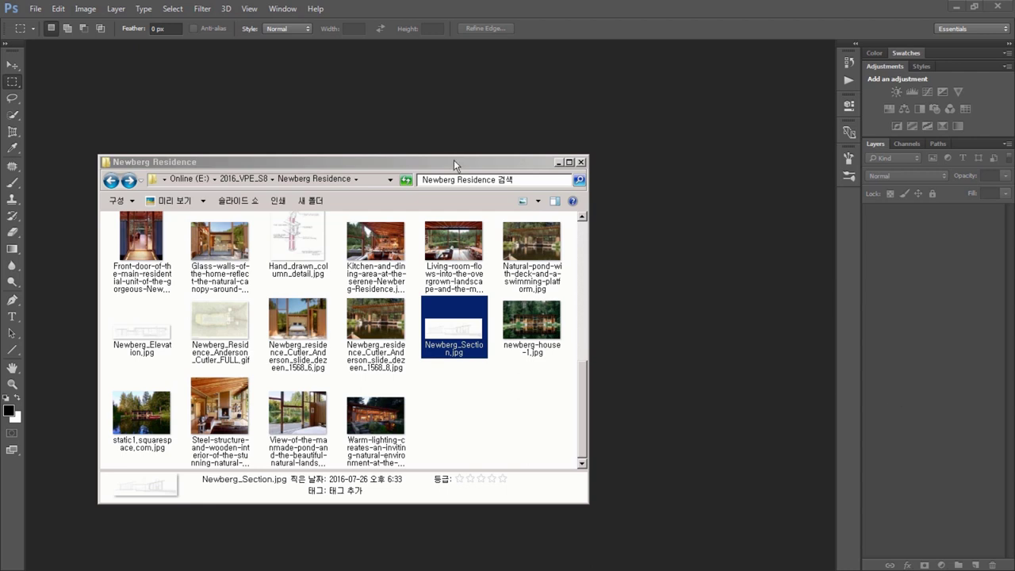
# Open 12_Swimming_platform_9039.jpg in Picasa Photo Viewer and zoom into the glass pavilion by the pond.
pyautogui.moveTo(454, 161); pyautogui.dragTo(469, 134)
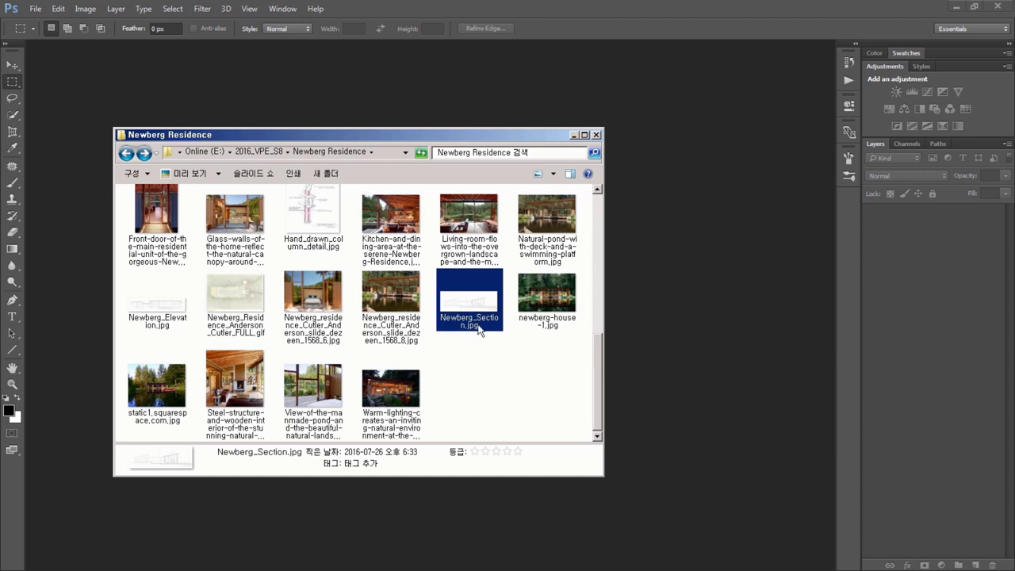
pyautogui.click(480, 385)
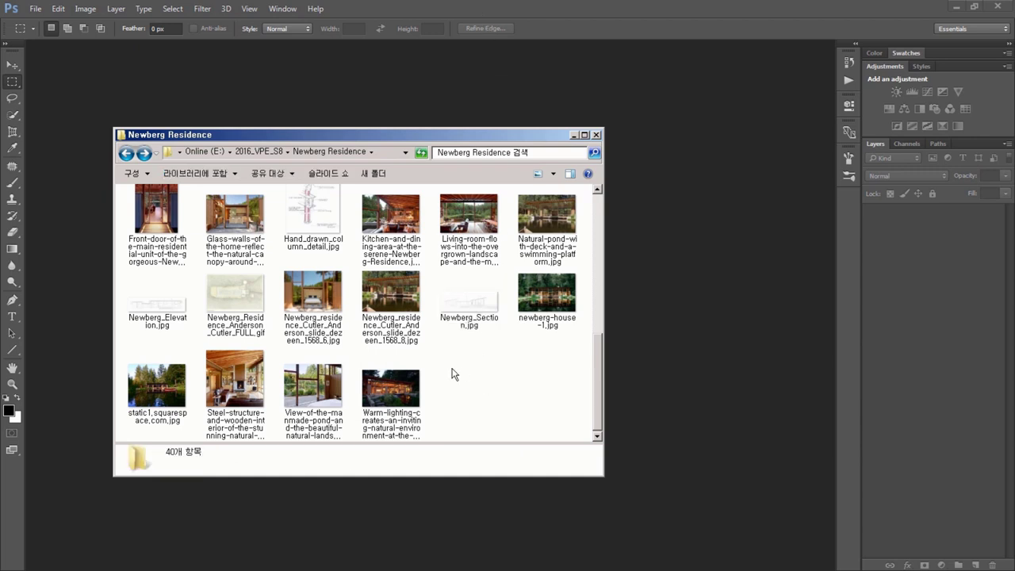
pyautogui.scroll(2, 432, 369)
pyautogui.scroll(1, 414, 367)
pyautogui.scroll(2, 409, 342)
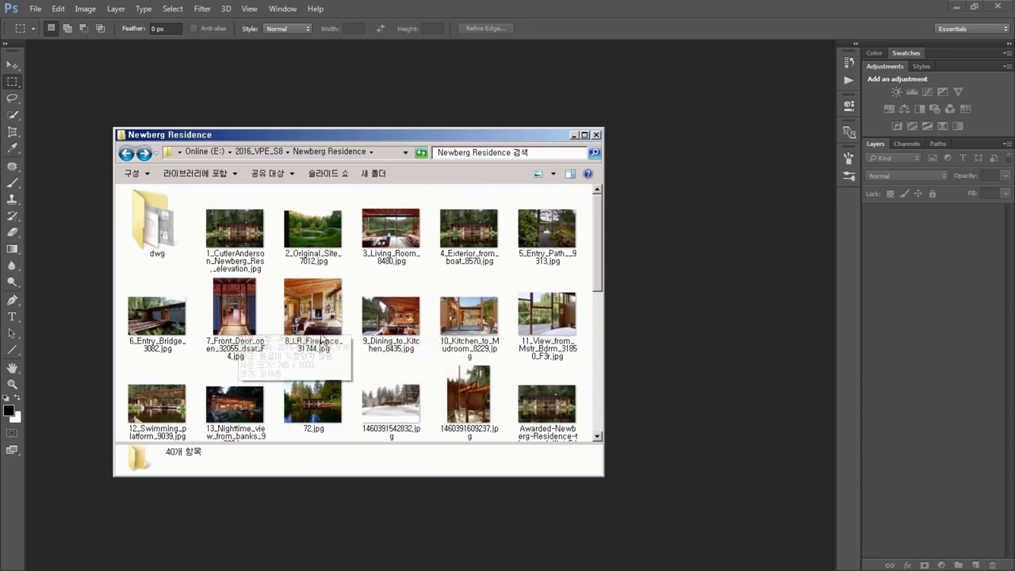
pyautogui.doubleClick(182, 410)
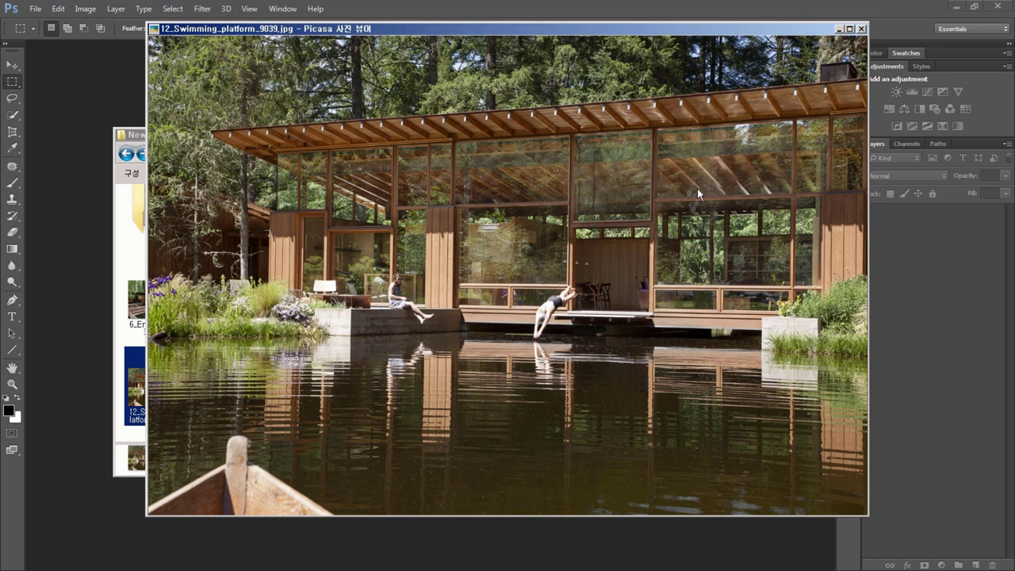
pyautogui.scroll(2, 724, 113)
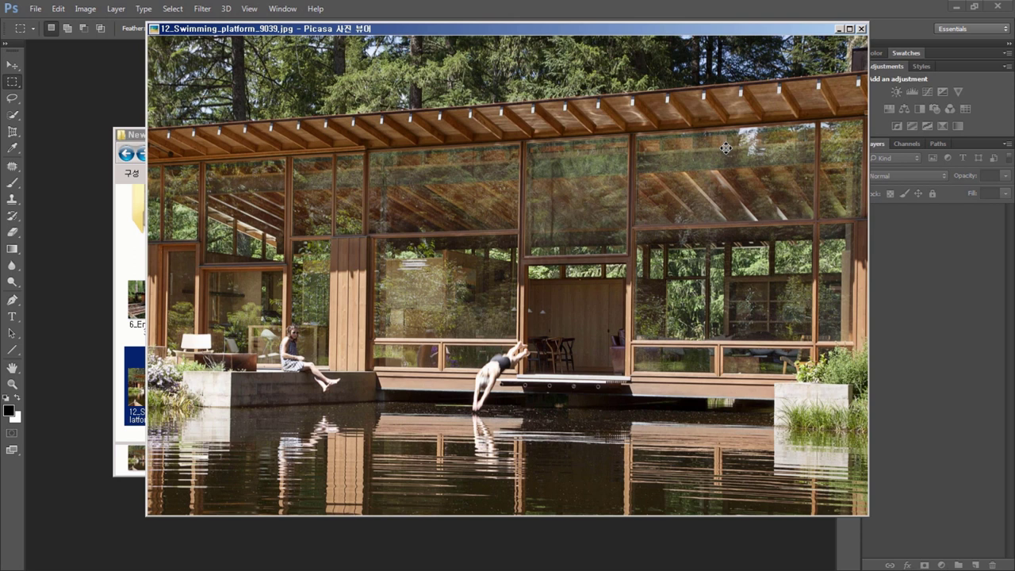
# Step back past the kitchen and dining-to-kitchen photos to 7_Front_Door_open_32055_dsat_F4.jpg.
pyautogui.press('Left')
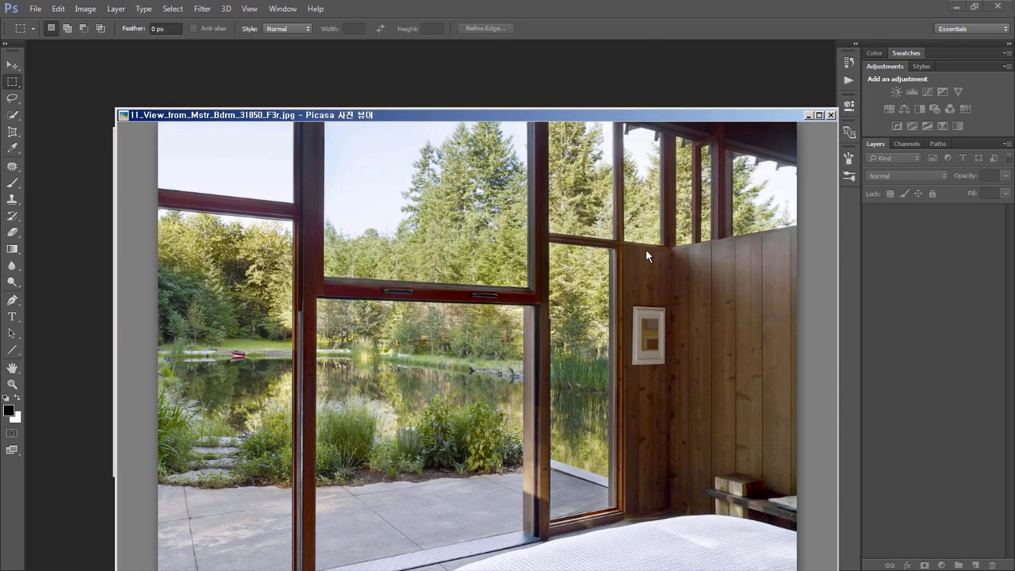
pyautogui.press('Left')
pyautogui.press('Left')
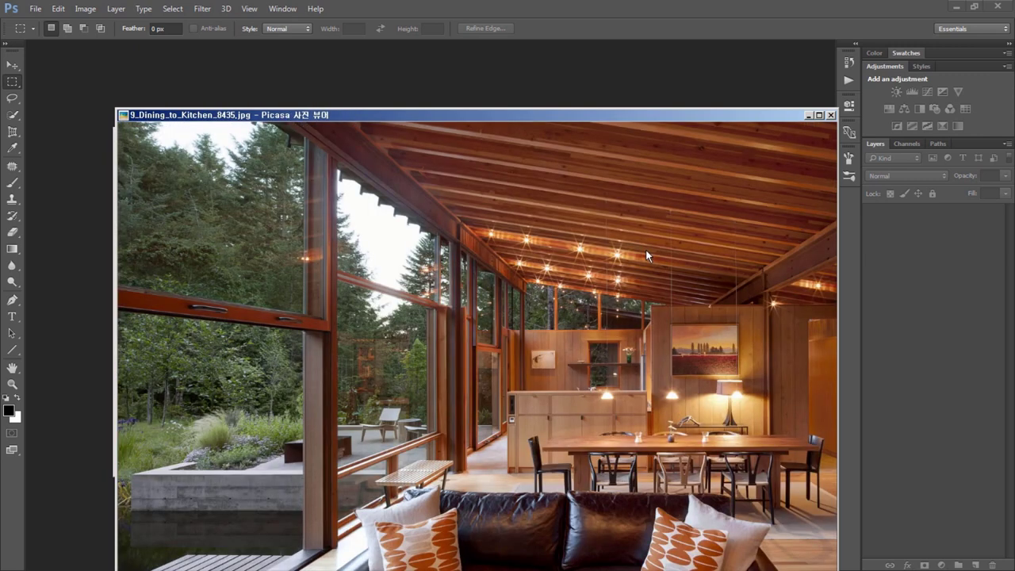
pyautogui.press('Left')
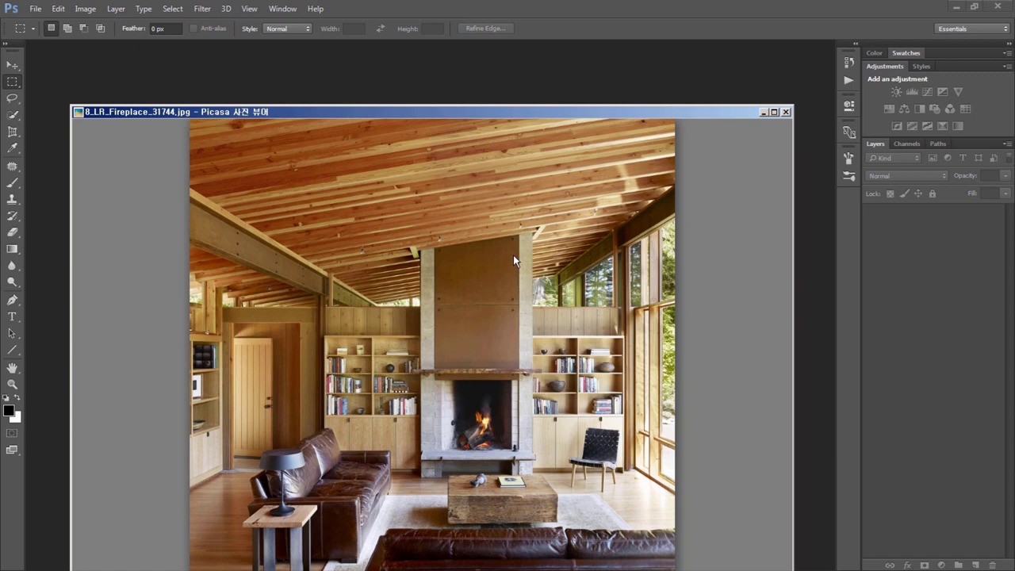
pyautogui.press('Left')
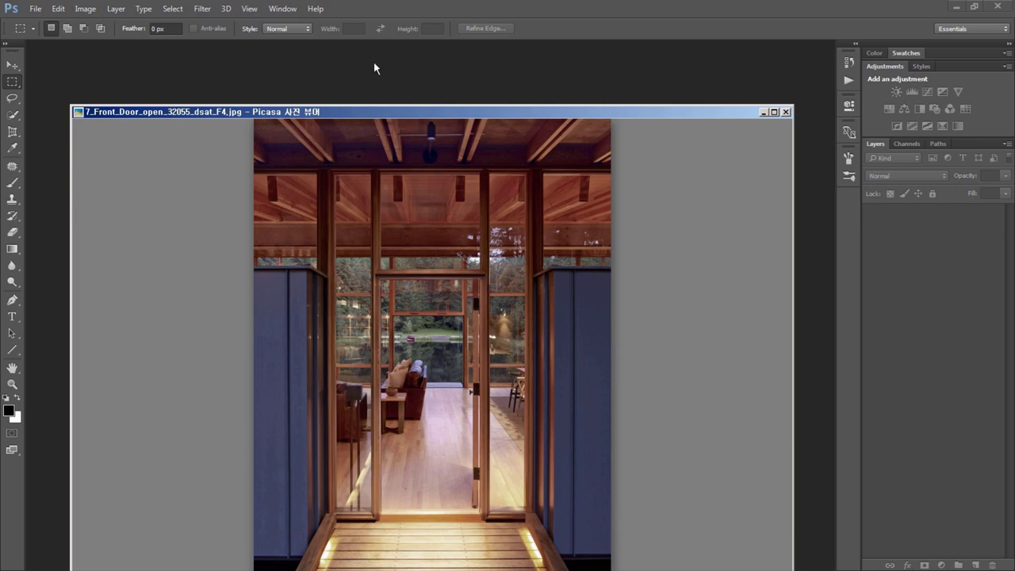
# Flip between the fireplace, boat-exterior, site and entry-bridge photos with the arrow keys.
pyautogui.press('Right')
pyautogui.press('Right')
pyautogui.press('Right')
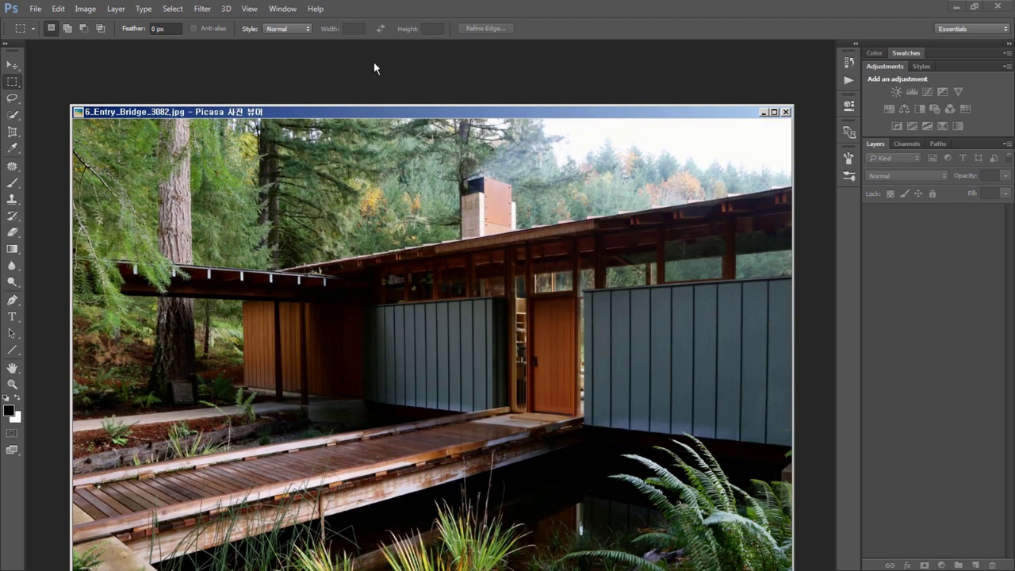
pyautogui.press('Right')
pyautogui.press('Right')
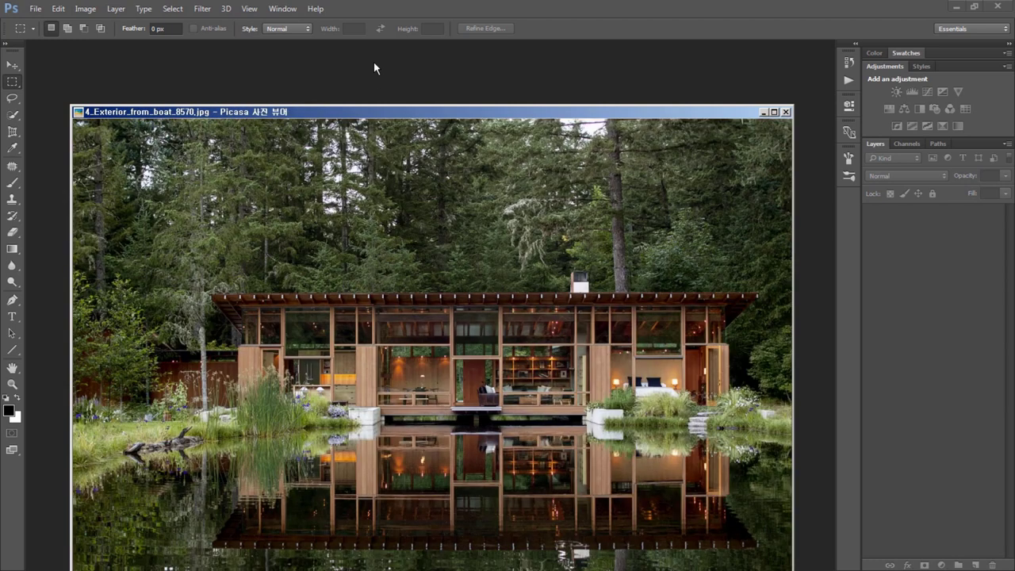
pyautogui.press('Right')
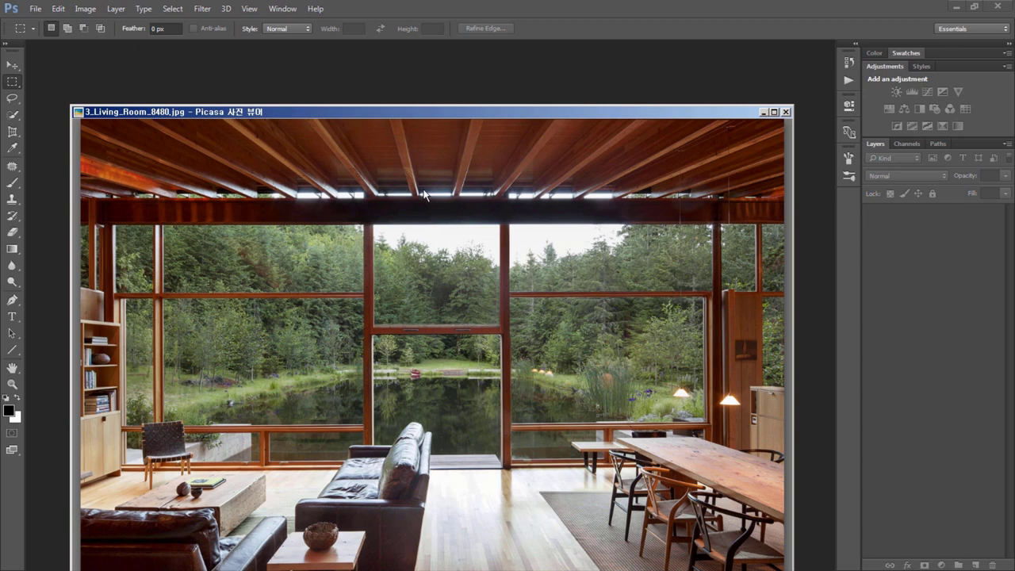
pyautogui.press('Left')
pyautogui.press('Left')
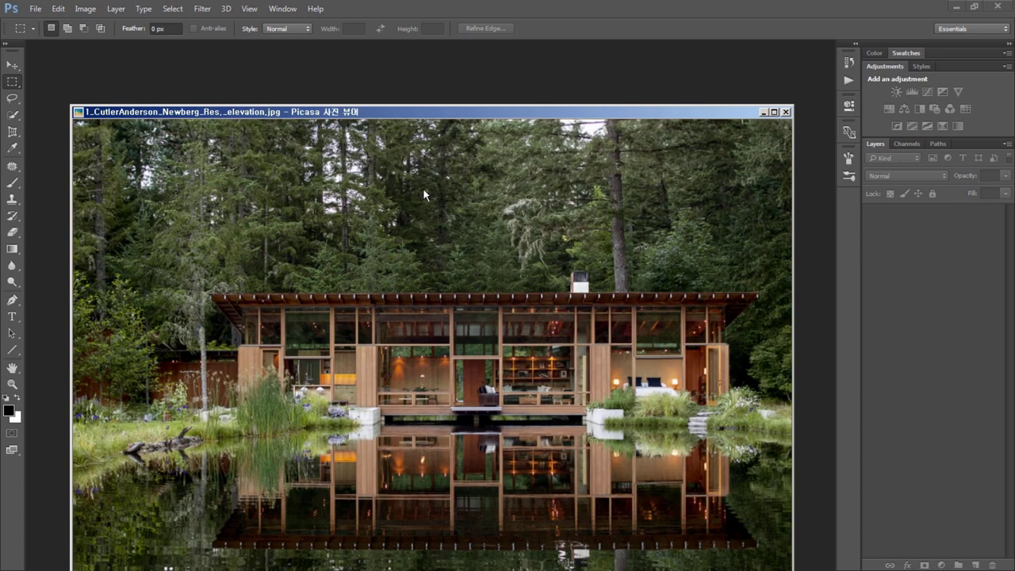
pyautogui.press('Right')
pyautogui.press('Right')
pyautogui.press('Right')
pyautogui.press('Right')
pyautogui.press('Right')
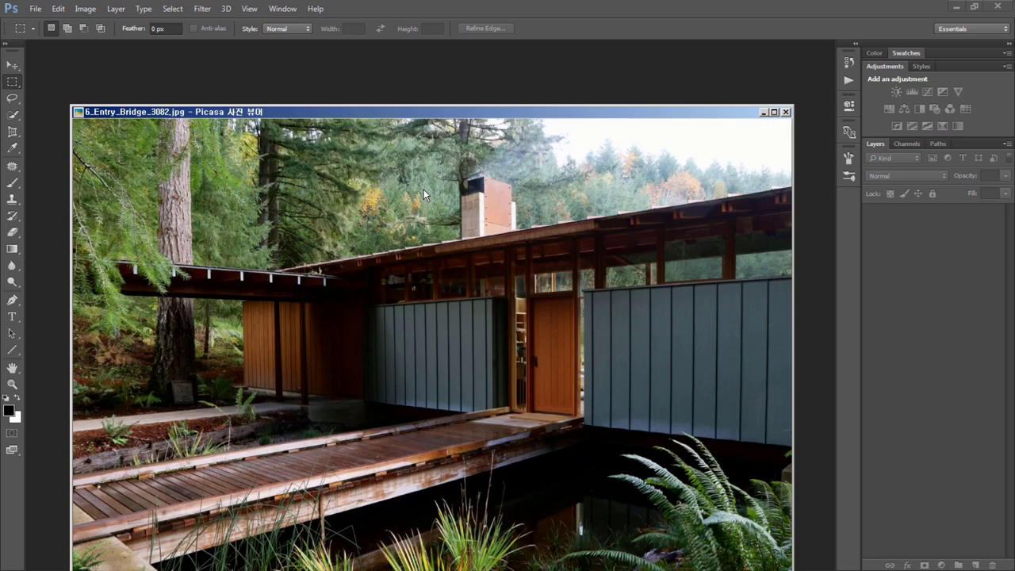
pyautogui.press('Right')
pyautogui.press('Right')
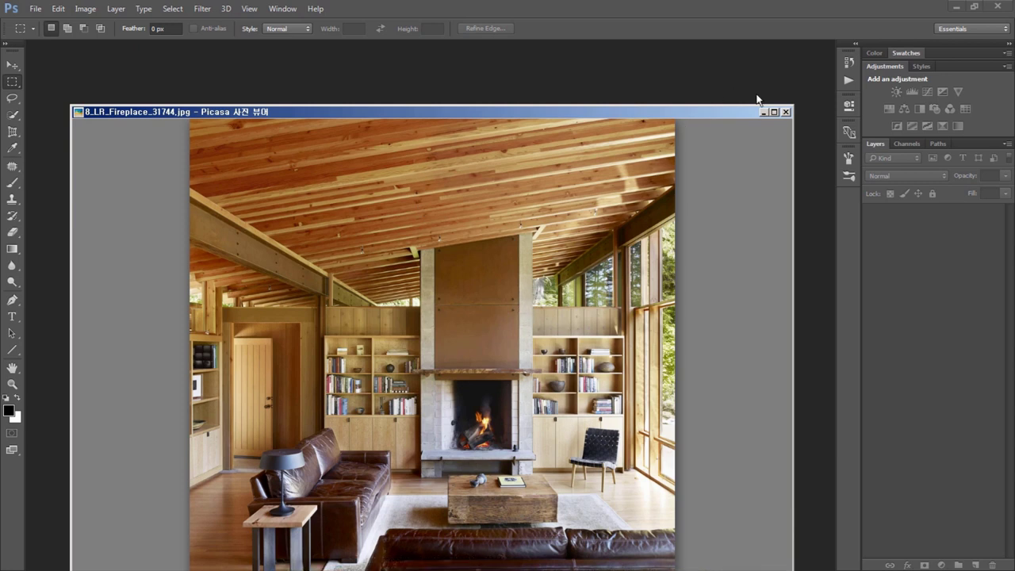
# Close the photo viewer and select Newberg_Elevation.jpg and Newberg_Section.jpg in the folder.
pyautogui.click(786, 112)
pyautogui.click(375, 358)
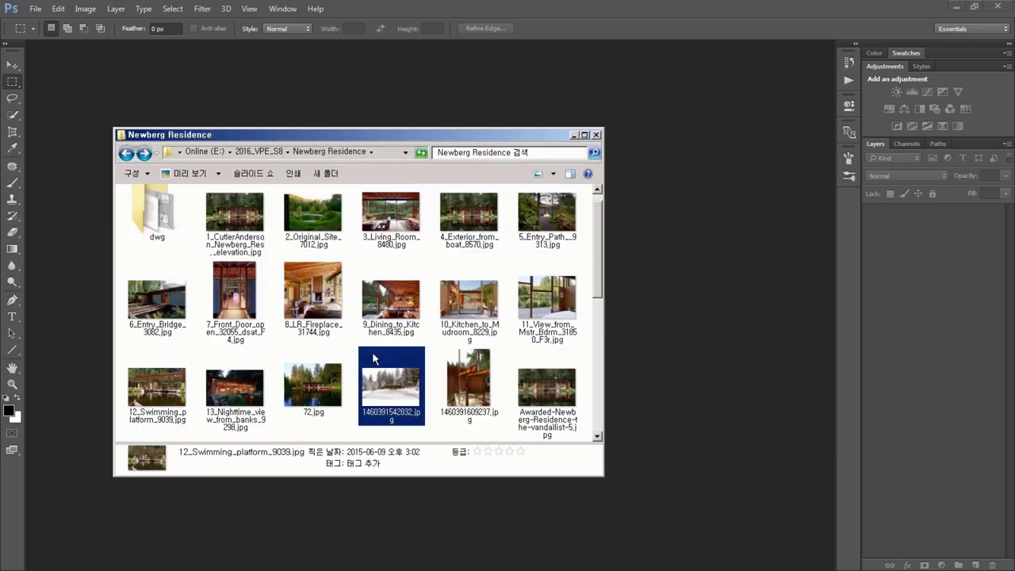
pyautogui.scroll(-3, 375, 359)
pyautogui.scroll(-1, 375, 359)
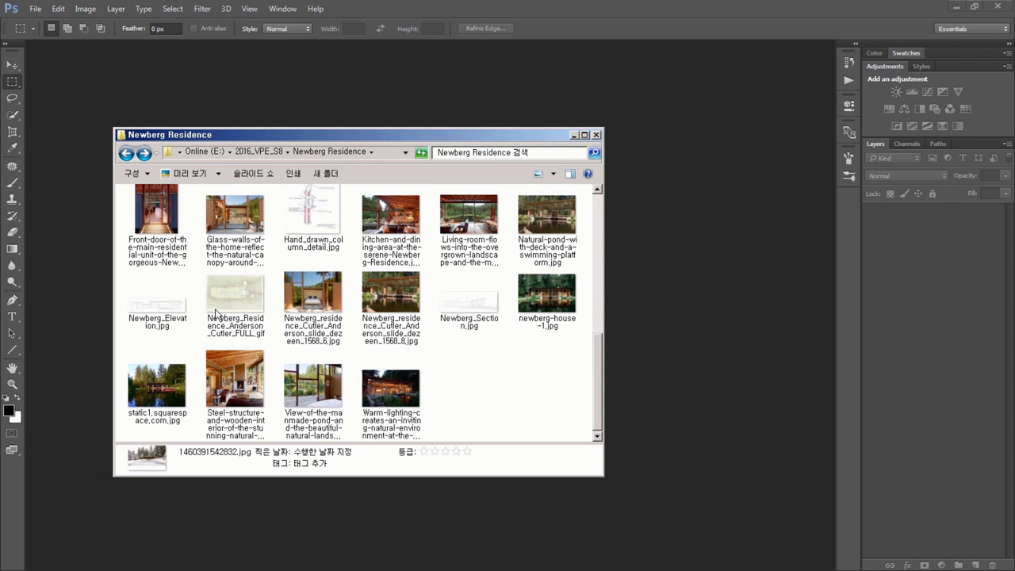
pyautogui.click(162, 305)
pyautogui.keyDown('ctrl'); pyautogui.click(448, 311); pyautogui.keyUp('ctrl')
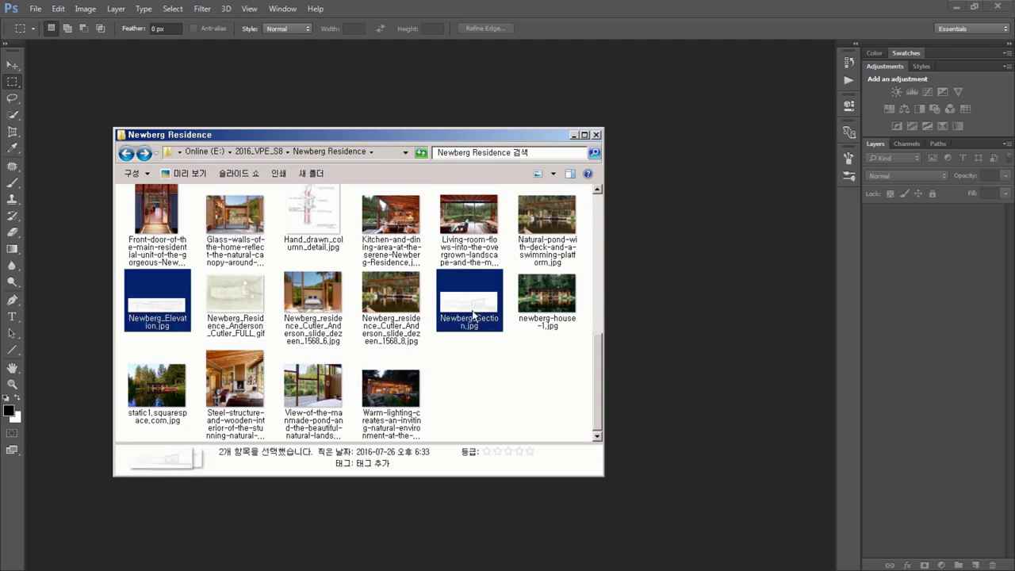
# Open both drawings in Photoshop, continuing past the two colour-profile warnings.
pyautogui.moveTo(476, 313); pyautogui.dragTo(664, 331)
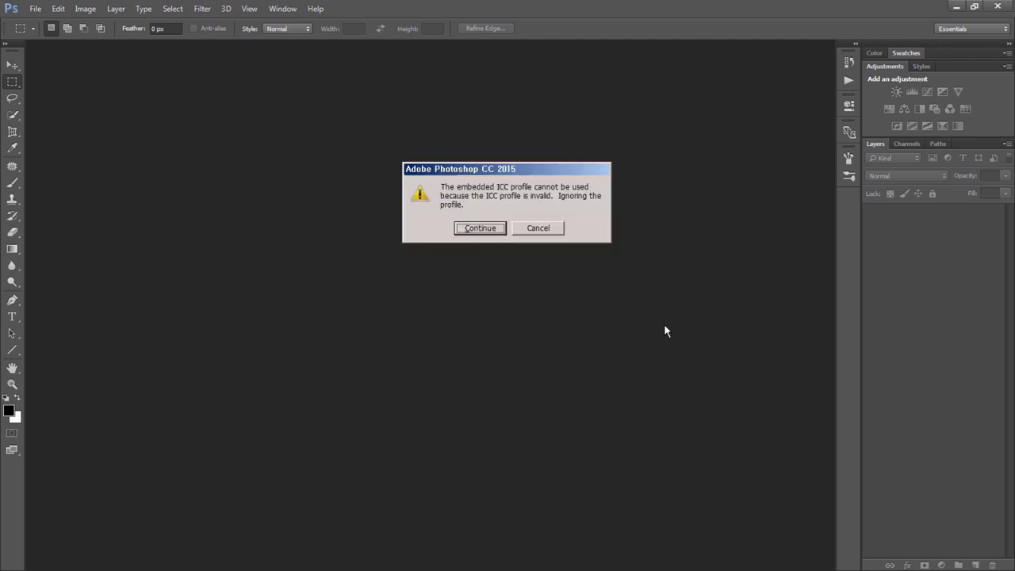
pyautogui.click(487, 231)
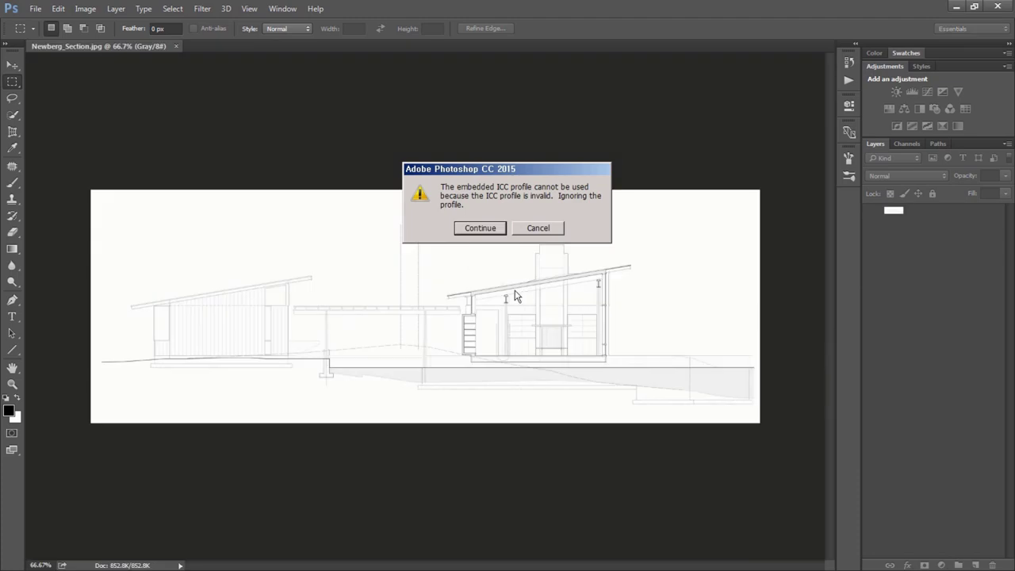
pyautogui.click(489, 232)
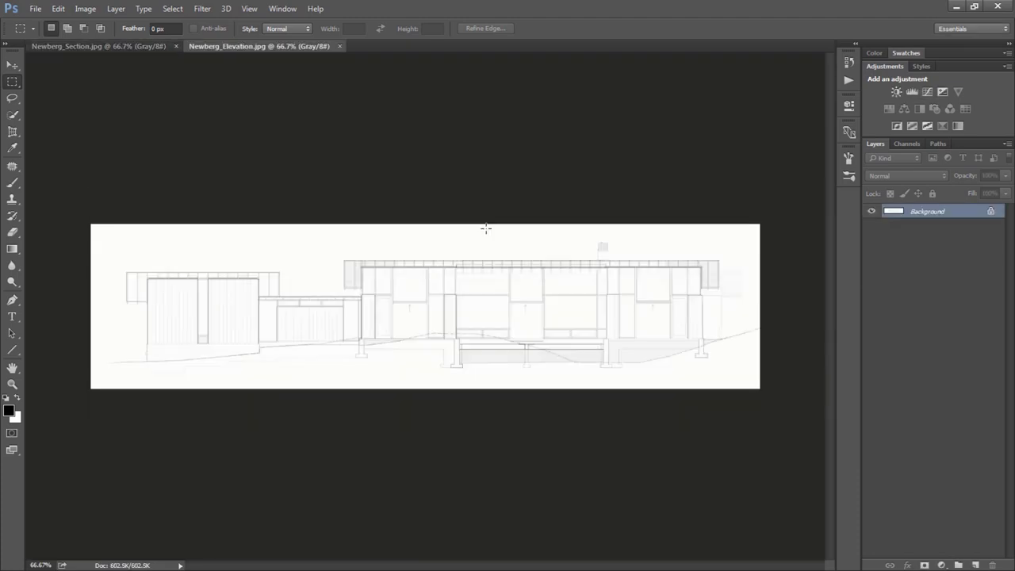
pyautogui.click(124, 45)
pyautogui.click(238, 46)
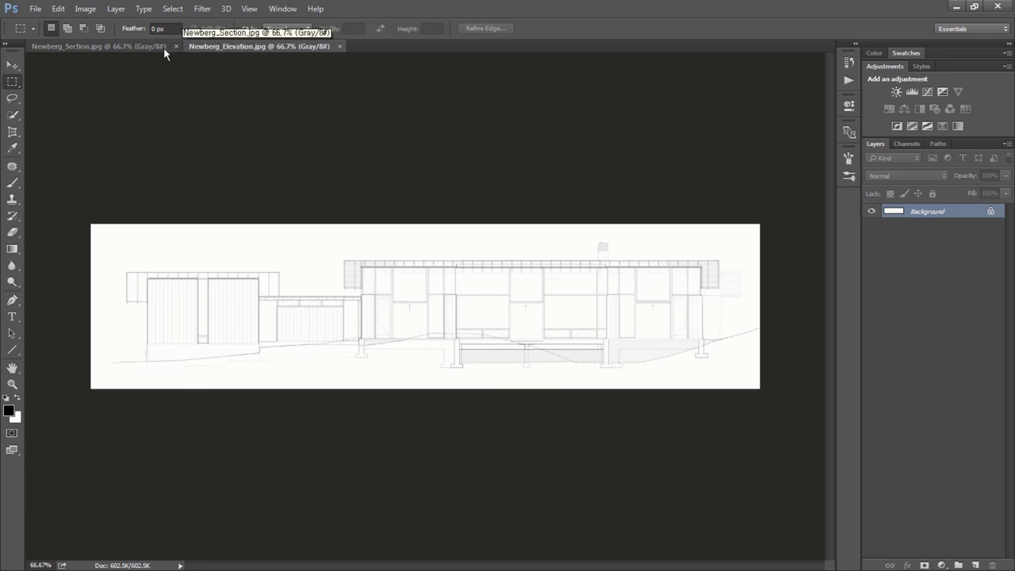
# Float both documents and drag the section drawing into Newberg_Elevation as Layer 1.
pyautogui.click(133, 46)
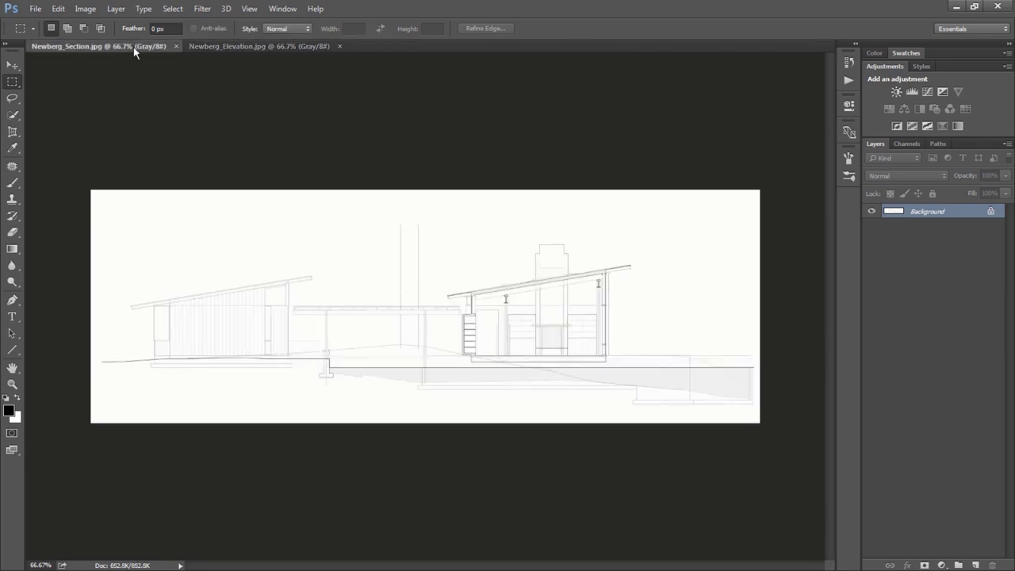
pyautogui.moveTo(200, 48); pyautogui.dragTo(204, 88)
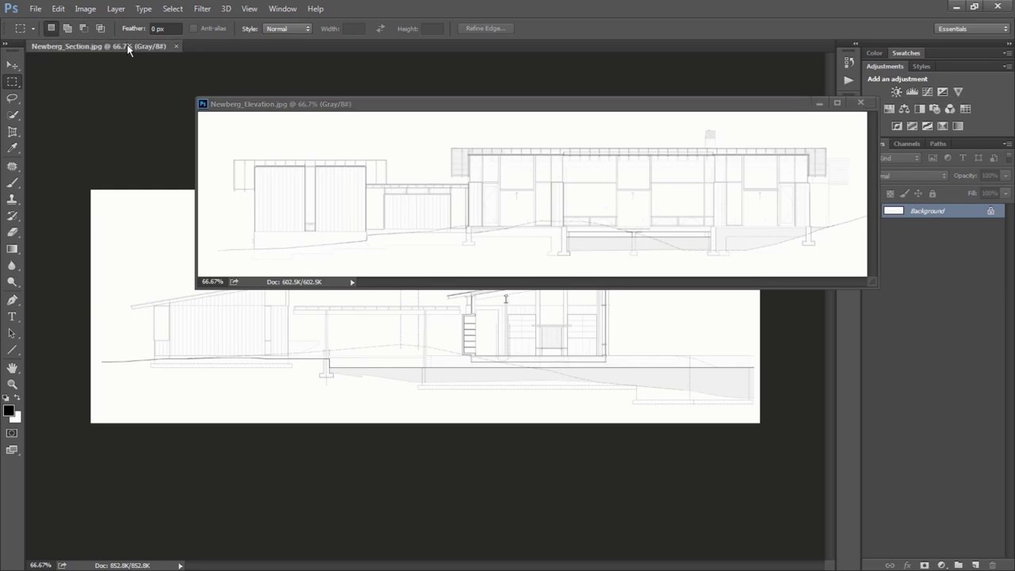
pyautogui.moveTo(127, 42); pyautogui.dragTo(123, 84)
pyautogui.moveTo(406, 79); pyautogui.dragTo(454, 287)
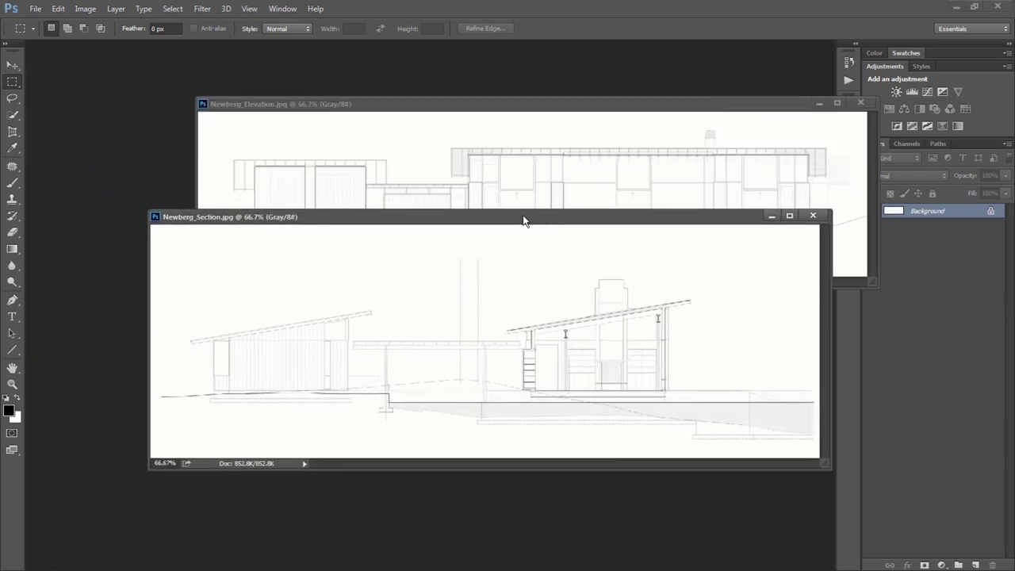
pyautogui.keyDown('ctrl'); pyautogui.moveTo(494, 408); pyautogui.dragTo(650, 220); pyautogui.keyUp('ctrl')
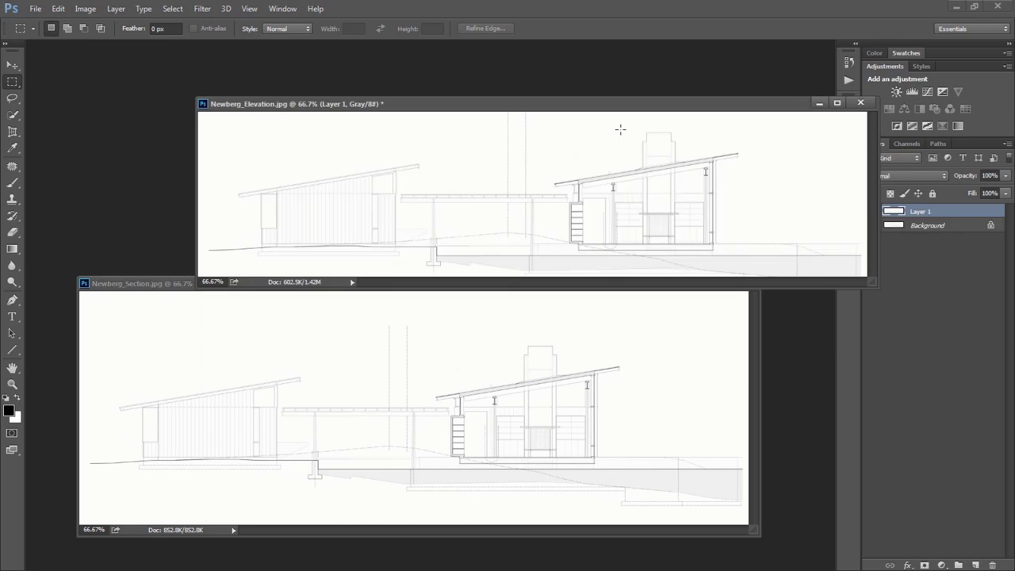
pyautogui.moveTo(606, 106); pyautogui.dragTo(421, 128)
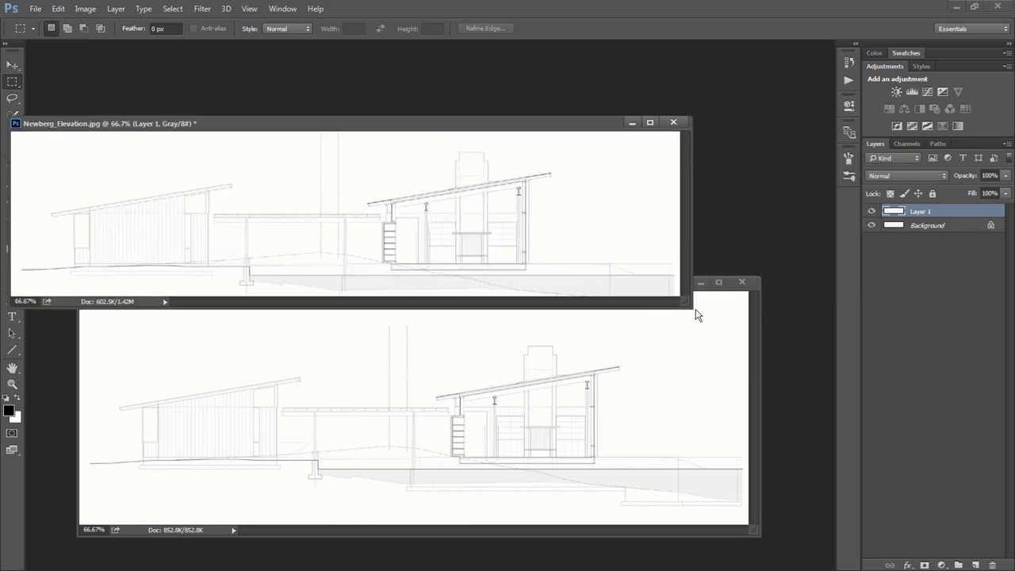
pyautogui.moveTo(693, 309); pyautogui.dragTo(800, 430)
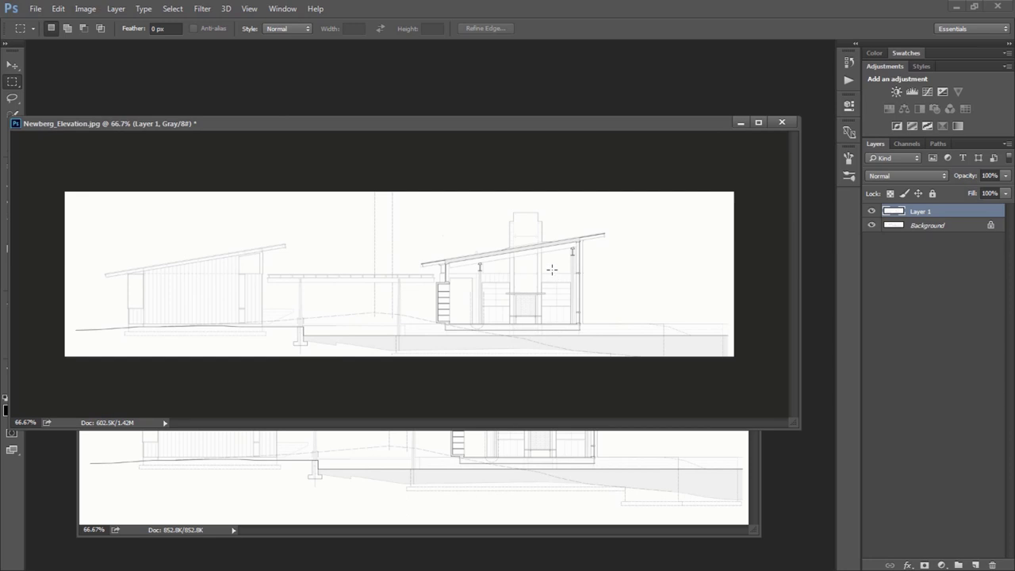
# Set Layer 1 to 50% opacity and shift it left to roughly line up with the elevation.
pyautogui.press('5')
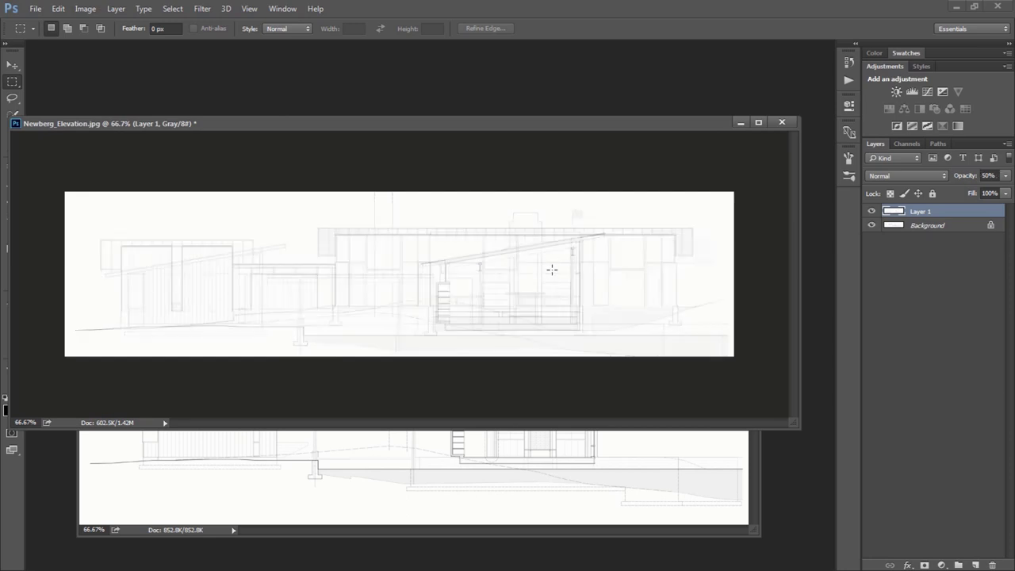
pyautogui.keyDown('ctrl'); pyautogui.moveTo(624, 295); pyautogui.dragTo(576, 283); pyautogui.keyUp('ctrl')
pyautogui.moveTo(794, 429); pyautogui.dragTo(790, 537)
pyautogui.keyDown('alt'); pyautogui.scroll(2, 491, 367); pyautogui.keyUp('alt')
pyautogui.keyDown('alt'); pyautogui.scroll(3, 534, 404); pyautogui.keyUp('alt')
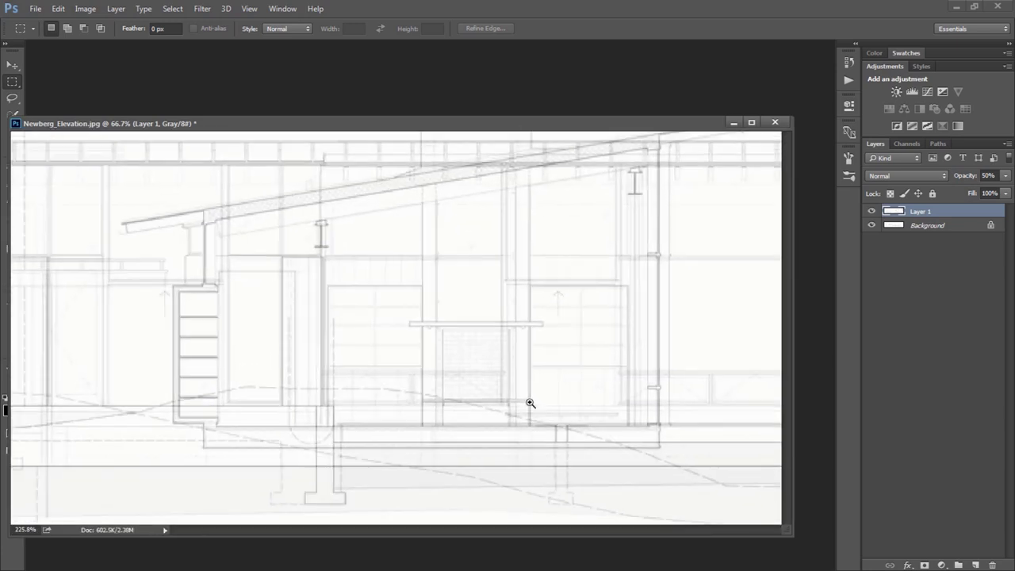
pyautogui.moveTo(585, 404)
pyautogui.keyDown('ctrl'); pyautogui.mouseDown()
pyautogui.moveTo(445, 447)
pyautogui.moveTo(392, 442)
pyautogui.moveTo(376, 413)
pyautogui.moveTo(354, 402)
pyautogui.moveTo(273, 411)
pyautogui.moveTo(309, 408)
pyautogui.moveTo(396, 429)
pyautogui.moveTo(395, 438)
pyautogui.moveTo(390, 421)
pyautogui.mouseUp(); pyautogui.keyUp('ctrl')
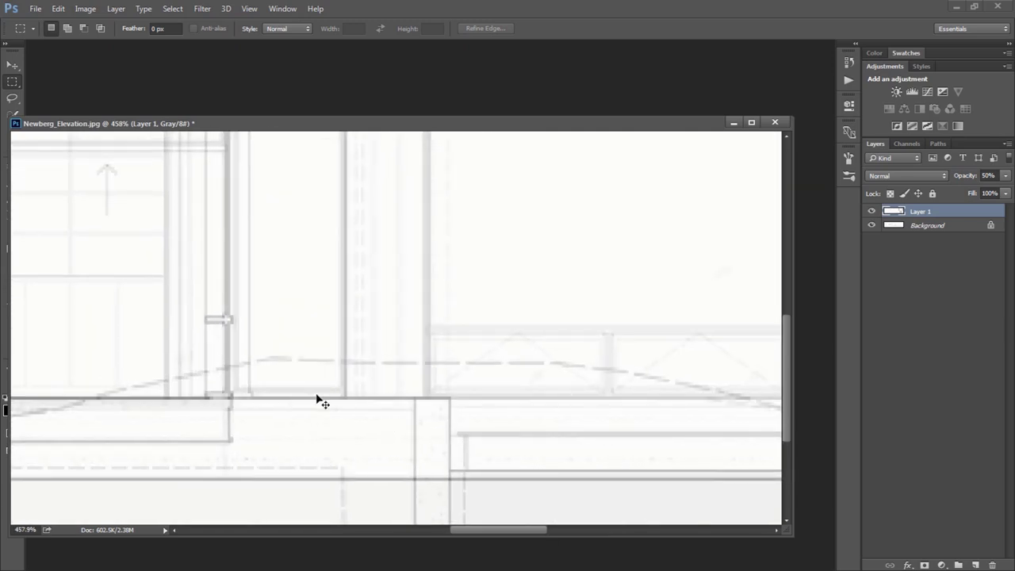
pyautogui.scroll(-1, 413, 396)
pyautogui.scroll(-1, 414, 365)
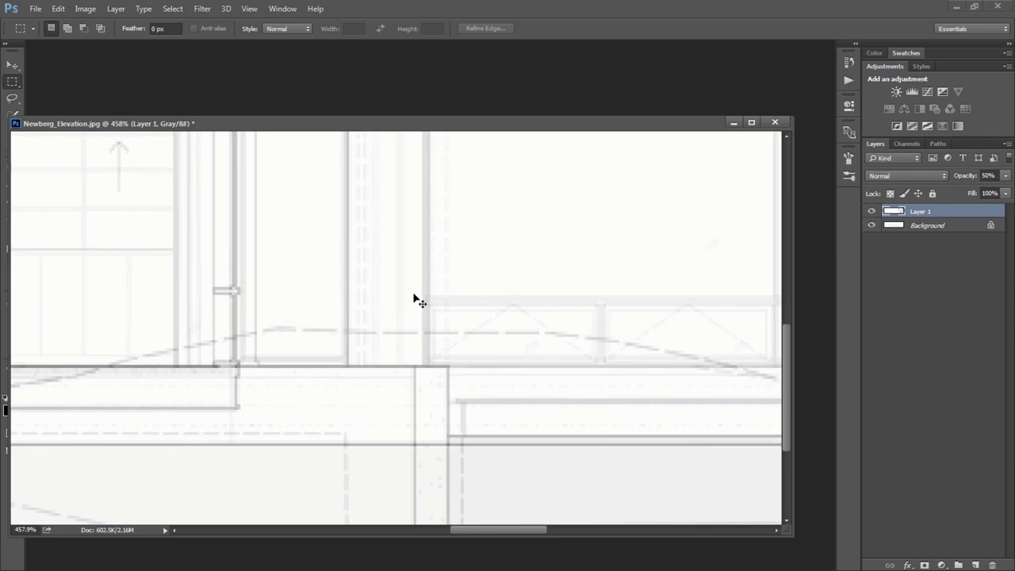
pyautogui.keyDown('alt'); pyautogui.scroll(-2, 415, 298); pyautogui.keyUp('alt')
pyautogui.keyDown('alt'); pyautogui.scroll(-2, 414, 300); pyautogui.keyUp('alt')
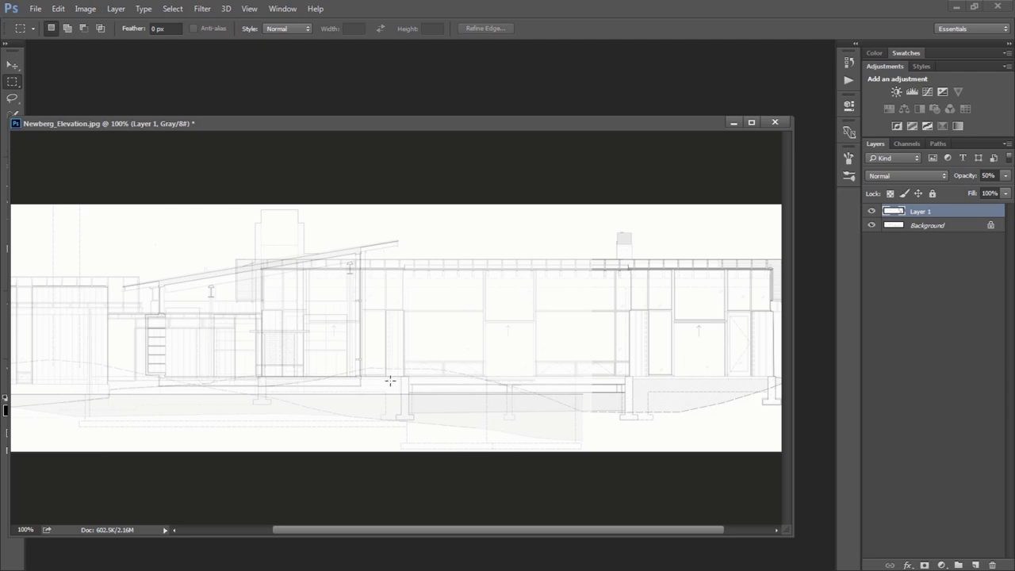
# Free-transform Layer 1, moving and scaling it to 86.41% to match the drawing beneath.
pyautogui.hotkey('ctrl', 't')
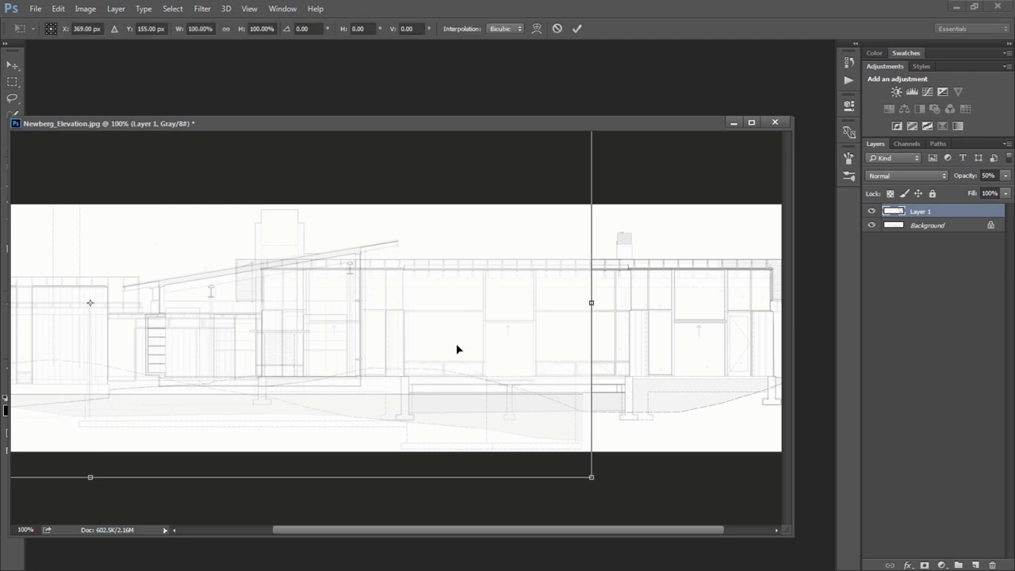
pyautogui.moveTo(397, 327); pyautogui.dragTo(473, 365)
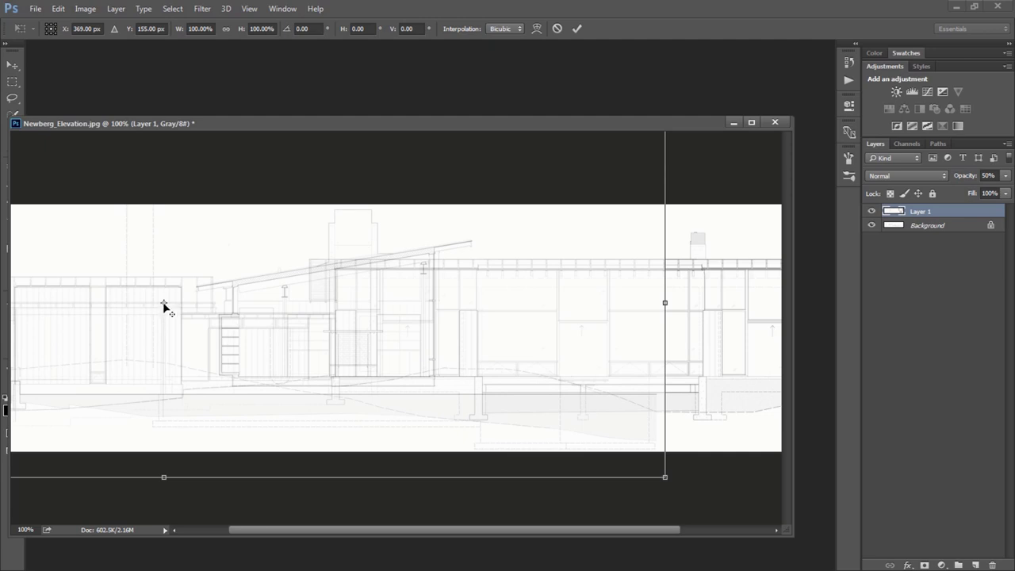
pyautogui.moveTo(164, 306)
pyautogui.mouseDown()
pyautogui.moveTo(470, 381)
pyautogui.moveTo(453, 379)
pyautogui.moveTo(486, 427)
pyautogui.moveTo(546, 415)
pyautogui.moveTo(547, 392)
pyautogui.mouseUp()
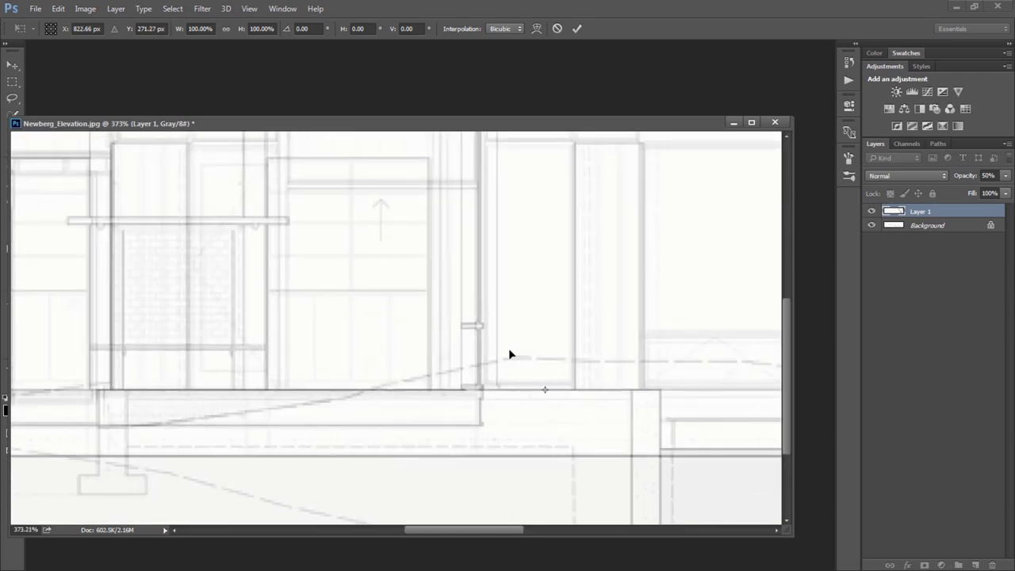
pyautogui.hotkey('ctrl', '-')
pyautogui.hotkey('ctrl', '-')
pyautogui.hotkey('ctrl', '-')
pyautogui.hotkey('ctrl', '-')
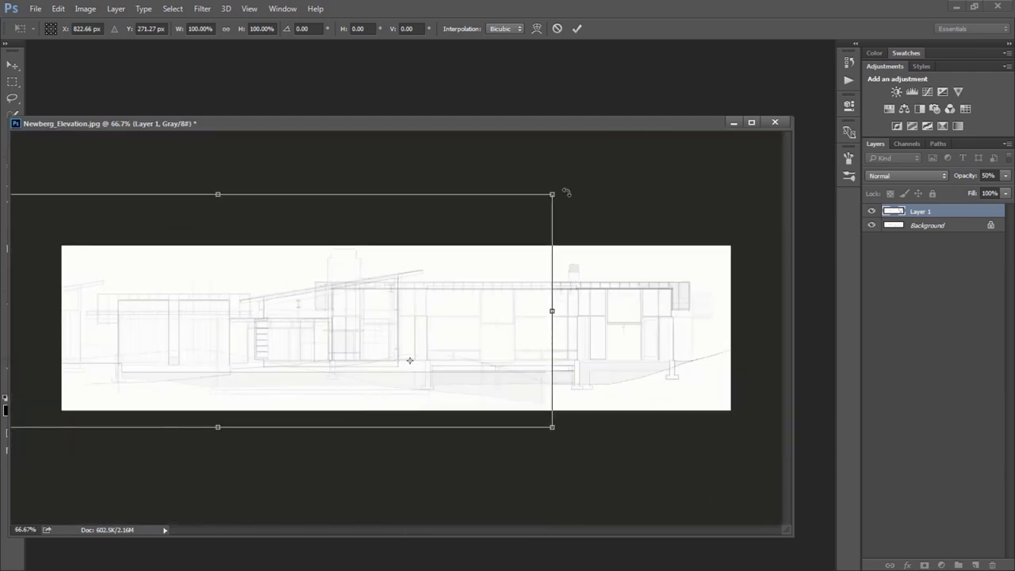
pyautogui.moveTo(550, 194)
pyautogui.mouseDown()
pyautogui.moveTo(476, 231)
pyautogui.moveTo(536, 230)
pyautogui.moveTo(519, 211)
pyautogui.moveTo(538, 193)
pyautogui.moveTo(501, 199)
pyautogui.moveTo(542, 207)
pyautogui.moveTo(523, 200)
pyautogui.moveTo(548, 198)
pyautogui.moveTo(524, 207)
pyautogui.mouseUp()
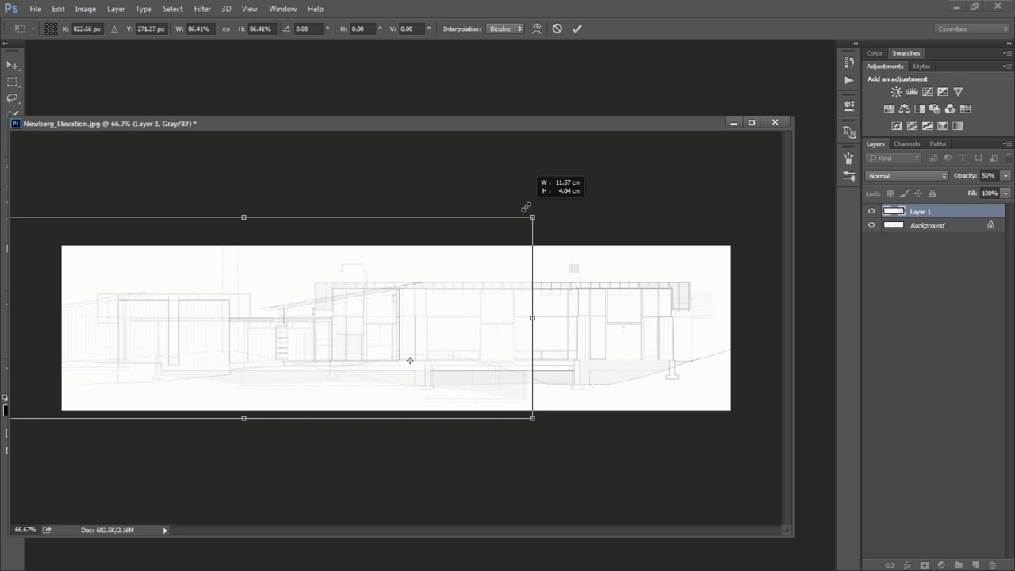
pyautogui.keyDown('ctrl'); pyautogui.moveTo(415, 294); pyautogui.dragTo(452, 325); pyautogui.keyUp('ctrl')
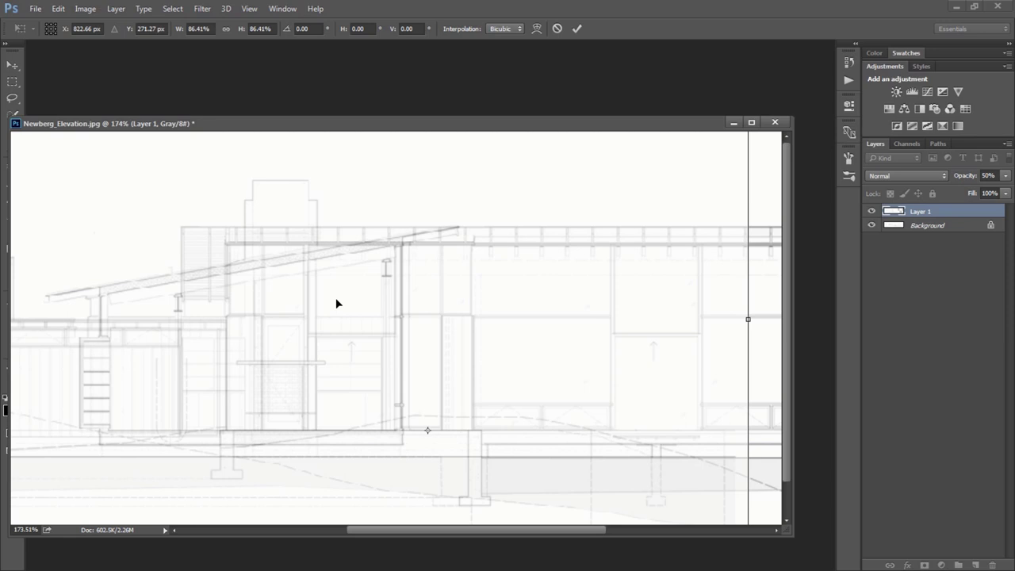
pyautogui.press('Return')
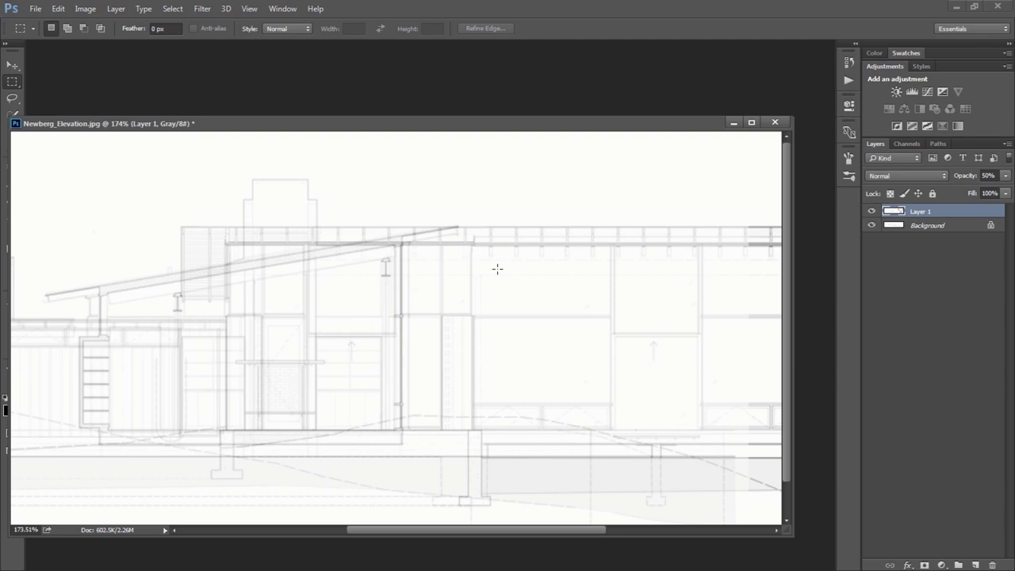
# Restore Layer 1 to 100% opacity, shift it 3 cm right, and toggle its visibility to compare.
pyautogui.press('0')
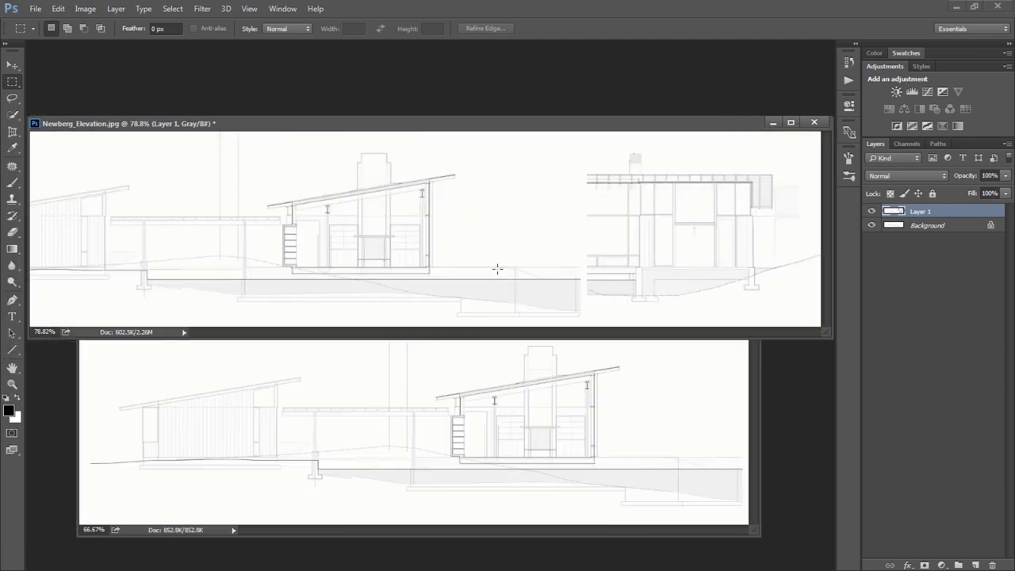
pyautogui.keyDown('ctrl'); pyautogui.moveTo(341, 250); pyautogui.dragTo(524, 245); pyautogui.keyUp('ctrl')
pyautogui.click(872, 212)
pyautogui.click(872, 212)
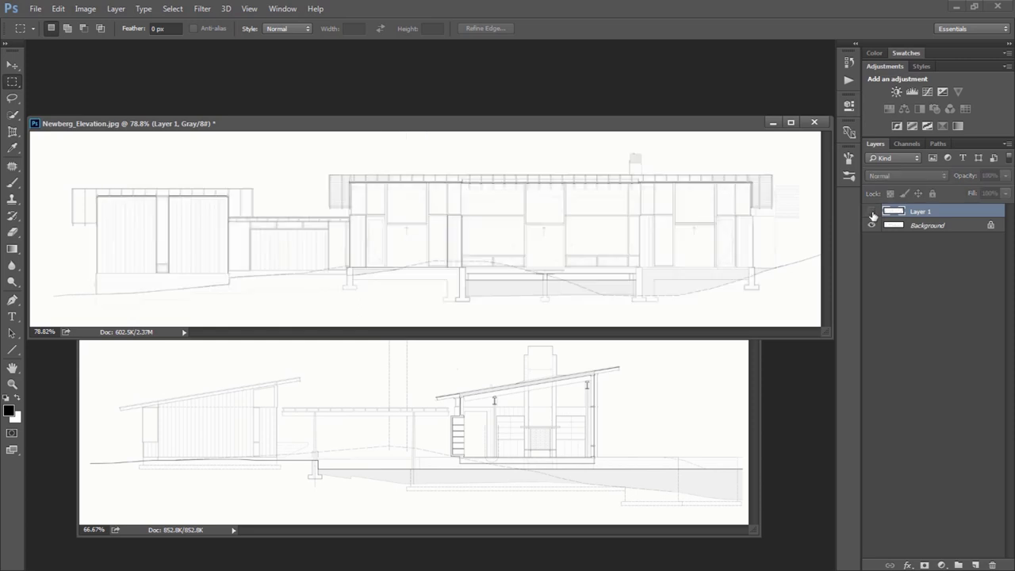
pyautogui.click(872, 211)
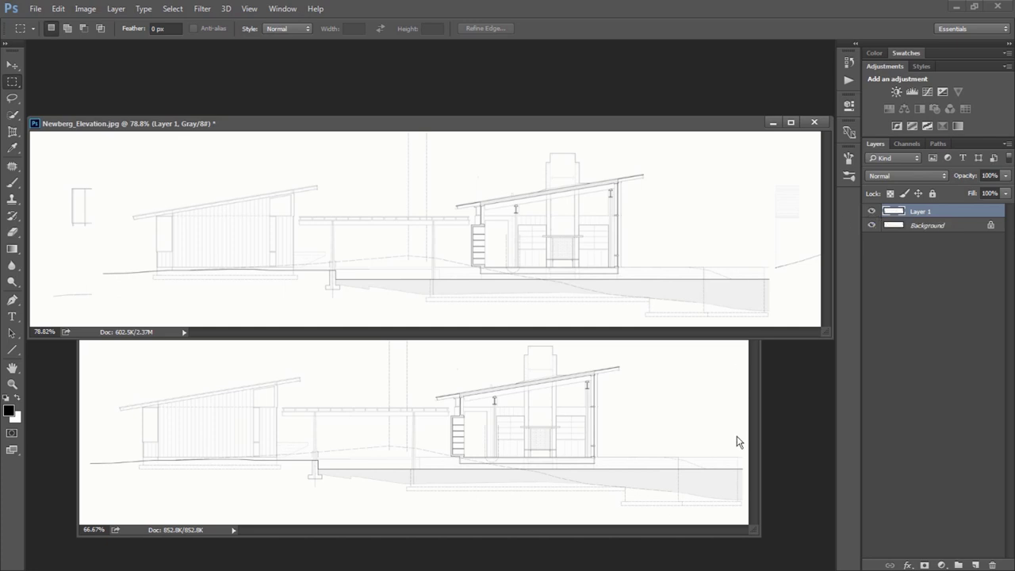
# Close Newberg_Section and open Newberg_Residence_Anderson_Cutler_FULL.gif in the photo viewer.
pyautogui.click(701, 472)
pyautogui.click(743, 283)
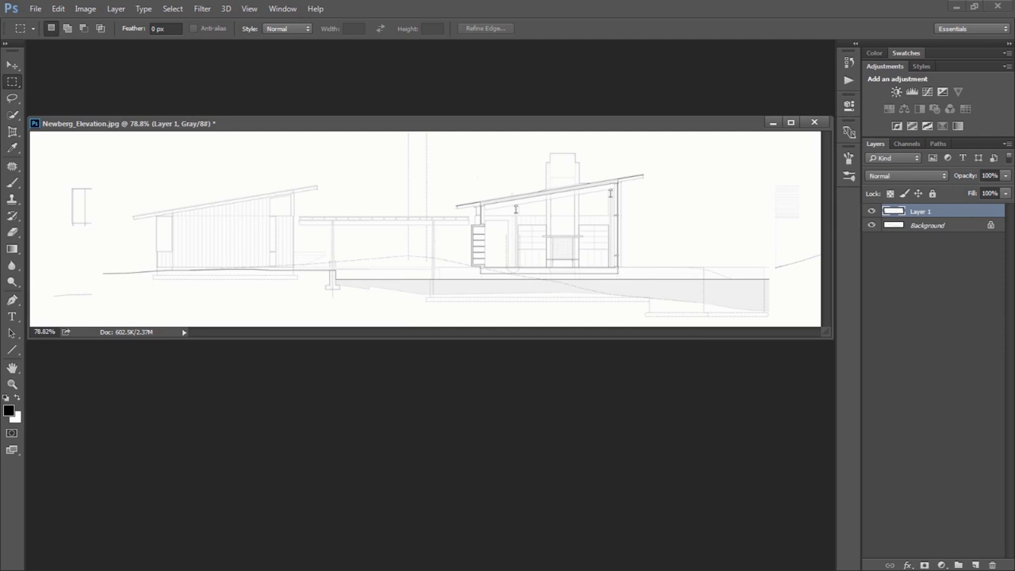
pyautogui.click(479, 393)
pyautogui.click(247, 292)
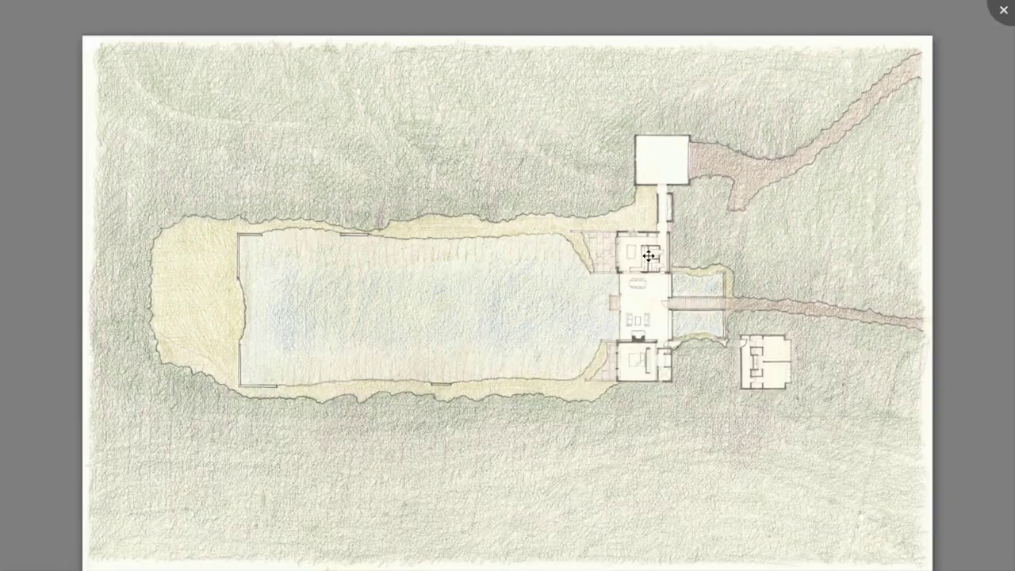
# Zoom into the Newberg_Residence_Anderson_Cutler_FULL.gif site plan to inspect the house and pond.
pyautogui.scroll(3, 658, 274)
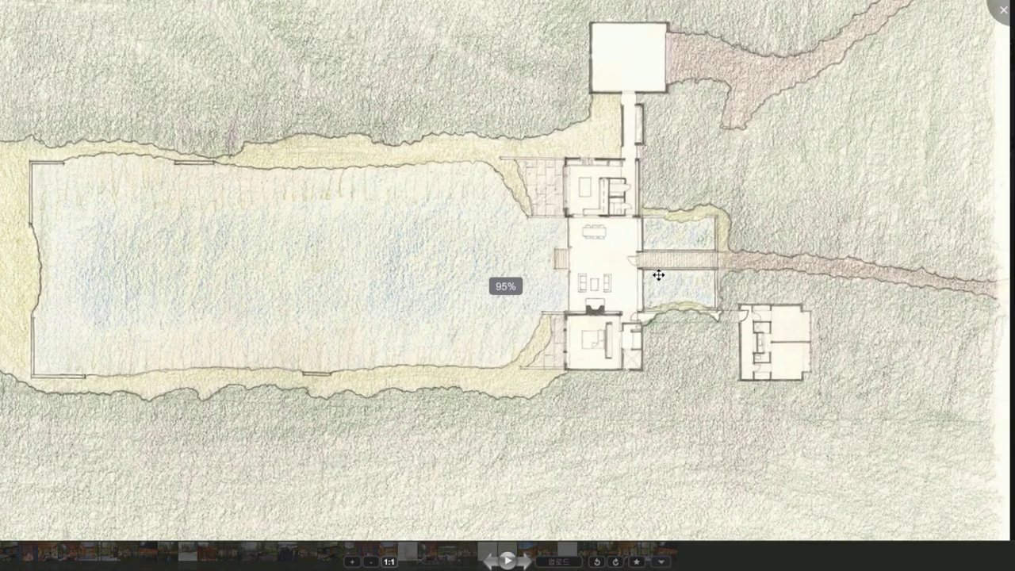
pyautogui.scroll(1, 658, 274)
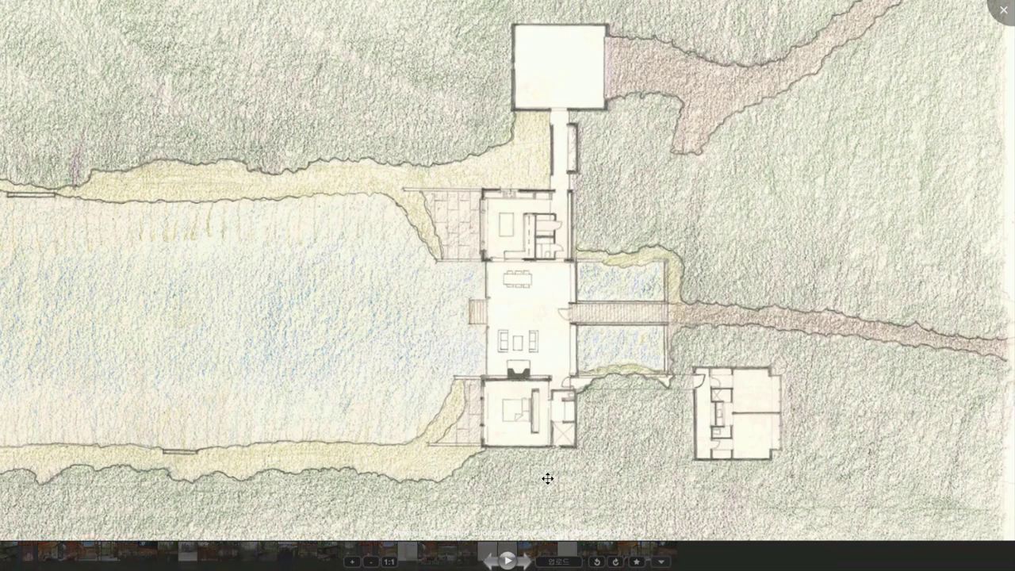
# Close the plan viewer, cancel Save As, hide Layer 1 in Newberg_Elevation, and close the document.
pyautogui.press('Escape')
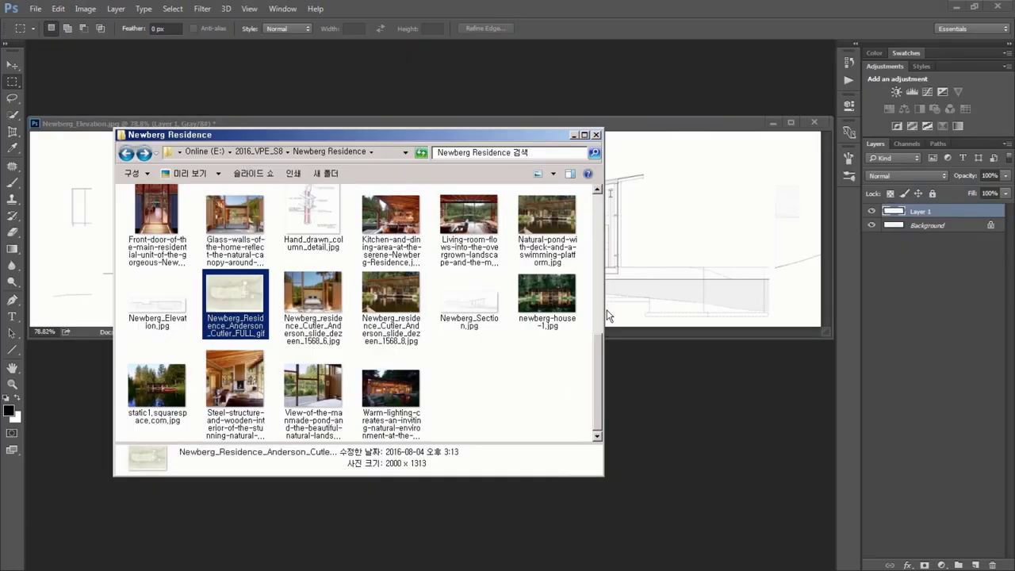
pyautogui.click(708, 131)
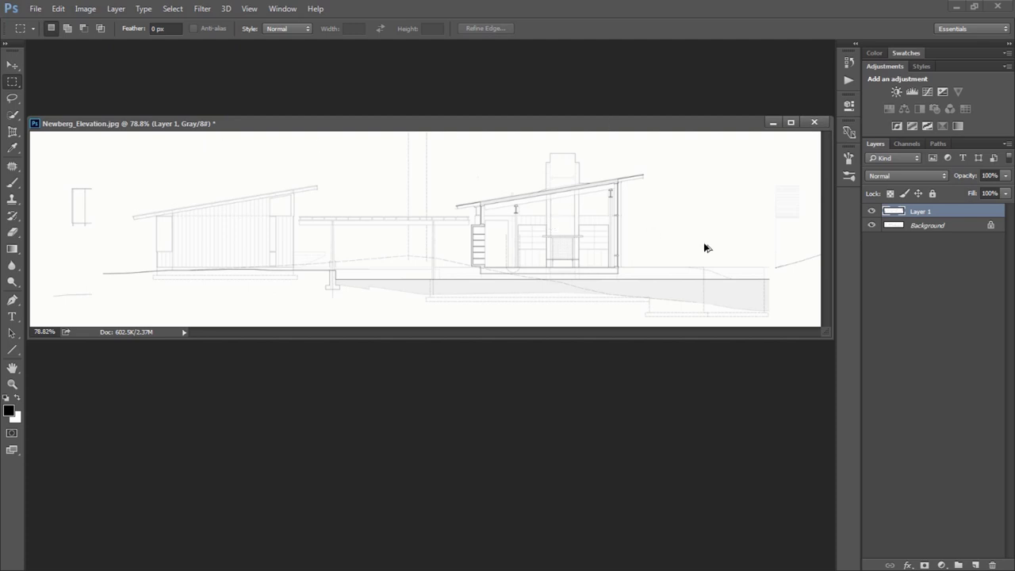
pyautogui.press('/')
pyautogui.hotkey('ctrl', 'shift', 's')
pyautogui.click(800, 547)
pyautogui.click(872, 212)
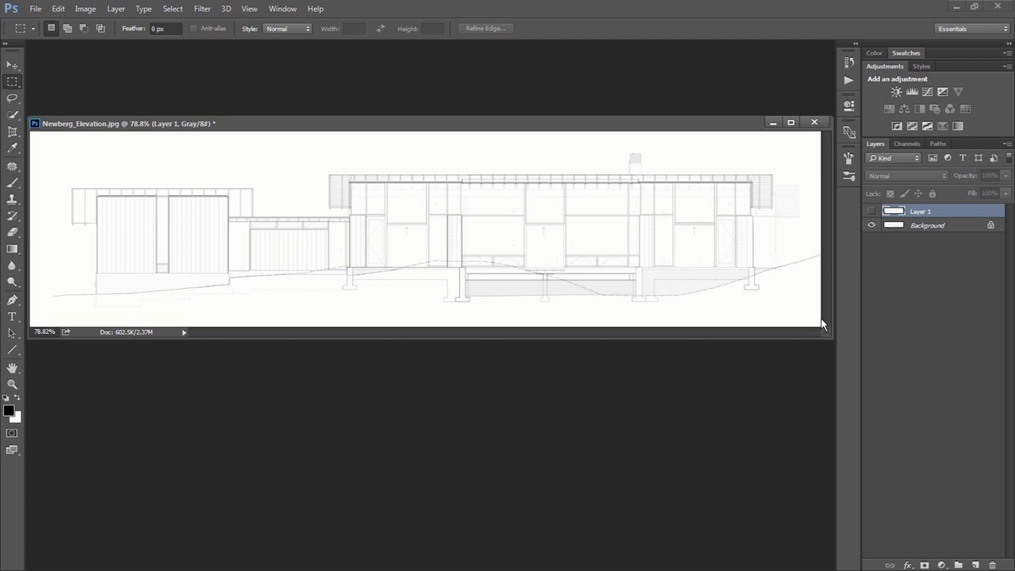
pyautogui.click(814, 123)
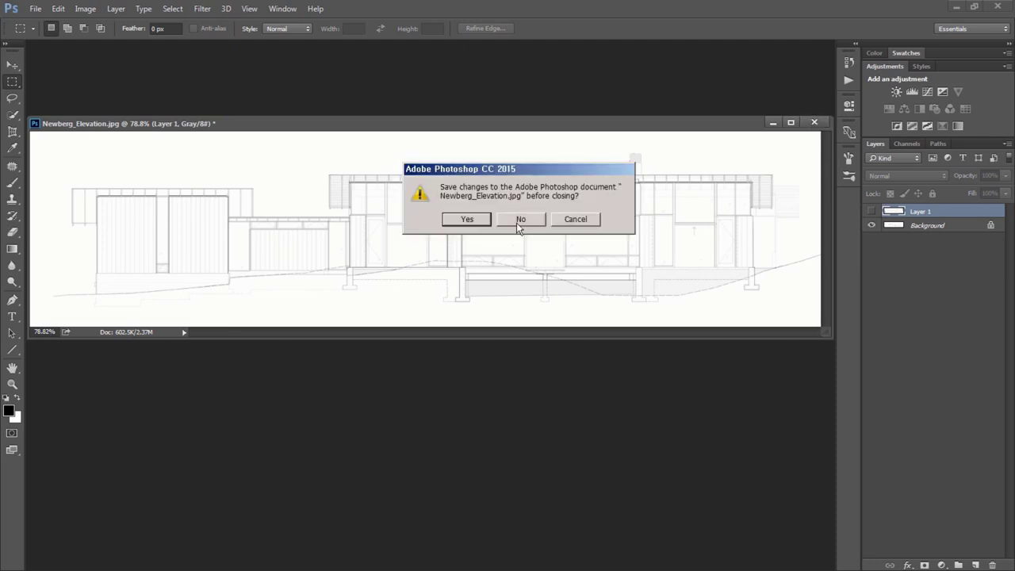
# Discard elevation changes, open Newberg_Residence_Anderson_Cutler_FULL.gif in Photoshop, and rotate it 90° counter-clockwise.
pyautogui.click(521, 219)
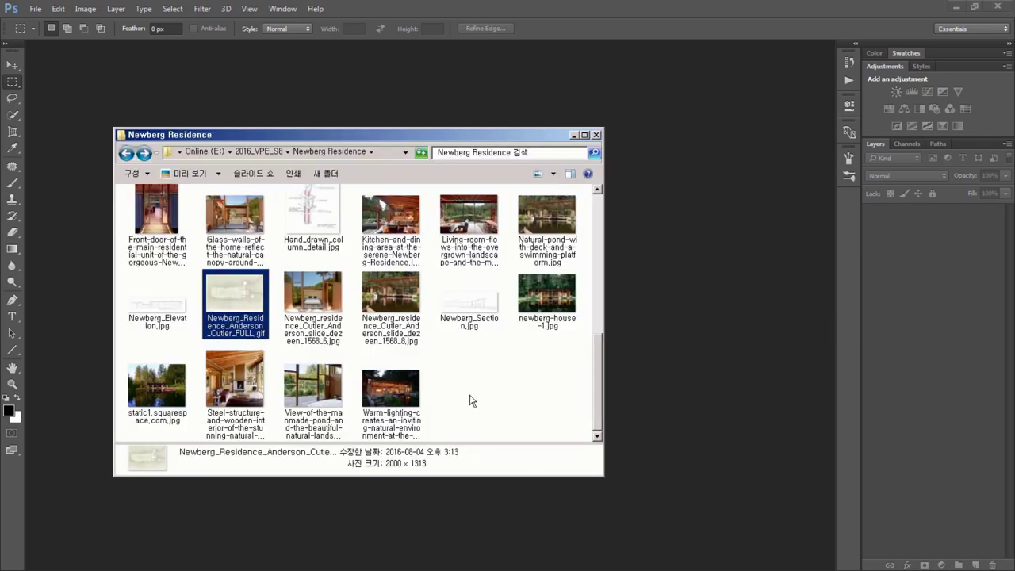
pyautogui.click(587, 328)
pyautogui.moveTo(235, 301); pyautogui.dragTo(672, 319)
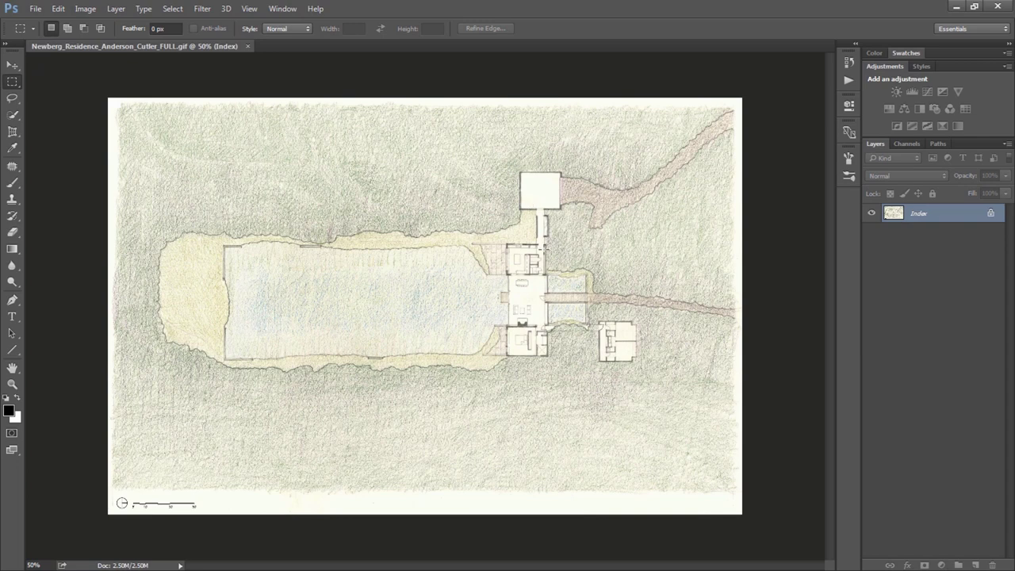
pyautogui.click(86, 9)
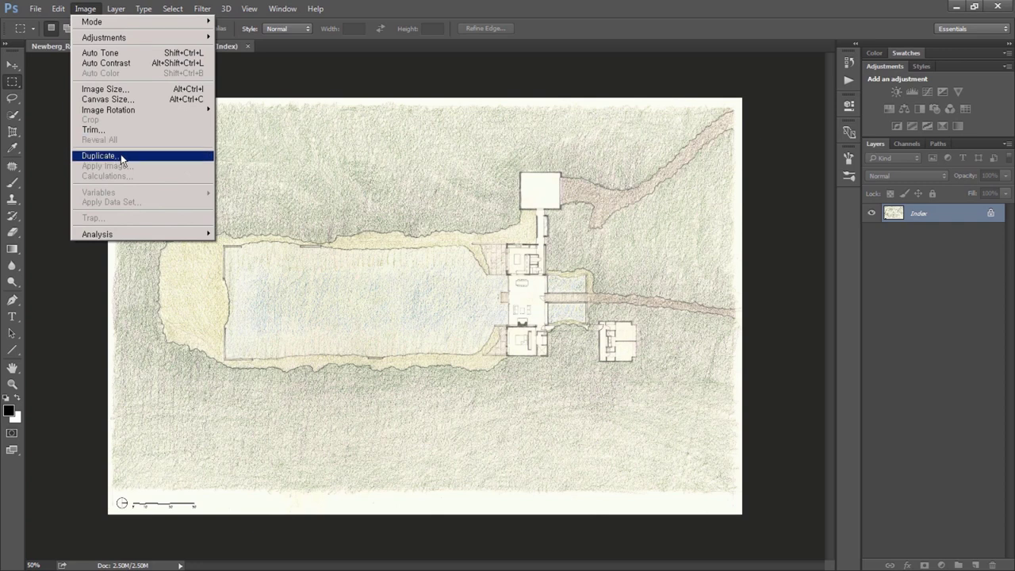
pyautogui.moveTo(109, 110)
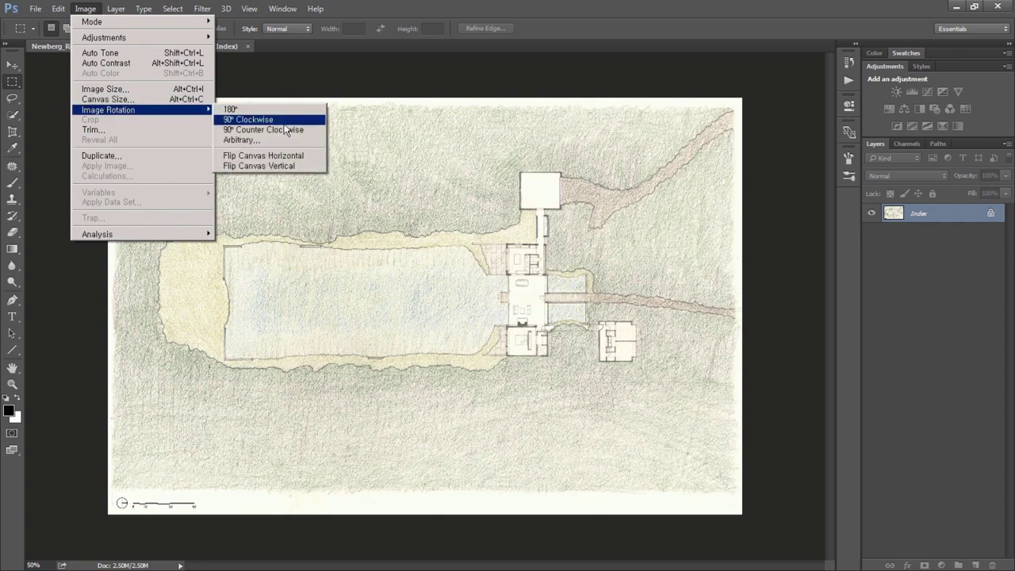
pyautogui.click(286, 130)
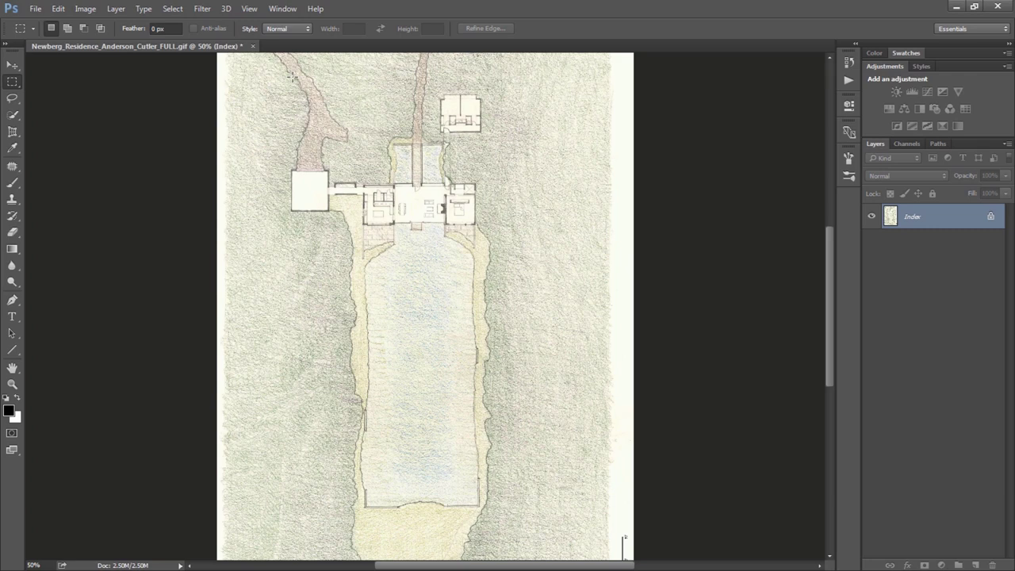
# Crop the site plan to a marquee around the buildings (825 × 566 px) and open Image Size.
pyautogui.moveTo(259, 76); pyautogui.dragTo(521, 257)
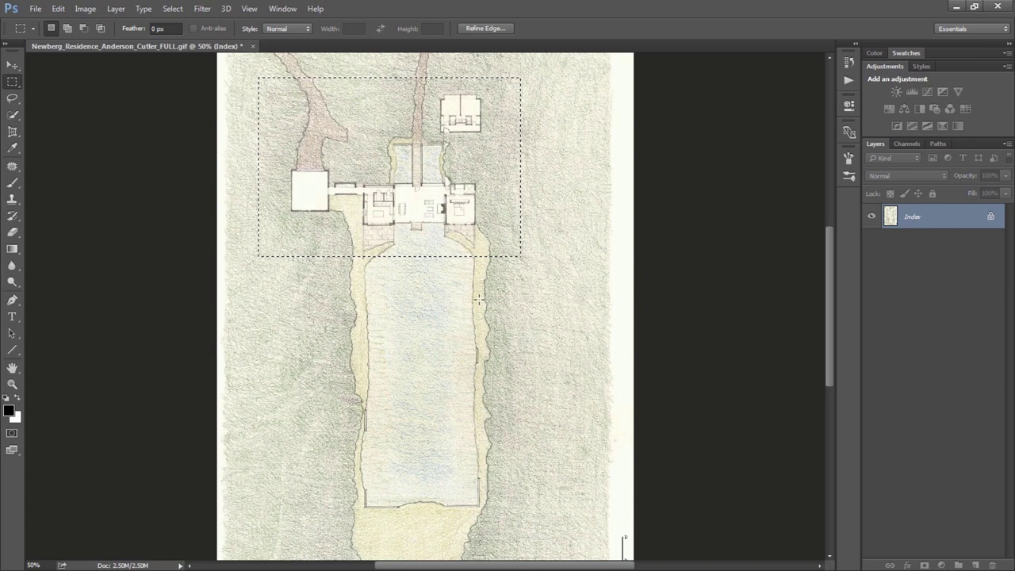
pyautogui.click(86, 8)
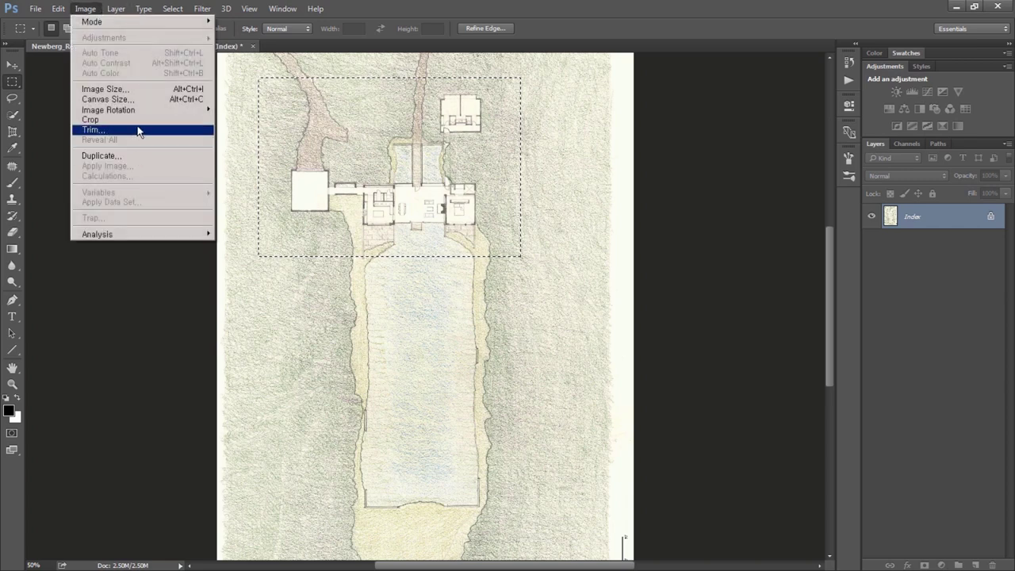
pyautogui.click(141, 119)
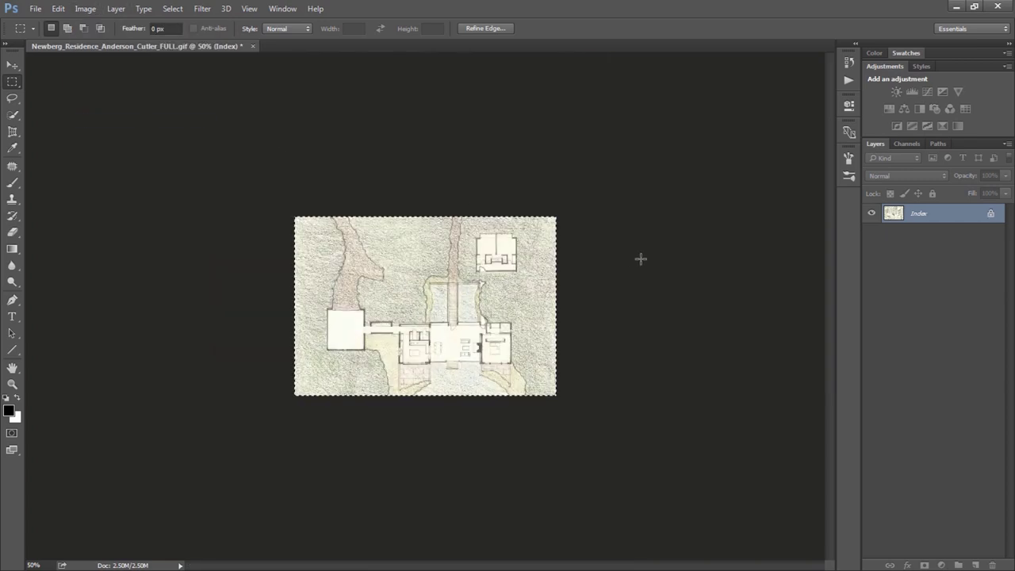
pyautogui.hotkey('ctrl', 'alt', 'i')
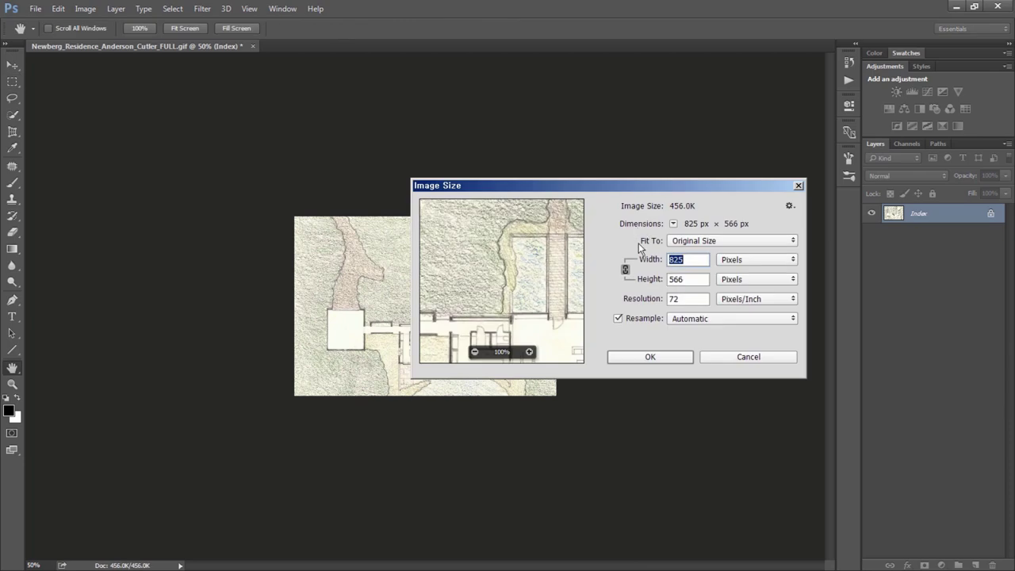
# Zoom in and enlarge the cropped site plan to 1600 px wide (1600 × 1098).
pyautogui.click(730, 357)
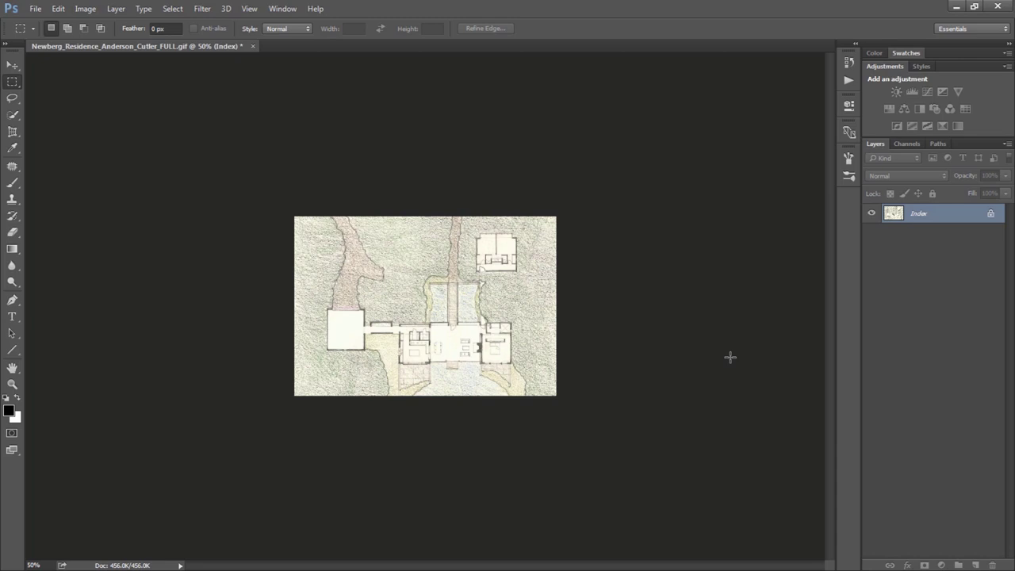
pyautogui.keyDown('ctrl'); pyautogui.moveTo(459, 327); pyautogui.dragTo(506, 368); pyautogui.keyUp('ctrl')
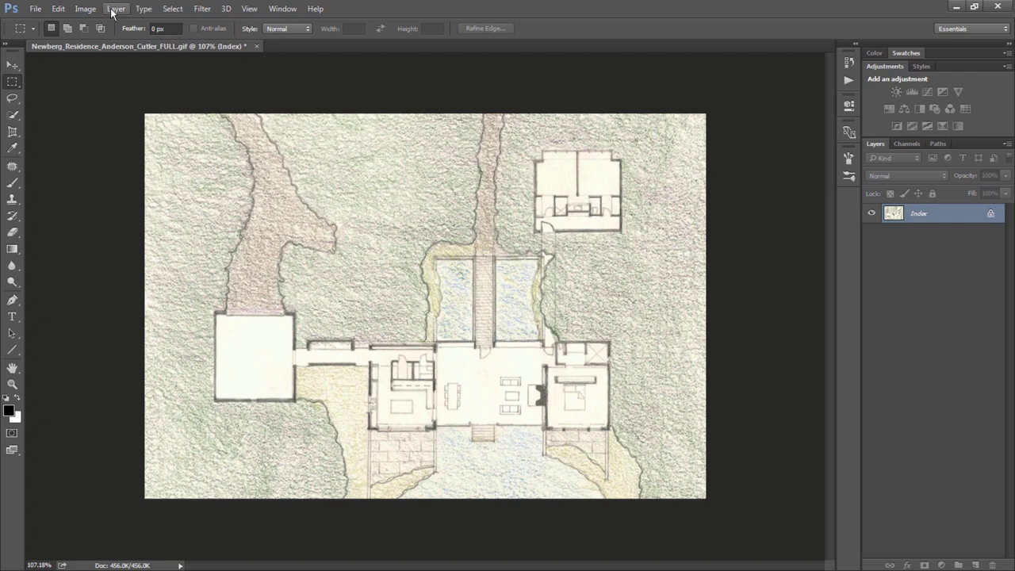
pyautogui.click(86, 9)
pyautogui.click(142, 91)
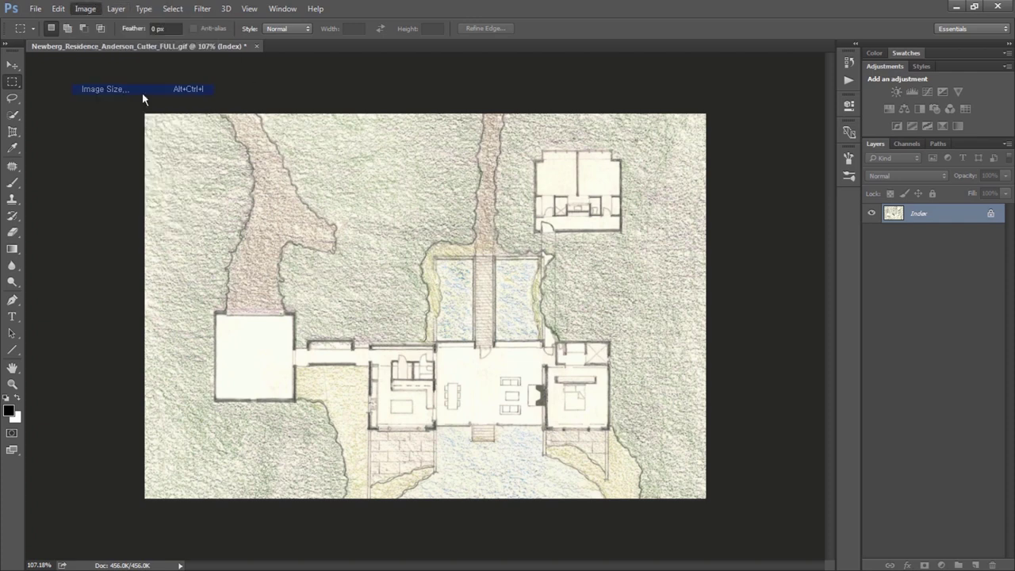
pyautogui.write('1')
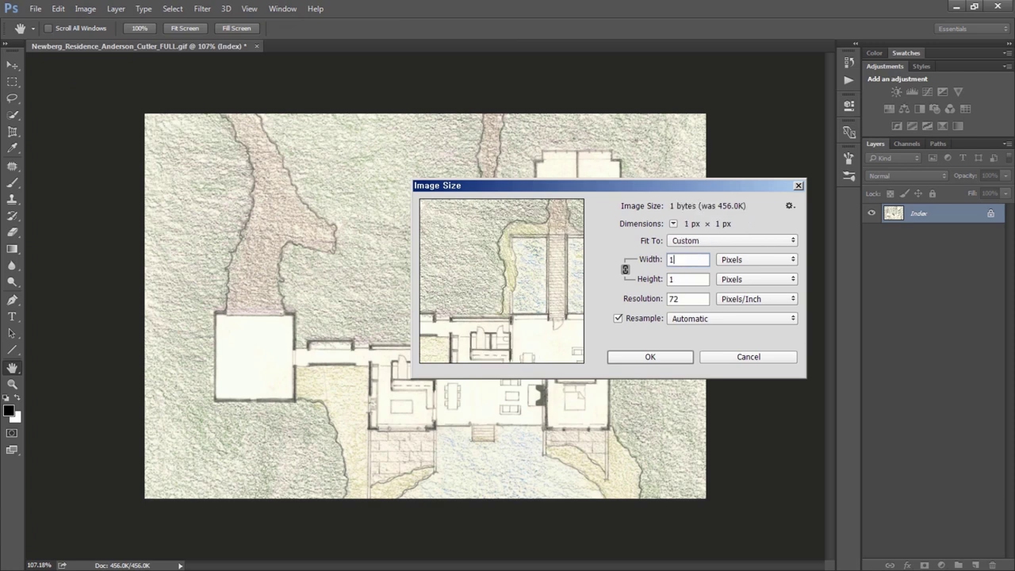
pyautogui.write('600')
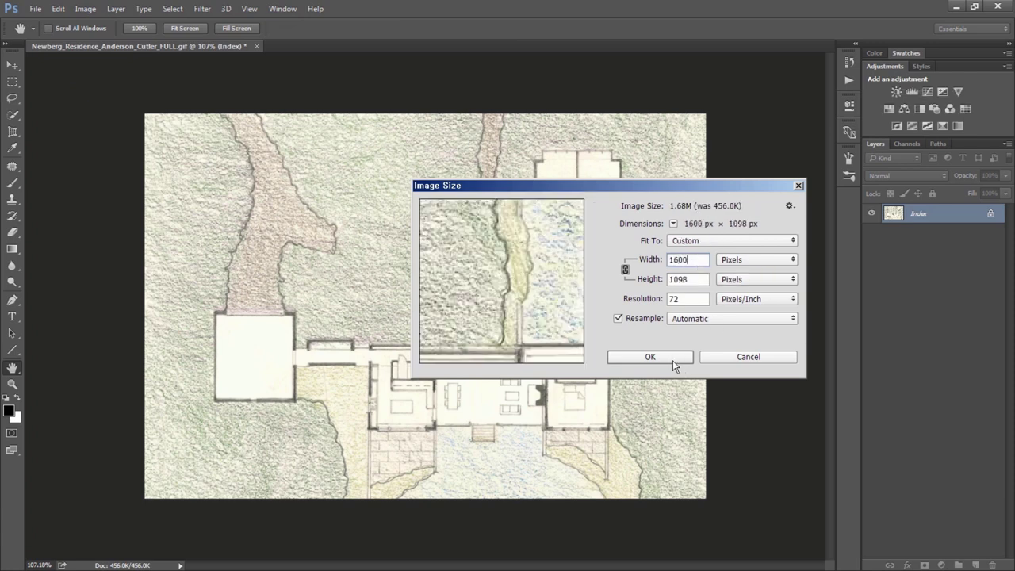
pyautogui.click(673, 359)
# Apply Auto Tone, desaturate the site plan to grey, and convert it to RGB Color.
pyautogui.press('m')
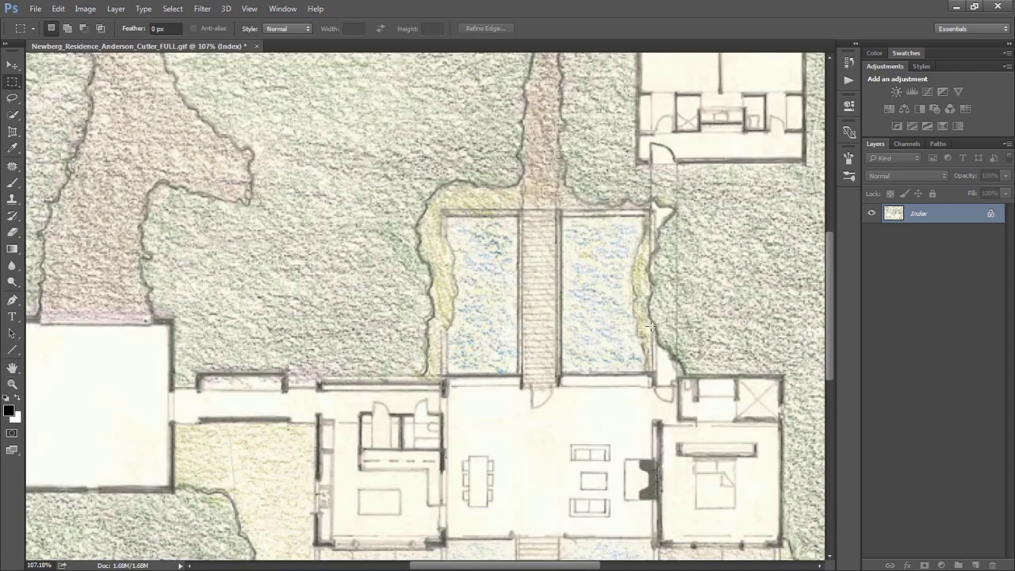
pyautogui.scroll(-3, 674, 350)
pyautogui.hscroll(3, 698, 381)
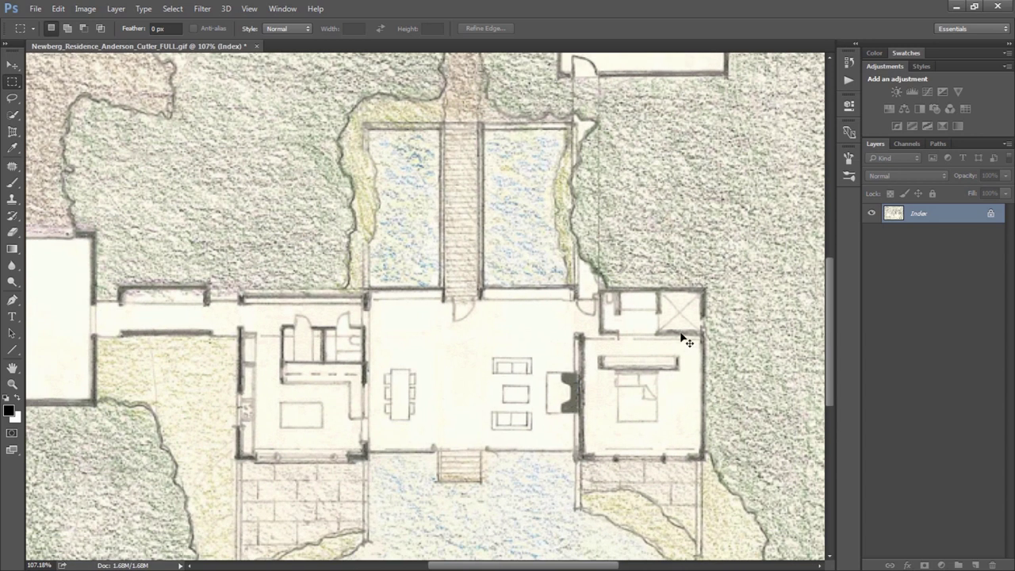
pyautogui.hotkey('ctrl', 'shift', 'l')
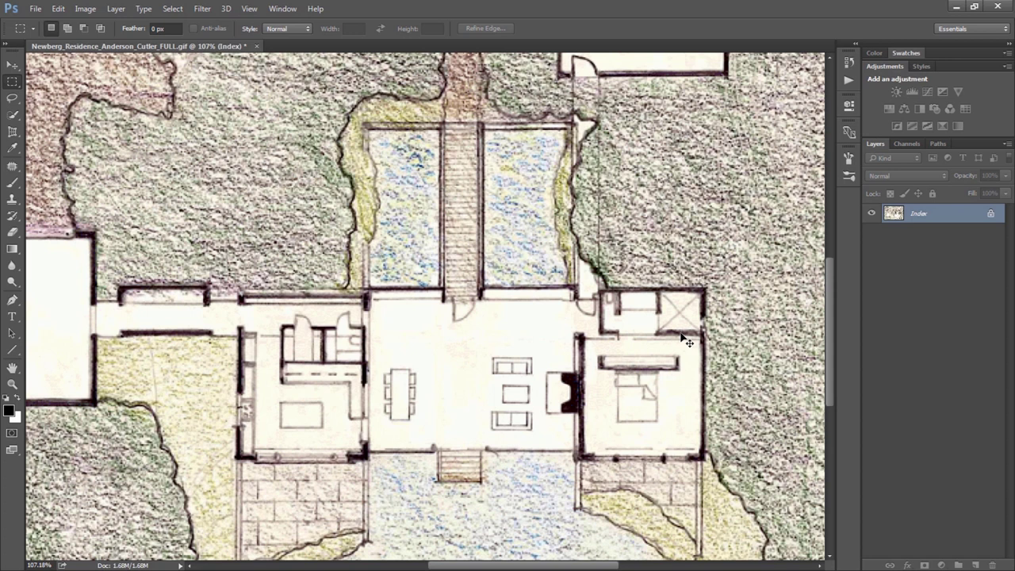
pyautogui.hotkey('ctrl', 'shift', 'u')
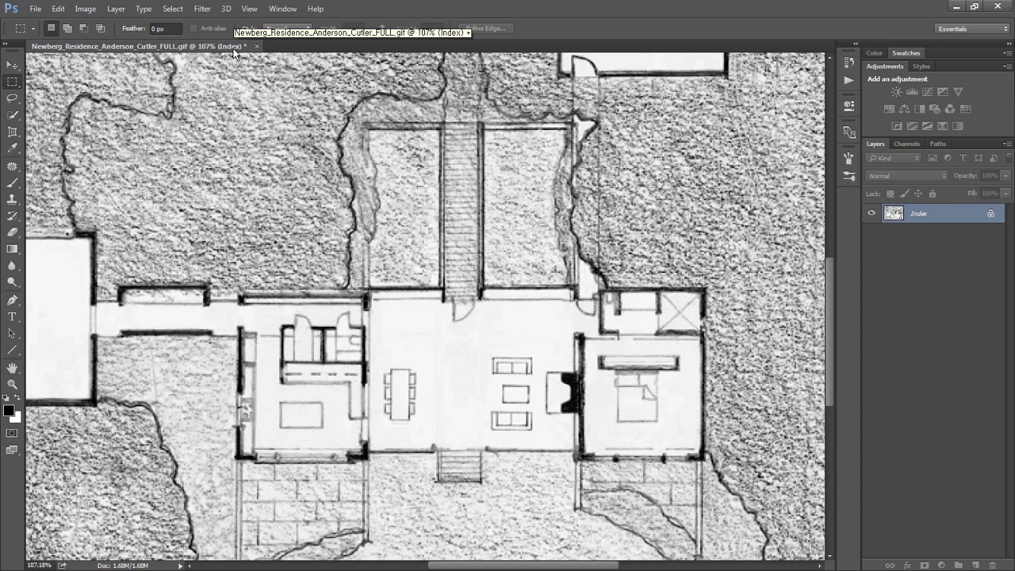
pyautogui.click(85, 8)
pyautogui.moveTo(103, 21)
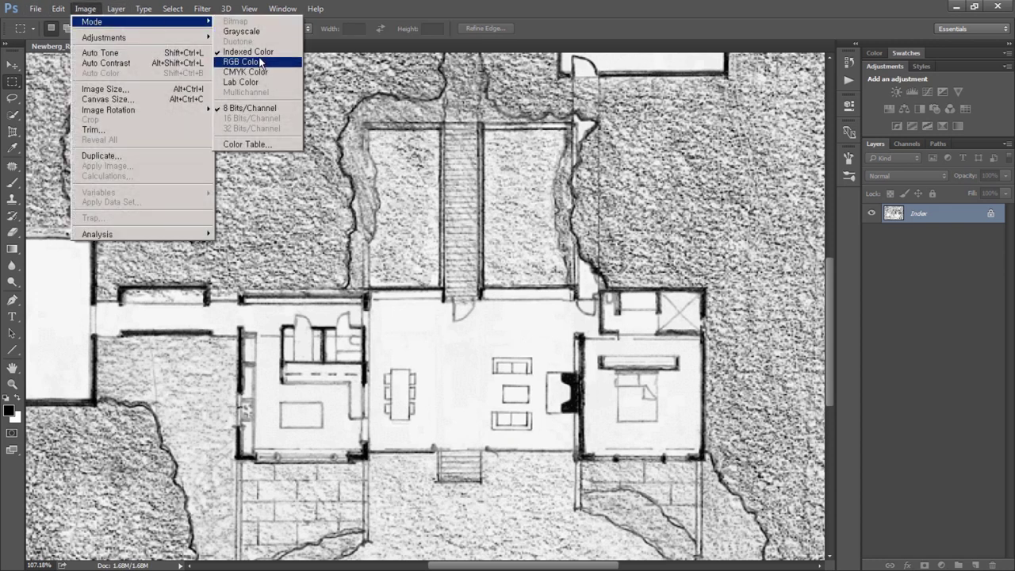
pyautogui.click(261, 63)
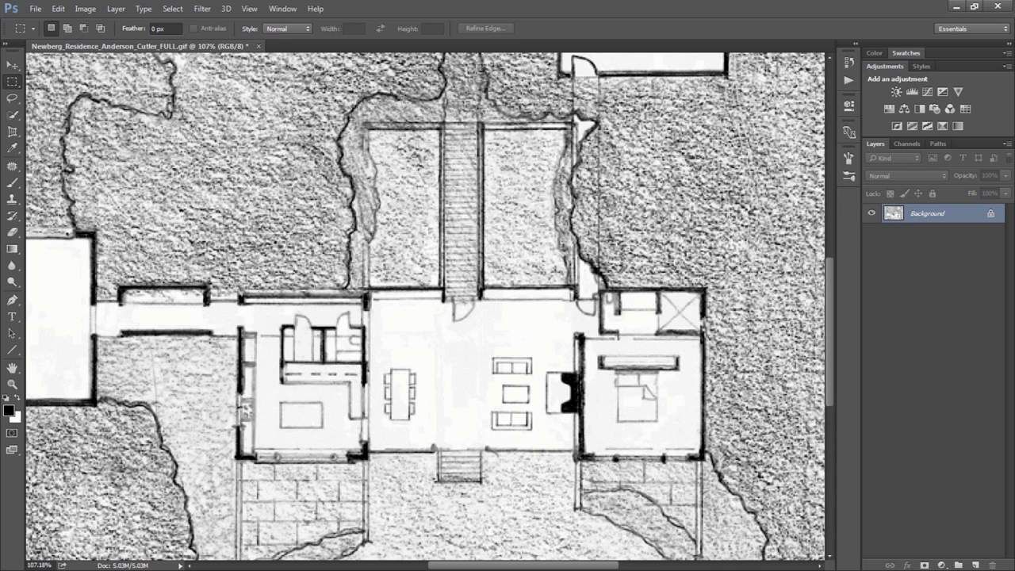
# Sharpen the site plan with Unsharp Mask at Amount 70 and Radius 1.0.
pyautogui.click(202, 9)
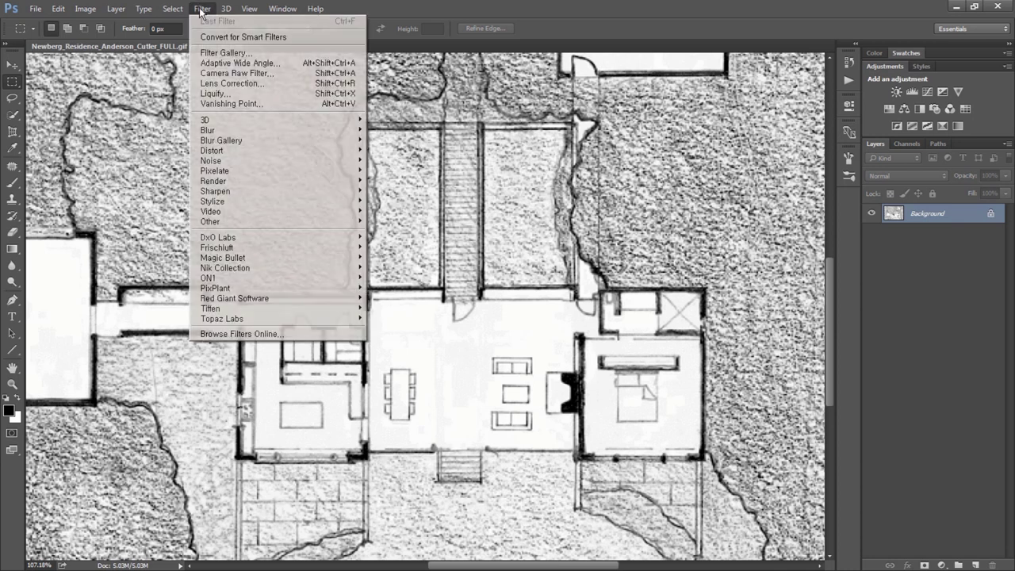
pyautogui.moveTo(215, 191)
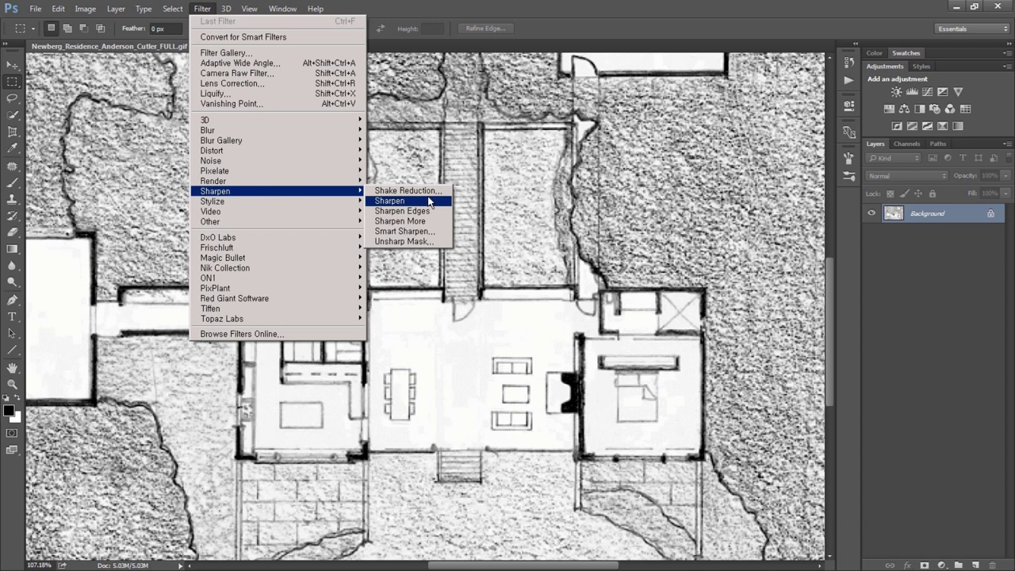
pyautogui.click(413, 242)
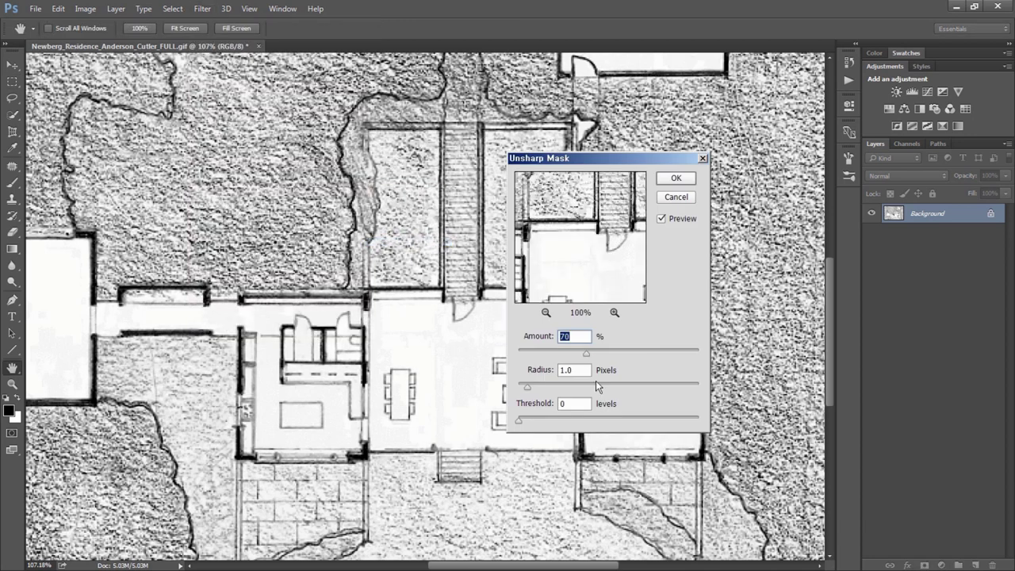
pyautogui.click(661, 218)
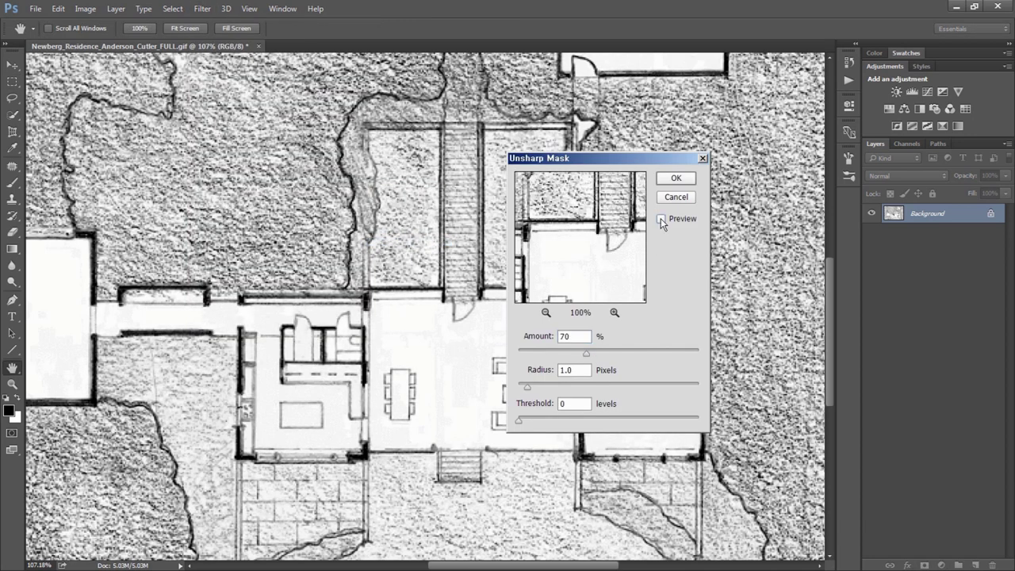
pyautogui.click(662, 219)
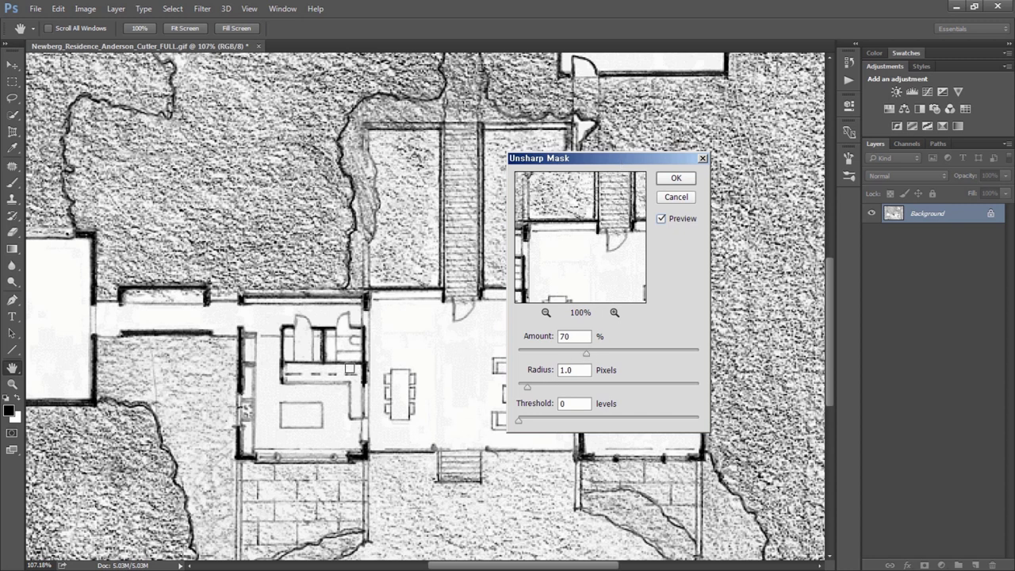
pyautogui.click(663, 218)
pyautogui.click(662, 218)
pyautogui.click(676, 179)
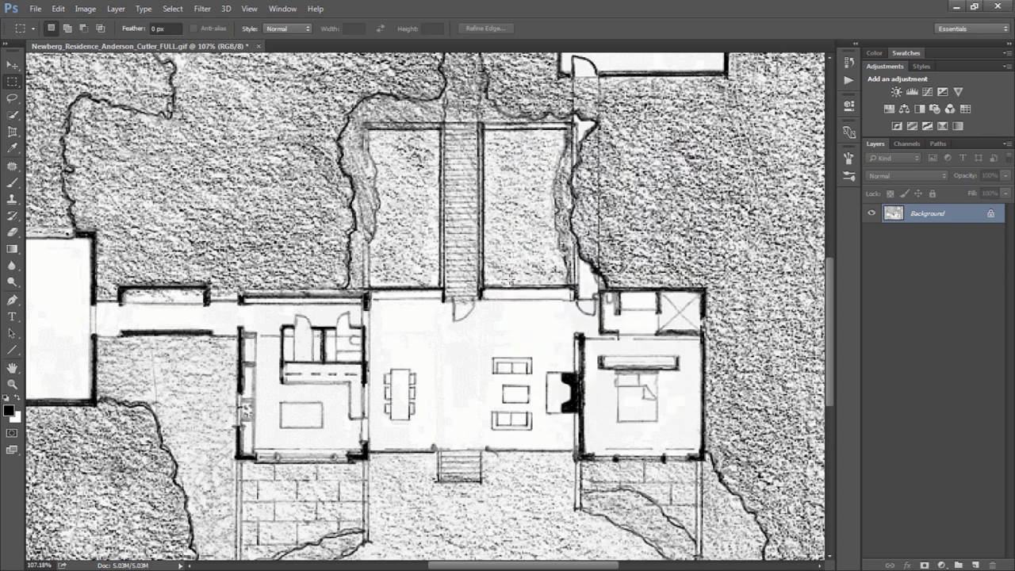
# Zoom out and close the site plan document without saving.
pyautogui.keyDown('alt'); pyautogui.scroll(-2, 511, 286); pyautogui.keyUp('alt')
pyautogui.keyDown('alt'); pyautogui.scroll(-2, 511, 285); pyautogui.keyUp('alt')
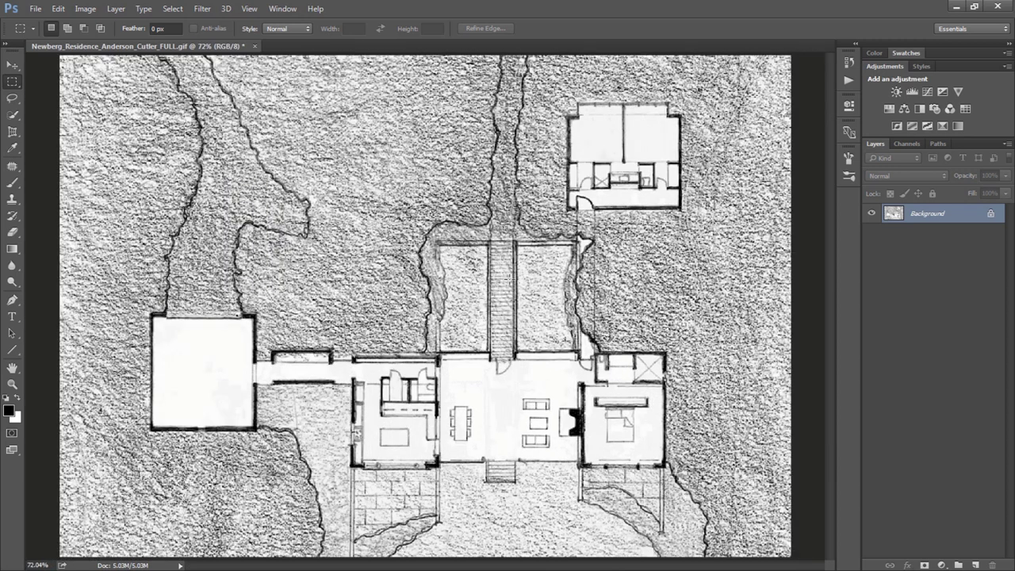
pyautogui.click(254, 46)
pyautogui.click(536, 219)
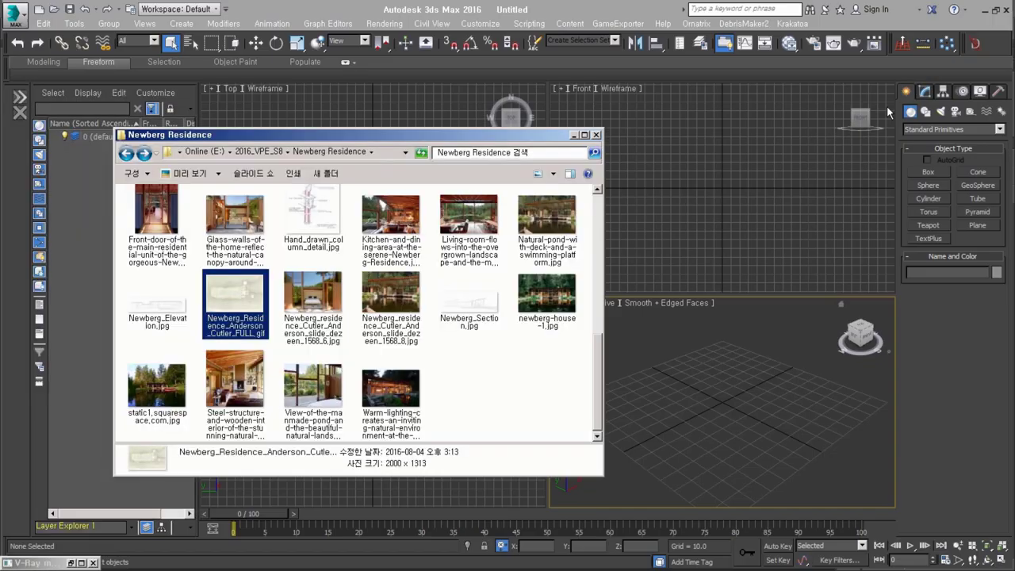
# Leave Photoshop and open the dwg image folder in Explorer.
pyautogui.click(956, 7)
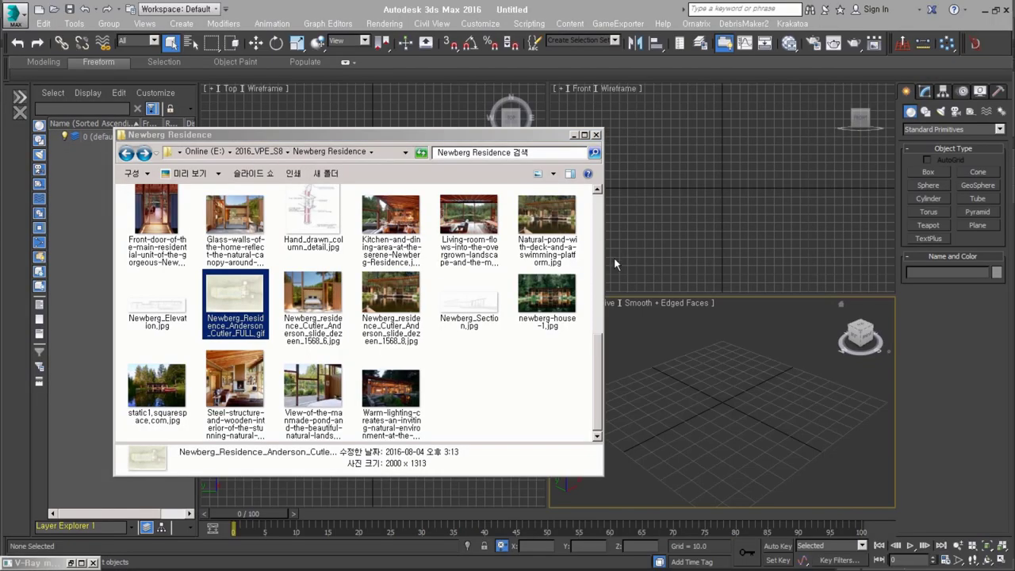
pyautogui.click(547, 377)
pyautogui.scroll(5, 548, 377)
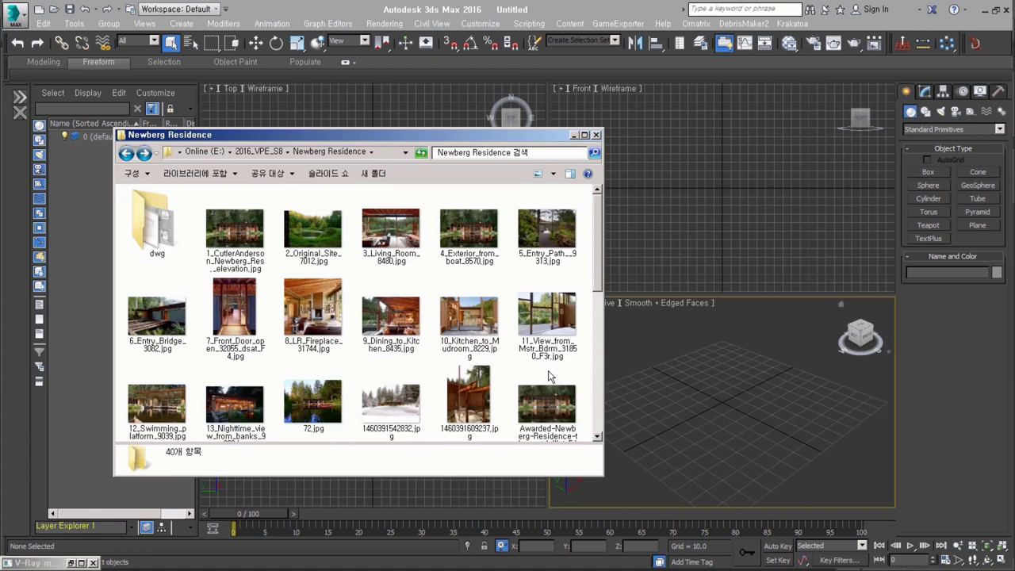
pyautogui.doubleClick(146, 236)
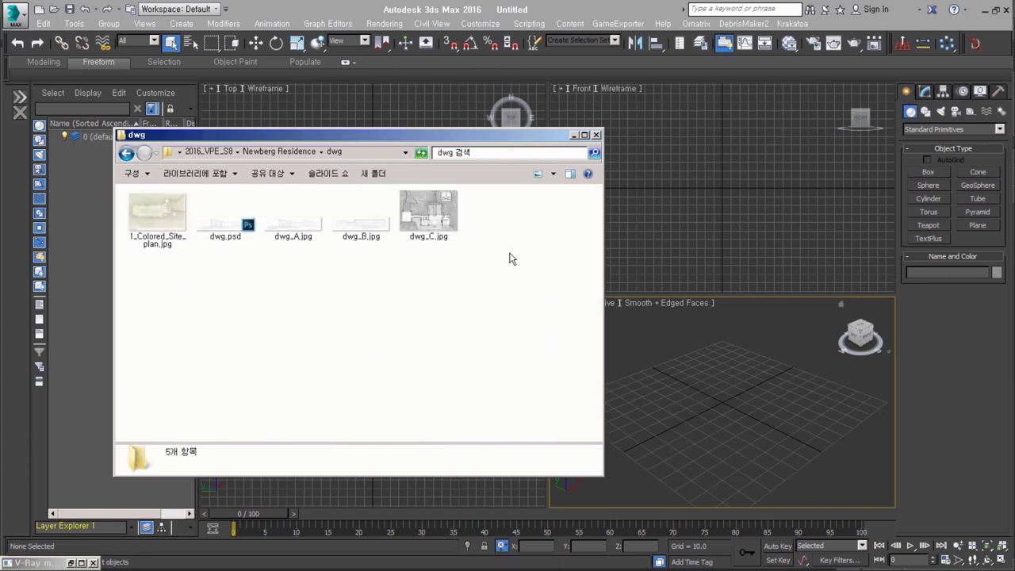
# Select the dwg_A, dwg_B, dwg_C and colored site plan images in turn to compare them.
pyautogui.click(295, 238)
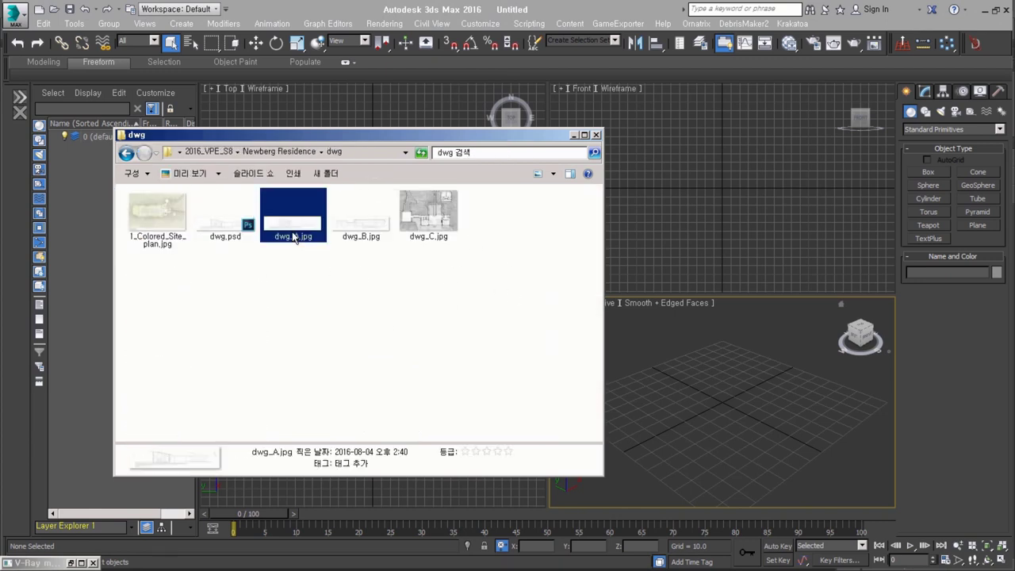
pyautogui.click(375, 236)
pyautogui.click(440, 226)
pyautogui.moveTo(490, 286); pyautogui.dragTo(303, 227)
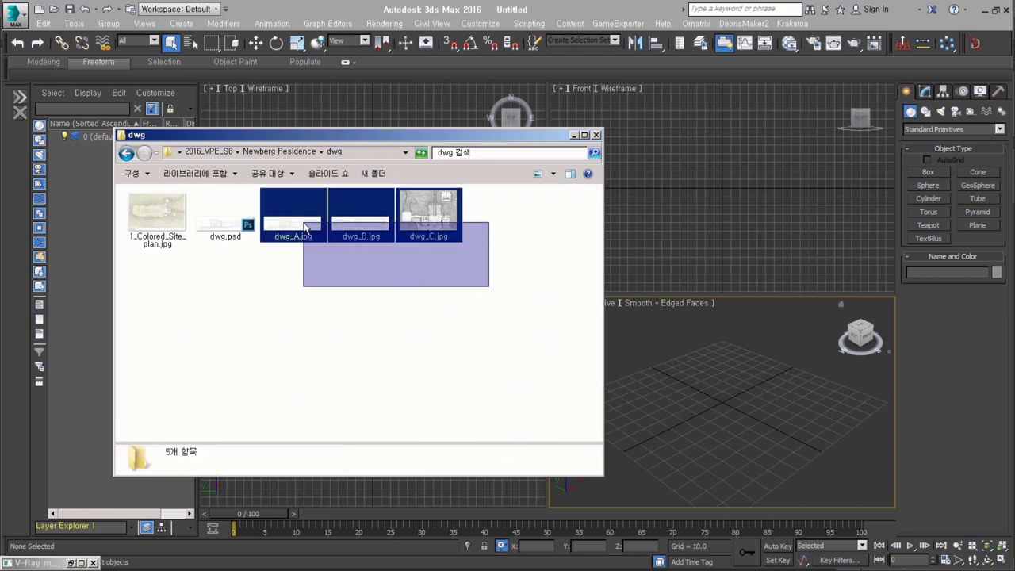
pyautogui.click(405, 306)
pyautogui.click(307, 234)
pyautogui.click(363, 226)
pyautogui.click(439, 232)
pyautogui.click(439, 276)
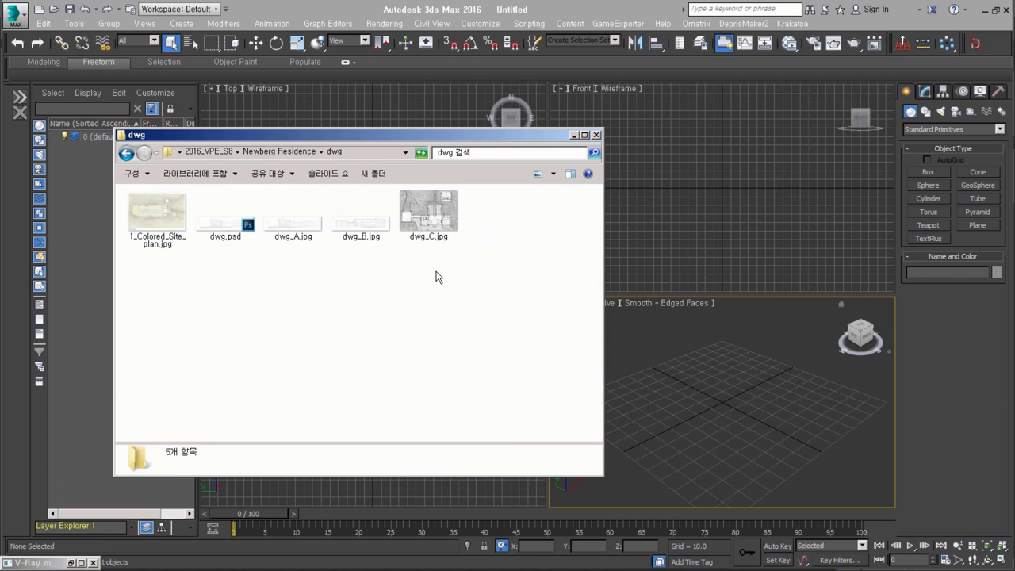
pyautogui.click(173, 220)
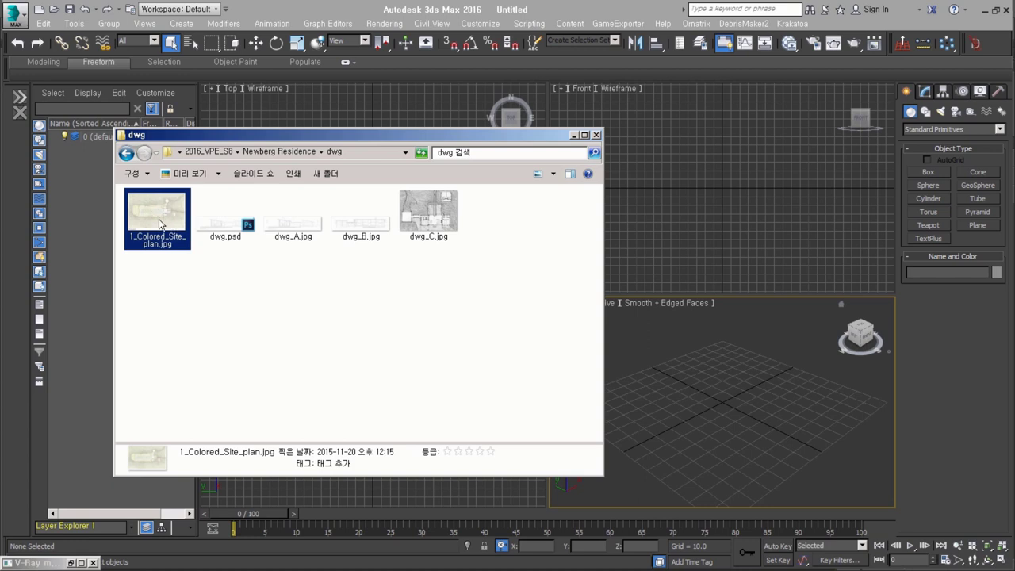
pyautogui.click(248, 287)
# Widen the folder window to read dwg_B.jpg's size of 1577 × 390 px, then choose Plane.
pyautogui.click(296, 236)
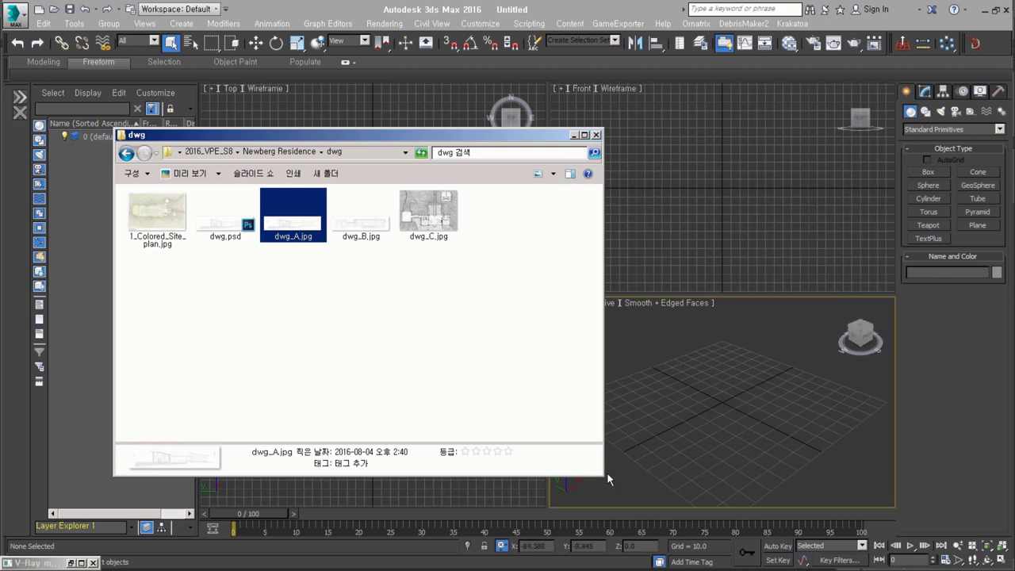
pyautogui.moveTo(604, 474)
pyautogui.mouseDown()
pyautogui.moveTo(809, 466)
pyautogui.moveTo(655, 468)
pyautogui.moveTo(689, 470)
pyautogui.mouseUp()
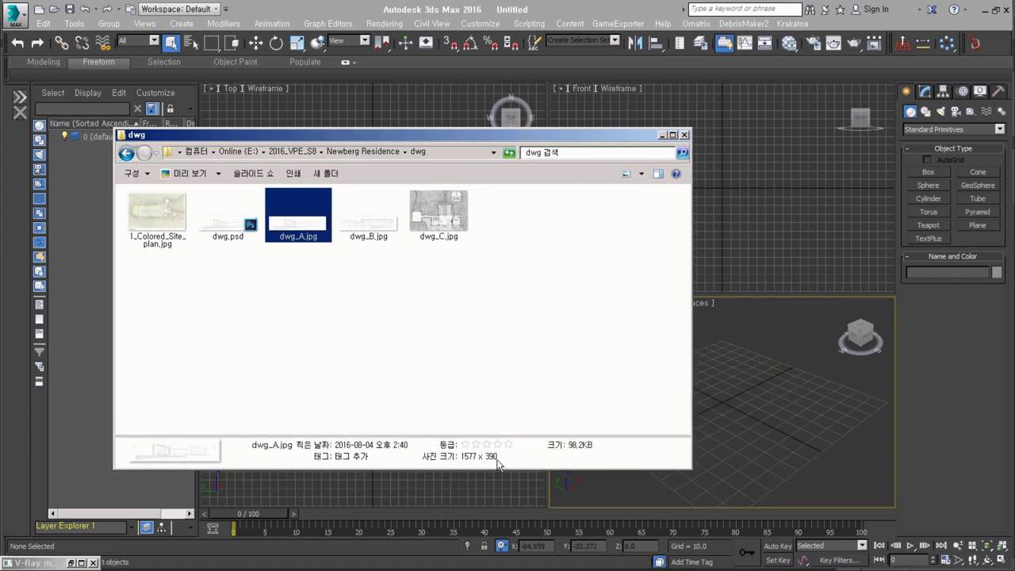
pyautogui.moveTo(625, 144); pyautogui.dragTo(530, 149)
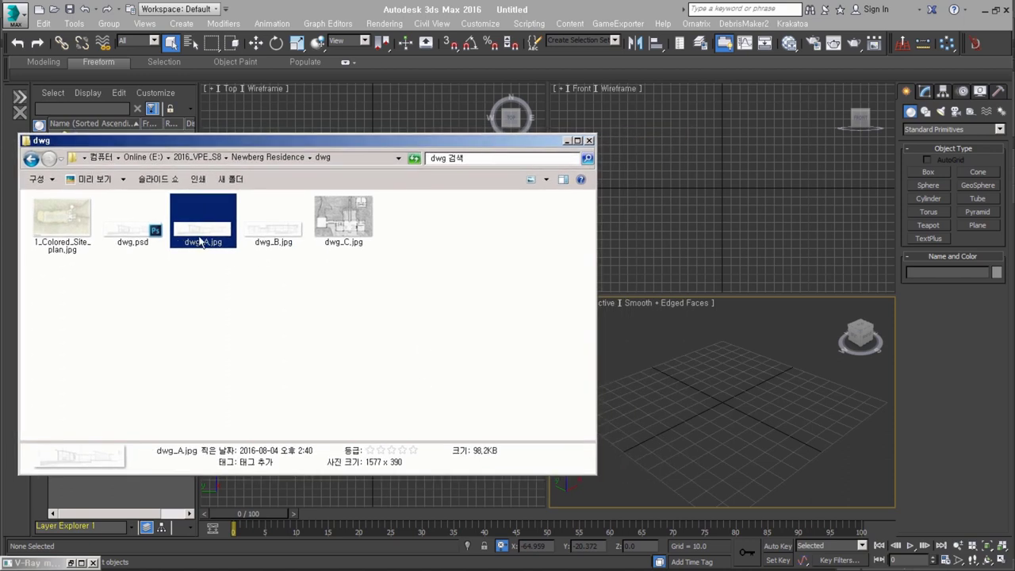
pyautogui.click(277, 231)
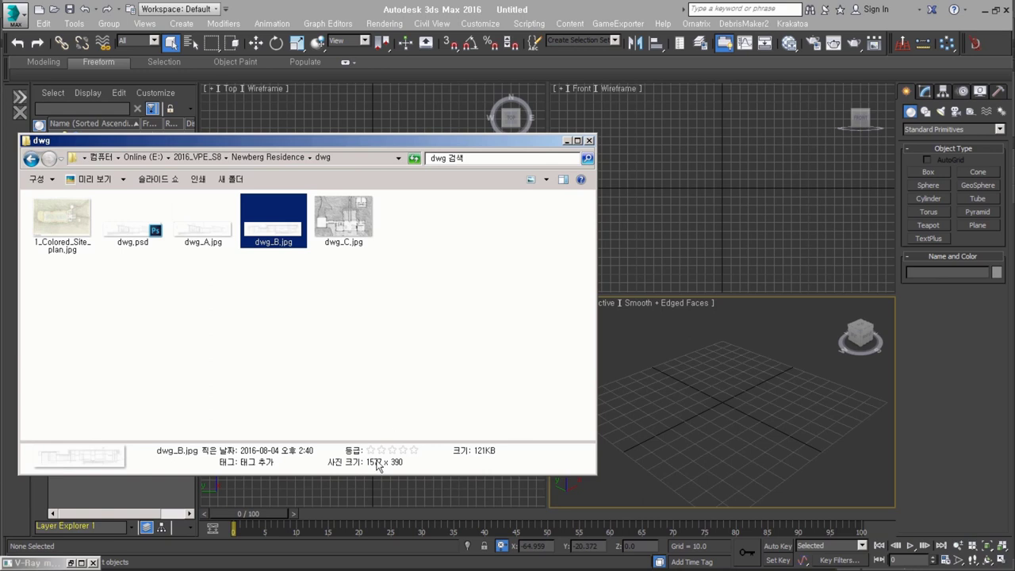
pyautogui.click(981, 227)
# Draw a plane in the Front view sized 1577 wide by 390 long.
pyautogui.moveTo(582, 153); pyautogui.dragTo(844, 233)
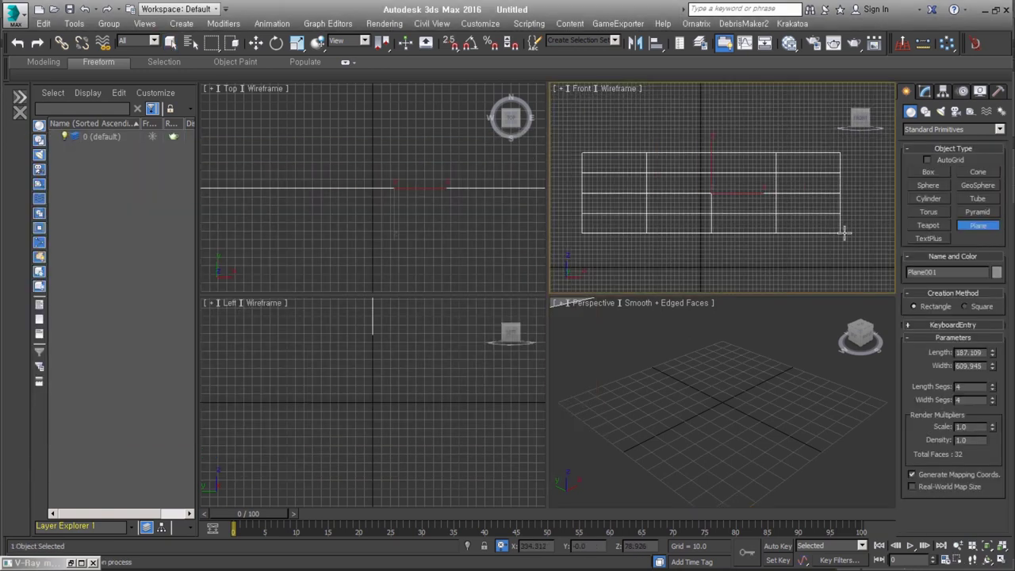
pyautogui.click(968, 366)
pyautogui.write('15')
pyautogui.hotkey('shift', 'Tab')
pyautogui.write('150')
pyautogui.press('Return')
pyautogui.rightClick(815, 232)
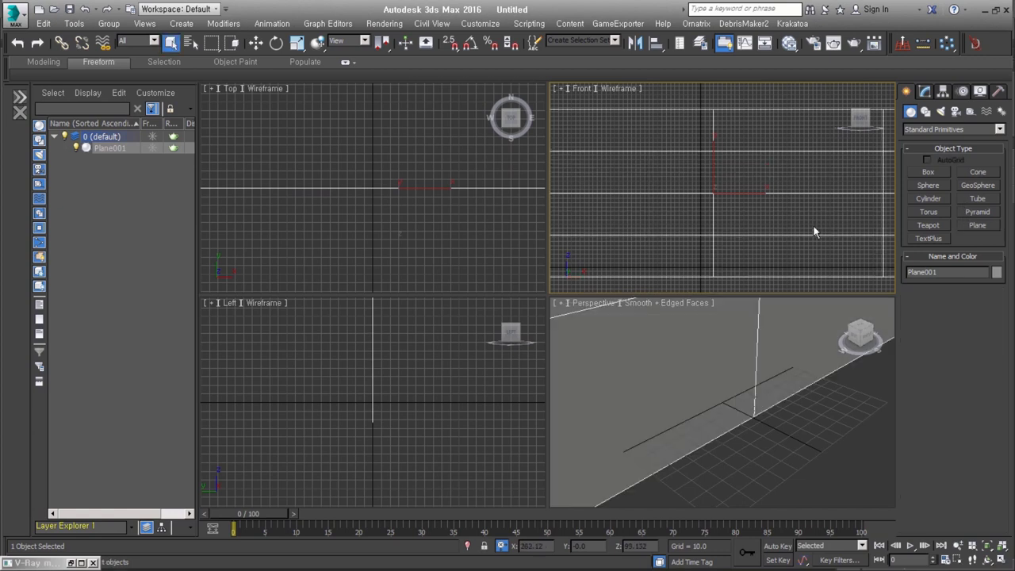
pyautogui.press('z')
# Move the plane to the world origin, 0,0,0.
pyautogui.rightClick(723, 161)
pyautogui.click(734, 167)
pyautogui.moveTo(723, 149); pyautogui.dragTo(723, 148)
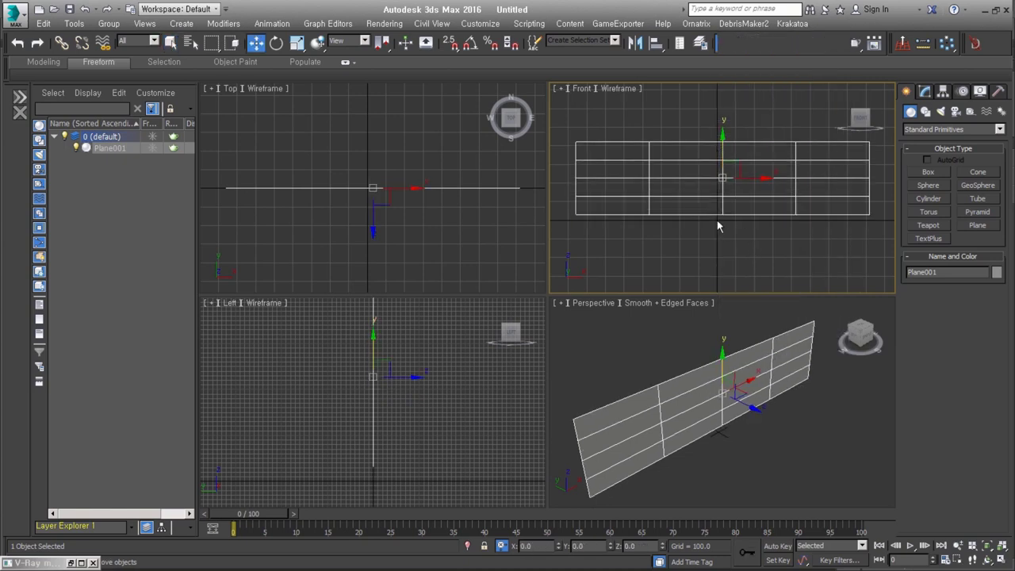
pyautogui.moveTo(748, 178); pyautogui.dragTo(742, 180)
# Set the plane's length and width segments to 1 and orbit Perspective to face it.
pyautogui.click(925, 92)
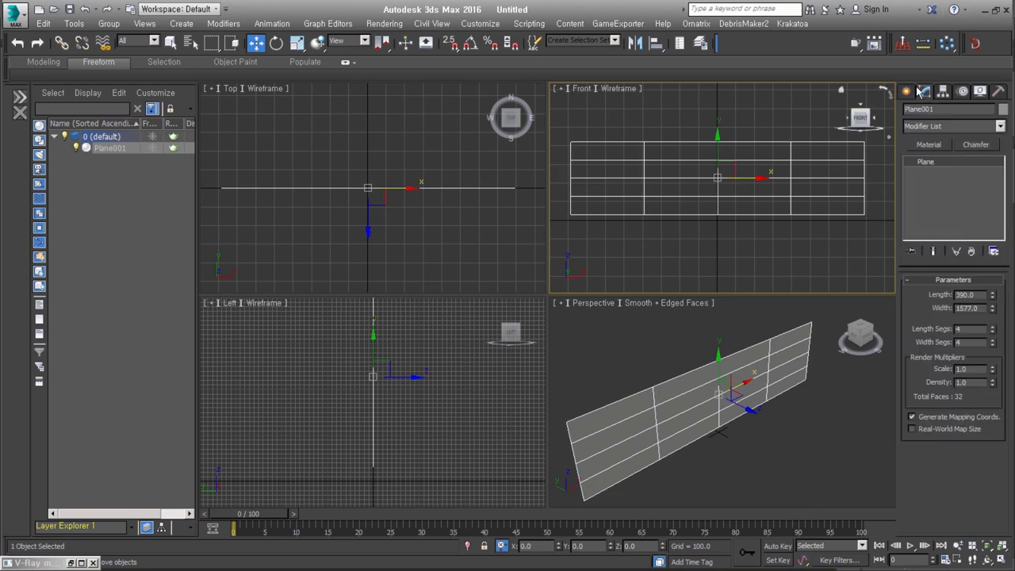
pyautogui.rightClick(994, 346)
pyautogui.rightClick(998, 326)
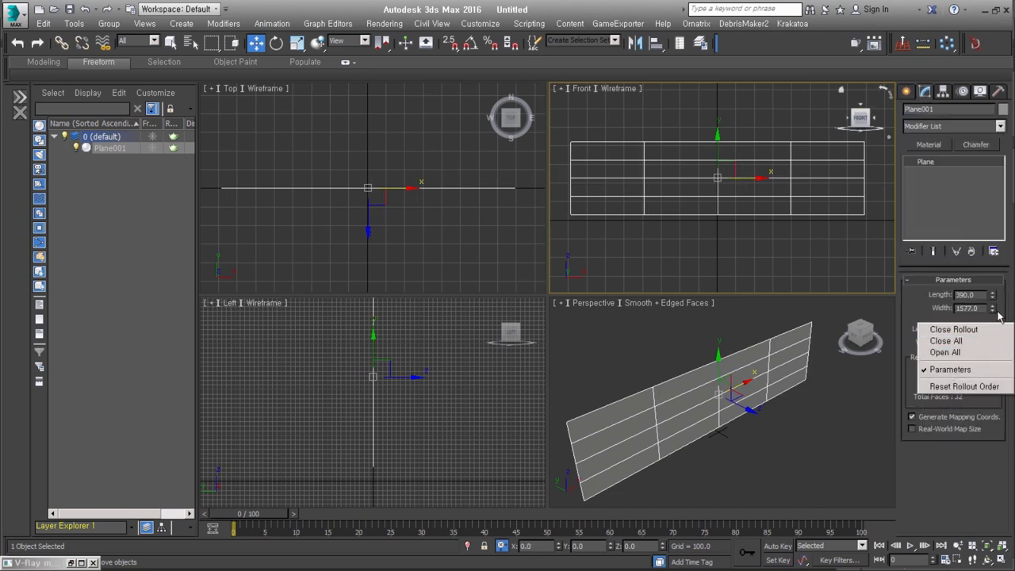
pyautogui.click(1002, 320)
pyautogui.rightClick(994, 329)
pyautogui.rightClick(994, 342)
pyautogui.moveTo(803, 442)
pyautogui.keyDown('alt'); pyautogui.mouseDown(button='middle')
pyautogui.moveTo(770, 442)
pyautogui.moveTo(742, 420)
pyautogui.mouseUp(button='middle'); pyautogui.keyUp('alt')
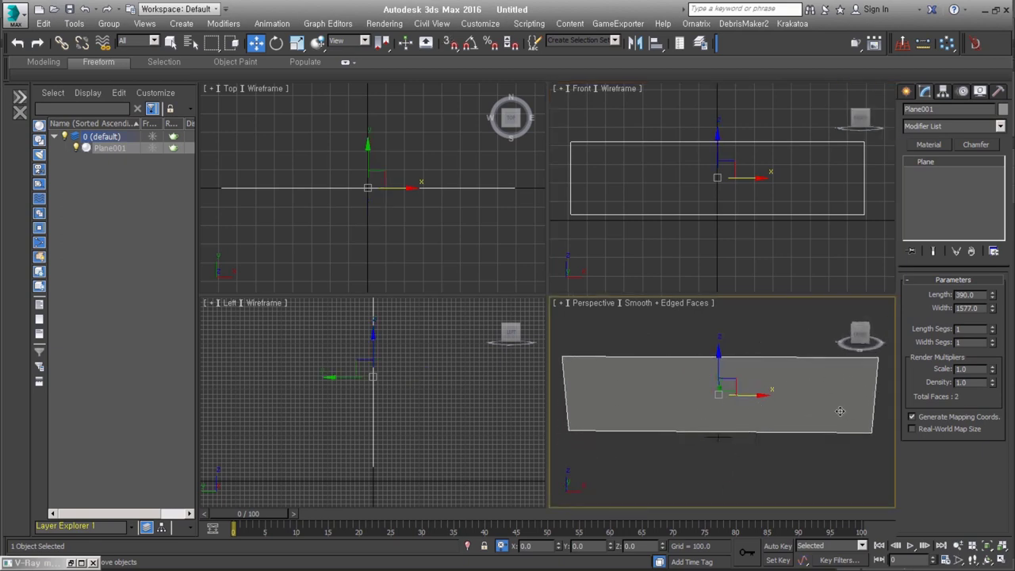
pyautogui.keyDown('alt'); pyautogui.moveTo(784, 427); pyautogui.dragTo(706, 426, button='middle'); pyautogui.keyUp('alt')
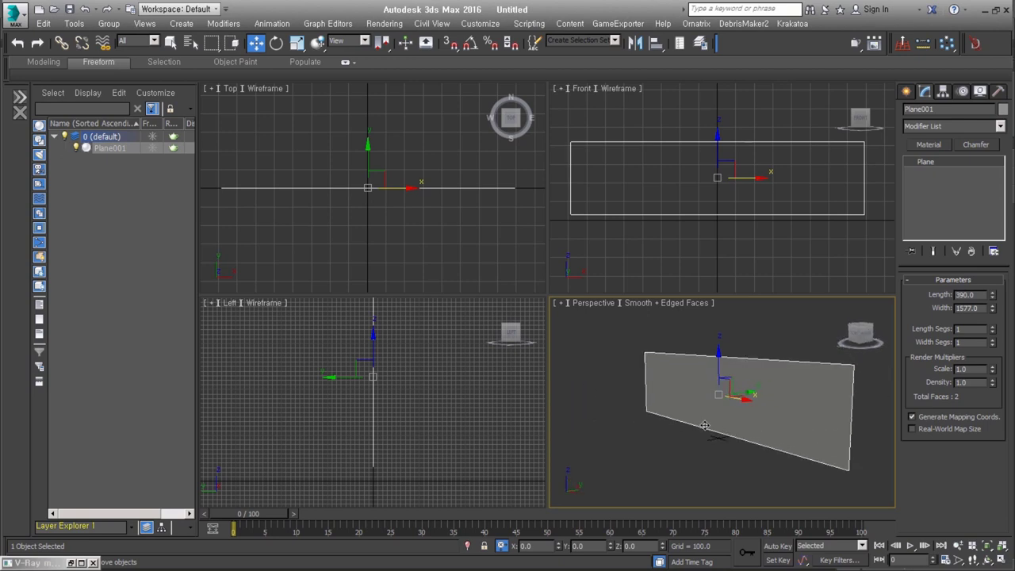
pyautogui.moveTo(749, 390)
pyautogui.keyDown('alt'); pyautogui.mouseDown(button='middle')
pyautogui.moveTo(796, 441)
pyautogui.moveTo(754, 449)
pyautogui.mouseUp(button='middle'); pyautogui.keyUp('alt')
# Drop dwg_B.jpg from Explorer onto Plane001 as its texture.
pyautogui.hotkey('alt', 'Tab')
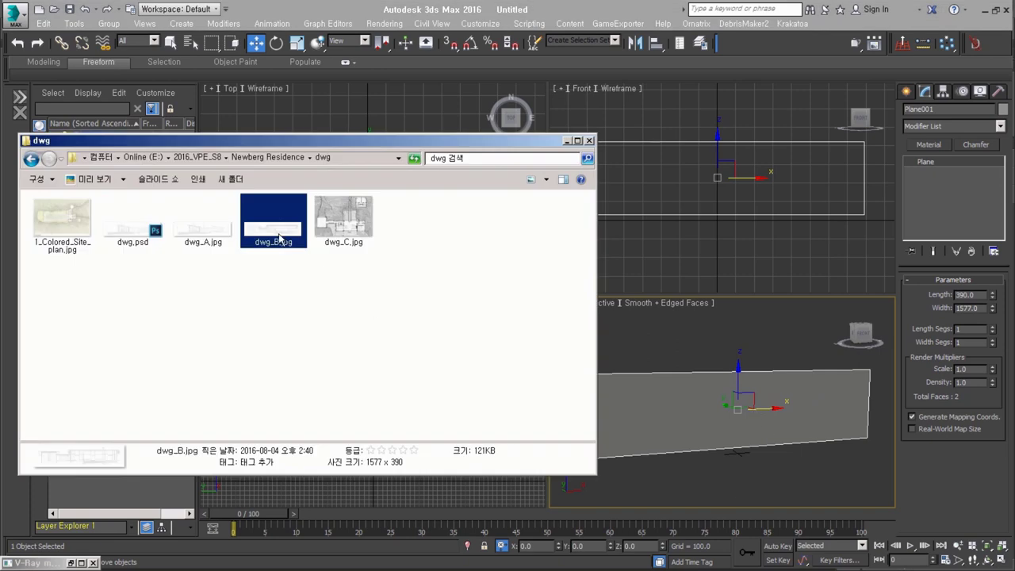
pyautogui.moveTo(281, 235); pyautogui.dragTo(716, 414)
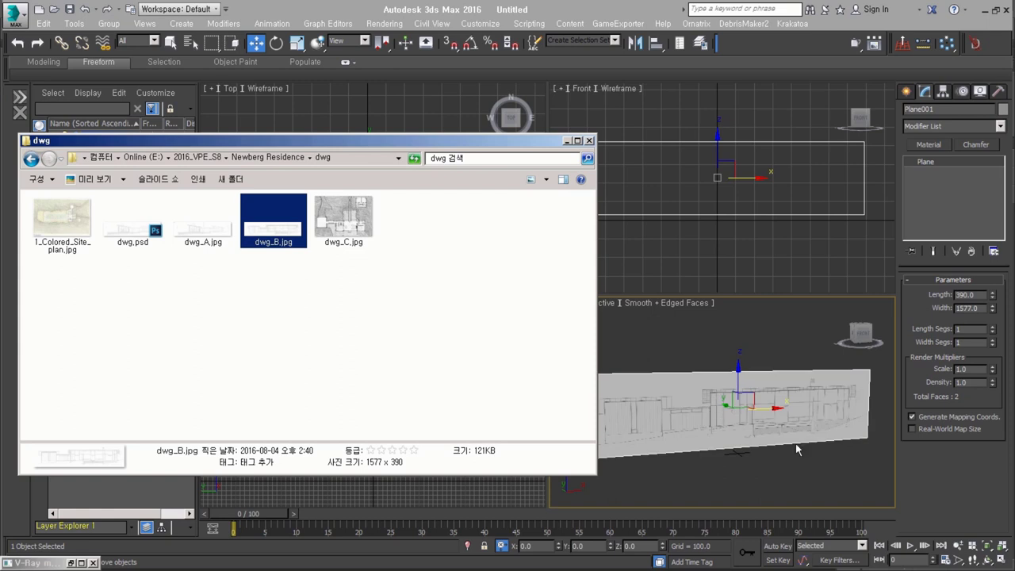
pyautogui.click(567, 142)
# Zoom and pan over the dwg_B texture, then open Viewport Configuration from the navigation controls.
pyautogui.scroll(5, 666, 410)
pyautogui.moveTo(729, 399); pyautogui.dragTo(671, 345, button='middle')
pyautogui.scroll(-1, 805, 432)
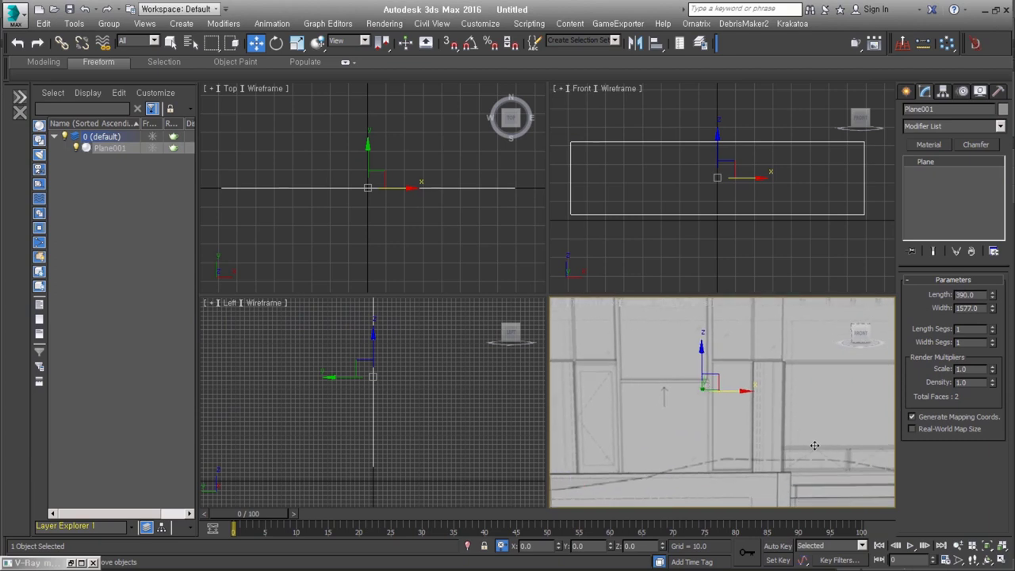
pyautogui.scroll(-1, 813, 444)
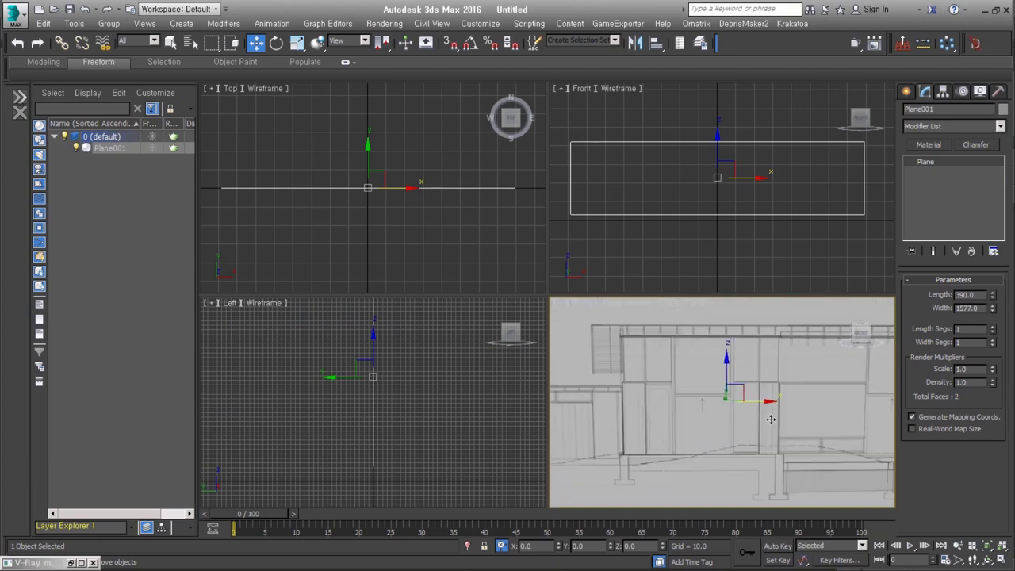
pyautogui.moveTo(770, 420); pyautogui.dragTo(722, 426, button='middle')
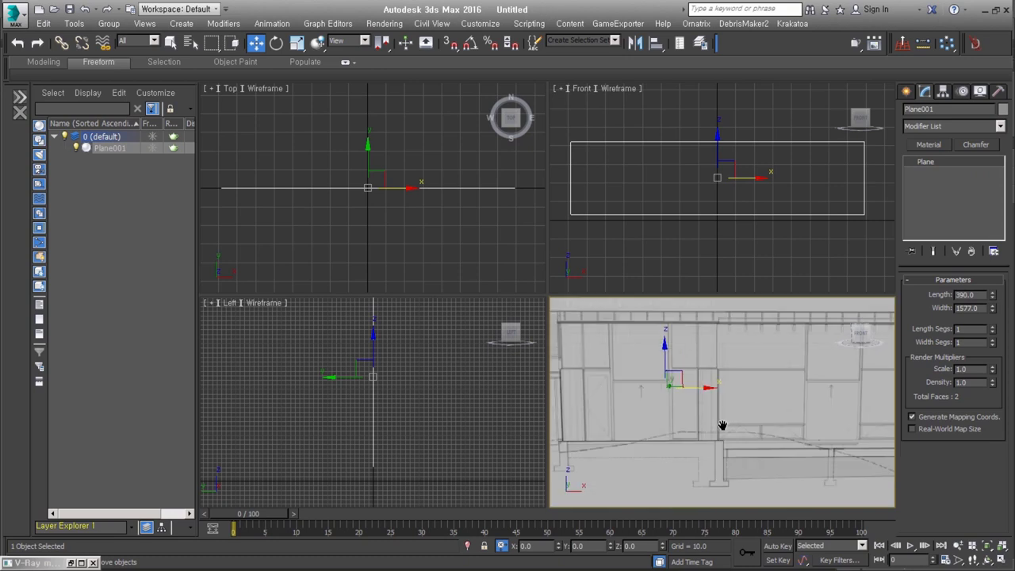
pyautogui.scroll(2, 723, 426)
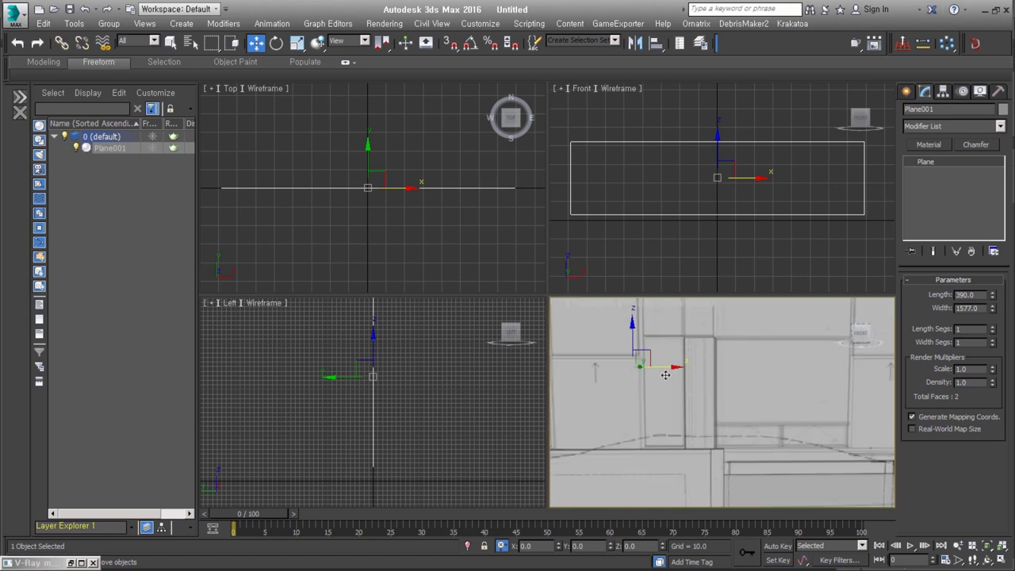
pyautogui.rightClick(987, 546)
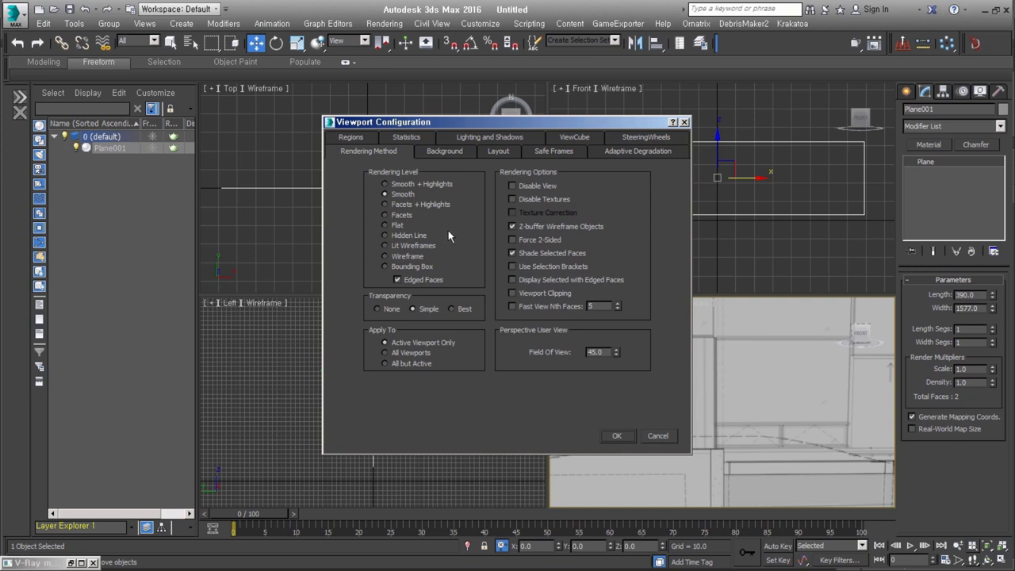
# Cancel Viewport Configuration, reopen it via Views, and close it again without changes.
pyautogui.click(662, 438)
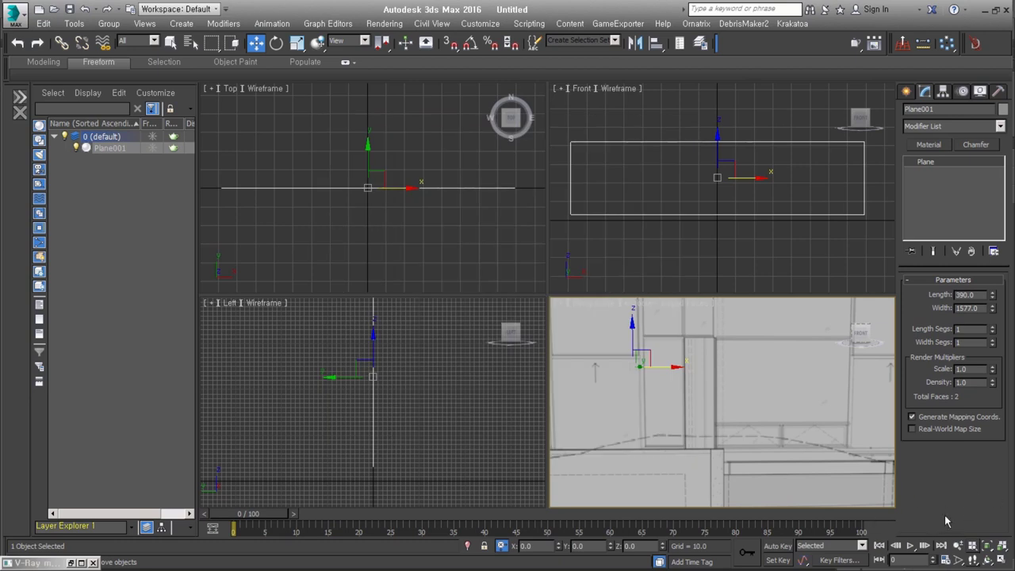
pyautogui.rightClick(991, 556)
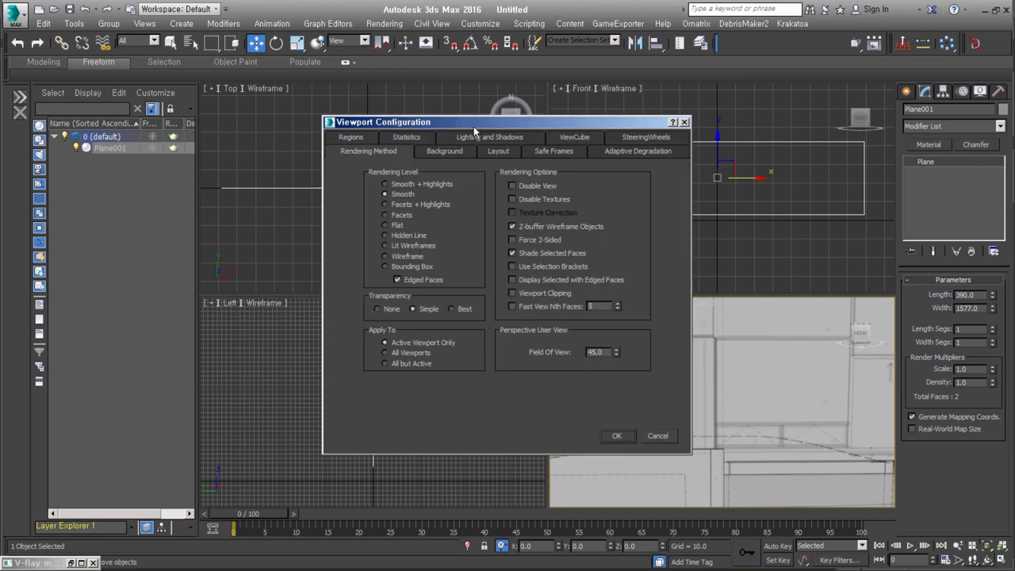
pyautogui.click(684, 122)
pyautogui.click(145, 23)
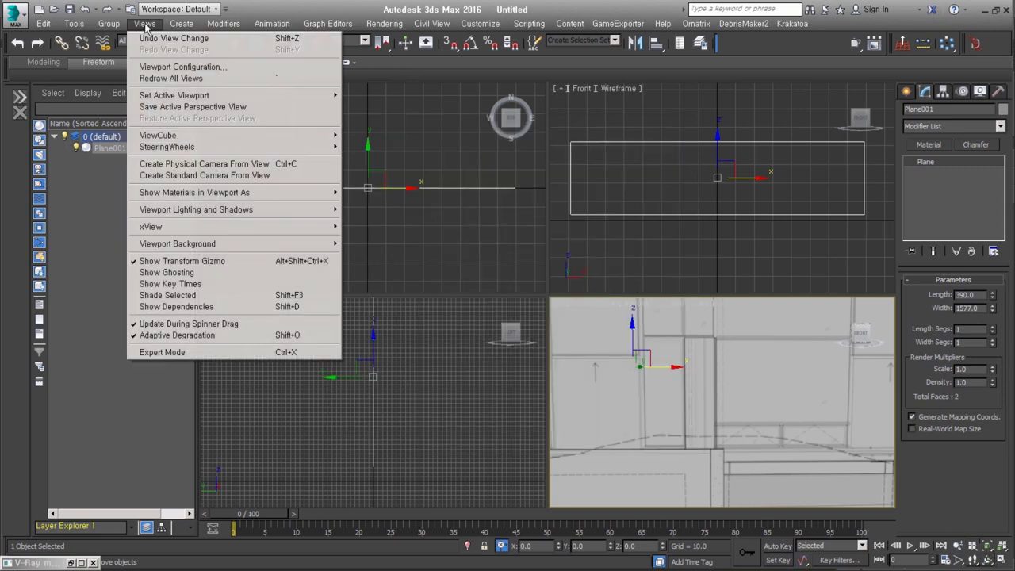
pyautogui.click(194, 68)
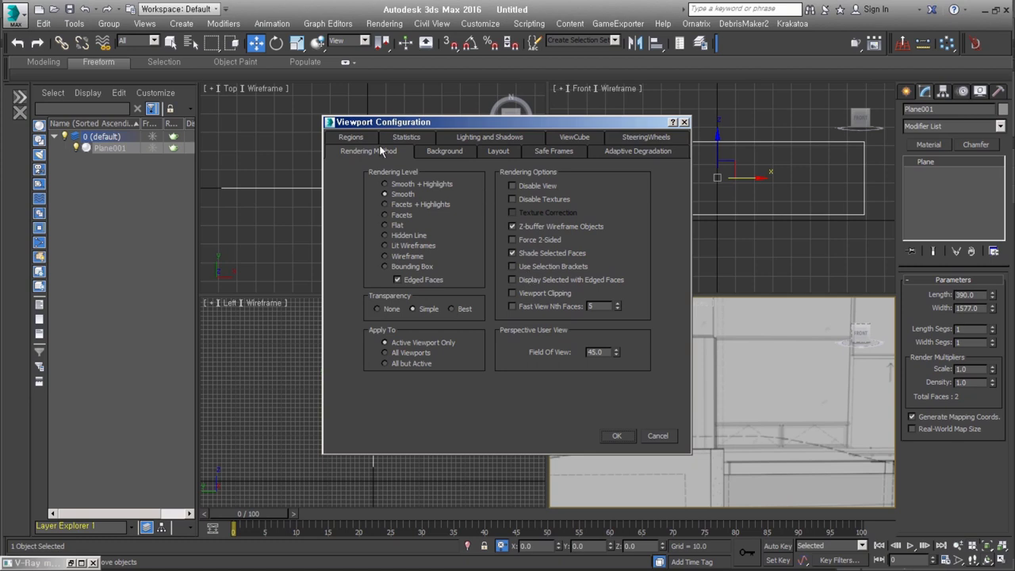
pyautogui.click(618, 435)
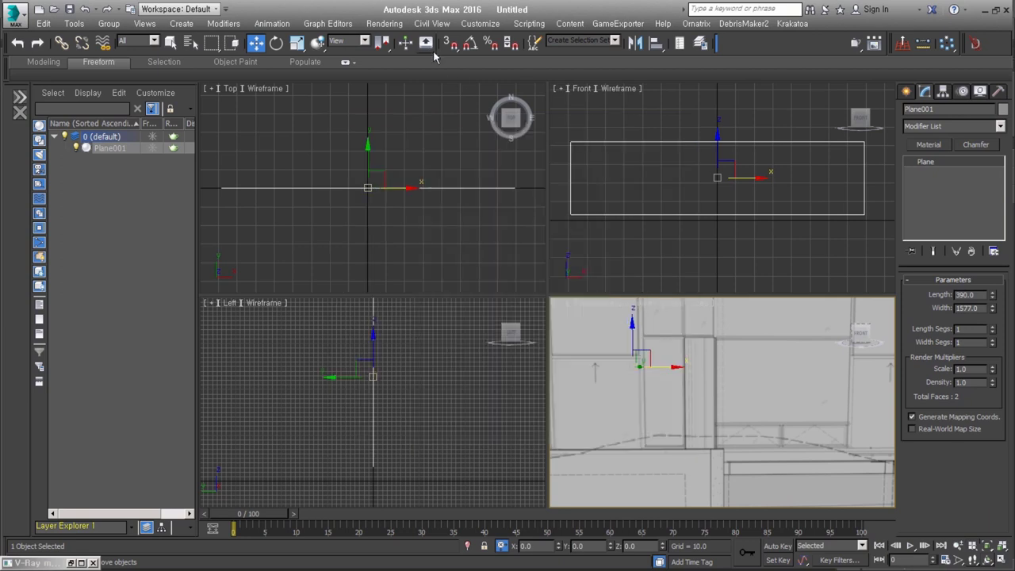
pyautogui.click(384, 23)
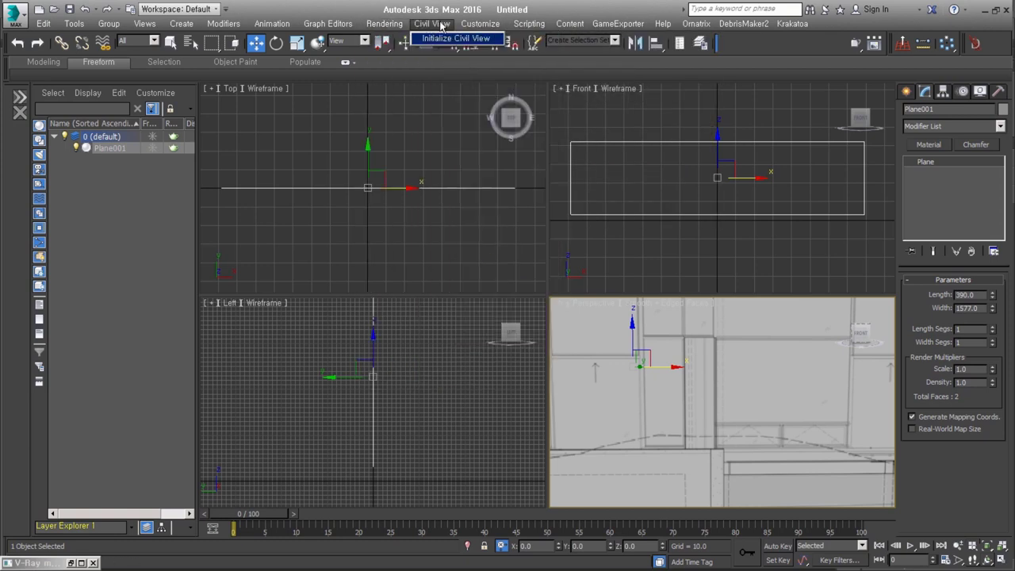
# Open Customize > Preferences and show the Viewports tab.
pyautogui.click(491, 25)
pyautogui.click(491, 24)
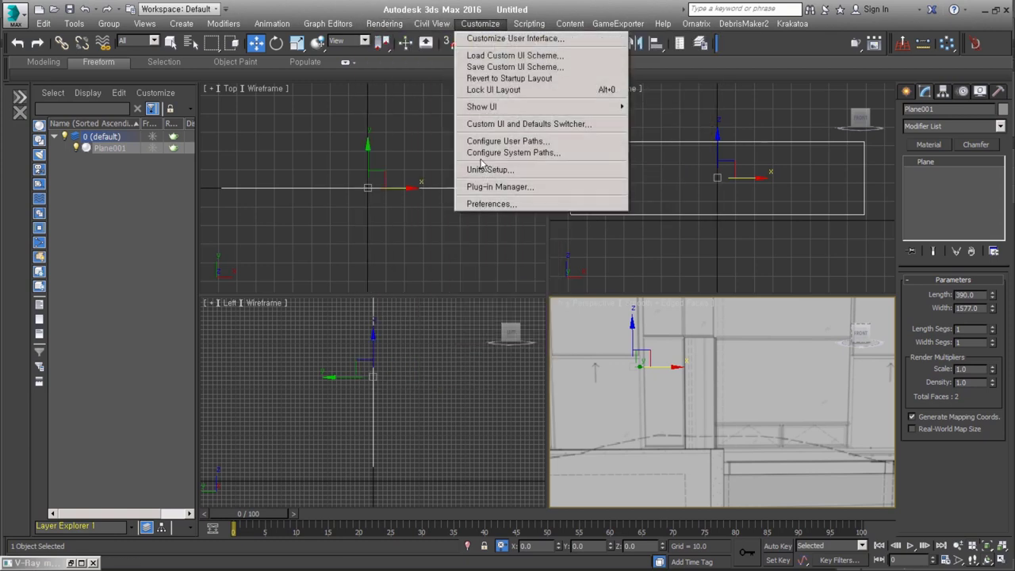
pyautogui.click(488, 204)
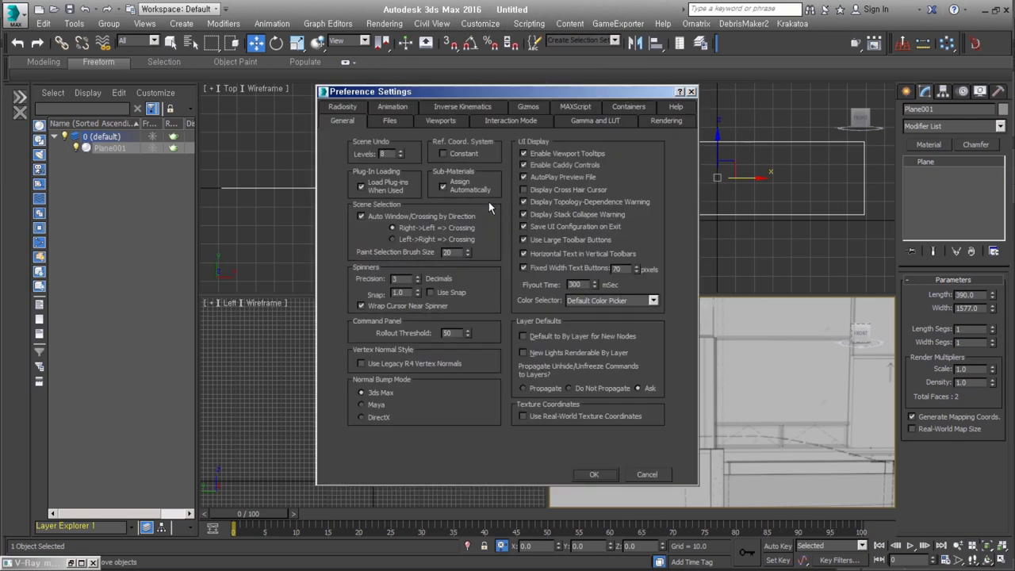
pyautogui.click(450, 121)
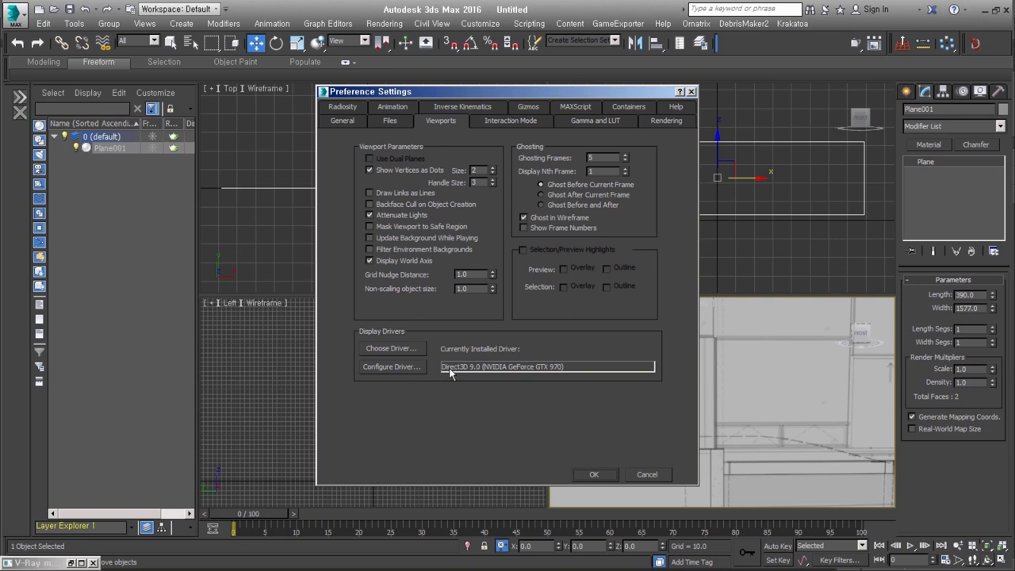
# Check and cancel the Direct3D driver configuration, then open the display driver selection.
pyautogui.click(414, 367)
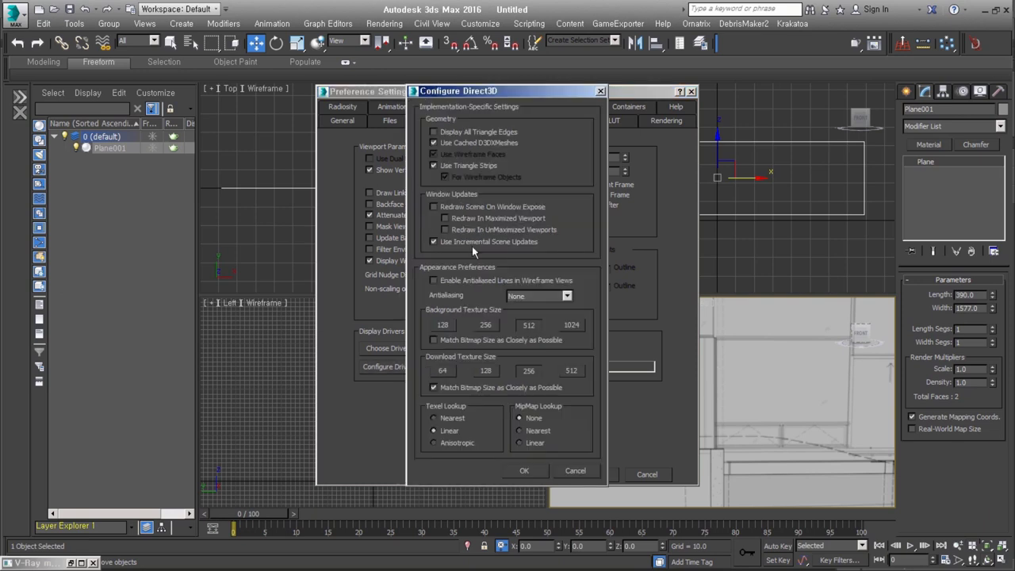
pyautogui.click(583, 473)
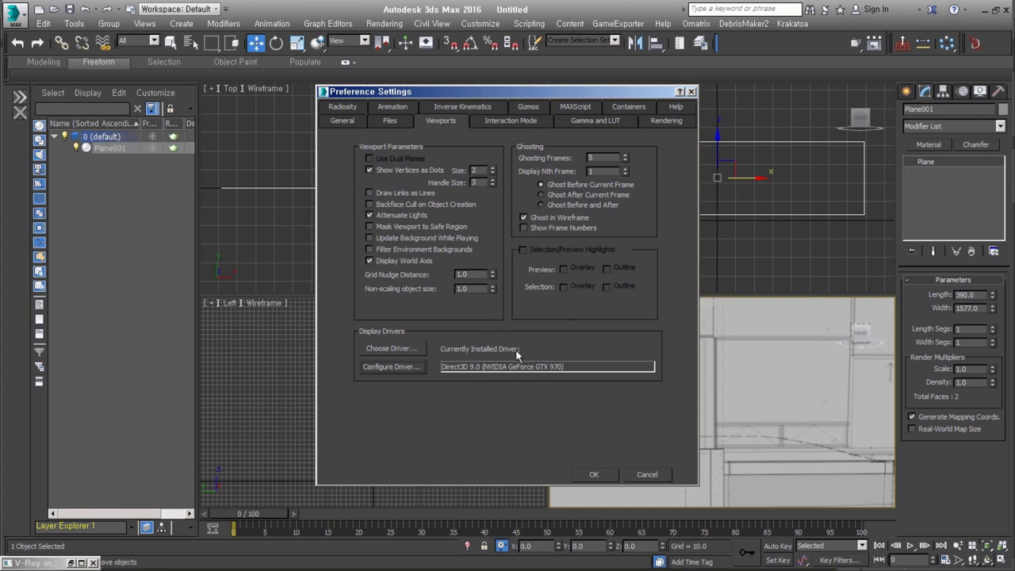
pyautogui.click(805, 381)
pyautogui.click(392, 368)
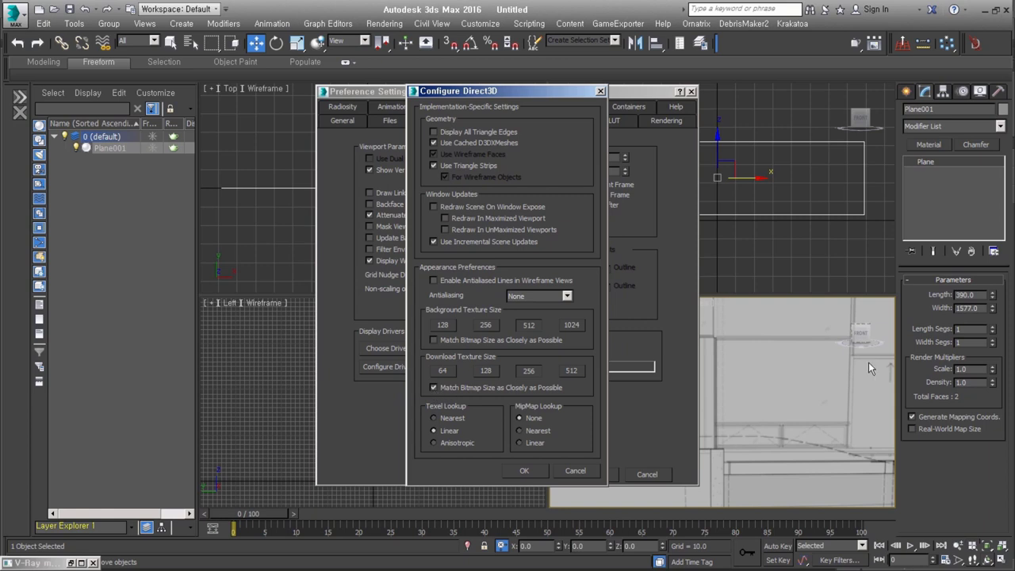
pyautogui.click(577, 471)
pyautogui.click(391, 348)
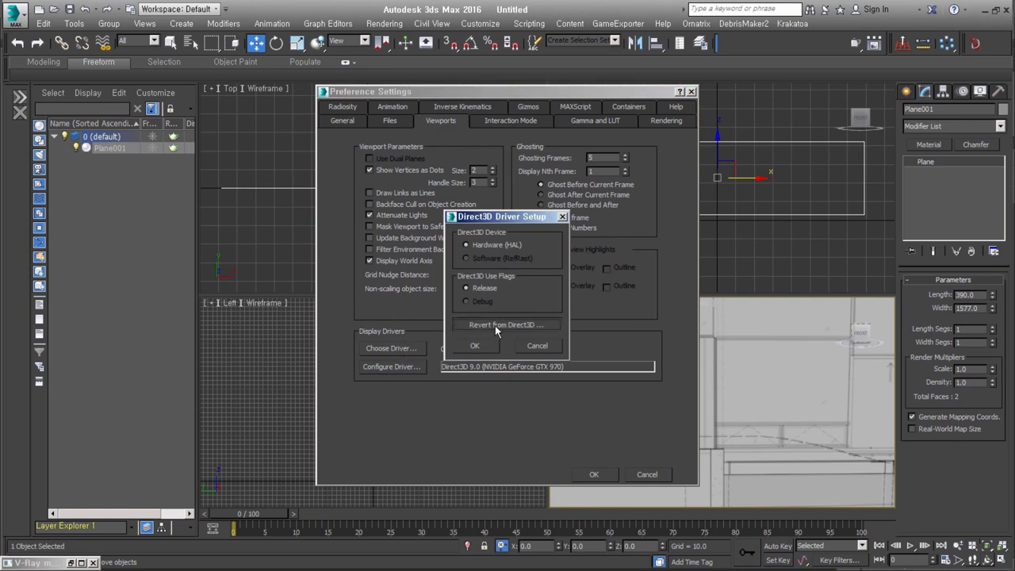
# Set the display driver to Nitrous Direct3D 11, accept the restart notice and close Preferences.
pyautogui.click(504, 261)
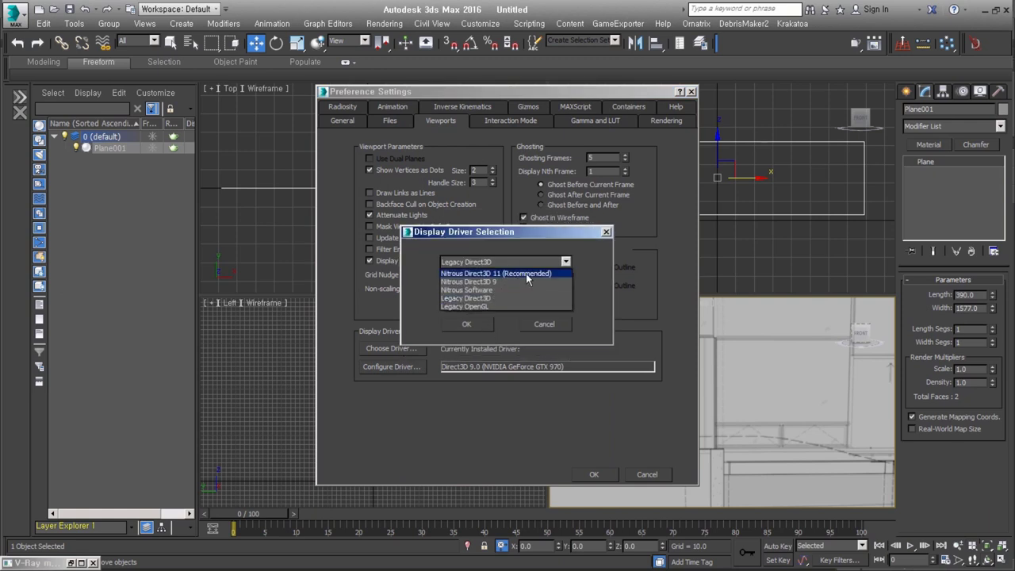
pyautogui.click(526, 275)
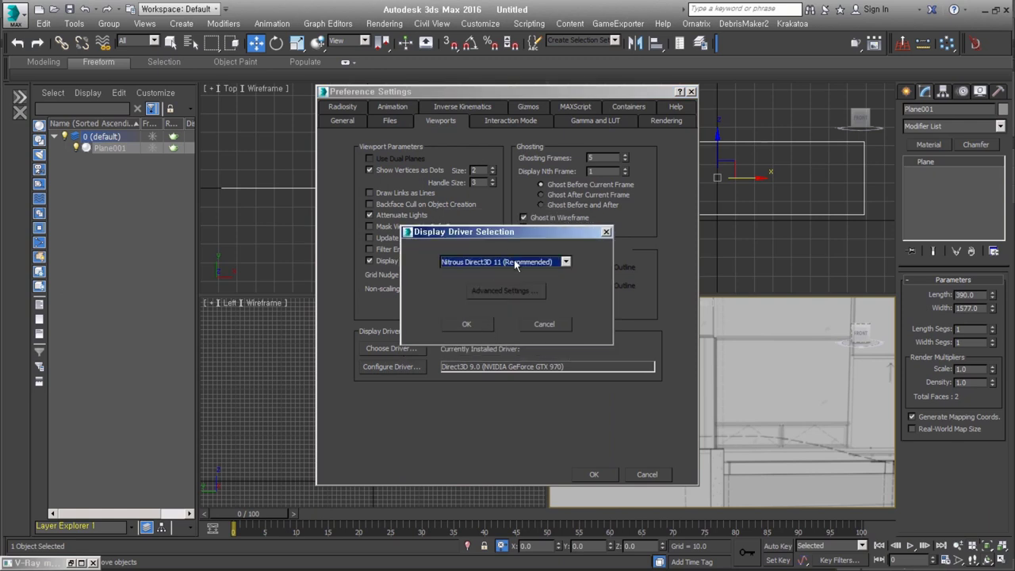
pyautogui.click(467, 324)
pyautogui.click(622, 333)
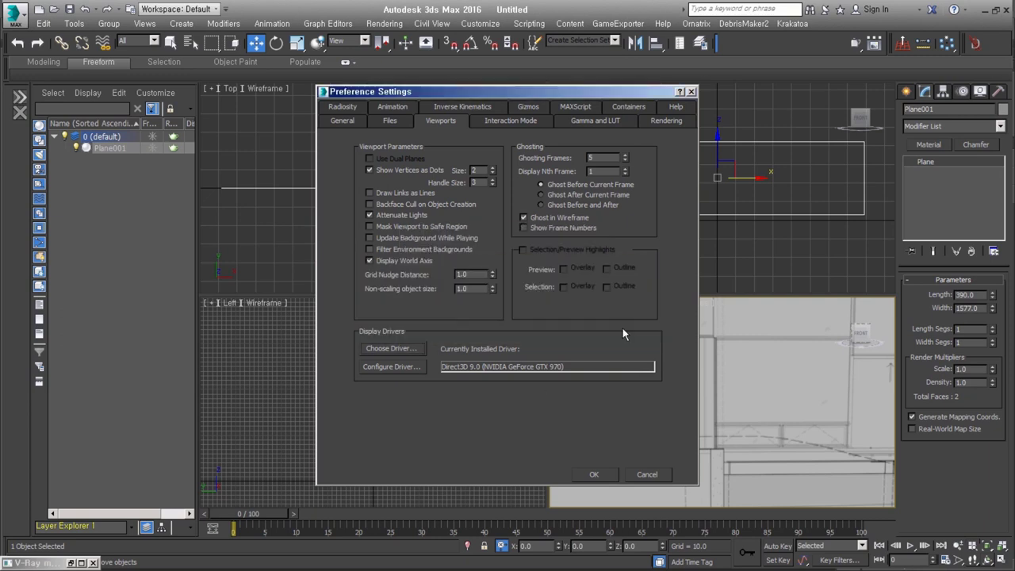
pyautogui.click(597, 474)
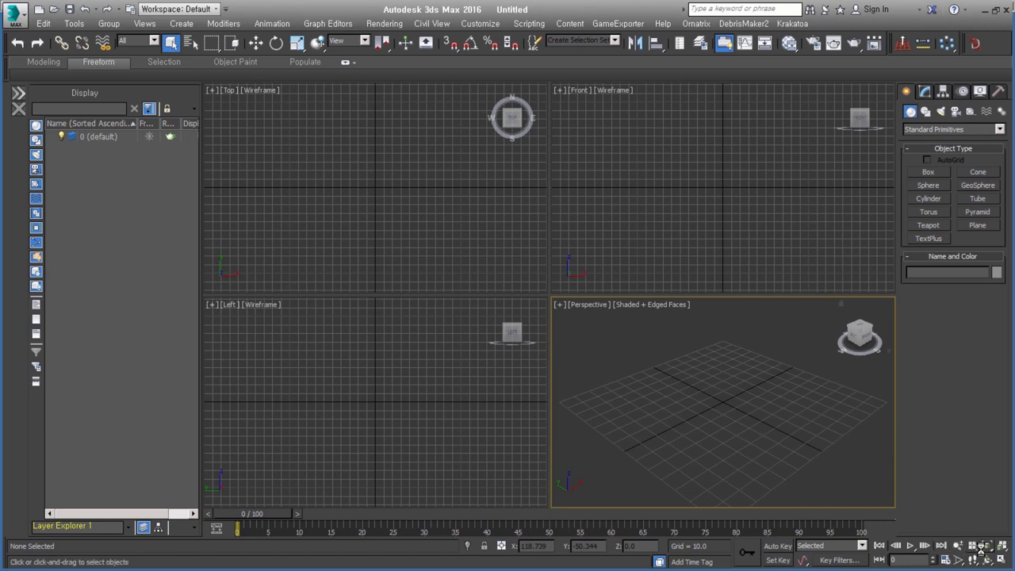
pyautogui.rightClick(979, 554)
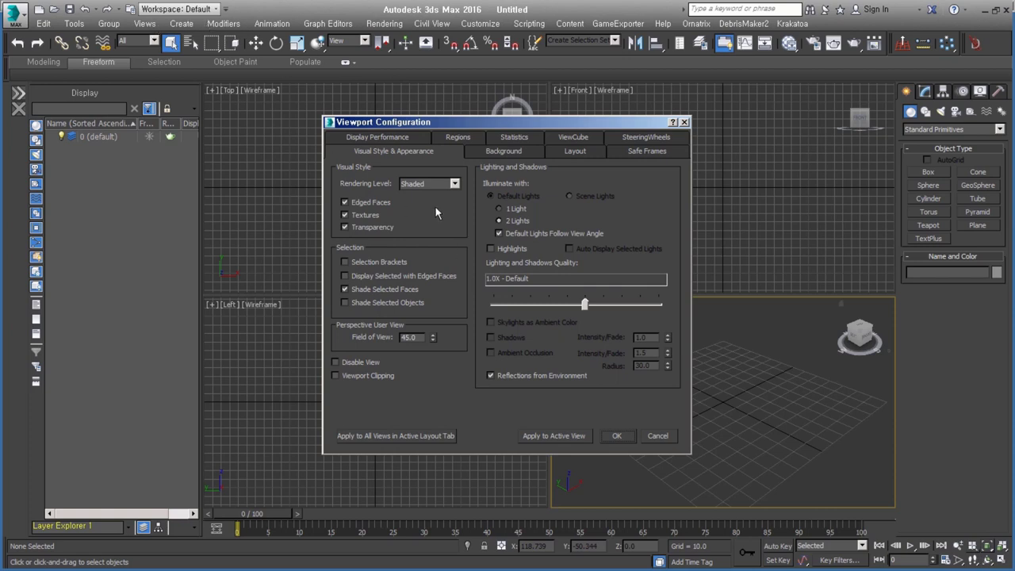
pyautogui.click(380, 138)
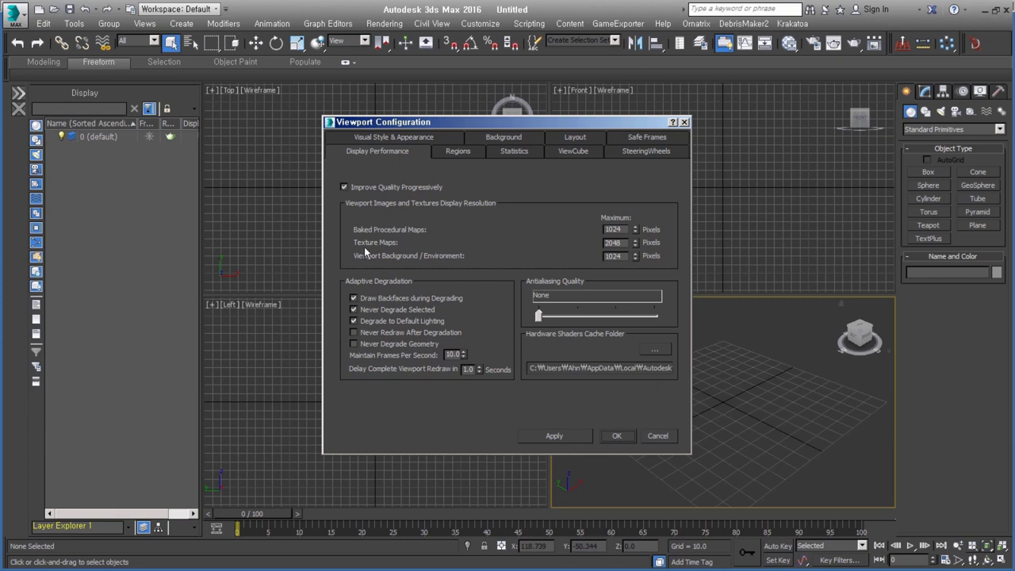
pyautogui.click(618, 437)
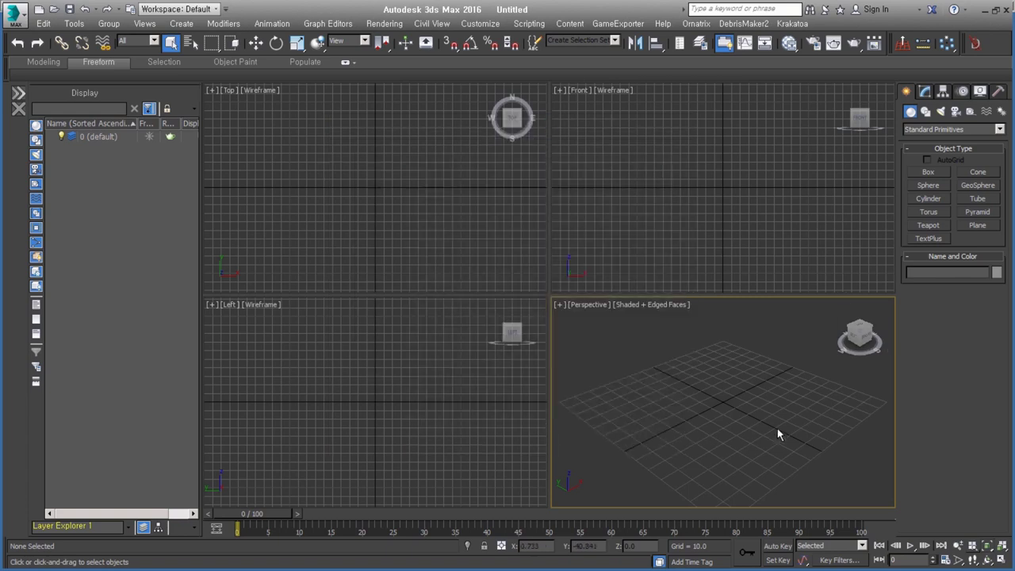
# Draw a plane in the Front view and size it 1577 wide by 390 long.
pyautogui.click(978, 226)
pyautogui.moveTo(590, 131); pyautogui.dragTo(865, 235)
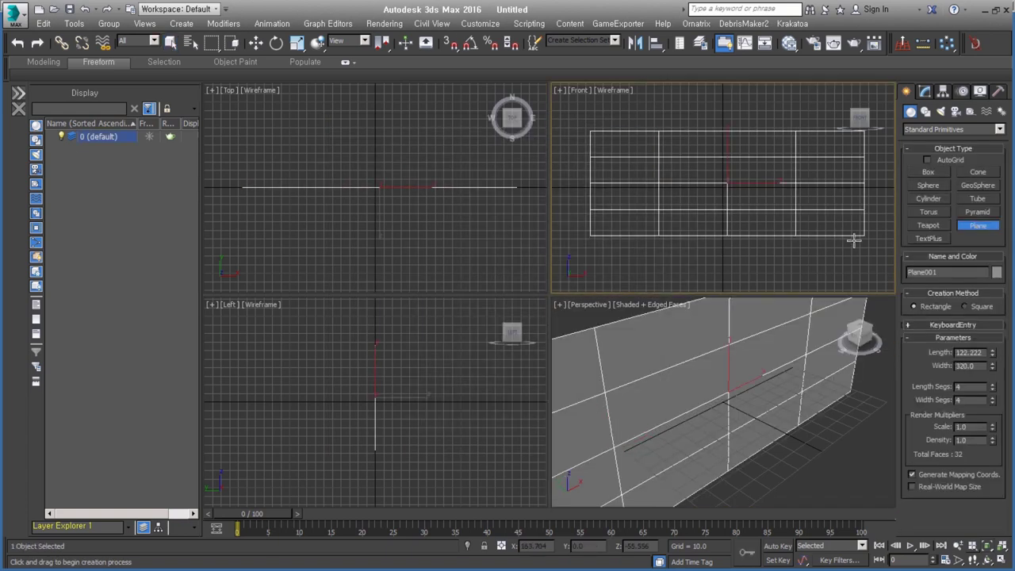
pyautogui.hotkey('alt', 'Tab')
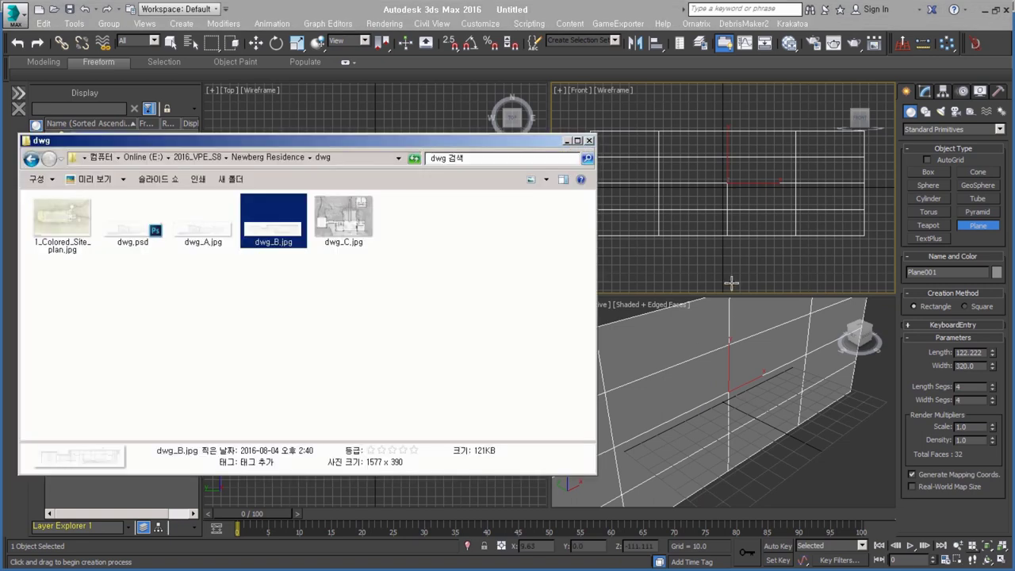
pyautogui.click(975, 366)
pyautogui.write('1577')
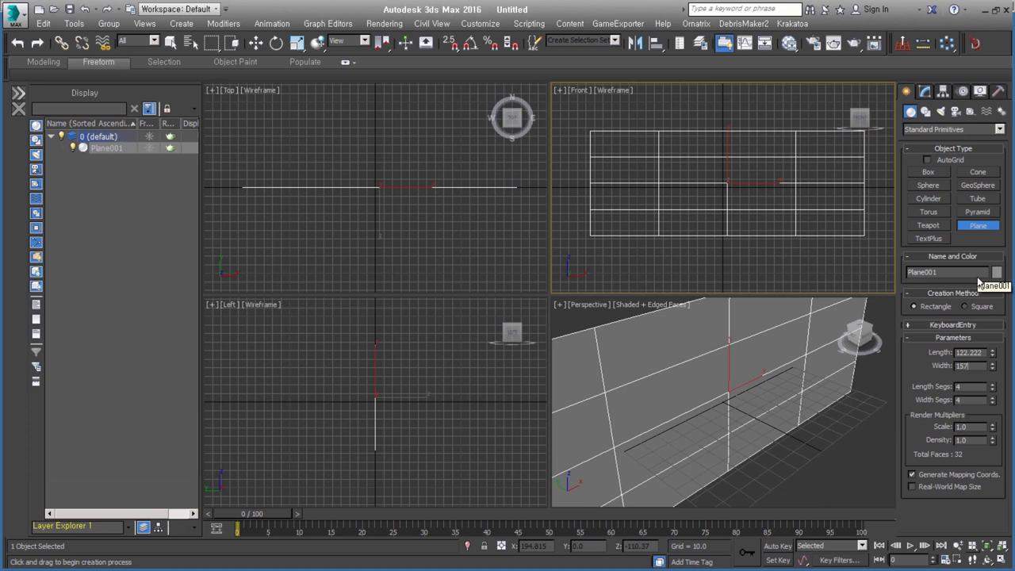
pyautogui.press('Return')
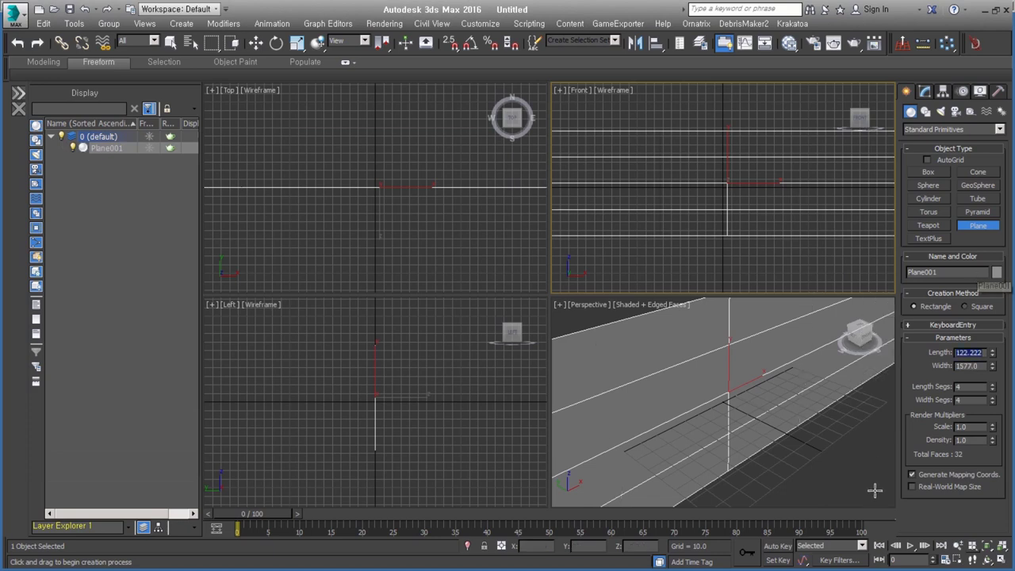
pyautogui.hotkey('alt', 'Tab')
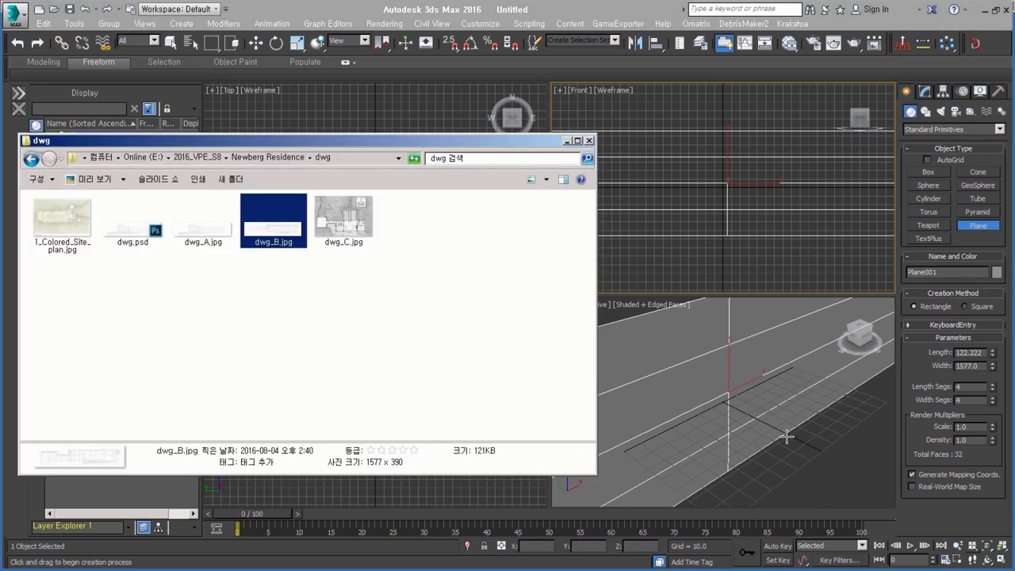
pyautogui.click(970, 353)
pyautogui.write('390')
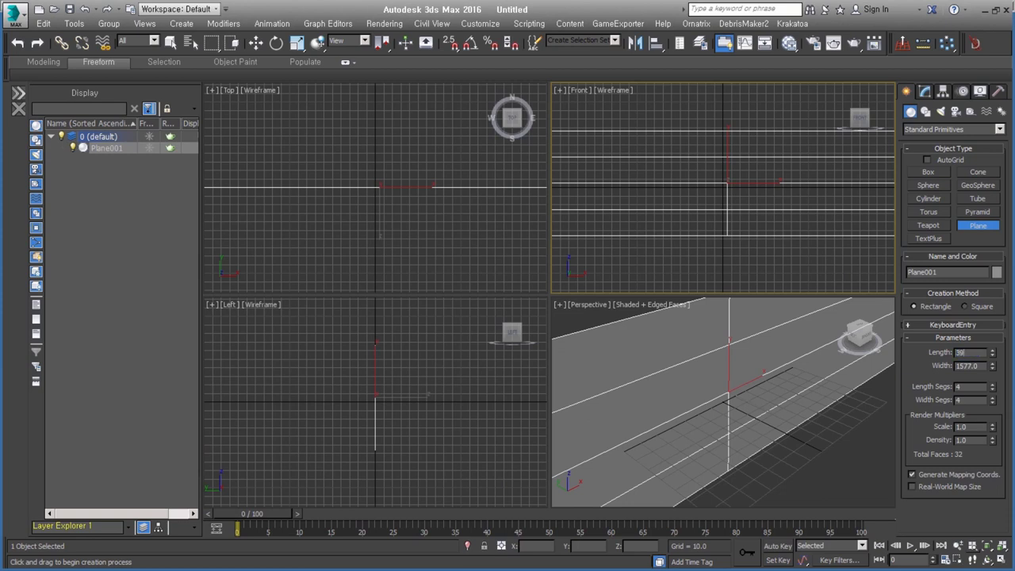
pyautogui.press('Return')
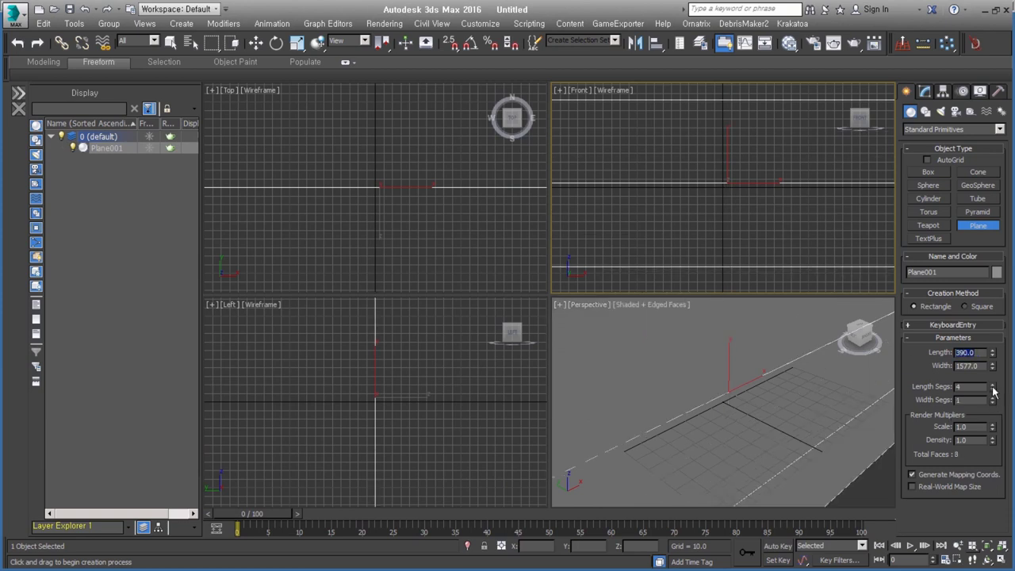
# Exit plane creation, select the new plane and switch to the Move tool.
pyautogui.rightClick(743, 226)
pyautogui.moveTo(742, 226); pyautogui.dragTo(741, 159)
pyautogui.rightClick(744, 213)
pyautogui.click(766, 220)
pyautogui.moveTo(730, 397)
pyautogui.keyDown('alt'); pyautogui.mouseDown(button='middle')
pyautogui.moveTo(730, 471)
pyautogui.moveTo(721, 446)
pyautogui.moveTo(682, 438)
pyautogui.mouseUp(button='middle'); pyautogui.keyUp('alt')
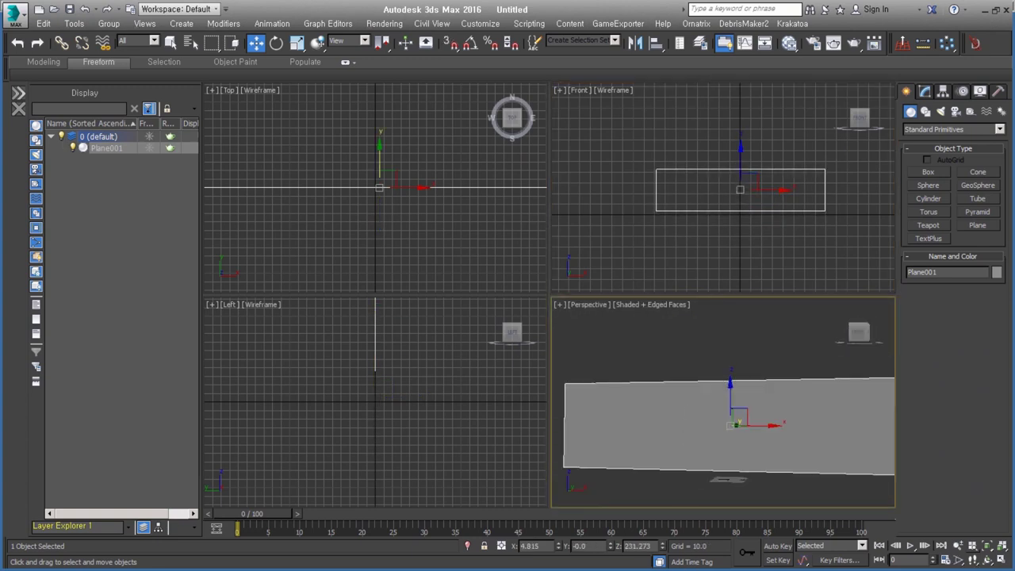
# Apply the dwg_B.jpg elevation image from the image folder to the plane.
pyautogui.hotkey('alt', 'Tab')
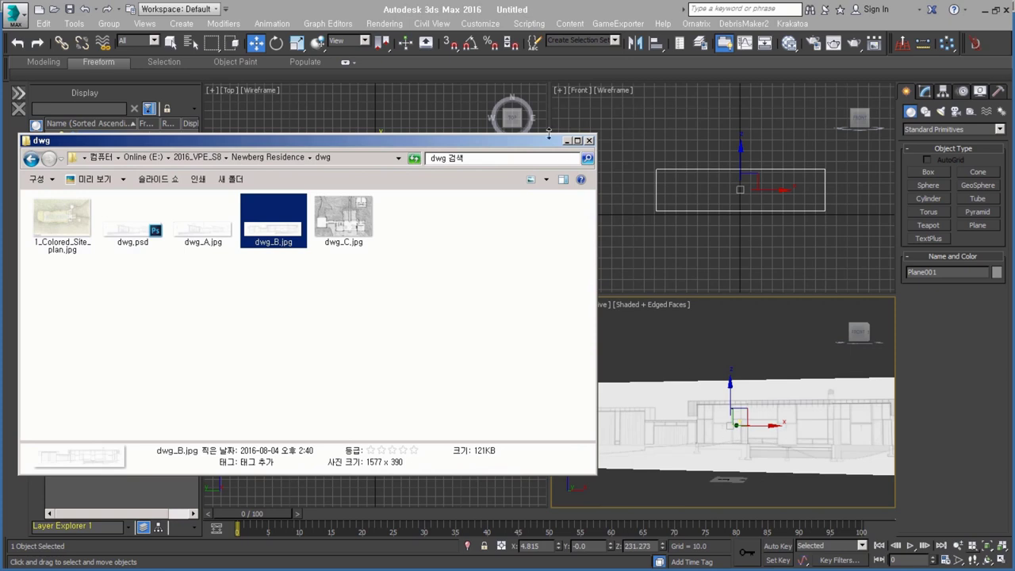
pyautogui.click(566, 142)
pyautogui.scroll(3, 726, 388)
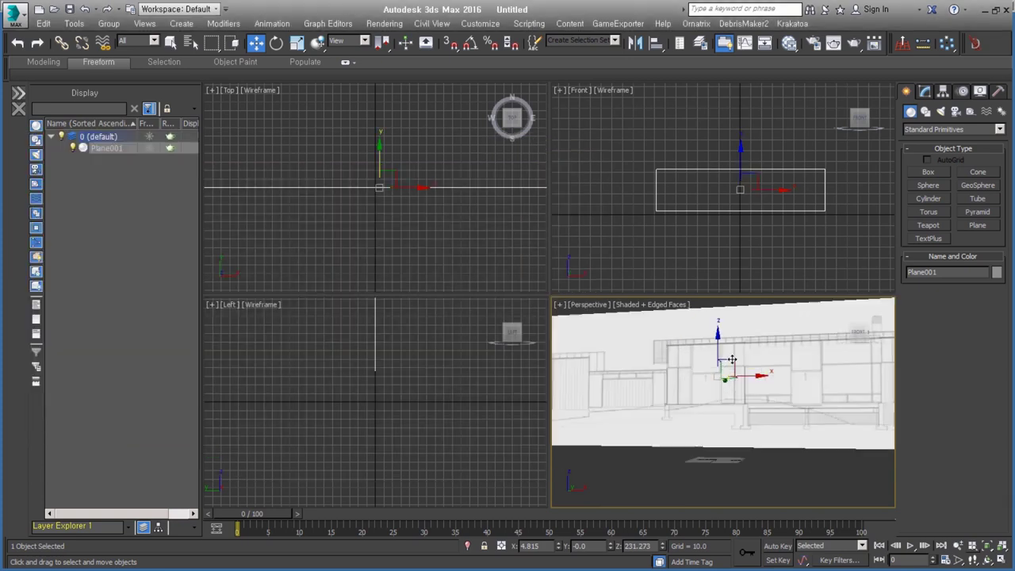
pyautogui.scroll(3, 726, 373)
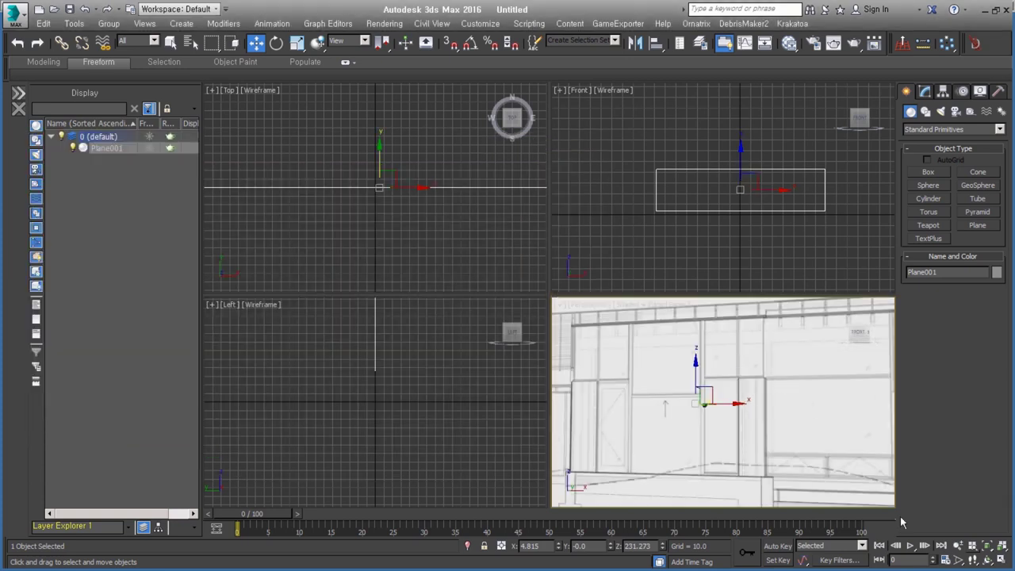
# In Viewport Configuration, try Texture Maps resolution 512, apply, then set it back to 2048.
pyautogui.rightClick(980, 549)
pyautogui.doubleClick(613, 242)
pyautogui.write('512')
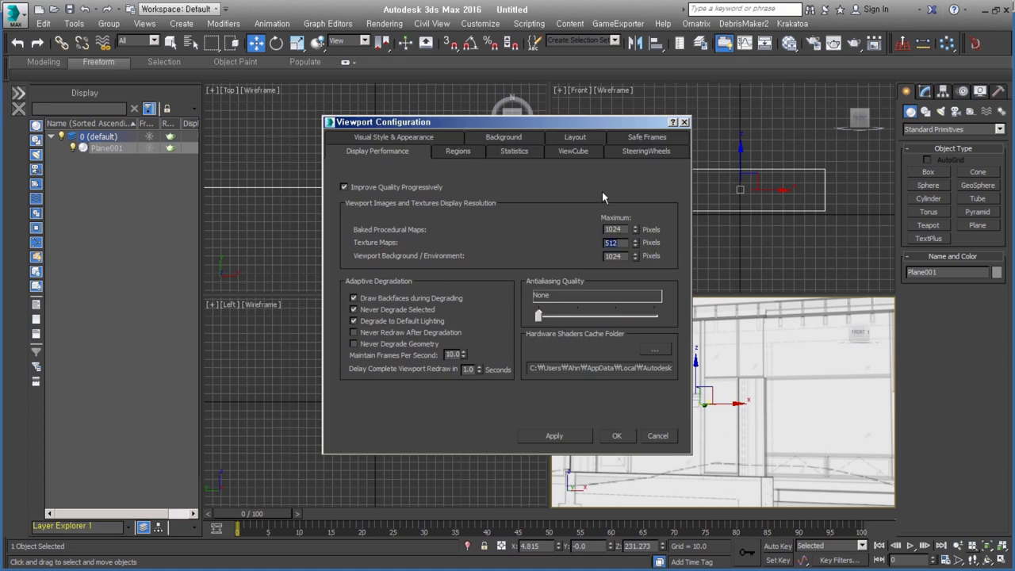
pyautogui.click(580, 439)
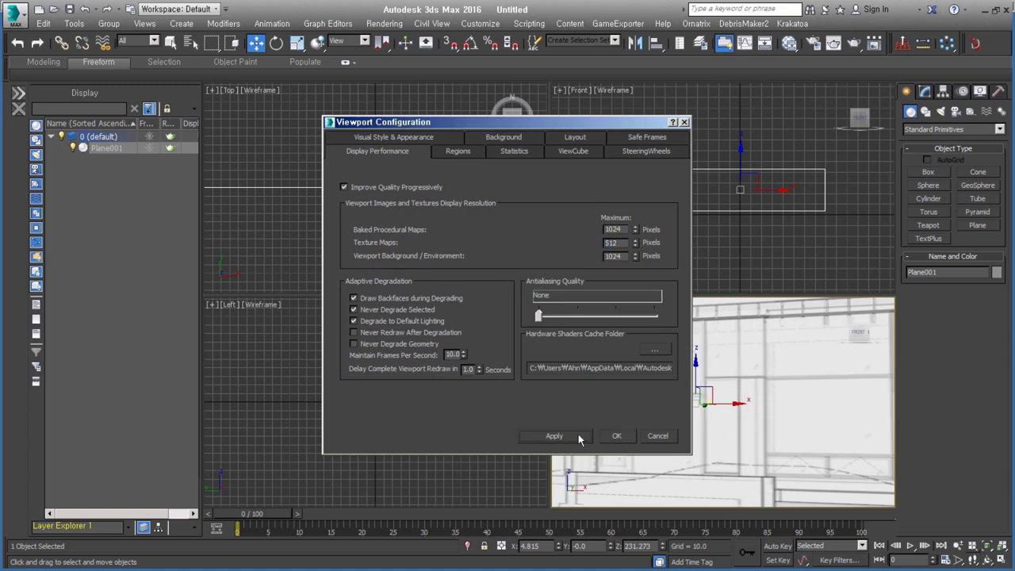
pyautogui.click(815, 391)
pyautogui.doubleClick(624, 242)
pyautogui.write('2048')
pyautogui.press('Return')
# Close Viewport Configuration and move Plane001 along Y in the Top view.
pyautogui.click(632, 438)
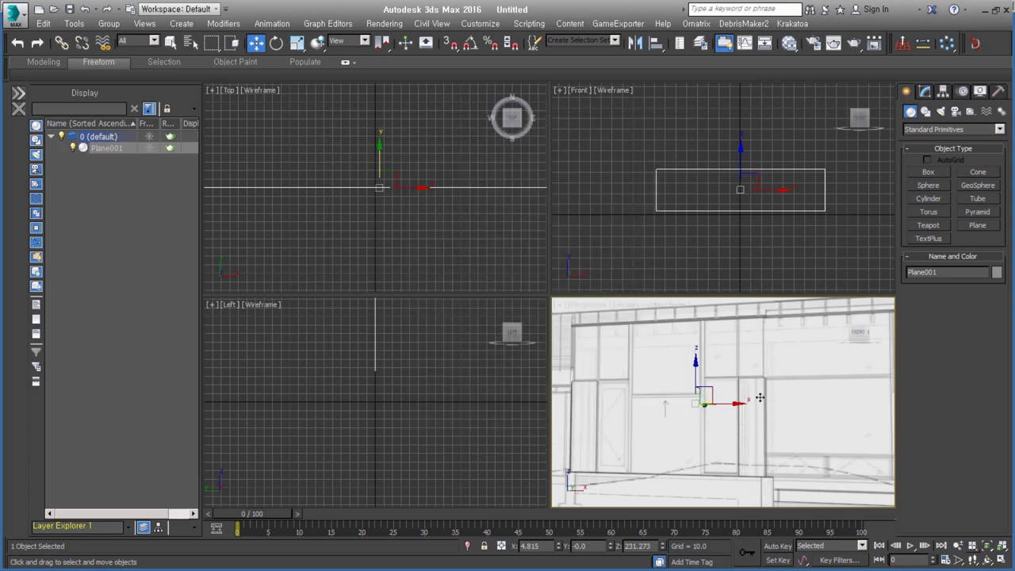
pyautogui.scroll(-3, 760, 397)
pyautogui.scroll(-3, 758, 406)
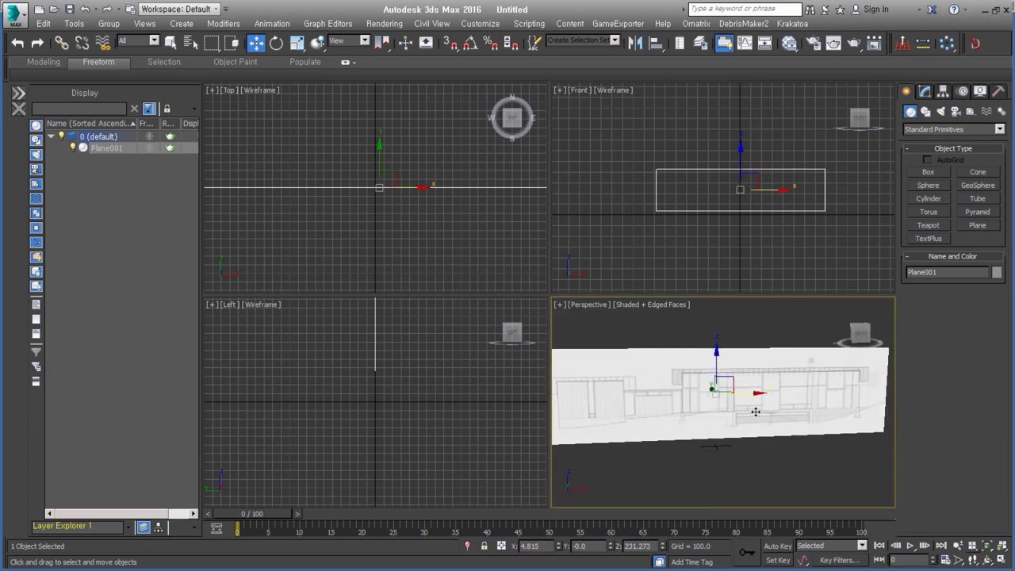
pyautogui.click(380, 186)
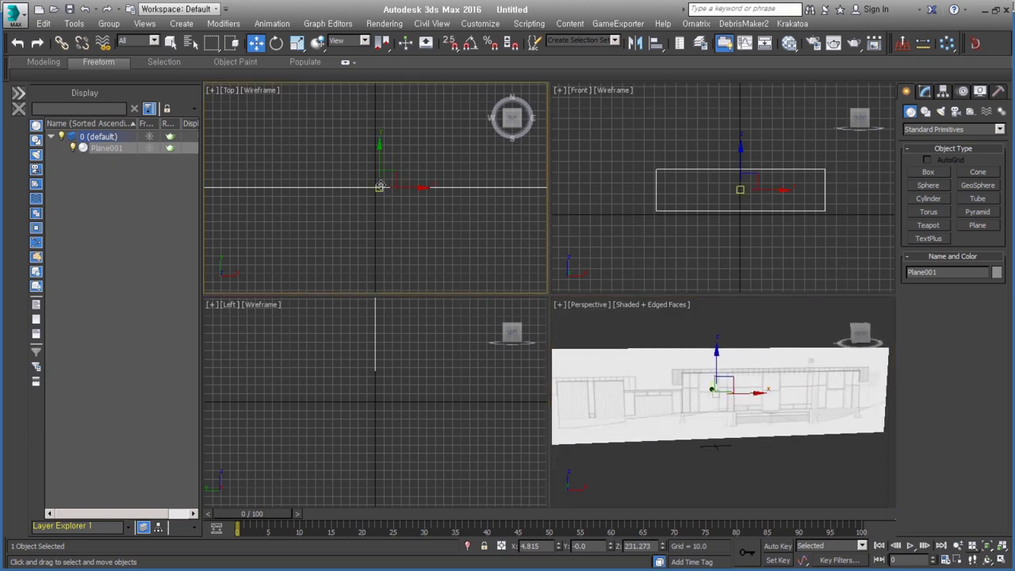
pyautogui.moveTo(382, 165); pyautogui.dragTo(394, 105)
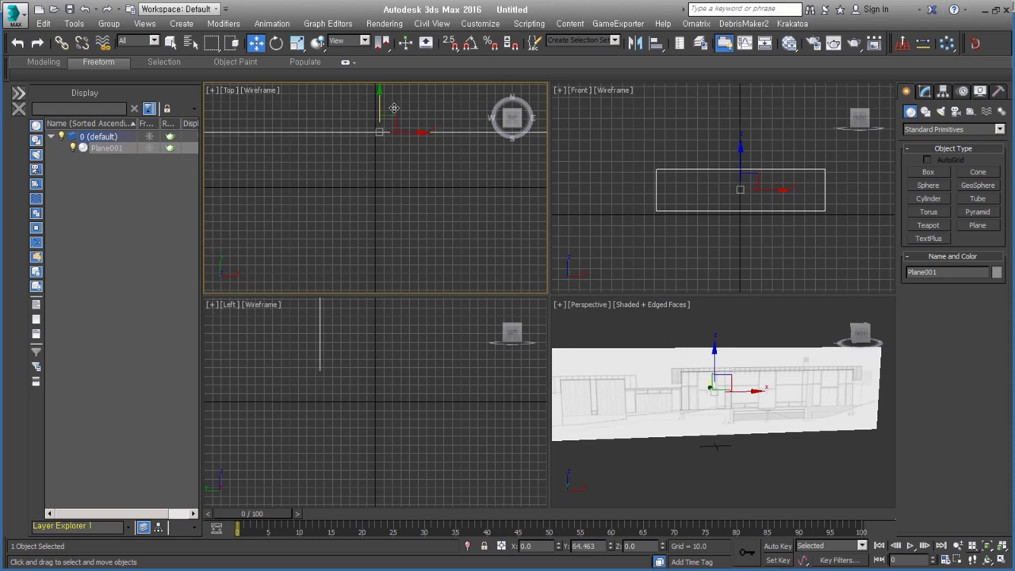
# With angle snap on, Shift-rotate Plane001 90° to clone it as Plane002.
pyautogui.scroll(2, 417, 388)
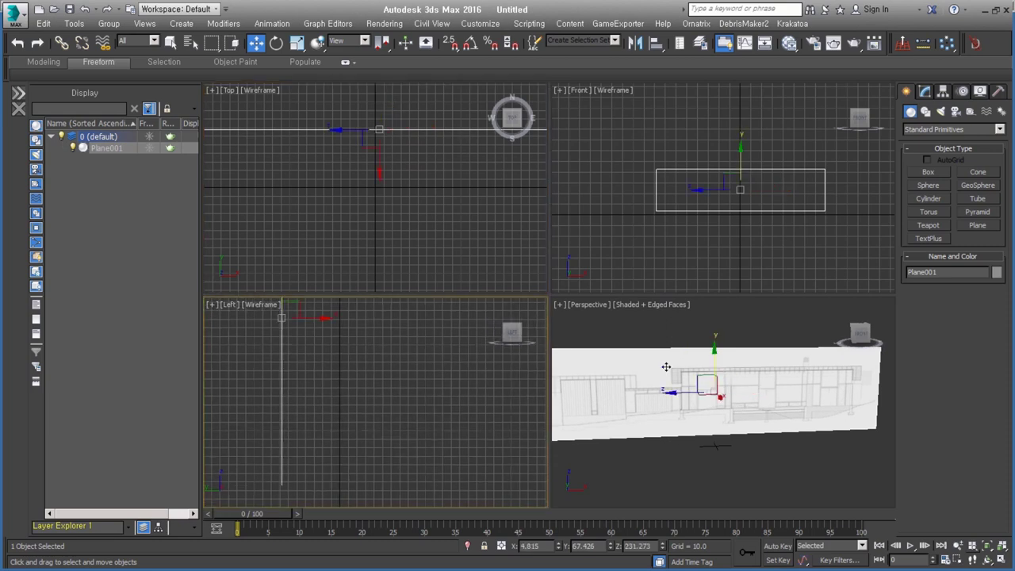
pyautogui.scroll(-3, 729, 402)
pyautogui.rightClick(716, 326)
pyautogui.click(738, 352)
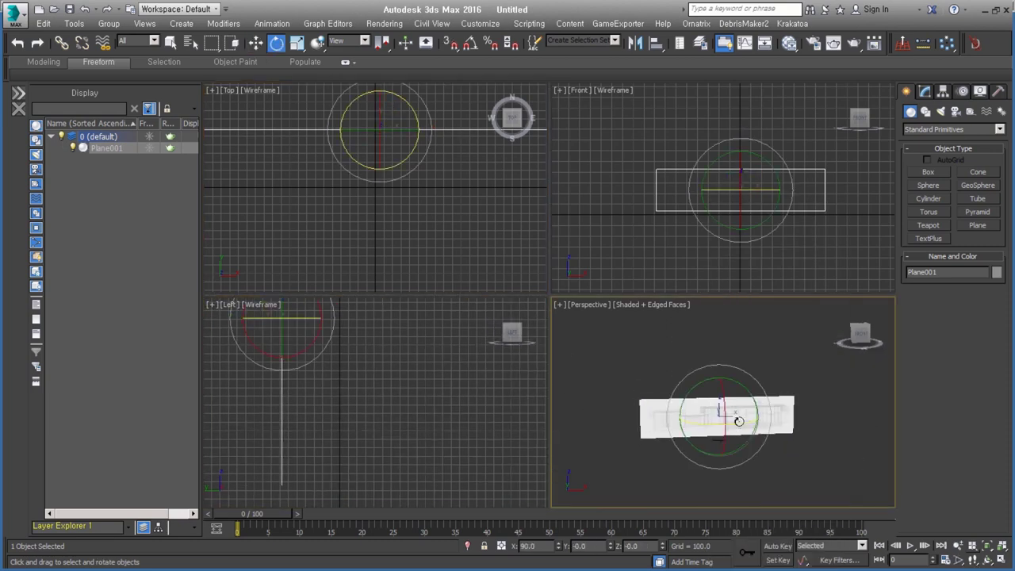
pyautogui.press('a')
pyautogui.moveTo(754, 442); pyautogui.dragTo(671, 431)
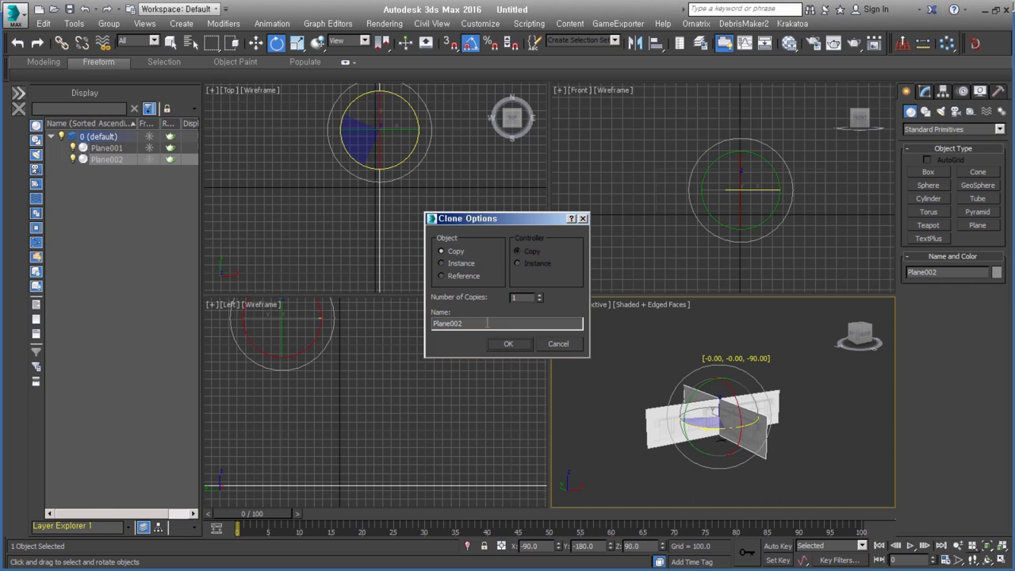
pyautogui.click(509, 343)
# Move Plane002 so it forms a corner with Plane001.
pyautogui.rightClick(714, 326)
pyautogui.click(733, 342)
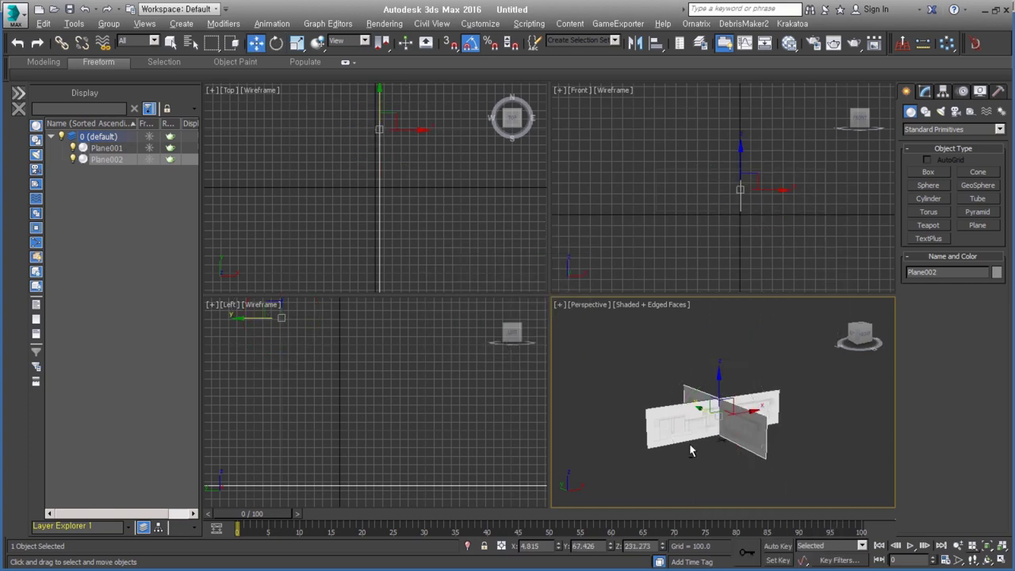
pyautogui.moveTo(730, 410)
pyautogui.mouseDown()
pyautogui.moveTo(786, 384)
pyautogui.moveTo(746, 399)
pyautogui.moveTo(793, 395)
pyautogui.mouseUp()
# Apply the dwg_A.jpg elevation image to the second plane.
pyautogui.scroll(4, 799, 394)
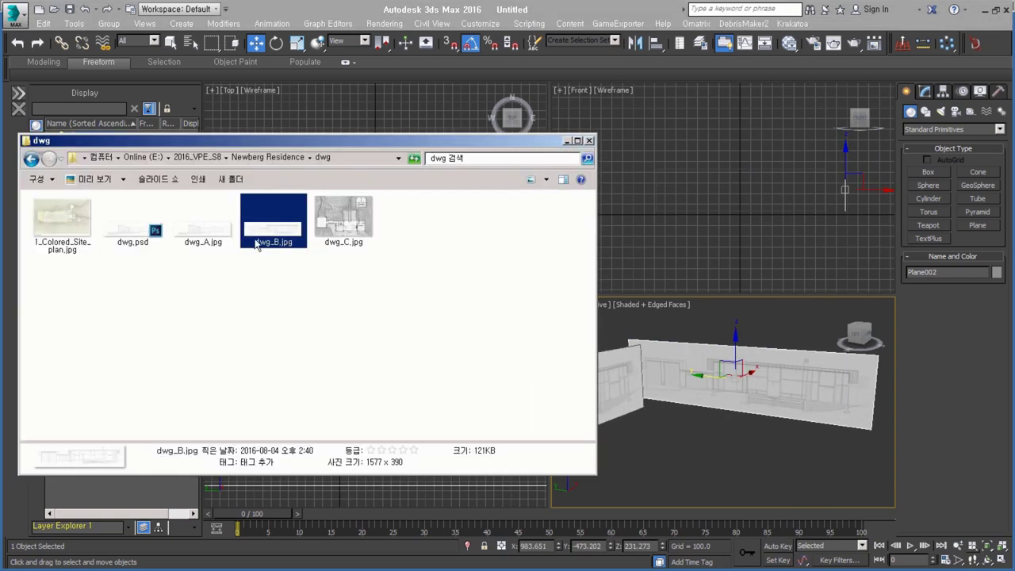
pyautogui.click(205, 233)
pyautogui.moveTo(206, 236); pyautogui.dragTo(787, 387)
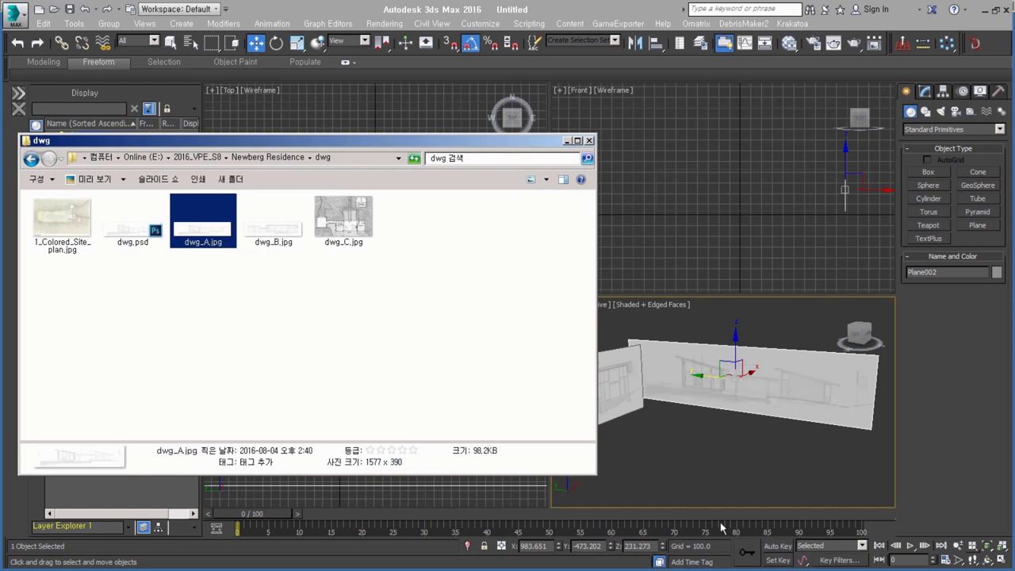
pyautogui.click(589, 140)
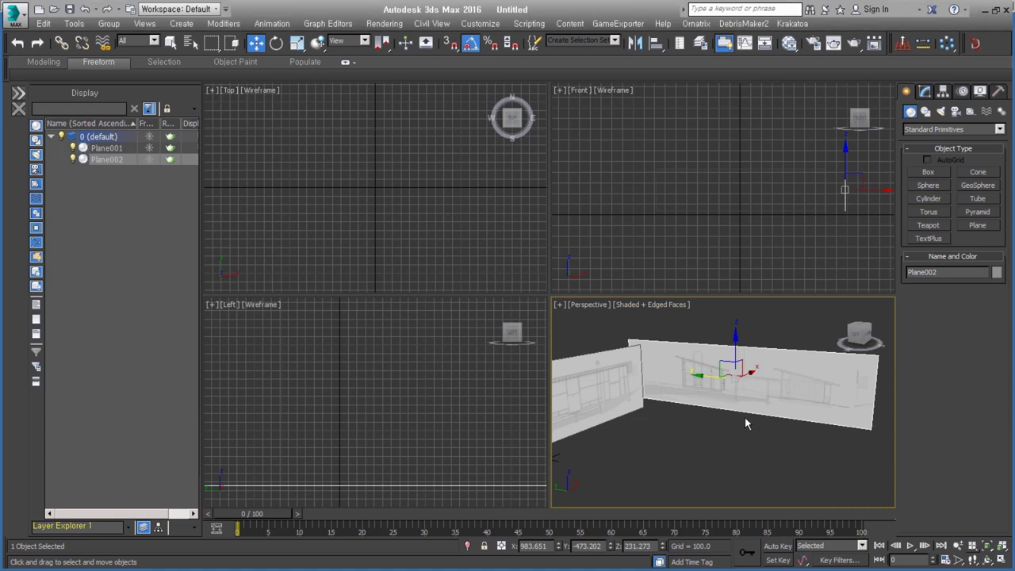
# Rotate Plane002 about 175° around Z so the planes meet at a corner.
pyautogui.scroll(3, 745, 418)
pyautogui.rightClick(725, 362)
pyautogui.click(739, 350)
pyautogui.moveTo(730, 374)
pyautogui.mouseDown()
pyautogui.moveTo(846, 359)
pyautogui.moveTo(795, 395)
pyautogui.mouseUp()
pyautogui.moveTo(795, 395)
pyautogui.keyDown('alt'); pyautogui.mouseDown(button='middle')
pyautogui.moveTo(762, 385)
pyautogui.moveTo(631, 399)
pyautogui.mouseUp(button='middle'); pyautogui.keyUp('alt')
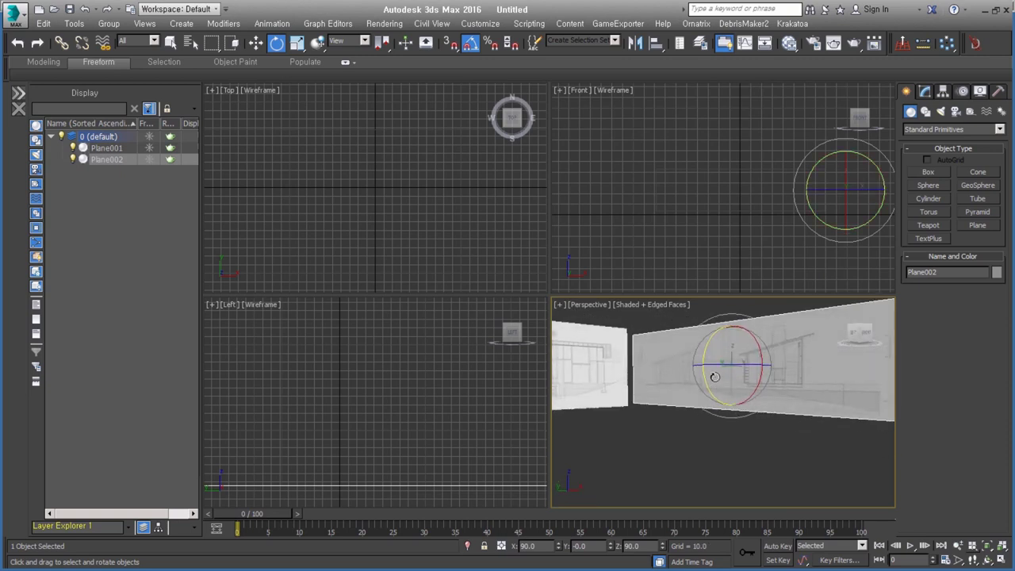
# Switch back to Move and select both elevation planes.
pyautogui.rightClick(754, 329)
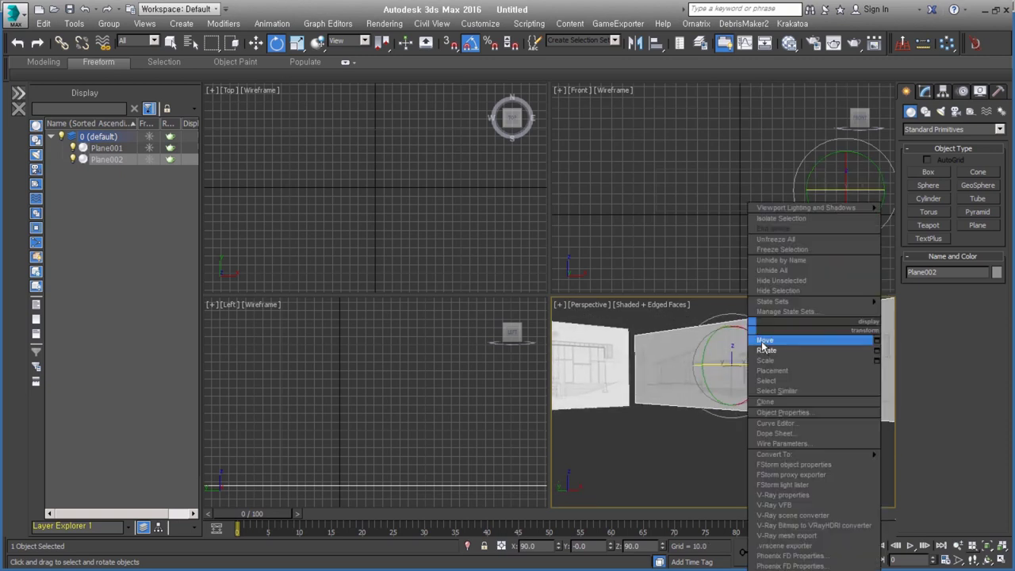
pyautogui.click(766, 341)
pyautogui.moveTo(756, 386)
pyautogui.keyDown('alt'); pyautogui.mouseDown(button='middle')
pyautogui.moveTo(813, 383)
pyautogui.moveTo(751, 419)
pyautogui.mouseUp(button='middle'); pyautogui.keyUp('alt')
pyautogui.click(750, 419)
pyautogui.moveTo(789, 436); pyautogui.dragTo(669, 356)
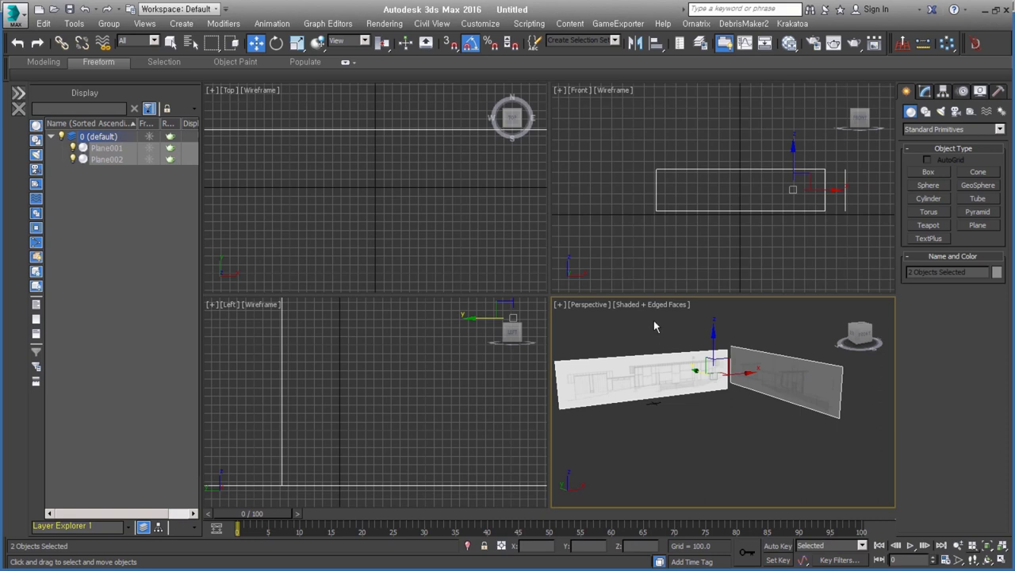
# Batch-rename the selected planes with base name dwg and numbering, giving dwg00 and dwg01.
pyautogui.click(74, 24)
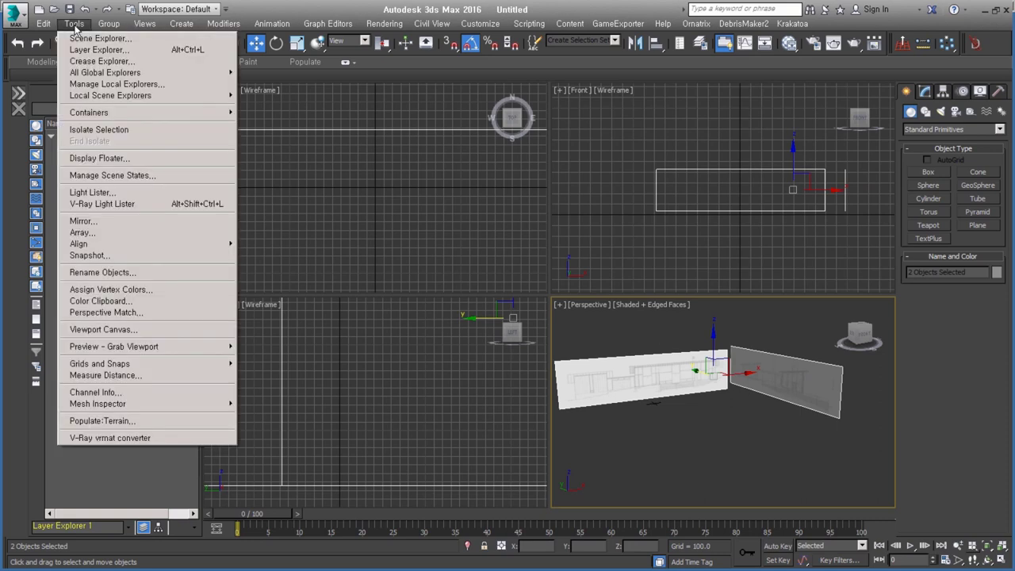
pyautogui.click(139, 277)
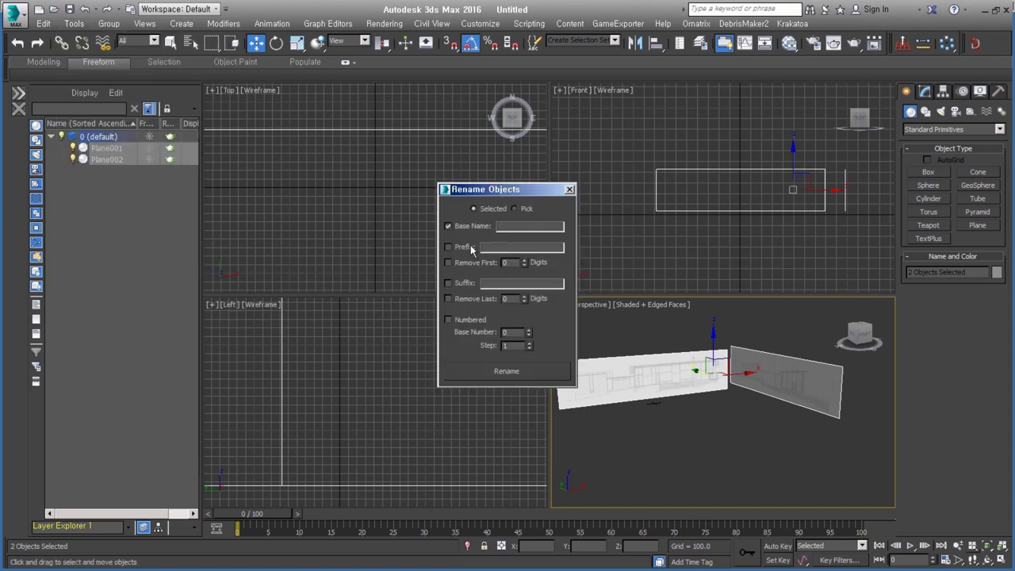
pyautogui.write('dwg')
pyautogui.click(448, 319)
pyautogui.click(510, 371)
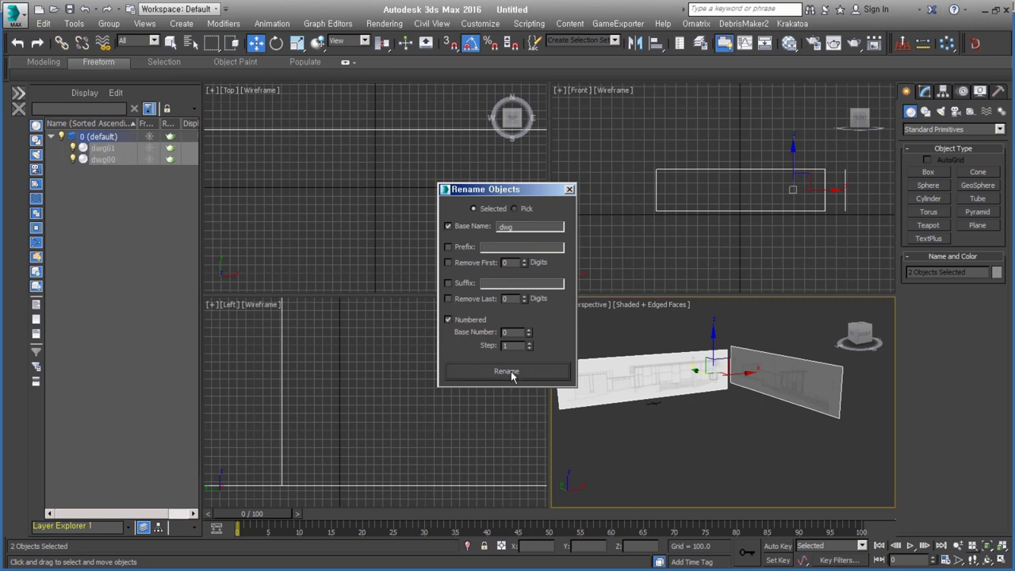
pyautogui.click(708, 460)
# Reselect both dwg planes and orbit the view around them.
pyautogui.click(569, 189)
pyautogui.moveTo(816, 476); pyautogui.dragTo(703, 374)
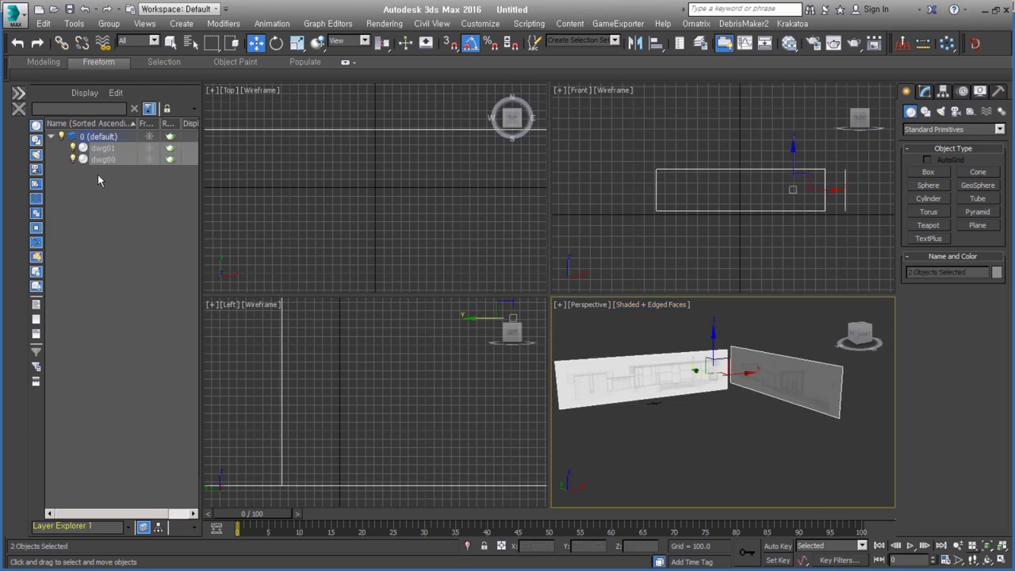
pyautogui.moveTo(665, 404)
pyautogui.keyDown('alt'); pyautogui.mouseDown(button='middle')
pyautogui.moveTo(695, 405)
pyautogui.moveTo(680, 422)
pyautogui.moveTo(698, 347)
pyautogui.mouseUp(button='middle'); pyautogui.keyUp('alt')
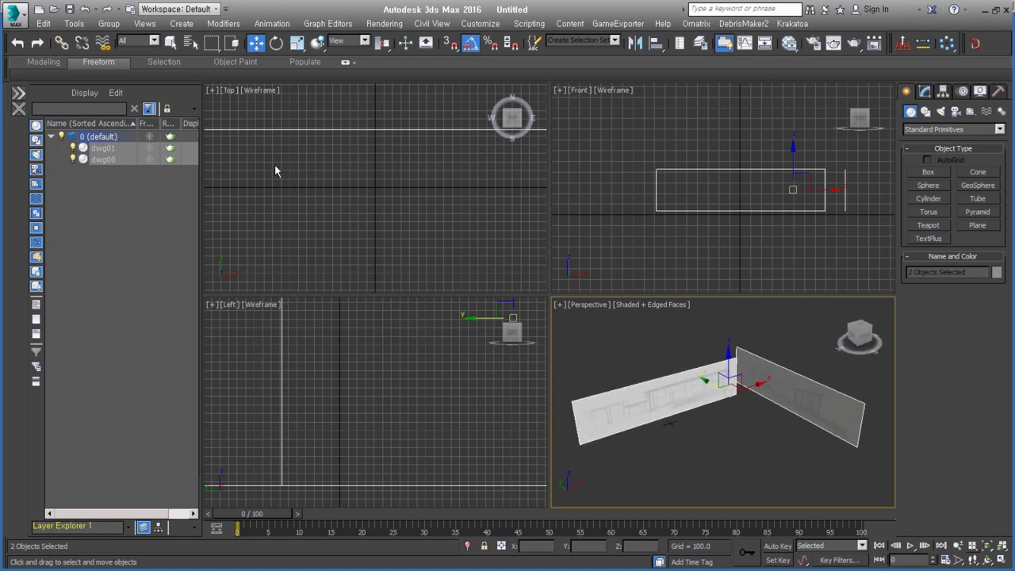
# Create a new layer named dwg holding the selected dwg00 and dwg01 planes.
pyautogui.moveTo(201, 123); pyautogui.dragTo(219, 123)
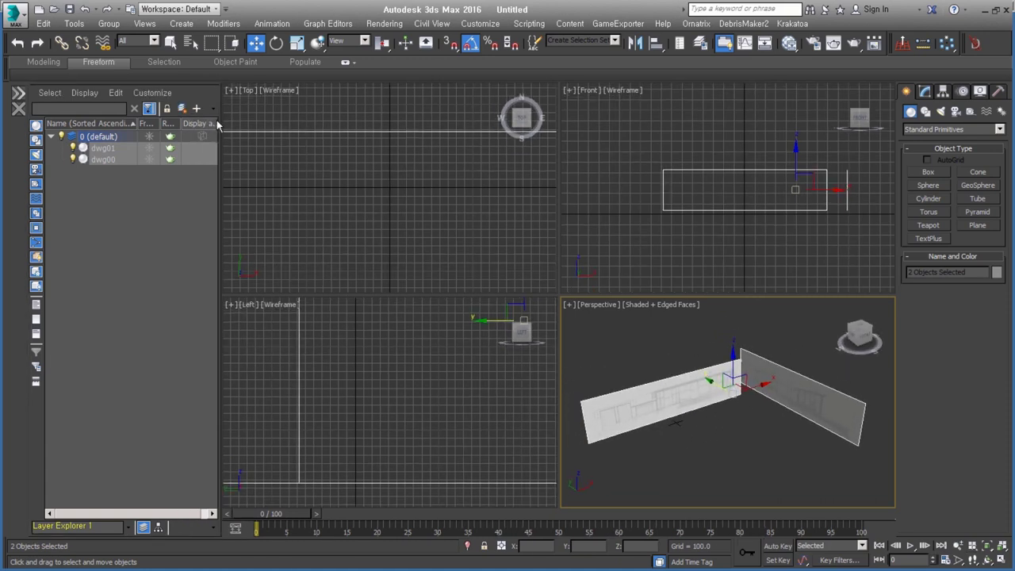
pyautogui.click(182, 108)
pyautogui.write('dwg')
pyautogui.press('Return')
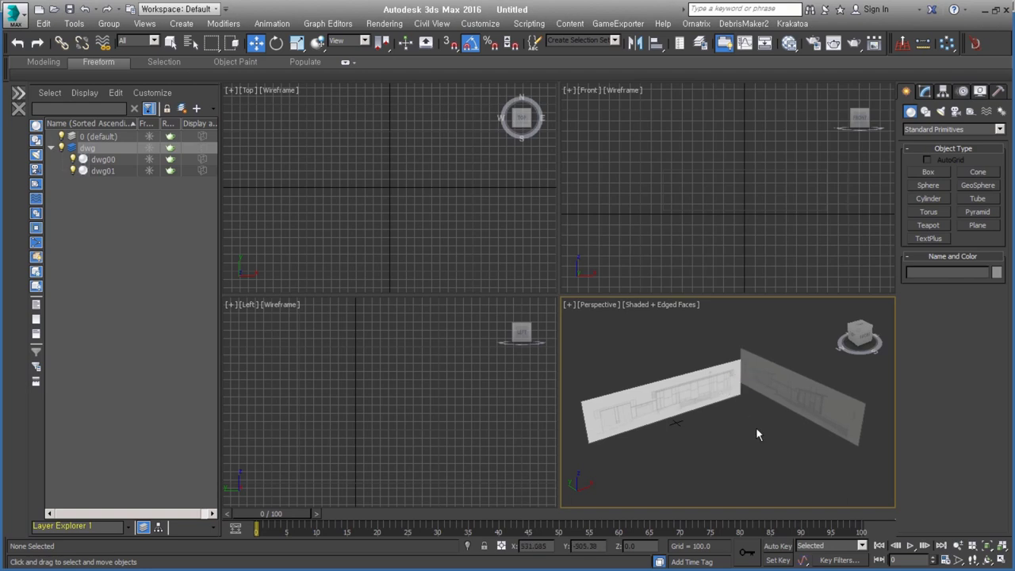
# Hide the viewport grid and reframe the view on the dwg planes.
pyautogui.press('t')
pyautogui.press('g')
pyautogui.moveTo(864, 427); pyautogui.dragTo(716, 333)
pyautogui.moveTo(716, 333)
pyautogui.keyDown('alt'); pyautogui.mouseDown(button='middle')
pyautogui.moveTo(710, 421)
pyautogui.moveTo(742, 376)
pyautogui.mouseUp(button='middle'); pyautogui.keyUp('alt')
pyautogui.scroll(3, 742, 377)
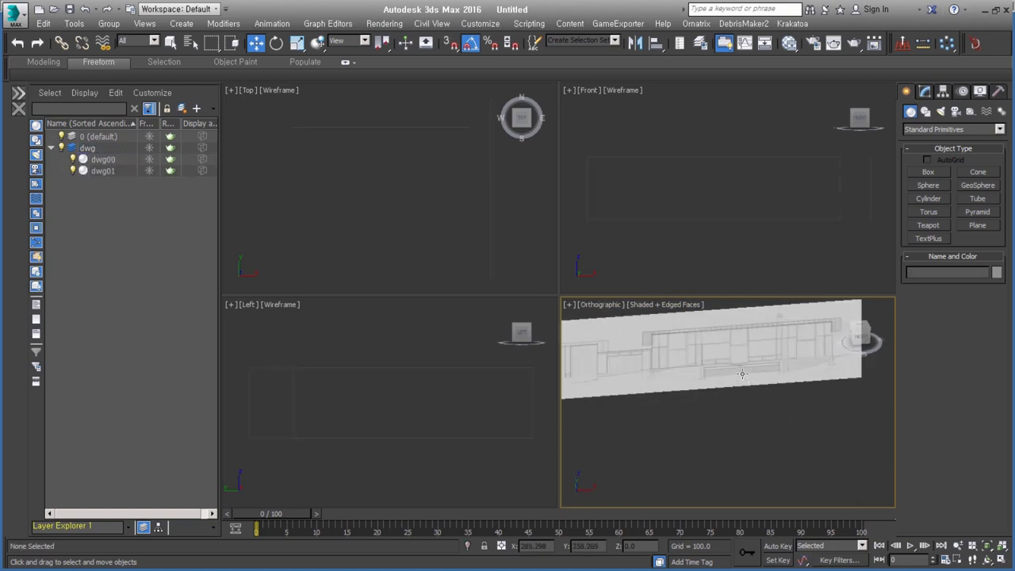
pyautogui.scroll(2, 745, 397)
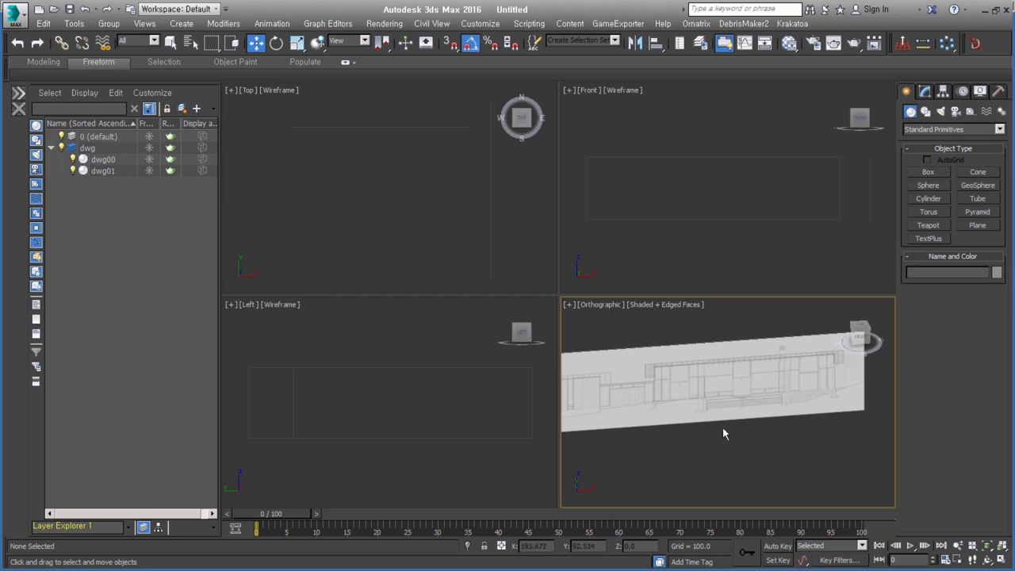
pyautogui.moveTo(723, 428); pyautogui.dragTo(735, 438, button='middle')
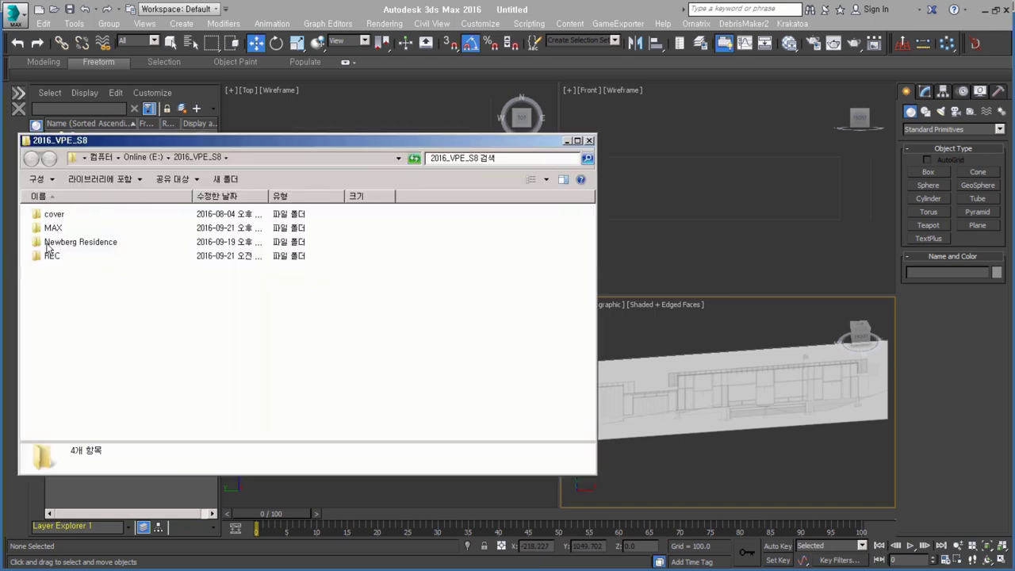
# Check dwg_C.jpg's pixel size (1000×700) in the Newberg Residence dwg folder.
pyautogui.doubleClick(49, 244)
pyautogui.click(57, 226)
pyautogui.doubleClick(57, 226)
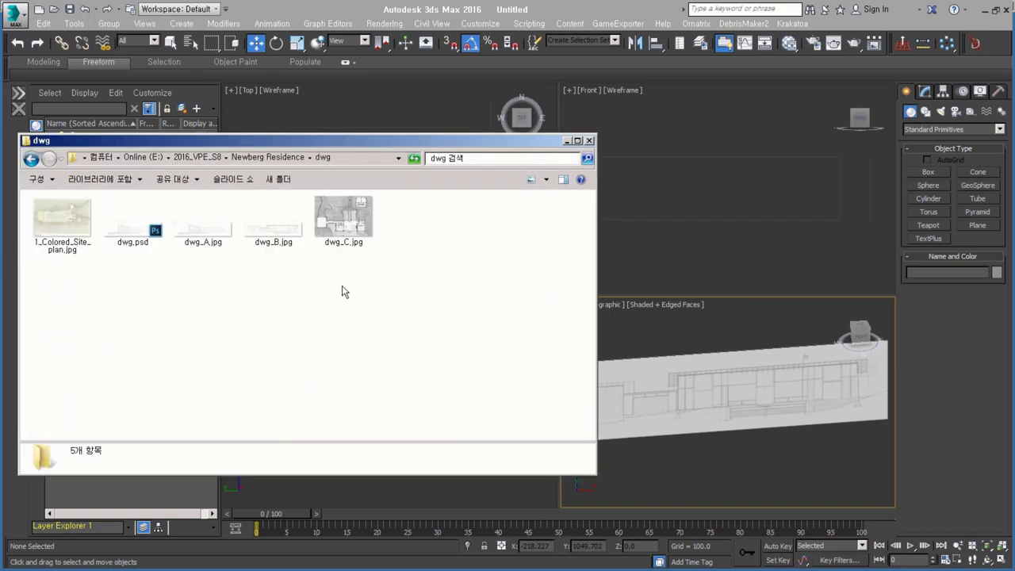
pyautogui.click(353, 230)
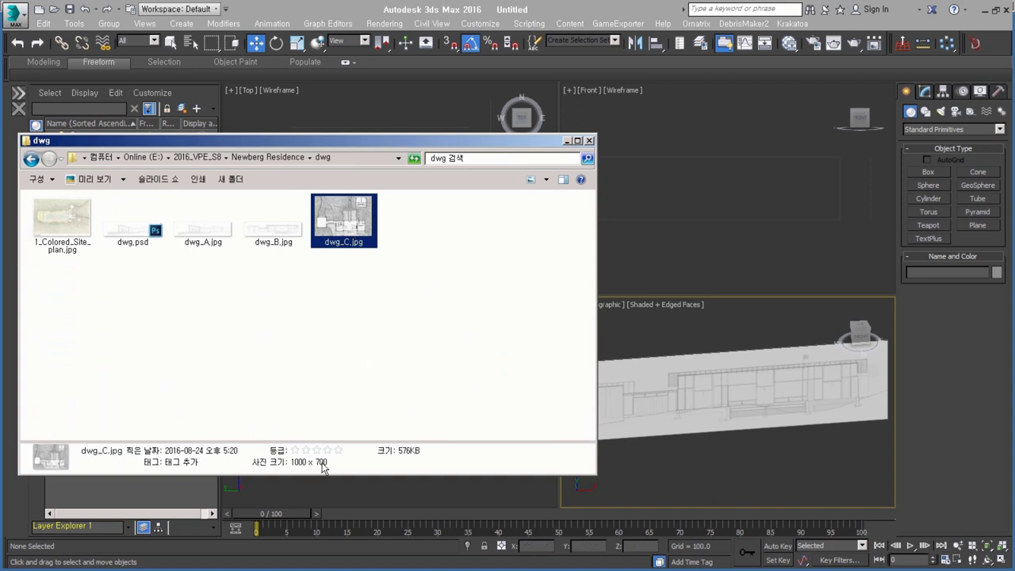
pyautogui.click(567, 141)
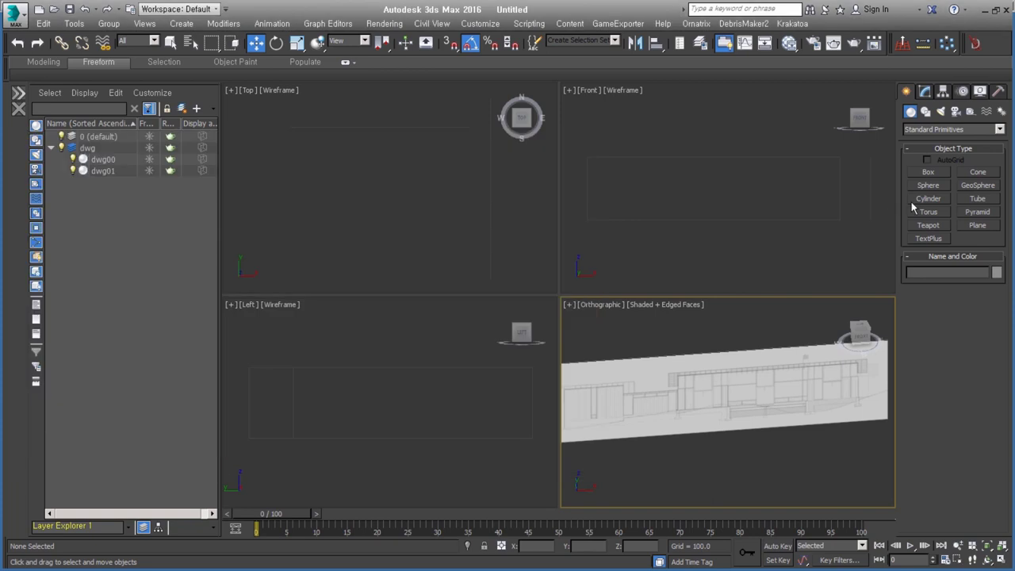
# Draw a new plane in the Top view sized 700 long by 1000 wide.
pyautogui.click(978, 226)
pyautogui.moveTo(339, 235); pyautogui.dragTo(486, 160)
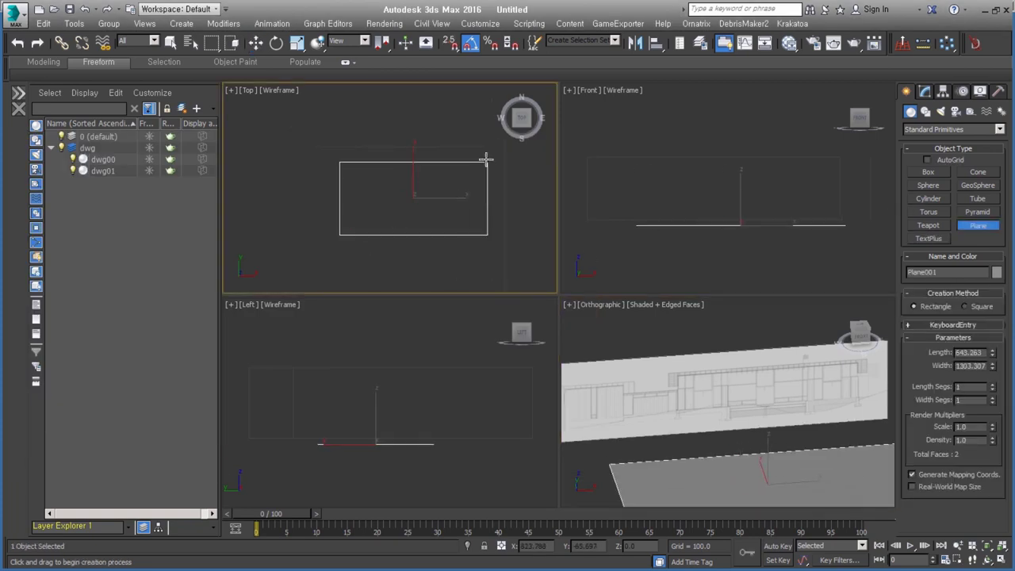
pyautogui.doubleClick(974, 367)
pyautogui.write('100')
pyautogui.hotkey('shift', 'Tab')
pyautogui.write('700')
pyautogui.press('Return')
pyautogui.press('Tab')
pyautogui.write('1000')
pyautogui.press('Return')
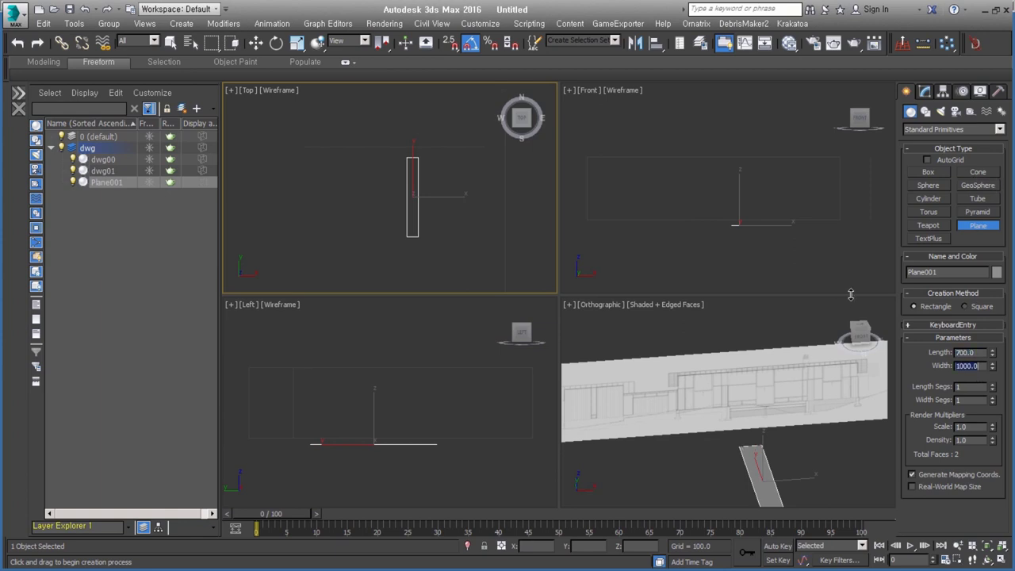
pyautogui.press('w')
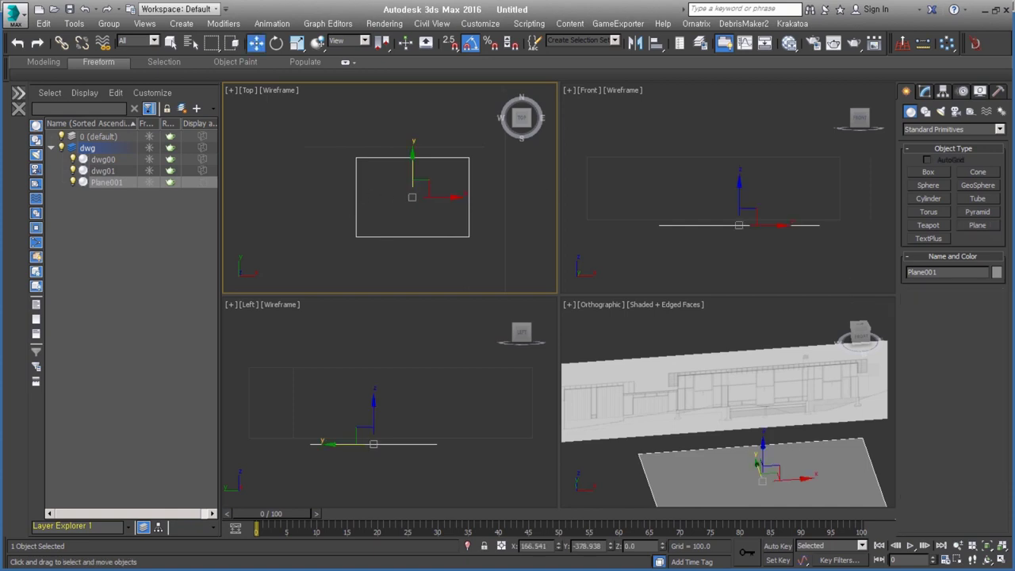
pyautogui.moveTo(793, 466); pyautogui.dragTo(788, 418, button='middle')
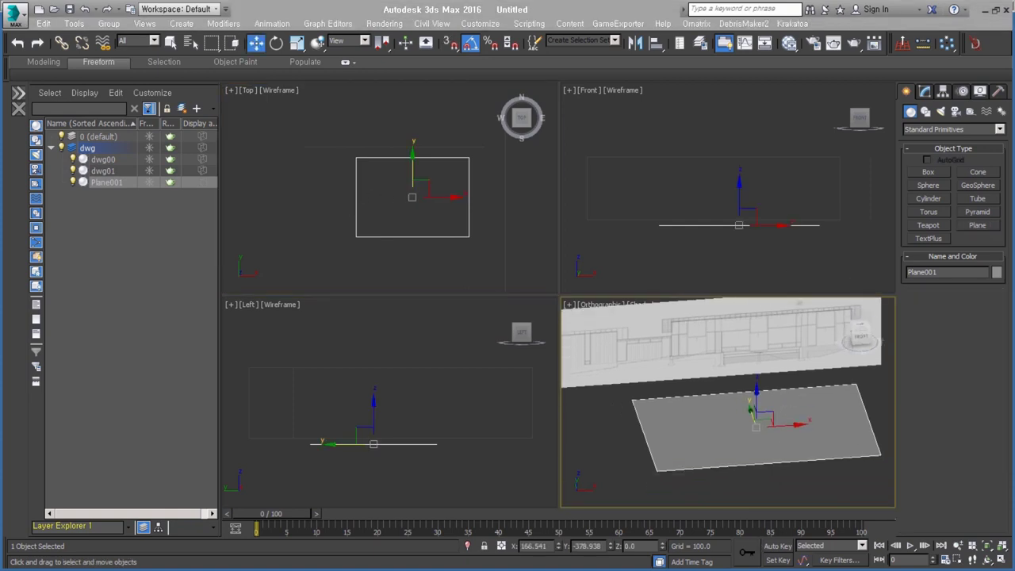
pyautogui.hotkey('alt', 'Tab')
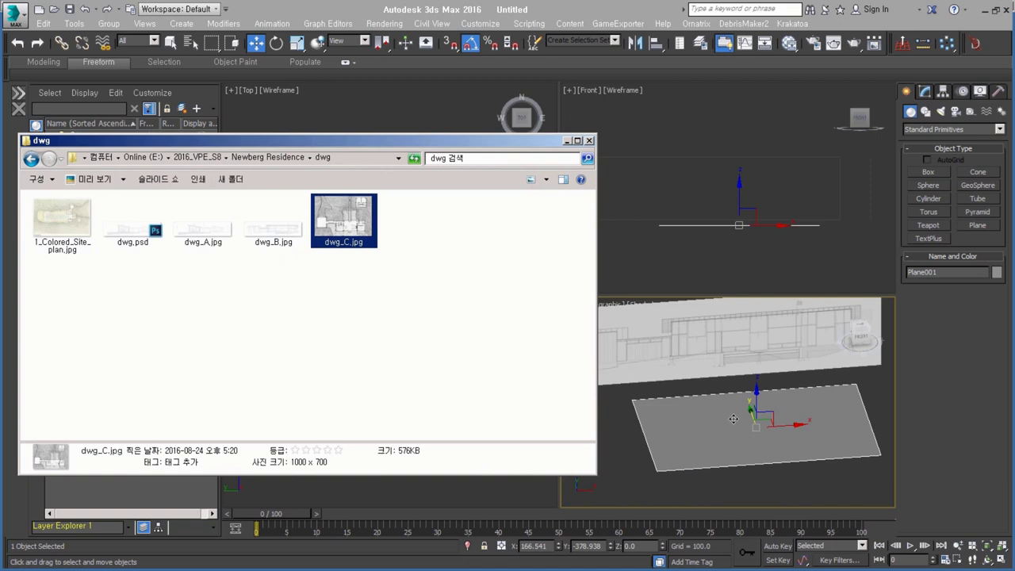
# Apply dwg_C.jpg as the texture on the new site-plan plane.
pyautogui.moveTo(733, 419); pyautogui.dragTo(734, 418)
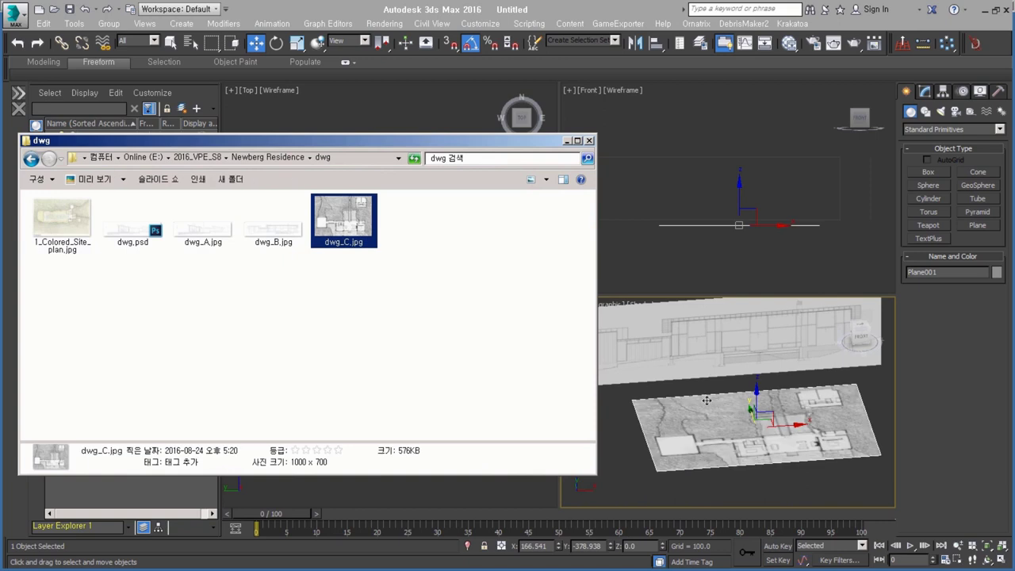
pyautogui.click(568, 140)
pyautogui.moveTo(793, 397)
pyautogui.keyDown('alt'); pyautogui.mouseDown(button='middle')
pyautogui.moveTo(800, 433)
pyautogui.moveTo(810, 367)
pyautogui.moveTo(804, 378)
pyautogui.mouseUp(button='middle'); pyautogui.keyUp('alt')
# Raise Plane001 along Z and move it toward the elevation planes.
pyautogui.moveTo(766, 406); pyautogui.dragTo(775, 346)
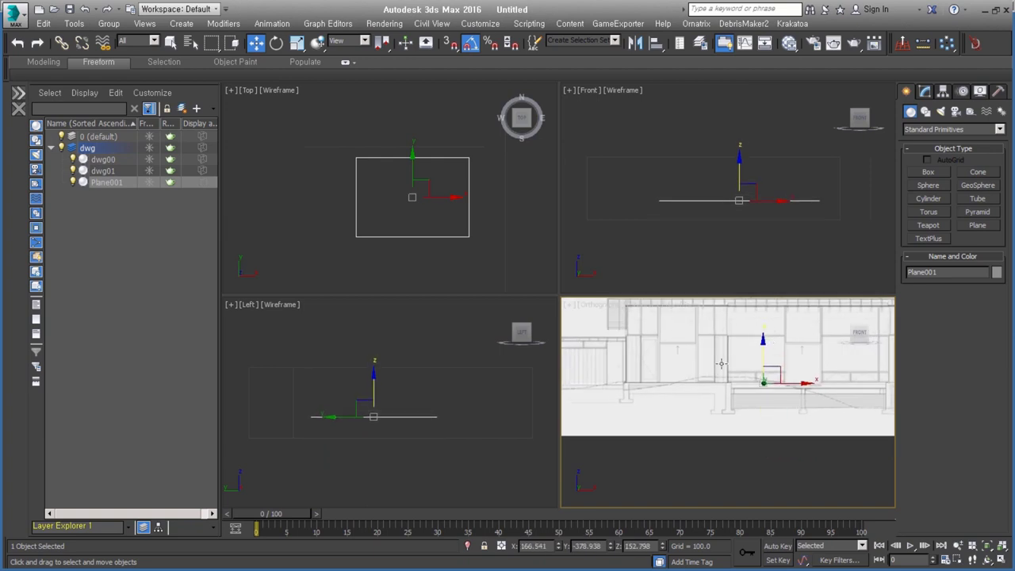
pyautogui.moveTo(721, 364); pyautogui.dragTo(730, 371, button='middle')
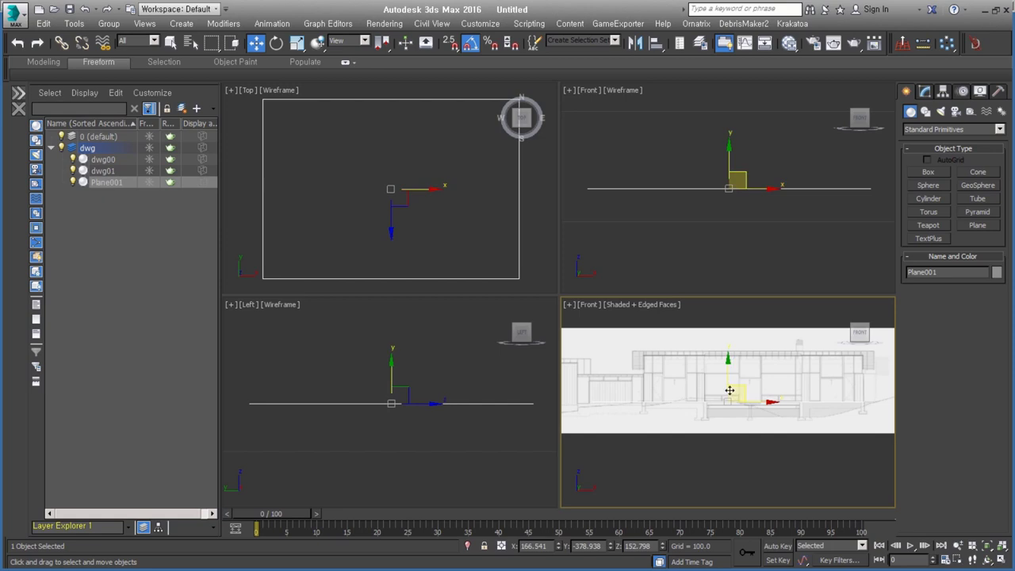
pyautogui.scroll(3, 716, 397)
pyautogui.scroll(2, 724, 408)
pyautogui.moveTo(815, 400); pyautogui.dragTo(816, 393)
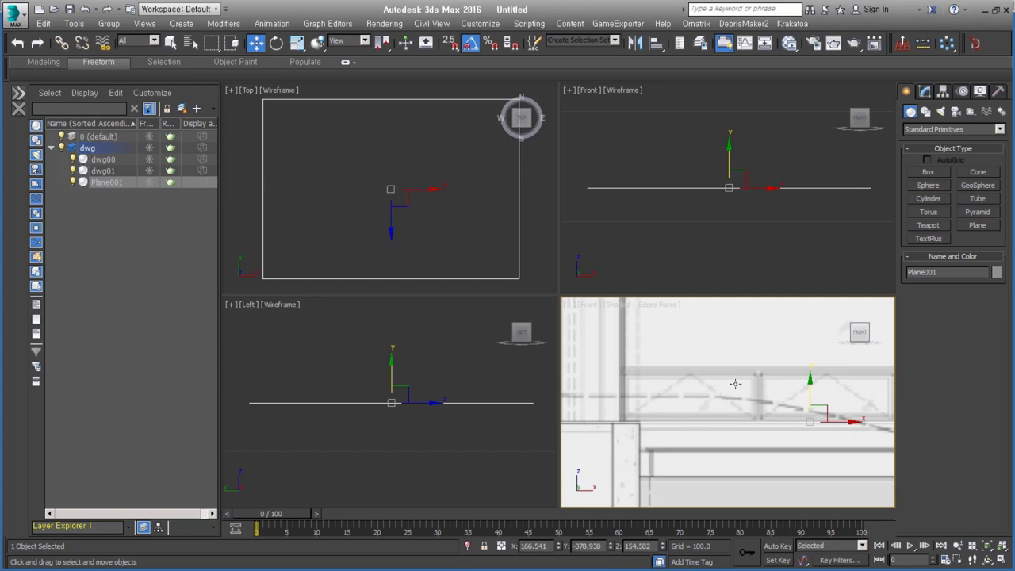
pyautogui.keyDown('alt'); pyautogui.moveTo(736, 384); pyautogui.dragTo(694, 413, button='middle'); pyautogui.keyUp('alt')
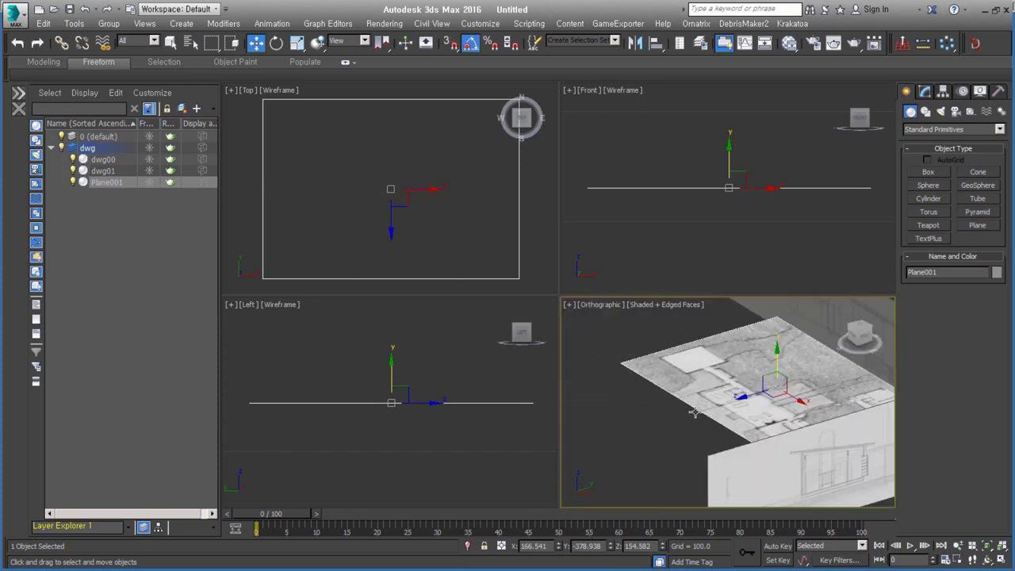
pyautogui.moveTo(752, 394)
pyautogui.mouseDown()
pyautogui.moveTo(933, 339)
pyautogui.moveTo(952, 317)
pyautogui.mouseUp()
pyautogui.keyDown('alt'); pyautogui.moveTo(757, 355); pyautogui.dragTo(785, 424, button='middle'); pyautogui.keyUp('alt')
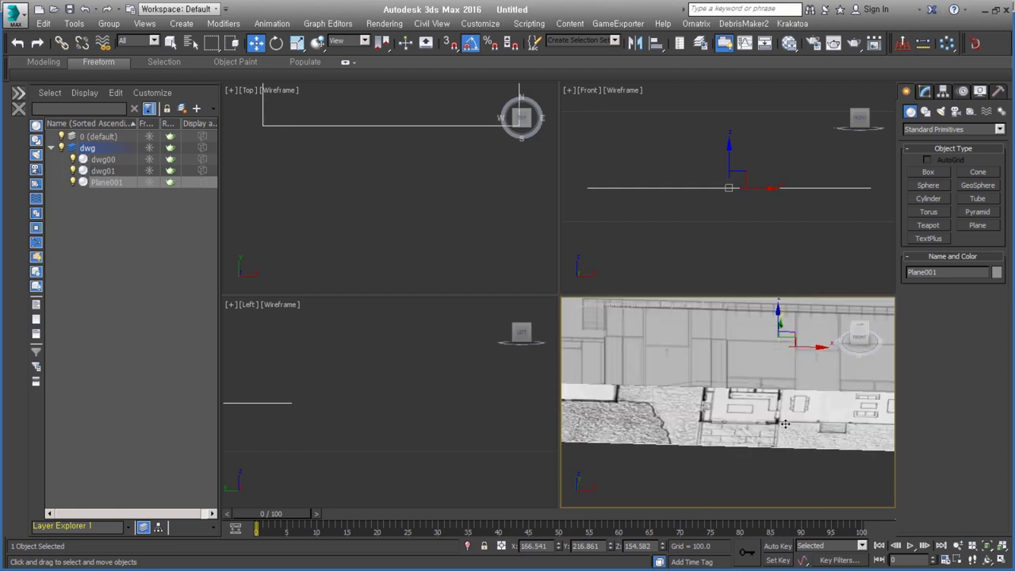
# Slide the site-plan plane along X until the house plan lines up beneath the elevation.
pyautogui.moveTo(561, 304); pyautogui.dragTo(308, 189)
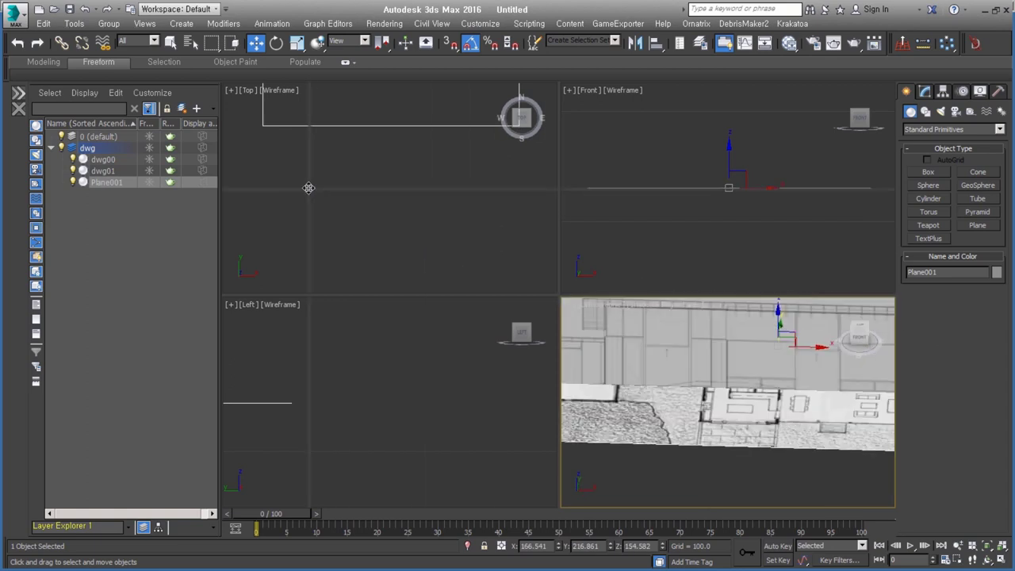
pyautogui.keyDown('alt'); pyautogui.moveTo(572, 373); pyautogui.dragTo(580, 390, button='middle'); pyautogui.keyUp('alt')
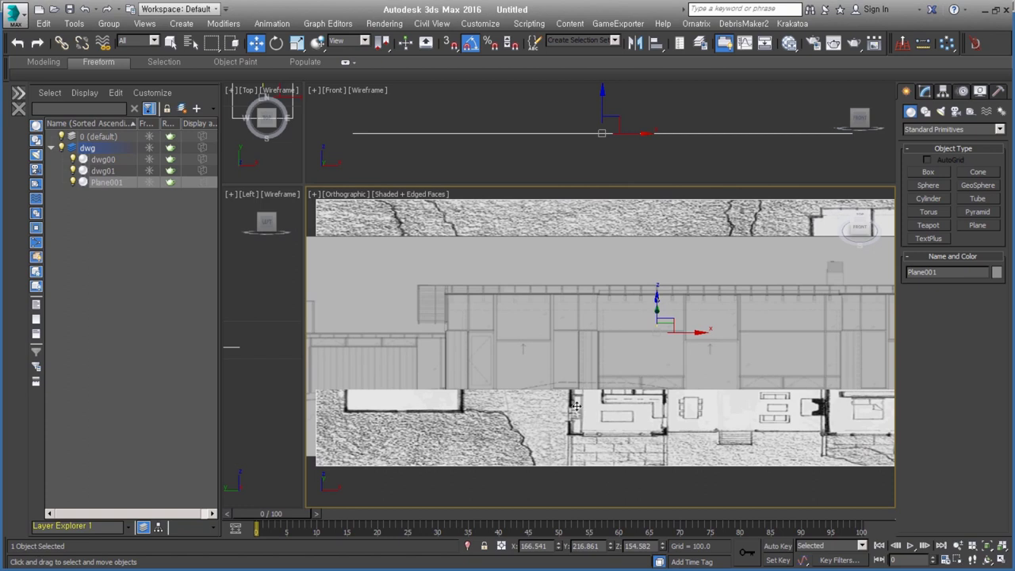
pyautogui.moveTo(686, 336); pyautogui.dragTo(559, 336)
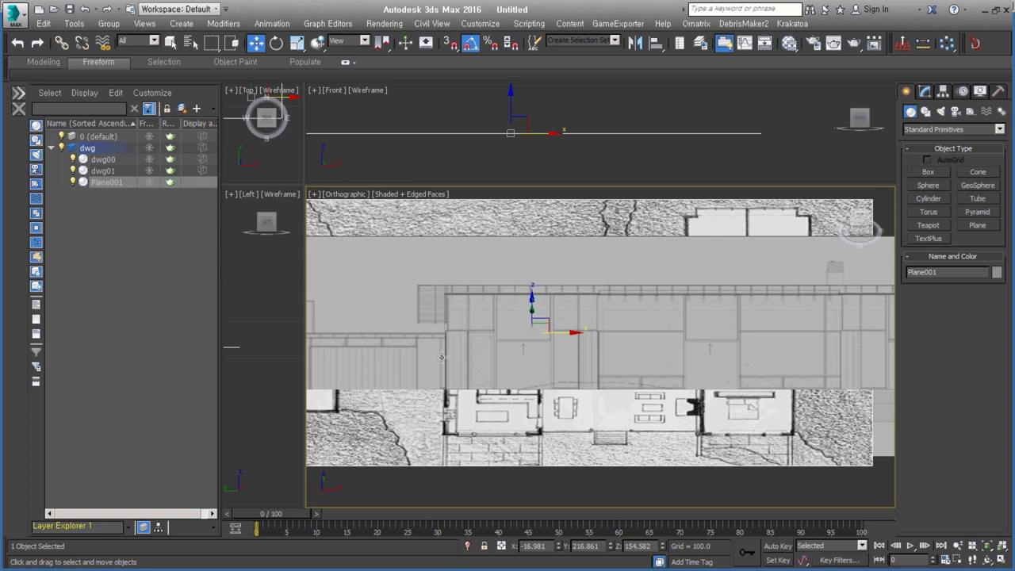
pyautogui.scroll(5, 441, 400)
pyautogui.moveTo(474, 391); pyautogui.dragTo(478, 391)
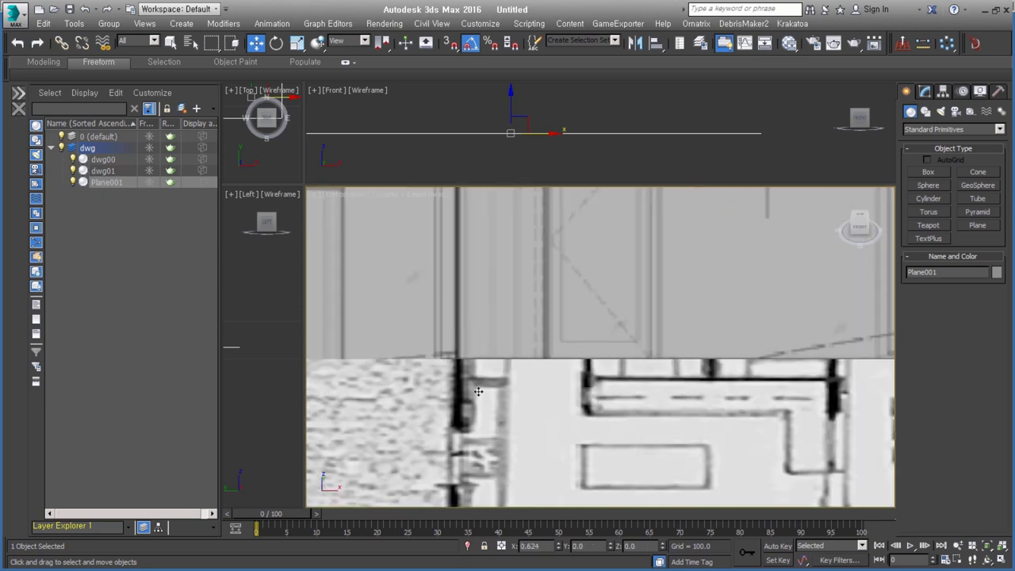
pyautogui.scroll(-5, 478, 391)
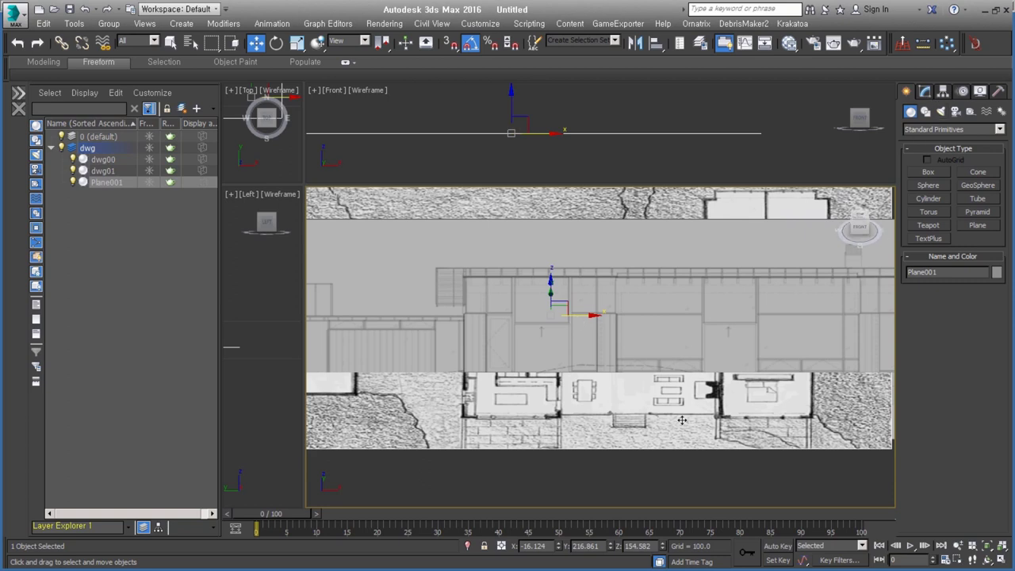
pyautogui.keyDown('alt'); pyautogui.moveTo(678, 392); pyautogui.dragTo(555, 309, button='middle'); pyautogui.keyUp('alt')
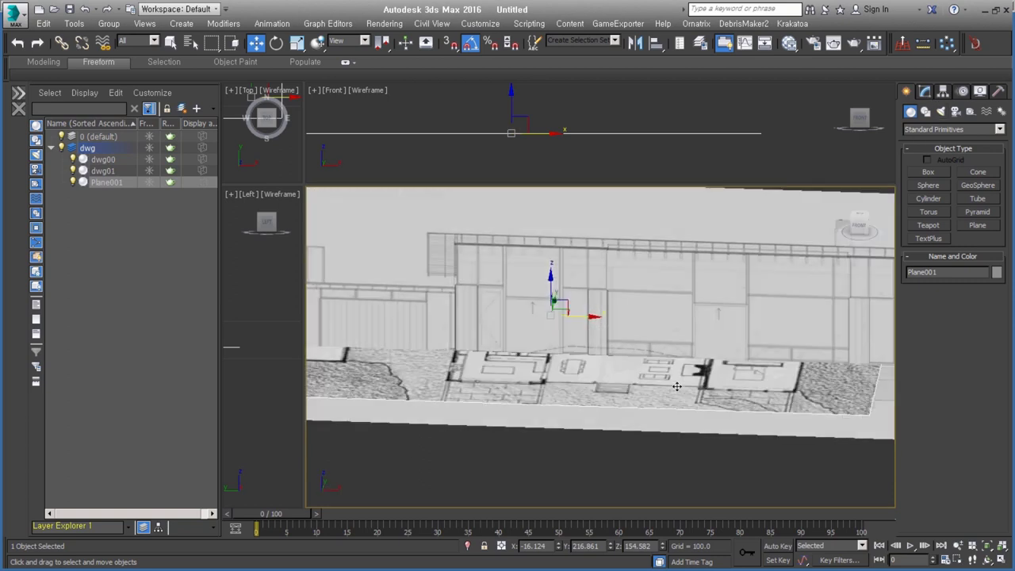
pyautogui.hotkey('shift', 'z')
pyautogui.click(944, 91)
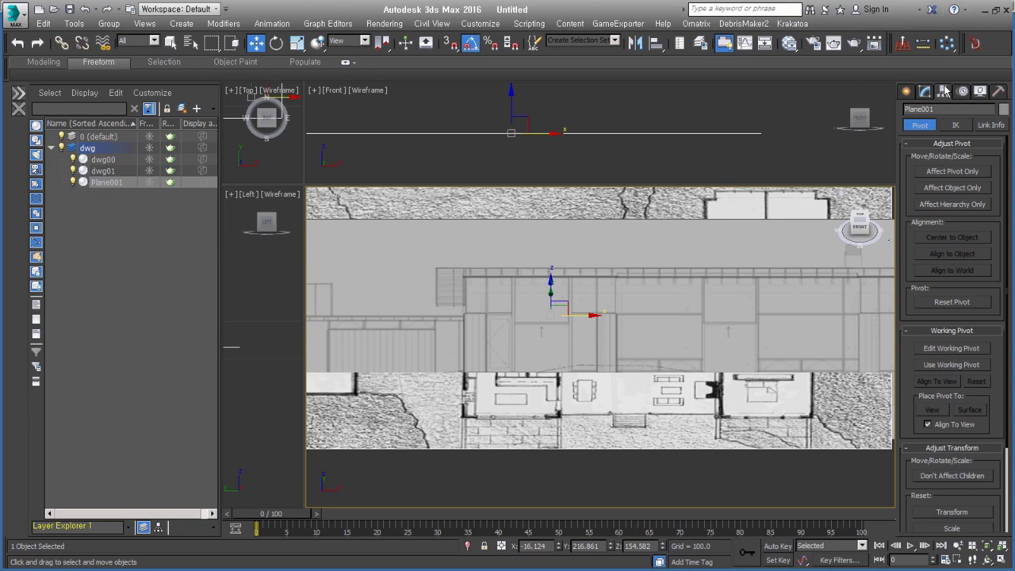
# Using Affect Pivot Only, move Plane001's pivot left to the house corner at X -143.882.
pyautogui.click(956, 173)
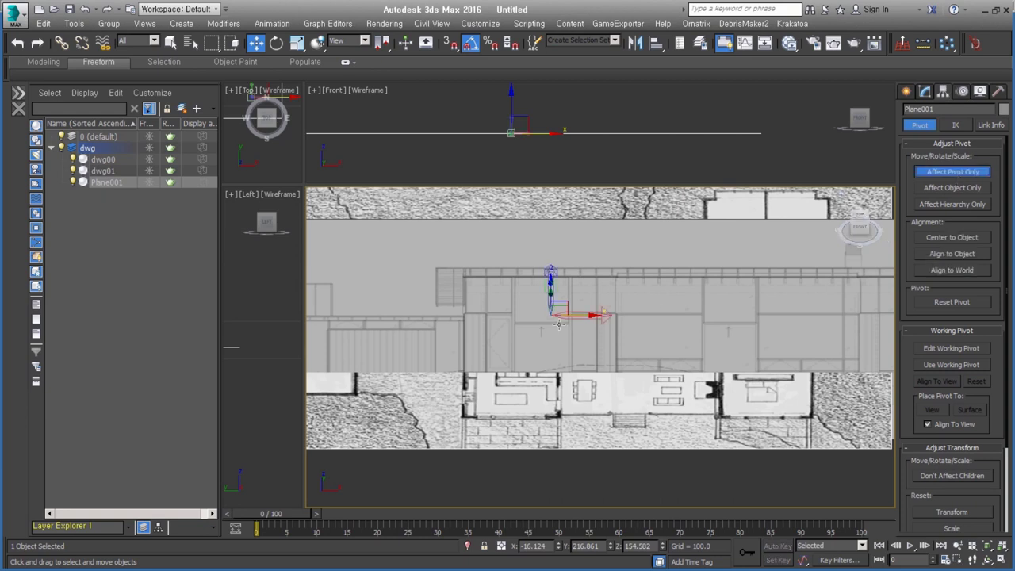
pyautogui.moveTo(573, 316)
pyautogui.mouseDown()
pyautogui.moveTo(490, 316)
pyautogui.moveTo(517, 302)
pyautogui.mouseUp()
pyautogui.scroll(4, 489, 310)
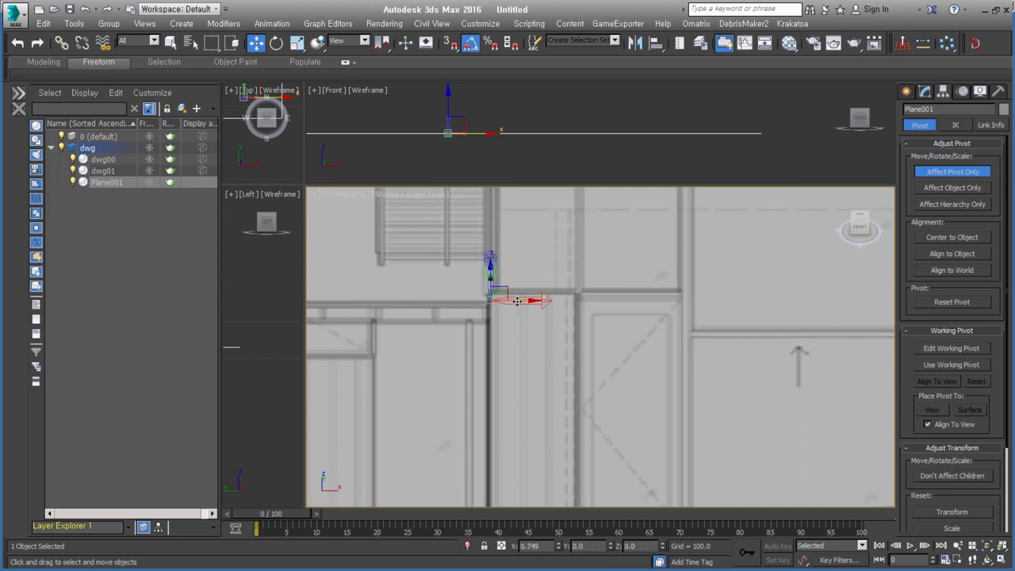
pyautogui.press('f')
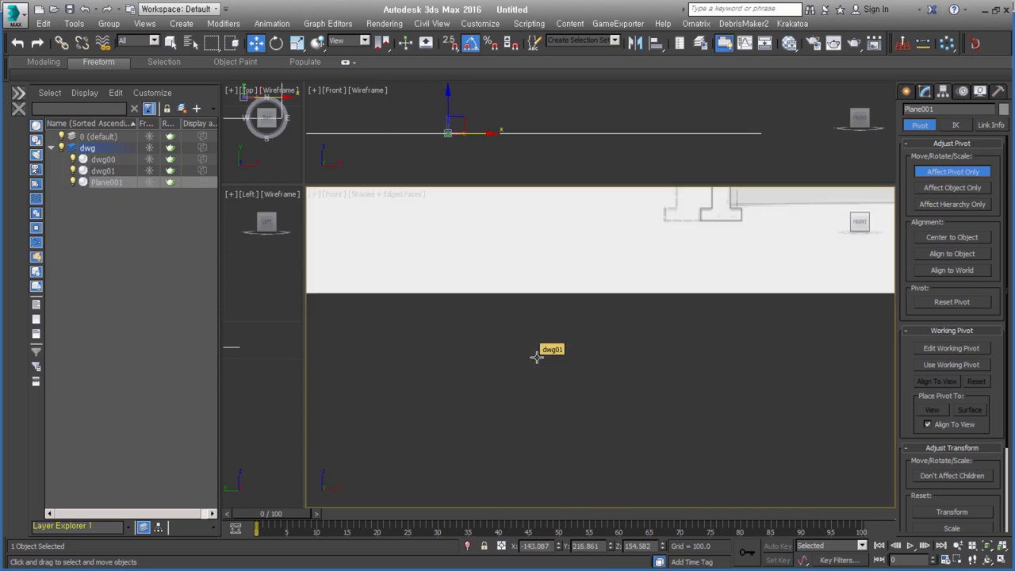
pyautogui.scroll(-3, 542, 353)
pyautogui.scroll(2, 541, 356)
pyautogui.scroll(2, 539, 358)
pyautogui.moveTo(540, 367); pyautogui.dragTo(537, 367)
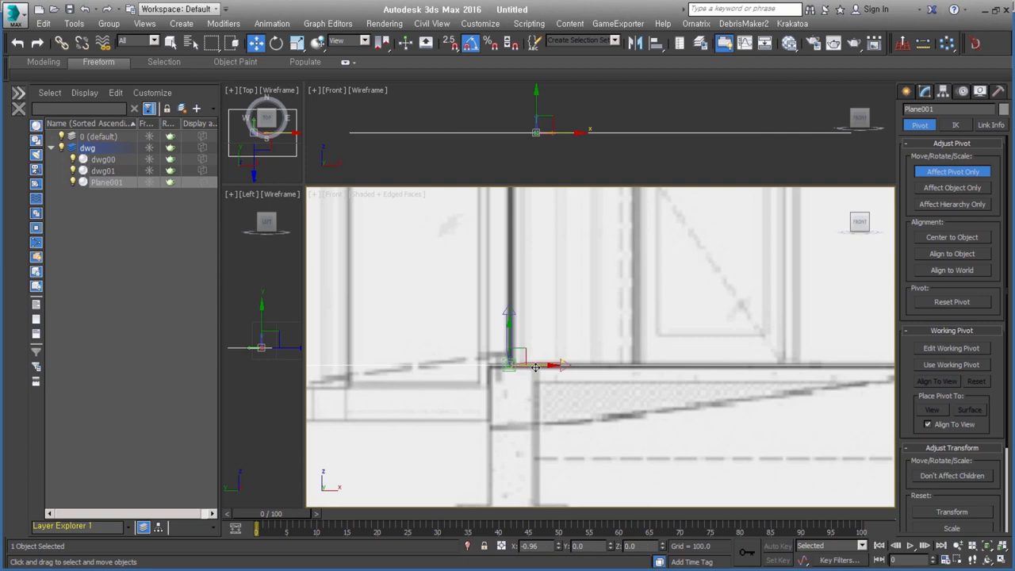
pyautogui.click(952, 171)
pyautogui.scroll(-5, 552, 342)
pyautogui.keyDown('alt'); pyautogui.moveTo(551, 343); pyautogui.dragTo(528, 353, button='middle'); pyautogui.keyUp('alt')
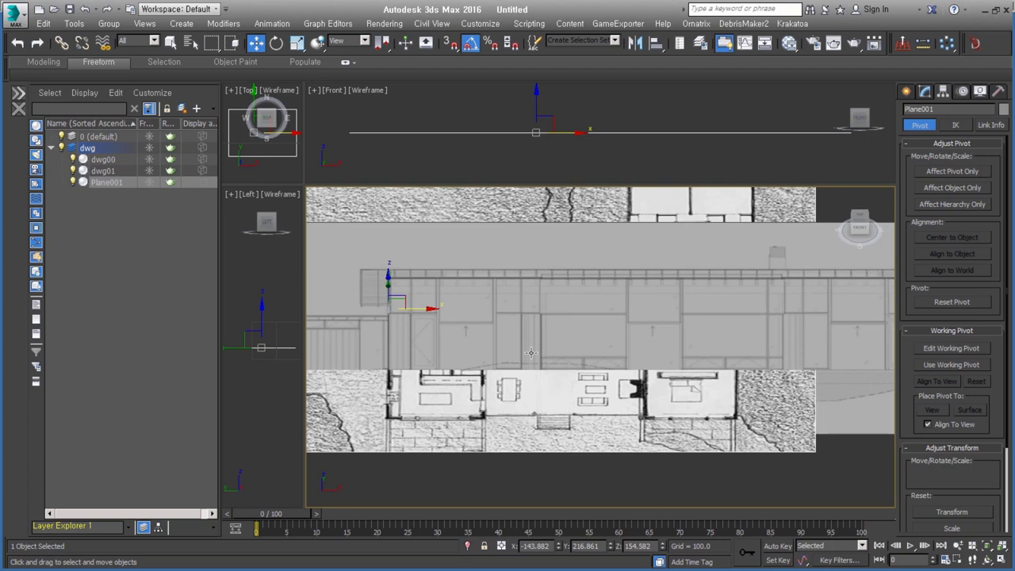
# Scale Plane001 uniformly in stages up to roughly 157.5%.
pyautogui.rightClick(482, 333)
pyautogui.click(506, 363)
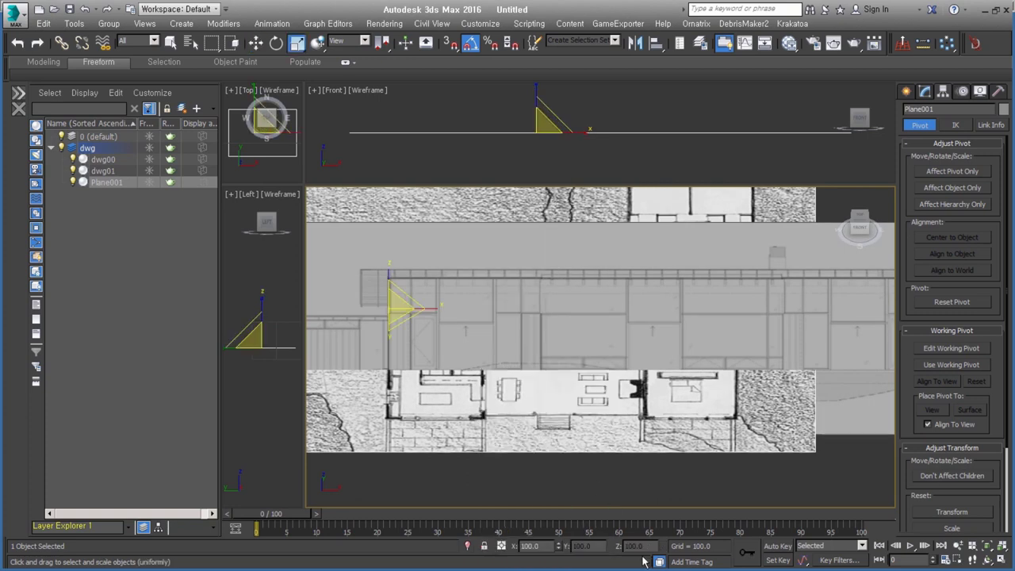
pyautogui.moveTo(580, 467); pyautogui.dragTo(604, 461)
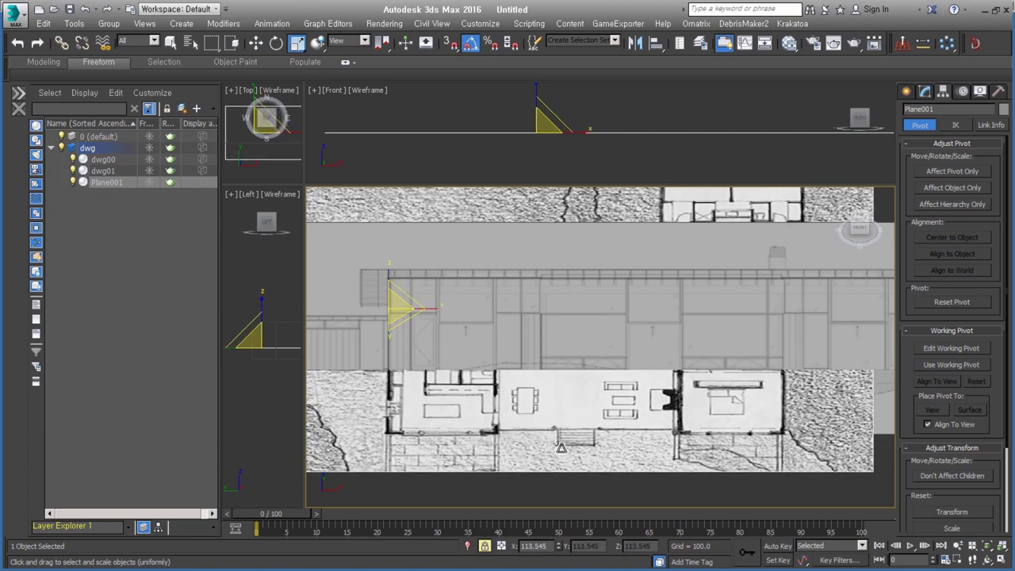
pyautogui.moveTo(645, 404)
pyautogui.mouseDown(button='middle')
pyautogui.moveTo(614, 399)
pyautogui.moveTo(603, 334)
pyautogui.mouseUp(button='middle')
pyautogui.scroll(3, 730, 397)
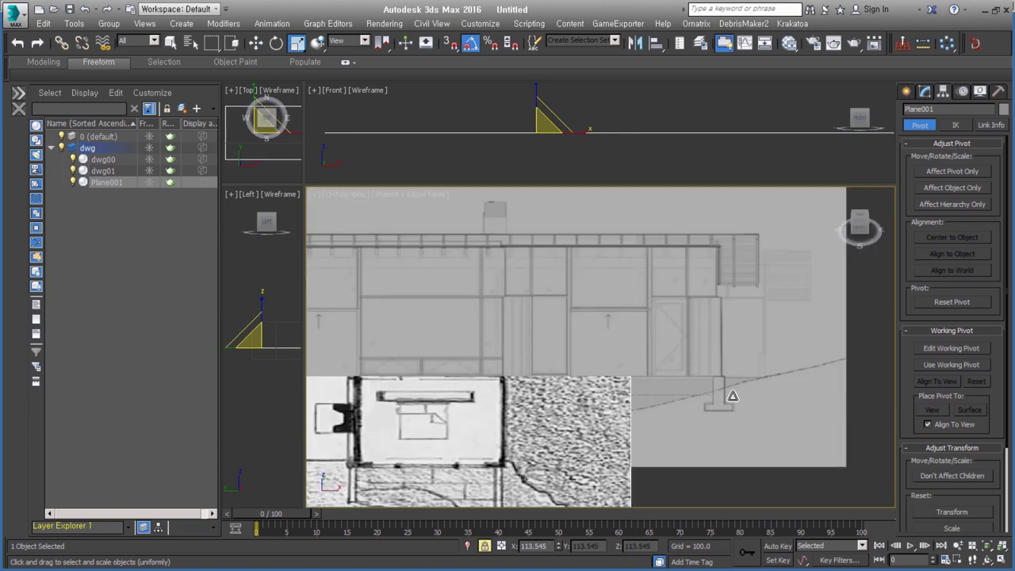
pyautogui.scroll(2, 721, 380)
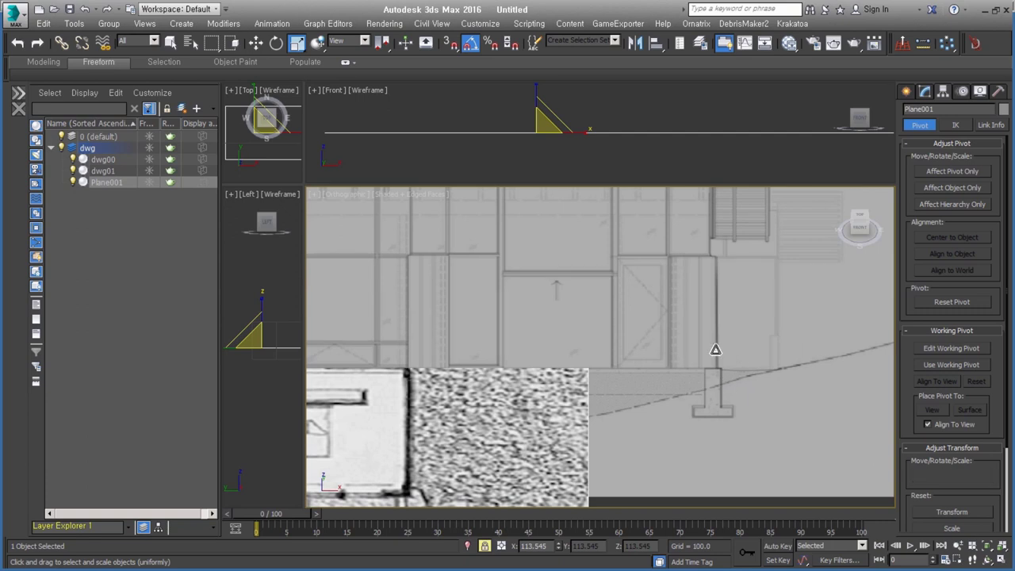
pyautogui.moveTo(720, 366)
pyautogui.mouseDown()
pyautogui.moveTo(745, 370)
pyautogui.moveTo(739, 356)
pyautogui.mouseUp()
pyautogui.moveTo(739, 357); pyautogui.dragTo(744, 331, button='middle')
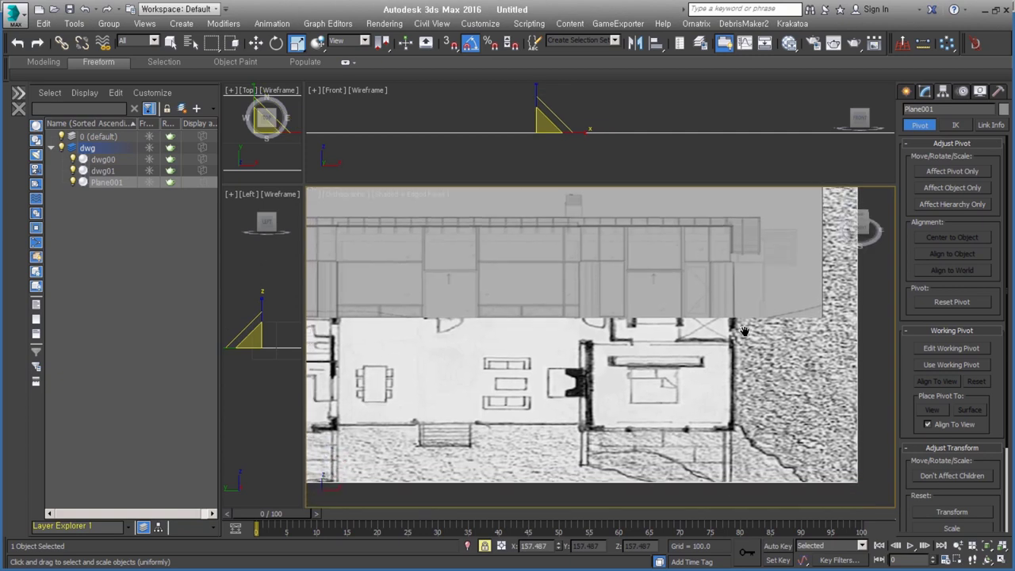
pyautogui.moveTo(750, 361); pyautogui.dragTo(751, 360)
# Fine-tune the uniform scale spinners down to about 156.7%.
pyautogui.scroll(-3, 681, 361)
pyautogui.scroll(3, 557, 398)
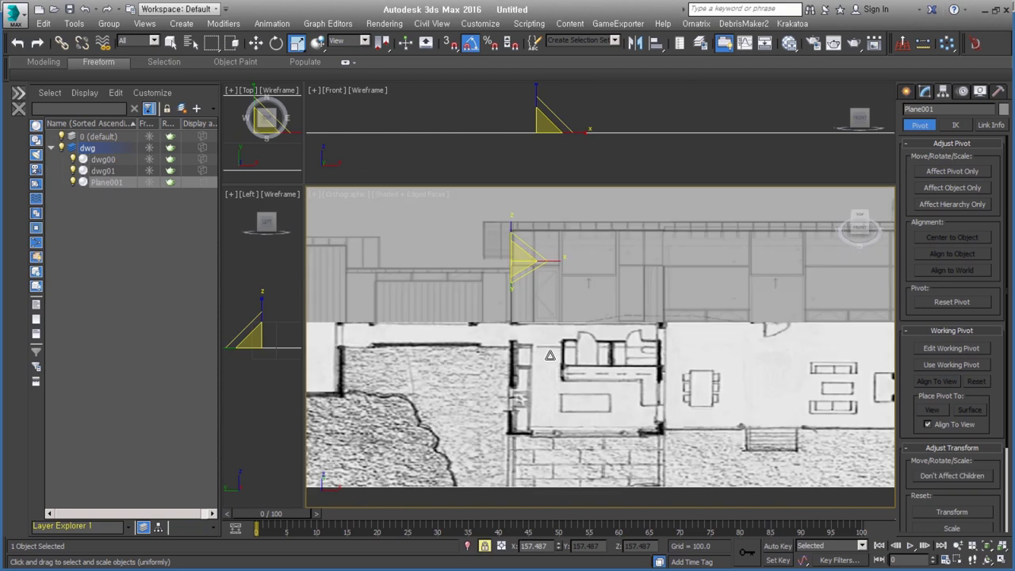
pyautogui.scroll(2, 626, 386)
pyautogui.scroll(3, 767, 381)
pyautogui.scroll(-2, 767, 382)
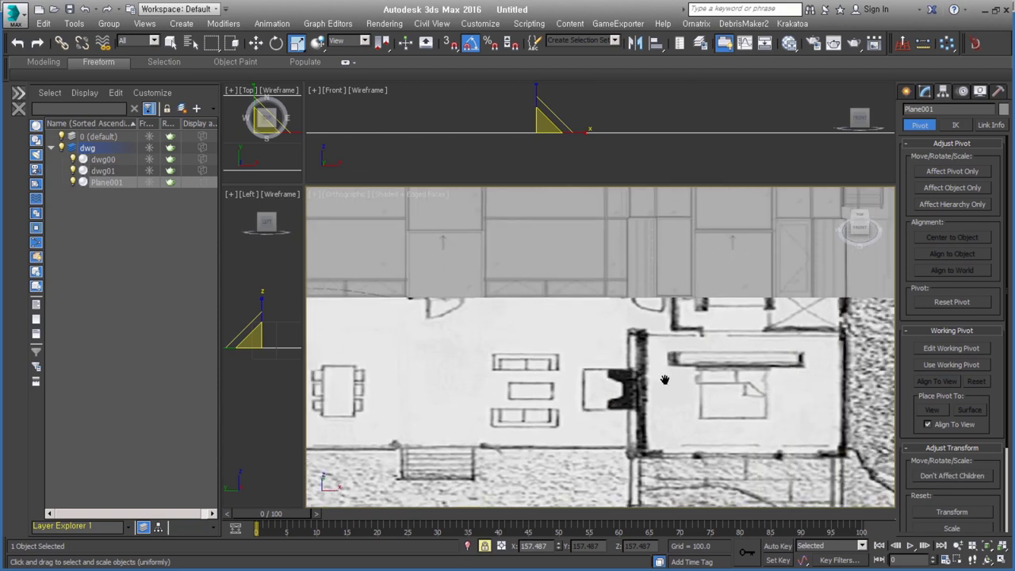
pyautogui.scroll(-1, 714, 385)
pyautogui.scroll(-2, 667, 388)
pyautogui.scroll(-2, 621, 391)
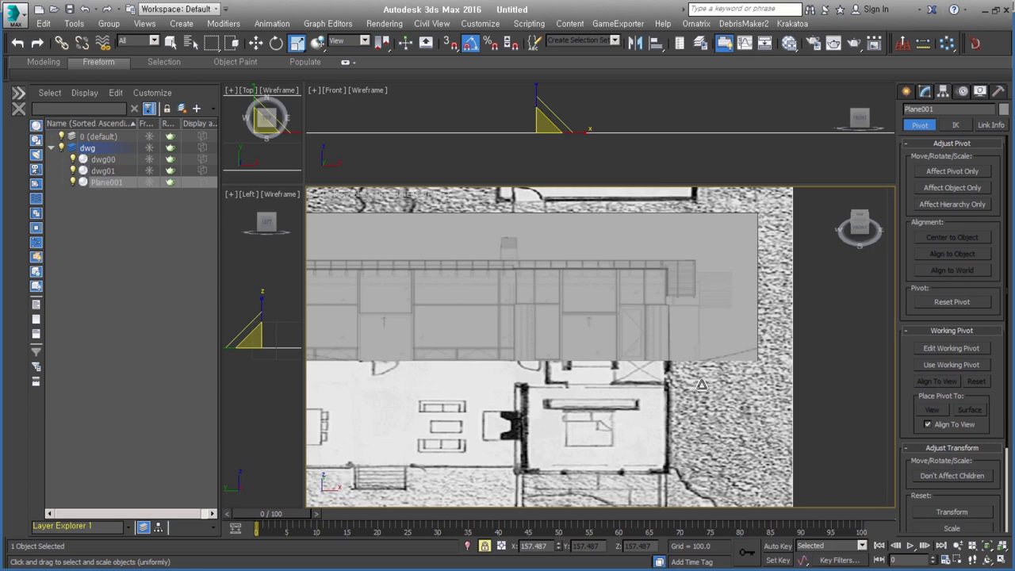
pyautogui.scroll(3, 730, 375)
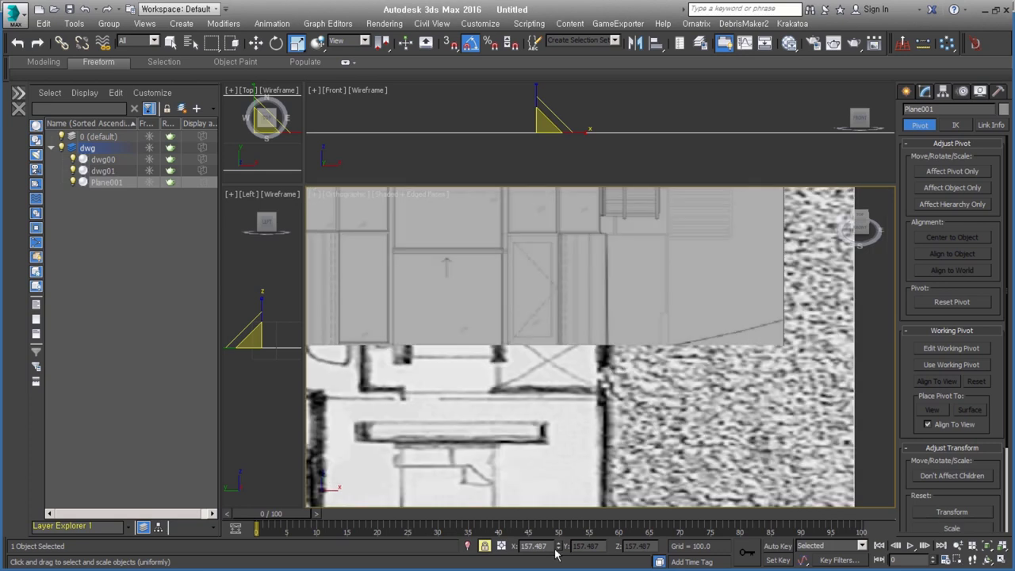
pyautogui.moveTo(560, 549); pyautogui.dragTo(559, 550)
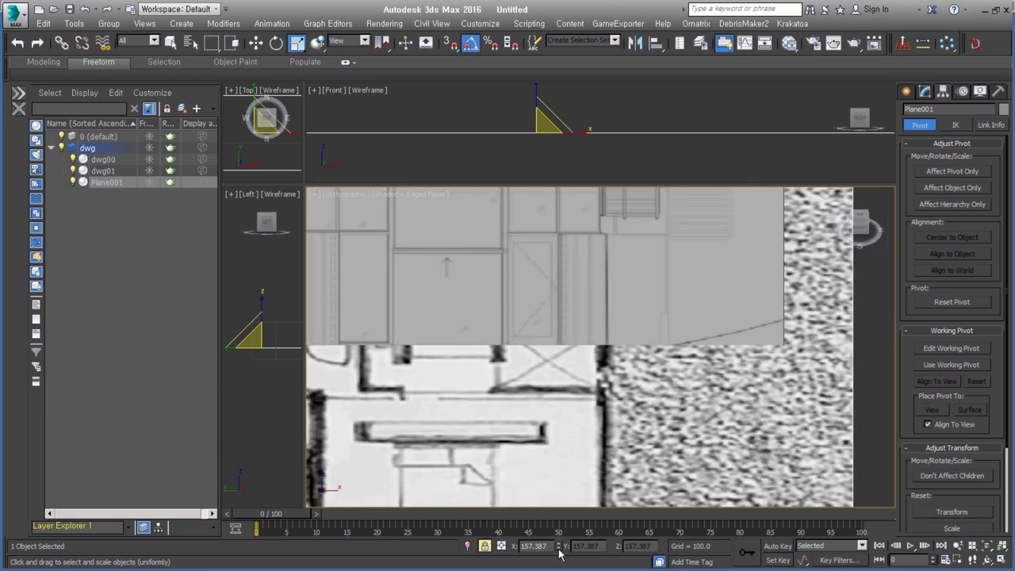
pyautogui.click(559, 550)
# Pan and orbit along the house to check the plan matches the elevation's length.
pyautogui.scroll(-3, 566, 373)
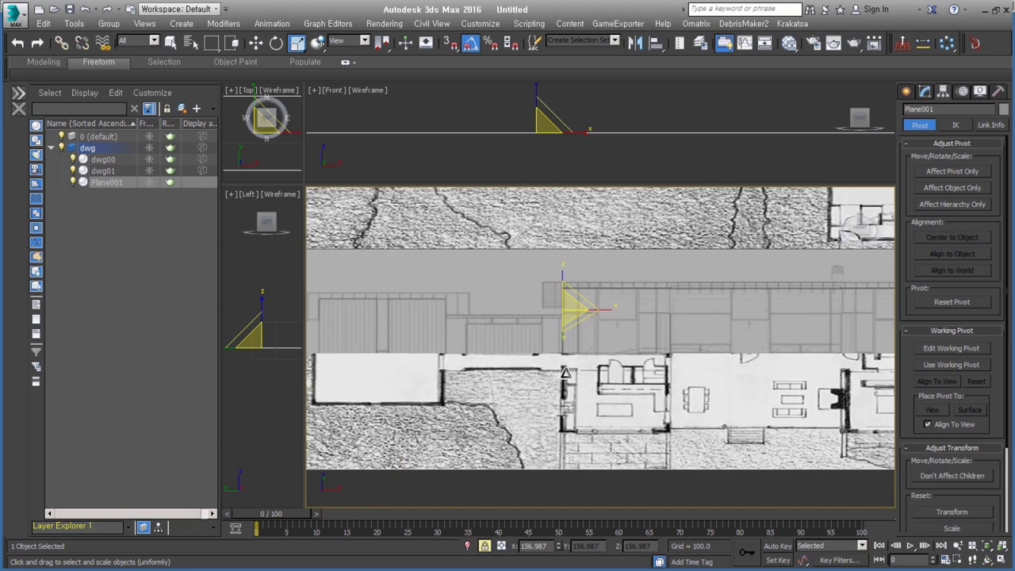
pyautogui.keyDown('alt'); pyautogui.moveTo(566, 373); pyautogui.dragTo(515, 369, button='middle'); pyautogui.keyUp('alt')
pyautogui.keyDown('alt'); pyautogui.moveTo(446, 374); pyautogui.dragTo(795, 356, button='middle'); pyautogui.keyUp('alt')
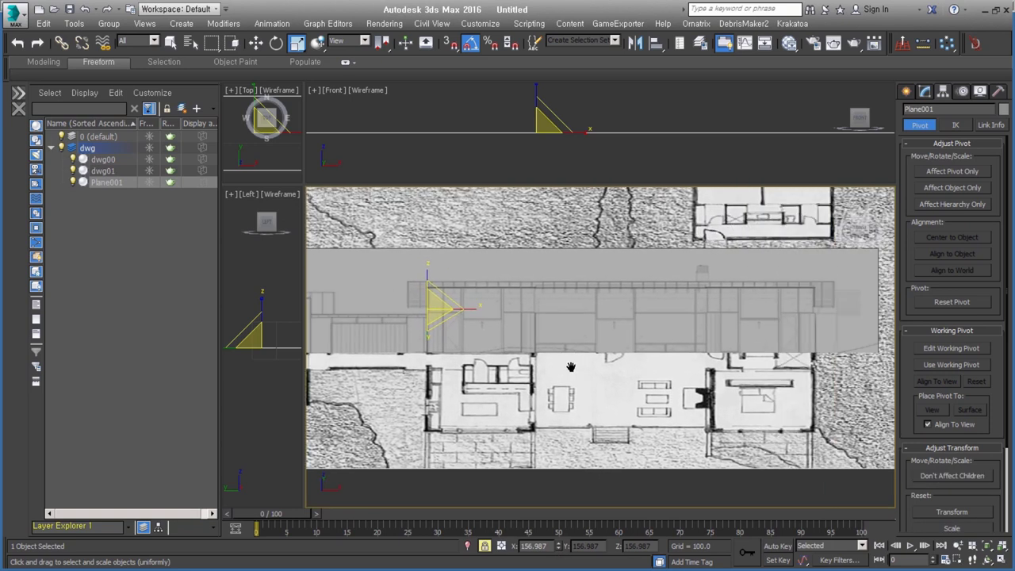
pyautogui.scroll(3, 796, 356)
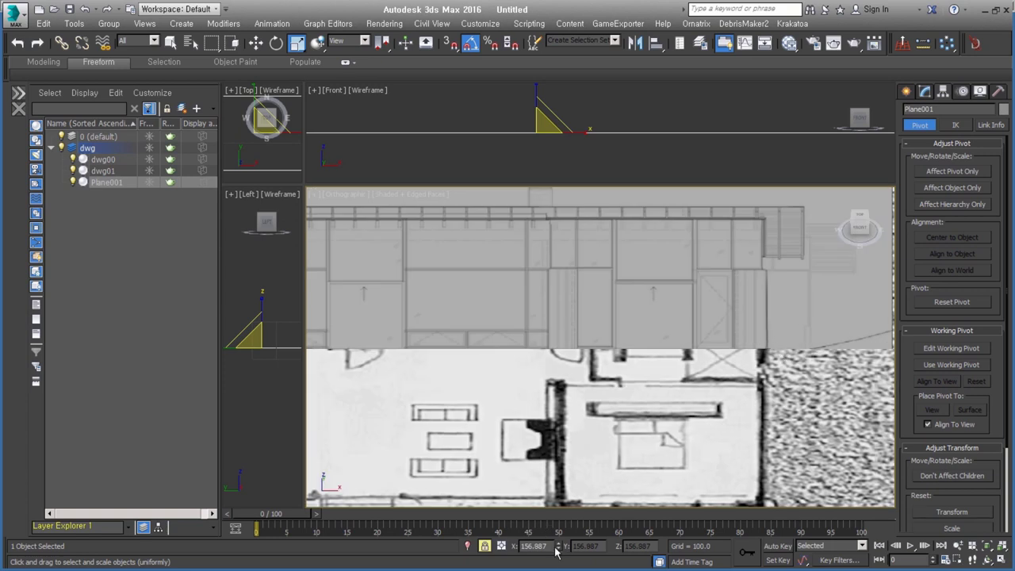
pyautogui.moveTo(461, 388); pyautogui.dragTo(730, 393, button='middle')
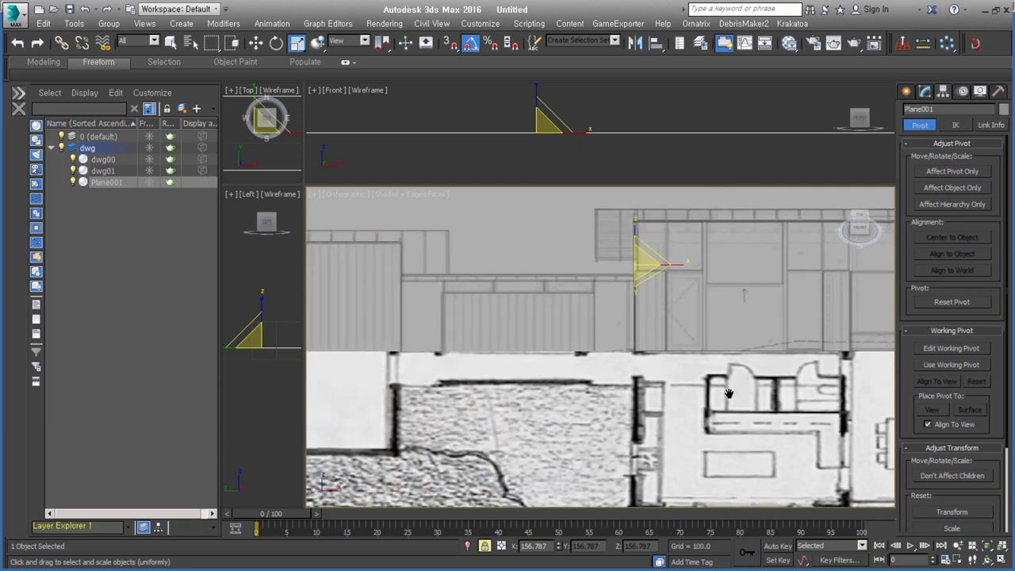
pyautogui.scroll(2, 365, 334)
pyautogui.moveTo(363, 302); pyautogui.dragTo(532, 364, button='middle')
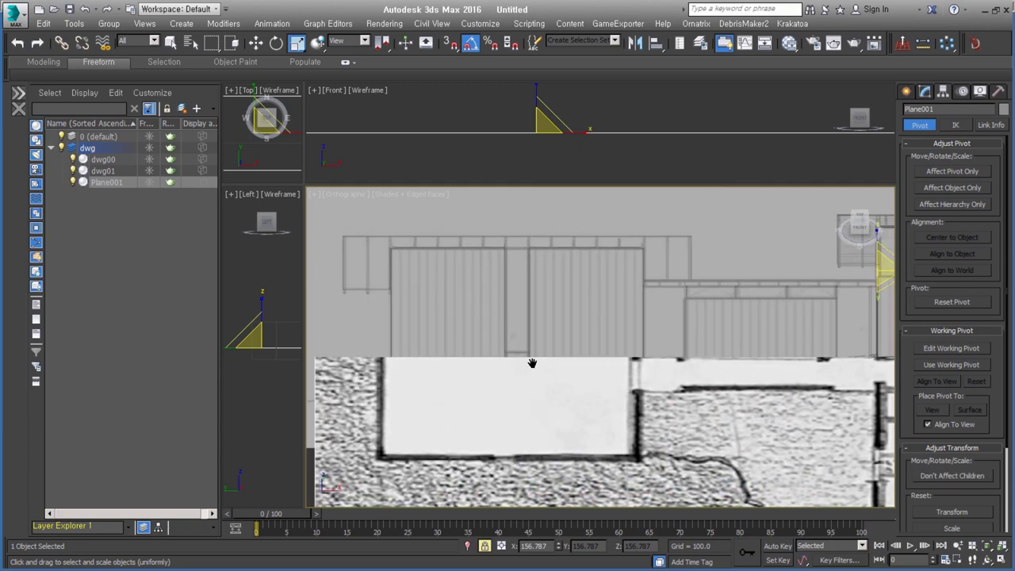
pyautogui.scroll(-2, 654, 401)
pyautogui.moveTo(655, 401)
pyautogui.mouseDown(button='middle')
pyautogui.moveTo(640, 417)
pyautogui.moveTo(548, 406)
pyautogui.mouseUp(button='middle')
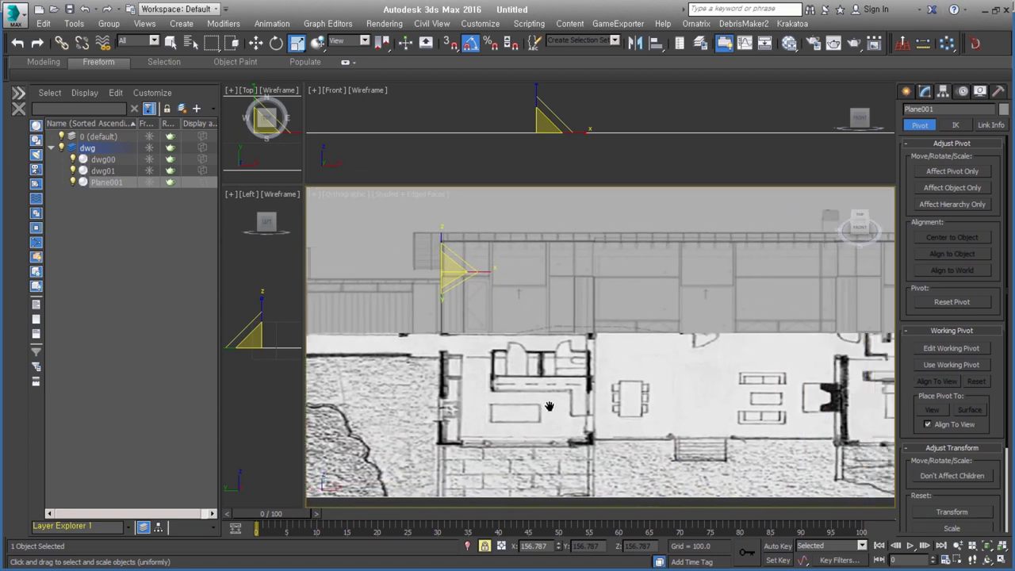
pyautogui.scroll(2, 548, 406)
pyautogui.scroll(1, 547, 406)
pyautogui.moveTo(448, 496); pyautogui.dragTo(600, 558, button='middle')
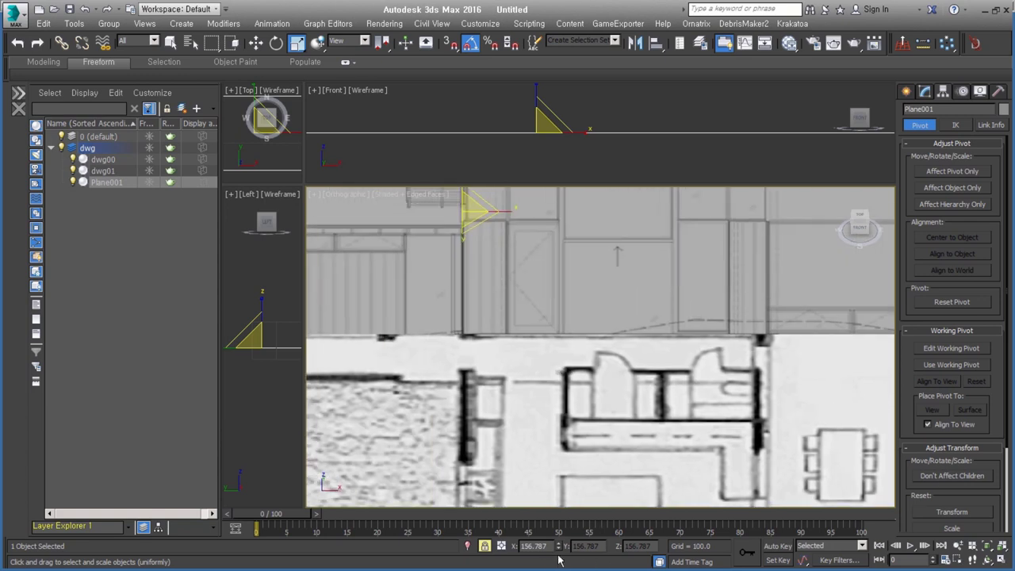
pyautogui.moveTo(465, 317); pyautogui.dragTo(525, 377, button='middle')
# Move Plane001 along X, down in Z and along Y beneath the elevation.
pyautogui.rightClick(548, 287)
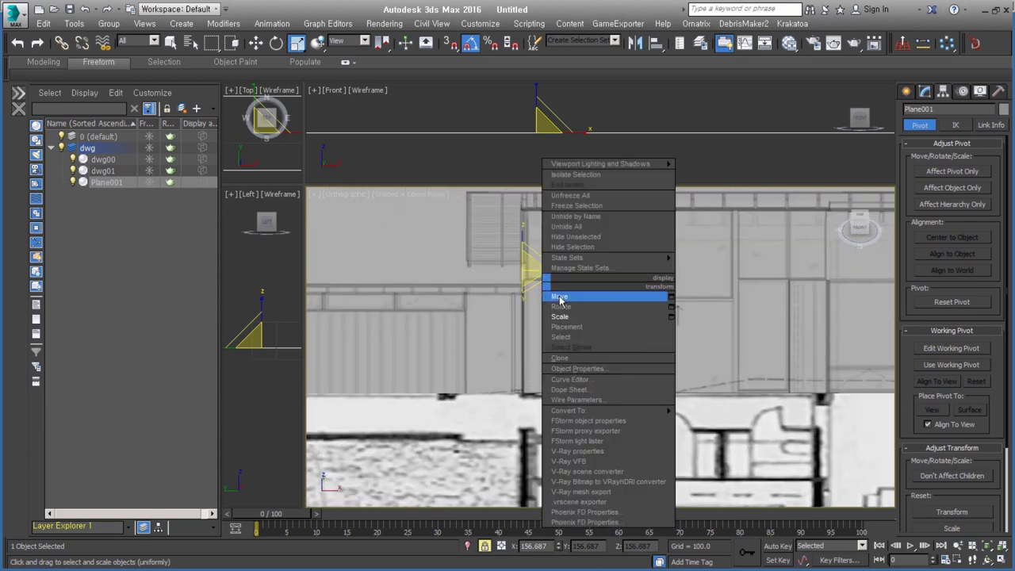
pyautogui.click(560, 296)
pyautogui.moveTo(558, 272); pyautogui.dragTo(560, 272)
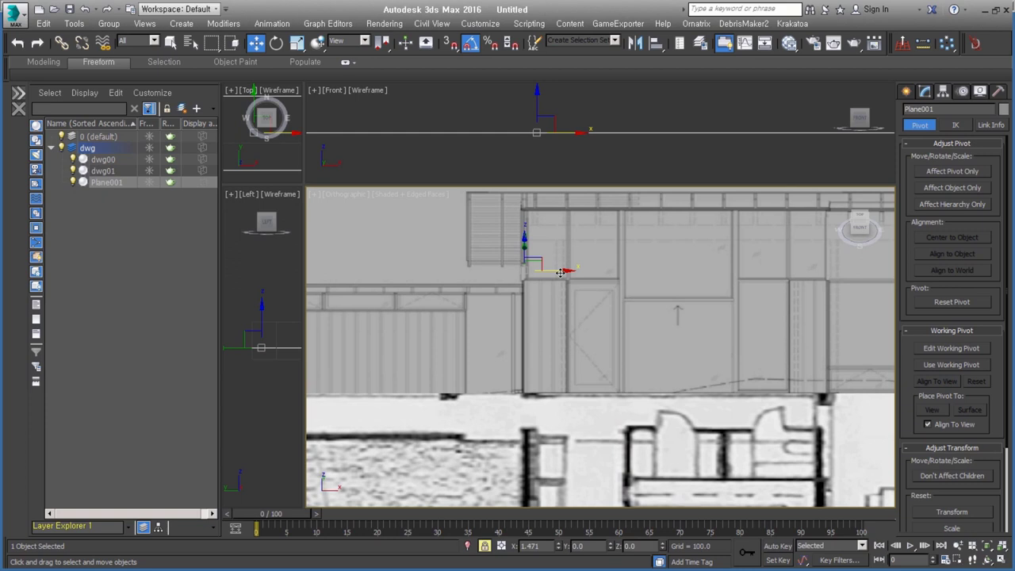
pyautogui.keyDown('alt'); pyautogui.moveTo(560, 272); pyautogui.dragTo(649, 342, button='middle'); pyautogui.keyUp('alt')
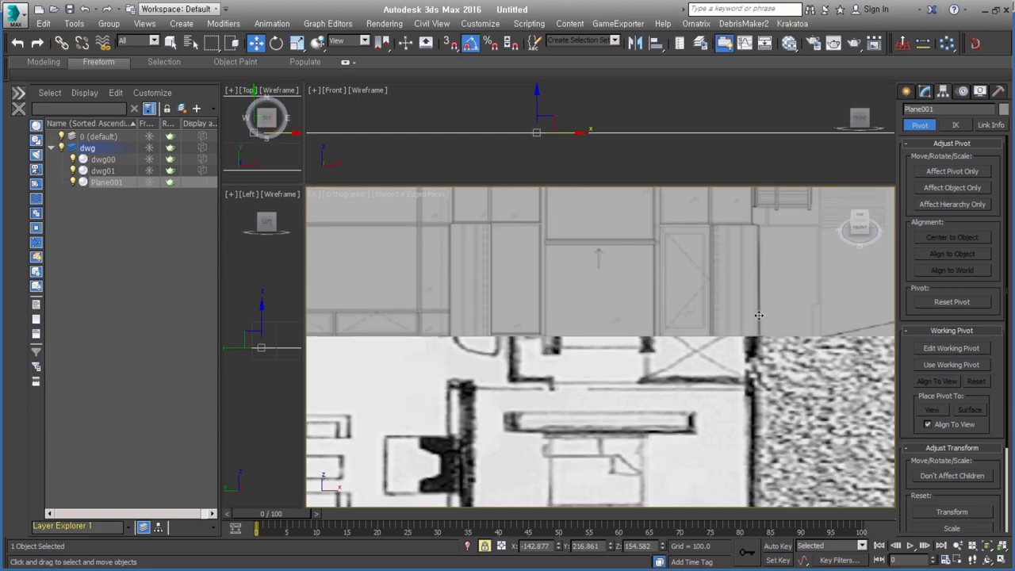
pyautogui.scroll(-5, 762, 318)
pyautogui.moveTo(762, 318)
pyautogui.keyDown('alt'); pyautogui.mouseDown(button='middle')
pyautogui.moveTo(746, 388)
pyautogui.moveTo(763, 339)
pyautogui.mouseUp(button='middle'); pyautogui.keyUp('alt')
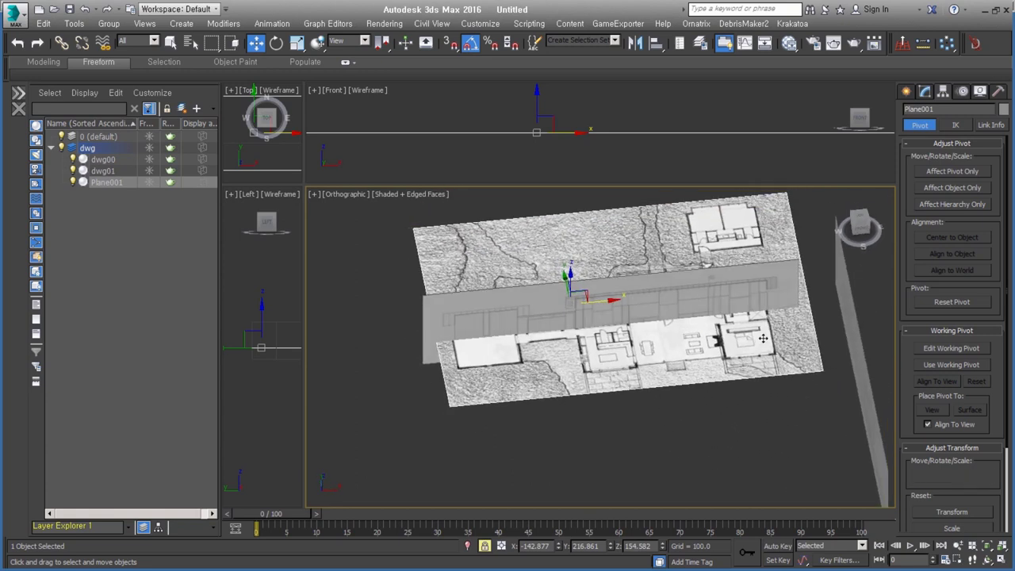
pyautogui.keyDown('alt'); pyautogui.moveTo(763, 339); pyautogui.dragTo(674, 354, button='middle'); pyautogui.keyUp('alt')
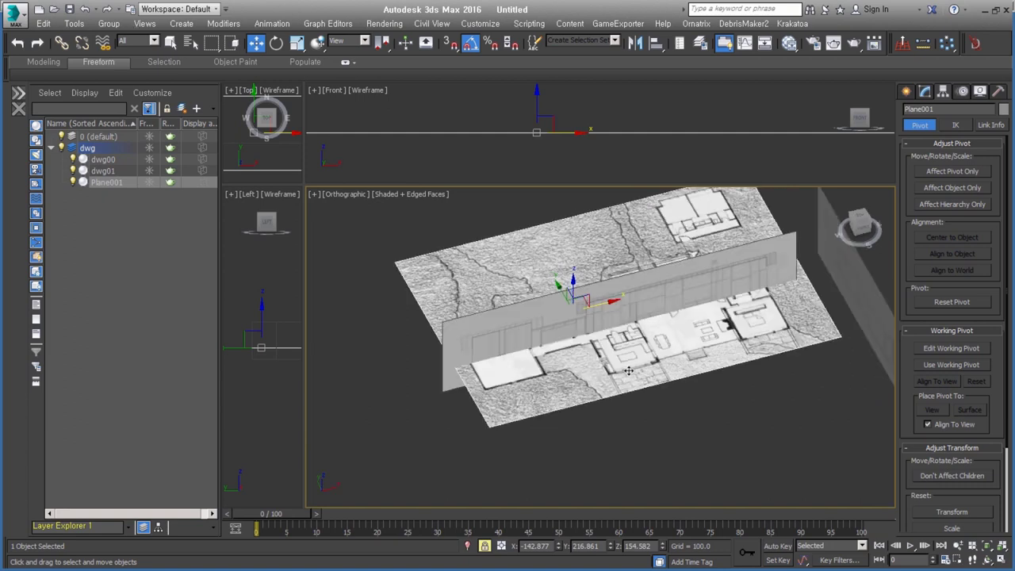
pyautogui.moveTo(598, 294); pyautogui.dragTo(601, 320)
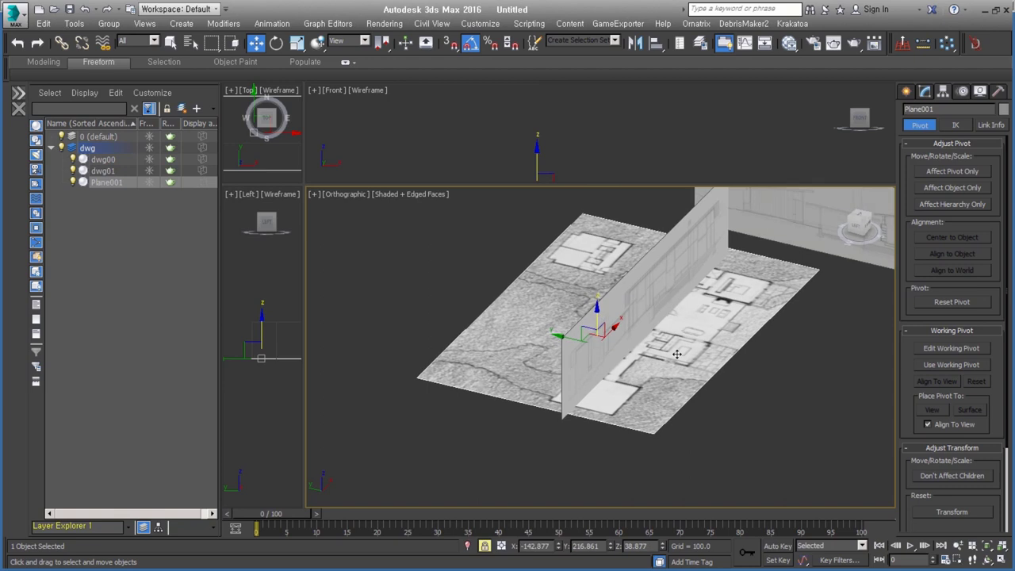
pyautogui.moveTo(600, 320); pyautogui.dragTo(619, 341)
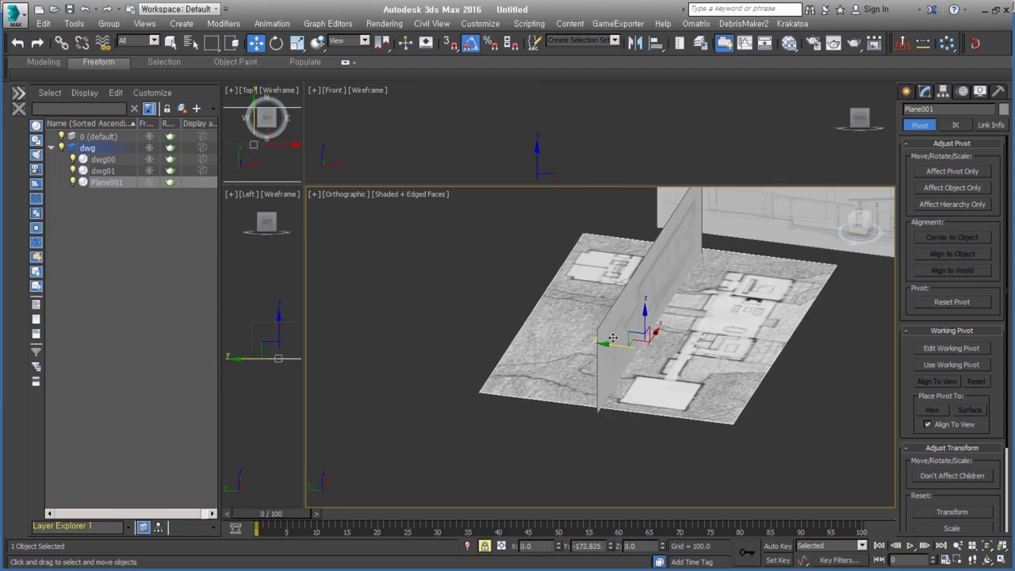
pyautogui.moveTo(753, 377); pyautogui.dragTo(630, 416, button='middle')
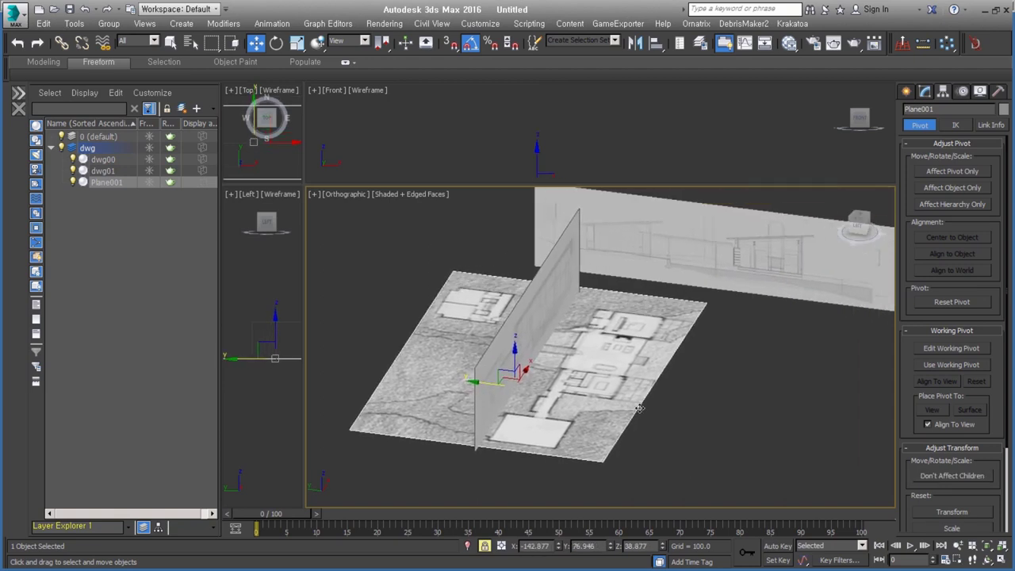
# Slide the dwg00 elevation plane left along X over the site plan.
pyautogui.click(763, 274)
pyautogui.moveTo(763, 274)
pyautogui.keyDown('alt'); pyautogui.mouseDown(button='middle')
pyautogui.moveTo(675, 305)
pyautogui.moveTo(561, 246)
pyautogui.mouseUp(button='middle'); pyautogui.keyUp('alt')
pyautogui.moveTo(561, 246); pyautogui.dragTo(566, 243)
pyautogui.moveTo(649, 365)
pyautogui.keyDown('alt'); pyautogui.mouseDown(button='middle')
pyautogui.moveTo(573, 362)
pyautogui.moveTo(687, 345)
pyautogui.mouseUp(button='middle'); pyautogui.keyUp('alt')
pyautogui.click(573, 363)
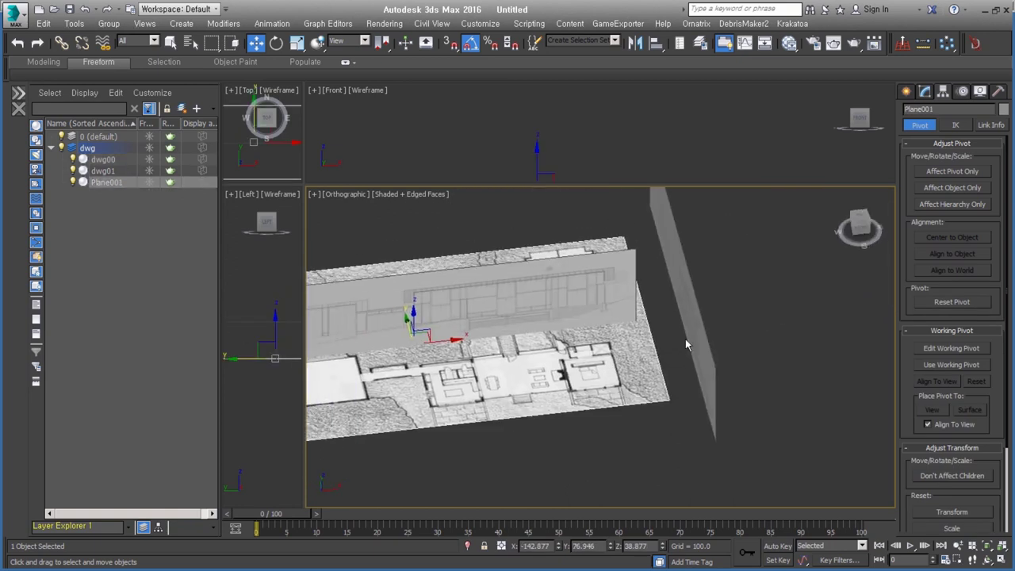
pyautogui.click(687, 345)
pyautogui.moveTo(726, 297); pyautogui.dragTo(637, 293)
pyautogui.keyDown('alt'); pyautogui.moveTo(637, 294); pyautogui.dragTo(664, 324, button='middle'); pyautogui.keyUp('alt')
# Raise Plane001 along Z toward the elevations' base.
pyautogui.click(641, 350)
pyautogui.moveTo(563, 333); pyautogui.dragTo(562, 296)
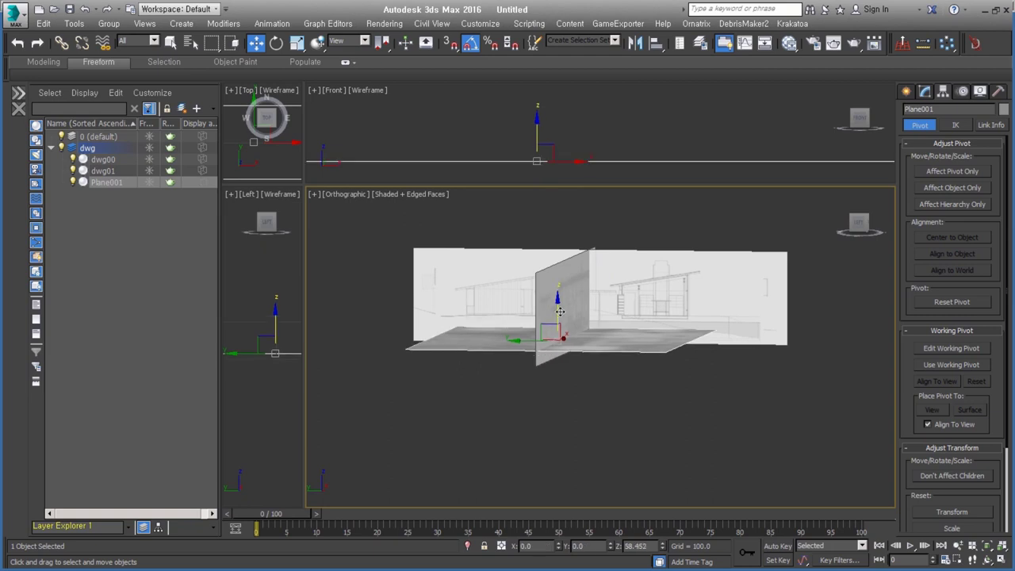
pyautogui.moveTo(563, 295)
pyautogui.keyDown('alt'); pyautogui.mouseDown(button='middle')
pyautogui.moveTo(659, 282)
pyautogui.moveTo(630, 254)
pyautogui.moveTo(632, 356)
pyautogui.mouseUp(button='middle'); pyautogui.keyUp('alt')
pyautogui.scroll(3, 660, 282)
# In the Left view, nudge dwg00 left along X to X 826.027 to match the plan.
pyautogui.click(654, 304)
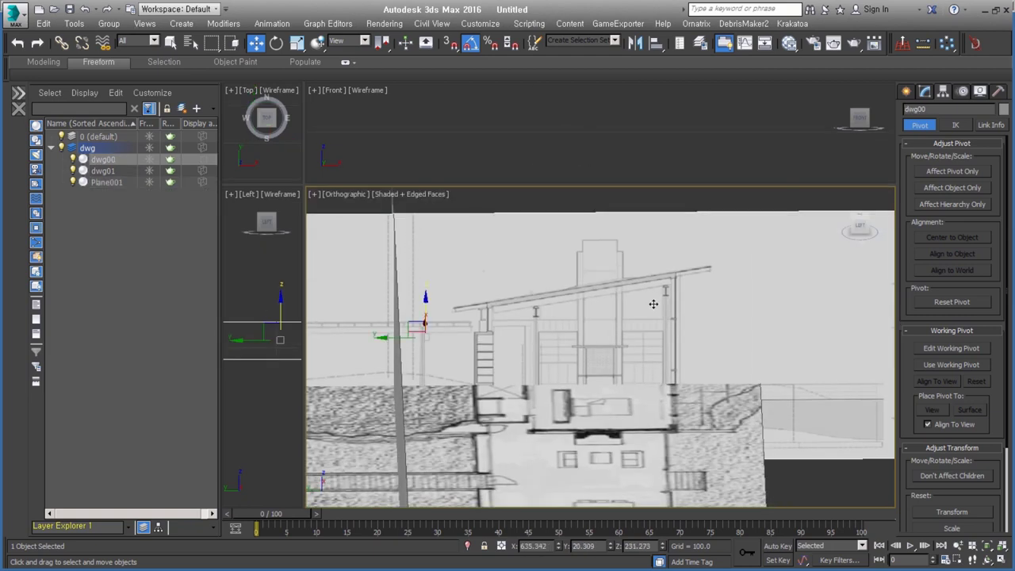
pyautogui.moveTo(394, 338); pyautogui.dragTo(393, 337)
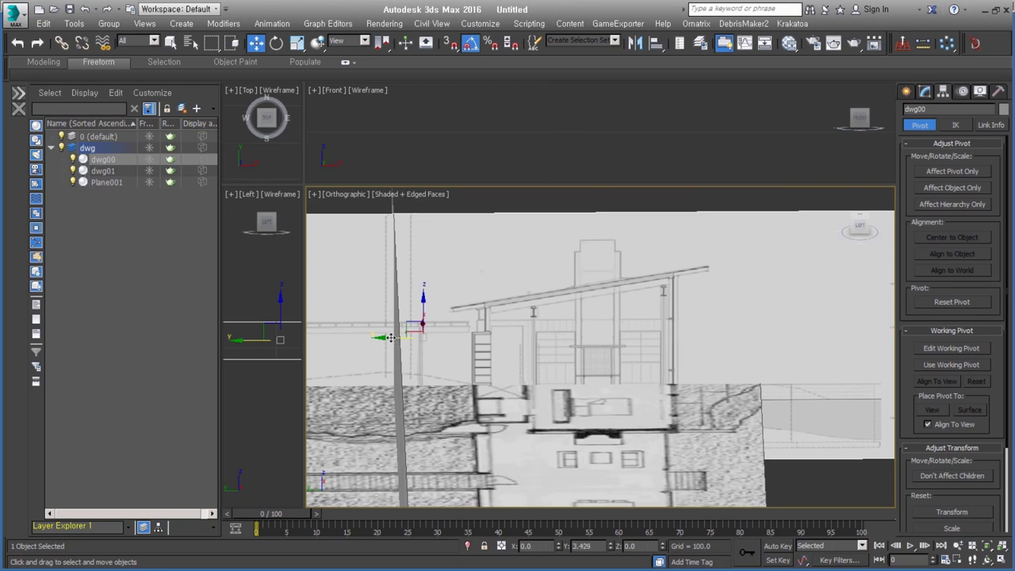
pyautogui.scroll(-3, 618, 330)
pyautogui.moveTo(618, 354)
pyautogui.mouseDown(button='middle')
pyautogui.moveTo(617, 330)
pyautogui.moveTo(681, 397)
pyautogui.mouseUp(button='middle')
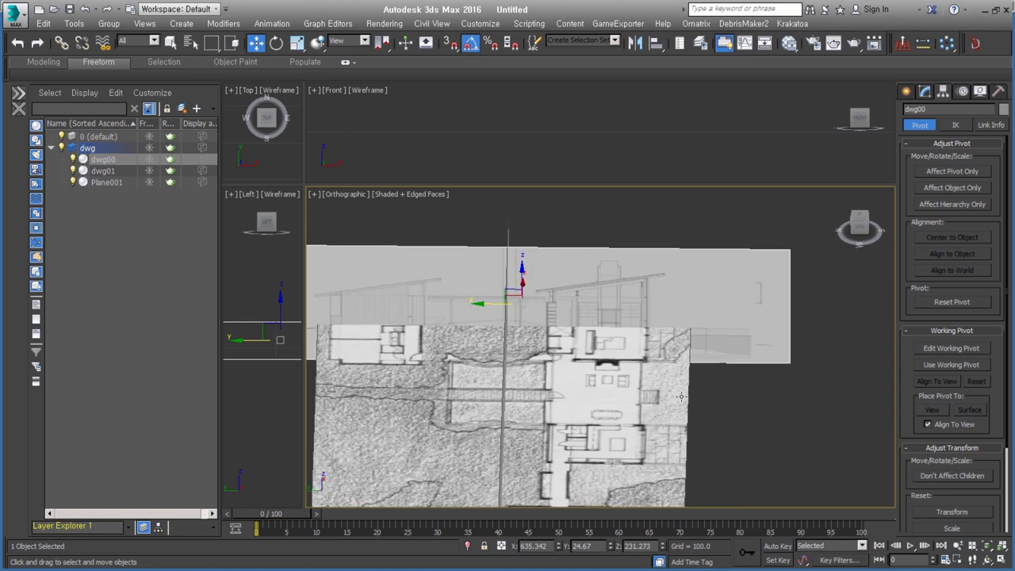
pyautogui.scroll(3, 554, 415)
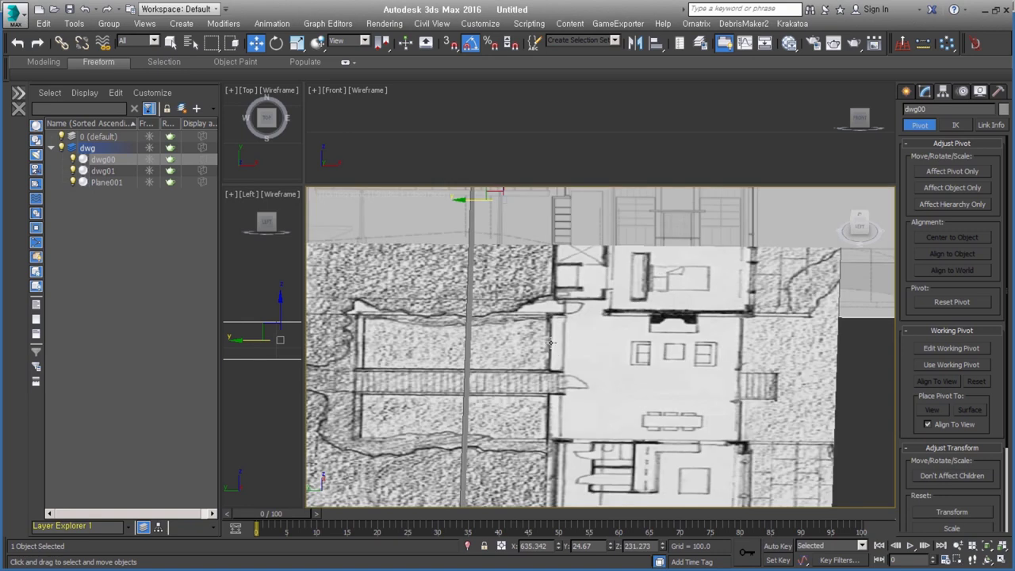
pyautogui.keyDown('alt'); pyautogui.moveTo(550, 342); pyautogui.dragTo(545, 281, button='middle'); pyautogui.keyUp('alt')
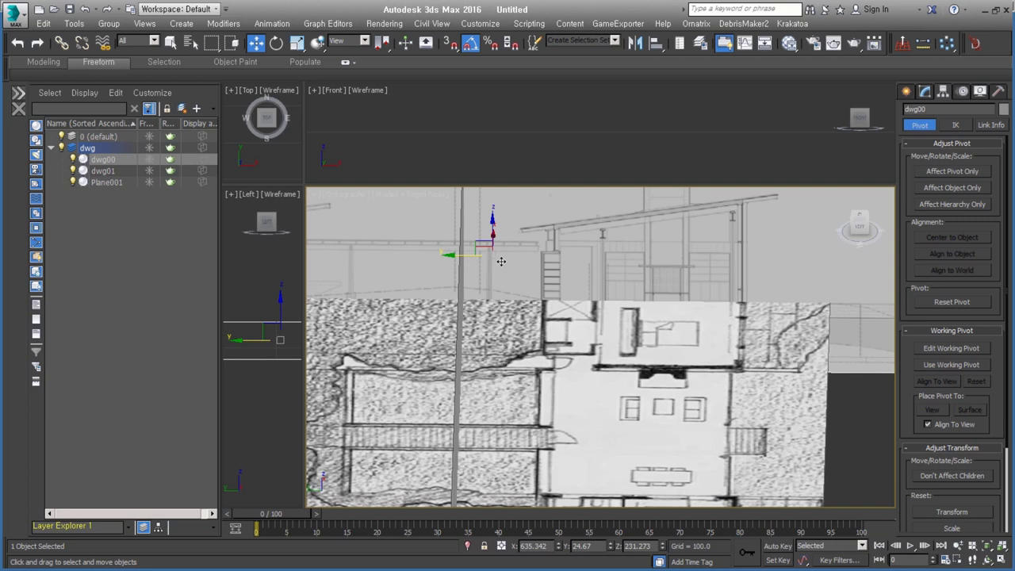
pyautogui.moveTo(511, 242)
pyautogui.keyDown('alt'); pyautogui.mouseDown(button='middle')
pyautogui.moveTo(492, 238)
pyautogui.moveTo(454, 341)
pyautogui.moveTo(461, 382)
pyautogui.mouseUp(button='middle'); pyautogui.keyUp('alt')
pyautogui.press('l')
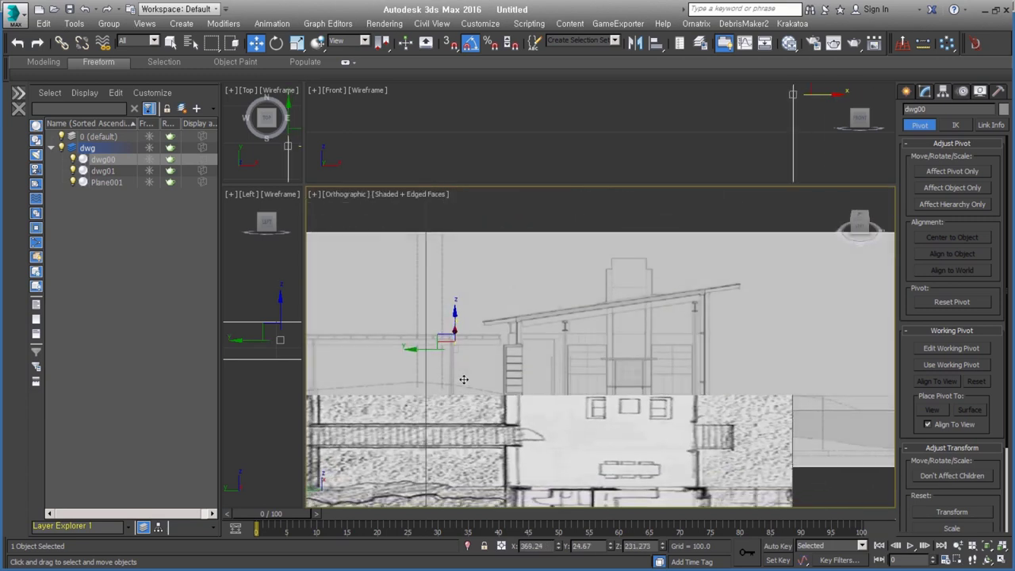
pyautogui.moveTo(411, 340); pyautogui.dragTo(402, 345)
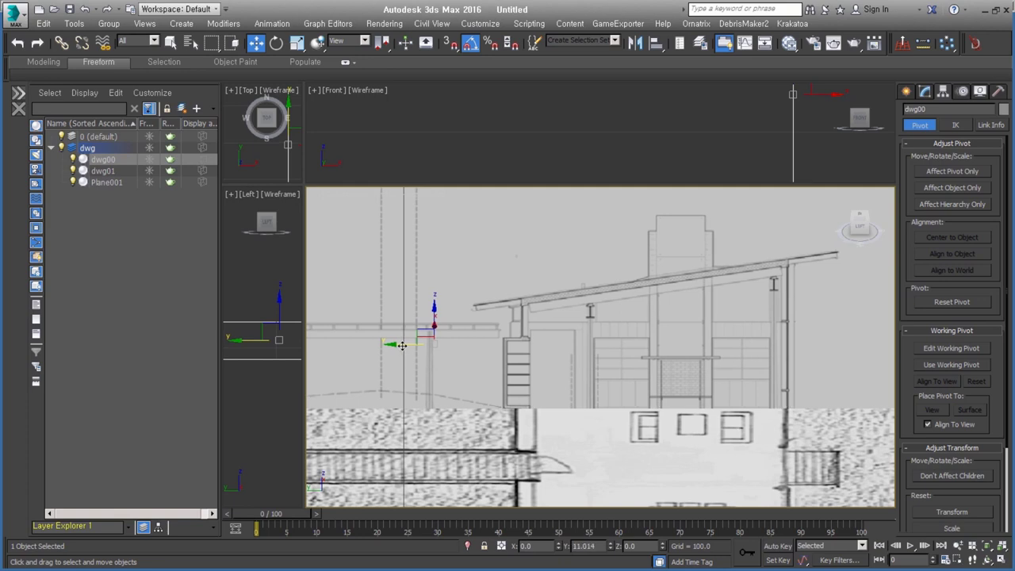
pyautogui.keyDown('alt'); pyautogui.moveTo(402, 346); pyautogui.dragTo(580, 332, button='middle'); pyautogui.keyUp('alt')
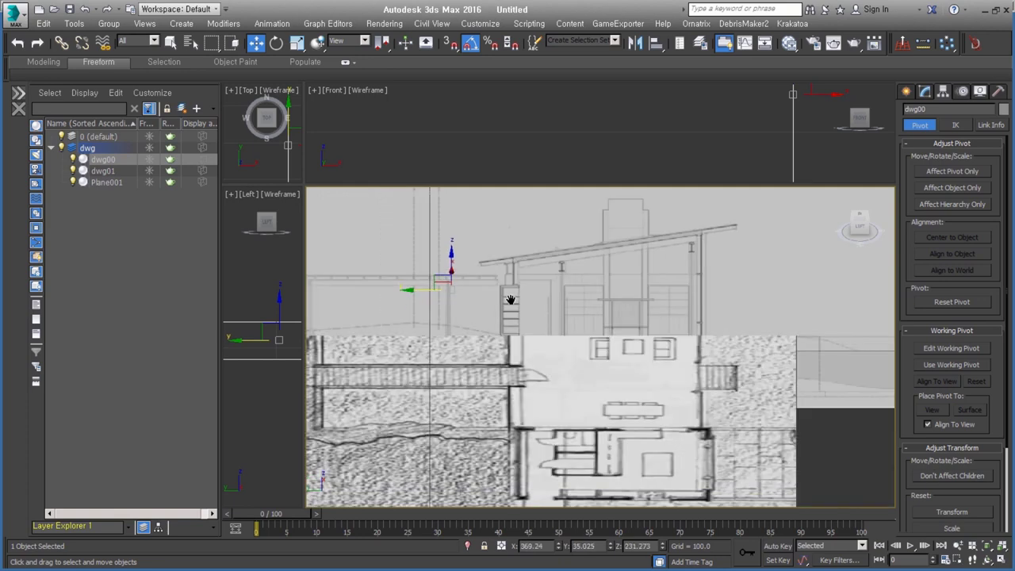
pyautogui.moveTo(628, 242)
pyautogui.keyDown('alt'); pyautogui.mouseDown(button='middle')
pyautogui.moveTo(670, 297)
pyautogui.moveTo(561, 382)
pyautogui.mouseUp(button='middle'); pyautogui.keyUp('alt')
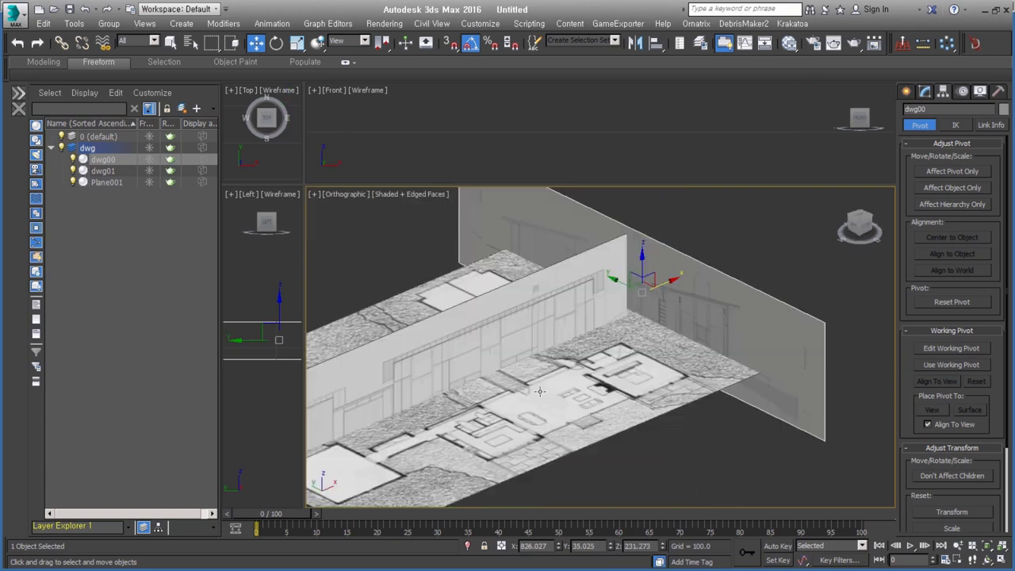
# Reselect Plane001 and lower it along Z to 76.91 beneath the elevation planes.
pyautogui.click(719, 430)
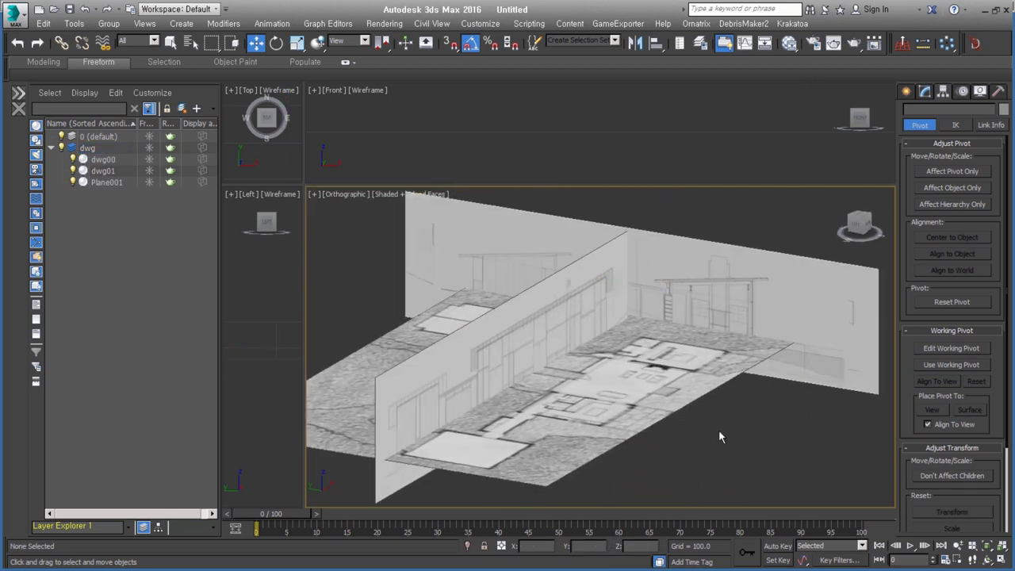
pyautogui.click(644, 407)
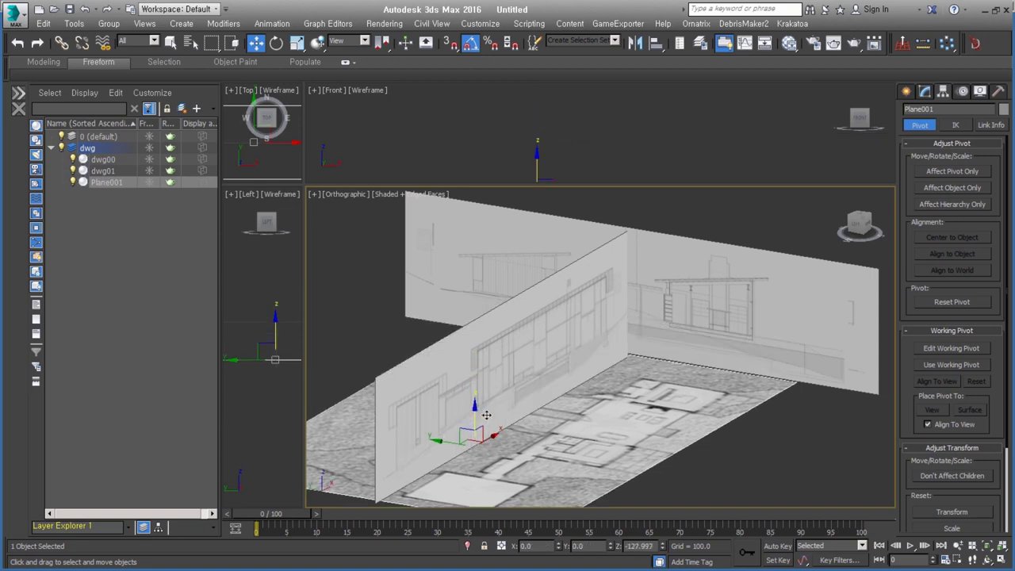
pyautogui.moveTo(475, 367); pyautogui.dragTo(485, 416)
pyautogui.moveTo(606, 385)
pyautogui.mouseDown(button='middle')
pyautogui.moveTo(648, 337)
pyautogui.moveTo(676, 346)
pyautogui.mouseUp(button='middle')
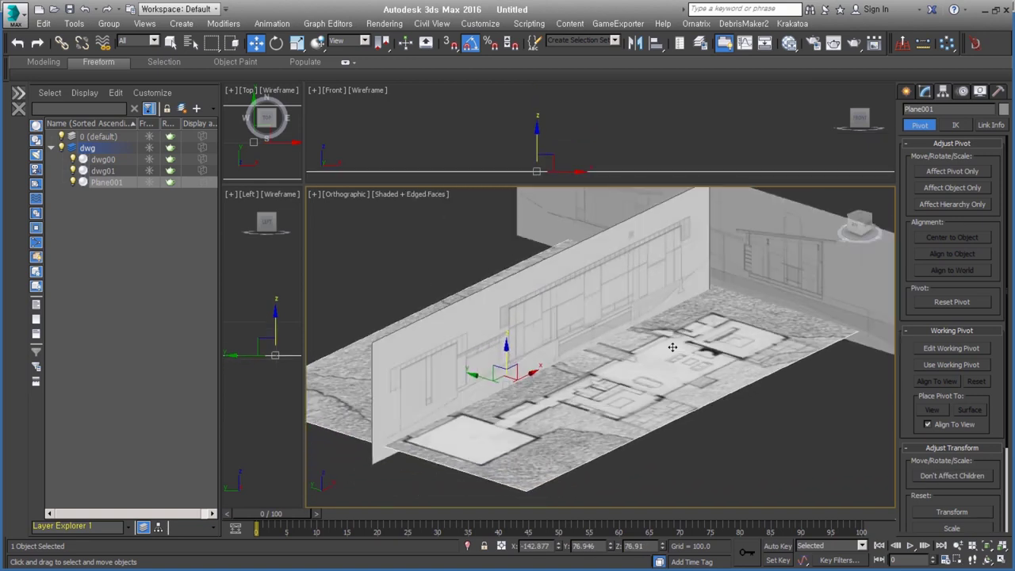
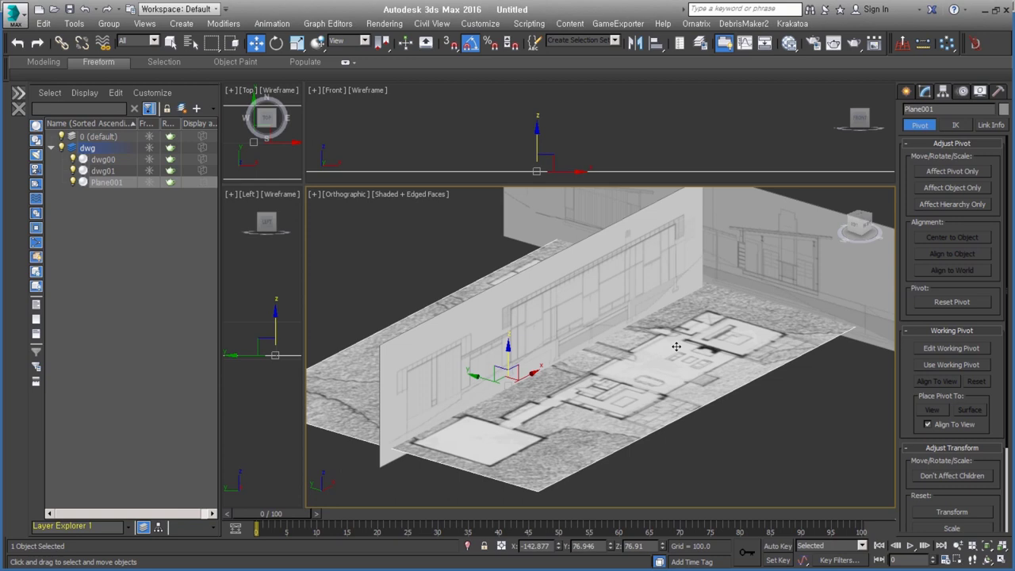
# Collapse the dwg layer, deselect Plane001, and center the site plan in the Top view.
pyautogui.keyDown('alt'); pyautogui.moveTo(633, 386); pyautogui.dragTo(590, 391, button='middle'); pyautogui.keyUp('alt')
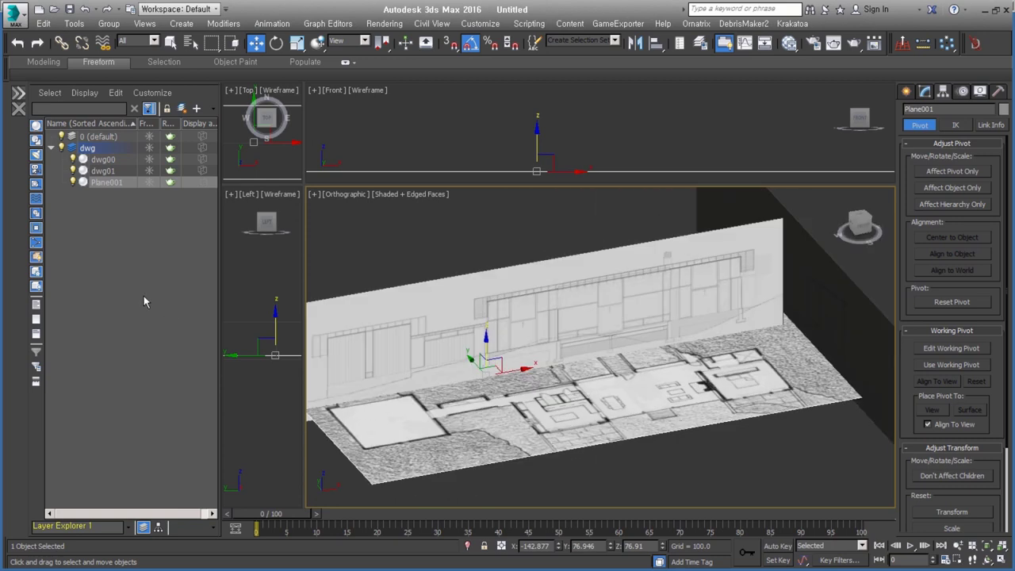
pyautogui.click(51, 147)
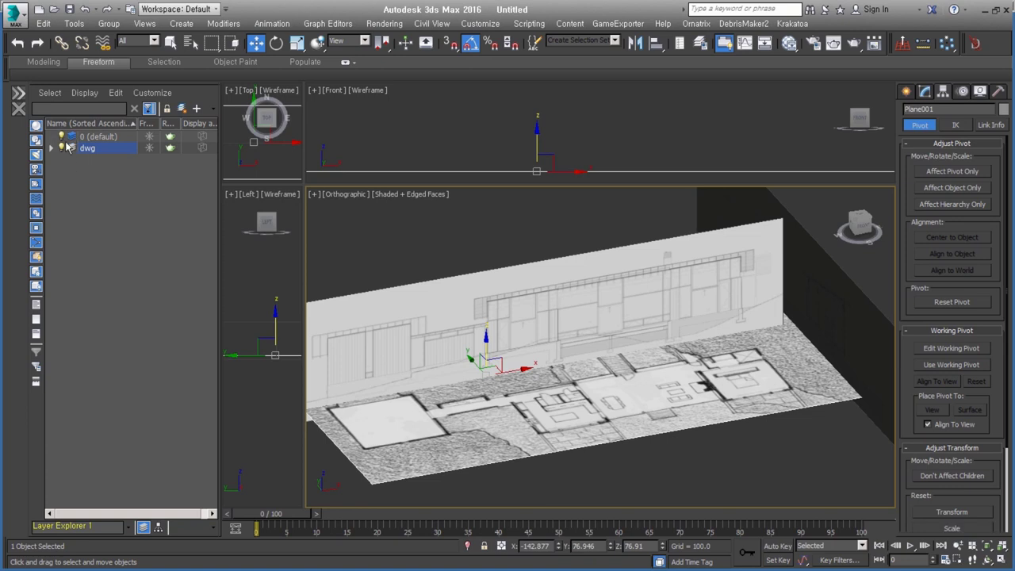
pyautogui.click(782, 470)
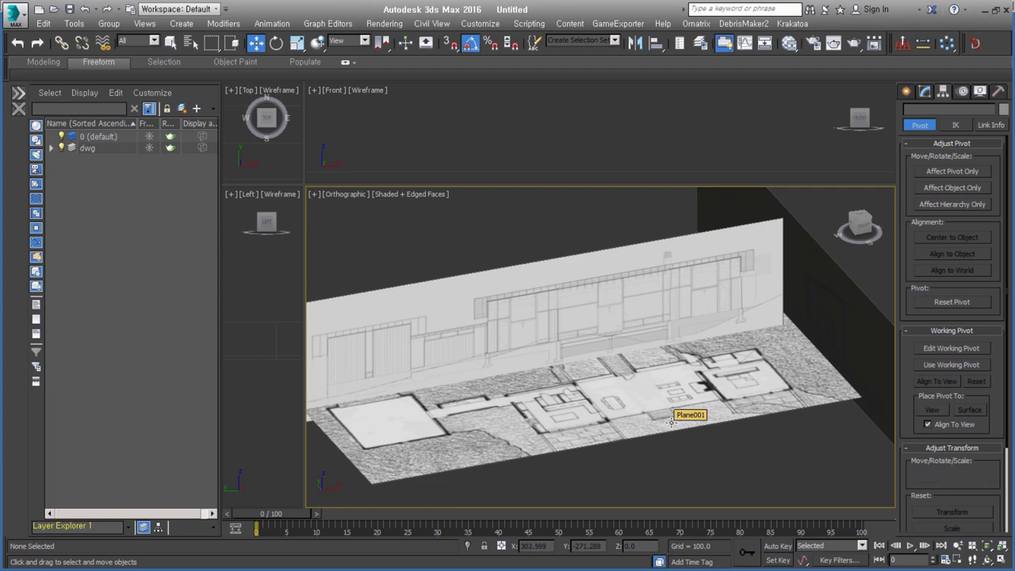
pyautogui.press('f')
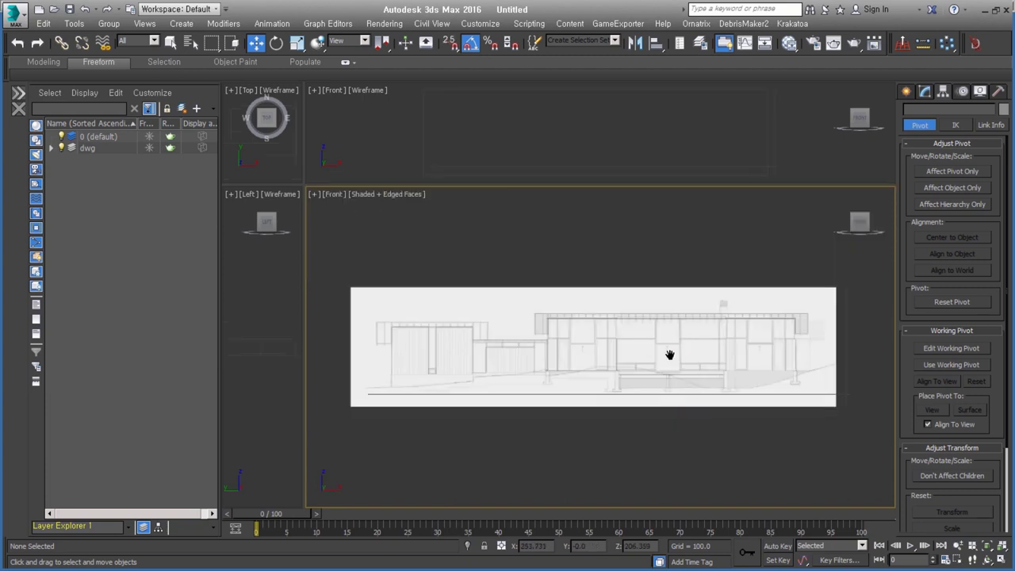
pyautogui.press('t')
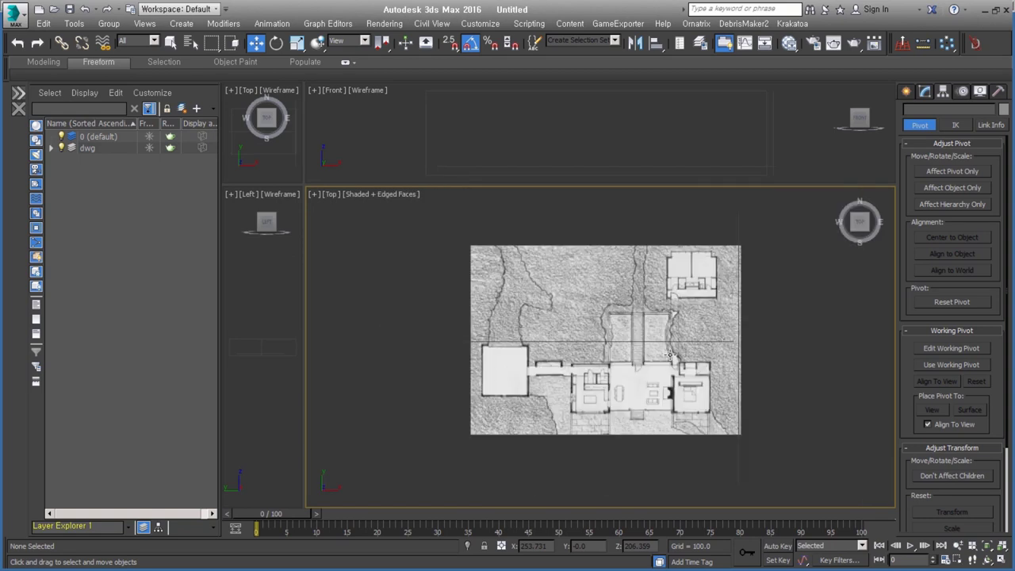
pyautogui.moveTo(670, 395); pyautogui.dragTo(621, 372, button='middle')
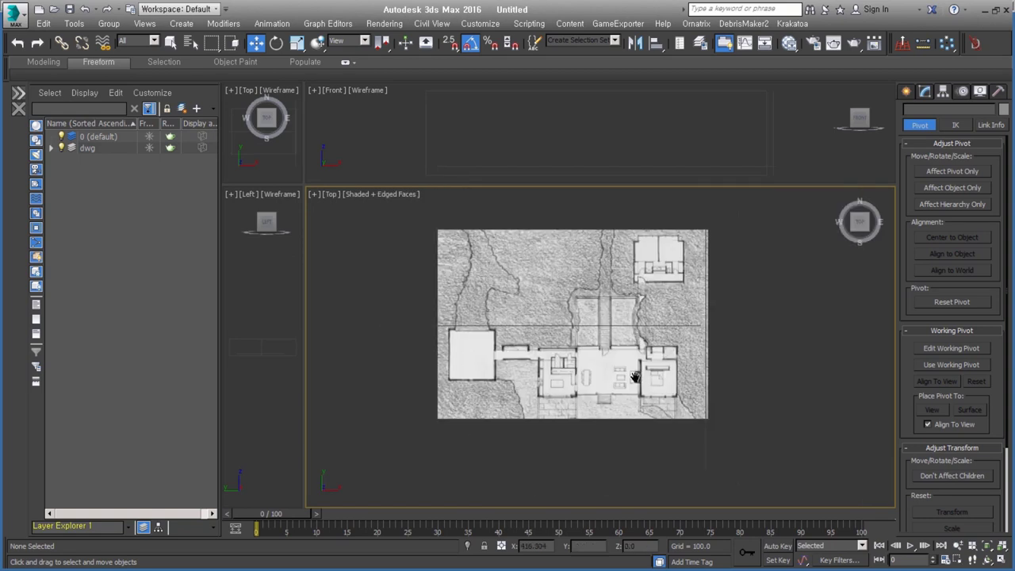
# Draw a new plane over the house footprint in the Top view.
pyautogui.click(907, 91)
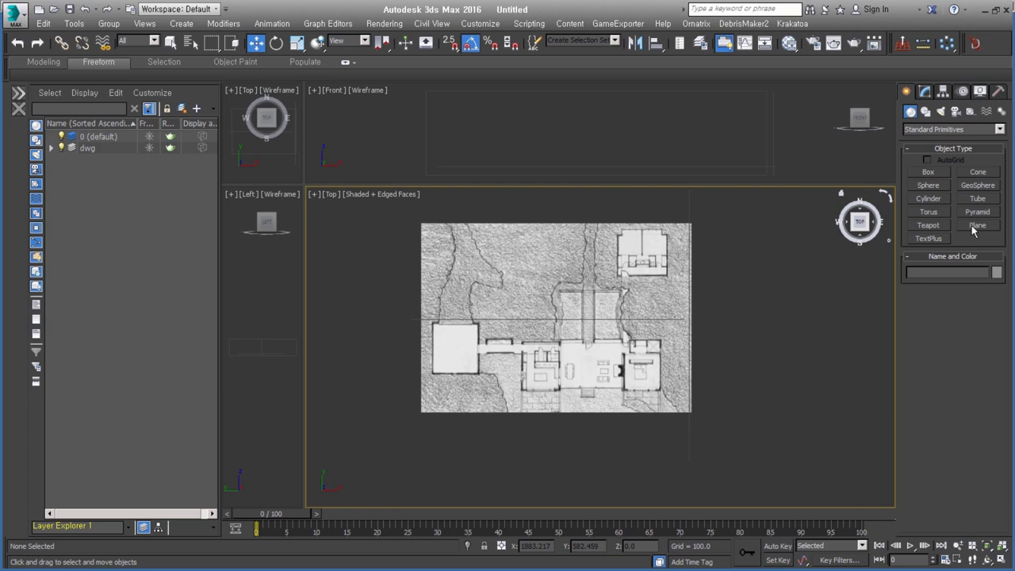
pyautogui.click(976, 225)
pyautogui.scroll(4, 549, 350)
pyautogui.moveTo(493, 314); pyautogui.dragTo(780, 435)
# Move Plane002 up to the front elevation's roof line at Z 273.243.
pyautogui.press('w')
pyautogui.keyDown('alt'); pyautogui.moveTo(714, 397); pyautogui.dragTo(622, 337, button='middle'); pyautogui.keyUp('alt')
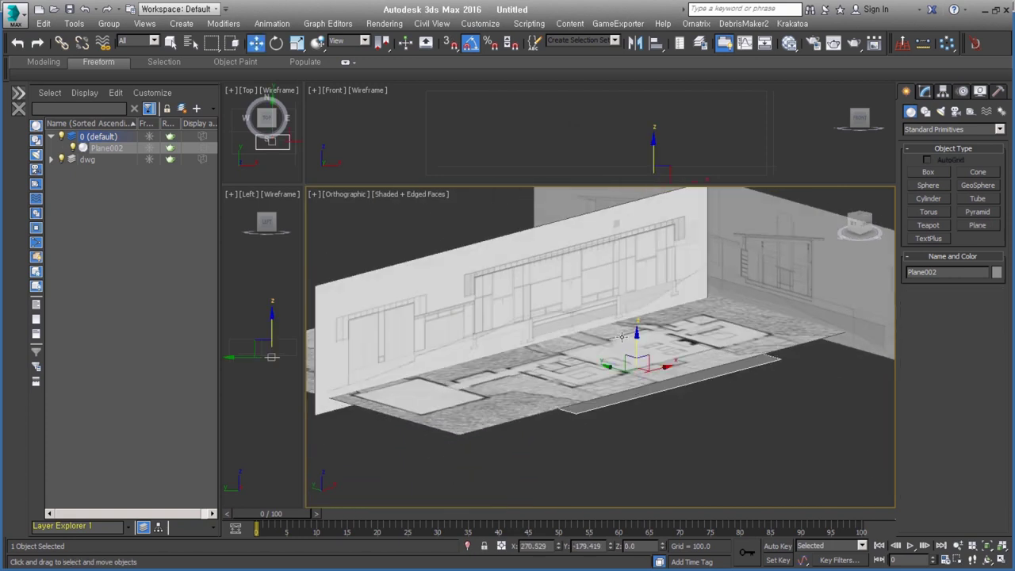
pyautogui.moveTo(635, 343); pyautogui.dragTo(636, 262)
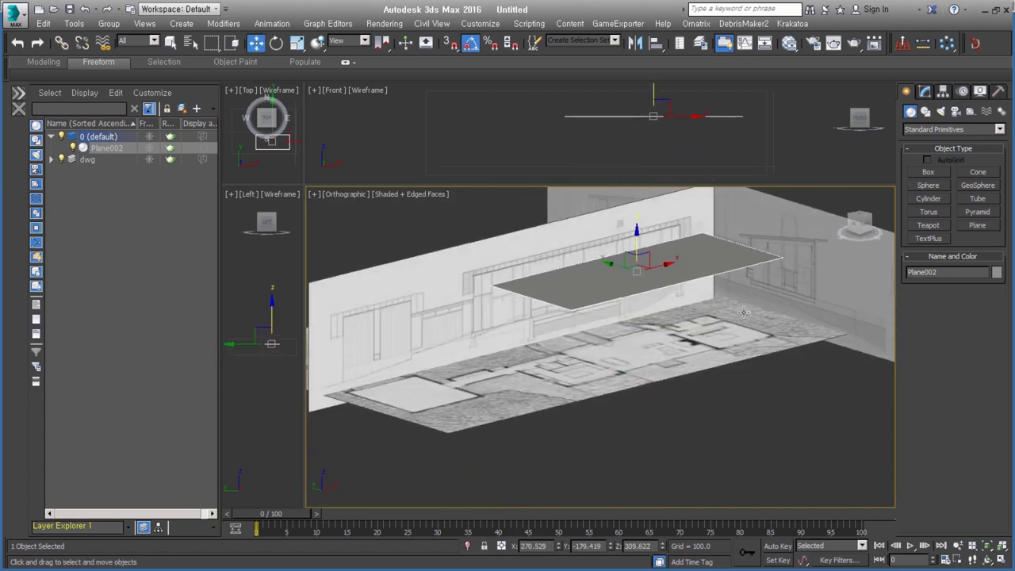
pyautogui.keyDown('alt'); pyautogui.moveTo(635, 262); pyautogui.dragTo(706, 312, button='middle'); pyautogui.keyUp('alt')
pyautogui.press('f')
pyautogui.scroll(3, 689, 318)
pyautogui.scroll(1, 634, 317)
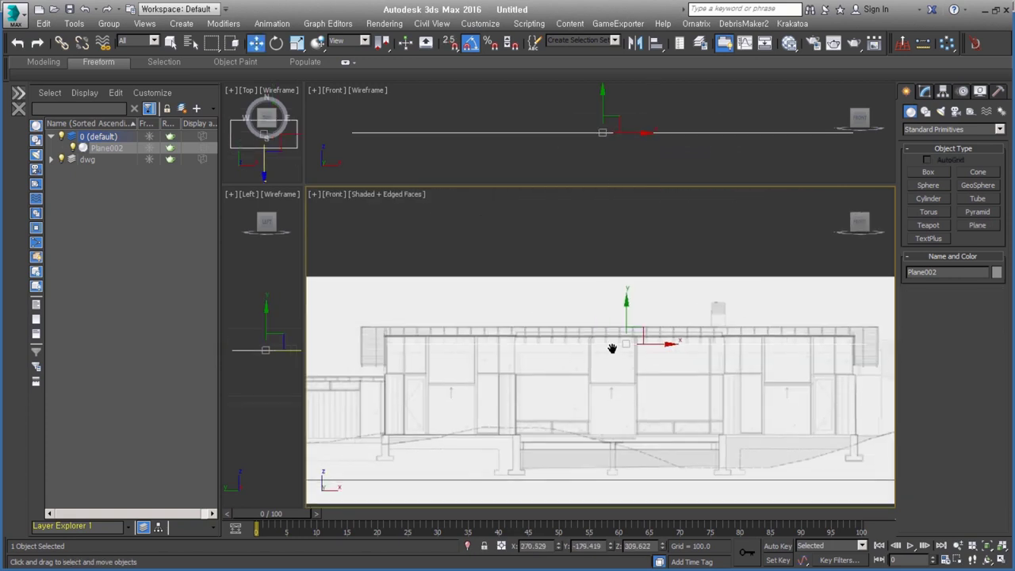
pyautogui.moveTo(635, 312); pyautogui.dragTo(628, 330)
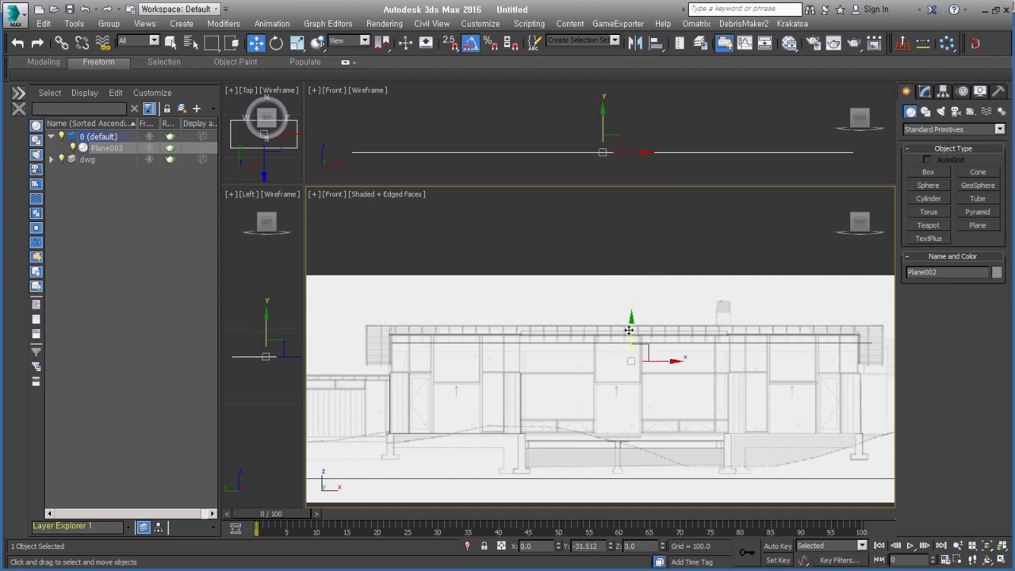
pyautogui.moveTo(628, 330)
pyautogui.mouseDown(button='middle')
pyautogui.moveTo(529, 379)
pyautogui.moveTo(620, 367)
pyautogui.mouseUp(button='middle')
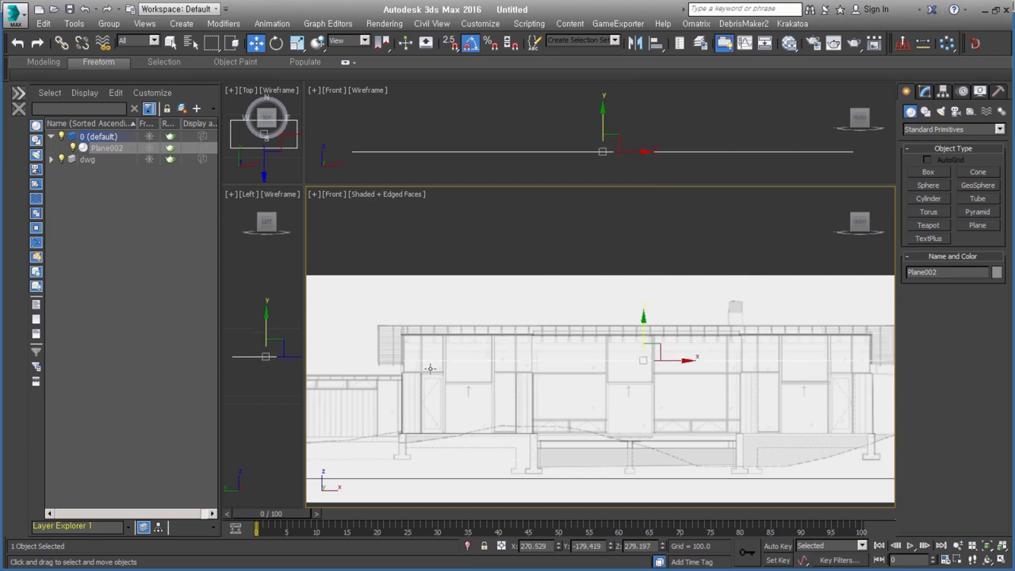
pyautogui.scroll(3, 406, 367)
pyautogui.moveTo(878, 325); pyautogui.dragTo(863, 335)
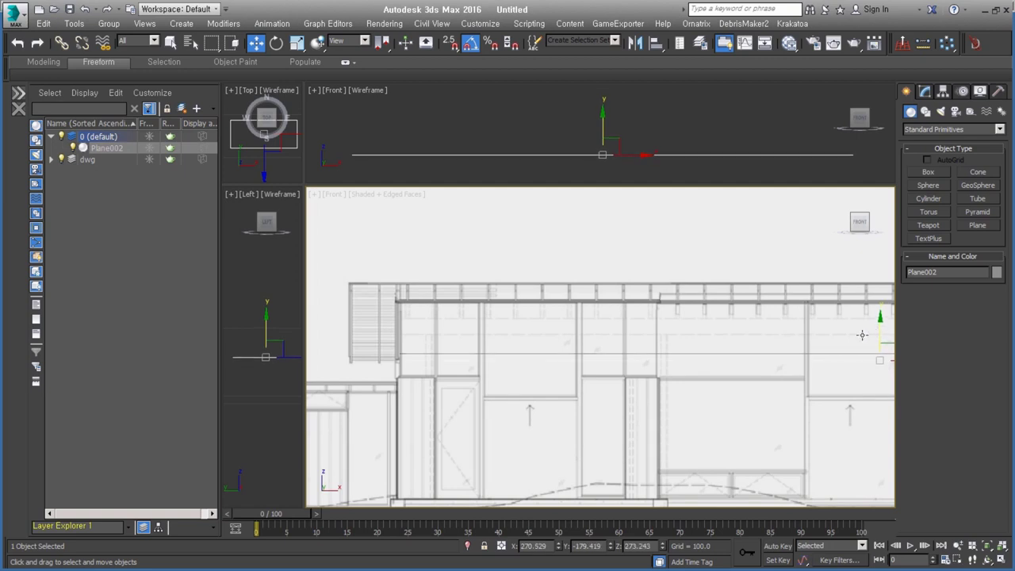
pyautogui.scroll(3, 585, 399)
pyautogui.scroll(2, 560, 380)
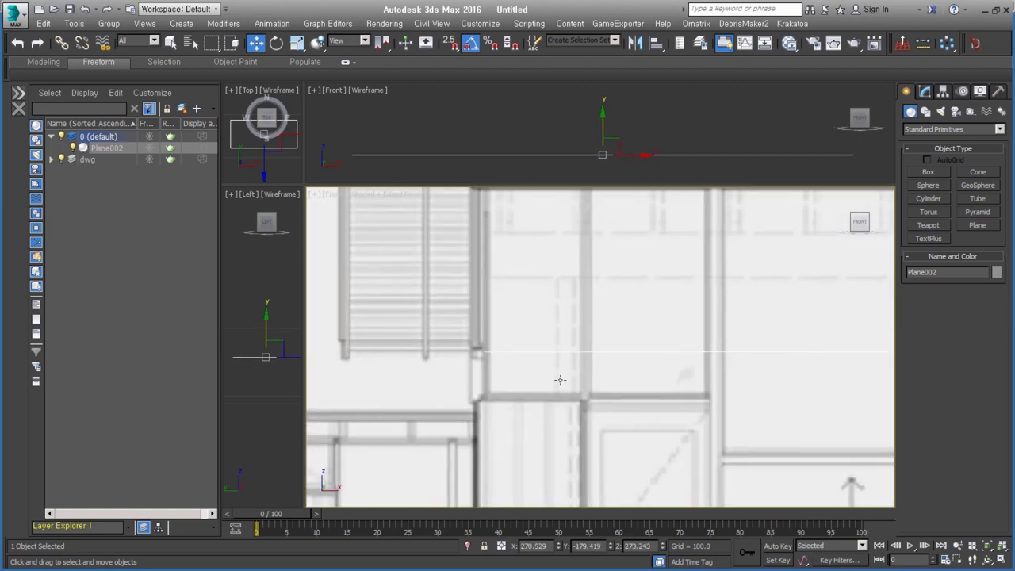
pyautogui.click(927, 93)
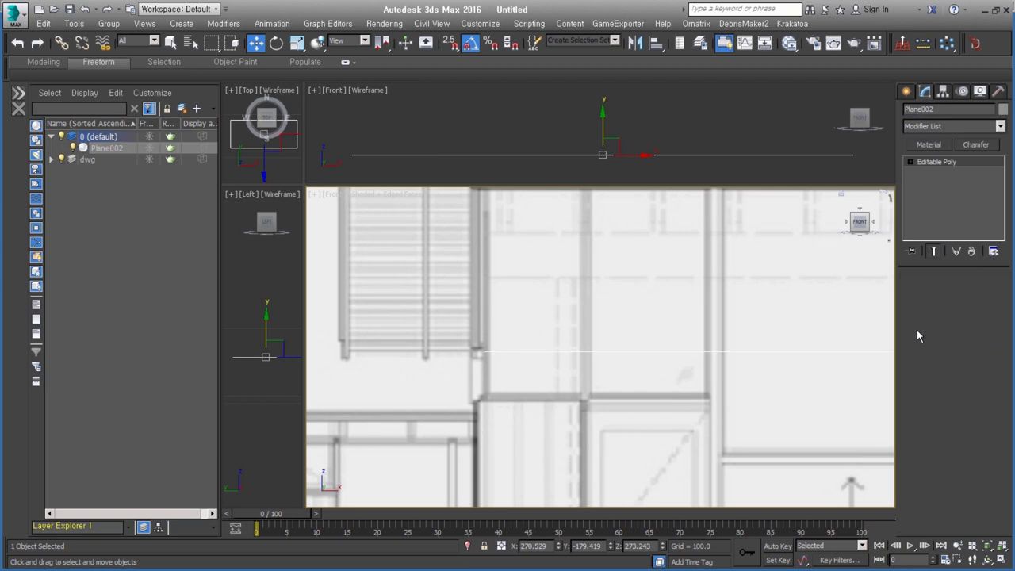
# Select Plane002's end vertices and move them to the roof edge.
pyautogui.click(937, 161)
pyautogui.click(919, 294)
pyautogui.moveTo(408, 318); pyautogui.dragTo(492, 377)
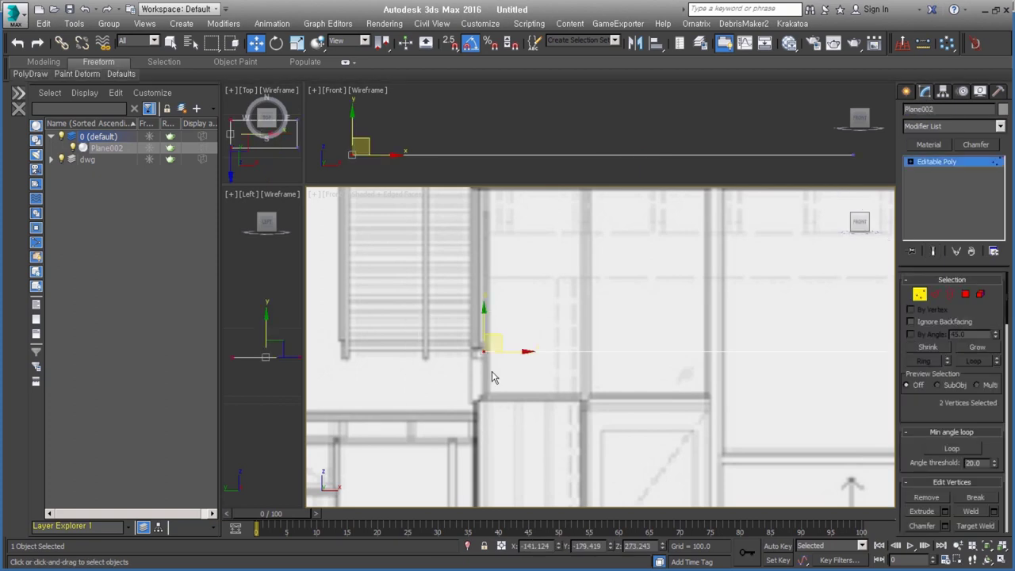
pyautogui.moveTo(492, 378); pyautogui.dragTo(572, 394, button='middle')
pyautogui.moveTo(591, 366); pyautogui.dragTo(445, 366)
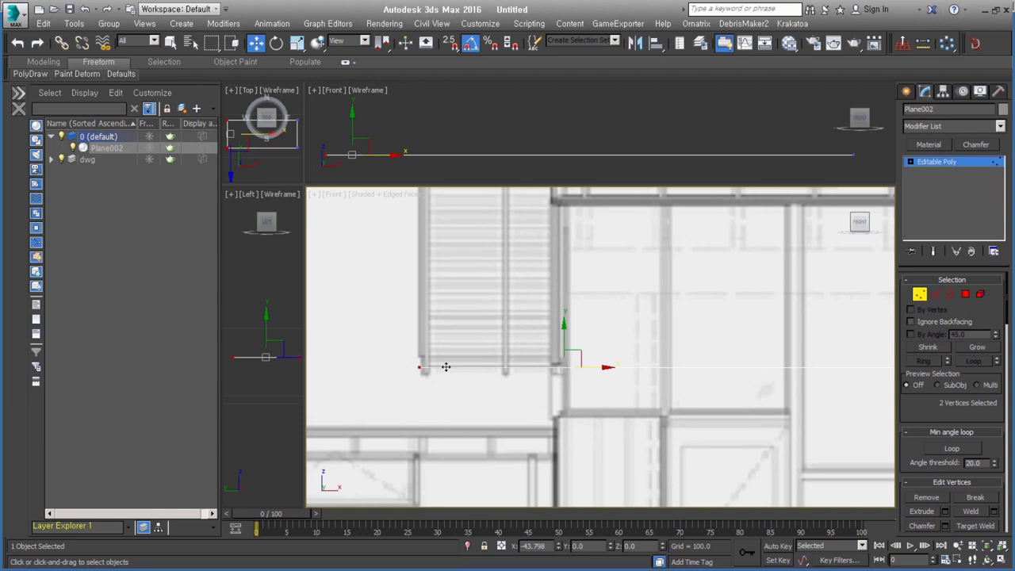
pyautogui.scroll(-3, 616, 386)
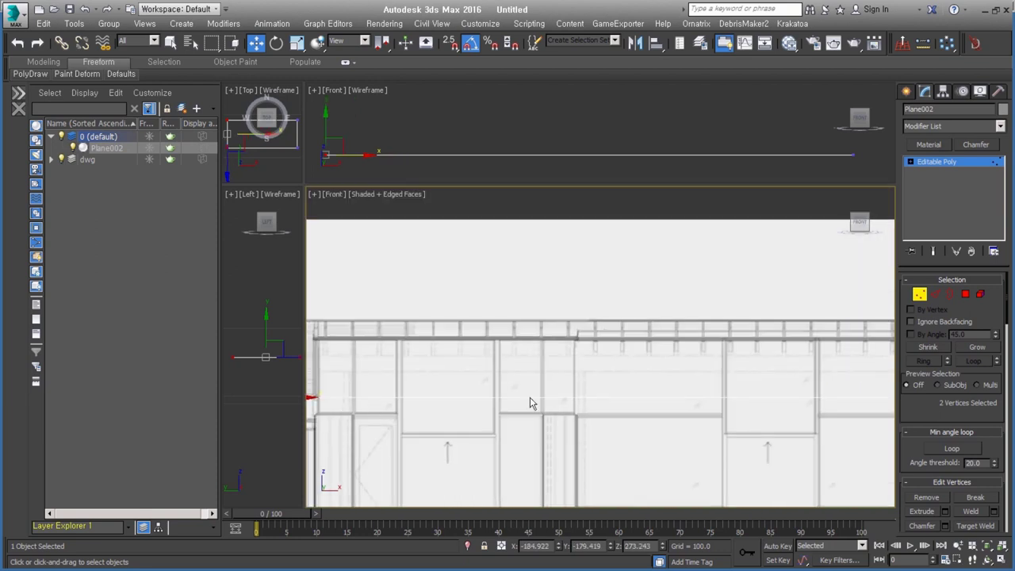
pyautogui.scroll(-3, 743, 396)
pyautogui.hotkey('ctrl', 'w')
pyautogui.moveTo(520, 327); pyautogui.dragTo(638, 422)
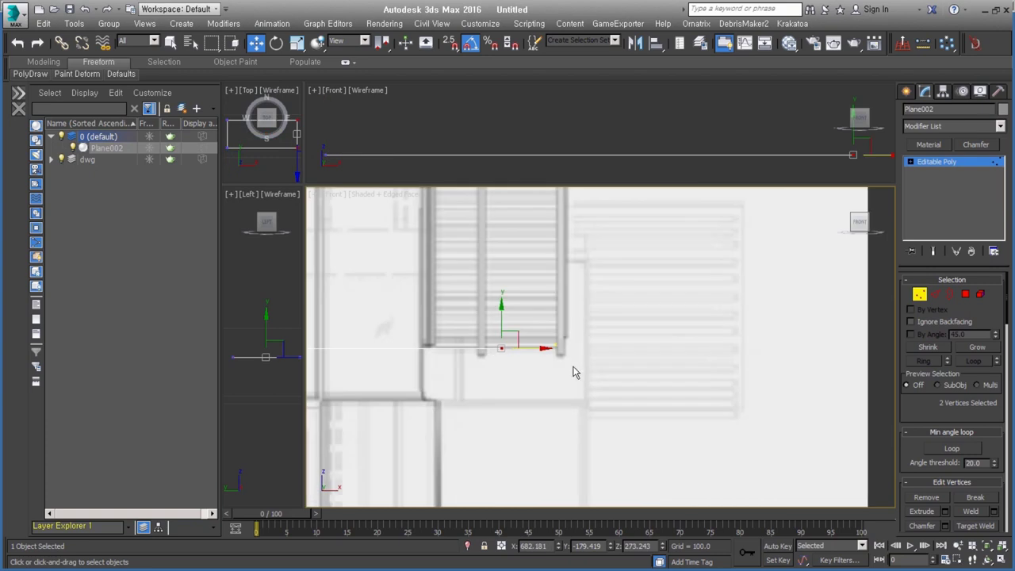
pyautogui.moveTo(545, 359); pyautogui.dragTo(605, 347)
pyautogui.scroll(-2, 615, 381)
pyautogui.moveTo(617, 388)
pyautogui.keyDown('alt'); pyautogui.mouseDown(button='middle')
pyautogui.moveTo(726, 412)
pyautogui.moveTo(778, 412)
pyautogui.mouseUp(button='middle'); pyautogui.keyUp('alt')
# In the Left view, raise the plane's end vertices onto the roof slope near Z 340.9.
pyautogui.press('l')
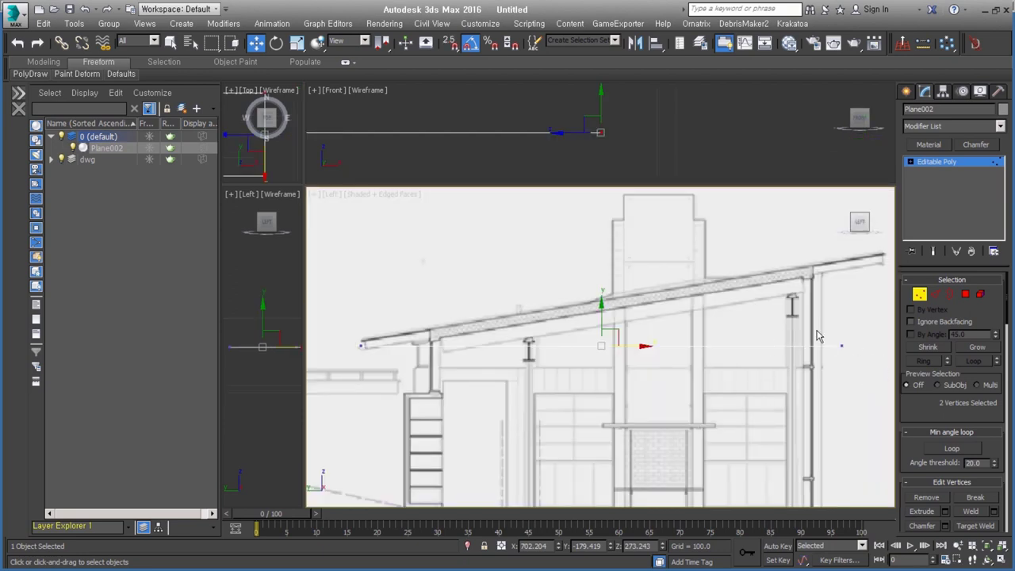
pyautogui.moveTo(702, 368); pyautogui.dragTo(639, 379, button='middle')
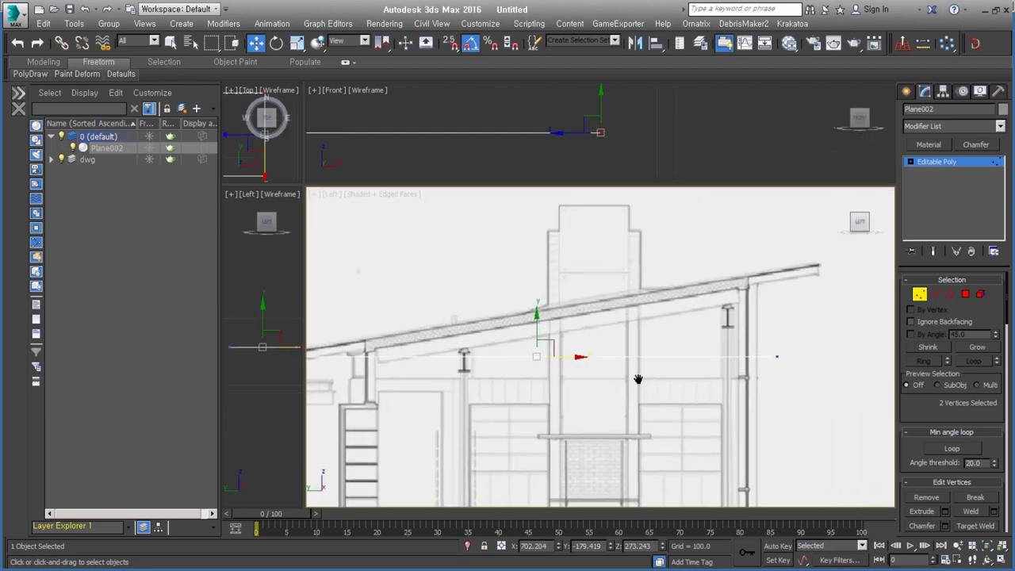
pyautogui.scroll(-2, 794, 351)
pyautogui.scroll(-2, 791, 354)
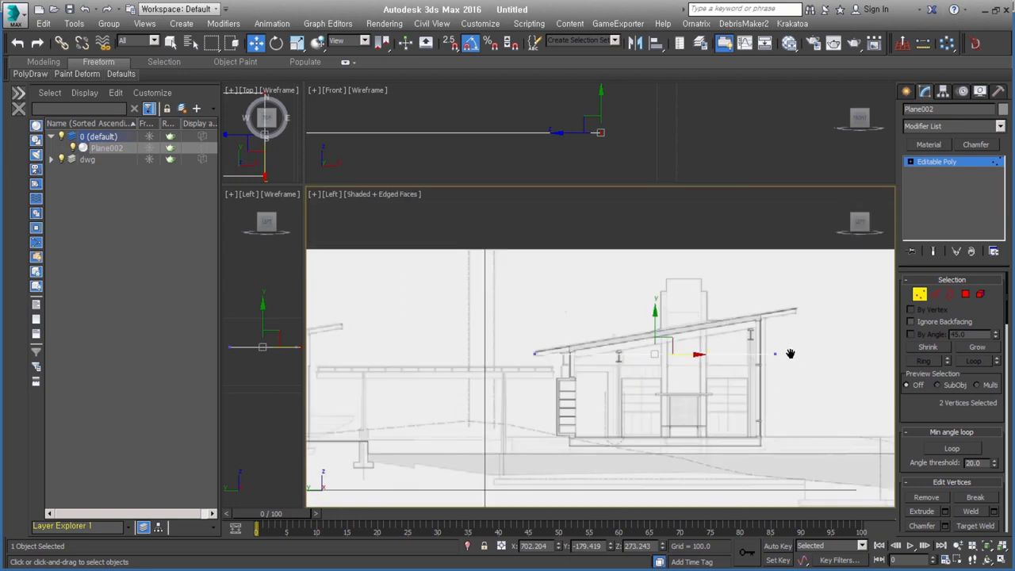
pyautogui.moveTo(522, 322); pyautogui.dragTo(565, 384)
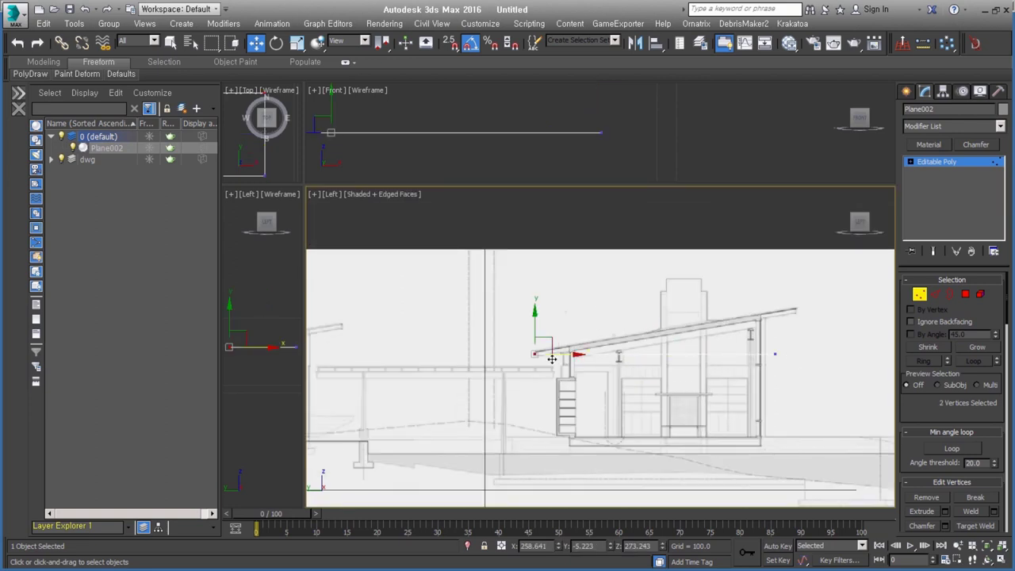
pyautogui.scroll(4, 552, 358)
pyautogui.moveTo(512, 326); pyautogui.dragTo(511, 321)
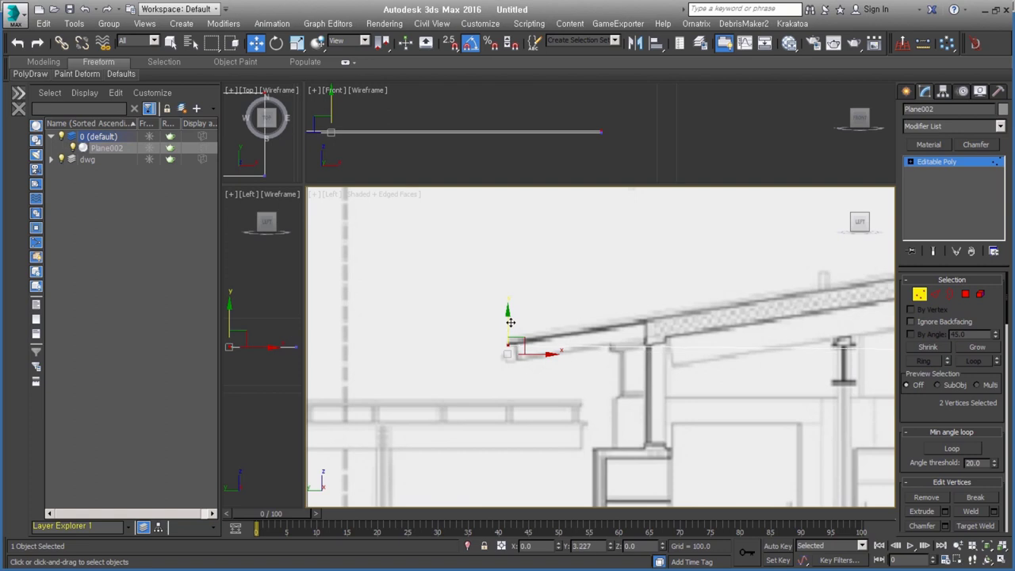
pyautogui.scroll(-2, 516, 325)
pyautogui.scroll(-2, 524, 329)
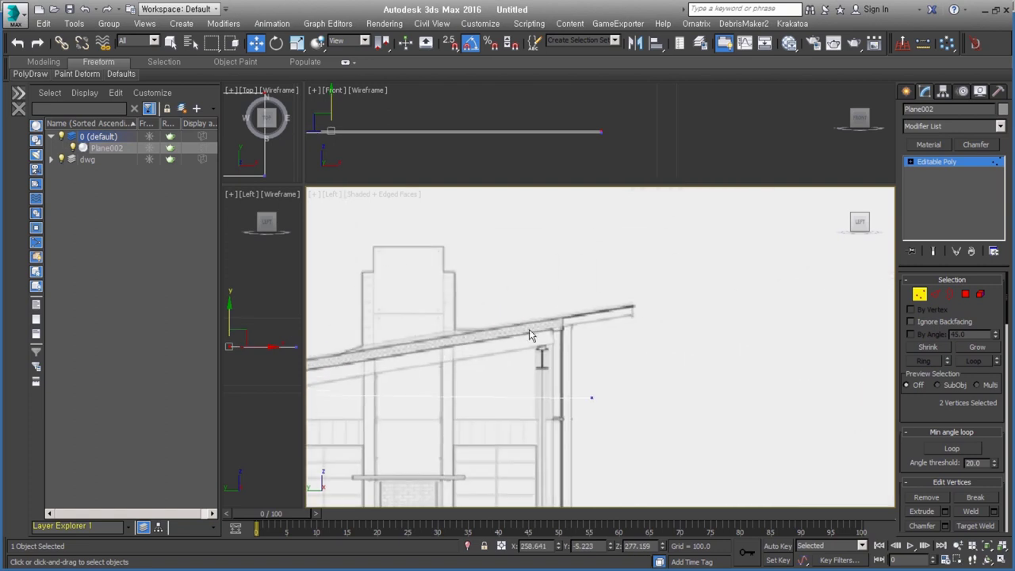
pyautogui.moveTo(591, 369); pyautogui.dragTo(598, 286)
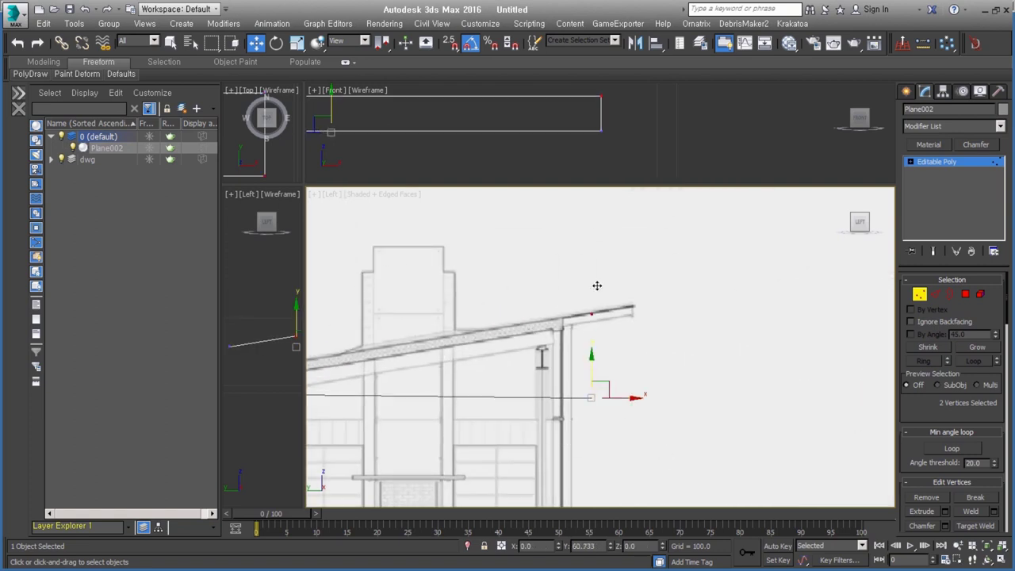
pyautogui.moveTo(591, 287); pyautogui.dragTo(592, 284)
pyautogui.scroll(-5, 720, 308)
pyautogui.moveTo(720, 309)
pyautogui.keyDown('alt'); pyautogui.mouseDown(button='middle')
pyautogui.moveTo(800, 351)
pyautogui.moveTo(760, 367)
pyautogui.moveTo(801, 354)
pyautogui.moveTo(731, 354)
pyautogui.moveTo(759, 363)
pyautogui.mouseUp(button='middle'); pyautogui.keyUp('alt')
# Select the vertices at the roof's left and right ends in the side elevation.
pyautogui.press('l')
pyautogui.scroll(3, 725, 298)
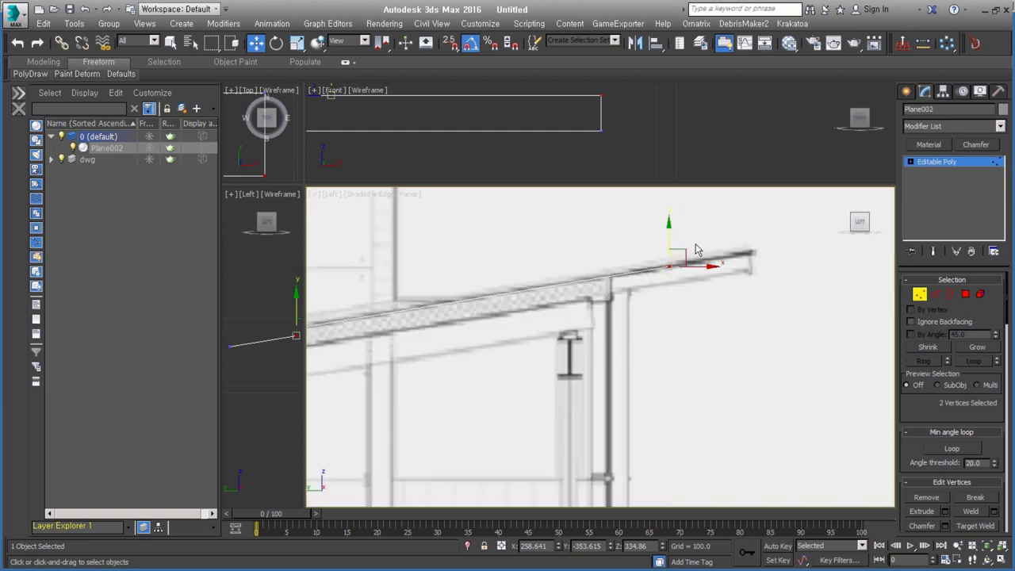
pyautogui.scroll(2, 696, 249)
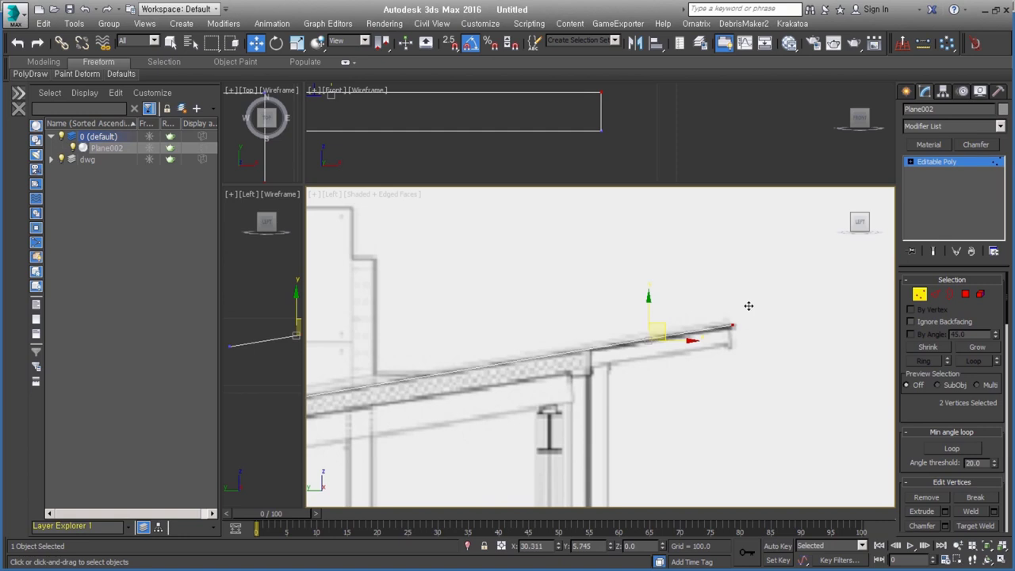
pyautogui.scroll(-4, 747, 305)
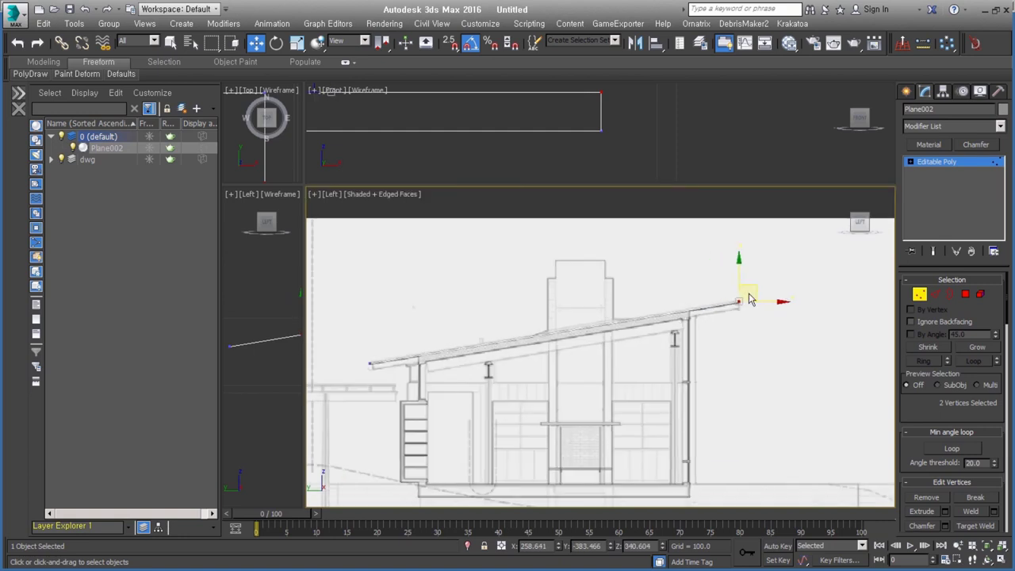
pyautogui.scroll(4, 362, 365)
pyautogui.moveTo(362, 363); pyautogui.dragTo(430, 409)
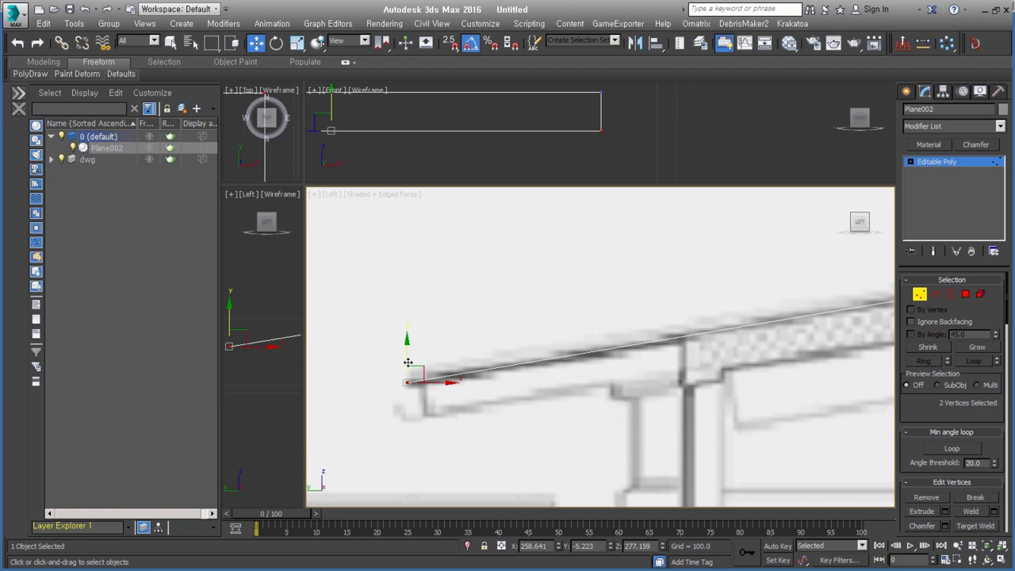
pyautogui.scroll(-4, 672, 369)
pyautogui.scroll(2, 774, 332)
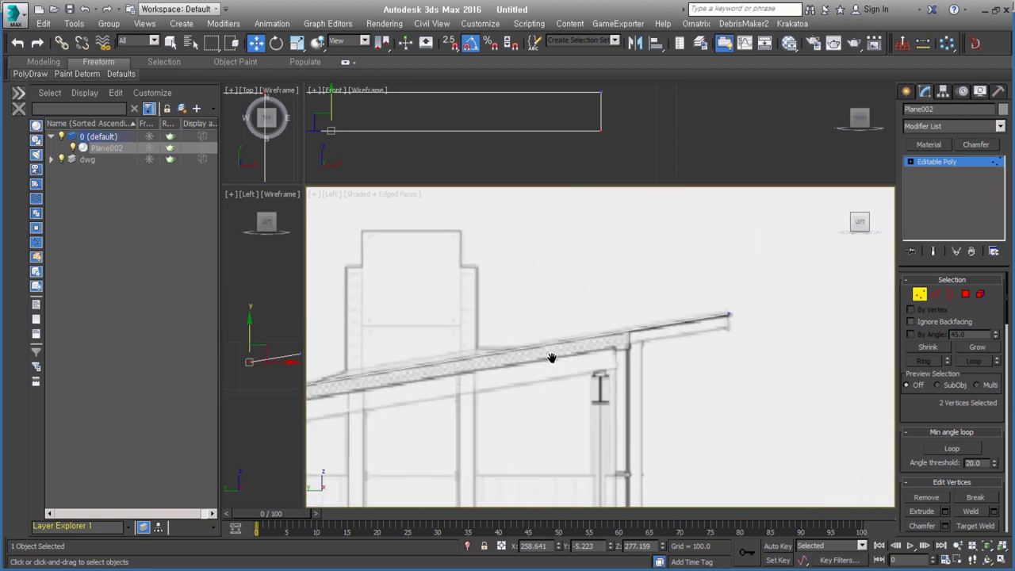
pyautogui.scroll(2, 702, 323)
pyautogui.moveTo(701, 323); pyautogui.dragTo(746, 297)
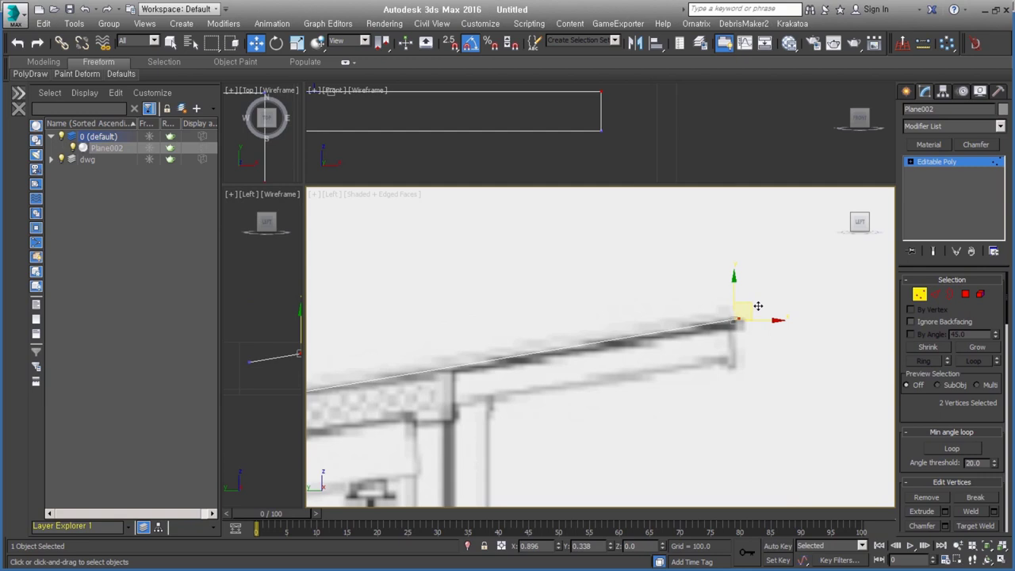
pyautogui.scroll(-3, 741, 352)
pyautogui.scroll(-1, 741, 352)
# Toggle Alt+X see-through and enable See-Through in Plane002's Object Properties.
pyautogui.press('f')
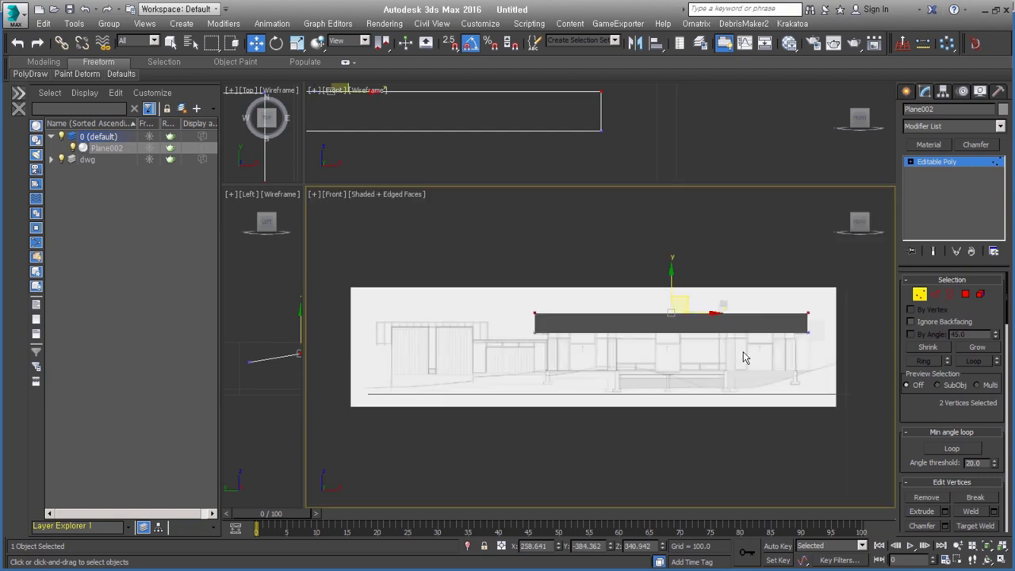
pyautogui.scroll(3, 587, 330)
pyautogui.moveTo(742, 361); pyautogui.dragTo(589, 374, button='middle')
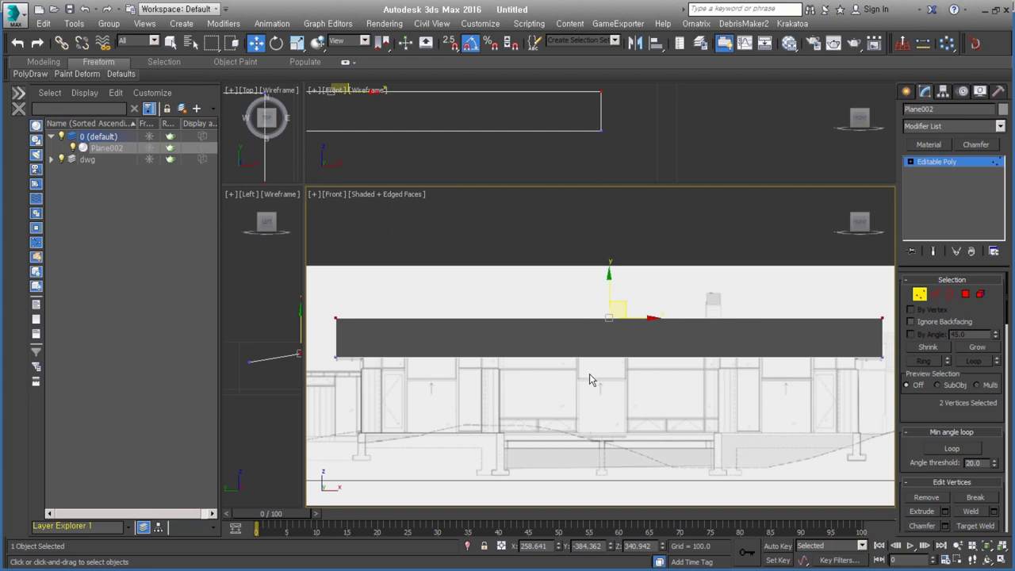
pyautogui.hotkey('alt', 'x')
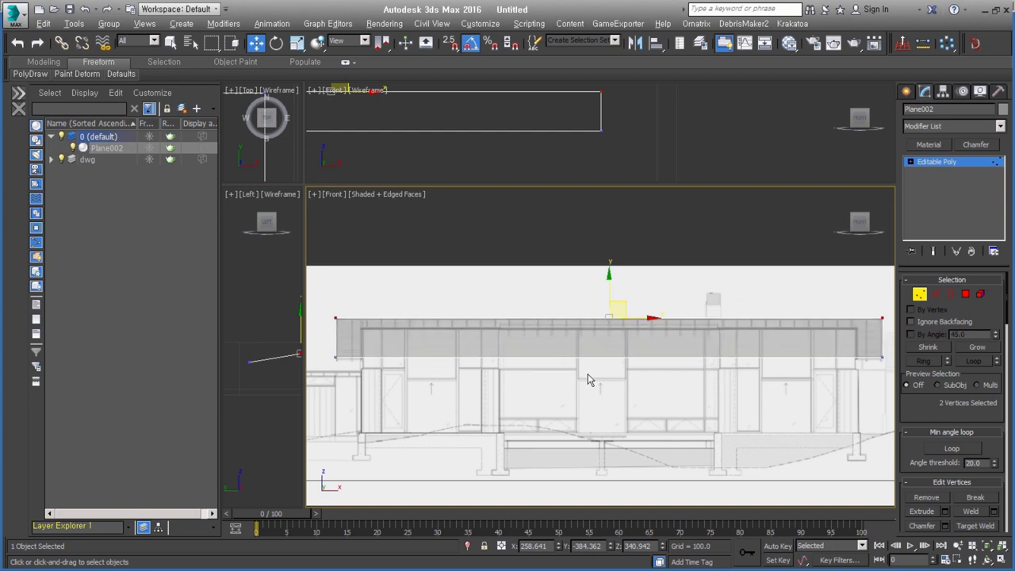
pyautogui.moveTo(884, 357); pyautogui.dragTo(827, 356, button='middle')
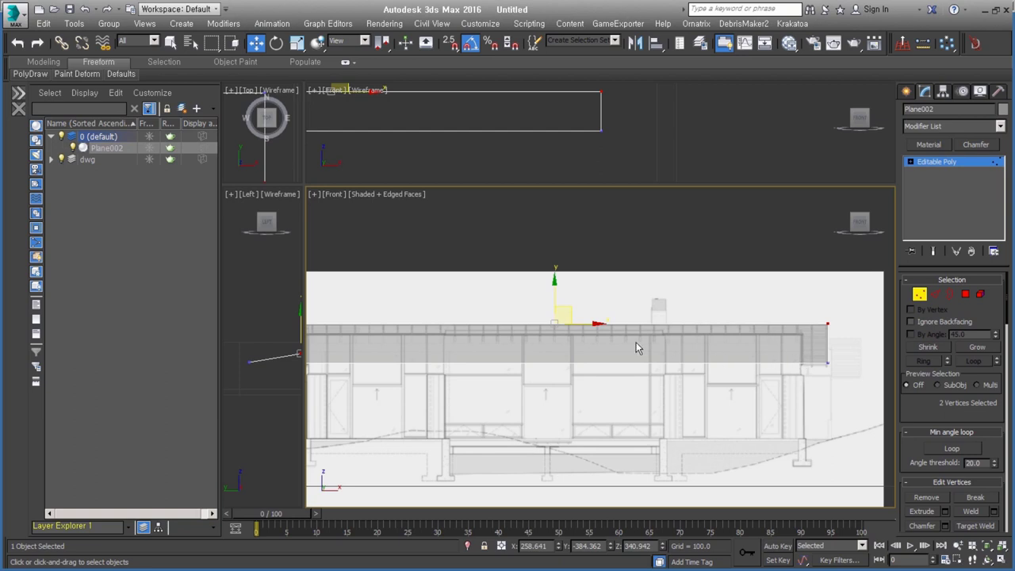
pyautogui.rightClick(588, 327)
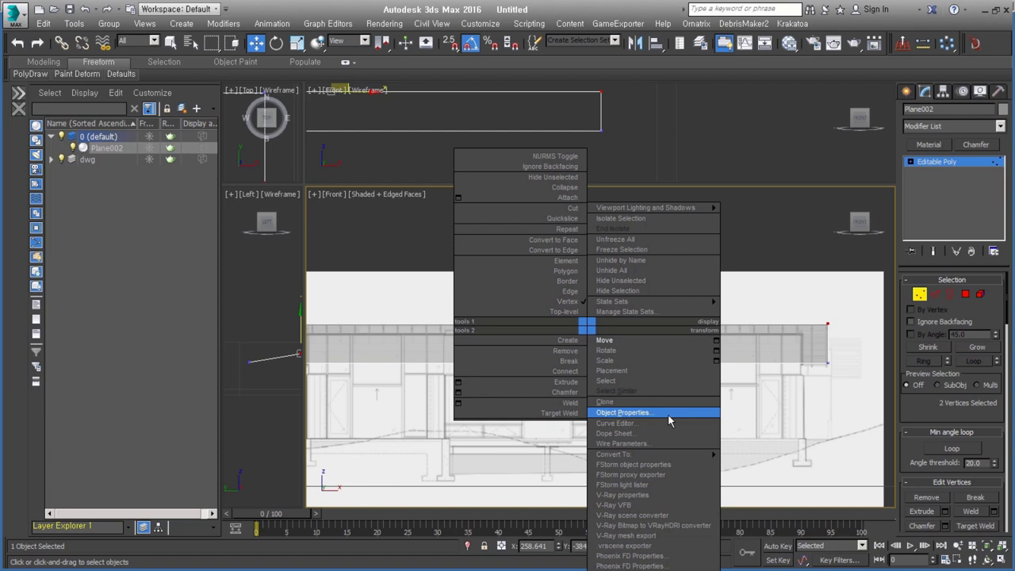
pyautogui.click(668, 418)
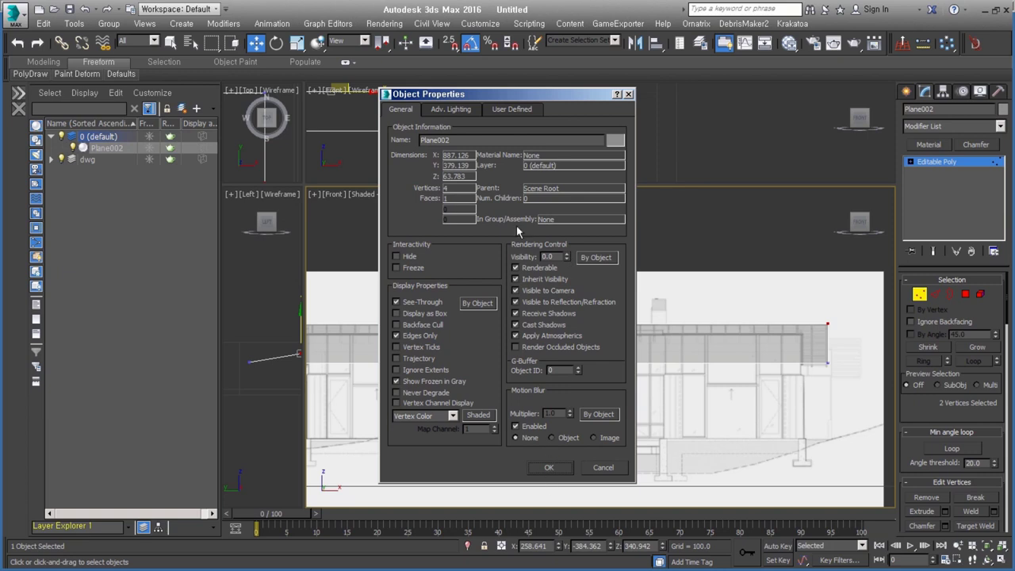
pyautogui.click(562, 467)
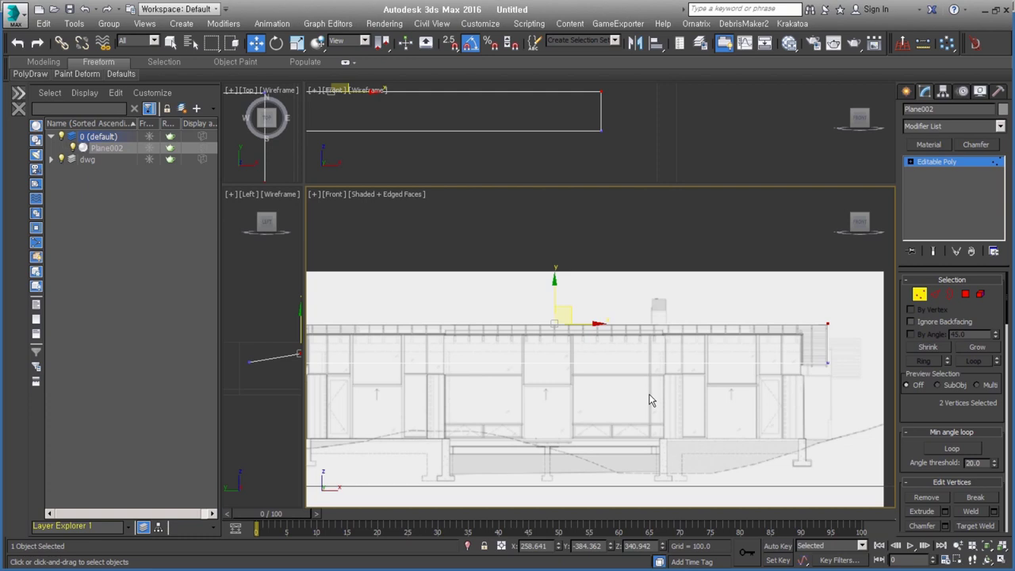
# Leave Vertex mode and rename Plane002 to 'Roof'.
pyautogui.moveTo(612, 372); pyautogui.dragTo(663, 359, button='middle')
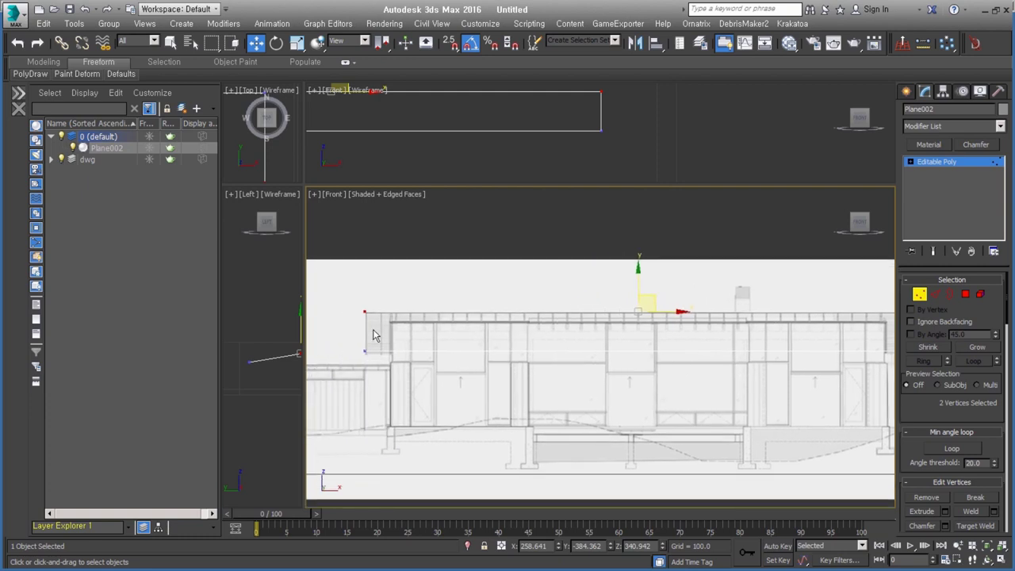
pyautogui.scroll(4, 367, 330)
pyautogui.scroll(-5, 419, 334)
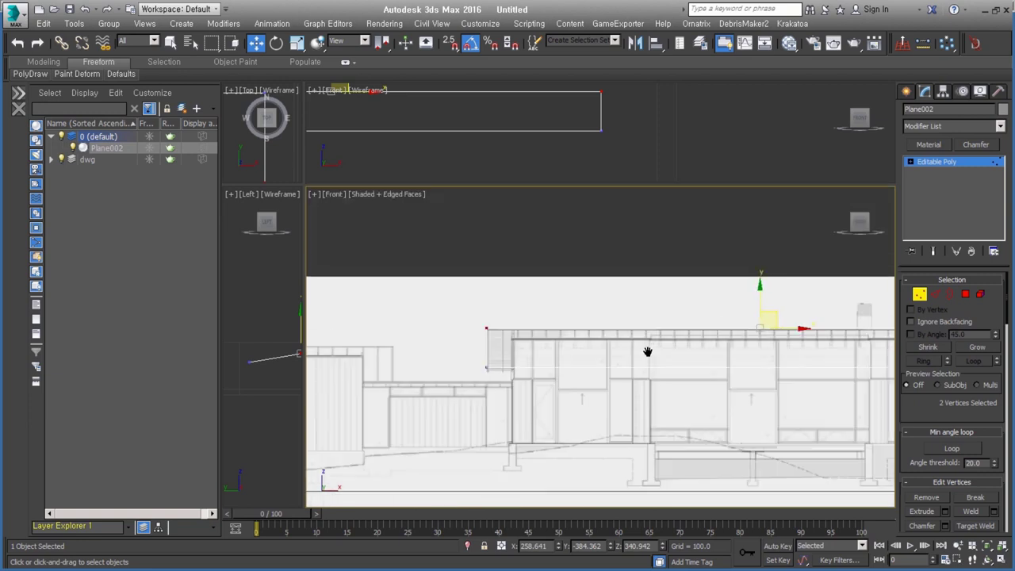
pyautogui.click(919, 296)
pyautogui.doubleClick(950, 108)
pyautogui.write('Roof')
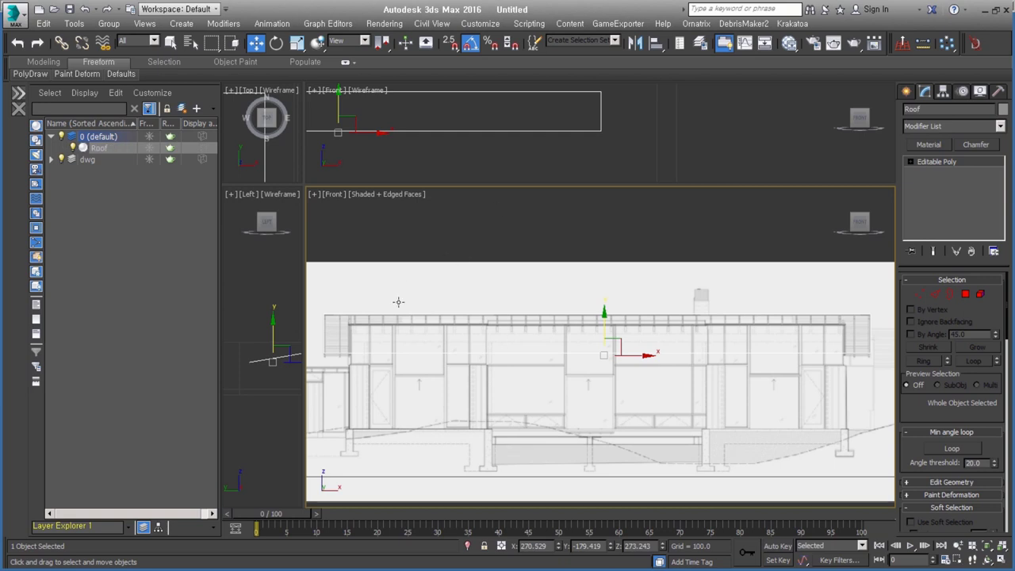
# Enlarge the top and left viewports and center the building in the Left view.
pyautogui.moveTo(585, 324)
pyautogui.keyDown('alt'); pyautogui.mouseDown(button='middle')
pyautogui.moveTo(543, 324)
pyautogui.moveTo(608, 325)
pyautogui.moveTo(571, 336)
pyautogui.moveTo(587, 339)
pyautogui.mouseUp(button='middle'); pyautogui.keyUp('alt')
pyautogui.press('f')
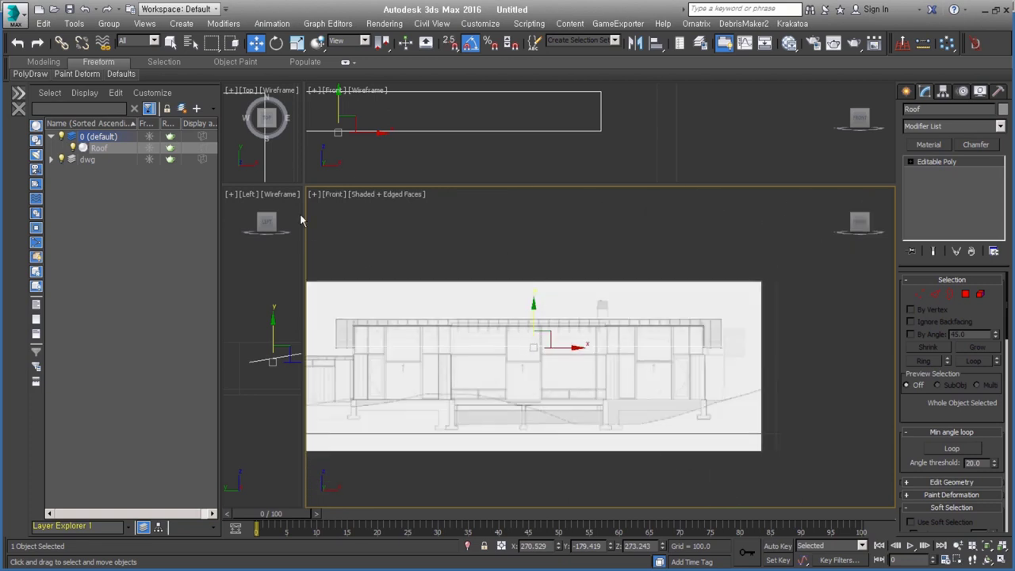
pyautogui.moveTo(304, 188); pyautogui.dragTo(380, 212)
pyautogui.scroll(2, 565, 319)
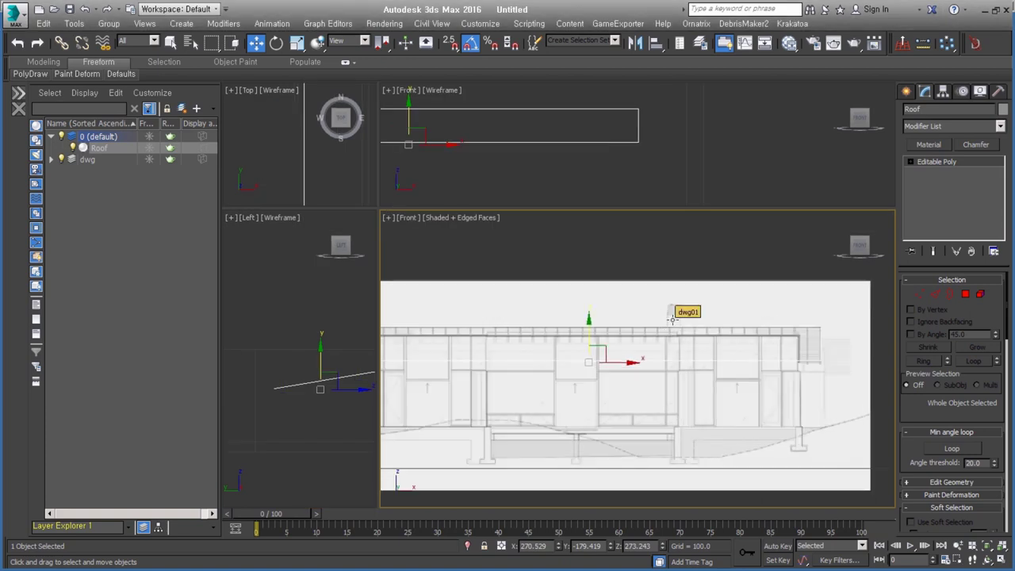
pyautogui.press('l')
pyautogui.moveTo(673, 340)
pyautogui.mouseDown(button='middle')
pyautogui.moveTo(770, 322)
pyautogui.moveTo(795, 295)
pyautogui.mouseUp(button='middle')
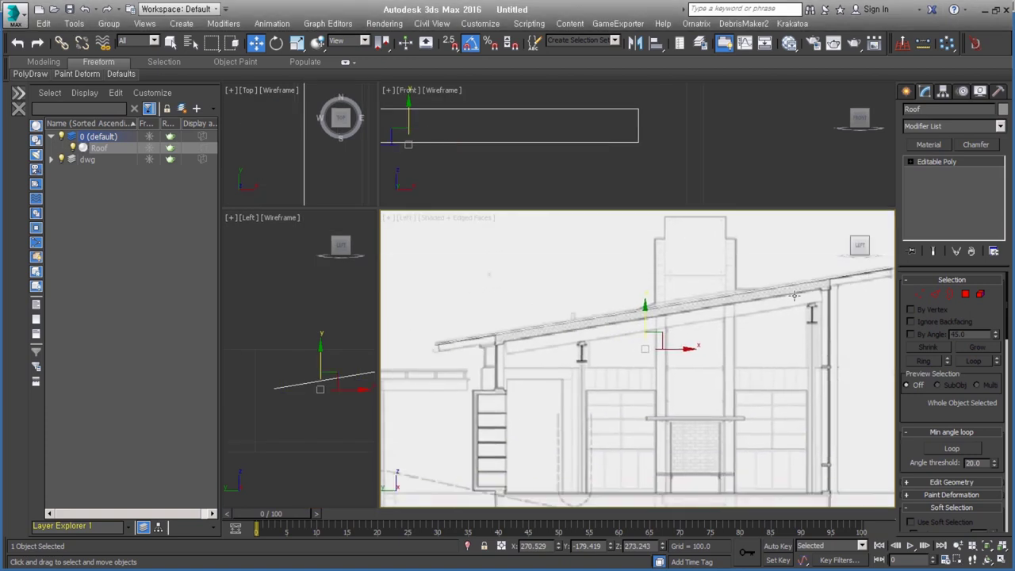
pyautogui.scroll(1, 792, 315)
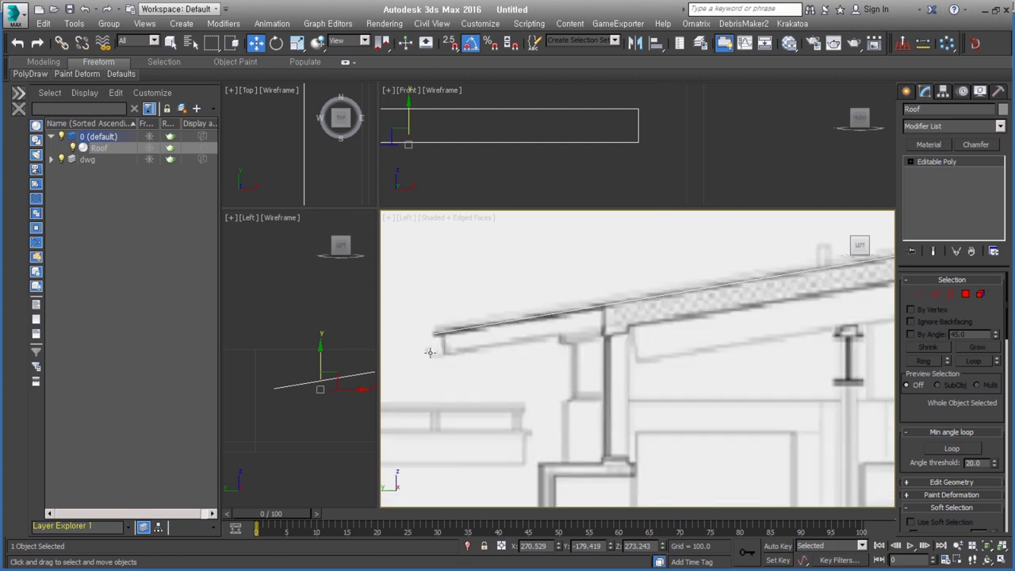
pyautogui.scroll(3, 433, 351)
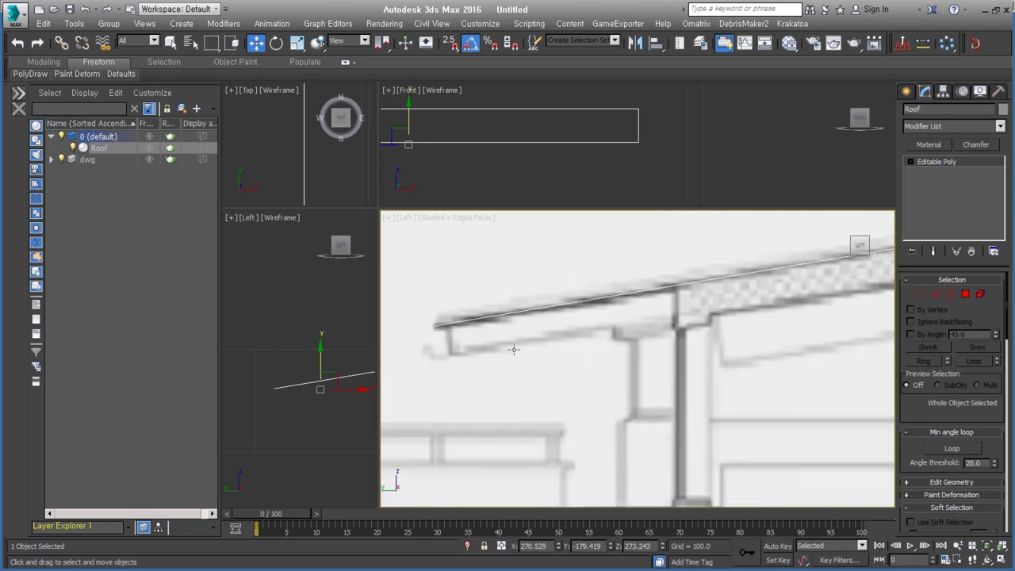
pyautogui.moveTo(736, 321)
pyautogui.mouseDown(button='middle')
pyautogui.moveTo(637, 344)
pyautogui.moveTo(573, 328)
pyautogui.mouseUp(button='middle')
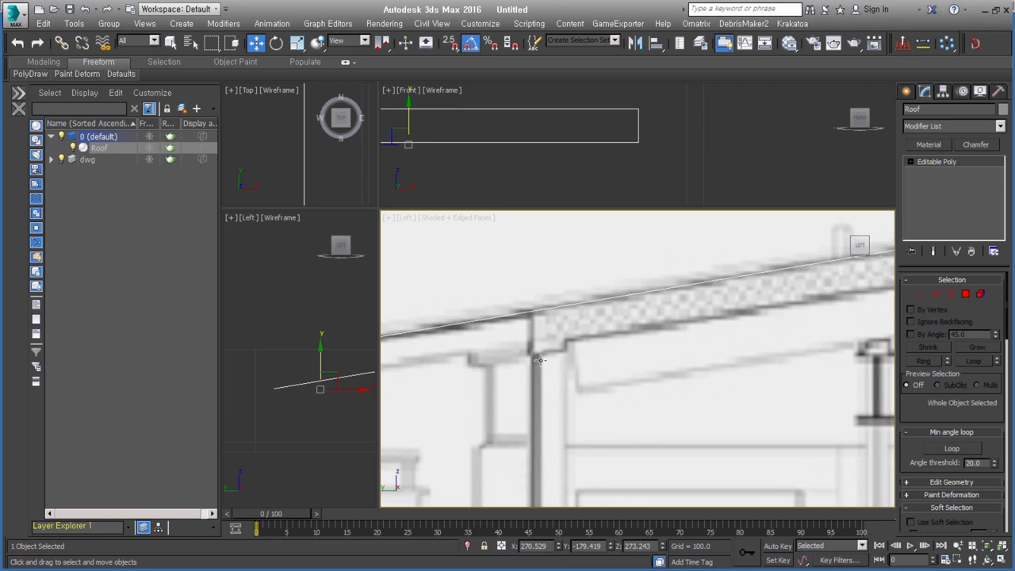
pyautogui.scroll(-2, 764, 339)
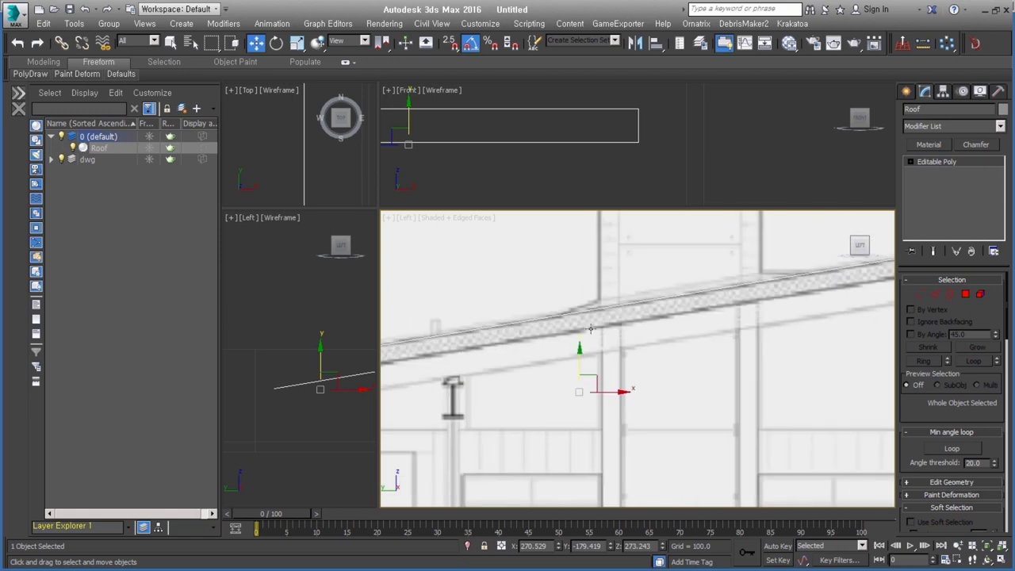
pyautogui.moveTo(804, 299); pyautogui.dragTo(501, 347, button='middle')
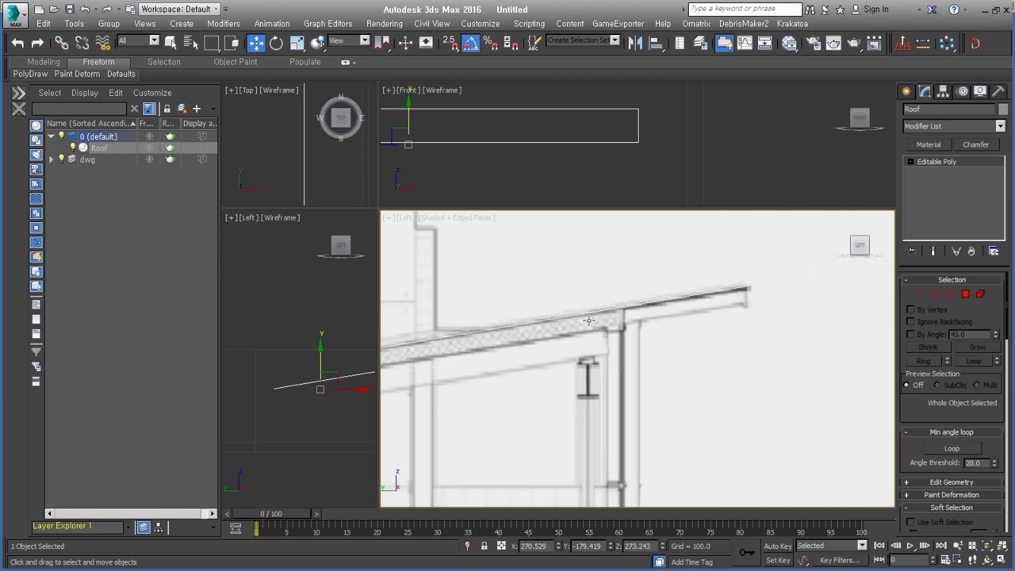
pyautogui.moveTo(537, 326); pyautogui.dragTo(604, 309, button='middle')
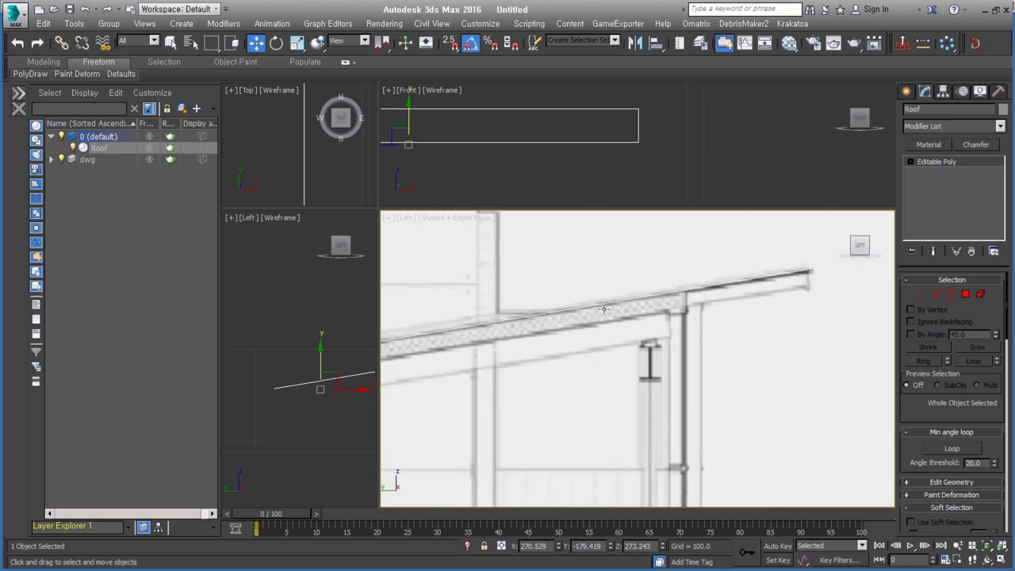
pyautogui.moveTo(680, 309); pyautogui.dragTo(654, 319, button='middle')
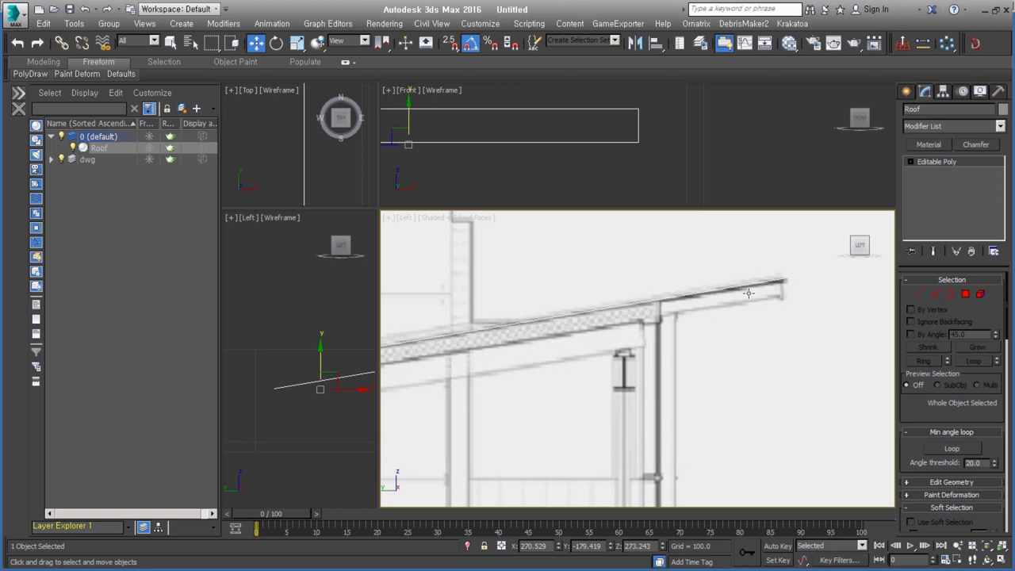
pyautogui.press('z')
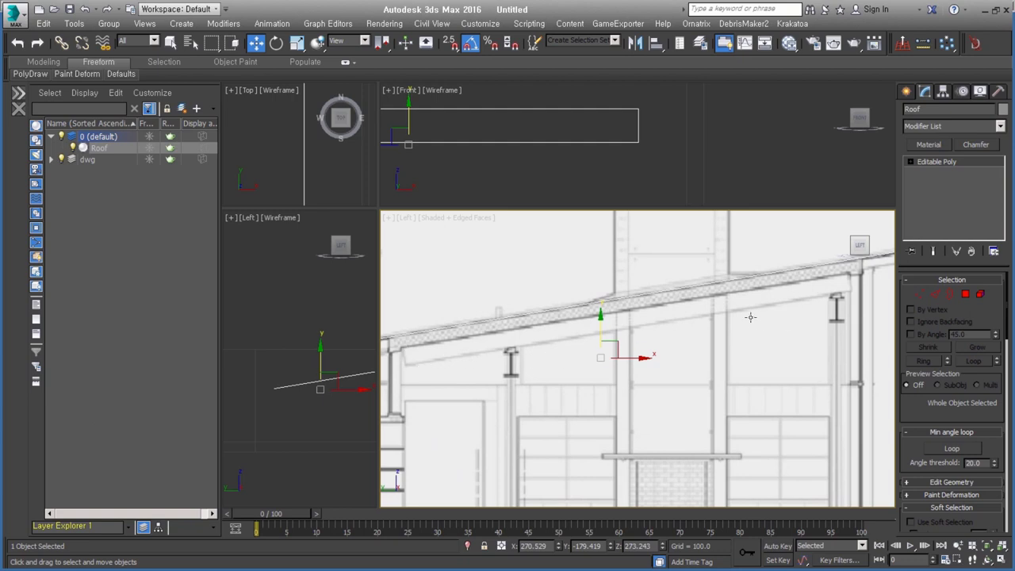
pyautogui.moveTo(683, 374); pyautogui.dragTo(684, 350, button='middle')
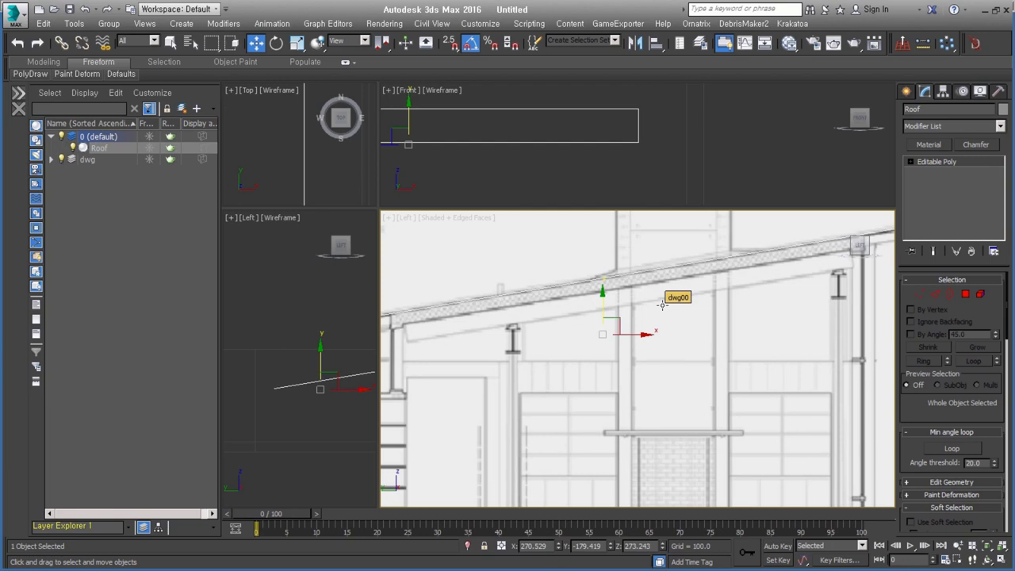
pyautogui.moveTo(405, 322); pyautogui.dragTo(421, 325, button='middle')
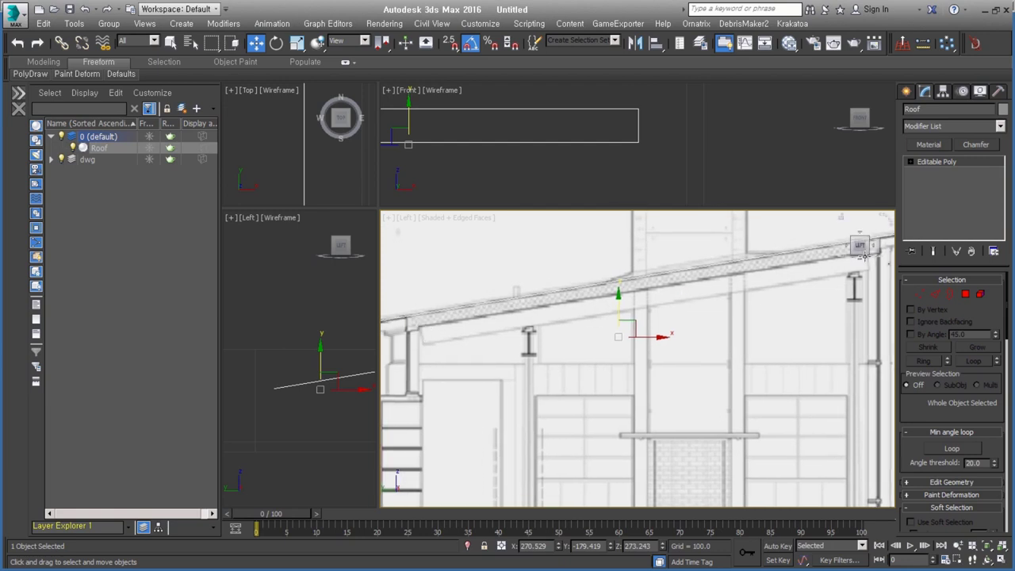
pyautogui.moveTo(435, 349); pyautogui.dragTo(602, 340, button='middle')
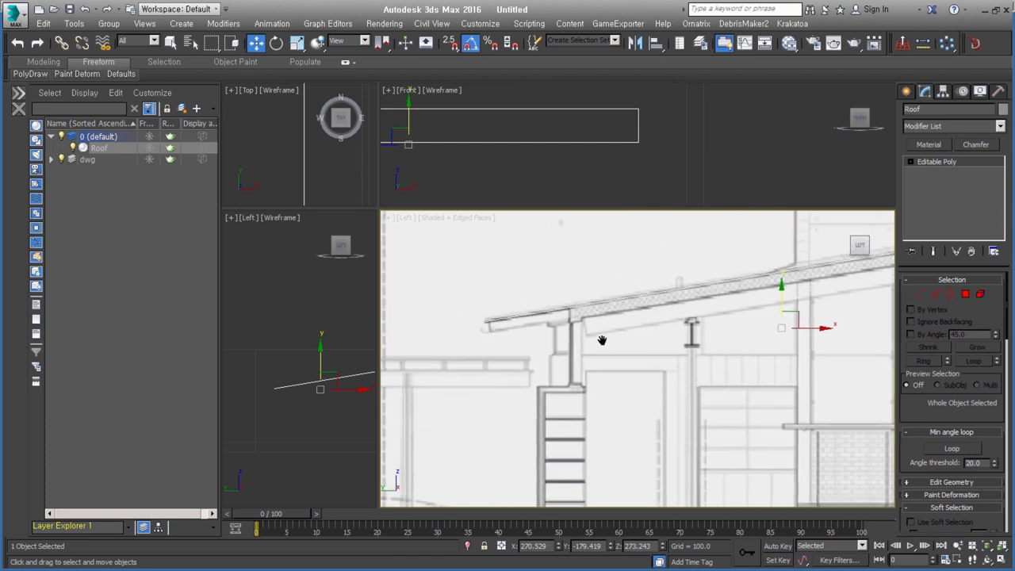
pyautogui.scroll(2, 534, 325)
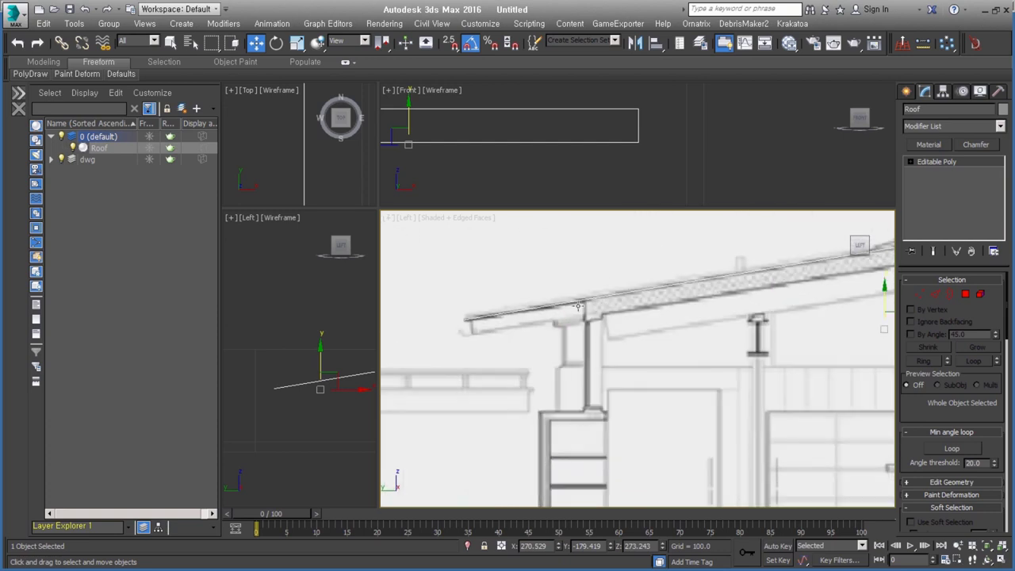
pyautogui.moveTo(691, 320); pyautogui.dragTo(630, 321, button='middle')
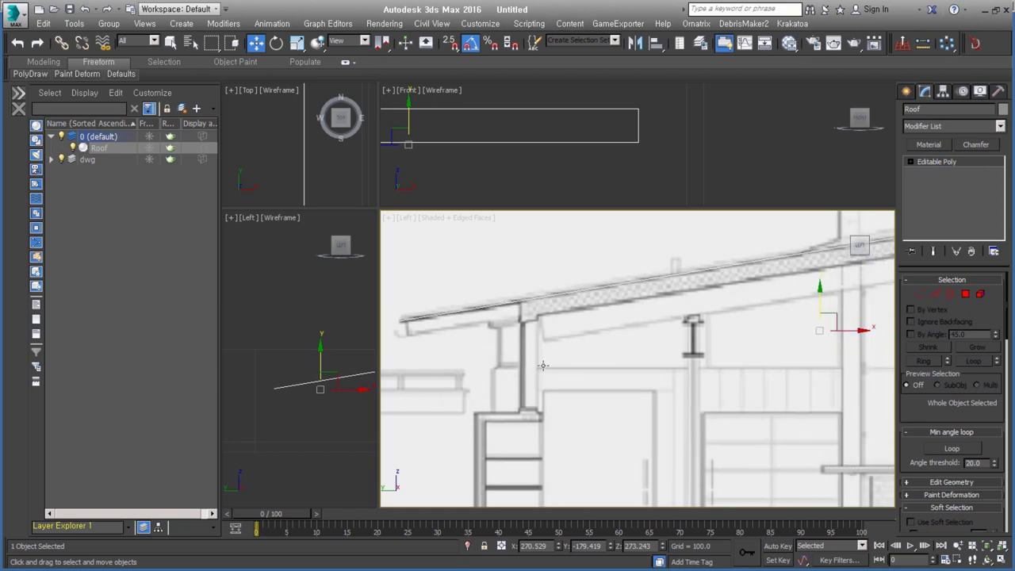
pyautogui.moveTo(544, 366); pyautogui.dragTo(441, 356, button='middle')
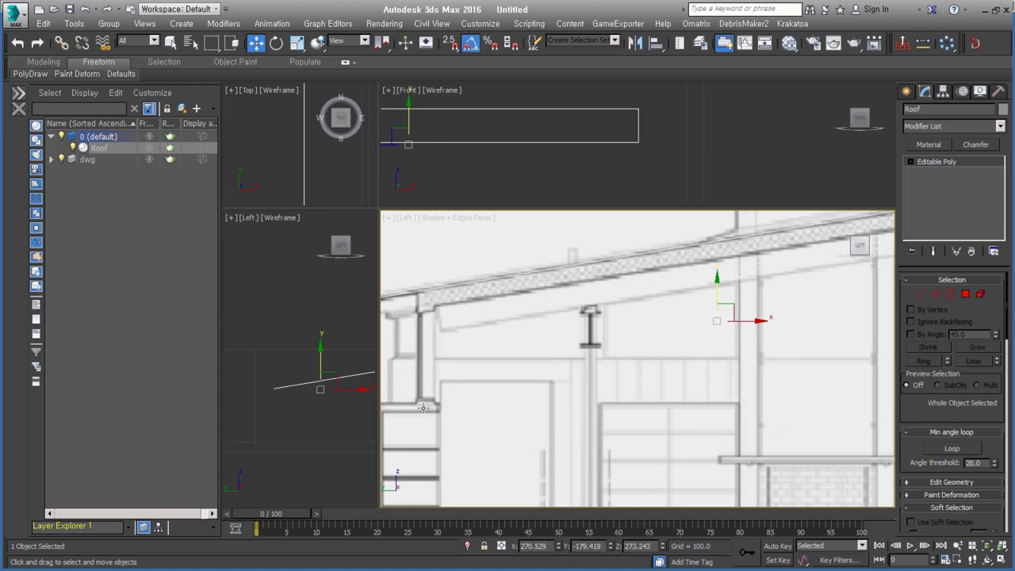
pyautogui.scroll(2, 414, 311)
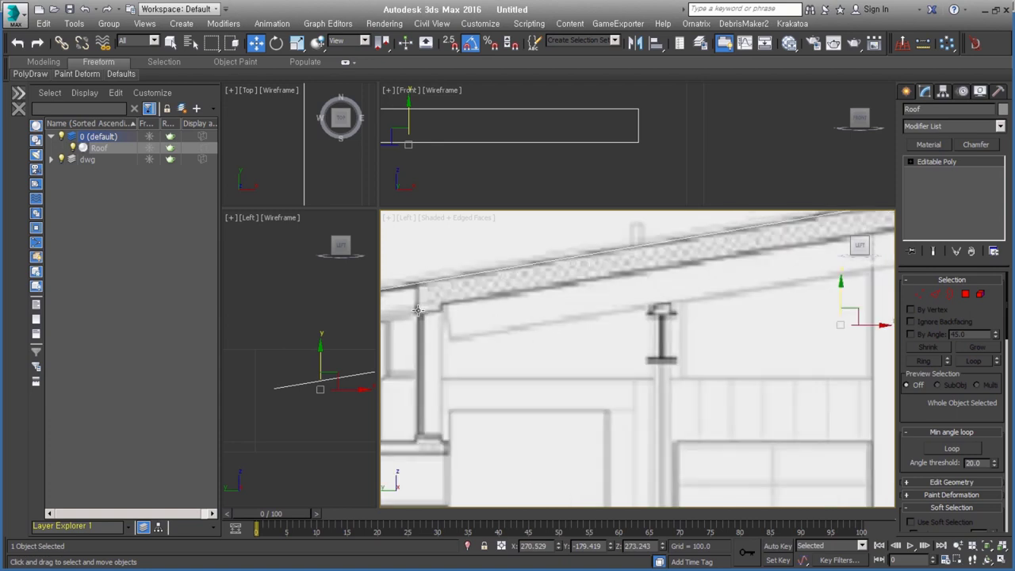
pyautogui.scroll(2, 413, 311)
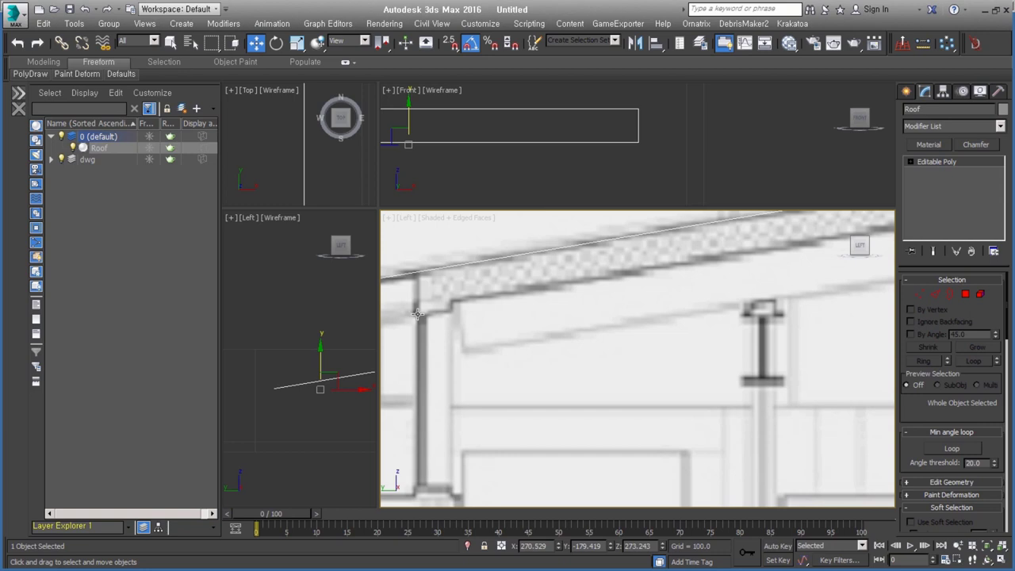
pyautogui.scroll(-1, 419, 313)
pyautogui.scroll(-2, 445, 342)
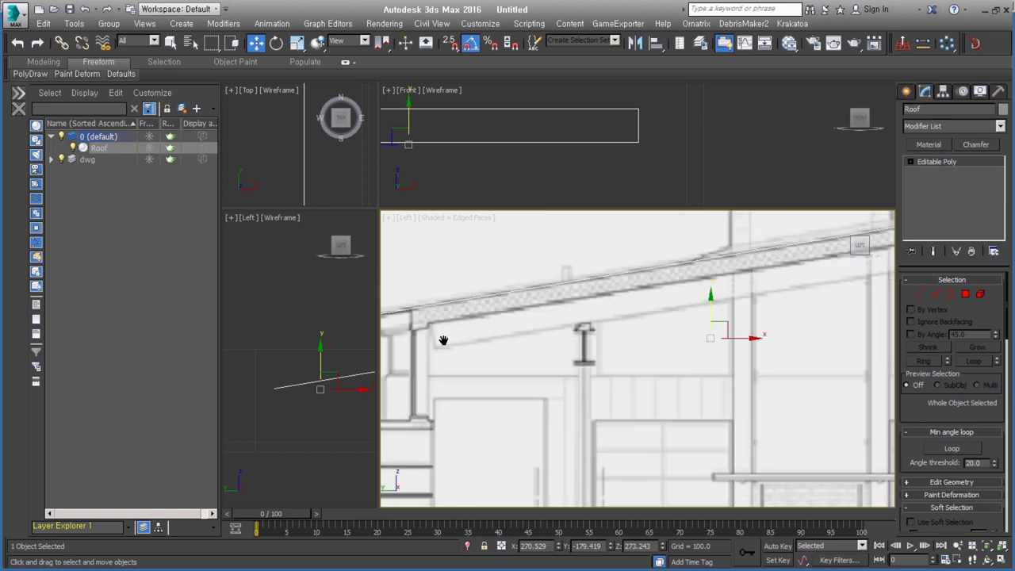
pyautogui.scroll(-2, 412, 334)
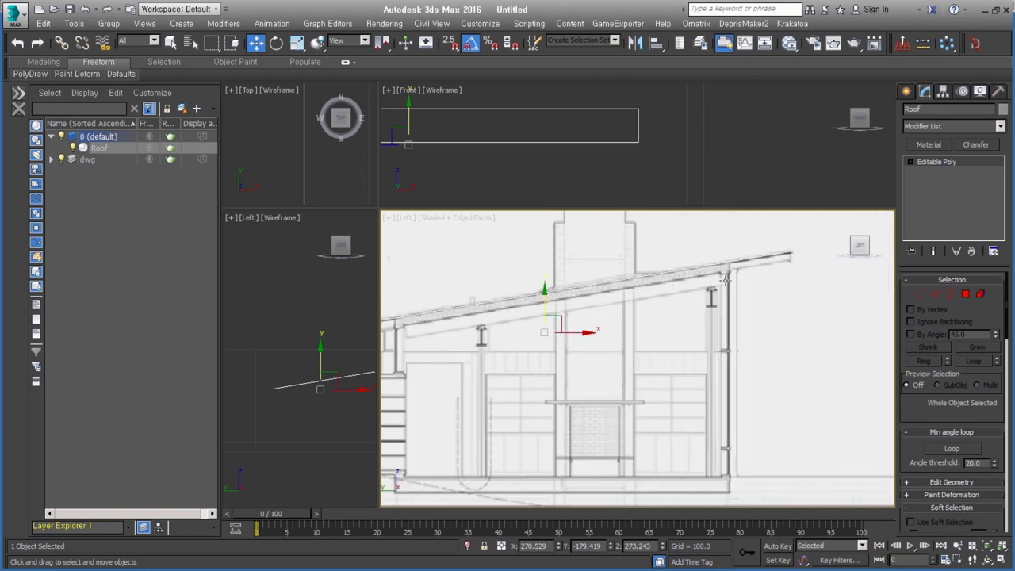
pyautogui.scroll(5, 715, 283)
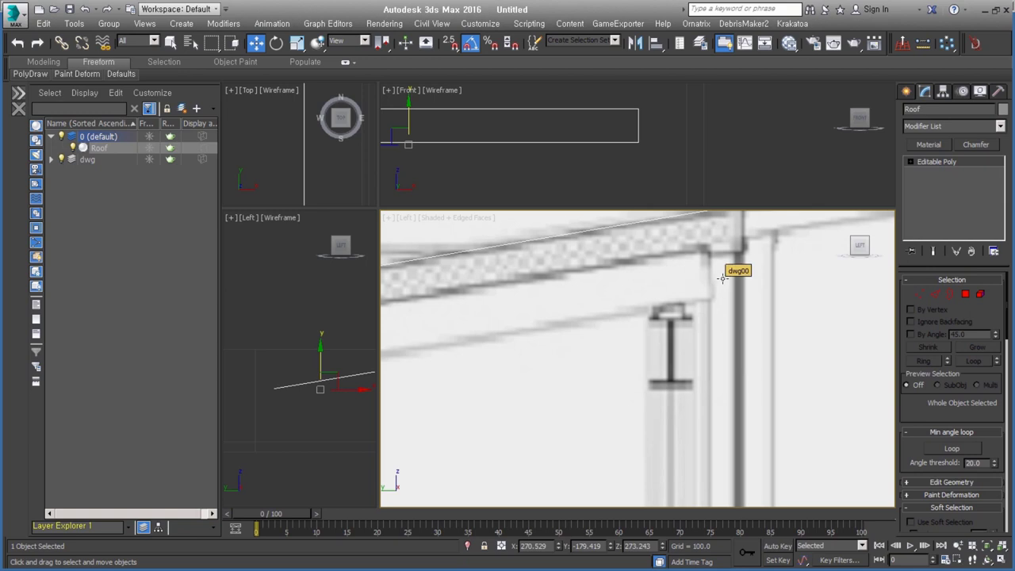
pyautogui.scroll(-3, 647, 280)
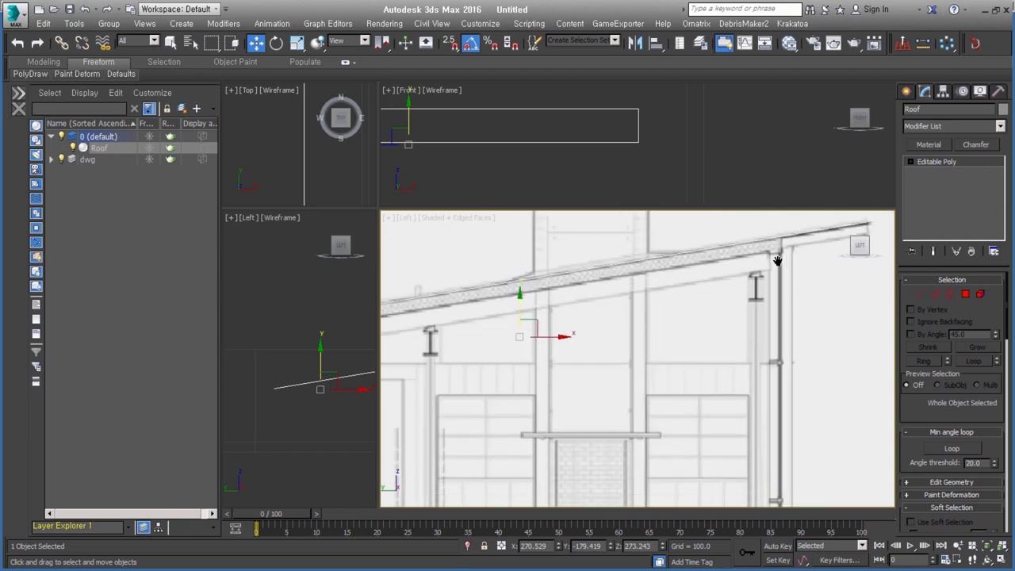
pyautogui.scroll(-3, 648, 279)
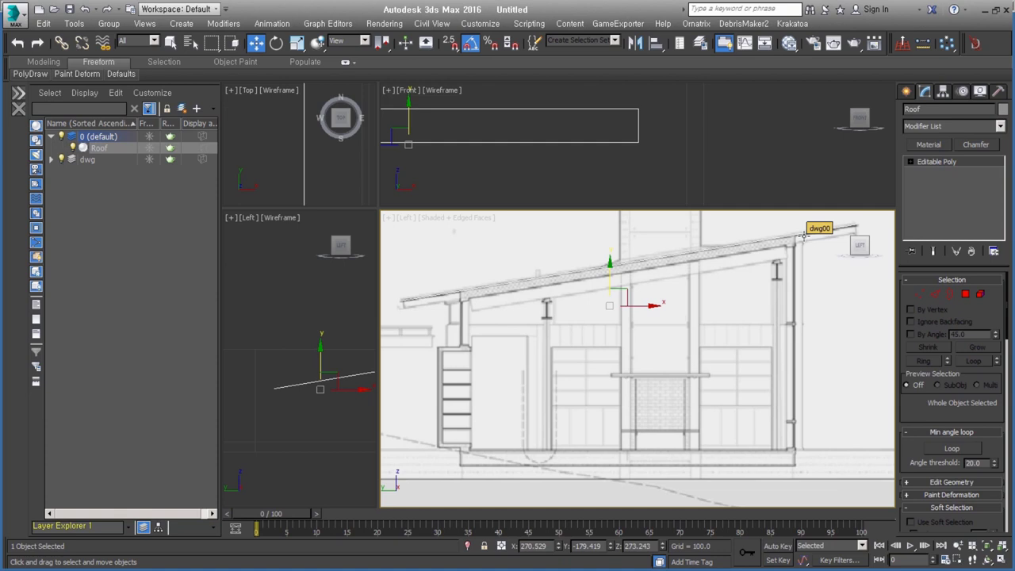
# Inspect both roof ends in the side view, finishing framed on the roof's left tip.
pyautogui.scroll(3, 749, 274)
pyautogui.scroll(2, 753, 273)
pyautogui.scroll(2, 741, 276)
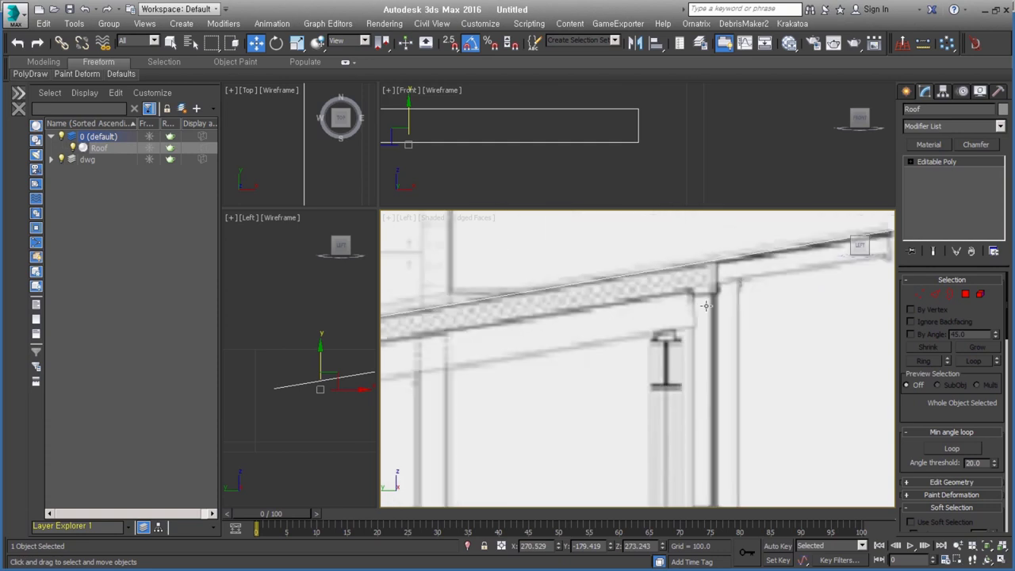
pyautogui.scroll(-3, 705, 306)
pyautogui.scroll(-4, 705, 307)
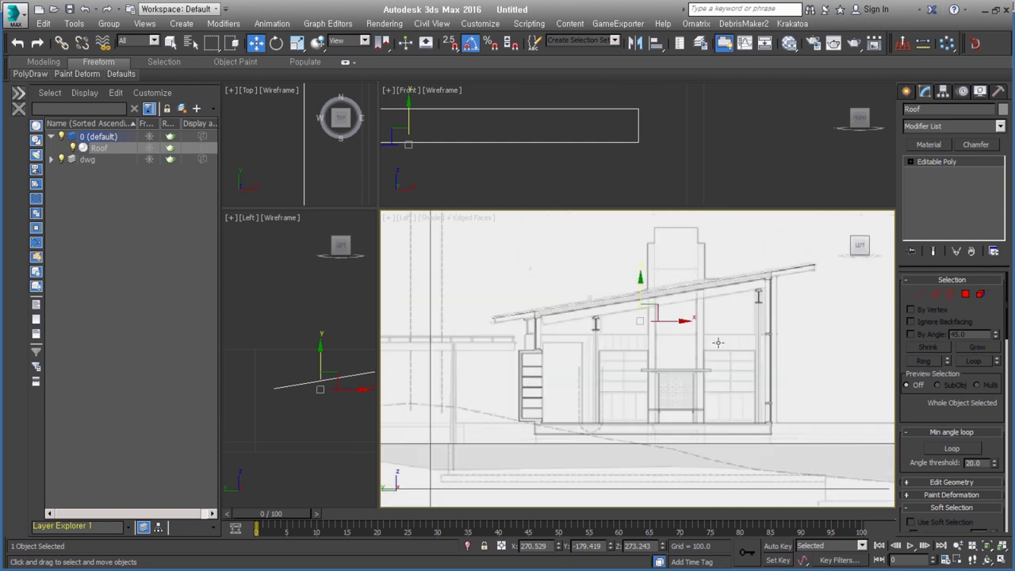
pyautogui.keyDown('alt'); pyautogui.moveTo(718, 342); pyautogui.dragTo(768, 335, button='middle'); pyautogui.keyUp('alt')
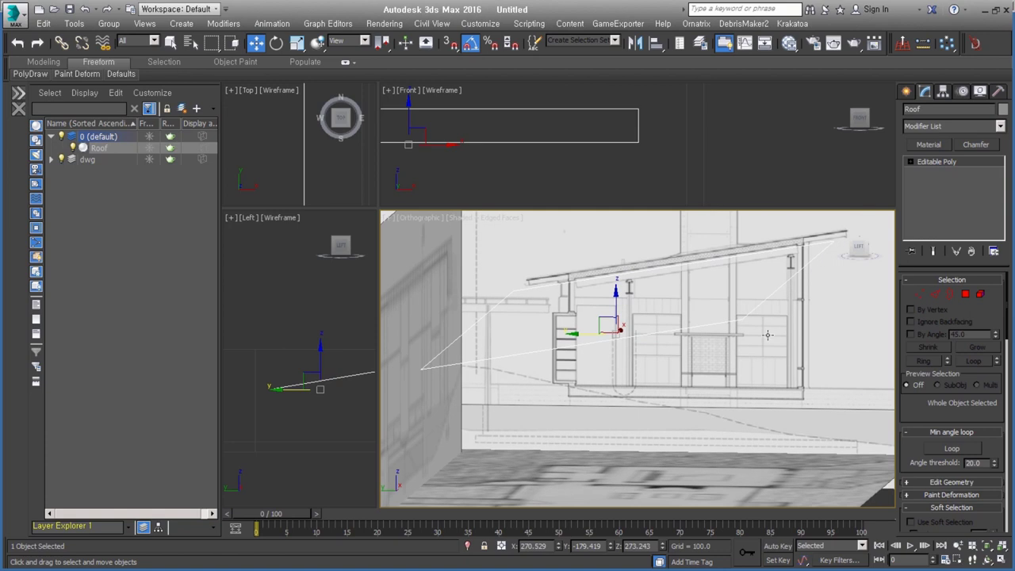
pyautogui.press('l')
pyautogui.press('z')
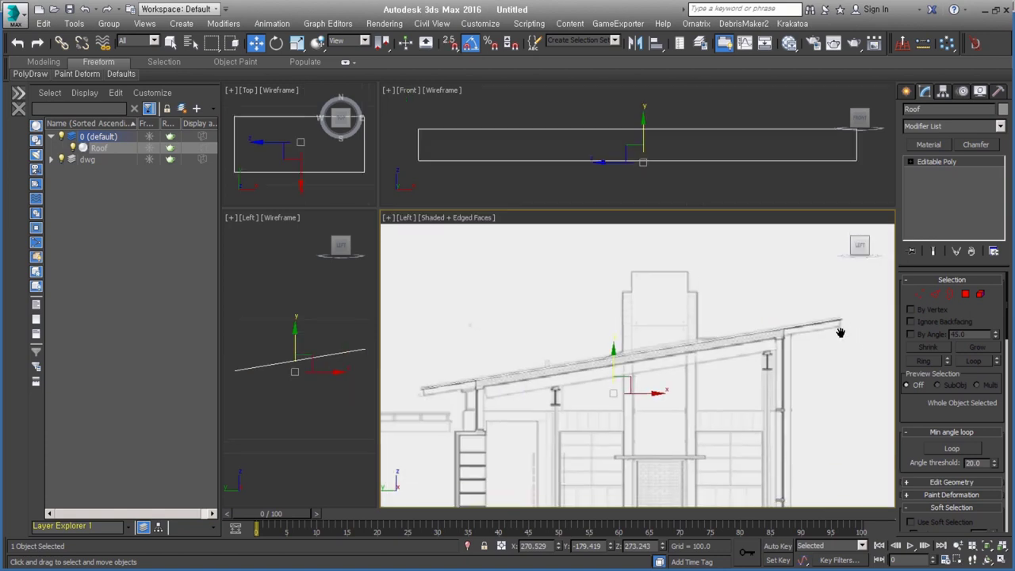
pyautogui.scroll(3, 841, 333)
pyautogui.scroll(2, 836, 322)
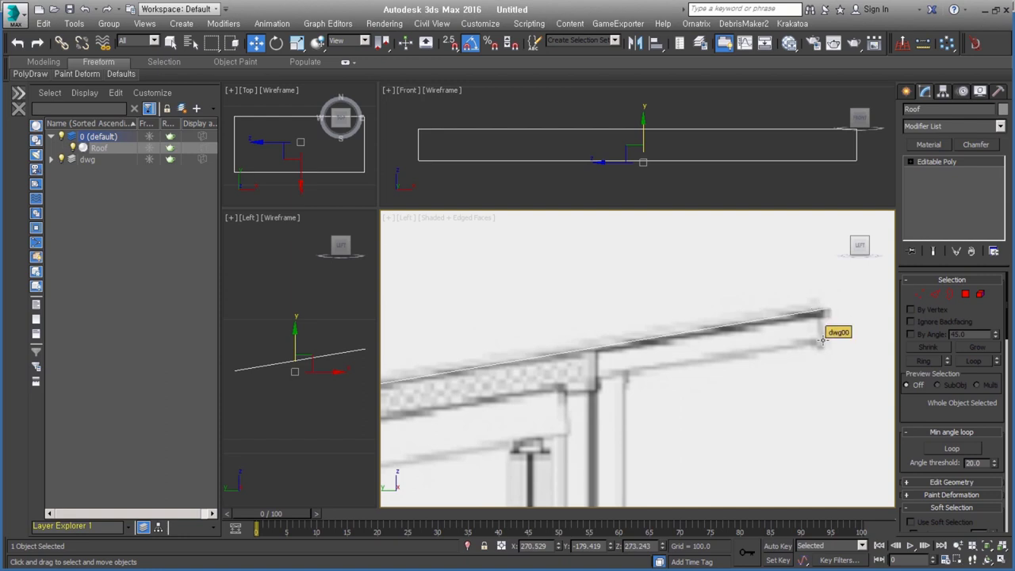
pyautogui.moveTo(595, 349)
pyautogui.mouseDown(button='middle')
pyautogui.moveTo(677, 325)
pyautogui.moveTo(538, 379)
pyautogui.mouseUp(button='middle')
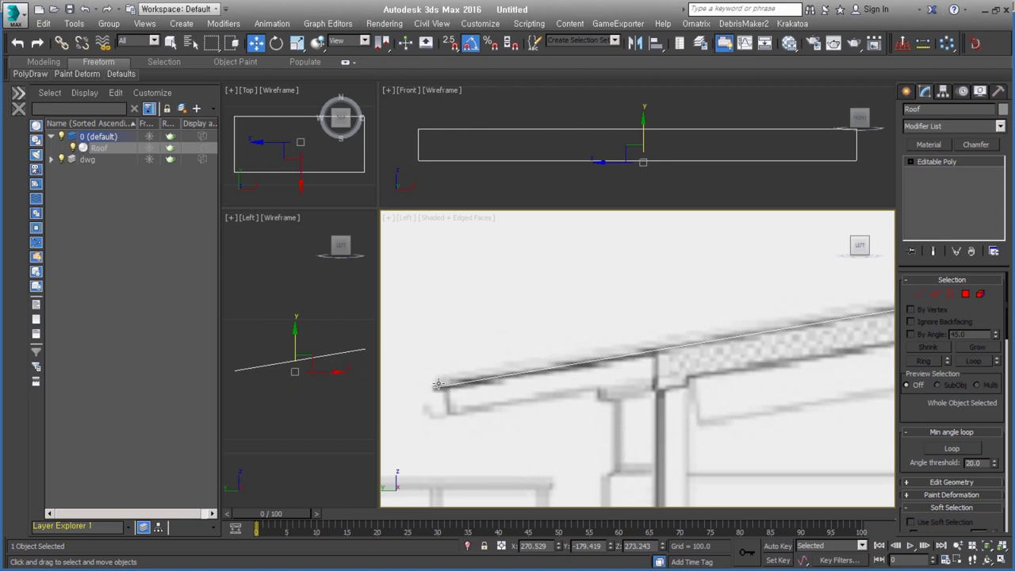
pyautogui.moveTo(755, 346); pyautogui.dragTo(601, 354, button='middle')
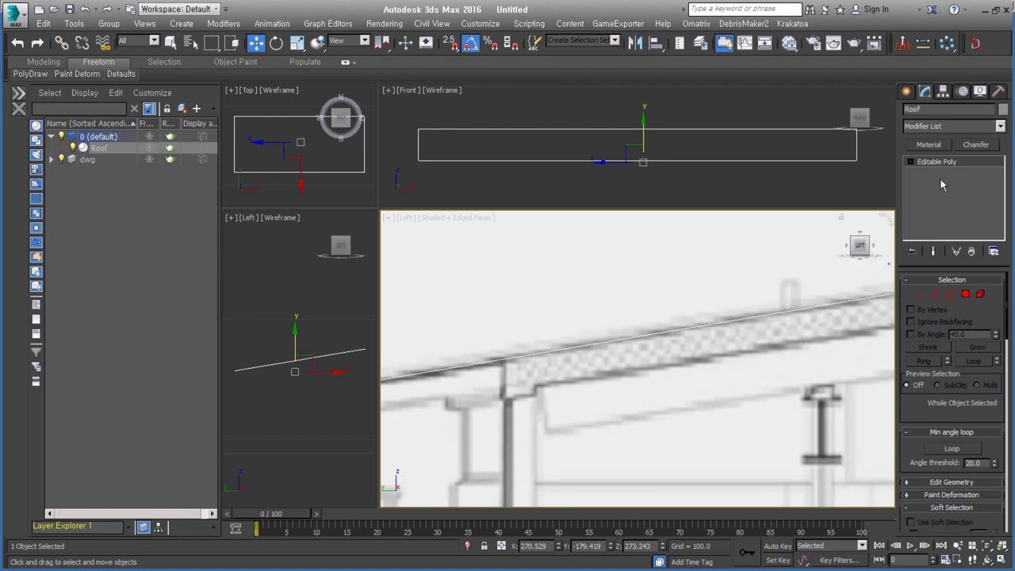
pyautogui.moveTo(640, 374); pyautogui.dragTo(719, 369, button='middle')
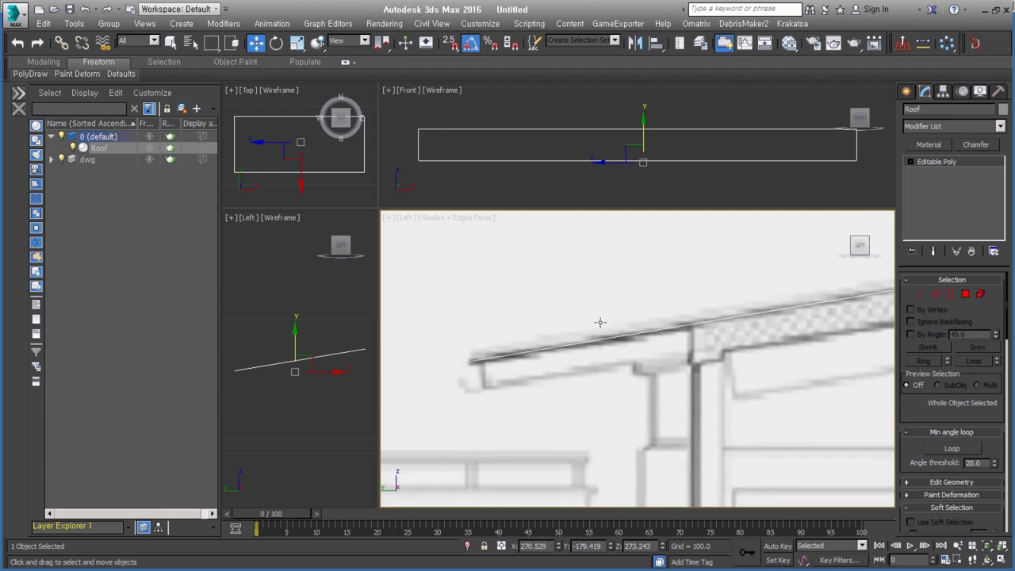
pyautogui.moveTo(820, 311); pyautogui.dragTo(726, 335, button='middle')
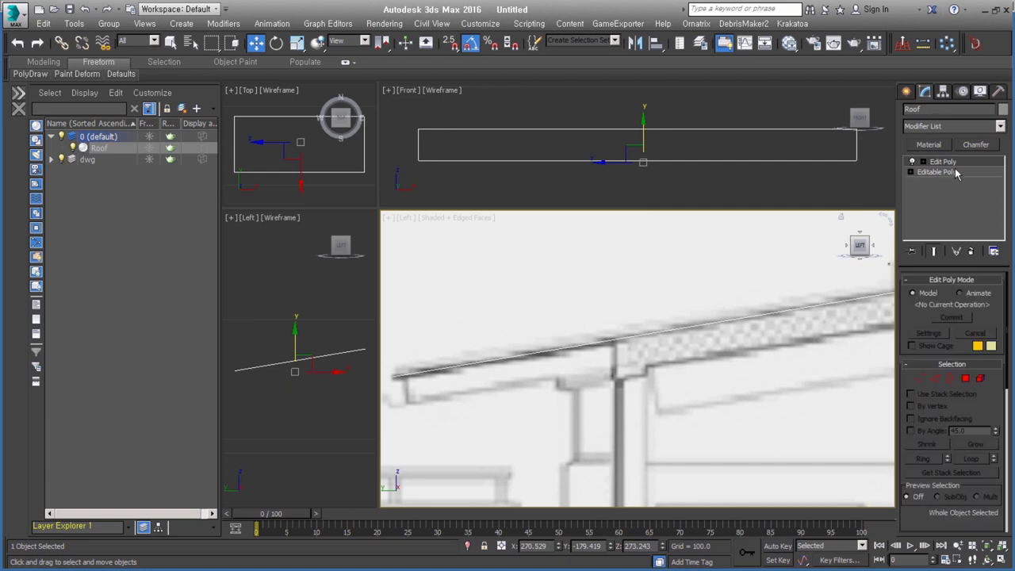
# Chamfer the edge at the roof's left end by 3.249.
pyautogui.click(936, 381)
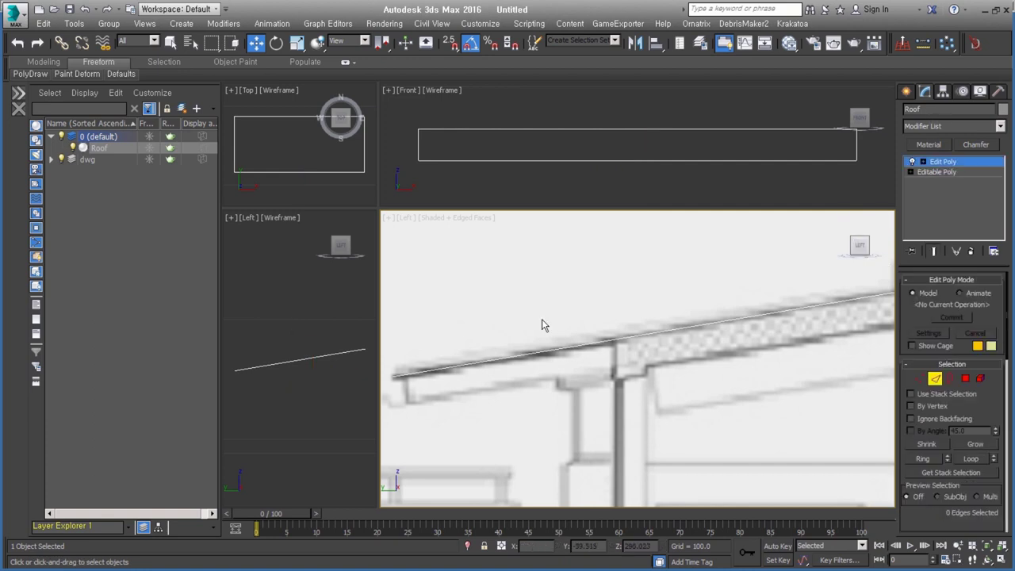
pyautogui.scroll(-2, 541, 319)
pyautogui.click(505, 362)
pyautogui.scroll(-2, 399, 374)
pyautogui.scroll(2, 498, 351)
pyautogui.scroll(2, 497, 351)
pyautogui.scroll(2, 504, 341)
pyautogui.rightClick(508, 333)
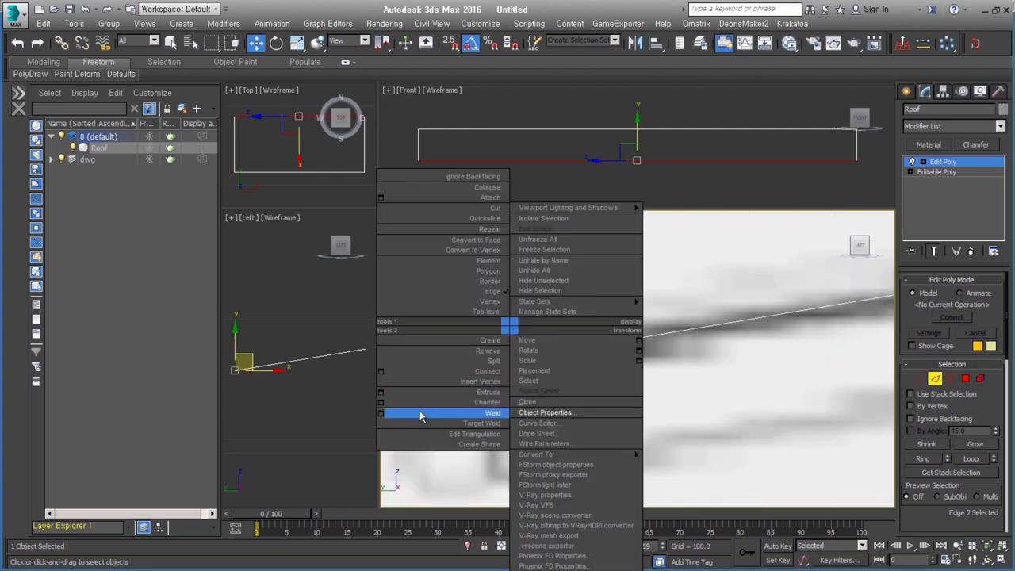
pyautogui.click(381, 402)
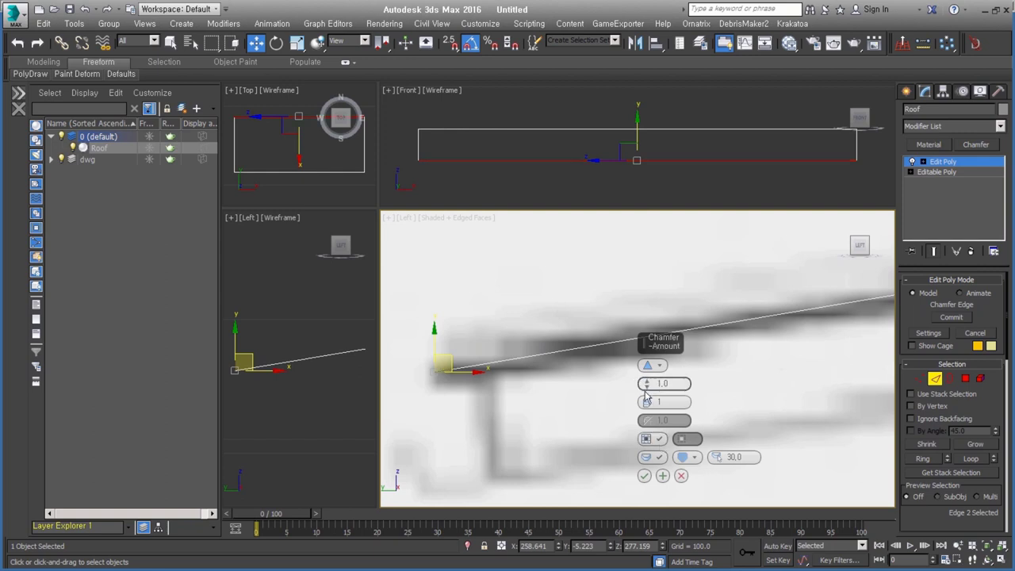
pyautogui.moveTo(646, 383); pyautogui.dragTo(658, 347)
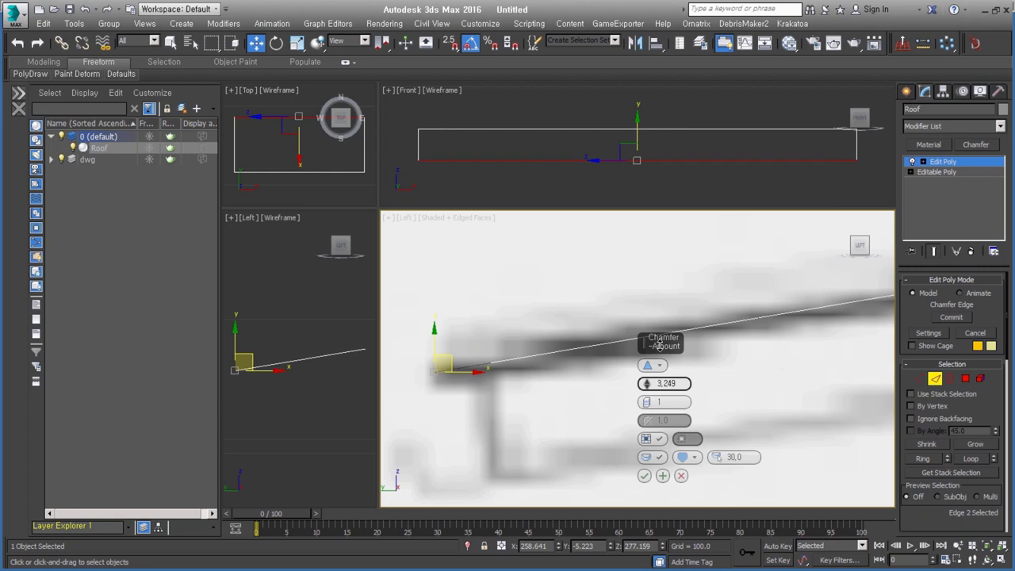
pyautogui.click(645, 476)
# Pan along the roof beam and select the edges at its other end.
pyautogui.moveTo(644, 479); pyautogui.dragTo(815, 326, button='middle')
pyautogui.scroll(2, 767, 356)
pyautogui.scroll(2, 606, 344)
pyautogui.scroll(3, 685, 324)
pyautogui.scroll(1, 633, 374)
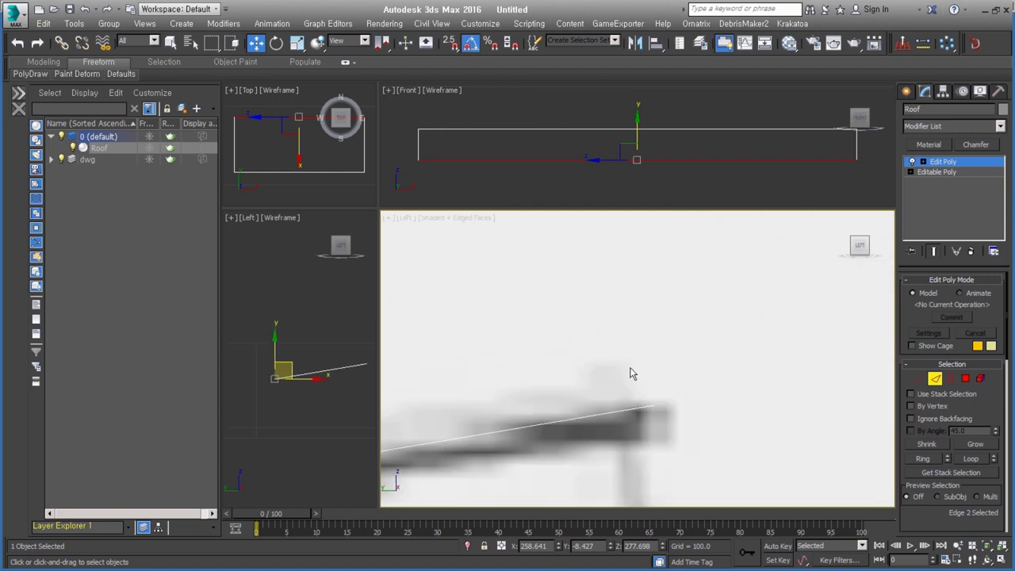
pyautogui.keyDown('ctrl'); pyautogui.click(633, 373); pyautogui.keyUp('ctrl')
# Chamfer the selected roof-end edges by 1.678.
pyautogui.rightClick(717, 326)
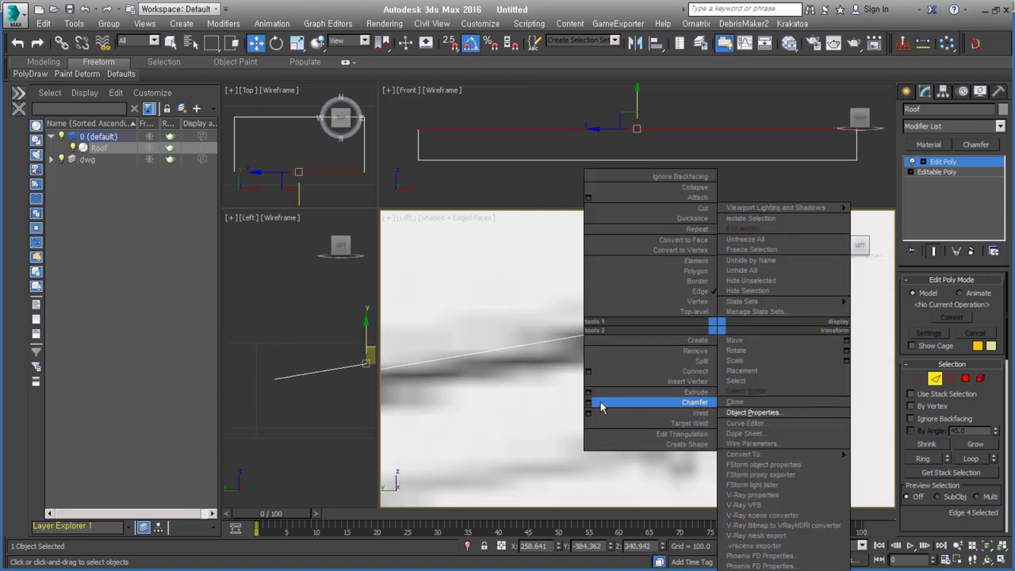
pyautogui.click(601, 407)
pyautogui.moveTo(649, 384); pyautogui.dragTo(648, 416)
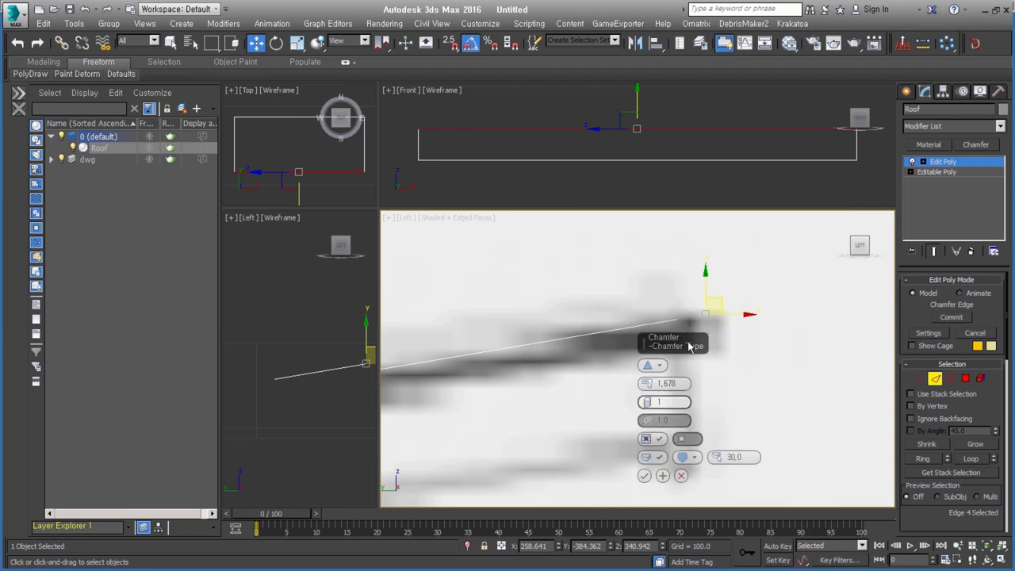
pyautogui.moveTo(690, 346); pyautogui.dragTo(715, 298)
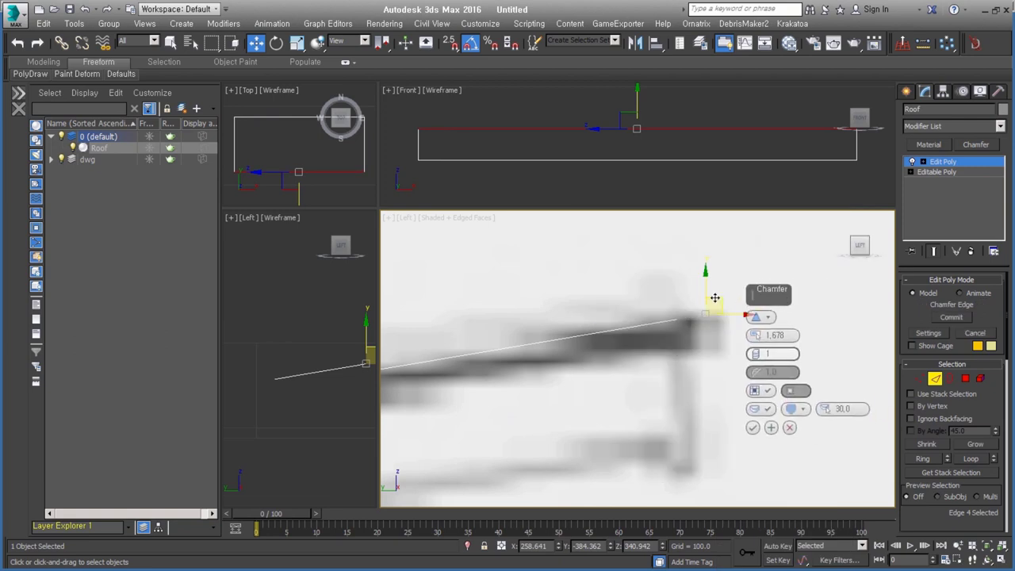
pyautogui.click(752, 428)
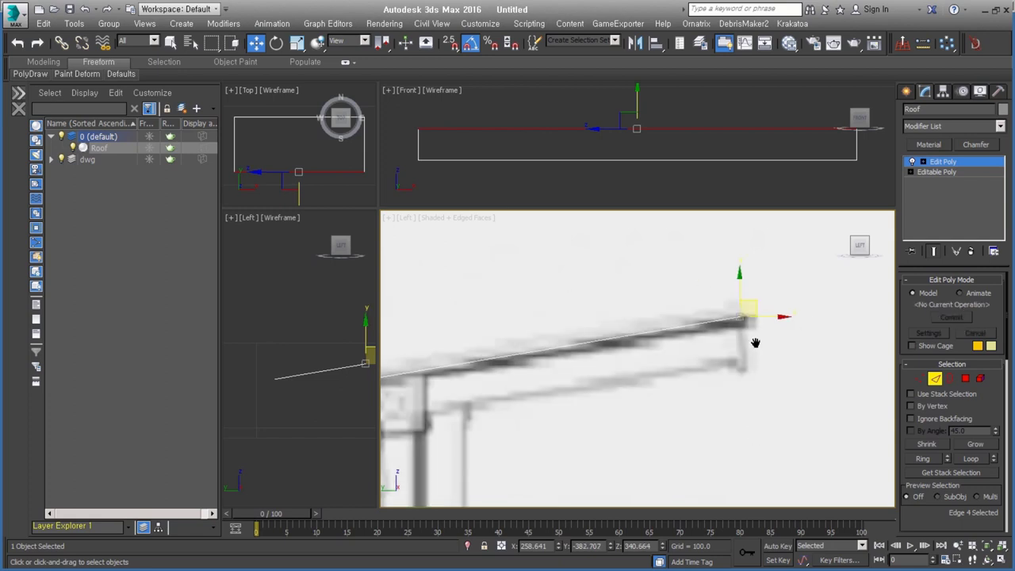
pyautogui.scroll(4, 720, 322)
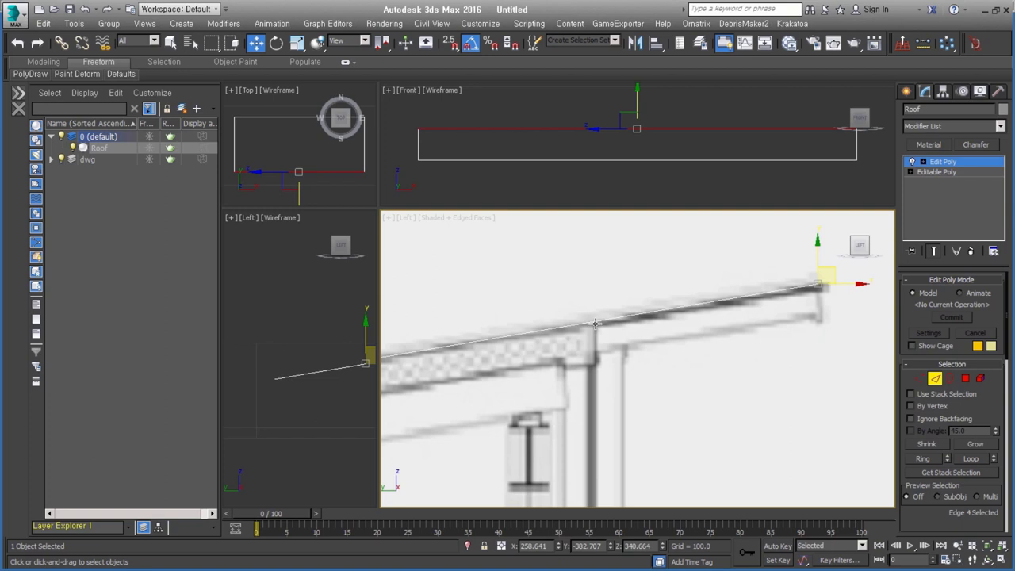
# Start another chamfer with a second roof edge added, amount 47.751.
pyautogui.rightClick(704, 291)
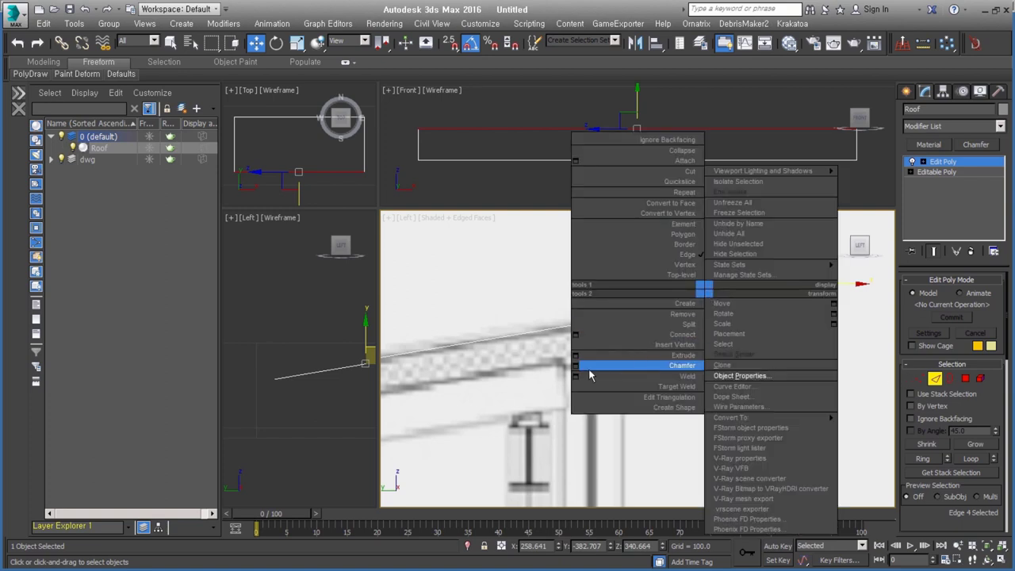
pyautogui.click(590, 372)
pyautogui.scroll(-5, 539, 368)
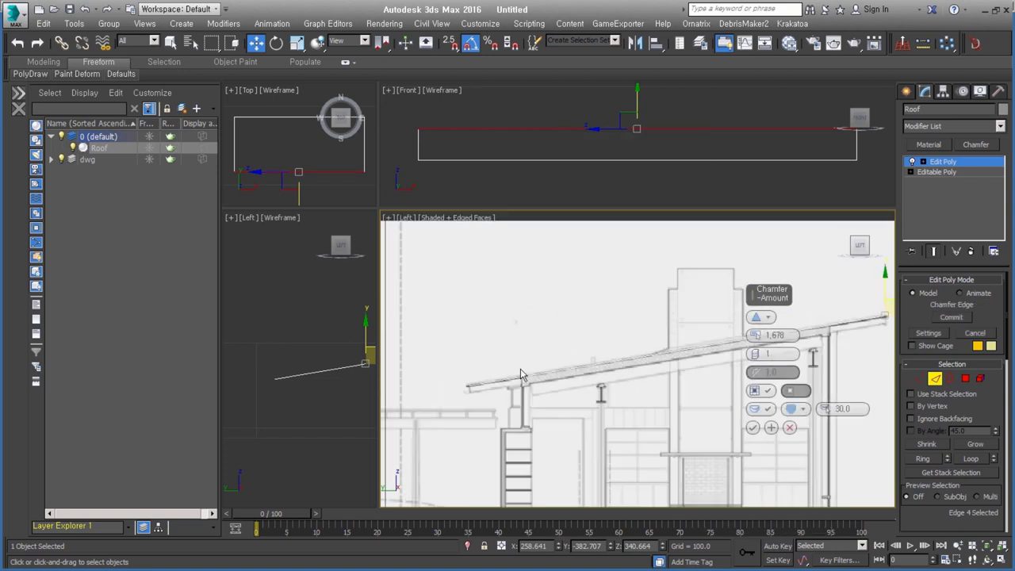
pyautogui.keyDown('ctrl'); pyautogui.click(471, 388); pyautogui.keyUp('ctrl')
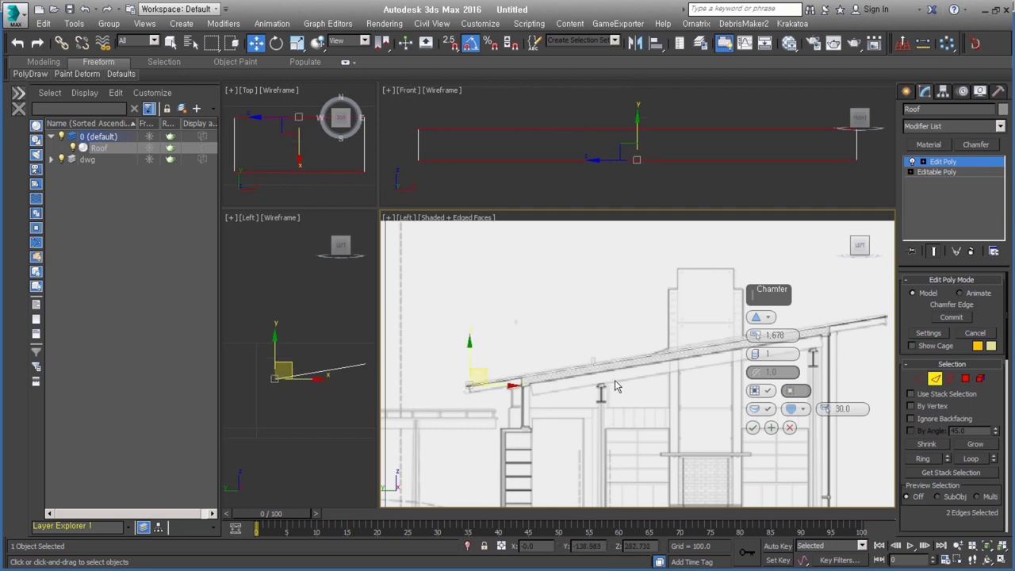
pyautogui.scroll(4, 618, 386)
pyautogui.moveTo(755, 334); pyautogui.dragTo(758, 268)
pyautogui.scroll(-3, 738, 349)
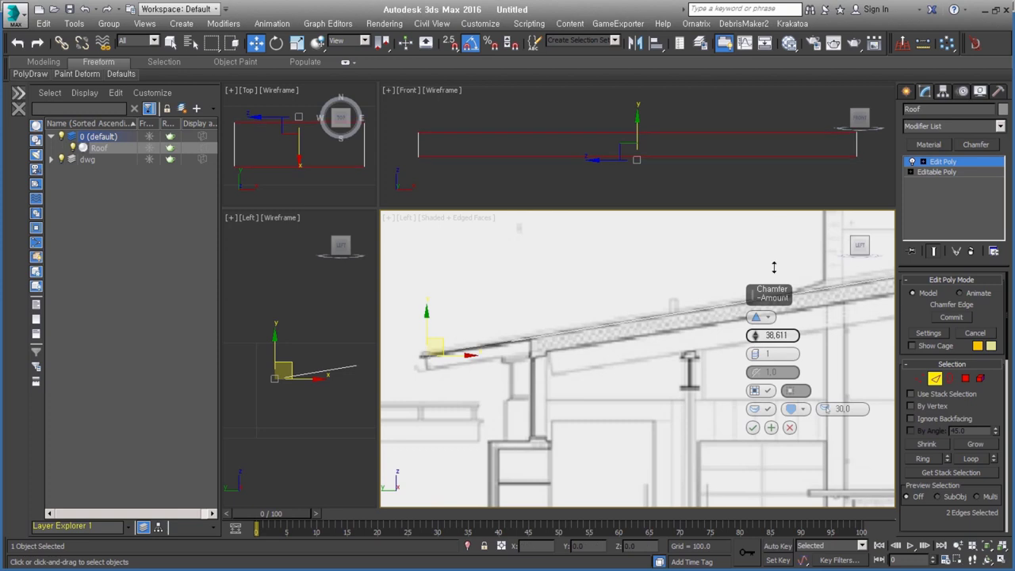
pyautogui.moveTo(758, 268); pyautogui.dragTo(764, 256)
pyautogui.scroll(2, 561, 332)
# Check the roof end and column, then commit the 47.751 chamfer.
pyautogui.moveTo(561, 334)
pyautogui.mouseDown(button='middle')
pyautogui.moveTo(513, 322)
pyautogui.moveTo(559, 321)
pyautogui.mouseUp(button='middle')
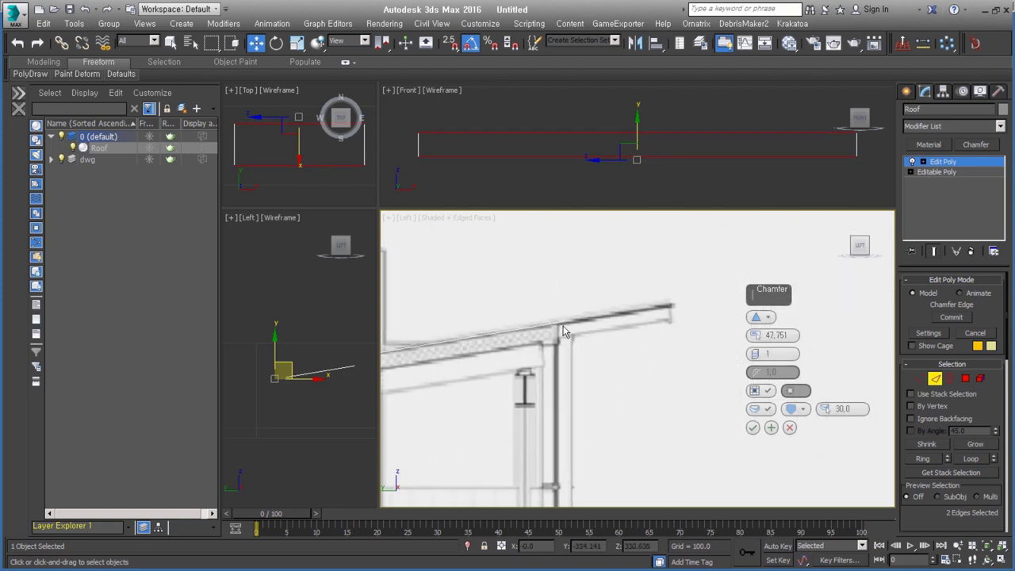
pyautogui.scroll(2, 559, 320)
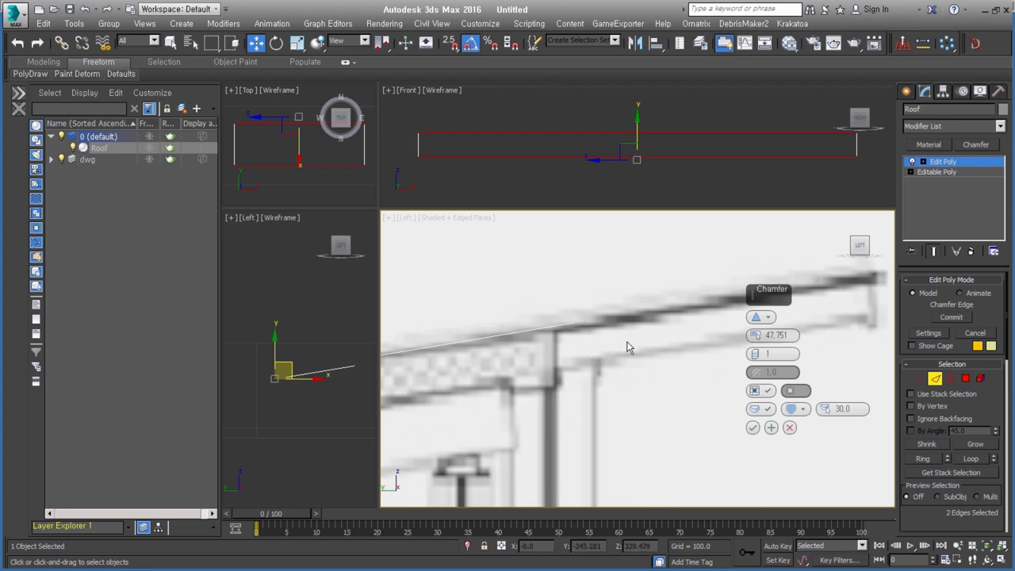
pyautogui.moveTo(652, 342); pyautogui.dragTo(589, 361, button='middle')
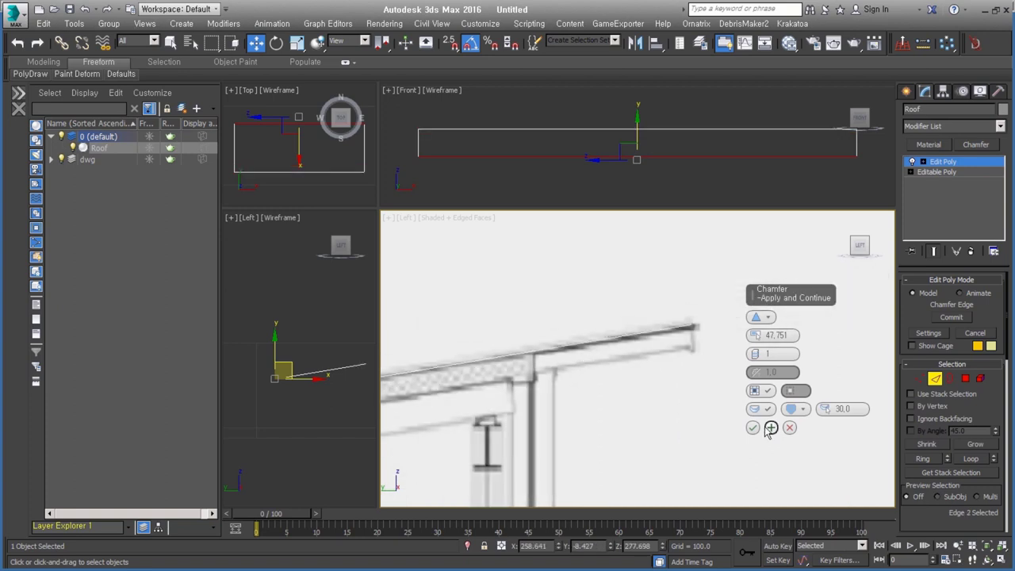
pyautogui.moveTo(563, 407); pyautogui.dragTo(634, 395, button='middle')
pyautogui.scroll(2, 634, 395)
pyautogui.scroll(-2, 585, 400)
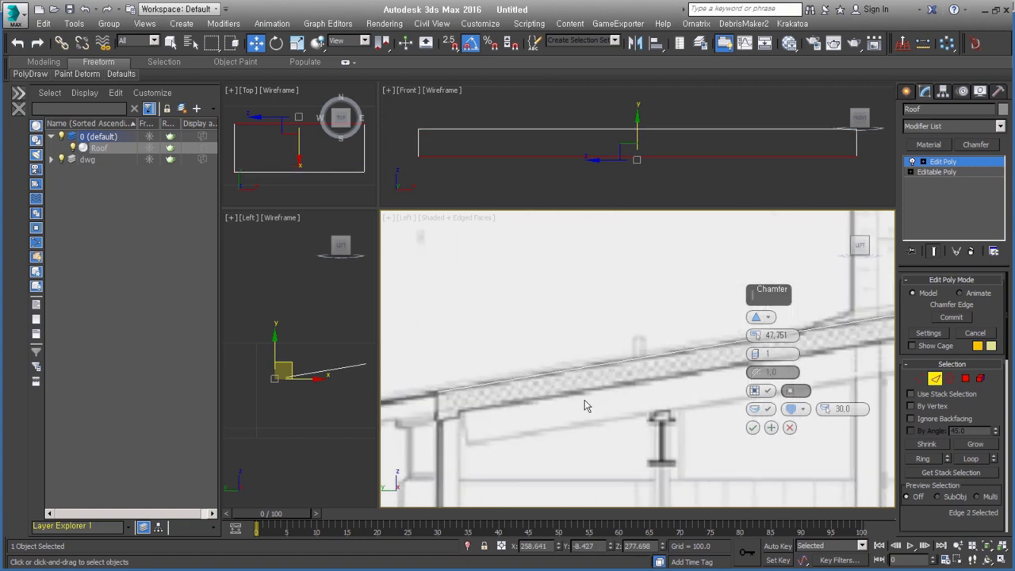
pyautogui.scroll(-2, 584, 400)
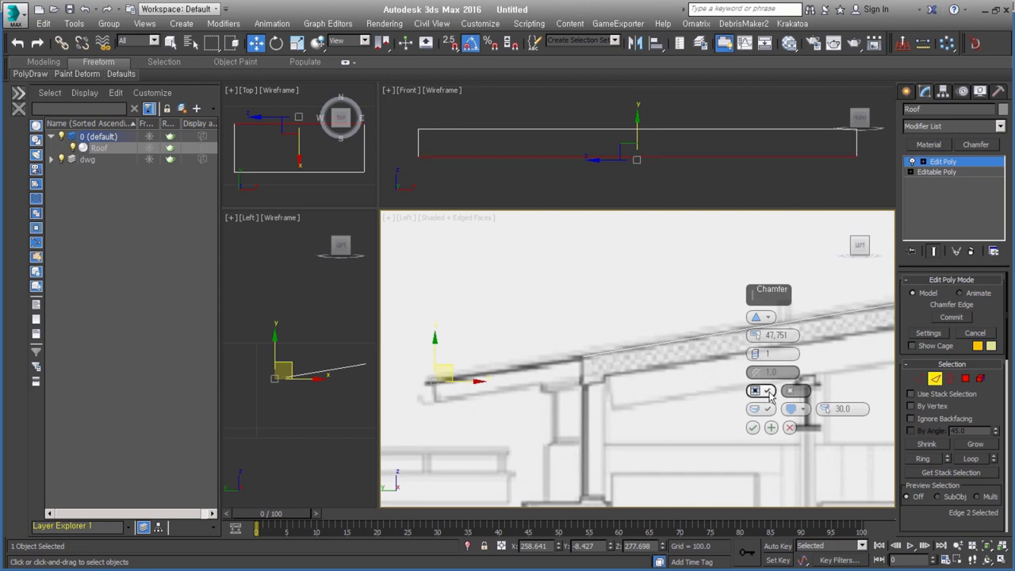
pyautogui.scroll(2, 578, 380)
pyautogui.scroll(2, 583, 381)
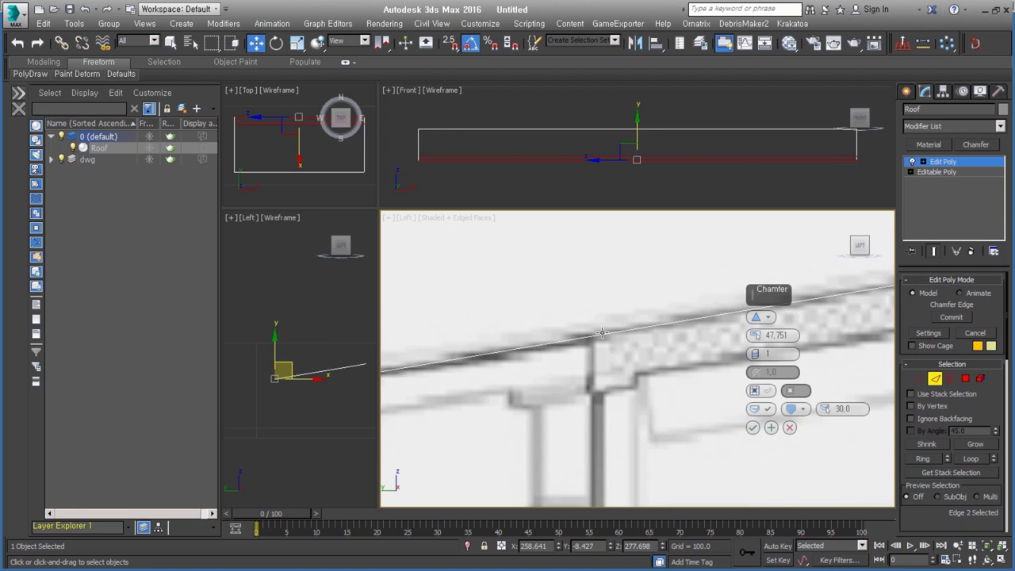
pyautogui.click(753, 427)
pyautogui.scroll(-2, 750, 405)
pyautogui.scroll(-2, 722, 349)
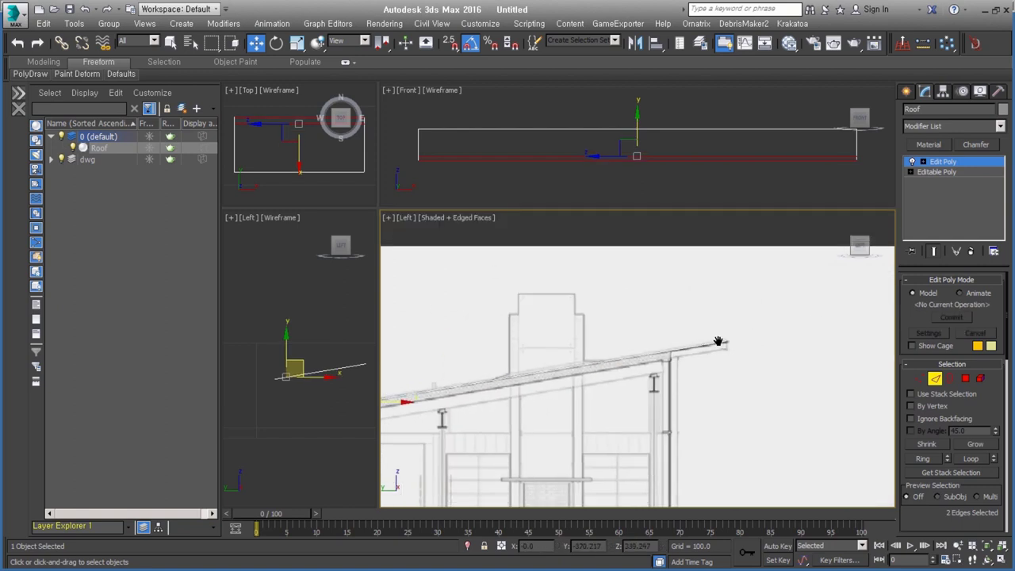
pyautogui.scroll(-1, 744, 379)
# Chamfer the two right-end roof edges with an amount of about 50.6.
pyautogui.scroll(2, 715, 326)
pyautogui.rightClick(716, 326)
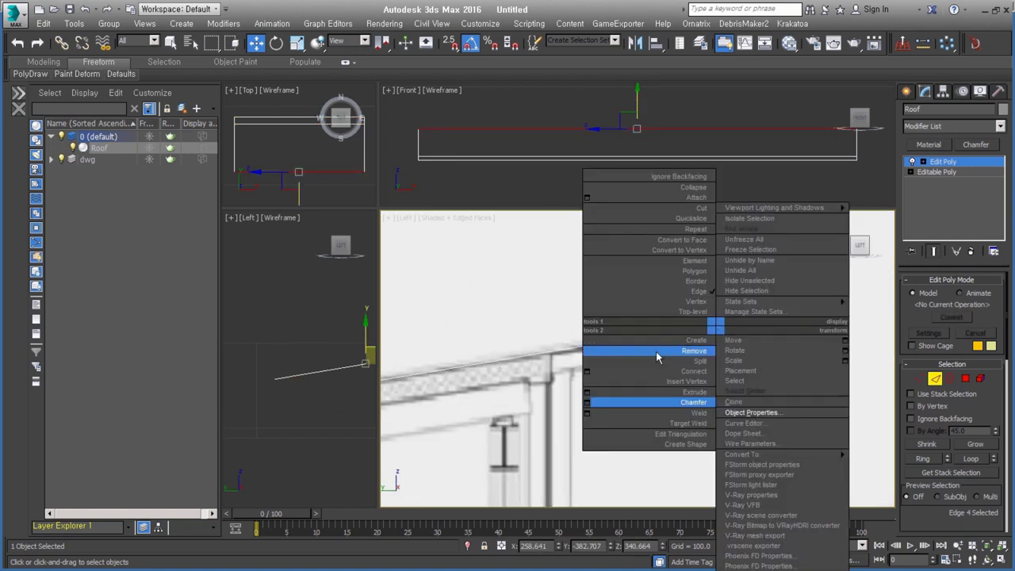
pyautogui.click(587, 405)
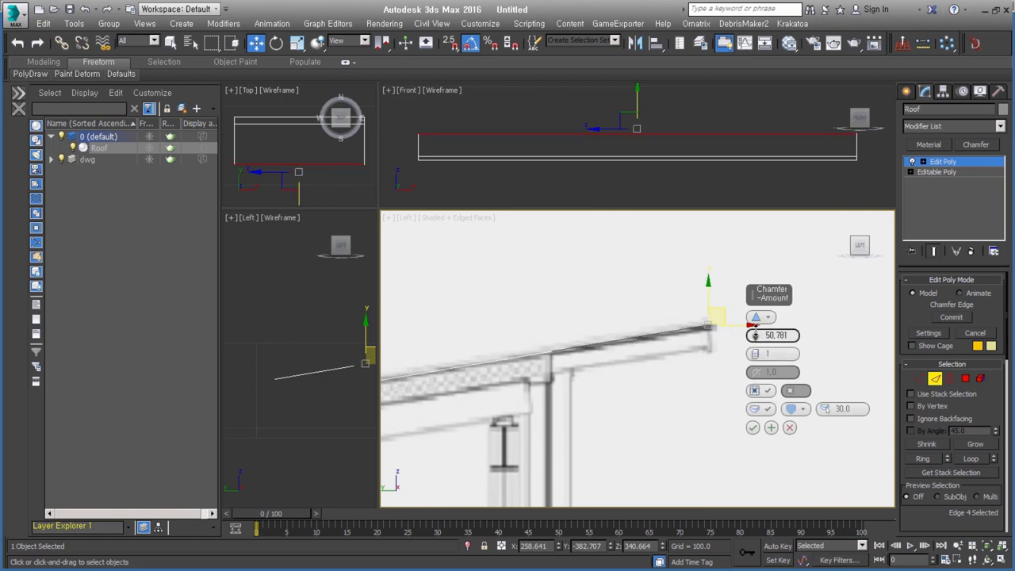
pyautogui.moveTo(755, 335); pyautogui.dragTo(755, 339)
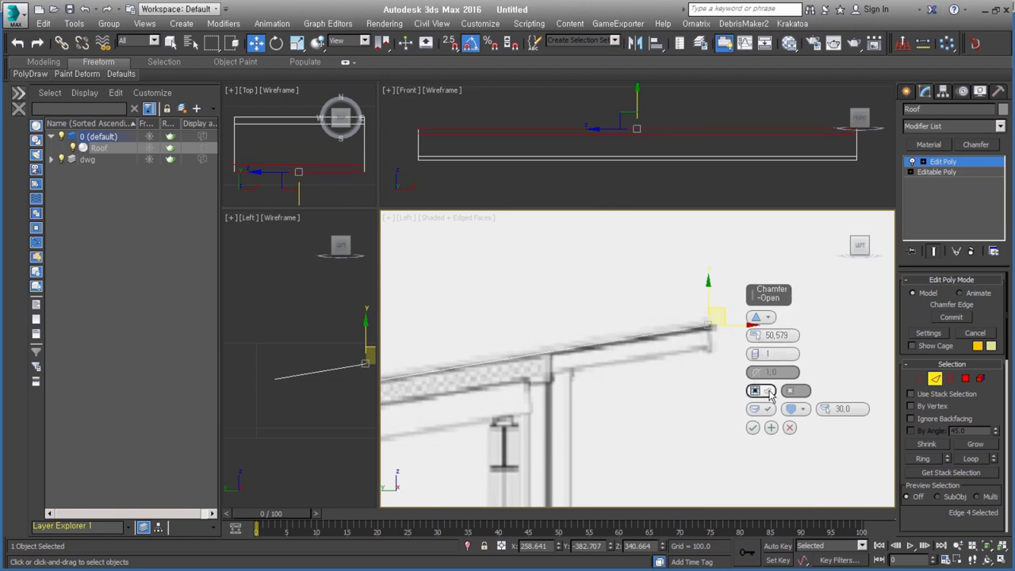
pyautogui.click(753, 428)
# Orbit to see the whole house, then return the main view to the Left side view.
pyautogui.scroll(-5, 623, 415)
pyautogui.keyDown('alt'); pyautogui.moveTo(725, 401); pyautogui.dragTo(733, 419, button='middle'); pyautogui.keyUp('alt')
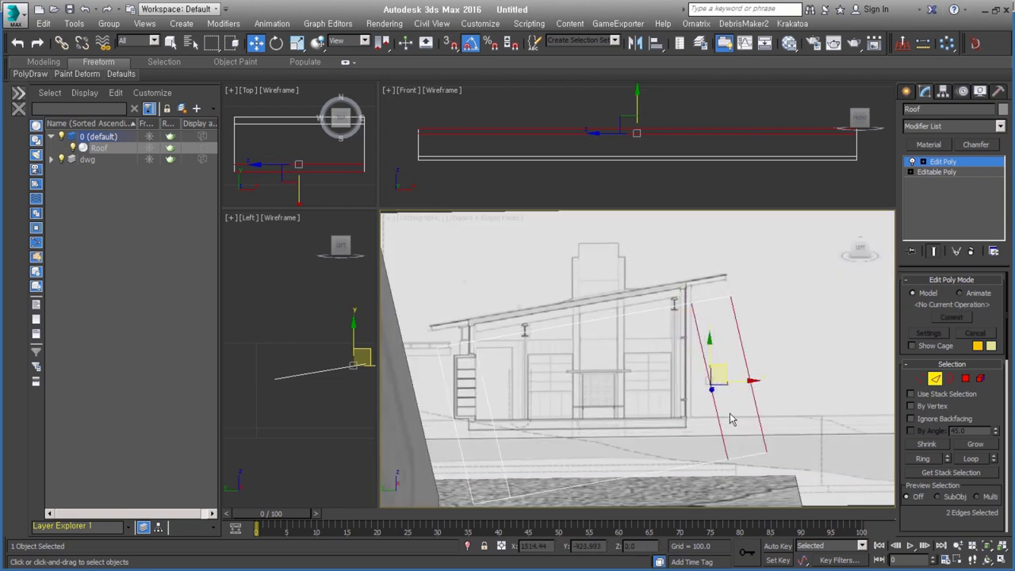
pyautogui.press('l')
pyautogui.scroll(5, 784, 341)
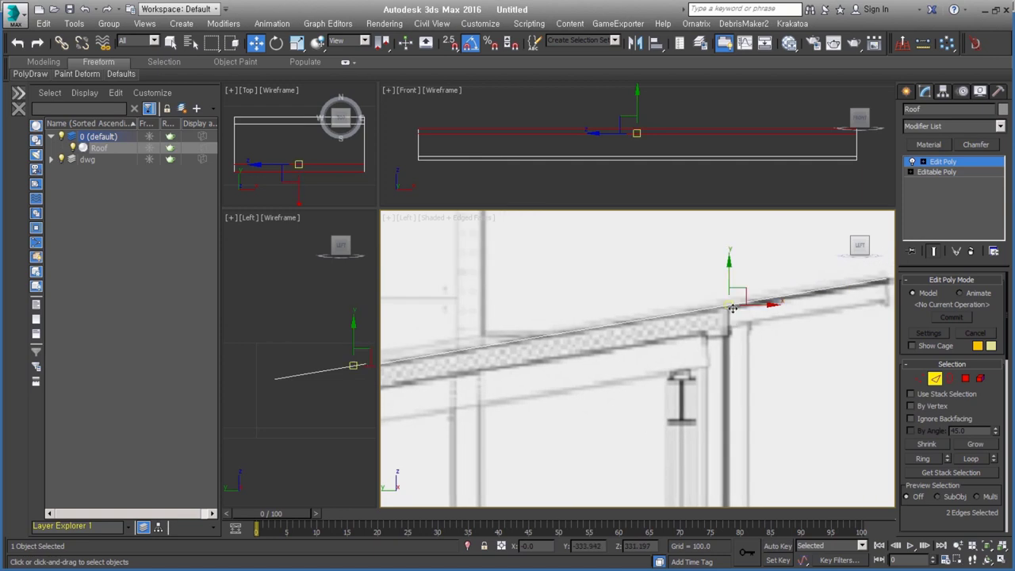
pyautogui.scroll(-3, 732, 308)
pyautogui.scroll(-3, 731, 309)
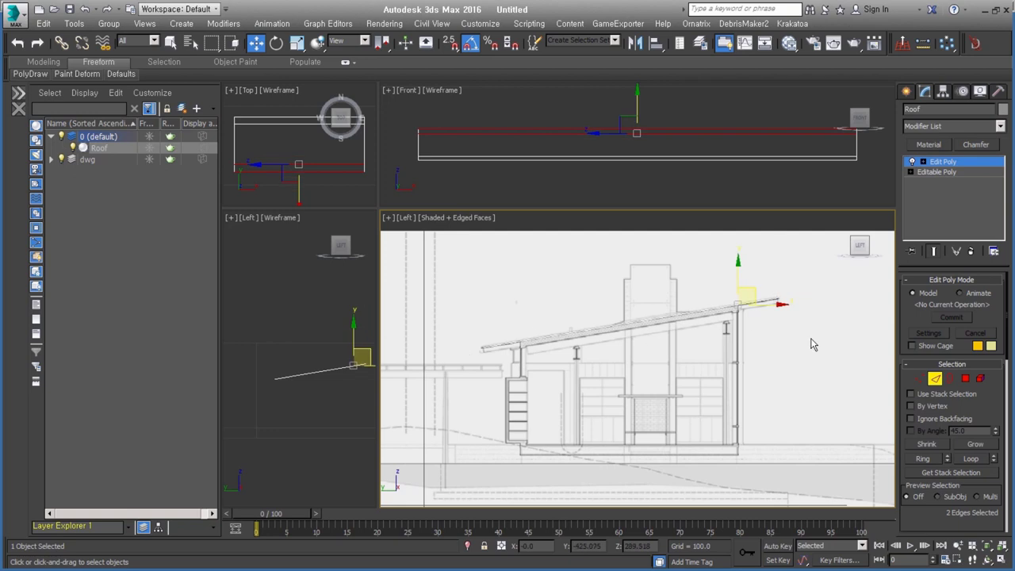
# Detach the three selected roof polygons into a new object named roof_dn.
pyautogui.click(965, 378)
pyautogui.moveTo(839, 277); pyautogui.dragTo(488, 443)
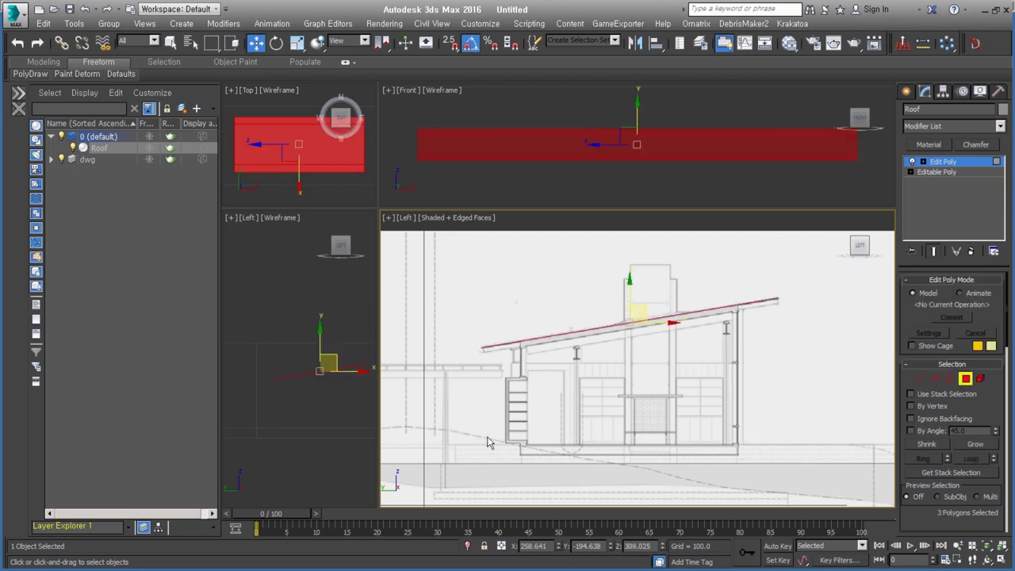
pyautogui.hotkey('alt', 'd')
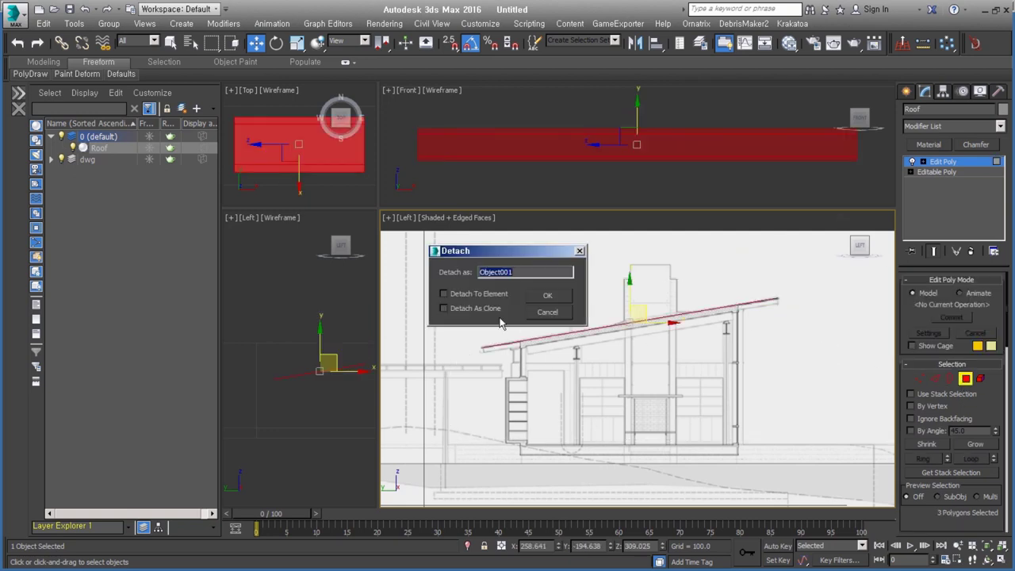
pyautogui.write('roof_dn')
pyautogui.press('Return')
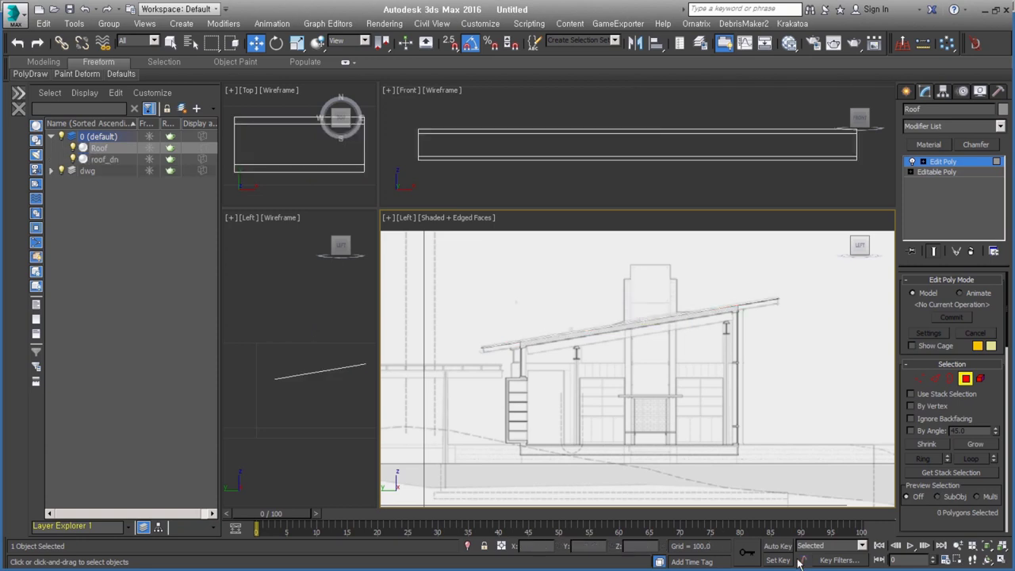
pyautogui.click(966, 380)
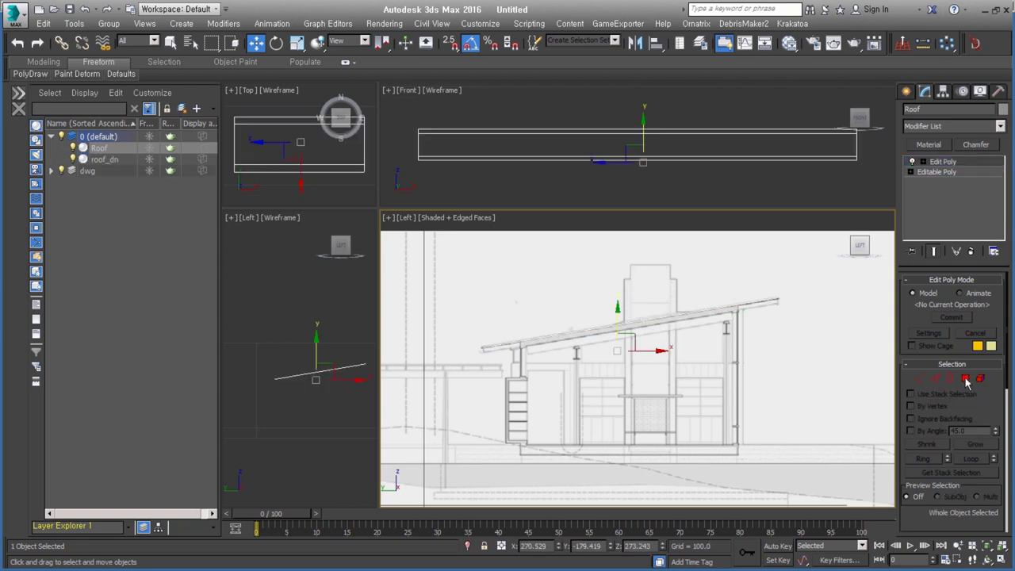
# Remove Roof's Edit Poly modifier, test a Shell at outer amounts 10 and 1, then remove it.
pyautogui.click(971, 250)
pyautogui.scroll(5, 762, 298)
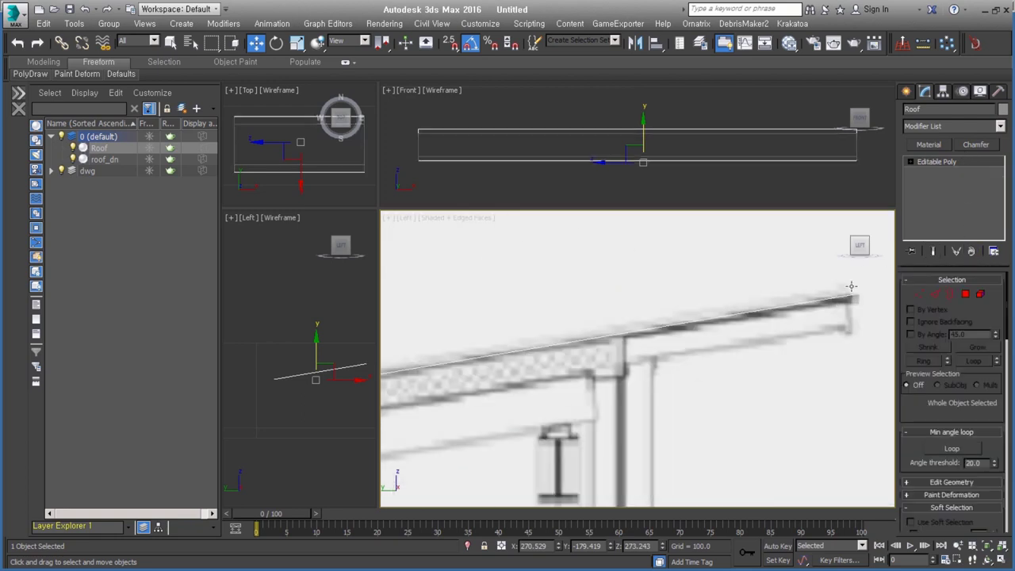
pyautogui.moveTo(825, 328); pyautogui.dragTo(781, 343, button='middle')
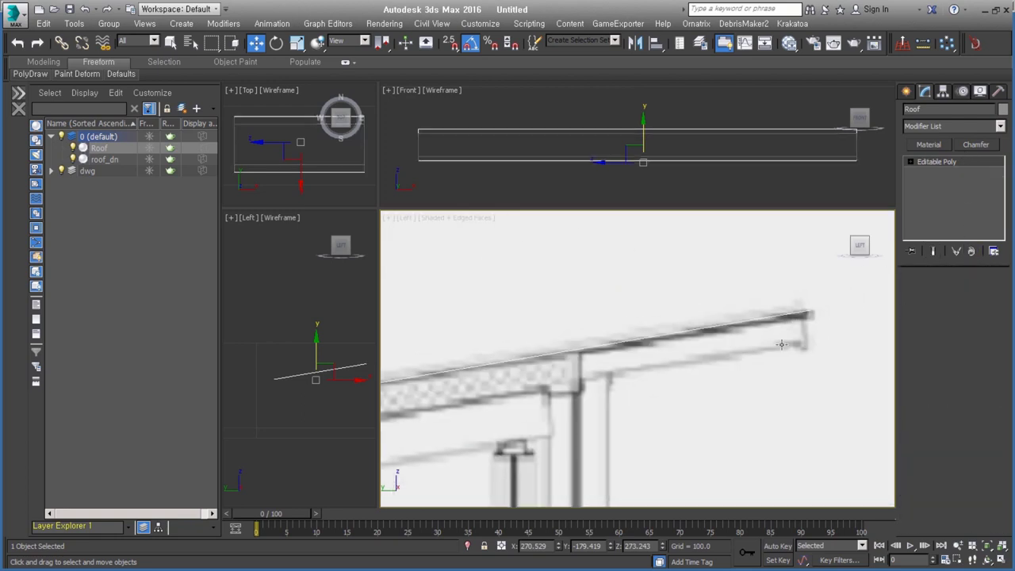
pyautogui.doubleClick(979, 309)
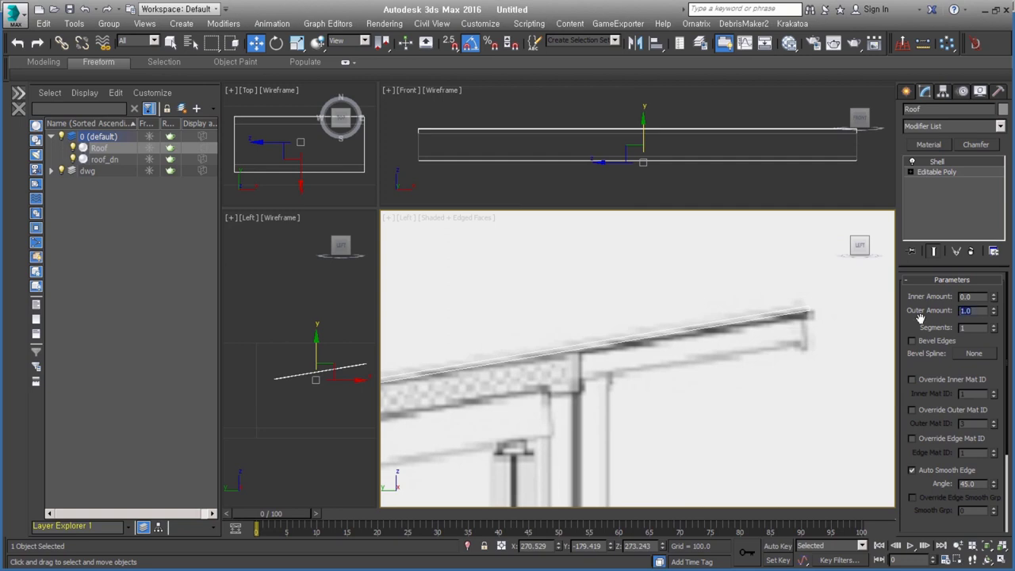
pyautogui.write('10')
pyautogui.press('Return')
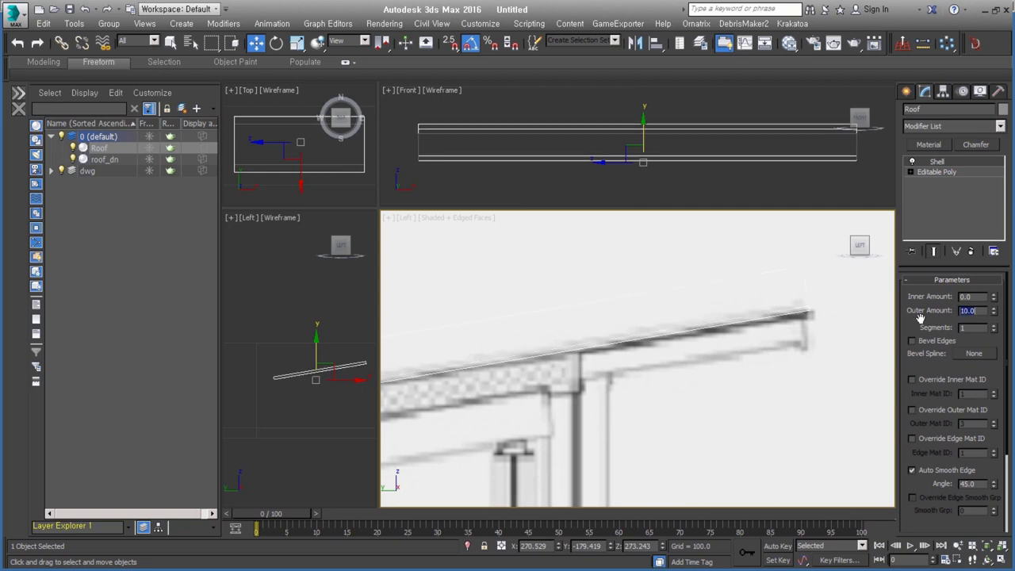
pyautogui.write('1')
pyautogui.press('Return')
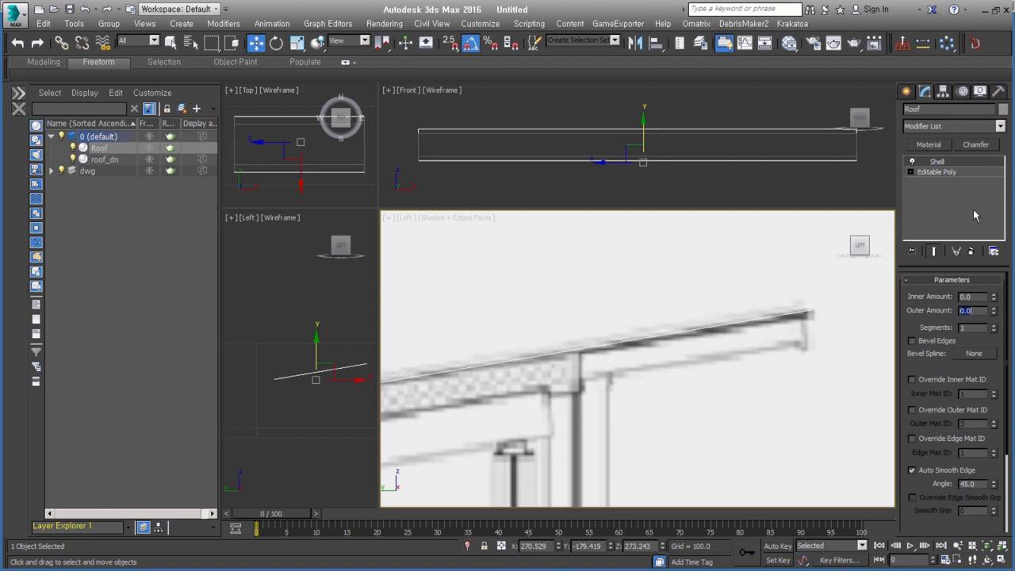
pyautogui.click(971, 251)
pyautogui.scroll(-4, 635, 375)
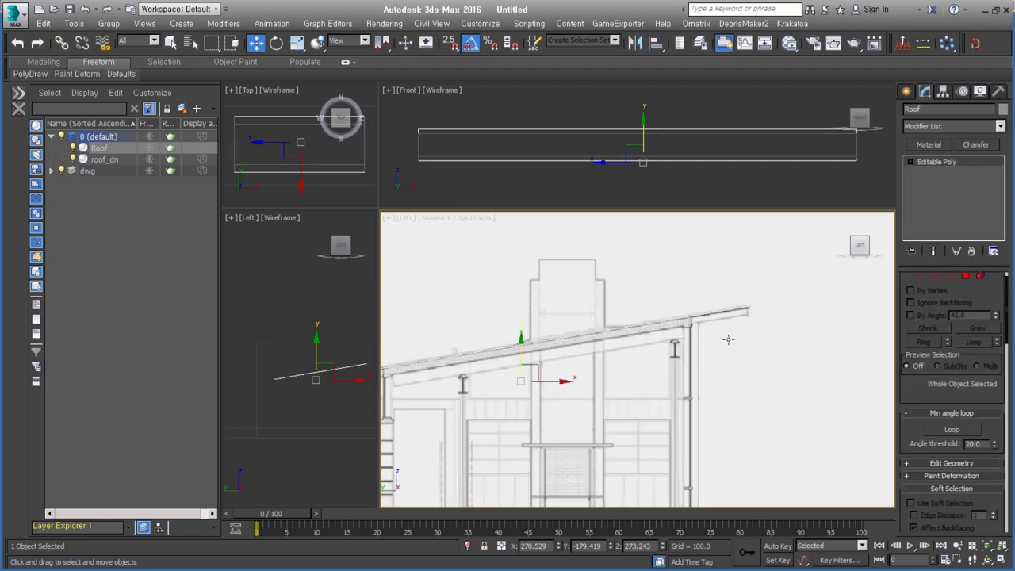
pyautogui.scroll(-3, 675, 356)
pyautogui.moveTo(675, 357); pyautogui.dragTo(682, 346, button='middle')
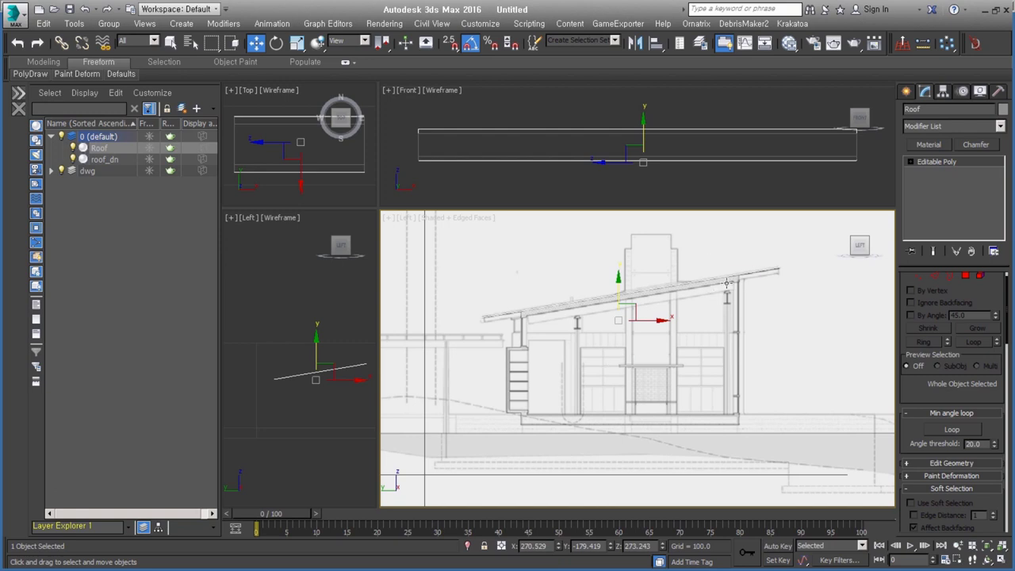
pyautogui.scroll(3, 730, 286)
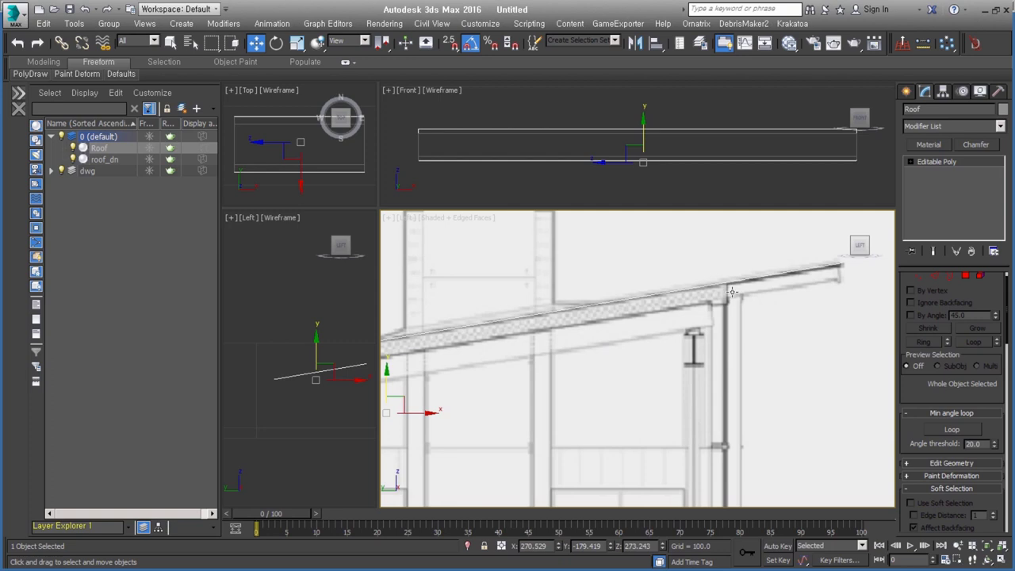
pyautogui.scroll(-4, 732, 292)
pyautogui.scroll(-3, 733, 293)
pyautogui.keyDown('alt'); pyautogui.moveTo(733, 300); pyautogui.dragTo(619, 341, button='middle'); pyautogui.keyUp('alt')
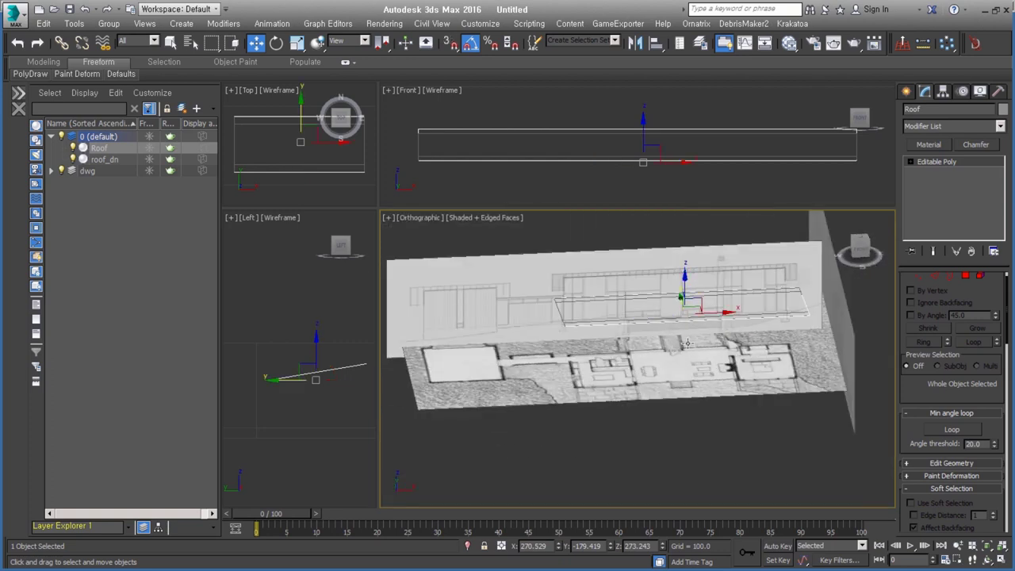
pyautogui.press('f')
pyautogui.scroll(1, 603, 357)
pyautogui.scroll(2, 556, 365)
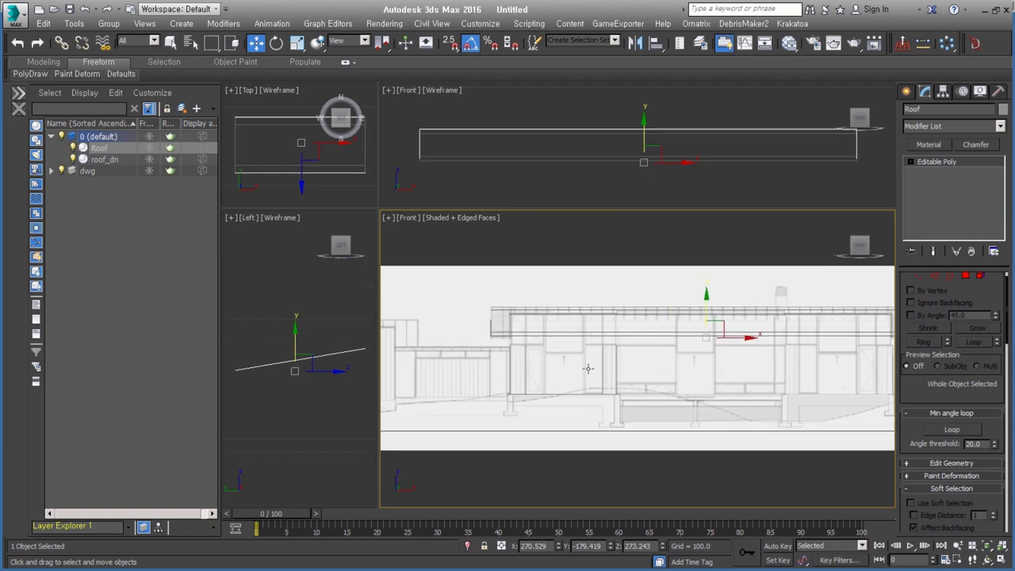
pyautogui.scroll(2, 525, 373)
pyautogui.scroll(2, 624, 373)
pyautogui.scroll(2, 625, 373)
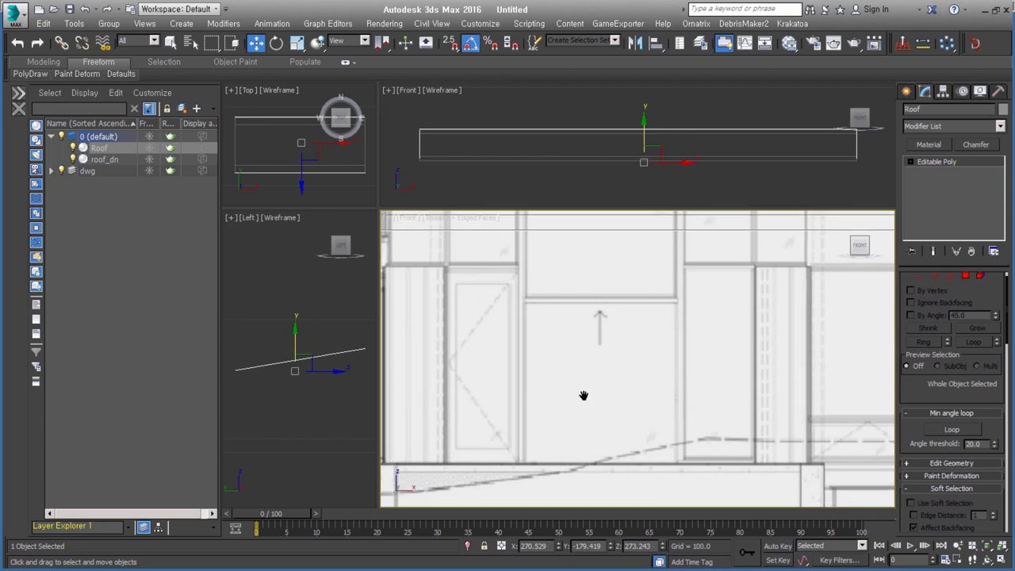
pyautogui.moveTo(584, 397); pyautogui.dragTo(601, 401, button='middle')
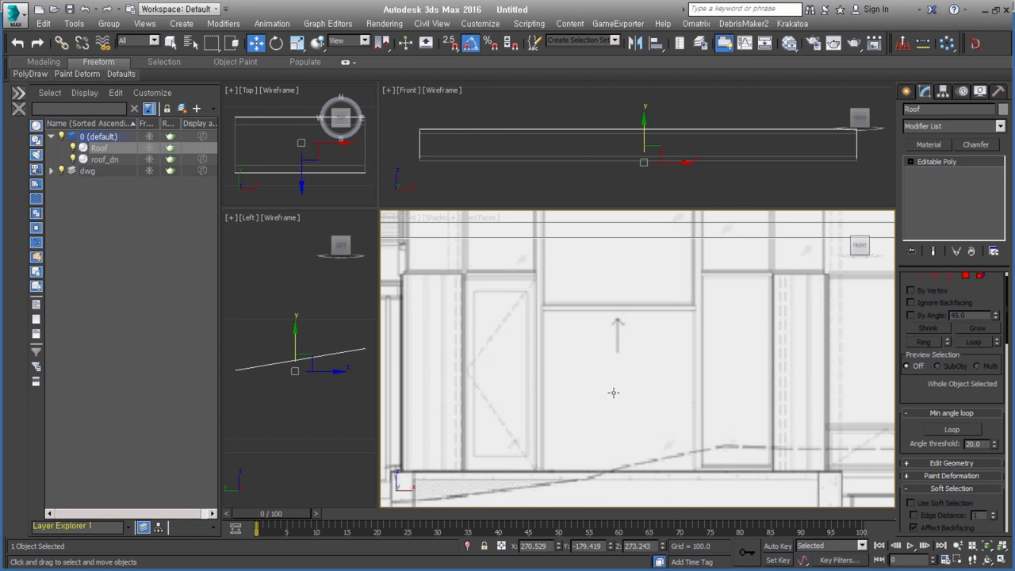
pyautogui.moveTo(648, 382); pyautogui.dragTo(650, 400, button='middle')
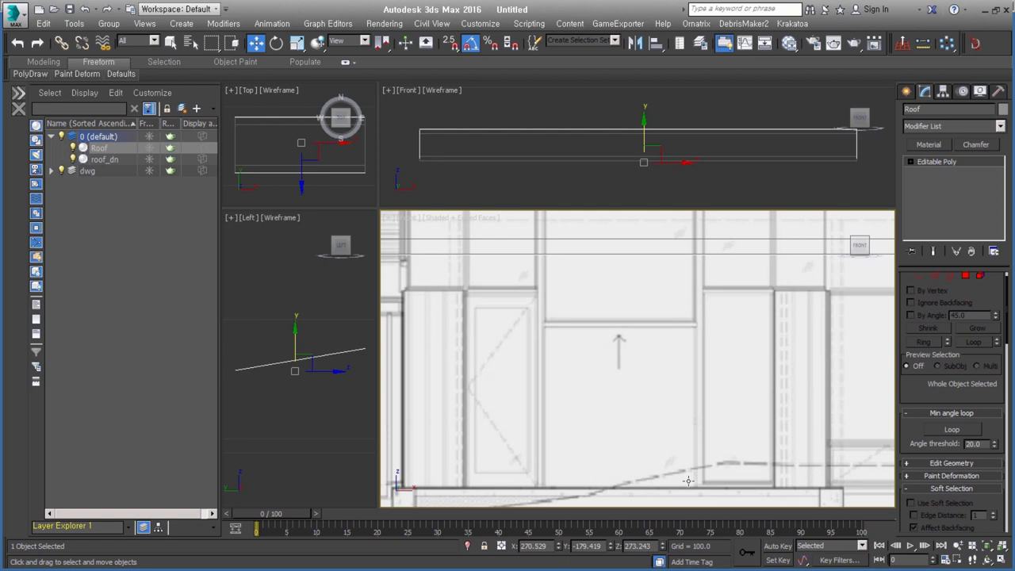
pyautogui.scroll(-5, 584, 353)
pyautogui.press('t')
pyautogui.press('z')
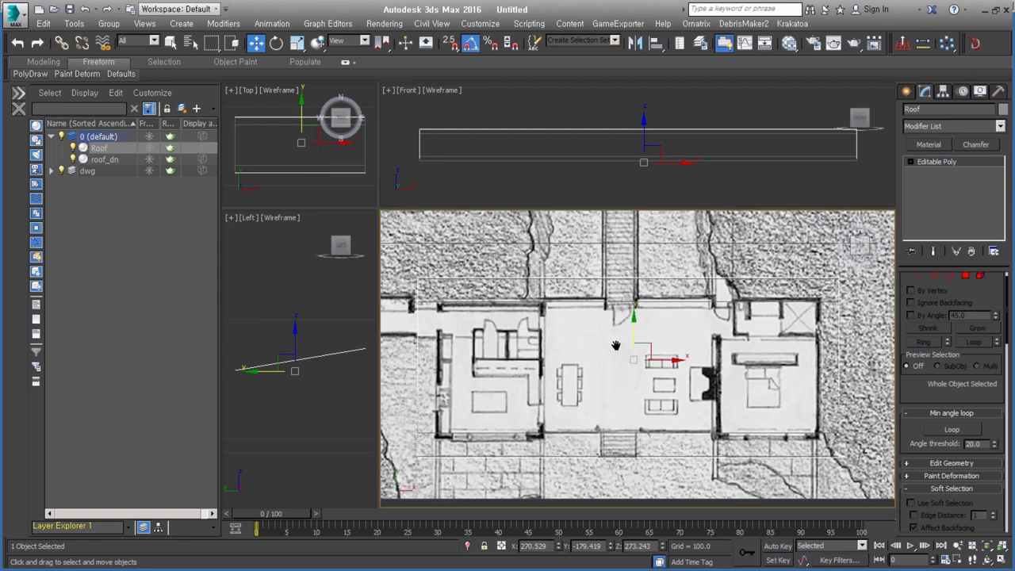
pyautogui.scroll(5, 786, 398)
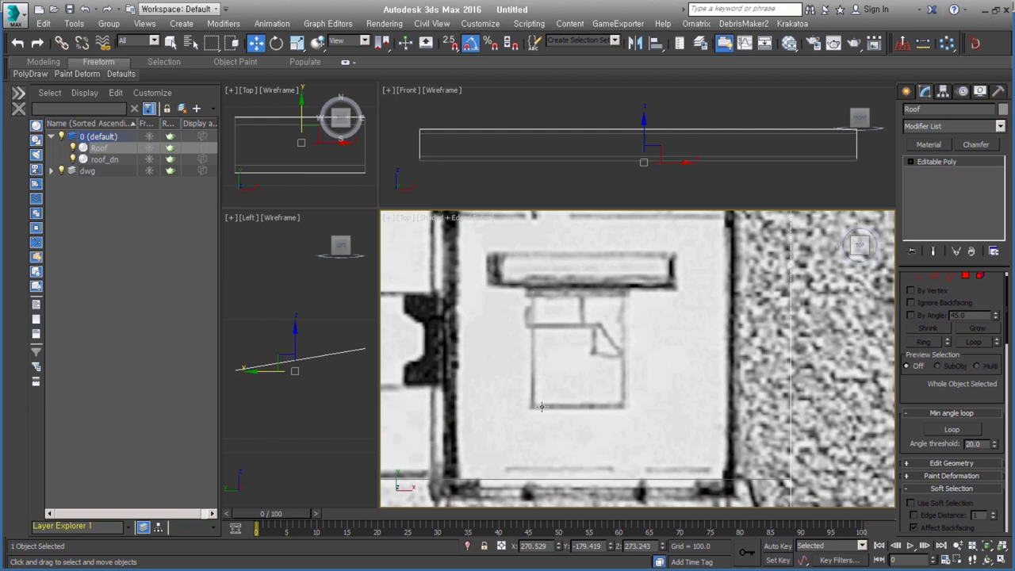
pyautogui.moveTo(511, 325); pyautogui.dragTo(648, 442, button='middle')
pyautogui.scroll(-2, 648, 440)
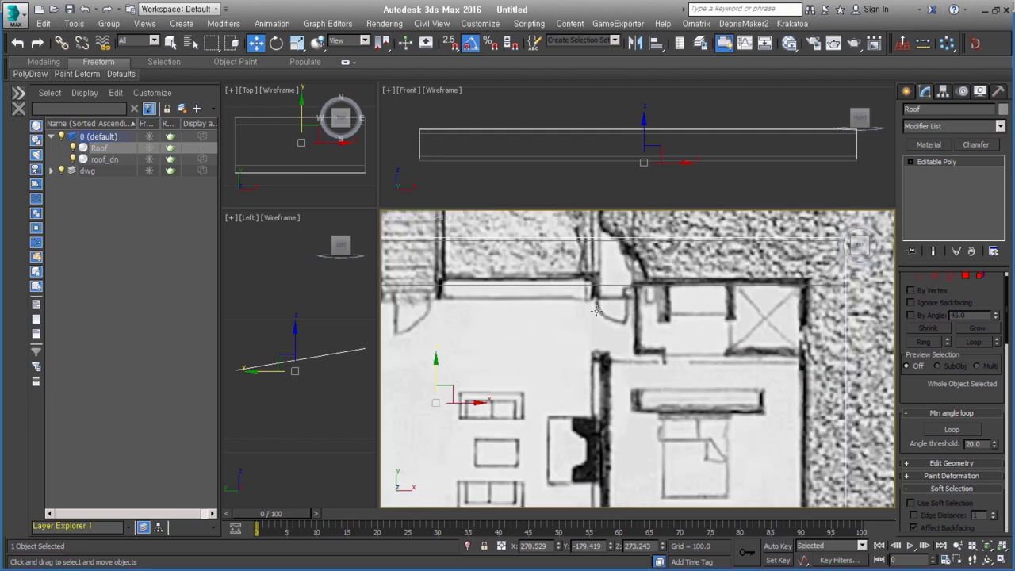
pyautogui.moveTo(443, 303); pyautogui.dragTo(599, 323, button='middle')
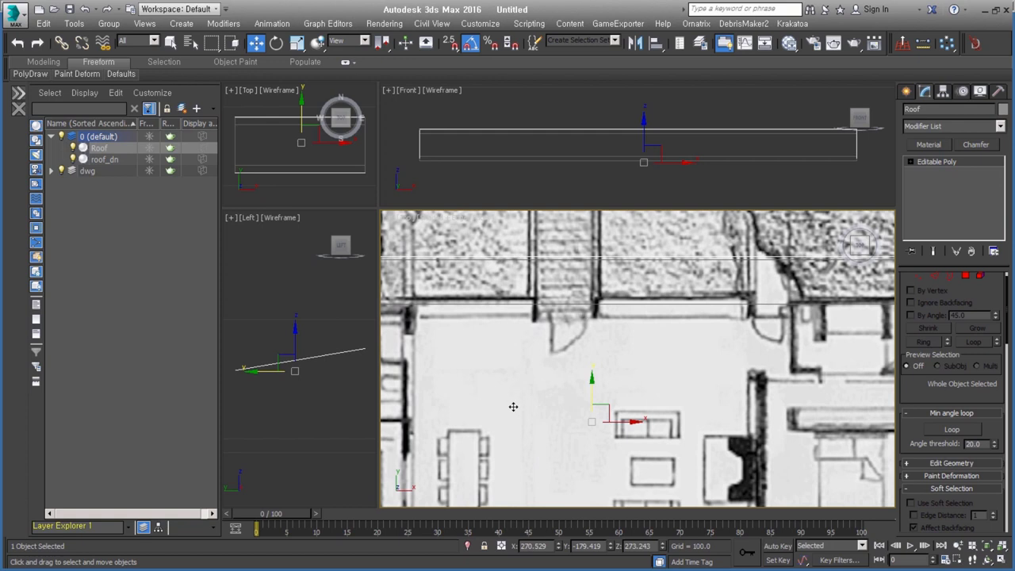
pyautogui.moveTo(514, 408); pyautogui.dragTo(601, 407, button='middle')
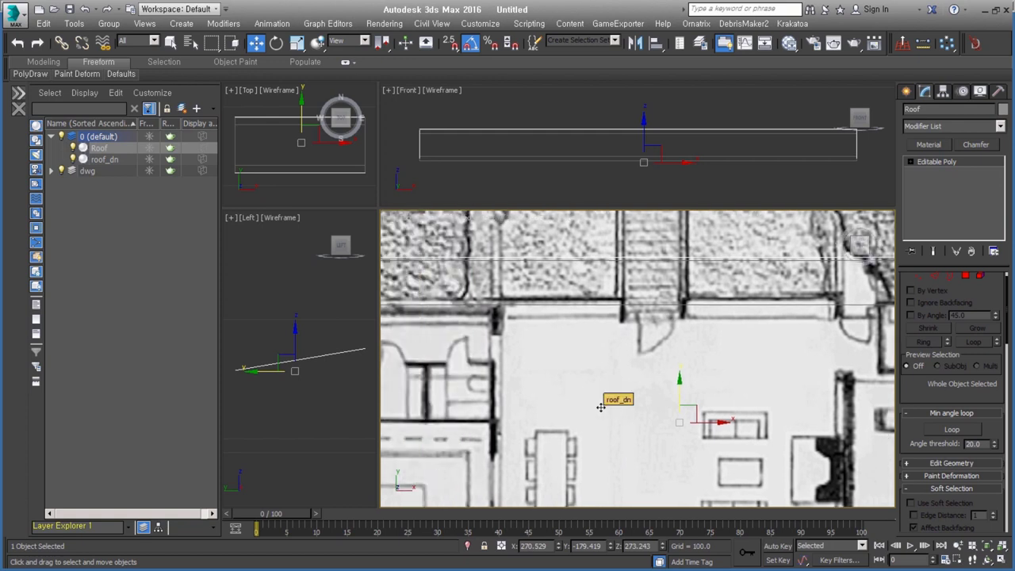
pyautogui.moveTo(583, 456); pyautogui.dragTo(641, 358, button='middle')
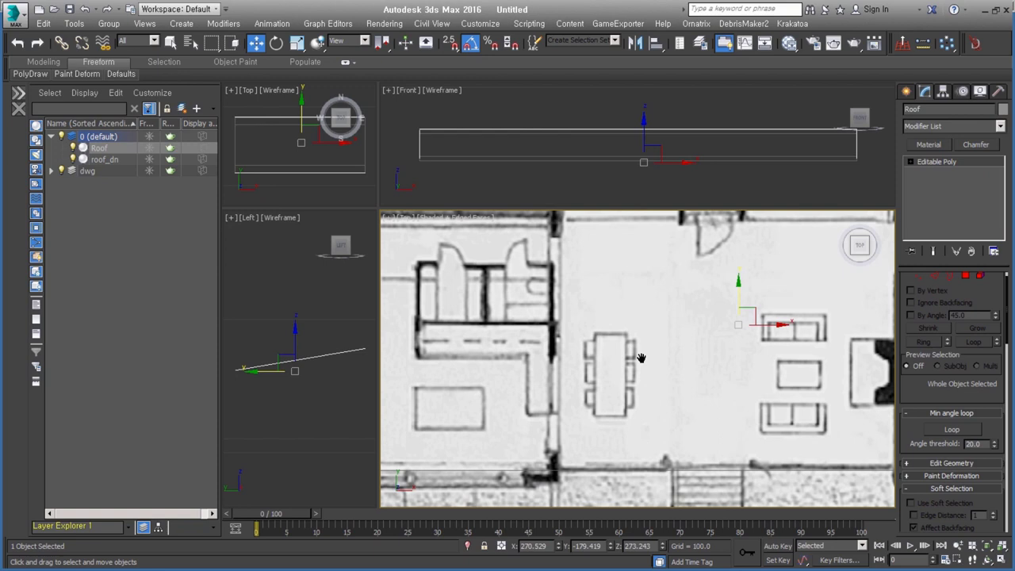
pyautogui.moveTo(642, 358)
pyautogui.mouseDown(button='middle')
pyautogui.moveTo(612, 415)
pyautogui.moveTo(601, 413)
pyautogui.moveTo(664, 403)
pyautogui.moveTo(556, 413)
pyautogui.moveTo(665, 348)
pyautogui.mouseUp(button='middle')
pyautogui.scroll(-2, 566, 391)
pyautogui.scroll(-3, 664, 348)
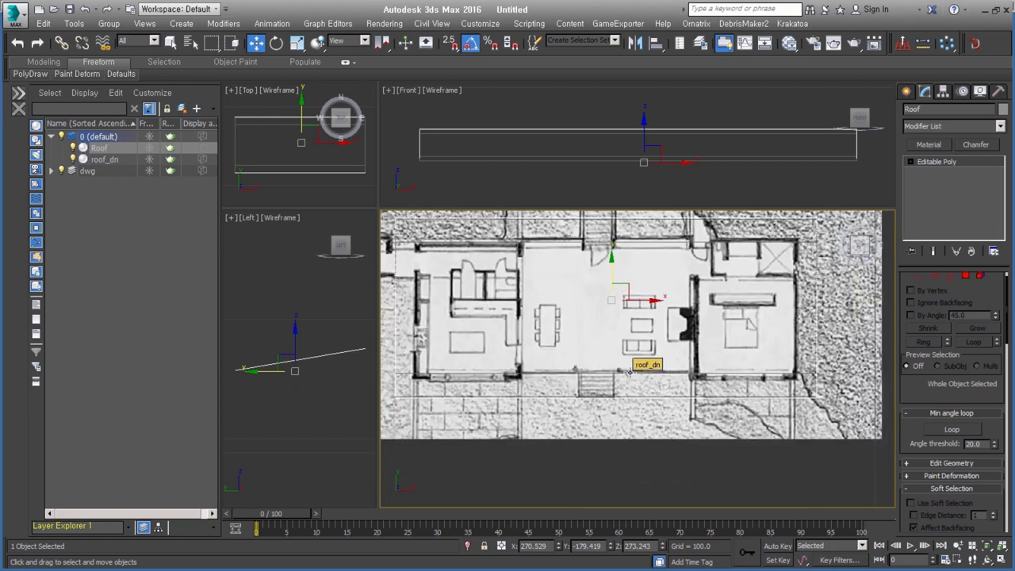
pyautogui.press('f')
pyautogui.scroll(5, 554, 364)
pyautogui.scroll(1, 544, 307)
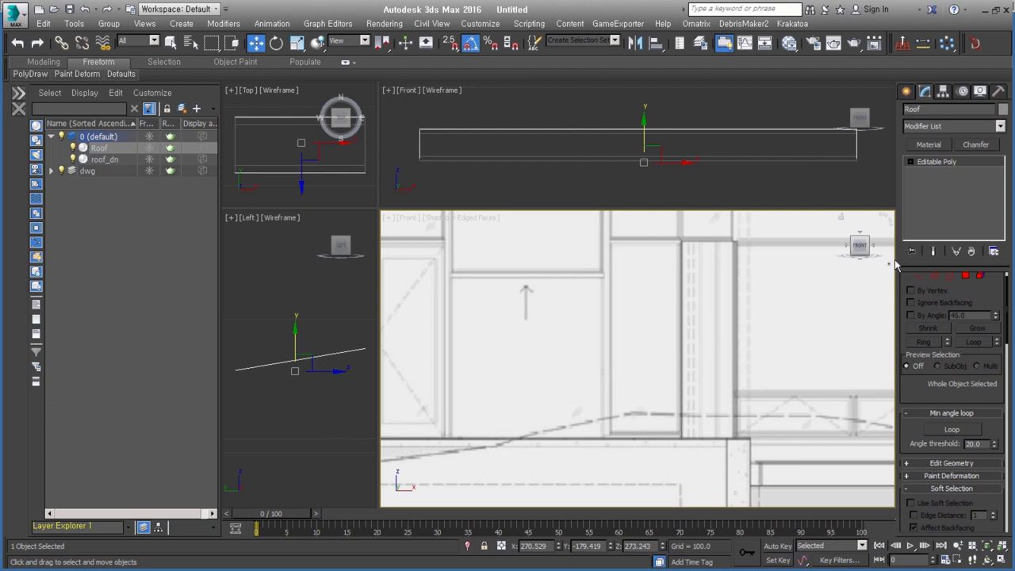
# Create a Tape helper measuring a vertical height on the front elevation.
pyautogui.click(910, 92)
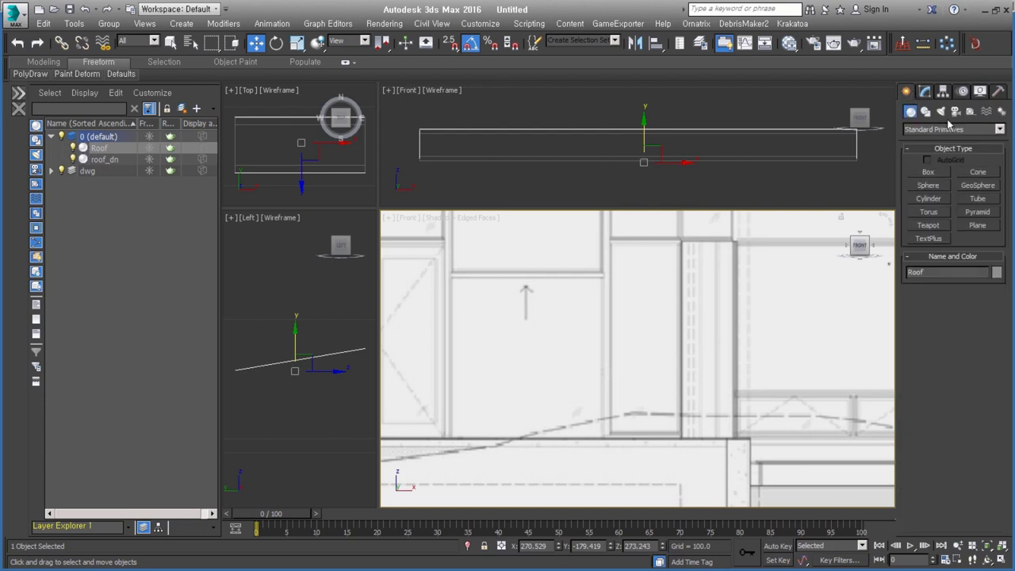
pyautogui.click(971, 112)
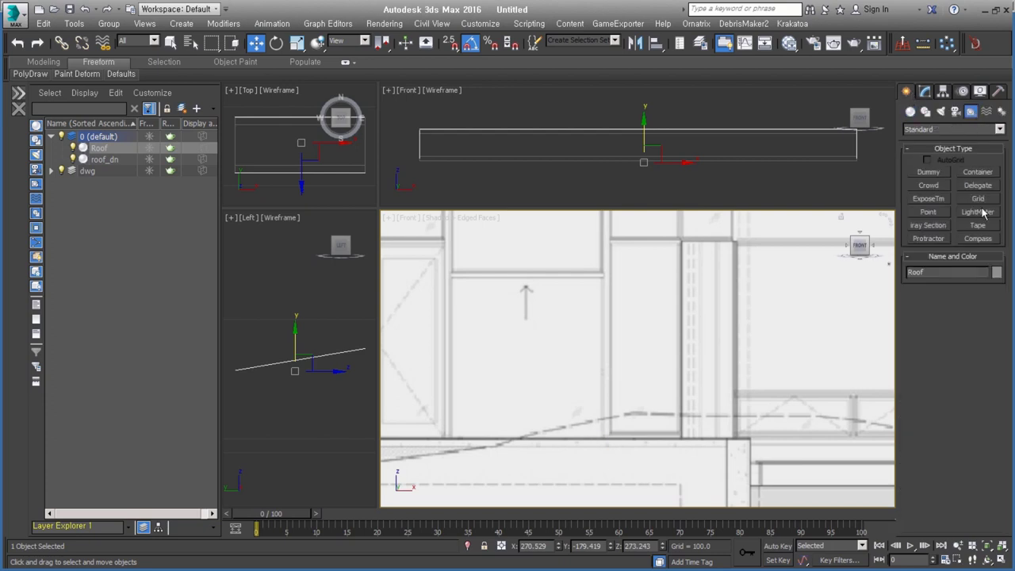
pyautogui.click(980, 227)
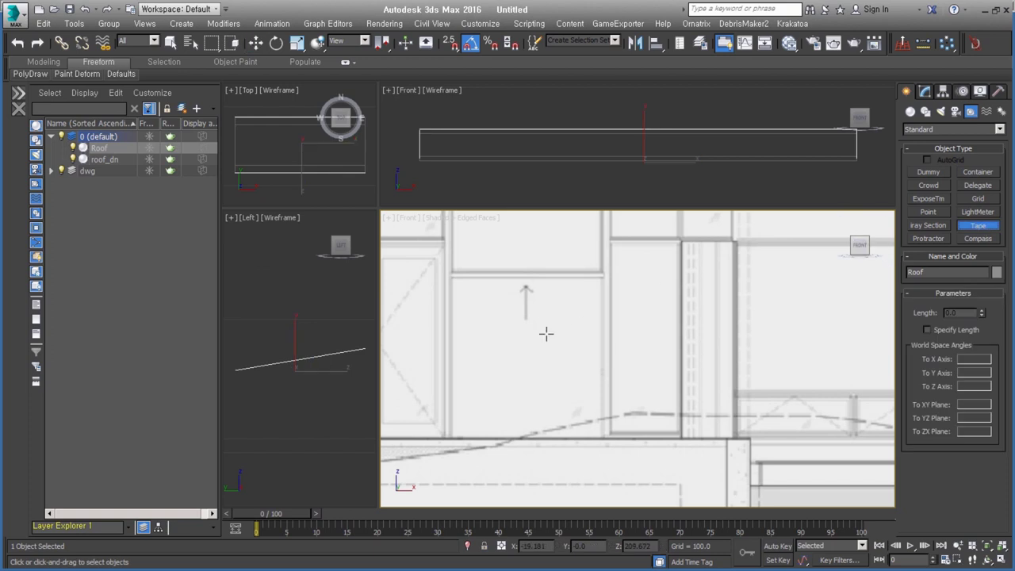
pyautogui.moveTo(601, 435); pyautogui.dragTo(602, 274)
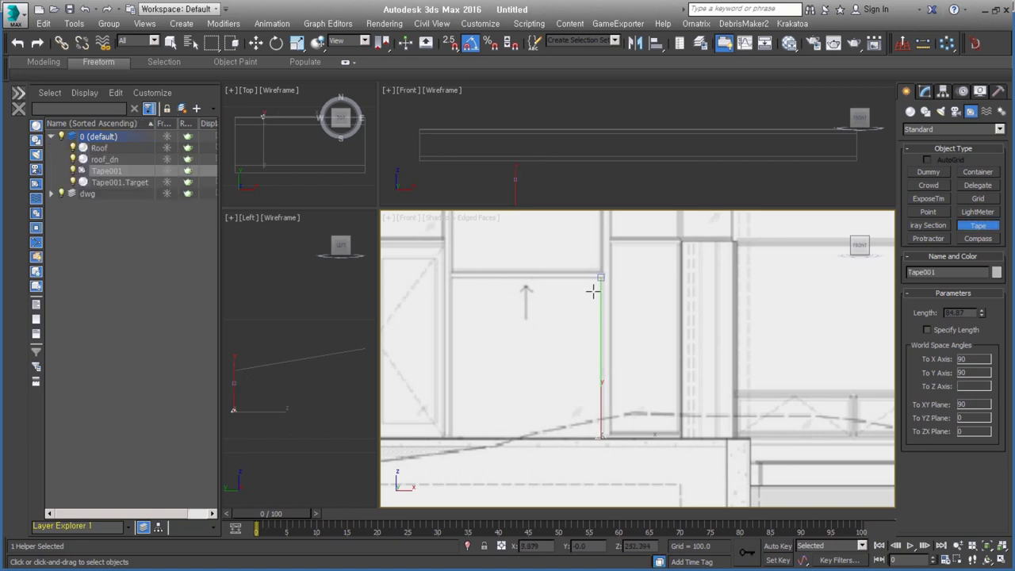
pyautogui.scroll(-5, 555, 391)
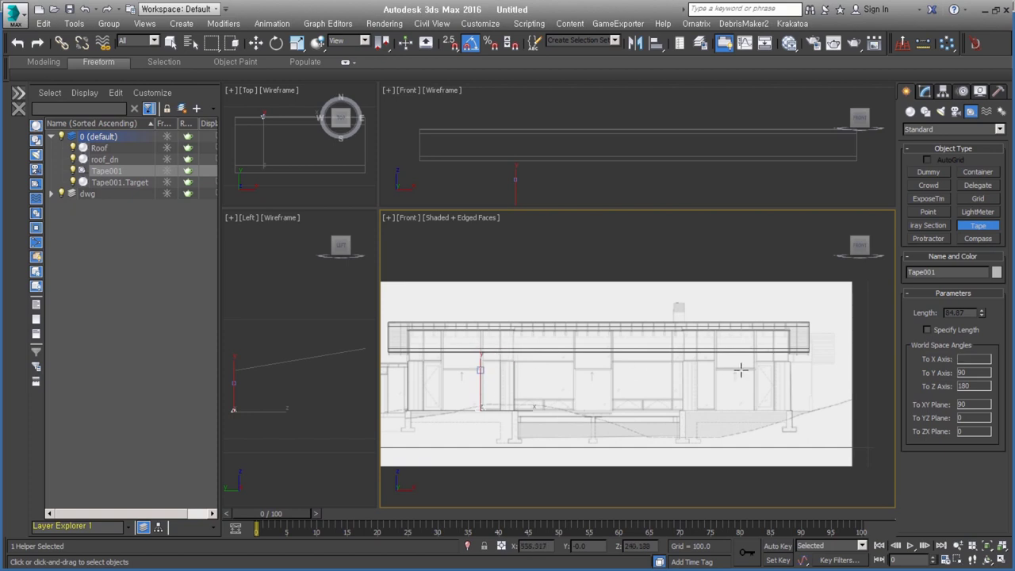
# In the Top view, frame the bedroom and drag a second tape along the bed.
pyautogui.press('t')
pyautogui.scroll(5, 698, 389)
pyautogui.moveTo(698, 389)
pyautogui.mouseDown(button='middle')
pyautogui.moveTo(669, 359)
pyautogui.moveTo(608, 372)
pyautogui.mouseUp(button='middle')
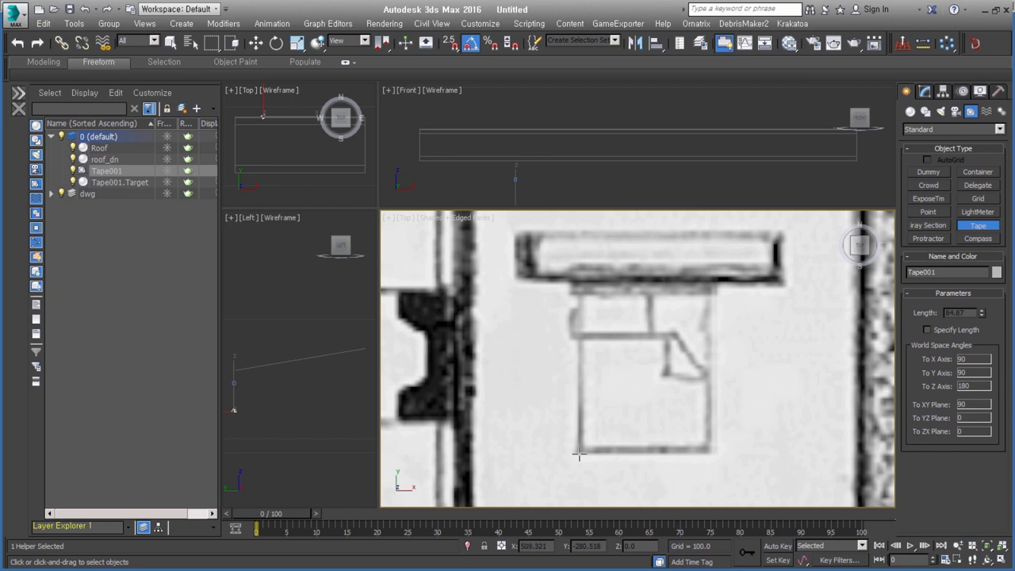
pyautogui.moveTo(579, 455); pyautogui.dragTo(579, 291)
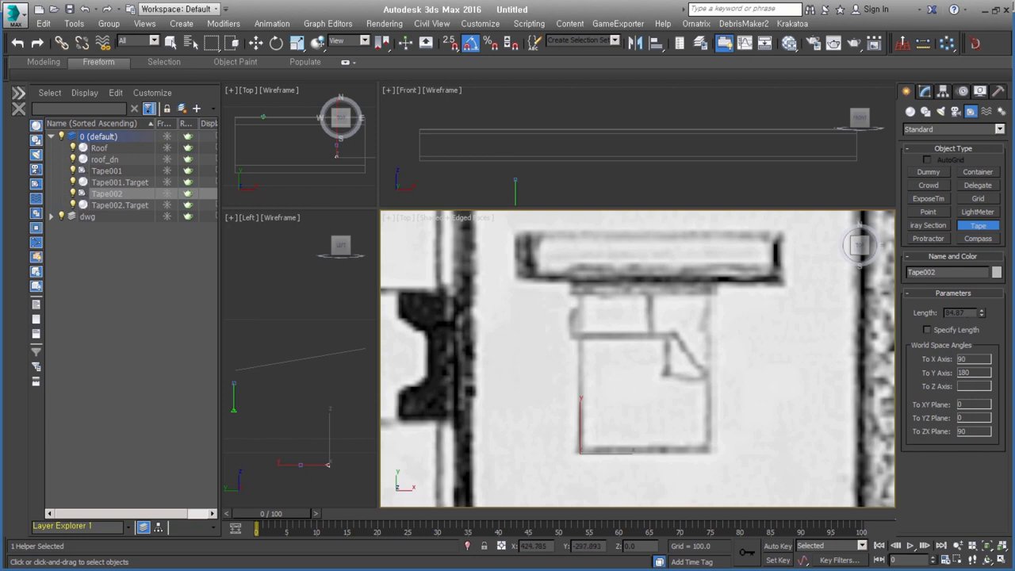
# Compute 2100 ÷ 84.87 in Windows Calculator.
pyautogui.click(417, 424)
pyautogui.click(393, 423)
pyautogui.click(406, 442)
pyautogui.click(407, 442)
pyautogui.click(468, 381)
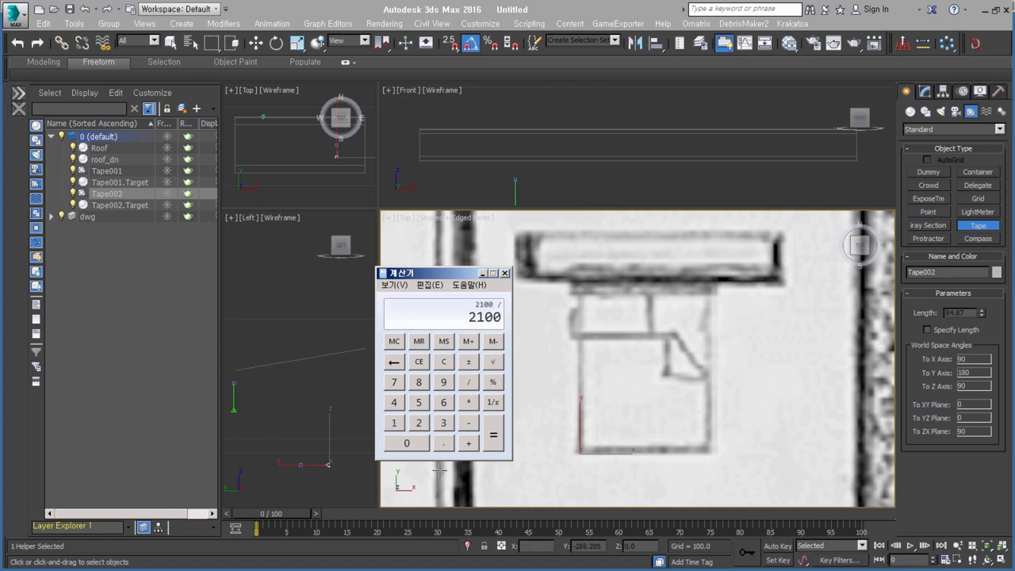
pyautogui.click(420, 383)
pyautogui.click(395, 402)
pyautogui.click(443, 443)
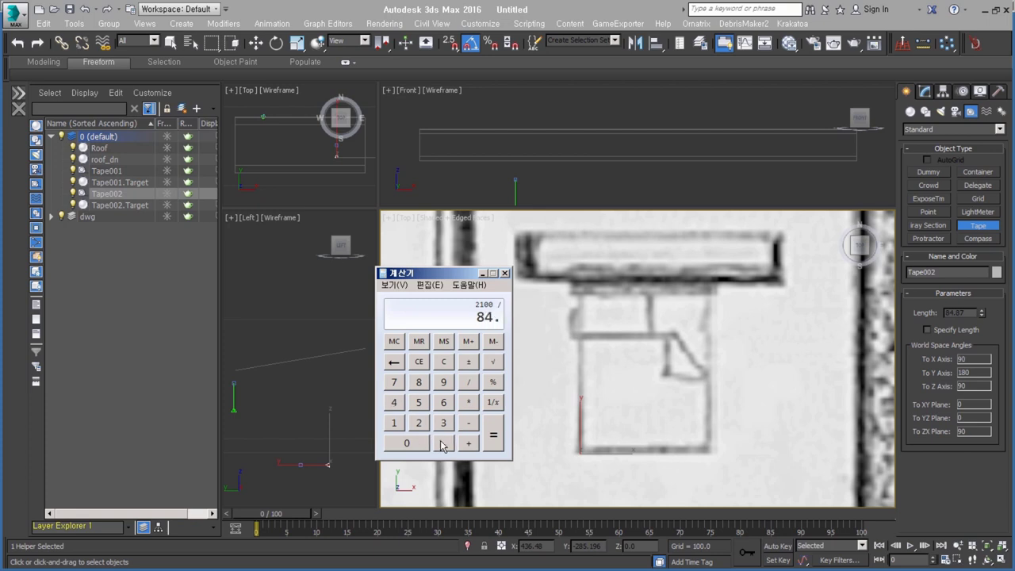
pyautogui.click(419, 383)
pyautogui.click(395, 382)
pyautogui.click(491, 433)
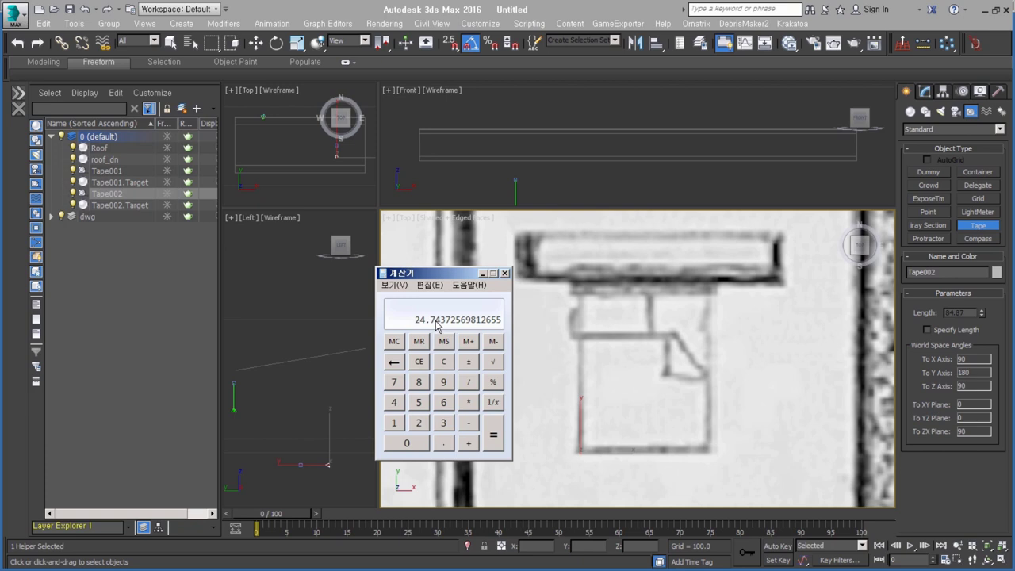
pyautogui.click(505, 274)
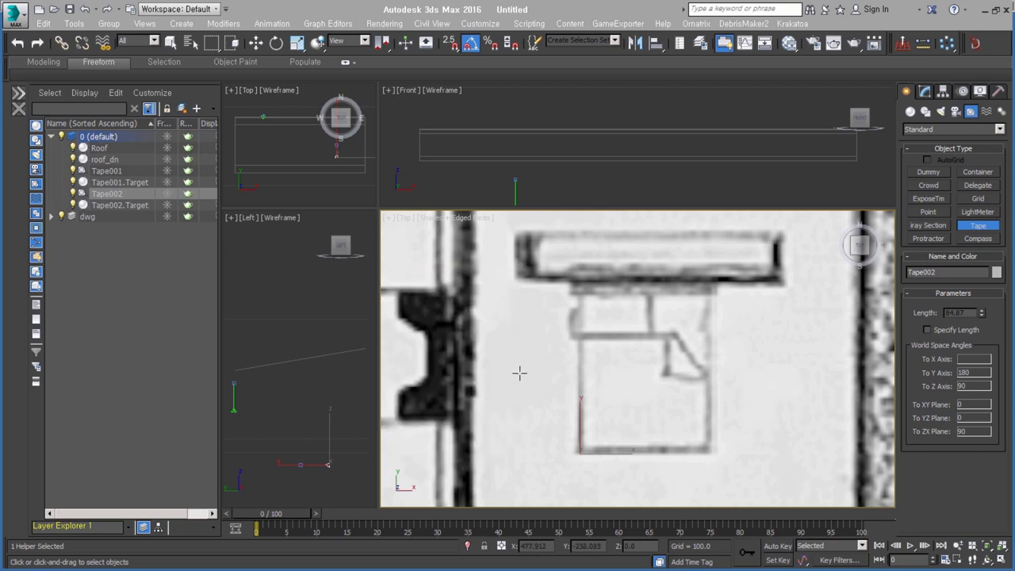
# In the Front view, select Tape001 and set its Z angle to exactly 180°.
pyautogui.scroll(-3, 705, 295)
pyautogui.scroll(-3, 652, 353)
pyautogui.press('f')
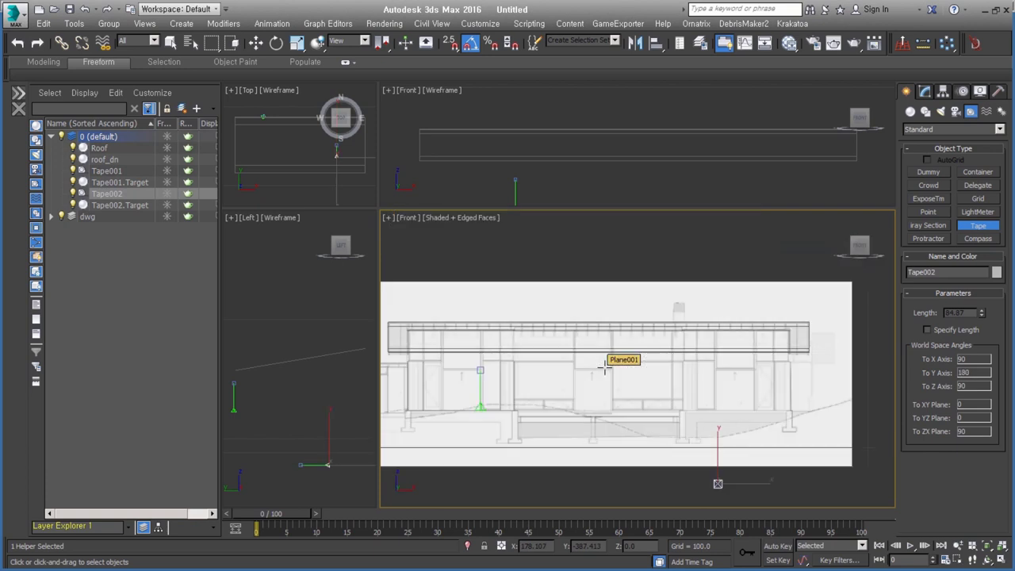
pyautogui.scroll(5, 511, 424)
pyautogui.press('w')
pyautogui.click(510, 428)
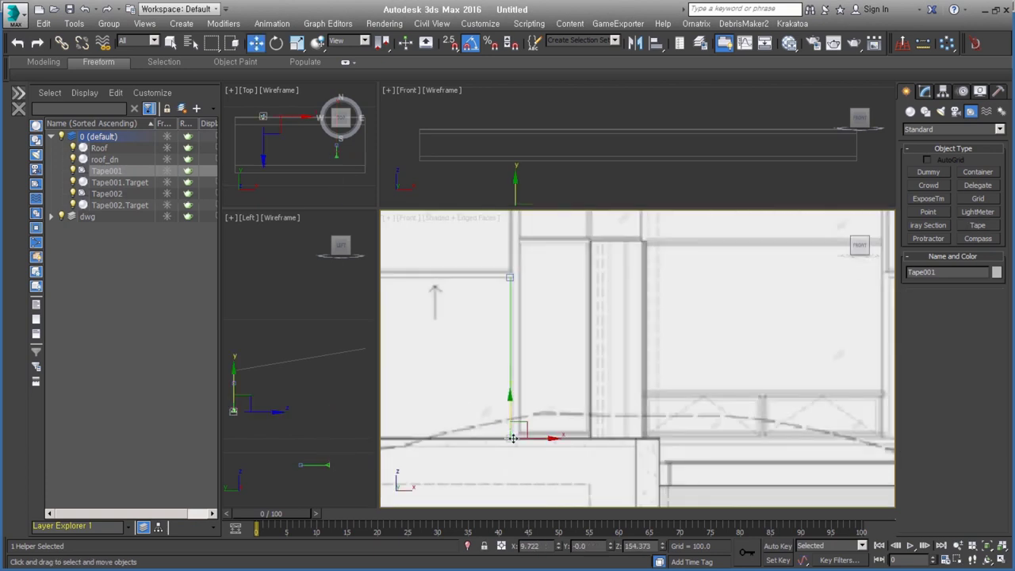
pyautogui.click(925, 91)
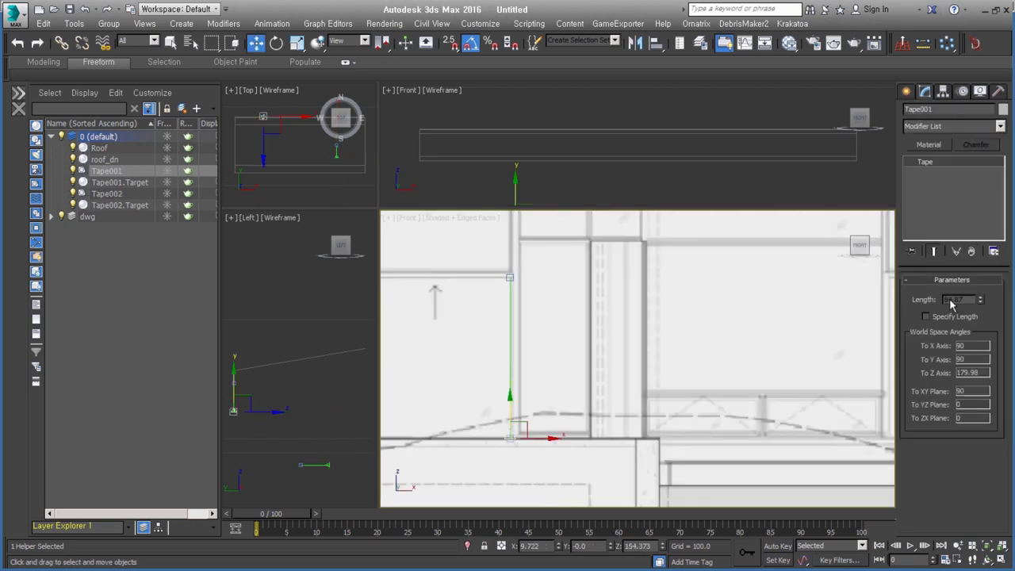
pyautogui.click(504, 440)
pyautogui.click(511, 437)
pyautogui.click(511, 437)
pyautogui.click(329, 465)
pyautogui.click(233, 411)
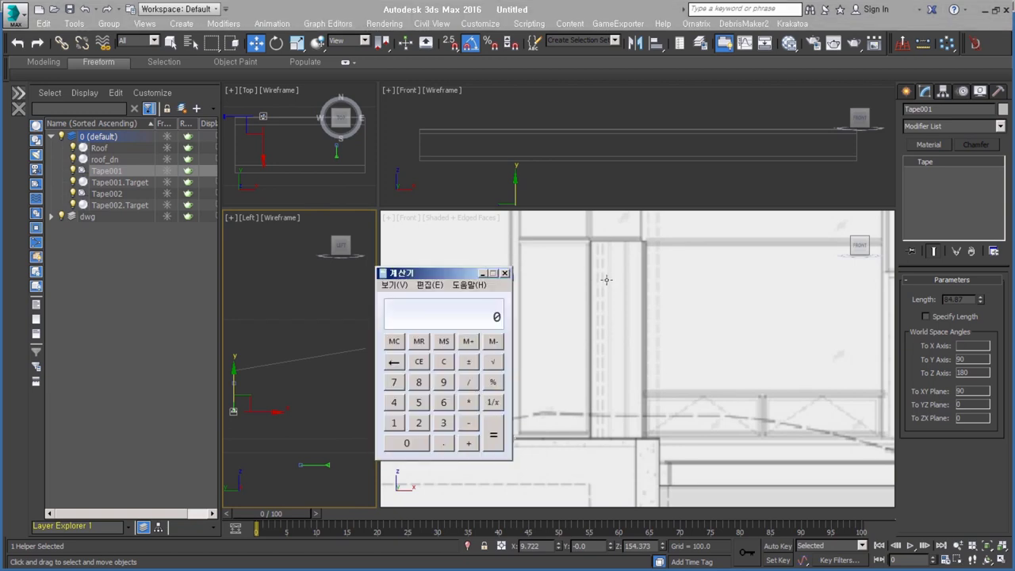
# Compute 2000 ÷ 84.87 in the calculator.
pyautogui.click(421, 426)
pyautogui.click(419, 444)
pyautogui.click(419, 444)
pyautogui.click(419, 444)
pyautogui.click(469, 383)
pyautogui.click(419, 384)
pyautogui.click(393, 403)
pyautogui.click(443, 445)
pyautogui.click(420, 382)
pyautogui.click(394, 383)
pyautogui.click(492, 434)
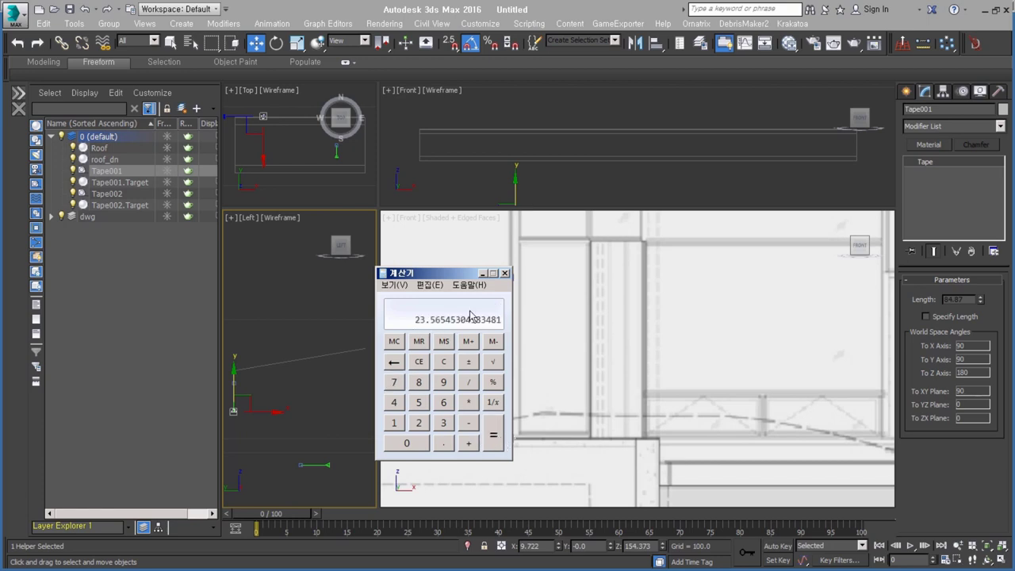
# Copy the 23.565 result from the calculator and close it.
pyautogui.click(638, 329)
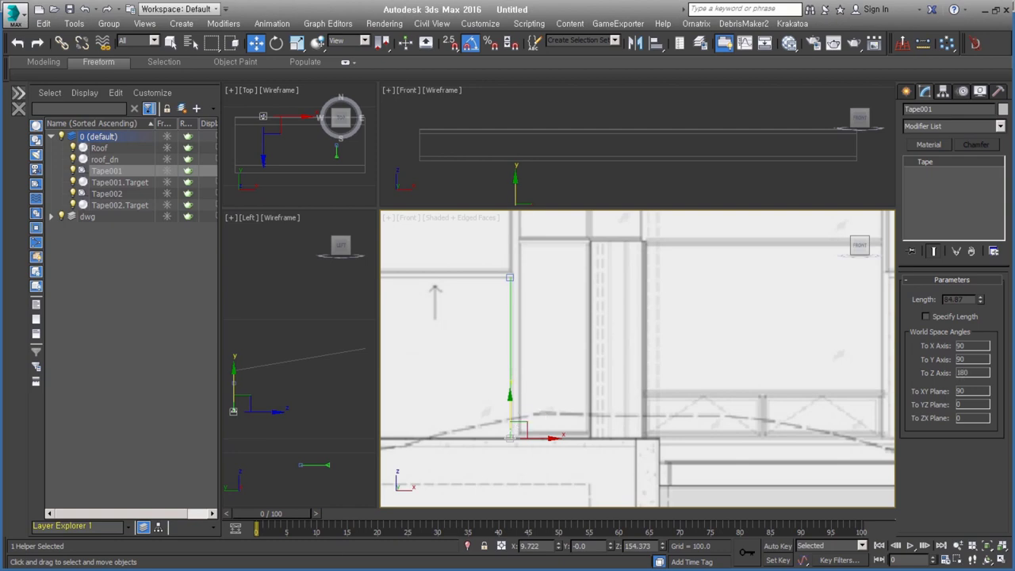
pyautogui.hotkey('alt', 'Tab')
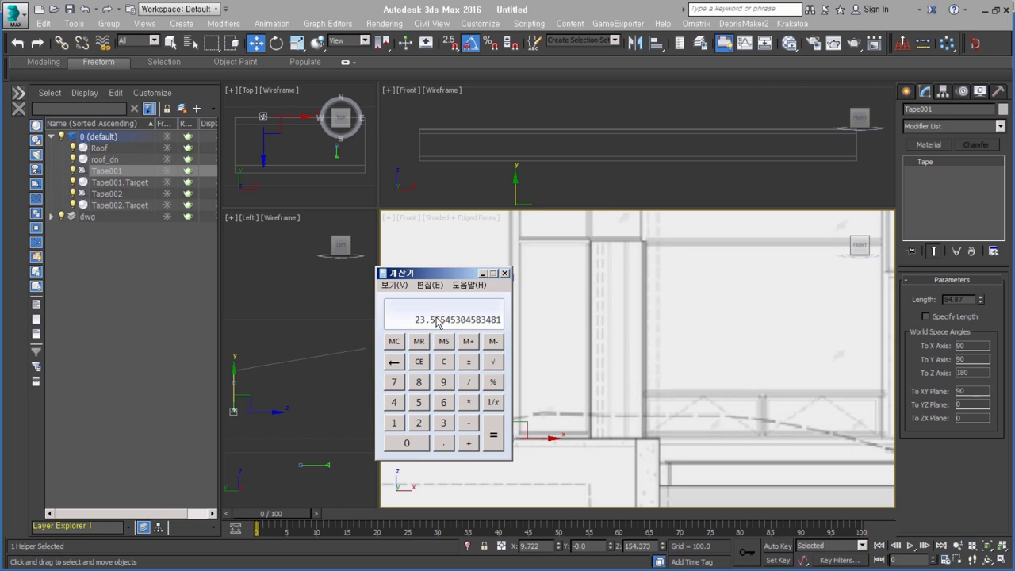
pyautogui.click(439, 284)
pyautogui.click(444, 298)
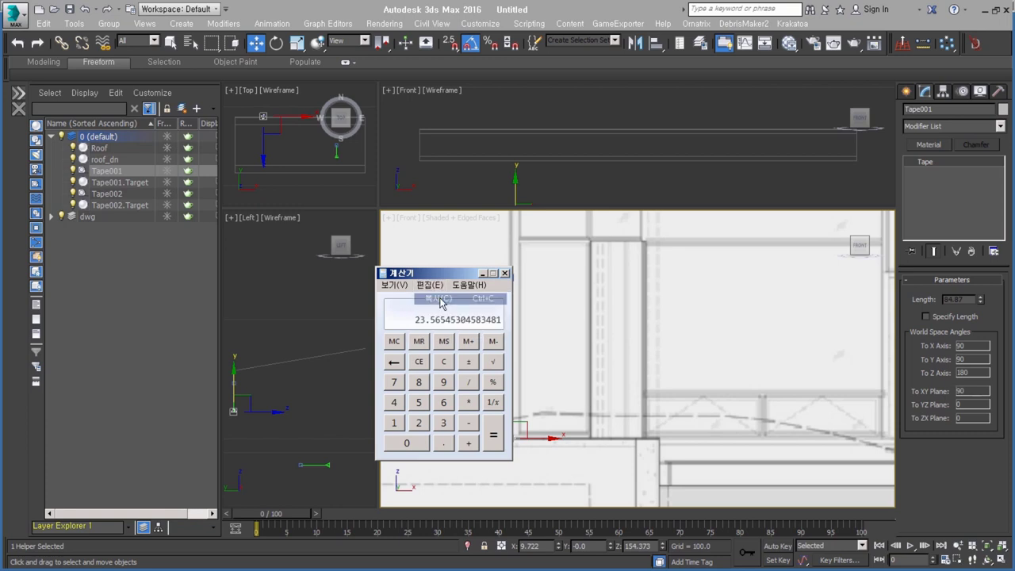
pyautogui.click(504, 273)
pyautogui.scroll(-5, 704, 361)
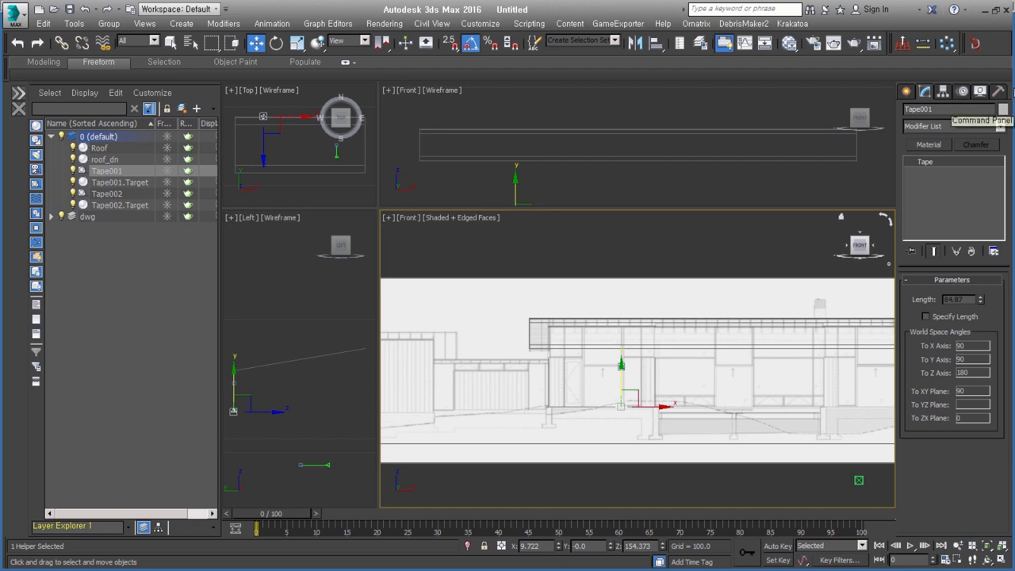
# Rescale the world units by the pasted factor 23.5654 using Rescale World Units.
pyautogui.click(1000, 92)
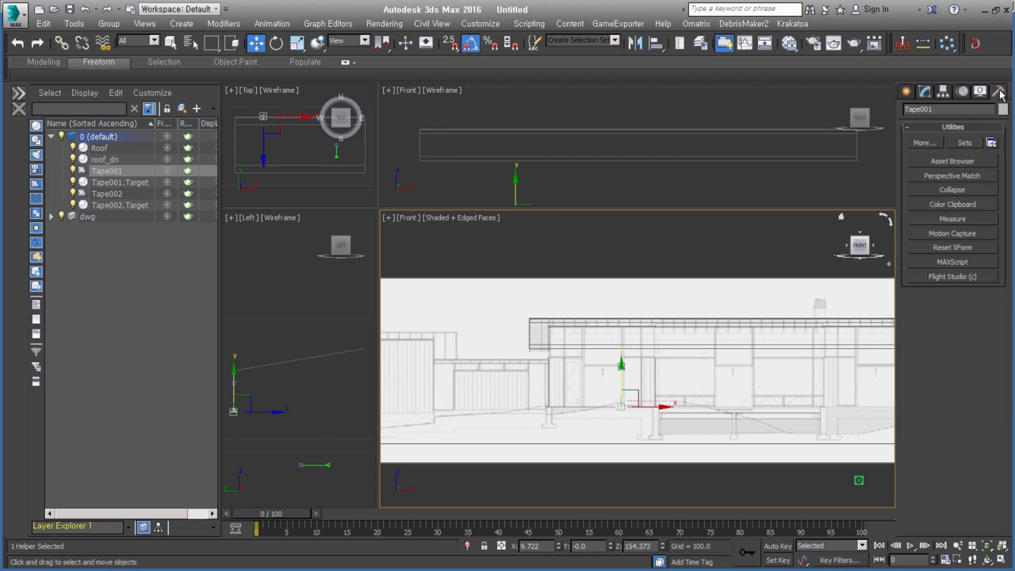
pyautogui.click(924, 142)
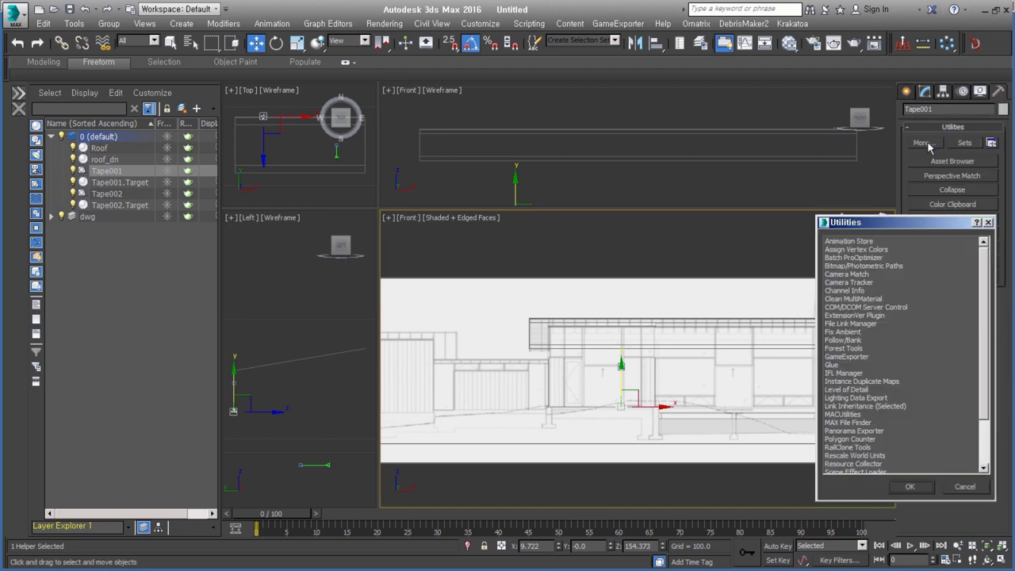
pyautogui.click(873, 447)
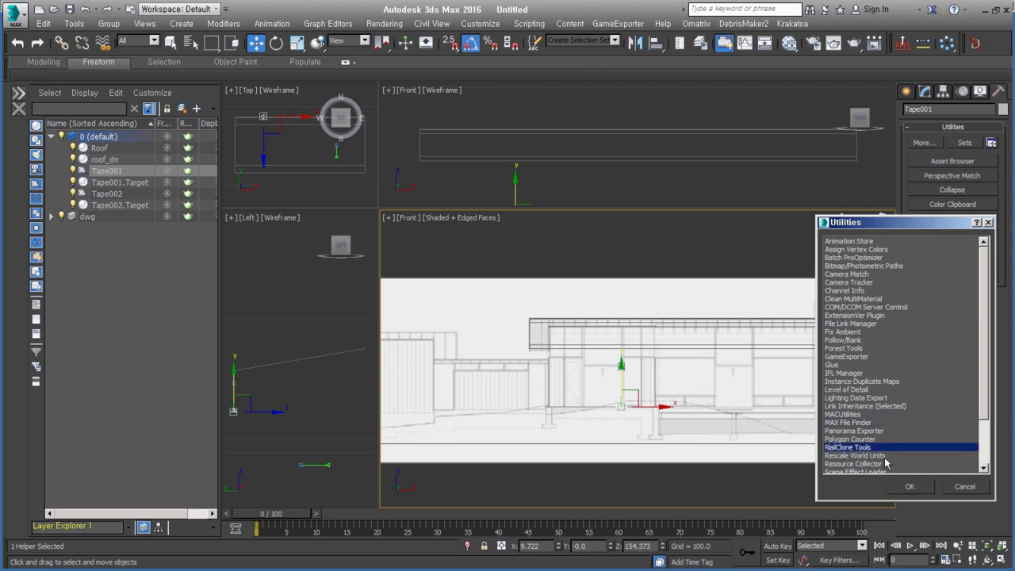
pyautogui.click(885, 457)
pyautogui.doubleClick(880, 458)
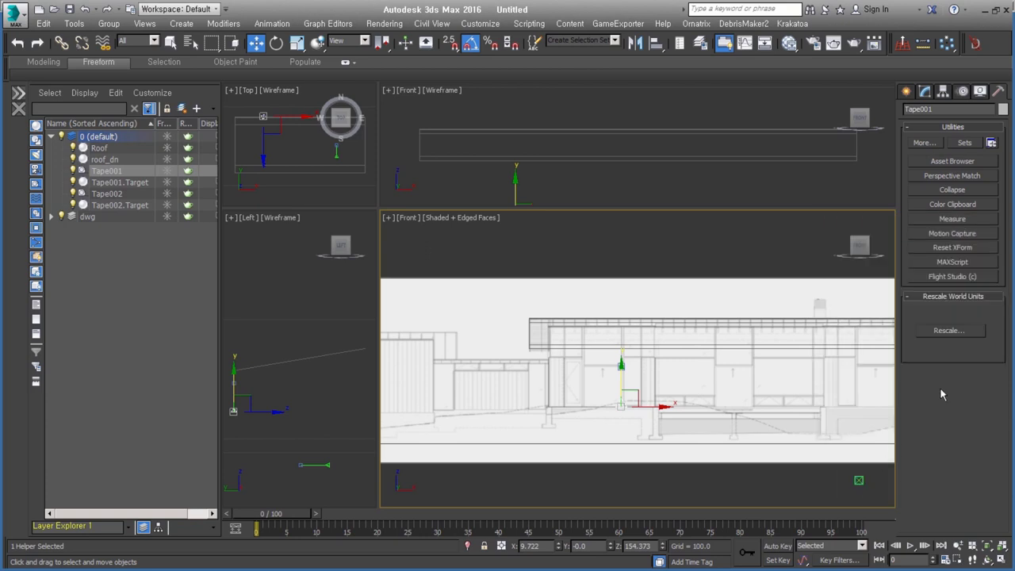
pyautogui.click(955, 338)
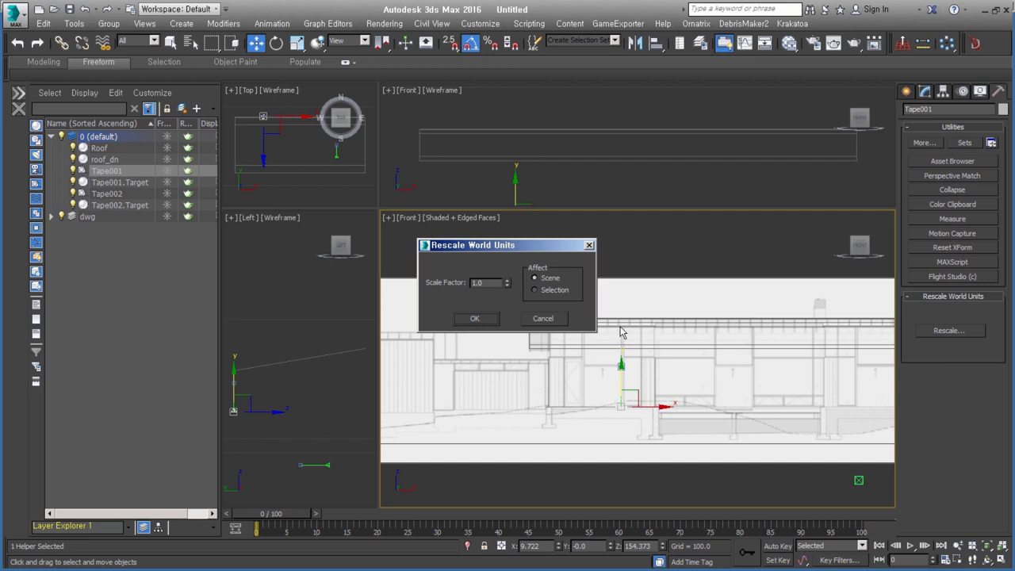
pyautogui.moveTo(496, 284); pyautogui.dragTo(442, 283)
pyautogui.hotkey('ctrl', 'v')
pyautogui.moveTo(490, 280); pyautogui.dragTo(398, 280)
pyautogui.click(476, 319)
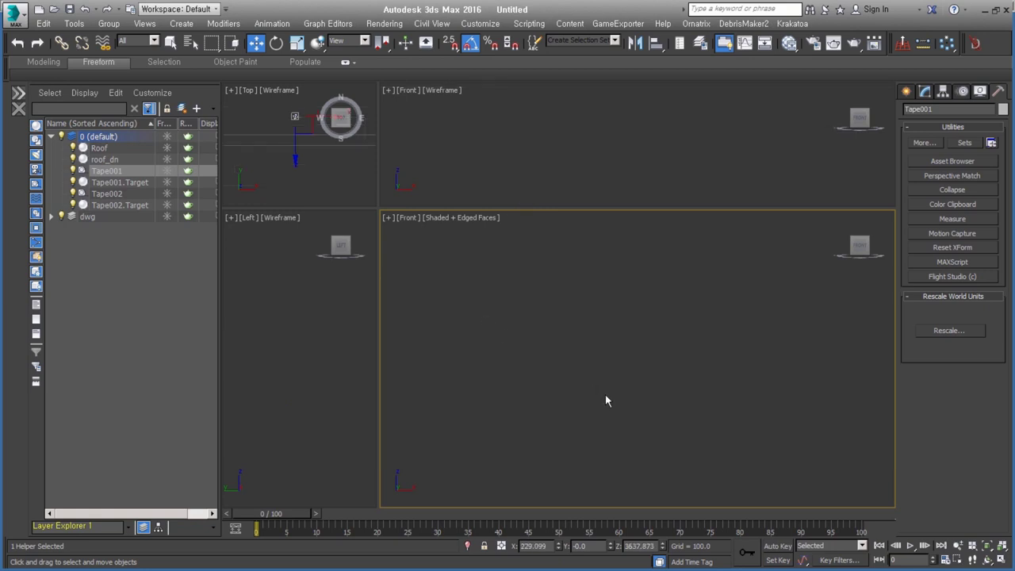
# Verify Tape001 now measures about 2000, then delete the tape.
pyautogui.press('z')
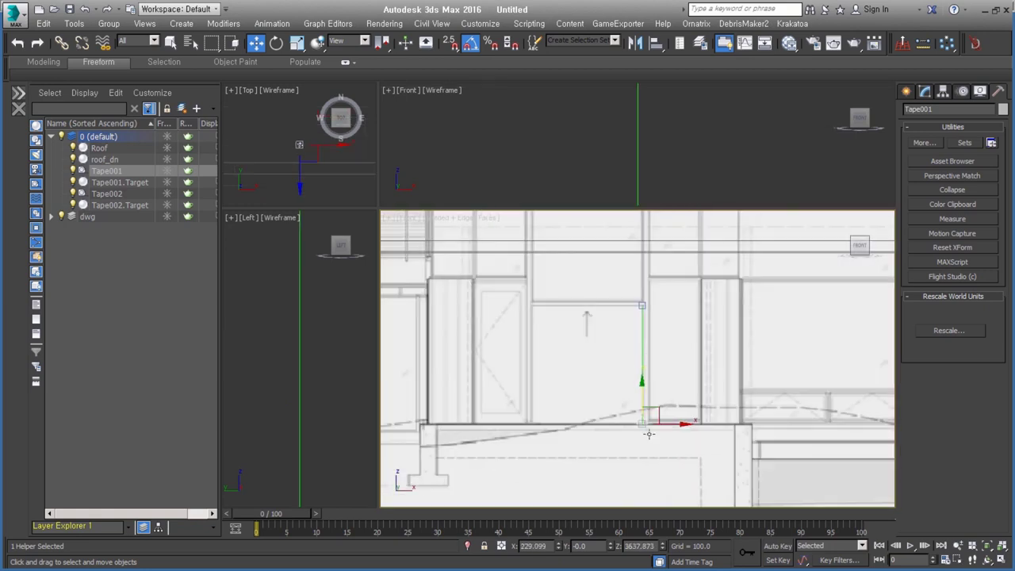
pyautogui.click(925, 92)
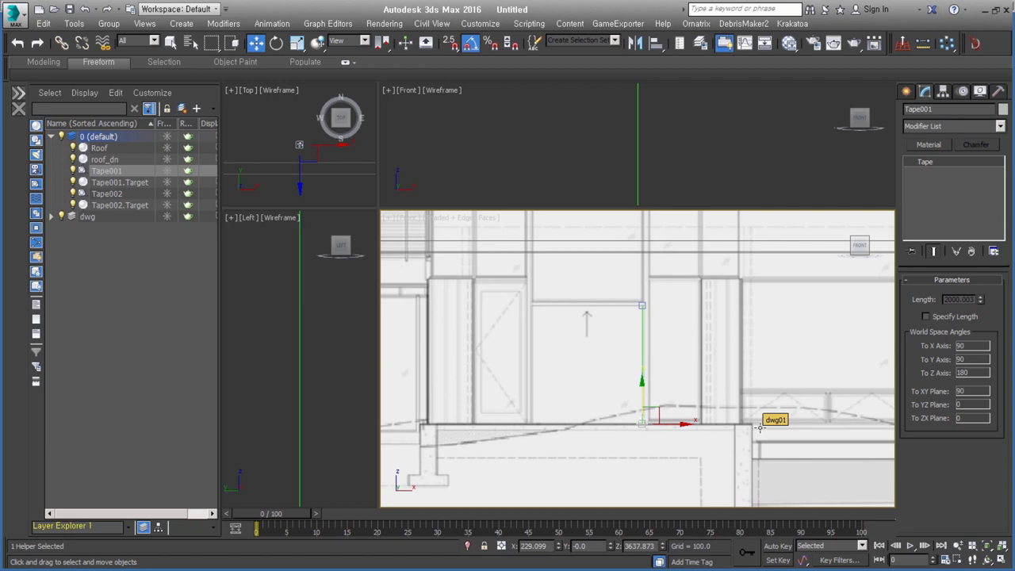
pyautogui.scroll(-5, 793, 420)
pyautogui.scroll(-2, 809, 408)
pyautogui.scroll(2, 766, 413)
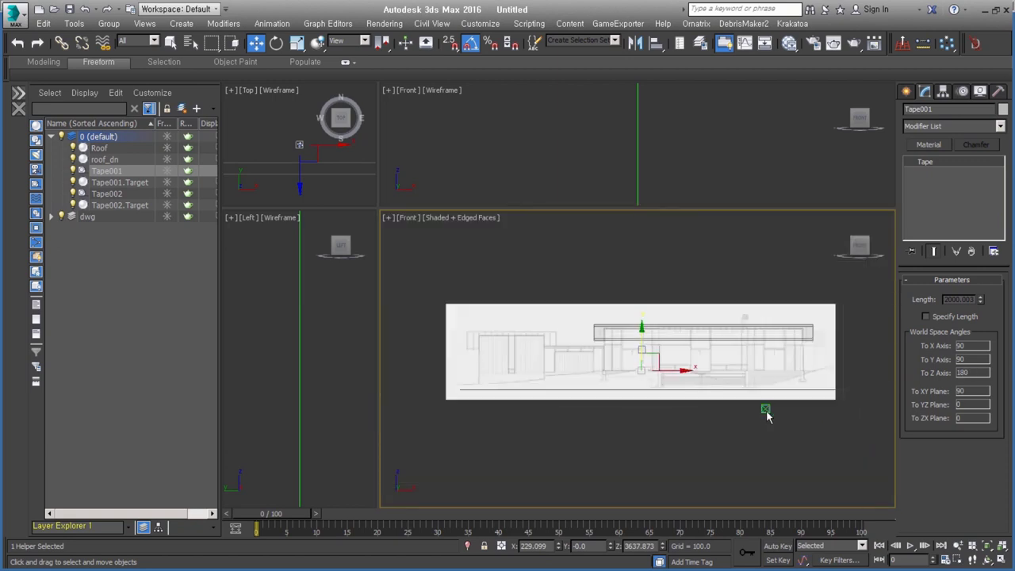
pyautogui.press('Delete')
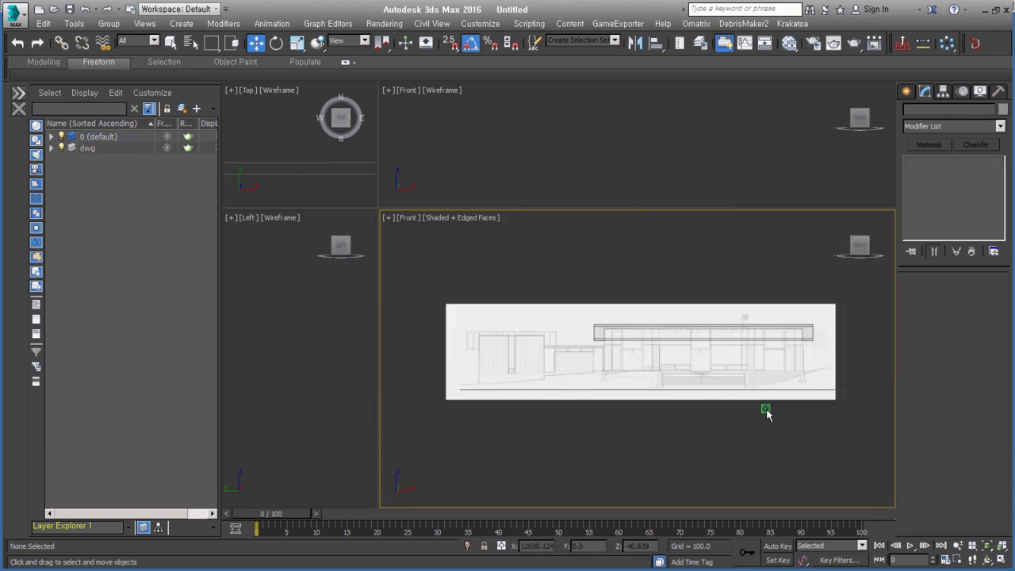
# Delete the second tape measure instead and frame the building in the Left view.
pyautogui.hotkey('ctrl', 'z')
pyautogui.press('Delete')
pyautogui.moveTo(687, 382); pyautogui.dragTo(702, 410, button='middle')
pyautogui.scroll(2, 704, 400)
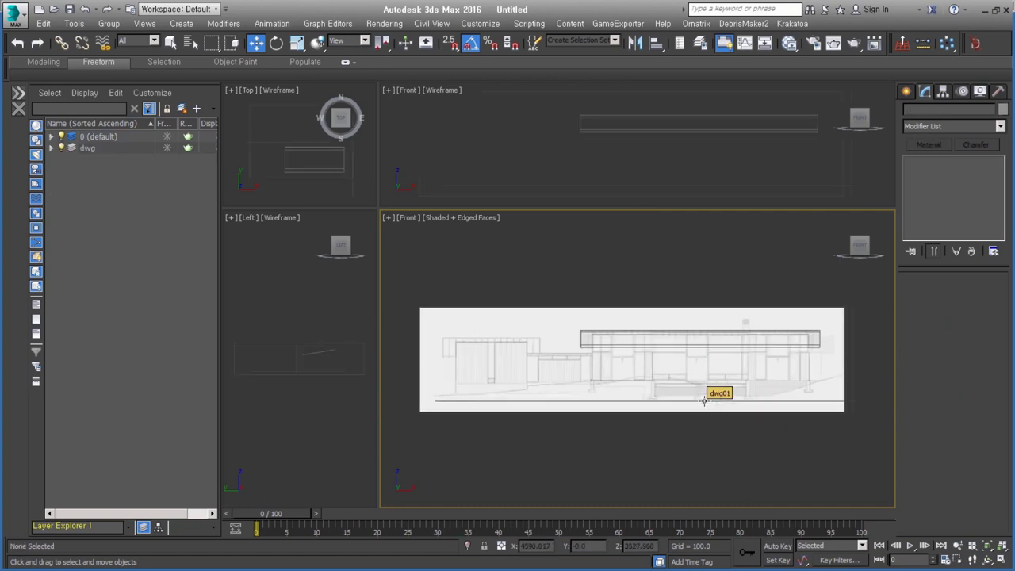
pyautogui.scroll(2, 649, 356)
pyautogui.scroll(2, 647, 356)
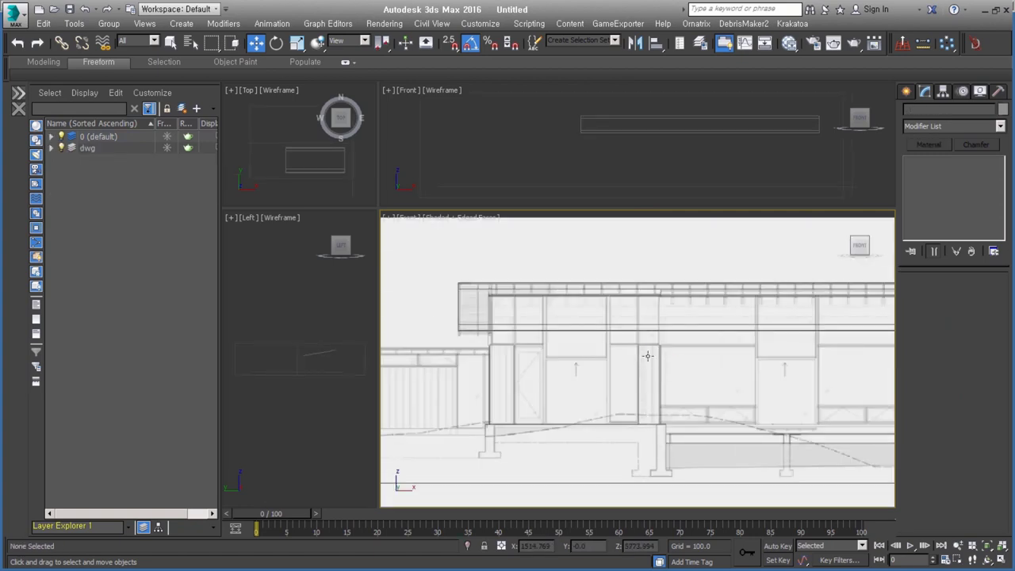
pyautogui.press('l')
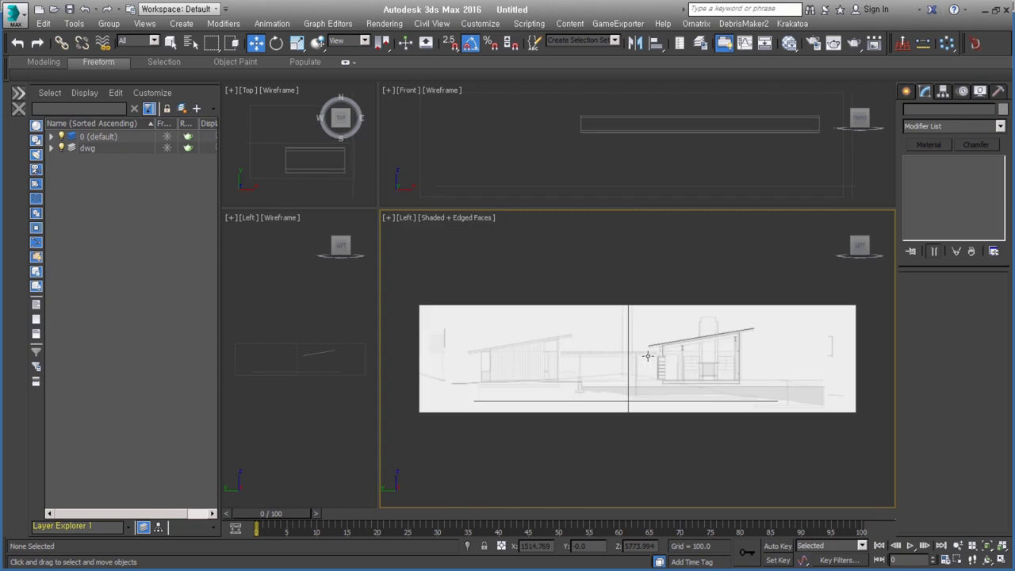
pyautogui.scroll(3, 702, 338)
pyautogui.scroll(2, 702, 338)
# Select the Roof and give it a Shell modifier with Outer Amount 20.
pyautogui.click(702, 334)
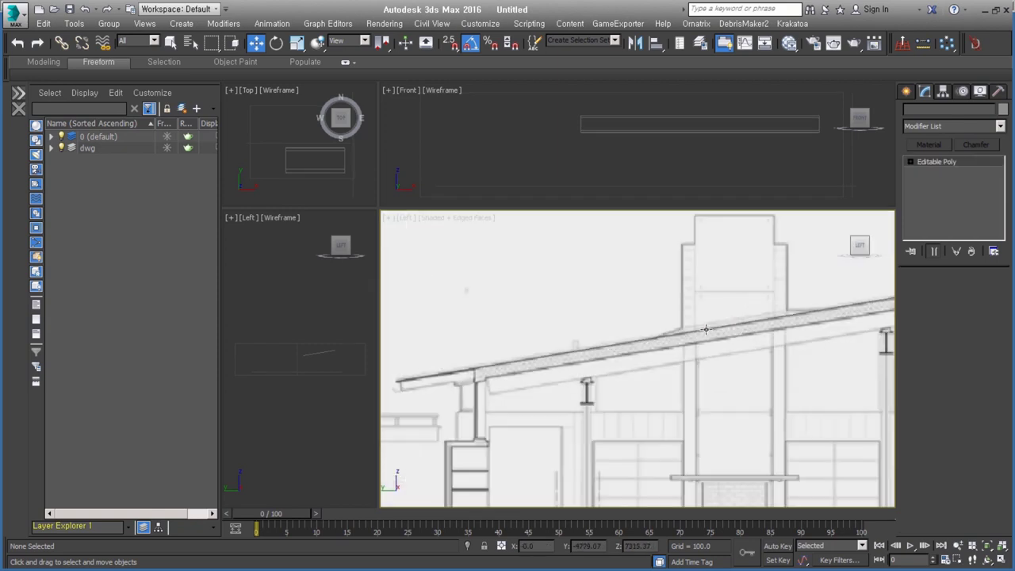
pyautogui.moveTo(663, 355); pyautogui.dragTo(687, 360, button='middle')
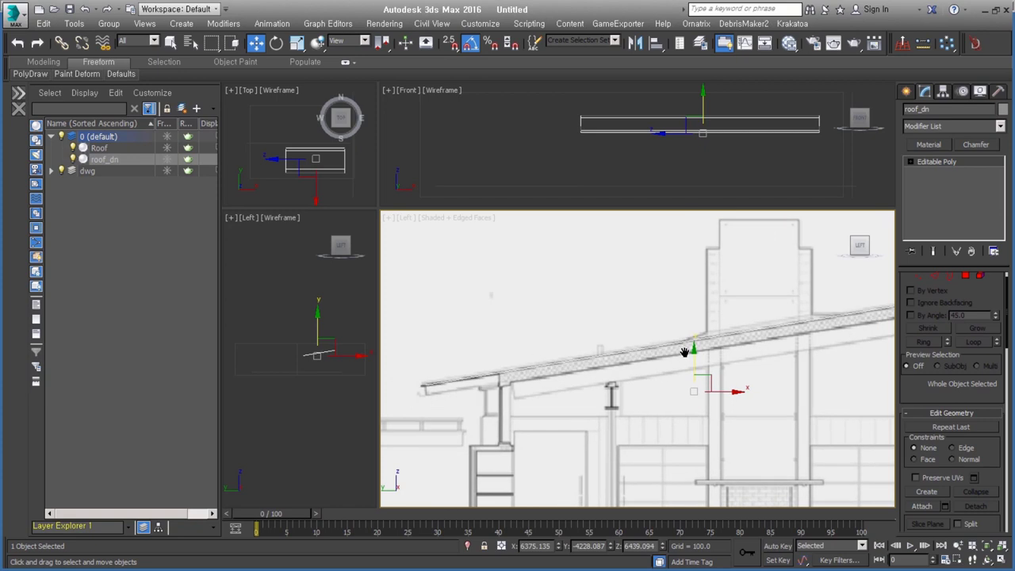
pyautogui.scroll(4, 409, 380)
pyautogui.click(468, 414)
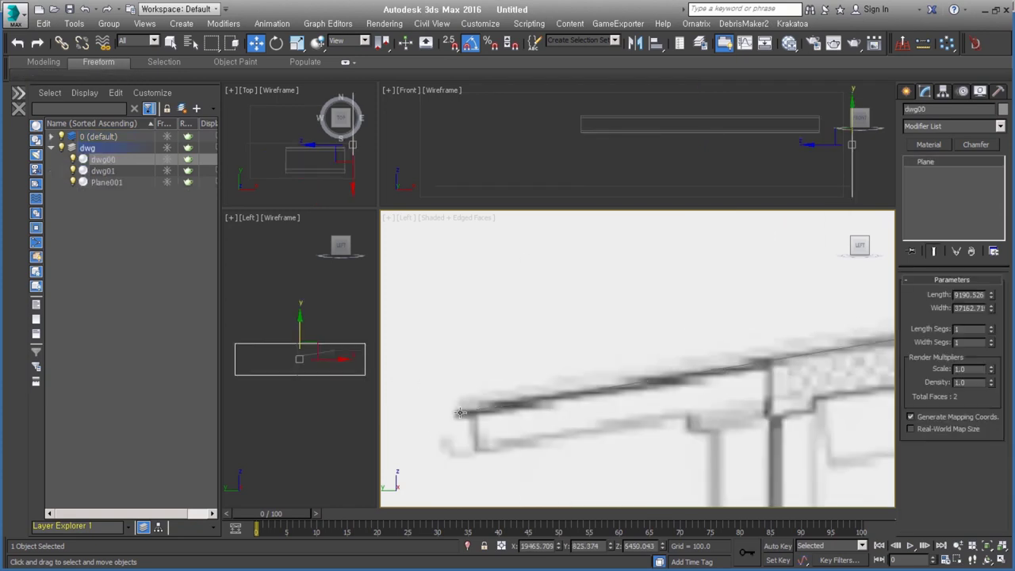
pyautogui.click(460, 413)
pyautogui.press('1')
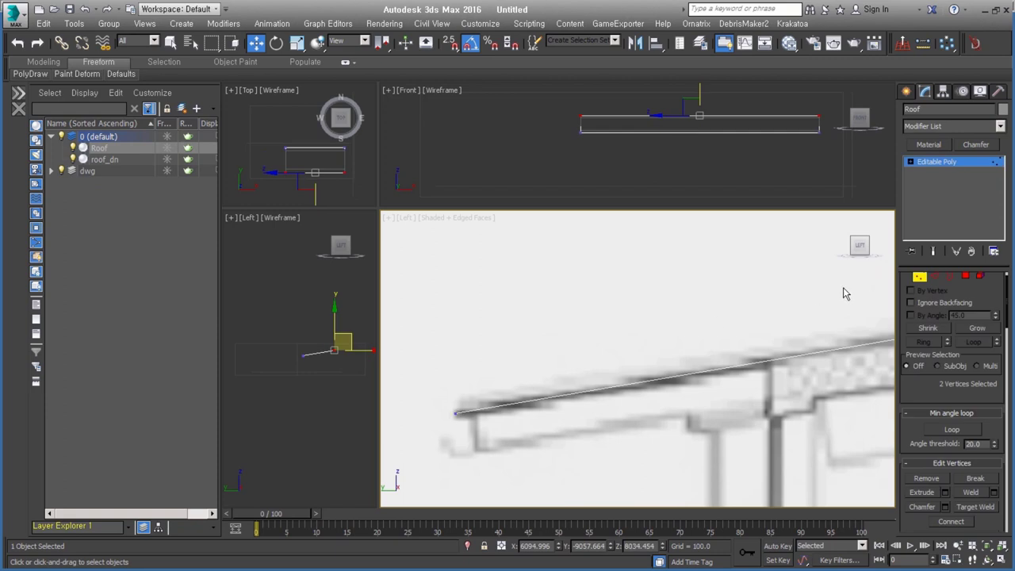
pyautogui.press('s')
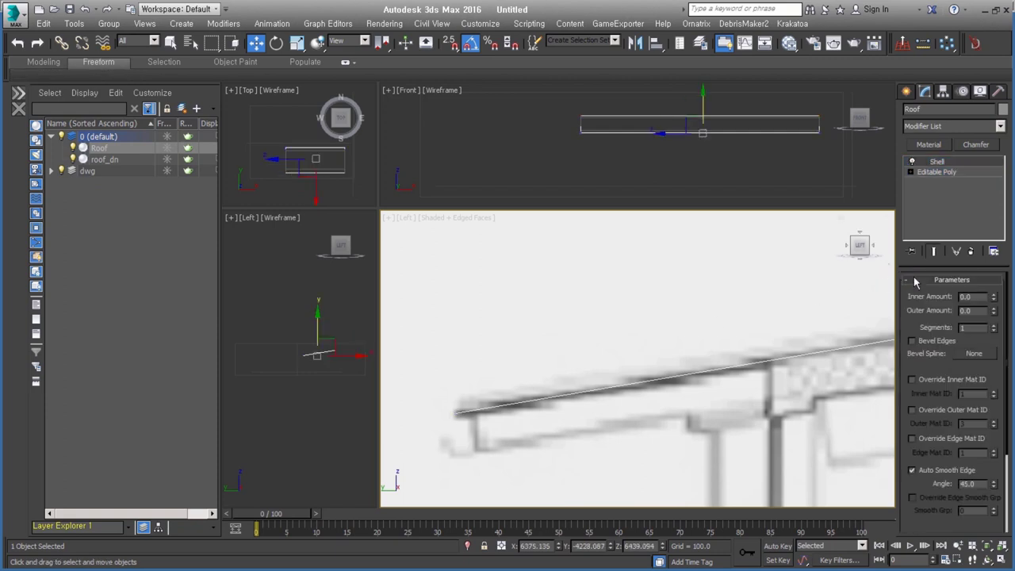
pyautogui.doubleClick(981, 310)
pyautogui.write('0')
pyautogui.press('Return')
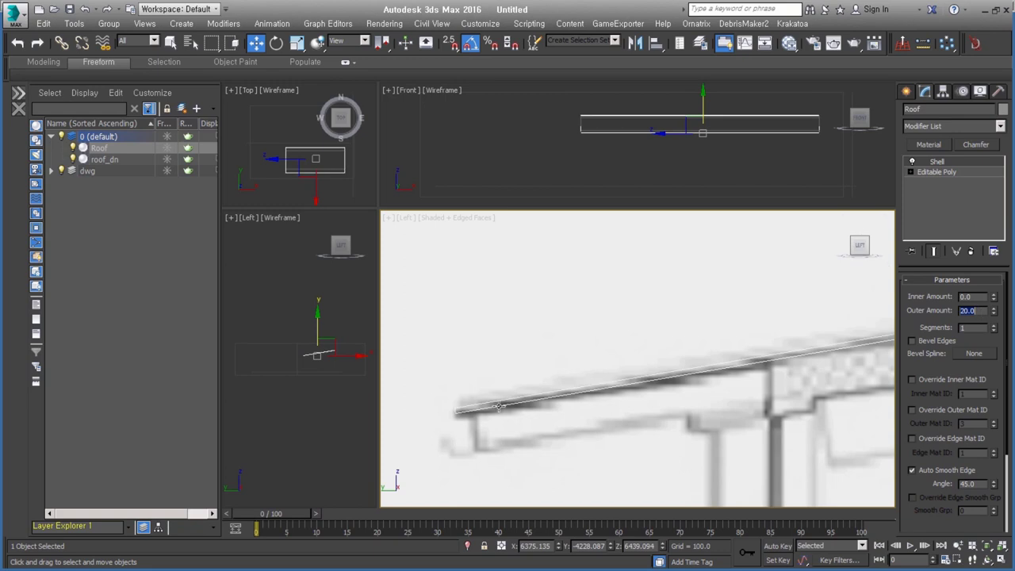
# Compare the shelled Roof against the dwg00 plane, then select roof_dn in the layer list.
pyautogui.click(506, 406)
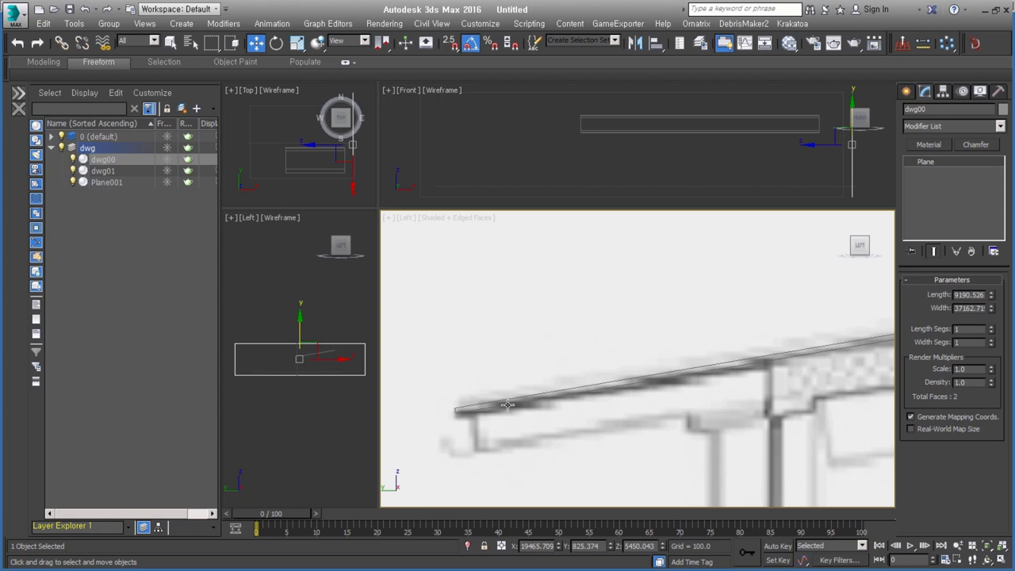
pyautogui.click(508, 406)
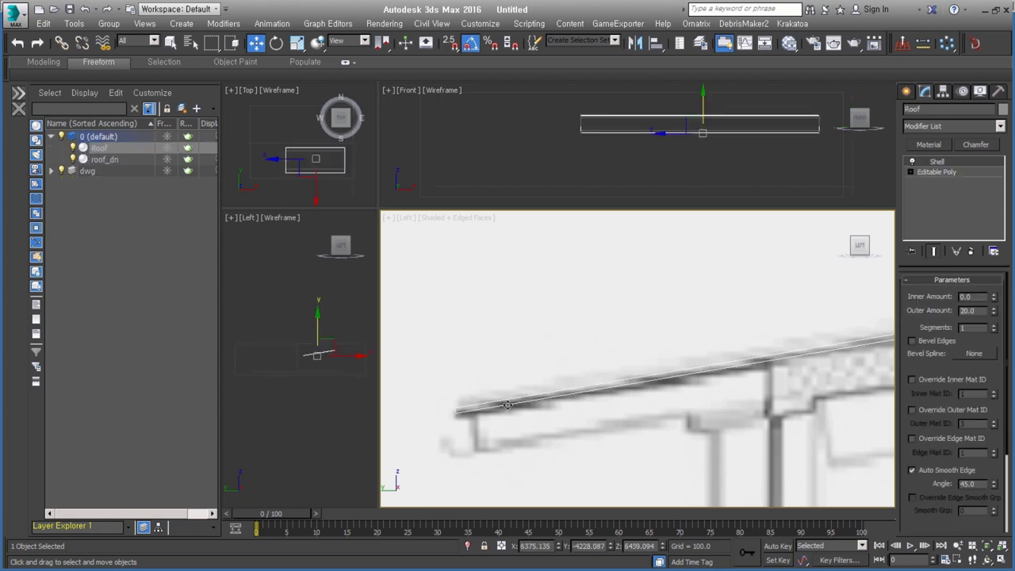
pyautogui.click(509, 406)
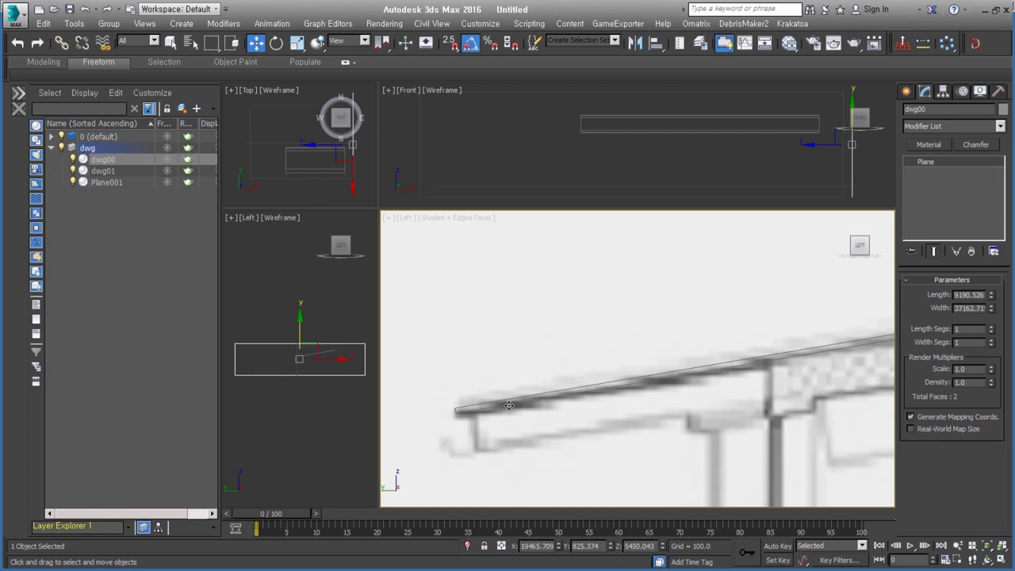
pyautogui.click(51, 137)
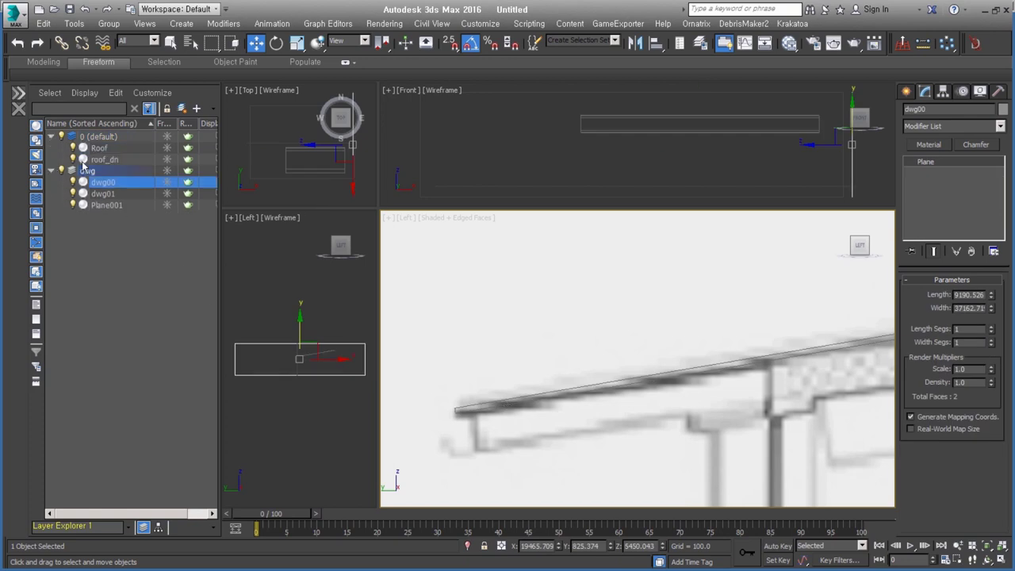
pyautogui.click(106, 160)
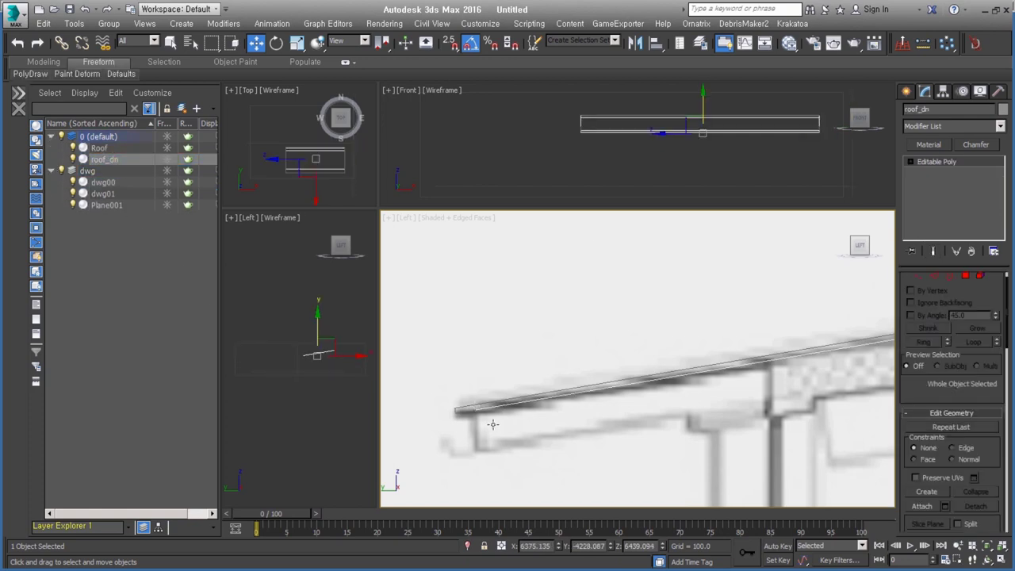
# Select roof_dn's main roof polygon and its high-end polygon at Polygon level.
pyautogui.moveTo(492, 423); pyautogui.dragTo(437, 371, button='middle')
pyautogui.moveTo(738, 308); pyautogui.dragTo(671, 330, button='middle')
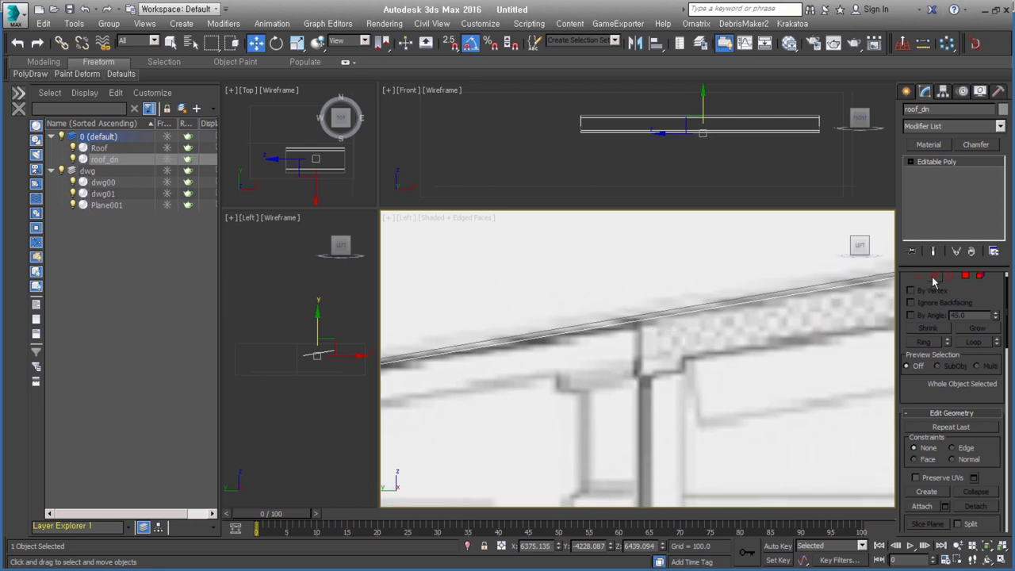
pyautogui.click(934, 276)
pyautogui.doubleClick(675, 336)
pyautogui.scroll(-2, 671, 345)
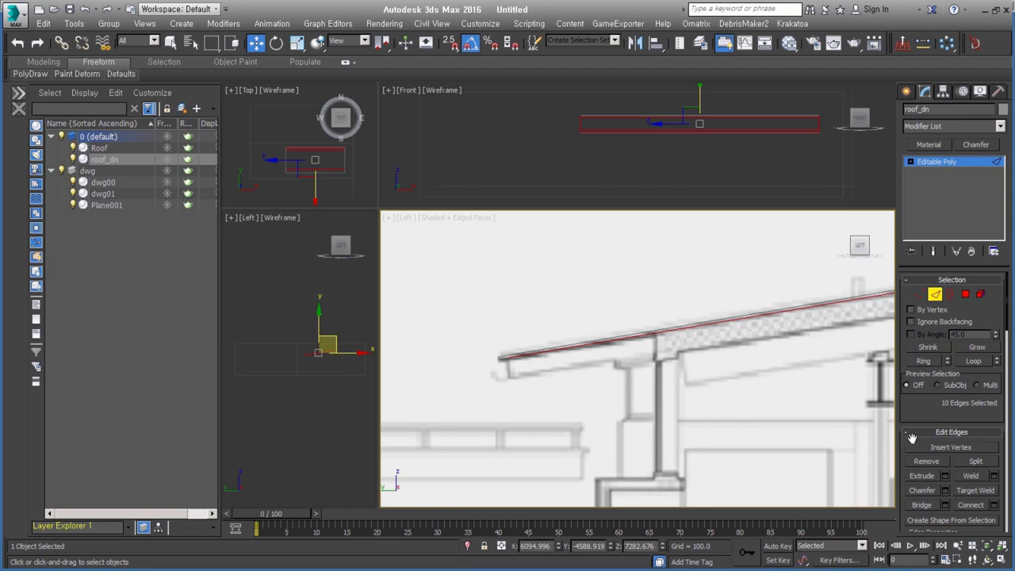
pyautogui.click(965, 294)
pyautogui.click(571, 345)
pyautogui.moveTo(505, 305); pyautogui.dragTo(413, 318, button='middle')
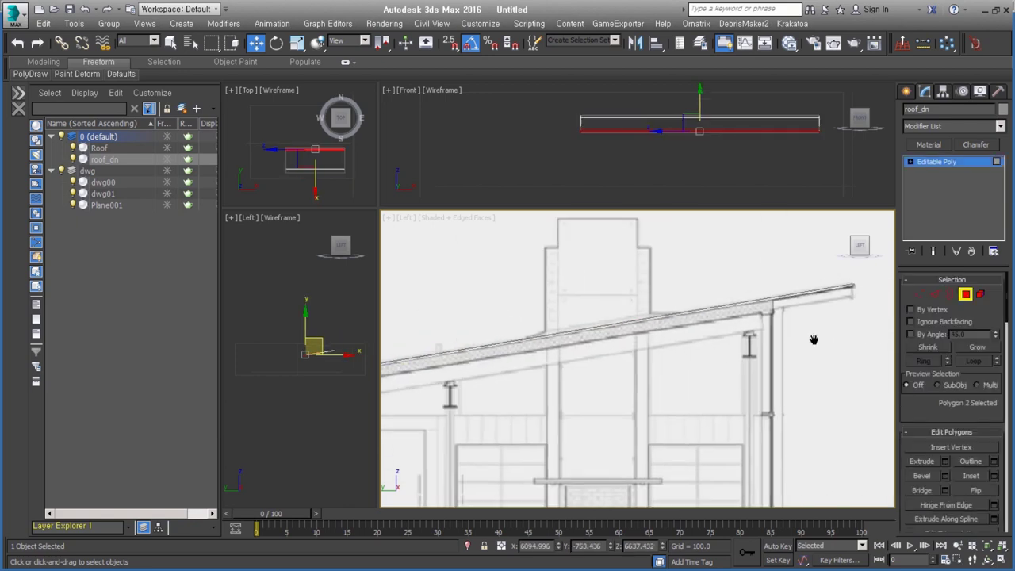
pyautogui.keyDown('ctrl'); pyautogui.click(802, 312); pyautogui.keyUp('ctrl')
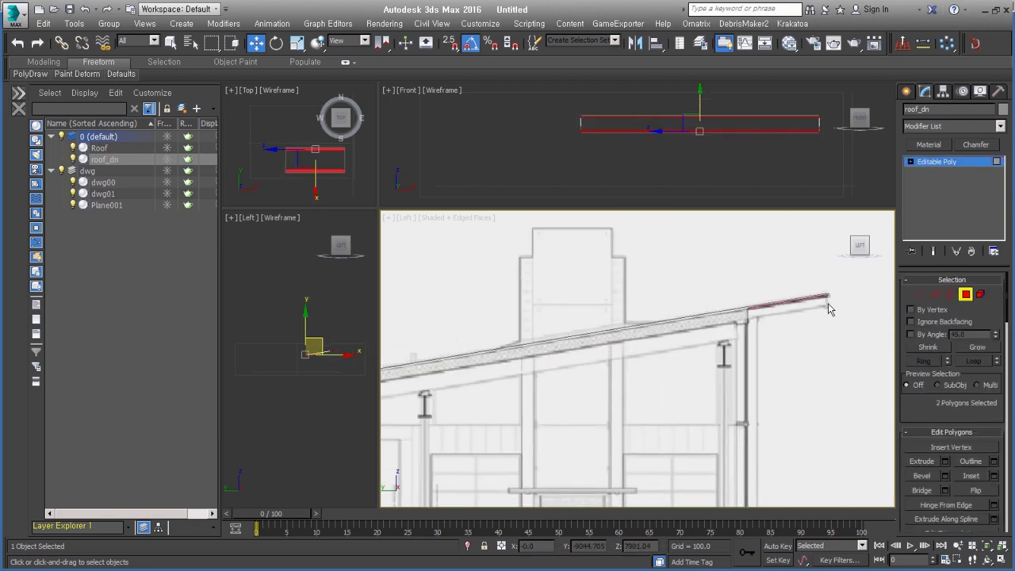
pyautogui.moveTo(664, 350); pyautogui.dragTo(681, 358, button='middle')
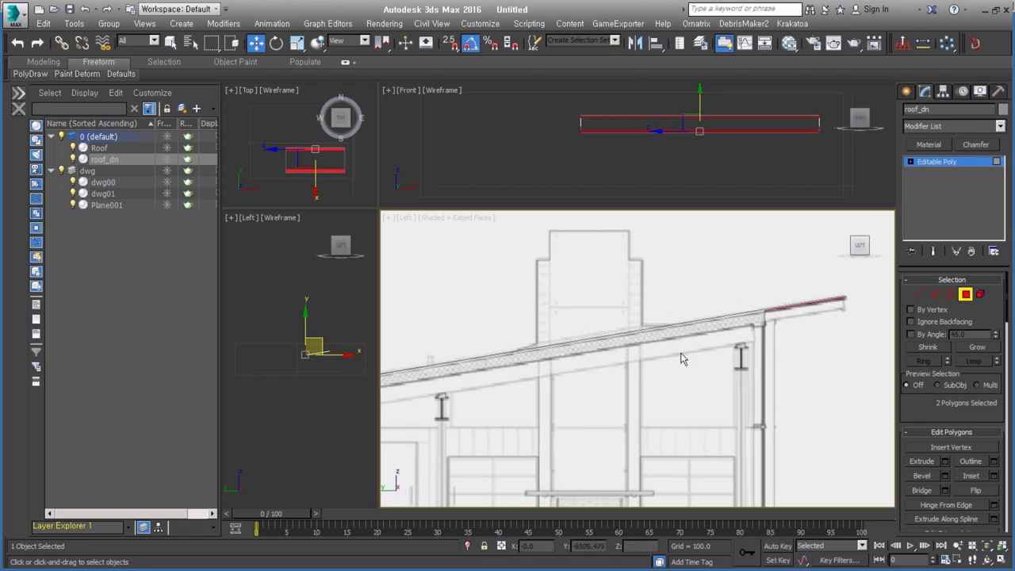
# Detach the two selected polygons as a new object named roof_dn_wood.
pyautogui.hotkey('alt', 'd')
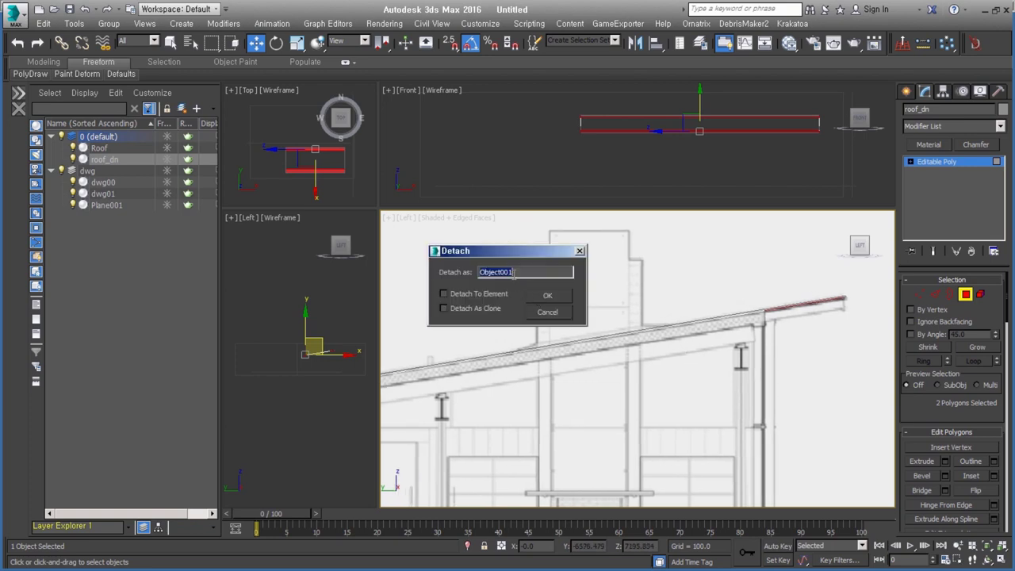
pyautogui.write('roof_dn_wood')
pyautogui.press('Return')
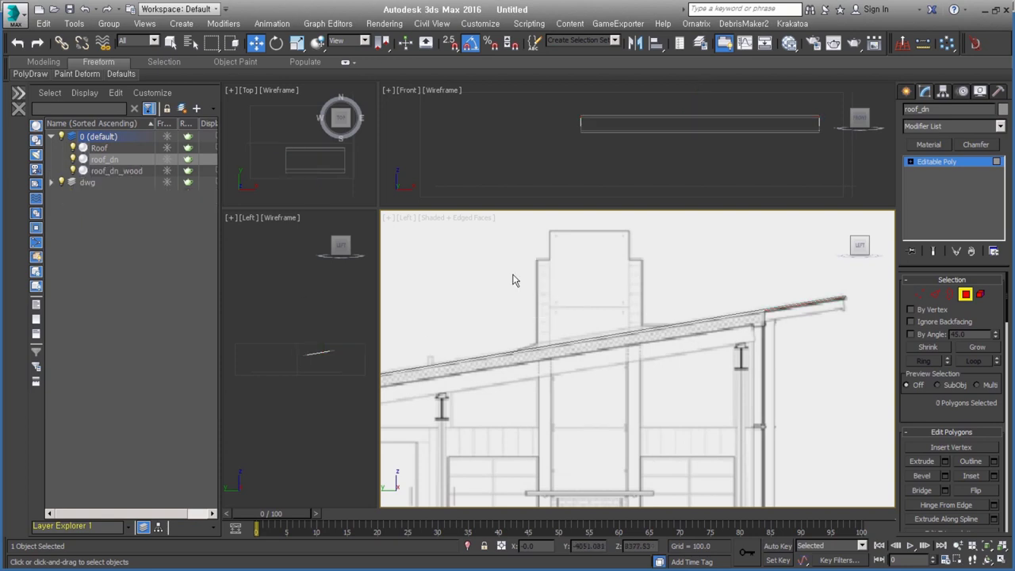
pyautogui.click(966, 294)
pyautogui.scroll(3, 753, 316)
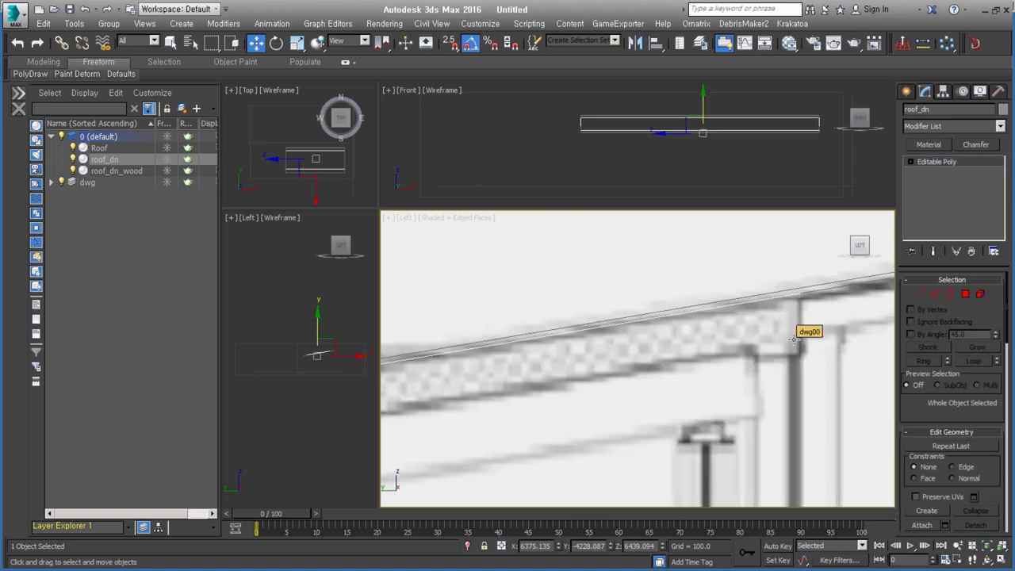
# Try a Shell modifier on roof_dn with zero outer and added inner thickness, then remove it.
pyautogui.press('s')
pyautogui.rightClick(994, 310)
pyautogui.moveTo(993, 297)
pyautogui.mouseDown()
pyautogui.moveTo(947, 284)
pyautogui.moveTo(879, 301)
pyautogui.mouseUp()
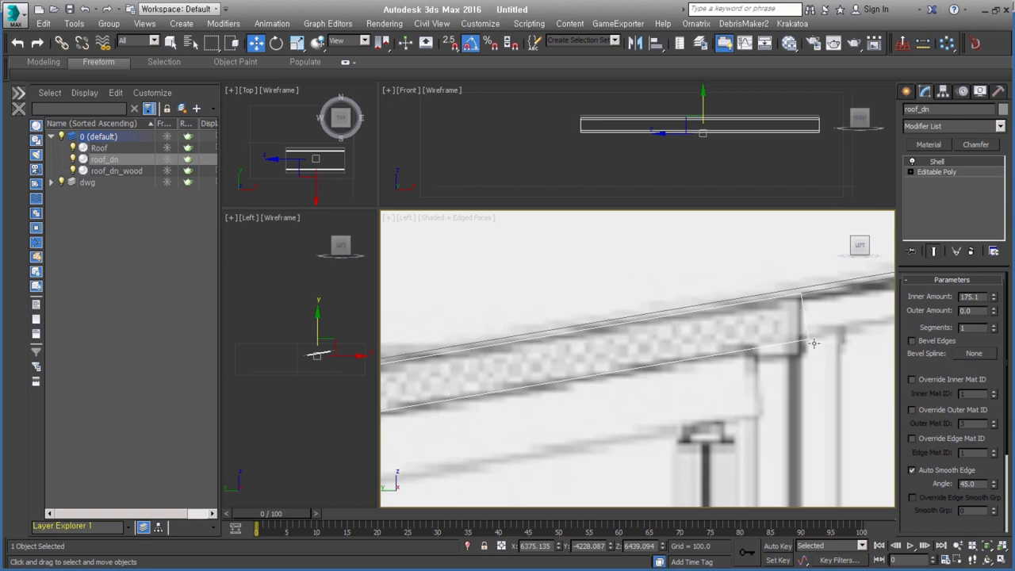
pyautogui.click(971, 251)
# Extend roof_dn's open border downward along Y and cap it closed.
pyautogui.click(951, 295)
pyautogui.moveTo(843, 373); pyautogui.dragTo(763, 283)
pyautogui.scroll(-3, 618, 394)
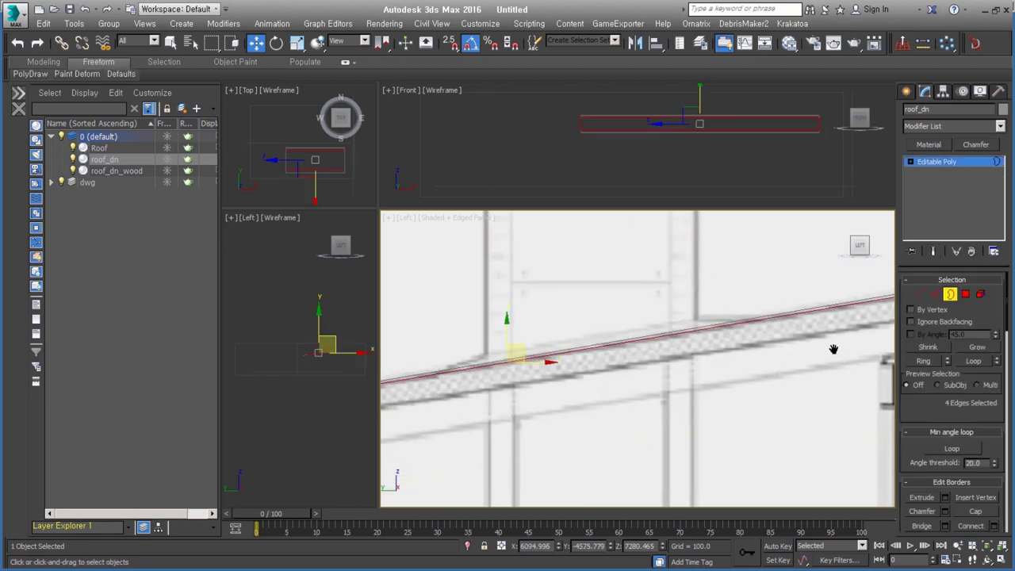
pyautogui.scroll(2, 567, 338)
pyautogui.scroll(2, 604, 321)
pyautogui.keyDown('shift'); pyautogui.moveTo(604, 321); pyautogui.dragTo(606, 390); pyautogui.keyUp('shift')
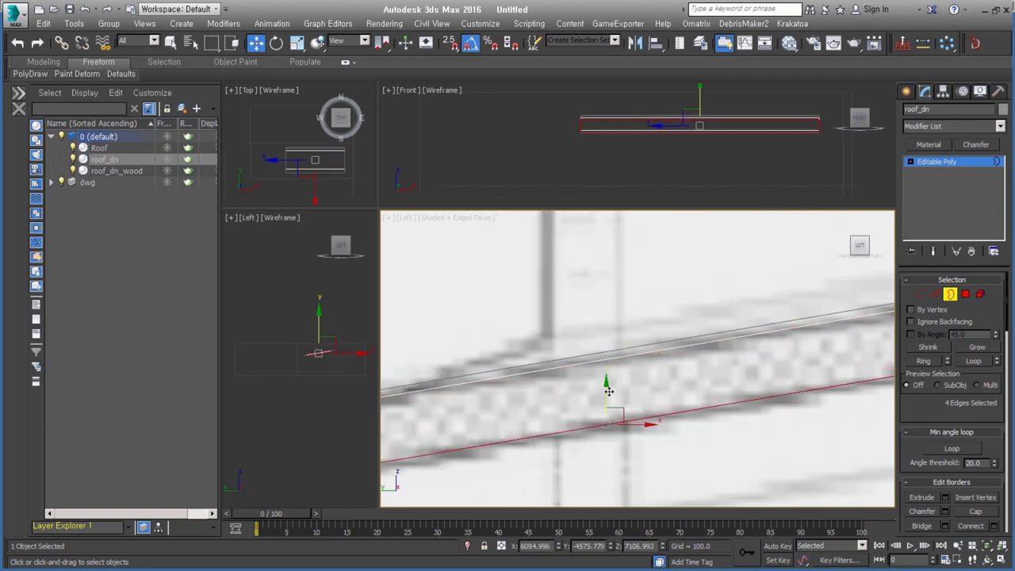
pyautogui.scroll(-4, 608, 387)
pyautogui.scroll(-1, 607, 387)
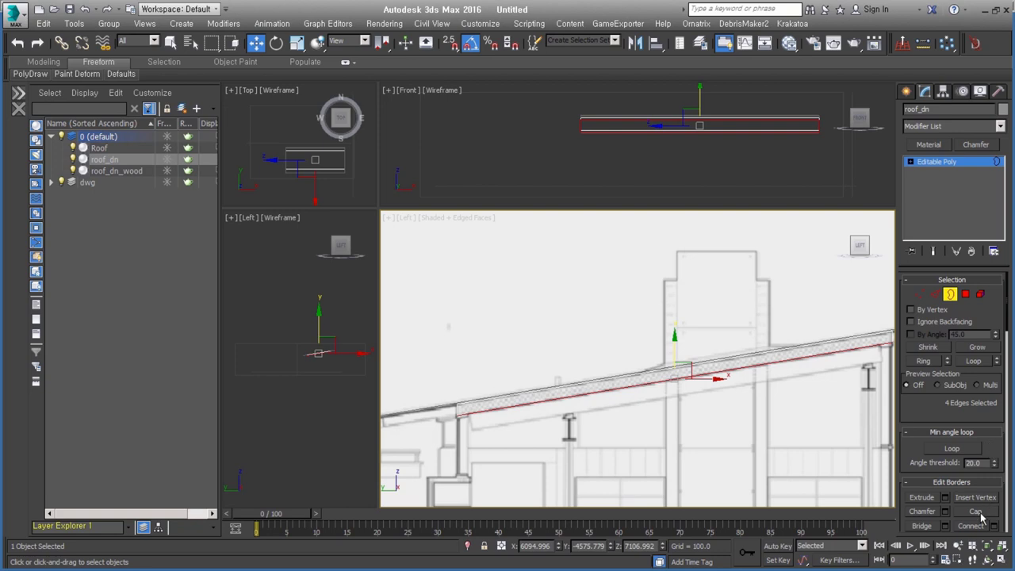
pyautogui.click(962, 293)
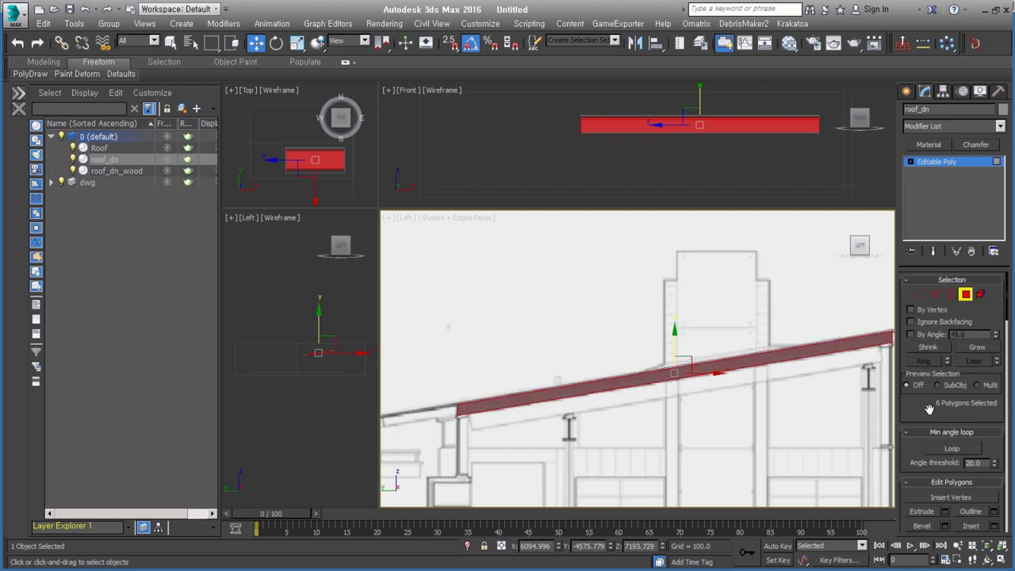
pyautogui.scroll(-5, 911, 459)
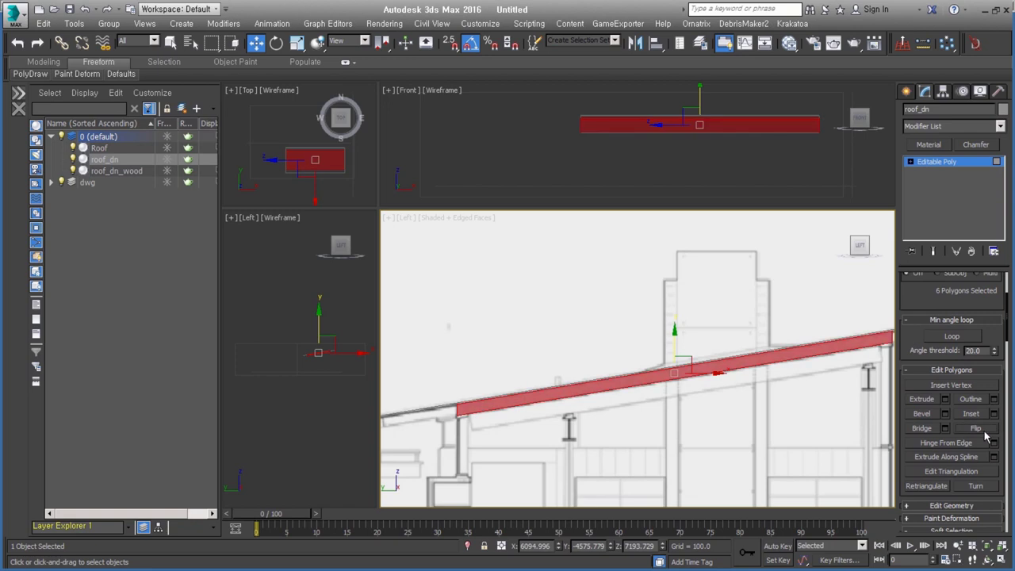
# Leave polygon editing on roof_dn and select the roof_dn_wood object.
pyautogui.click(962, 162)
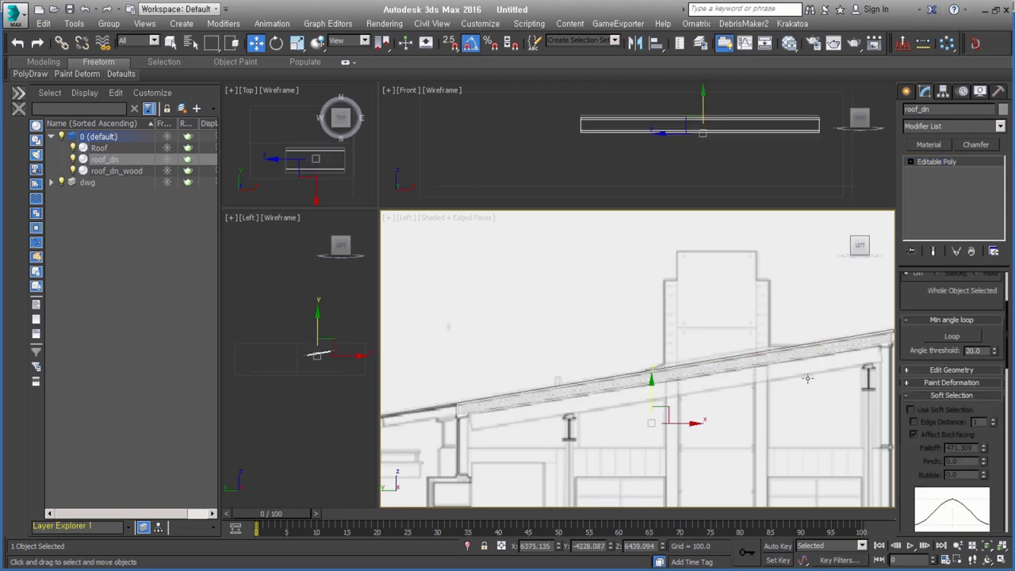
pyautogui.moveTo(820, 373); pyautogui.dragTo(640, 384, button='middle')
pyautogui.scroll(3, 750, 337)
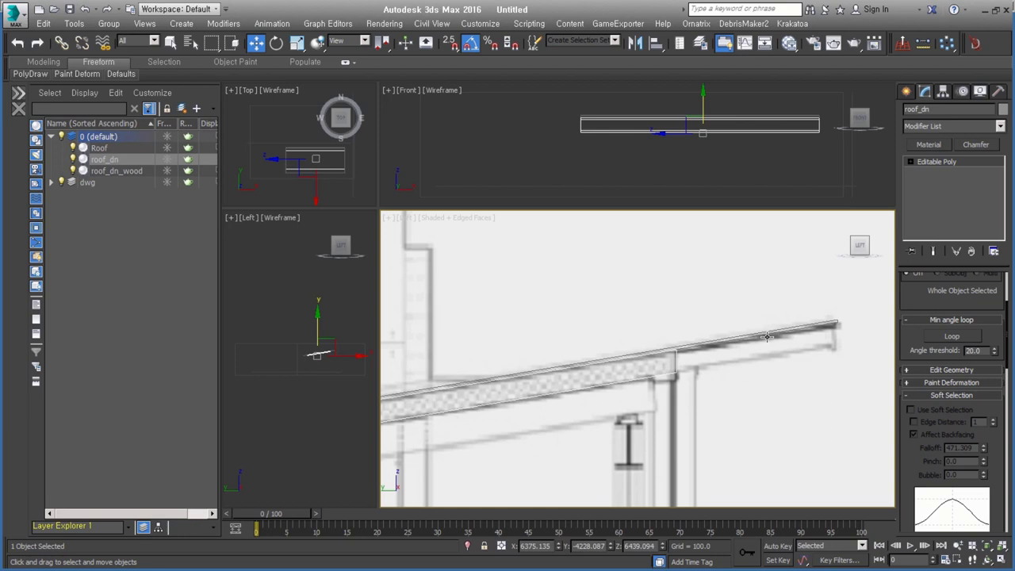
pyautogui.click(815, 328)
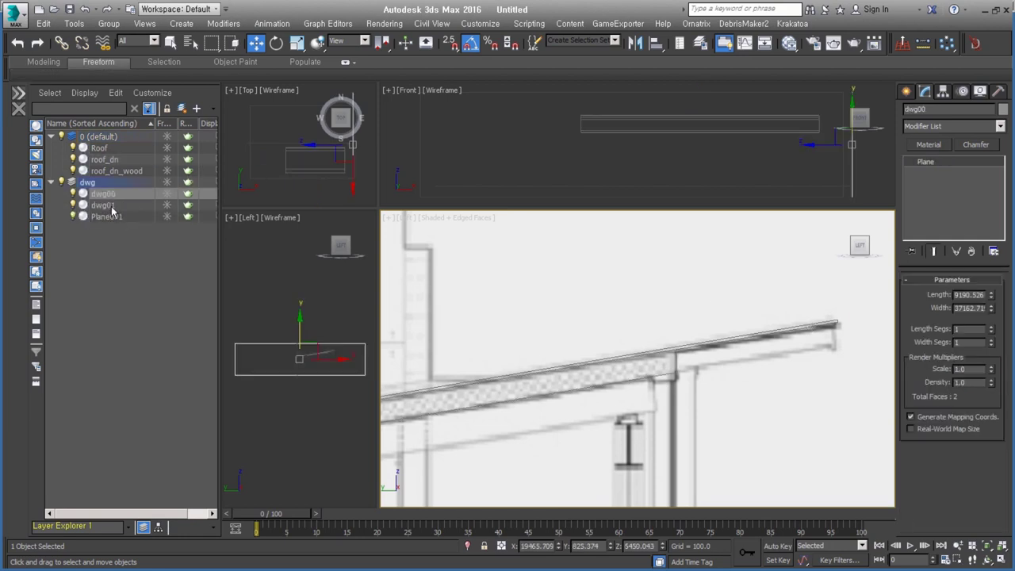
pyautogui.click(99, 171)
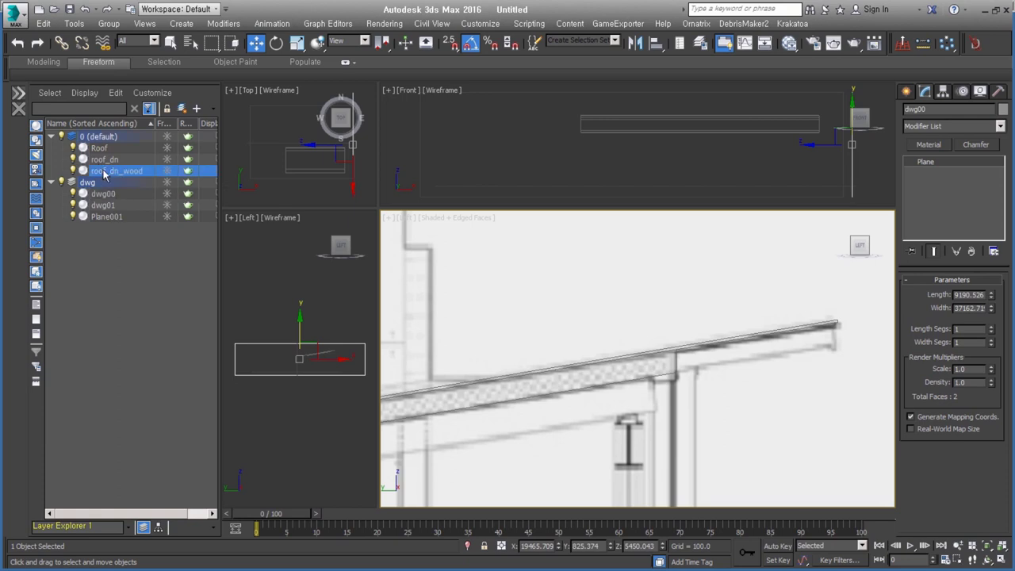
# Frame the front view on the sloped roof and select the roof_dn underside piece.
pyautogui.press('z')
pyautogui.moveTo(762, 342)
pyautogui.keyDown('alt'); pyautogui.mouseDown(button='middle')
pyautogui.moveTo(787, 351)
pyautogui.moveTo(665, 374)
pyautogui.mouseUp(button='middle'); pyautogui.keyUp('alt')
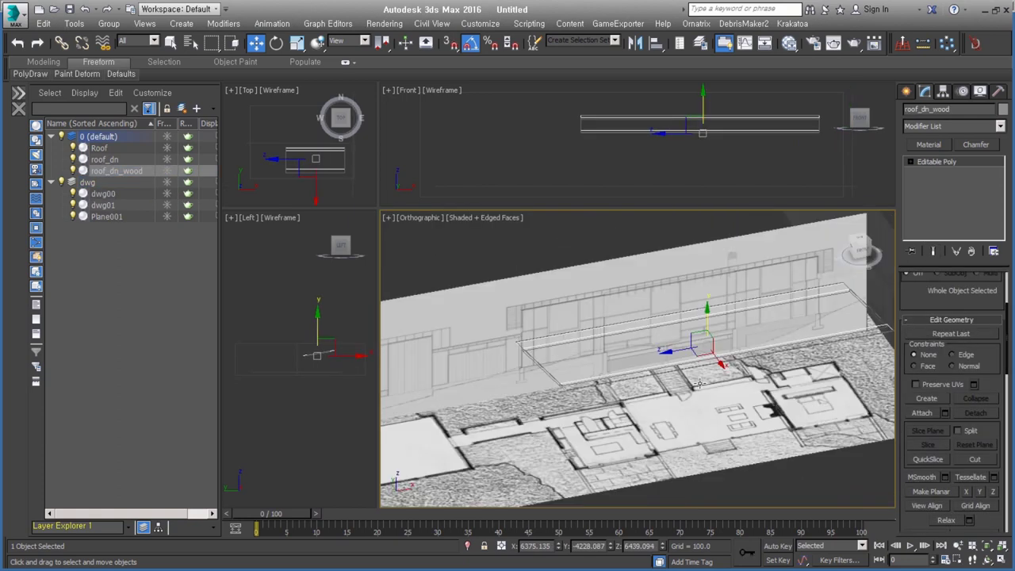
pyautogui.press('f')
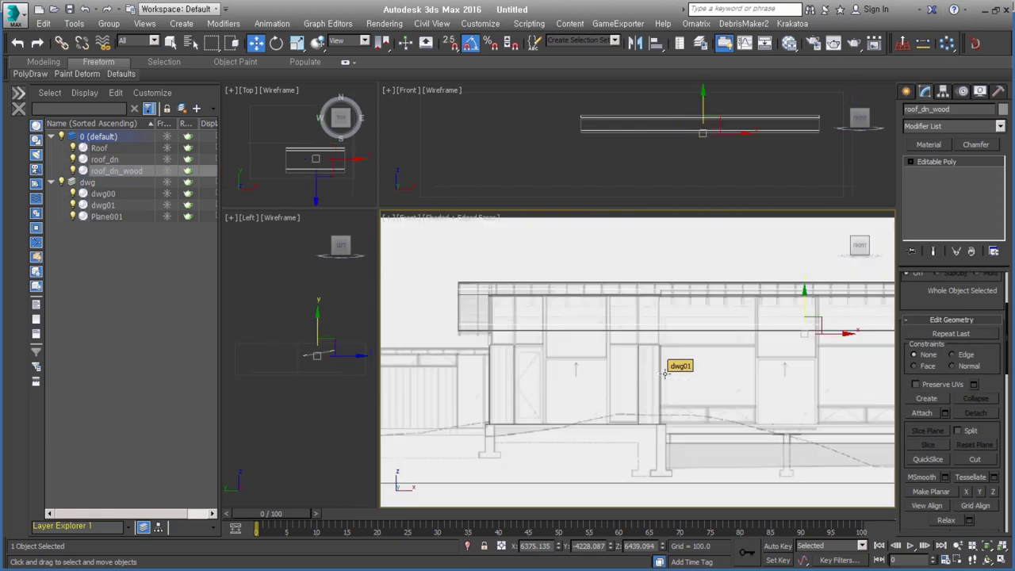
pyautogui.press('z')
pyautogui.scroll(5, 655, 362)
pyautogui.moveTo(430, 364); pyautogui.dragTo(579, 317, button='middle')
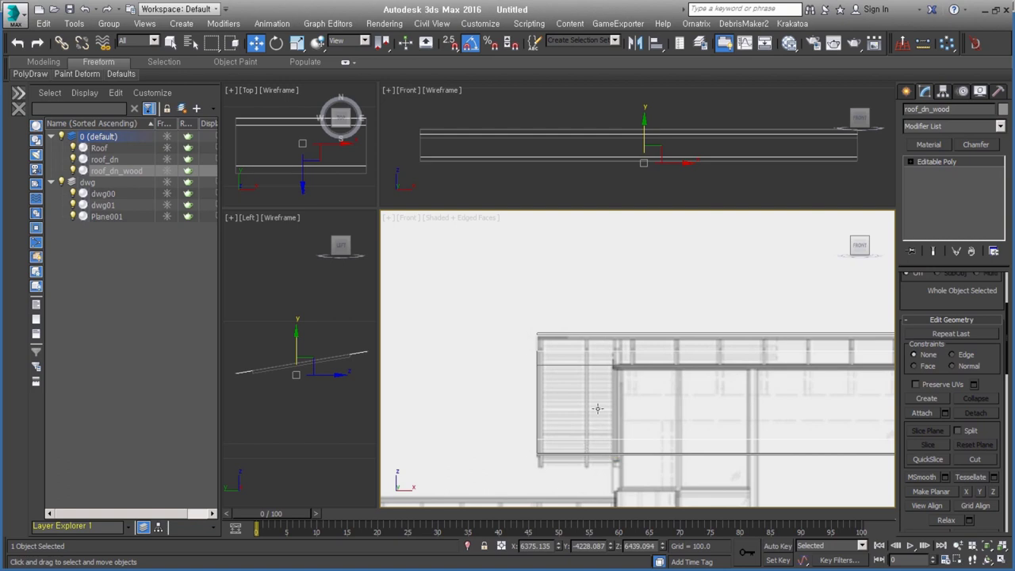
pyautogui.moveTo(619, 377); pyautogui.dragTo(594, 366, button='middle')
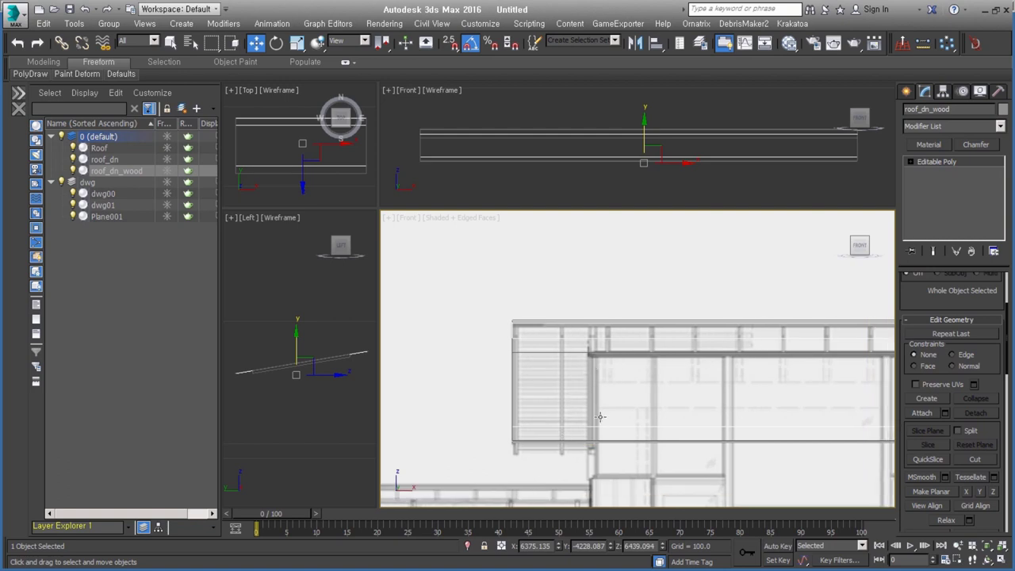
pyautogui.scroll(-1, 600, 416)
pyautogui.scroll(-1, 571, 417)
pyautogui.scroll(-1, 543, 416)
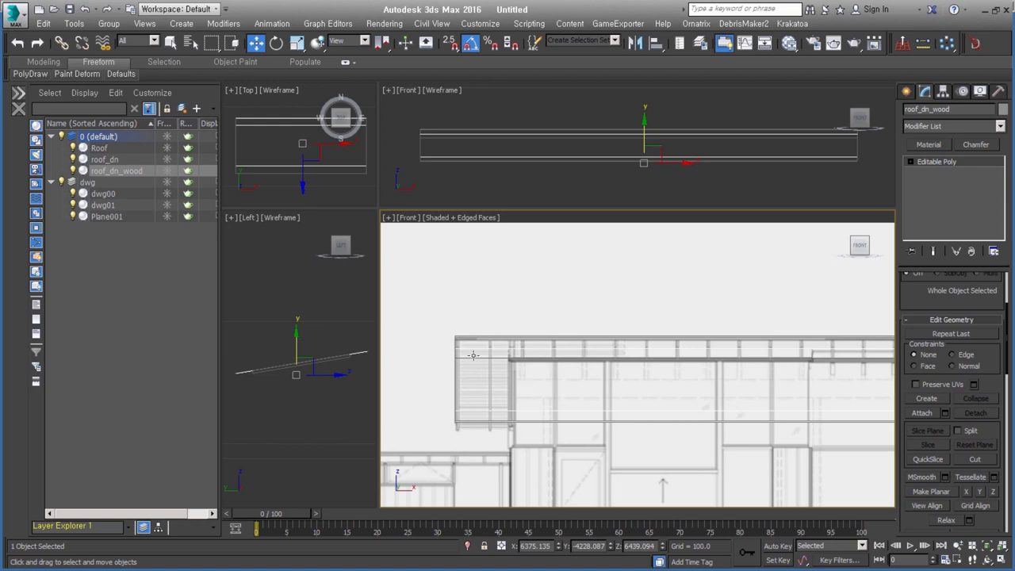
pyautogui.moveTo(340, 357); pyautogui.dragTo(317, 382, button='middle')
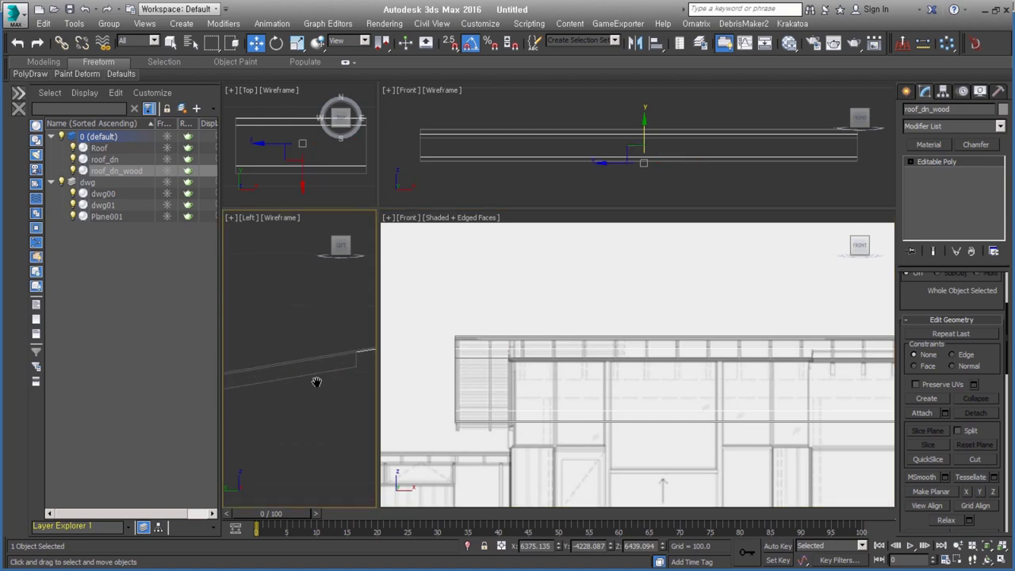
pyautogui.click(321, 372)
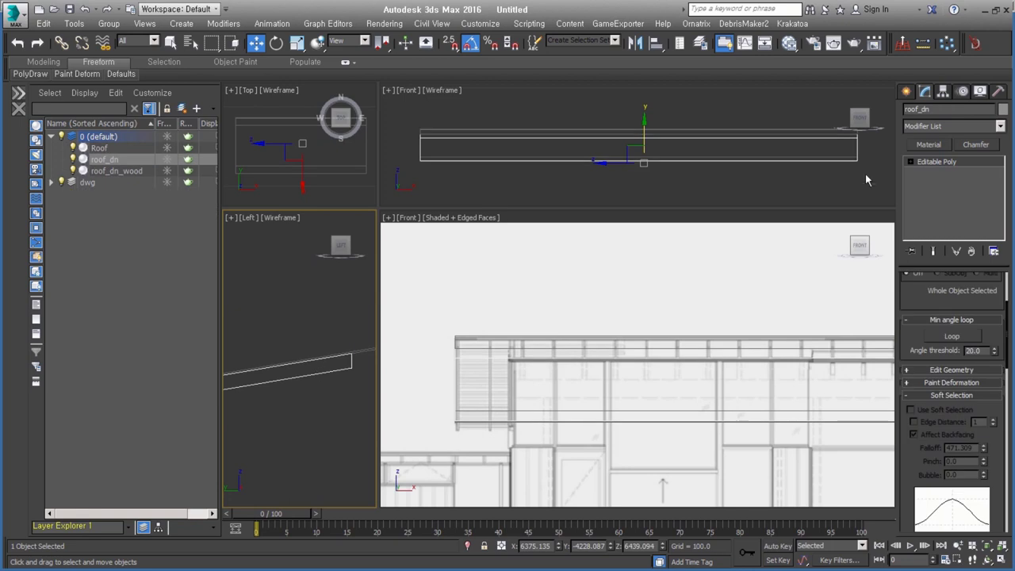
# In Vertex mode, move roof_dn's left-end vertices right along X to trim that end.
pyautogui.click(911, 162)
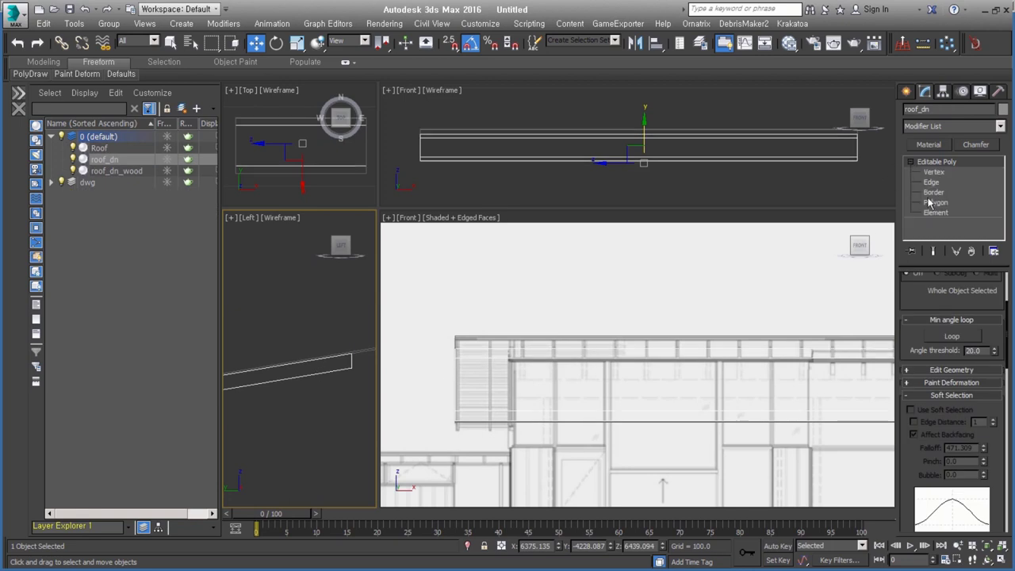
pyautogui.click(934, 172)
pyautogui.scroll(4, 492, 409)
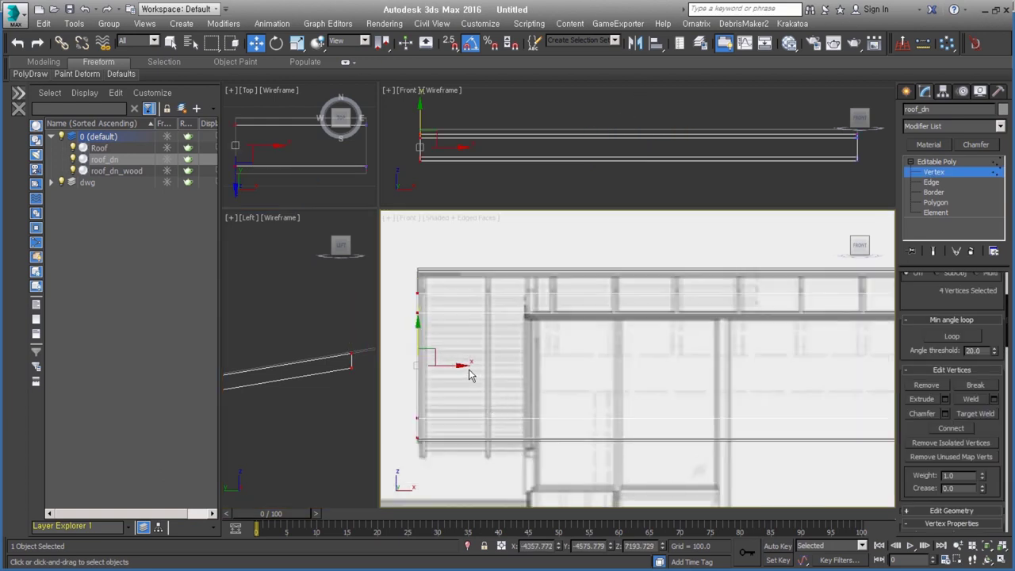
pyautogui.moveTo(469, 374); pyautogui.dragTo(559, 366)
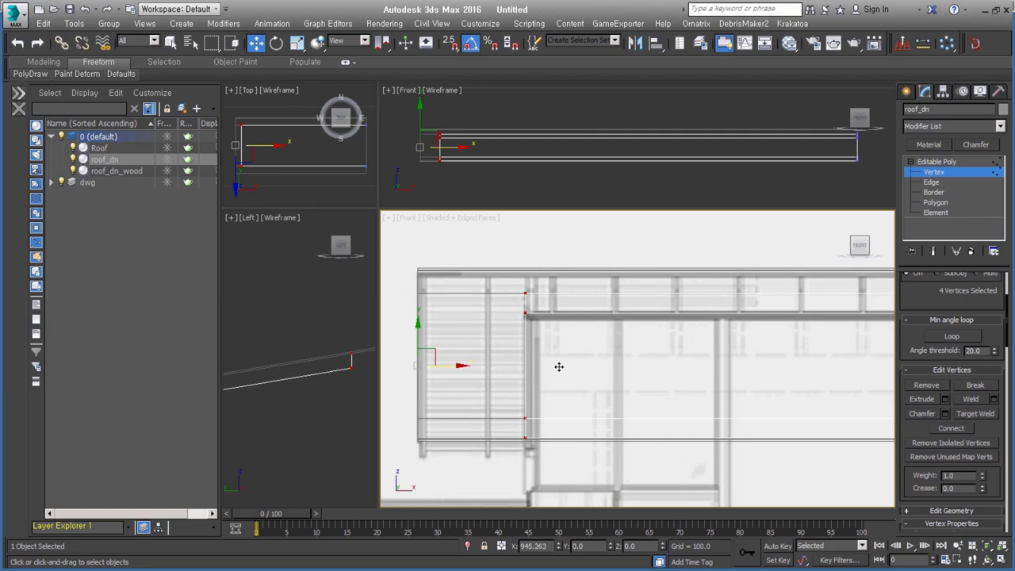
pyautogui.scroll(-3, 388, 381)
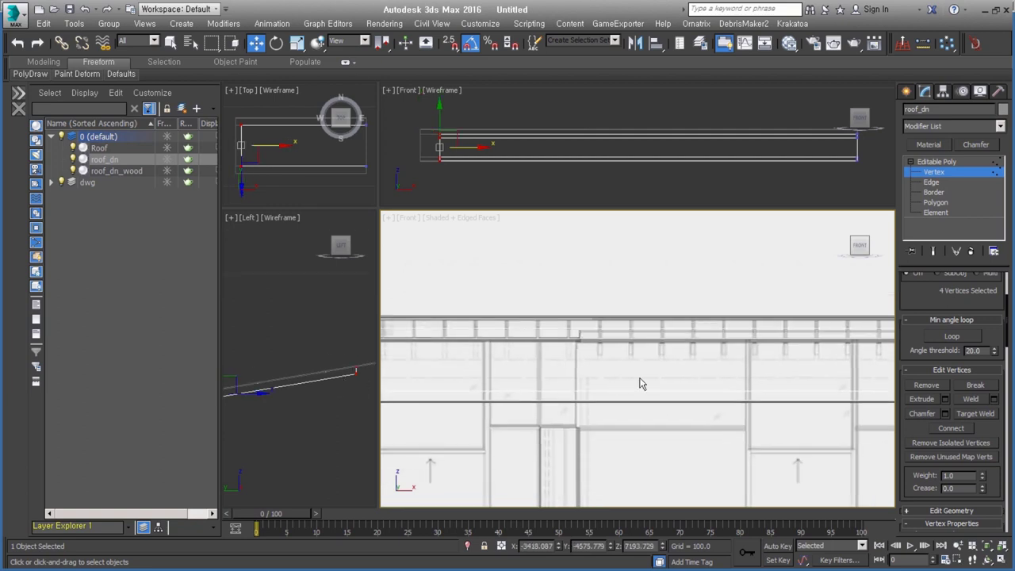
pyautogui.scroll(-3, 565, 362)
pyautogui.scroll(3, 565, 362)
# Move roof_dn's right-end vertices left to match the drawing, then return to object level.
pyautogui.moveTo(551, 310); pyautogui.dragTo(656, 492)
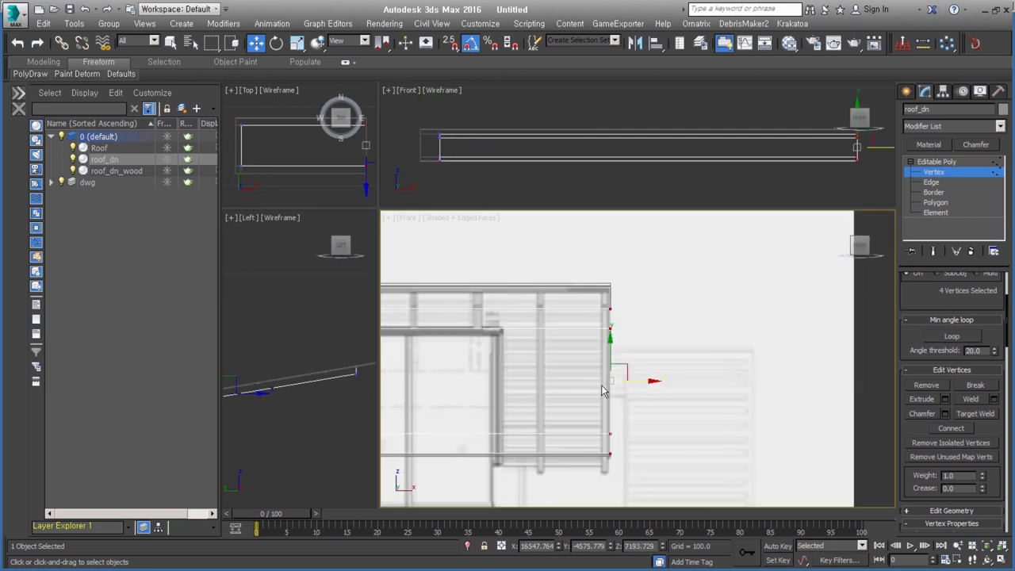
pyautogui.moveTo(637, 384); pyautogui.dragTo(528, 386)
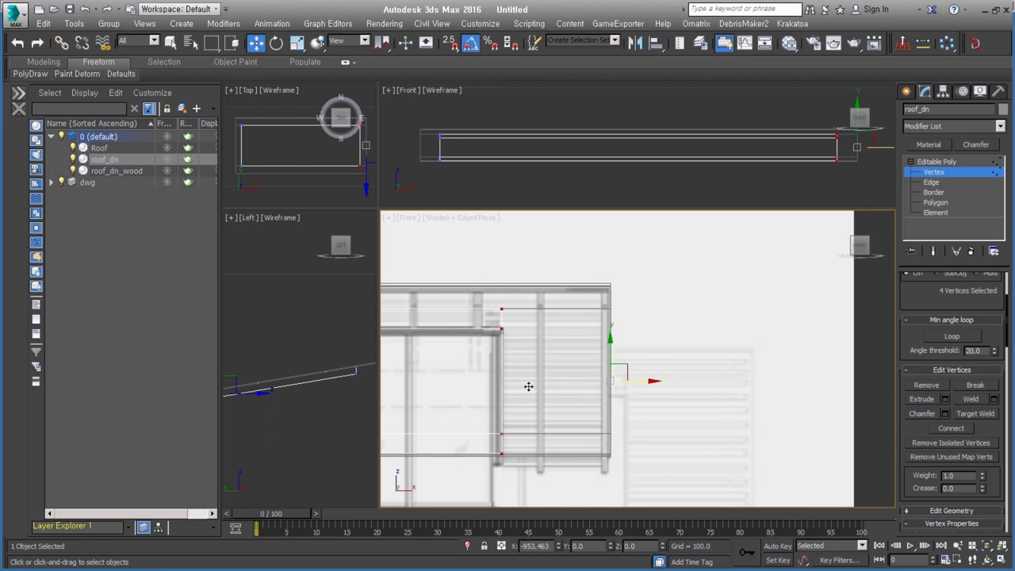
pyautogui.moveTo(639, 341); pyautogui.dragTo(730, 322, button='middle')
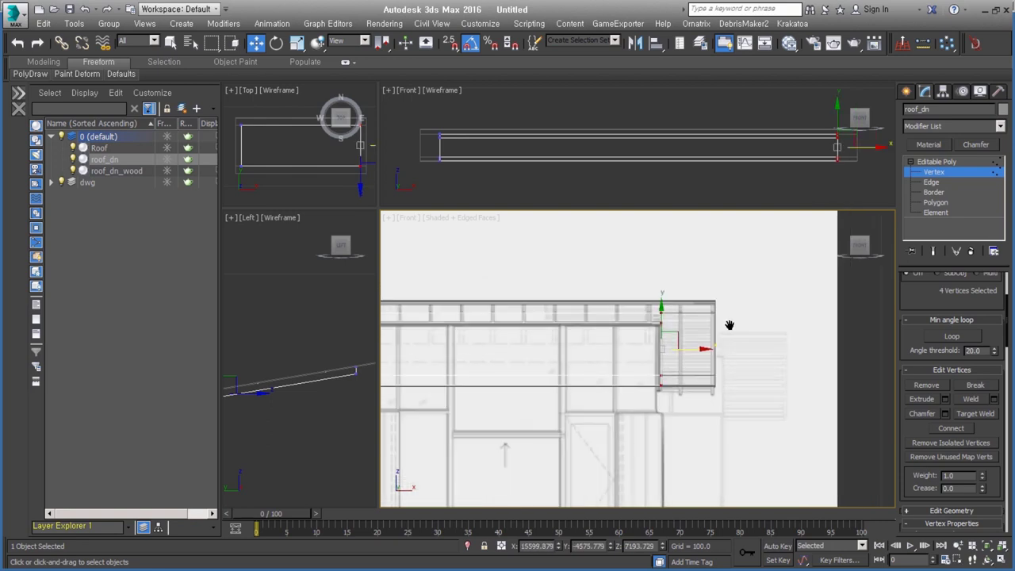
pyautogui.moveTo(581, 332); pyautogui.dragTo(558, 331, button='middle')
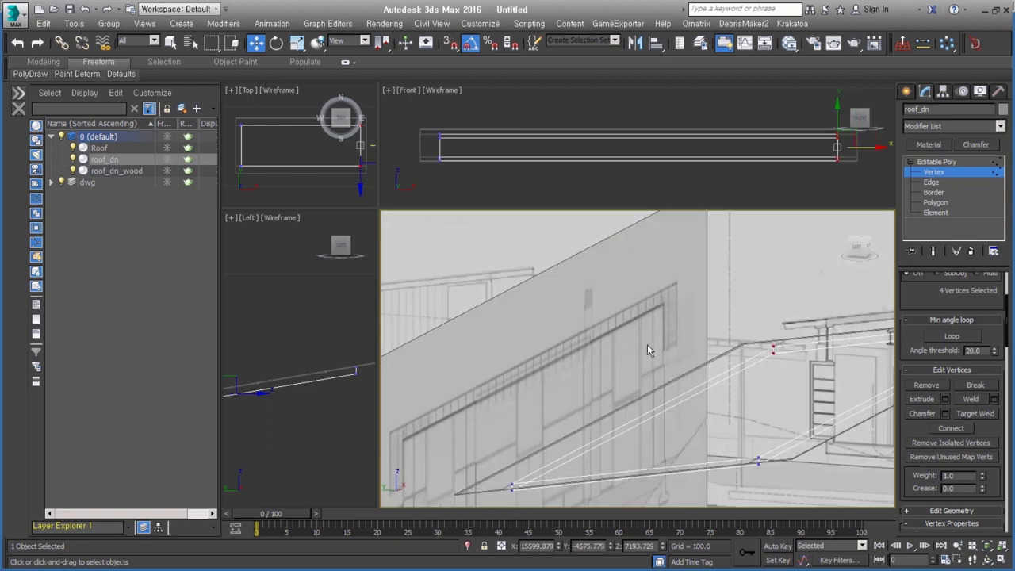
pyautogui.scroll(3, 651, 329)
pyautogui.scroll(2, 591, 352)
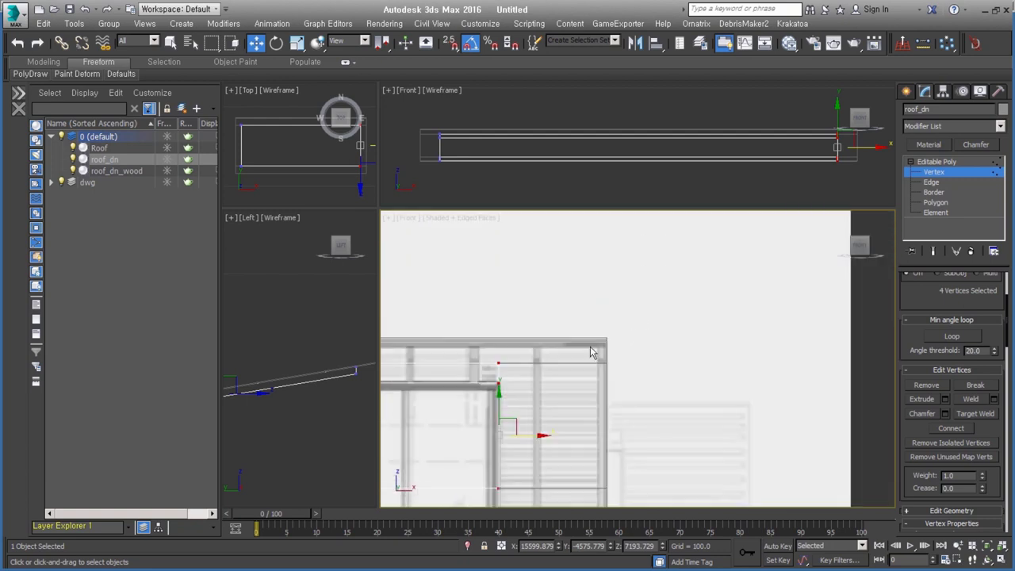
pyautogui.press('1')
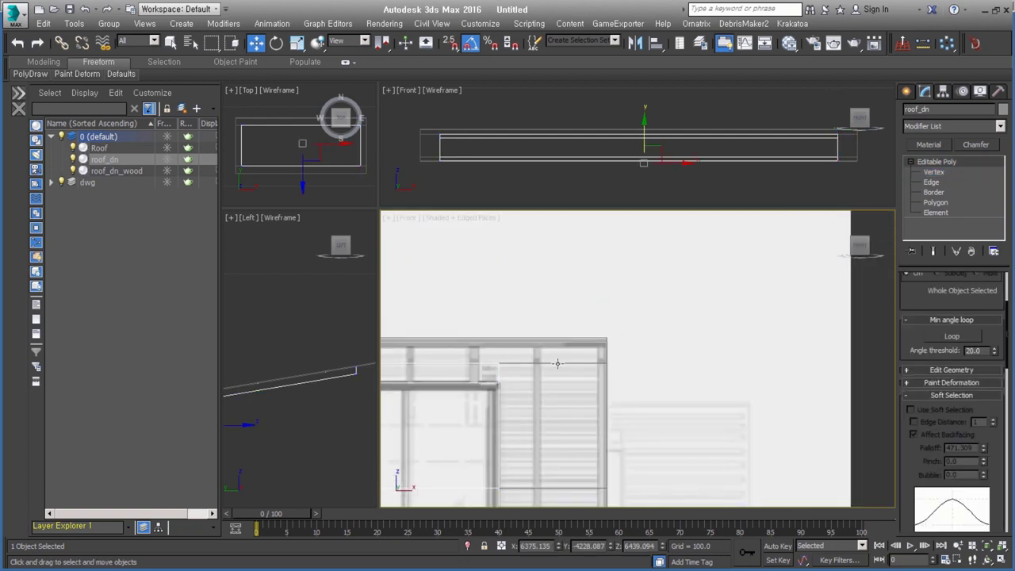
pyautogui.click(558, 362)
pyautogui.click(557, 363)
# Chamfer two end edges of roof_dn_wood and snap the chamfered edges to a midpoint.
pyautogui.moveTo(555, 363); pyautogui.dragTo(688, 302, button='middle')
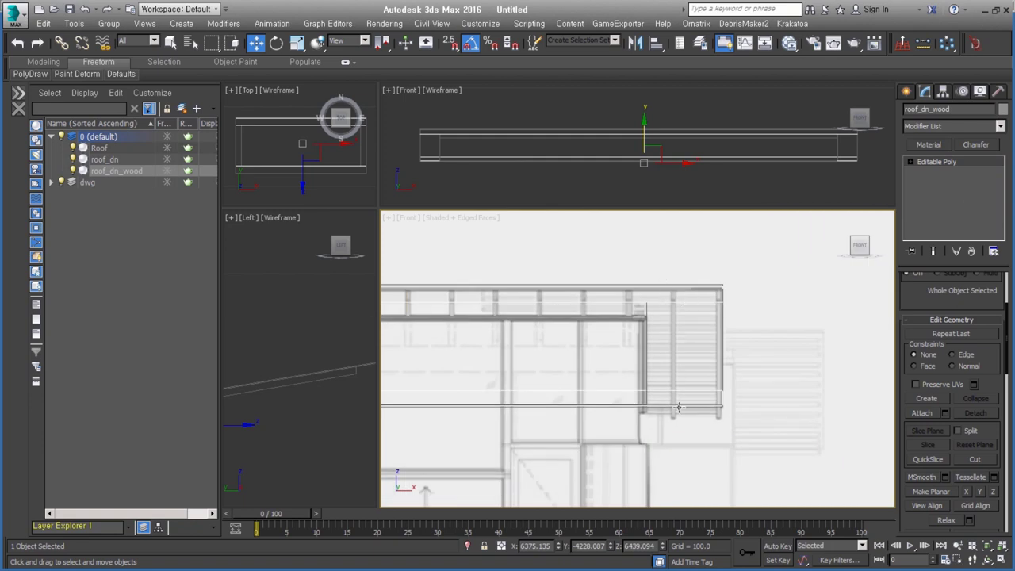
pyautogui.click(910, 161)
pyautogui.click(931, 183)
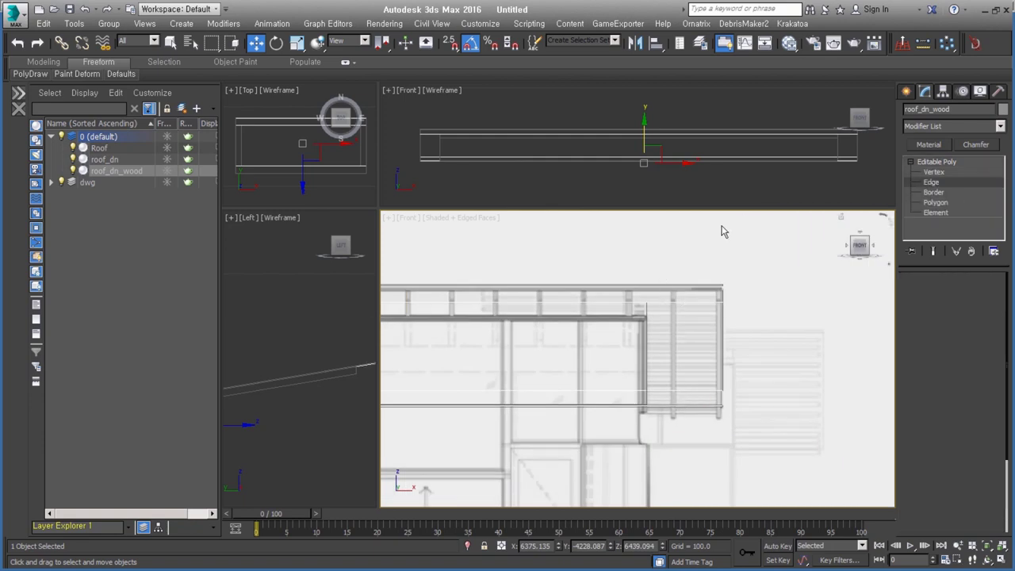
pyautogui.rightClick(731, 326)
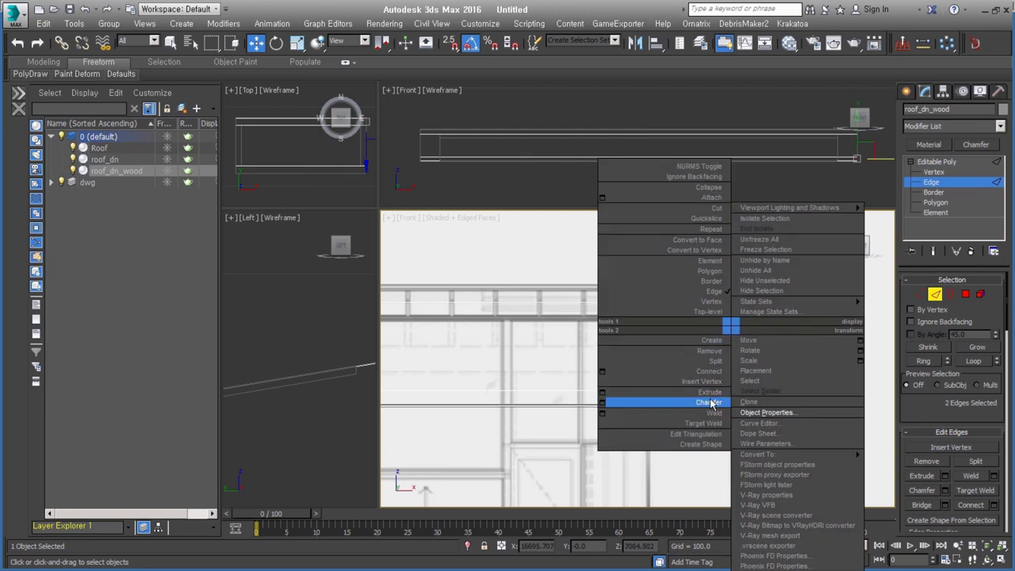
pyautogui.click(710, 402)
pyautogui.press('w')
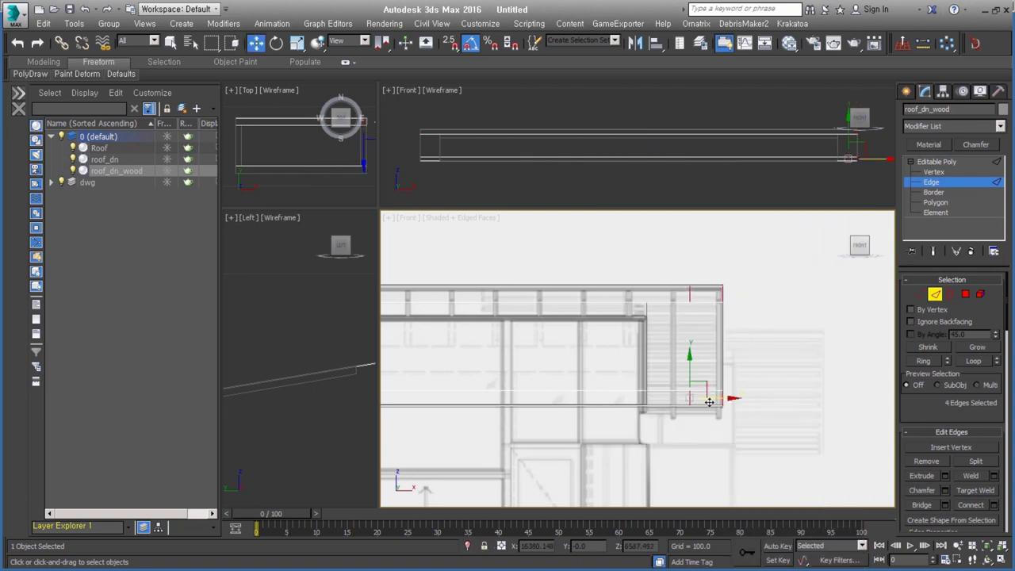
pyautogui.moveTo(713, 259); pyautogui.dragTo(792, 500)
pyautogui.press('s')
pyautogui.moveTo(721, 399); pyautogui.dragTo(675, 299)
# Bridge the two selected end edges into a slanted face.
pyautogui.click(695, 395)
pyautogui.keyDown('alt'); pyautogui.moveTo(695, 395); pyautogui.dragTo(720, 435, button='middle'); pyautogui.keyUp('alt')
pyautogui.click(924, 503)
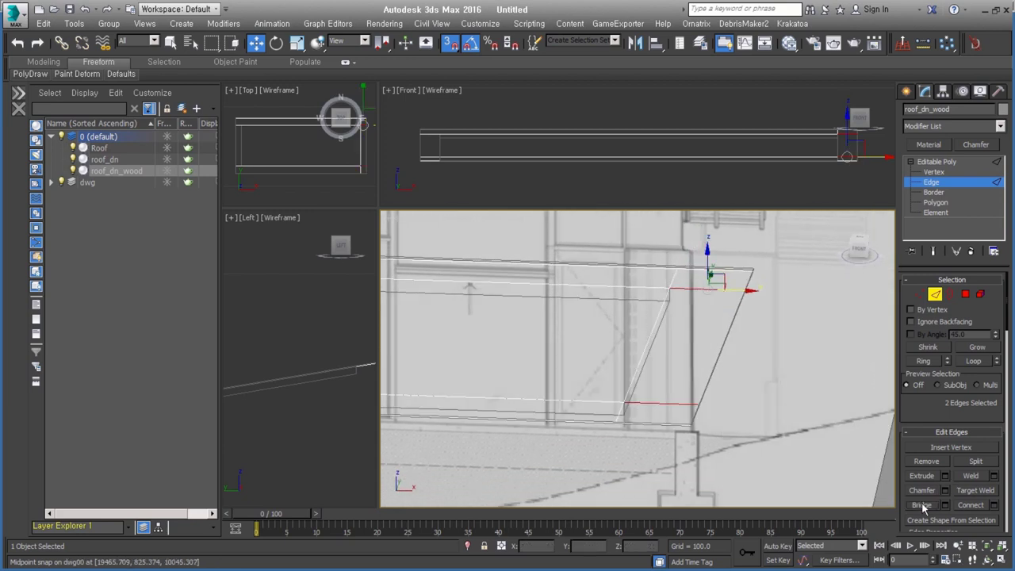
pyautogui.keyDown('alt'); pyautogui.moveTo(623, 380); pyautogui.dragTo(756, 367, button='middle'); pyautogui.keyUp('alt')
pyautogui.click(756, 366)
pyautogui.scroll(3, 524, 355)
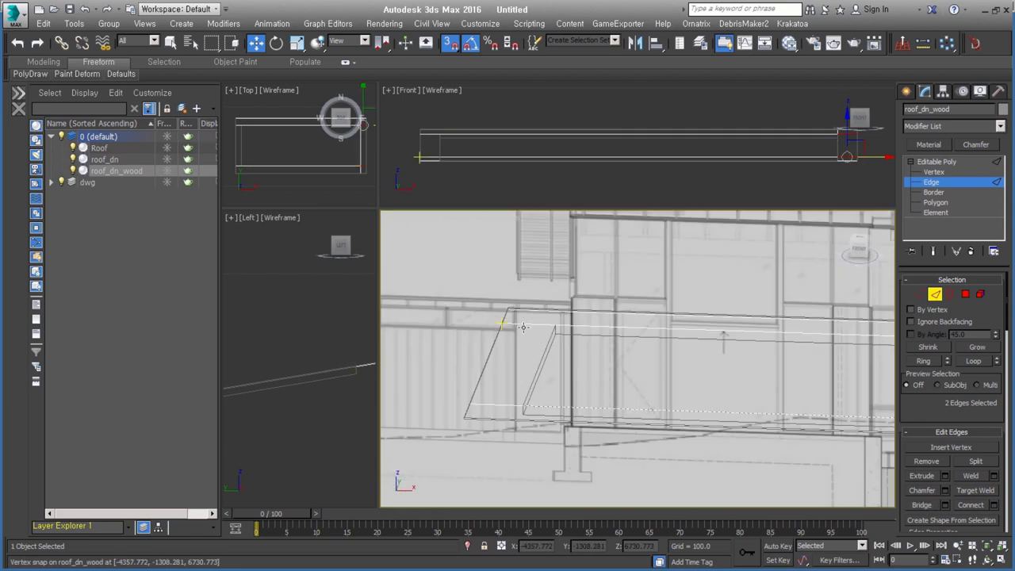
# Chamfer two more edges at the panel's end and select the end panel's top and bottom edges.
pyautogui.moveTo(430, 280); pyautogui.dragTo(516, 436)
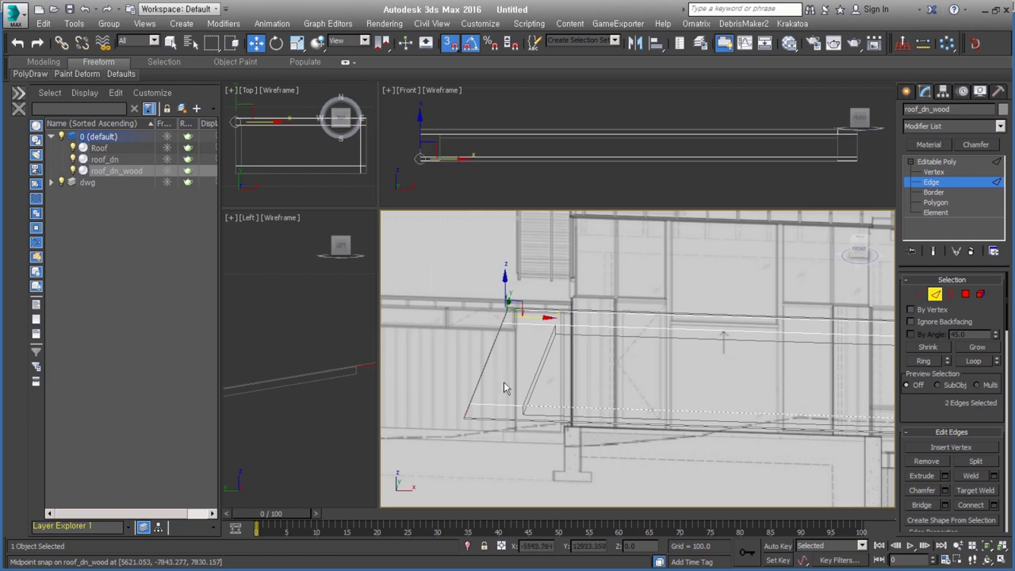
pyautogui.rightClick(503, 378)
pyautogui.click(484, 404)
pyautogui.moveTo(506, 399); pyautogui.dragTo(510, 367)
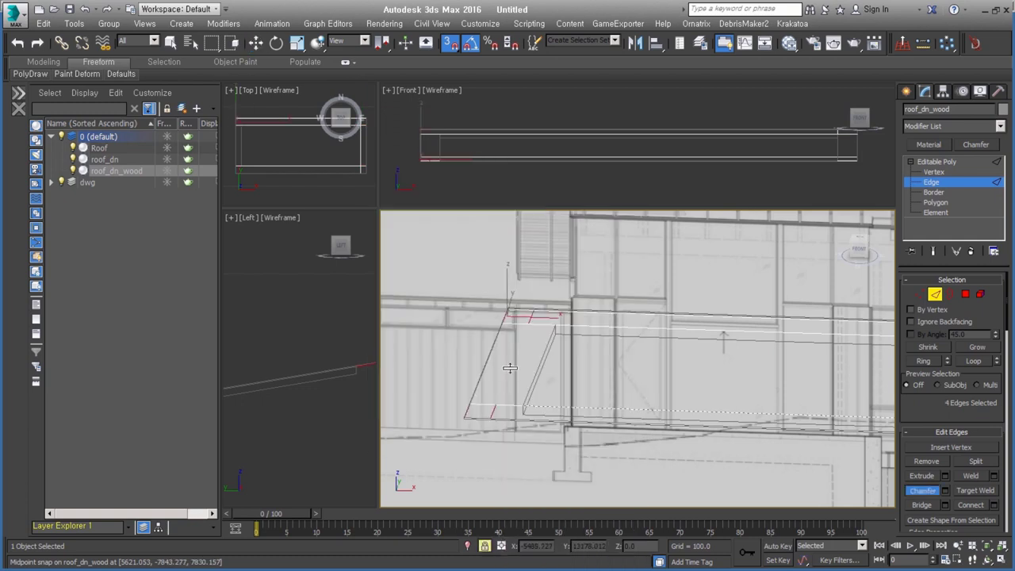
pyautogui.moveTo(510, 367)
pyautogui.keyDown('alt'); pyautogui.mouseDown(button='middle')
pyautogui.moveTo(494, 431)
pyautogui.moveTo(489, 397)
pyautogui.mouseUp(button='middle'); pyautogui.keyUp('alt')
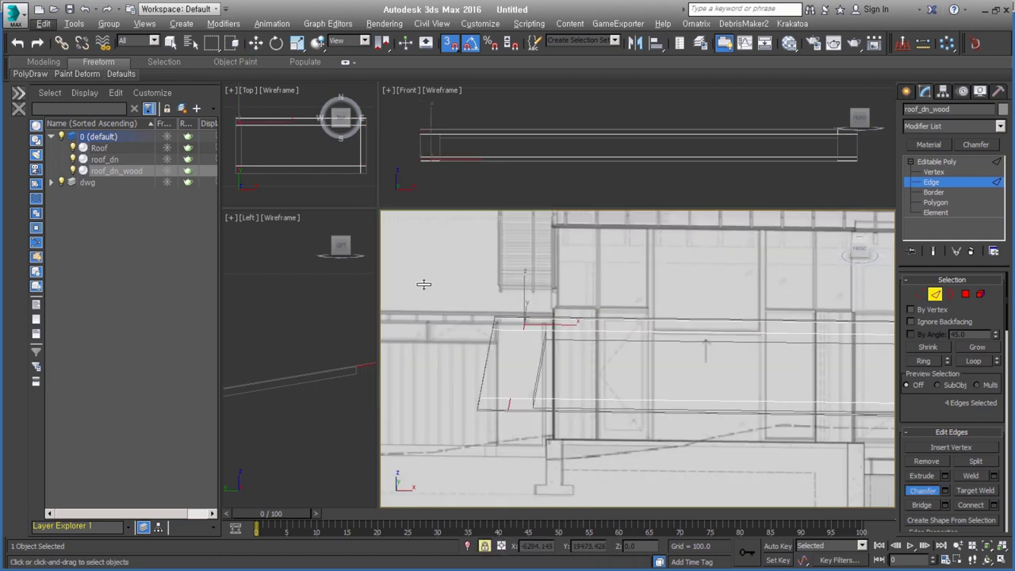
pyautogui.moveTo(420, 292); pyautogui.dragTo(501, 446)
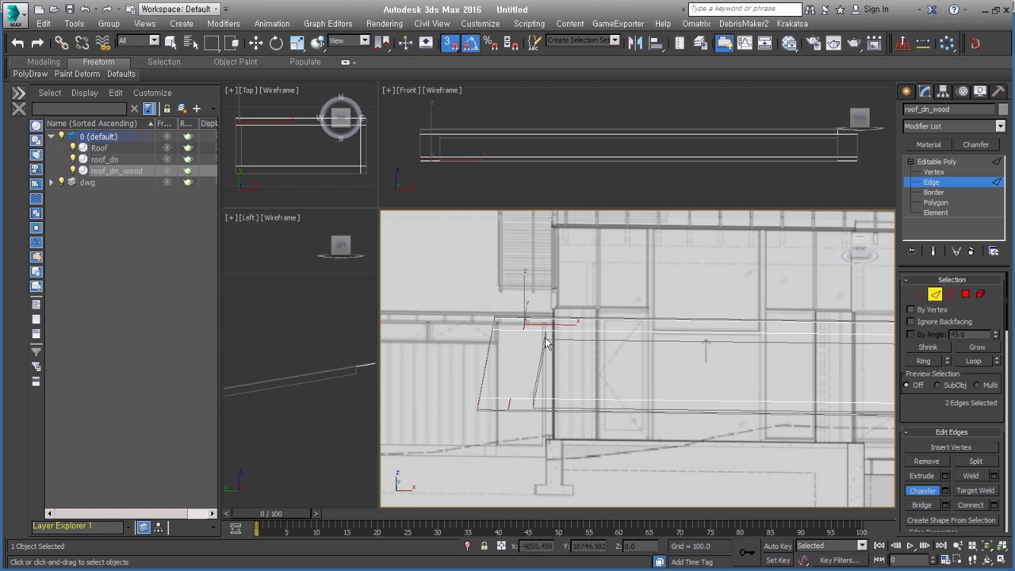
pyautogui.press('w')
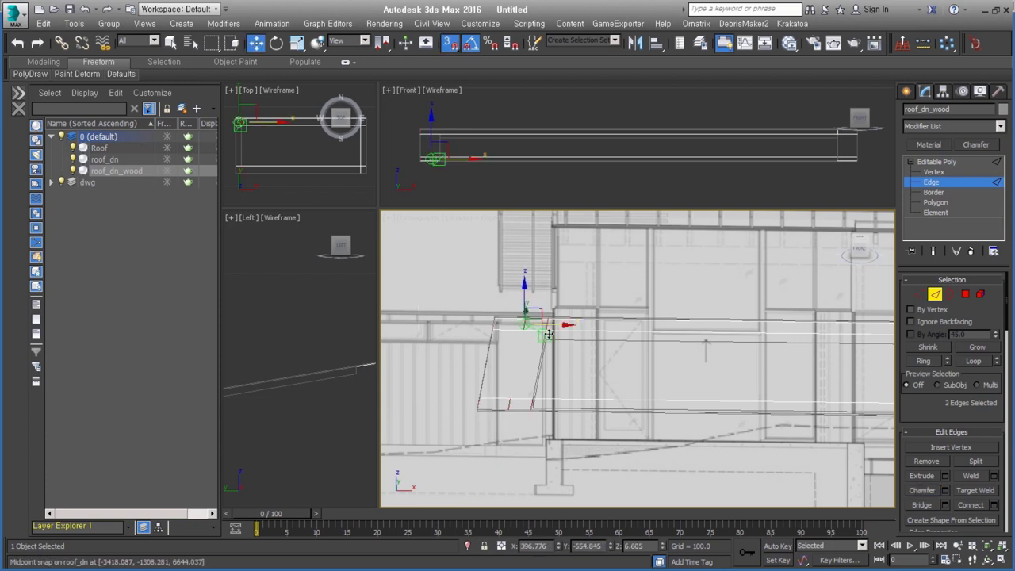
pyautogui.click(533, 345)
pyautogui.keyDown('ctrl'); pyautogui.click(523, 330); pyautogui.keyUp('ctrl')
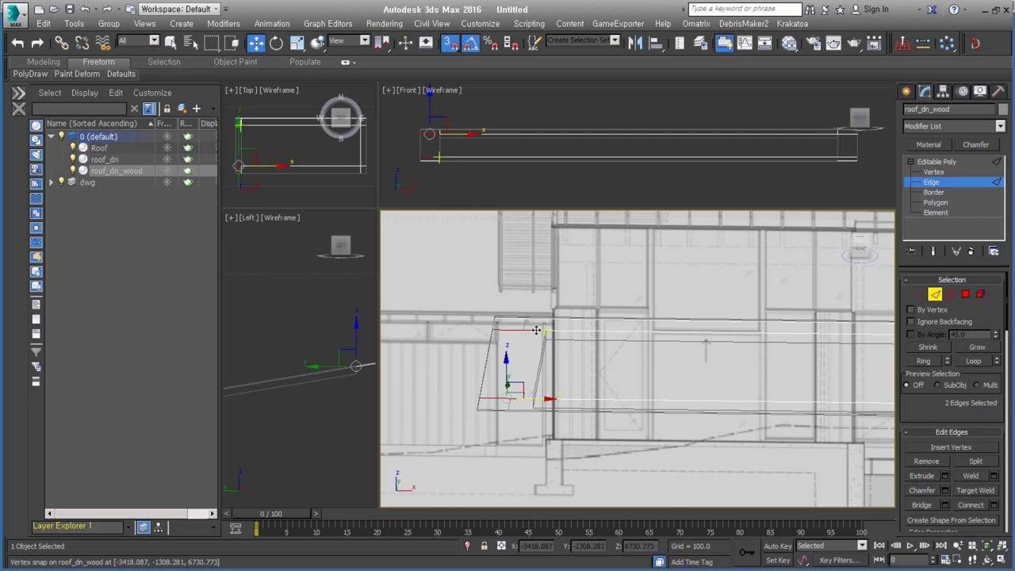
pyautogui.scroll(2, 555, 390)
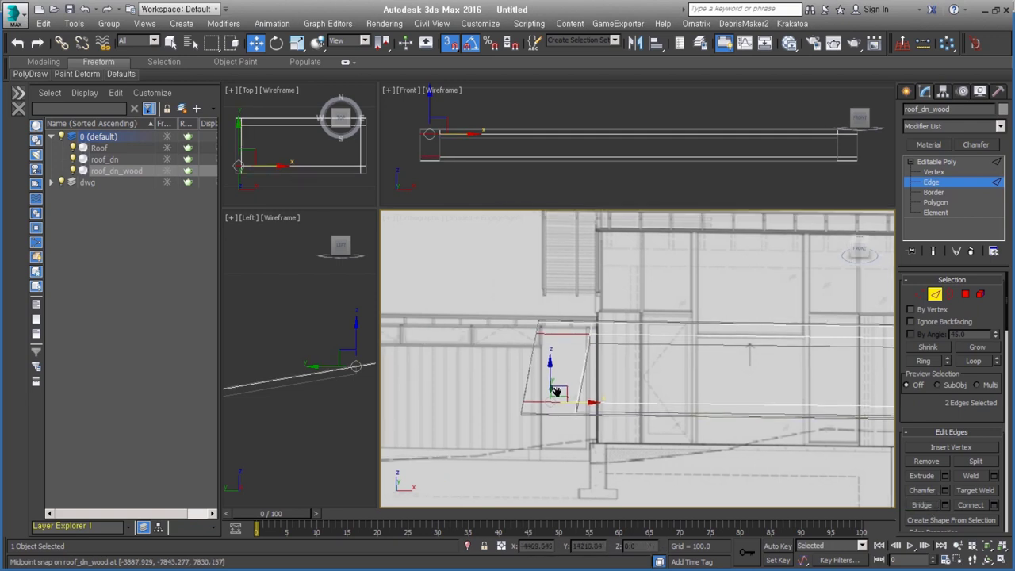
pyautogui.scroll(2, 555, 389)
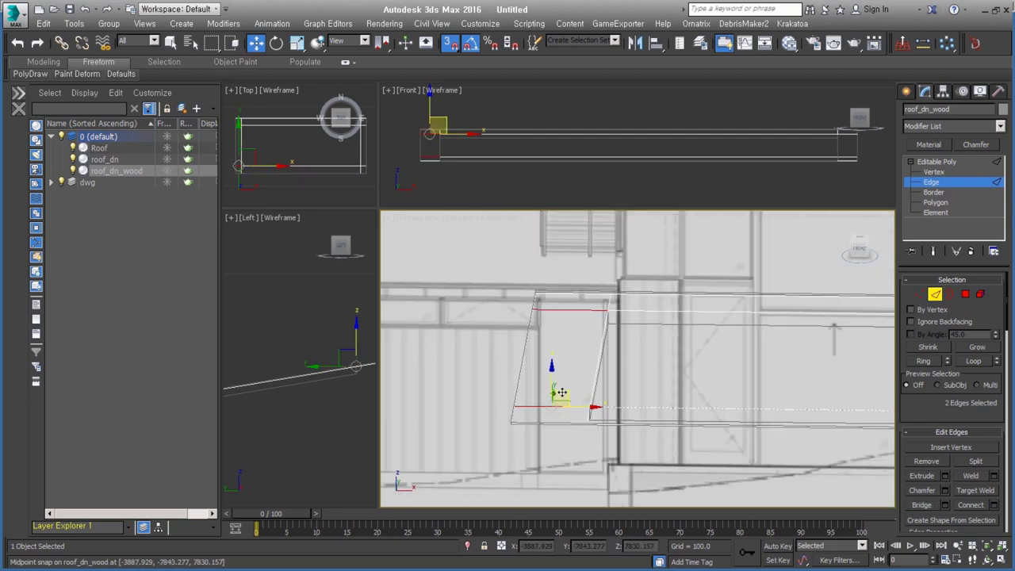
# Return roof_dn_wood to object level and view it from the front.
pyautogui.click(937, 295)
pyautogui.scroll(-2, 559, 369)
pyautogui.scroll(-1, 559, 373)
pyautogui.scroll(-1, 555, 382)
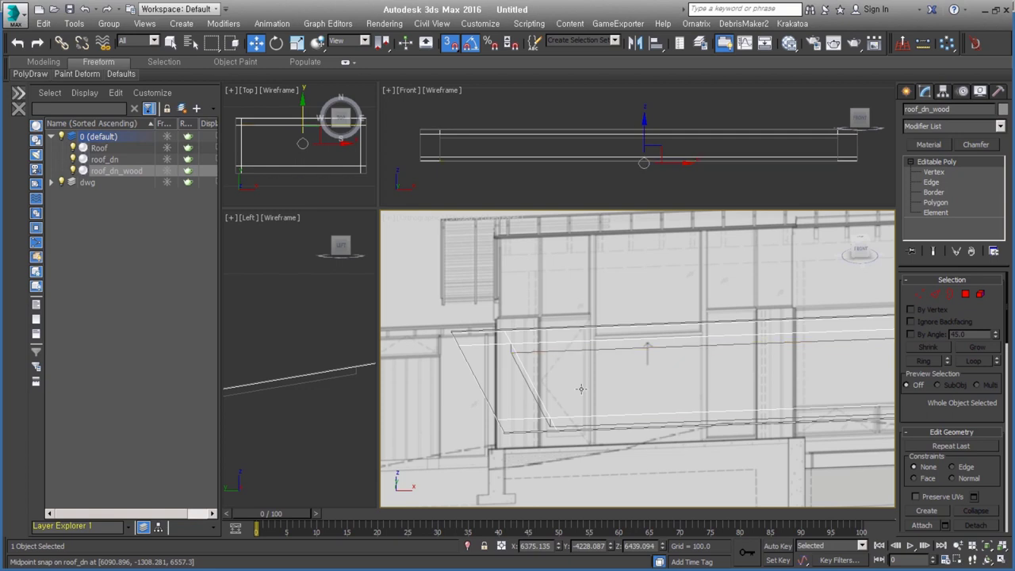
pyautogui.scroll(-3, 623, 390)
pyautogui.scroll(-2, 574, 400)
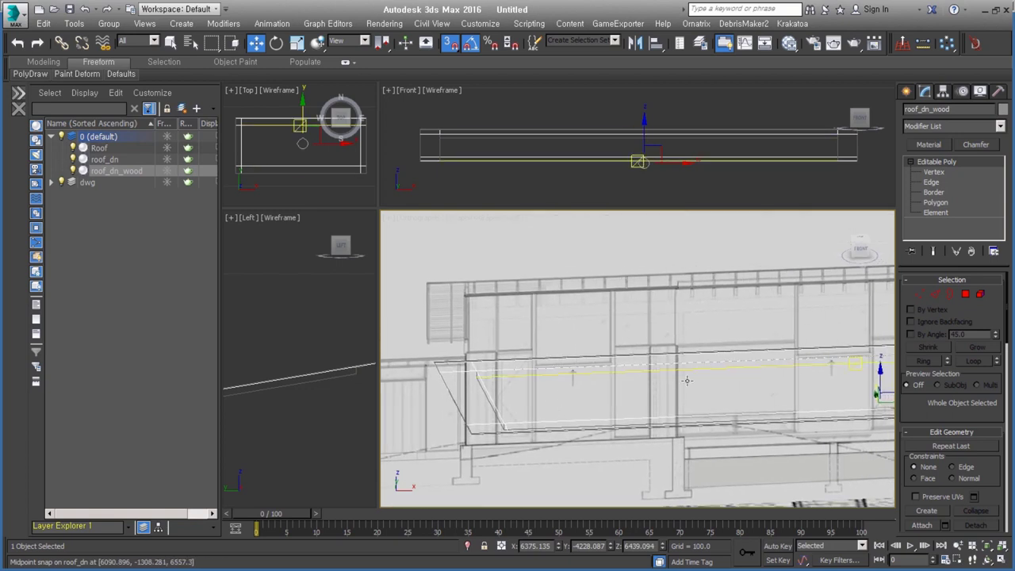
pyautogui.press('f')
pyautogui.scroll(2, 527, 396)
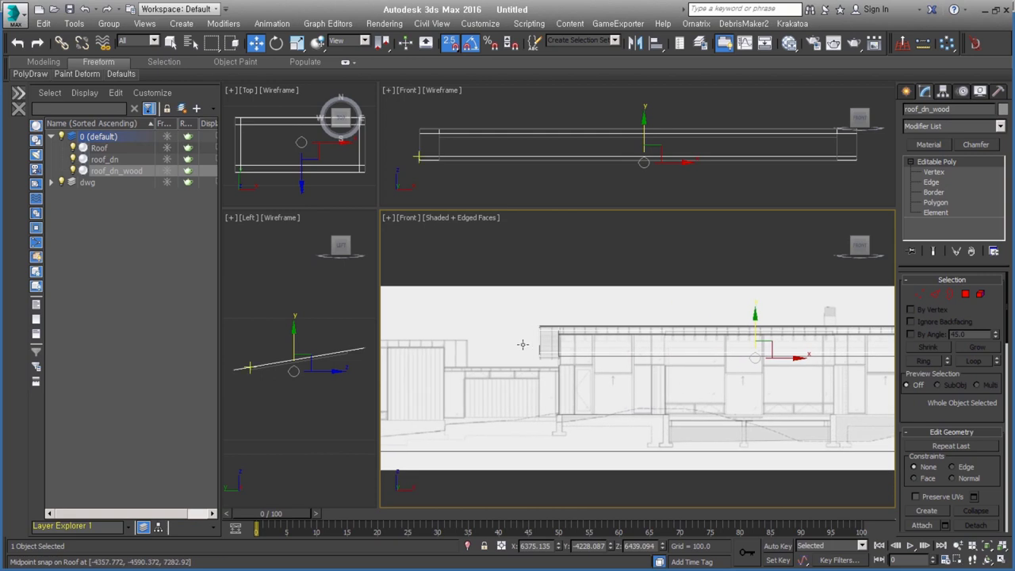
pyautogui.scroll(3, 521, 344)
pyautogui.scroll(3, 603, 339)
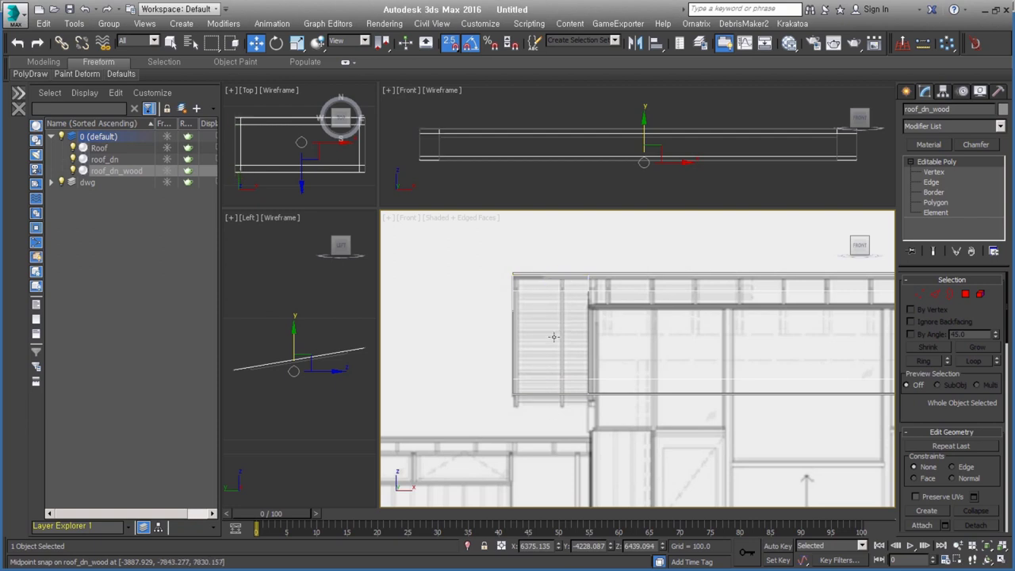
# Select all eight polygons of roof_dn_wood and flip their normals, then return to object level.
pyautogui.scroll(1, 554, 336)
pyautogui.scroll(1, 558, 345)
pyautogui.press('Escape')
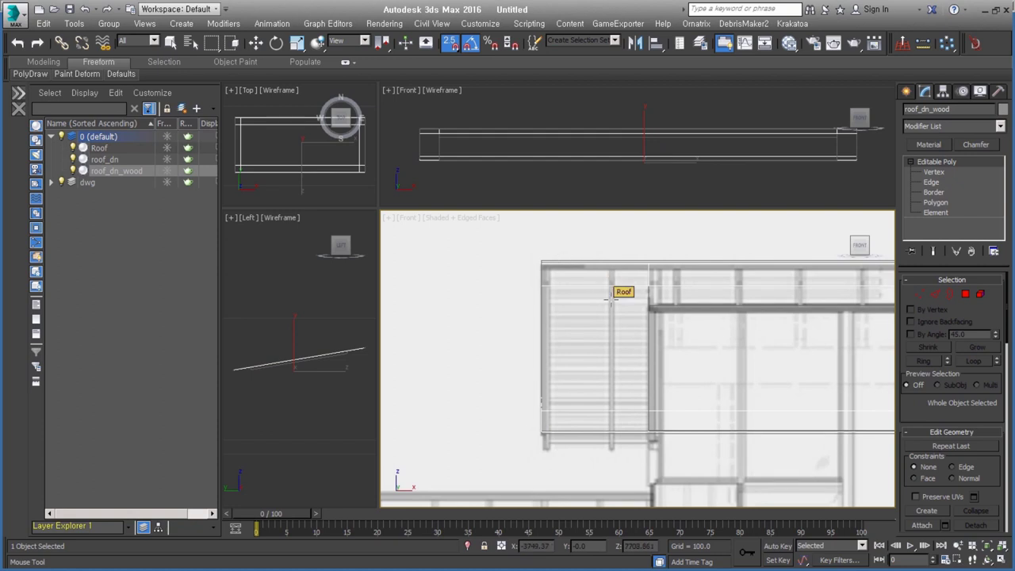
pyautogui.press('w')
pyautogui.click(966, 295)
pyautogui.hotkey('ctrl', 'a')
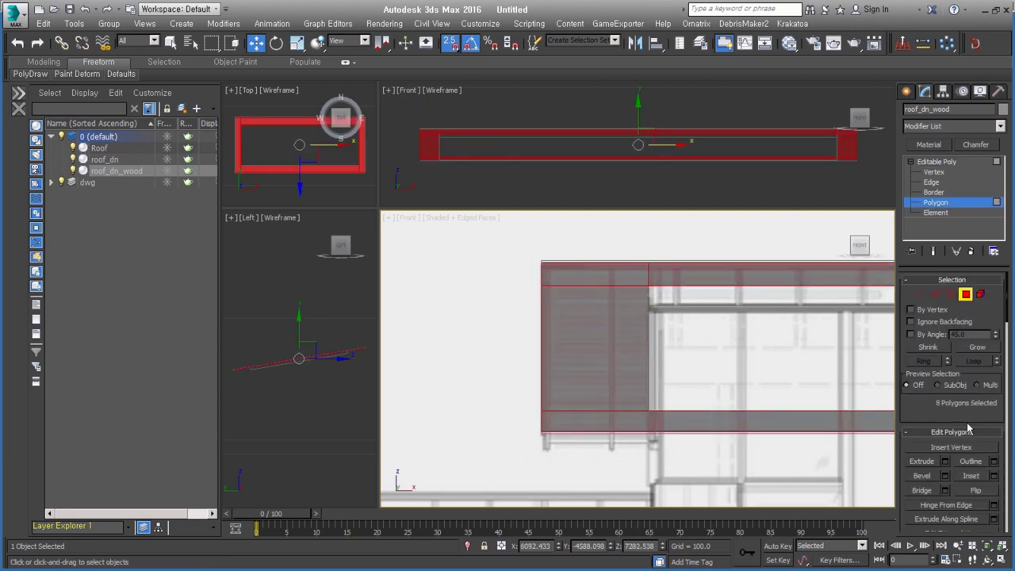
pyautogui.click(977, 490)
pyautogui.click(966, 295)
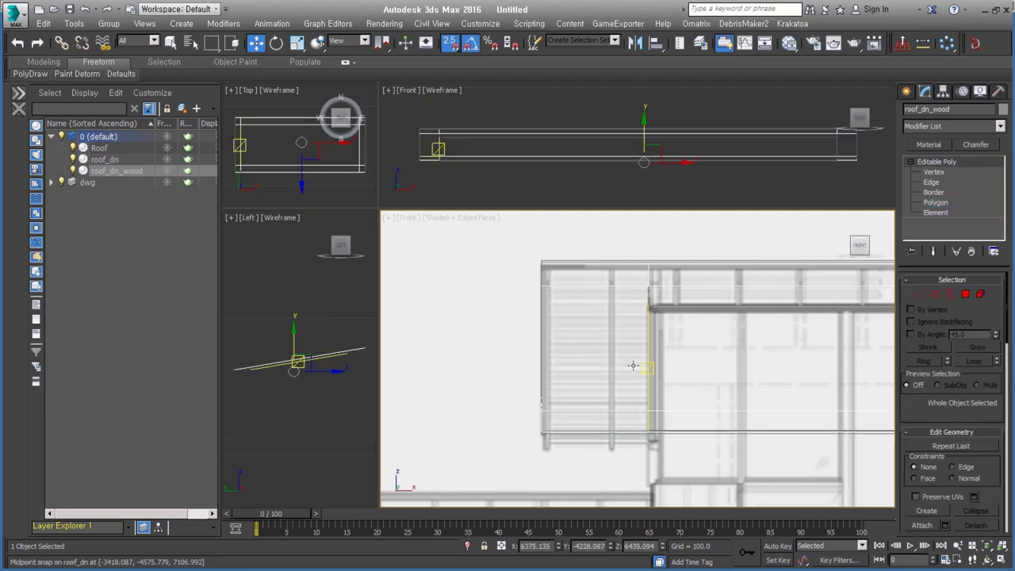
pyautogui.press('Escape')
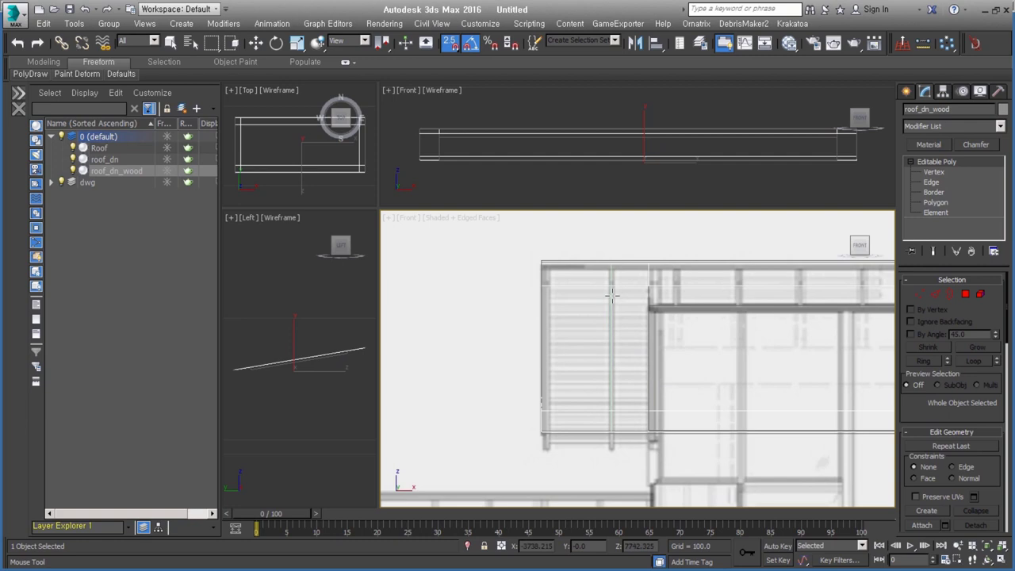
pyautogui.press('w')
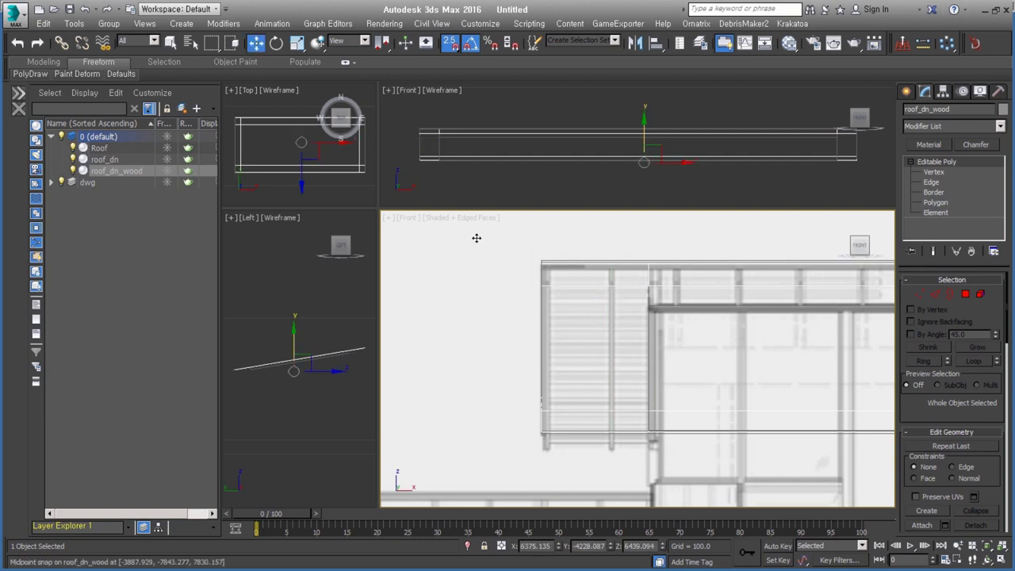
# Turn on SwiftLoop from the Modeling ribbon's Edit panel.
pyautogui.click(50, 61)
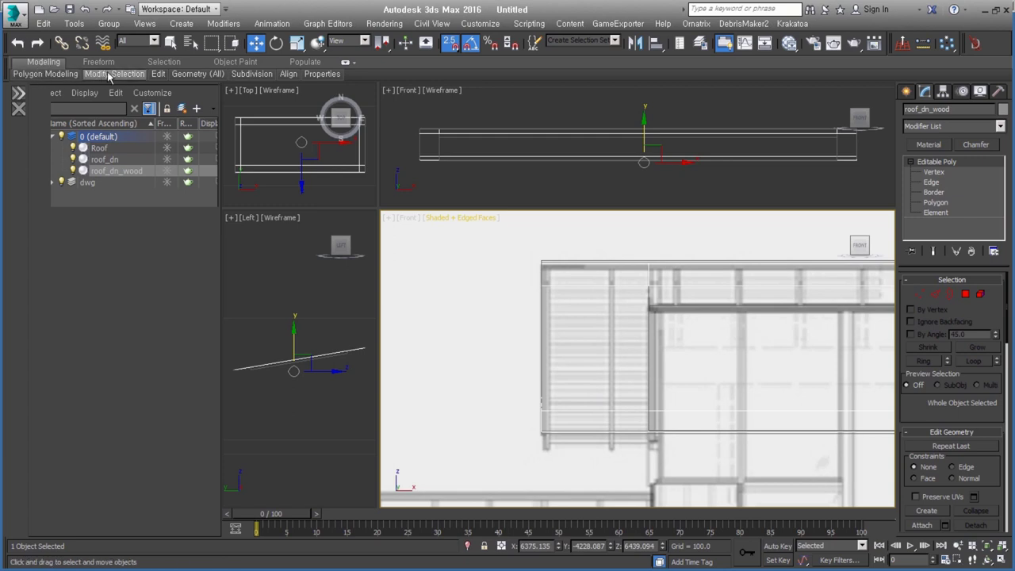
pyautogui.moveTo(159, 74)
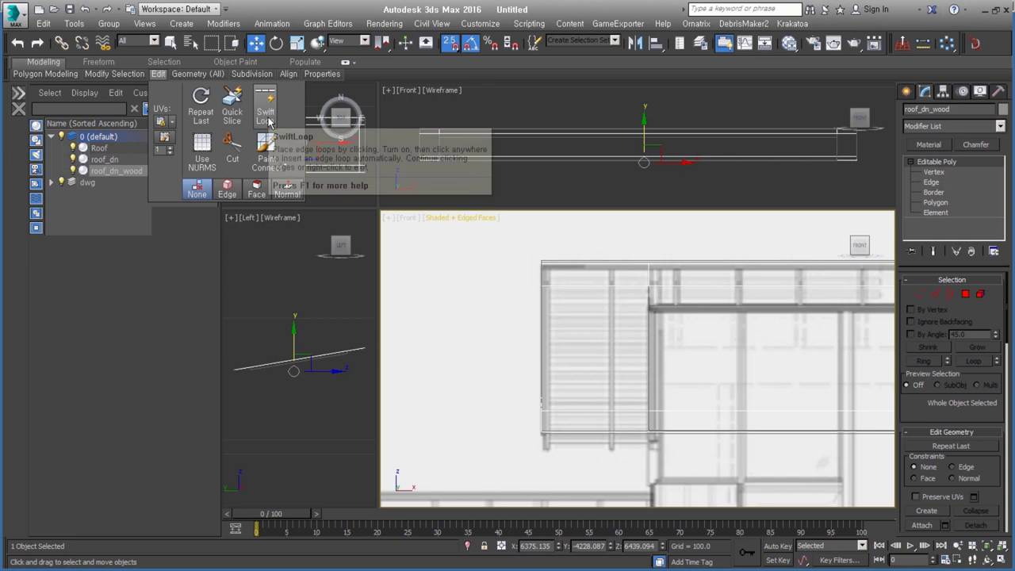
pyautogui.click(267, 117)
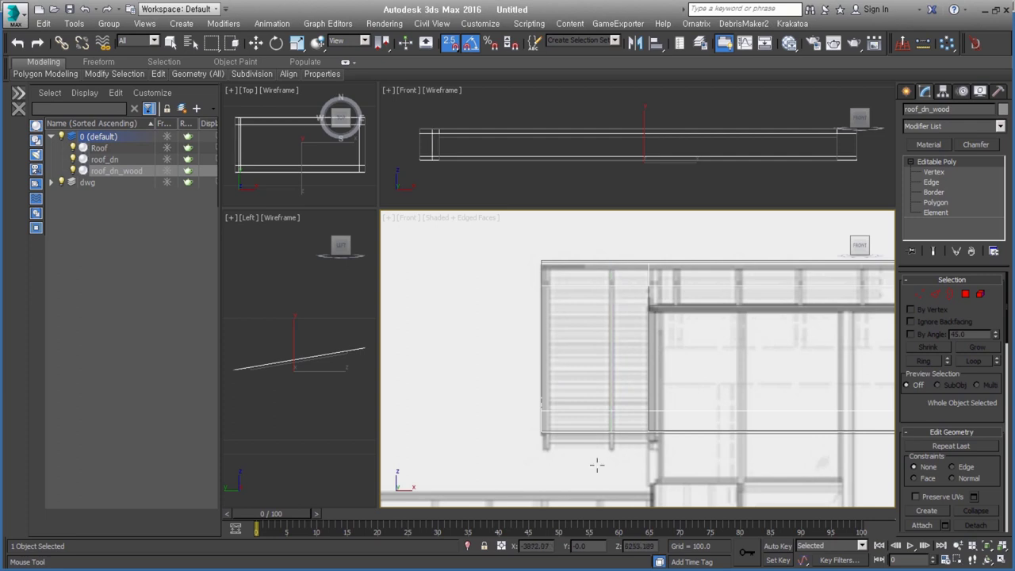
pyautogui.scroll(2, 602, 445)
pyautogui.scroll(1, 603, 442)
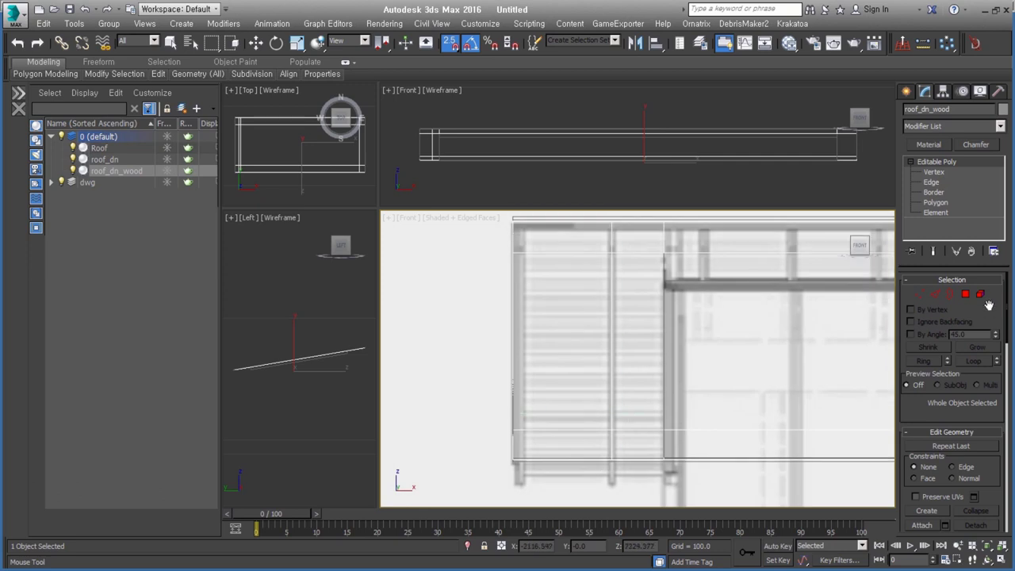
# At Edge level, frame the beam in the Front view and pick the vertical edge at its end.
pyautogui.click(936, 295)
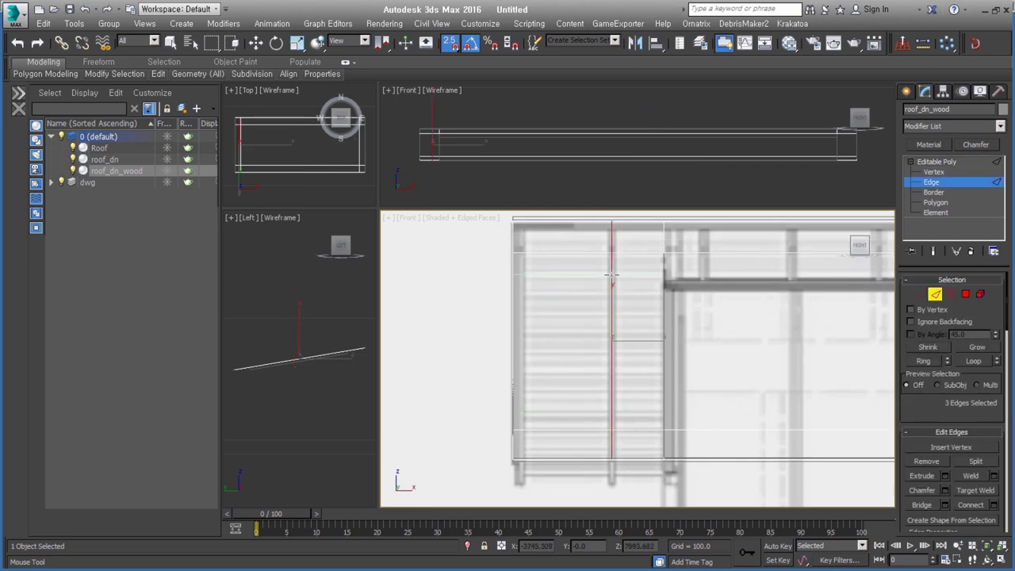
pyautogui.click(521, 433)
pyautogui.moveTo(748, 442); pyautogui.dragTo(643, 306, button='middle')
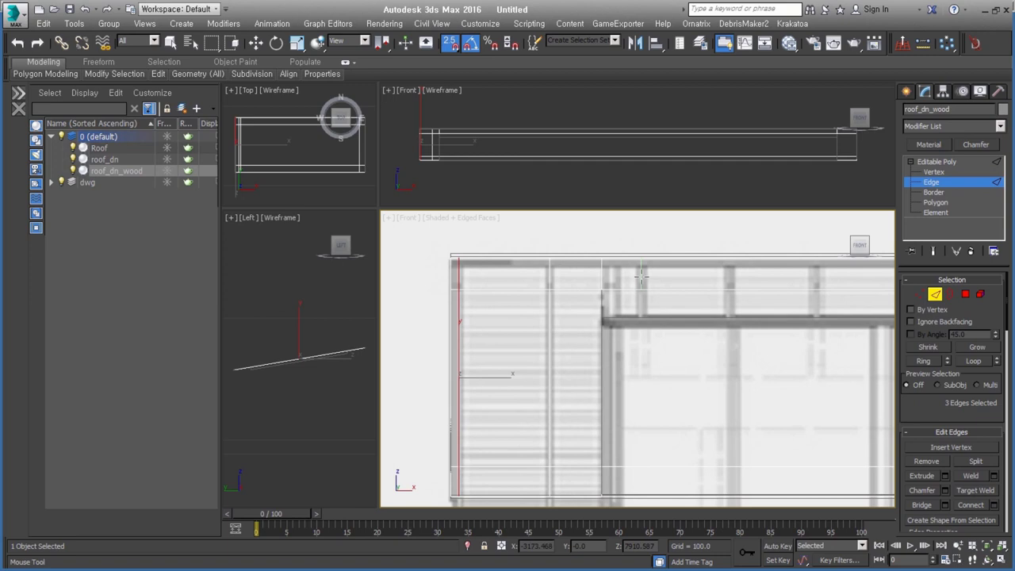
pyautogui.scroll(-3, 627, 302)
pyautogui.moveTo(596, 336); pyautogui.dragTo(676, 354, button='middle')
pyautogui.moveTo(833, 373)
pyautogui.mouseDown(button='middle')
pyautogui.moveTo(574, 354)
pyautogui.moveTo(719, 335)
pyautogui.moveTo(515, 344)
pyautogui.mouseUp(button='middle')
pyautogui.scroll(3, 563, 305)
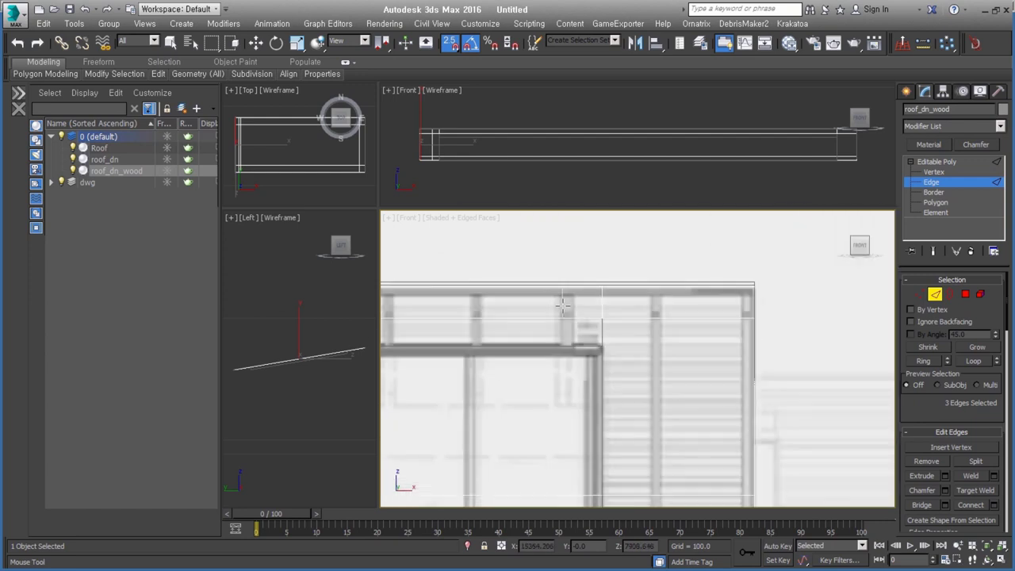
pyautogui.click(657, 312)
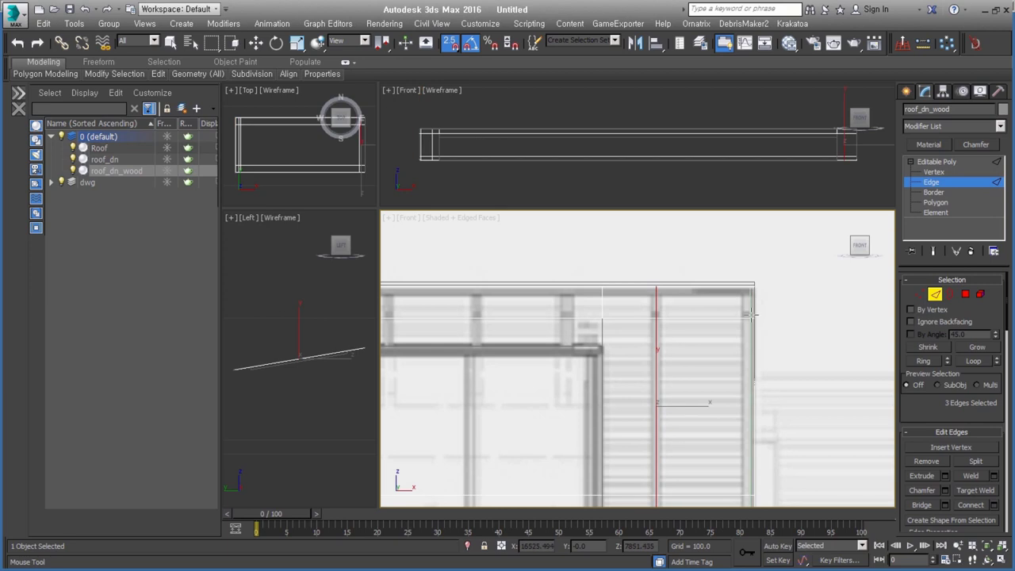
# Box-select and refine the edge selection to the four long rail edges along the beam.
pyautogui.scroll(-3, 544, 326)
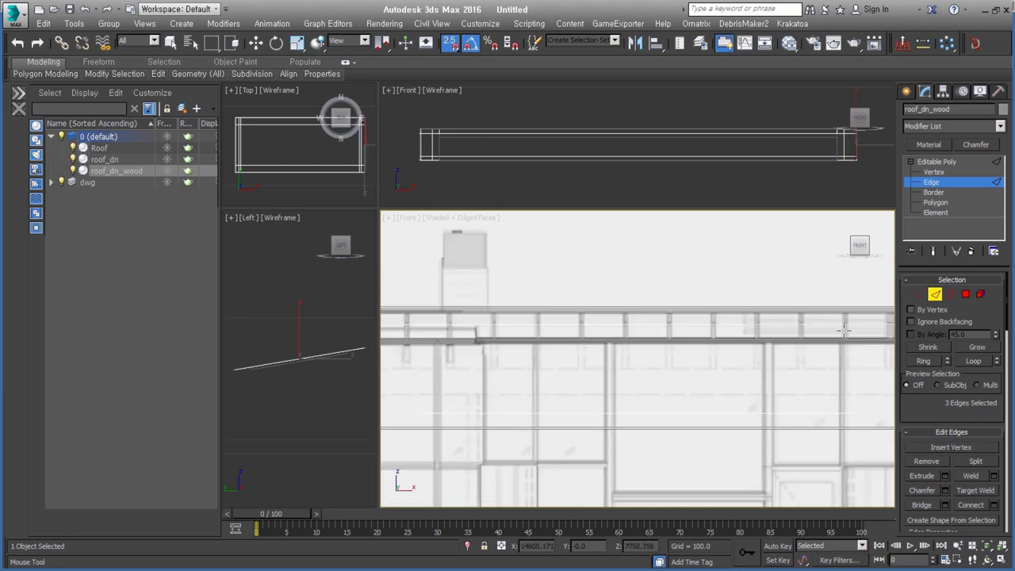
pyautogui.moveTo(814, 298); pyautogui.dragTo(875, 321, button='middle')
pyautogui.press('w')
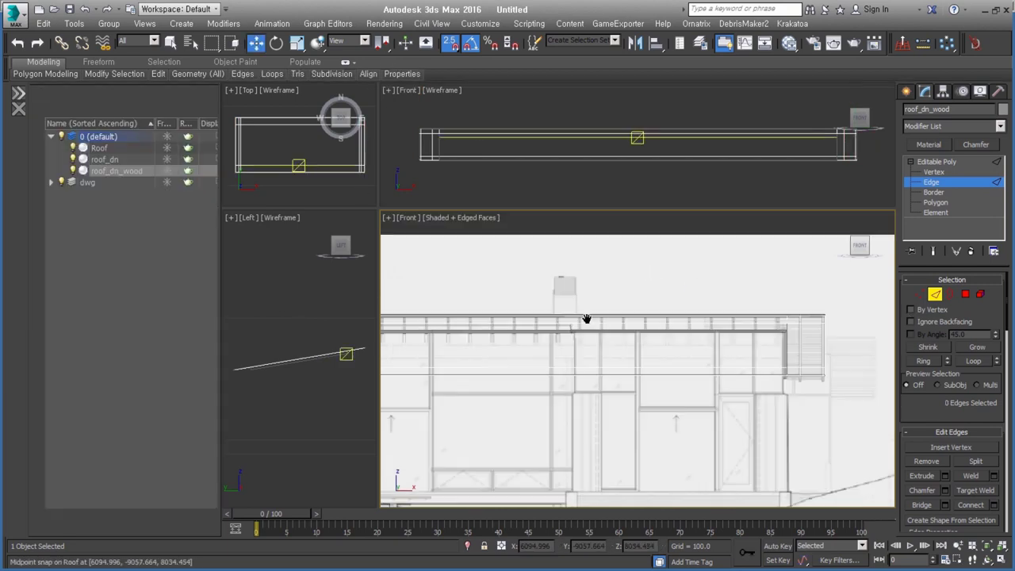
pyautogui.moveTo(623, 277); pyautogui.dragTo(567, 442)
pyautogui.scroll(2, 543, 347)
pyautogui.keyDown('alt'); pyautogui.click(557, 347); pyautogui.keyUp('alt')
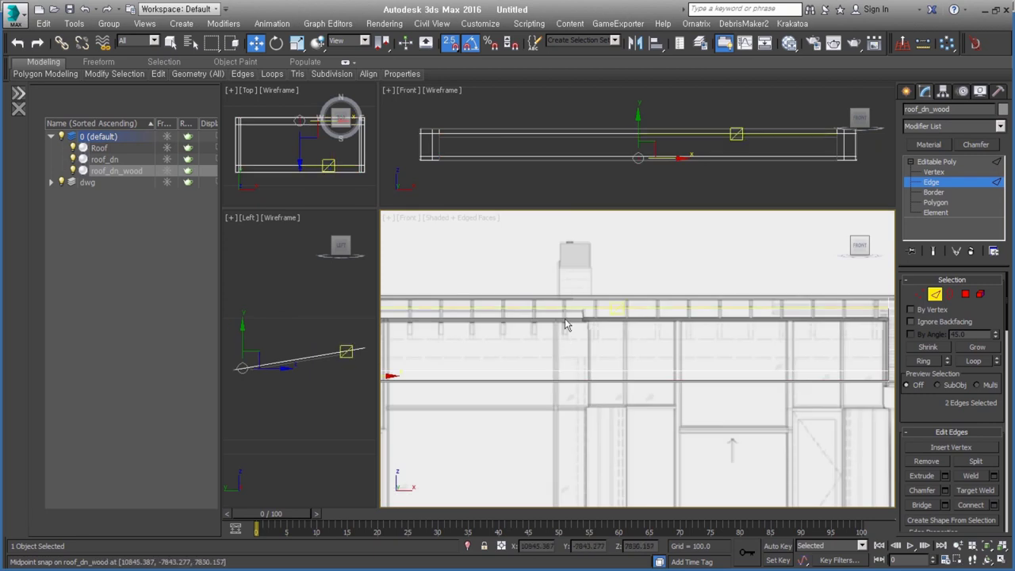
pyautogui.scroll(2, 565, 318)
pyautogui.scroll(2, 605, 363)
pyautogui.scroll(2, 594, 349)
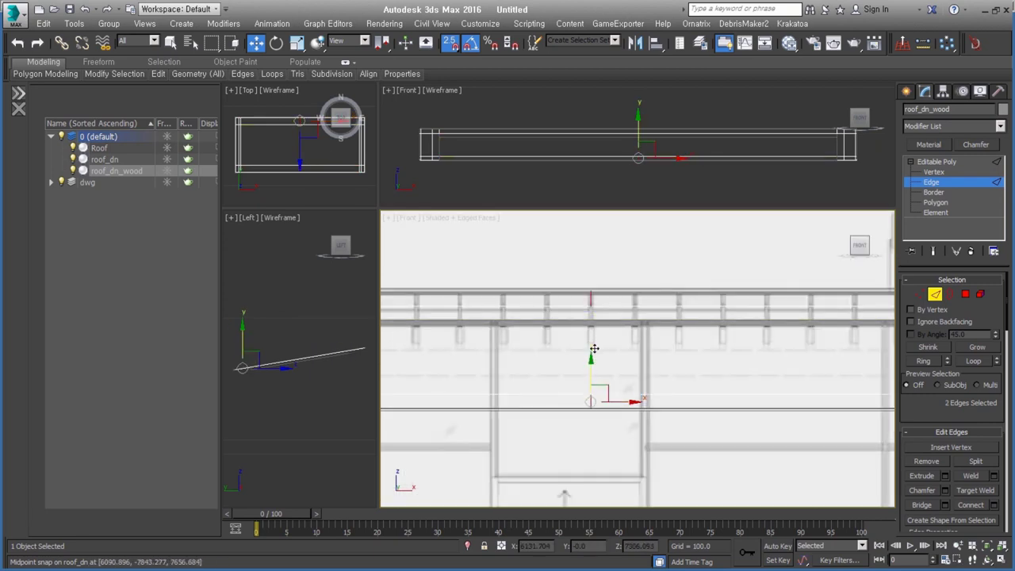
pyautogui.click(592, 277)
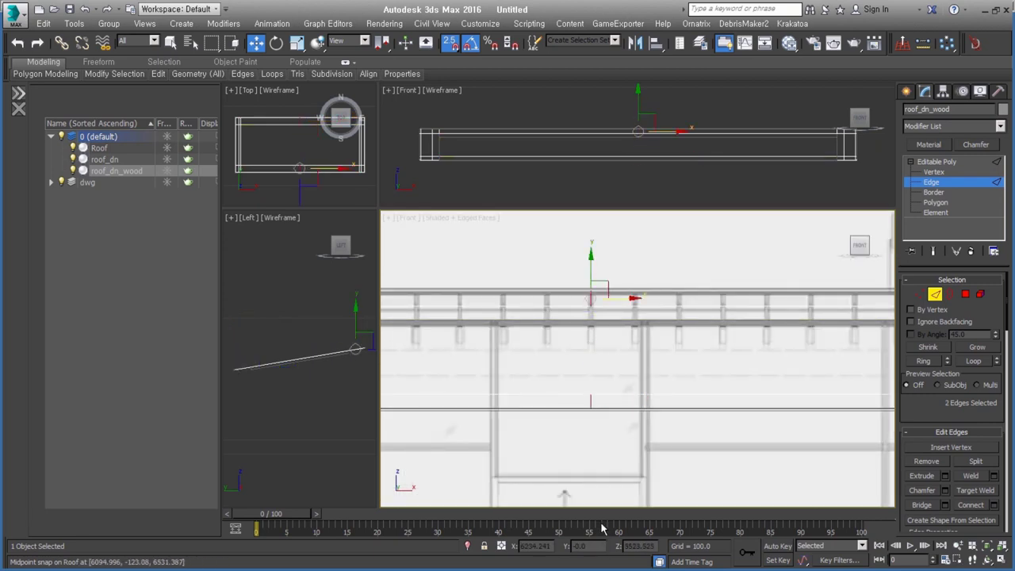
pyautogui.keyDown('ctrl'); pyautogui.click(621, 381); pyautogui.keyUp('ctrl')
# Open the Connect Edges caddy for the rail edges and raise Segments toward 33 with some pinch.
pyautogui.rightClick(626, 324)
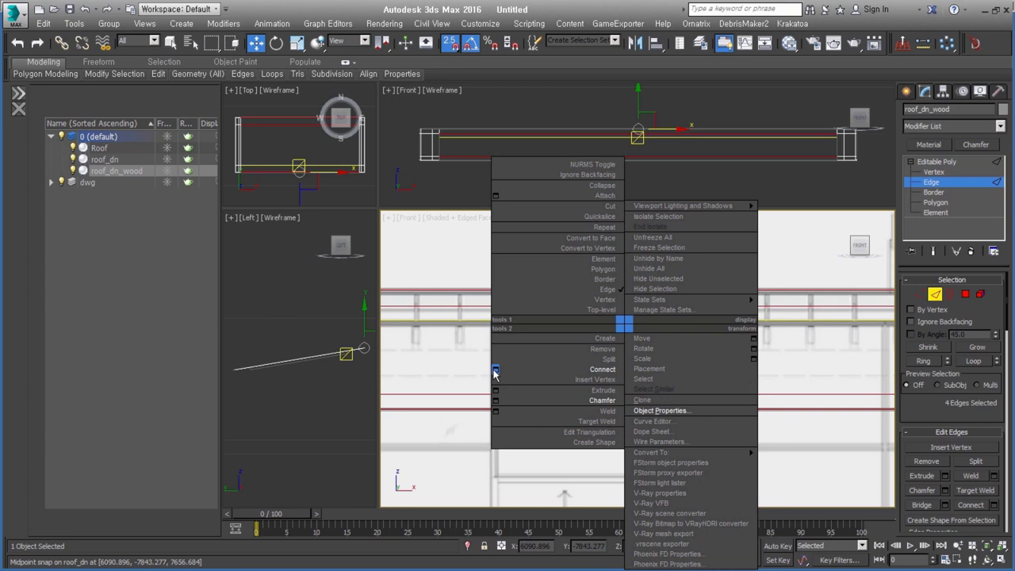
pyautogui.click(495, 371)
pyautogui.scroll(-3, 621, 381)
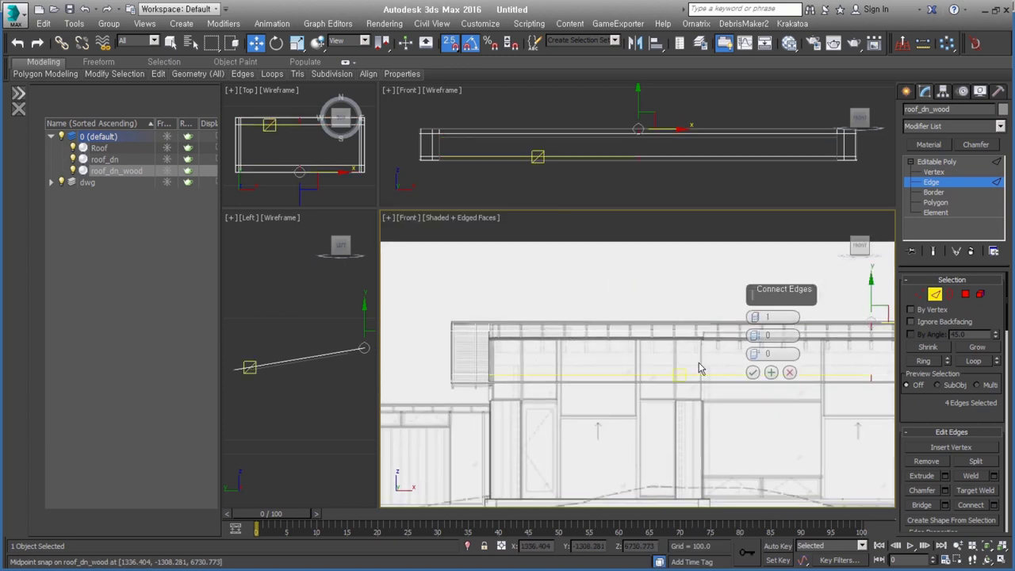
pyautogui.scroll(2, 523, 342)
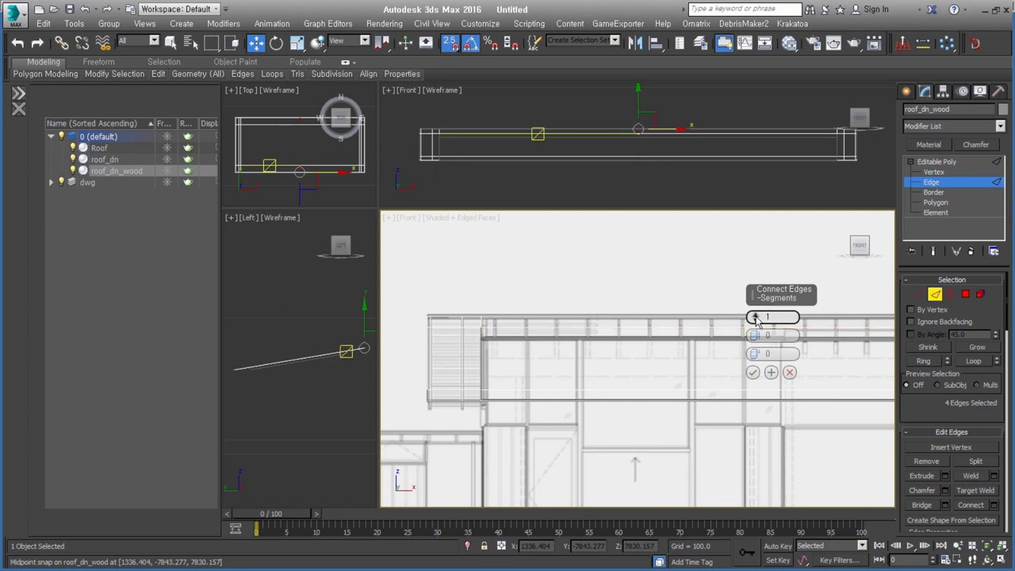
pyautogui.moveTo(756, 318); pyautogui.dragTo(764, 256)
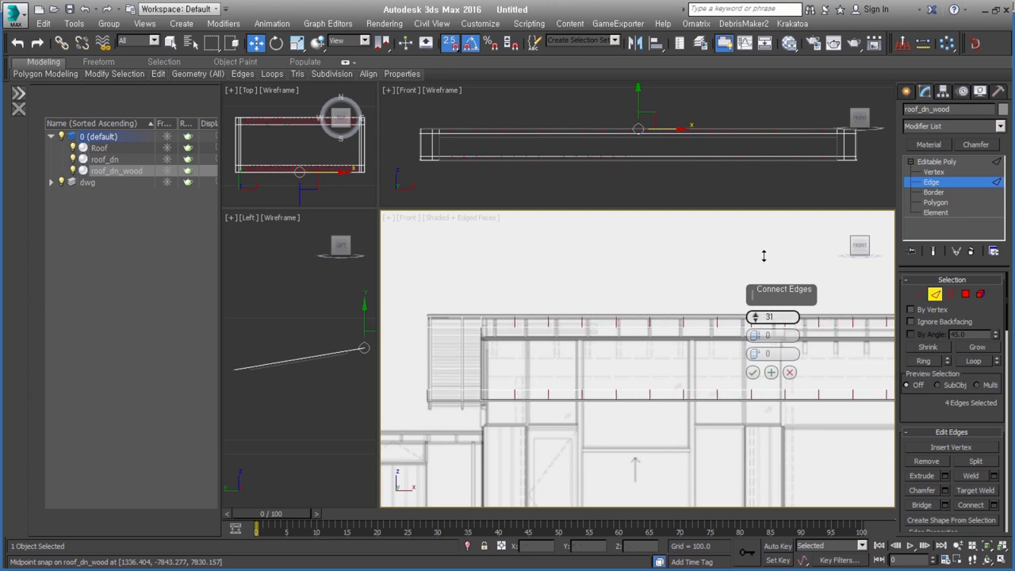
pyautogui.moveTo(762, 315); pyautogui.dragTo(758, 336)
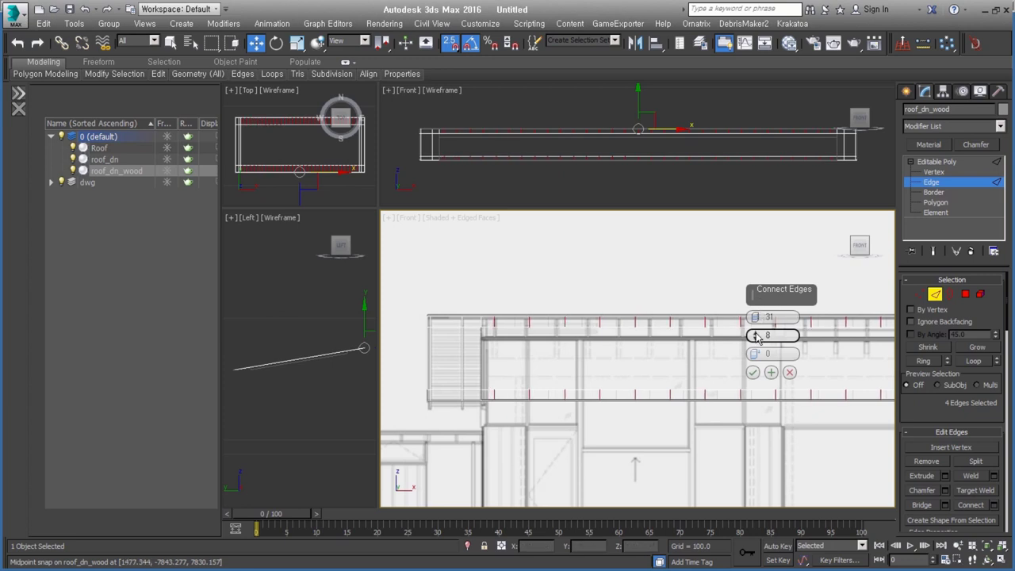
pyautogui.moveTo(756, 317); pyautogui.dragTo(759, 320)
# Fine-tune Connect Segments between 31 and 33 and Pinch to -15 while checking the spacing.
pyautogui.moveTo(639, 374); pyautogui.dragTo(485, 389, button='middle')
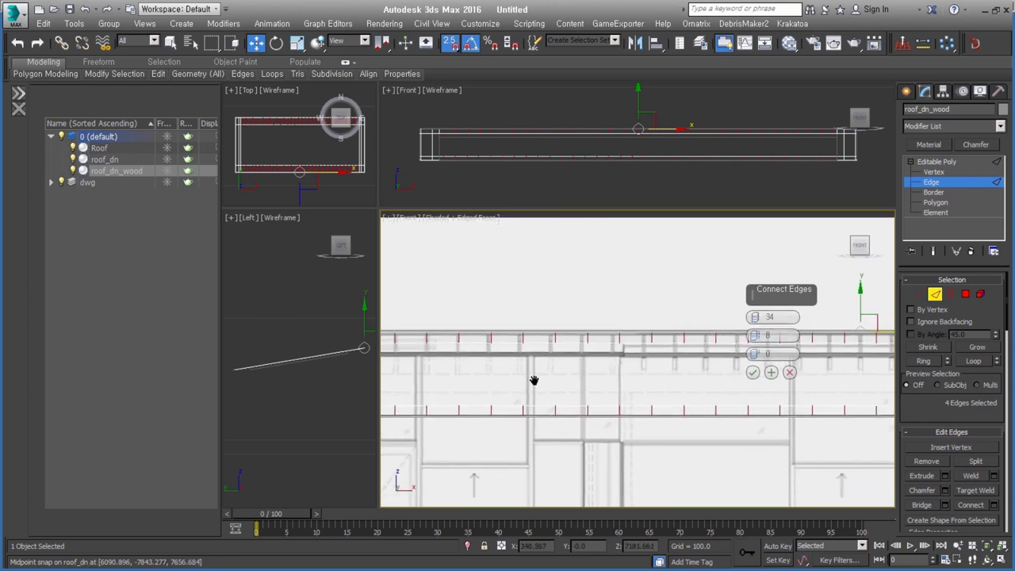
pyautogui.moveTo(606, 388); pyautogui.dragTo(496, 383, button='middle')
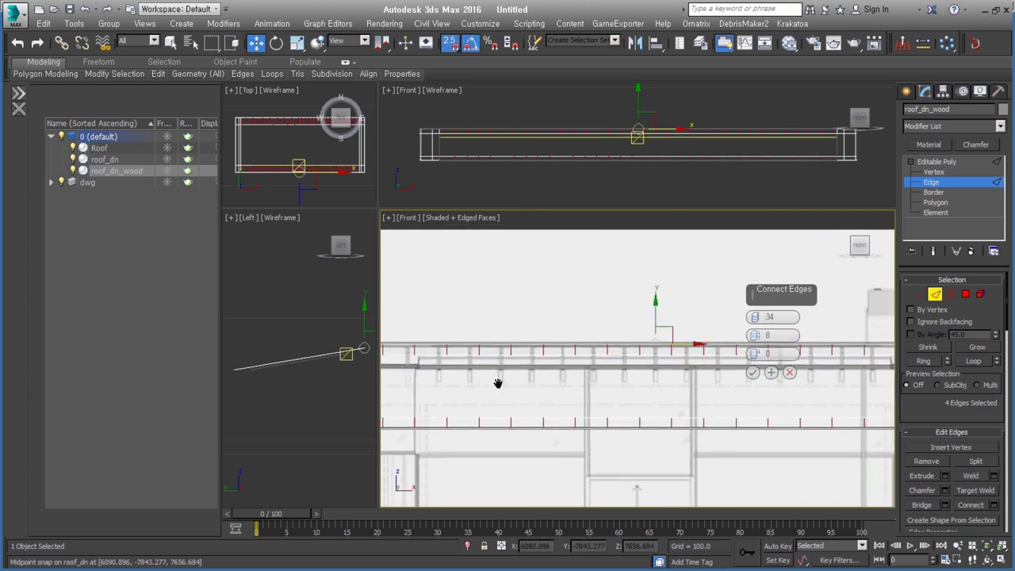
pyautogui.click(756, 319)
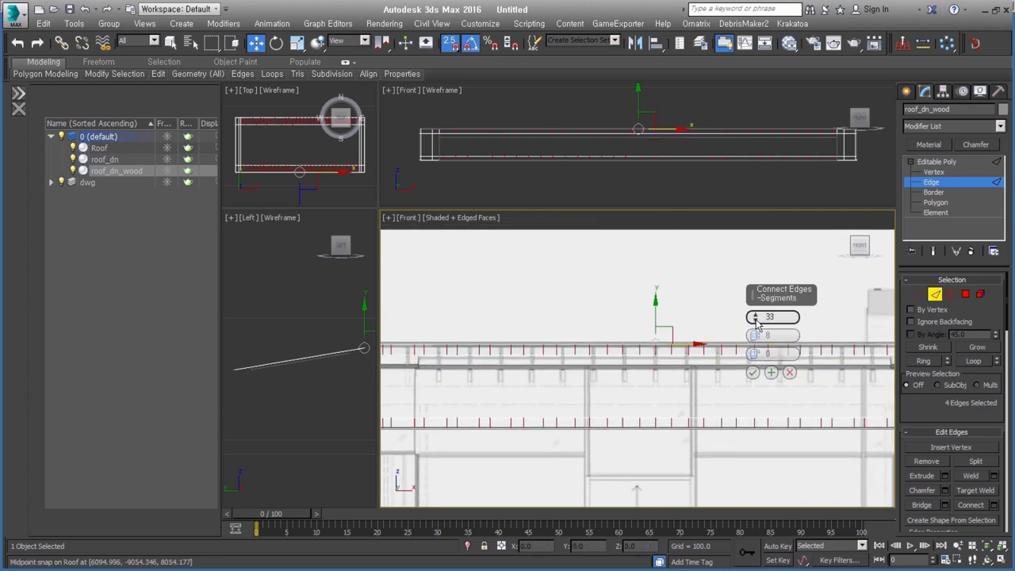
pyautogui.moveTo(660, 384); pyautogui.dragTo(668, 376, button='middle')
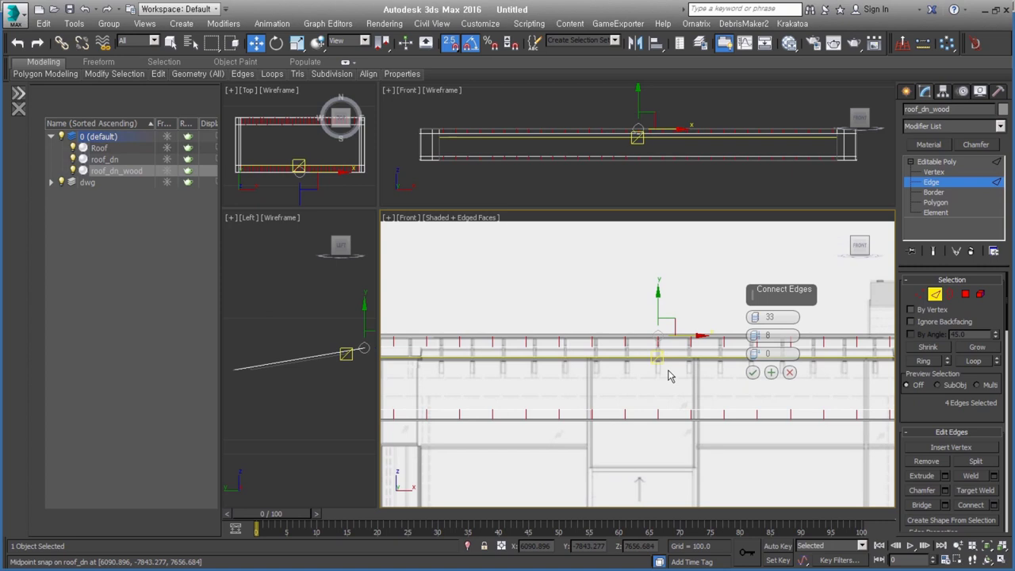
pyautogui.click(756, 321)
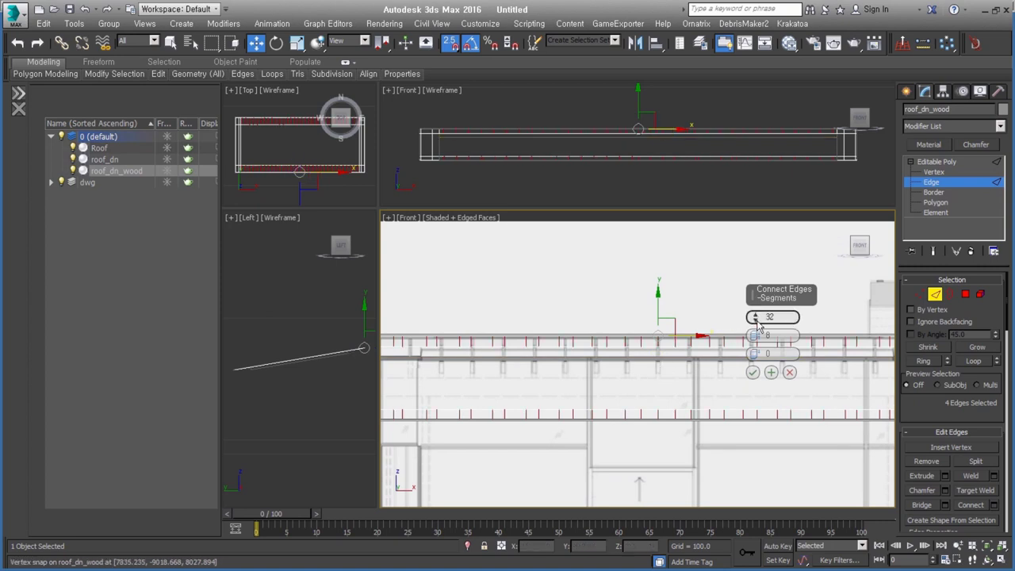
pyautogui.moveTo(696, 368); pyautogui.dragTo(690, 381, button='middle')
pyautogui.click(756, 321)
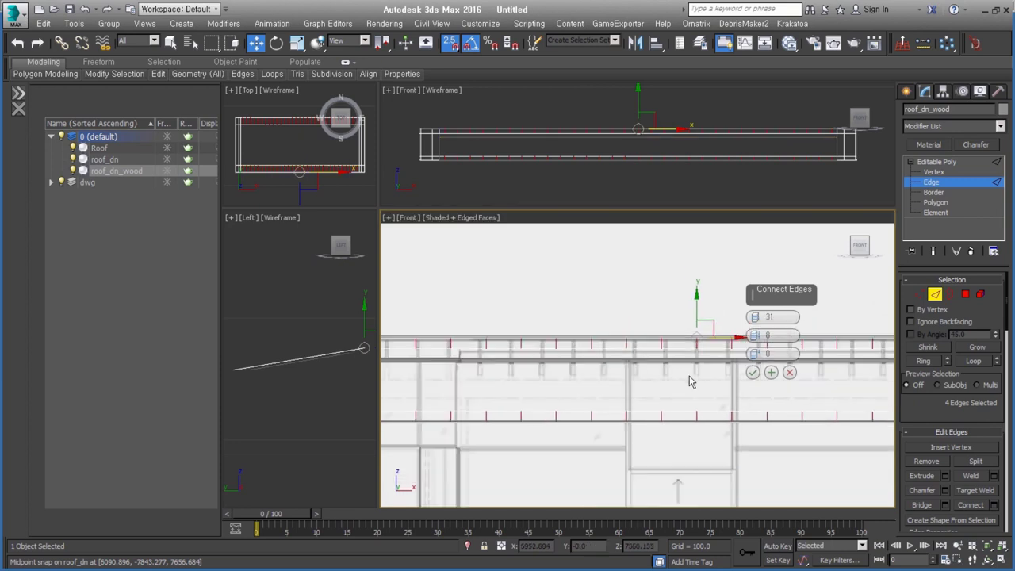
pyautogui.moveTo(755, 336); pyautogui.dragTo(752, 398)
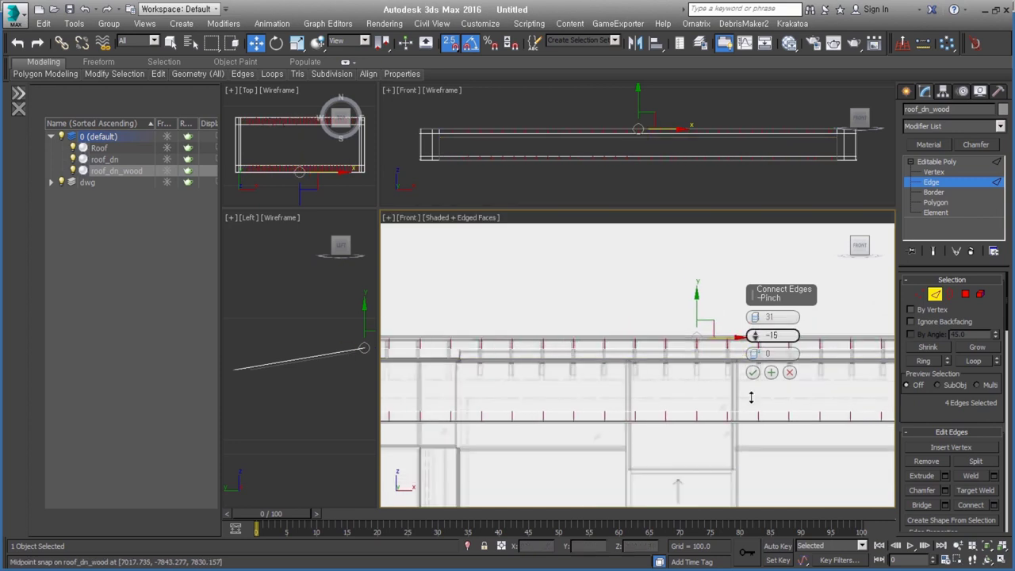
pyautogui.moveTo(623, 410)
pyautogui.mouseDown(button='middle')
pyautogui.moveTo(743, 408)
pyautogui.moveTo(607, 394)
pyautogui.mouseUp(button='middle')
pyautogui.scroll(2, 511, 357)
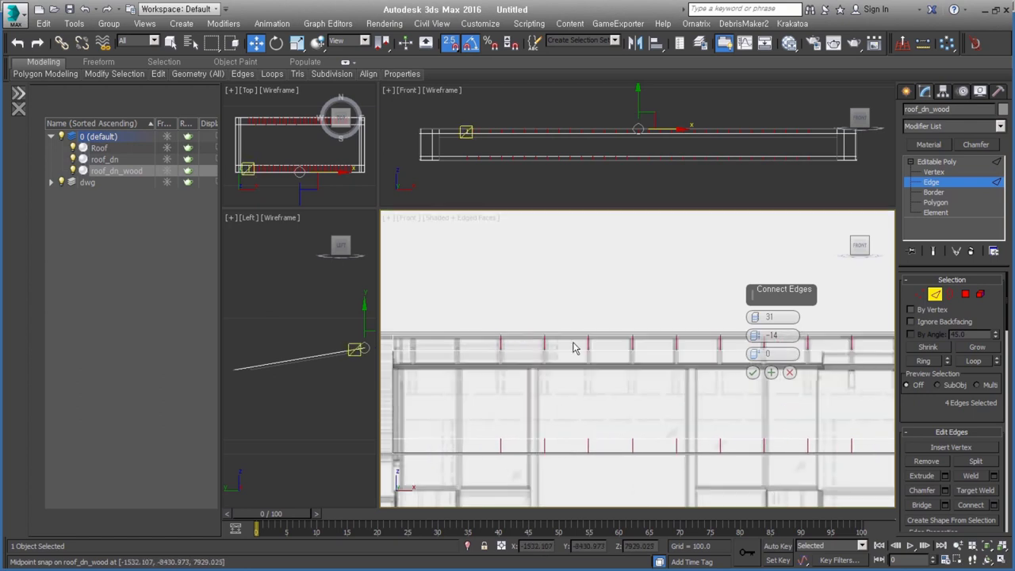
pyautogui.click(755, 316)
# Set the Connect caddy to 35 segments and pinch 7, checking the spacing along the beam.
pyautogui.click(755, 317)
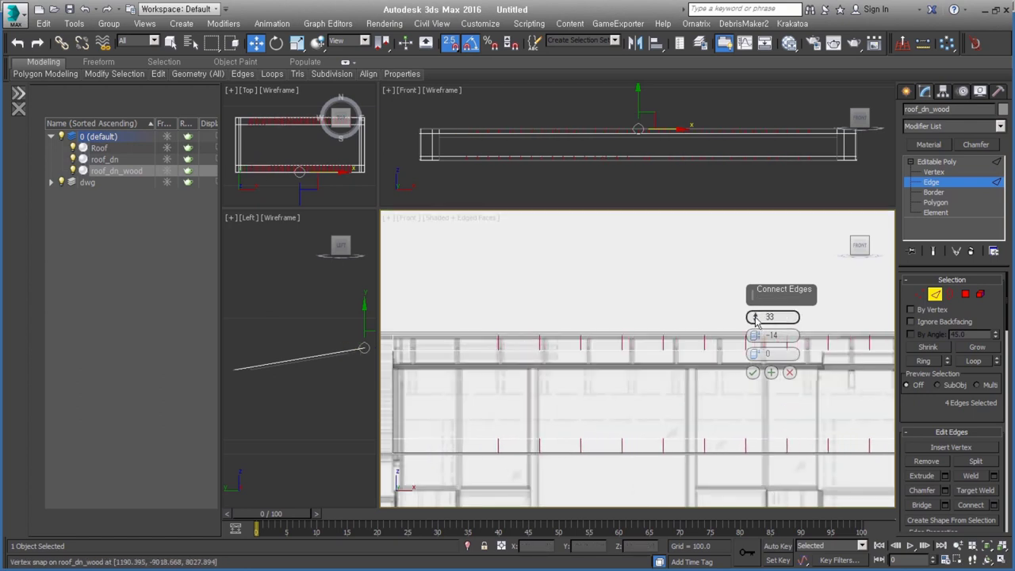
pyautogui.moveTo(755, 337); pyautogui.dragTo(771, 313)
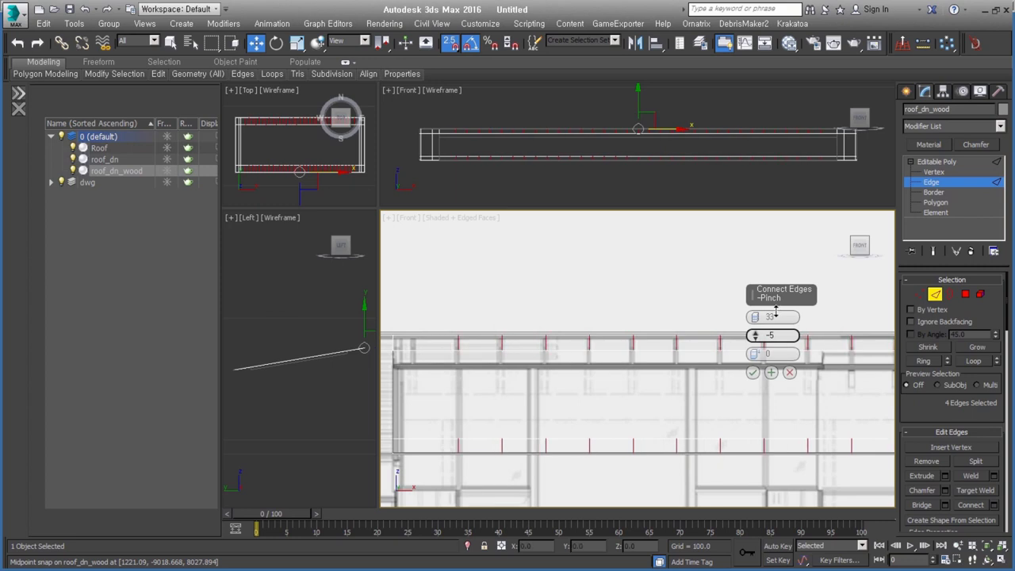
pyautogui.moveTo(594, 385); pyautogui.dragTo(711, 320, button='middle')
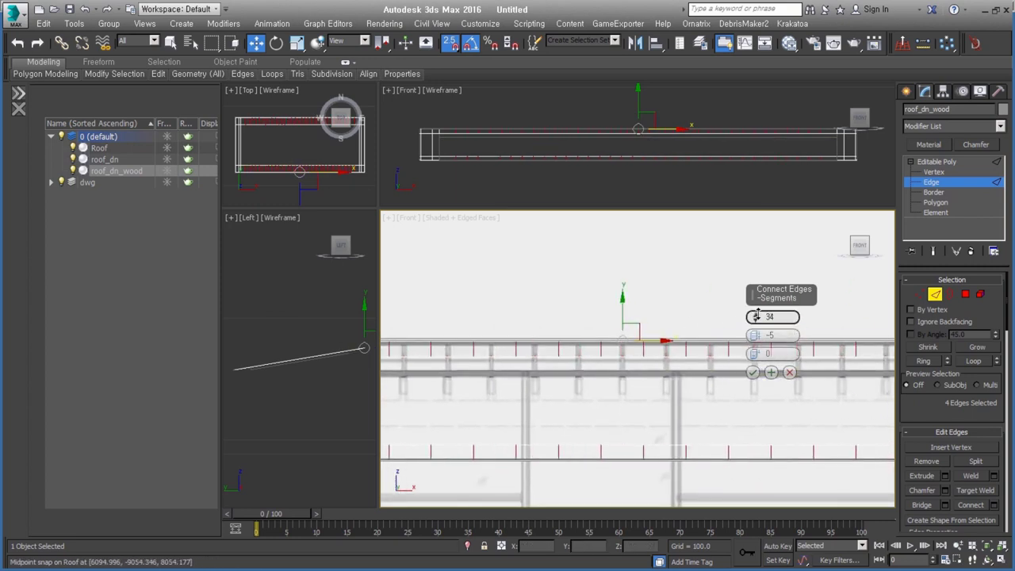
pyautogui.moveTo(760, 318); pyautogui.dragTo(760, 312)
pyautogui.moveTo(756, 337); pyautogui.dragTo(482, 354, button='middle')
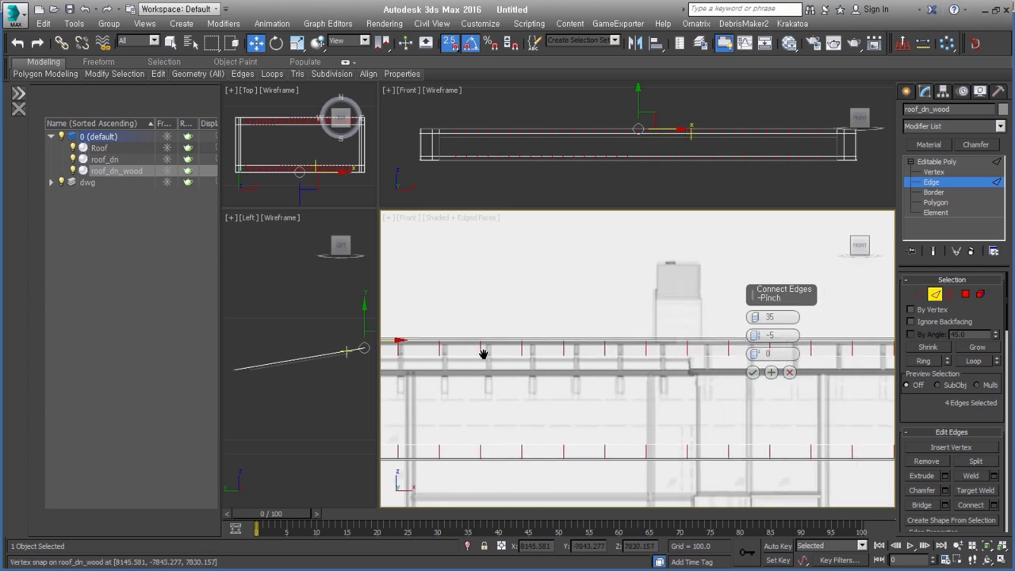
pyautogui.moveTo(757, 338); pyautogui.dragTo(772, 306)
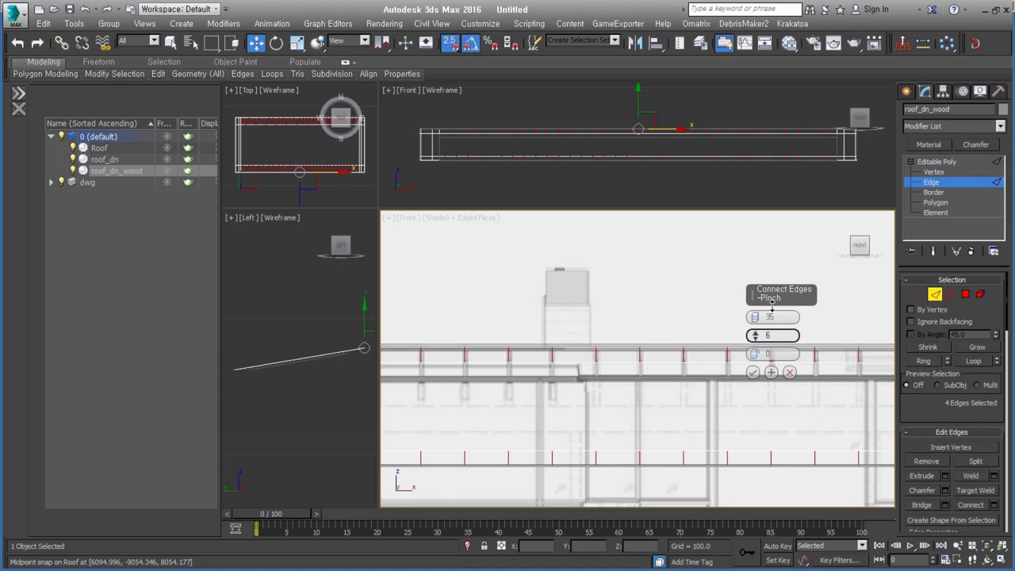
pyautogui.moveTo(813, 356); pyautogui.dragTo(618, 362, button='middle')
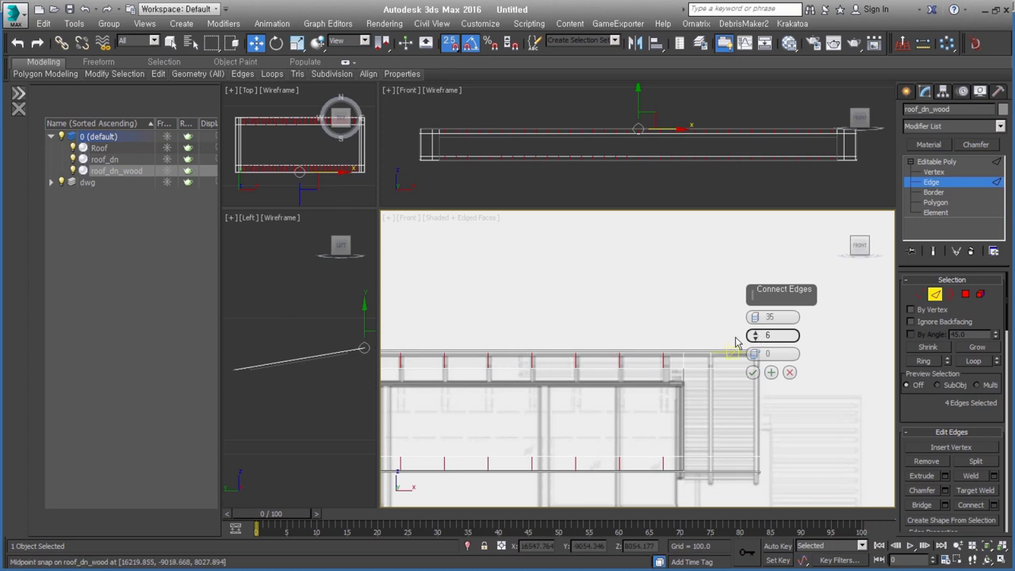
pyautogui.moveTo(760, 339); pyautogui.dragTo(680, 357)
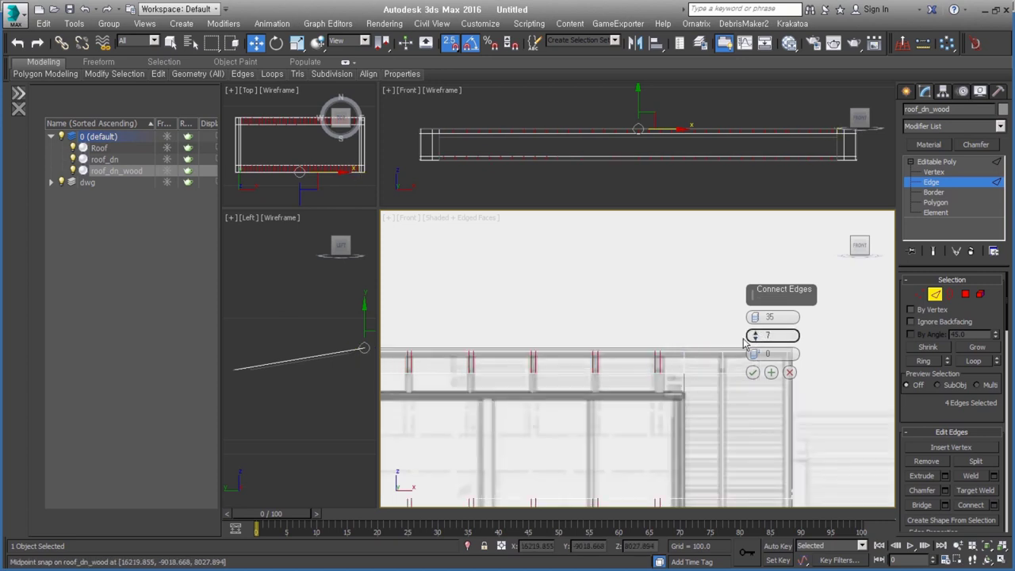
pyautogui.moveTo(746, 341); pyautogui.dragTo(633, 368)
pyautogui.moveTo(700, 379)
pyautogui.mouseDown(button='middle')
pyautogui.moveTo(722, 407)
pyautogui.moveTo(530, 389)
pyautogui.moveTo(744, 389)
pyautogui.mouseUp(button='middle')
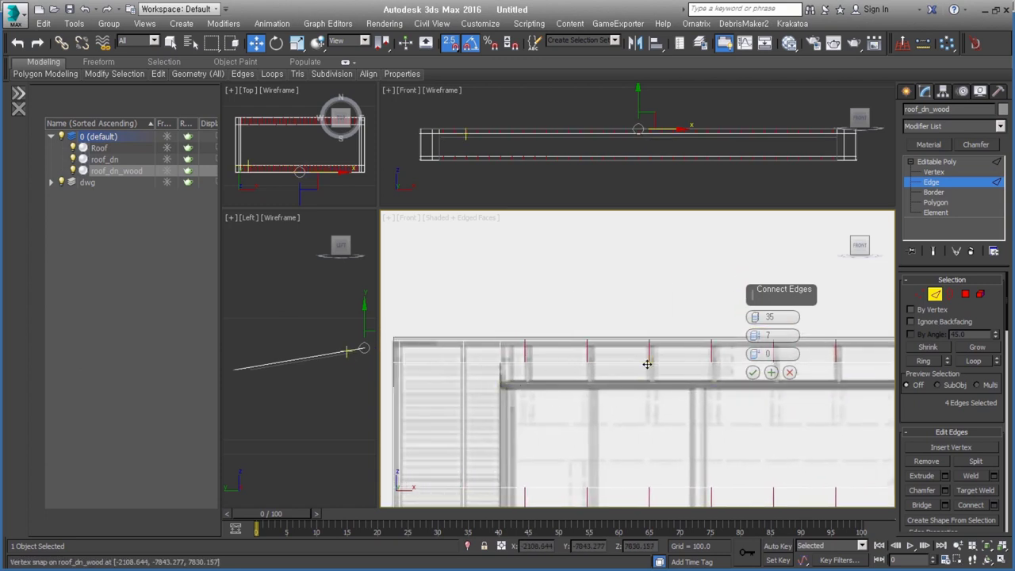
# Commit the 35-segment connection and add the vertical edge loops at both beam ends.
pyautogui.click(754, 373)
pyautogui.moveTo(505, 358); pyautogui.dragTo(561, 339, button='middle')
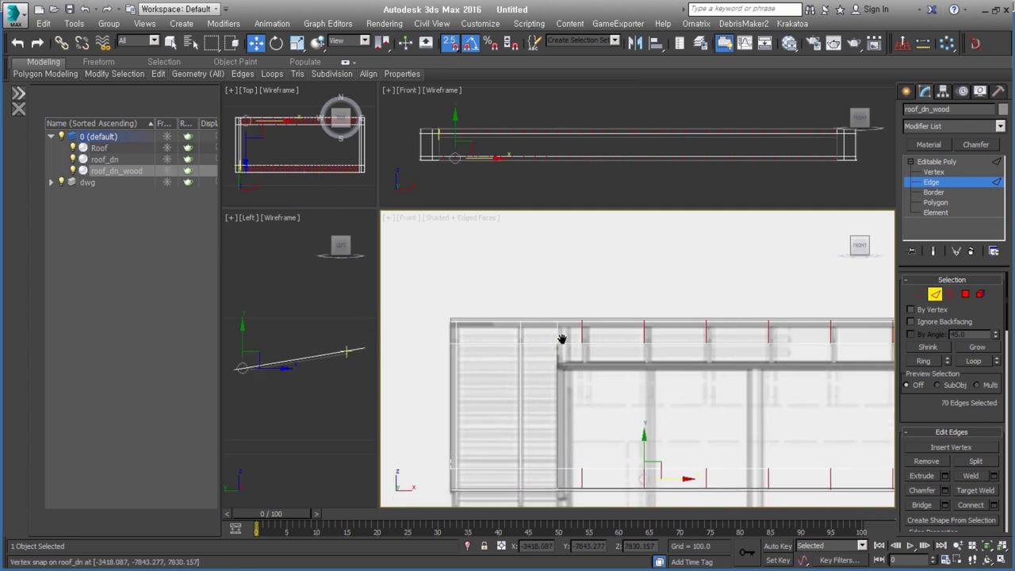
pyautogui.keyDown('ctrl'); pyautogui.doubleClick(520, 331); pyautogui.keyUp('ctrl')
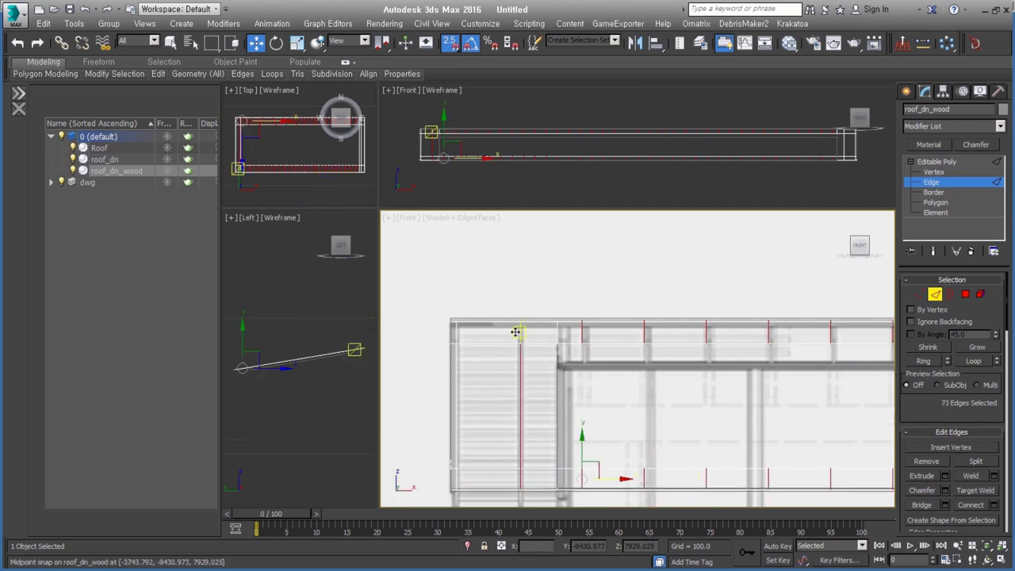
pyautogui.keyDown('ctrl'); pyautogui.doubleClick(456, 413); pyautogui.keyUp('ctrl')
pyautogui.scroll(-2, 688, 362)
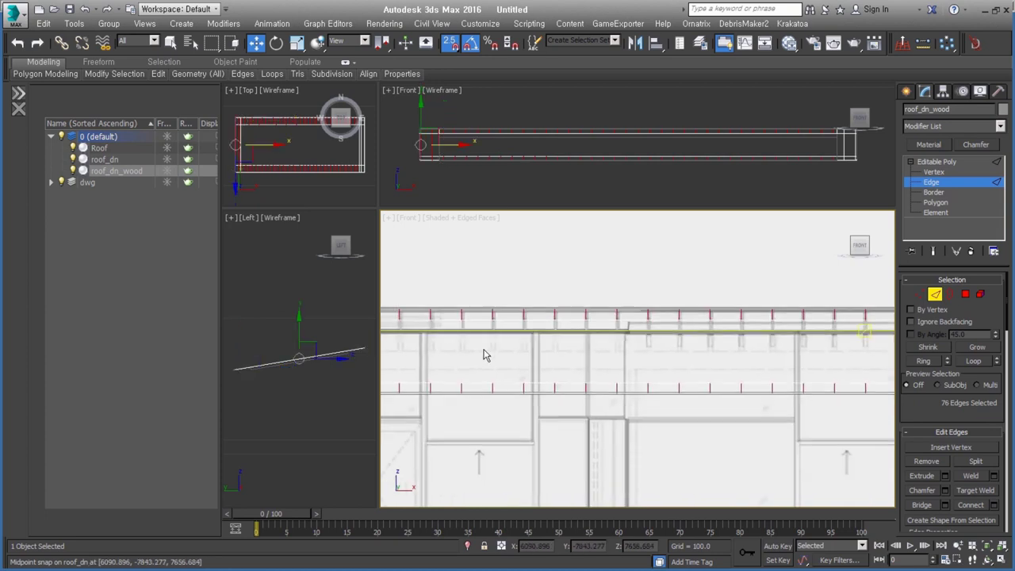
pyautogui.scroll(-2, 688, 363)
pyautogui.scroll(2, 619, 356)
pyautogui.scroll(1, 607, 363)
pyautogui.scroll(1, 677, 347)
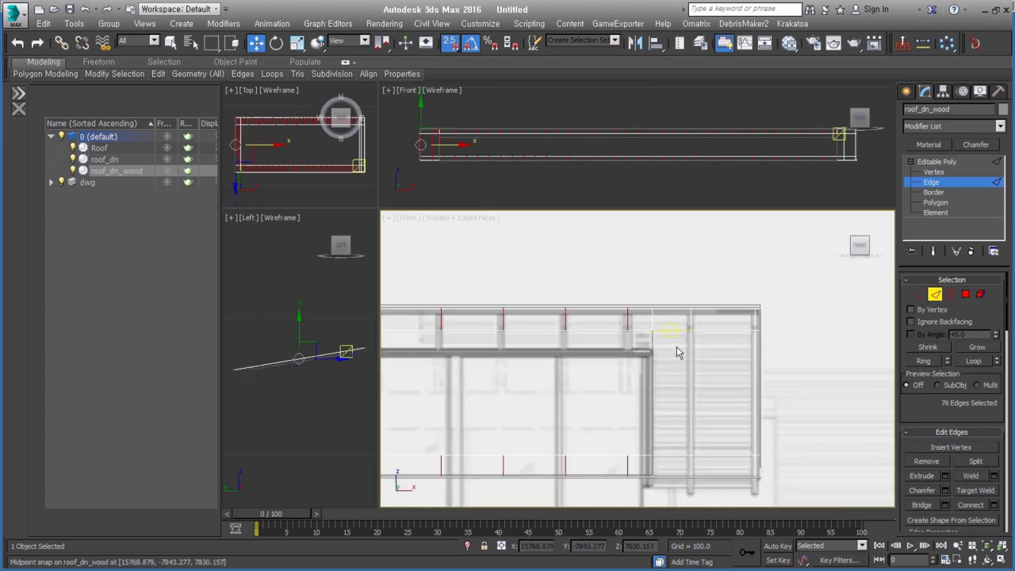
pyautogui.keyDown('ctrl'); pyautogui.doubleClick(691, 317); pyautogui.keyUp('ctrl')
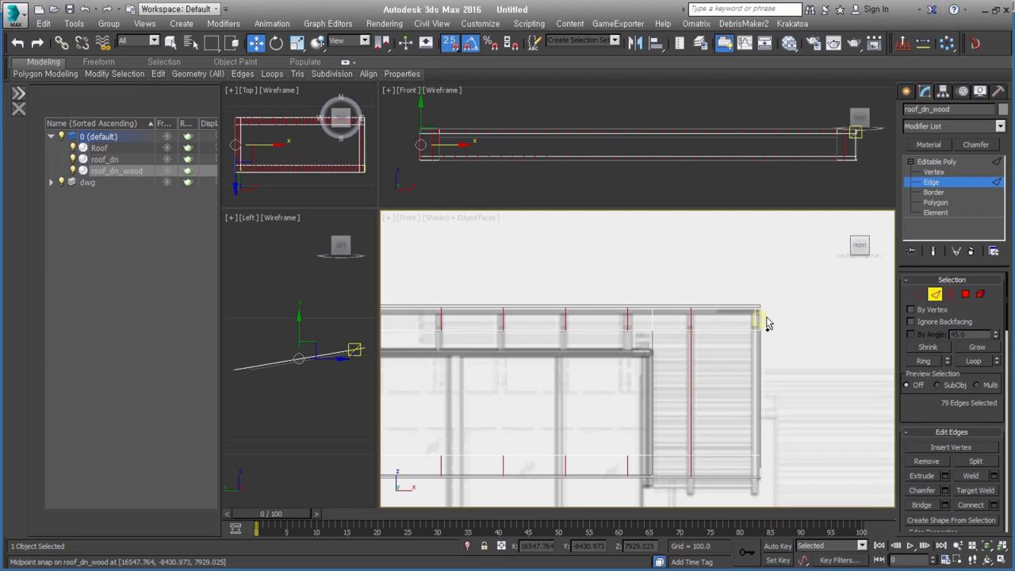
pyautogui.scroll(2, 754, 316)
# Start a chamfer on the selected edges with an amount of 25.
pyautogui.scroll(1, 725, 325)
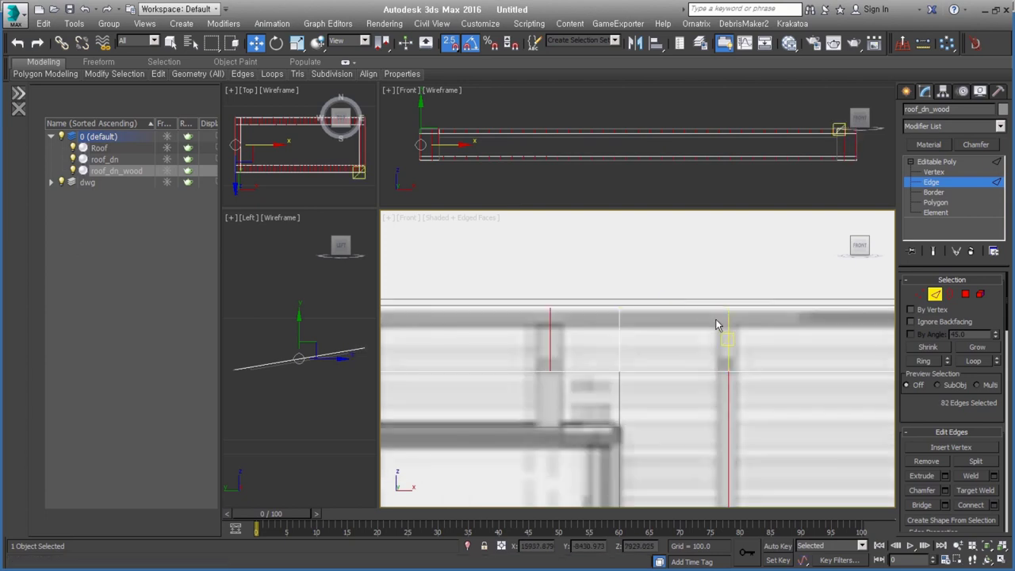
pyautogui.rightClick(725, 325)
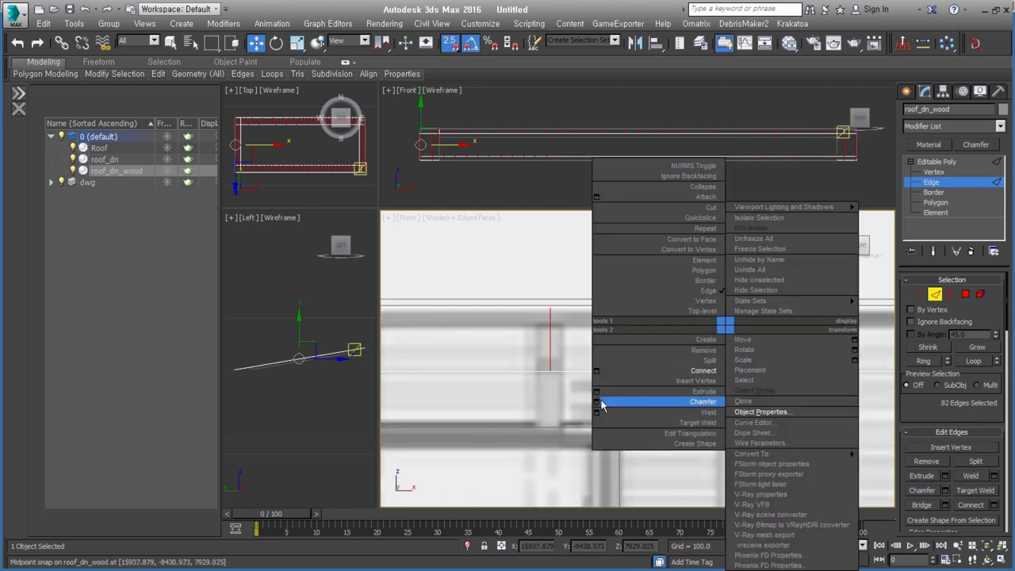
pyautogui.click(598, 404)
pyautogui.rightClick(755, 336)
pyautogui.moveTo(756, 334); pyautogui.dragTo(759, 326)
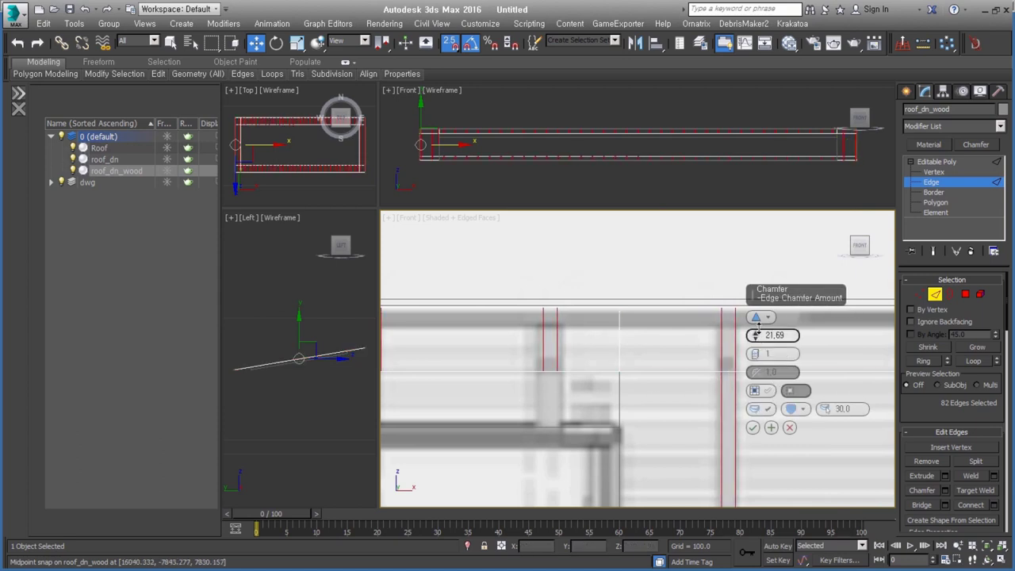
pyautogui.click(772, 335)
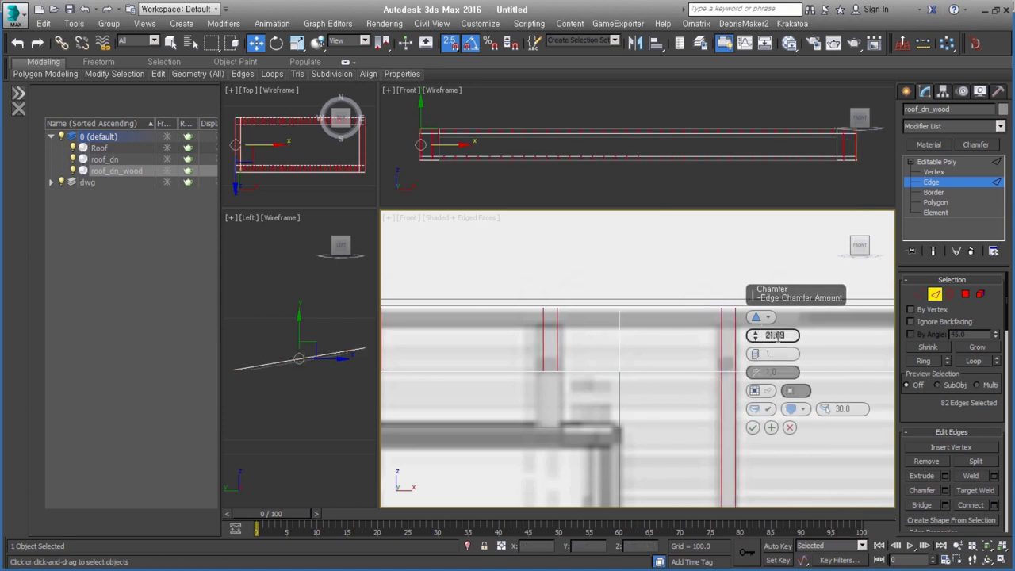
pyautogui.write('25')
pyautogui.press('Return')
# Increase the chamfer amount to 30 and apply it.
pyautogui.moveTo(563, 417)
pyautogui.mouseDown(button='middle')
pyautogui.moveTo(561, 402)
pyautogui.moveTo(723, 391)
pyautogui.moveTo(631, 395)
pyautogui.moveTo(562, 363)
pyautogui.mouseUp(button='middle')
pyautogui.scroll(-2, 560, 402)
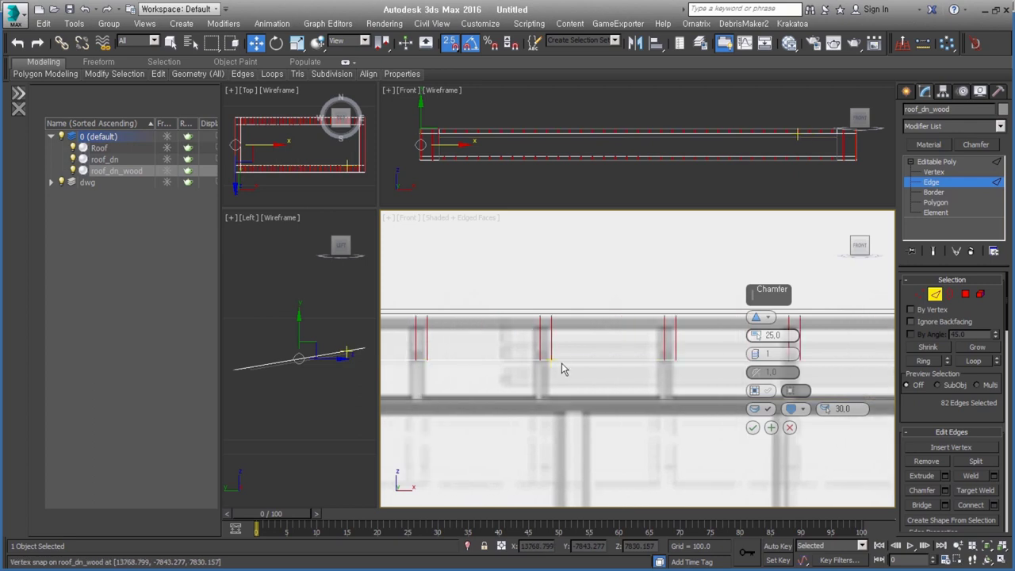
pyautogui.write('30')
pyautogui.press('Return')
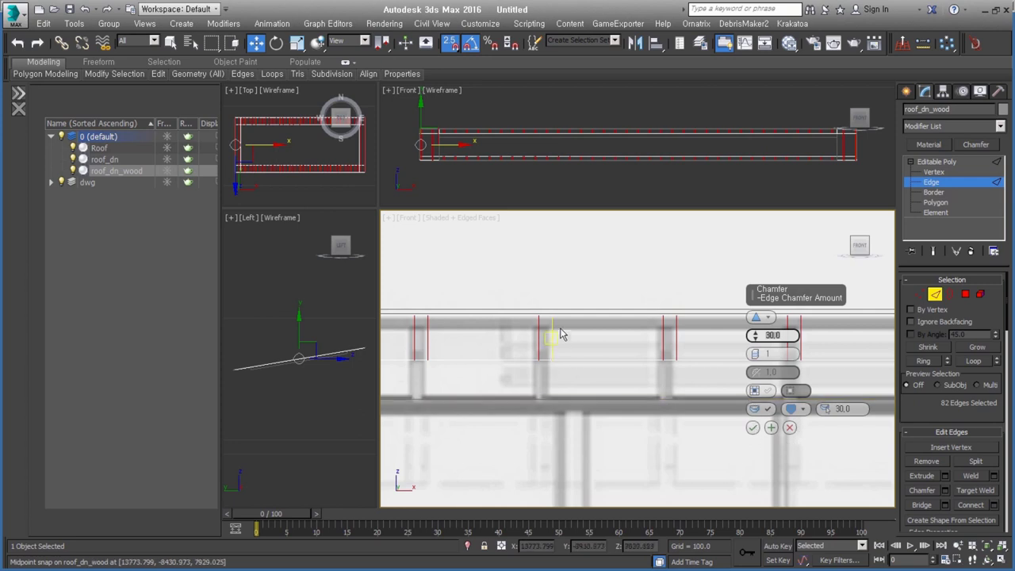
pyautogui.click(753, 428)
pyautogui.scroll(-3, 741, 363)
pyautogui.moveTo(714, 374)
pyautogui.mouseDown(button='middle')
pyautogui.moveTo(834, 373)
pyautogui.moveTo(641, 352)
pyautogui.moveTo(661, 350)
pyautogui.mouseUp(button='middle')
pyautogui.scroll(5, 603, 346)
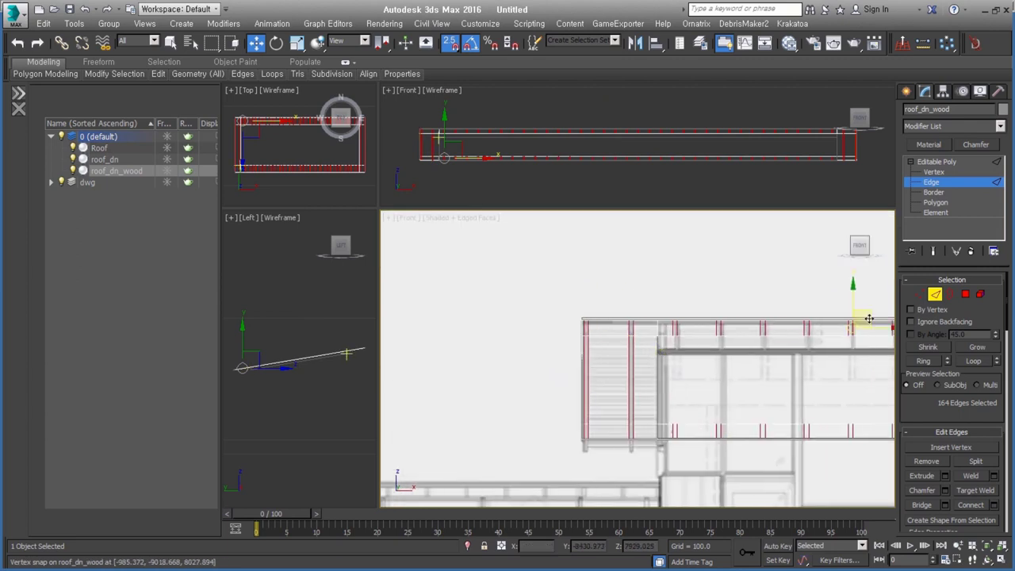
pyautogui.click(971, 293)
# Select the six polygons at the roof's left end and extend the selection along the board loops.
pyautogui.click(611, 310)
pyautogui.moveTo(620, 296); pyautogui.dragTo(605, 369)
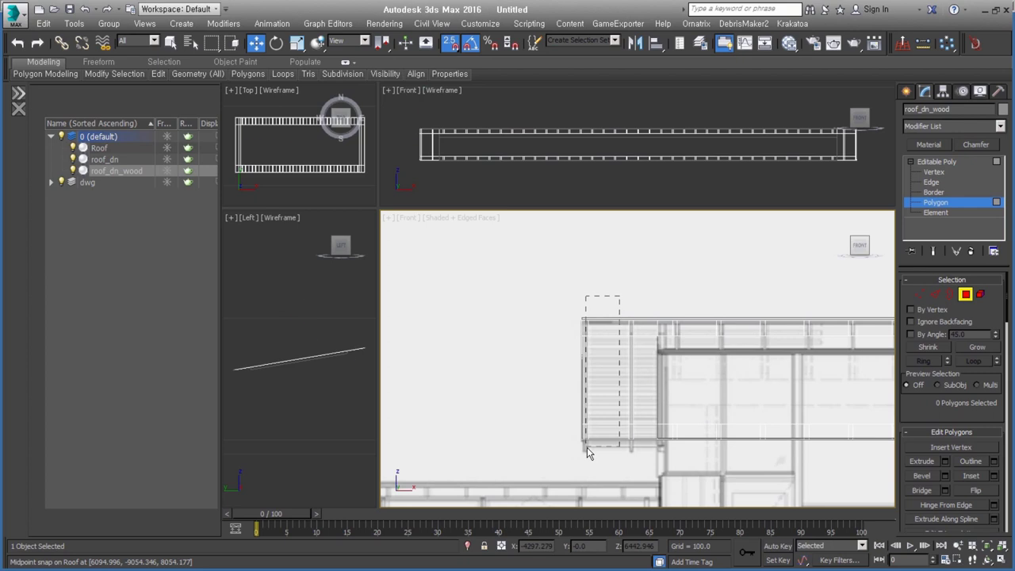
pyautogui.moveTo(588, 453); pyautogui.dragTo(586, 449)
pyautogui.moveTo(114, 74)
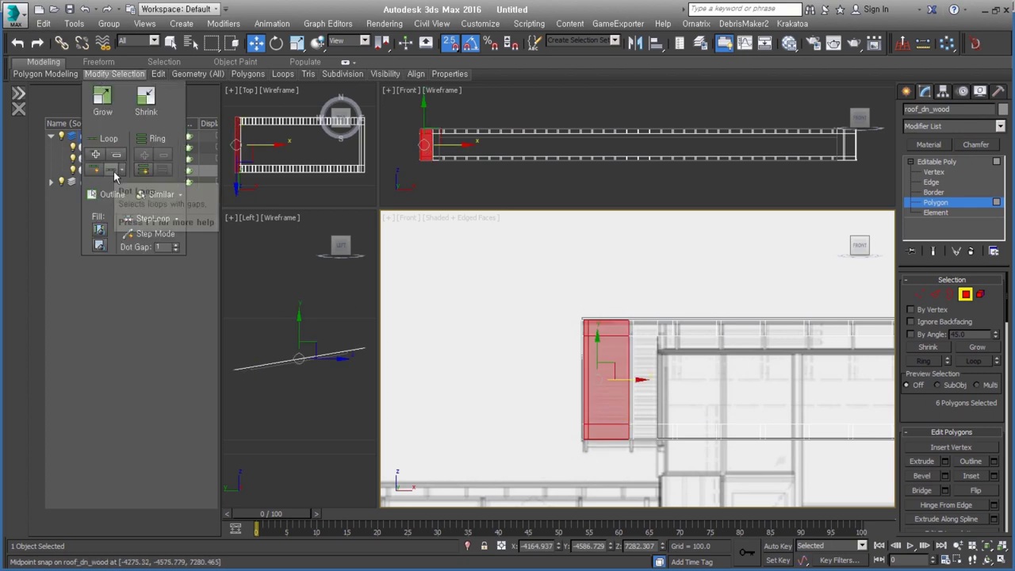
pyautogui.click(114, 177)
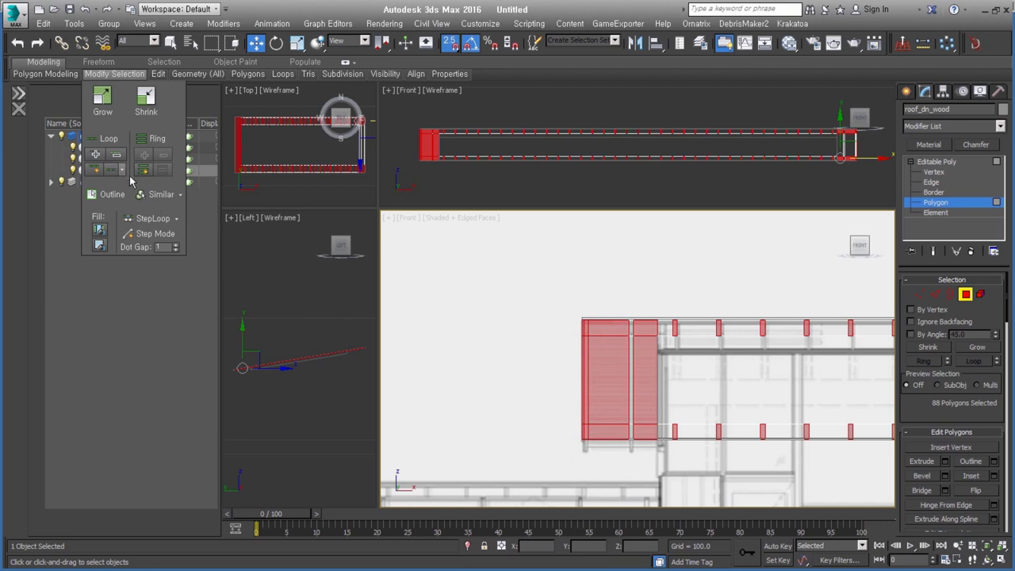
pyautogui.moveTo(721, 326); pyautogui.dragTo(537, 324, button='middle')
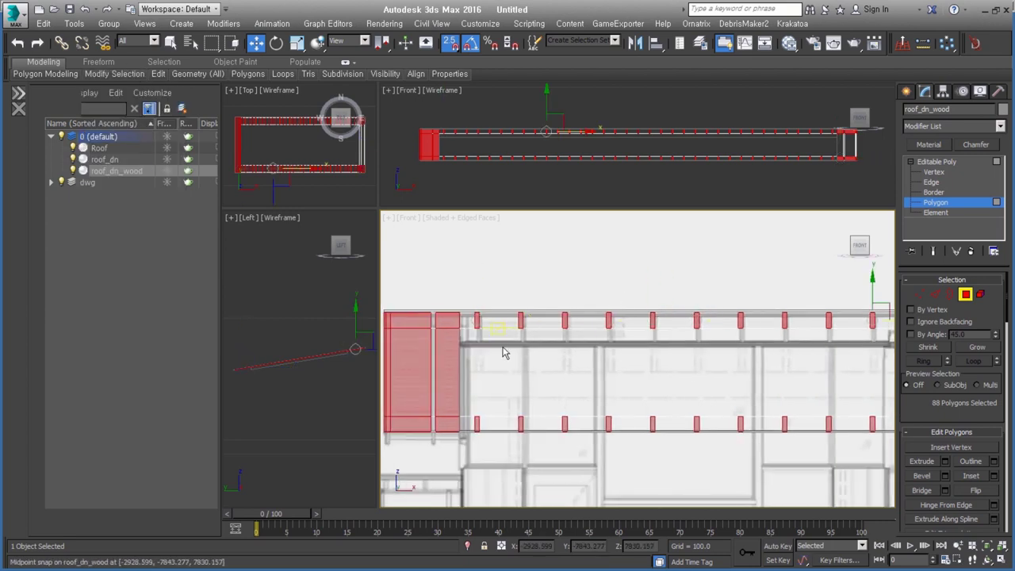
pyautogui.moveTo(502, 353); pyautogui.dragTo(501, 355, button='middle')
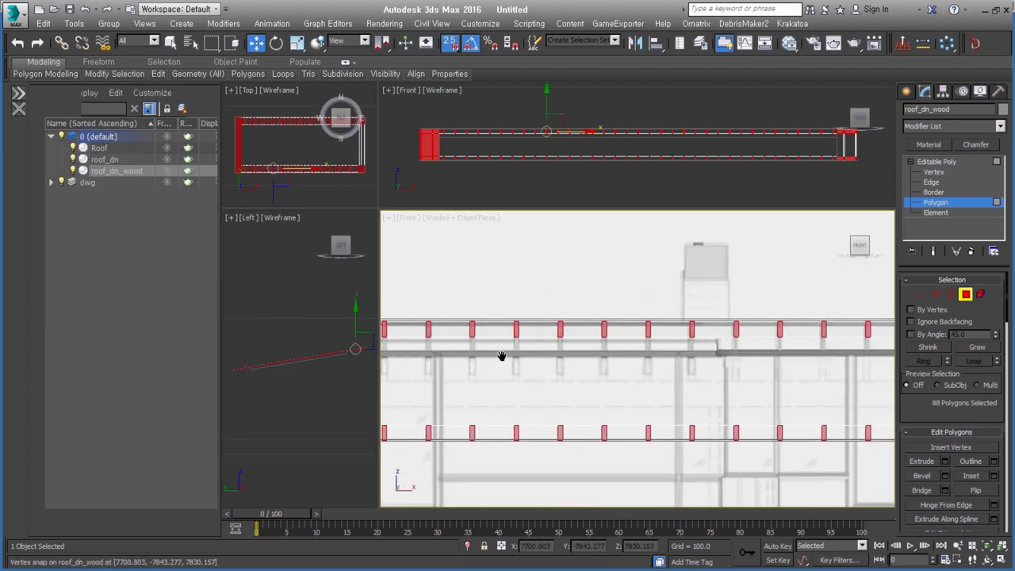
pyautogui.moveTo(773, 363)
pyautogui.mouseDown(button='middle')
pyautogui.moveTo(671, 341)
pyautogui.moveTo(559, 338)
pyautogui.mouseUp(button='middle')
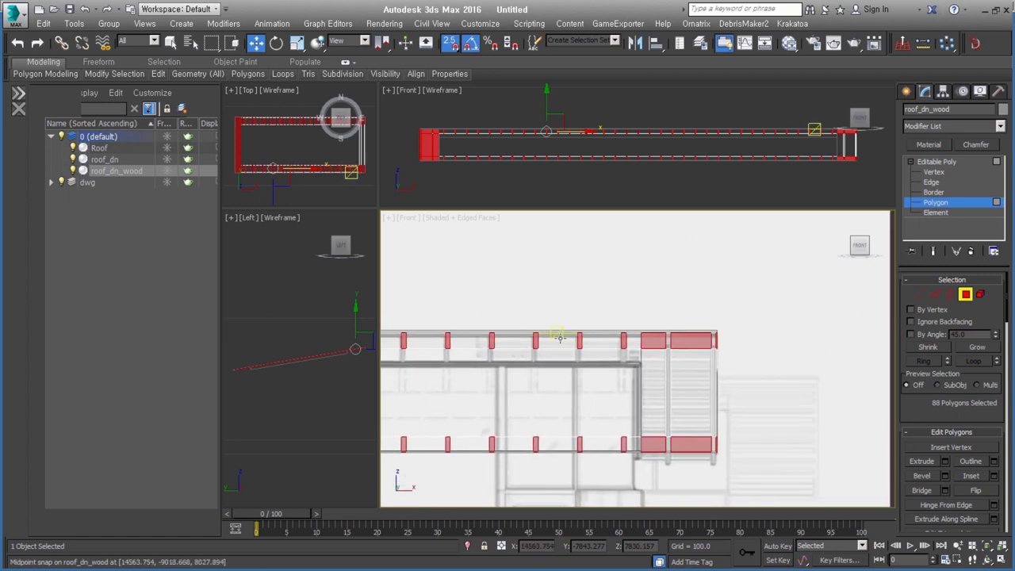
pyautogui.scroll(1, 587, 333)
pyautogui.scroll(1, 555, 293)
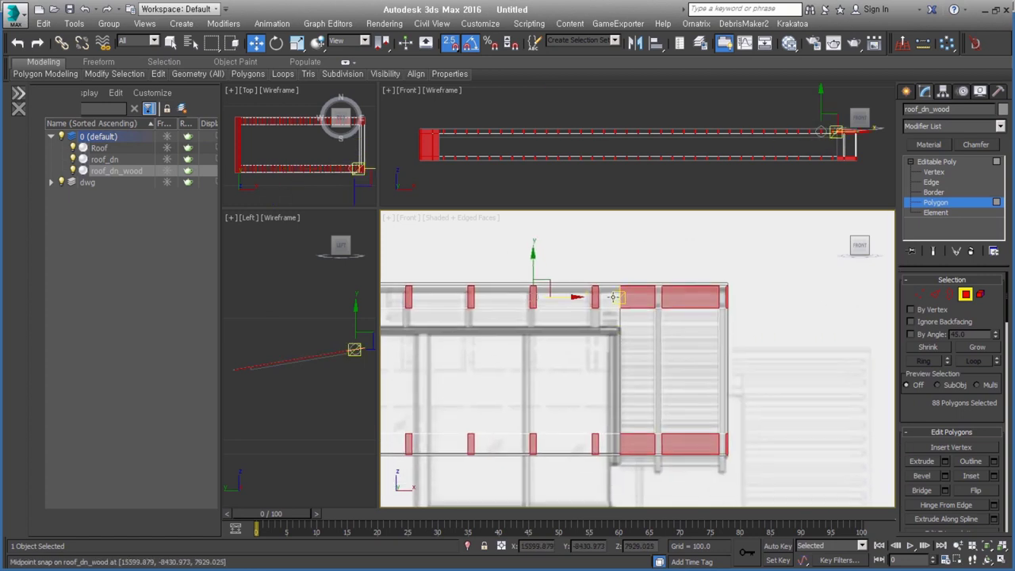
# Deselect the large end blocks and add the left, middle and right vertical bars.
pyautogui.keyDown('alt'); pyautogui.moveTo(615, 279); pyautogui.dragTo(629, 493); pyautogui.keyUp('alt')
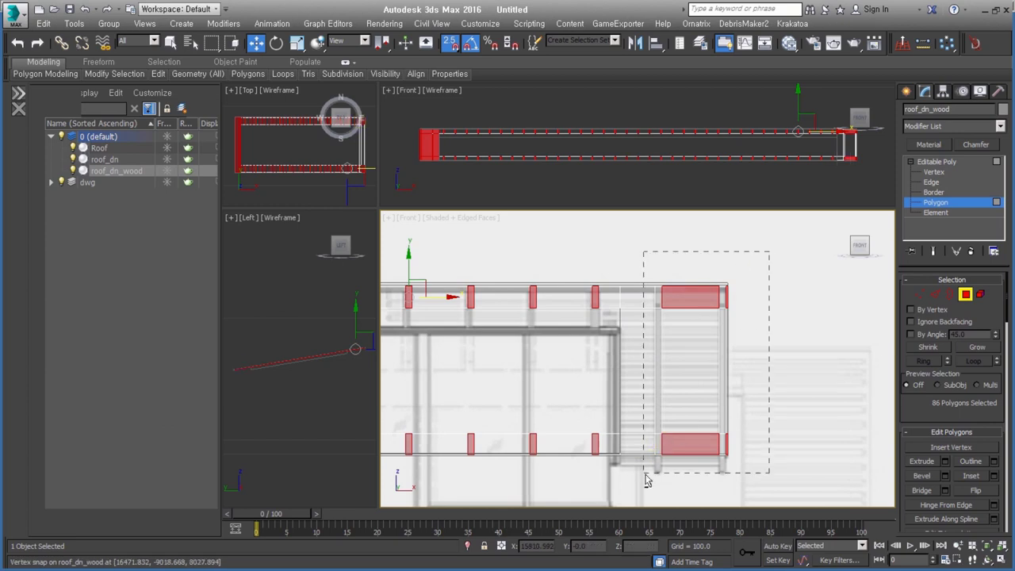
pyautogui.keyDown('alt'); pyautogui.moveTo(645, 474); pyautogui.dragTo(647, 472); pyautogui.keyUp('alt')
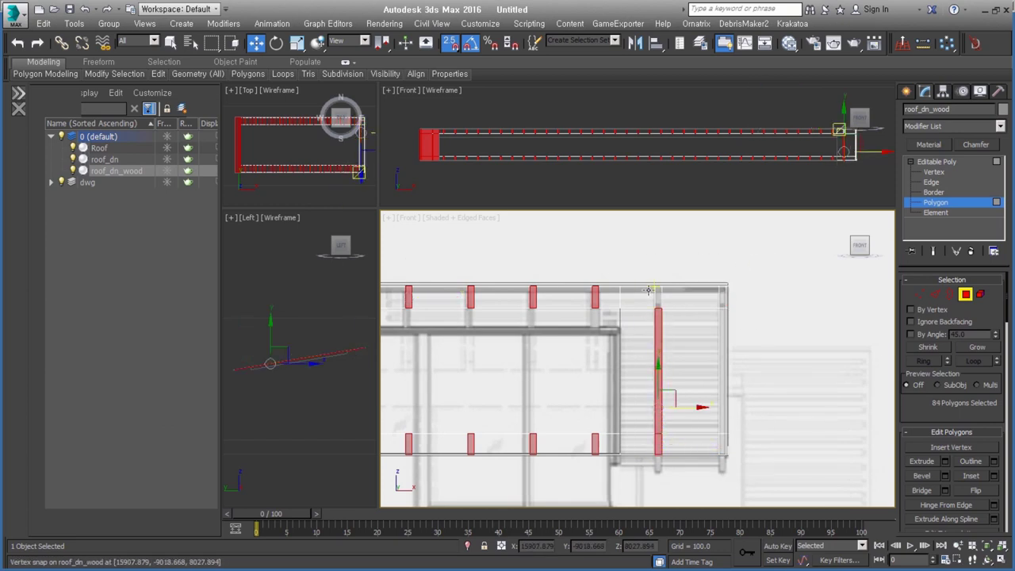
pyautogui.keyDown('ctrl'); pyautogui.click(657, 295); pyautogui.keyUp('ctrl')
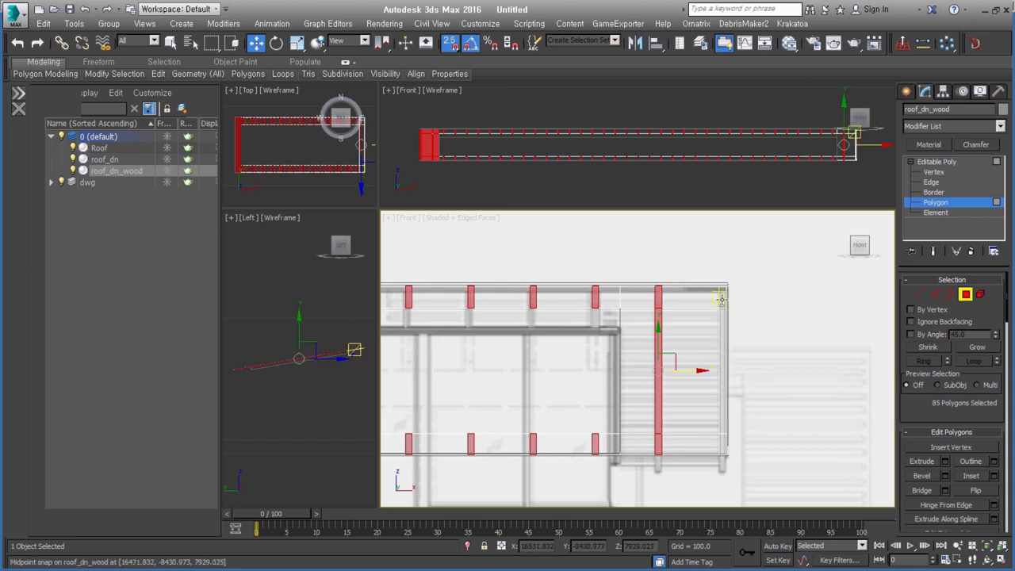
pyautogui.keyDown('ctrl'); pyautogui.click(723, 321); pyautogui.keyUp('ctrl')
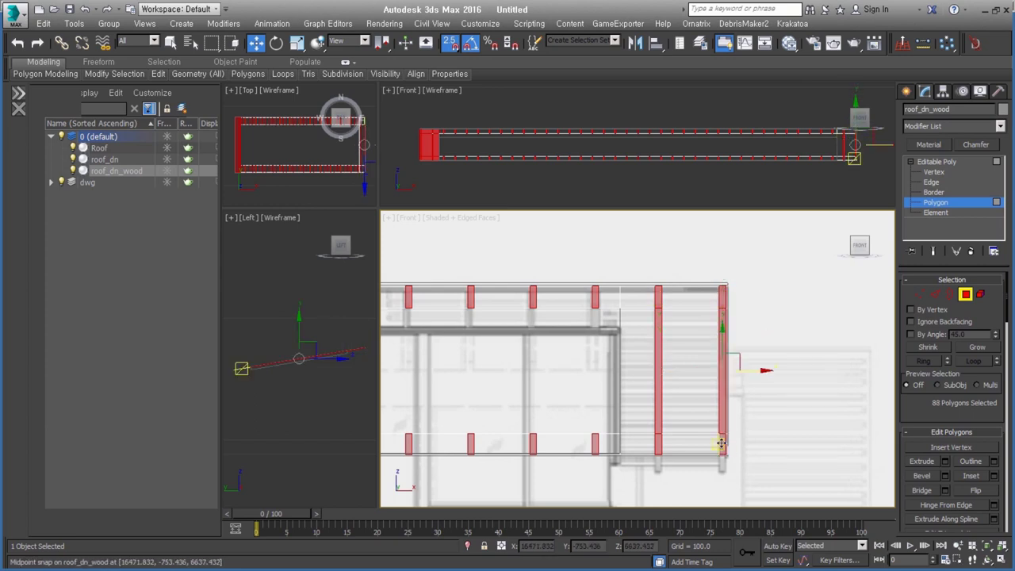
pyautogui.scroll(-3, 720, 444)
pyautogui.moveTo(720, 444); pyautogui.dragTo(796, 381, button='middle')
pyautogui.scroll(3, 605, 381)
pyautogui.keyDown('alt'); pyautogui.moveTo(745, 305); pyautogui.dragTo(643, 488); pyautogui.keyUp('alt')
pyautogui.scroll(3, 869, 343)
pyautogui.keyDown('ctrl'); pyautogui.click(658, 317); pyautogui.keyUp('ctrl')
pyautogui.keyDown('ctrl'); pyautogui.click(747, 286); pyautogui.keyUp('ctrl')
pyautogui.keyDown('ctrl'); pyautogui.click(750, 321); pyautogui.keyUp('ctrl')
# Add the connecting strips between boards in both rows and delete them.
pyautogui.moveTo(655, 493); pyautogui.dragTo(620, 363, button='middle')
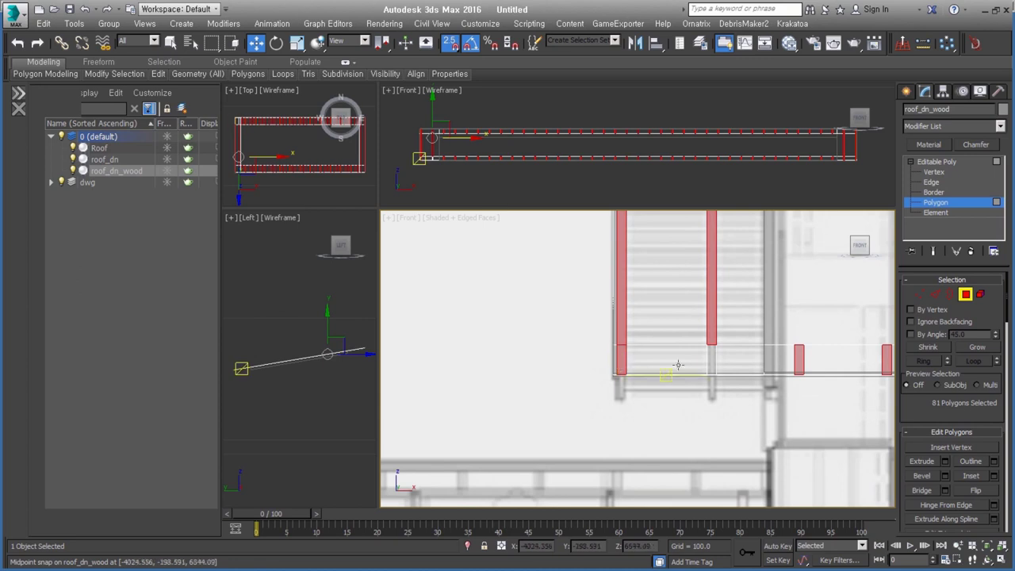
pyautogui.keyDown('ctrl'); pyautogui.click(712, 360); pyautogui.keyUp('ctrl')
pyautogui.scroll(-3, 535, 426)
pyautogui.scroll(-2, 641, 419)
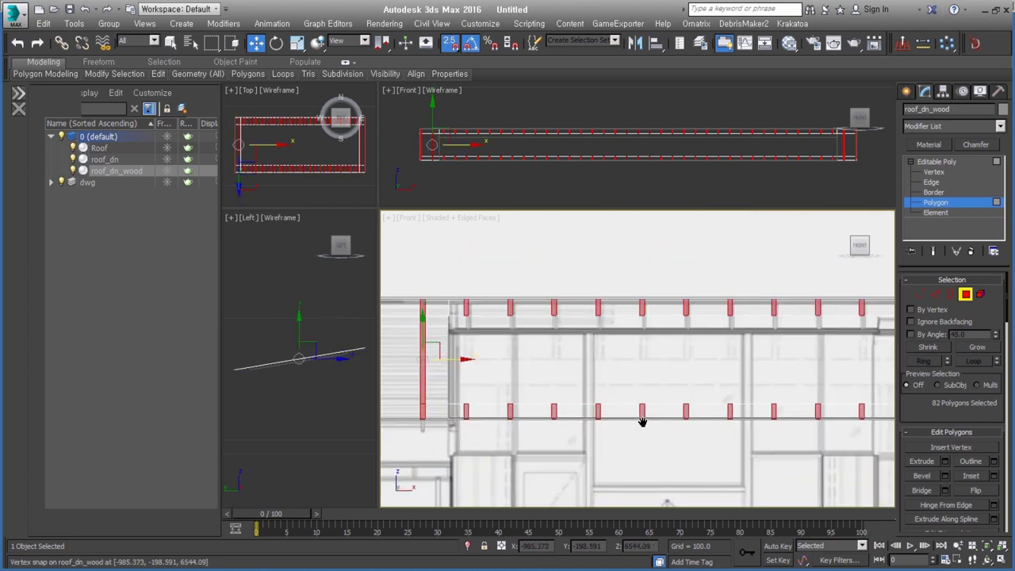
pyautogui.scroll(2, 559, 400)
pyautogui.moveTo(559, 400); pyautogui.dragTo(591, 400, button='middle')
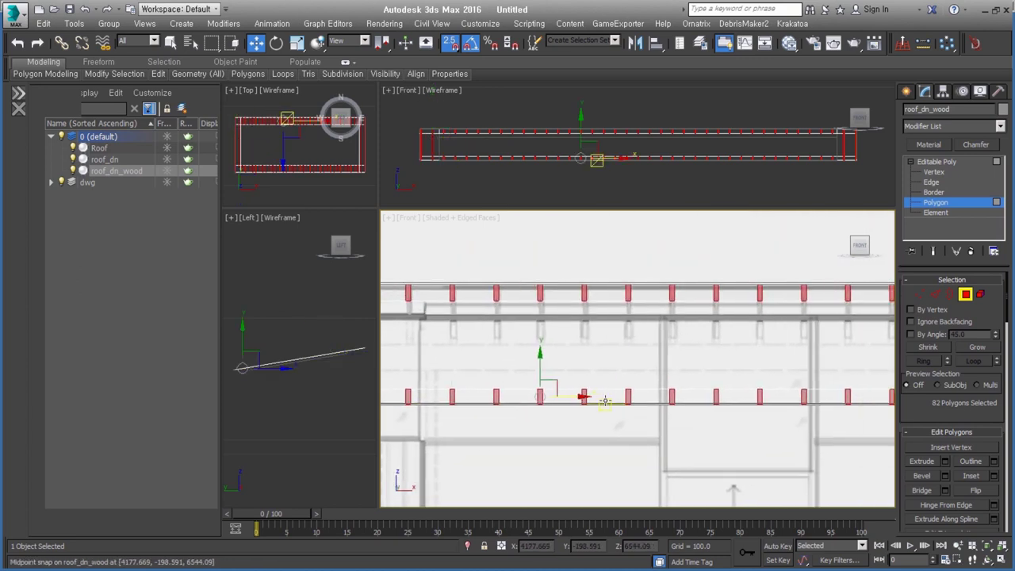
pyautogui.keyDown('shift'); pyautogui.click(605, 401); pyautogui.keyUp('shift')
pyautogui.hotkey('ctrl', 'd')
pyautogui.moveTo(608, 354)
pyautogui.keyDown('alt'); pyautogui.mouseDown(button='middle')
pyautogui.moveTo(637, 371)
pyautogui.moveTo(667, 369)
pyautogui.mouseUp(button='middle'); pyautogui.keyUp('alt')
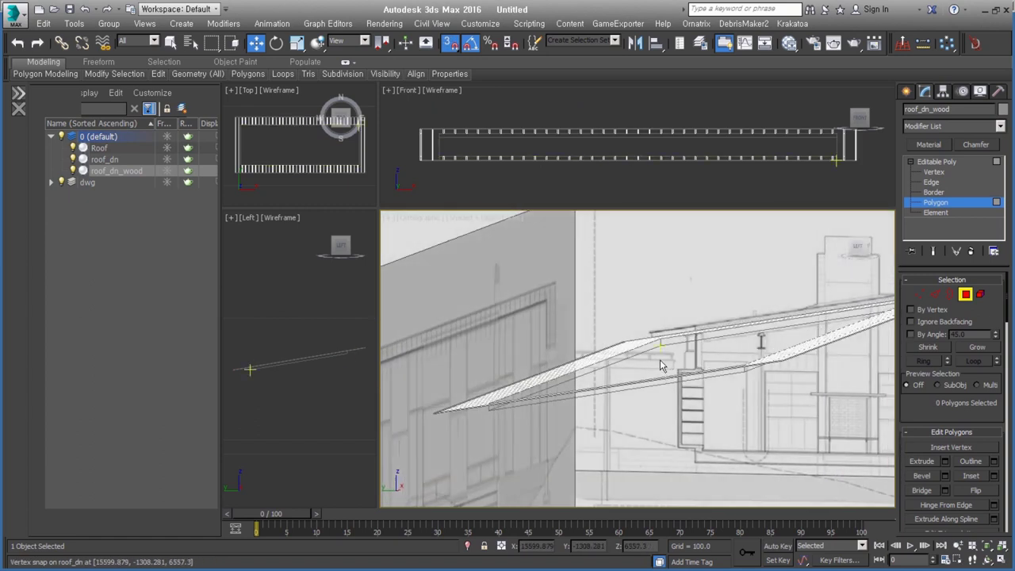
# In Left view at Border level, try an unsnapped downward border extension, then cancel it.
pyautogui.press('l')
pyautogui.click(951, 295)
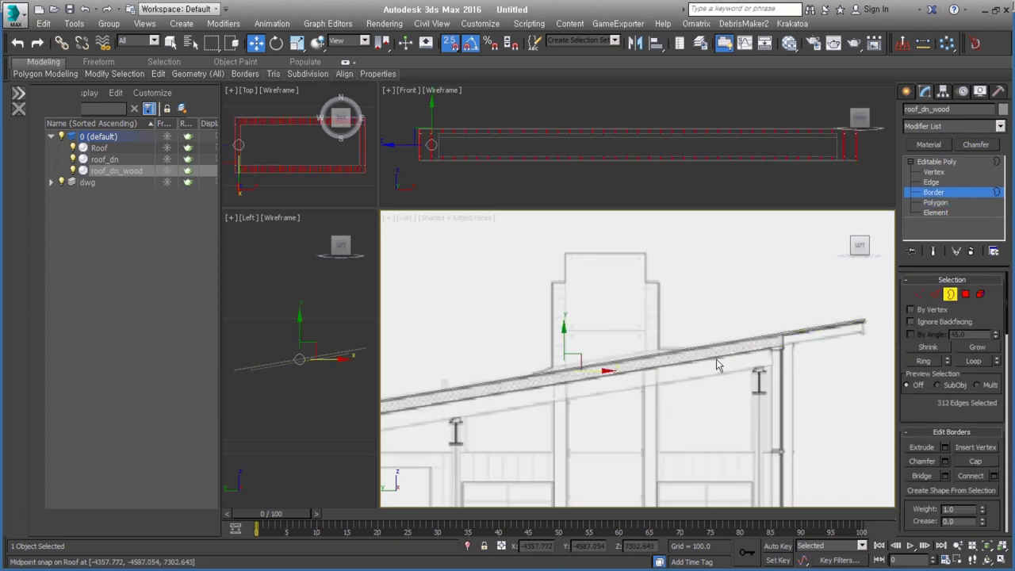
pyautogui.press('s')
pyautogui.keyDown('shift'); pyautogui.moveTo(565, 349); pyautogui.dragTo(564, 358); pyautogui.keyUp('shift')
pyautogui.rightClick(564, 353)
pyautogui.click(583, 362)
pyautogui.scroll(3, 811, 350)
pyautogui.scroll(2, 725, 347)
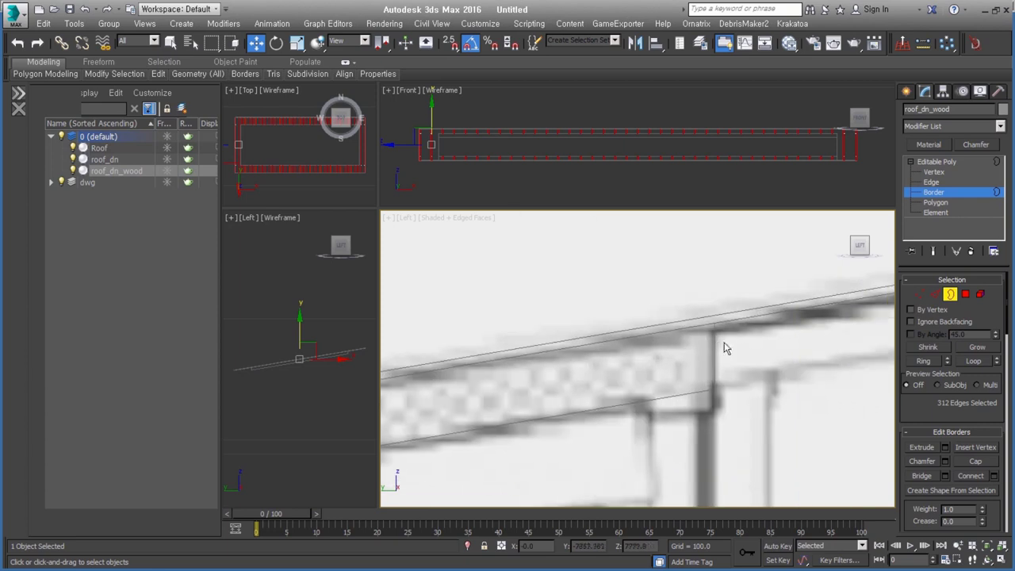
# With snapping on, extend the board borders down to the roof_dn underside.
pyautogui.press('s')
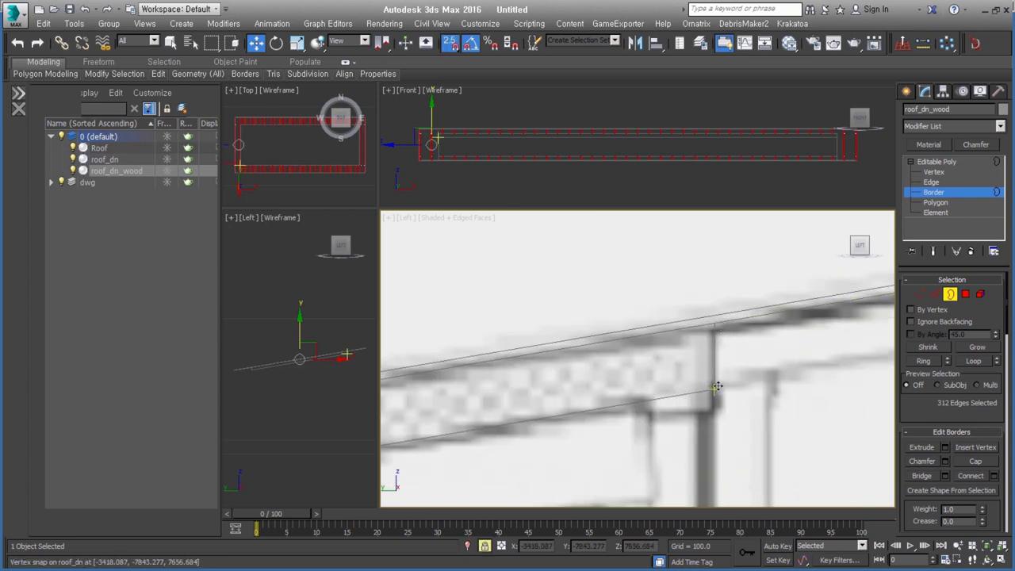
pyautogui.moveTo(715, 327); pyautogui.dragTo(717, 389)
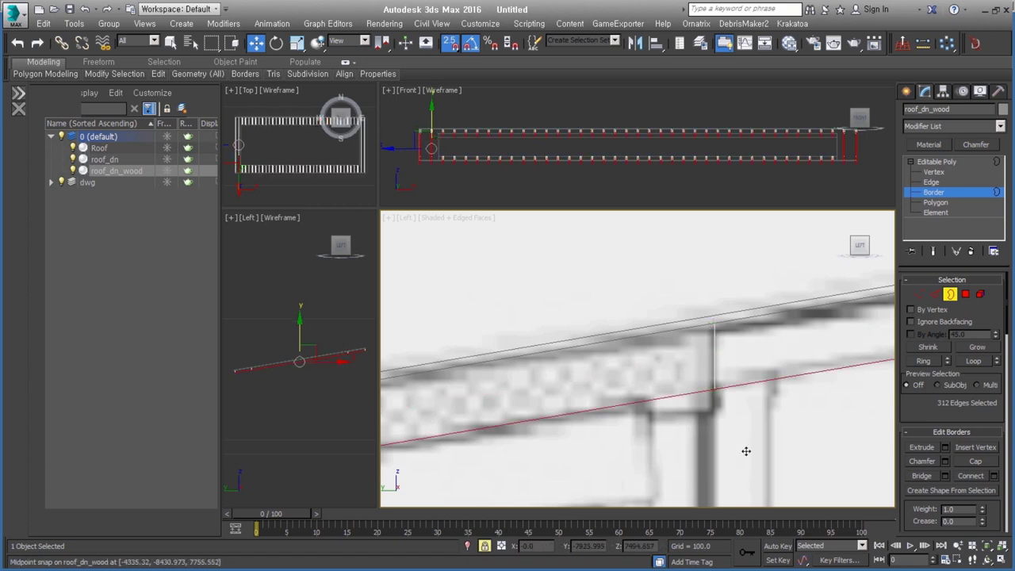
pyautogui.scroll(-2, 744, 450)
pyautogui.scroll(-2, 742, 428)
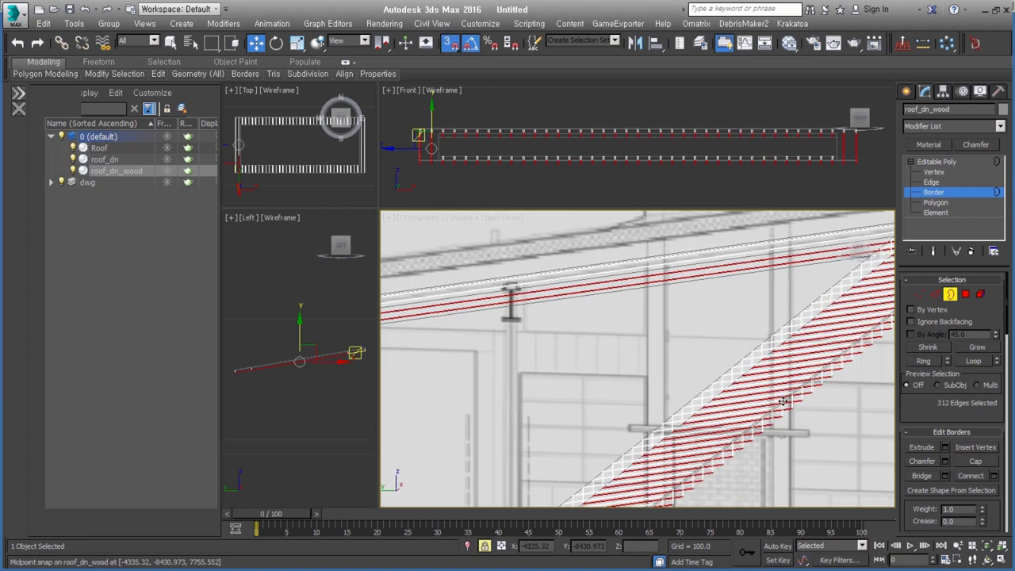
pyautogui.keyDown('alt'); pyautogui.moveTo(798, 390); pyautogui.dragTo(626, 360, button='middle'); pyautogui.keyUp('alt')
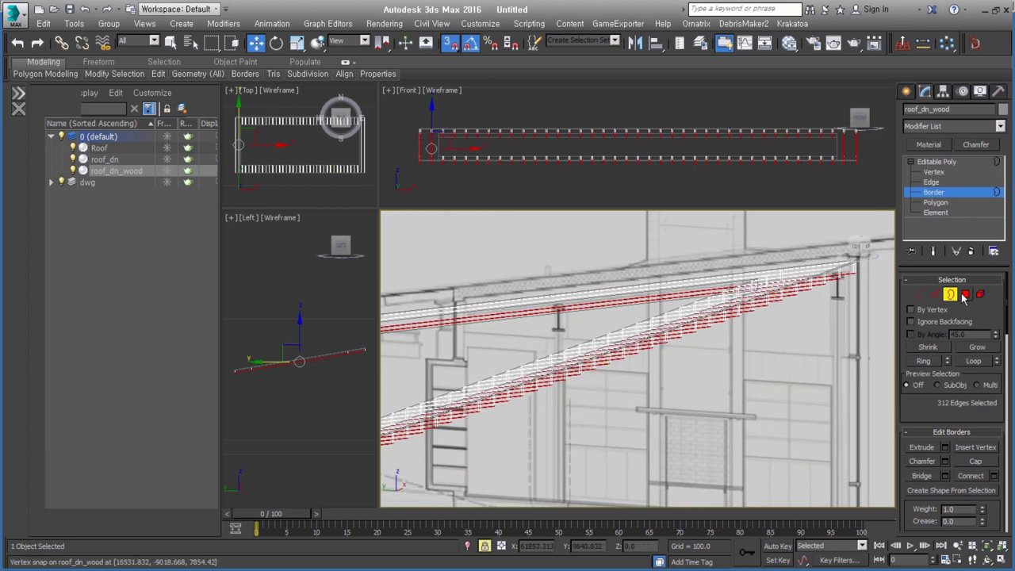
pyautogui.click(966, 295)
pyautogui.moveTo(777, 324)
pyautogui.keyDown('alt'); pyautogui.mouseDown(button='middle')
pyautogui.moveTo(754, 347)
pyautogui.moveTo(725, 341)
pyautogui.moveTo(746, 353)
pyautogui.mouseUp(button='middle'); pyautogui.keyUp('alt')
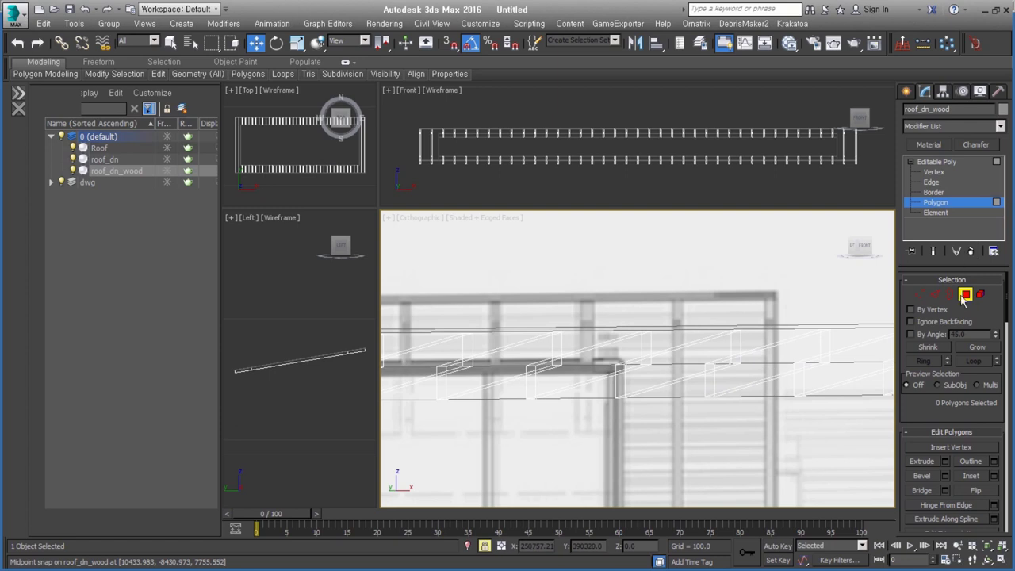
# Flip the normals of every polygon in roof_dn_wood and return to object level.
pyautogui.hotkey('ctrl', 'a')
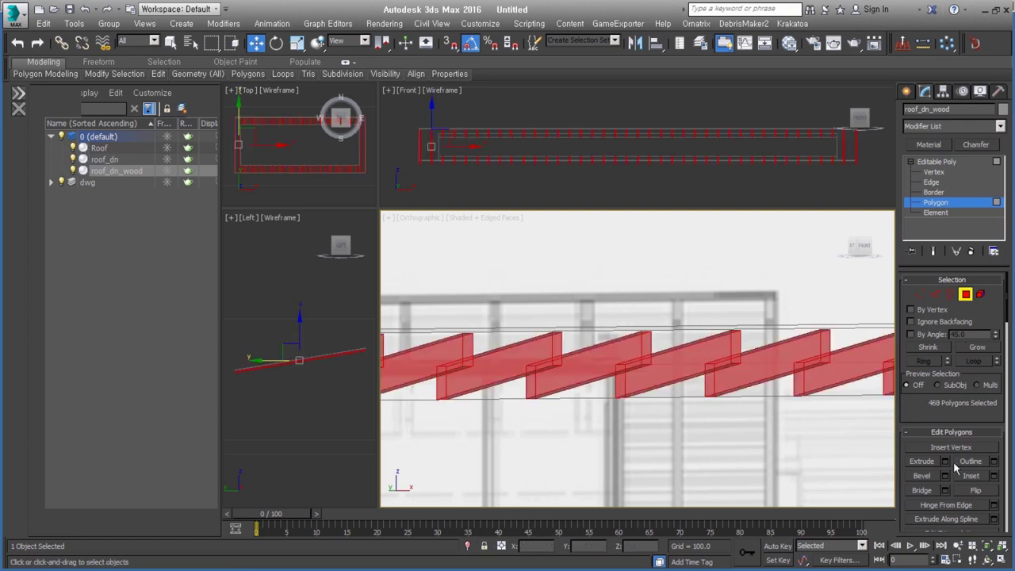
pyautogui.click(977, 493)
pyautogui.click(966, 294)
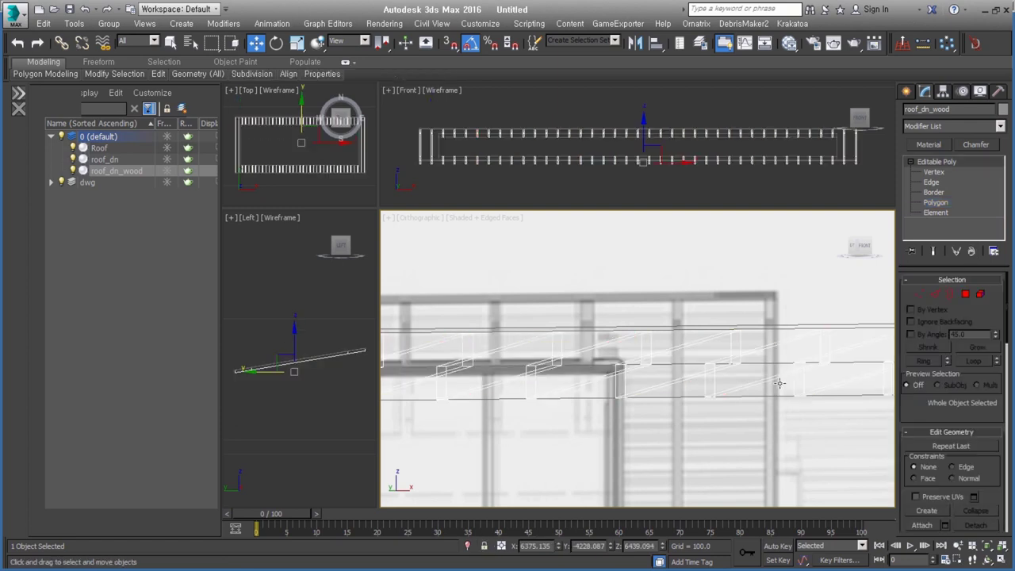
# Shift-drag roof_dn_wood along X to begin a copy of the boards.
pyautogui.moveTo(780, 380); pyautogui.dragTo(797, 370, button='middle')
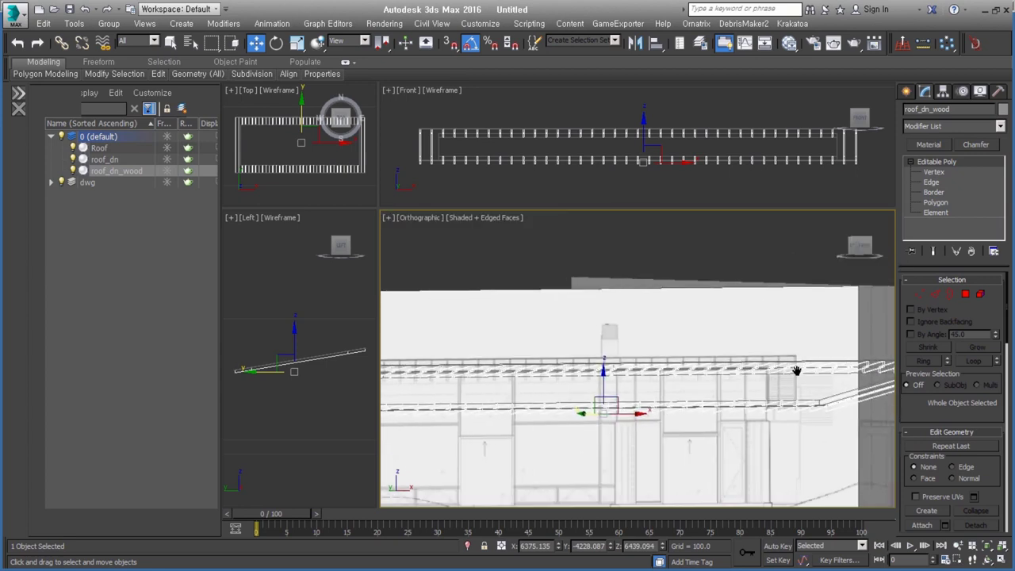
pyautogui.keyDown('alt'); pyautogui.moveTo(639, 373); pyautogui.dragTo(657, 380, button='middle'); pyautogui.keyUp('alt')
pyautogui.moveTo(703, 388)
pyautogui.keyDown('alt'); pyautogui.mouseDown(button='middle')
pyautogui.moveTo(610, 355)
pyautogui.moveTo(598, 338)
pyautogui.moveTo(640, 307)
pyautogui.moveTo(633, 368)
pyautogui.moveTo(641, 359)
pyautogui.moveTo(626, 355)
pyautogui.mouseUp(button='middle'); pyautogui.keyUp('alt')
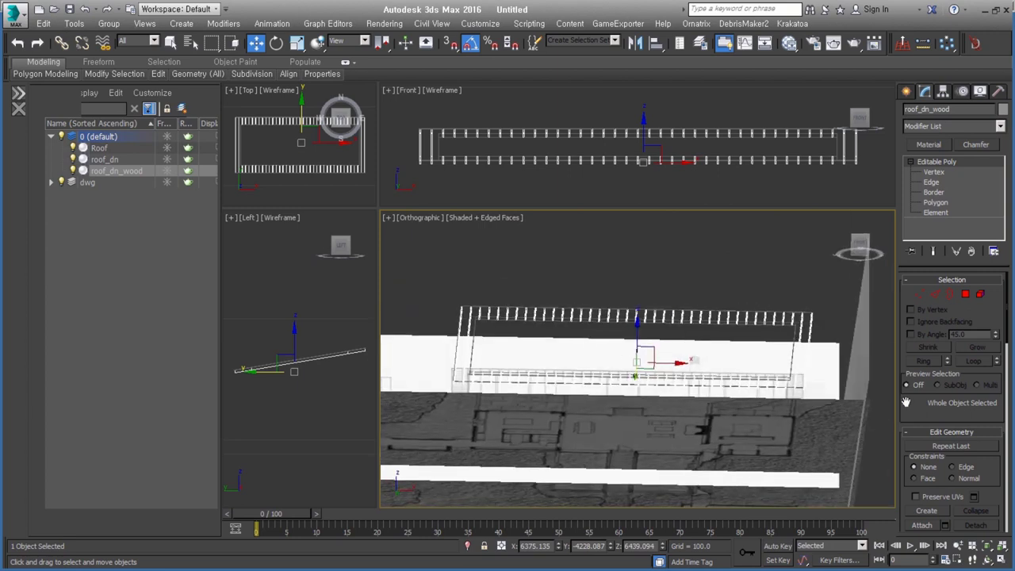
pyautogui.scroll(-3, 556, 381)
pyautogui.moveTo(572, 397)
pyautogui.keyDown('alt'); pyautogui.mouseDown(button='middle')
pyautogui.moveTo(643, 419)
pyautogui.moveTo(649, 447)
pyautogui.mouseUp(button='middle'); pyautogui.keyUp('alt')
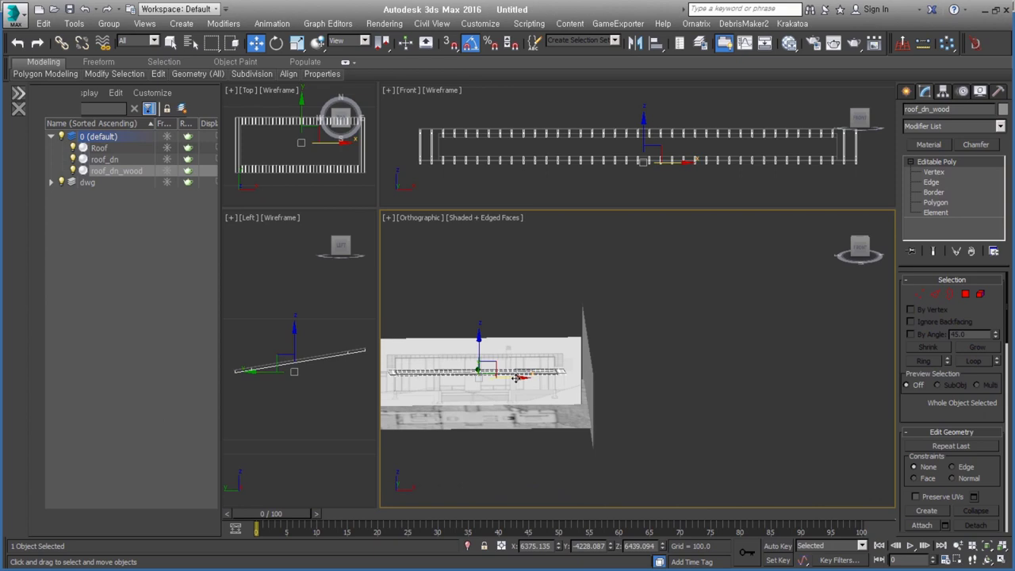
pyautogui.keyDown('shift'); pyautogui.moveTo(513, 378); pyautogui.dragTo(766, 380); pyautogui.keyUp('shift')
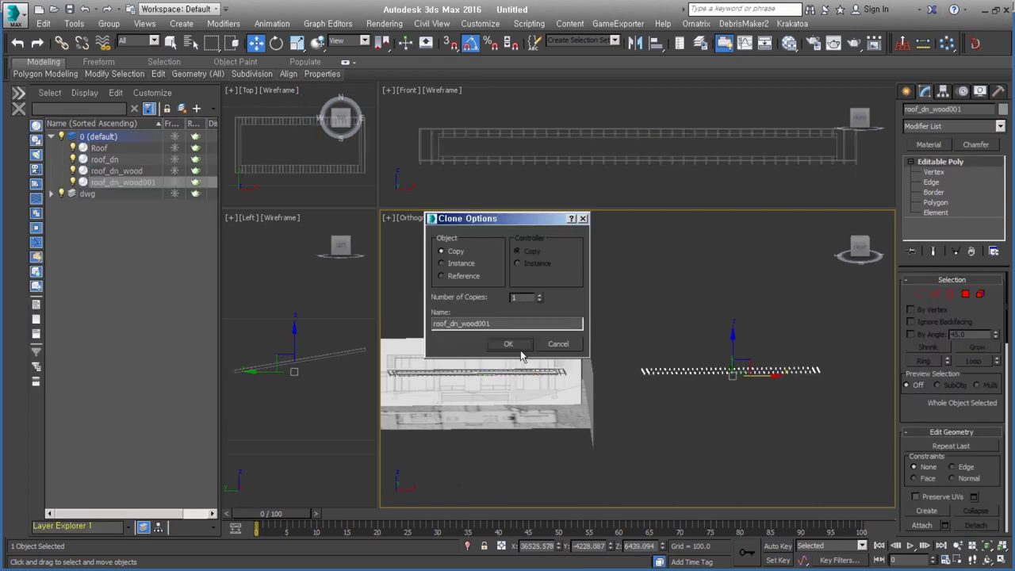
# Create roof_dn_wood001 along X and roof_dn_wood002 upward as copies of the boards.
pyautogui.click(508, 345)
pyautogui.scroll(5, 794, 377)
pyautogui.keyDown('alt'); pyautogui.moveTo(795, 378); pyautogui.dragTo(646, 366, button='middle'); pyautogui.keyUp('alt')
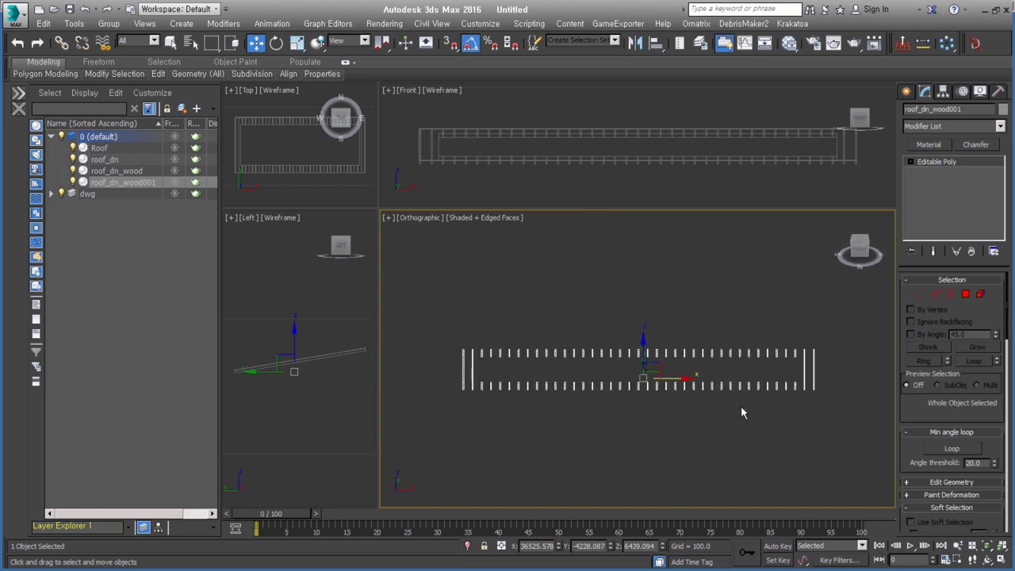
pyautogui.moveTo(643, 349)
pyautogui.mouseDown()
pyautogui.moveTo(637, 327)
pyautogui.moveTo(649, 323)
pyautogui.mouseUp()
pyautogui.click(510, 344)
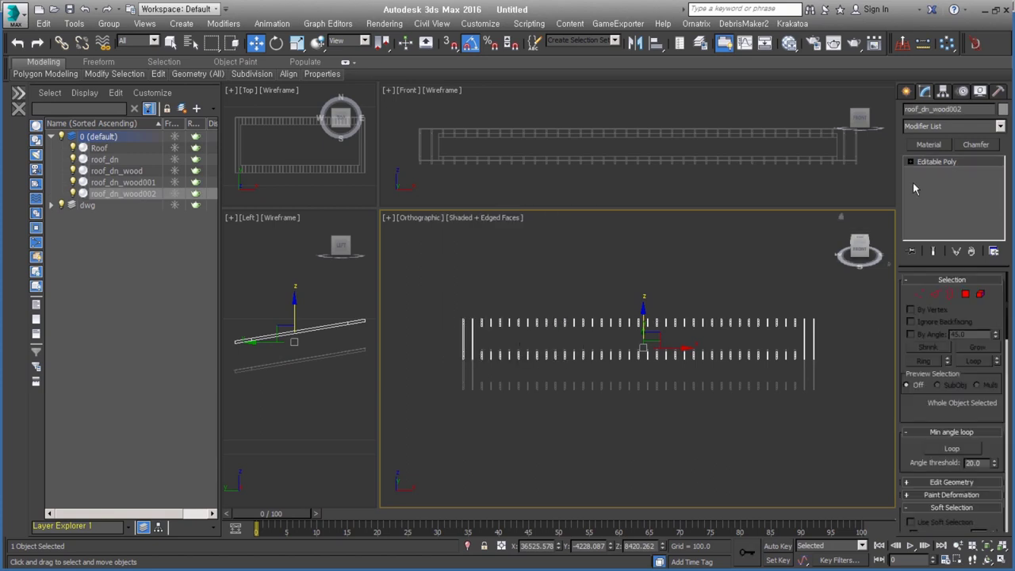
# Reduce roof_dn_wood002 to a single board and select two of its vertices.
pyautogui.click(984, 296)
pyautogui.moveTo(856, 306); pyautogui.dragTo(473, 390)
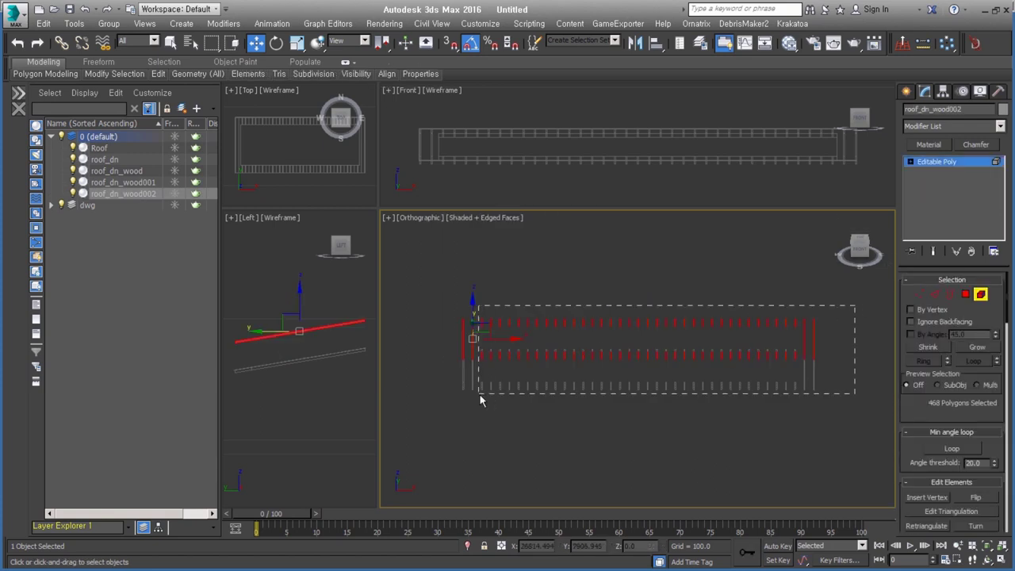
pyautogui.moveTo(471, 389)
pyautogui.keyDown('alt'); pyautogui.mouseDown(button='middle')
pyautogui.moveTo(461, 358)
pyautogui.moveTo(530, 384)
pyautogui.mouseUp(button='middle'); pyautogui.keyUp('alt')
pyautogui.click(492, 329)
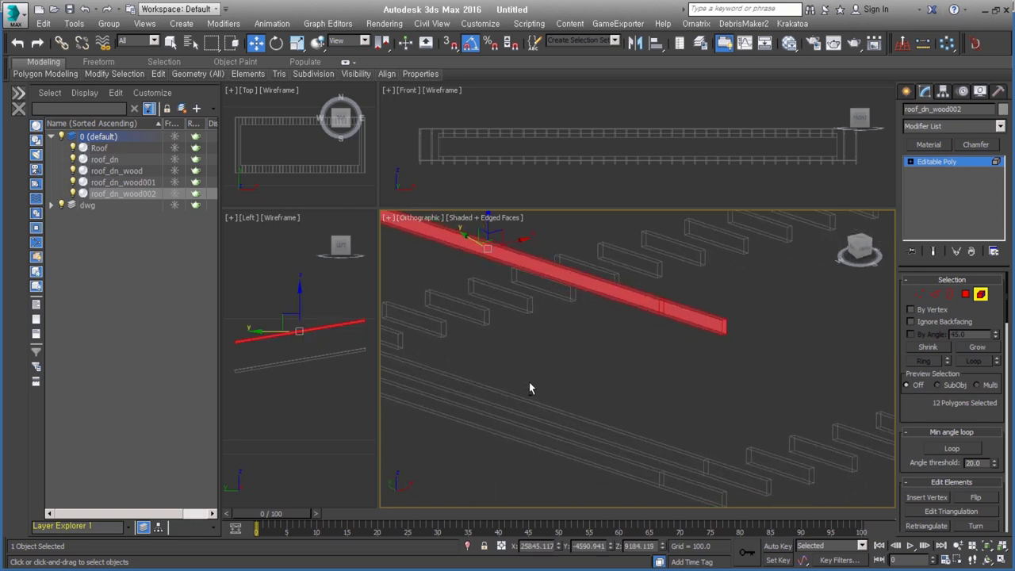
pyautogui.scroll(5, 652, 299)
pyautogui.click(921, 294)
pyautogui.moveTo(633, 404); pyautogui.dragTo(708, 342)
pyautogui.scroll(-3, 623, 371)
pyautogui.scroll(3, 714, 373)
# Select the rail's other end vertices, then bring roof_dn_wood002 back to object level.
pyautogui.click(582, 298)
pyautogui.scroll(-2, 517, 324)
pyautogui.scroll(-1, 602, 397)
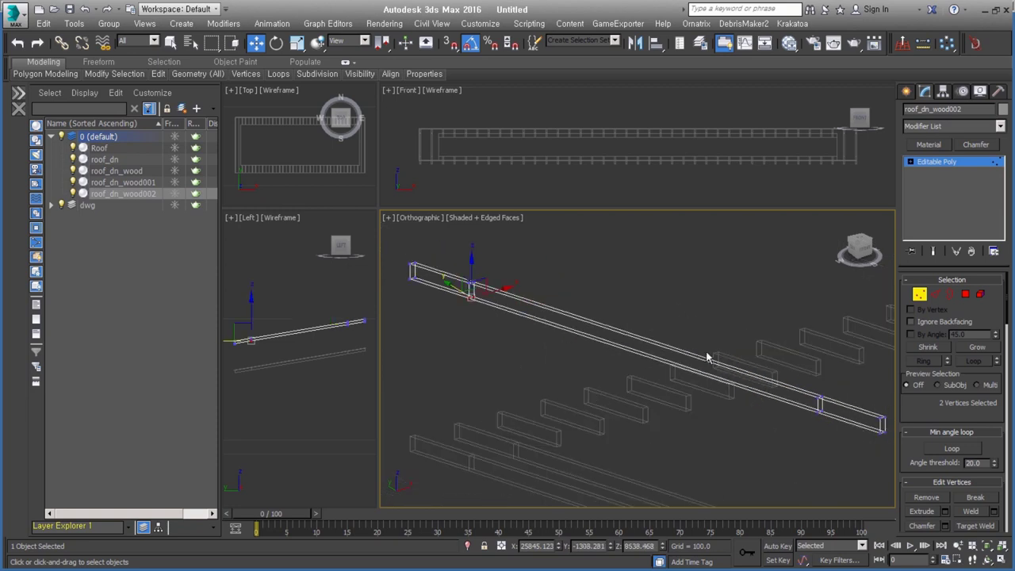
pyautogui.scroll(-3, 601, 375)
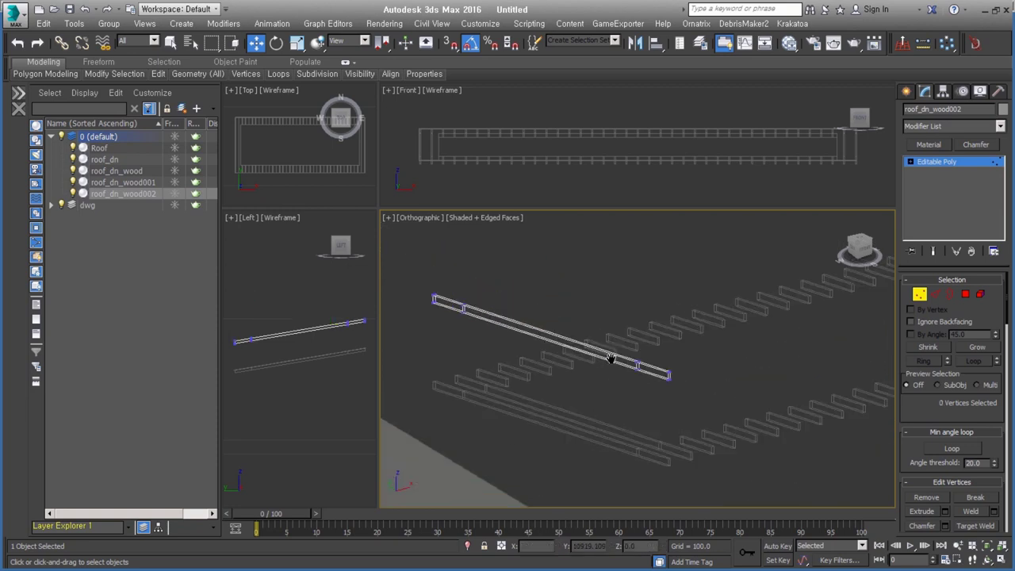
pyautogui.click(921, 294)
pyautogui.moveTo(716, 380)
pyautogui.keyDown('alt'); pyautogui.mouseDown(button='middle')
pyautogui.moveTo(663, 399)
pyautogui.moveTo(530, 372)
pyautogui.mouseUp(button='middle'); pyautogui.keyUp('alt')
pyautogui.moveTo(453, 341)
pyautogui.mouseDown(button='middle')
pyautogui.moveTo(628, 342)
pyautogui.moveTo(717, 367)
pyautogui.moveTo(702, 403)
pyautogui.moveTo(643, 408)
pyautogui.mouseUp(button='middle')
pyautogui.click(970, 124)
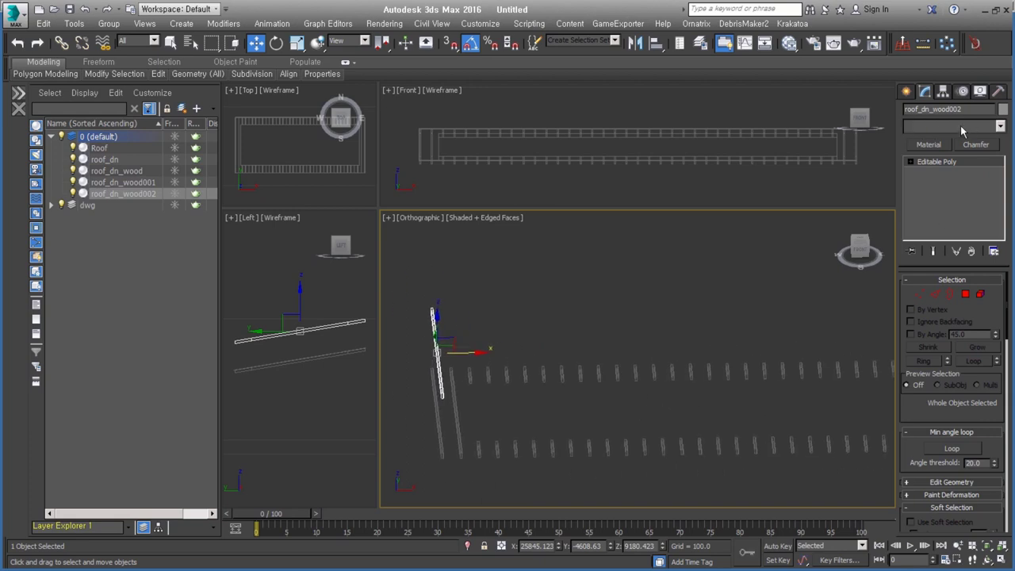
# Add a Clone modifier to the single board and frame it in top view.
pyautogui.click(961, 125)
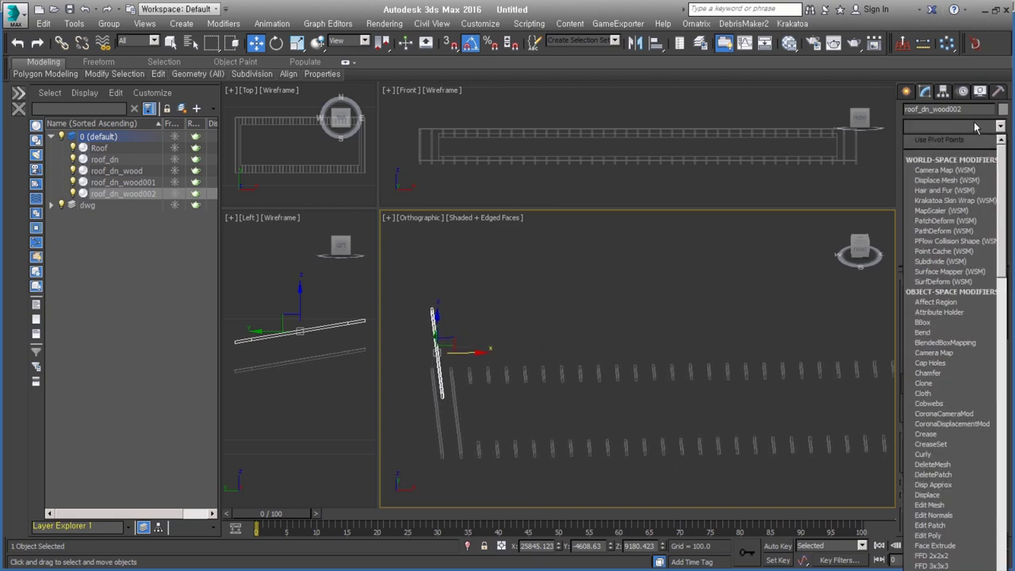
pyautogui.click(958, 385)
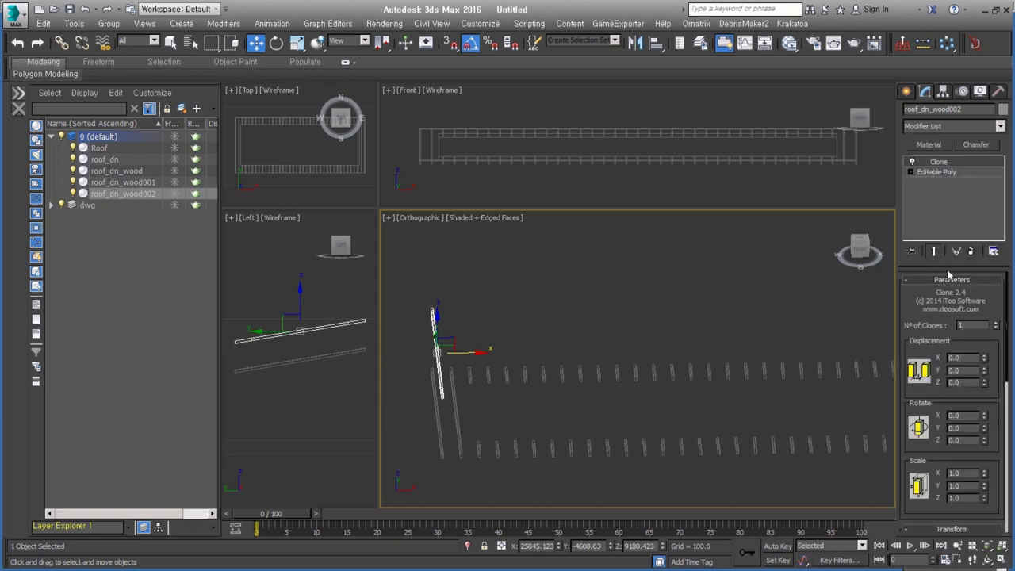
pyautogui.moveTo(539, 366)
pyautogui.keyDown('alt'); pyautogui.mouseDown(button='middle')
pyautogui.moveTo(549, 357)
pyautogui.moveTo(548, 380)
pyautogui.mouseUp(button='middle'); pyautogui.keyUp('alt')
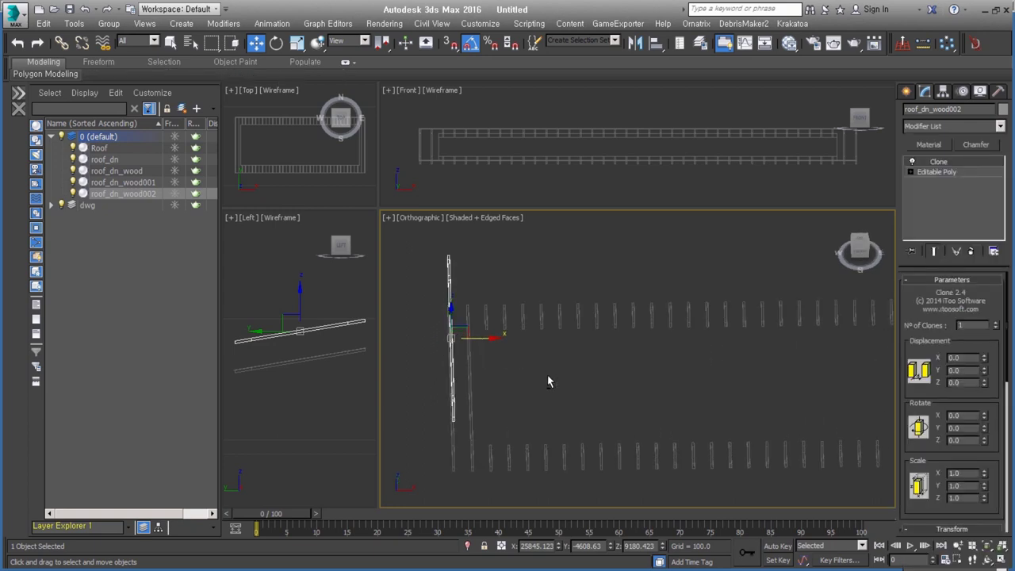
pyautogui.press('t')
pyautogui.press('z')
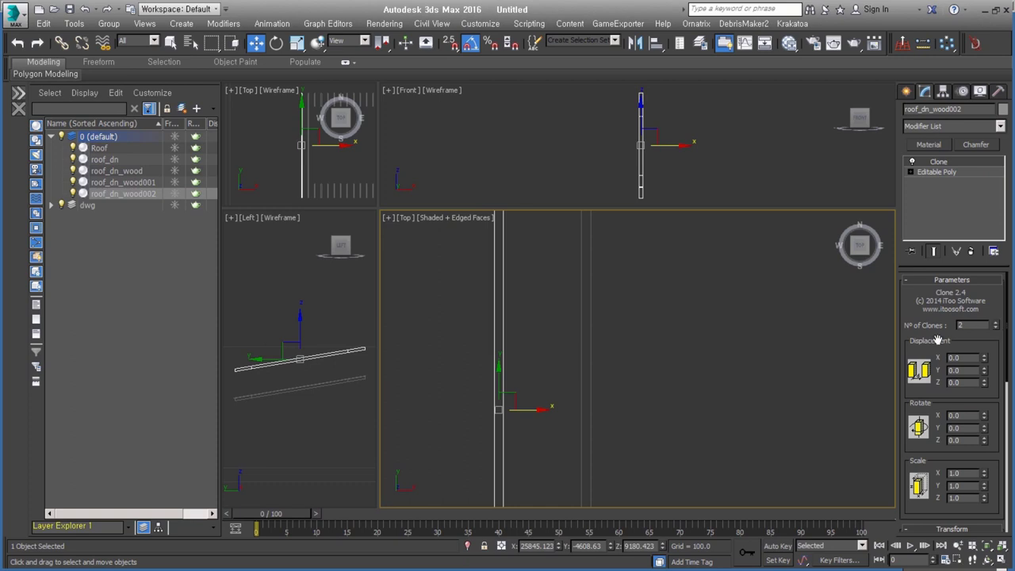
# Space the clones 564.5 apart along X, raise the count to 38, then add Edit Poly.
pyautogui.moveTo(984, 359)
pyautogui.mouseDown()
pyautogui.moveTo(1009, 377)
pyautogui.moveTo(514, 354)
pyautogui.moveTo(522, 375)
pyautogui.mouseUp()
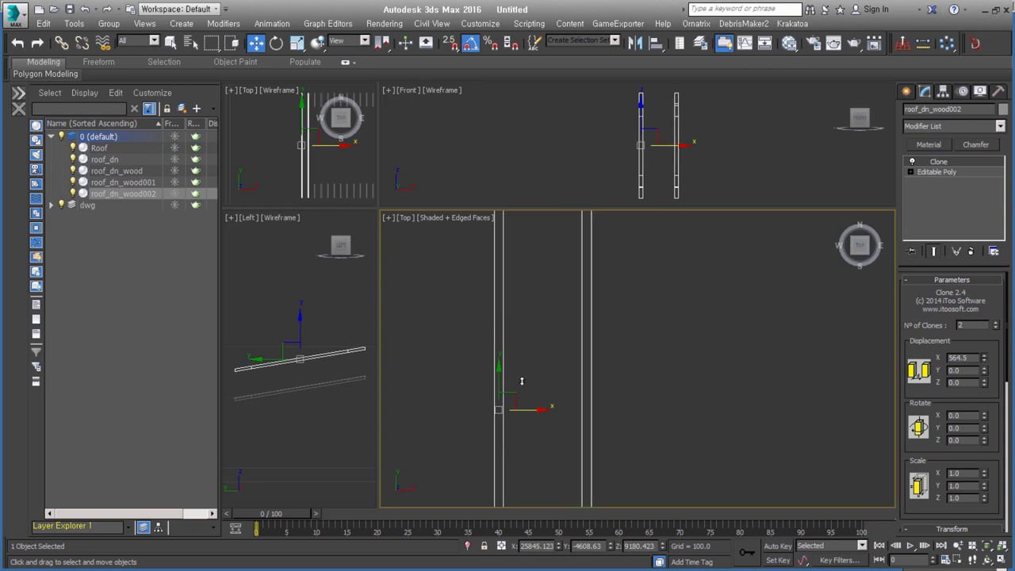
pyautogui.moveTo(596, 384); pyautogui.dragTo(483, 367, button='middle')
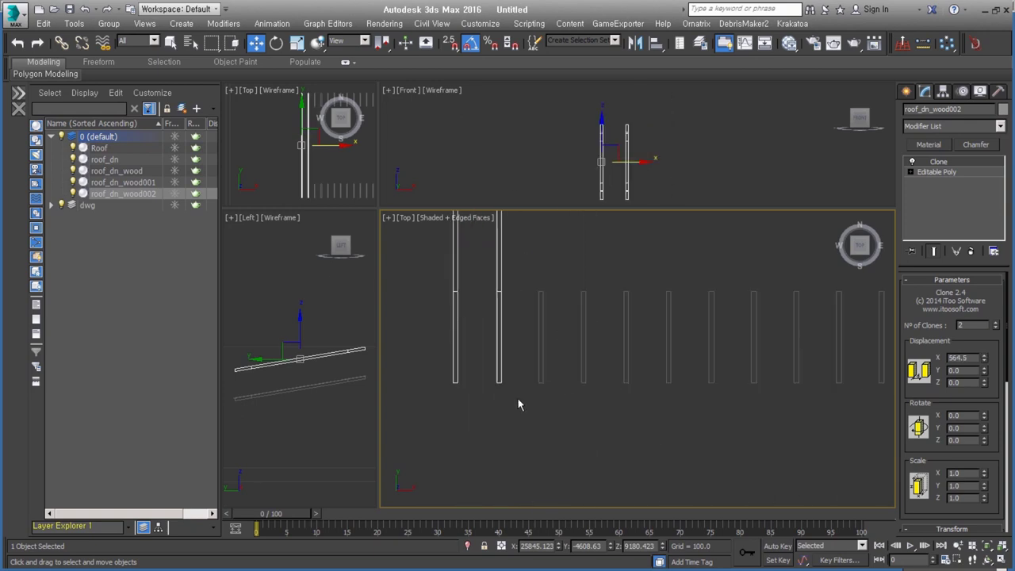
pyautogui.scroll(-3, 492, 365)
pyautogui.scroll(-3, 619, 421)
pyautogui.scroll(-3, 515, 460)
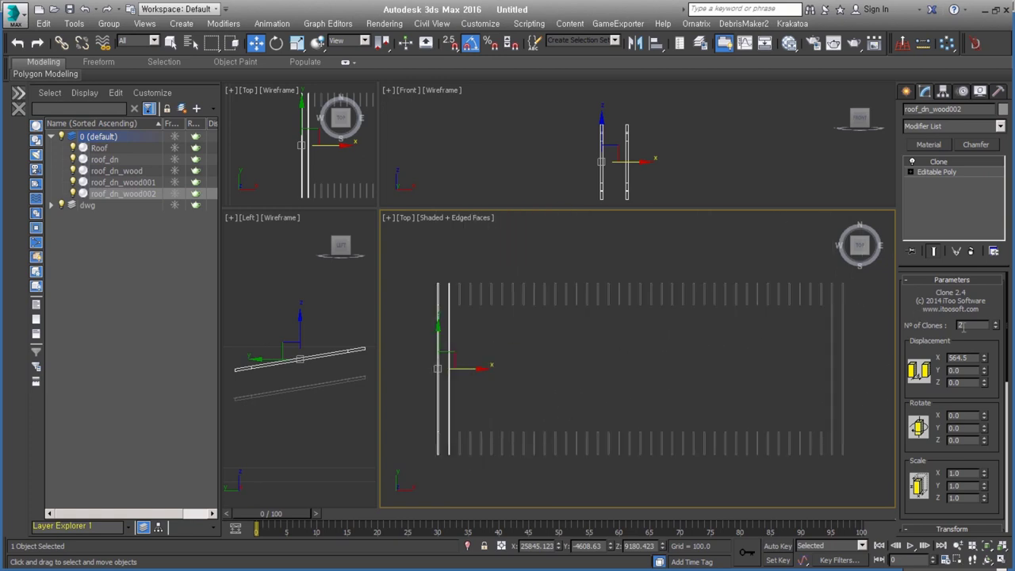
pyautogui.moveTo(998, 329); pyautogui.dragTo(1003, 303)
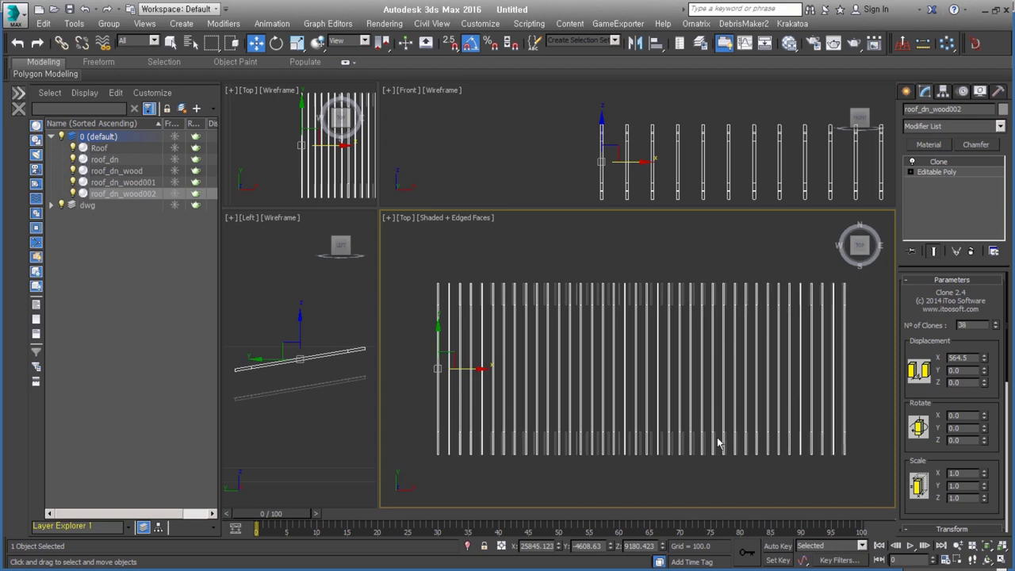
pyautogui.keyDown('alt'); pyautogui.moveTo(718, 442); pyautogui.dragTo(710, 359, button='middle'); pyautogui.keyUp('alt')
pyautogui.press('t')
pyautogui.hotkey('ctrl', 'e')
pyautogui.click(966, 378)
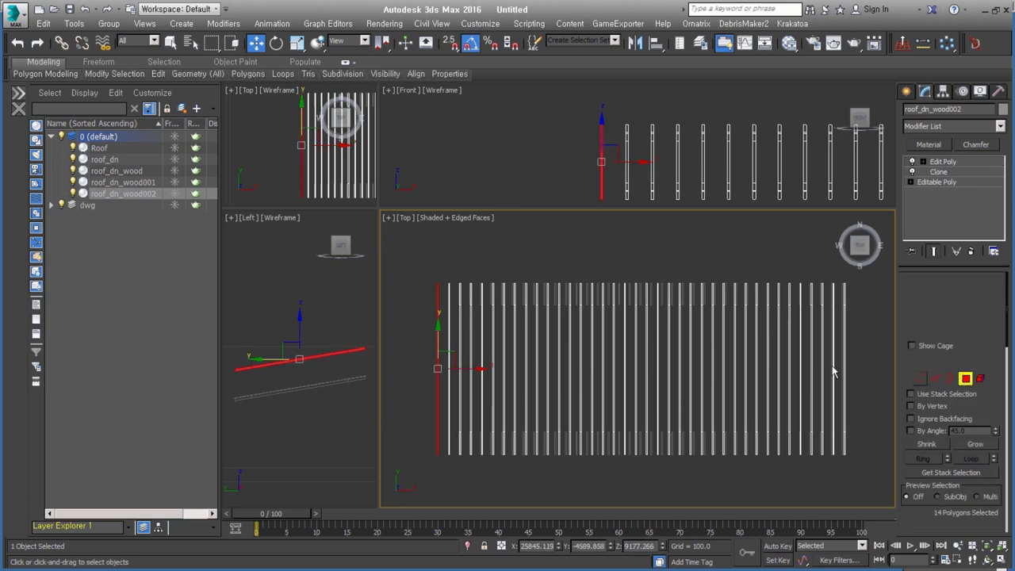
# Delete the middle polygons across all roof_dn_wood002 rails.
pyautogui.moveTo(825, 362); pyautogui.dragTo(453, 340)
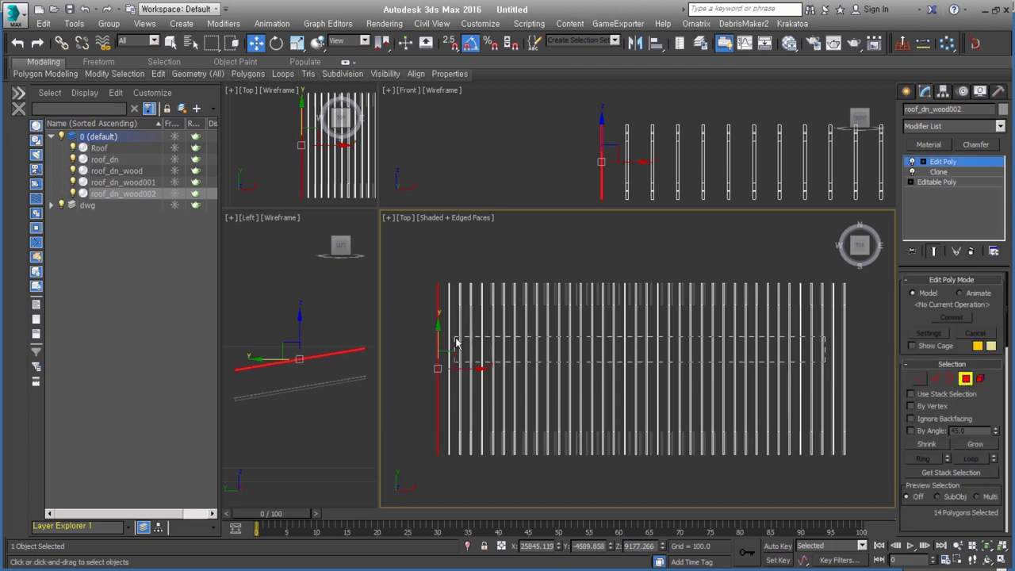
pyautogui.keyDown('alt'); pyautogui.moveTo(457, 341); pyautogui.dragTo(628, 336, button='middle'); pyautogui.keyUp('alt')
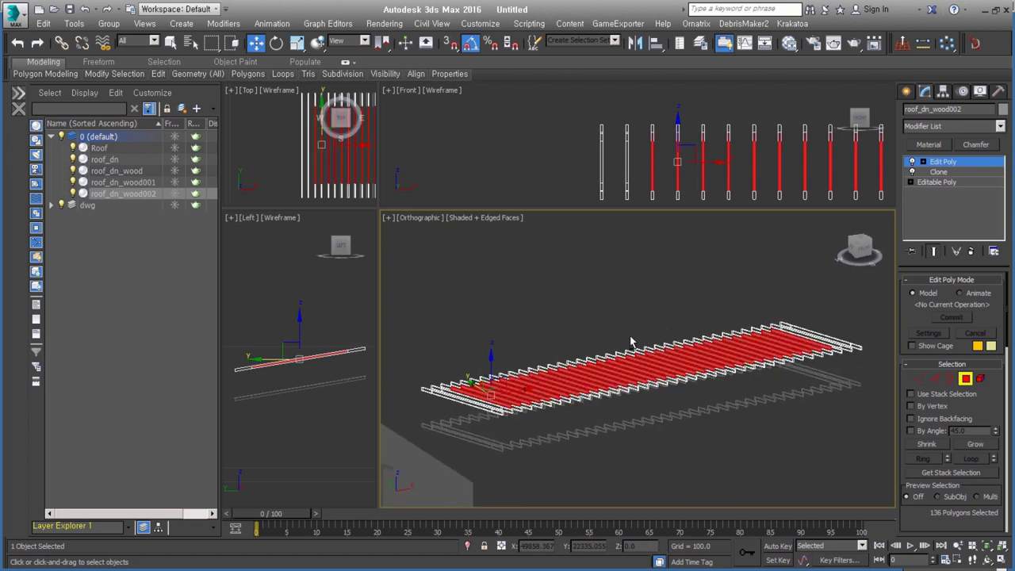
pyautogui.click(631, 341)
# Cap all 272 open border edges of the rails and return to object level.
pyautogui.click(948, 379)
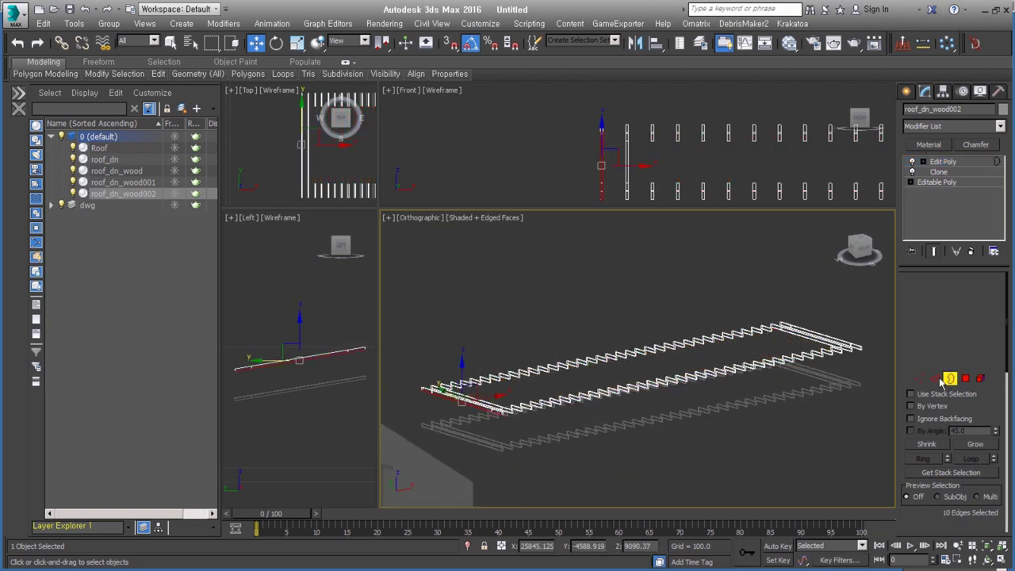
pyautogui.moveTo(805, 327); pyautogui.dragTo(419, 468)
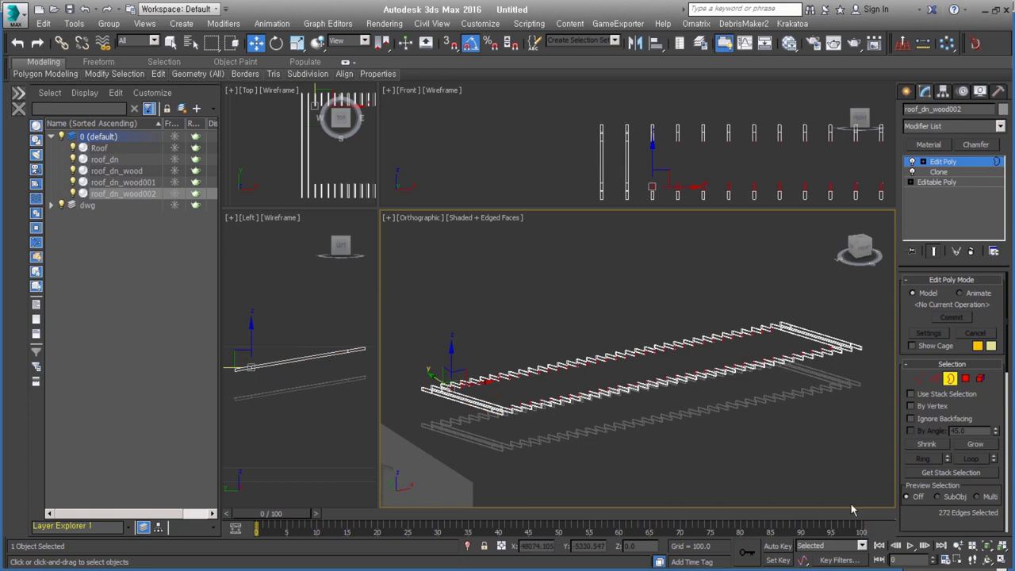
pyautogui.moveTo(927, 511); pyautogui.dragTo(928, 363)
pyautogui.click(973, 429)
pyautogui.click(944, 162)
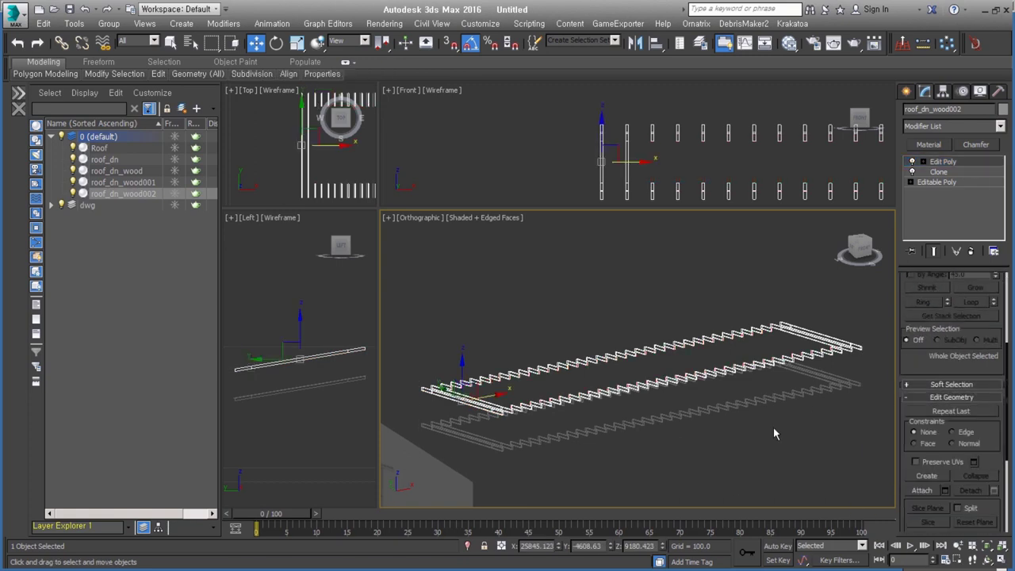
# Select the roof_dn_wood001 board copy.
pyautogui.scroll(-3, 717, 417)
pyautogui.scroll(-2, 667, 394)
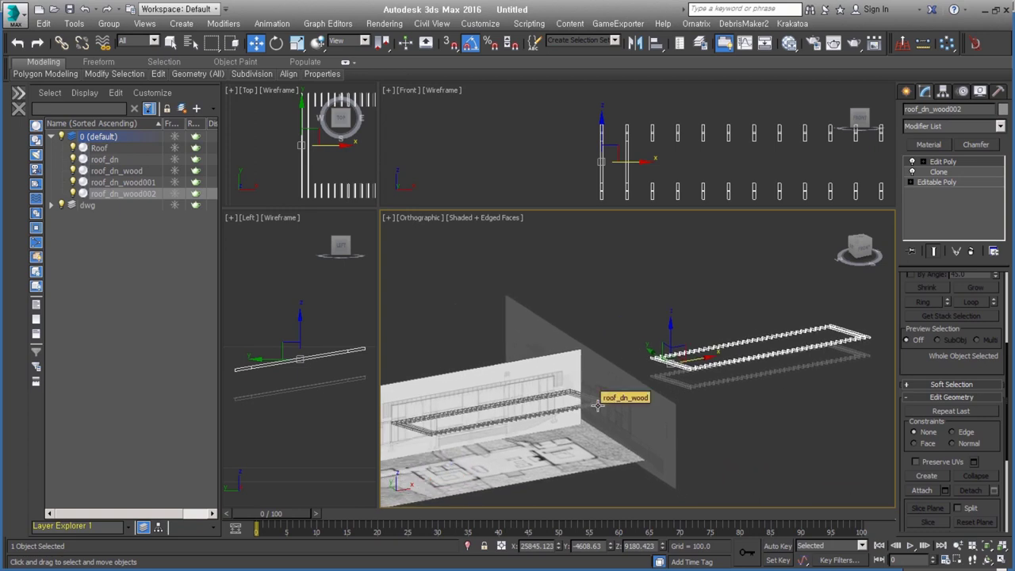
pyautogui.scroll(3, 690, 402)
pyautogui.scroll(3, 698, 395)
pyautogui.click(700, 389)
# Add roof_dn_wood002 to the roof_dn_wood001 selection and delete both copies.
pyautogui.scroll(2, 745, 413)
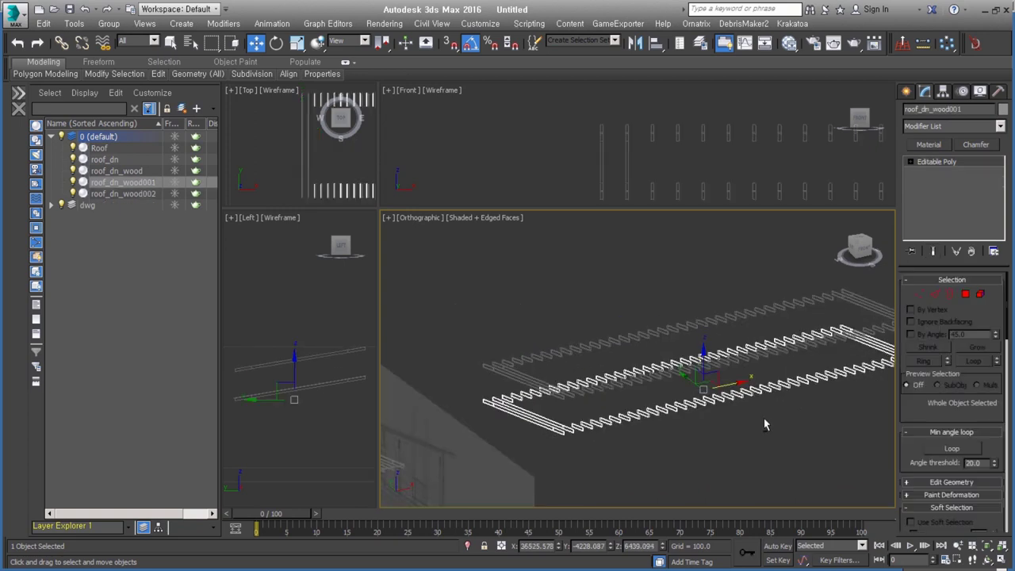
pyautogui.scroll(-3, 745, 417)
pyautogui.keyDown('ctrl'); pyautogui.click(725, 415); pyautogui.keyUp('ctrl')
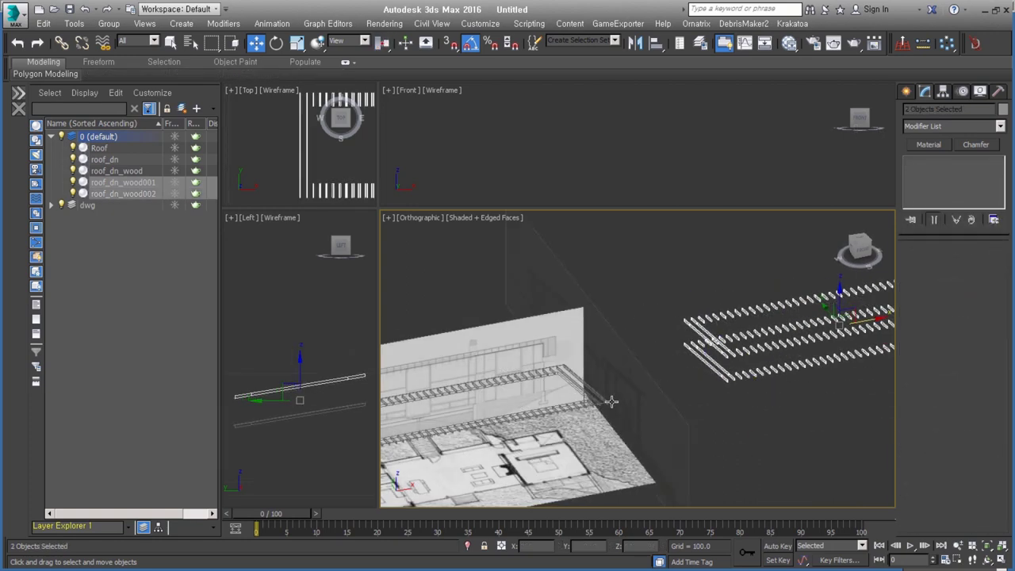
pyautogui.scroll(2, 692, 357)
pyautogui.scroll(2, 650, 361)
pyautogui.scroll(2, 624, 365)
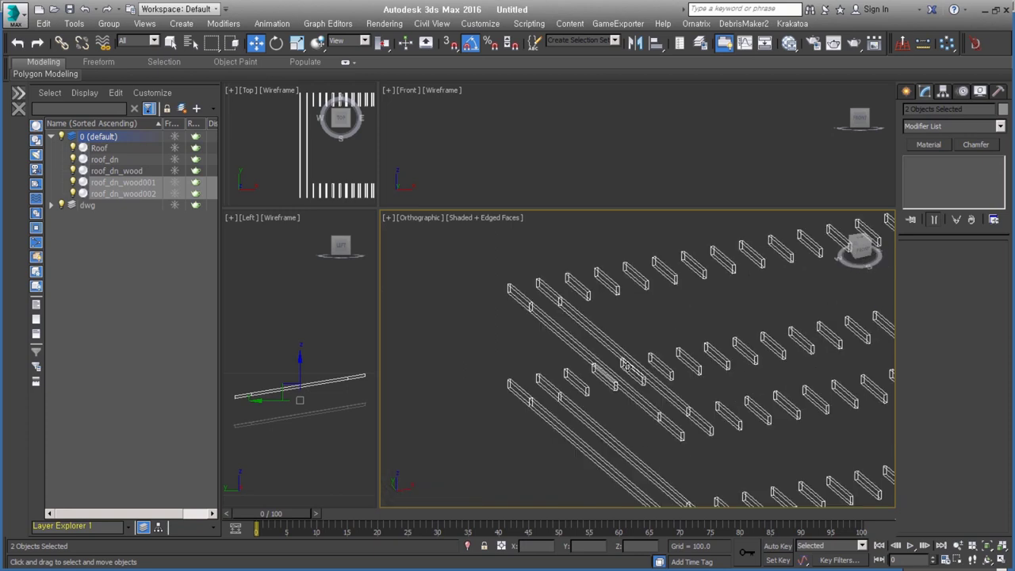
pyautogui.scroll(-2, 627, 367)
pyautogui.scroll(-2, 635, 465)
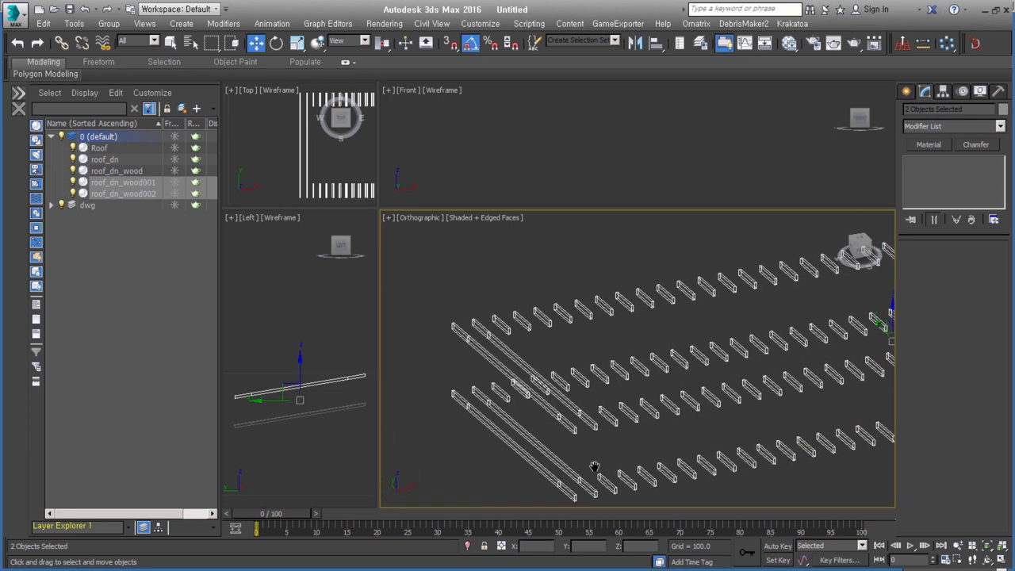
pyautogui.scroll(-2, 555, 469)
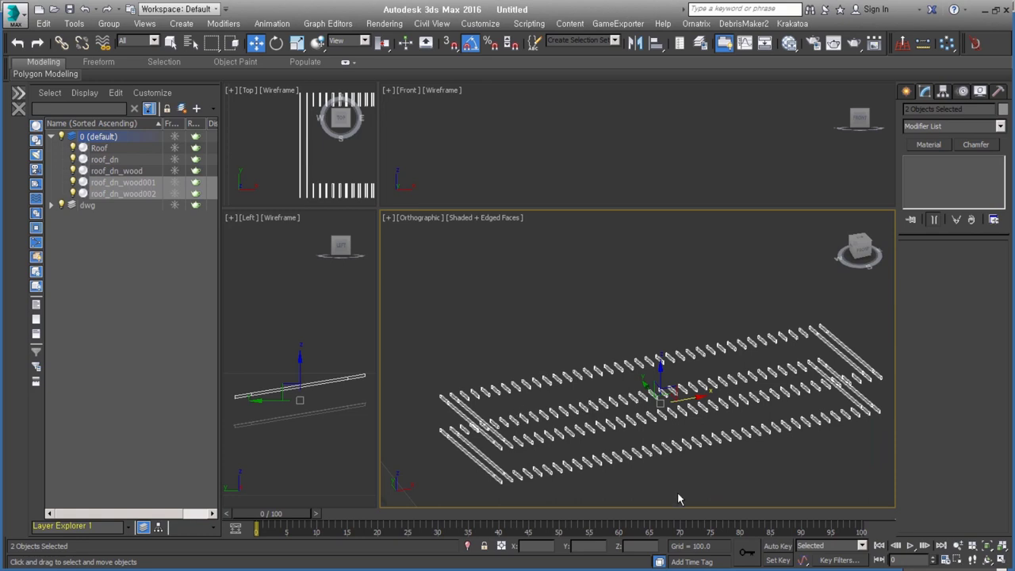
pyautogui.click(780, 471)
pyautogui.hotkey('ctrl', 'z')
pyautogui.press('Delete')
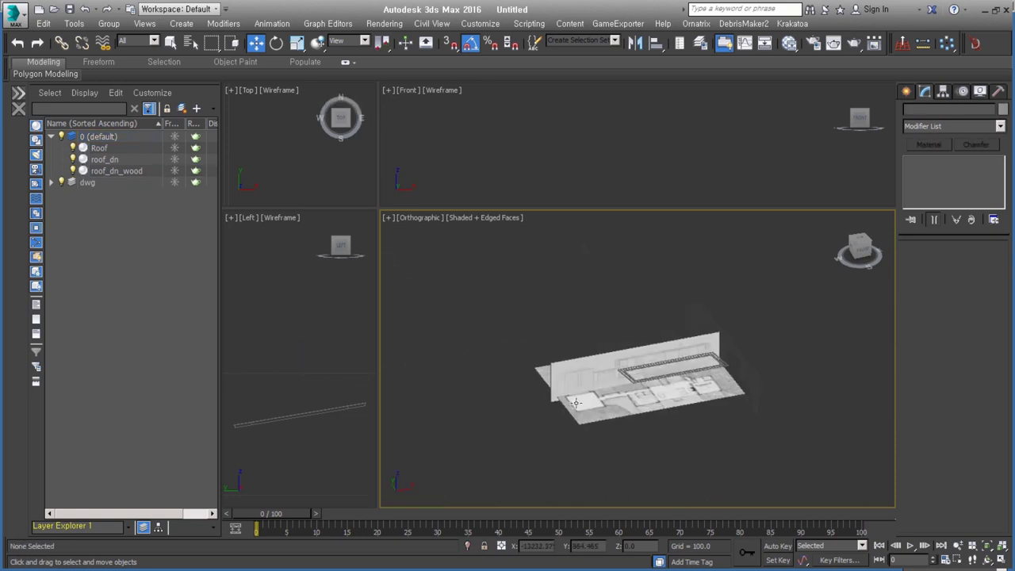
pyautogui.scroll(5, 576, 403)
# Select roof_dn_wood and bring its boards into view over the plan.
pyautogui.scroll(-1, 503, 398)
pyautogui.click(540, 403)
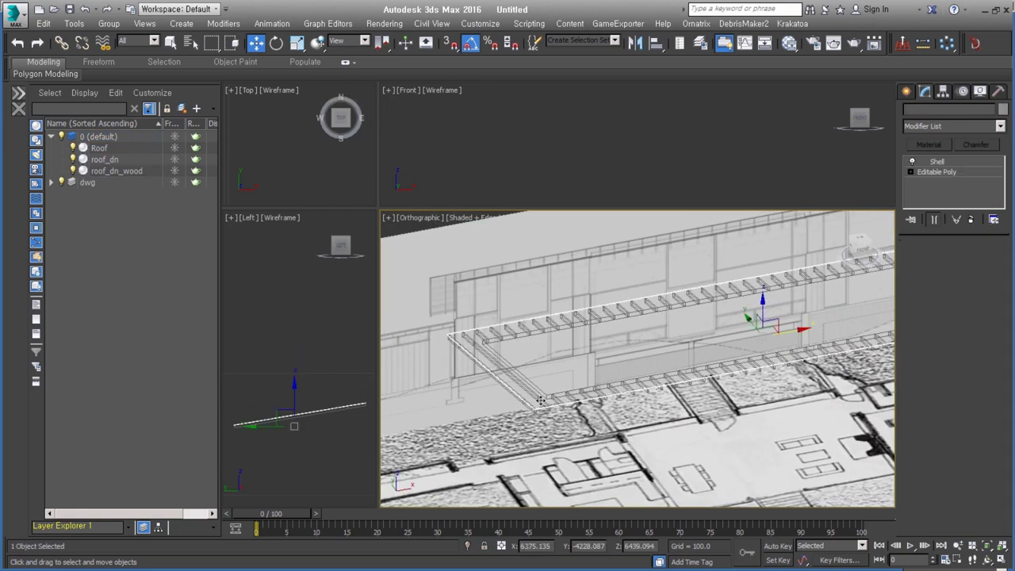
pyautogui.click(533, 411)
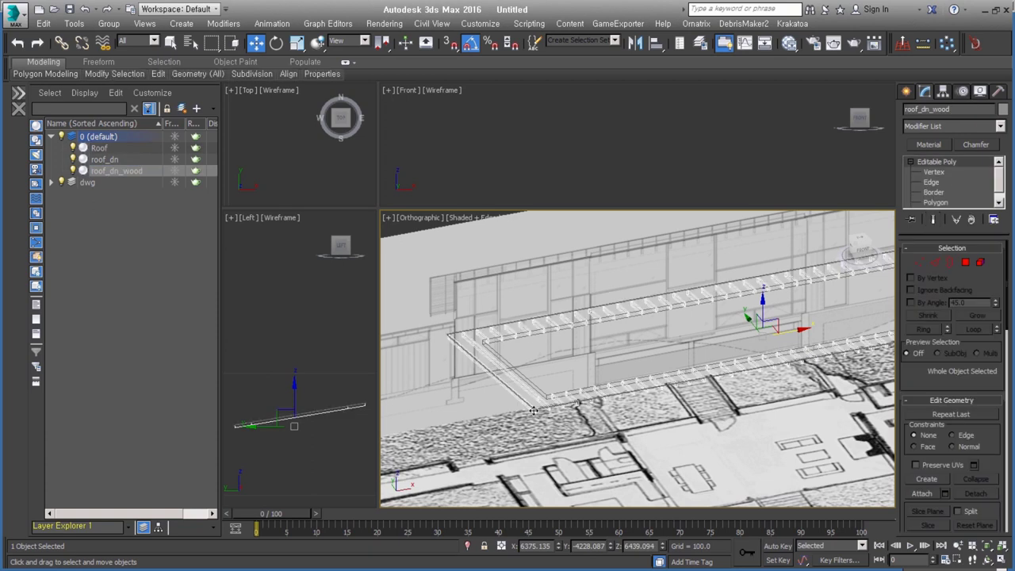
pyautogui.keyDown('alt'); pyautogui.moveTo(585, 403); pyautogui.dragTo(484, 402, button='middle'); pyautogui.keyUp('alt')
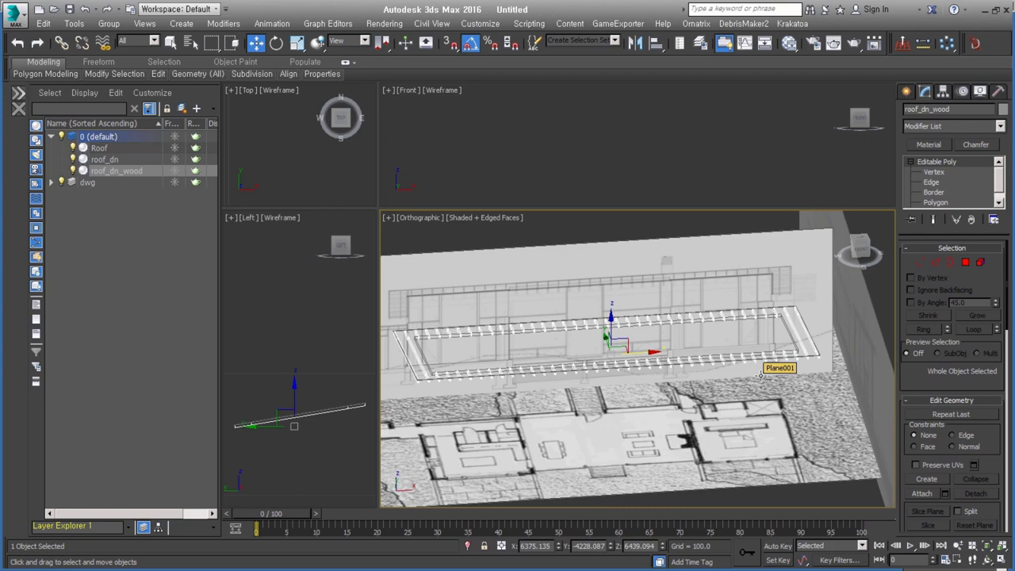
pyautogui.scroll(5, 457, 326)
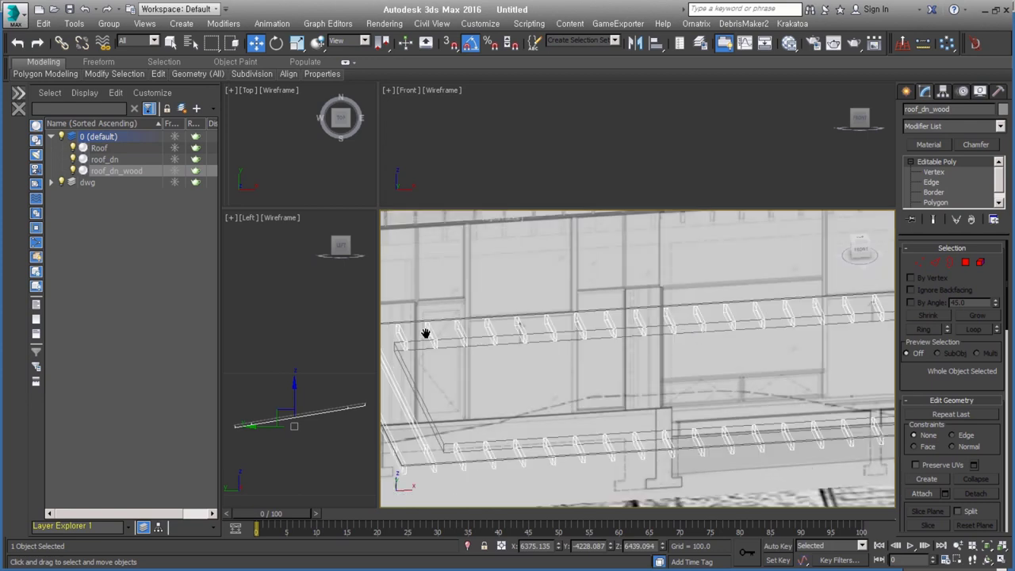
pyautogui.moveTo(424, 337); pyautogui.dragTo(465, 347, button='middle')
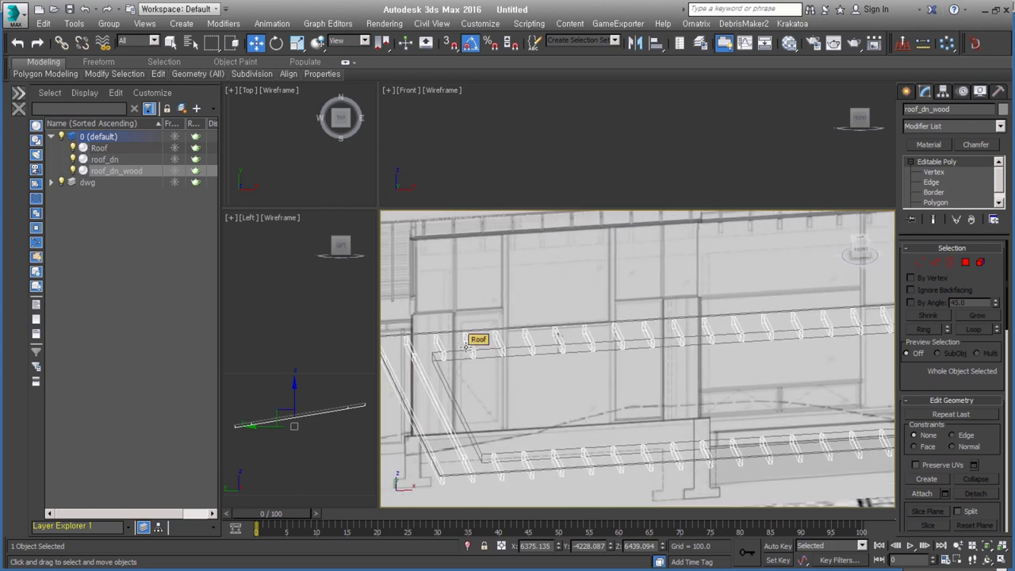
# Detach the top row of board polygons into a new object, Object001.
pyautogui.click(965, 262)
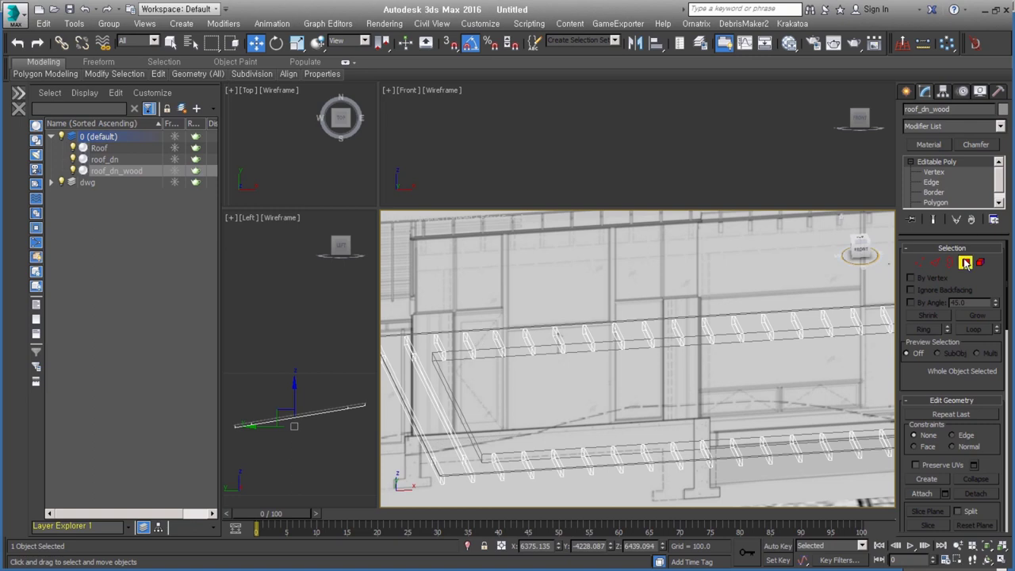
pyautogui.scroll(-2, 562, 388)
pyautogui.moveTo(563, 389)
pyautogui.keyDown('alt'); pyautogui.mouseDown(button='middle')
pyautogui.moveTo(621, 360)
pyautogui.moveTo(817, 356)
pyautogui.mouseUp(button='middle'); pyautogui.keyUp('alt')
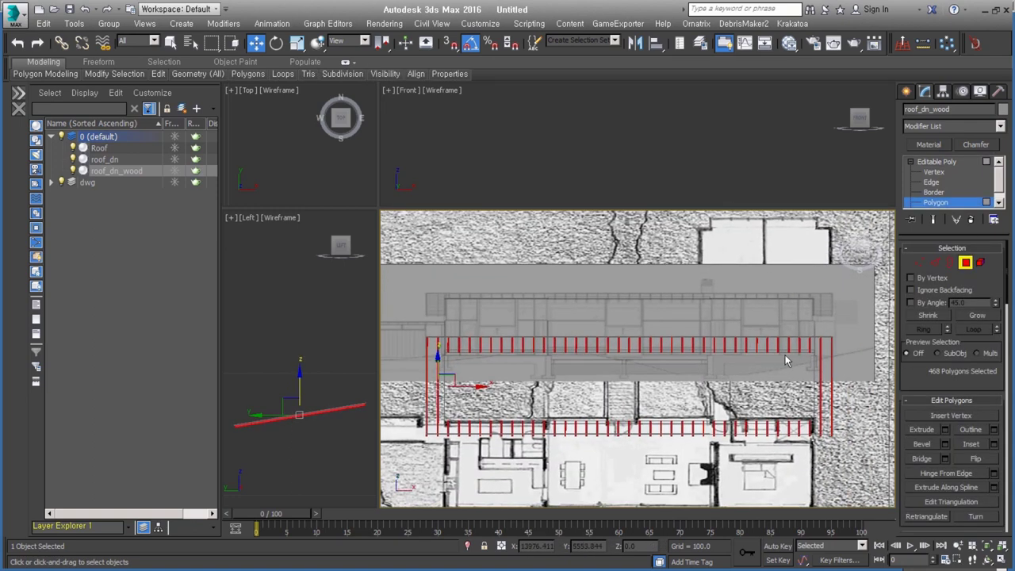
pyautogui.moveTo(817, 357); pyautogui.dragTo(448, 303)
pyautogui.hotkey('alt', 'd')
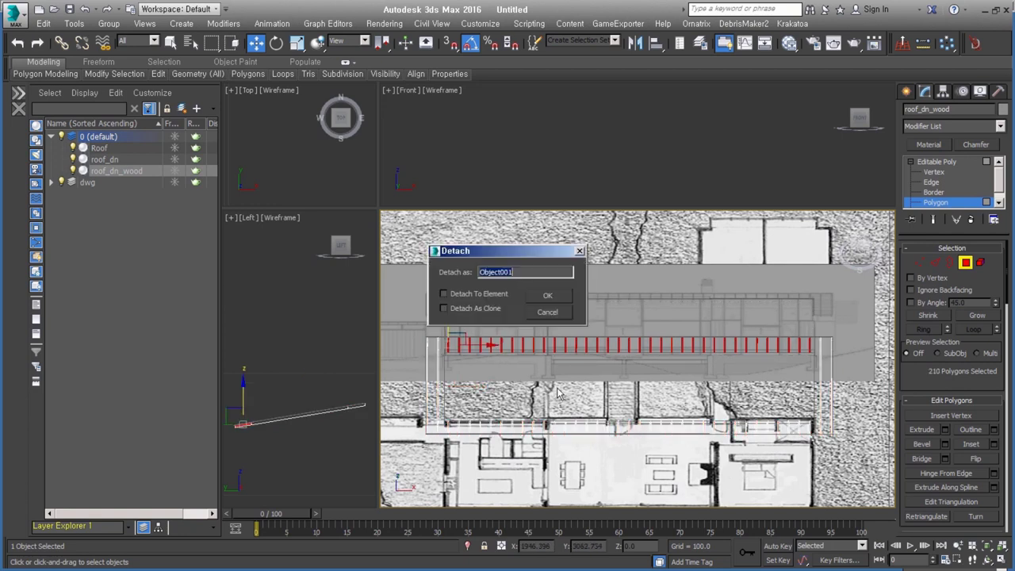
pyautogui.click(546, 295)
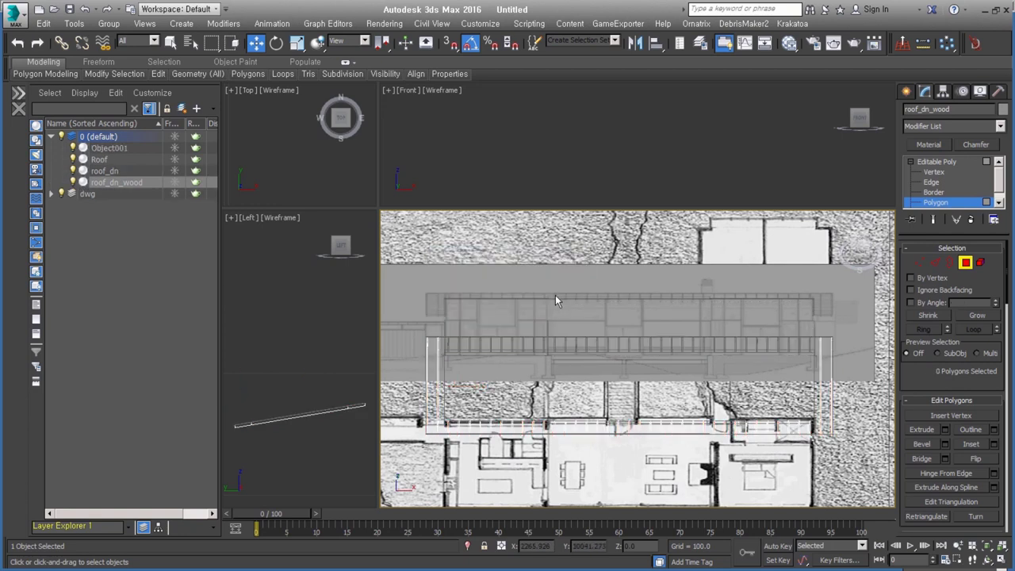
pyautogui.click(965, 262)
# Select Object001 and enter Edge mode, viewing the boards from the left.
pyautogui.scroll(5, 810, 347)
pyautogui.click(812, 339)
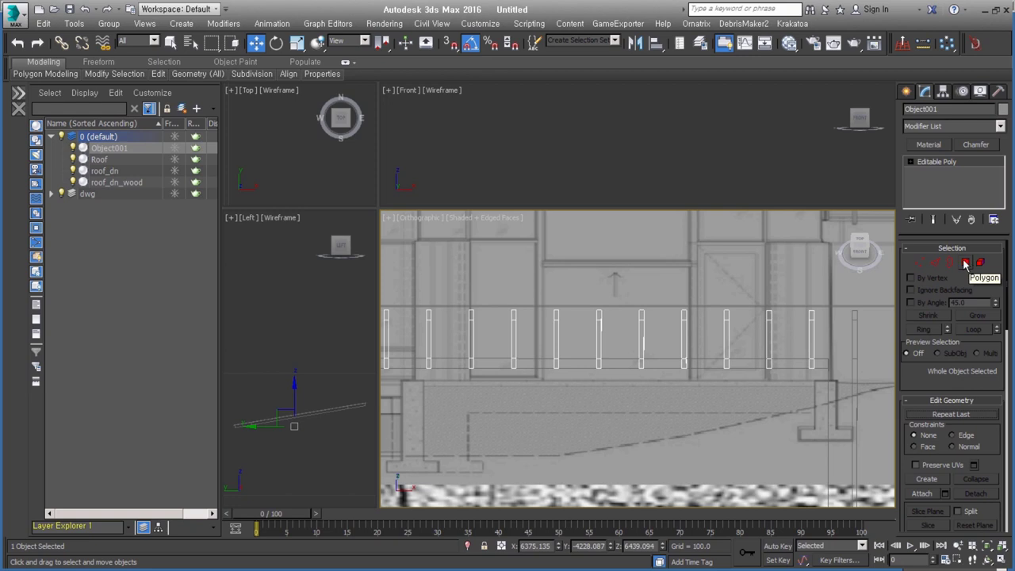
pyautogui.click(935, 262)
pyautogui.scroll(-3, 759, 340)
pyautogui.scroll(-1, 614, 367)
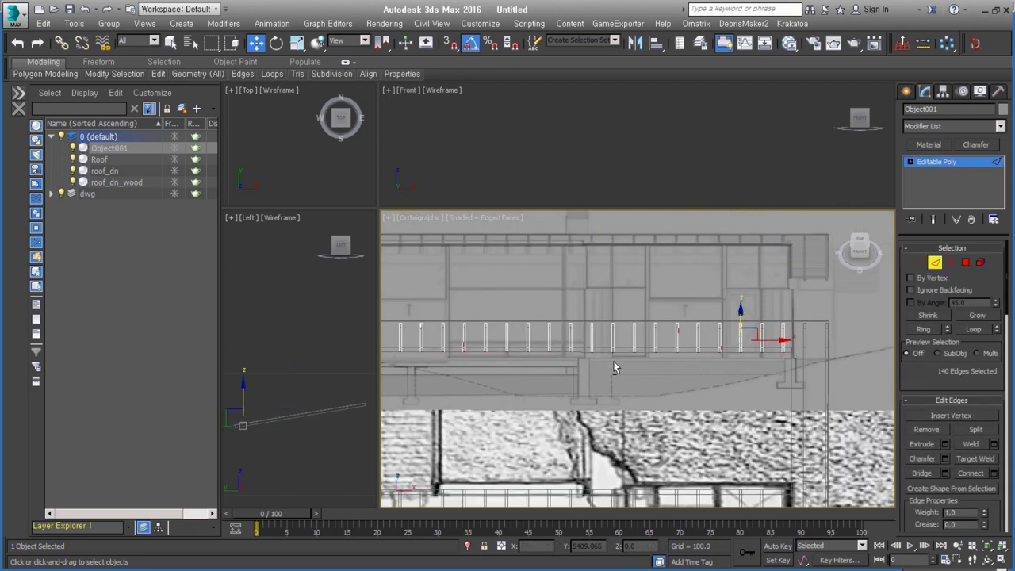
pyautogui.keyDown('alt'); pyautogui.moveTo(615, 368); pyautogui.dragTo(547, 304, button='middle'); pyautogui.keyUp('alt')
pyautogui.scroll(4, 547, 304)
pyautogui.press('l')
pyautogui.scroll(2, 603, 305)
# Ring-select the board edges, convert them to polygons, and delete those faces.
pyautogui.click(509, 379)
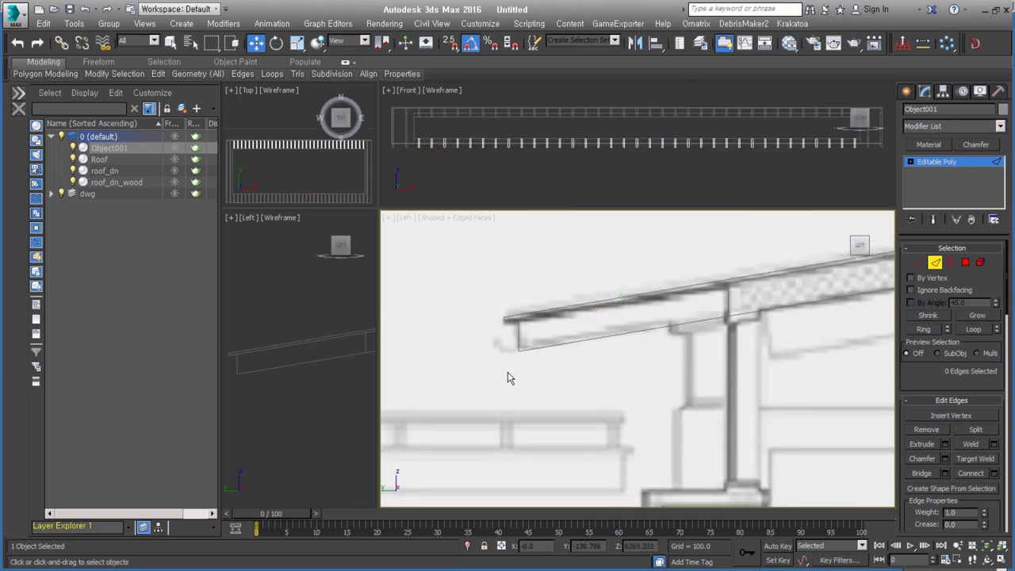
pyautogui.moveTo(493, 371); pyautogui.dragTo(542, 336)
pyautogui.moveTo(584, 347)
pyautogui.keyDown('alt'); pyautogui.mouseDown(button='middle')
pyautogui.moveTo(602, 363)
pyautogui.moveTo(536, 345)
pyautogui.mouseUp(button='middle'); pyautogui.keyUp('alt')
pyautogui.click(925, 329)
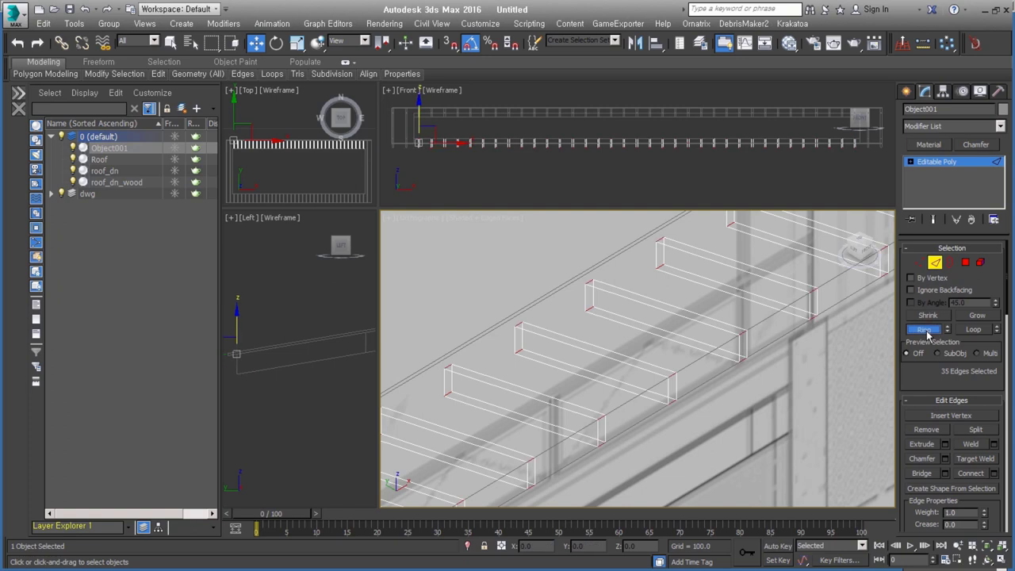
pyautogui.keyDown('ctrl'); pyautogui.click(966, 262); pyautogui.keyUp('ctrl')
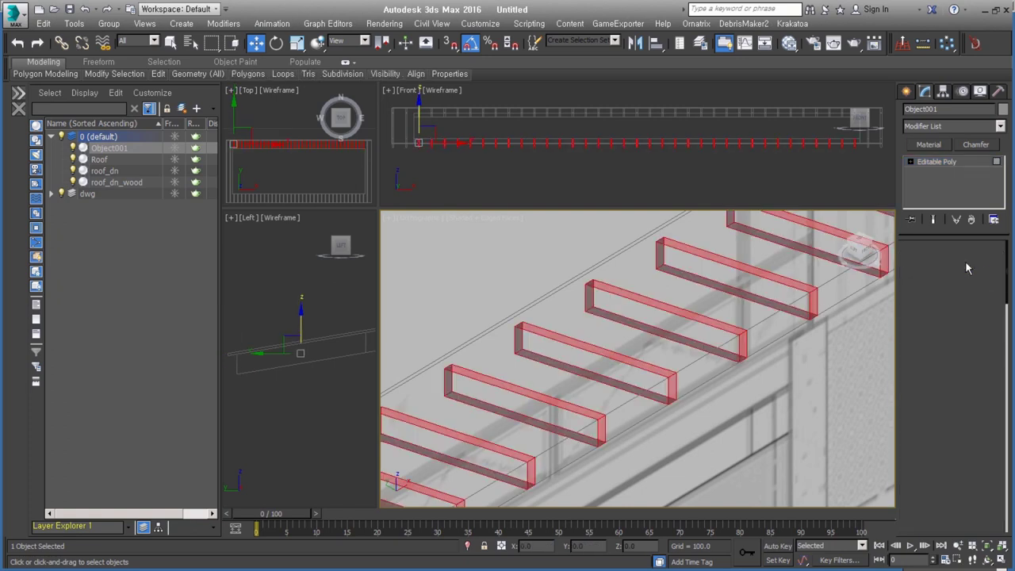
pyautogui.click(733, 359)
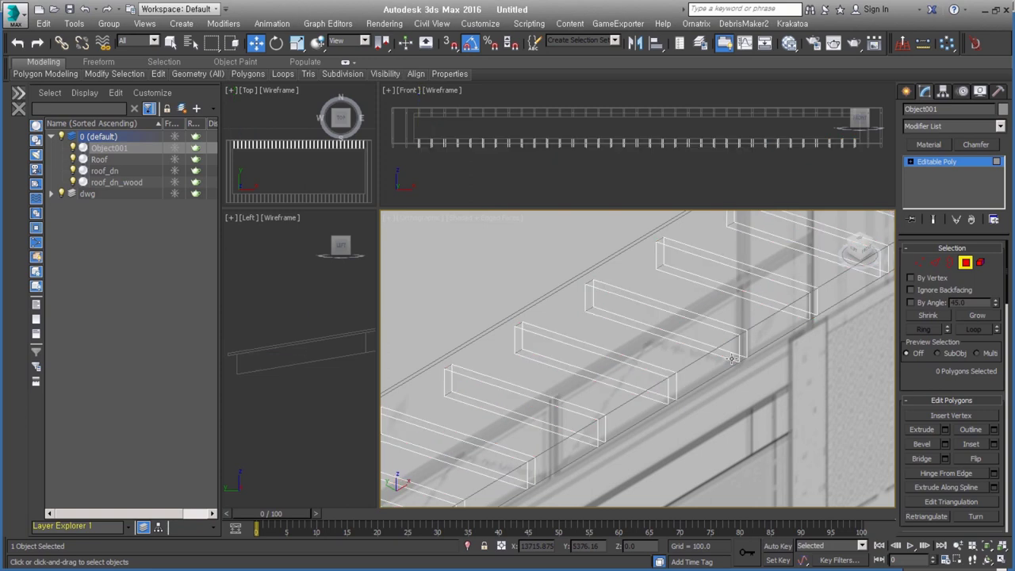
# Add a Shell modifier to the Object001 boards.
pyautogui.click(966, 262)
pyautogui.hotkey('shift', 's')
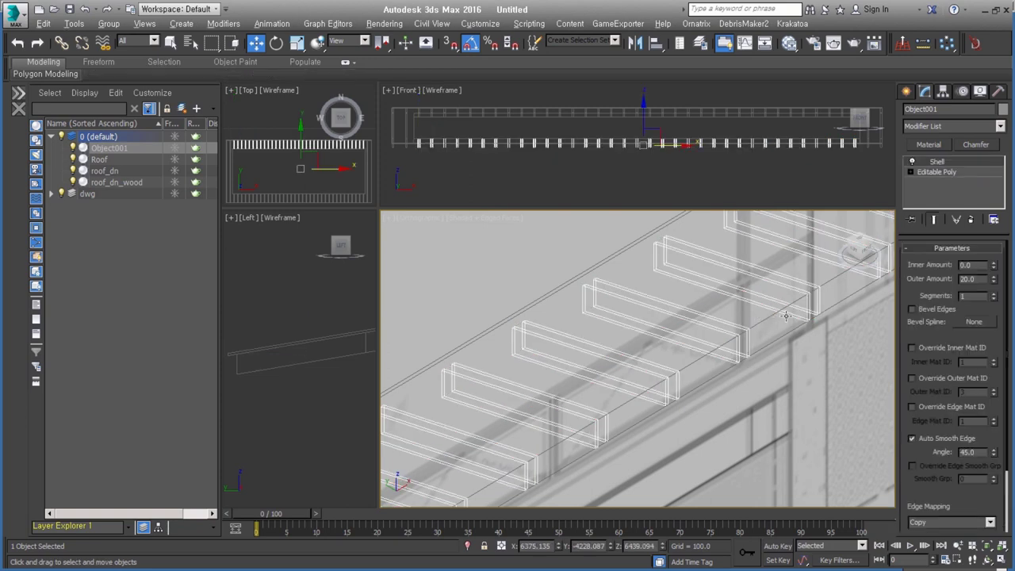
pyautogui.keyDown('alt'); pyautogui.moveTo(785, 316); pyautogui.dragTo(727, 327, button='middle'); pyautogui.keyUp('alt')
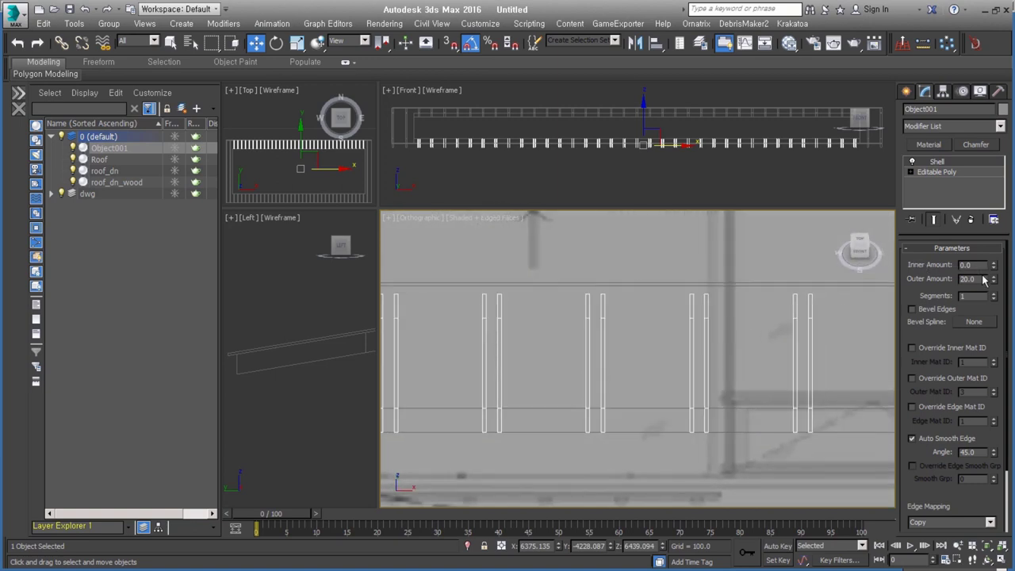
# Set the Shell Inner Amount to 10 and Outer Amount to 30.
pyautogui.doubleClick(966, 267)
pyautogui.write('10')
pyautogui.press('Return')
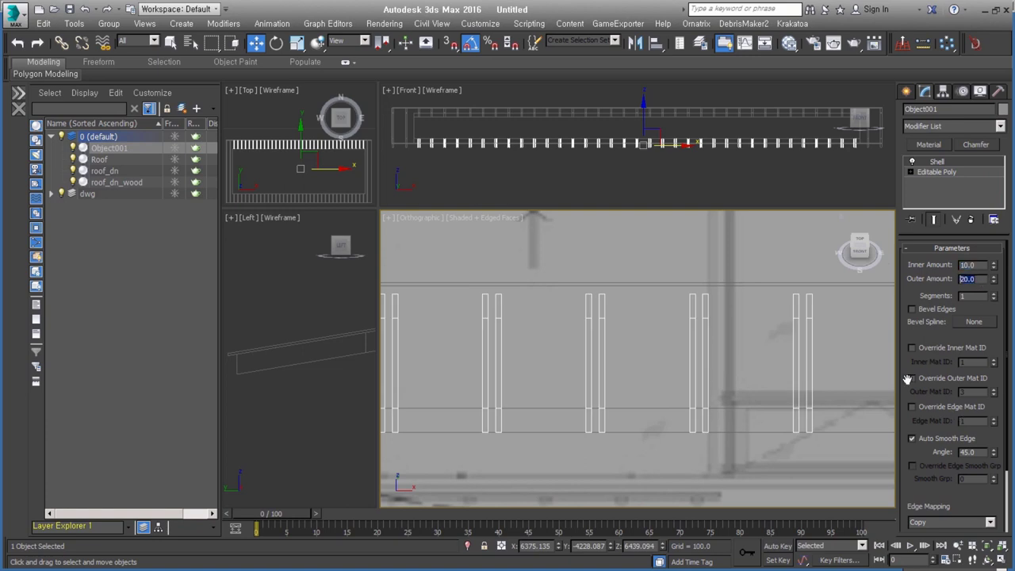
pyautogui.scroll(3, 820, 315)
pyautogui.doubleClick(978, 279)
pyautogui.write('40')
pyautogui.press('Return')
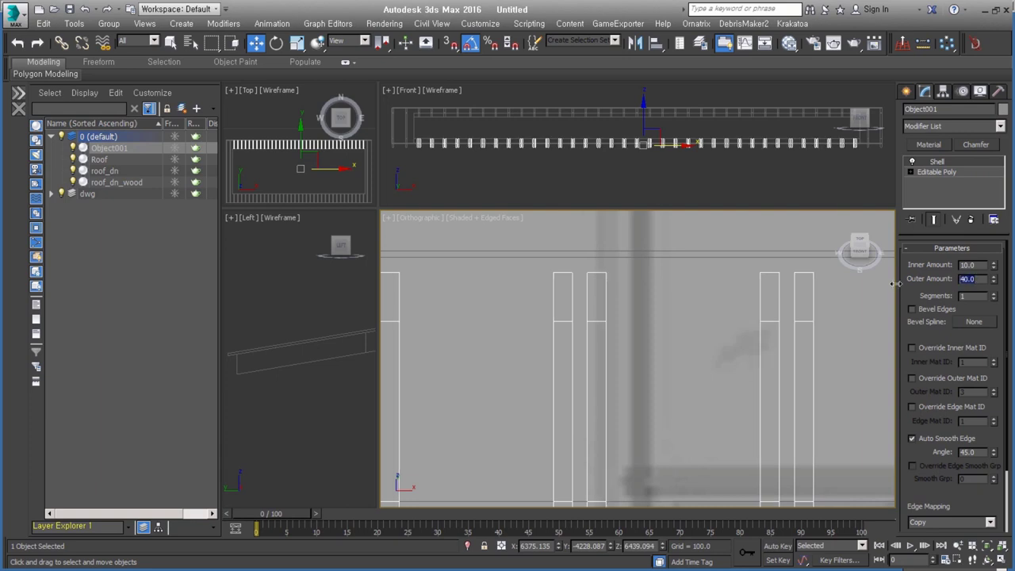
pyautogui.write('30')
pyautogui.press('Return')
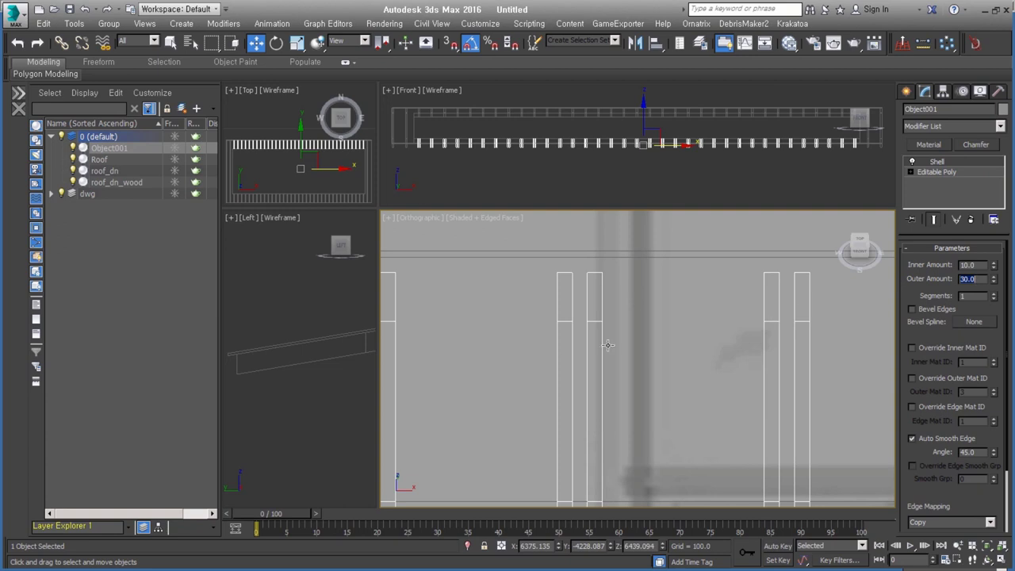
pyautogui.scroll(-3, 610, 343)
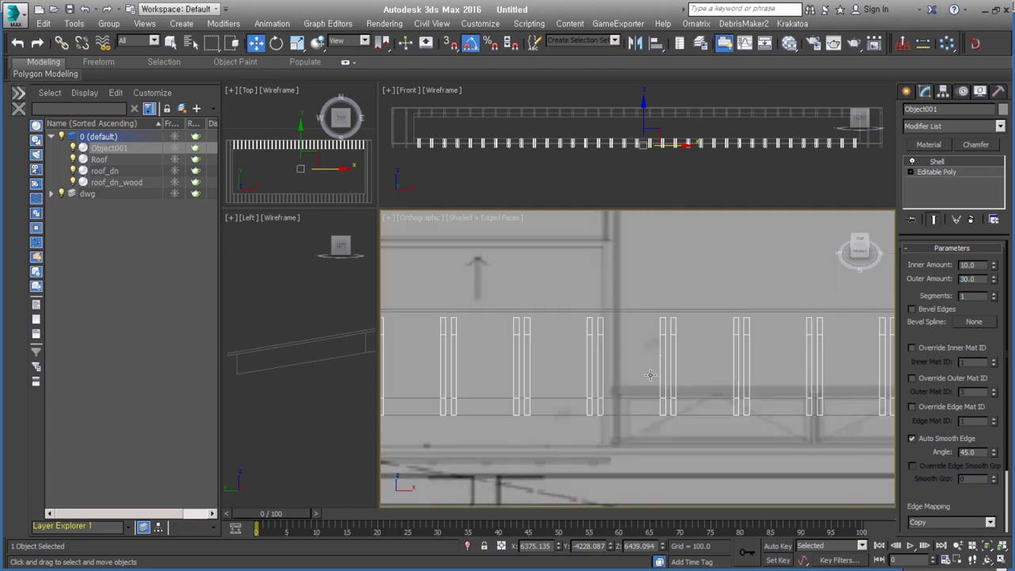
pyautogui.scroll(-2, 698, 349)
pyautogui.scroll(-1, 567, 321)
pyautogui.scroll(-1, 567, 321)
# Select the roof_dn_wood boards.
pyautogui.moveTo(553, 326)
pyautogui.keyDown('alt'); pyautogui.mouseDown(button='middle')
pyautogui.moveTo(724, 338)
pyautogui.moveTo(573, 413)
pyautogui.mouseUp(button='middle'); pyautogui.keyUp('alt')
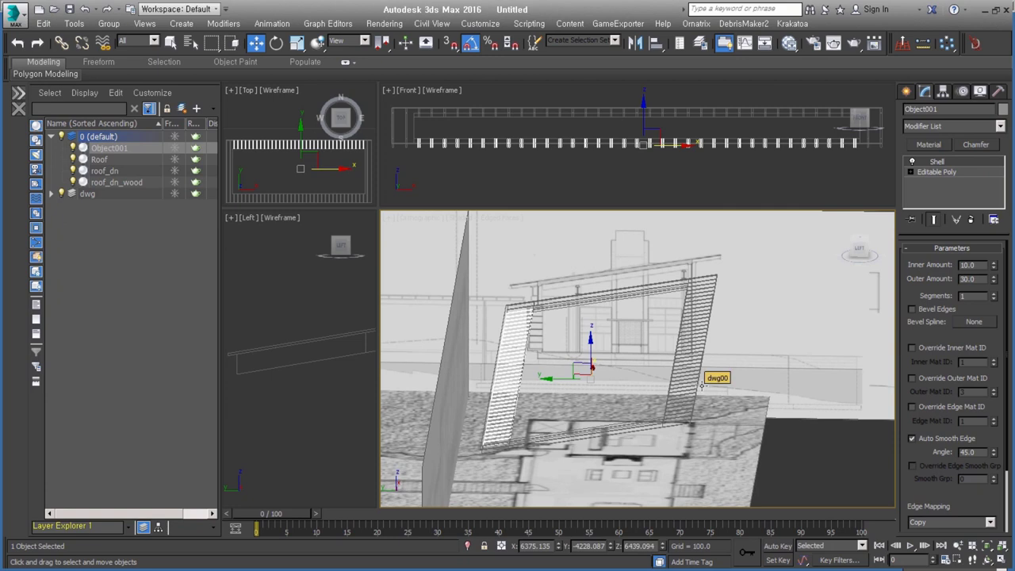
pyautogui.keyDown('alt'); pyautogui.moveTo(701, 387); pyautogui.dragTo(645, 396, button='middle'); pyautogui.keyUp('alt')
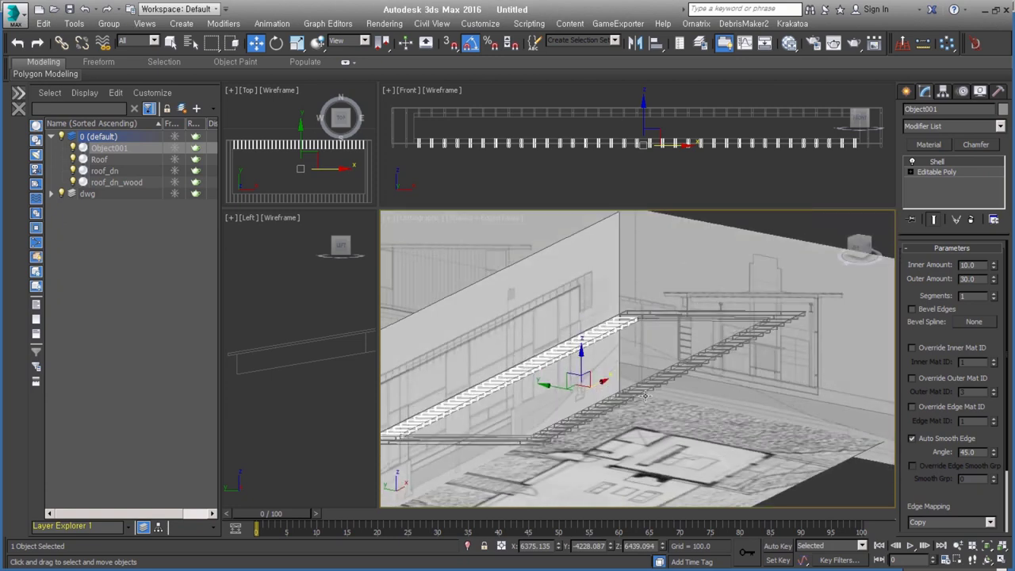
pyautogui.scroll(5, 613, 403)
pyautogui.click(631, 415)
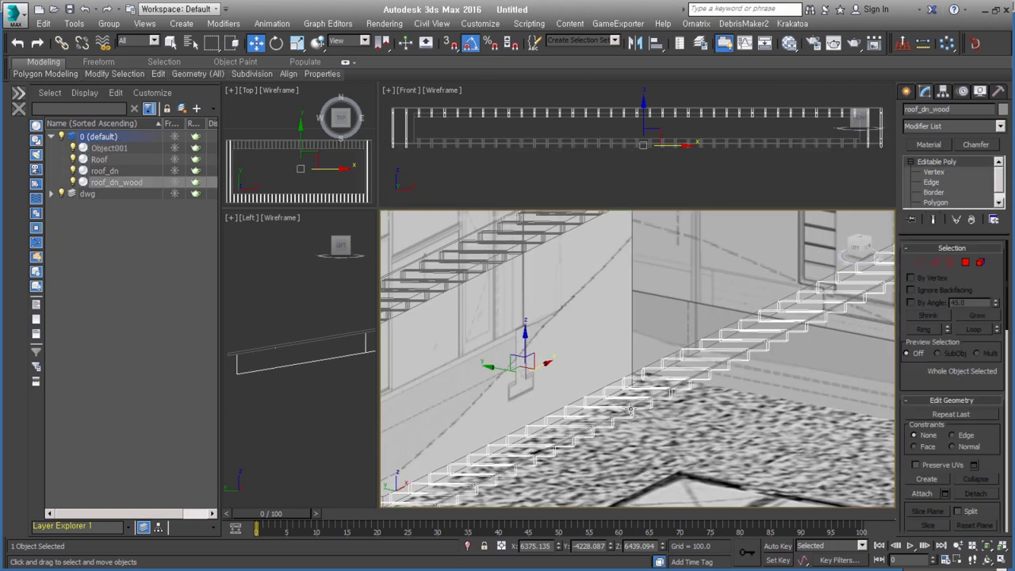
pyautogui.scroll(-3, 757, 406)
# Attach the Object001 planks into roof_dn_wood from the top view.
pyautogui.click(934, 494)
pyautogui.scroll(3, 646, 294)
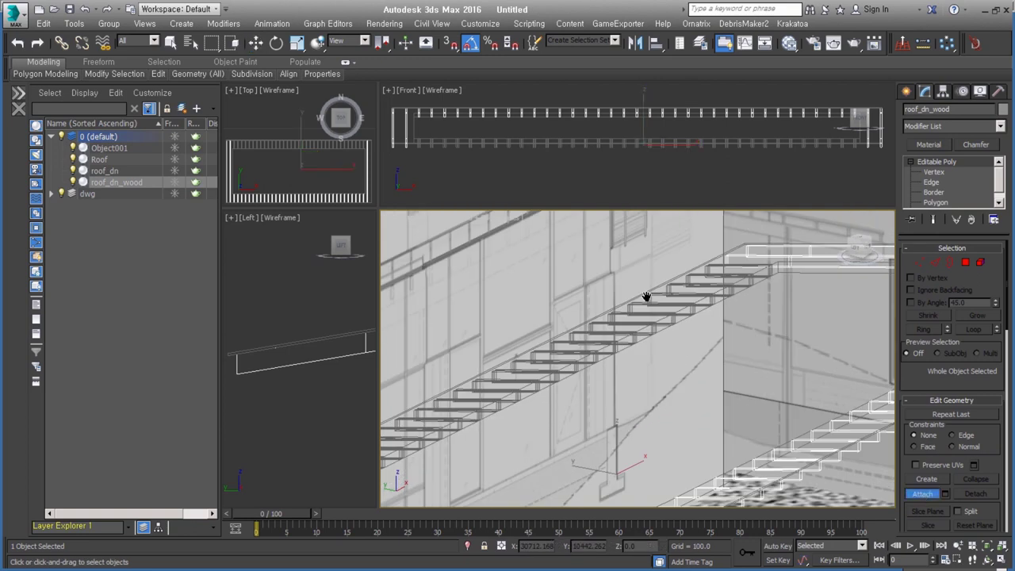
pyautogui.scroll(3, 657, 290)
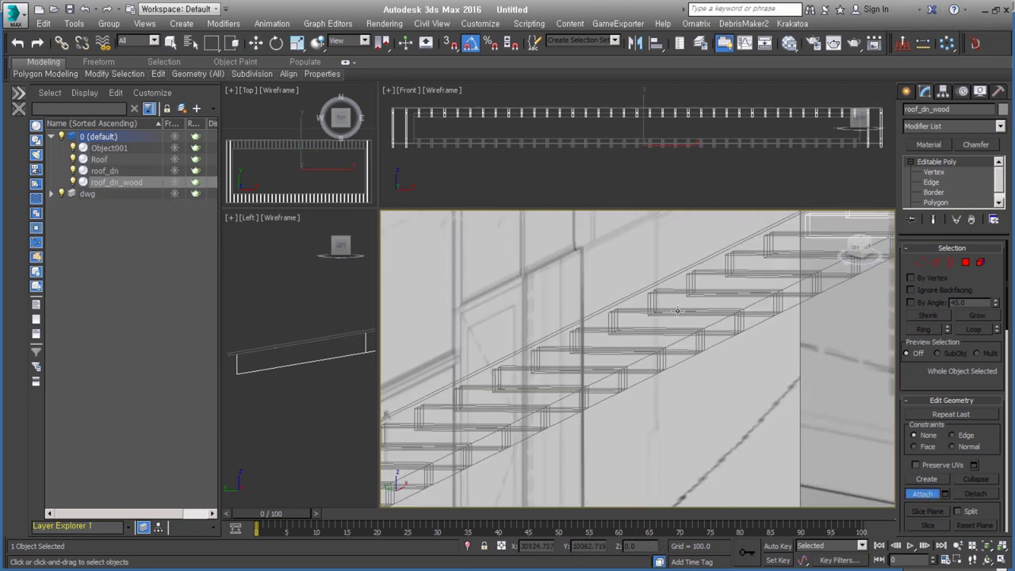
pyautogui.scroll(3, 739, 317)
pyautogui.hotkey('ctrl', 'z')
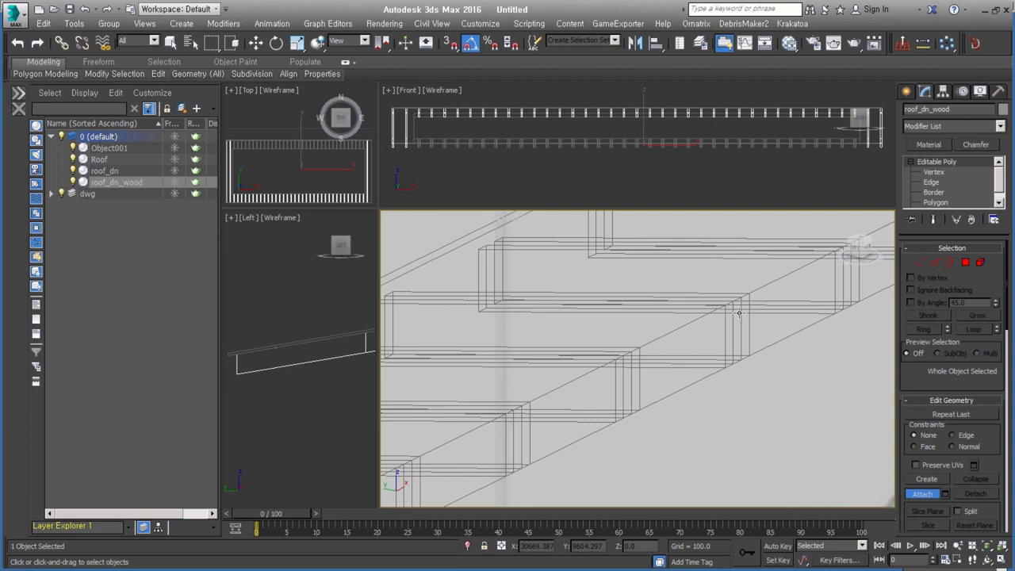
pyautogui.scroll(-3, 721, 335)
pyautogui.hotkey('ctrl', 'shift', 'z')
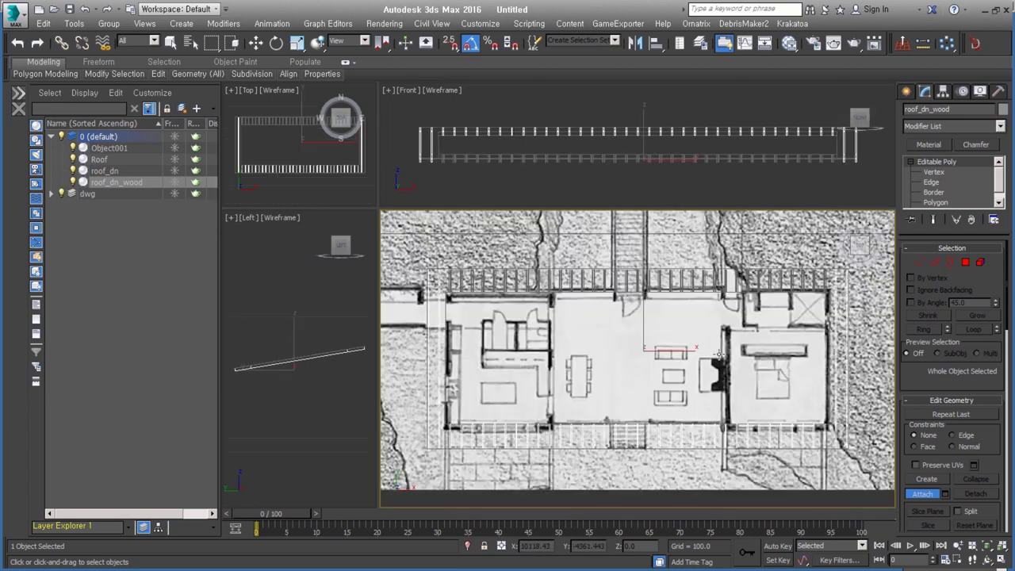
pyautogui.press('t')
pyautogui.scroll(3, 636, 342)
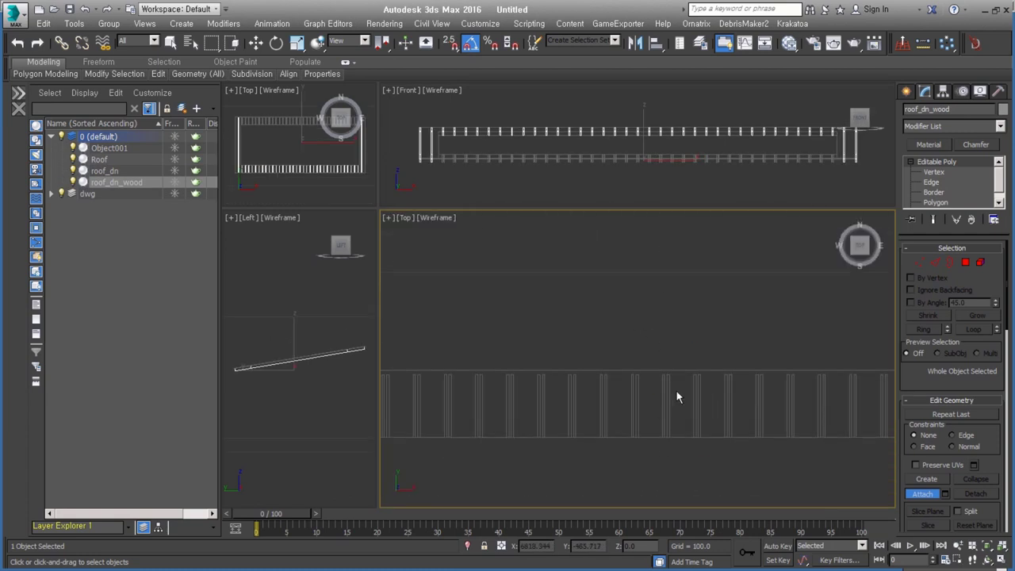
pyautogui.click(665, 388)
pyautogui.press('z')
# Clear the selection and select the roof_dn object with the Move tool.
pyautogui.keyDown('alt'); pyautogui.moveTo(651, 416); pyautogui.dragTo(722, 323, button='middle'); pyautogui.keyUp('alt')
pyautogui.press('w')
pyautogui.click(764, 402)
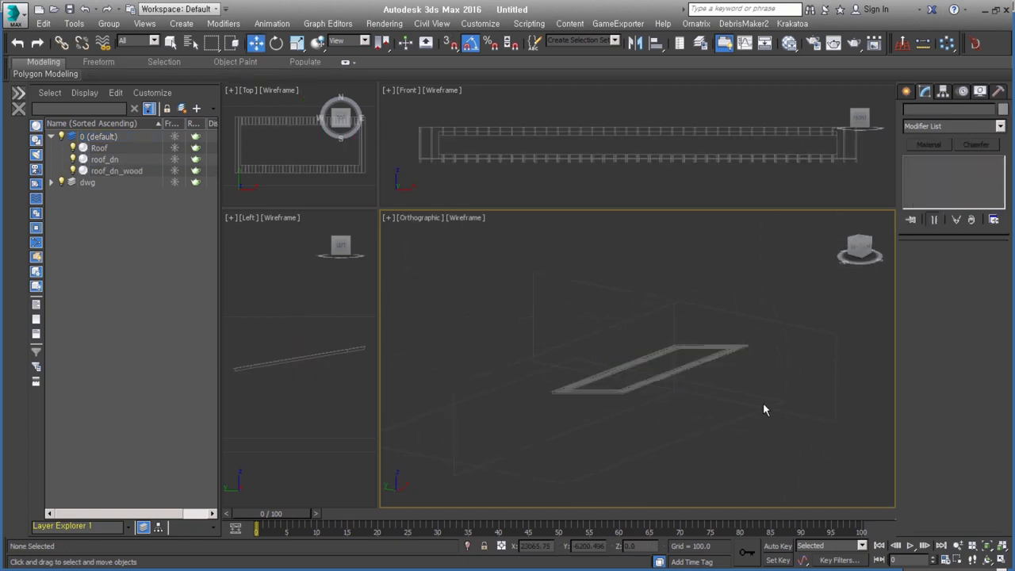
pyautogui.scroll(3, 696, 356)
pyautogui.click(714, 346)
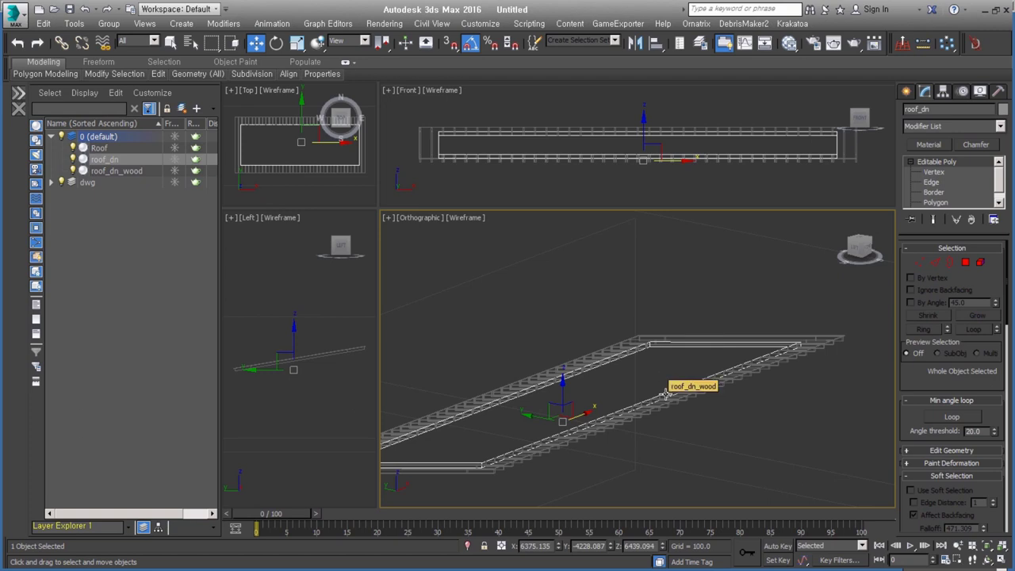
# In the left view, detach one underside face of roof_dn as a cloned copy, Object001.
pyautogui.press('l')
pyautogui.press('z')
pyautogui.press('F3')
pyautogui.scroll(1, 722, 354)
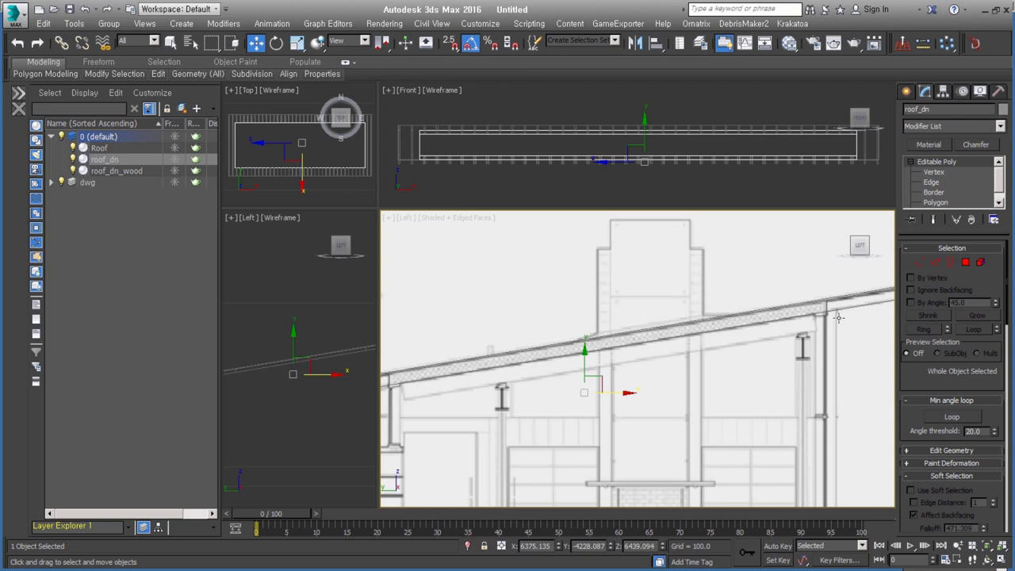
pyautogui.scroll(3, 824, 314)
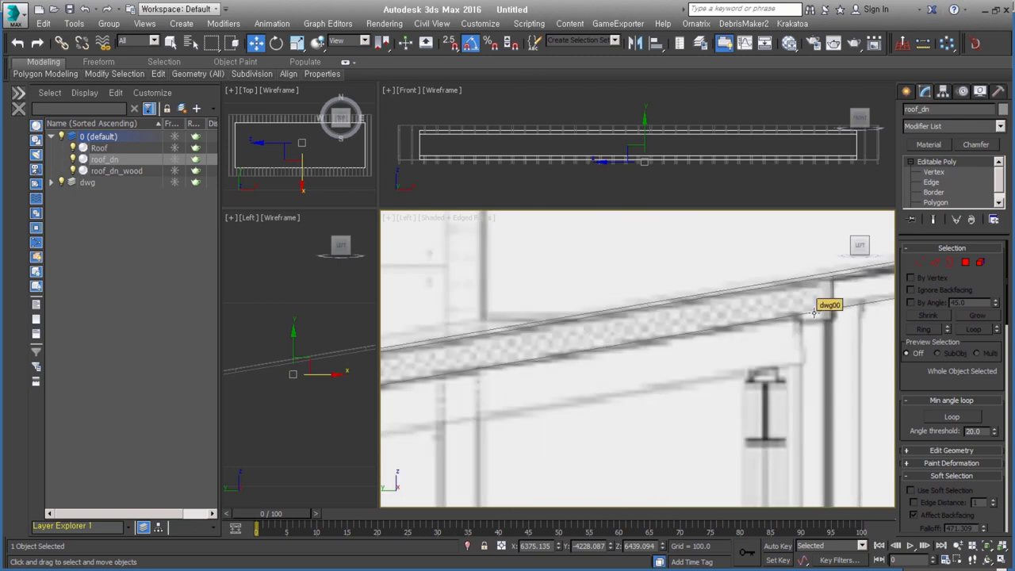
pyautogui.click(966, 263)
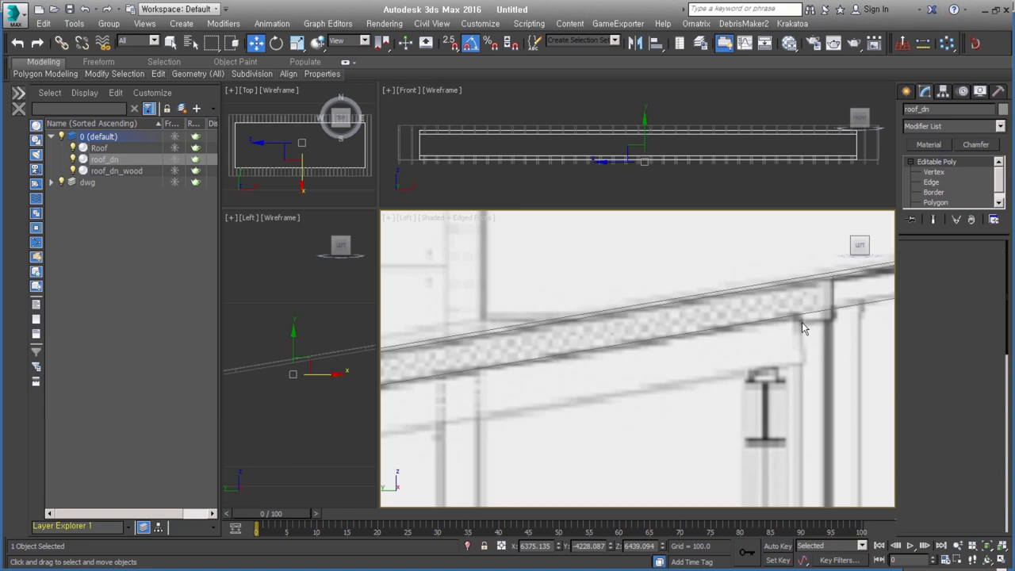
pyautogui.scroll(-2, 762, 338)
pyautogui.scroll(-2, 761, 338)
pyautogui.click(724, 153)
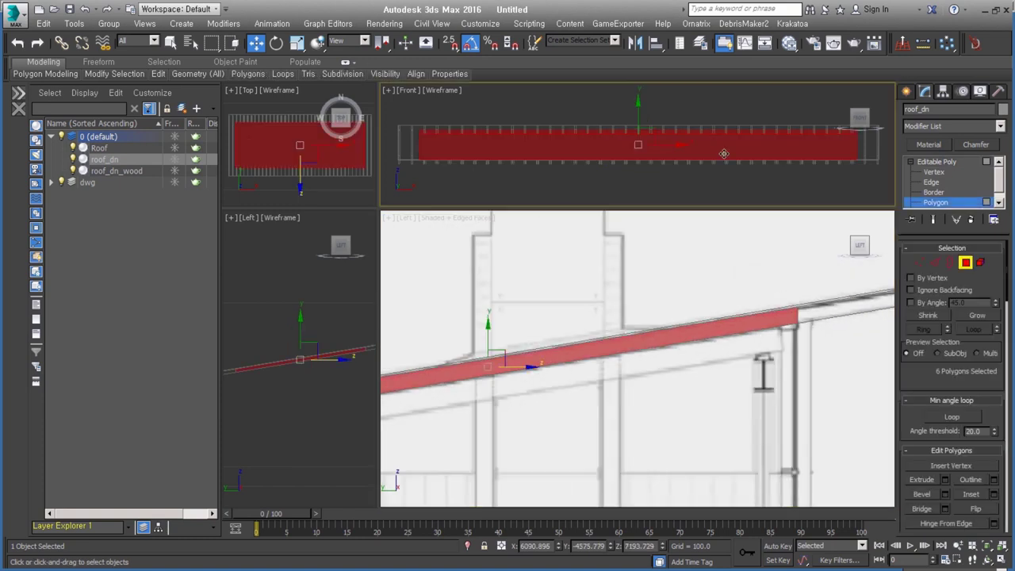
pyautogui.moveTo(605, 388); pyautogui.dragTo(682, 380, button='middle')
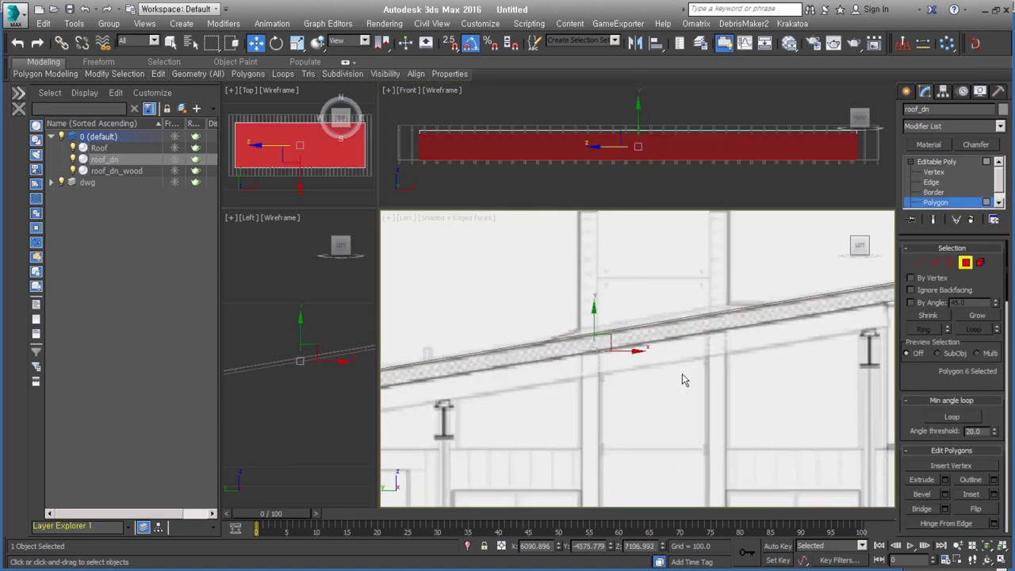
pyautogui.hotkey('alt', 'd')
pyautogui.click(492, 314)
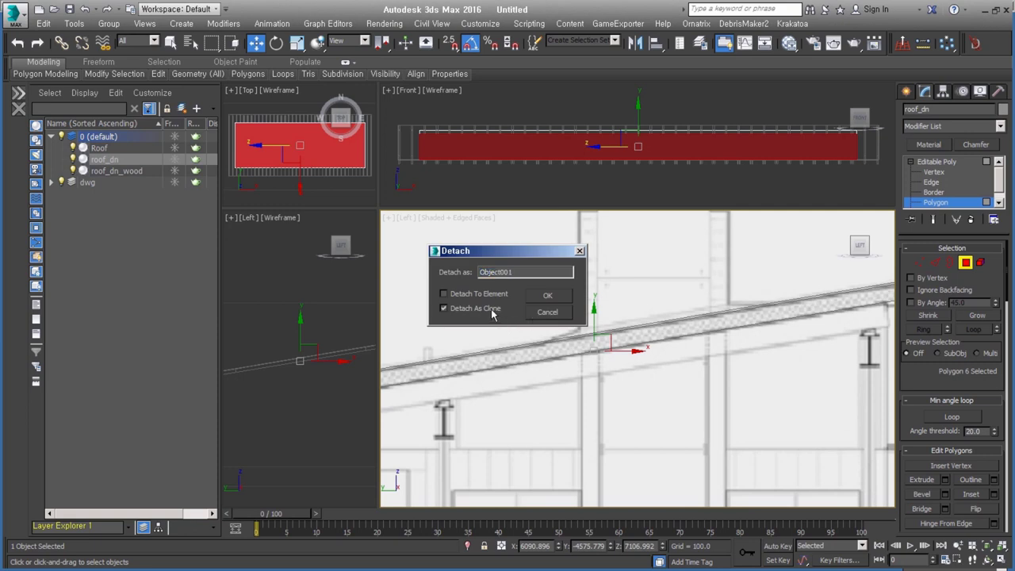
pyautogui.click(547, 296)
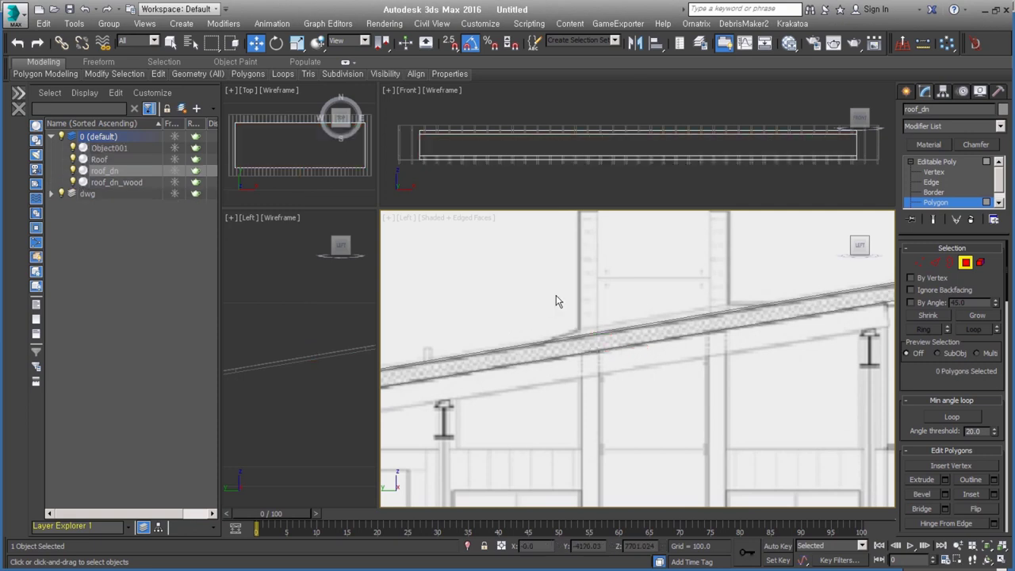
# Exit sub-object editing, rename Object001 to celing_wood and move it up the roof slope.
pyautogui.click(966, 263)
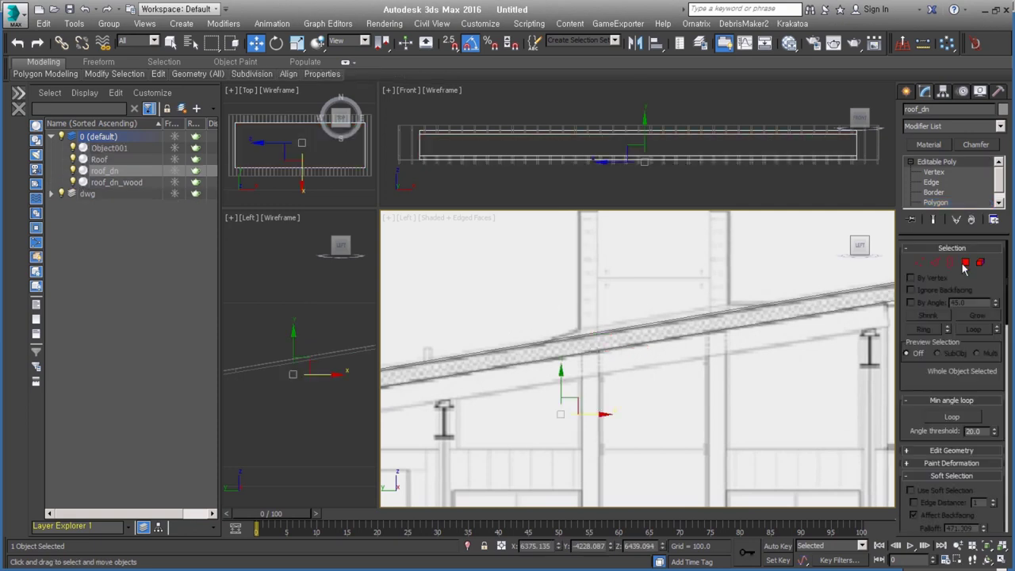
pyautogui.click(829, 133)
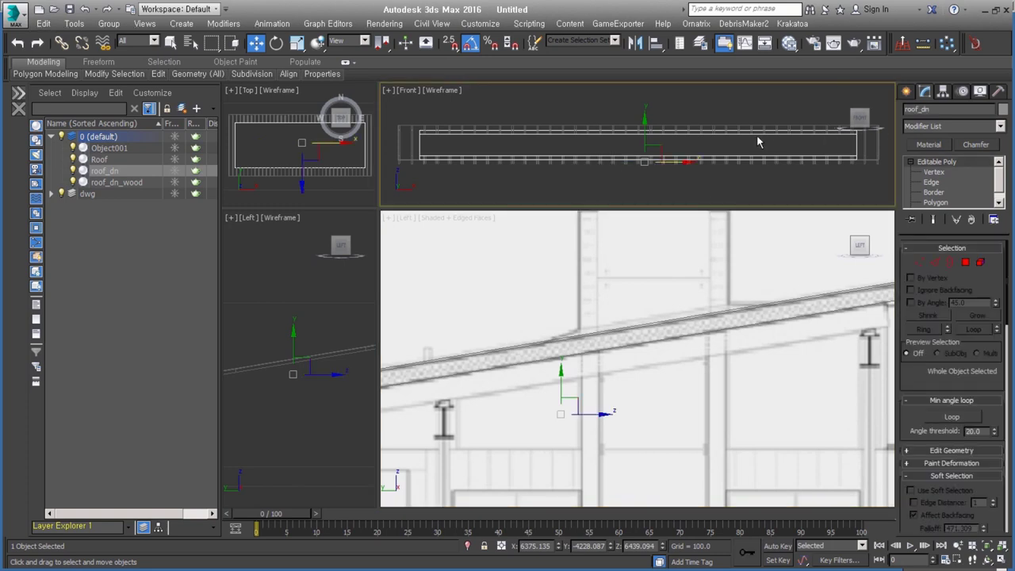
pyautogui.click(109, 148)
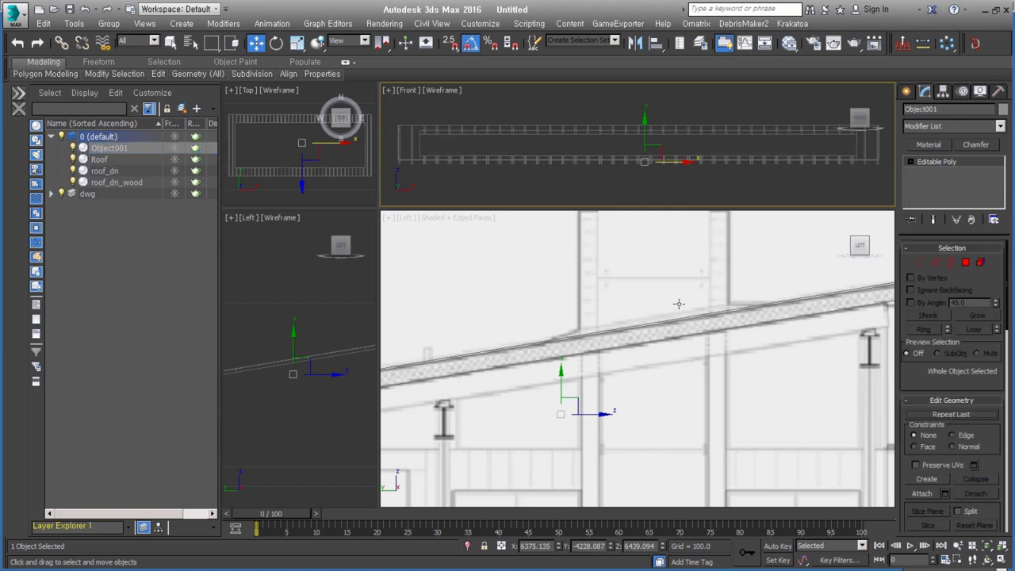
pyautogui.scroll(-2, 734, 390)
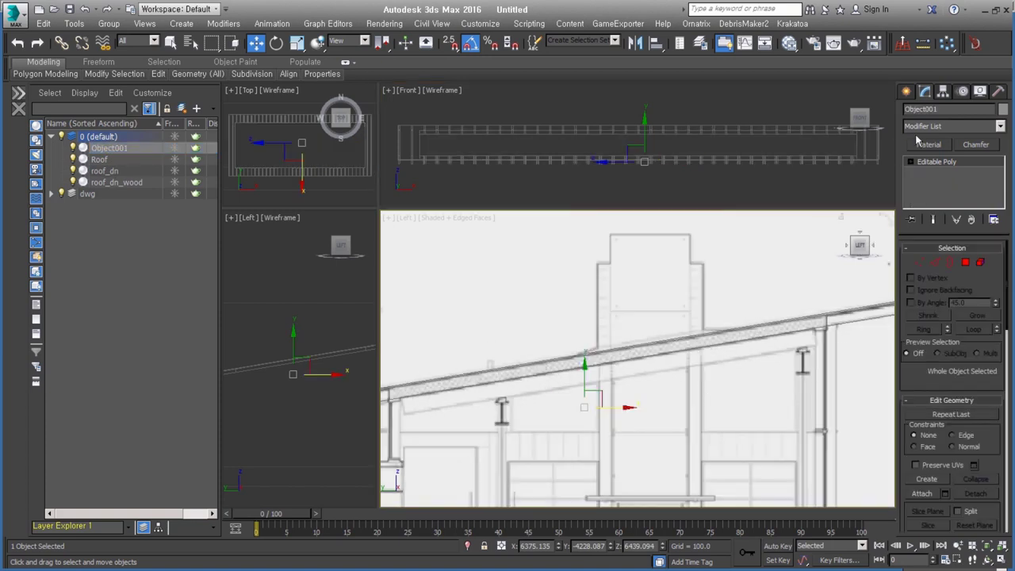
pyautogui.write('celing_wood')
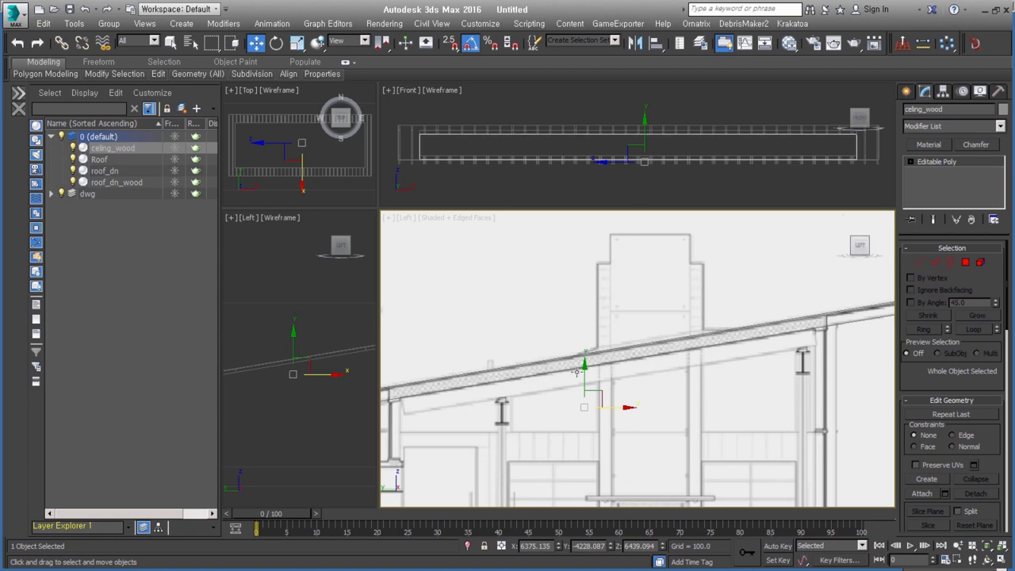
pyautogui.moveTo(596, 399); pyautogui.dragTo(631, 377, button='middle')
pyautogui.moveTo(631, 377); pyautogui.dragTo(628, 406)
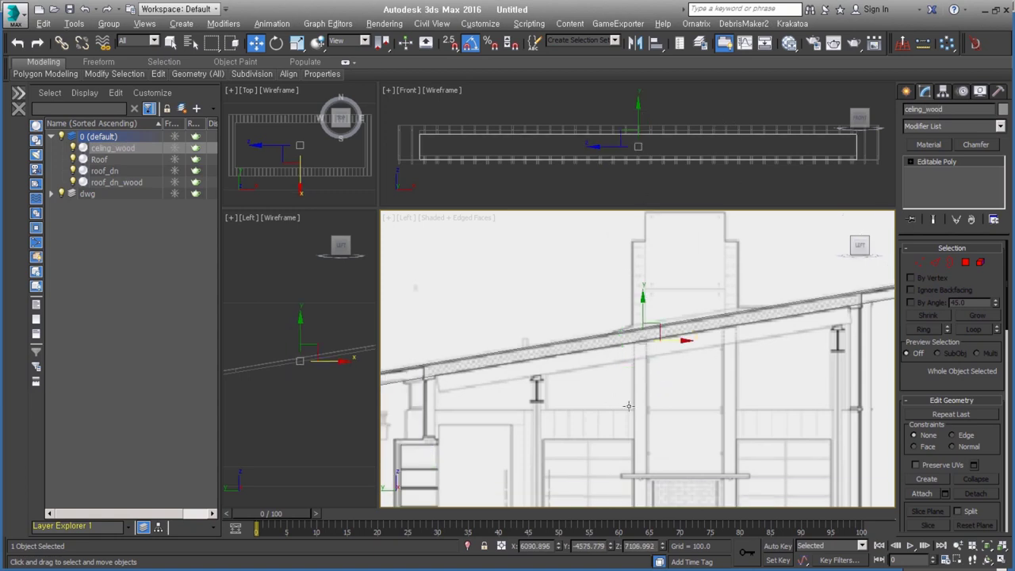
# In Edge mode, select two edges of celing_wood.
pyautogui.click(935, 264)
pyautogui.moveTo(798, 351); pyautogui.dragTo(766, 283)
pyautogui.moveTo(703, 340); pyautogui.dragTo(488, 365, button='middle')
pyautogui.keyDown('ctrl'); pyautogui.click(560, 319); pyautogui.keyUp('ctrl')
pyautogui.scroll(3, 568, 331)
pyautogui.scroll(3, 568, 332)
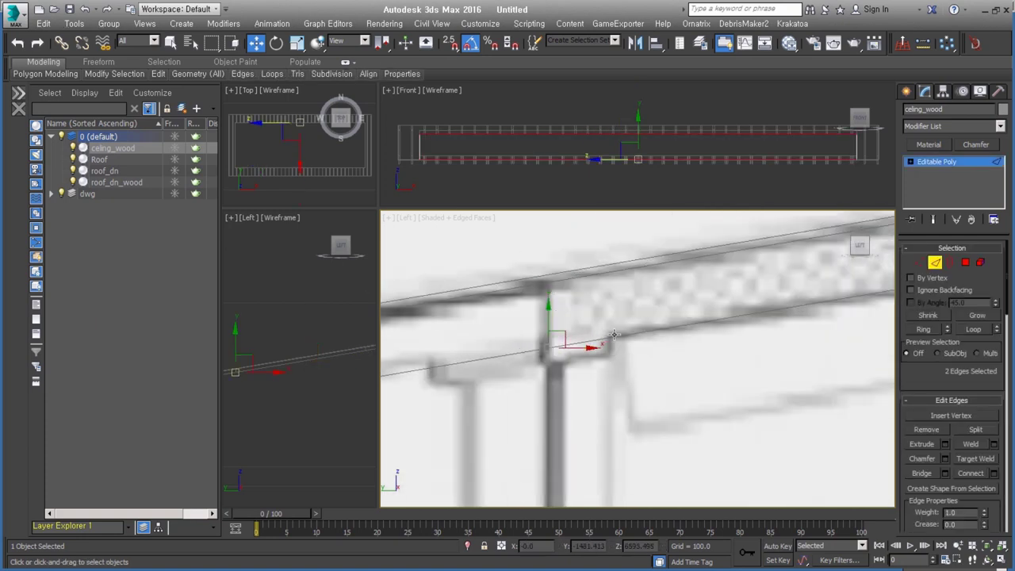
# Chamfer the two edges by roughly 308 units, commit it, and leave Edge level.
pyautogui.rightClick(614, 334)
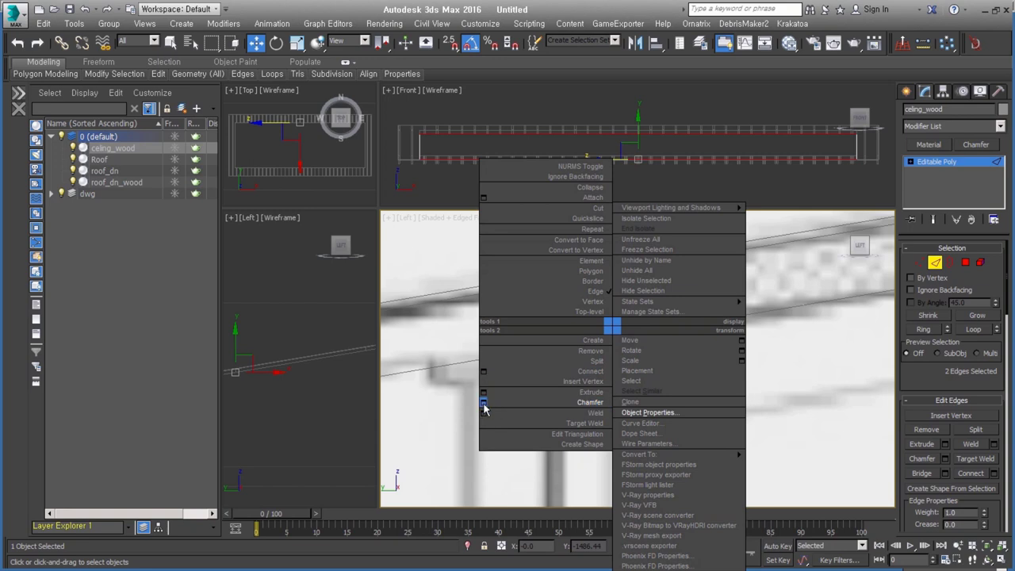
pyautogui.click(484, 404)
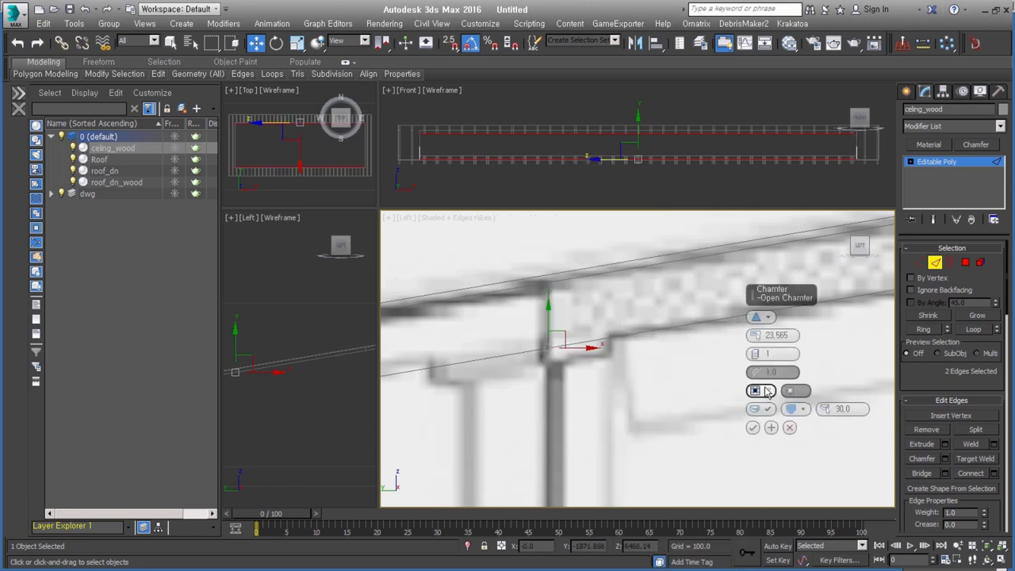
pyautogui.moveTo(758, 341)
pyautogui.mouseDown()
pyautogui.moveTo(756, 321)
pyautogui.moveTo(754, 349)
pyautogui.mouseUp()
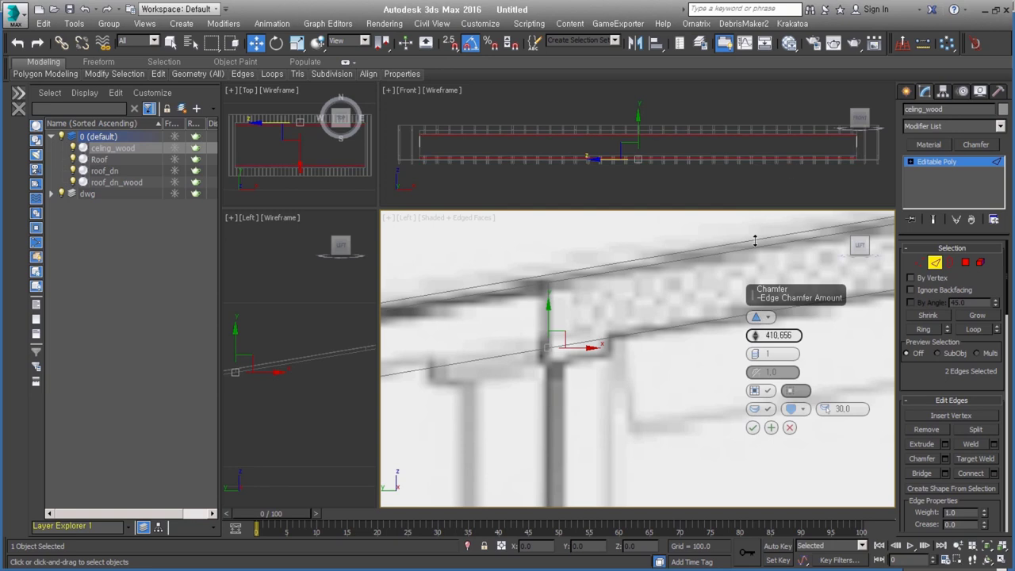
pyautogui.scroll(-3, 753, 350)
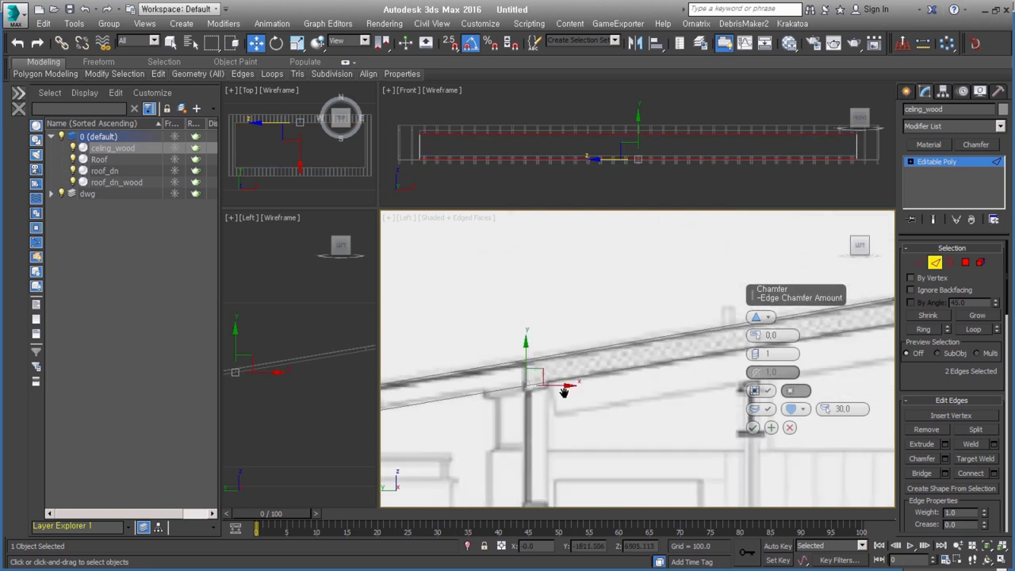
pyautogui.scroll(-2, 755, 354)
pyautogui.moveTo(756, 336)
pyautogui.mouseDown()
pyautogui.moveTo(772, 279)
pyautogui.moveTo(772, 306)
pyautogui.mouseUp()
pyautogui.scroll(2, 558, 402)
pyautogui.click(753, 427)
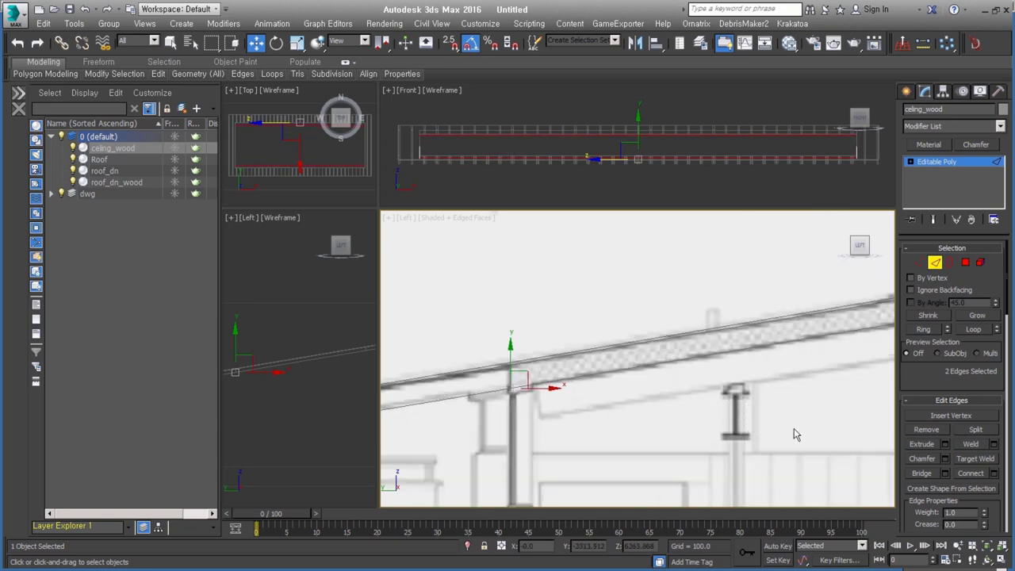
pyautogui.scroll(-3, 736, 413)
pyautogui.press('2')
pyautogui.click(743, 313)
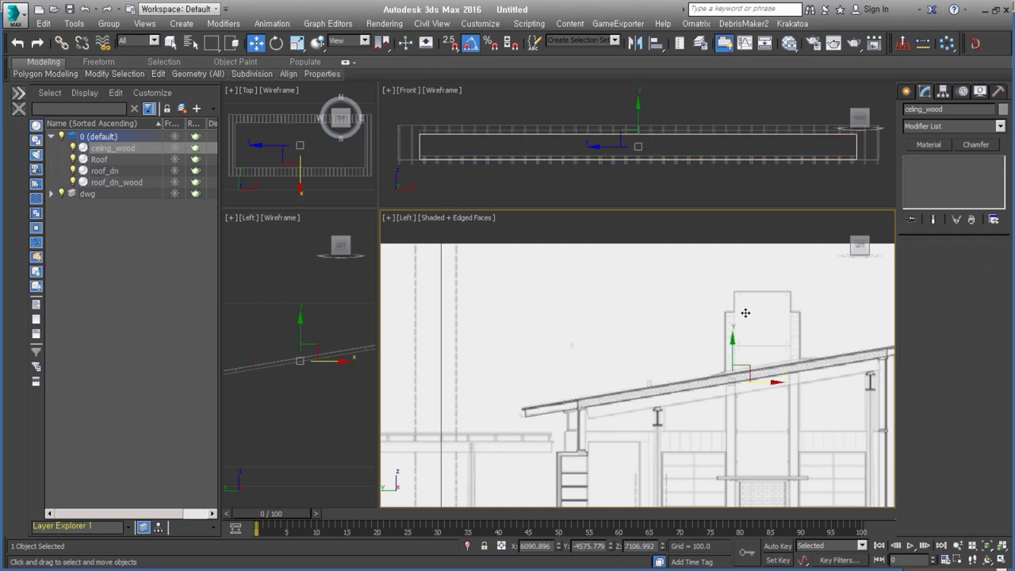
# Select the ceiling_wood board and bring up Chamfer settings for its edges in Edge mode.
pyautogui.press('z')
pyautogui.scroll(3, 669, 346)
pyautogui.scroll(1, 666, 347)
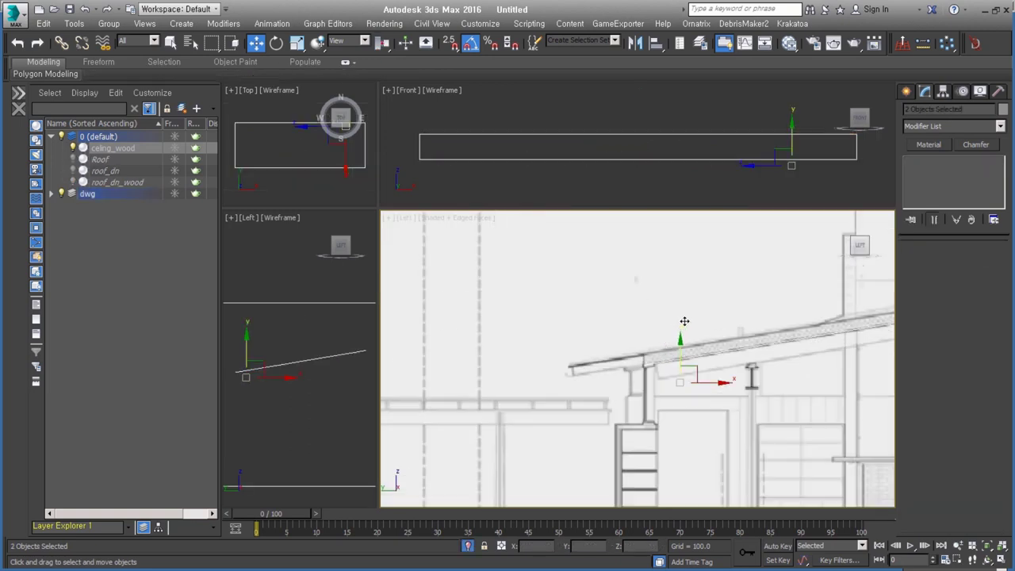
pyautogui.click(680, 361)
pyautogui.scroll(2, 675, 341)
pyautogui.click(937, 262)
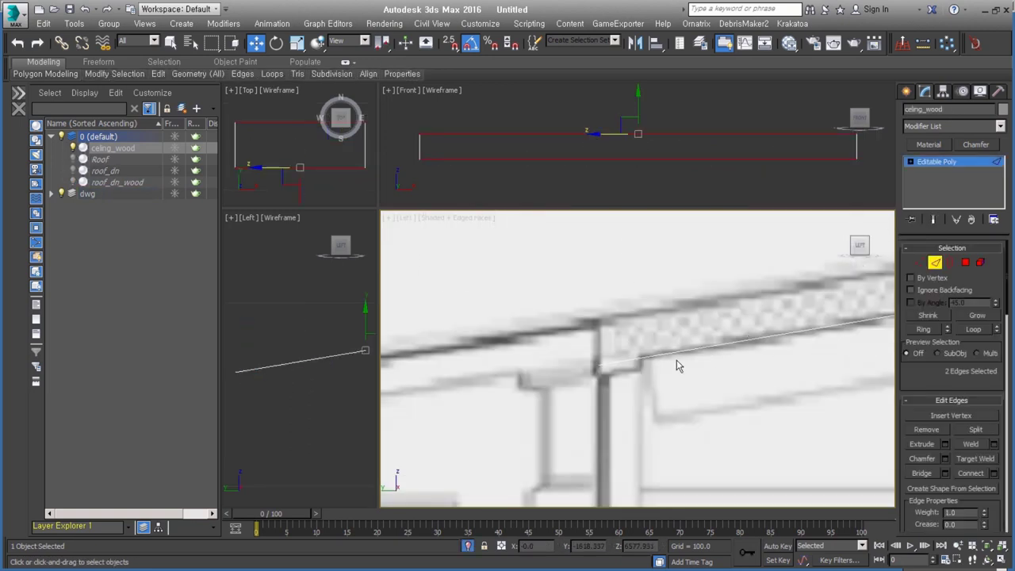
pyautogui.rightClick(671, 326)
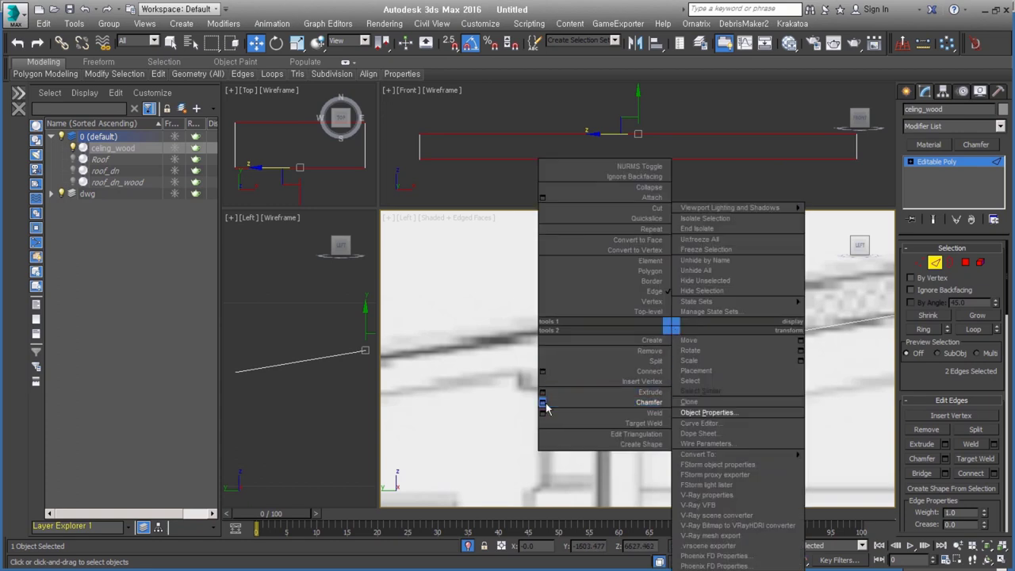
pyautogui.click(544, 407)
# Set the Edge Chamfer Amount to 180 and apply it.
pyautogui.moveTo(755, 335); pyautogui.dragTo(756, 364)
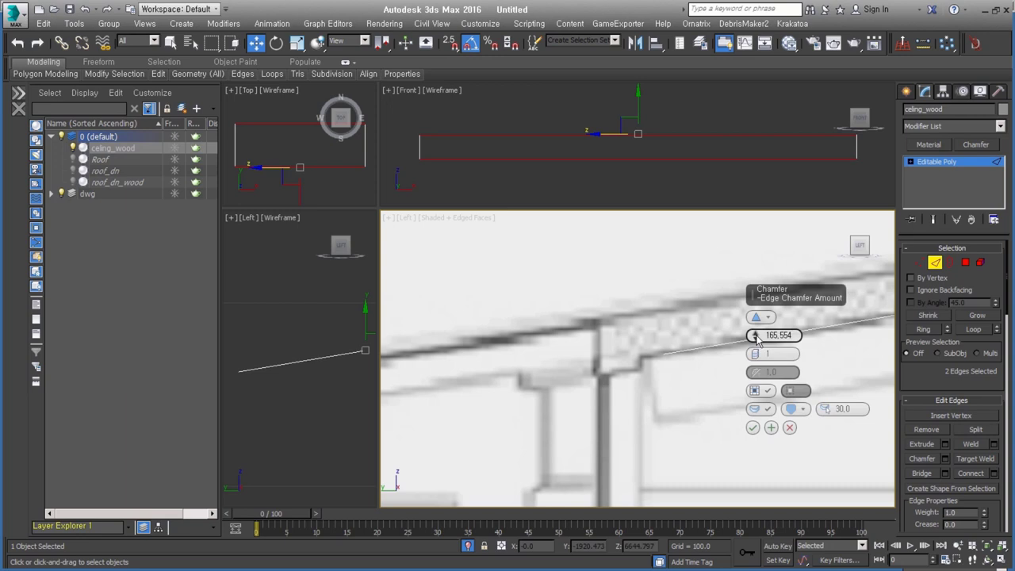
pyautogui.rightClick(755, 336)
pyautogui.scroll(2, 667, 370)
pyautogui.moveTo(755, 337); pyautogui.dragTo(767, 270)
pyautogui.moveTo(649, 381); pyautogui.dragTo(603, 347, button='middle')
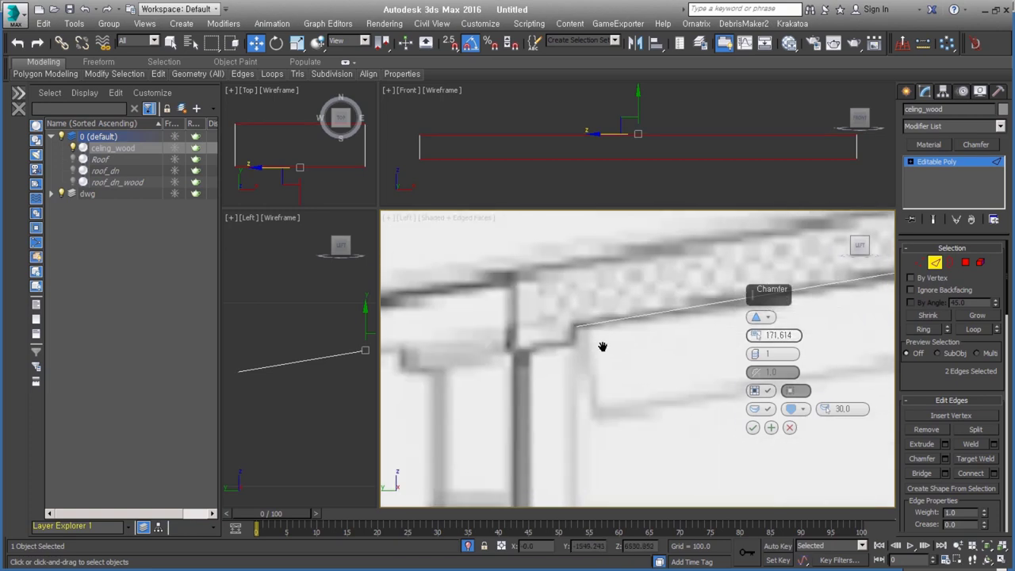
pyautogui.click(768, 335)
pyautogui.write('180')
pyautogui.press('Return')
pyautogui.scroll(-3, 630, 396)
pyautogui.scroll(-3, 514, 382)
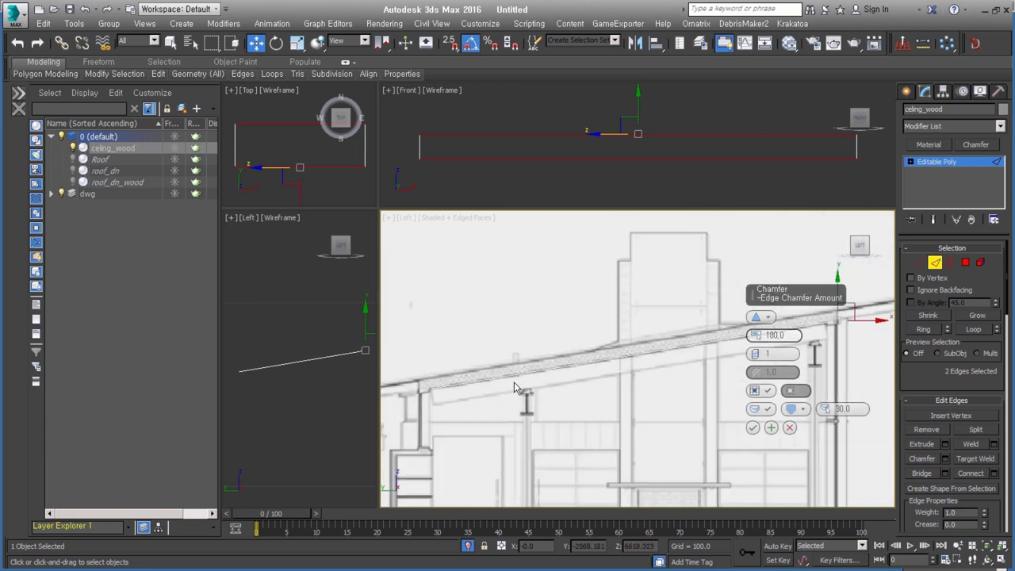
pyautogui.scroll(2, 514, 382)
pyautogui.scroll(2, 611, 369)
pyautogui.scroll(3, 711, 354)
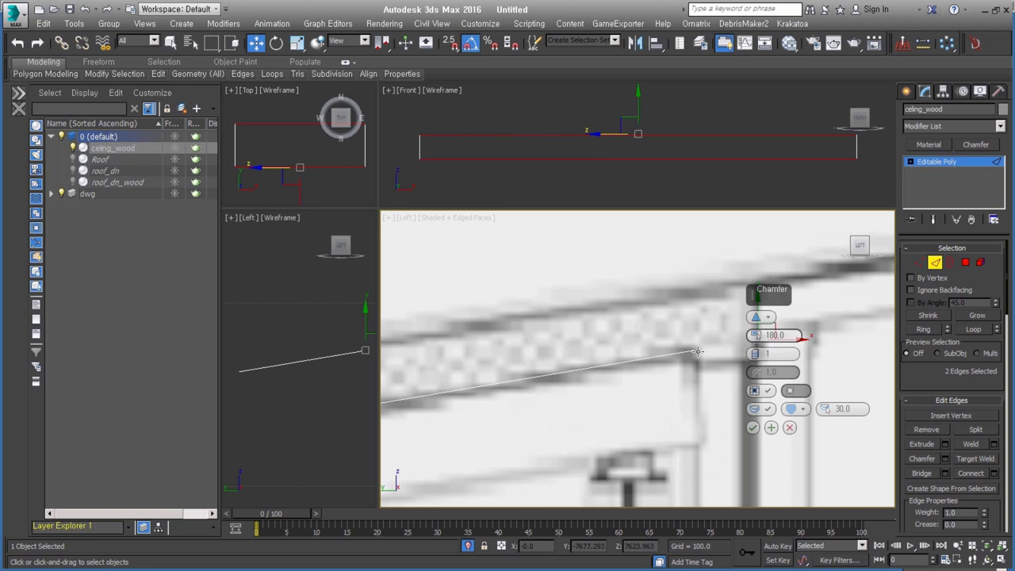
pyautogui.click(753, 428)
pyautogui.moveTo(709, 376); pyautogui.dragTo(706, 358, button='middle')
# In Polygon mode, select the two thin chamfered strips of ceiling_wood.
pyautogui.click(975, 431)
pyautogui.click(965, 262)
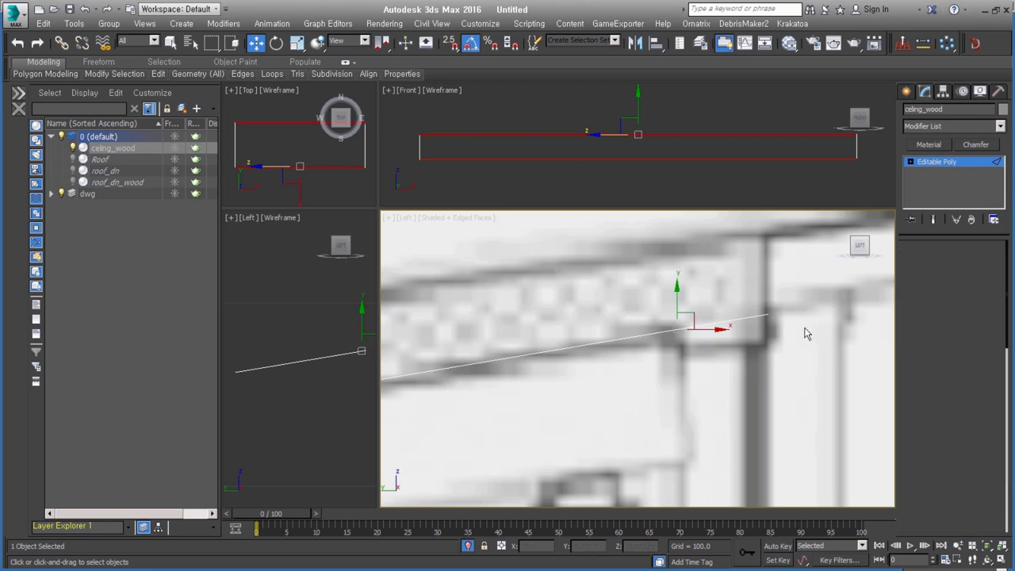
pyautogui.scroll(-3, 704, 272)
pyautogui.moveTo(704, 272); pyautogui.dragTo(797, 318, button='middle')
pyautogui.scroll(-2, 771, 357)
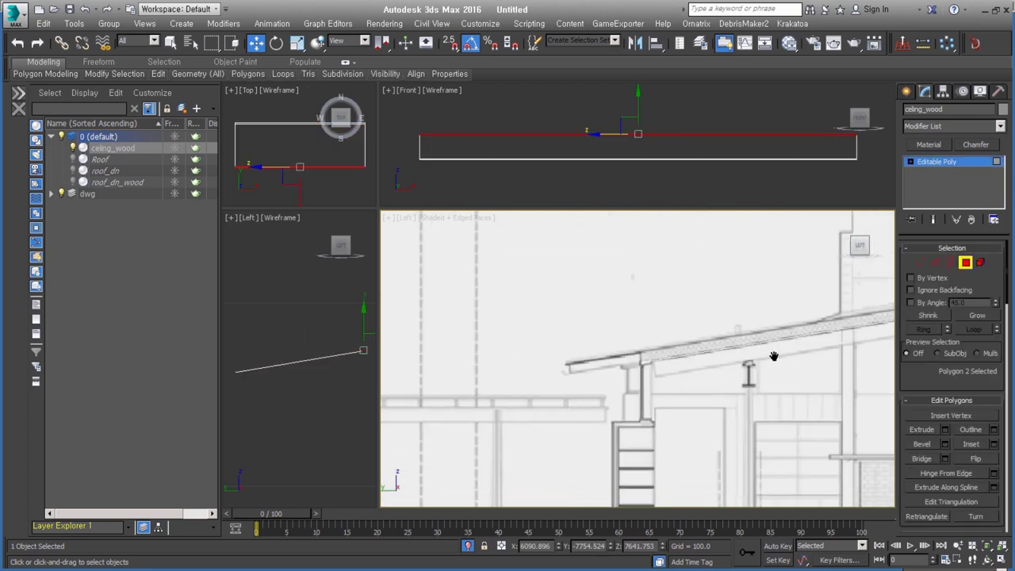
pyautogui.scroll(2, 633, 381)
pyautogui.keyDown('ctrl'); pyautogui.click(658, 323); pyautogui.keyUp('ctrl')
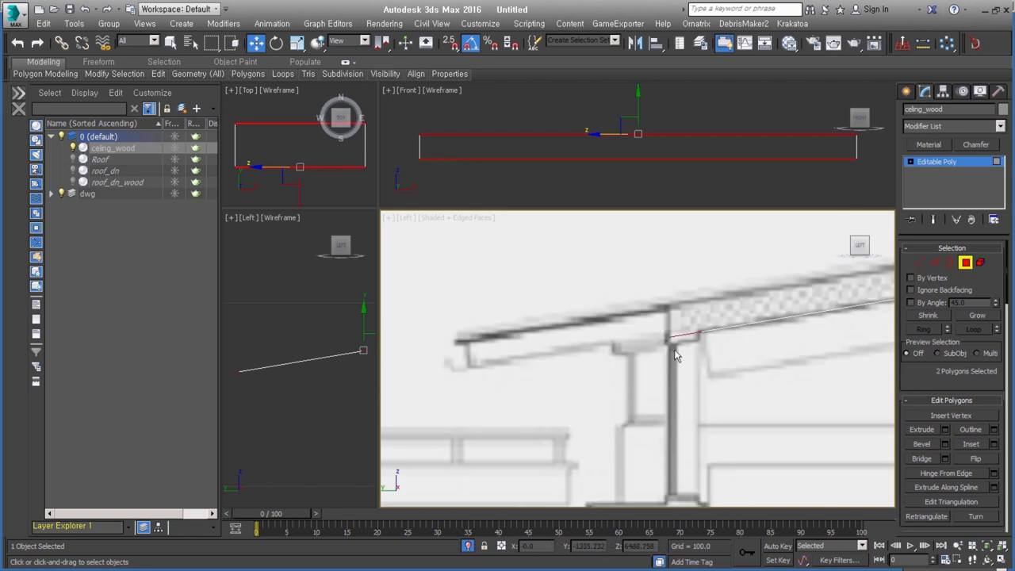
# Detach the two strips into a new object, Object001.
pyautogui.moveTo(697, 348); pyautogui.dragTo(649, 366, button='middle')
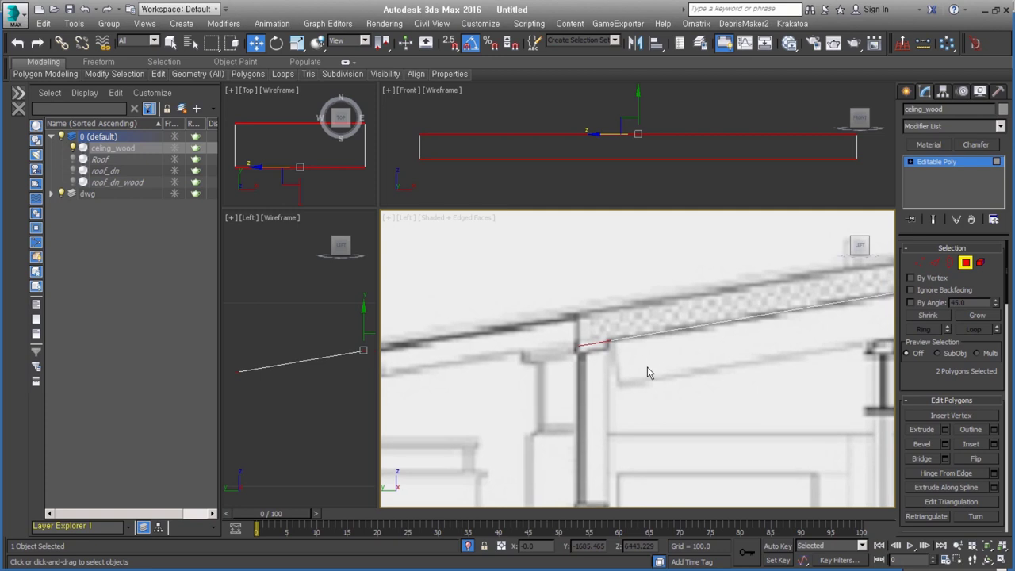
pyautogui.hotkey('alt', 'd')
pyautogui.press('Return')
pyautogui.scroll(-2, 605, 331)
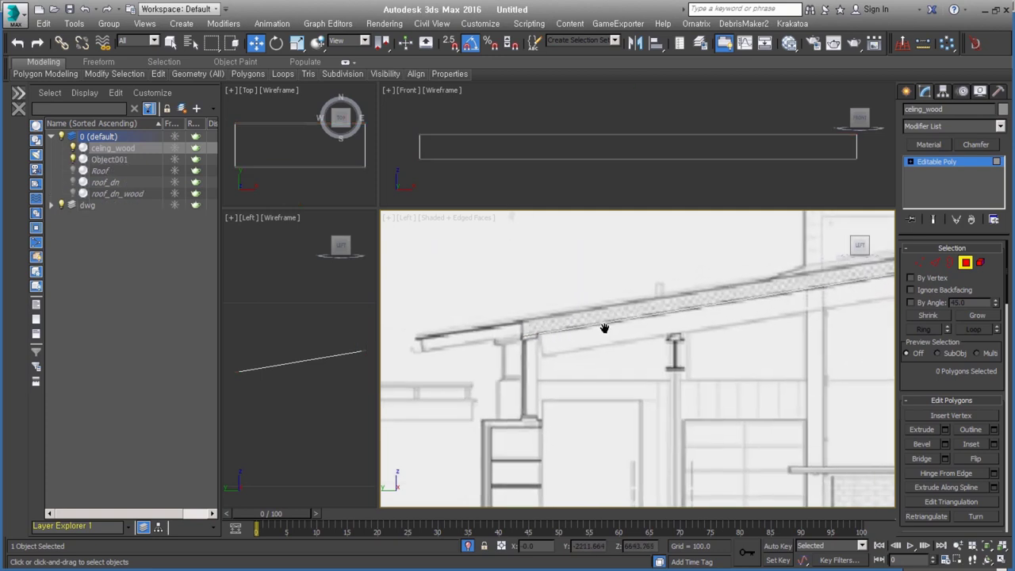
pyautogui.scroll(-1, 605, 334)
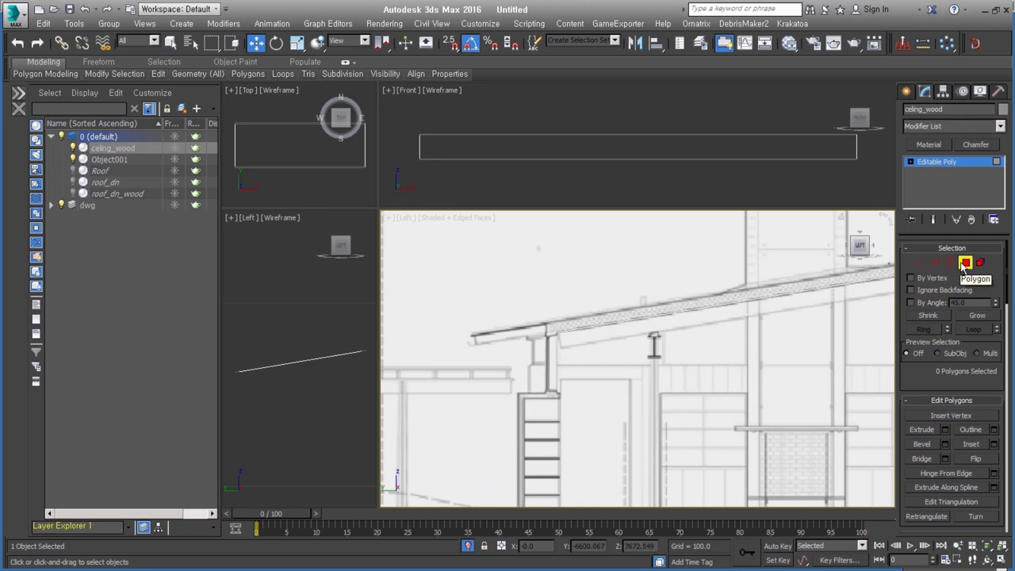
pyautogui.scroll(-3, 778, 335)
pyautogui.moveTo(777, 336); pyautogui.dragTo(707, 336, button='middle')
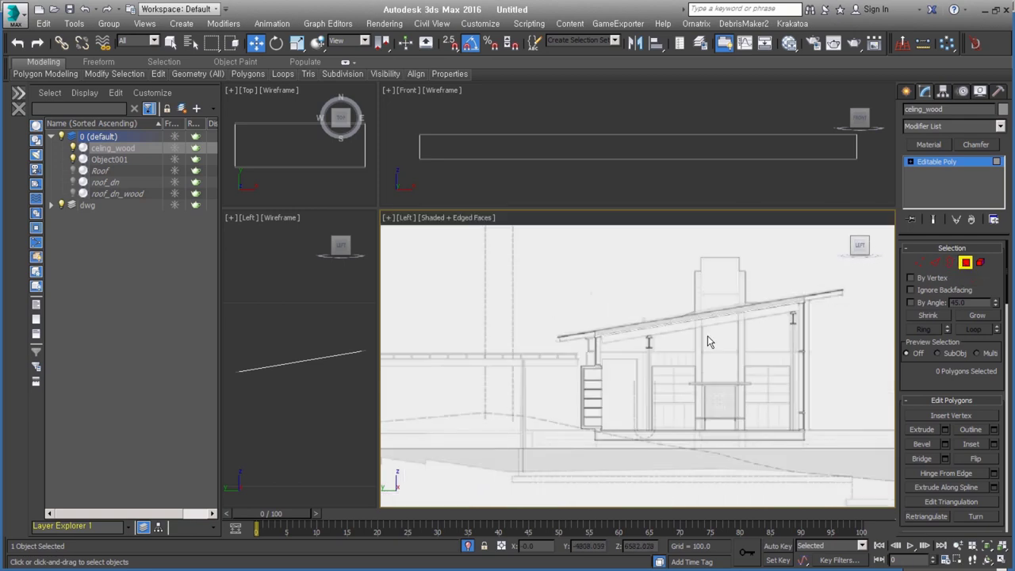
# Switch to the front view and bring the hidden wood objects back into view.
pyautogui.press('f')
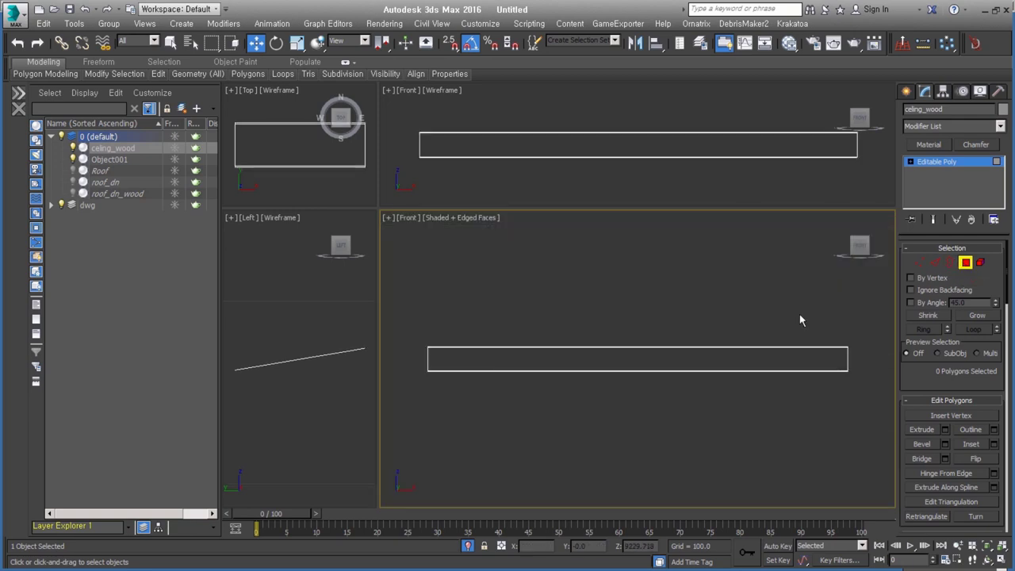
pyautogui.press('F3')
pyautogui.click(468, 547)
pyautogui.moveTo(482, 380); pyautogui.dragTo(567, 385, button='middle')
pyautogui.press('F3')
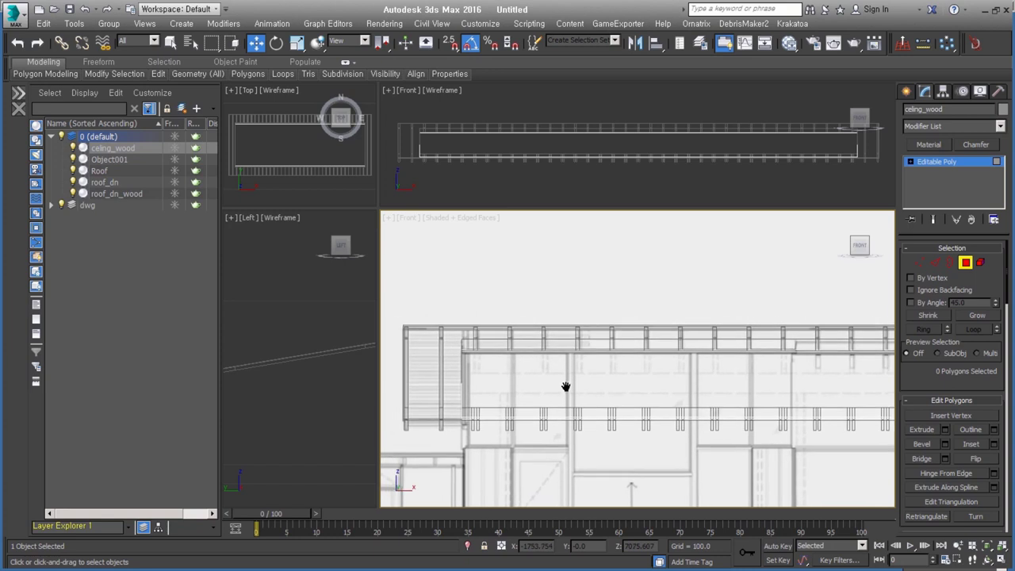
pyautogui.scroll(2, 477, 358)
pyautogui.scroll(2, 477, 358)
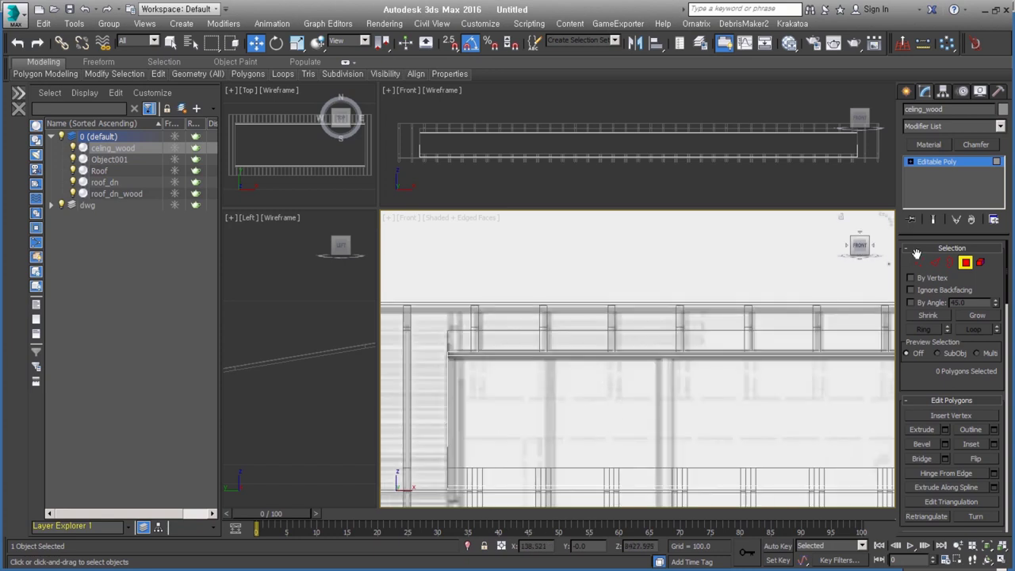
# Test-move the board's vertical end edge and the horizontal beam element, cancelling both moves.
pyautogui.click(937, 265)
pyautogui.doubleClick(687, 354)
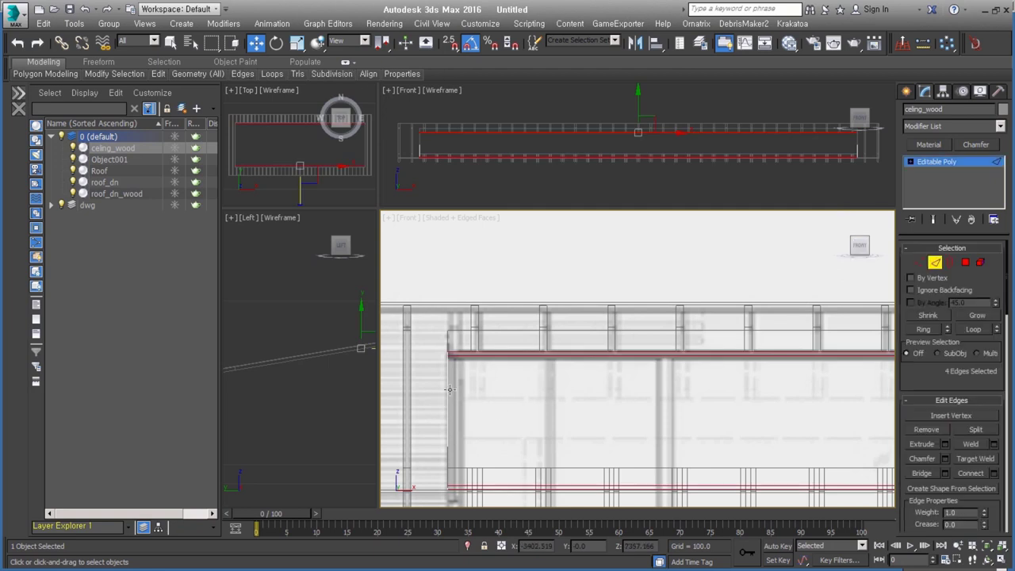
pyautogui.click(449, 390)
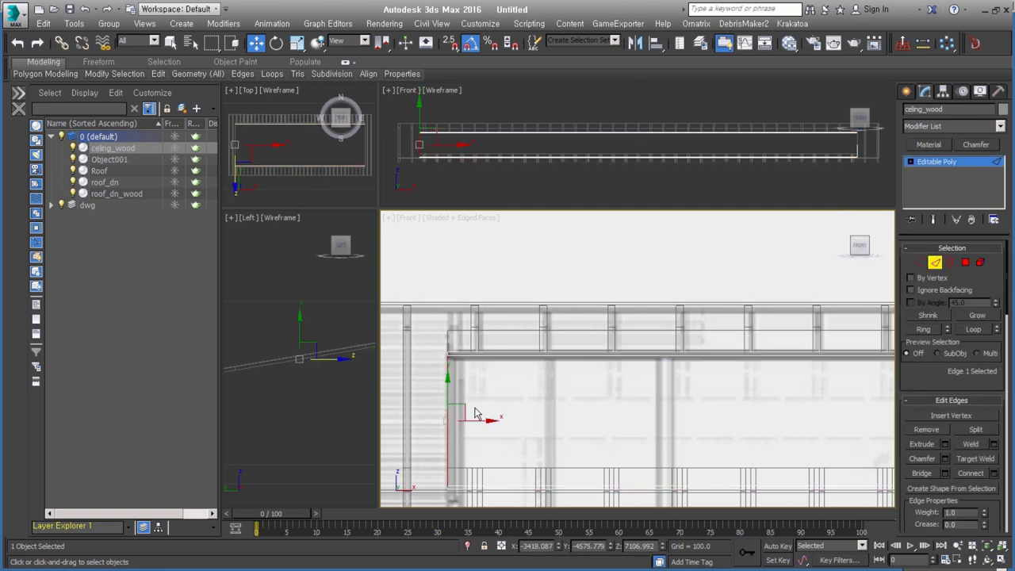
pyautogui.moveTo(478, 418); pyautogui.dragTo(503, 415)
pyautogui.rightClick(503, 416)
pyautogui.click(980, 263)
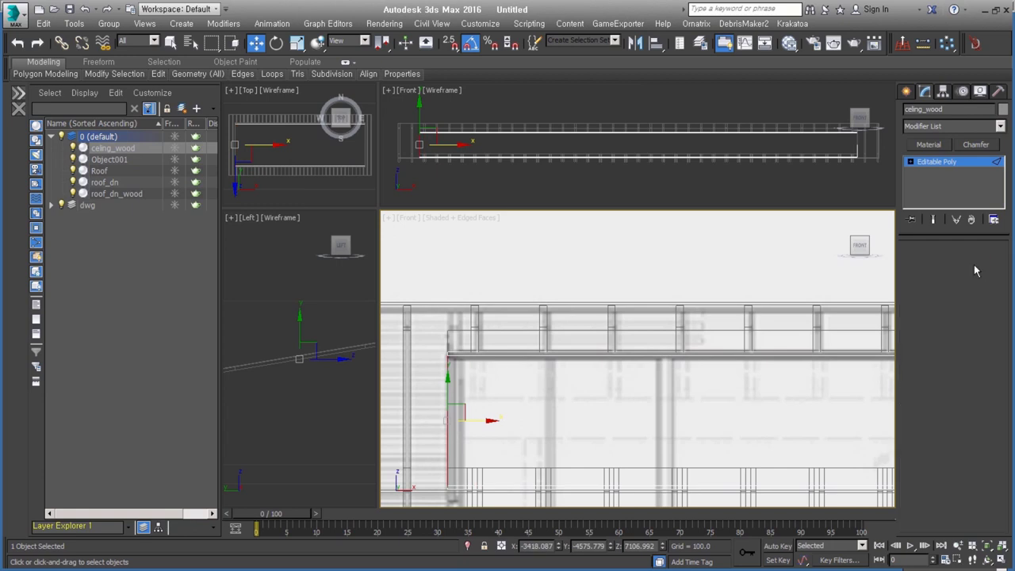
pyautogui.click(480, 357)
pyautogui.moveTo(509, 325); pyautogui.dragTo(564, 327)
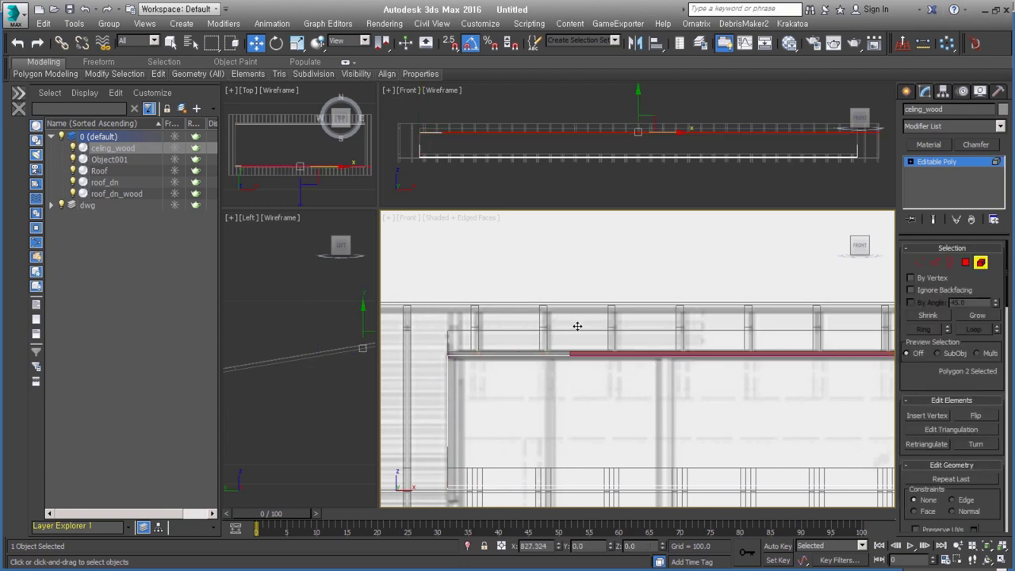
pyautogui.rightClick(564, 327)
pyautogui.scroll(2, 462, 329)
pyautogui.keyDown('alt'); pyautogui.moveTo(463, 329); pyautogui.dragTo(482, 413, button='middle'); pyautogui.keyUp('alt')
pyautogui.click(483, 413)
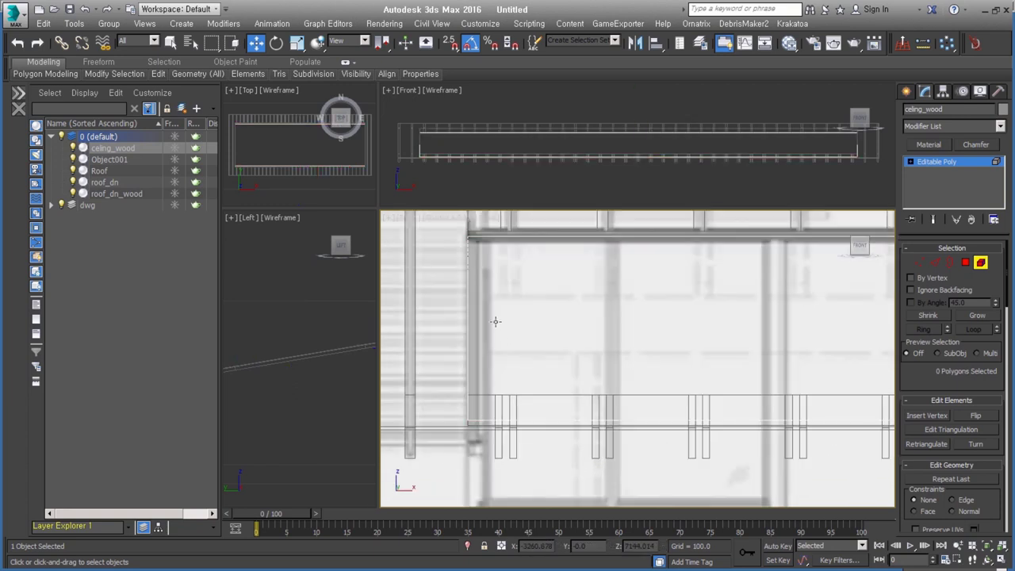
pyautogui.keyDown('alt'); pyautogui.moveTo(493, 322); pyautogui.dragTo(468, 364, button='middle'); pyautogui.keyUp('alt')
pyautogui.keyDown('alt'); pyautogui.moveTo(528, 353); pyautogui.dragTo(482, 344, button='middle'); pyautogui.keyUp('alt')
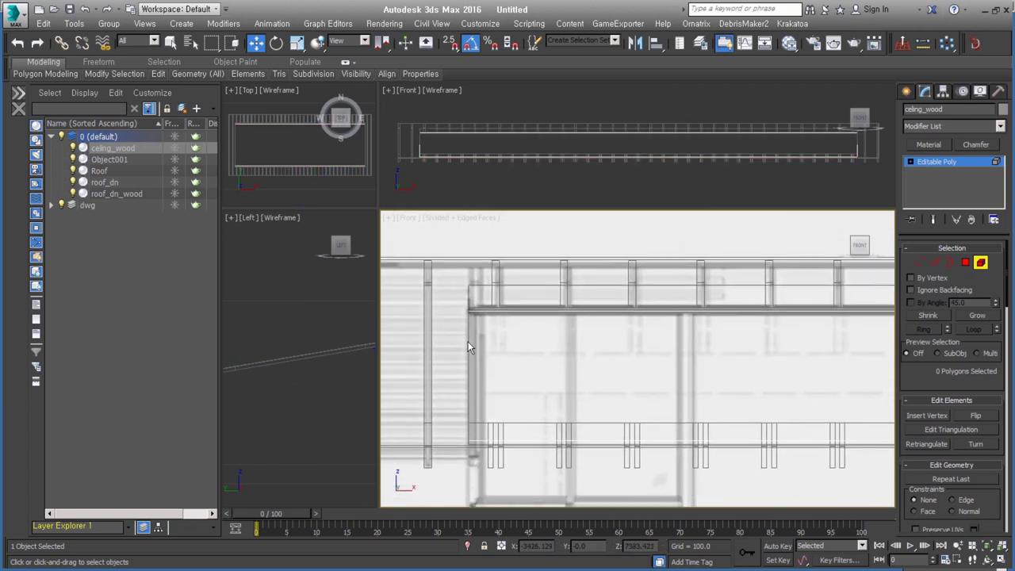
# Back in Edge mode, select board edges and extend the selection with ring and loop.
pyautogui.click(935, 262)
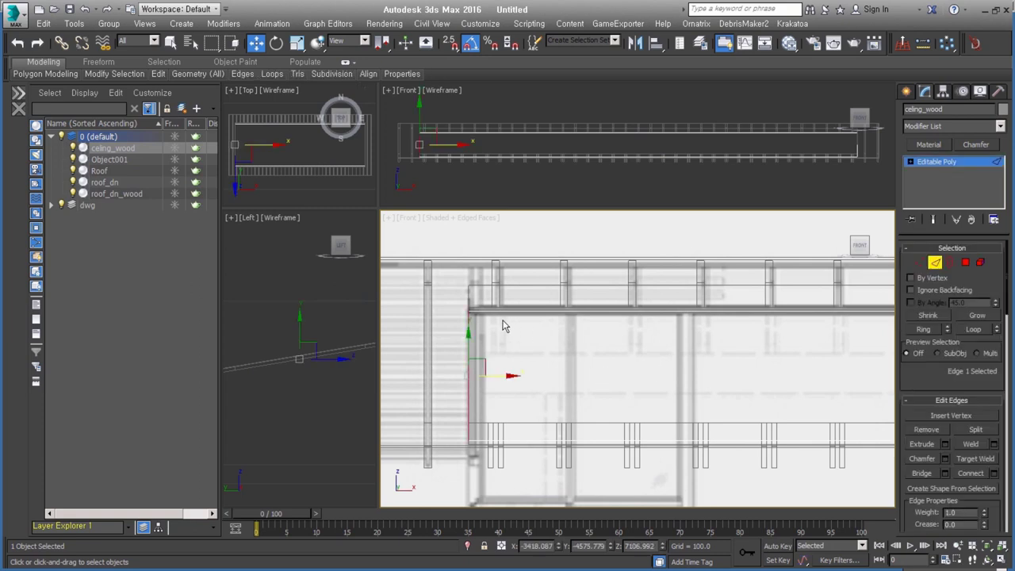
pyautogui.scroll(2, 503, 325)
pyautogui.click(497, 329)
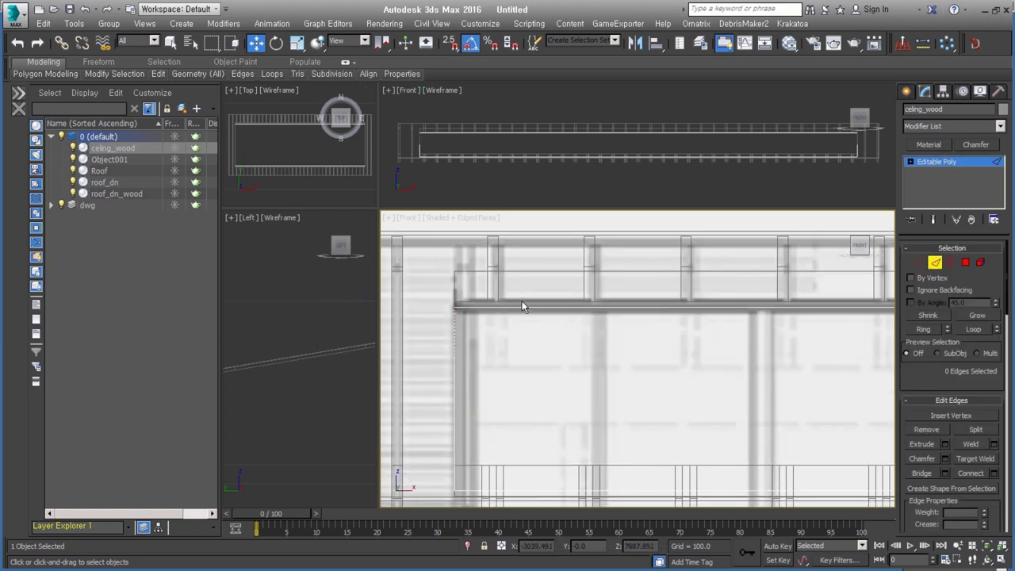
pyautogui.click(514, 475)
pyautogui.click(601, 401)
pyautogui.hotkey('alt', 'r')
pyautogui.hotkey('alt', 'c')
pyautogui.rightClick(497, 312)
# Flip the ceiling board's large polygon and return to Edge level.
pyautogui.press('4')
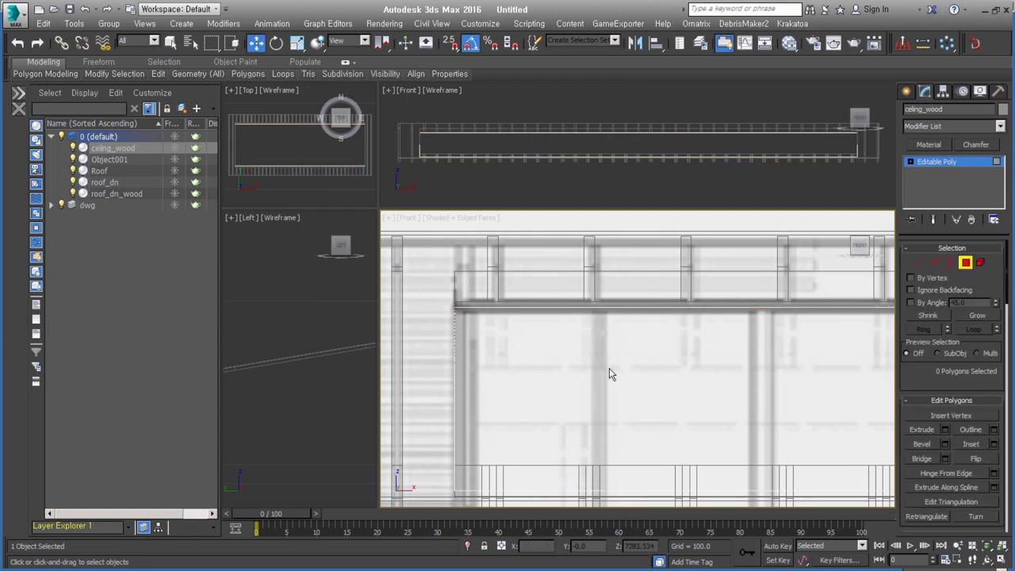
pyautogui.click(688, 382)
pyautogui.click(974, 460)
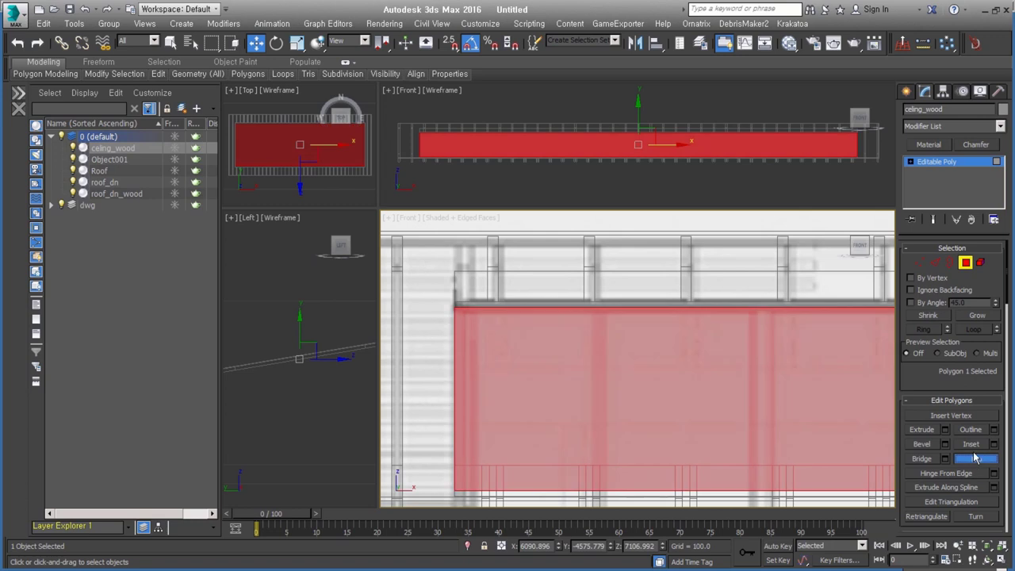
pyautogui.click(965, 262)
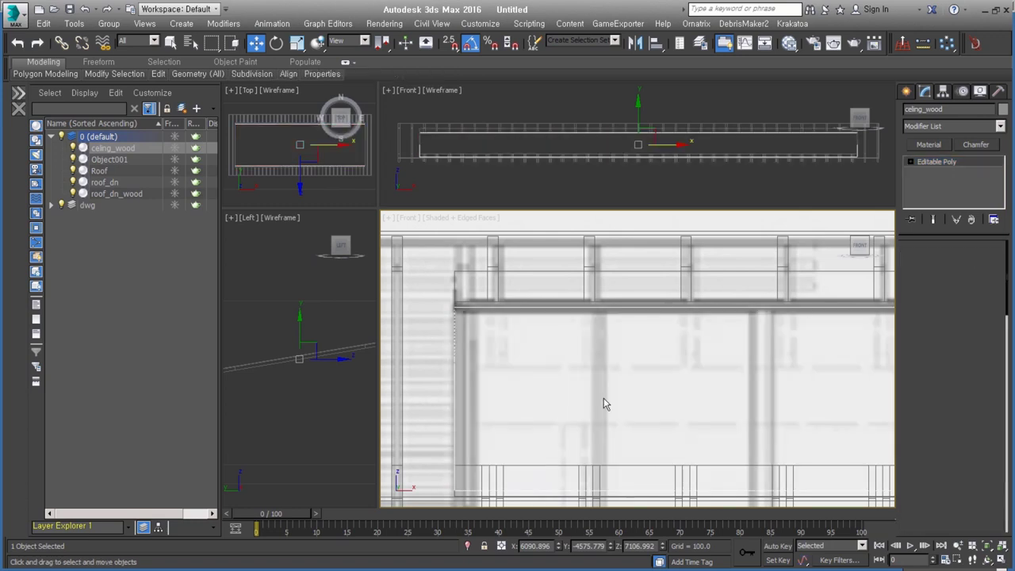
pyautogui.press('2')
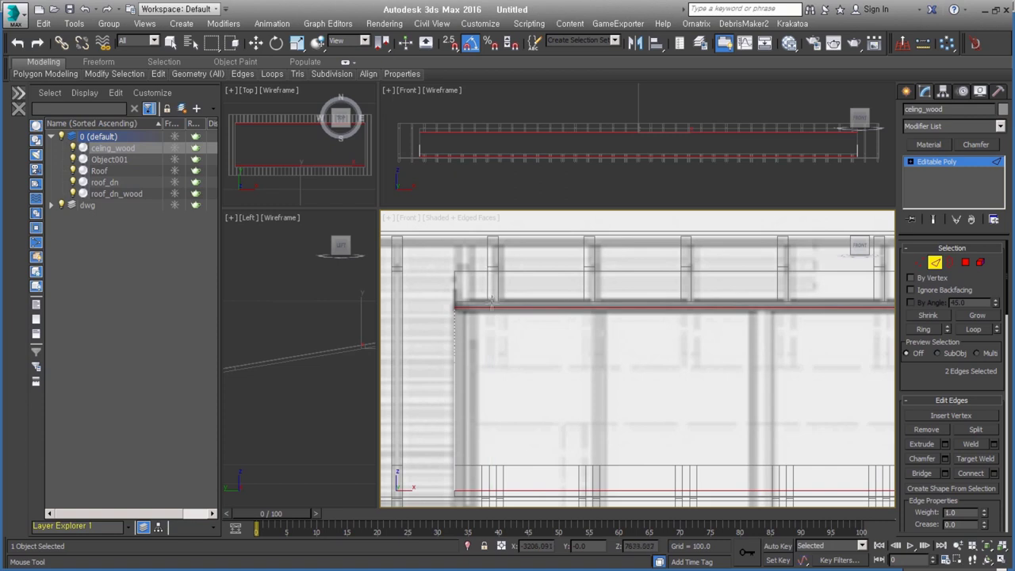
# Move the vertical edge onto roof_dn_wood's midpoint using snapping.
pyautogui.click(492, 309)
pyautogui.press('w')
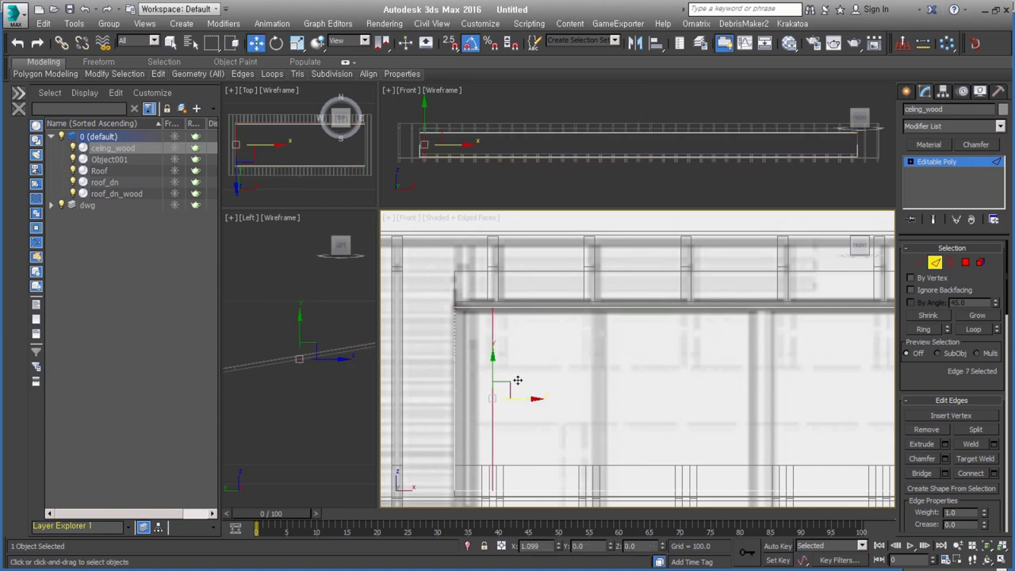
pyautogui.moveTo(487, 269); pyautogui.dragTo(492, 265)
pyautogui.press('s')
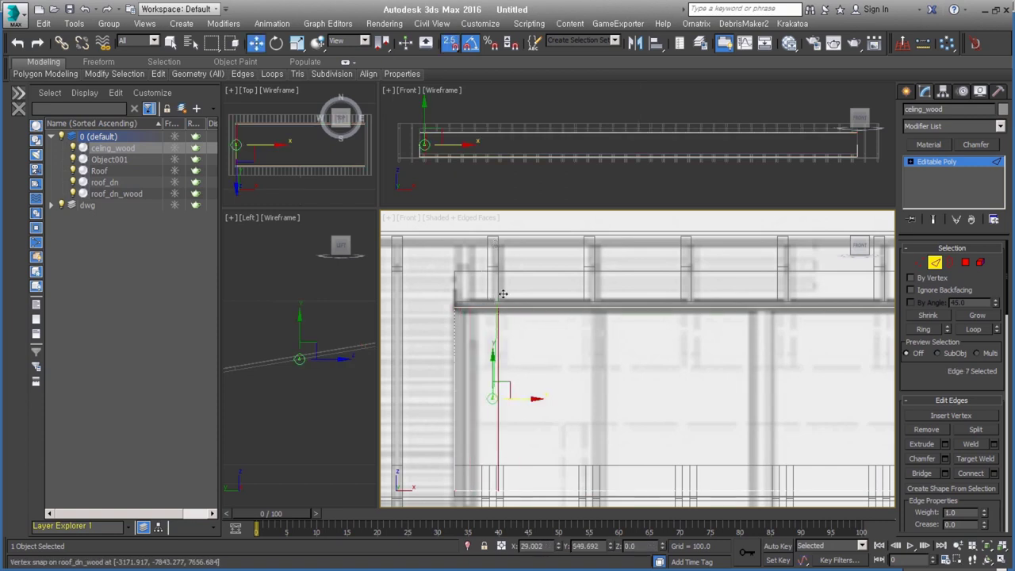
pyautogui.moveTo(554, 369); pyautogui.dragTo(573, 325, button='middle')
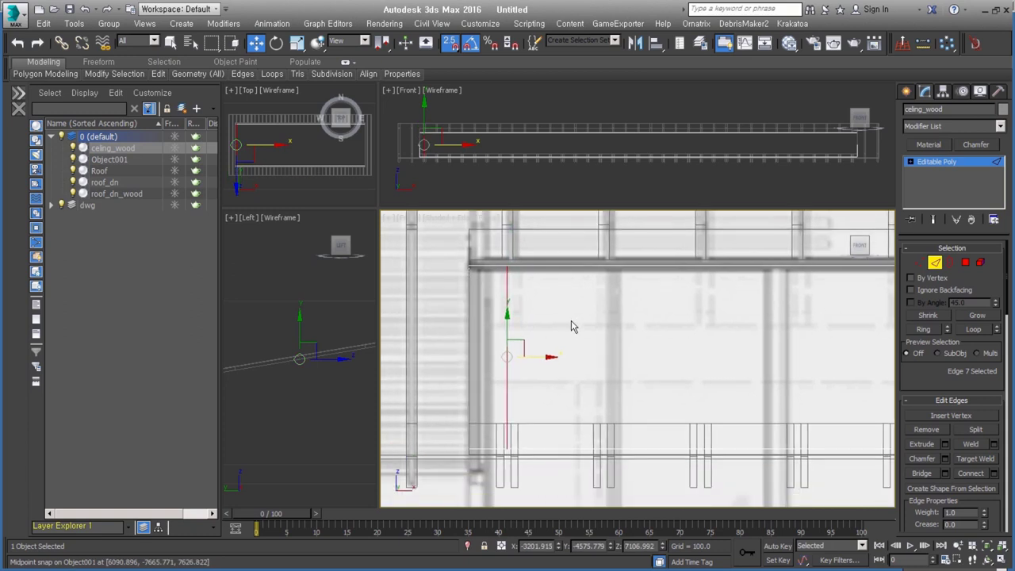
# Chamfer the selected edge by 40 units and commit it.
pyautogui.rightClick(545, 326)
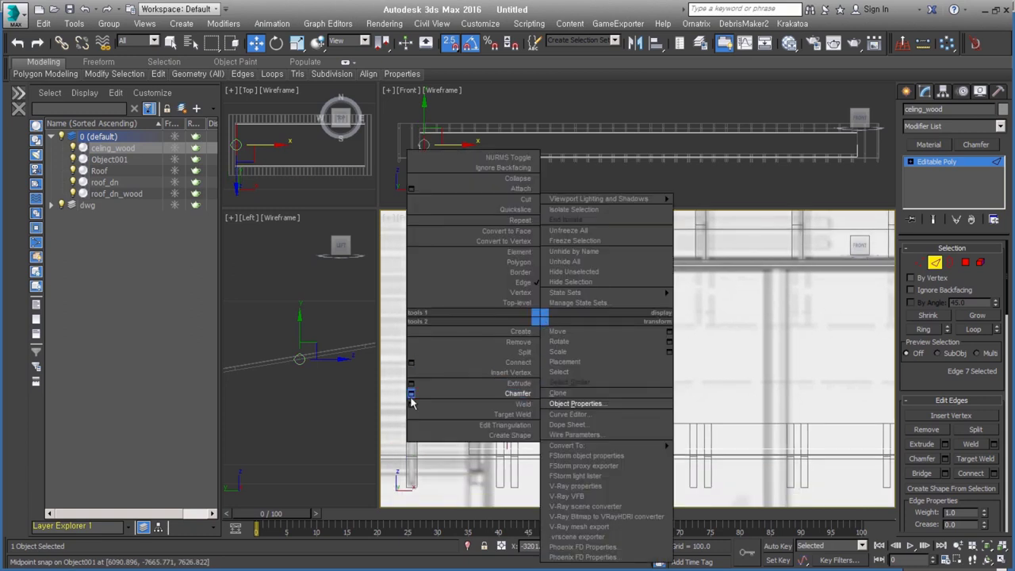
pyautogui.click(411, 396)
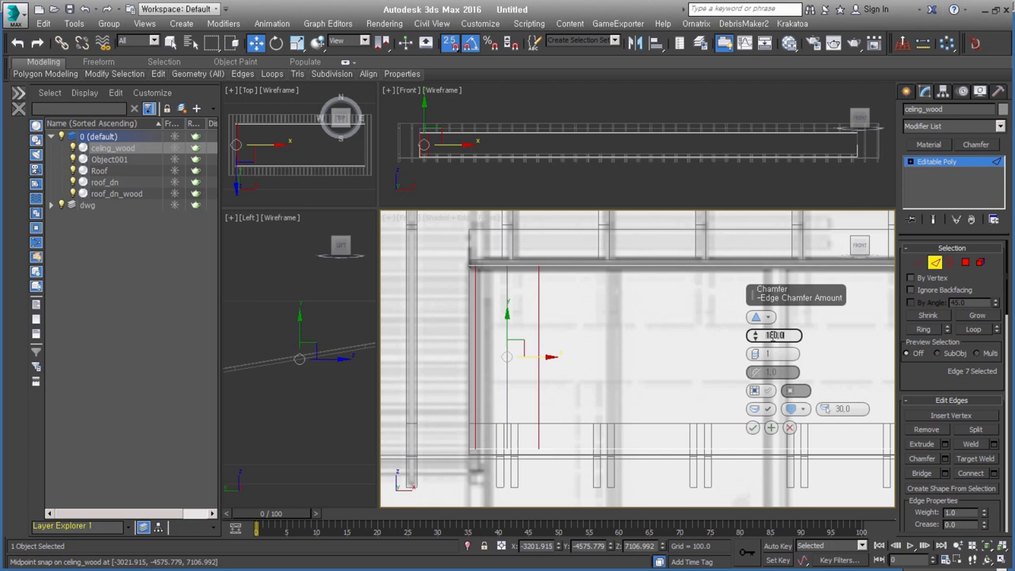
pyautogui.write('40')
pyautogui.press('Return')
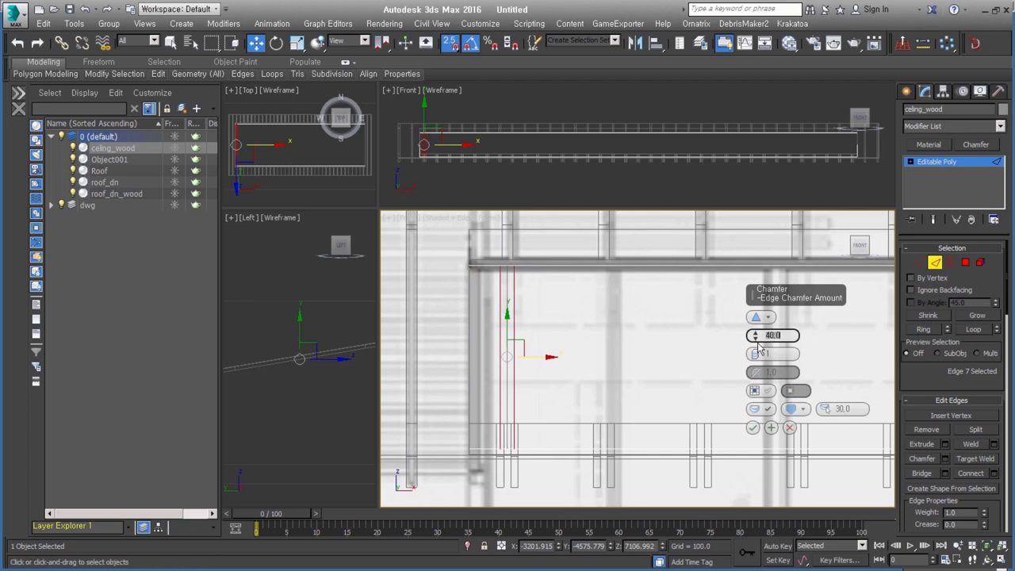
pyautogui.moveTo(617, 335); pyautogui.dragTo(612, 334, button='middle')
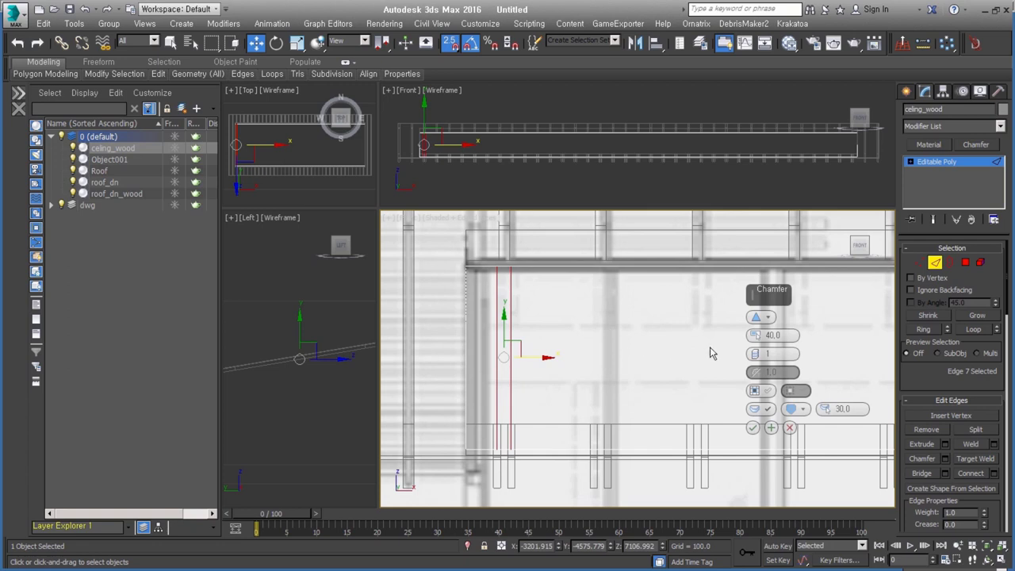
pyautogui.click(753, 429)
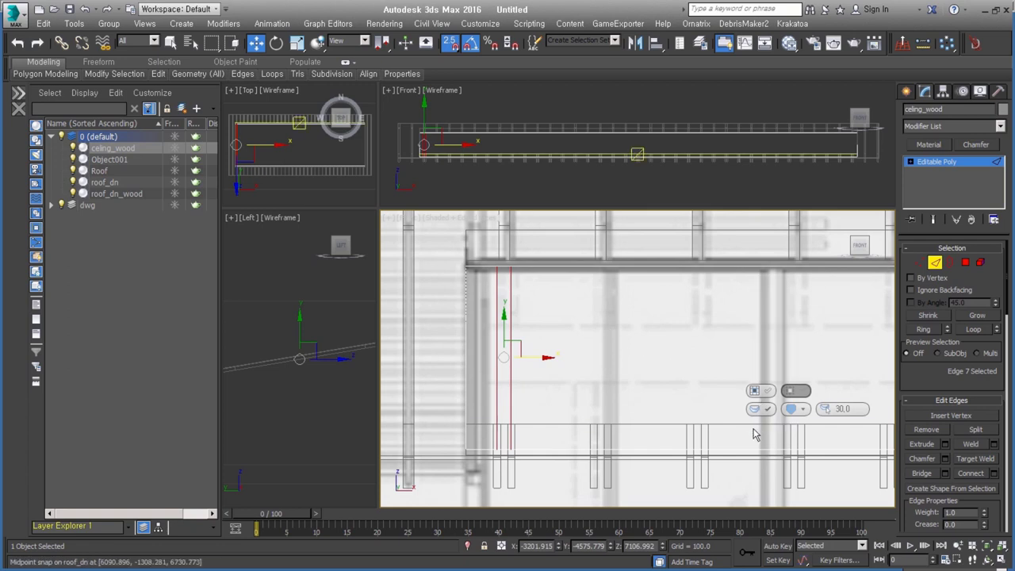
# Delete the large polygons beside the 40-unit strip, leaving only the narrow strip.
pyautogui.click(966, 265)
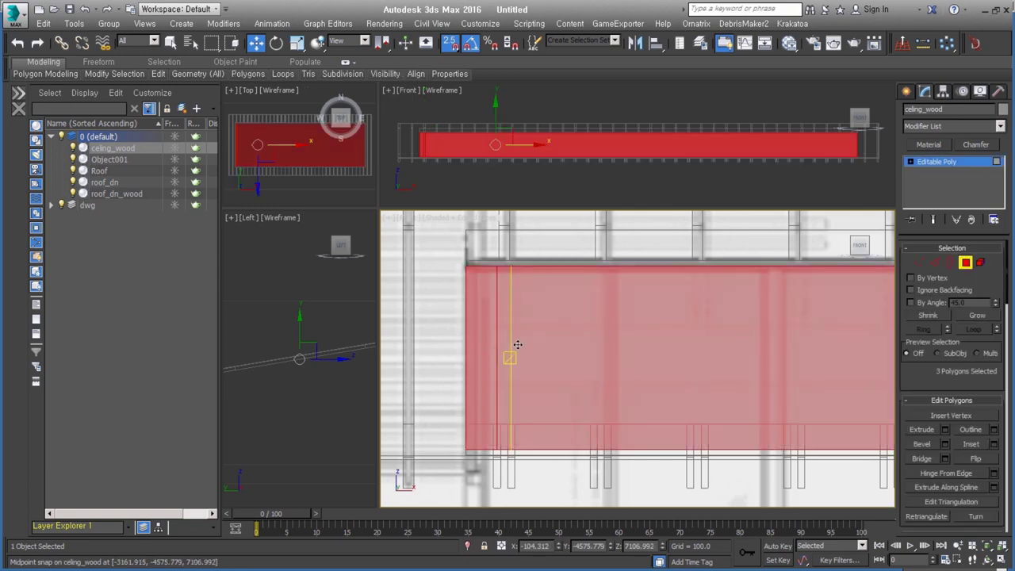
pyautogui.click(509, 353)
pyautogui.click(600, 383)
pyautogui.hotkey('ctrl', 'd')
pyautogui.scroll(-5, 523, 358)
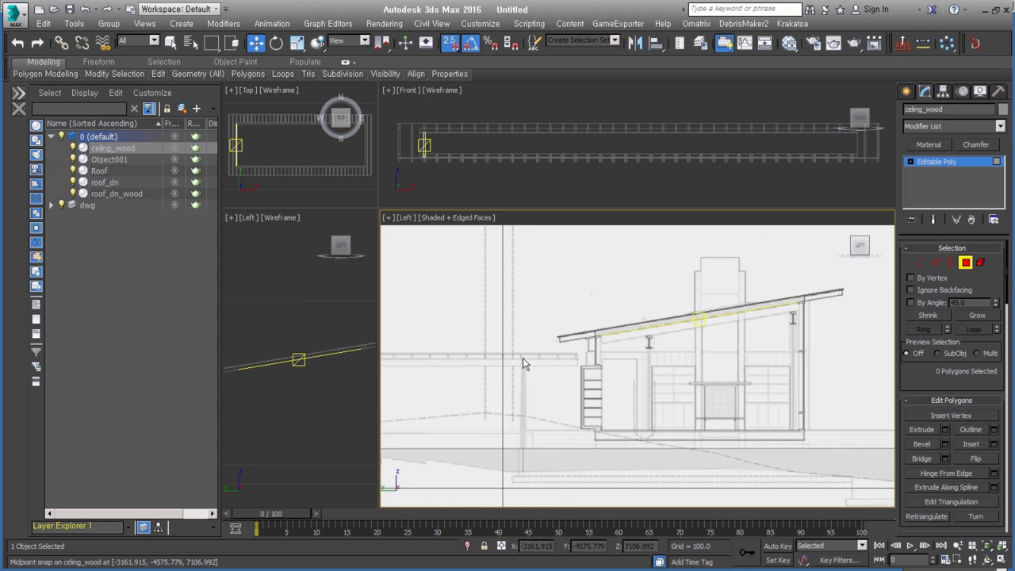
pyautogui.scroll(3, 680, 322)
# Add a Shell modifier to the strip with Inner Amount 0 and Outer Amount 250.
pyautogui.click(951, 264)
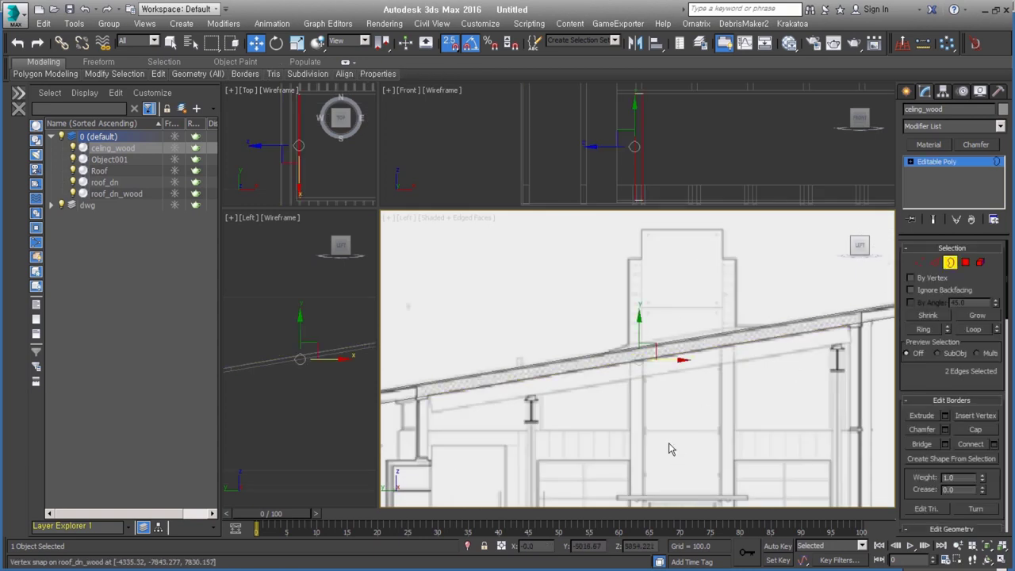
pyautogui.click(956, 262)
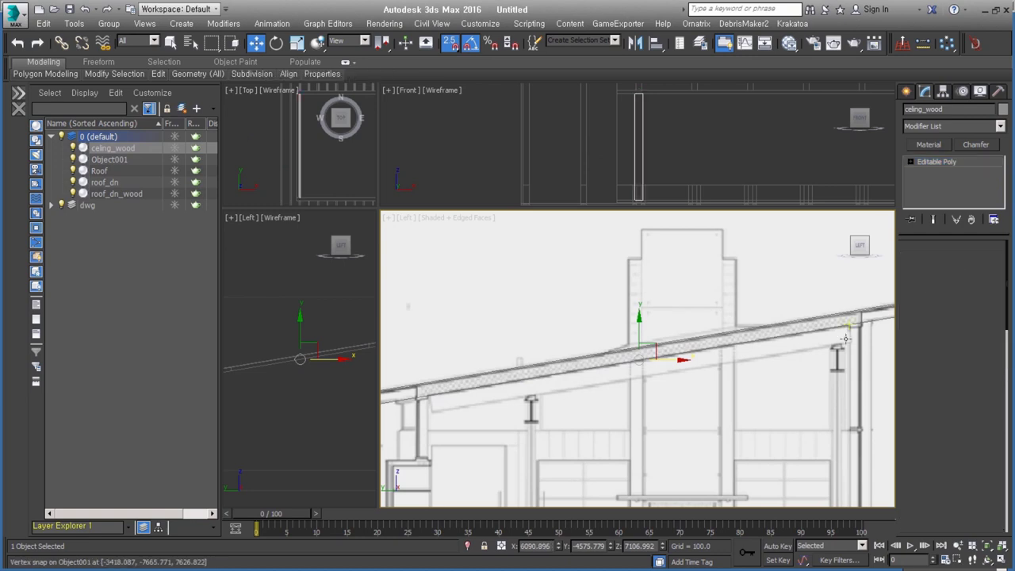
pyautogui.moveTo(645, 376); pyautogui.dragTo(705, 351, button='middle')
pyautogui.press('s')
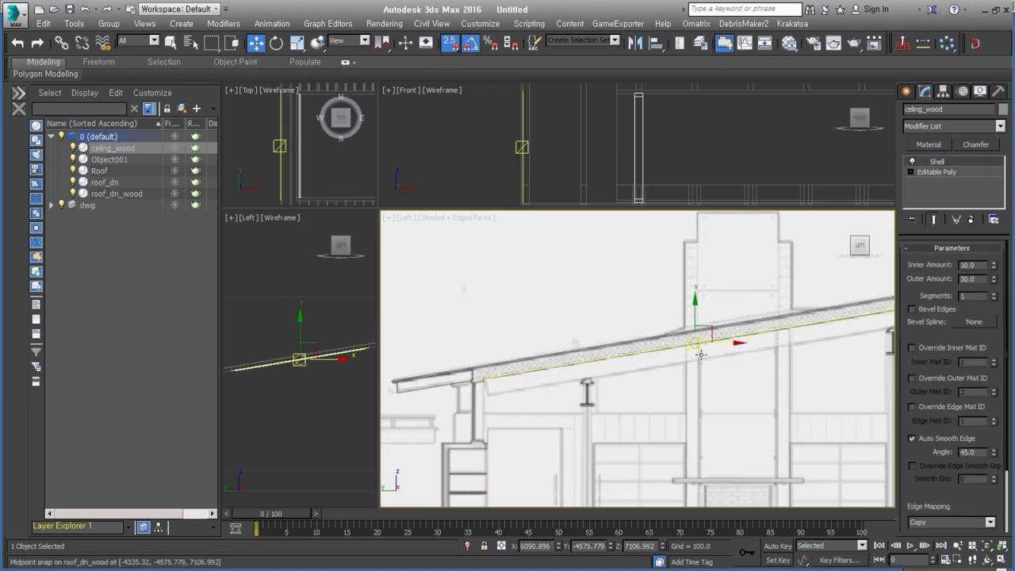
pyautogui.rightClick(993, 267)
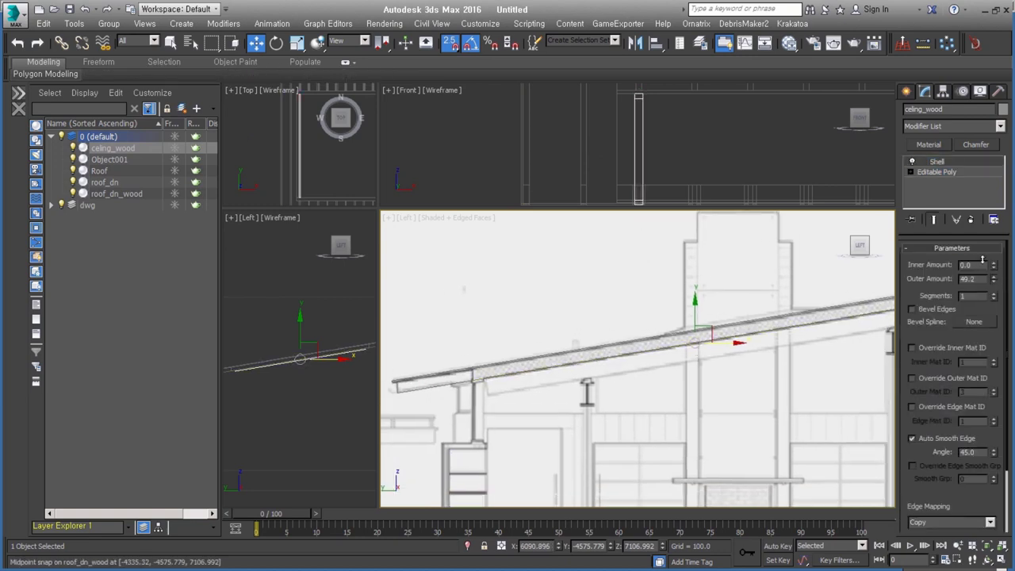
pyautogui.moveTo(994, 279)
pyautogui.mouseDown()
pyautogui.moveTo(949, 279)
pyautogui.moveTo(964, 280)
pyautogui.mouseUp()
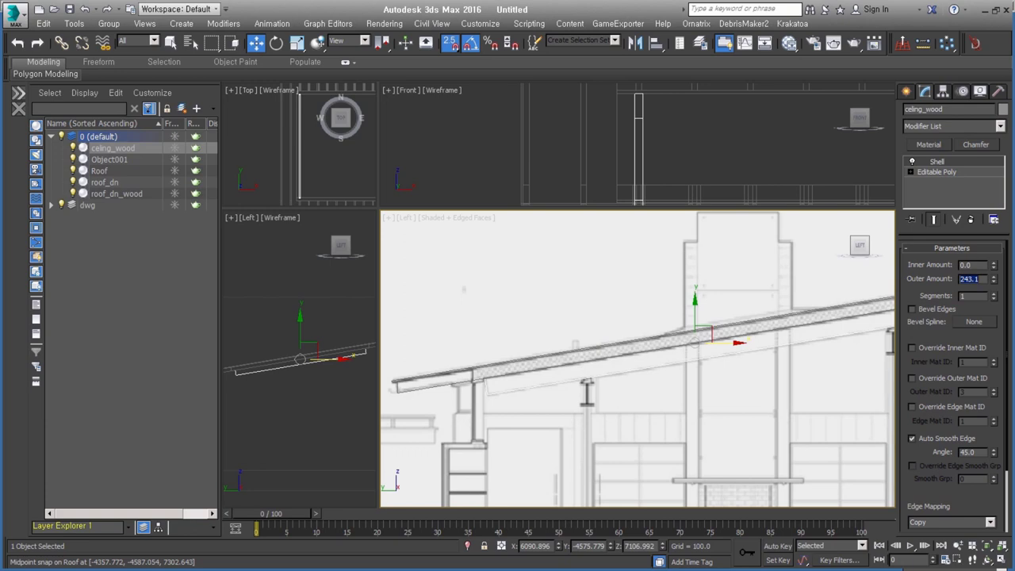
# Pan the side view, then switch to the top view and pan across the floor plan.
pyautogui.moveTo(813, 426); pyautogui.dragTo(690, 434, button='middle')
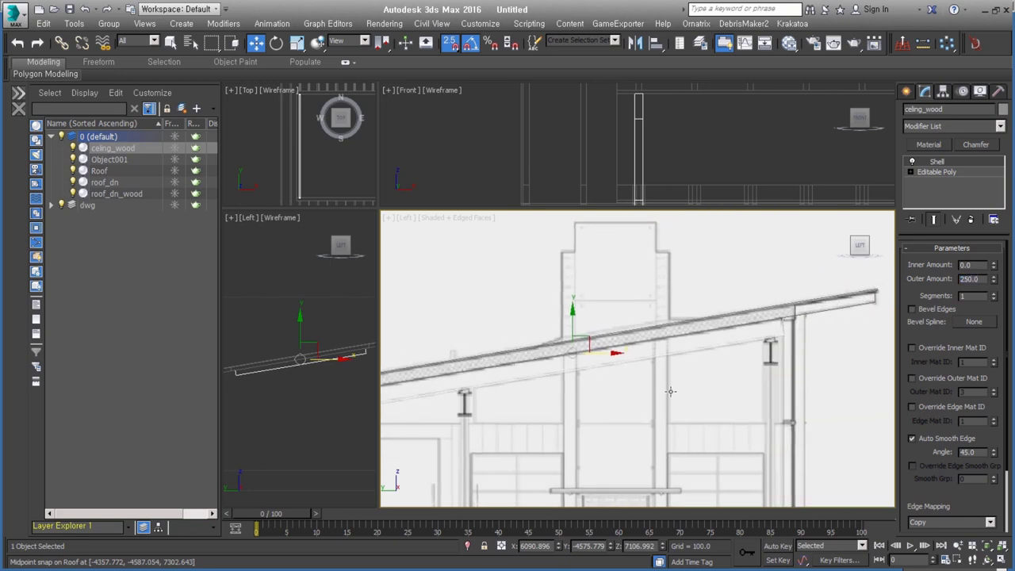
pyautogui.scroll(-3, 748, 347)
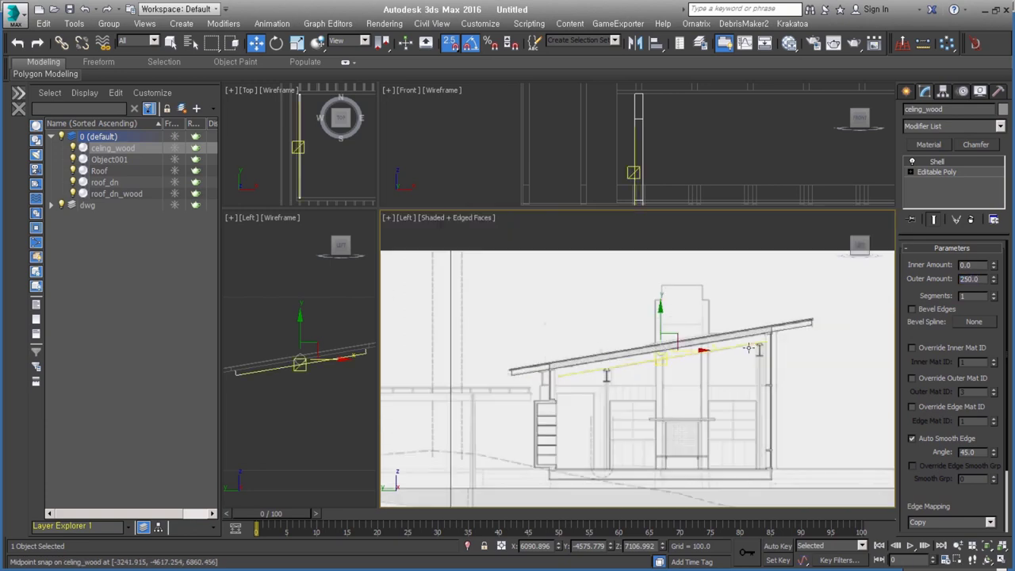
pyautogui.press('t')
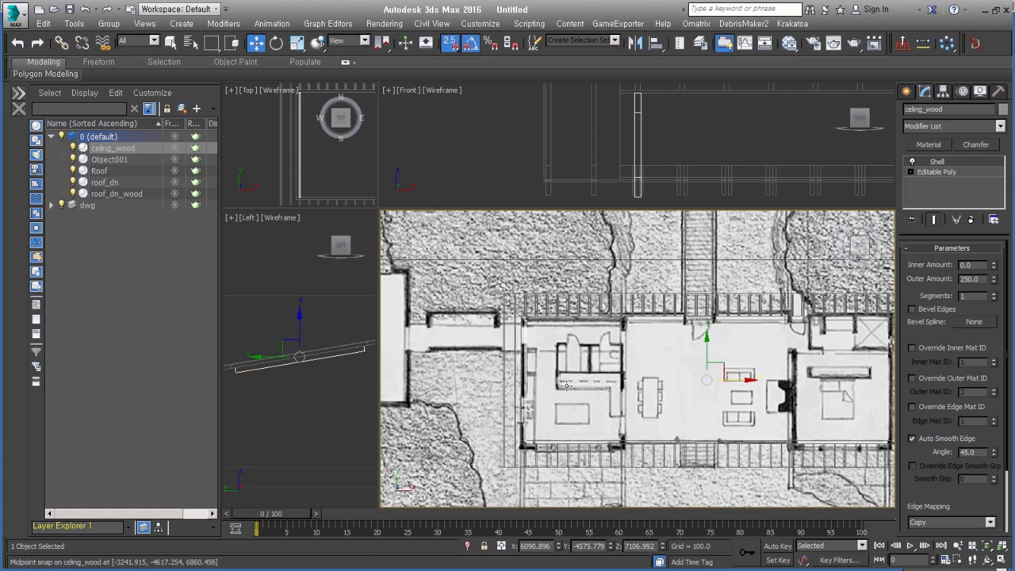
pyautogui.moveTo(729, 383); pyautogui.dragTo(638, 383, button='middle')
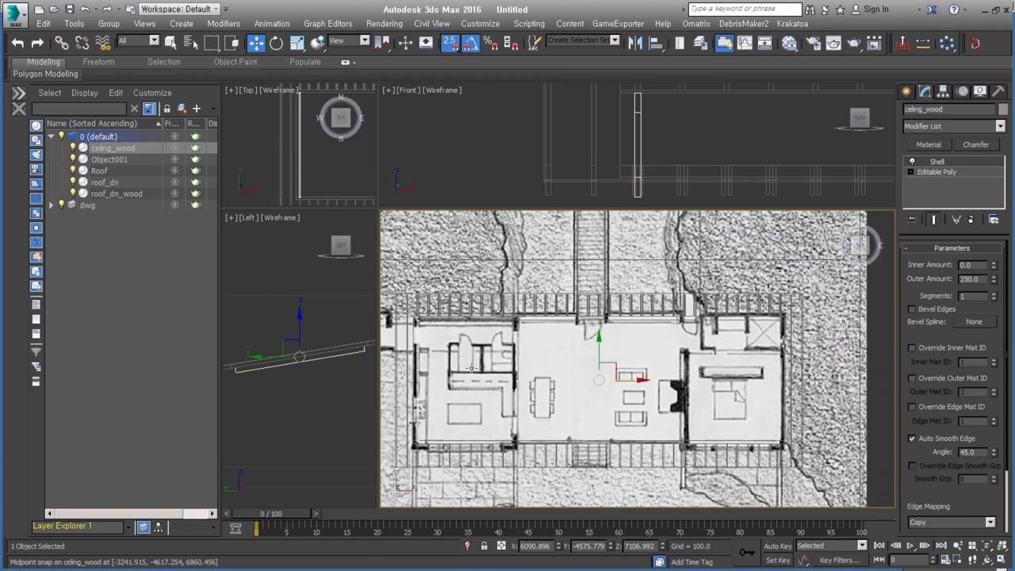
pyautogui.scroll(2, 459, 447)
pyautogui.scroll(2, 459, 447)
# Add a Clone modifier to the ceiling_wood board with Displacement X set to 546.0.
pyautogui.scroll(2, 459, 447)
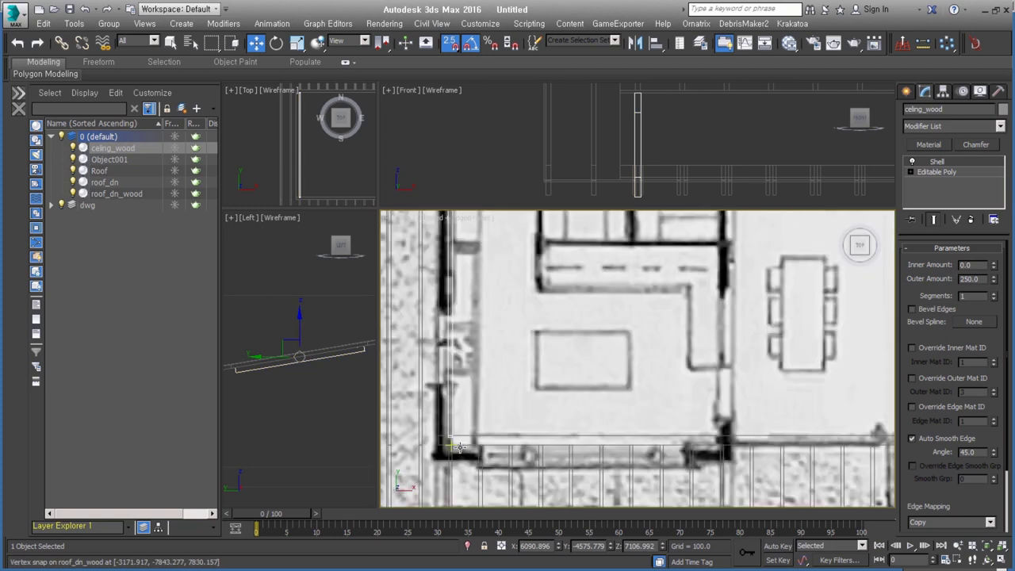
pyautogui.click(952, 126)
pyautogui.scroll(-3, 969, 368)
pyautogui.scroll(-3, 969, 369)
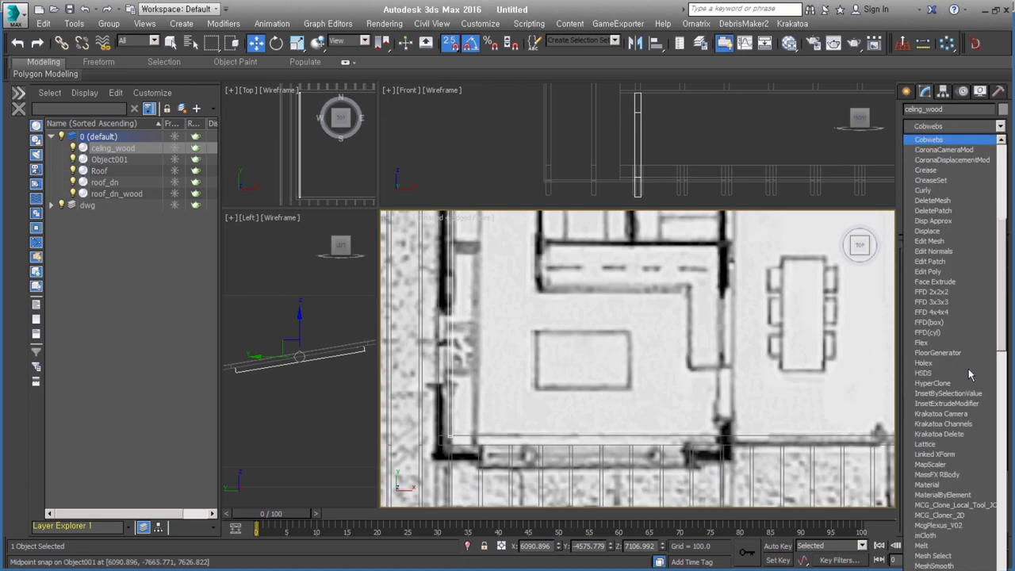
pyautogui.scroll(2, 952, 226)
pyautogui.click(948, 190)
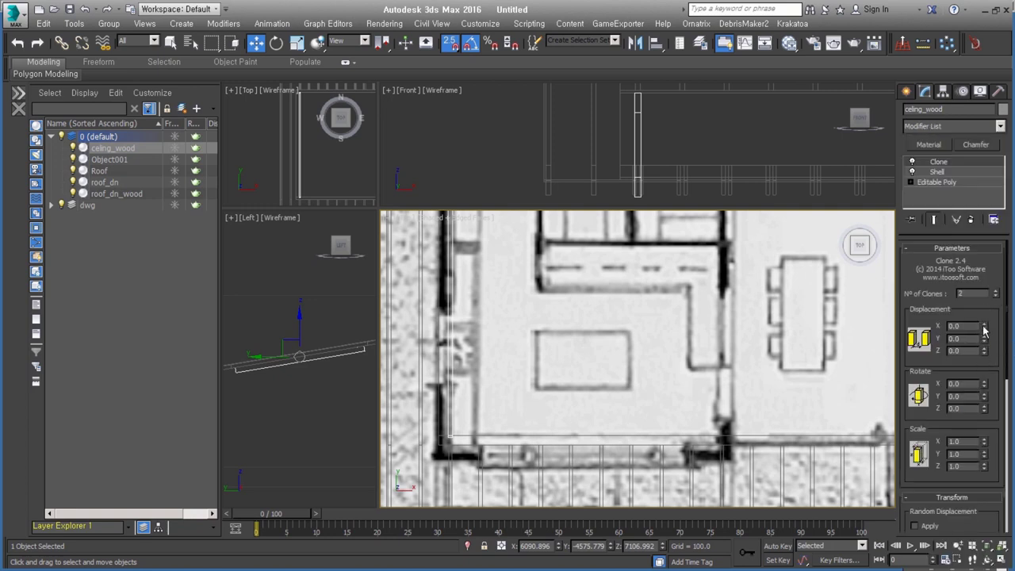
pyautogui.moveTo(984, 327)
pyautogui.mouseDown()
pyautogui.moveTo(988, 301)
pyautogui.moveTo(985, 310)
pyautogui.mouseUp()
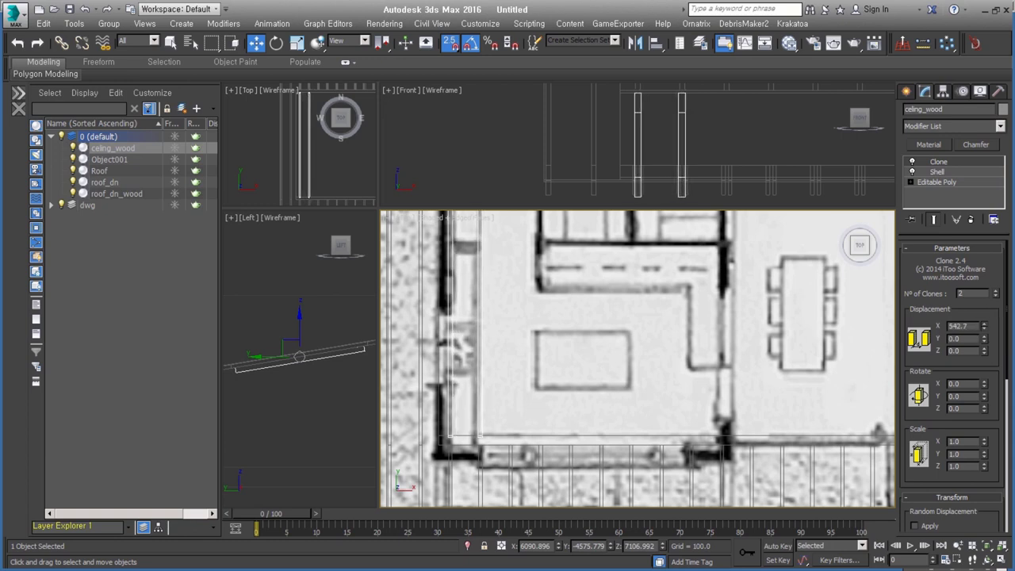
pyautogui.moveTo(985, 328); pyautogui.dragTo(984, 327)
pyautogui.scroll(2, 707, 169)
pyautogui.scroll(2, 690, 174)
pyautogui.scroll(2, 669, 170)
pyautogui.scroll(2, 666, 186)
pyautogui.scroll(2, 666, 185)
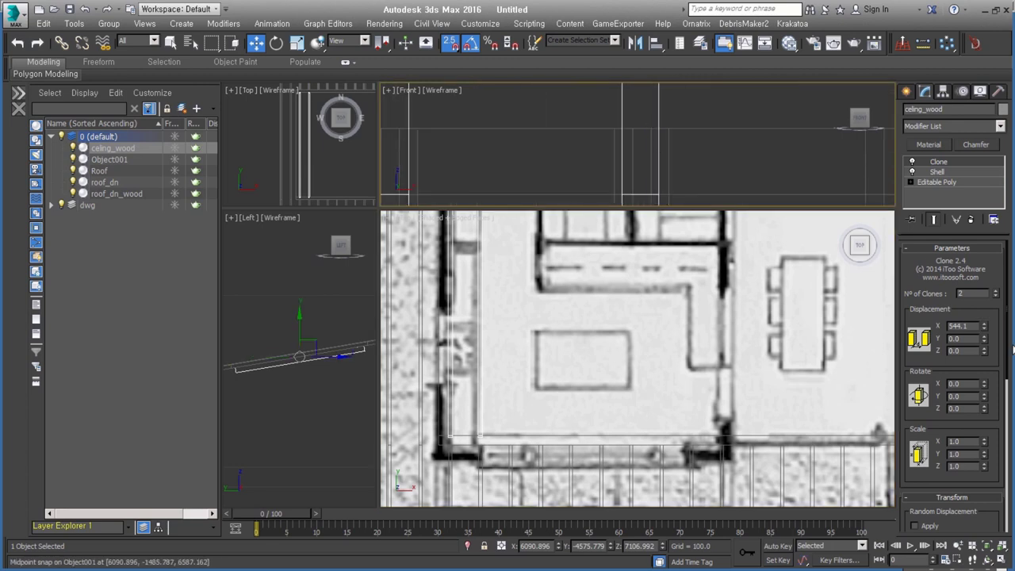
pyautogui.moveTo(986, 328); pyautogui.dragTo(986, 328)
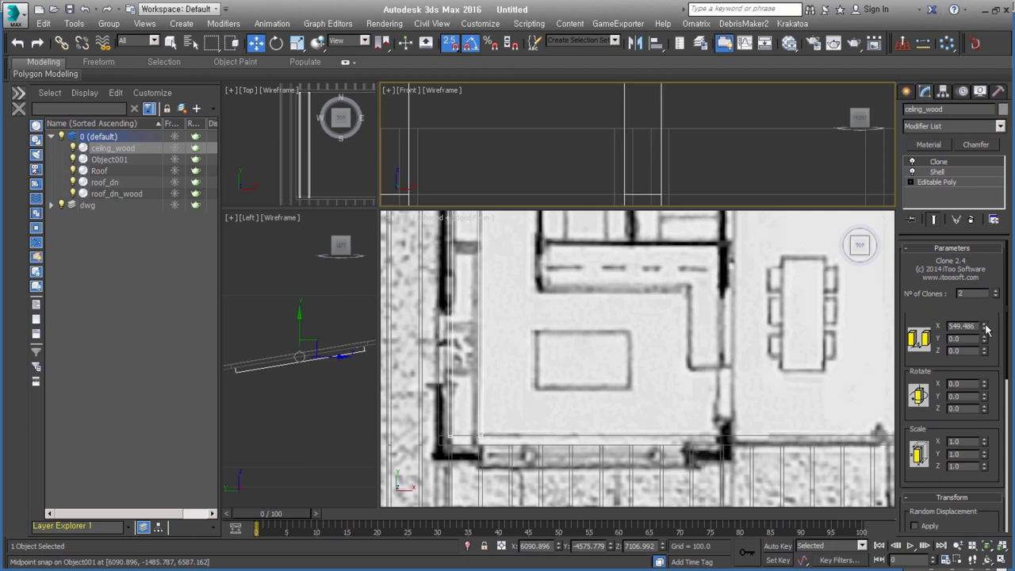
pyautogui.press('Return')
# Set the Clone modifier's number of clones to 35 and view the whole row of boards.
pyautogui.moveTo(725, 129); pyautogui.dragTo(612, 145, button='middle')
pyautogui.scroll(-2, 611, 145)
pyautogui.scroll(-1, 676, 181)
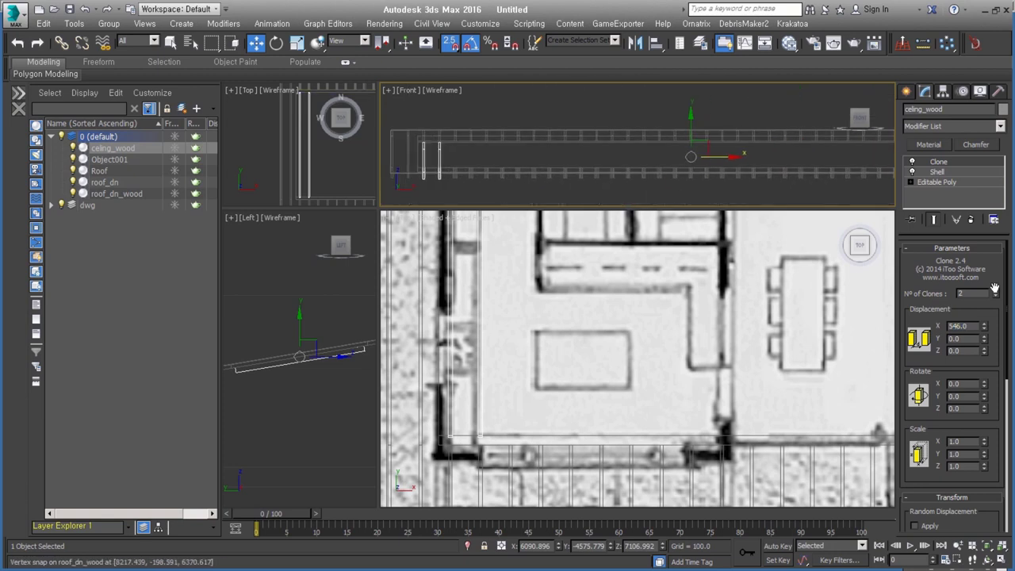
pyautogui.moveTo(995, 290); pyautogui.dragTo(990, 270)
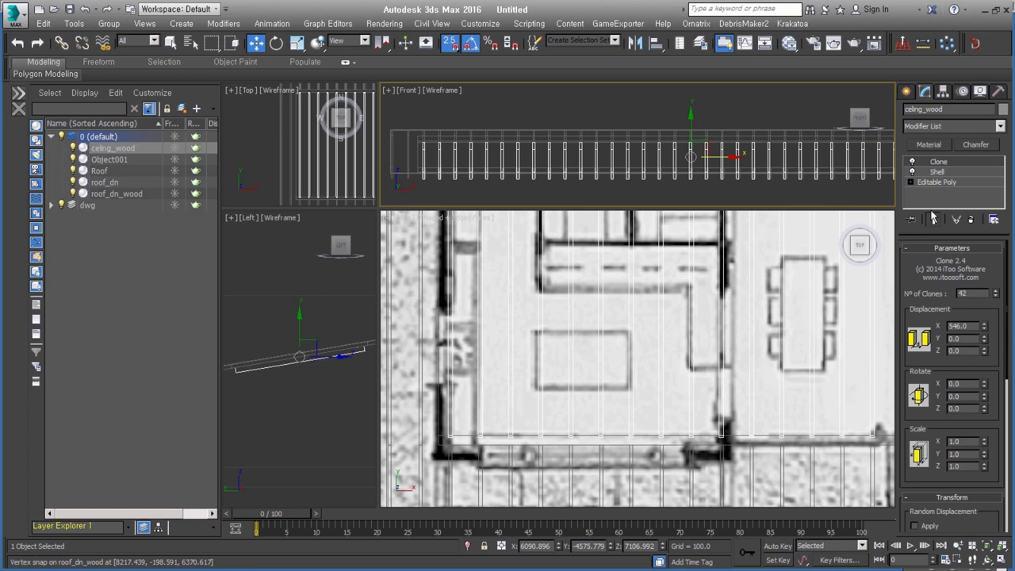
pyautogui.moveTo(801, 158); pyautogui.dragTo(561, 168, button='middle')
pyautogui.moveTo(998, 298); pyautogui.dragTo(998, 307)
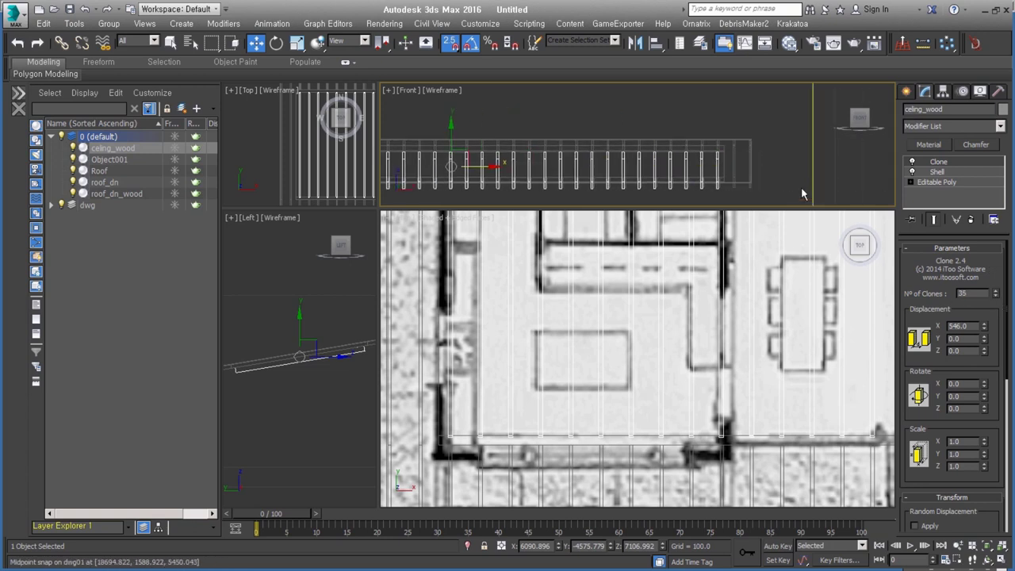
pyautogui.scroll(-2, 801, 193)
pyautogui.moveTo(793, 365)
pyautogui.keyDown('alt'); pyautogui.mouseDown(button='middle')
pyautogui.moveTo(764, 404)
pyautogui.moveTo(762, 333)
pyautogui.mouseUp(button='middle'); pyautogui.keyUp('alt')
pyautogui.scroll(-3, 765, 404)
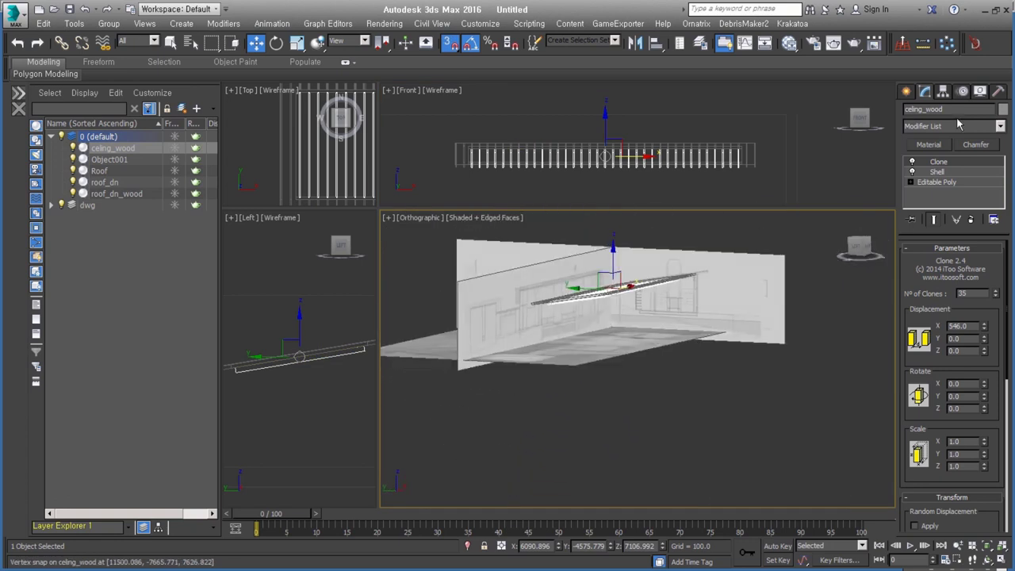
# In the Left view, select roof_dn_wood and vertex-snap it onto the roof edge.
pyautogui.click(909, 92)
pyautogui.moveTo(718, 334)
pyautogui.keyDown('alt'); pyautogui.mouseDown(button='middle')
pyautogui.moveTo(639, 404)
pyautogui.moveTo(709, 413)
pyautogui.moveTo(705, 363)
pyautogui.moveTo(753, 318)
pyautogui.moveTo(780, 257)
pyautogui.moveTo(761, 302)
pyautogui.moveTo(783, 288)
pyautogui.mouseUp(button='middle'); pyautogui.keyUp('alt')
pyautogui.press('l')
pyautogui.press('z')
pyautogui.scroll(-2, 776, 259)
pyautogui.press('l')
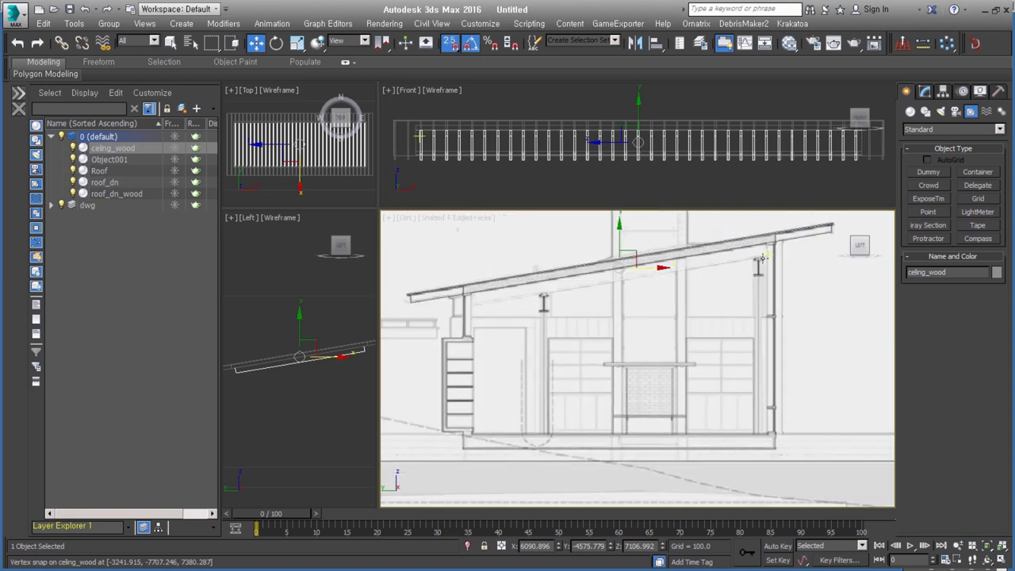
pyautogui.scroll(2, 764, 258)
pyautogui.scroll(2, 763, 258)
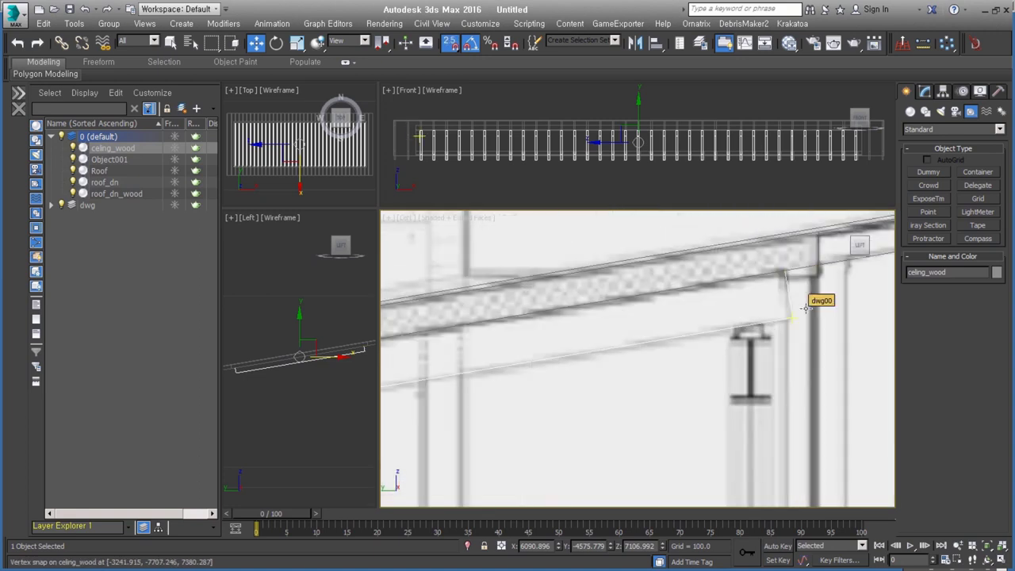
pyautogui.click(807, 270)
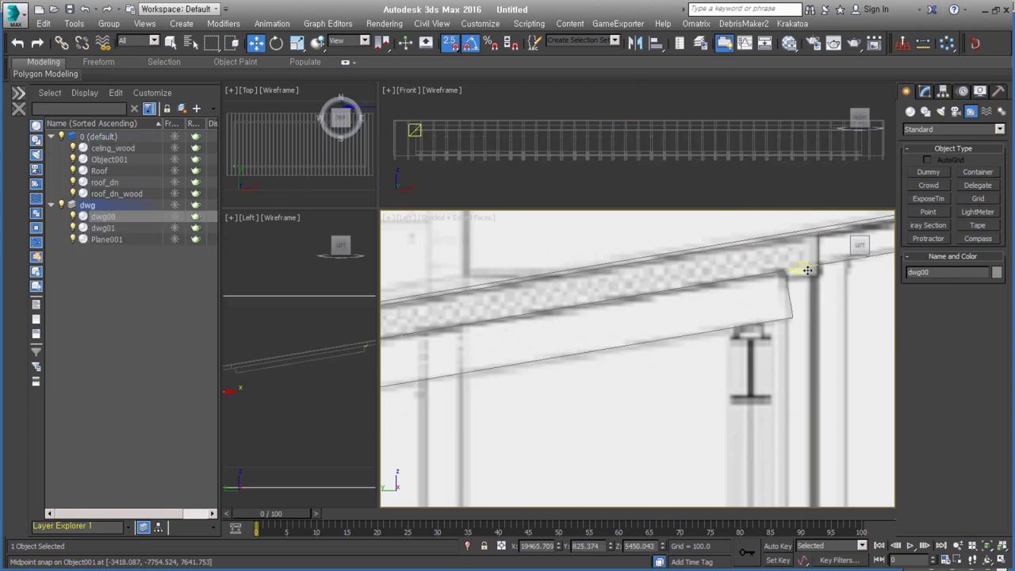
pyautogui.click(808, 271)
pyautogui.scroll(-1, 803, 268)
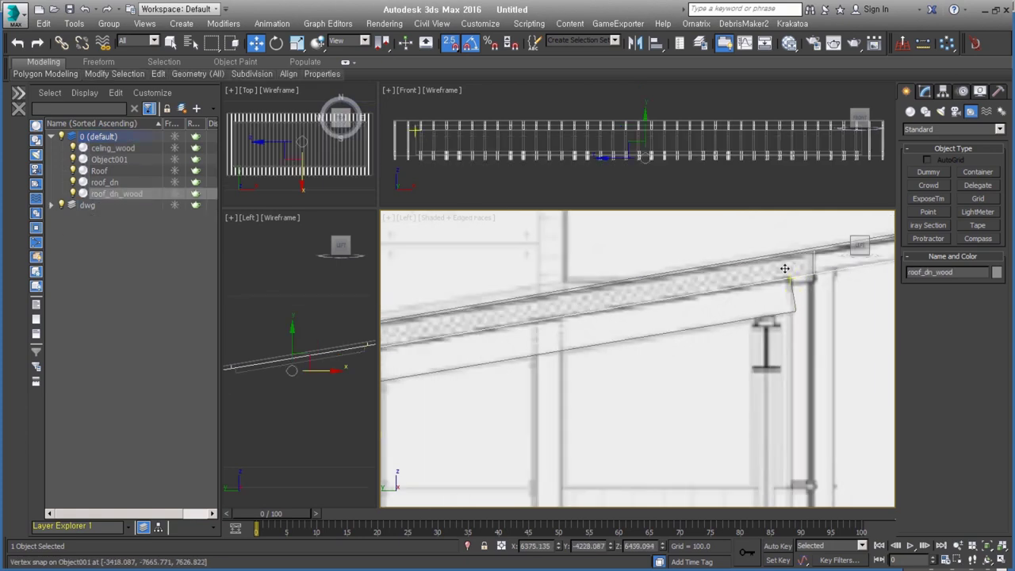
pyautogui.moveTo(784, 269); pyautogui.dragTo(797, 296)
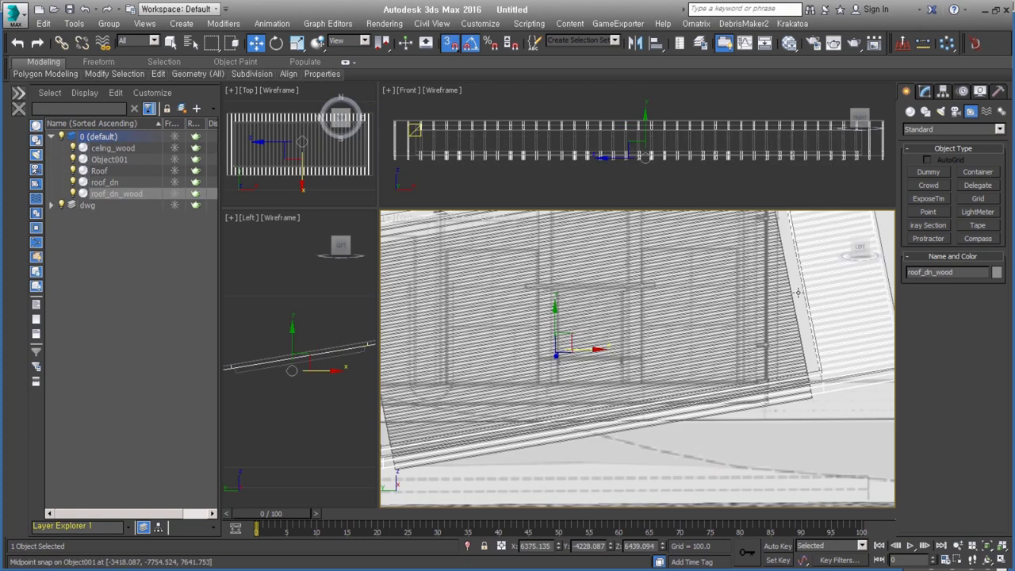
# Select the Roof and roof_dn objects in the Scene Explorer.
pyautogui.click(830, 372)
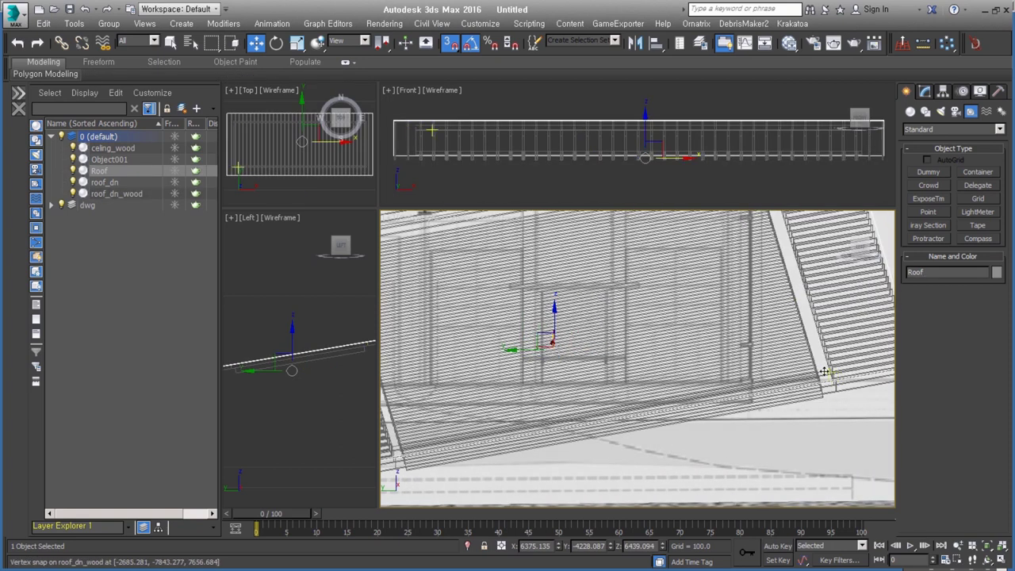
pyautogui.click(825, 372)
pyautogui.scroll(-2, 817, 370)
# Shift-clone roof_dn's six underside polygons into a separate object named main_window.
pyautogui.scroll(-2, 809, 369)
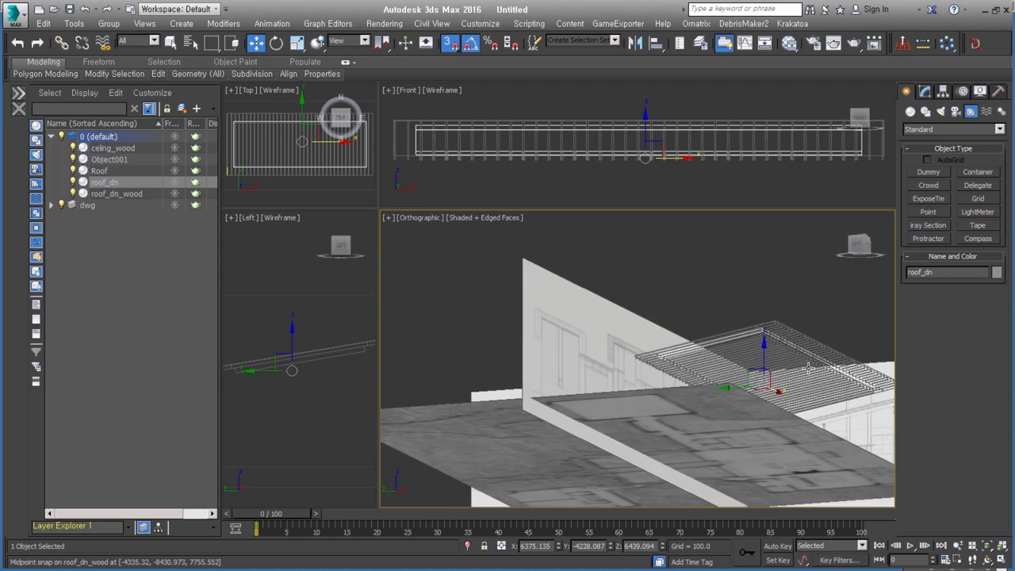
pyautogui.click(925, 91)
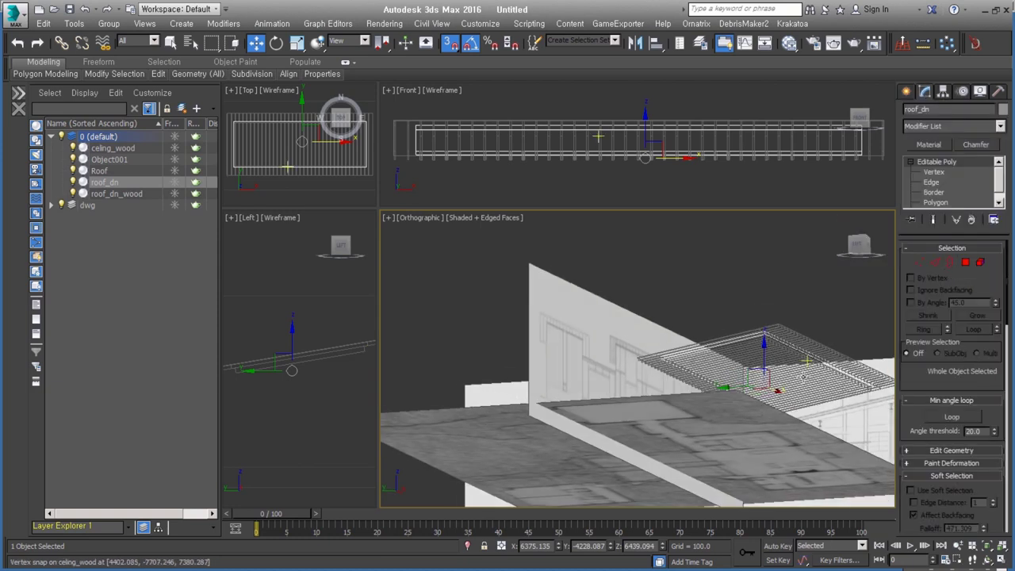
pyautogui.click(965, 263)
pyautogui.keyDown('alt'); pyautogui.moveTo(800, 356); pyautogui.dragTo(722, 281, button='middle'); pyautogui.keyUp('alt')
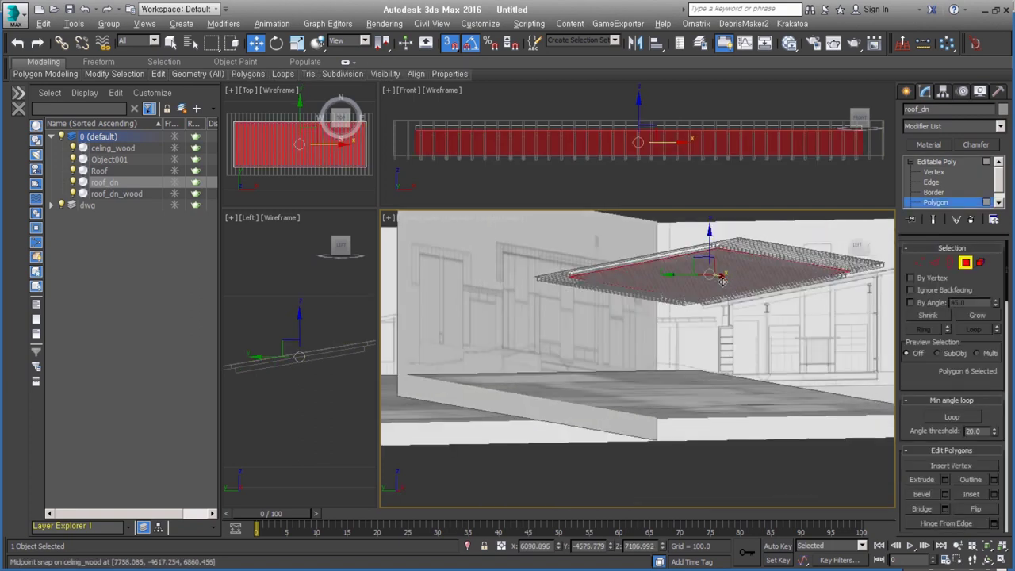
pyautogui.keyDown('shift'); pyautogui.moveTo(722, 281); pyautogui.dragTo(723, 287); pyautogui.keyUp('shift')
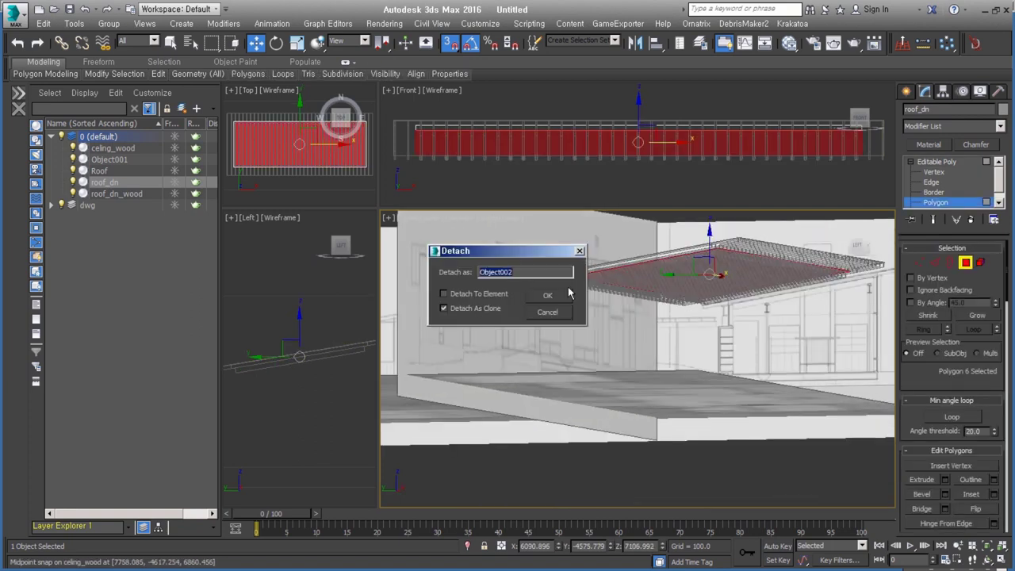
pyautogui.write('main_window')
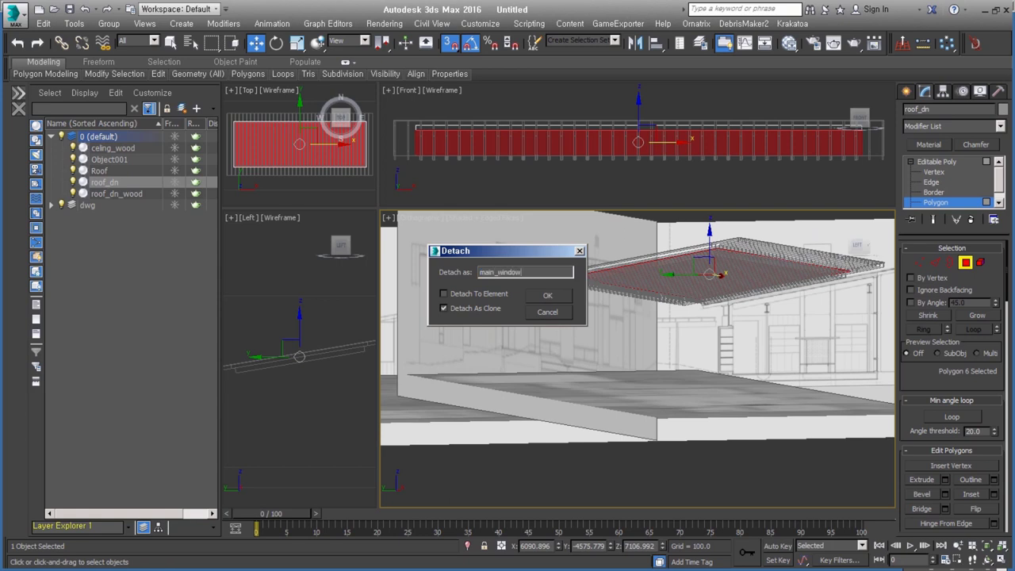
pyautogui.press('Return')
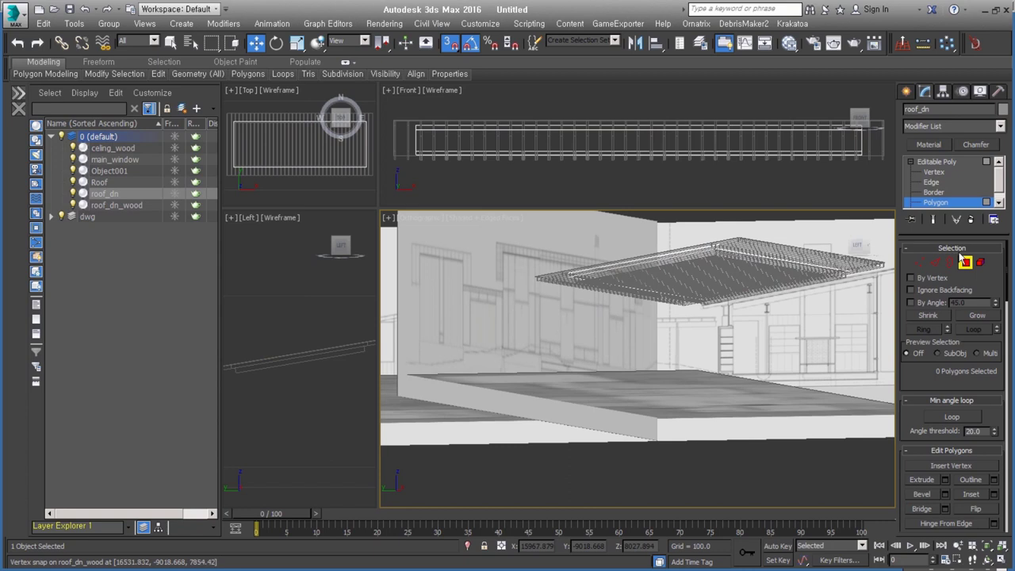
# Select main_window's open border and Shift-drag it downward to form side walls.
pyautogui.press('4')
pyautogui.click(116, 160)
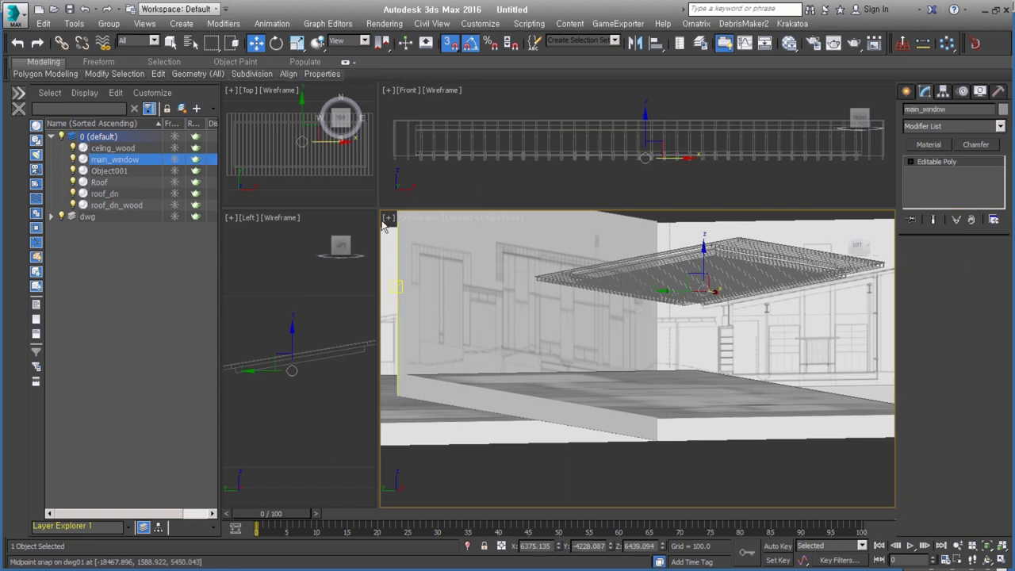
pyautogui.moveTo(714, 317); pyautogui.dragTo(670, 350, button='middle')
pyautogui.click(950, 261)
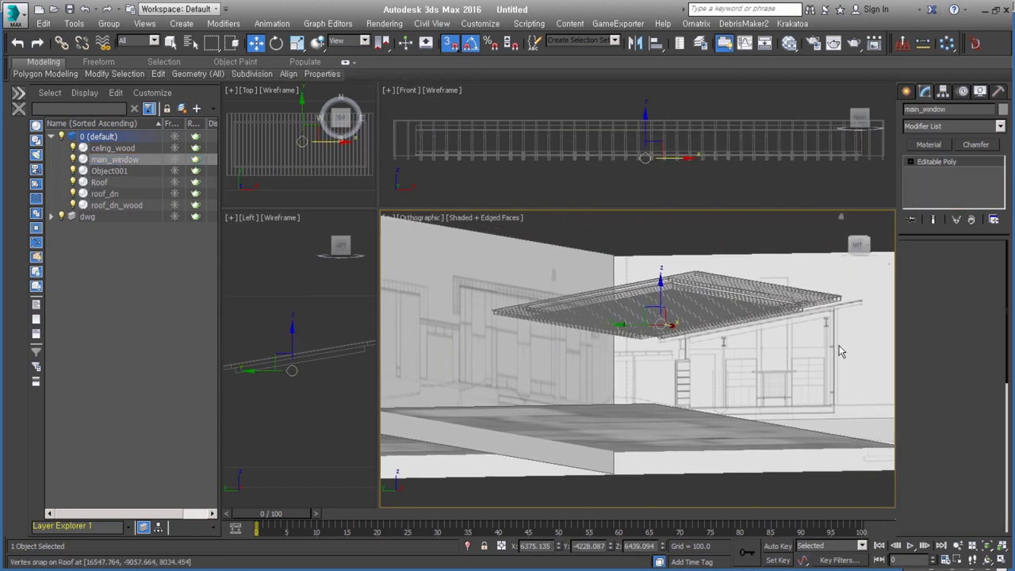
pyautogui.keyDown('alt'); pyautogui.moveTo(602, 340); pyautogui.dragTo(657, 348, button='middle'); pyautogui.keyUp('alt')
pyautogui.keyDown('shift'); pyautogui.moveTo(666, 274); pyautogui.dragTo(666, 341); pyautogui.keyUp('shift')
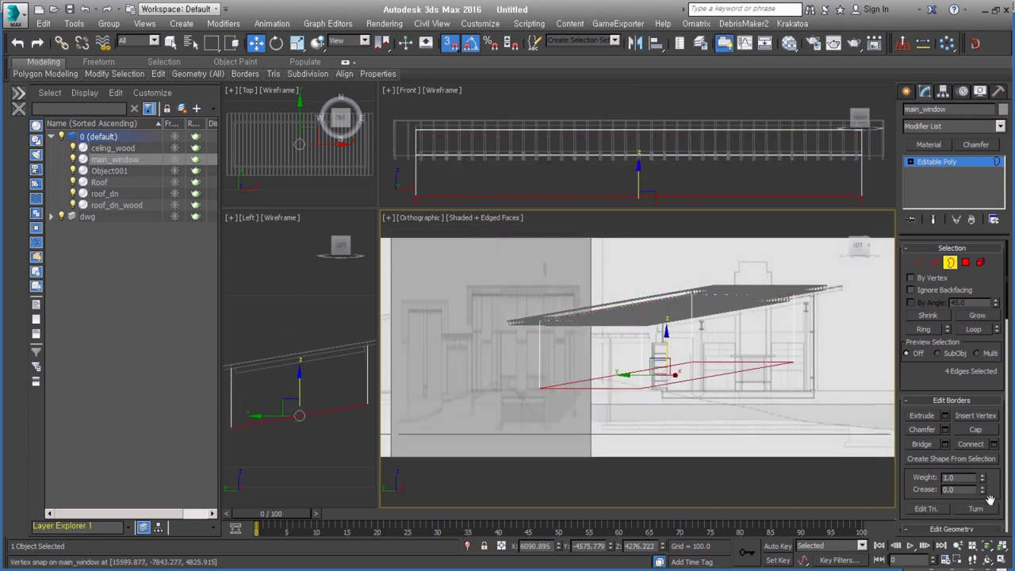
pyautogui.scroll(-5, 990, 500)
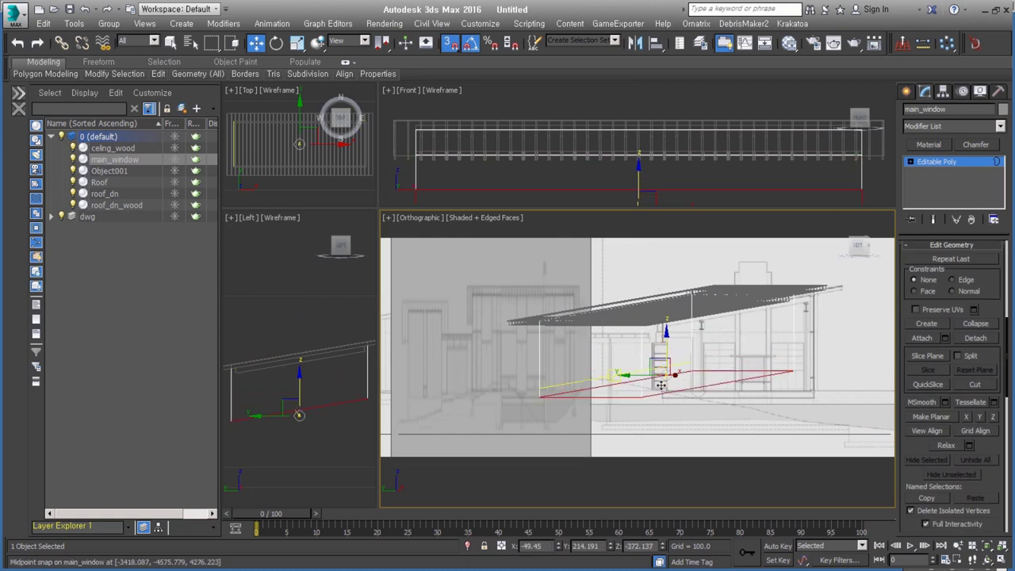
# Make the new bottom border planar in Z and snap it onto the floor line in Front view.
pyautogui.keyDown('alt'); pyautogui.moveTo(667, 337); pyautogui.dragTo(698, 357, button='middle'); pyautogui.keyUp('alt')
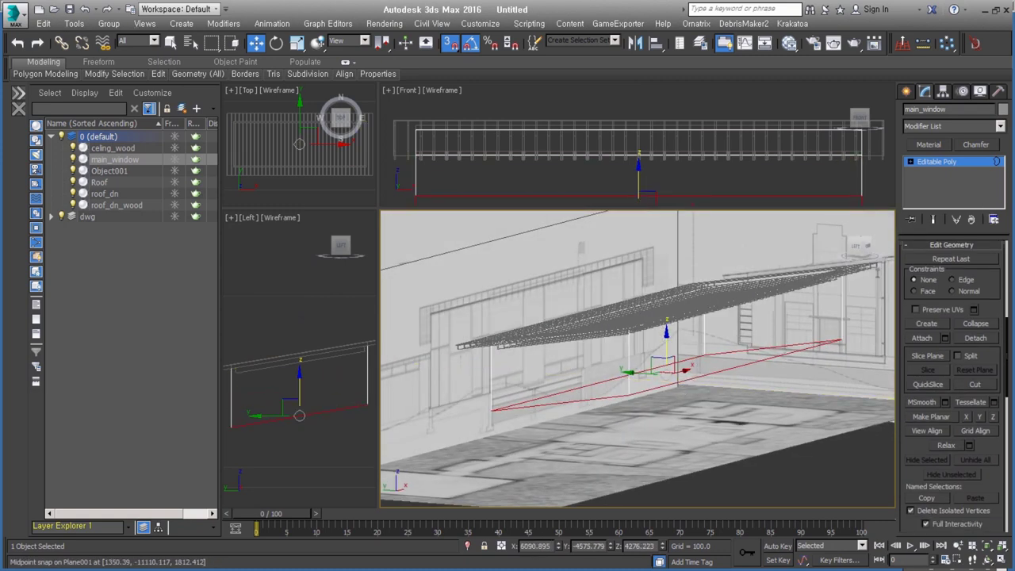
pyautogui.click(994, 418)
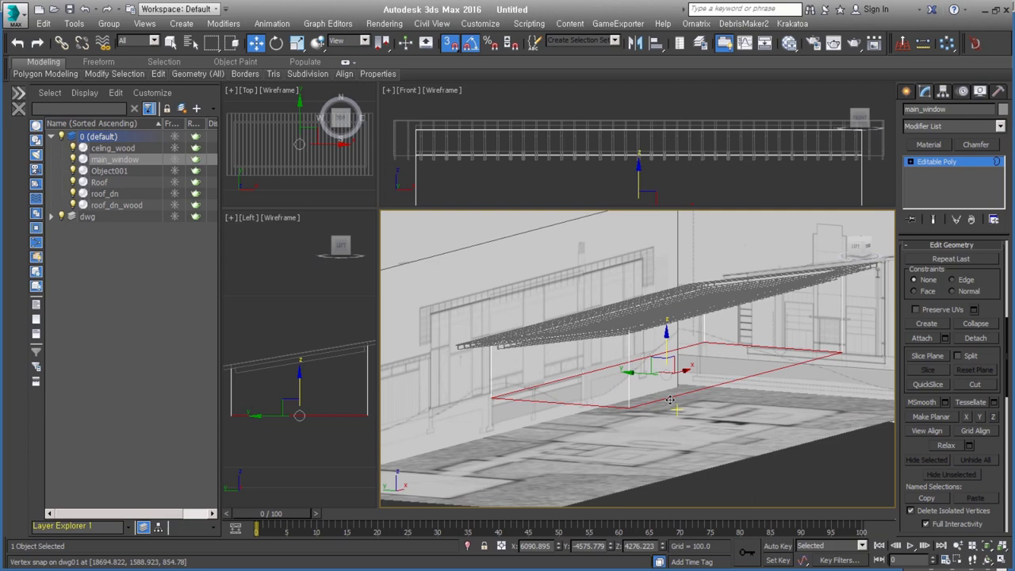
pyautogui.press('f')
pyautogui.press('s')
pyautogui.moveTo(637, 331)
pyautogui.mouseDown()
pyautogui.moveTo(631, 347)
pyautogui.moveTo(446, 376)
pyautogui.mouseUp()
pyautogui.scroll(5, 445, 378)
pyautogui.scroll(3, 596, 371)
pyautogui.press('space')
pyautogui.moveTo(589, 363); pyautogui.dragTo(590, 364)
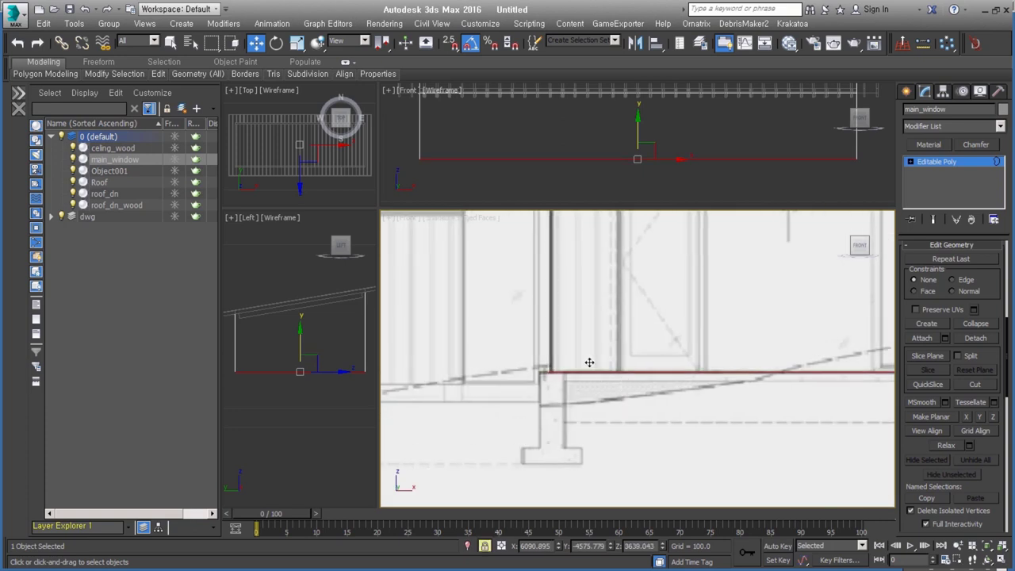
pyautogui.press('space')
pyautogui.scroll(-5, 476, 381)
# Inspect the main_window box at Polygon level, selecting then clearing its top polygon.
pyautogui.moveTo(476, 381)
pyautogui.keyDown('alt'); pyautogui.mouseDown(button='middle')
pyautogui.moveTo(553, 386)
pyautogui.moveTo(657, 368)
pyautogui.mouseUp(button='middle'); pyautogui.keyUp('alt')
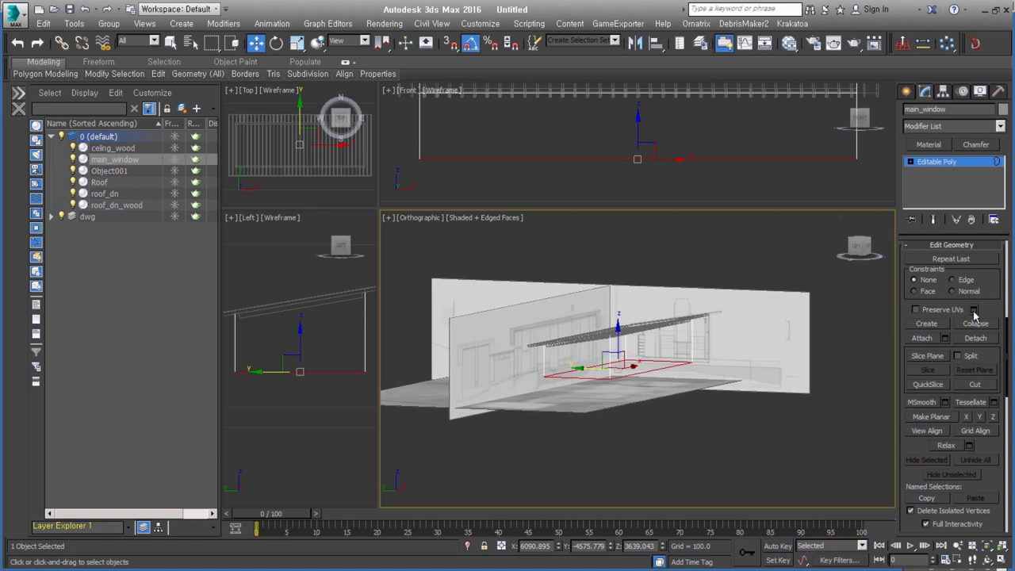
pyautogui.scroll(-3, 989, 294)
pyautogui.scroll(-3, 986, 325)
pyautogui.scroll(-3, 984, 363)
pyautogui.press('4')
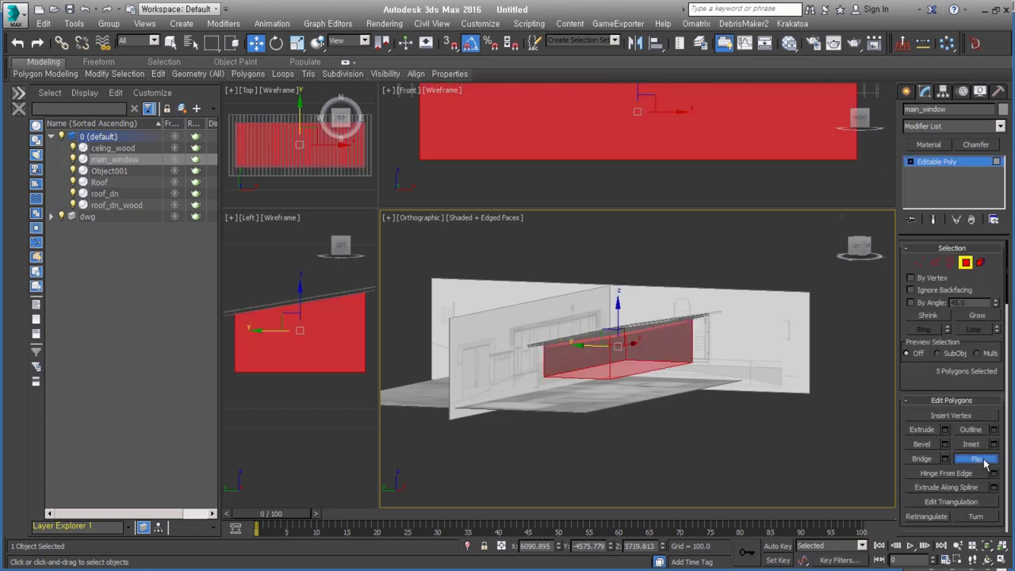
pyautogui.keyDown('alt'); pyautogui.moveTo(663, 339); pyautogui.dragTo(634, 331, button='middle'); pyautogui.keyUp('alt')
pyautogui.click(632, 332)
pyautogui.moveTo(718, 381)
pyautogui.keyDown('alt'); pyautogui.mouseDown(button='middle')
pyautogui.moveTo(674, 343)
pyautogui.moveTo(691, 363)
pyautogui.moveTo(754, 338)
pyautogui.mouseUp(button='middle'); pyautogui.keyUp('alt')
pyautogui.keyDown('alt'); pyautogui.click(673, 343); pyautogui.keyUp('alt')
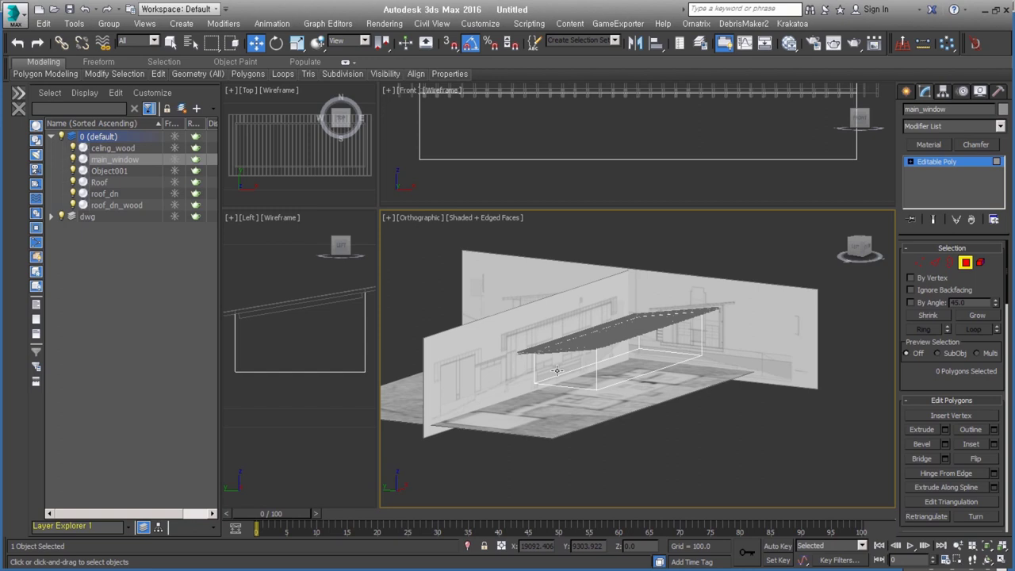
# Exit sub-object mode and zoom in on the building base in Front view.
pyautogui.moveTo(739, 380)
pyautogui.keyDown('alt'); pyautogui.mouseDown(button='middle')
pyautogui.moveTo(658, 380)
pyautogui.moveTo(668, 380)
pyautogui.mouseUp(button='middle'); pyautogui.keyUp('alt')
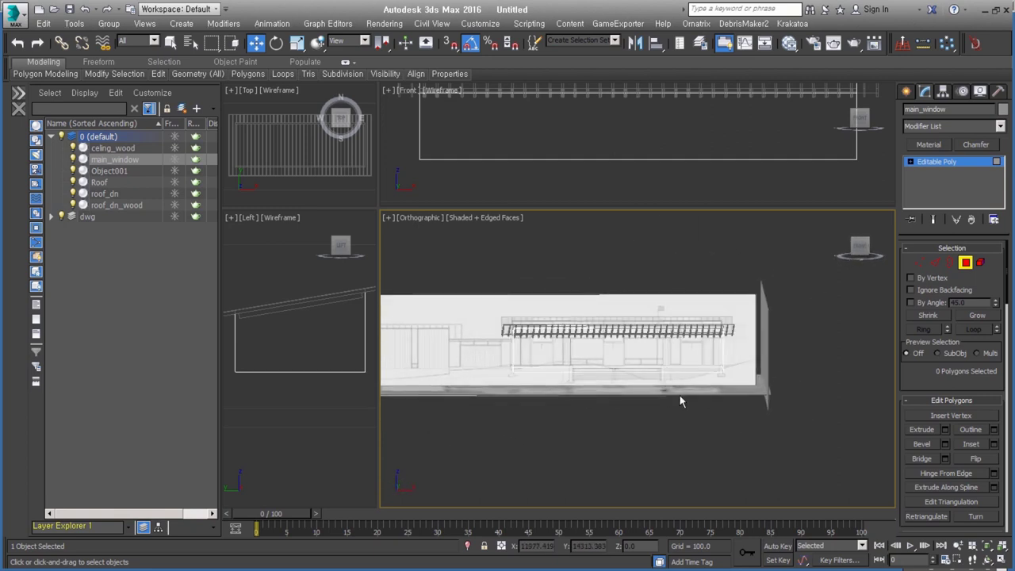
pyautogui.click(965, 263)
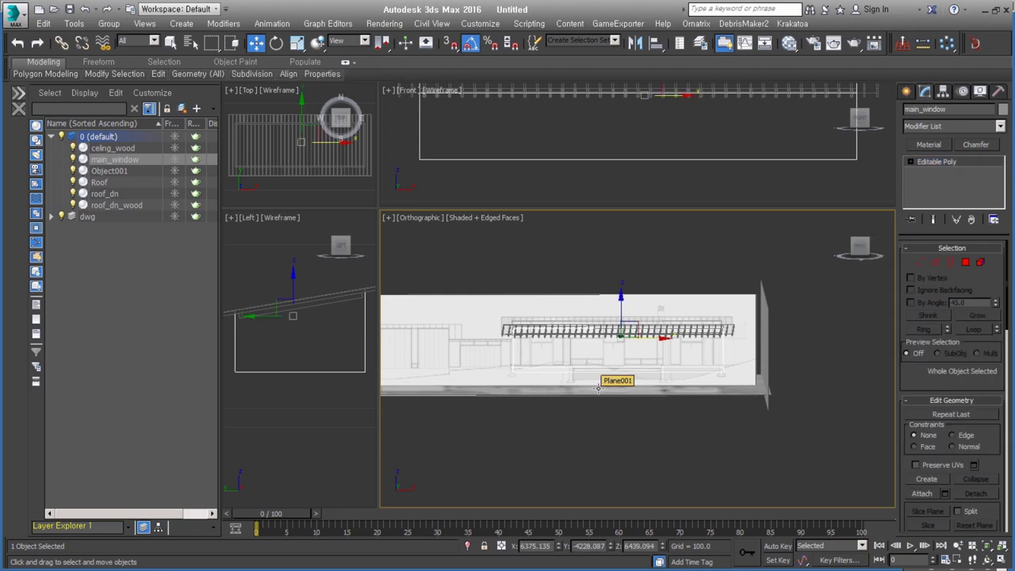
pyautogui.press('f')
pyautogui.scroll(2, 609, 379)
pyautogui.scroll(2, 609, 379)
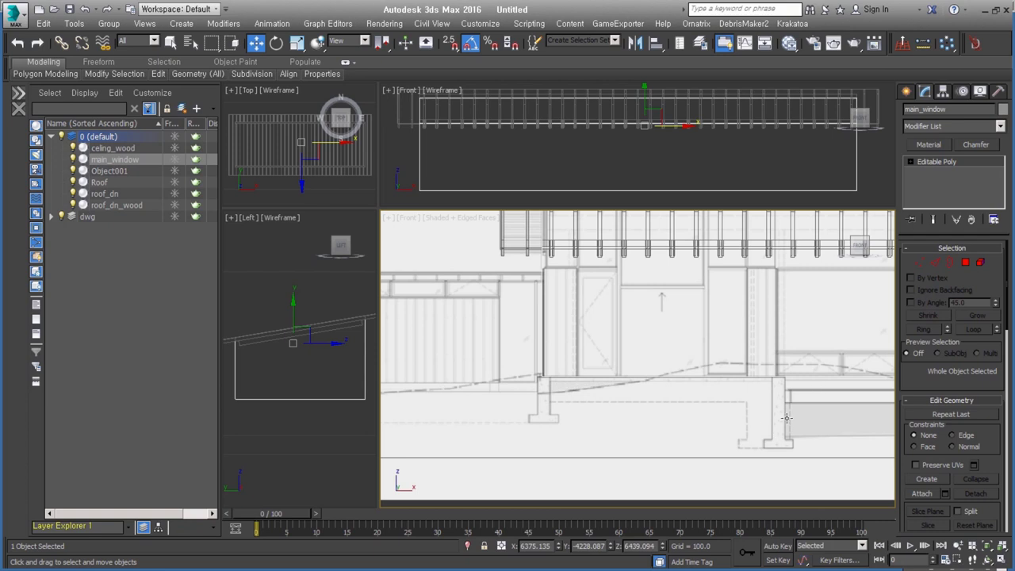
pyautogui.scroll(3, 786, 418)
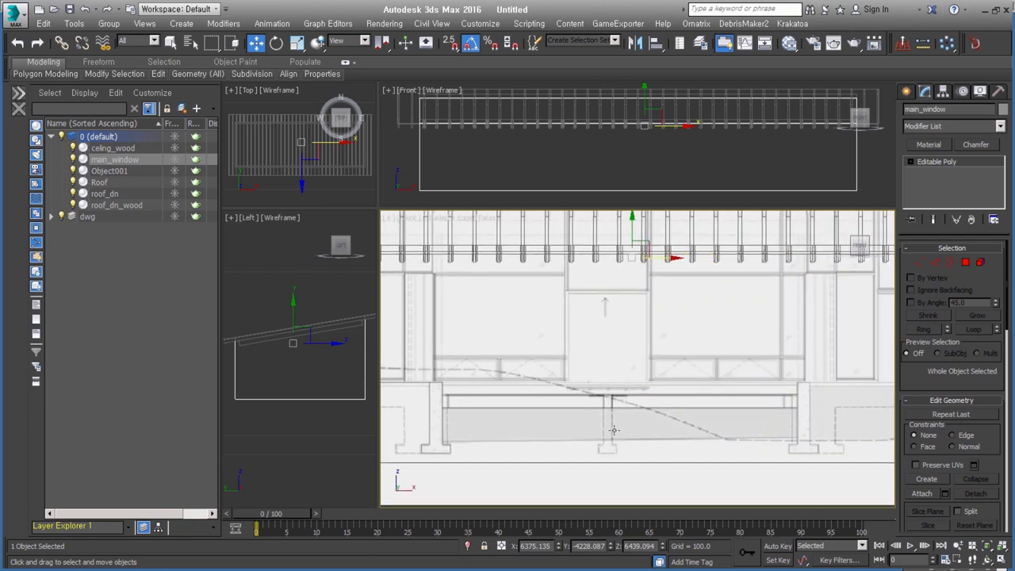
pyautogui.moveTo(800, 421); pyautogui.dragTo(639, 447, button='middle')
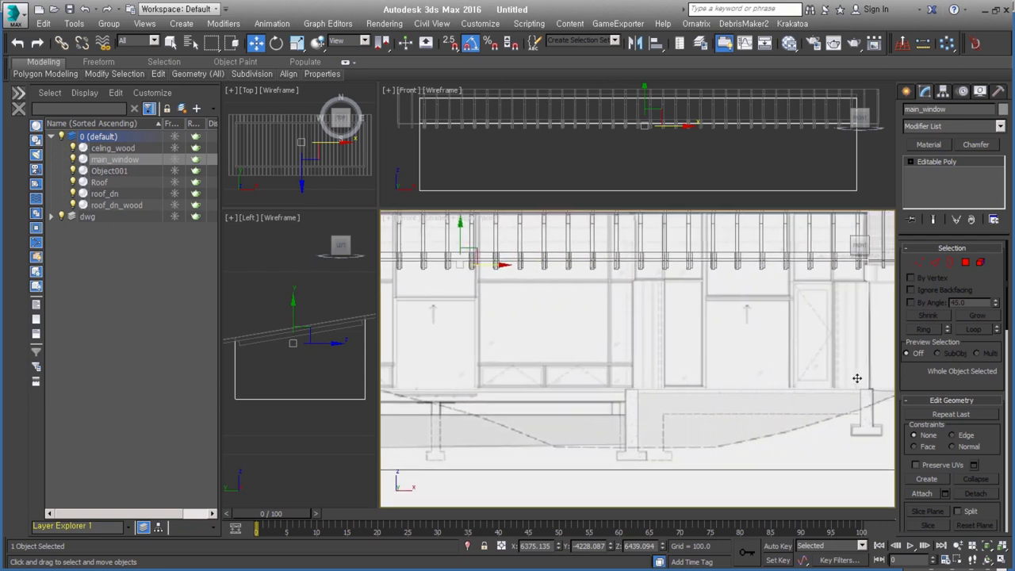
pyautogui.moveTo(875, 425); pyautogui.dragTo(916, 398, button='middle')
# Open 1_Colored_Site_plan.jpg from the dwg folder in the photo viewer.
pyautogui.hotkey('alt', 'Tab')
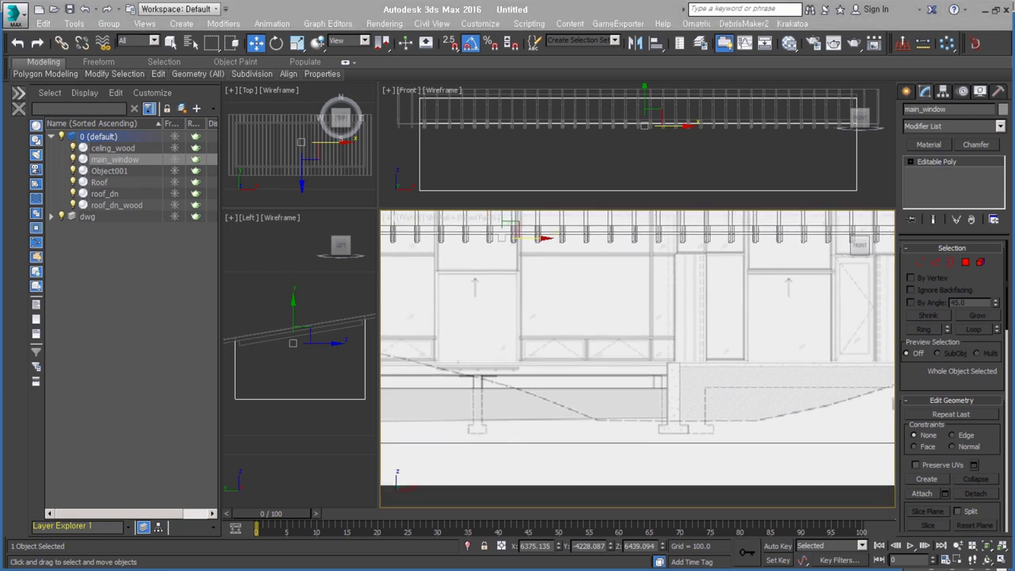
pyautogui.doubleClick(79, 230)
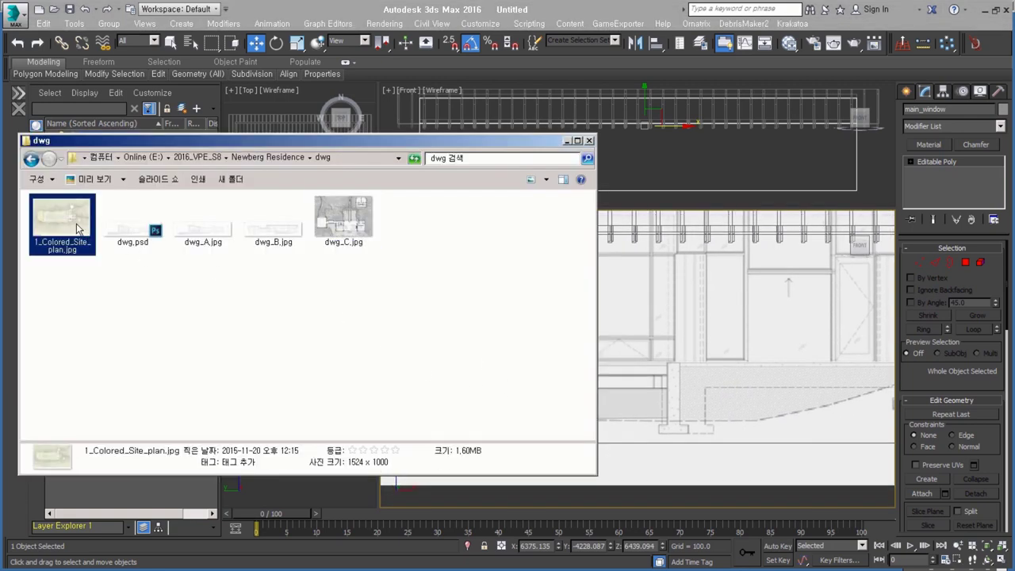
pyautogui.scroll(2, 573, 234)
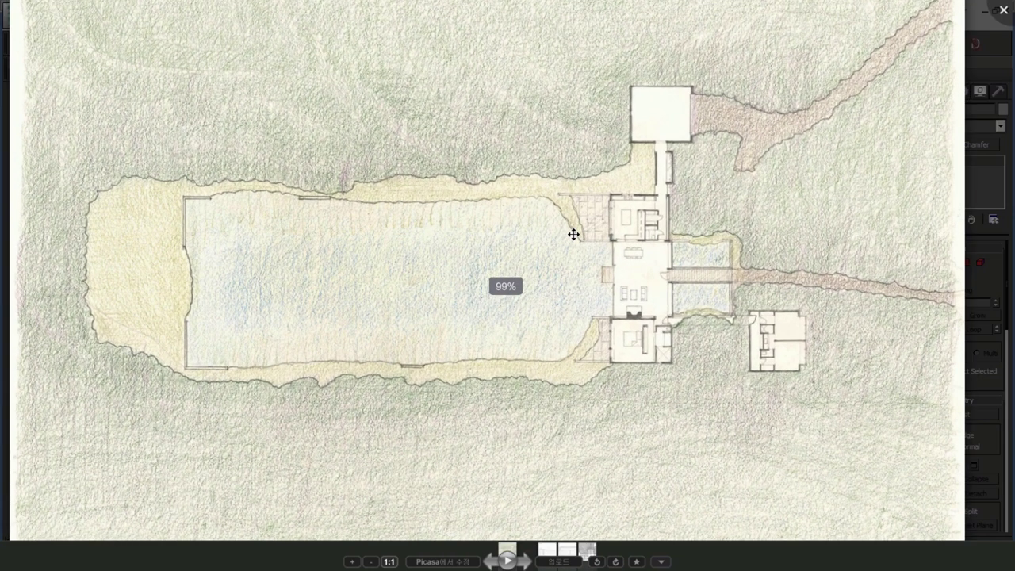
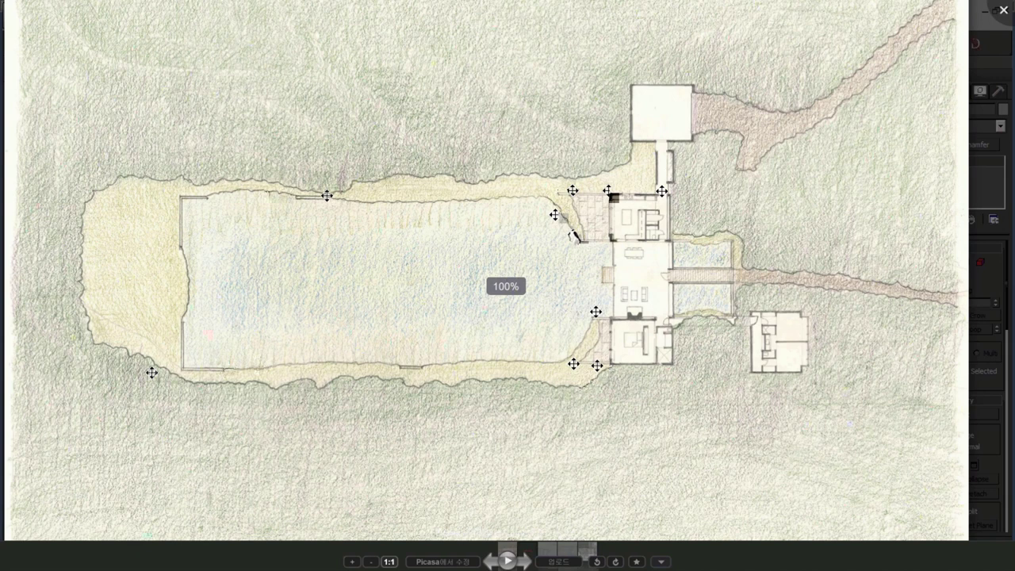
# Close the colored site plan image and minimize the dwg folder window.
pyautogui.click(1004, 10)
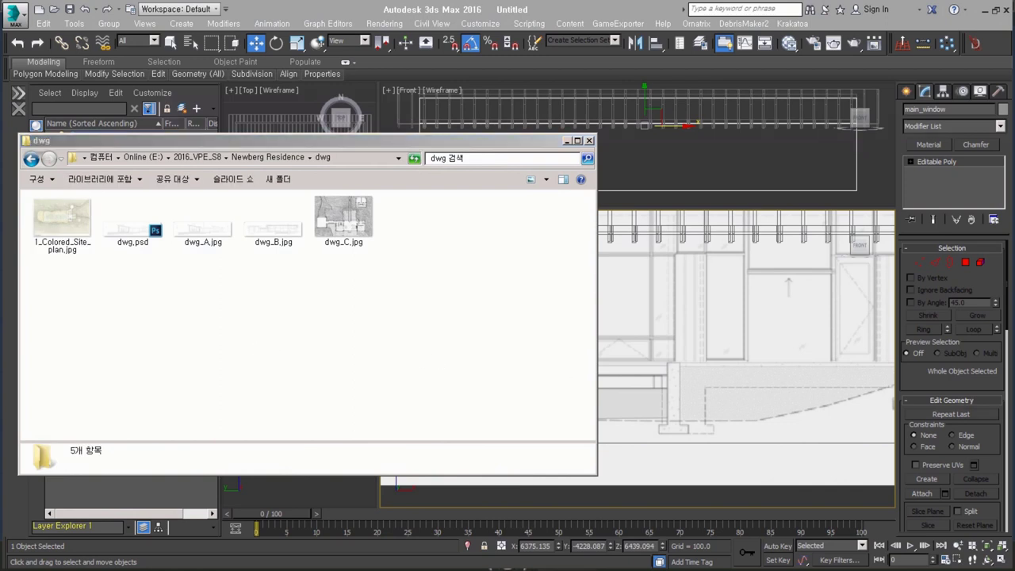
pyautogui.click(412, 378)
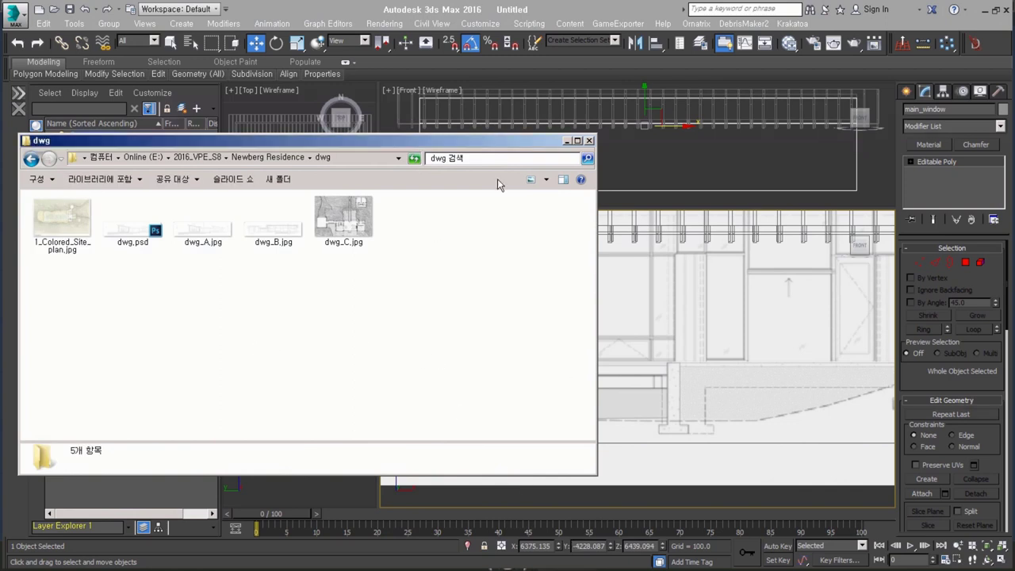
pyautogui.click(565, 142)
# Extend the window panel's bottom edge downward into a new strip of polygons.
pyautogui.moveTo(660, 376)
pyautogui.mouseDown(button='middle')
pyautogui.moveTo(741, 388)
pyautogui.moveTo(519, 370)
pyautogui.moveTo(680, 370)
pyautogui.mouseUp(button='middle')
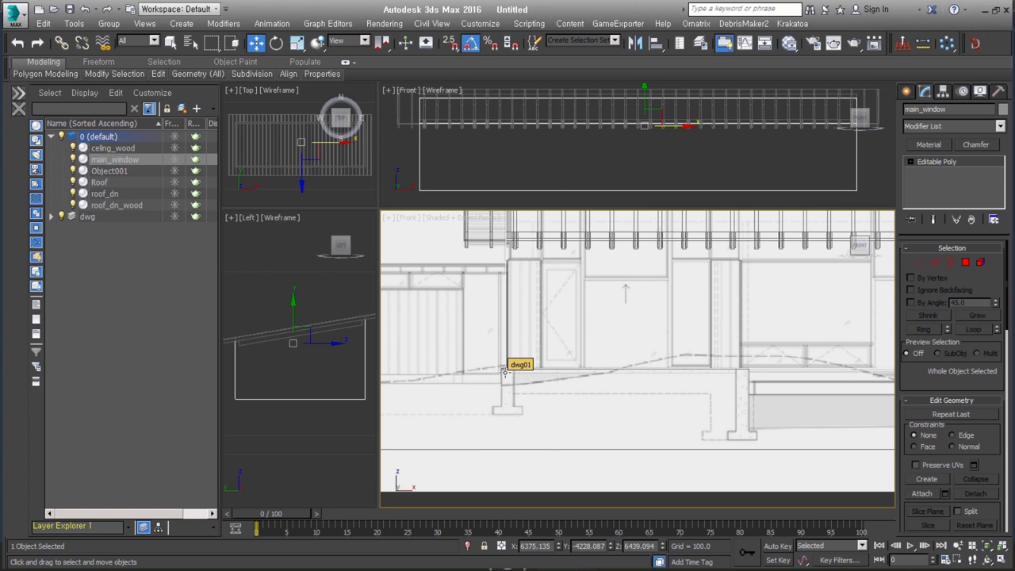
pyautogui.click(966, 263)
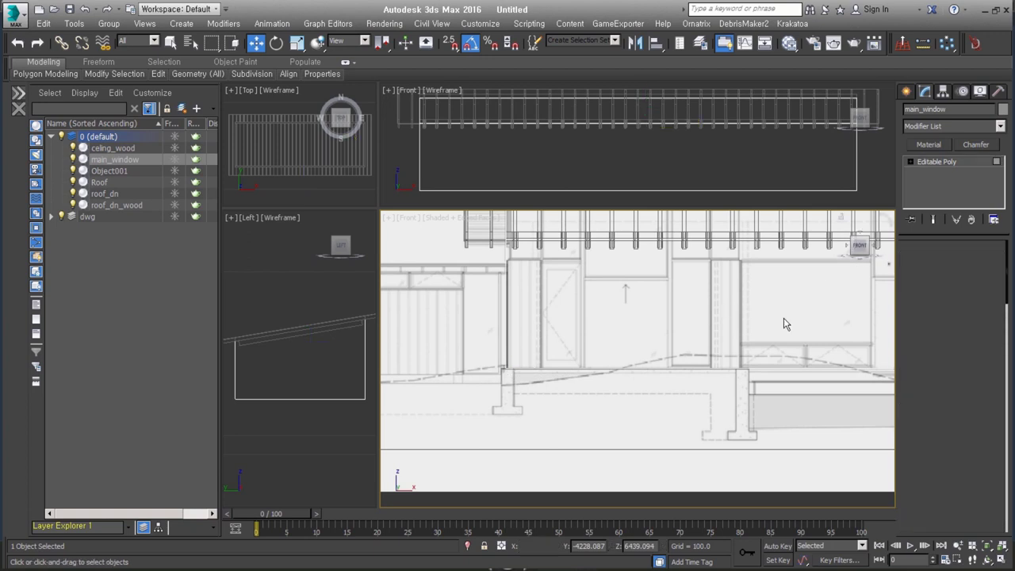
pyautogui.click(786, 322)
pyautogui.scroll(-4, 582, 380)
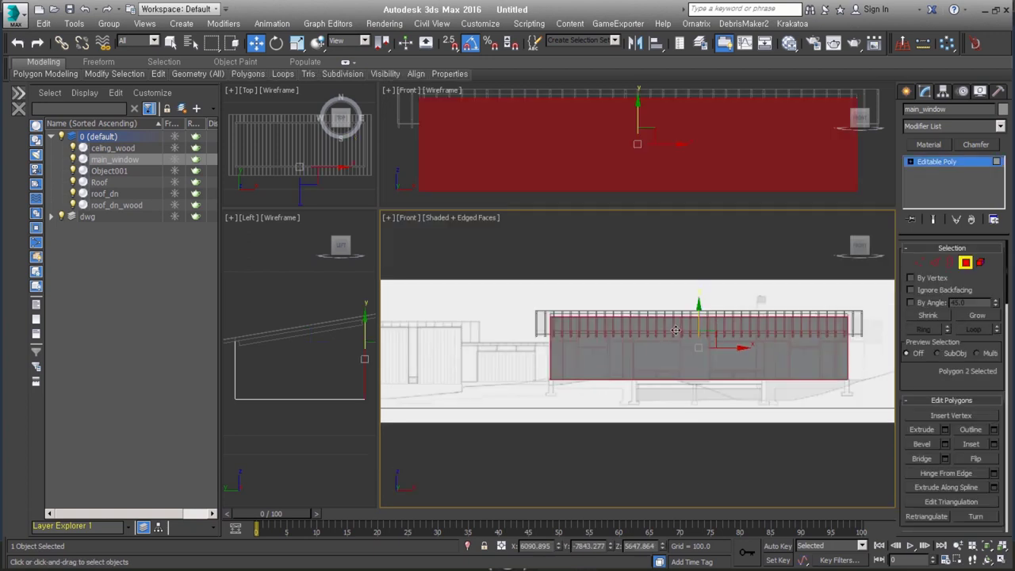
pyautogui.moveTo(682, 342); pyautogui.dragTo(714, 305, button='middle')
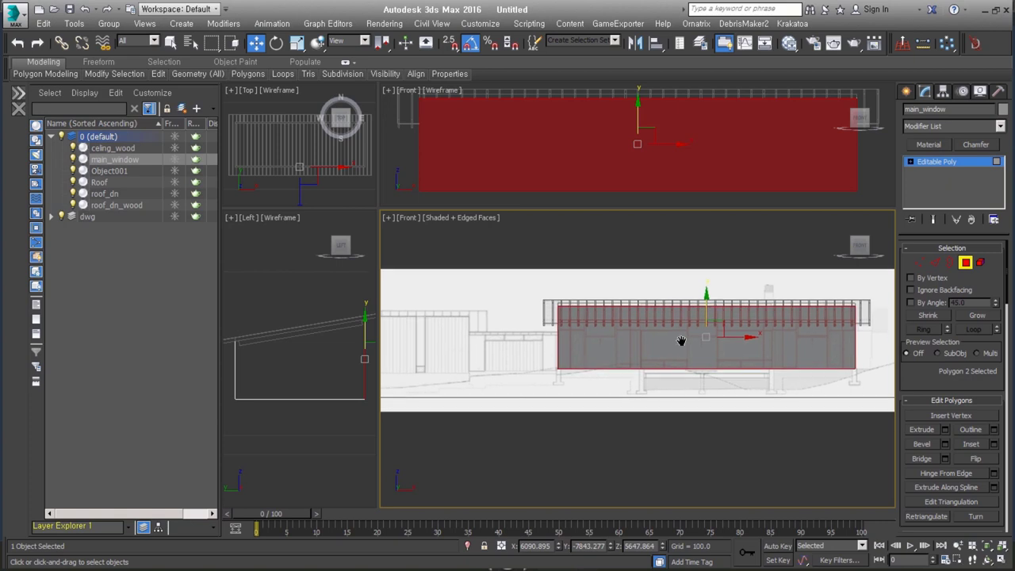
pyautogui.keyDown('ctrl'); pyautogui.click(935, 263); pyautogui.keyUp('ctrl')
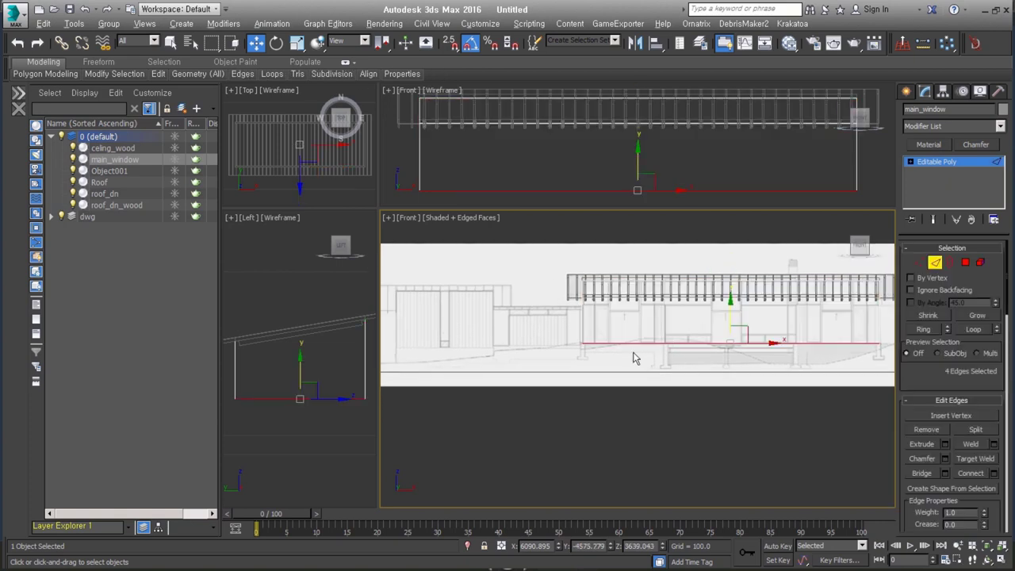
pyautogui.keyDown('alt'); pyautogui.moveTo(633, 358); pyautogui.dragTo(663, 370, button='middle'); pyautogui.keyUp('alt')
pyautogui.click(665, 359)
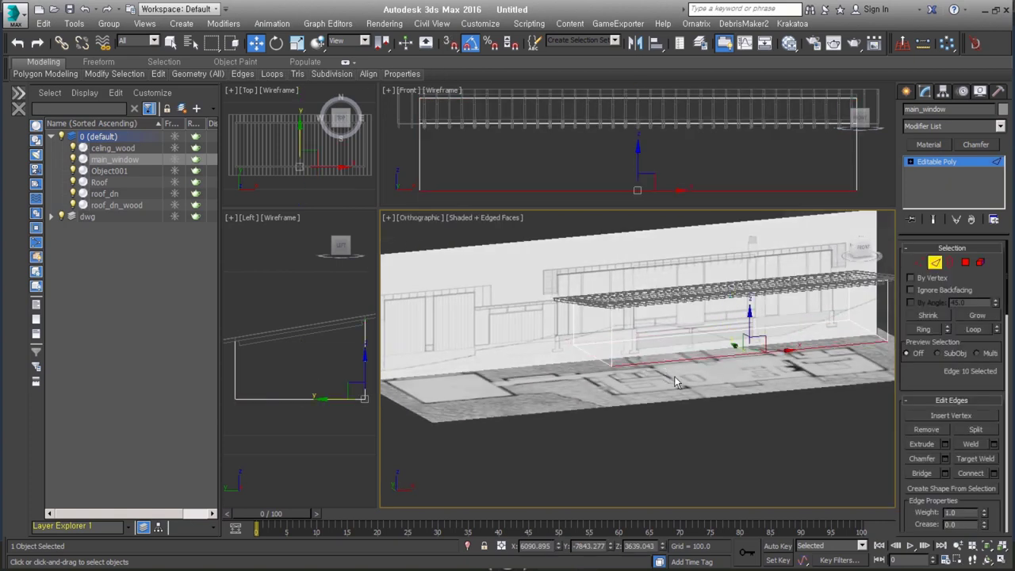
pyautogui.press('f')
pyautogui.keyDown('shift'); pyautogui.moveTo(711, 300); pyautogui.dragTo(712, 371); pyautogui.keyUp('shift')
# Detach the strip's five polygons as Object002 and select the new object.
pyautogui.keyDown('ctrl'); pyautogui.click(965, 265); pyautogui.keyUp('ctrl')
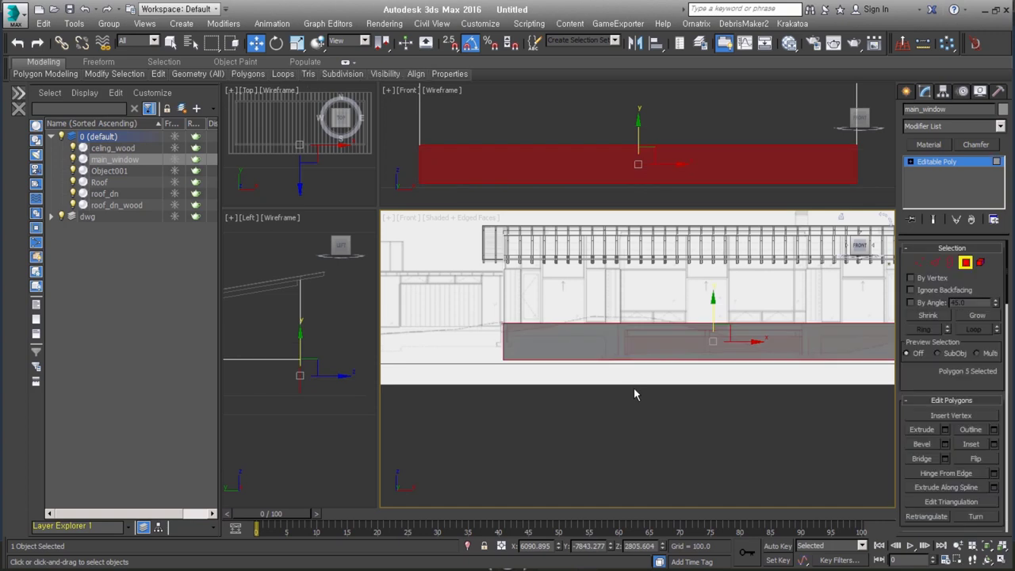
pyautogui.hotkey('alt', 'd')
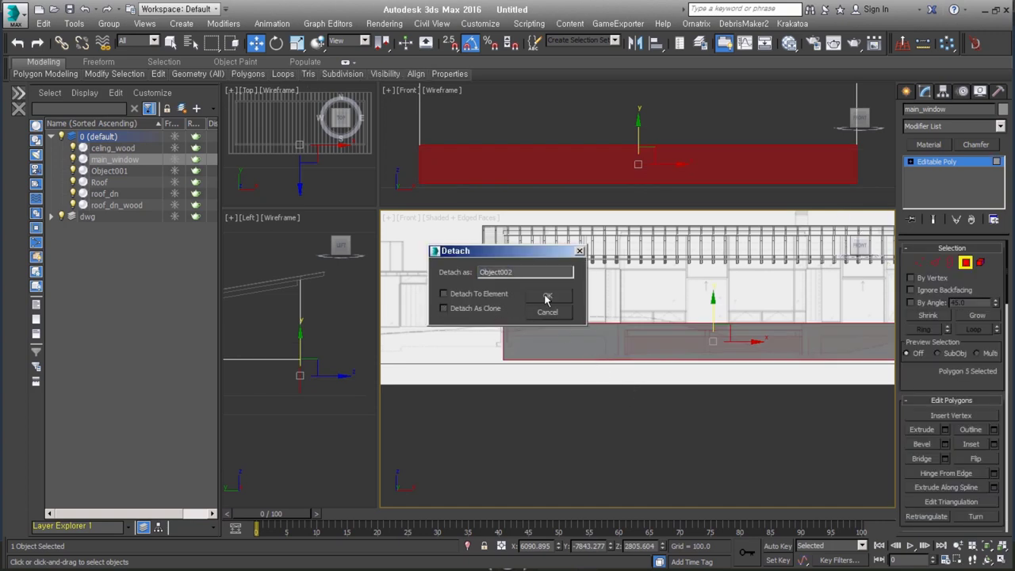
pyautogui.click(546, 295)
pyautogui.click(966, 263)
pyautogui.click(576, 351)
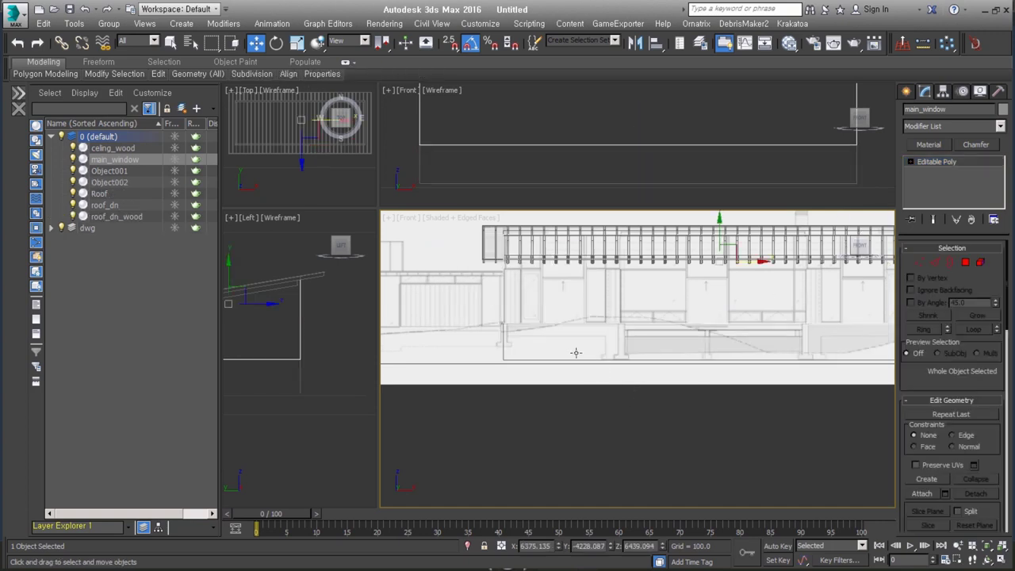
pyautogui.scroll(3, 541, 318)
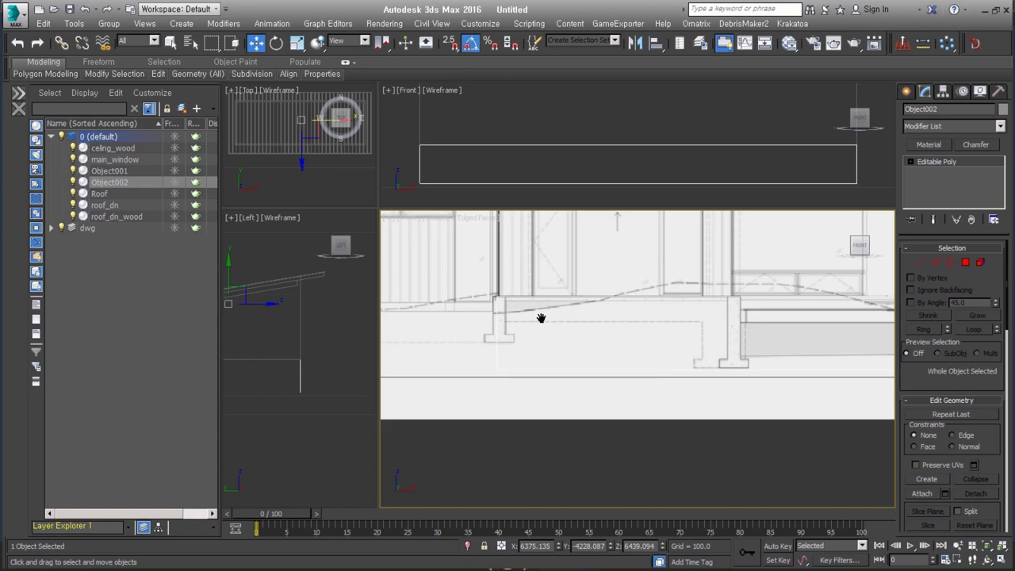
# Widen Object002 by moving its left edge left and stretching an edge to the next footing.
pyautogui.click(935, 263)
pyautogui.click(497, 317)
pyautogui.scroll(2, 486, 324)
pyautogui.moveTo(543, 361); pyautogui.dragTo(530, 361)
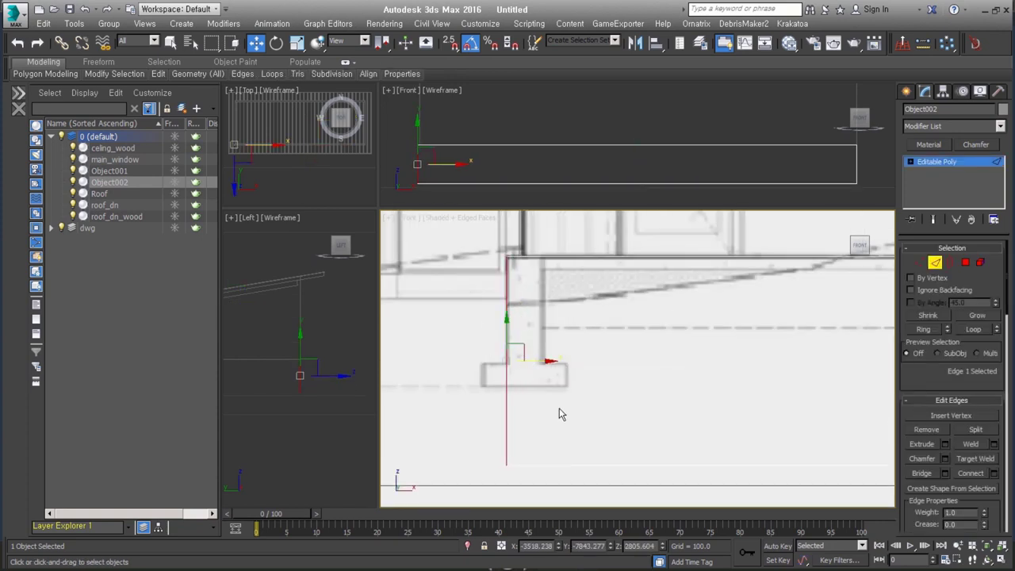
pyautogui.scroll(-2, 433, 399)
pyautogui.scroll(-2, 434, 399)
pyautogui.scroll(-2, 433, 399)
pyautogui.scroll(-2, 510, 385)
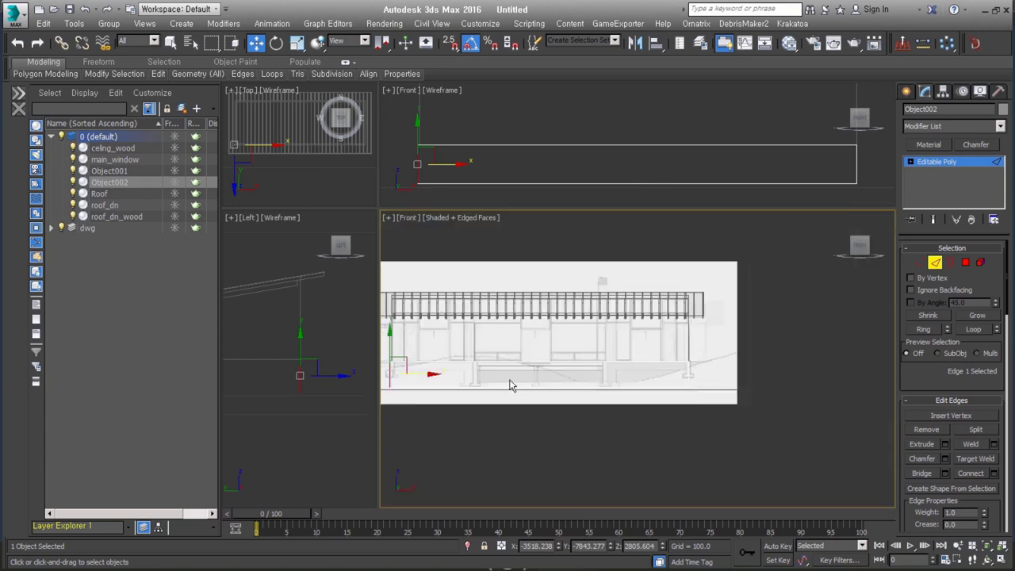
pyautogui.click(688, 372)
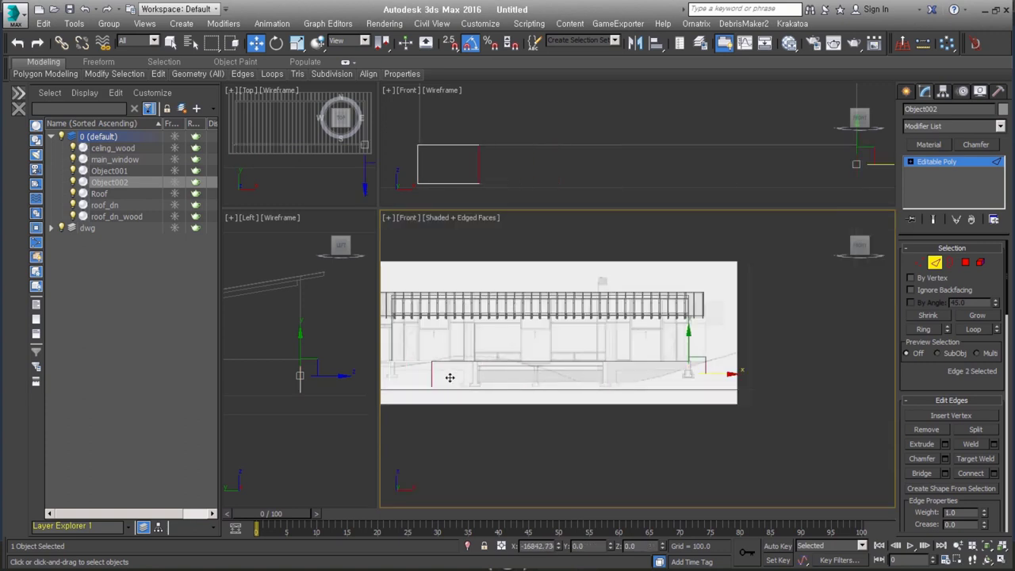
pyautogui.click(395, 374)
pyautogui.scroll(3, 476, 381)
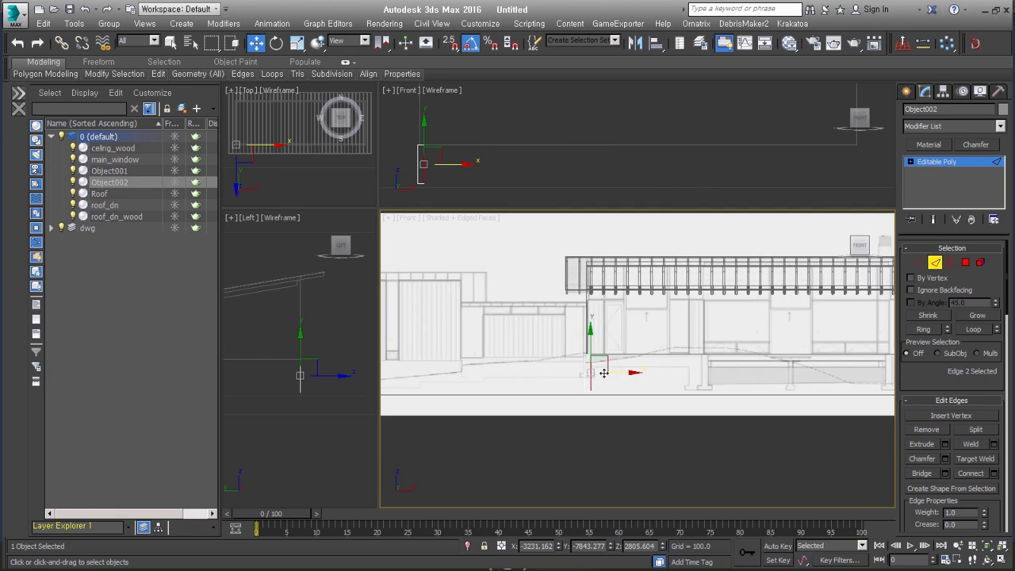
pyautogui.scroll(3, 556, 381)
pyautogui.scroll(3, 555, 386)
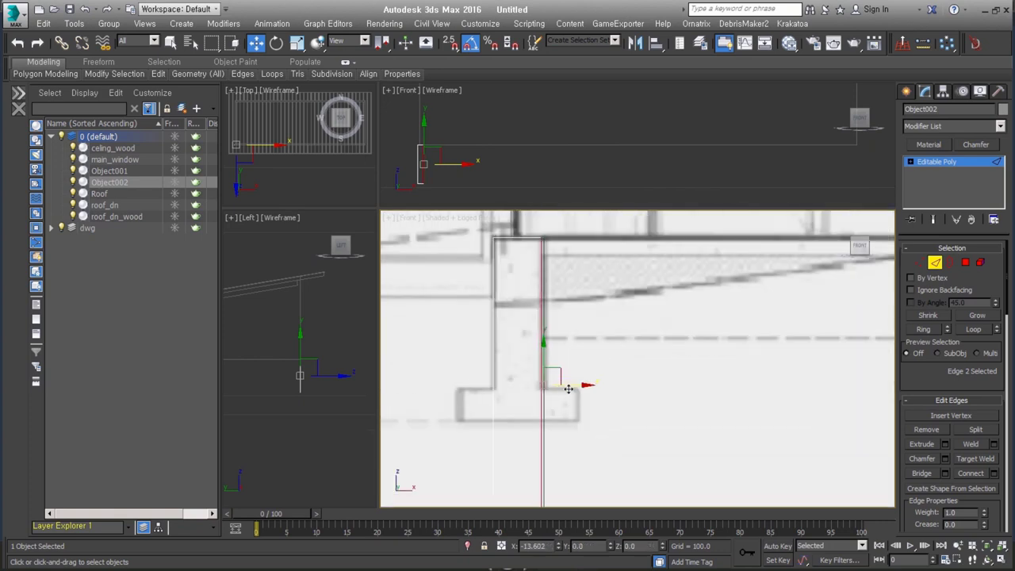
pyautogui.scroll(-3, 555, 386)
pyautogui.keyDown('shift'); pyautogui.moveTo(485, 386); pyautogui.dragTo(800, 378); pyautogui.keyUp('shift')
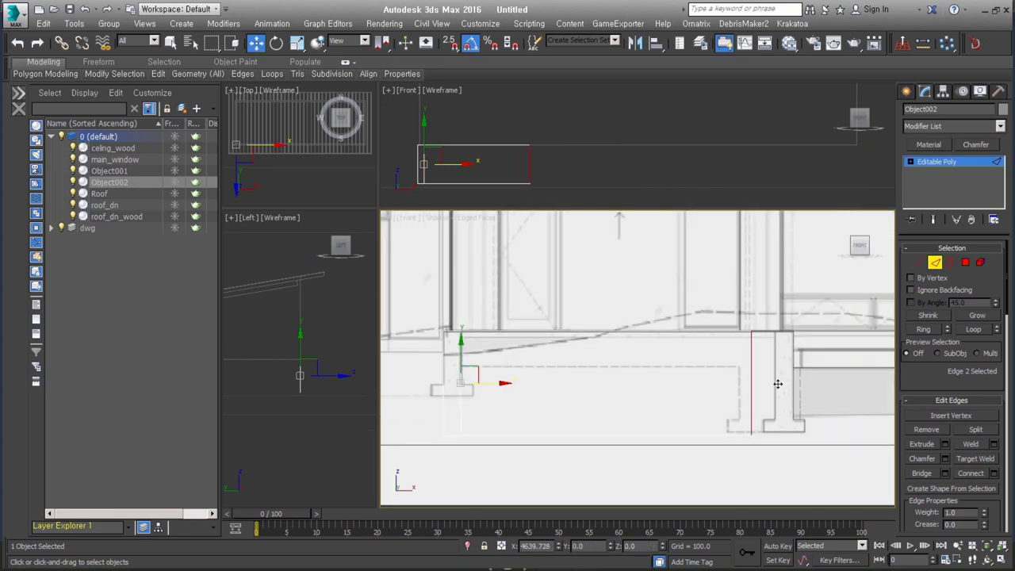
# Add a row of narrow sections extending rightward along the base beneath the window.
pyautogui.click(798, 380)
pyautogui.moveTo(798, 381); pyautogui.dragTo(477, 387, button='middle')
pyautogui.keyDown('shift'); pyautogui.moveTo(476, 383); pyautogui.dragTo(718, 383); pyautogui.keyUp('shift')
pyautogui.moveTo(718, 383); pyautogui.dragTo(427, 389, button='middle')
pyautogui.keyDown('shift'); pyautogui.moveTo(431, 386); pyautogui.dragTo(702, 385); pyautogui.keyUp('shift')
pyautogui.moveTo(702, 385); pyautogui.dragTo(438, 388, button='middle')
pyautogui.keyDown('shift'); pyautogui.moveTo(442, 390); pyautogui.dragTo(666, 390); pyautogui.keyUp('shift')
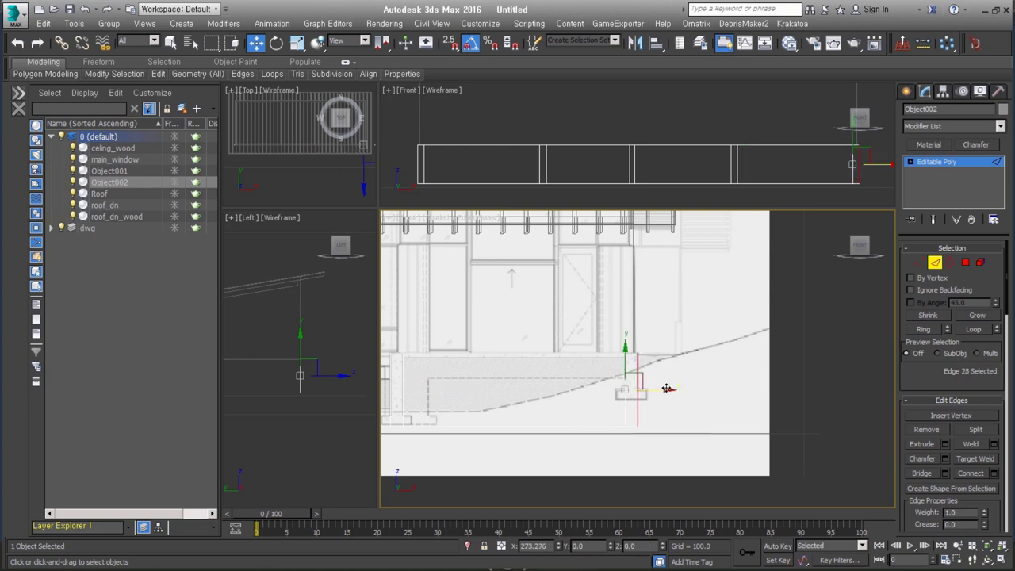
pyautogui.moveTo(666, 390); pyautogui.dragTo(853, 322, button='middle')
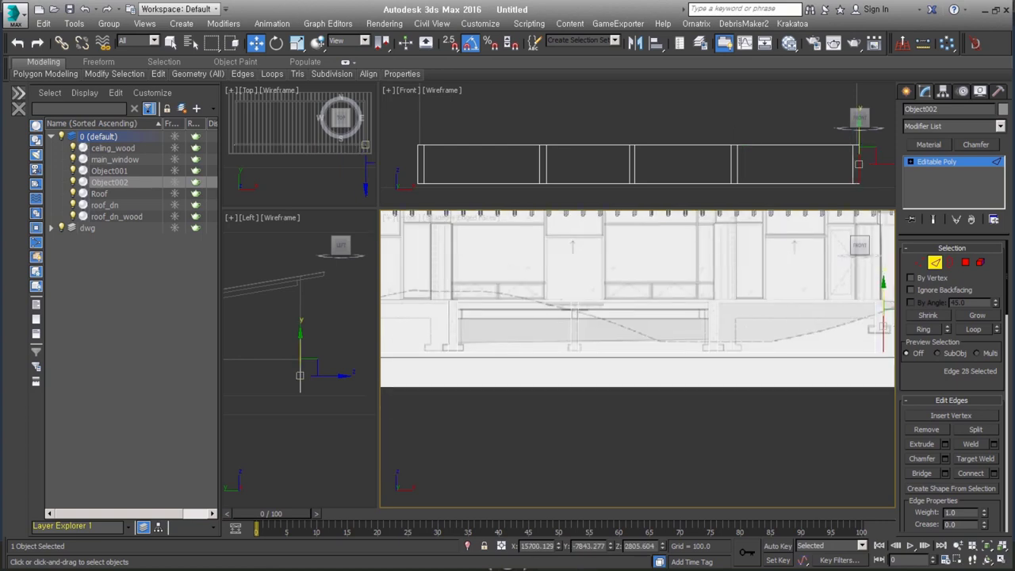
# Remove Object002's in-between polygons, leaving five separate thin posts.
pyautogui.click(966, 264)
pyautogui.moveTo(519, 331); pyautogui.dragTo(530, 341, button='middle')
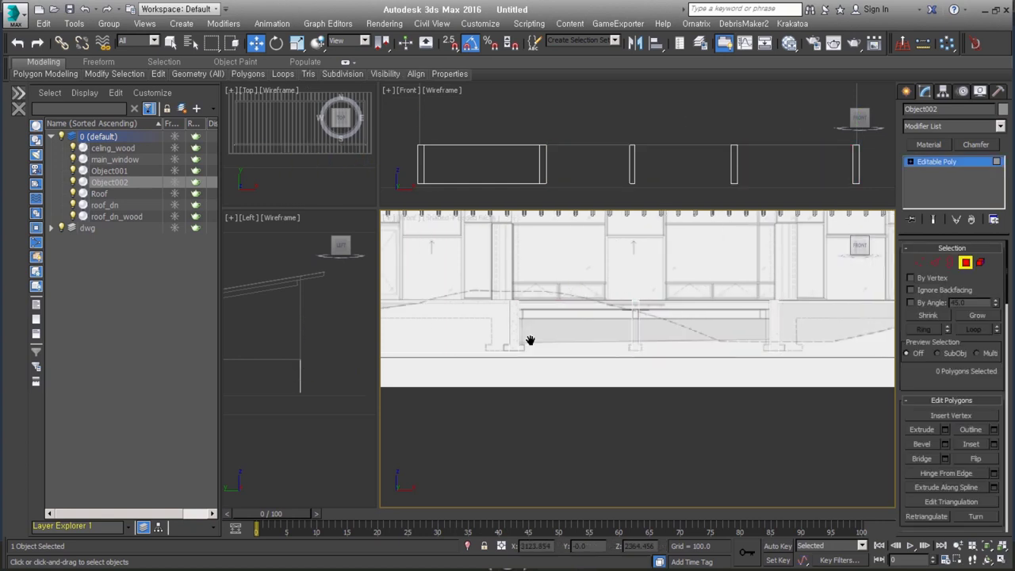
pyautogui.scroll(1, 634, 324)
pyautogui.scroll(1, 764, 286)
pyautogui.scroll(2, 698, 294)
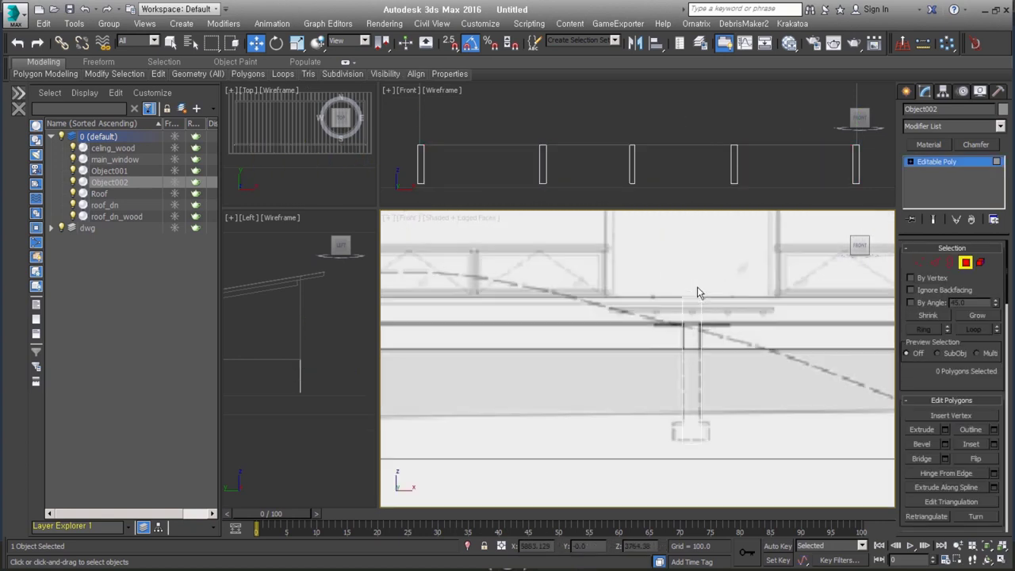
pyautogui.scroll(2, 698, 293)
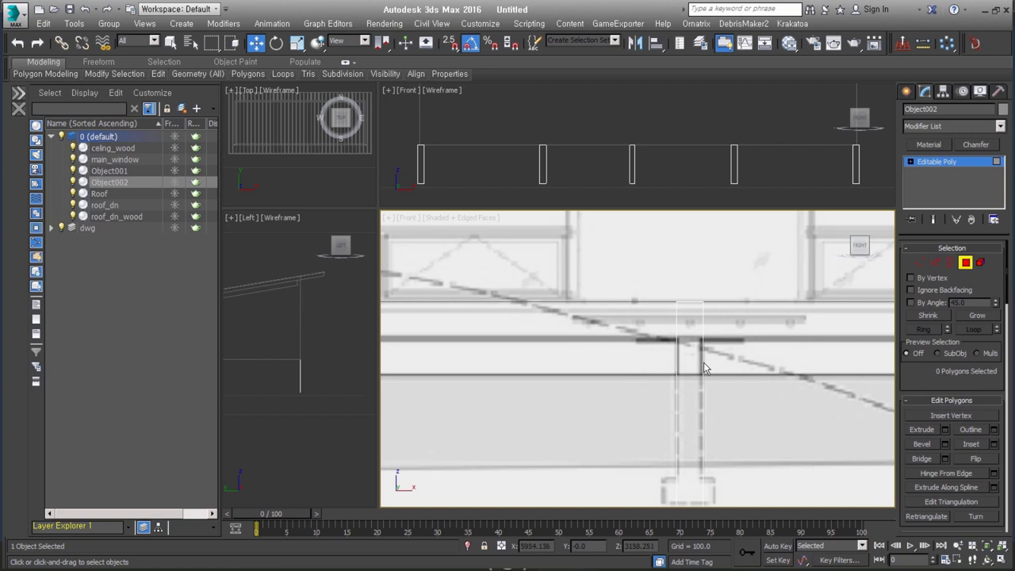
pyautogui.scroll(-1, 710, 401)
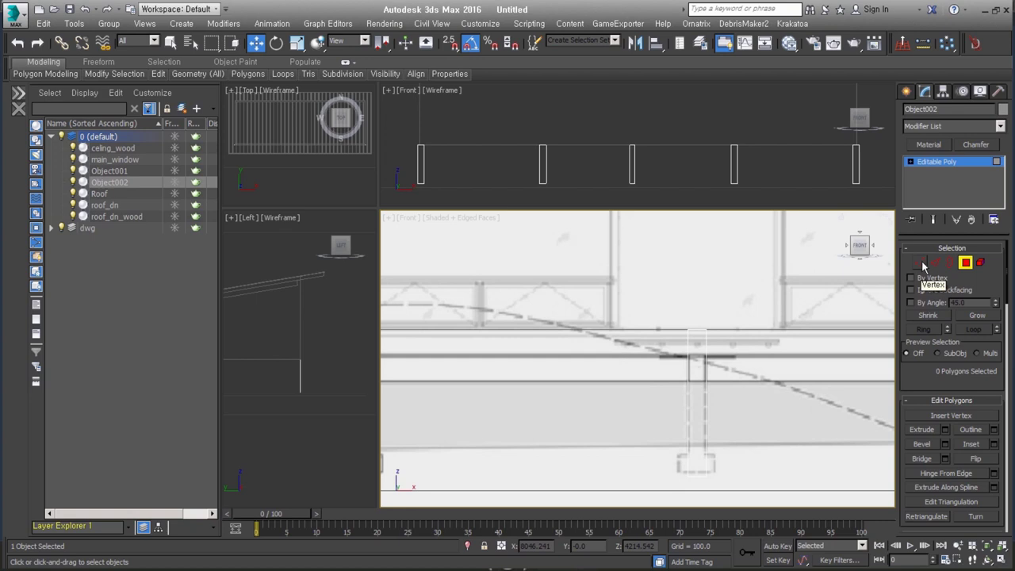
# Lower the post tops by moving their top vertices down.
pyautogui.click(921, 265)
pyautogui.moveTo(677, 306); pyautogui.dragTo(714, 341)
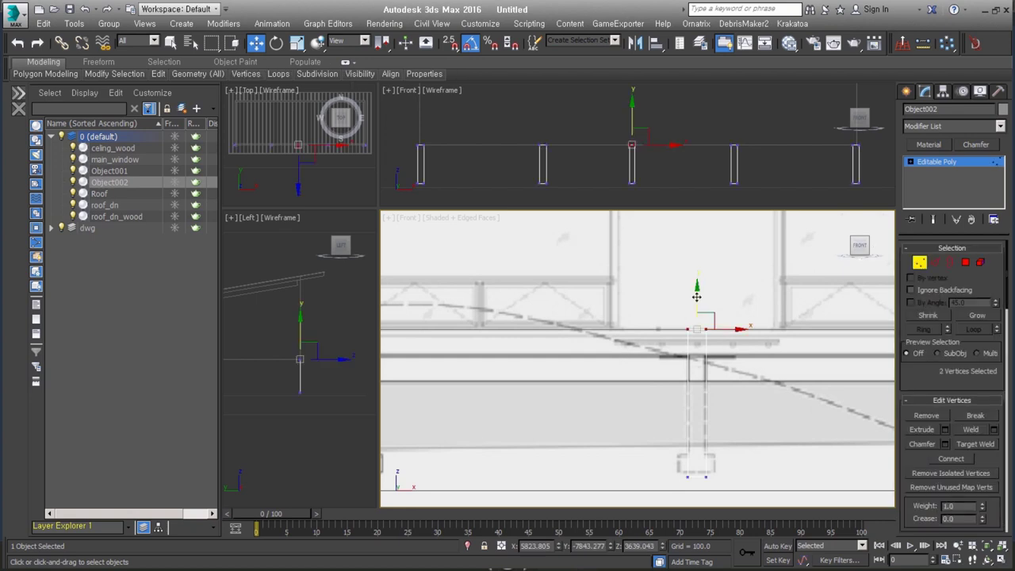
pyautogui.moveTo(698, 324); pyautogui.dragTo(698, 349)
pyautogui.scroll(-3, 714, 341)
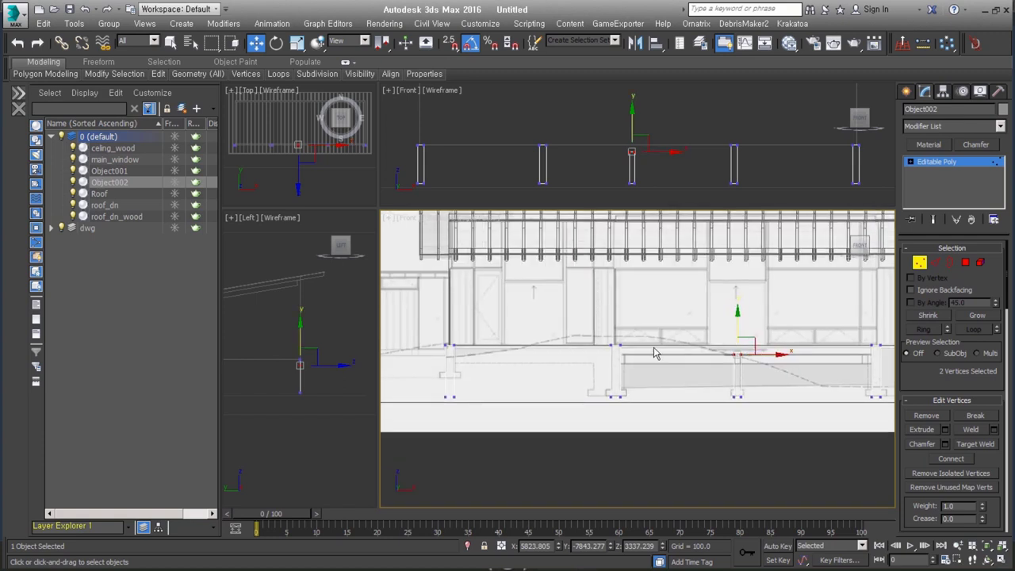
pyautogui.moveTo(655, 353); pyautogui.dragTo(689, 355, button='middle')
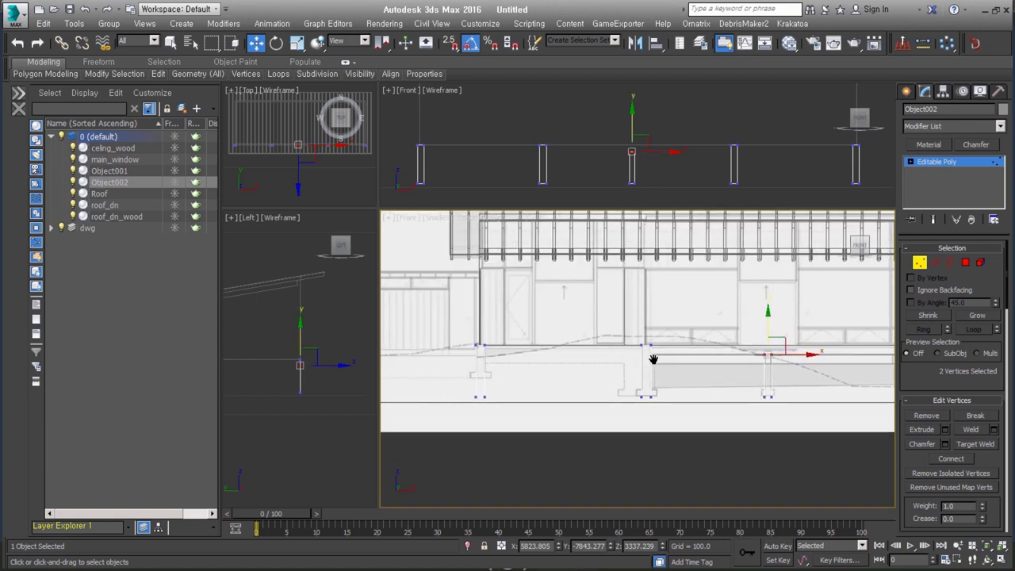
pyautogui.click(920, 263)
pyautogui.moveTo(582, 367)
pyautogui.keyDown('alt'); pyautogui.mouseDown(button='middle')
pyautogui.moveTo(677, 394)
pyautogui.moveTo(696, 360)
pyautogui.moveTo(872, 318)
pyautogui.mouseUp(button='middle'); pyautogui.keyUp('alt')
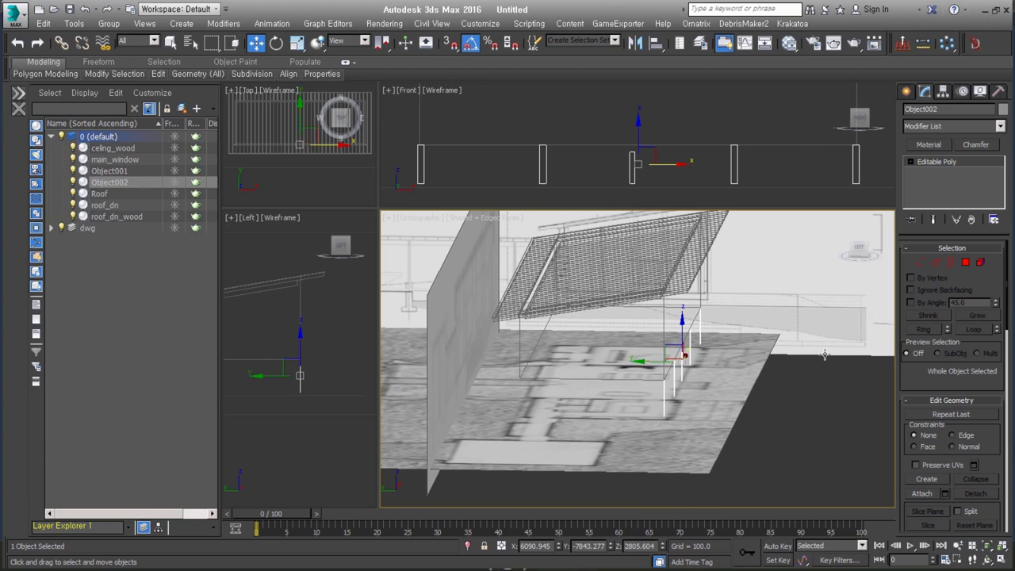
# Shell Object002 to 250 outer amount with Select Outer Faces, then collapse to Editable Poly.
pyautogui.hotkey('ctrl', 'shift', 's')
pyautogui.keyDown('alt'); pyautogui.moveTo(787, 358); pyautogui.dragTo(818, 353, button='middle'); pyautogui.keyUp('alt')
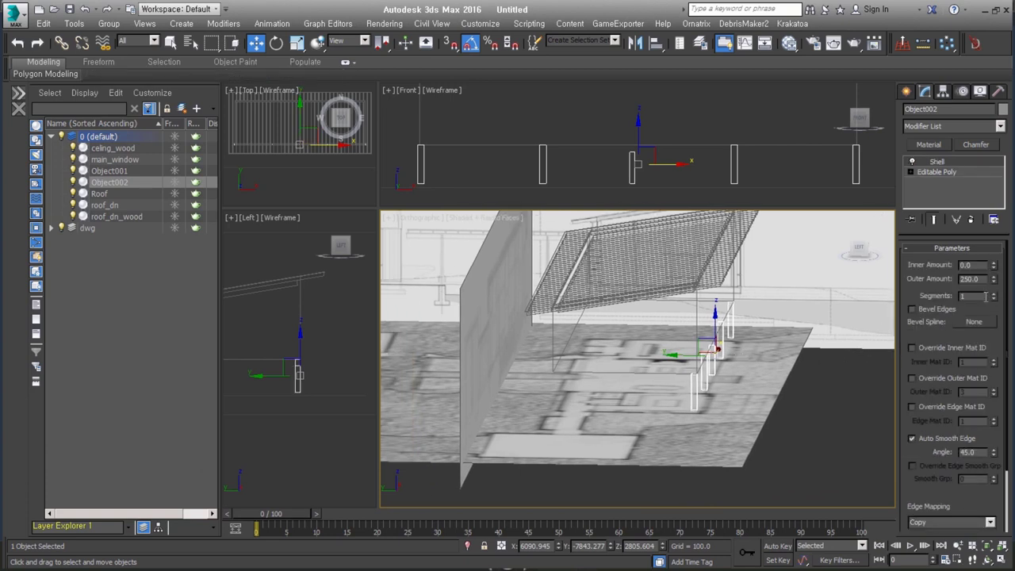
pyautogui.keyDown('alt'); pyautogui.moveTo(737, 375); pyautogui.dragTo(829, 352, button='middle'); pyautogui.keyUp('alt')
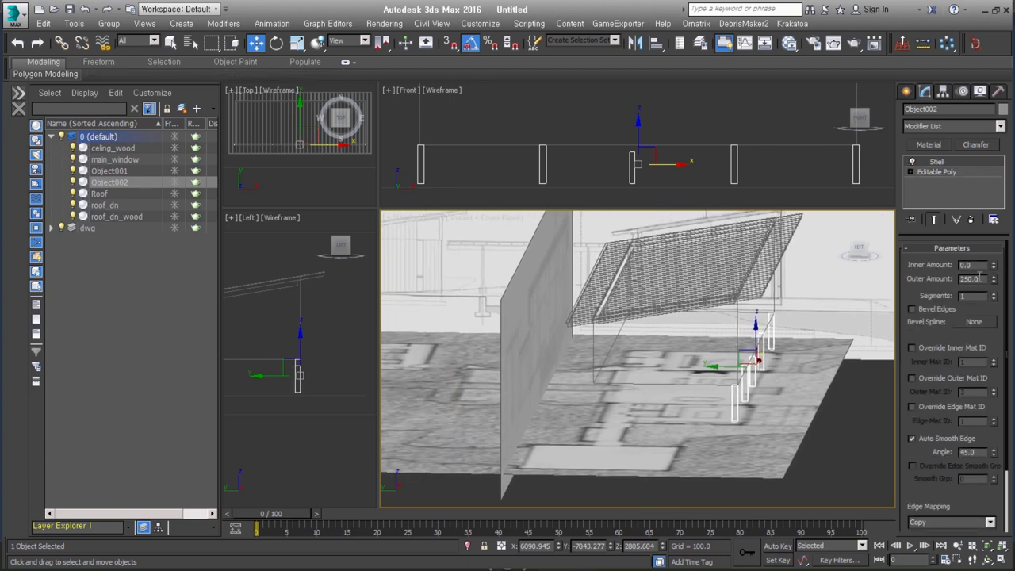
pyautogui.scroll(-2, 936, 460)
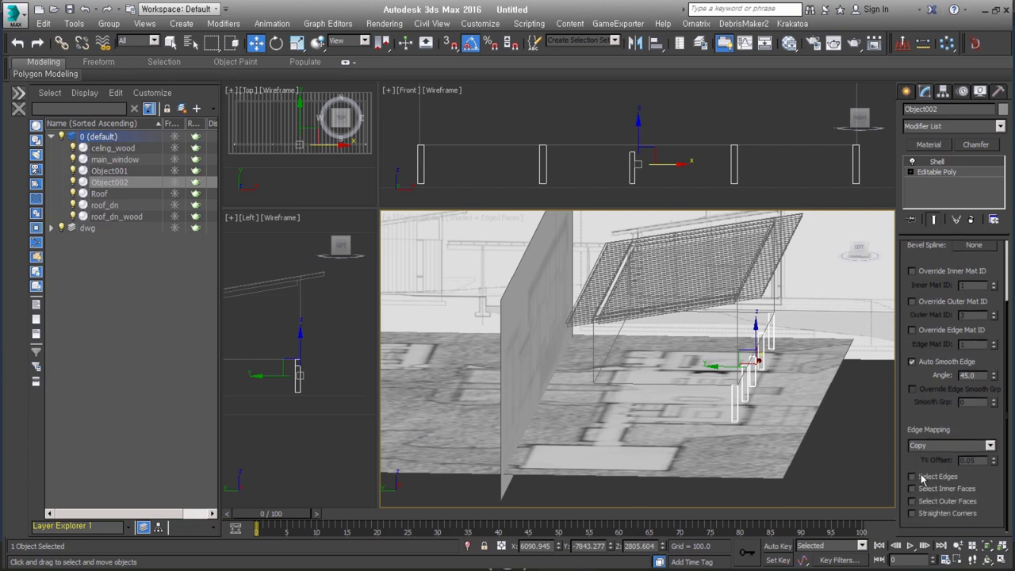
pyautogui.click(931, 504)
pyautogui.rightClick(938, 161)
pyautogui.click(934, 286)
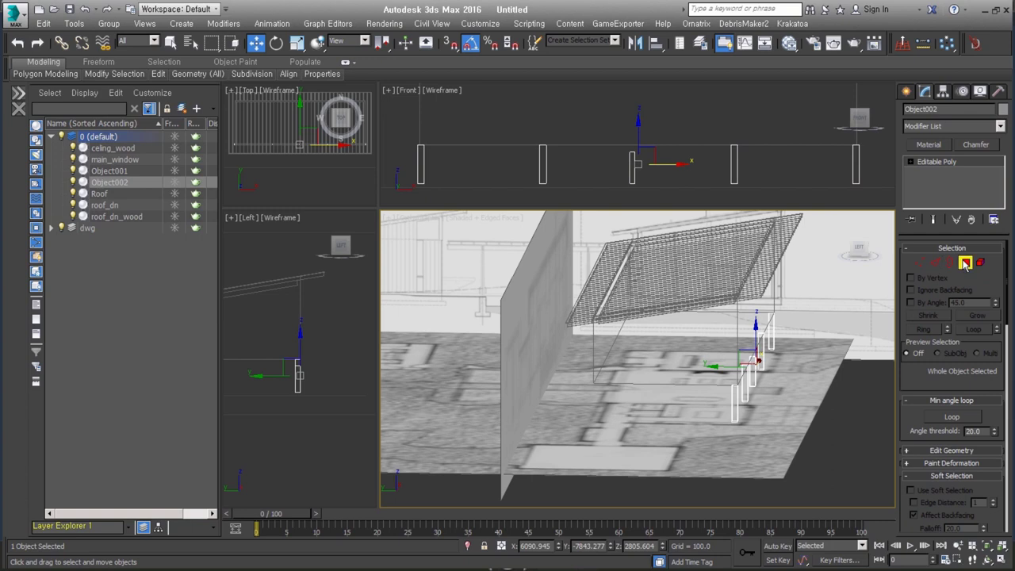
pyautogui.click(965, 262)
# Snap-move the posts' outer faces along Y to a midpoint.
pyautogui.press('s')
pyautogui.moveTo(713, 403); pyautogui.dragTo(714, 395)
pyautogui.keyDown('alt'); pyautogui.moveTo(715, 395); pyautogui.dragTo(606, 378, button='middle'); pyautogui.keyUp('alt')
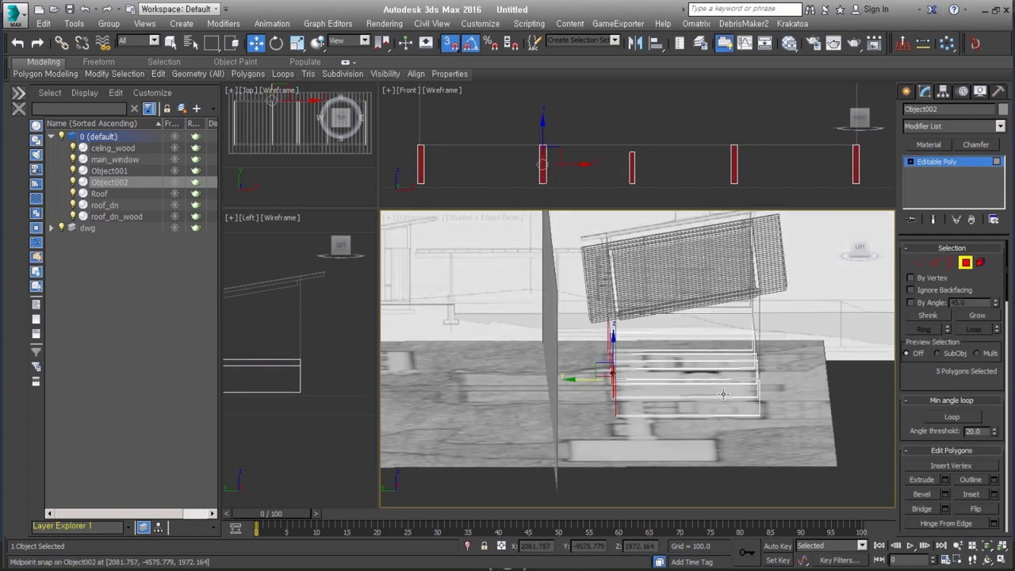
pyautogui.moveTo(606, 379)
pyautogui.mouseDown()
pyautogui.moveTo(592, 382)
pyautogui.moveTo(602, 379)
pyautogui.mouseUp()
pyautogui.press('s')
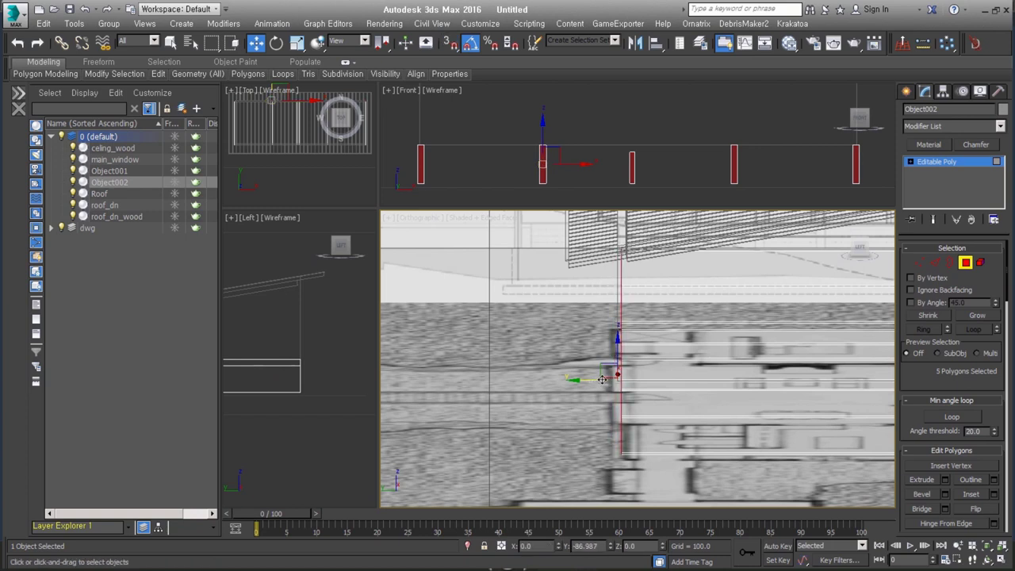
# Nudge the outer faces slightly further left to line up with the plan, then inspect.
pyautogui.keyDown('alt'); pyautogui.moveTo(602, 380); pyautogui.dragTo(677, 384, button='middle'); pyautogui.keyUp('alt')
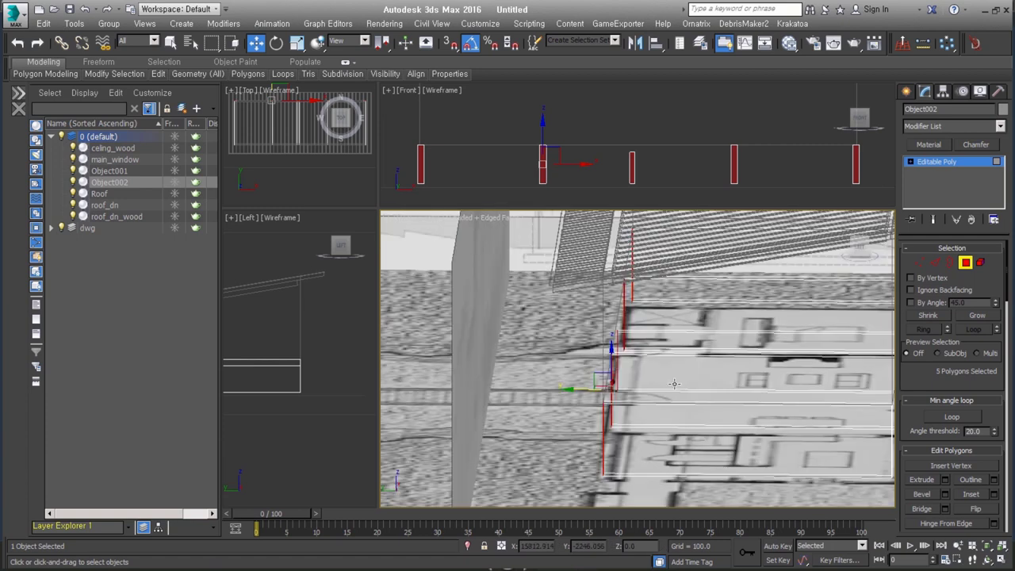
pyautogui.scroll(1, 641, 396)
pyautogui.scroll(1, 587, 391)
pyautogui.scroll(1, 578, 389)
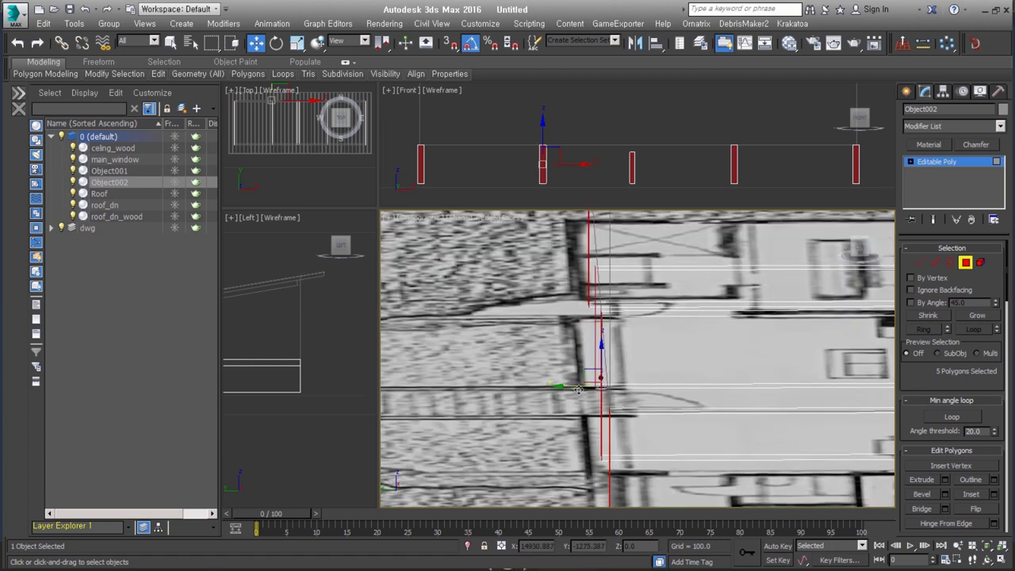
pyautogui.moveTo(581, 387); pyautogui.dragTo(580, 389)
pyautogui.moveTo(580, 389)
pyautogui.keyDown('alt'); pyautogui.mouseDown(button='middle')
pyautogui.moveTo(669, 379)
pyautogui.moveTo(680, 370)
pyautogui.moveTo(611, 367)
pyautogui.moveTo(647, 374)
pyautogui.moveTo(646, 361)
pyautogui.moveTo(701, 319)
pyautogui.moveTo(654, 303)
pyautogui.moveTo(632, 343)
pyautogui.mouseUp(button='middle'); pyautogui.keyUp('alt')
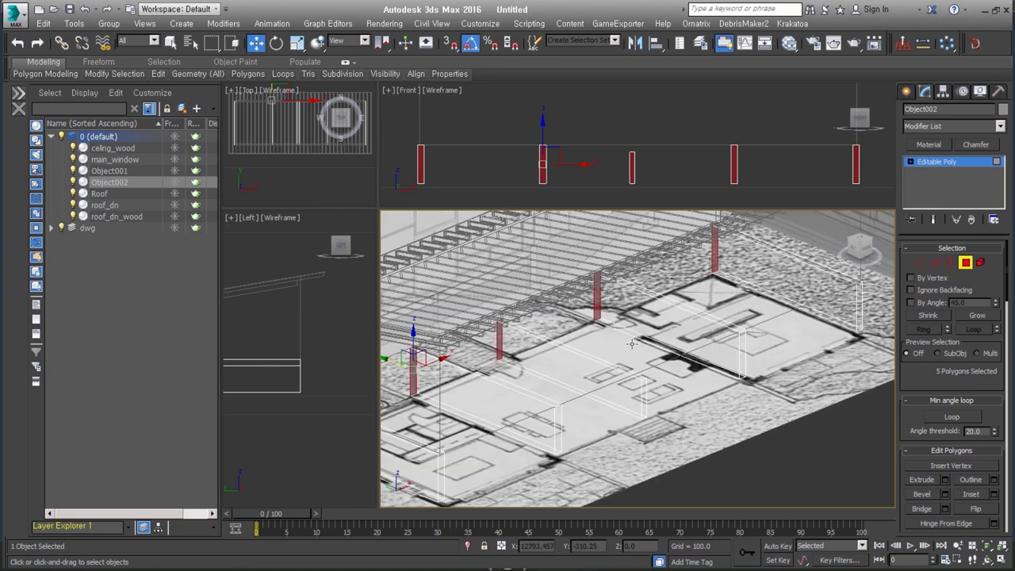
pyautogui.keyDown('alt'); pyautogui.moveTo(629, 408); pyautogui.dragTo(618, 365, button='middle'); pyautogui.keyUp('alt')
pyautogui.keyDown('alt'); pyautogui.moveTo(517, 365); pyautogui.dragTo(553, 366, button='middle'); pyautogui.keyUp('alt')
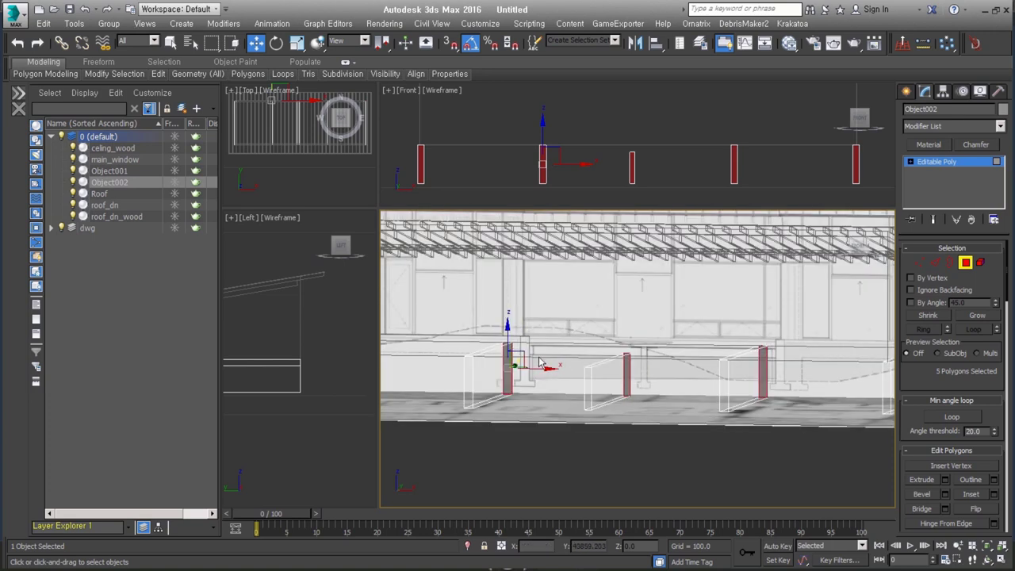
pyautogui.keyDown('alt'); pyautogui.moveTo(531, 350); pyautogui.dragTo(724, 382, button='middle'); pyautogui.keyUp('alt')
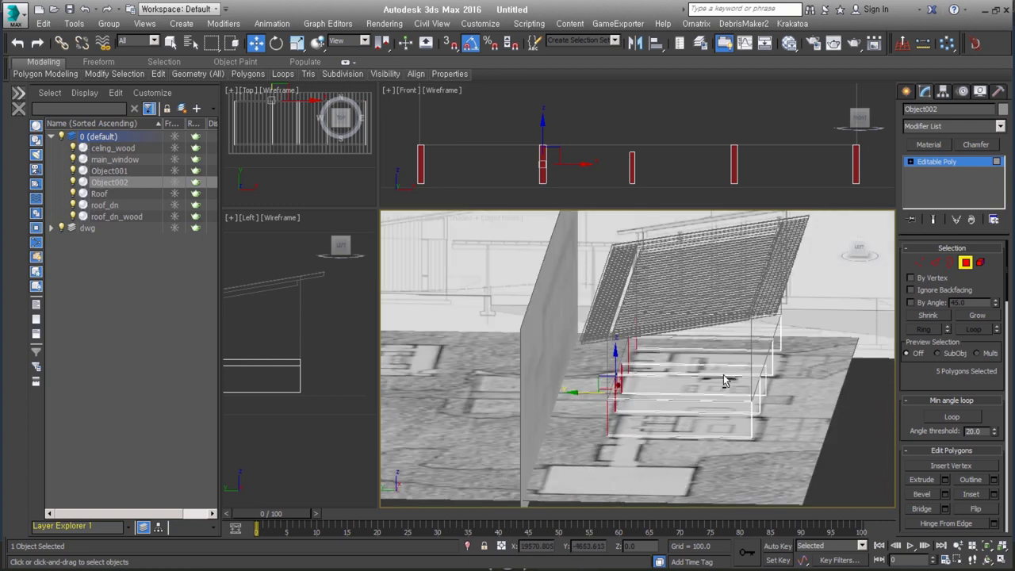
# Chamfer the posts' horizontal edge ring to split them into edge bands.
pyautogui.hotkey('shift', 'z')
pyautogui.hotkey('shift', 'z')
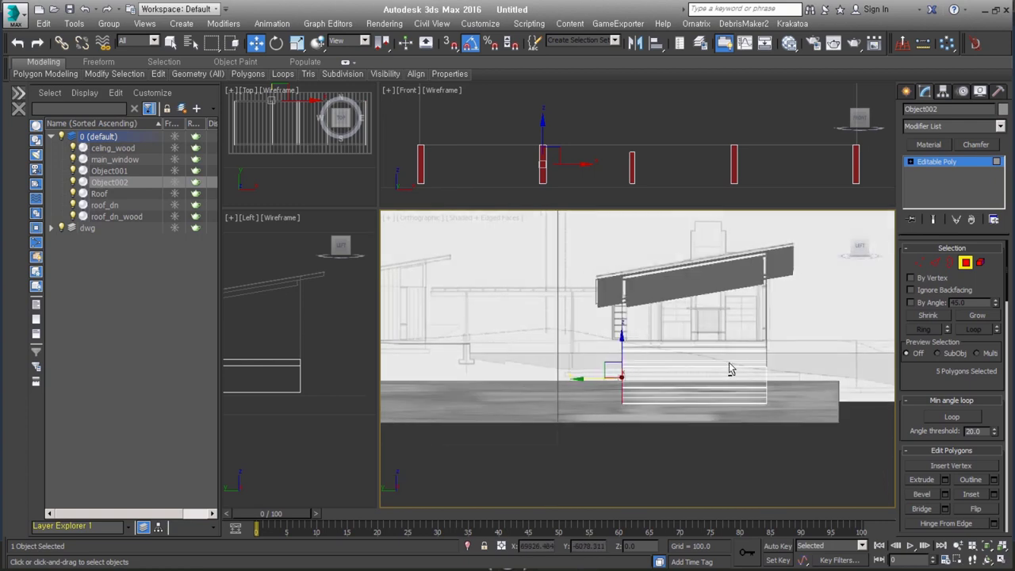
pyautogui.keyDown('ctrl'); pyautogui.click(936, 263); pyautogui.keyUp('ctrl')
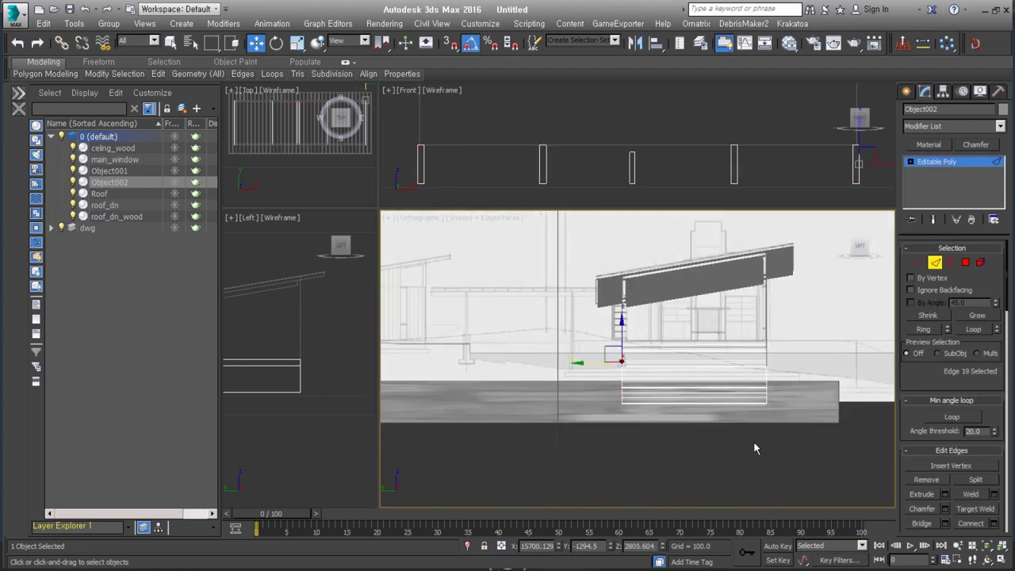
pyautogui.scroll(3, 717, 336)
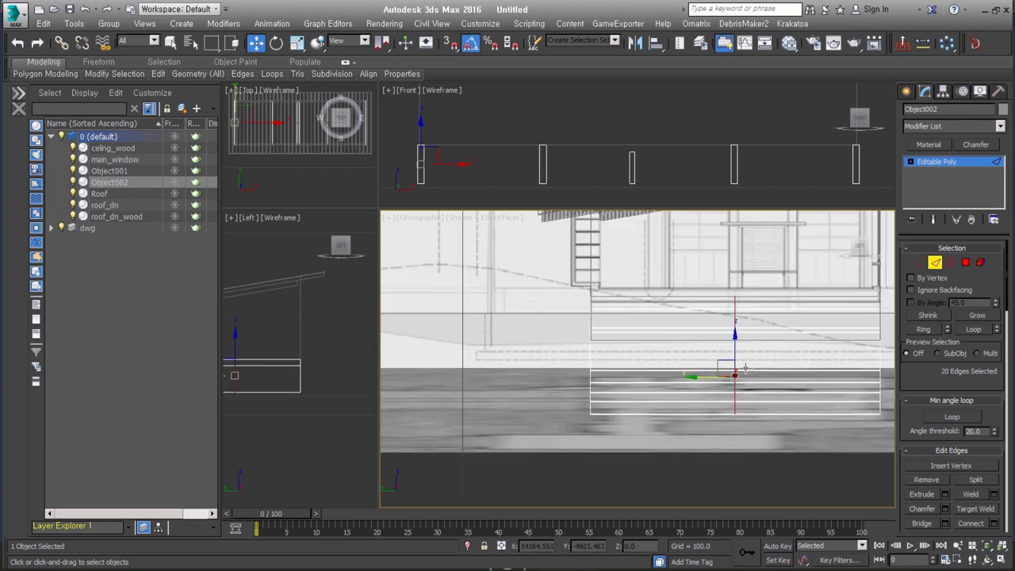
pyautogui.rightClick(738, 327)
pyautogui.click(719, 402)
pyautogui.scroll(-2, 682, 414)
pyautogui.moveTo(683, 415); pyautogui.dragTo(755, 269)
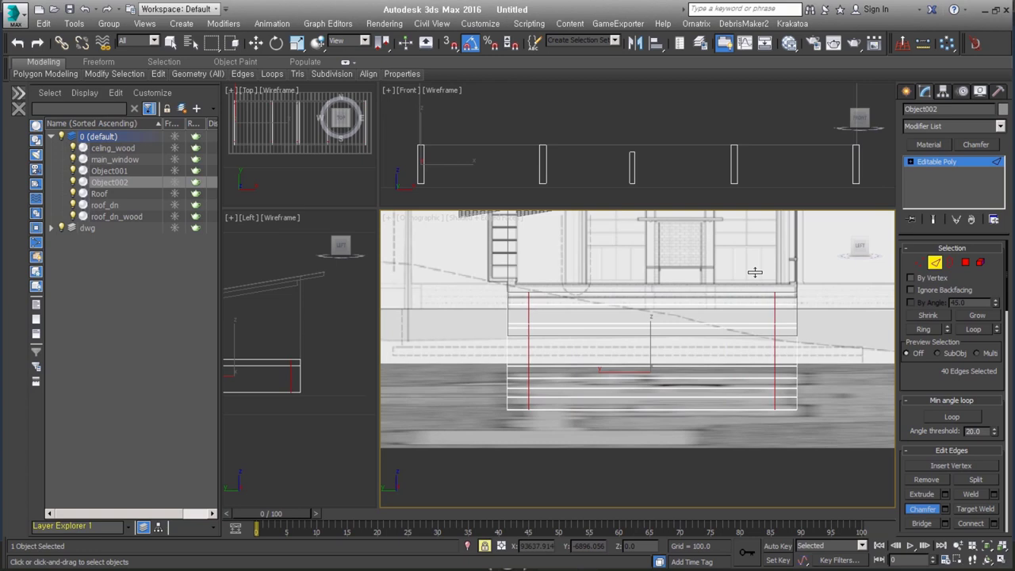
pyautogui.keyDown('alt'); pyautogui.moveTo(793, 372); pyautogui.dragTo(678, 373, button='middle'); pyautogui.keyUp('alt')
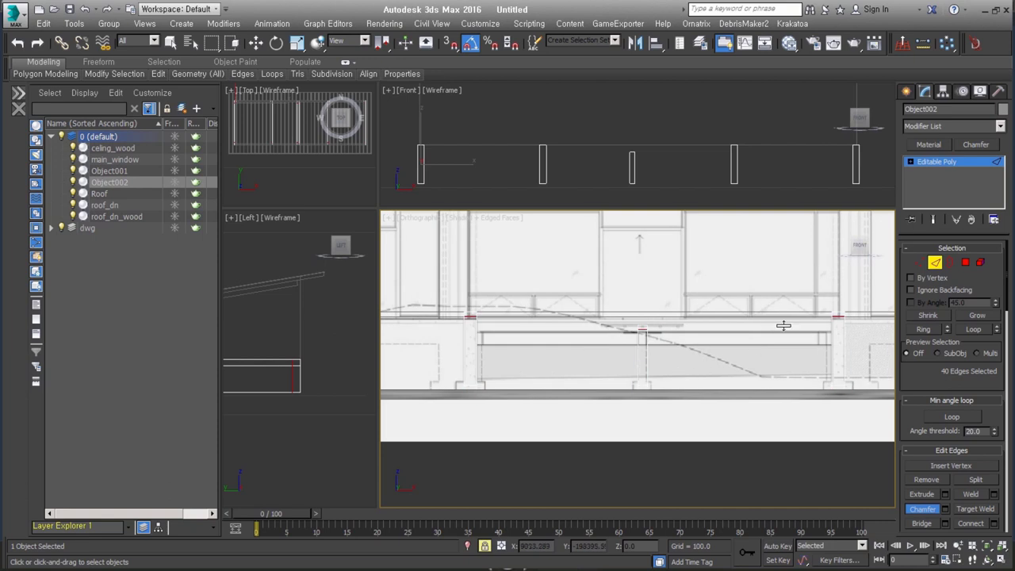
# Select the chamfered edge bands at both ends and snap them down onto the footing vertex.
pyautogui.press('w')
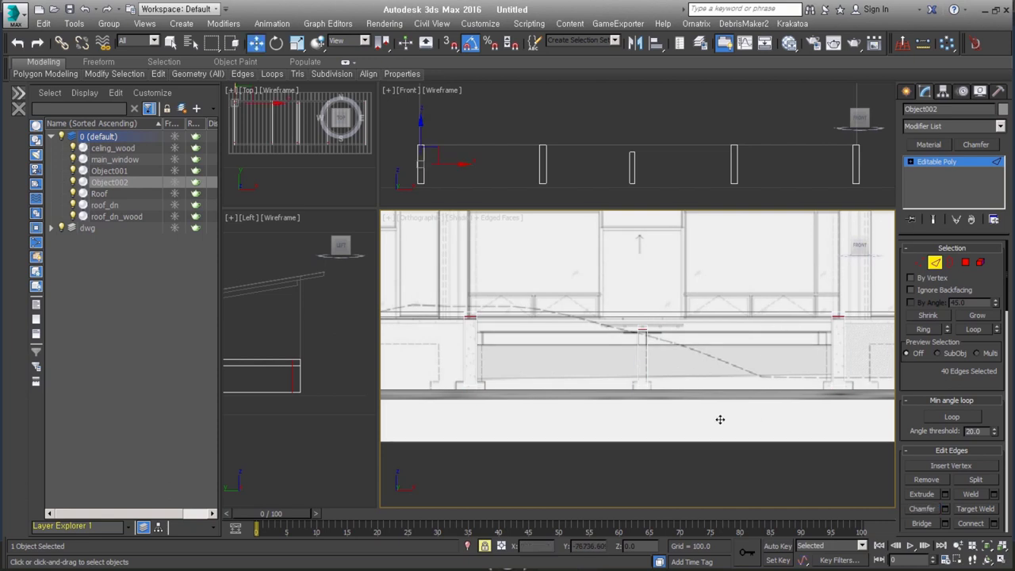
pyautogui.scroll(-2, 717, 383)
pyautogui.press('f')
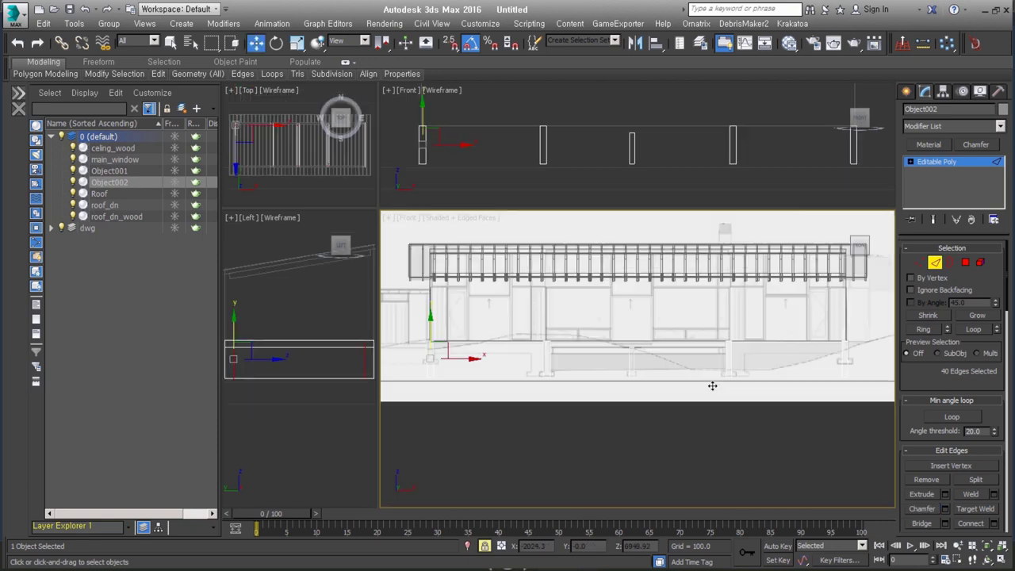
pyautogui.click(666, 431)
pyautogui.moveTo(863, 354); pyautogui.dragTo(718, 347)
pyautogui.moveTo(560, 350); pyautogui.dragTo(390, 358)
pyautogui.scroll(4, 532, 349)
pyautogui.press('s')
pyautogui.moveTo(540, 342); pyautogui.dragTo(695, 382)
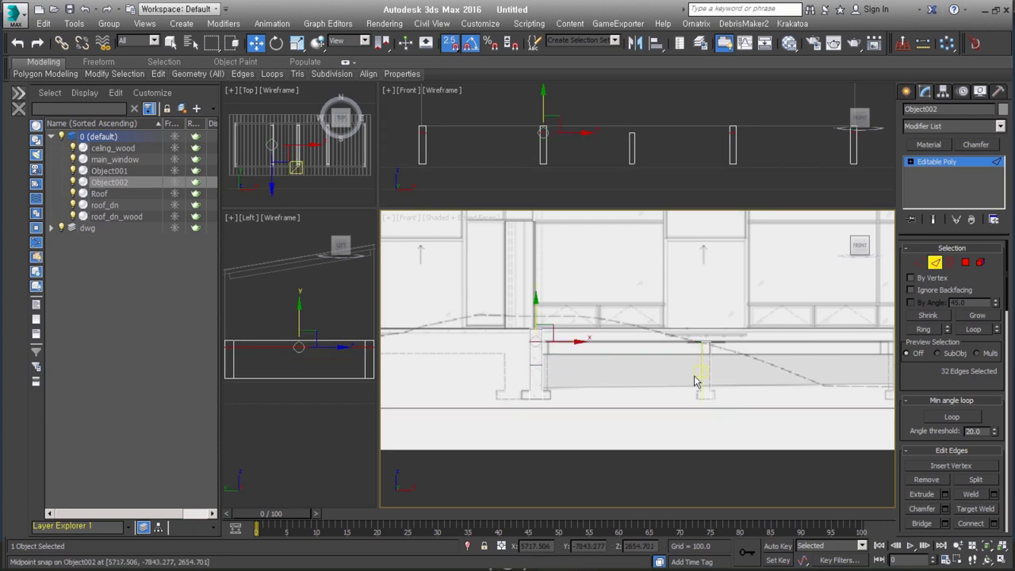
pyautogui.moveTo(616, 353); pyautogui.dragTo(644, 356, button='middle')
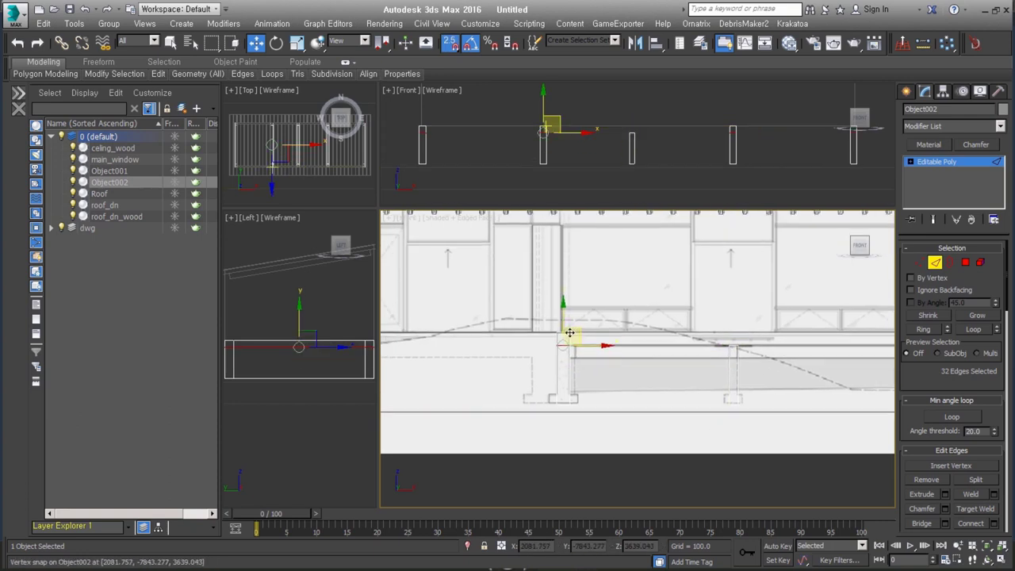
pyautogui.moveTo(569, 333); pyautogui.dragTo(573, 346)
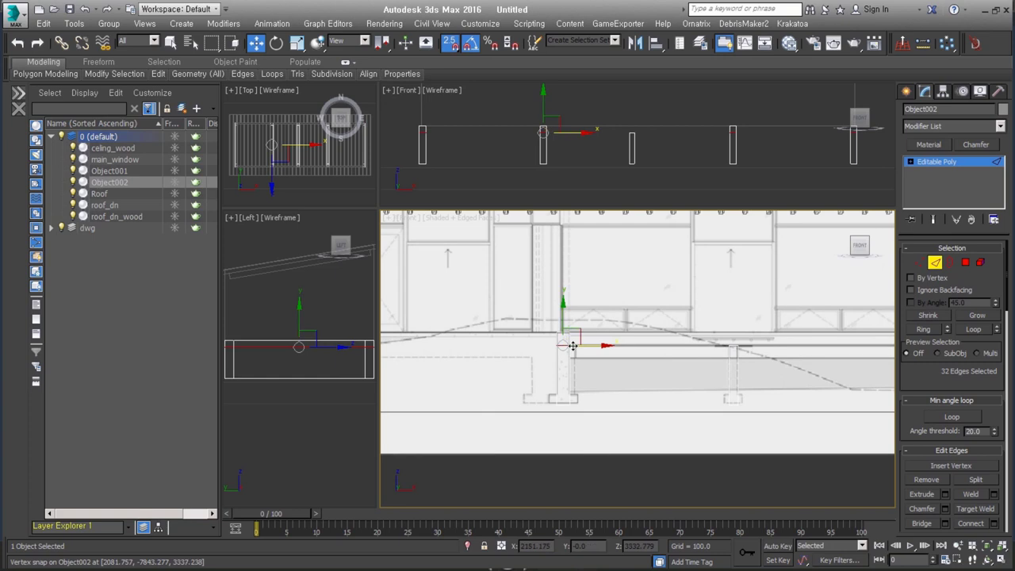
# Select the faces in the first gap in polygon mode.
pyautogui.keyDown('alt'); pyautogui.moveTo(661, 365); pyautogui.dragTo(523, 333, button='middle'); pyautogui.keyUp('alt')
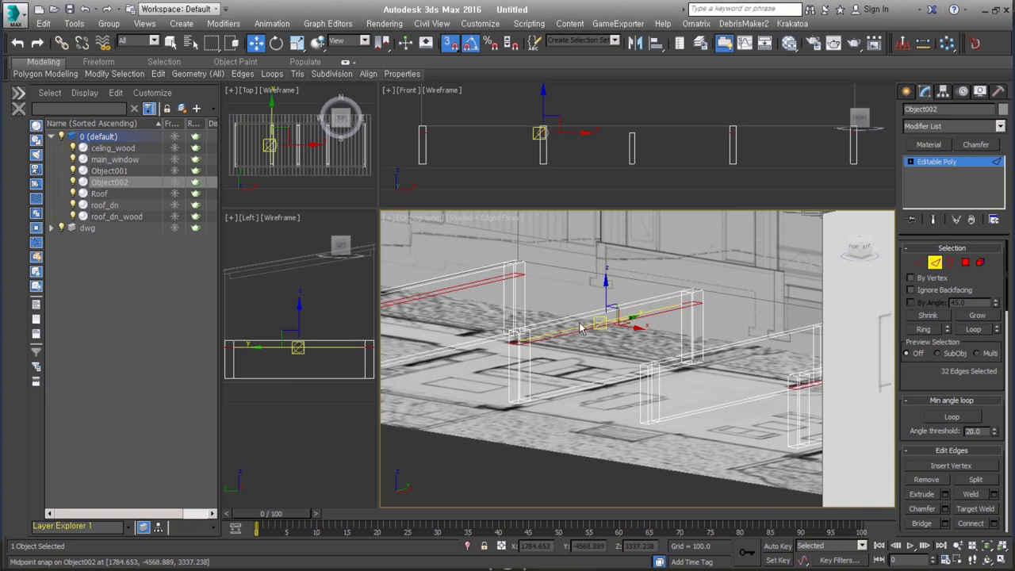
pyautogui.moveTo(580, 328)
pyautogui.keyDown('alt'); pyautogui.mouseDown(button='middle')
pyautogui.moveTo(607, 378)
pyautogui.moveTo(631, 358)
pyautogui.mouseUp(button='middle'); pyautogui.keyUp('alt')
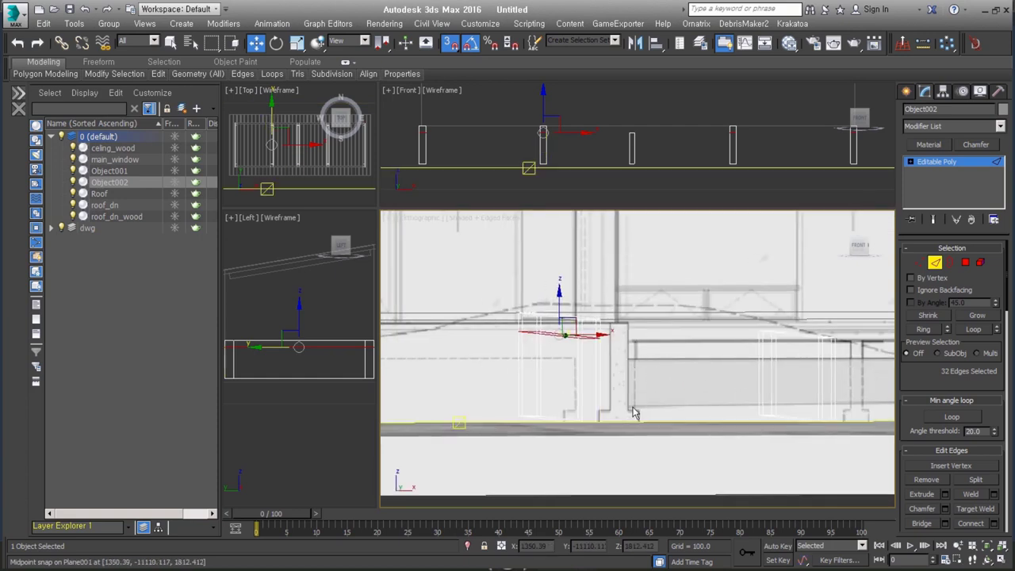
pyautogui.keyDown('alt'); pyautogui.moveTo(634, 413); pyautogui.dragTo(934, 295, button='middle'); pyautogui.keyUp('alt')
pyautogui.click(964, 262)
pyautogui.moveTo(714, 373)
pyautogui.keyDown('alt'); pyautogui.mouseDown(button='middle')
pyautogui.moveTo(760, 353)
pyautogui.moveTo(533, 415)
pyautogui.moveTo(650, 413)
pyautogui.mouseUp(button='middle'); pyautogui.keyUp('alt')
# Add the faces on another window frame to the polygon selection.
pyautogui.keyDown('ctrl'); pyautogui.click(675, 373); pyautogui.keyUp('ctrl')
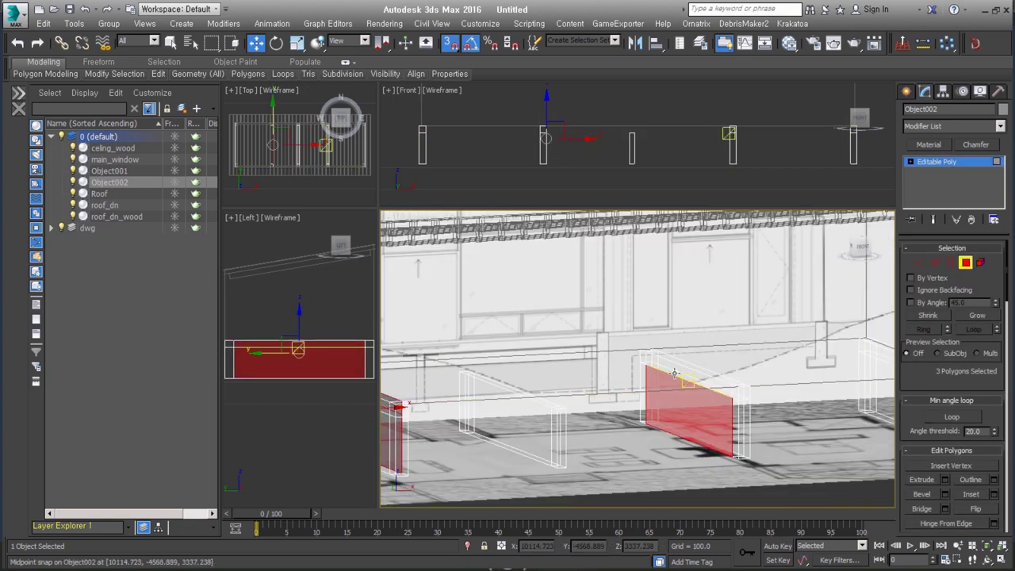
pyautogui.keyDown('ctrl'); pyautogui.click(670, 378); pyautogui.keyUp('ctrl')
pyautogui.scroll(5, 669, 378)
pyautogui.moveTo(583, 386)
pyautogui.keyDown('alt'); pyautogui.mouseDown(button='middle')
pyautogui.moveTo(556, 348)
pyautogui.moveTo(628, 316)
pyautogui.moveTo(617, 374)
pyautogui.mouseUp(button='middle'); pyautogui.keyUp('alt')
pyautogui.scroll(-3, 617, 374)
pyautogui.scroll(4, 539, 356)
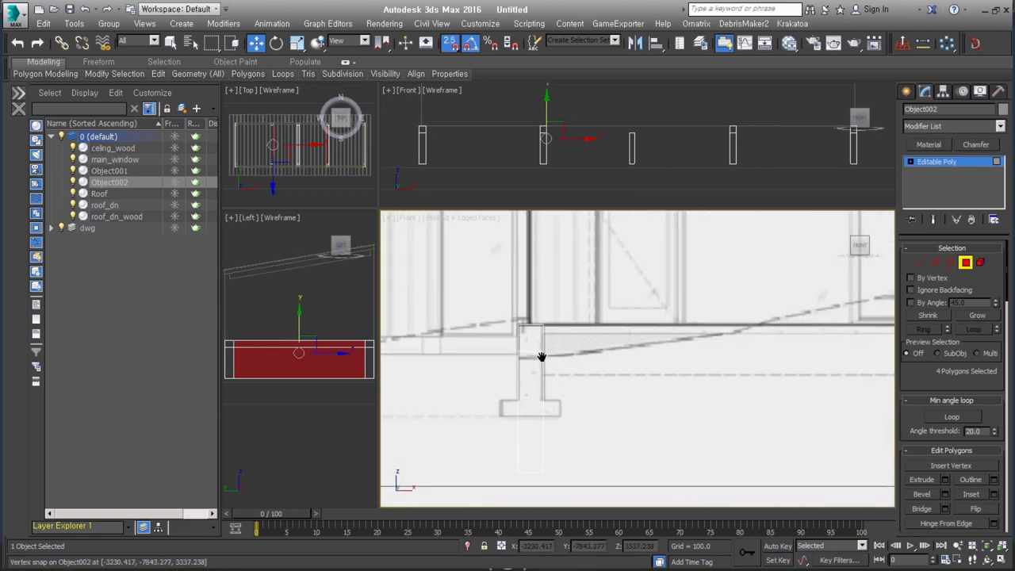
pyautogui.scroll(-2, 600, 377)
pyautogui.scroll(3, 611, 382)
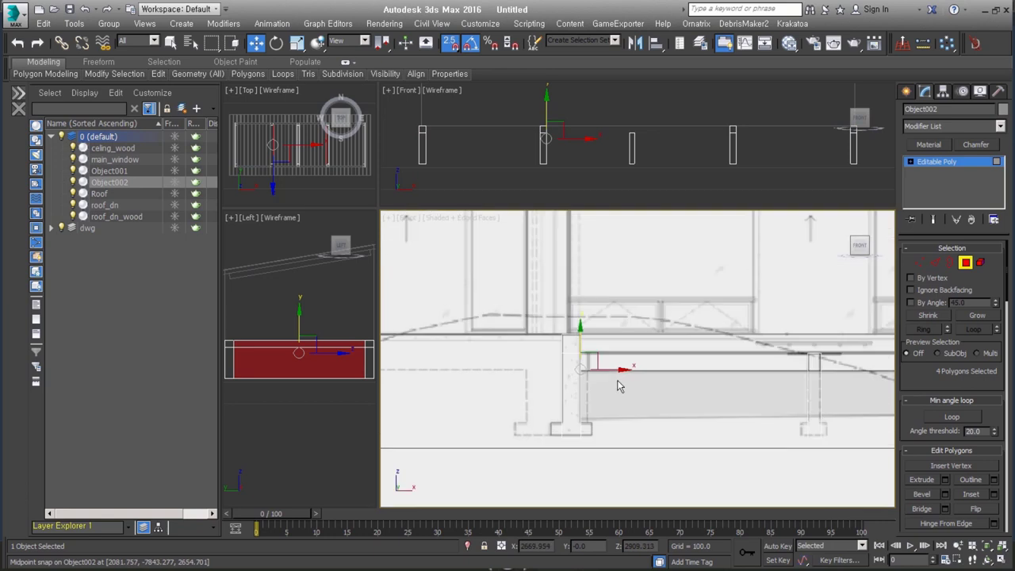
# Extrude the selected panel faces outward and check the result in front view.
pyautogui.rightClick(580, 327)
pyautogui.click(568, 362)
pyautogui.moveTo(598, 367)
pyautogui.mouseDown()
pyautogui.moveTo(605, 355)
pyautogui.moveTo(595, 352)
pyautogui.mouseUp()
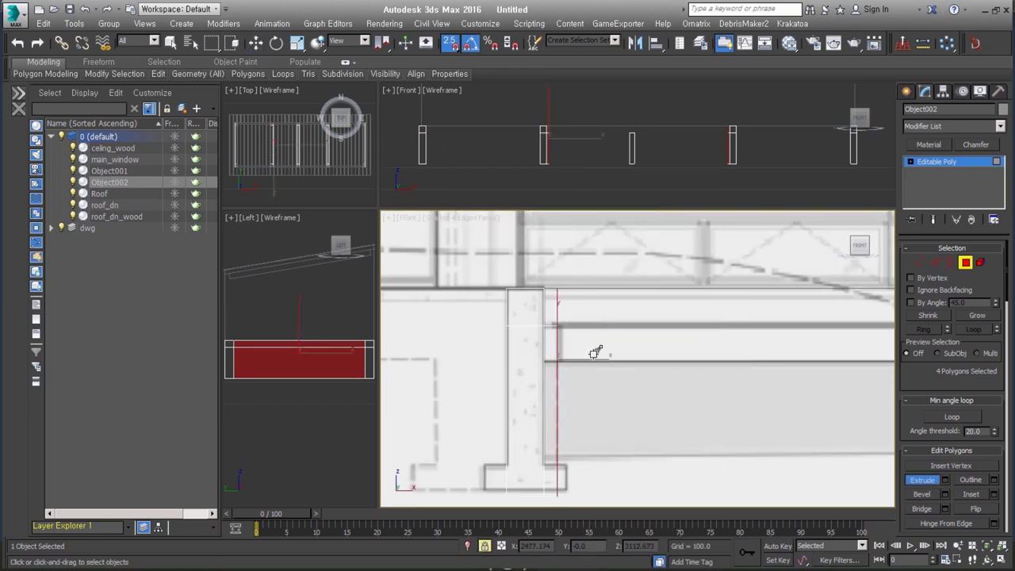
pyautogui.moveTo(615, 384)
pyautogui.keyDown('alt'); pyautogui.mouseDown(button='middle')
pyautogui.moveTo(585, 388)
pyautogui.moveTo(608, 372)
pyautogui.moveTo(611, 381)
pyautogui.moveTo(565, 399)
pyautogui.mouseUp(button='middle'); pyautogui.keyUp('alt')
pyautogui.press('f')
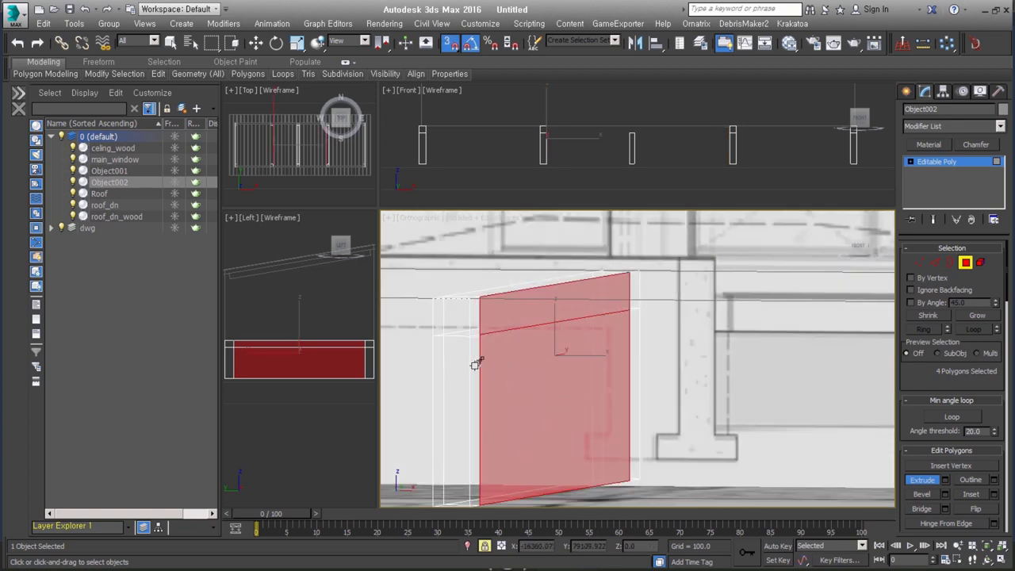
pyautogui.moveTo(476, 365); pyautogui.dragTo(476, 365)
pyautogui.moveTo(627, 347)
pyautogui.keyDown('alt'); pyautogui.mouseDown(button='middle')
pyautogui.moveTo(738, 390)
pyautogui.moveTo(699, 381)
pyautogui.mouseUp(button='middle'); pyautogui.keyUp('alt')
# Extrude another face out in front of the panel and compare it with the elevation.
pyautogui.moveTo(703, 372); pyautogui.dragTo(817, 395)
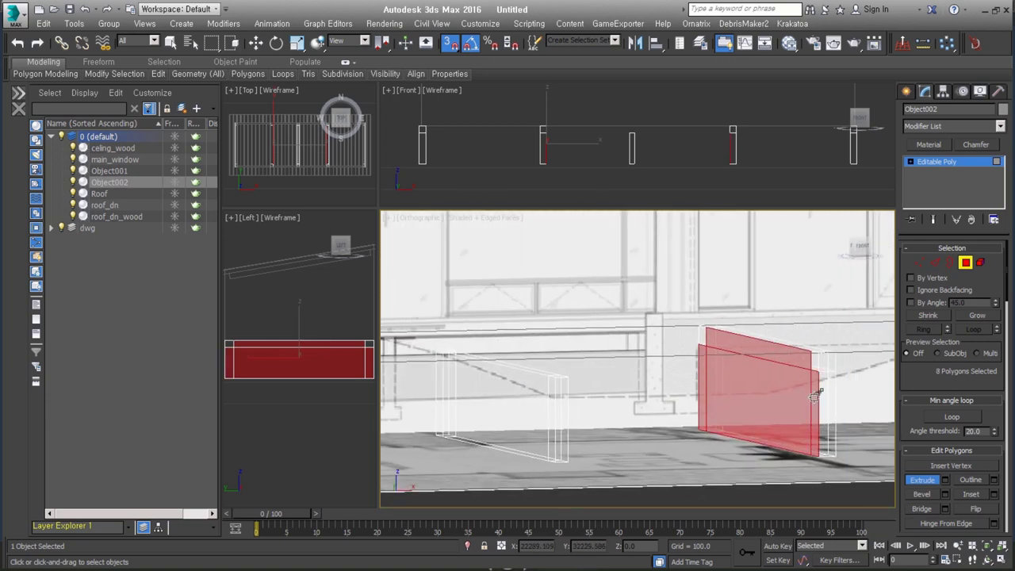
pyautogui.press('f')
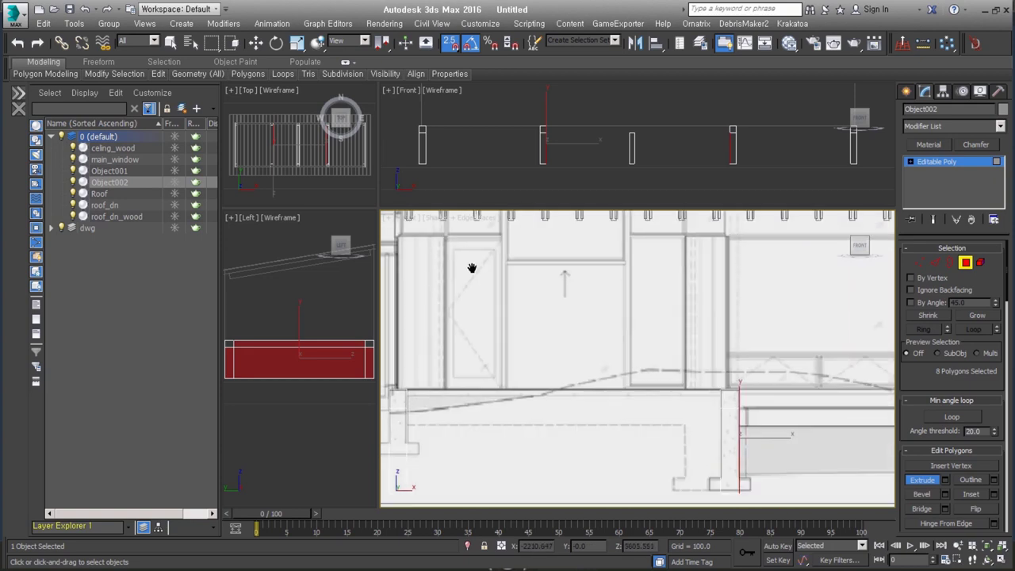
pyautogui.moveTo(471, 267); pyautogui.dragTo(609, 370, button='middle')
pyautogui.scroll(3, 609, 370)
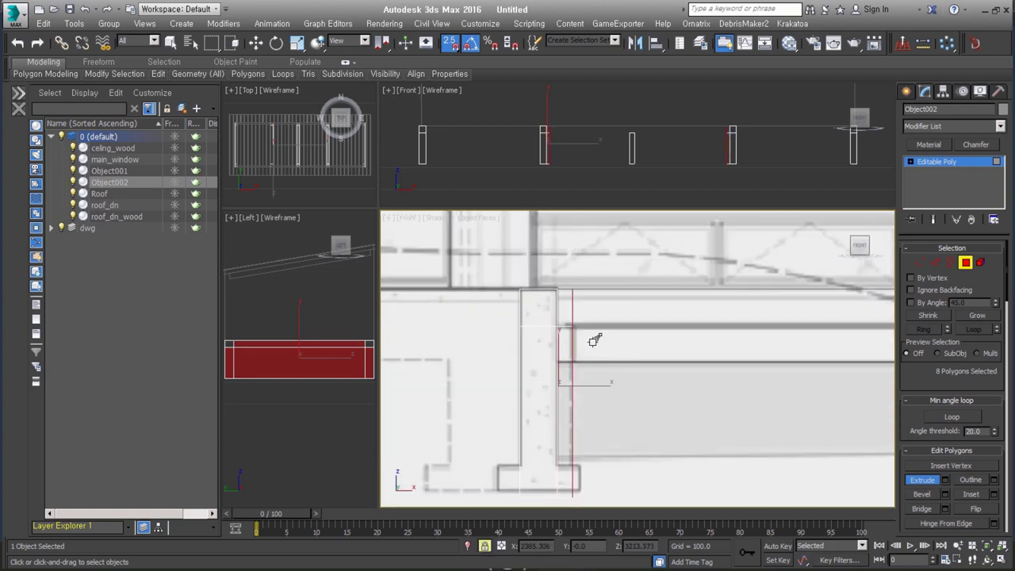
pyautogui.scroll(-2, 624, 397)
pyautogui.keyDown('alt'); pyautogui.moveTo(585, 397); pyautogui.dragTo(506, 362, button='middle'); pyautogui.keyUp('alt')
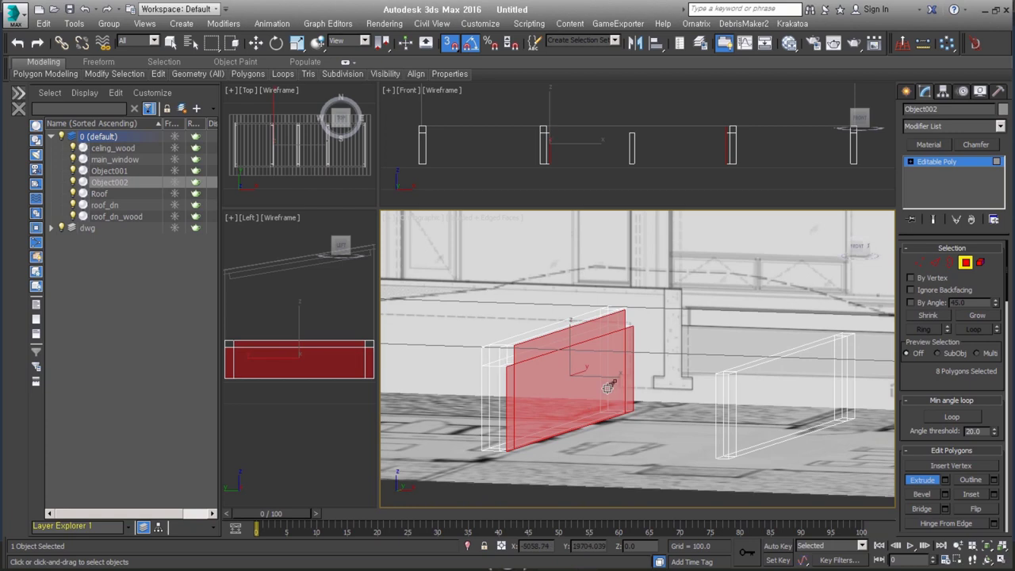
# Bridge the first pair of opposing beam top faces into a slab.
pyautogui.click(592, 335)
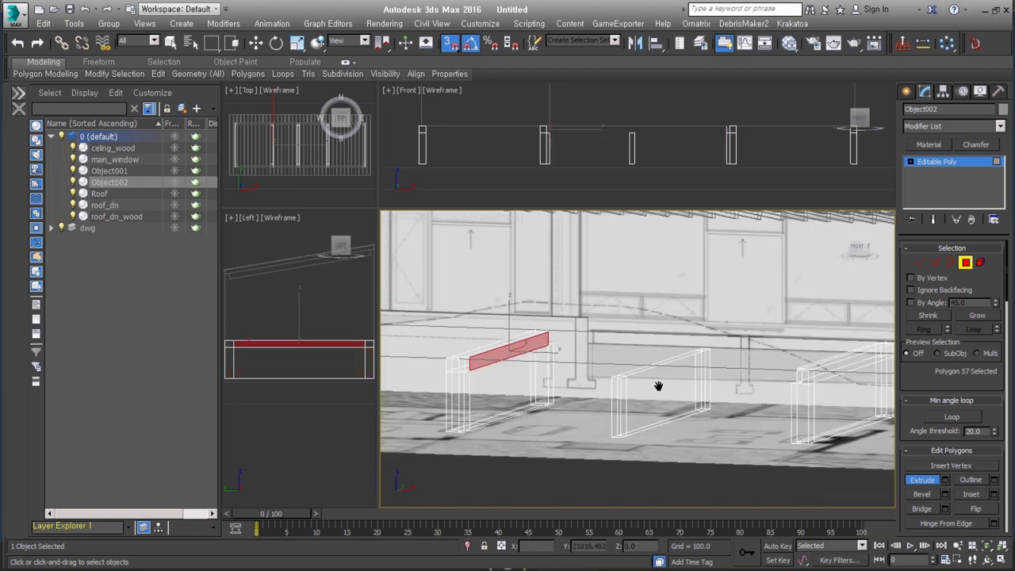
pyautogui.keyDown('alt'); pyautogui.moveTo(603, 349); pyautogui.dragTo(702, 390, button='middle'); pyautogui.keyUp('alt')
pyautogui.keyDown('ctrl'); pyautogui.click(807, 338); pyautogui.keyUp('ctrl')
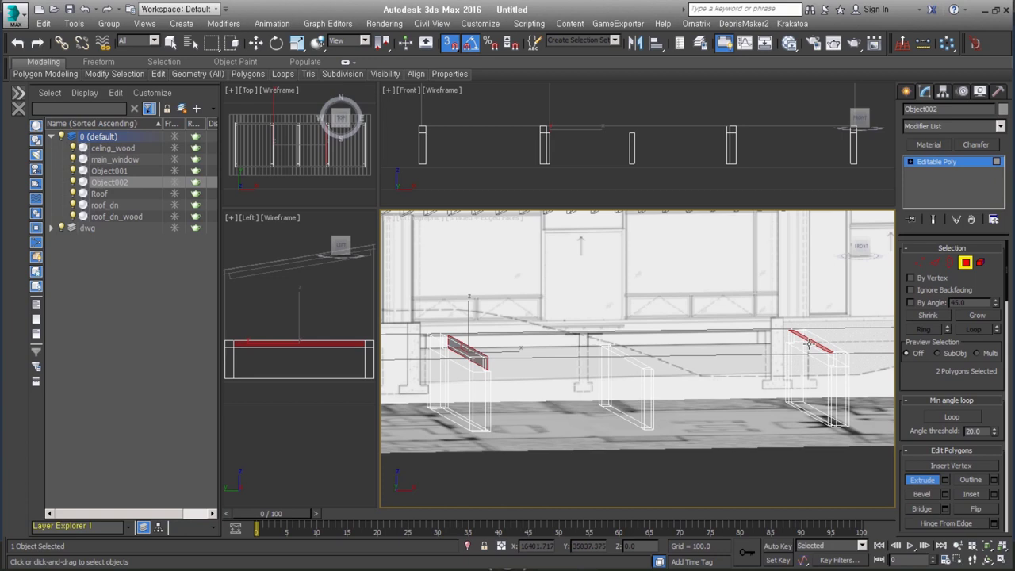
pyautogui.keyDown('alt'); pyautogui.moveTo(808, 343); pyautogui.dragTo(831, 403, button='middle'); pyautogui.keyUp('alt')
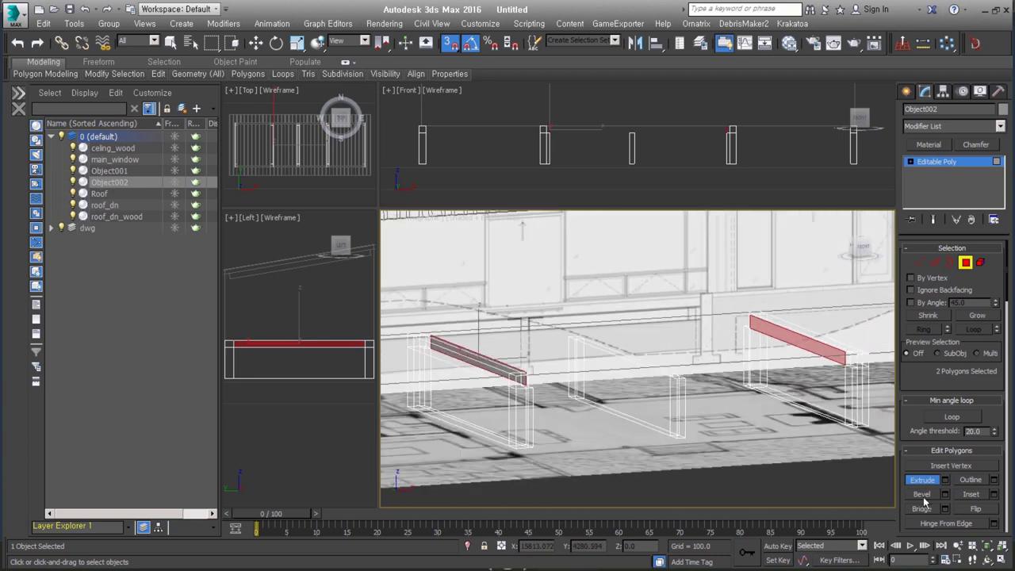
pyautogui.click(921, 509)
pyautogui.keyDown('alt'); pyautogui.moveTo(670, 397); pyautogui.dragTo(668, 358, button='middle'); pyautogui.keyUp('alt')
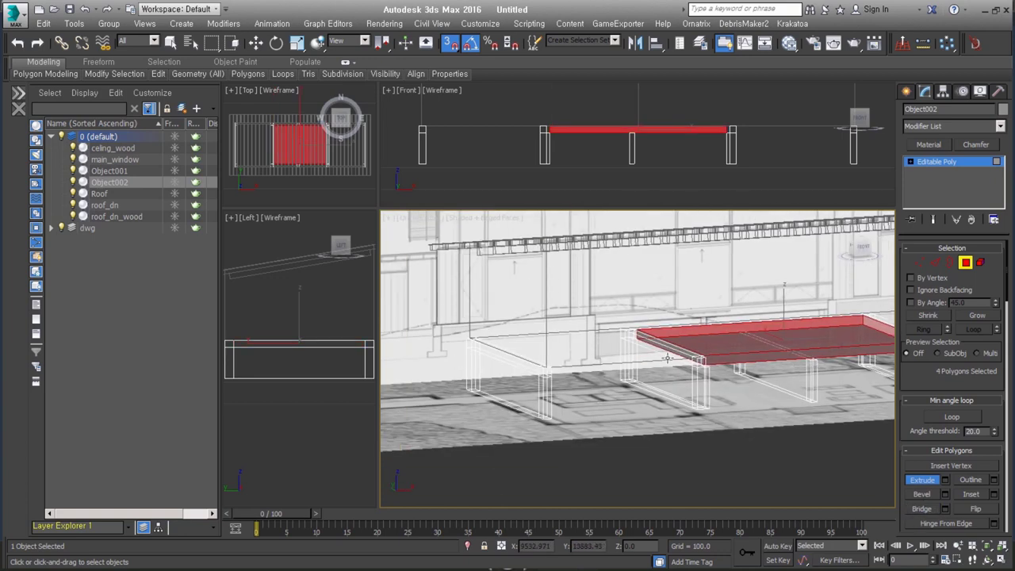
# Select the next pair of beam top faces, including the left beam's long top, and bridge them.
pyautogui.click(658, 355)
pyautogui.moveTo(659, 354); pyautogui.dragTo(636, 339)
pyautogui.keyDown('ctrl'); pyautogui.click(628, 334); pyautogui.keyUp('ctrl')
pyautogui.moveTo(589, 366)
pyautogui.keyDown('alt'); pyautogui.mouseDown(button='middle')
pyautogui.moveTo(580, 367)
pyautogui.moveTo(697, 363)
pyautogui.moveTo(745, 373)
pyautogui.moveTo(701, 384)
pyautogui.moveTo(666, 375)
pyautogui.moveTo(792, 390)
pyautogui.moveTo(762, 380)
pyautogui.moveTo(584, 387)
pyautogui.moveTo(603, 387)
pyautogui.mouseUp(button='middle'); pyautogui.keyUp('alt')
pyautogui.scroll(3, 696, 363)
pyautogui.keyDown('ctrl'); pyautogui.click(745, 370); pyautogui.keyUp('ctrl')
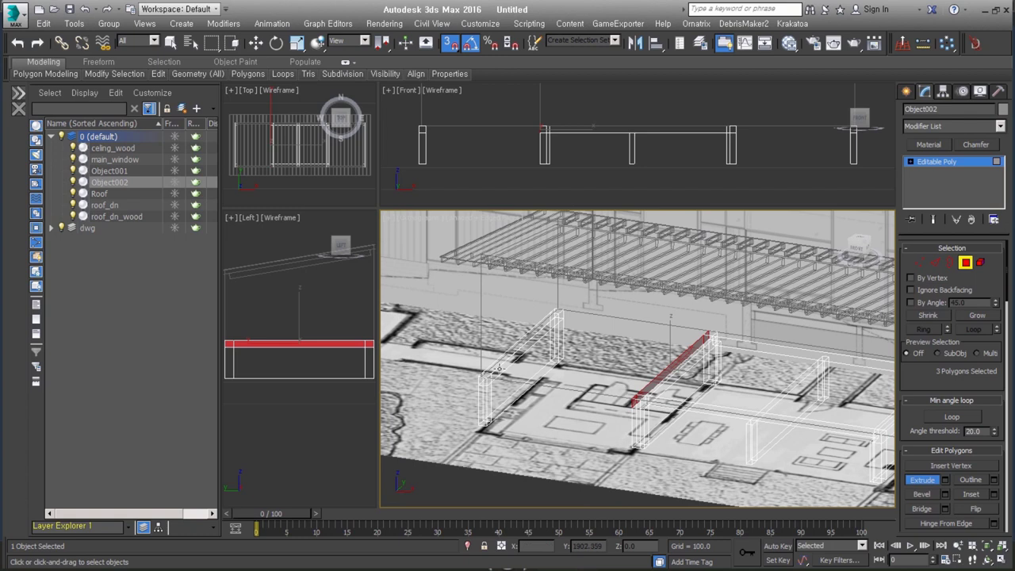
pyautogui.keyDown('ctrl'); pyautogui.click(503, 371); pyautogui.keyUp('ctrl')
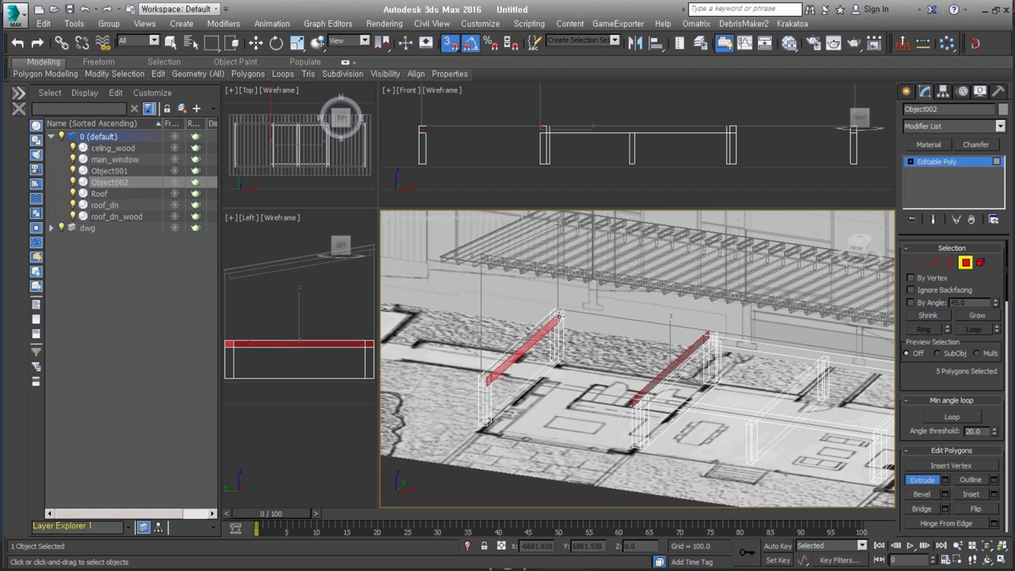
pyautogui.click(923, 509)
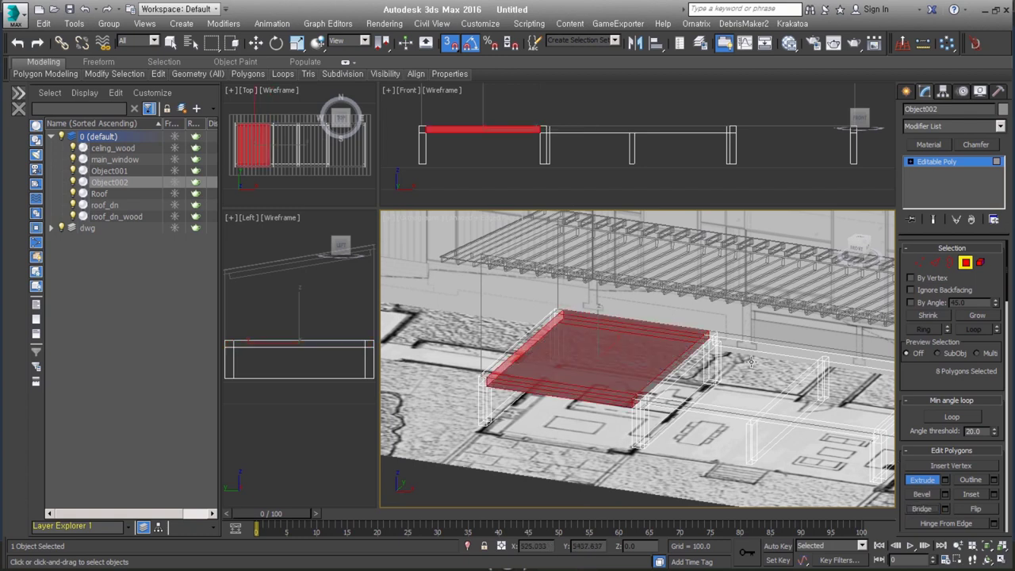
pyautogui.keyDown('alt'); pyautogui.moveTo(540, 373); pyautogui.dragTo(561, 374, button='middle'); pyautogui.keyUp('alt')
pyautogui.scroll(-2, 617, 380)
pyautogui.scroll(5, 615, 393)
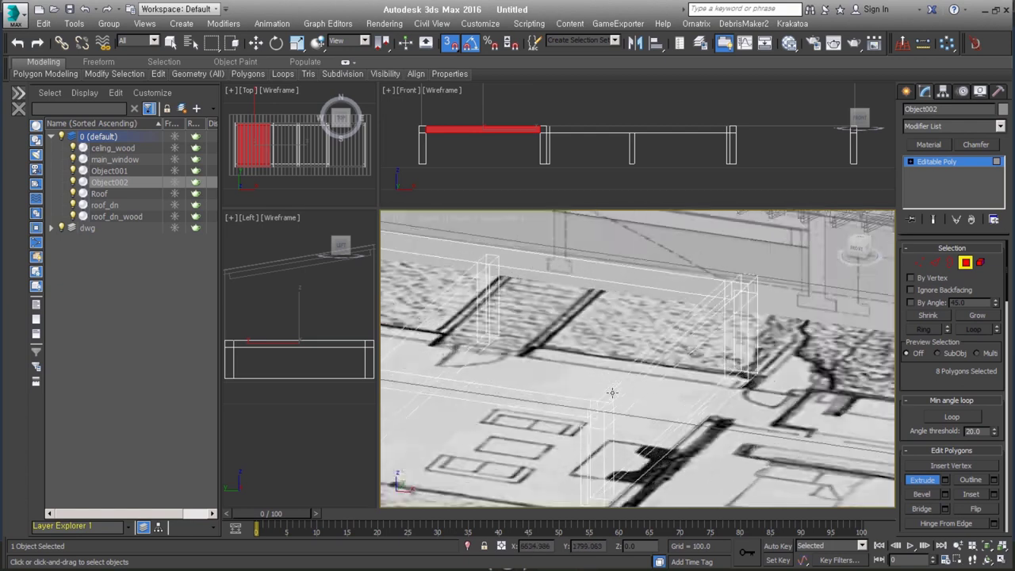
pyautogui.scroll(-3, 613, 400)
# Bridge the last pair of beam tops into a slab and exit Polygon mode.
pyautogui.click(610, 409)
pyautogui.keyDown('ctrl'); pyautogui.click(626, 394); pyautogui.keyUp('ctrl')
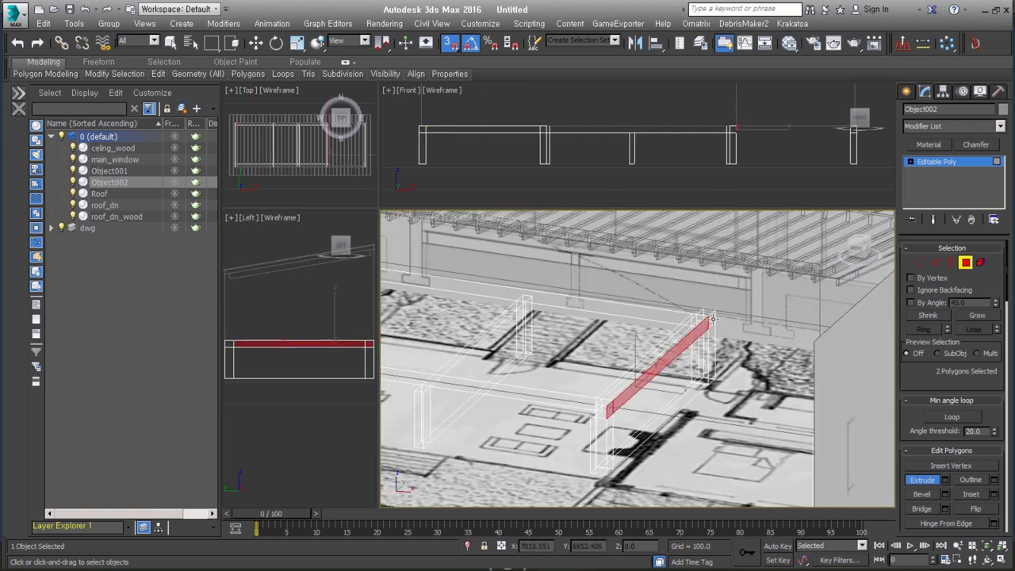
pyautogui.keyDown('ctrl'); pyautogui.click(712, 319); pyautogui.keyUp('ctrl')
pyautogui.keyDown('alt'); pyautogui.moveTo(713, 319); pyautogui.dragTo(716, 349, button='middle'); pyautogui.keyUp('alt')
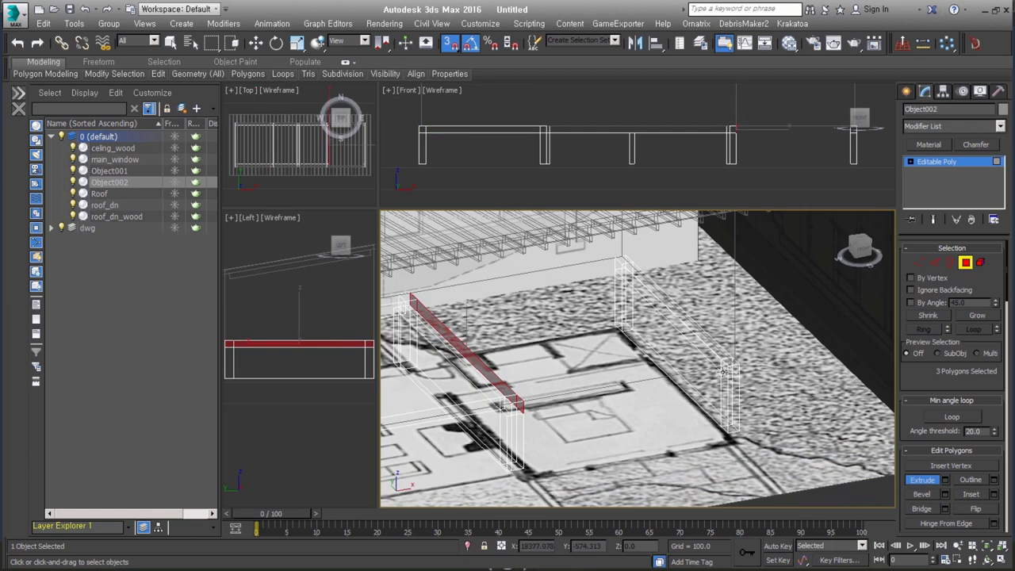
pyautogui.keyDown('ctrl'); pyautogui.click(695, 341); pyautogui.keyUp('ctrl')
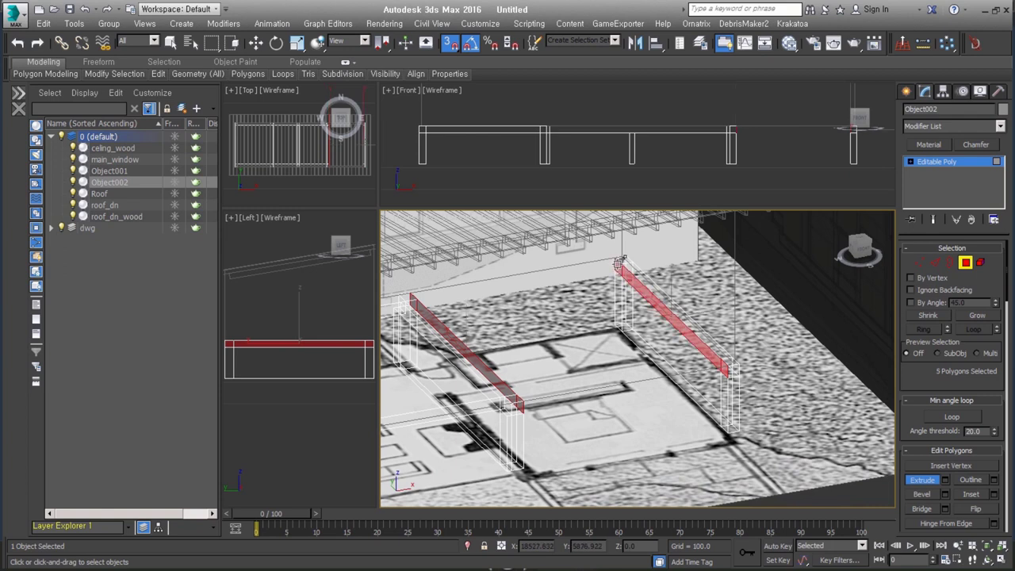
pyautogui.click(923, 508)
pyautogui.moveTo(635, 341)
pyautogui.keyDown('alt'); pyautogui.mouseDown(button='middle')
pyautogui.moveTo(687, 313)
pyautogui.moveTo(698, 317)
pyautogui.mouseUp(button='middle'); pyautogui.keyUp('alt')
pyautogui.click(967, 265)
pyautogui.moveTo(610, 416)
pyautogui.keyDown('alt'); pyautogui.mouseDown(button='middle')
pyautogui.moveTo(642, 377)
pyautogui.moveTo(676, 389)
pyautogui.mouseUp(button='middle'); pyautogui.keyUp('alt')
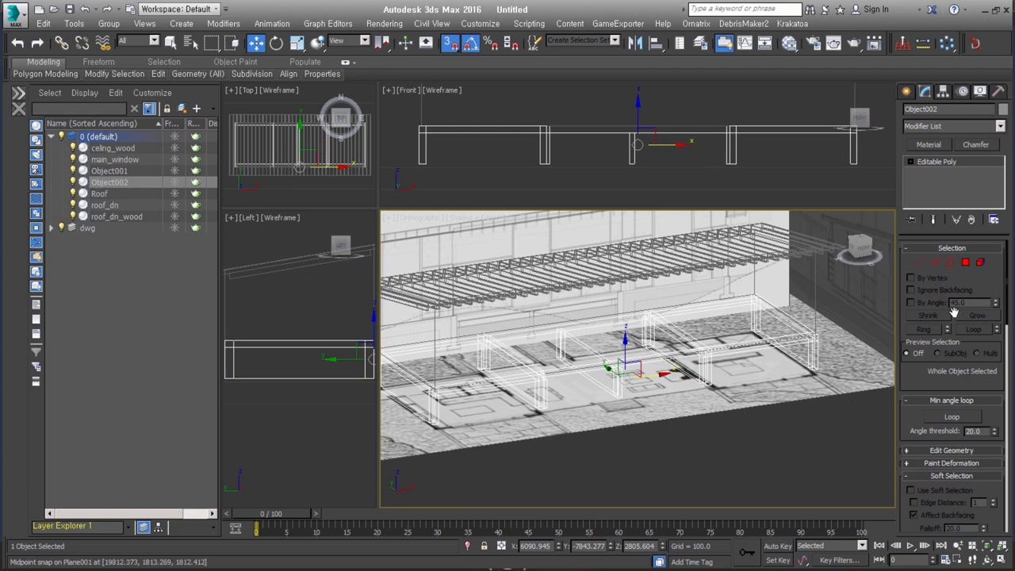
# In Polygon mode, select side faces on the first post.
pyautogui.click(966, 262)
pyautogui.click(544, 388)
pyautogui.moveTo(544, 389)
pyautogui.keyDown('alt'); pyautogui.mouseDown(button='middle')
pyautogui.moveTo(608, 483)
pyautogui.moveTo(600, 421)
pyautogui.moveTo(561, 434)
pyautogui.mouseUp(button='middle'); pyautogui.keyUp('alt')
pyautogui.scroll(3, 560, 434)
pyautogui.scroll(3, 492, 420)
pyautogui.scroll(3, 492, 421)
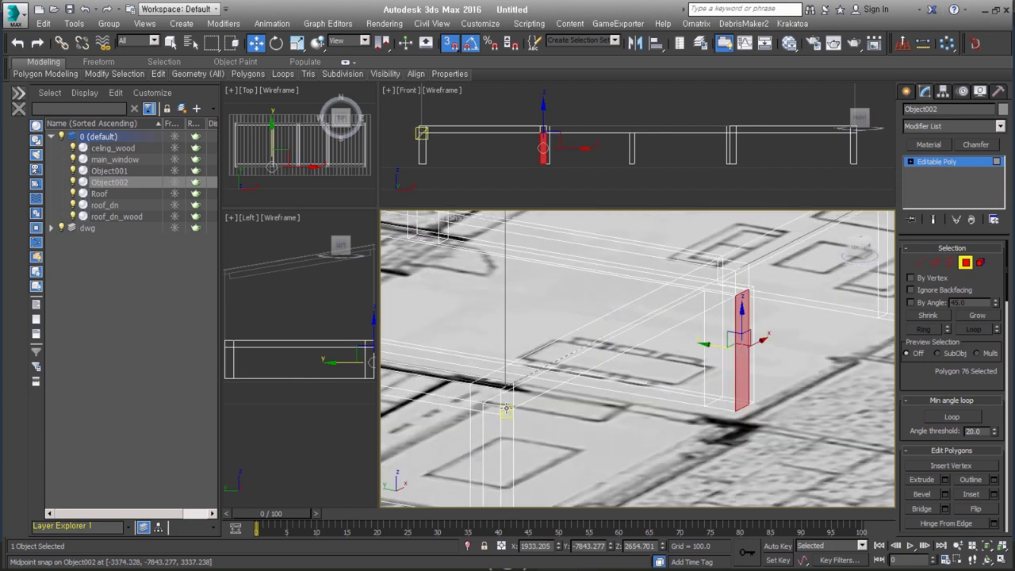
pyautogui.keyDown('ctrl'); pyautogui.click(512, 437); pyautogui.keyUp('ctrl')
# Uncheck See-Through in Object002's Object Properties so it displays opaque.
pyautogui.rightClick(738, 298)
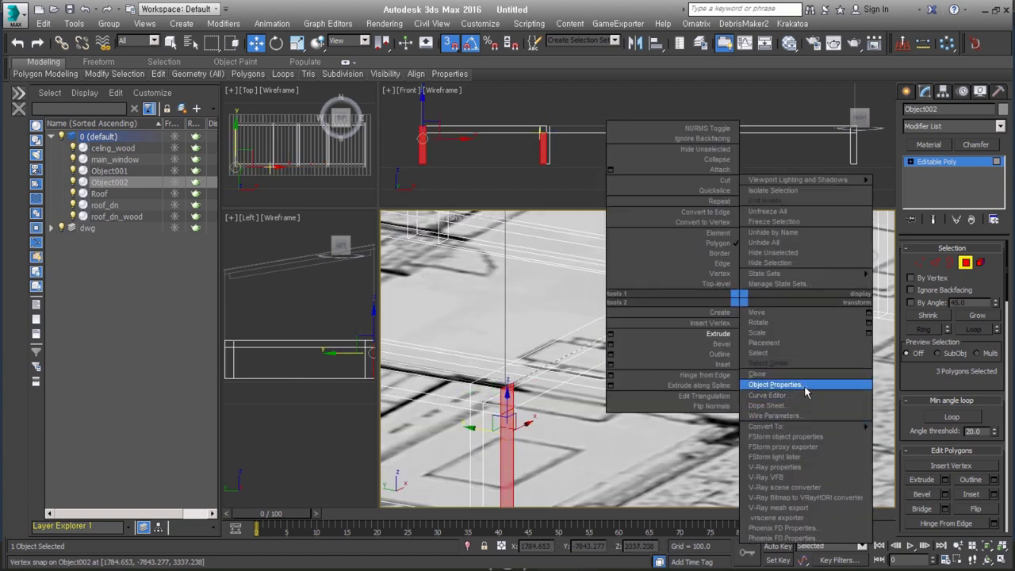
pyautogui.click(754, 386)
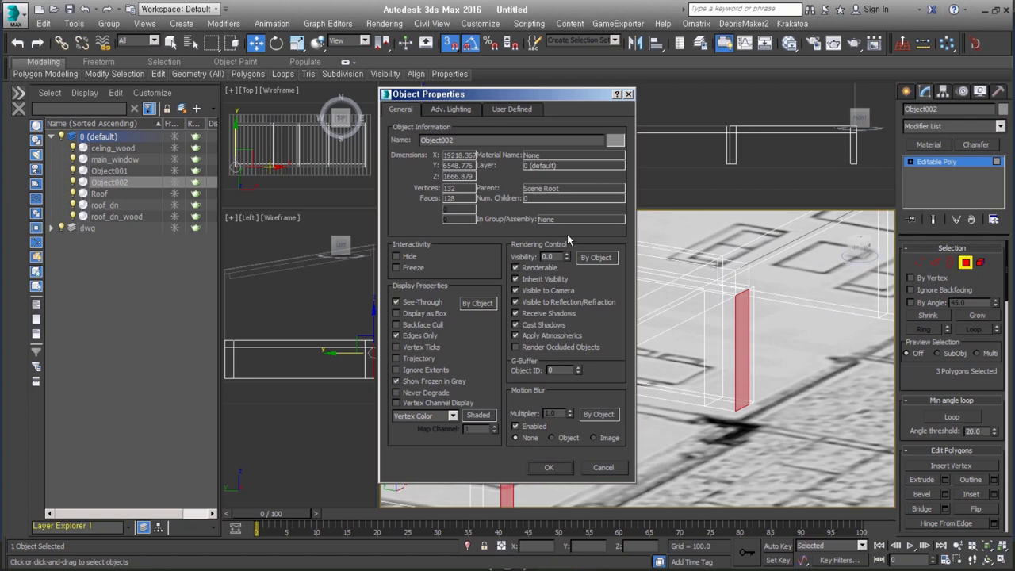
pyautogui.click(560, 470)
pyautogui.moveTo(646, 435)
pyautogui.keyDown('alt'); pyautogui.mouseDown(button='middle')
pyautogui.moveTo(676, 371)
pyautogui.moveTo(718, 357)
pyautogui.moveTo(712, 300)
pyautogui.moveTo(690, 316)
pyautogui.mouseUp(button='middle'); pyautogui.keyUp('alt')
# Add faces on the remaining posts to the selection.
pyautogui.keyDown('ctrl'); pyautogui.click(724, 330); pyautogui.keyUp('ctrl')
pyautogui.keyDown('ctrl'); pyautogui.click(676, 284); pyautogui.keyUp('ctrl')
pyautogui.keyDown('alt'); pyautogui.moveTo(673, 271); pyautogui.dragTo(670, 276, button='middle'); pyautogui.keyUp('alt')
pyautogui.keyDown('ctrl'); pyautogui.click(671, 278); pyautogui.keyUp('ctrl')
pyautogui.keyDown('ctrl'); pyautogui.click(670, 275); pyautogui.keyUp('ctrl')
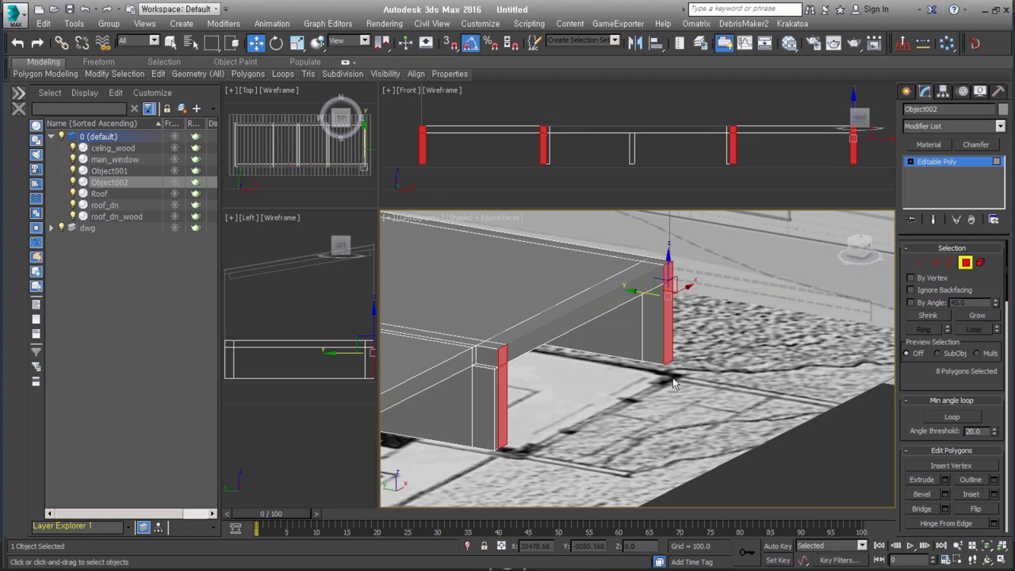
# Try extruding the selected post faces downward, then undo the unwanted extrusions.
pyautogui.press('z')
pyautogui.keyDown('alt'); pyautogui.moveTo(669, 385); pyautogui.dragTo(637, 339, button='middle'); pyautogui.keyUp('alt')
pyautogui.rightClick(637, 339)
pyautogui.click(556, 328)
pyautogui.moveTo(624, 321)
pyautogui.mouseDown()
pyautogui.moveTo(689, 306)
pyautogui.moveTo(698, 283)
pyautogui.mouseUp()
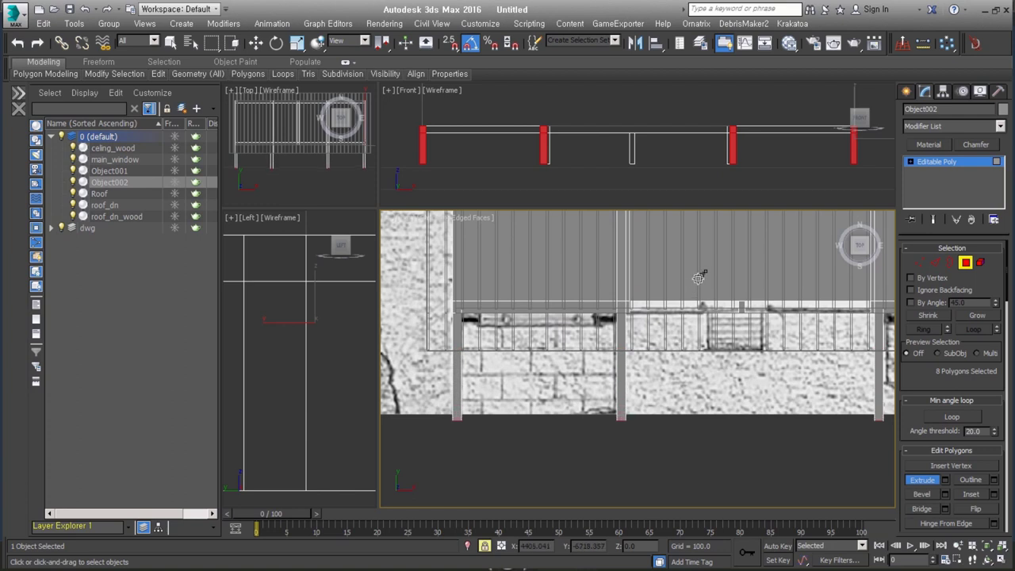
pyautogui.press('t')
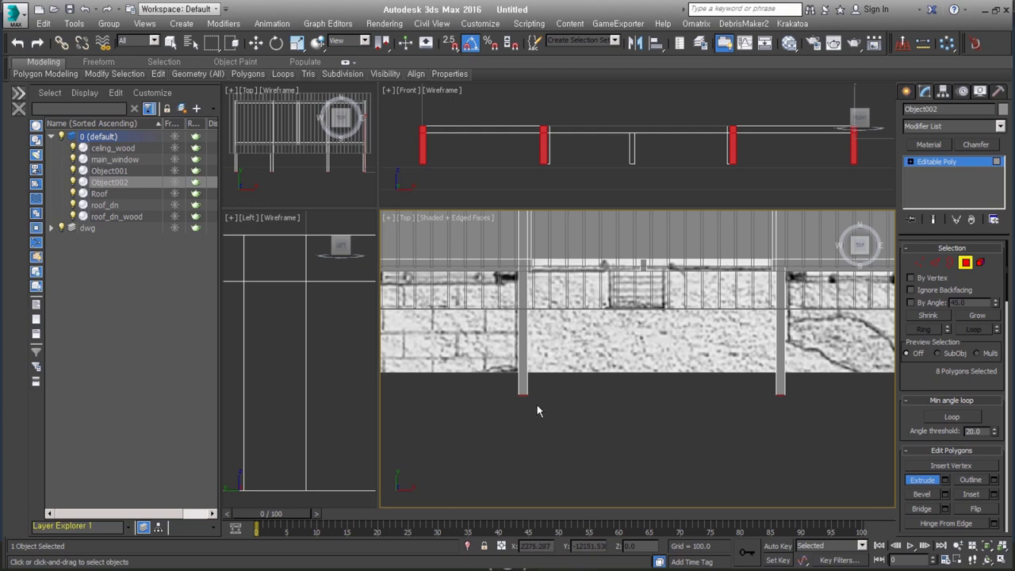
pyautogui.scroll(3, 627, 400)
pyautogui.moveTo(643, 399); pyautogui.dragTo(651, 388)
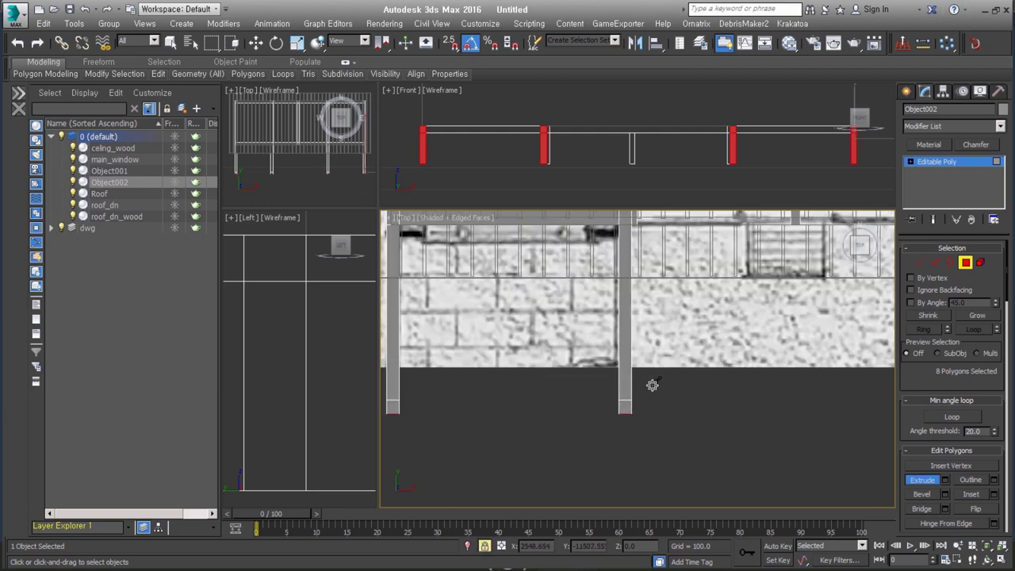
pyautogui.click(597, 466)
pyautogui.hotkey('ctrl', 'z')
pyautogui.hotkey('ctrl', 'z')
pyautogui.press('space')
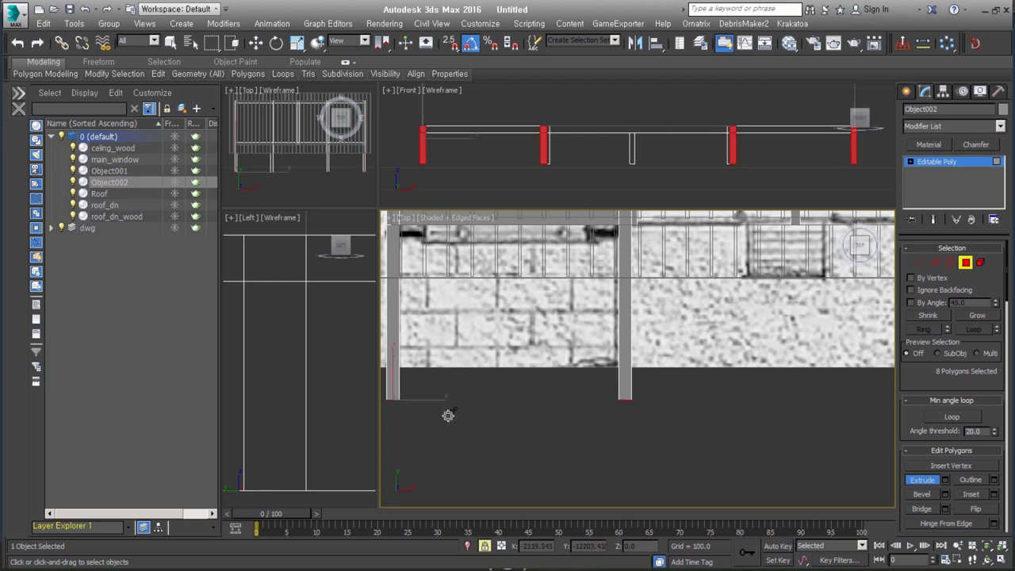
pyautogui.hotkey('ctrl', 'z')
pyautogui.hotkey('ctrl', 'z')
# Extrude the post bottoms sideways into short horizontal foot blocks.
pyautogui.moveTo(577, 401); pyautogui.dragTo(601, 386, button='middle')
pyautogui.moveTo(613, 384); pyautogui.dragTo(615, 372)
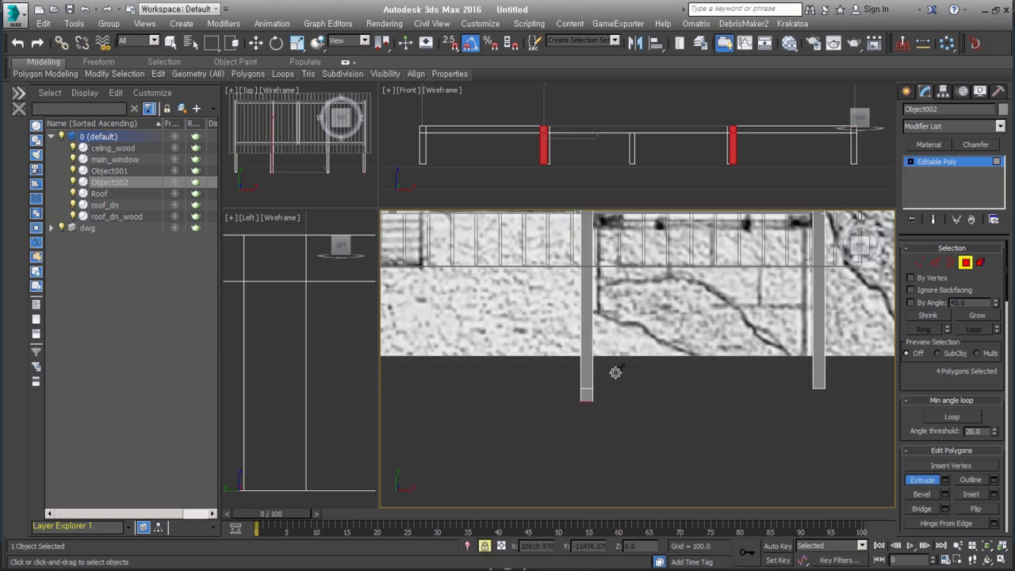
pyautogui.hotkey('ctrl', 'z')
pyautogui.hotkey('ctrl', 'z')
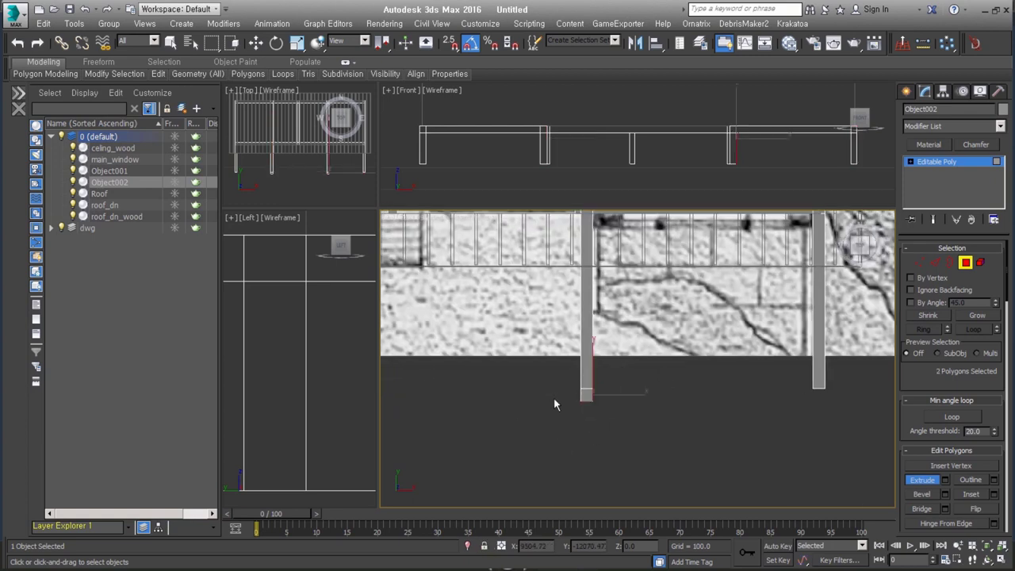
pyautogui.moveTo(488, 381); pyautogui.dragTo(552, 337)
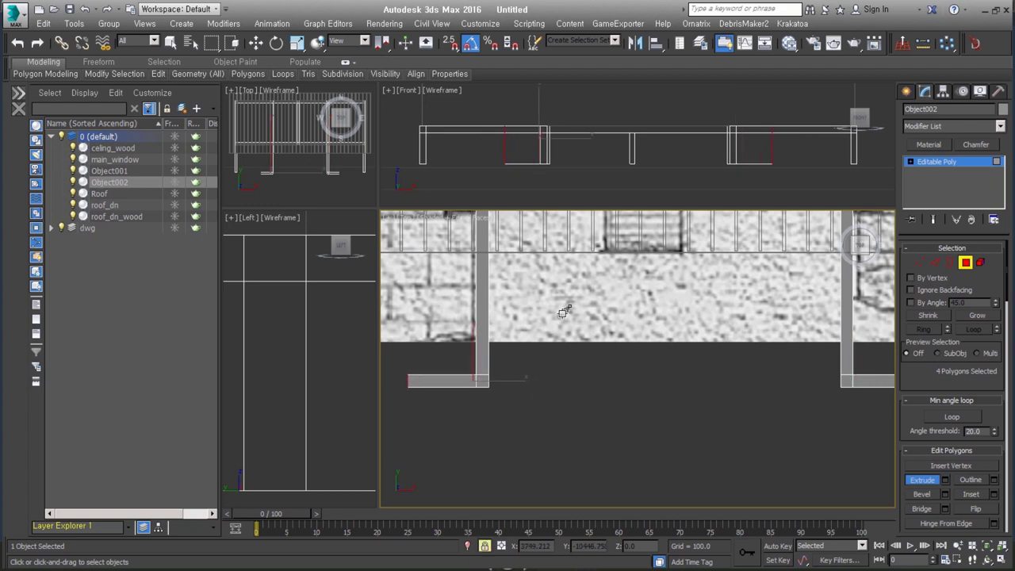
# Move the end post's bottom face down.
pyautogui.scroll(-3, 503, 340)
pyautogui.moveTo(533, 344); pyautogui.dragTo(608, 335, button='middle')
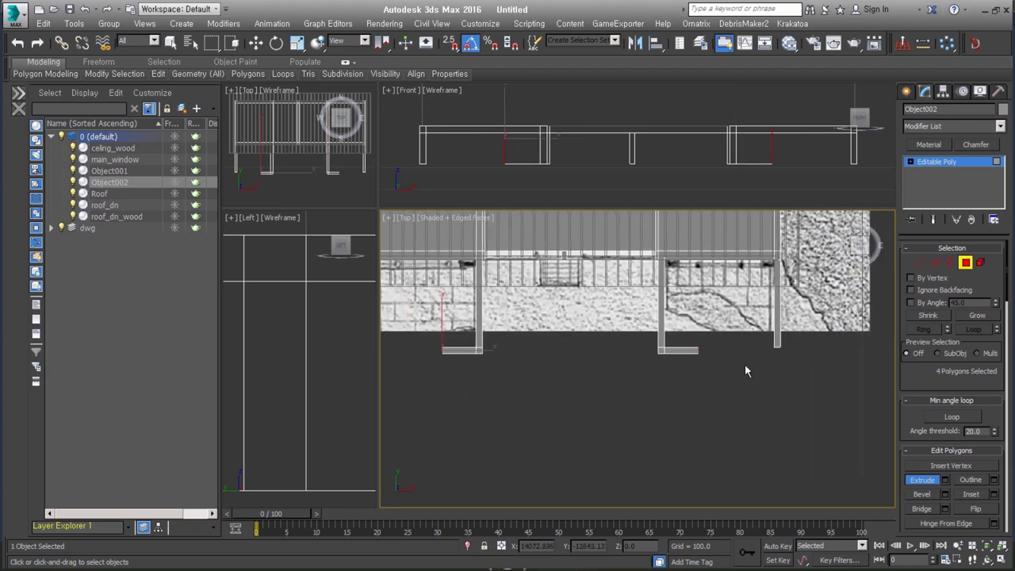
pyautogui.moveTo(815, 331)
pyautogui.keyDown('alt'); pyautogui.mouseDown(button='middle')
pyautogui.moveTo(585, 378)
pyautogui.moveTo(464, 356)
pyautogui.mouseUp(button='middle'); pyautogui.keyUp('alt')
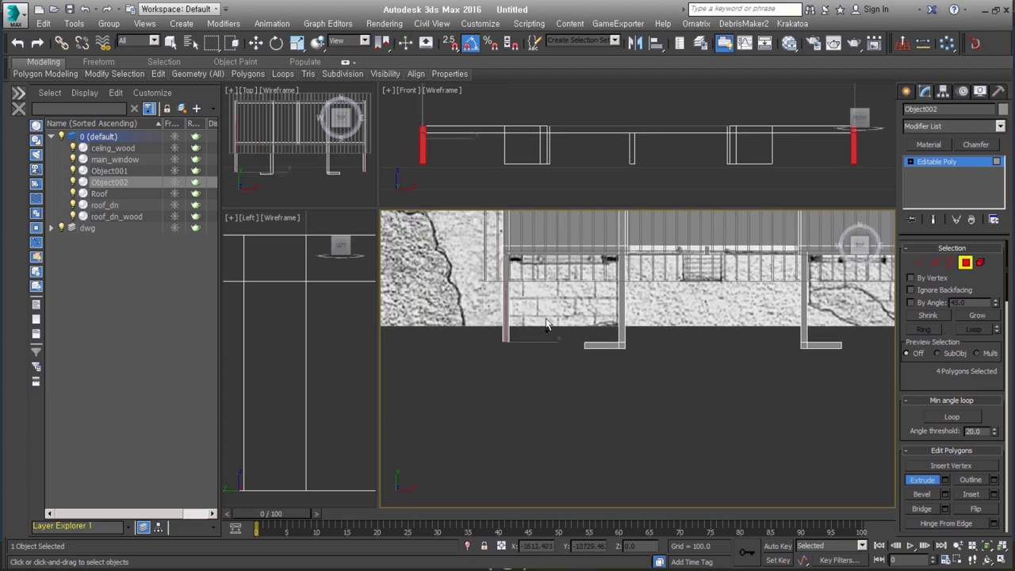
pyautogui.press('w')
pyautogui.moveTo(506, 310); pyautogui.dragTo(503, 351)
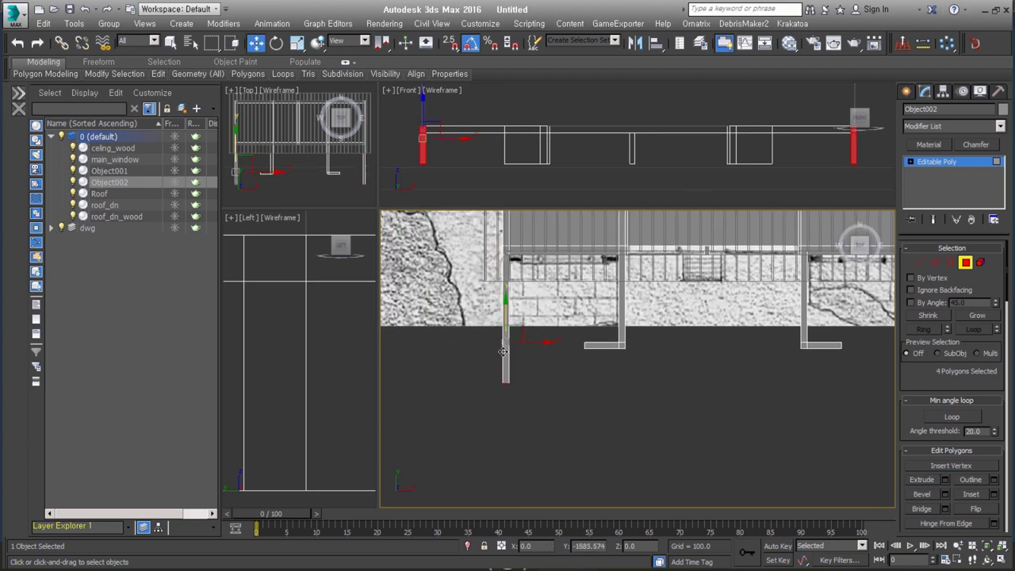
pyautogui.moveTo(502, 355)
pyautogui.keyDown('alt'); pyautogui.mouseDown(button='middle')
pyautogui.moveTo(610, 356)
pyautogui.moveTo(600, 363)
pyautogui.moveTo(675, 336)
pyautogui.moveTo(623, 312)
pyautogui.moveTo(666, 304)
pyautogui.mouseUp(button='middle'); pyautogui.keyUp('alt')
# In Top view, select the end leg polygons and Shift-drag a copy of them downward.
pyautogui.press('t')
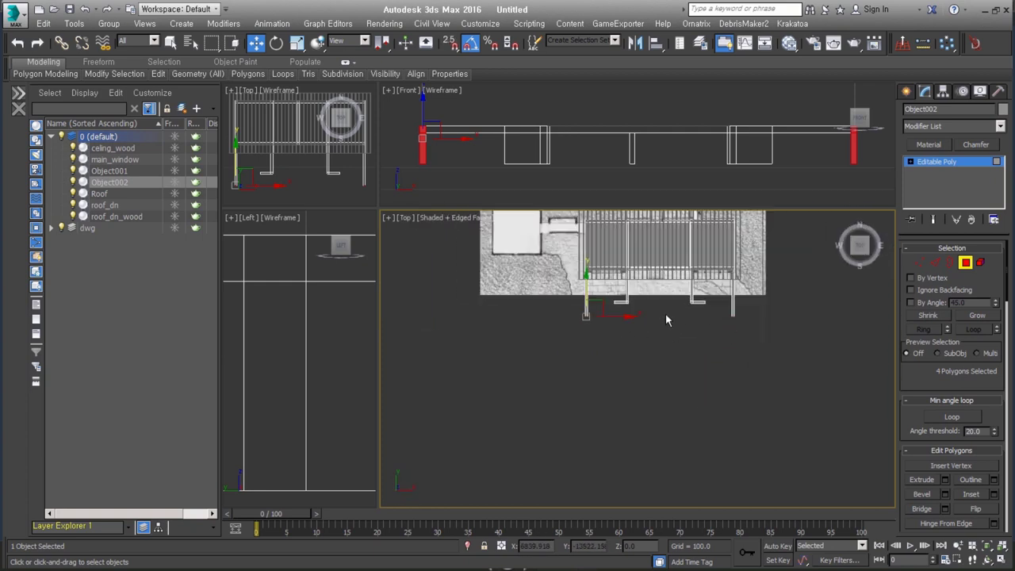
pyautogui.scroll(-2, 725, 363)
pyautogui.moveTo(725, 363)
pyautogui.mouseDown(button='middle')
pyautogui.moveTo(706, 344)
pyautogui.moveTo(665, 356)
pyautogui.moveTo(668, 386)
pyautogui.mouseUp(button='middle')
pyautogui.scroll(-2, 667, 349)
pyautogui.moveTo(620, 253); pyautogui.dragTo(615, 305, button='middle')
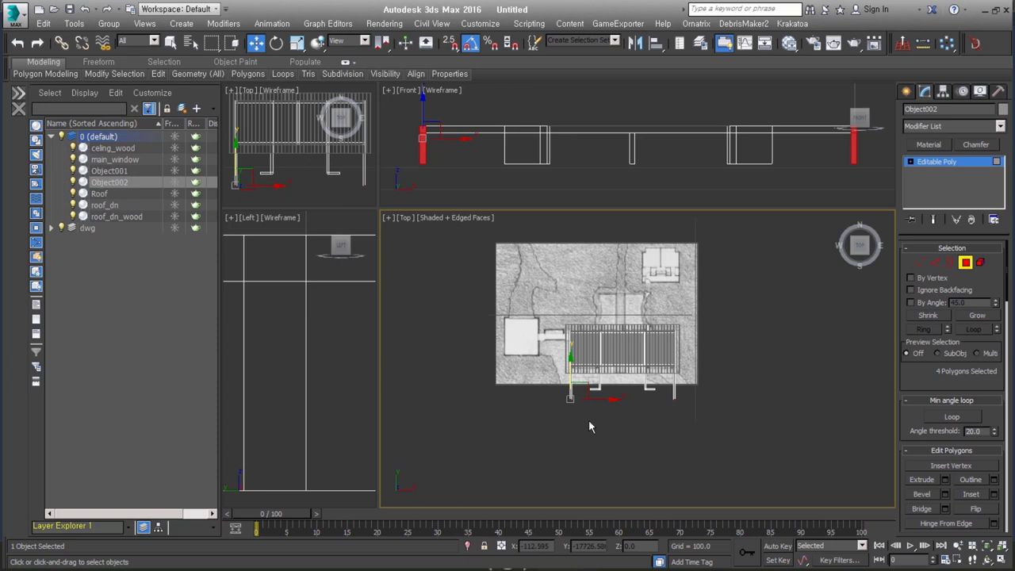
pyautogui.moveTo(589, 421); pyautogui.dragTo(576, 388, button='middle')
pyautogui.click(659, 372)
pyautogui.moveTo(640, 400); pyautogui.dragTo(628, 370, button='middle')
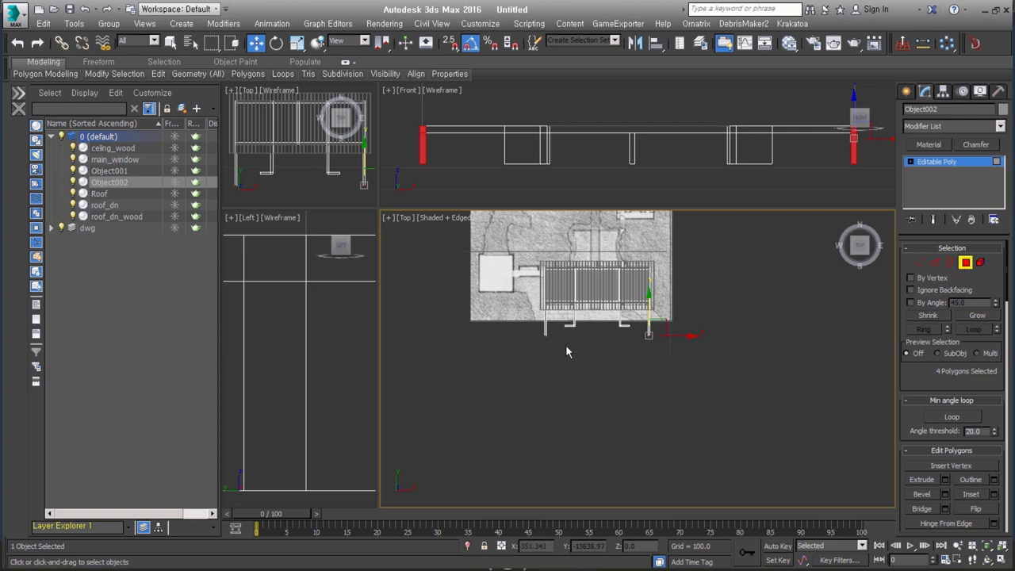
pyautogui.keyDown('alt'); pyautogui.moveTo(669, 353); pyautogui.dragTo(625, 307, button='middle'); pyautogui.keyUp('alt')
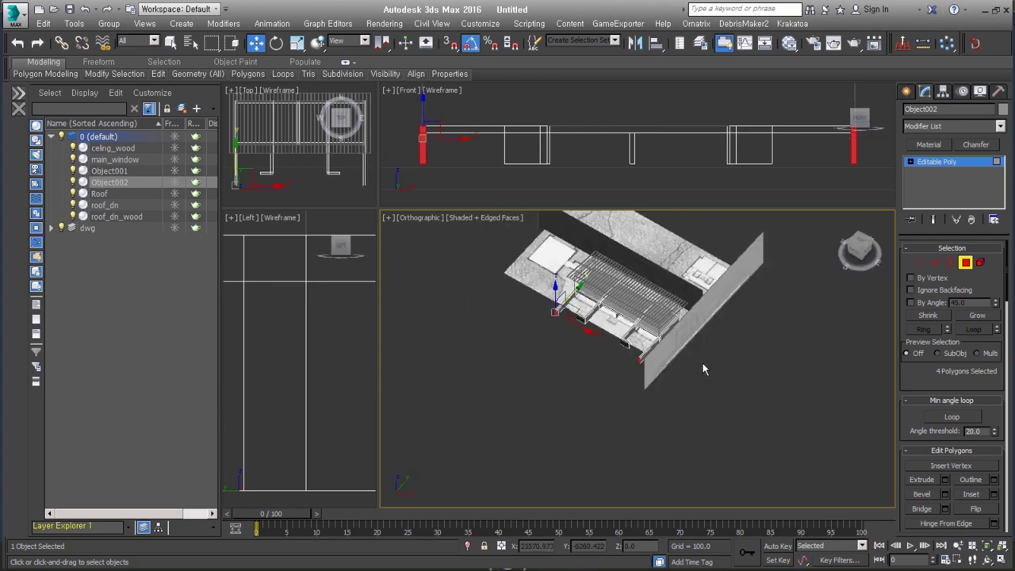
pyautogui.keyDown('alt'); pyautogui.moveTo(552, 375); pyautogui.dragTo(638, 378, button='middle'); pyautogui.keyUp('alt')
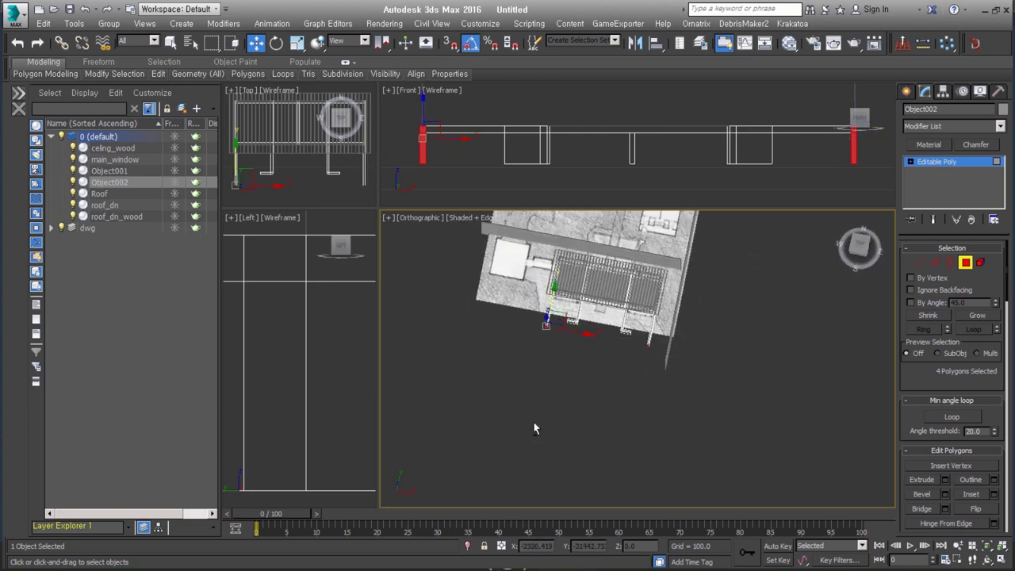
pyautogui.click(647, 335)
pyautogui.keyDown('shift'); pyautogui.moveTo(537, 332); pyautogui.dragTo(544, 399); pyautogui.keyUp('shift')
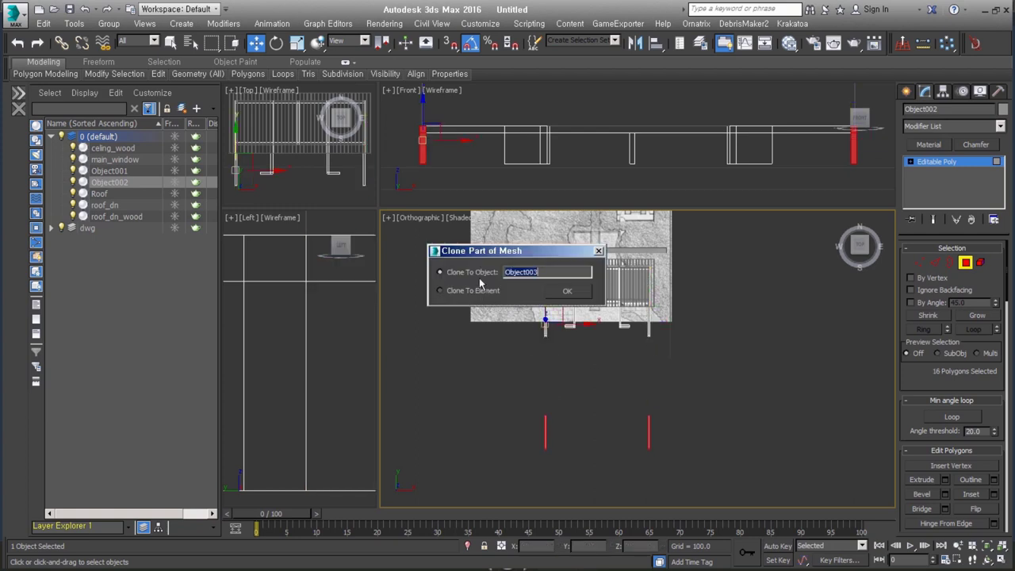
# Accept the clone as Object003 and select the new object.
pyautogui.click(579, 291)
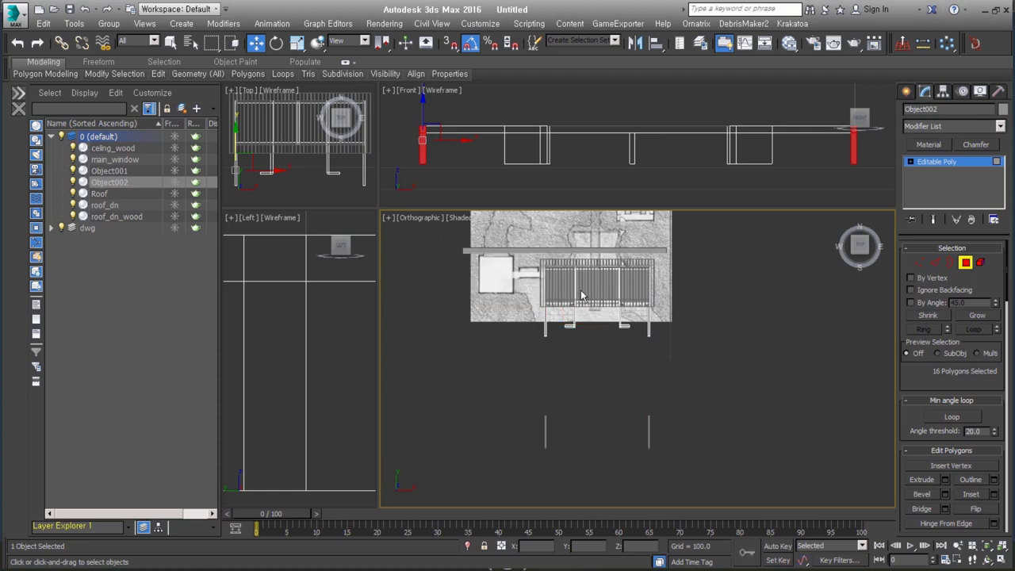
pyautogui.keyDown('alt'); pyautogui.moveTo(580, 289); pyautogui.dragTo(653, 410, button='middle'); pyautogui.keyUp('alt')
pyautogui.click(968, 264)
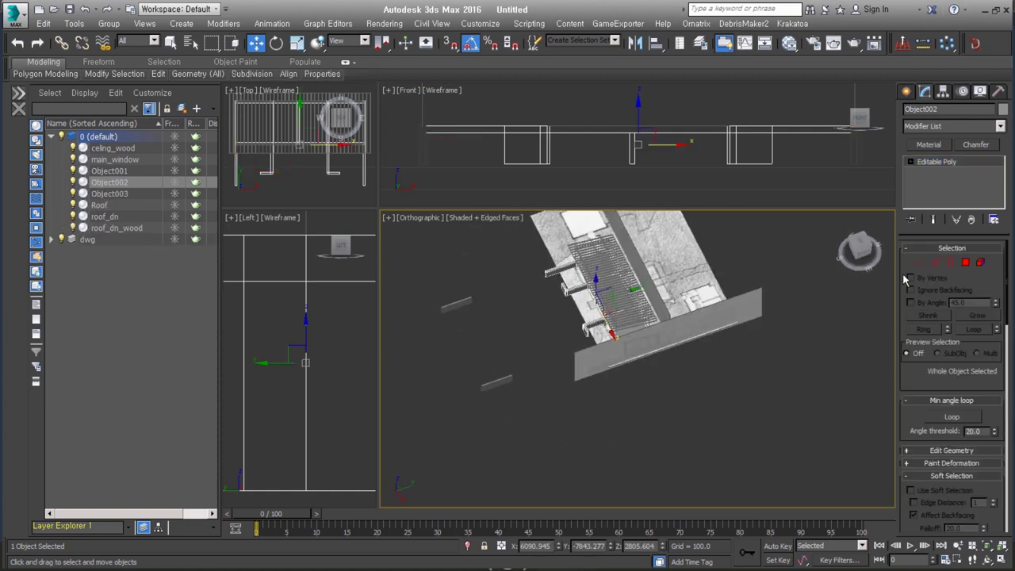
pyautogui.click(509, 384)
pyautogui.moveTo(510, 383)
pyautogui.mouseDown(button='middle')
pyautogui.moveTo(613, 381)
pyautogui.moveTo(640, 369)
pyautogui.moveTo(630, 373)
pyautogui.mouseUp(button='middle')
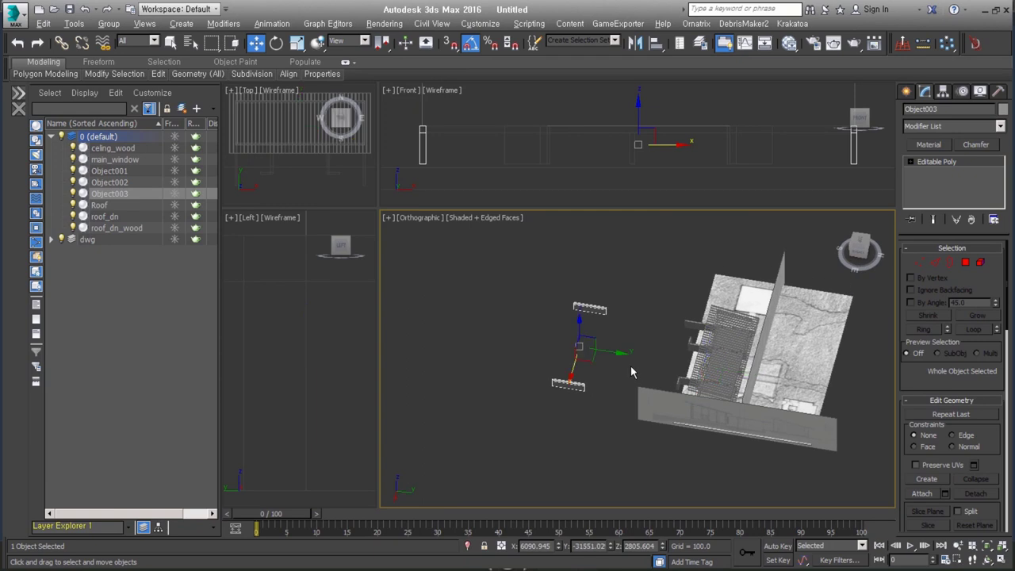
# Cap the open borders of Object003's two cloned leg pieces.
pyautogui.click(948, 264)
pyautogui.moveTo(544, 255); pyautogui.dragTo(622, 409)
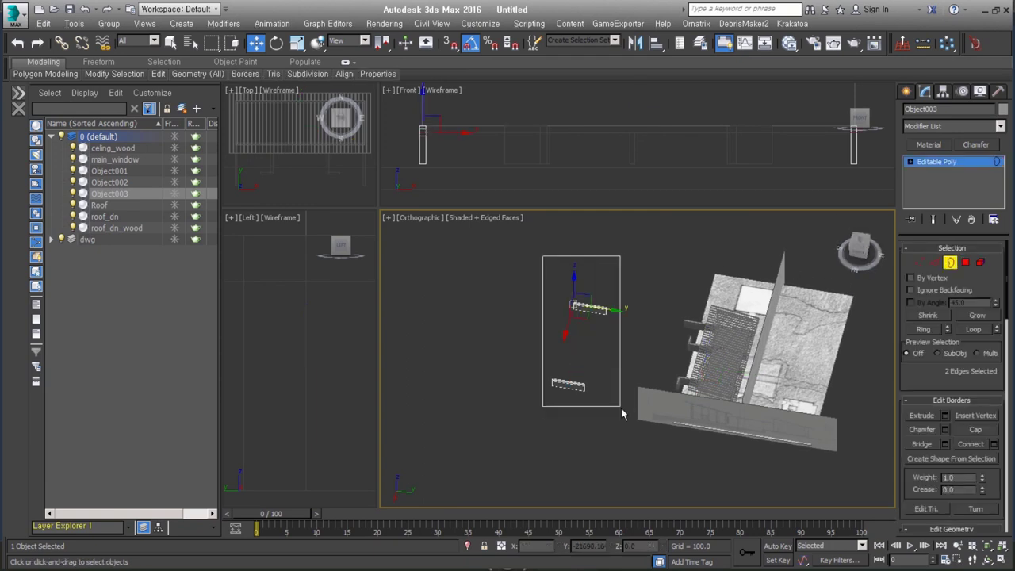
pyautogui.scroll(5, 589, 401)
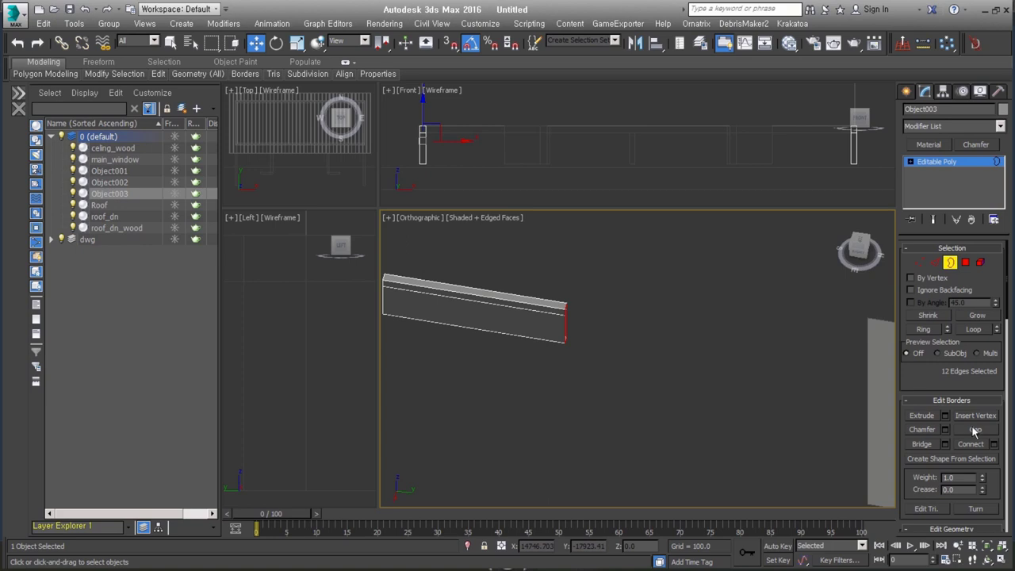
pyautogui.click(951, 262)
pyautogui.scroll(-3, 669, 378)
pyautogui.moveTo(668, 379)
pyautogui.keyDown('alt'); pyautogui.mouseDown(button='middle')
pyautogui.moveTo(611, 390)
pyautogui.moveTo(671, 385)
pyautogui.moveTo(666, 362)
pyautogui.moveTo(666, 373)
pyautogui.mouseUp(button='middle'); pyautogui.keyUp('alt')
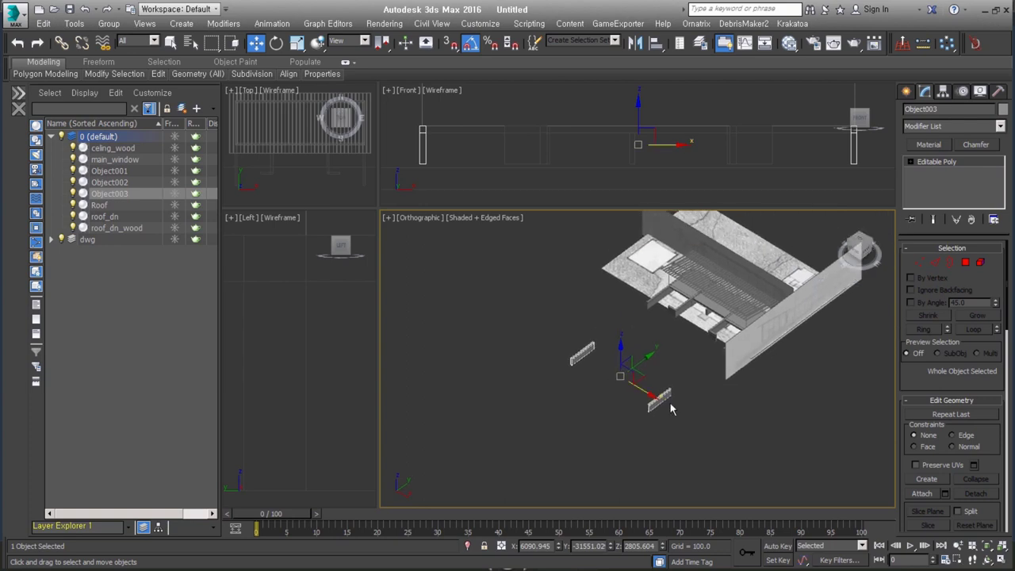
# Frame Object002, then select the main_window object.
pyautogui.click(684, 411)
pyautogui.scroll(5, 732, 294)
pyautogui.click(675, 408)
pyautogui.press('z')
pyautogui.keyDown('alt'); pyautogui.moveTo(656, 431); pyautogui.dragTo(708, 391, button='middle'); pyautogui.keyUp('alt')
pyautogui.click(819, 284)
# Turn on See-Through in main_window's Object Properties.
pyautogui.rightClick(652, 307)
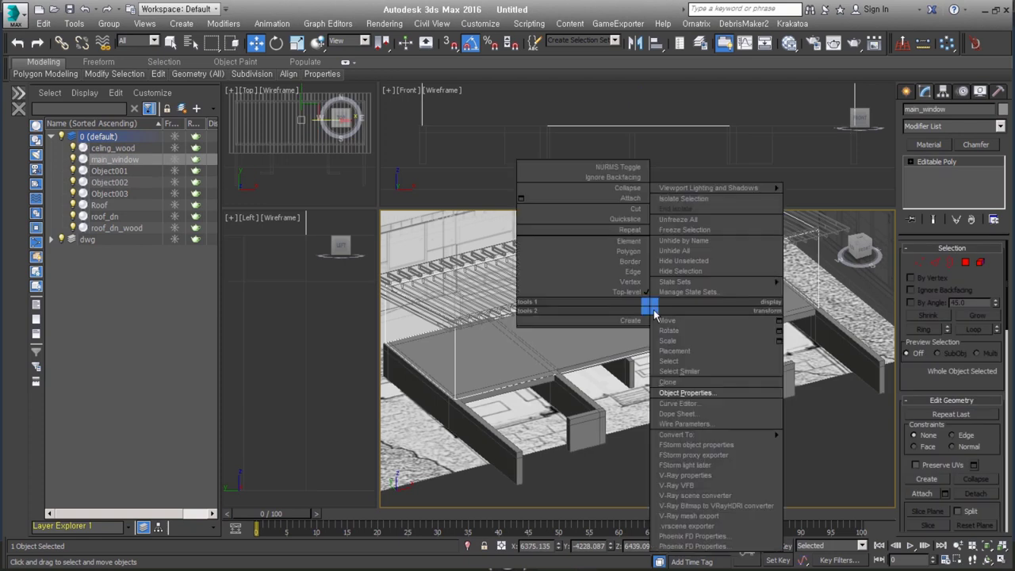
pyautogui.click(692, 391)
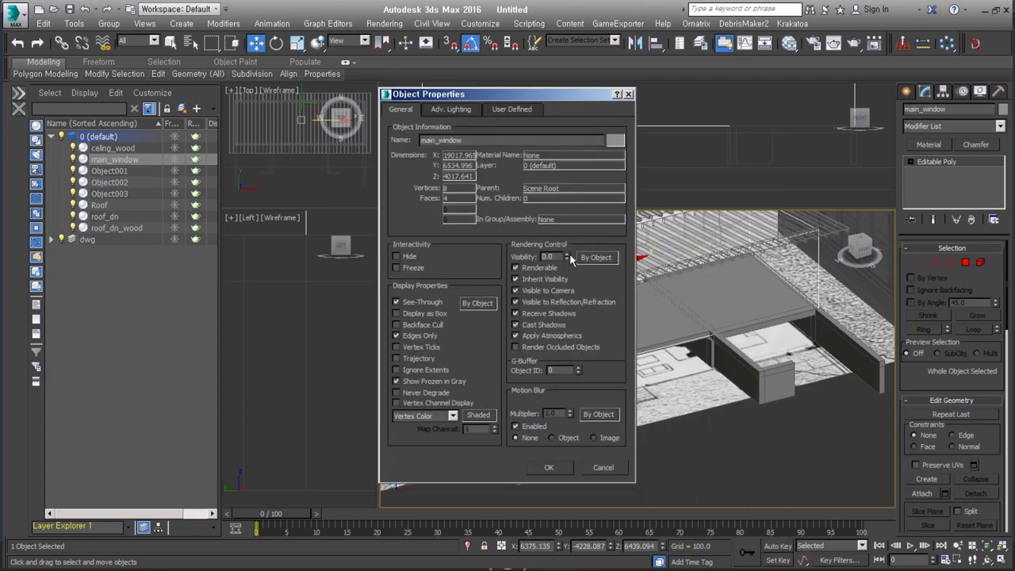
pyautogui.click(560, 467)
pyautogui.moveTo(627, 341)
pyautogui.keyDown('alt'); pyautogui.mouseDown(button='middle')
pyautogui.moveTo(667, 321)
pyautogui.moveTo(603, 344)
pyautogui.moveTo(645, 370)
pyautogui.moveTo(659, 363)
pyautogui.moveTo(641, 354)
pyautogui.mouseUp(button='middle'); pyautogui.keyUp('alt')
# Isolate main_window and the dwg elevation plane with Alt+Q and view them from the front.
pyautogui.press('u')
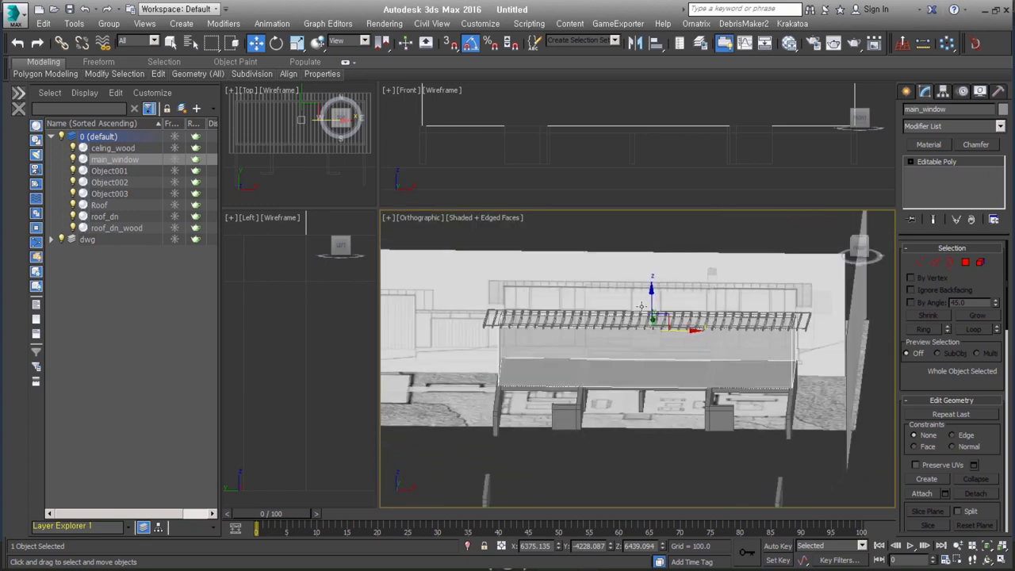
pyautogui.keyDown('ctrl'); pyautogui.click(628, 278); pyautogui.keyUp('ctrl')
pyautogui.hotkey('alt', 'q')
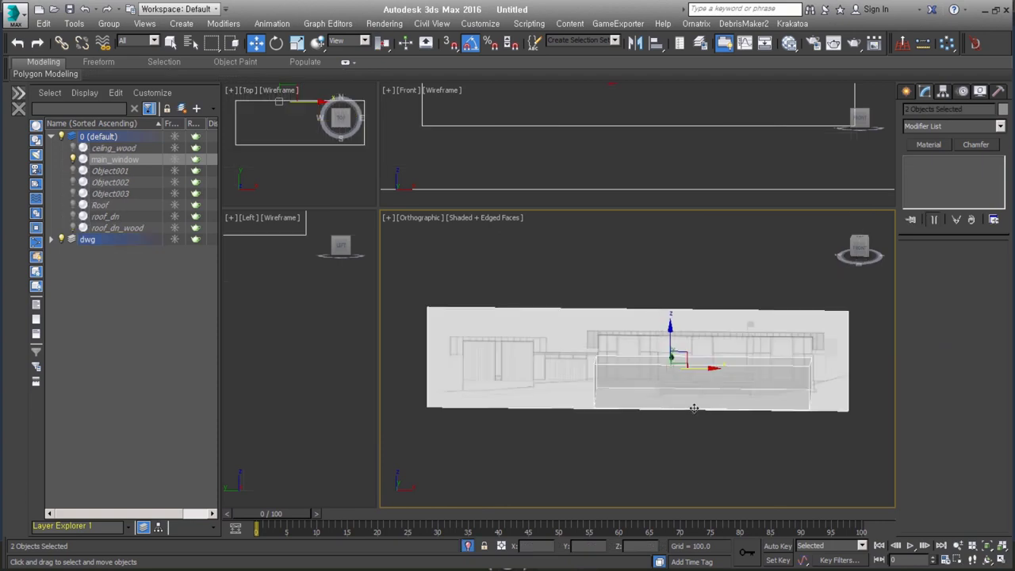
pyautogui.press('f')
pyautogui.scroll(-3, 698, 402)
pyautogui.scroll(-2, 710, 381)
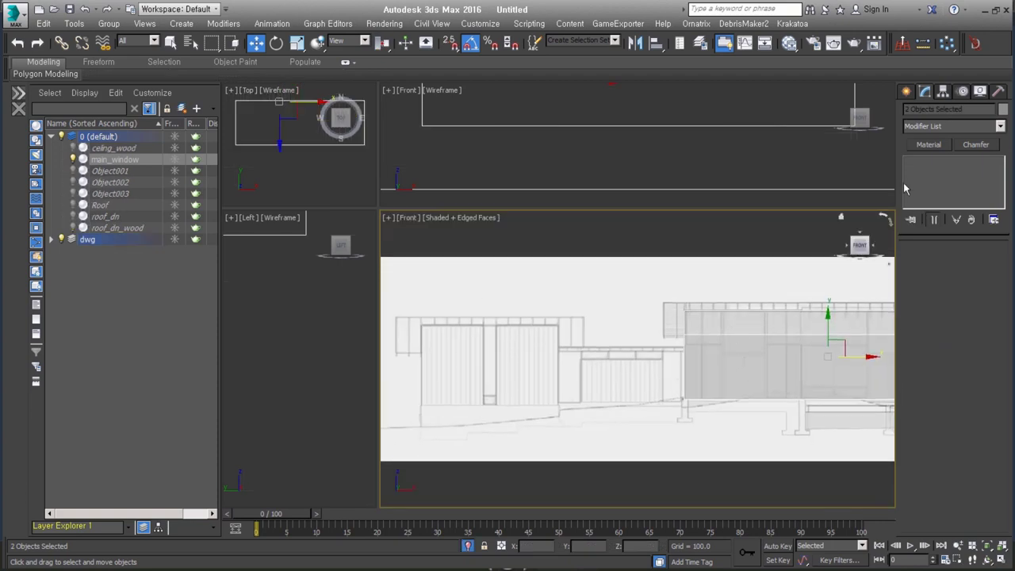
# Select main_window's window polygon in Polygon mode.
pyautogui.click(731, 370)
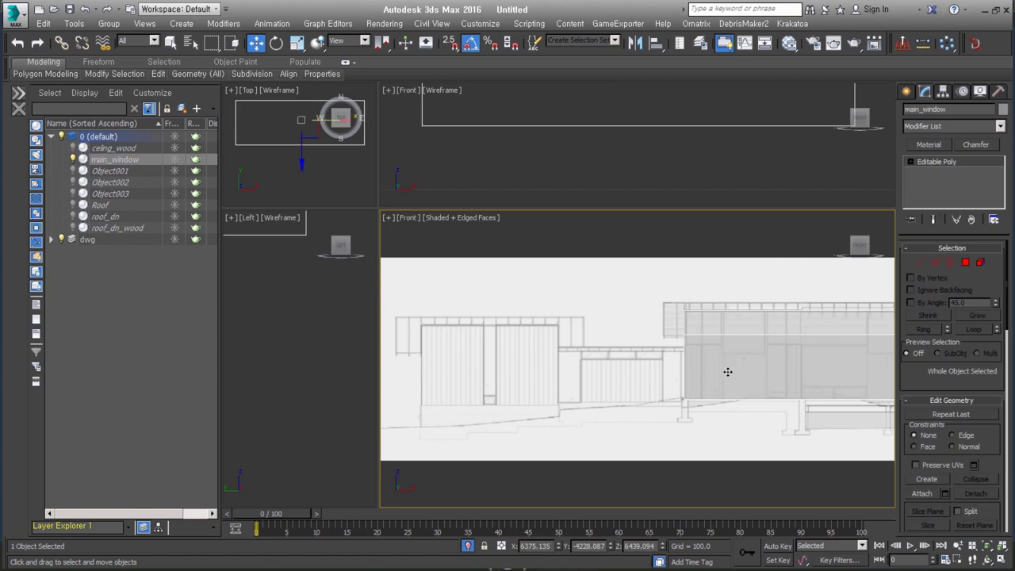
pyautogui.moveTo(639, 374); pyautogui.dragTo(677, 371, button='middle')
pyautogui.click(966, 262)
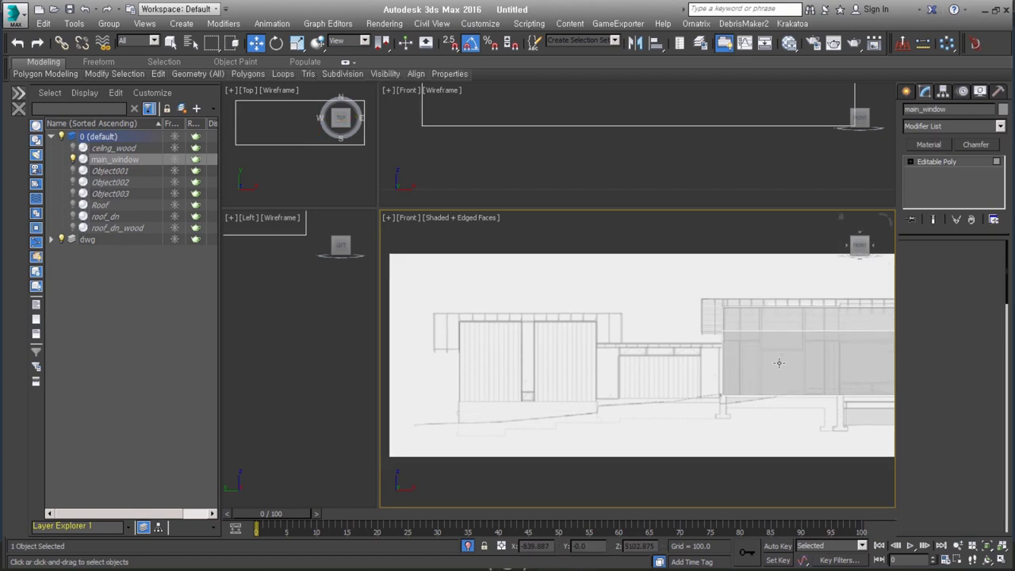
pyautogui.click(780, 363)
pyautogui.scroll(-3, 832, 365)
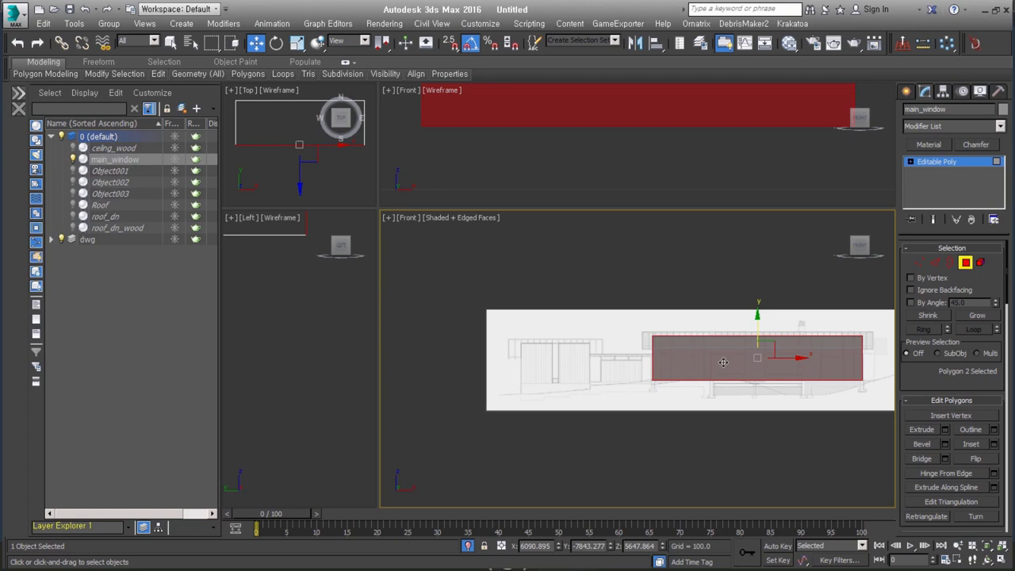
# Clone the window face to the left as a new object, Object004.
pyautogui.keyDown('shift'); pyautogui.moveTo(785, 357); pyautogui.dragTo(569, 359); pyautogui.keyUp('shift')
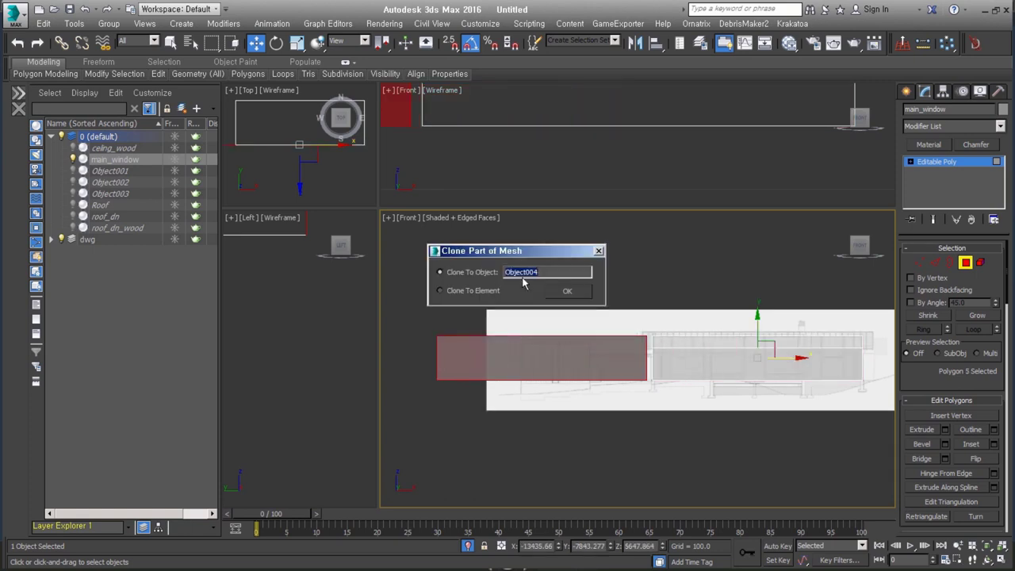
pyautogui.click(567, 292)
pyautogui.scroll(2, 627, 335)
pyautogui.click(581, 355)
# With snapping on, move Object004's left edge rightward to shrink the face.
pyautogui.press('2')
pyautogui.click(655, 381)
pyautogui.scroll(2, 657, 369)
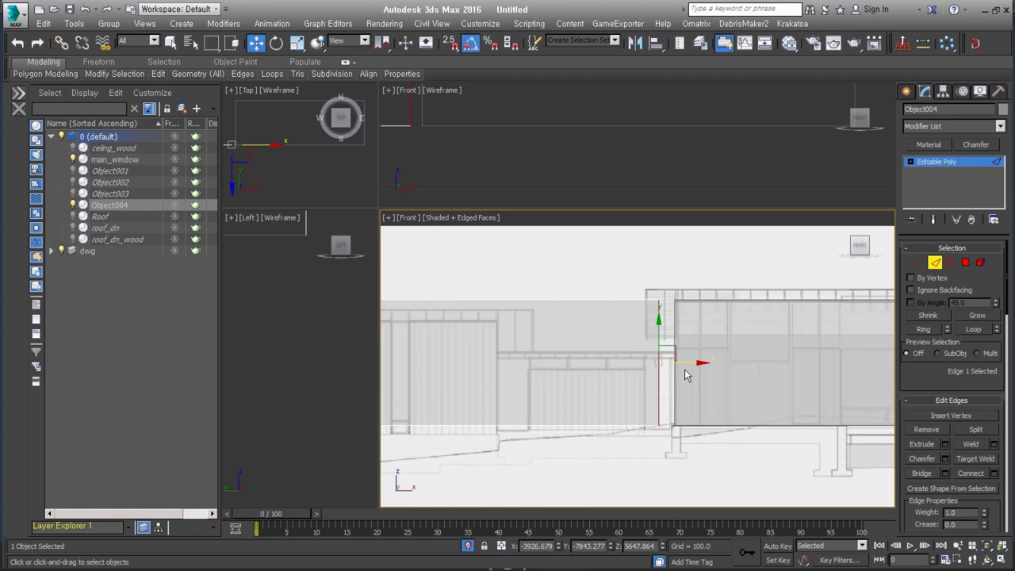
pyautogui.press('s')
pyautogui.scroll(-2, 660, 321)
pyautogui.moveTo(567, 388); pyautogui.dragTo(643, 381, button='middle')
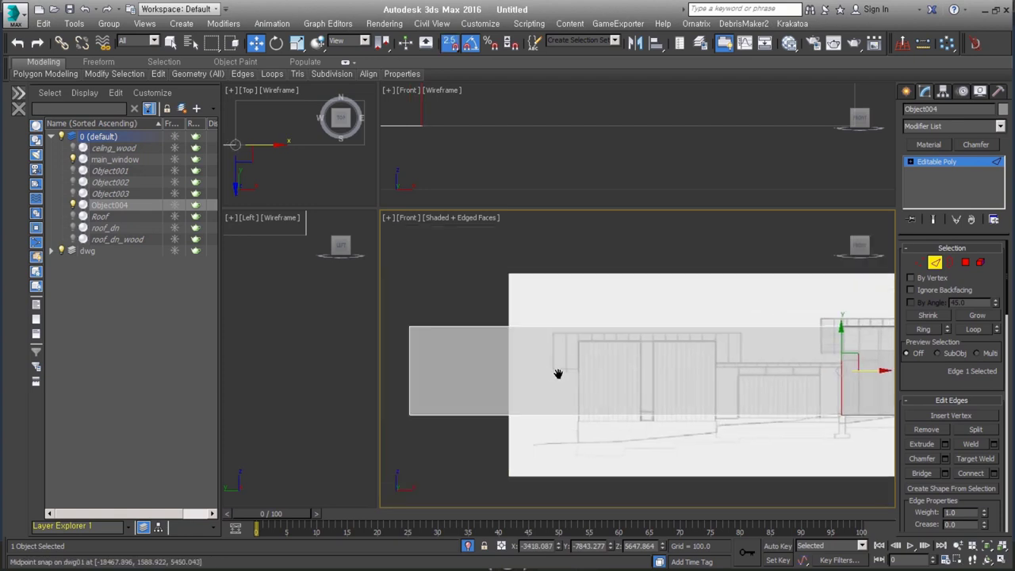
pyautogui.click(482, 367)
pyautogui.moveTo(517, 372); pyautogui.dragTo(788, 423)
# Pull a new edge out to the left of Object004.
pyautogui.moveTo(825, 366); pyautogui.dragTo(795, 372, button='middle')
pyautogui.keyDown('shift'); pyautogui.moveTo(761, 374); pyautogui.dragTo(659, 377); pyautogui.keyUp('shift')
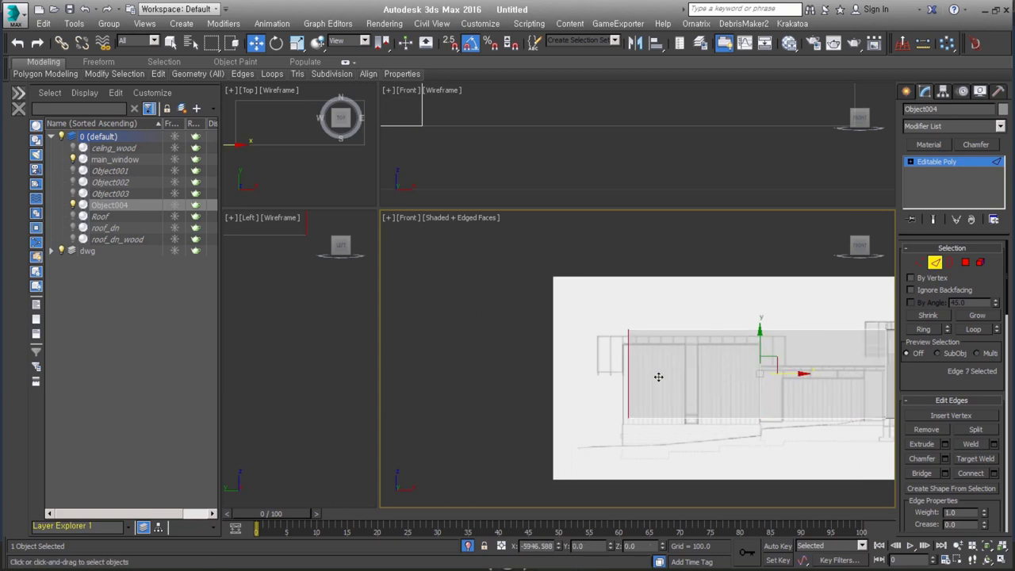
pyautogui.moveTo(809, 419); pyautogui.dragTo(701, 414, button='middle')
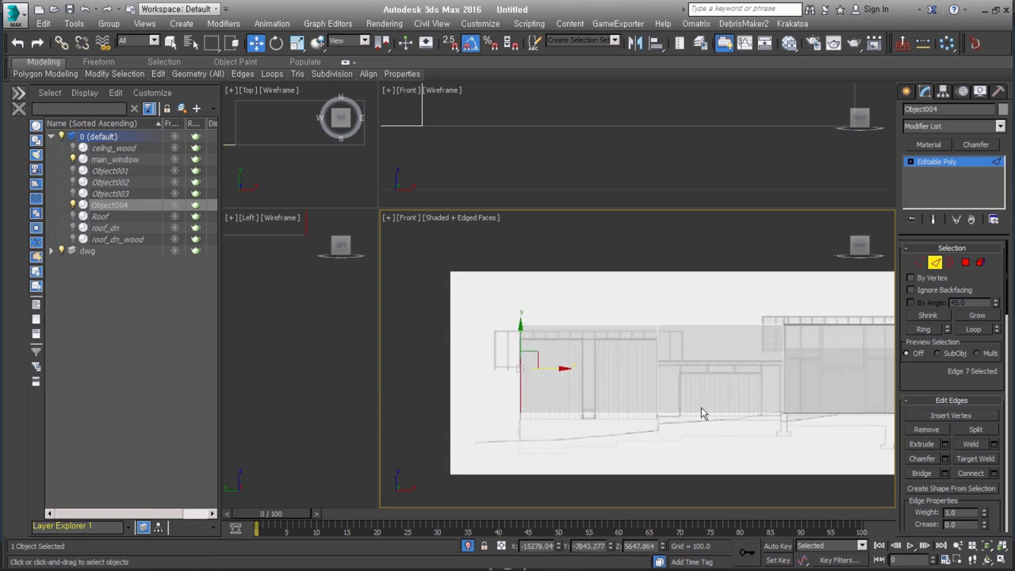
pyautogui.scroll(3, 701, 413)
pyautogui.moveTo(690, 380); pyautogui.dragTo(716, 354, button='middle')
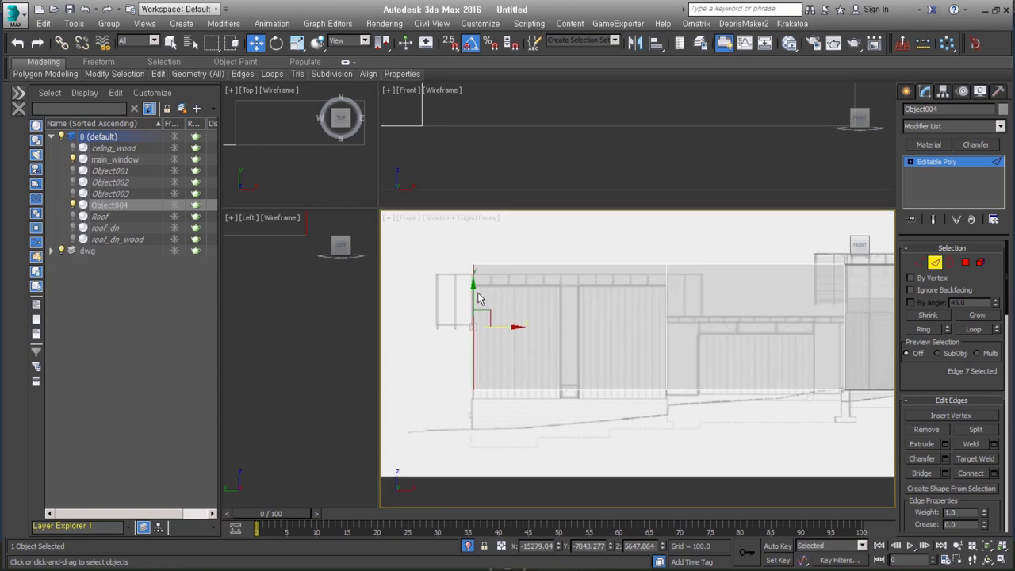
# Nudge Object004 slightly down in the front view.
pyautogui.click(936, 264)
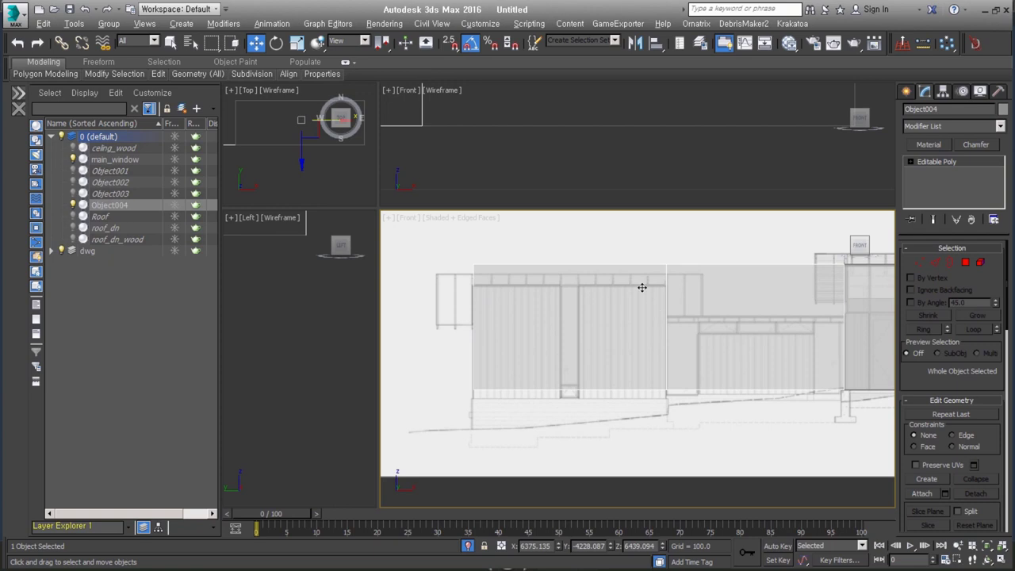
pyautogui.moveTo(657, 291); pyautogui.dragTo(654, 303)
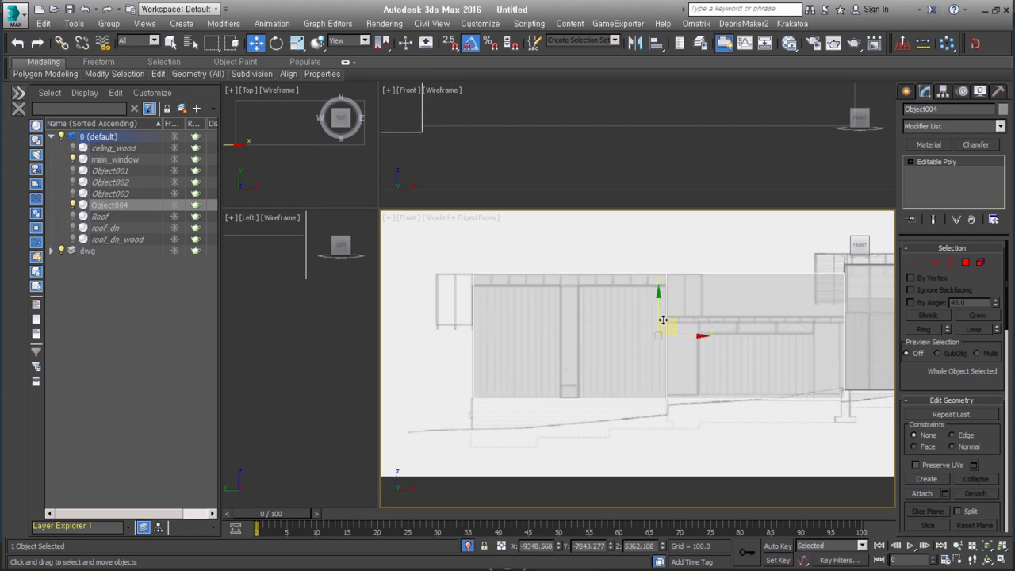
pyautogui.scroll(3, 706, 368)
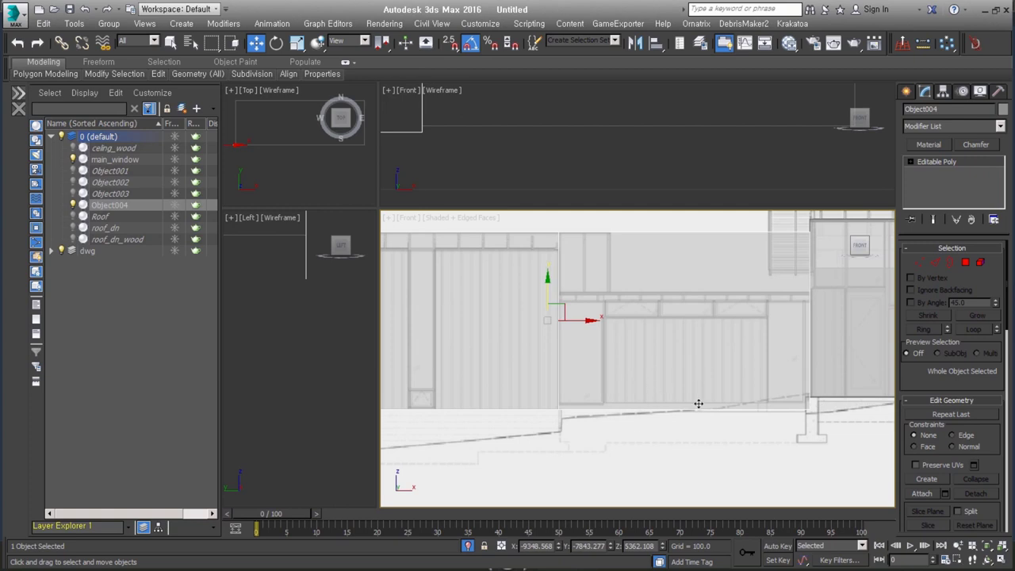
pyautogui.click(965, 263)
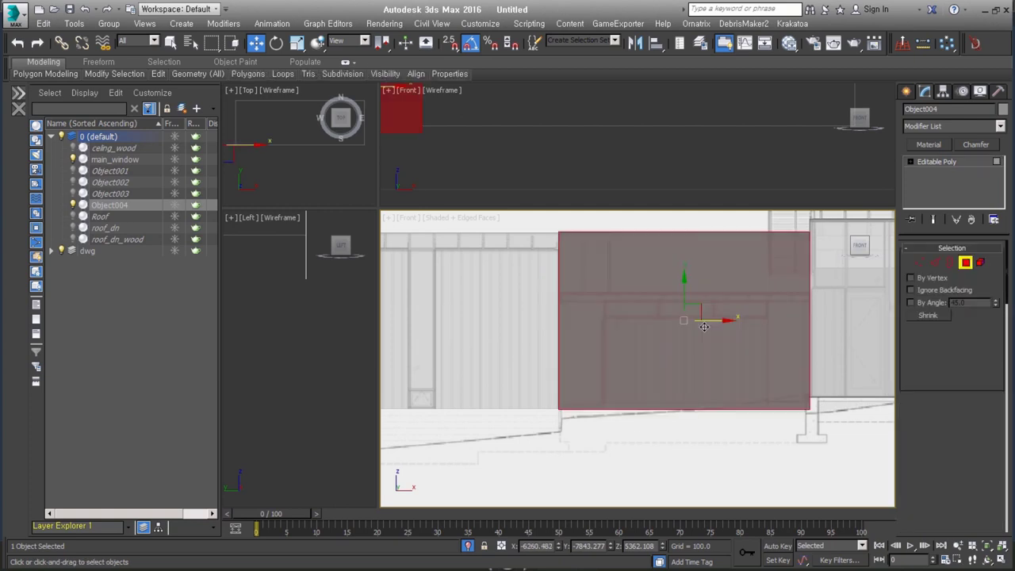
pyautogui.click(966, 263)
# Raise Object005 slightly and lower its top edge to match the elevation.
pyautogui.click(714, 260)
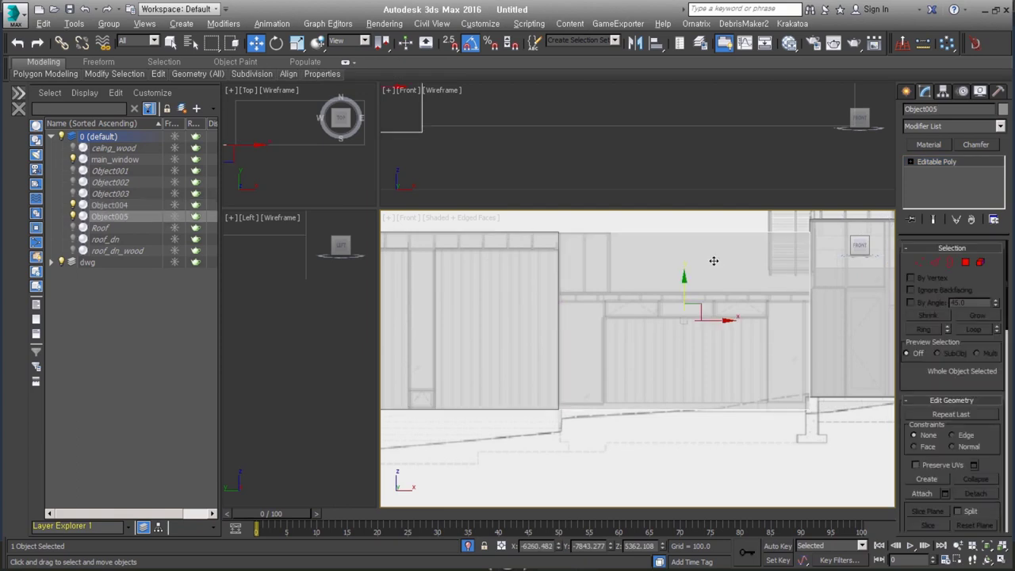
pyautogui.moveTo(680, 289); pyautogui.dragTo(686, 283)
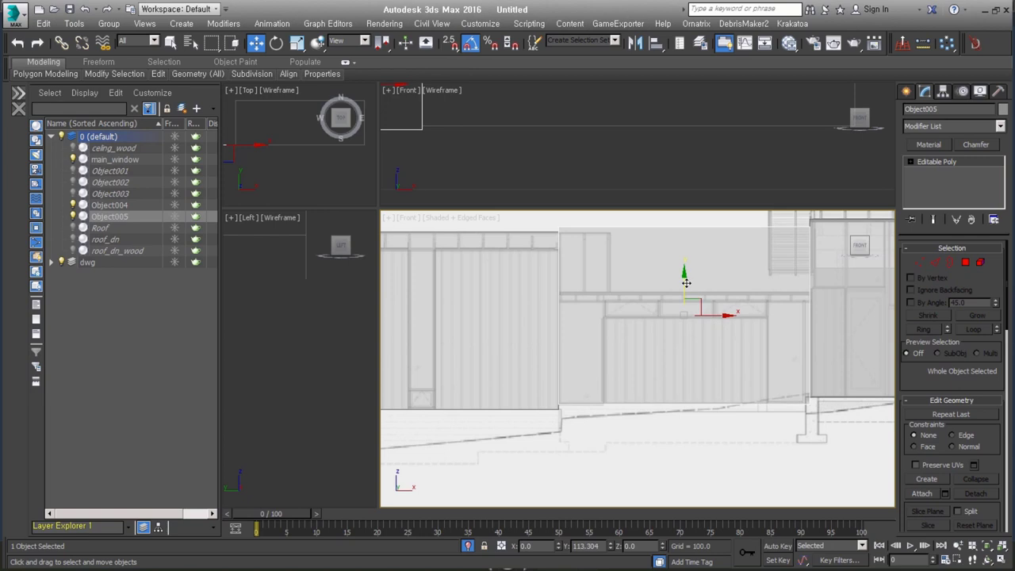
pyautogui.moveTo(687, 282); pyautogui.dragTo(671, 319, button='middle')
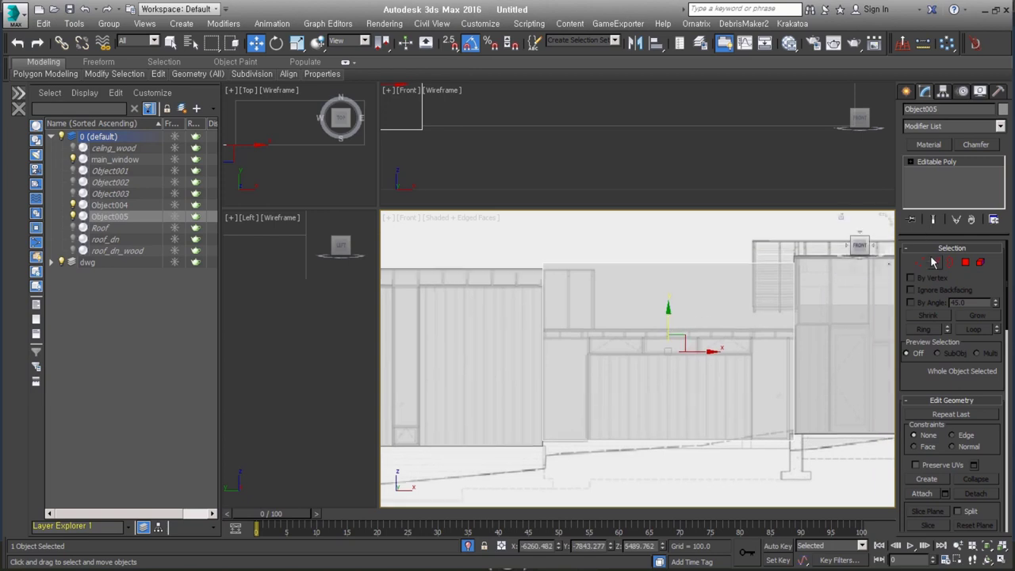
pyautogui.press('2')
pyautogui.click(686, 261)
pyautogui.moveTo(669, 234); pyautogui.dragTo(664, 300)
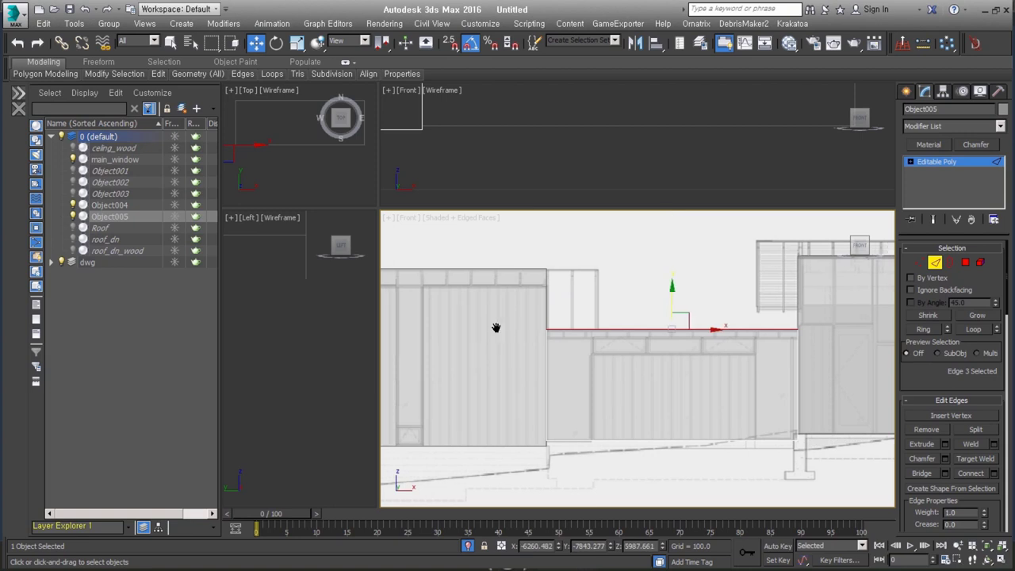
pyautogui.moveTo(497, 328); pyautogui.dragTo(571, 264, button='middle')
pyautogui.press('2')
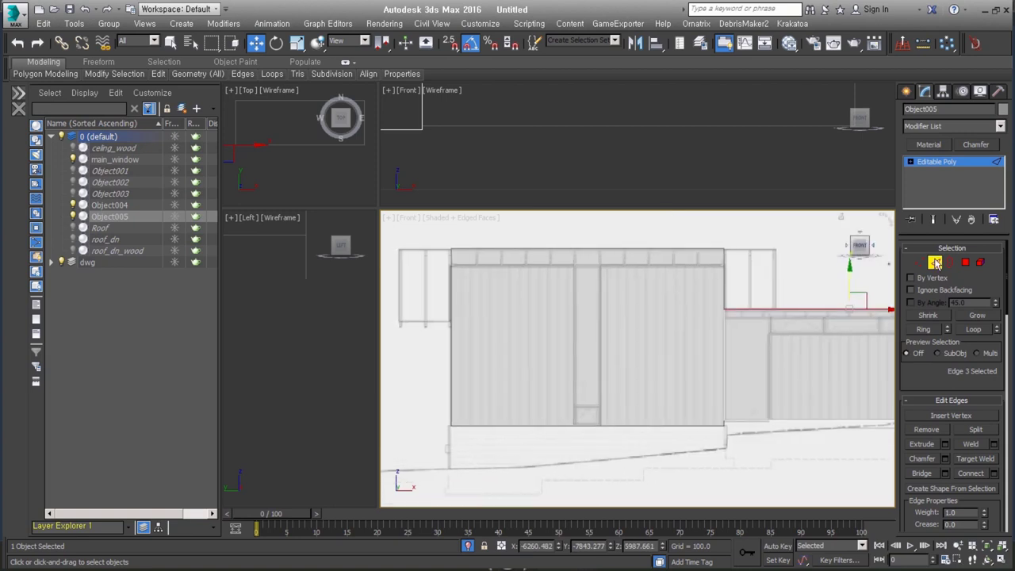
# Lower Object004's top edge to the roofline, then select main_window with the dwg image.
pyautogui.click(614, 262)
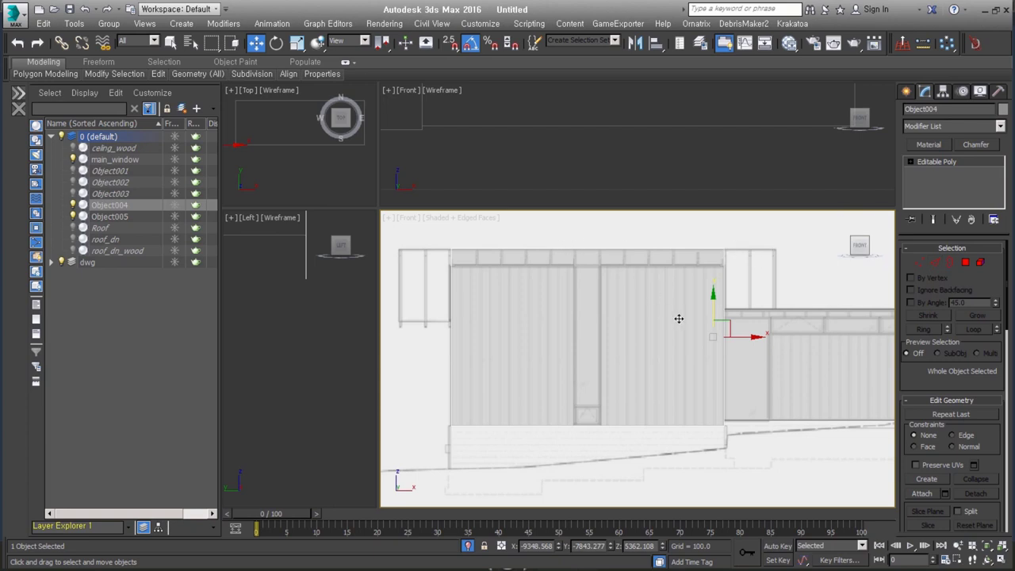
pyautogui.press('2')
pyautogui.click(650, 250)
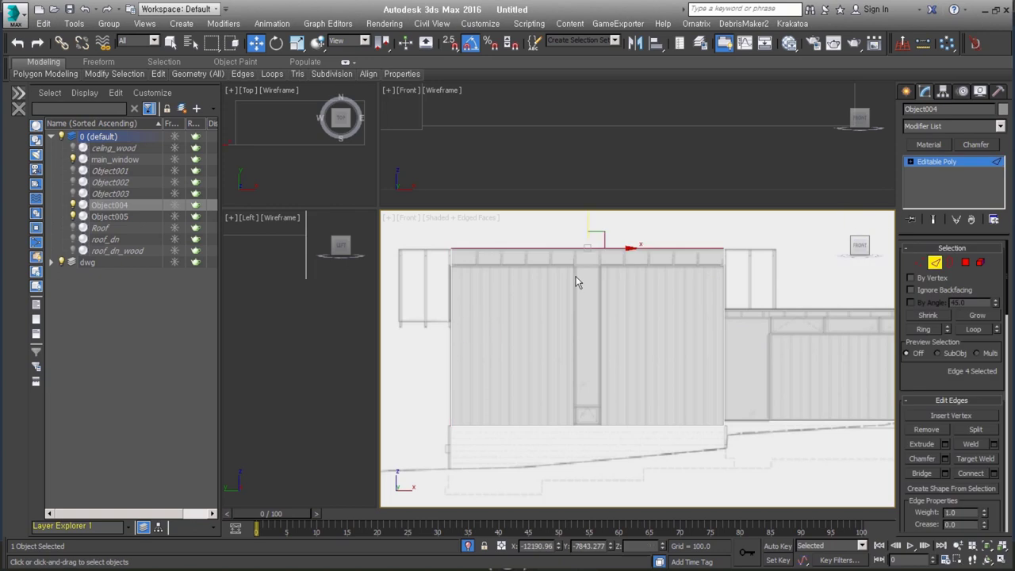
pyautogui.moveTo(590, 225); pyautogui.dragTo(584, 238)
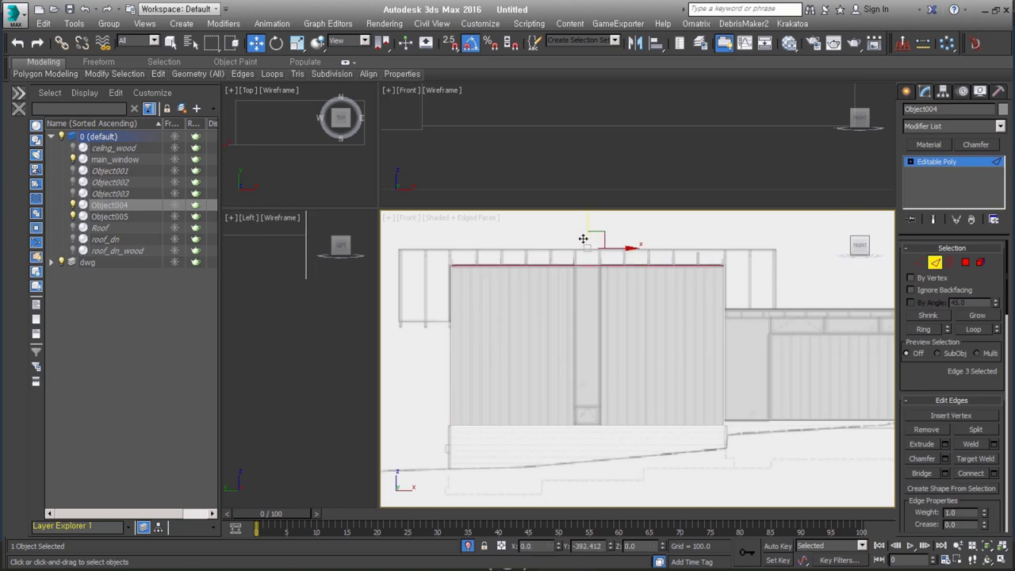
pyautogui.scroll(-3, 603, 302)
pyautogui.moveTo(646, 352)
pyautogui.keyDown('alt'); pyautogui.mouseDown(button='middle')
pyautogui.moveTo(680, 363)
pyautogui.moveTo(670, 360)
pyautogui.mouseUp(button='middle'); pyautogui.keyUp('alt')
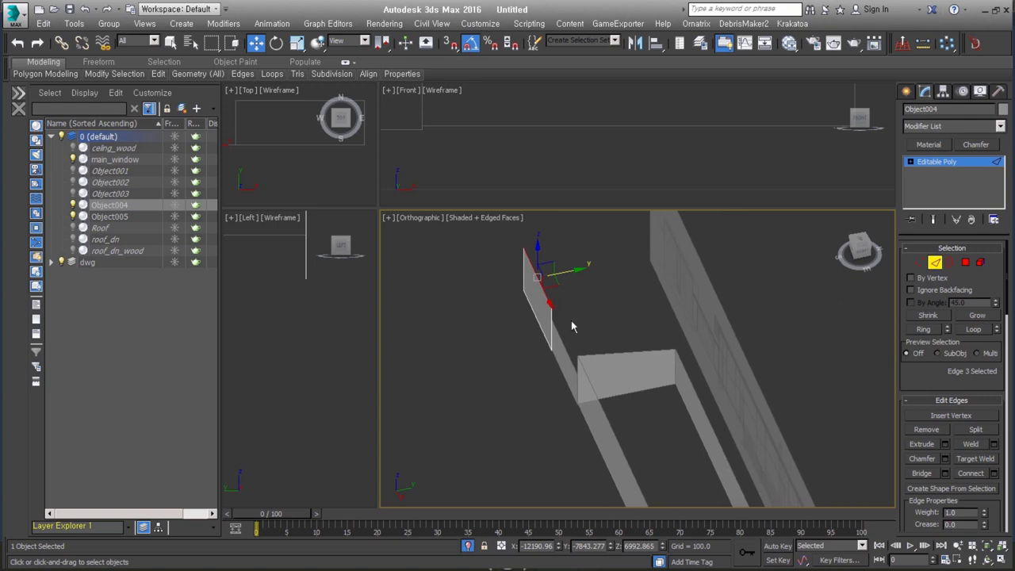
pyautogui.click(934, 264)
pyautogui.keyDown('alt'); pyautogui.moveTo(574, 402); pyautogui.dragTo(619, 390, button='middle'); pyautogui.keyUp('alt')
pyautogui.click(699, 320)
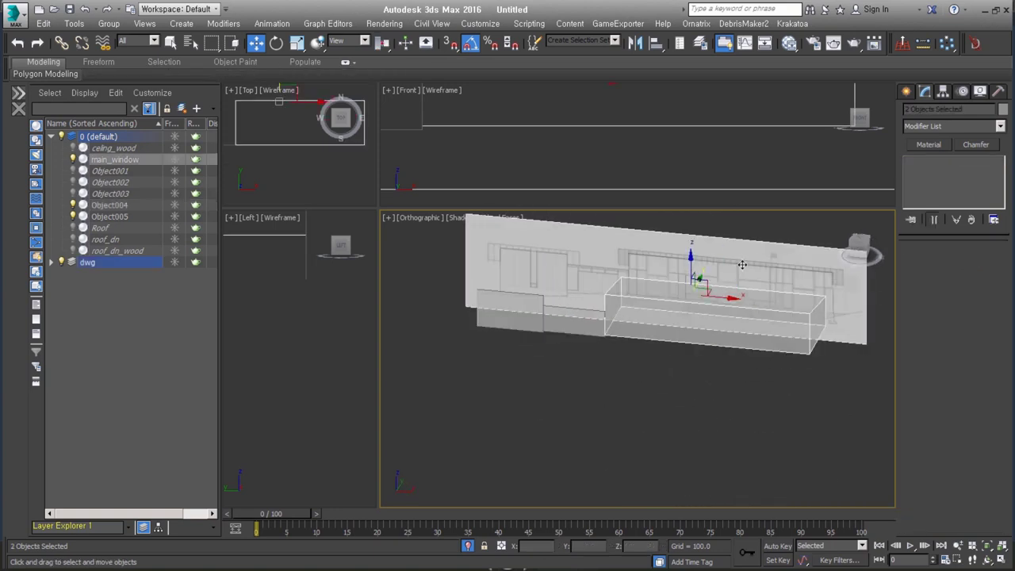
# Isolate main_window and the dwg elevation image, then select main_window alone.
pyautogui.moveTo(734, 318); pyautogui.dragTo(693, 391, button='middle')
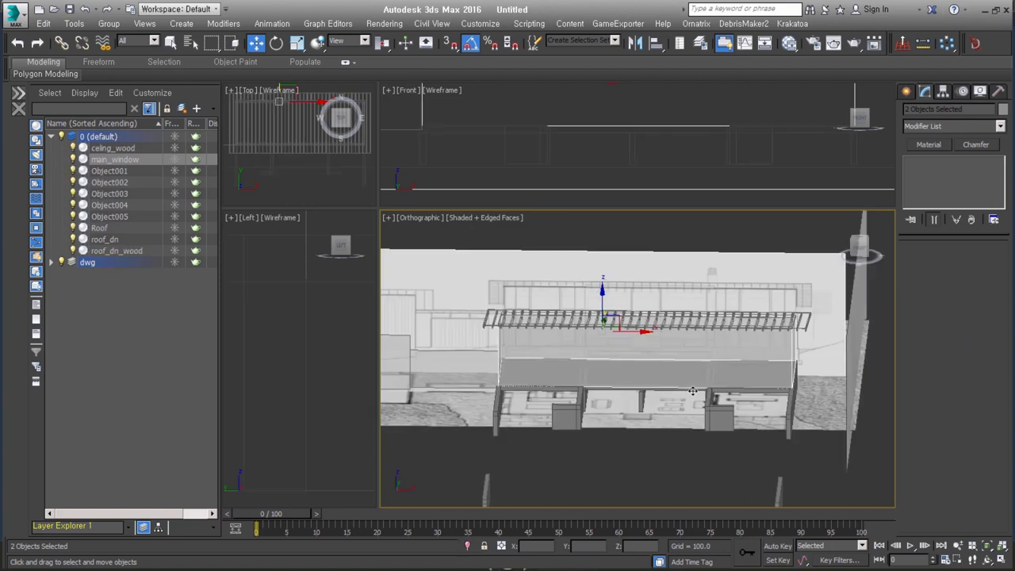
pyautogui.rightClick(672, 324)
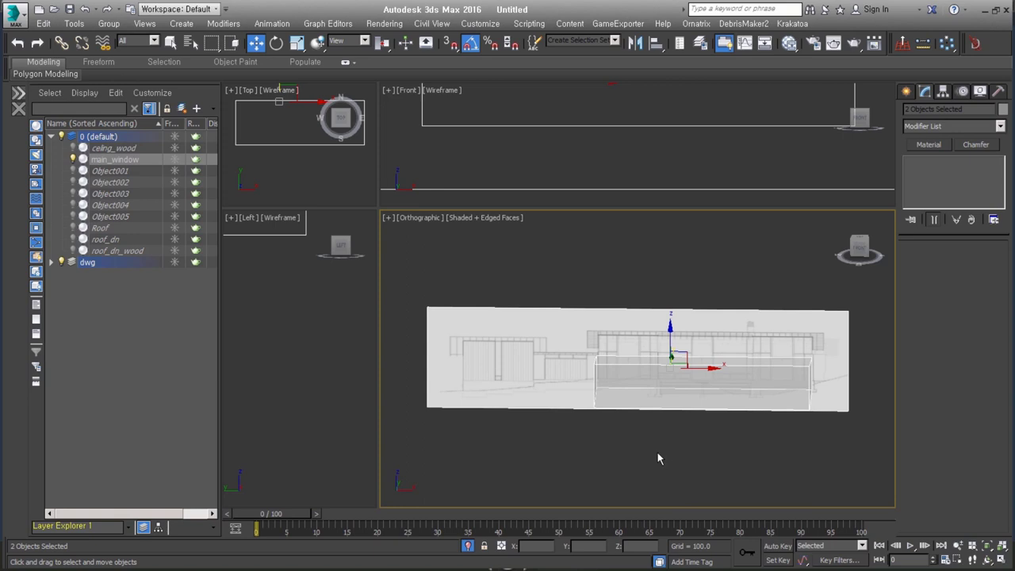
pyautogui.click(474, 546)
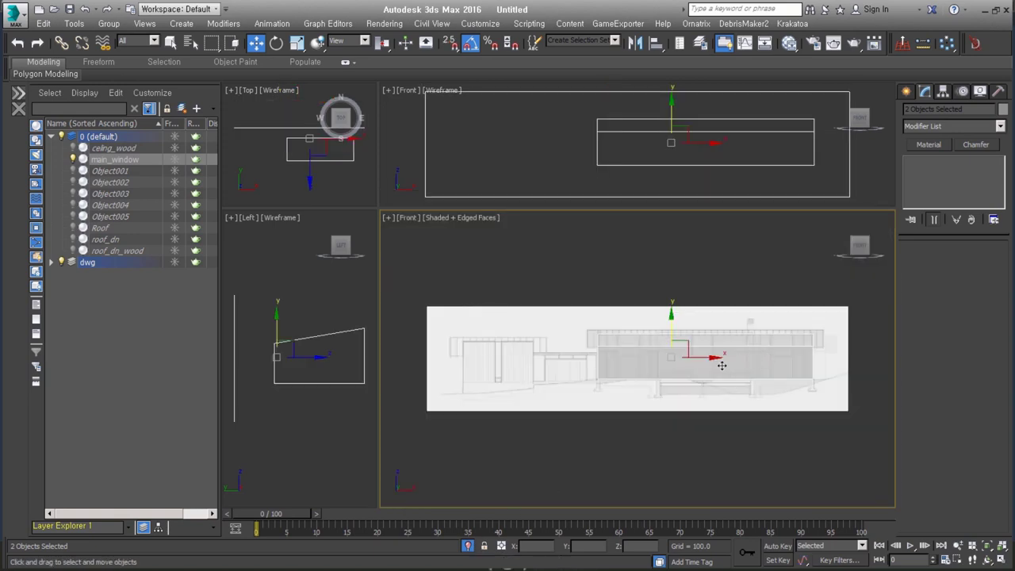
pyautogui.click(657, 358)
pyautogui.keyDown('alt'); pyautogui.moveTo(657, 358); pyautogui.dragTo(691, 376, button='middle'); pyautogui.keyUp('alt')
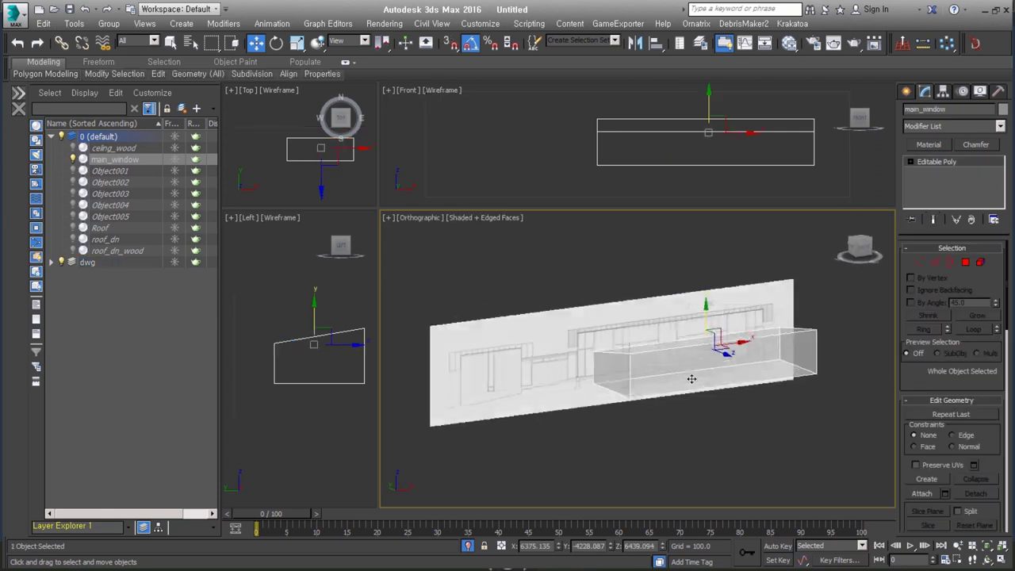
# Select the window box's ring of vertical edges and frame them in the front view.
pyautogui.click(935, 262)
pyautogui.click(633, 381)
pyautogui.keyDown('shift'); pyautogui.click(600, 373); pyautogui.keyUp('shift')
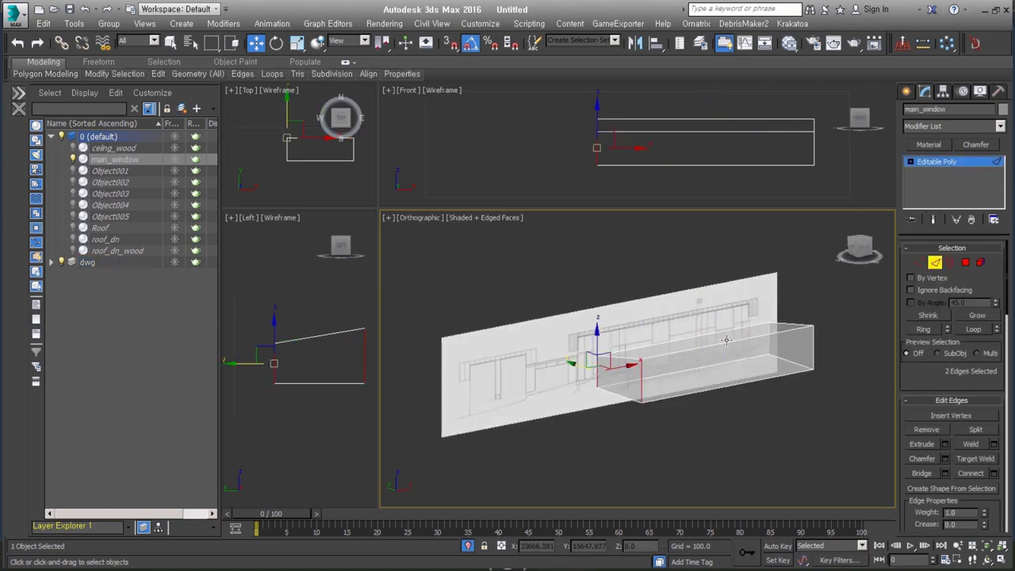
pyautogui.keyDown('ctrl'); pyautogui.click(769, 327); pyautogui.keyUp('ctrl')
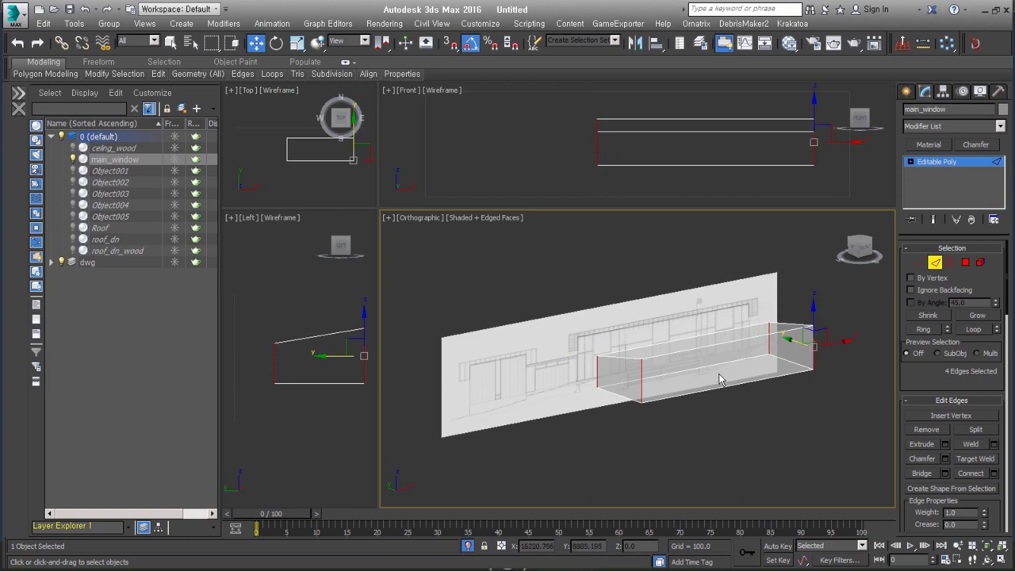
pyautogui.press('f')
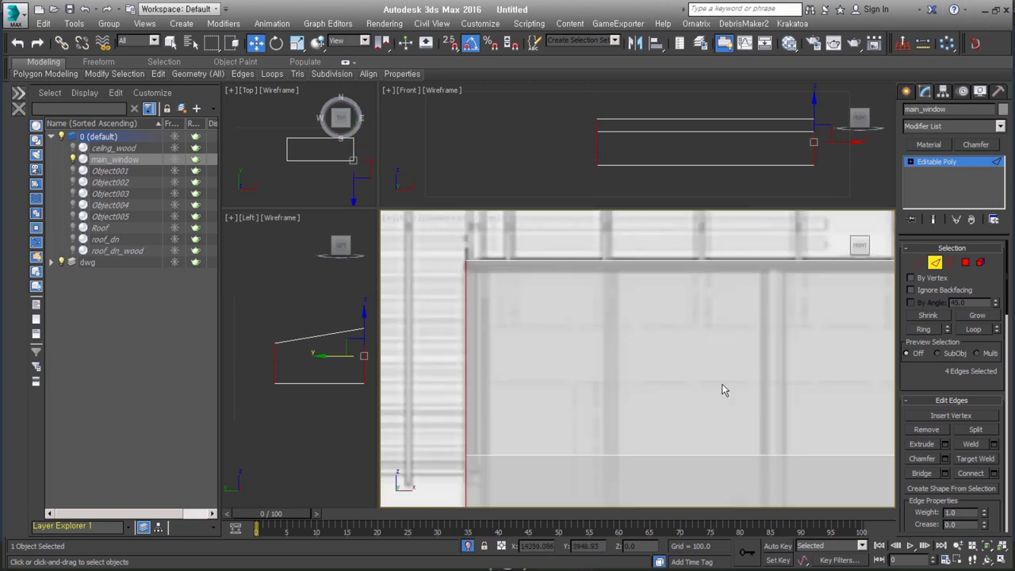
pyautogui.press('z')
pyautogui.click(523, 355)
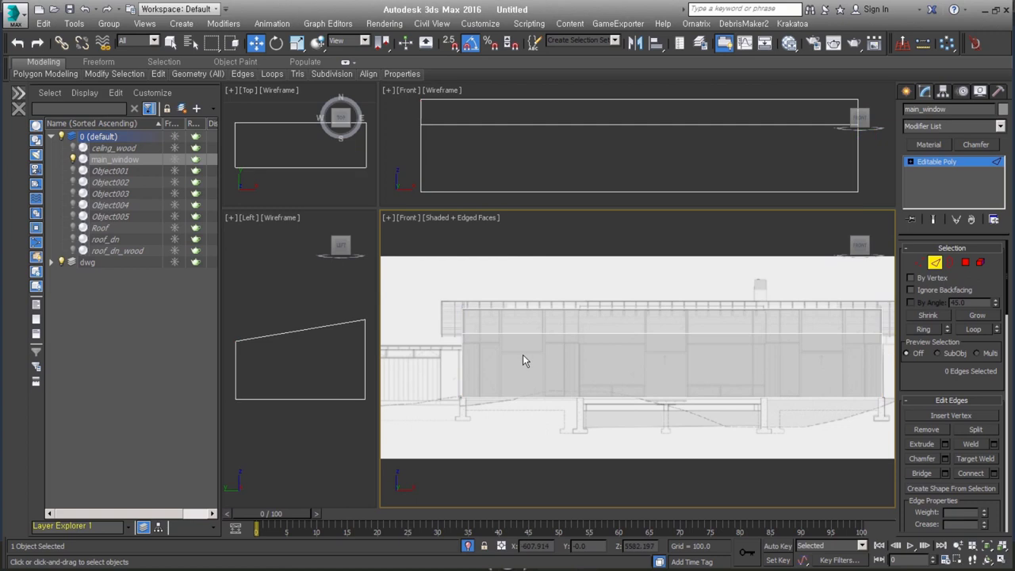
pyautogui.scroll(5, 459, 335)
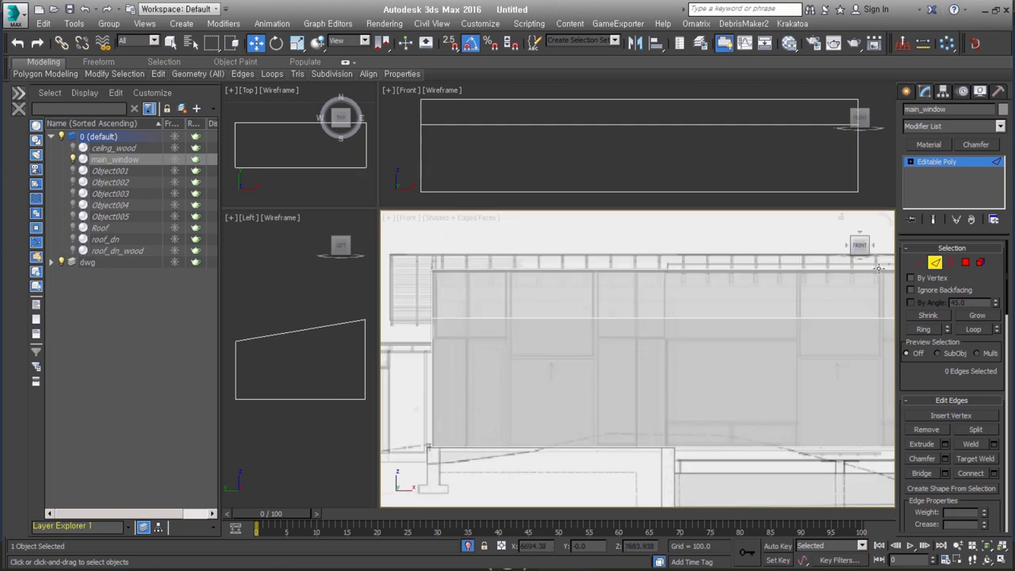
# Chamfer the window box's bottom border upward into a band of edges.
pyautogui.click(951, 262)
pyautogui.click(602, 446)
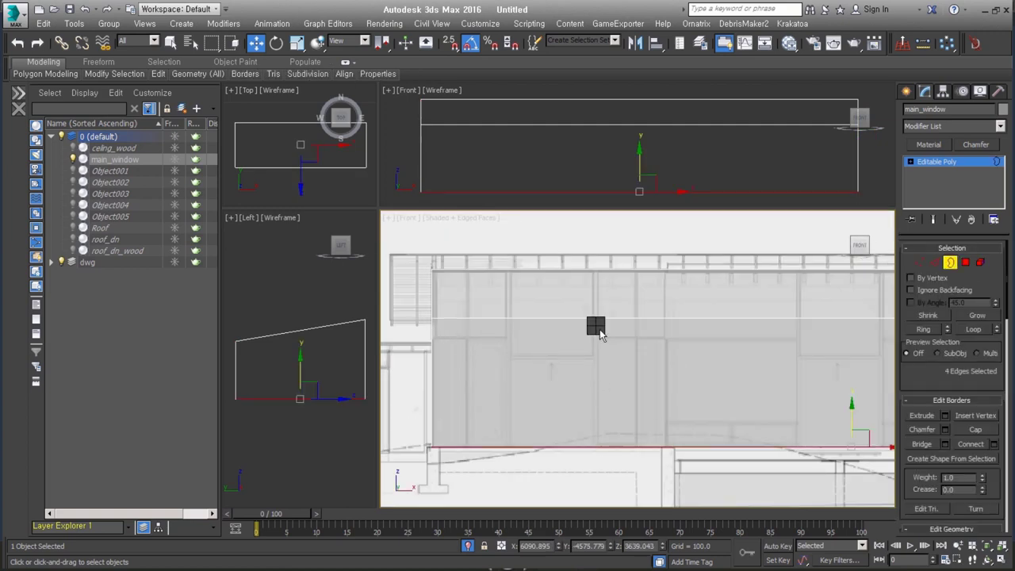
pyautogui.rightClick(600, 329)
pyautogui.click(579, 383)
pyautogui.moveTo(580, 428); pyautogui.dragTo(552, 294)
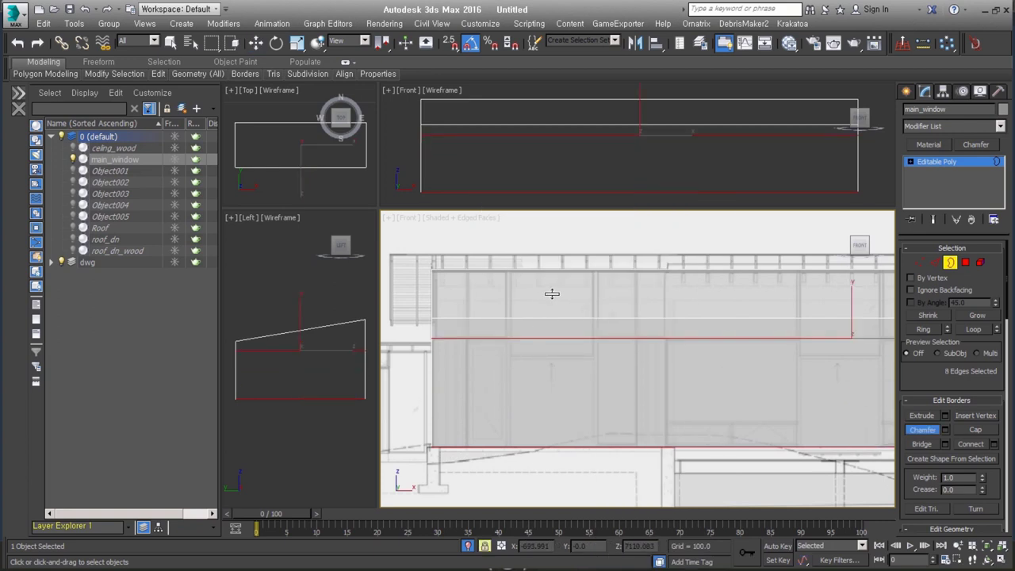
pyautogui.scroll(-5, 503, 376)
pyautogui.keyDown('alt'); pyautogui.moveTo(503, 376); pyautogui.dragTo(589, 384, button='middle'); pyautogui.keyUp('alt')
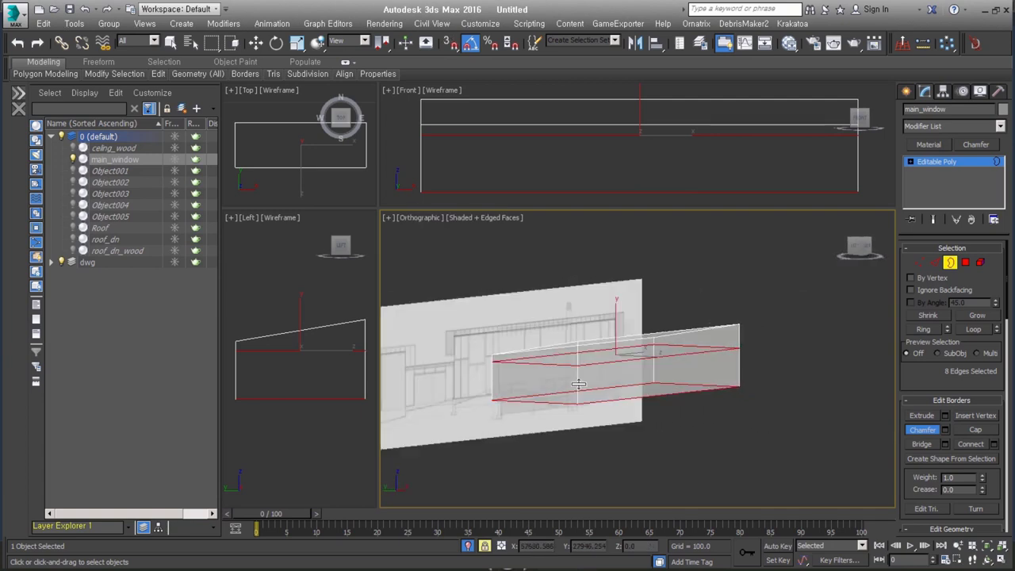
pyautogui.press('f')
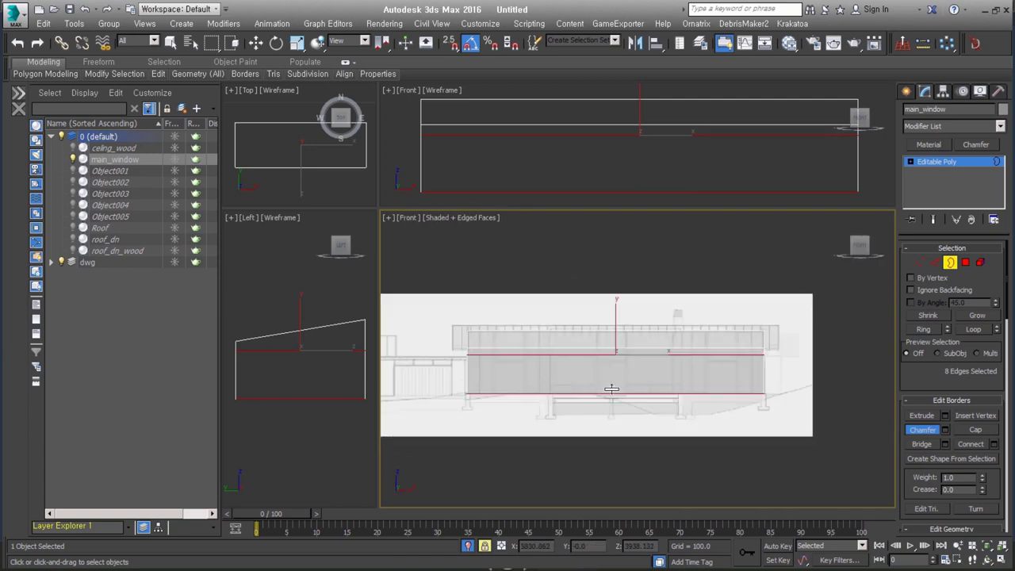
pyautogui.click(584, 445)
pyautogui.moveTo(584, 445)
pyautogui.keyDown('alt'); pyautogui.mouseDown(button='middle')
pyautogui.moveTo(571, 391)
pyautogui.moveTo(609, 399)
pyautogui.moveTo(563, 459)
pyautogui.mouseUp(button='middle'); pyautogui.keyUp('alt')
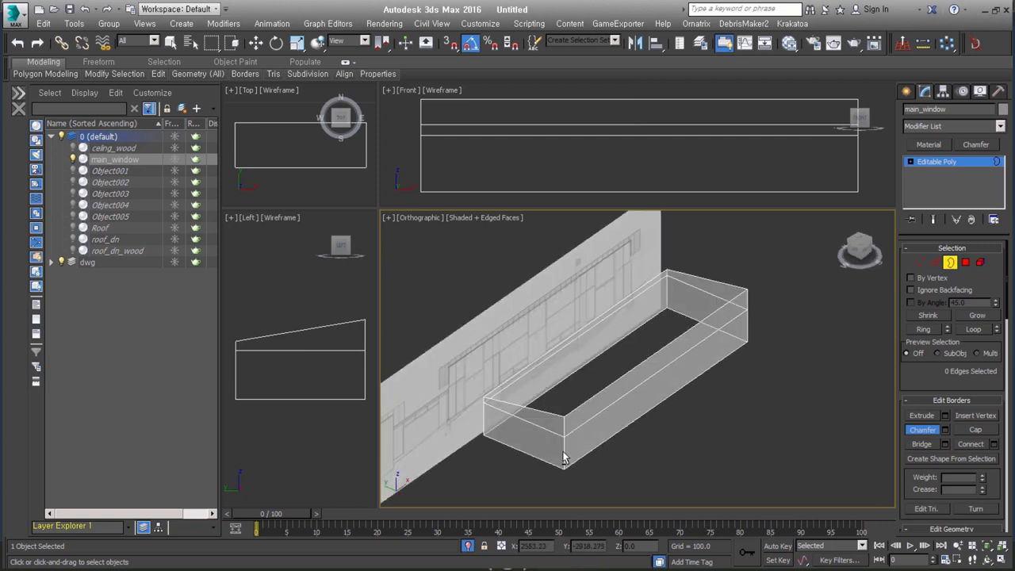
# Ring-select the window box's eight vertical edges.
pyautogui.press('2')
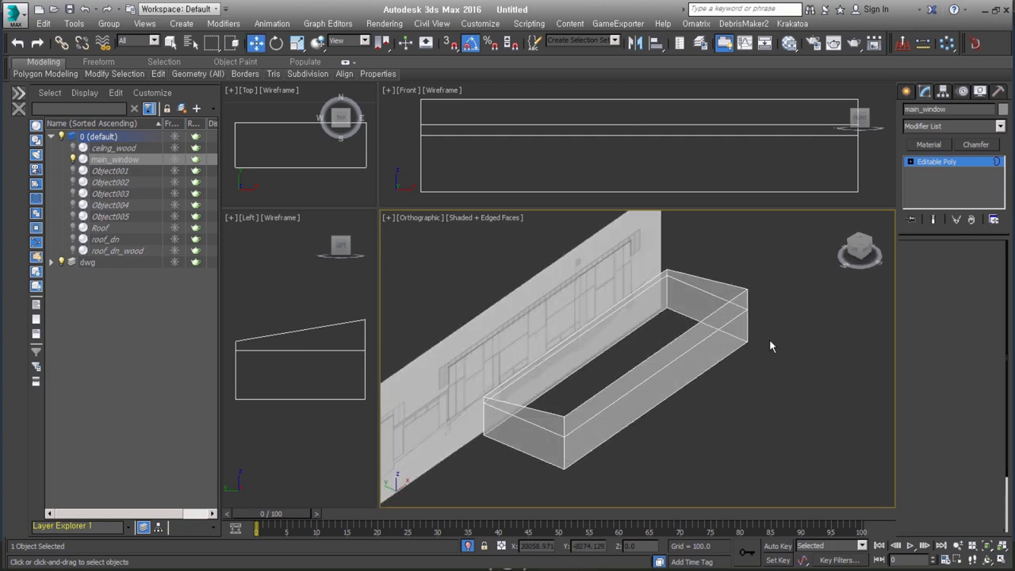
pyautogui.click(565, 437)
pyautogui.hotkey('alt', 'r')
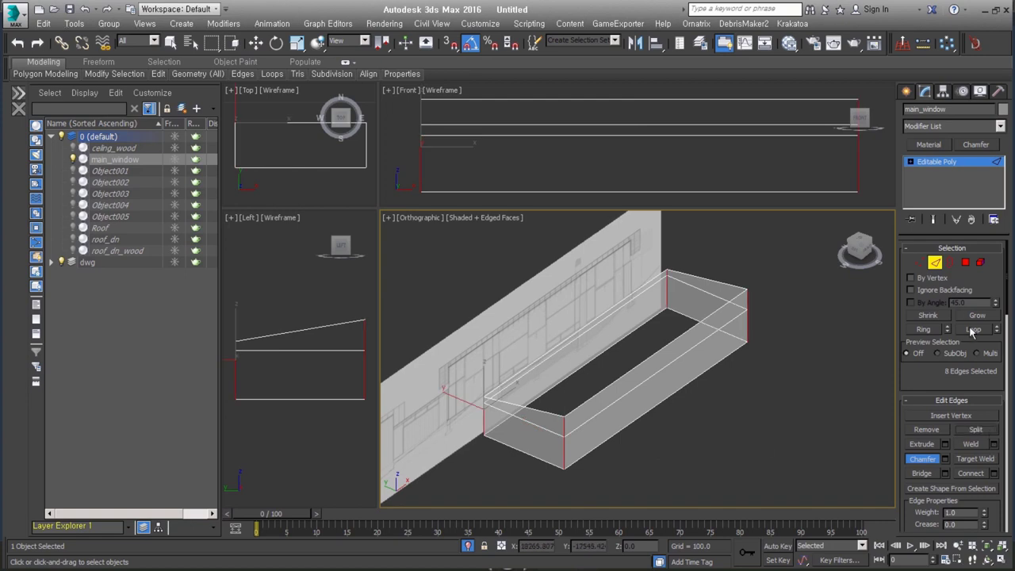
# Detach the box's front wall polygons as Object006 and select the new panel.
pyautogui.click(980, 262)
pyautogui.press('w')
pyautogui.click(654, 366)
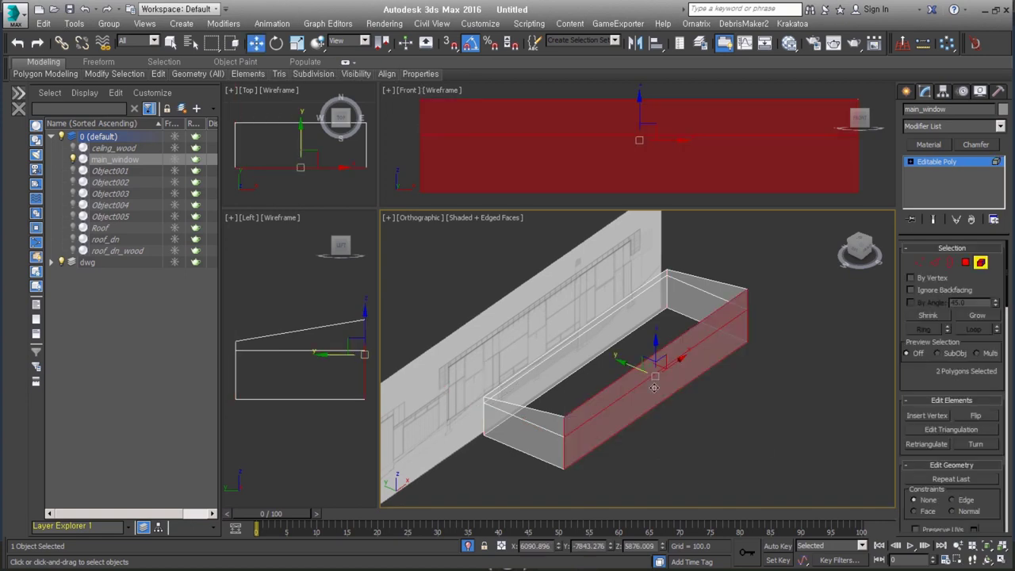
pyautogui.keyDown('alt'); pyautogui.moveTo(655, 367); pyautogui.dragTo(678, 391, button='middle'); pyautogui.keyUp('alt')
pyautogui.hotkey('ctrl', 'd')
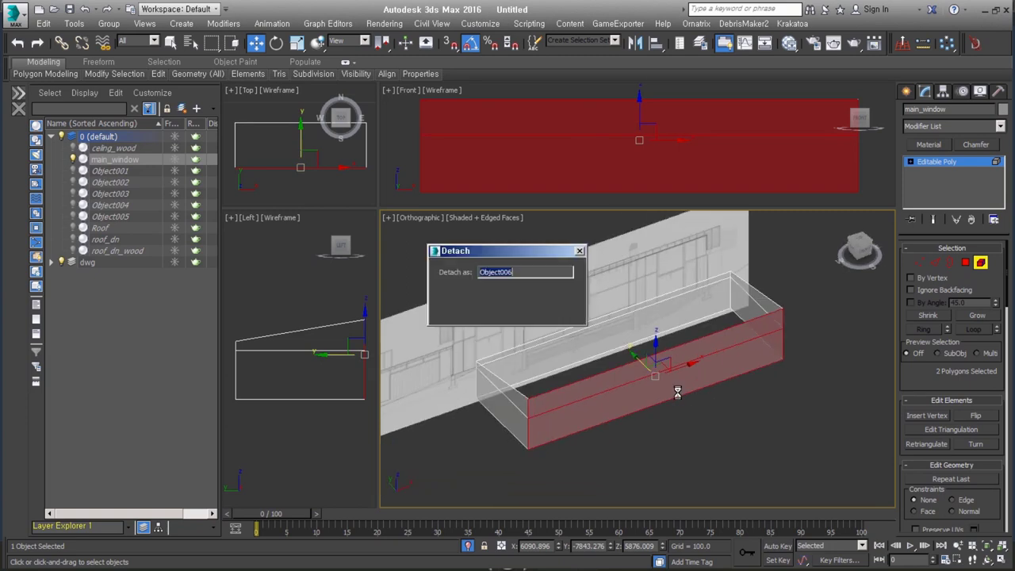
pyautogui.press('Return')
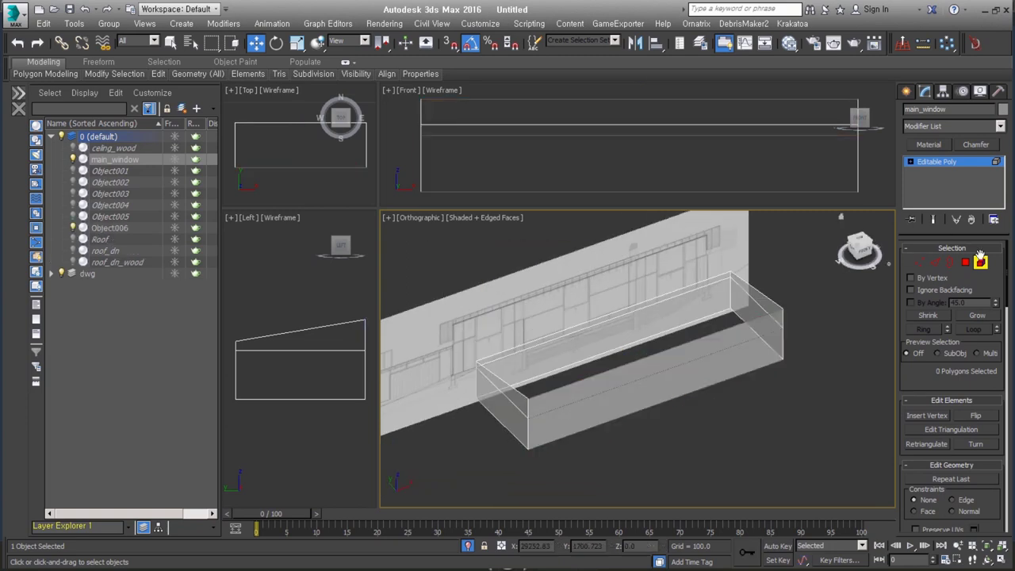
pyautogui.click(980, 262)
pyautogui.click(658, 382)
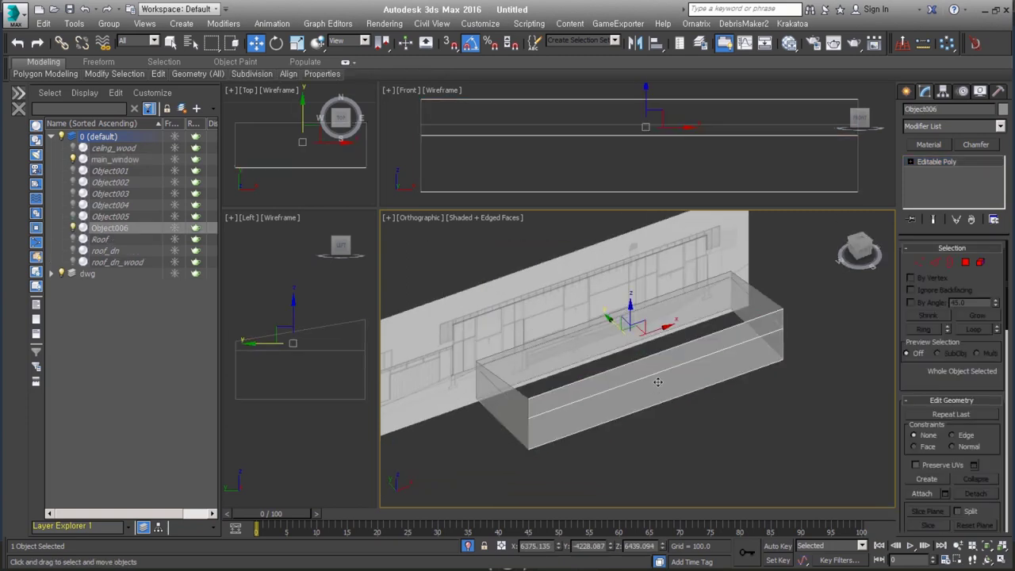
# Isolate Object006 with the dwg elevation image and frame them in the front view.
pyautogui.keyDown('ctrl'); pyautogui.click(650, 273); pyautogui.keyUp('ctrl')
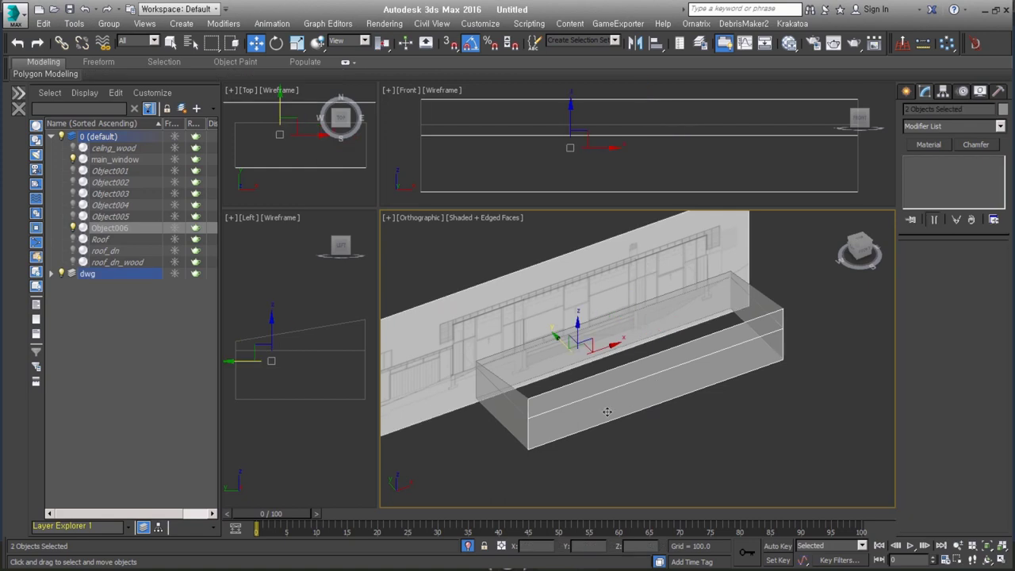
pyautogui.rightClick(617, 315)
pyautogui.click(659, 220)
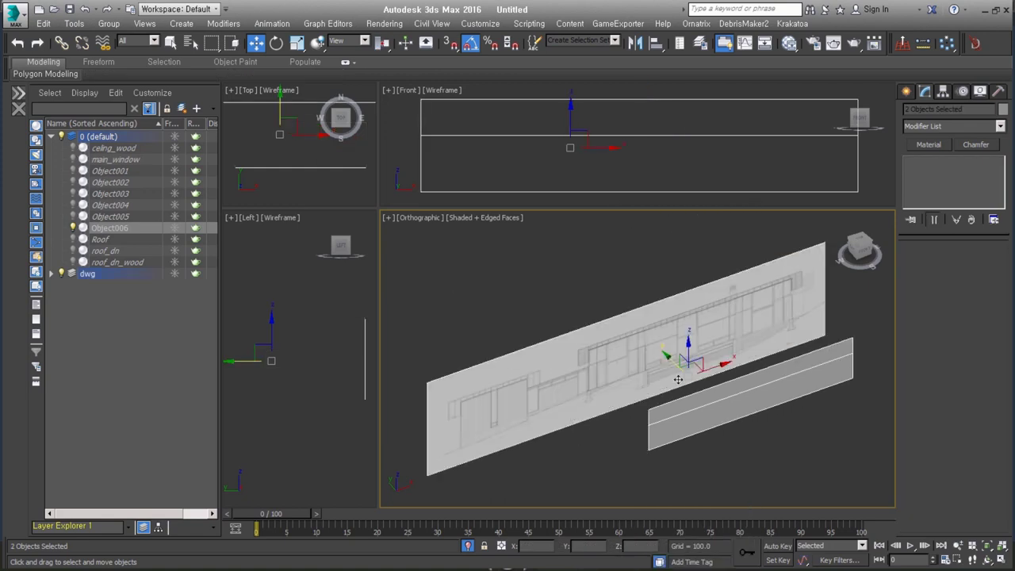
pyautogui.hotkey('alt', 'q')
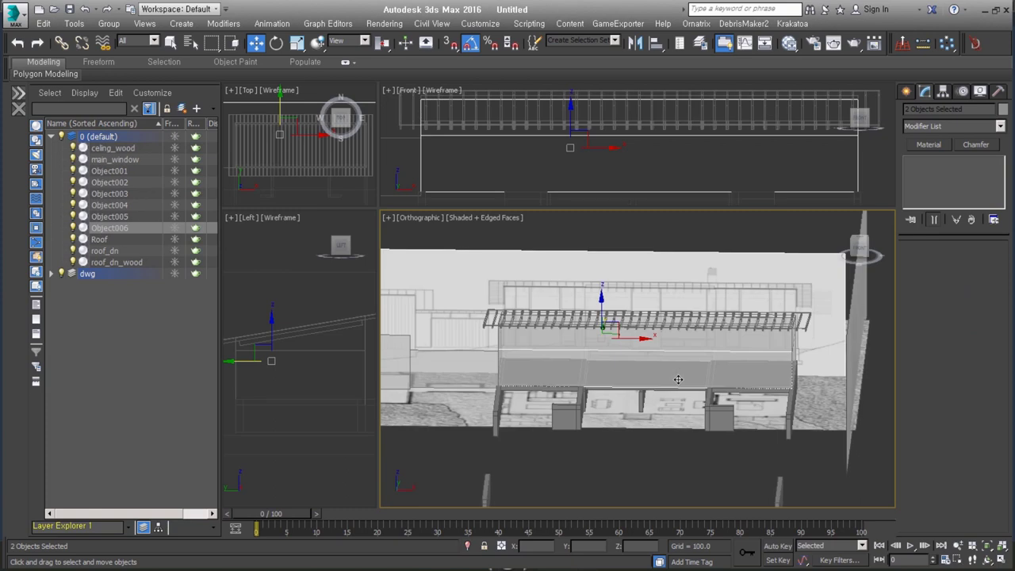
pyautogui.hotkey('alt', 'q')
pyautogui.press('f')
pyautogui.press('z')
# Zoom in across the building and select only the detached panel Object006.
pyautogui.scroll(3, 690, 381)
pyautogui.moveTo(687, 367); pyautogui.dragTo(638, 400, button='middle')
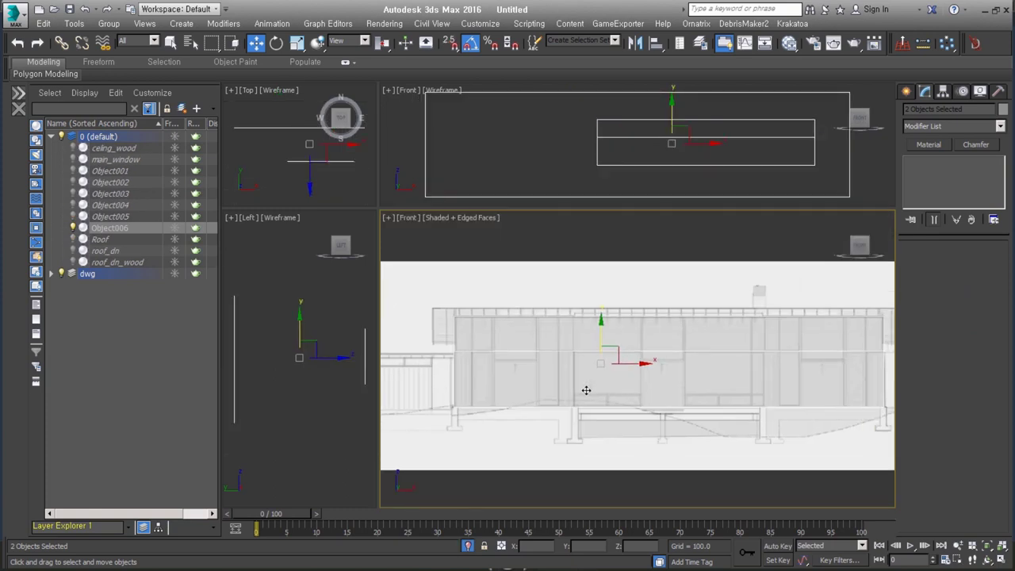
pyautogui.scroll(2, 537, 376)
pyautogui.scroll(1, 471, 373)
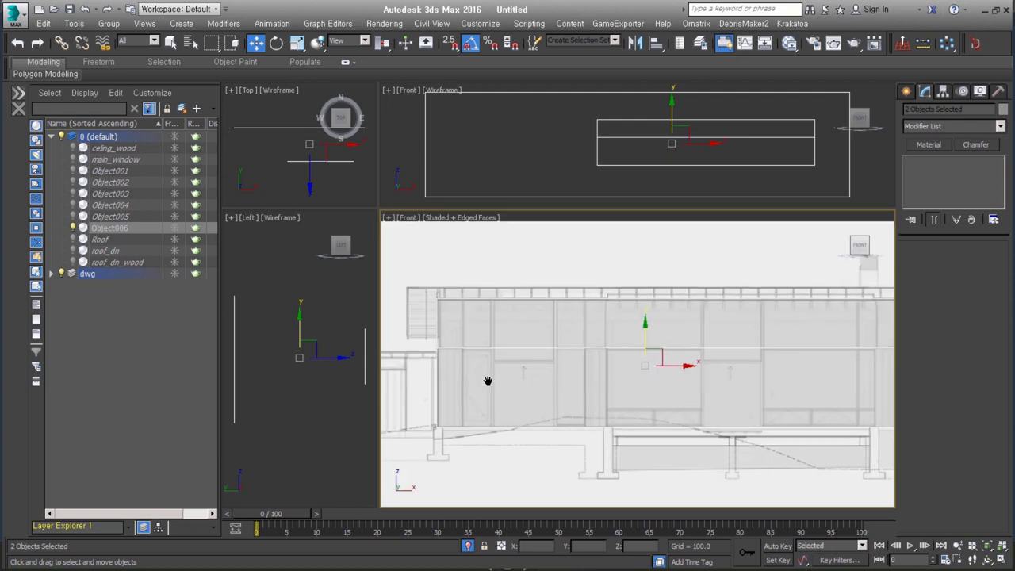
pyautogui.scroll(1, 486, 381)
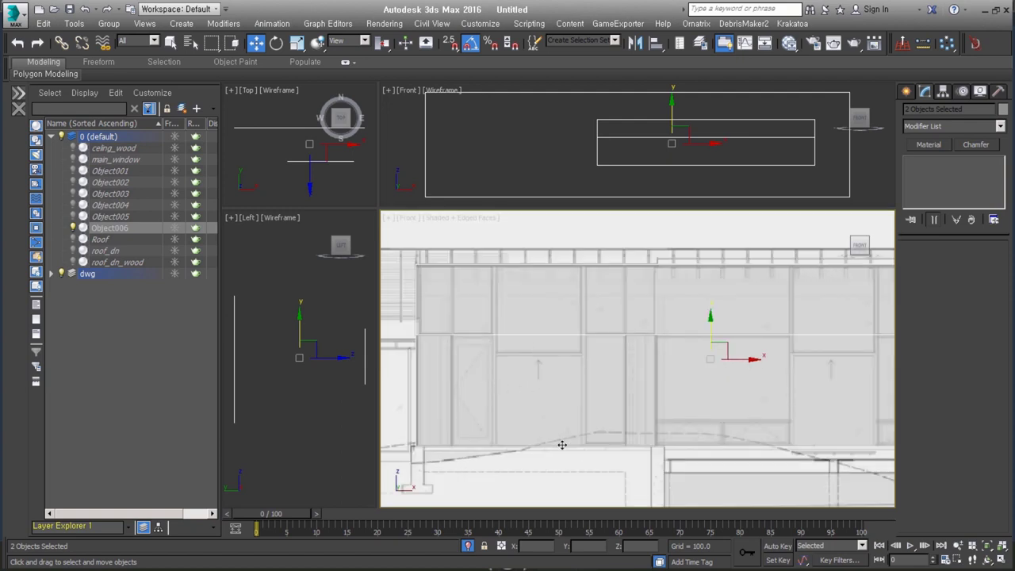
pyautogui.moveTo(724, 412); pyautogui.dragTo(538, 417, button='middle')
pyautogui.moveTo(741, 388)
pyautogui.mouseDown(button='middle')
pyautogui.moveTo(649, 404)
pyautogui.moveTo(472, 404)
pyautogui.mouseUp(button='middle')
pyautogui.moveTo(619, 369); pyautogui.dragTo(715, 369, button='middle')
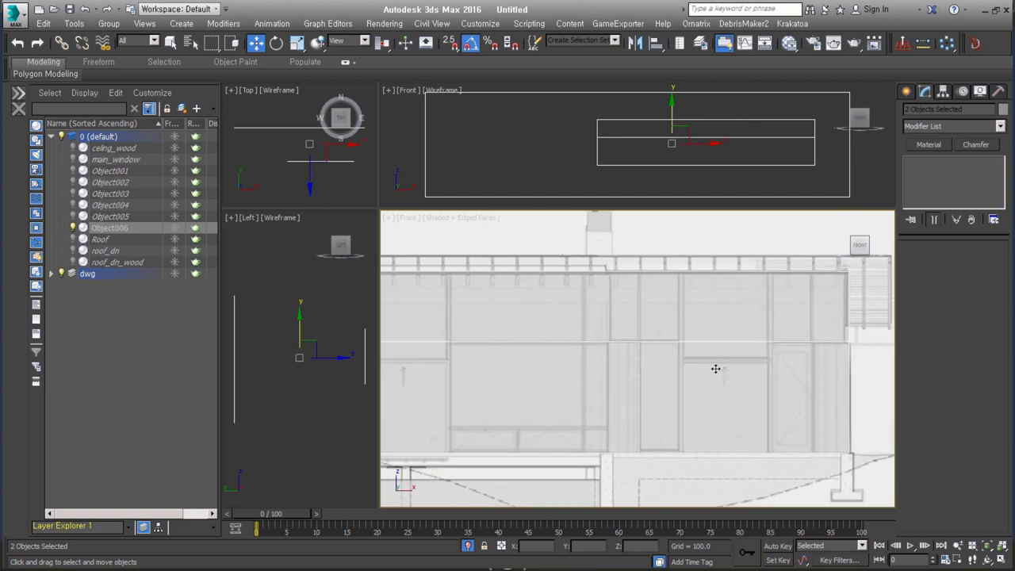
pyautogui.rightClick(722, 345)
pyautogui.click(690, 351)
pyautogui.click(696, 344)
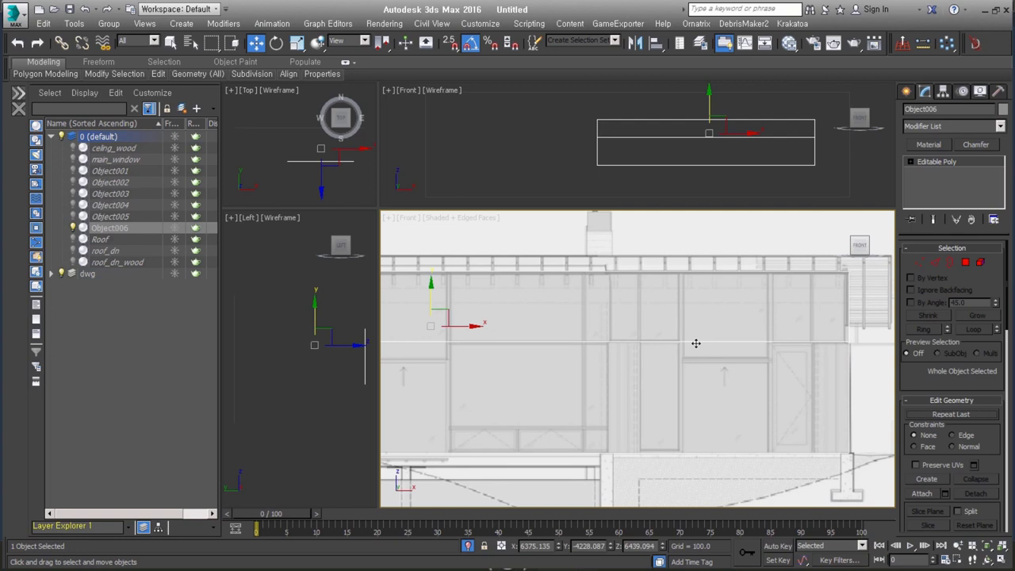
pyautogui.hotkey('alt', 'c')
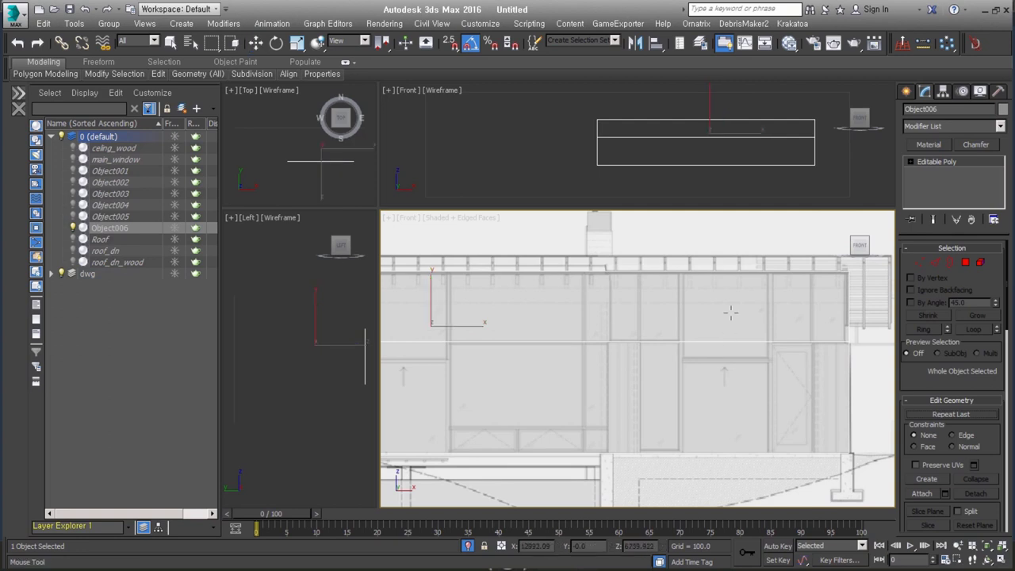
# Select Object006's vertical edges at each mullion line in Edge mode, ready for Chamfer.
pyautogui.click(965, 263)
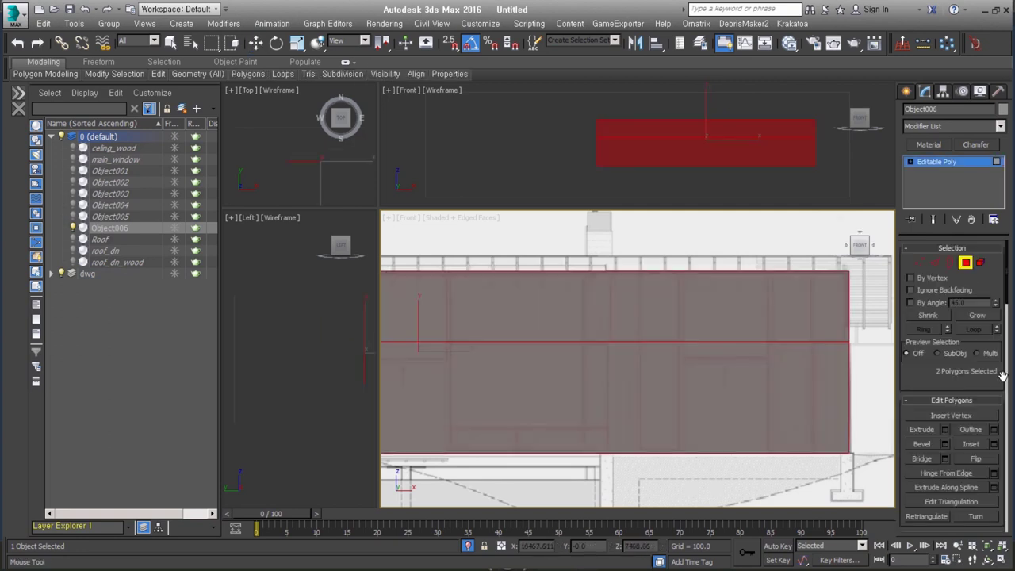
pyautogui.click(936, 262)
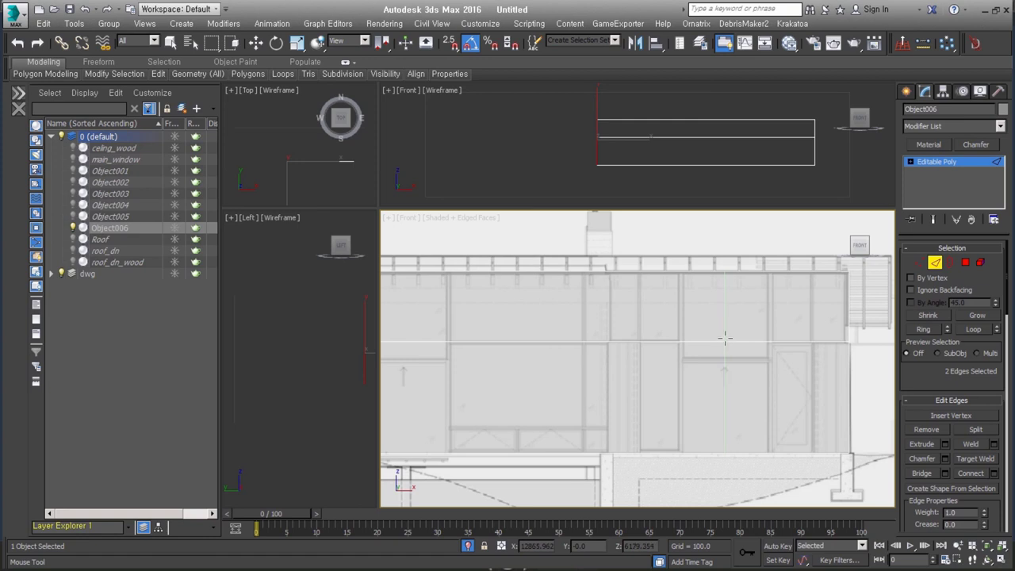
pyautogui.keyDown('alt'); pyautogui.moveTo(510, 363); pyautogui.dragTo(623, 353, button='middle'); pyautogui.keyUp('alt')
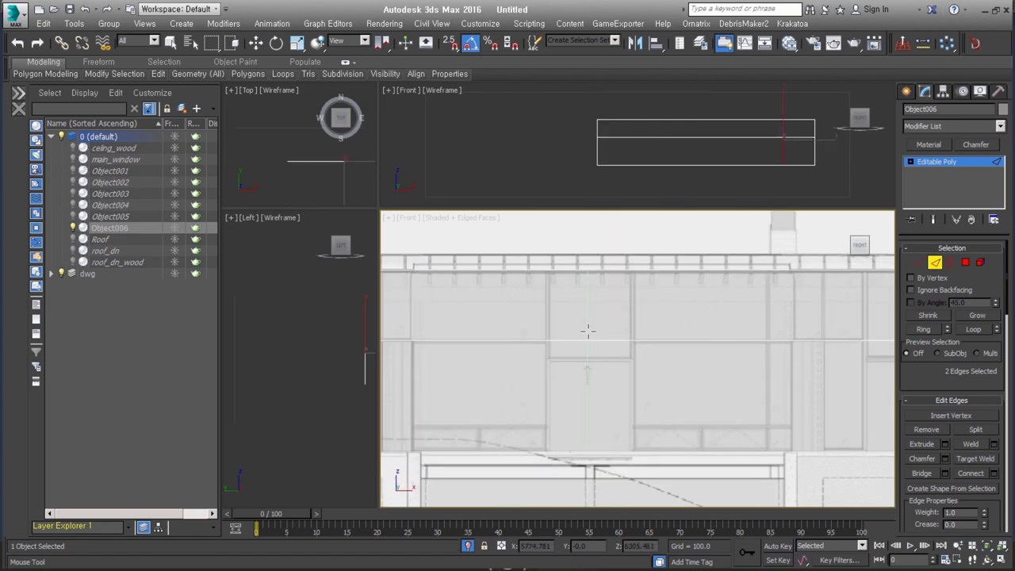
pyautogui.click(587, 343)
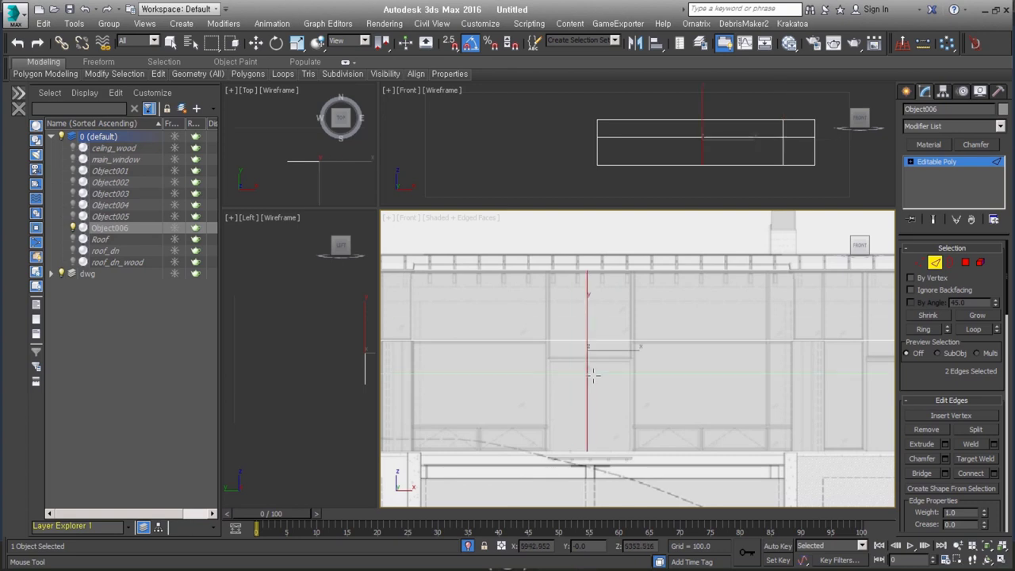
pyautogui.moveTo(498, 373); pyautogui.dragTo(716, 382, button='middle')
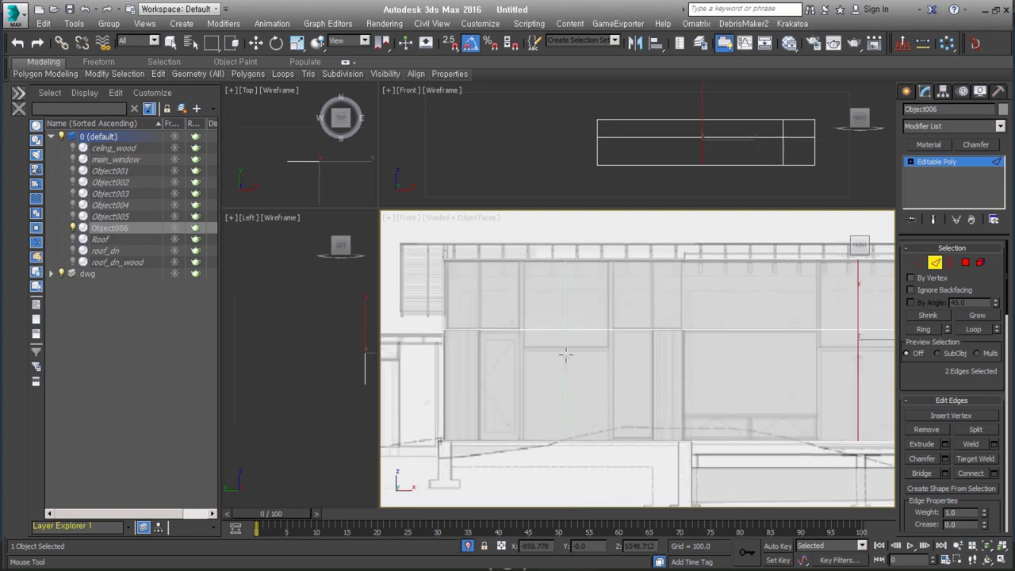
pyautogui.click(565, 355)
pyautogui.press('w')
pyautogui.keyDown('ctrl'); pyautogui.click(858, 378); pyautogui.keyUp('ctrl')
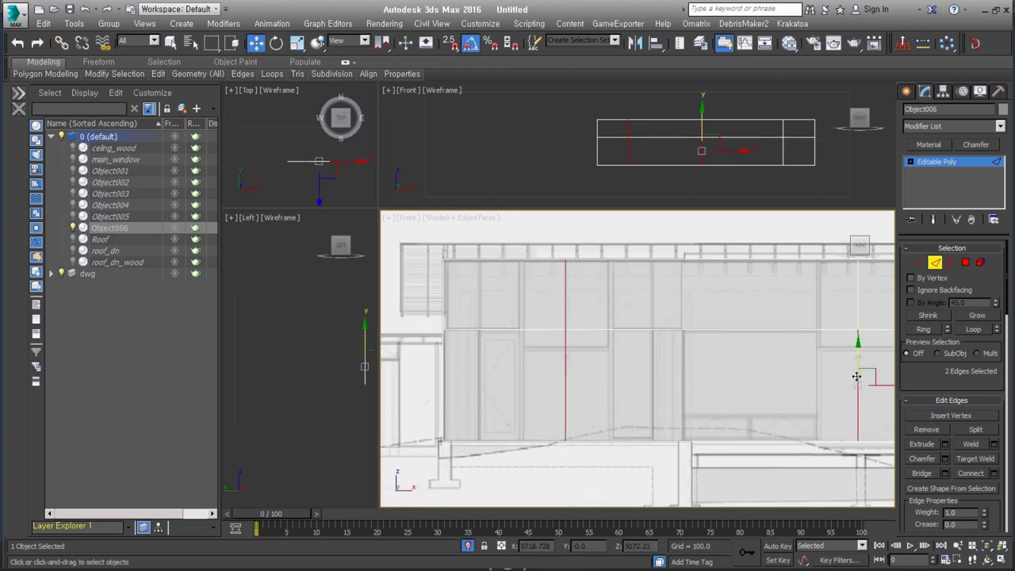
pyautogui.scroll(1, 748, 384)
pyautogui.keyDown('ctrl'); pyautogui.click(867, 373); pyautogui.keyUp('ctrl')
pyautogui.scroll(-2, 867, 373)
pyautogui.rightClick(634, 329)
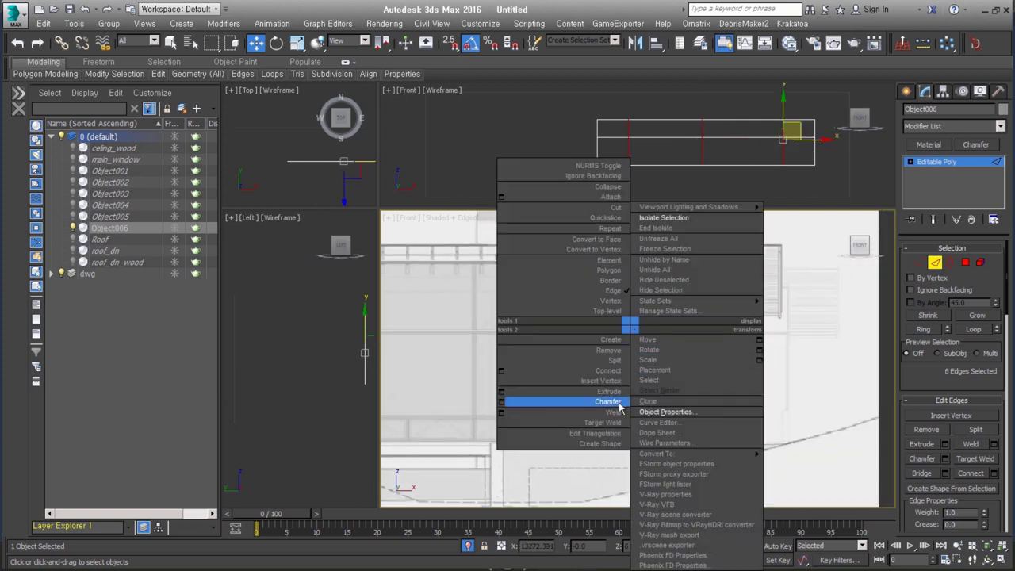
# Chamfer the selected mullion edges into narrow edge pairs and review them.
pyautogui.click(575, 403)
pyautogui.moveTo(556, 386); pyautogui.dragTo(568, 358)
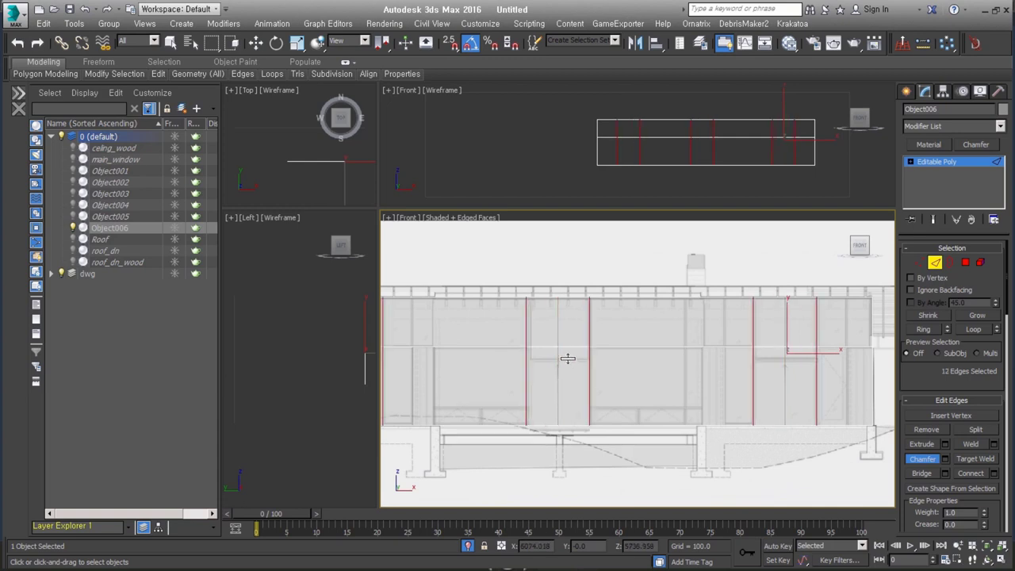
pyautogui.moveTo(568, 359); pyautogui.dragTo(572, 359)
pyautogui.moveTo(516, 403); pyautogui.dragTo(657, 389, button='middle')
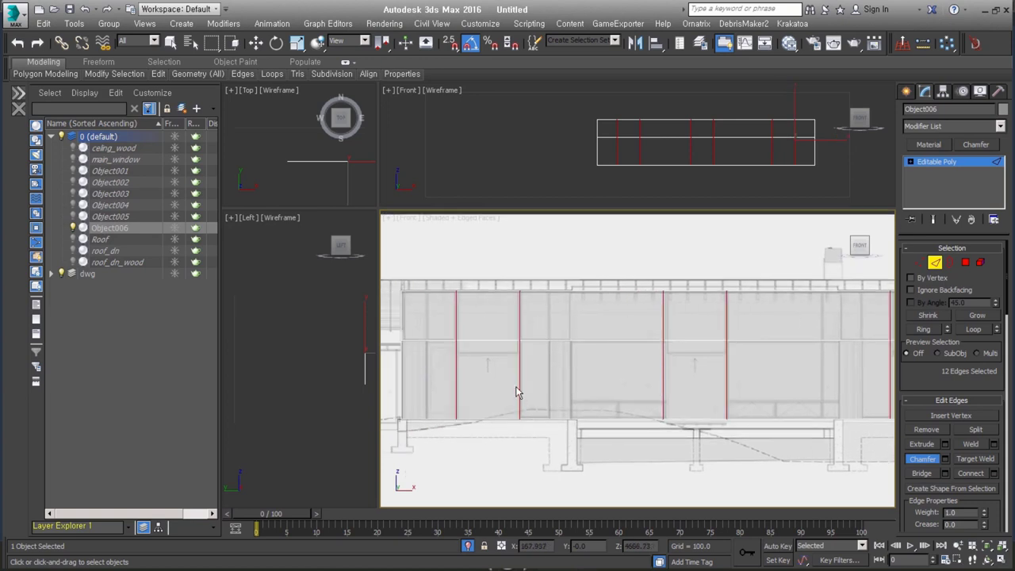
pyautogui.scroll(2, 517, 367)
pyautogui.moveTo(518, 367); pyautogui.dragTo(532, 367, button='middle')
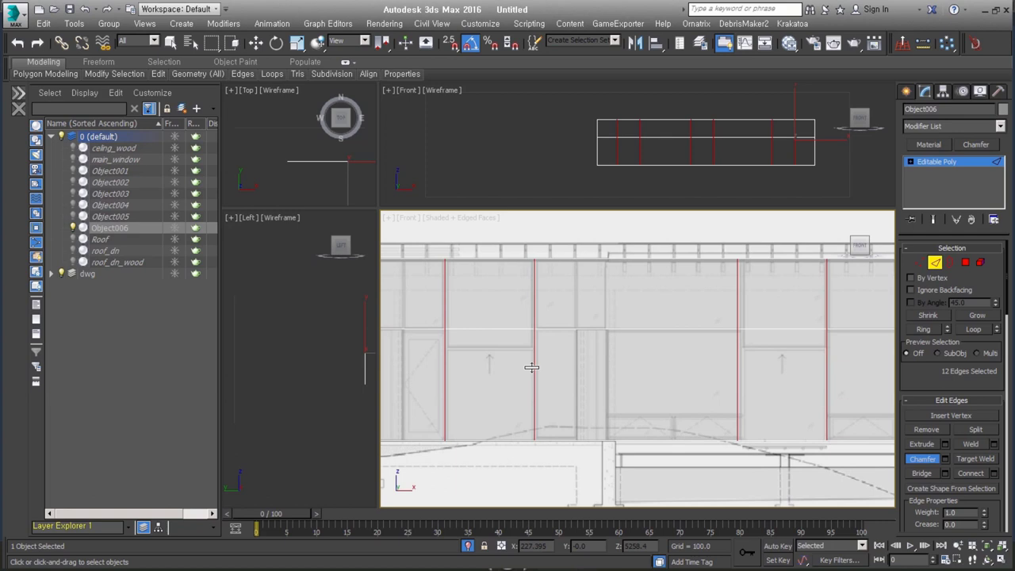
pyautogui.scroll(2, 527, 402)
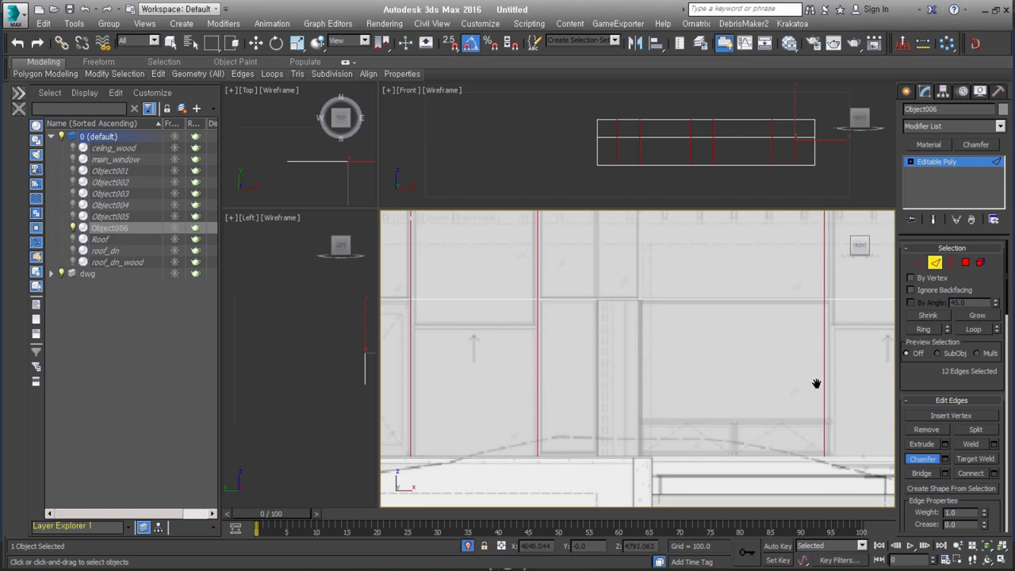
pyautogui.moveTo(487, 342); pyautogui.dragTo(665, 347, button='middle')
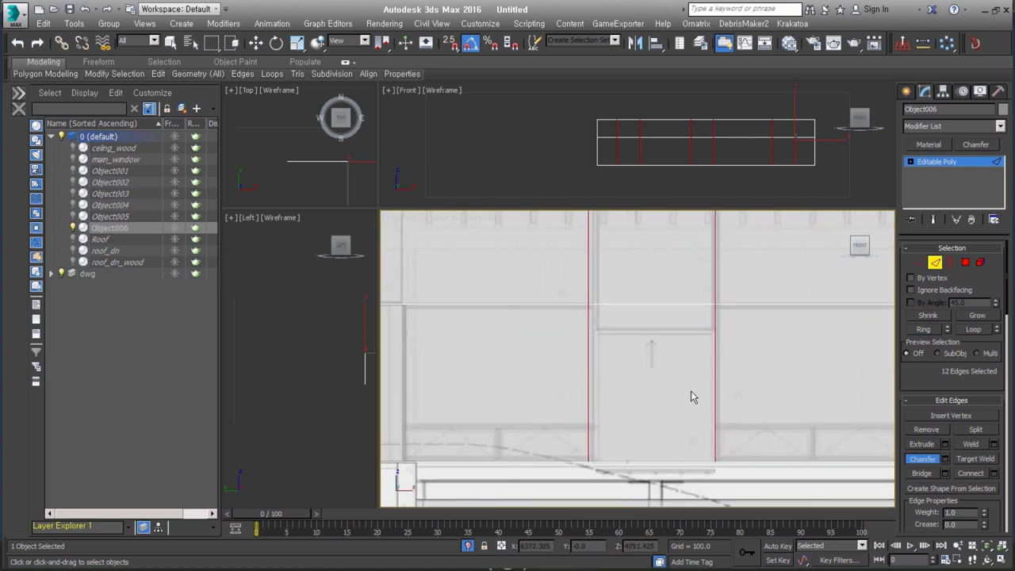
# Set the mullion chamfer amount to 40 units and commit it.
pyautogui.press('w')
pyautogui.rightClick(622, 315)
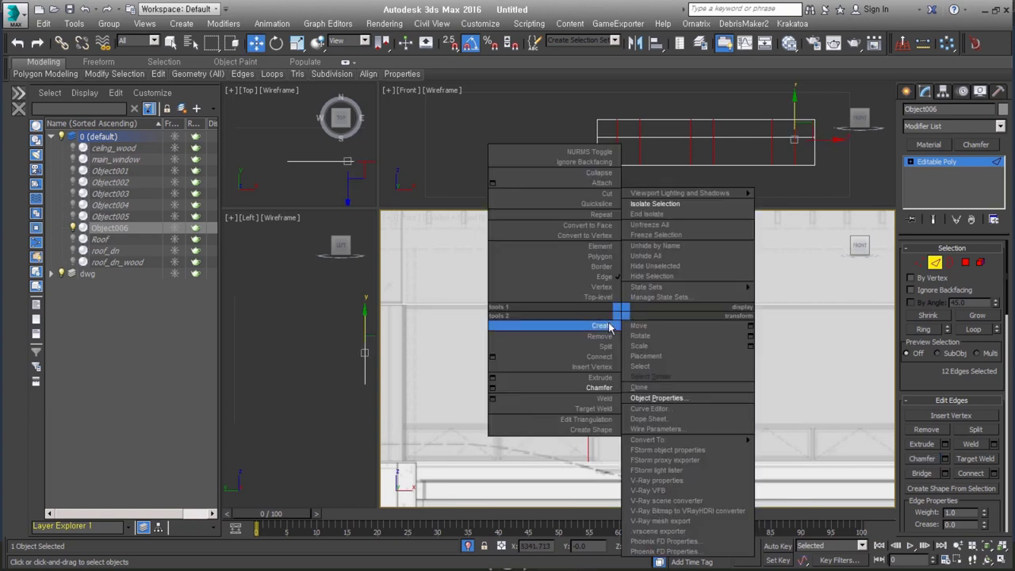
pyautogui.click(493, 389)
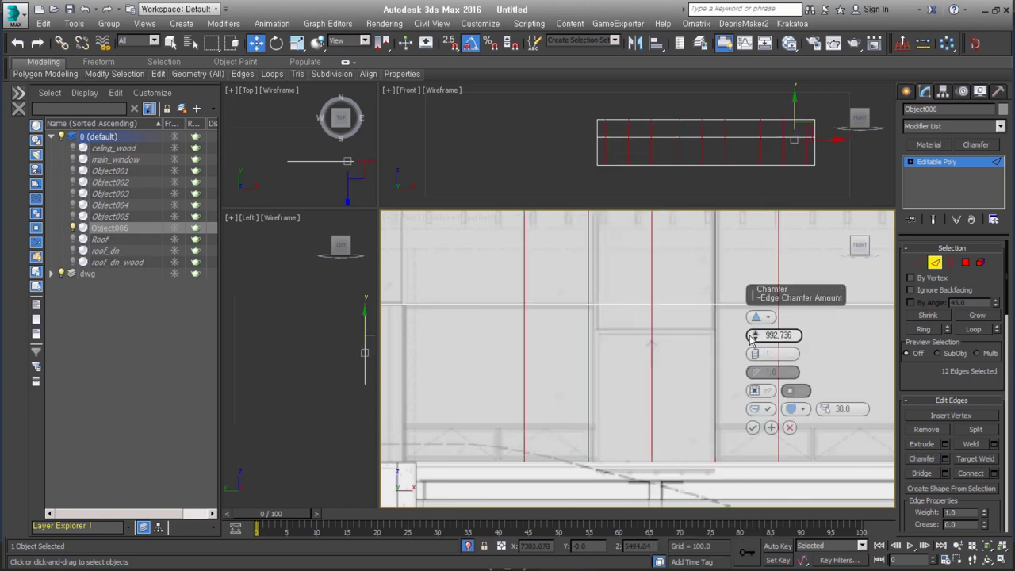
pyautogui.write('50')
pyautogui.press('Return')
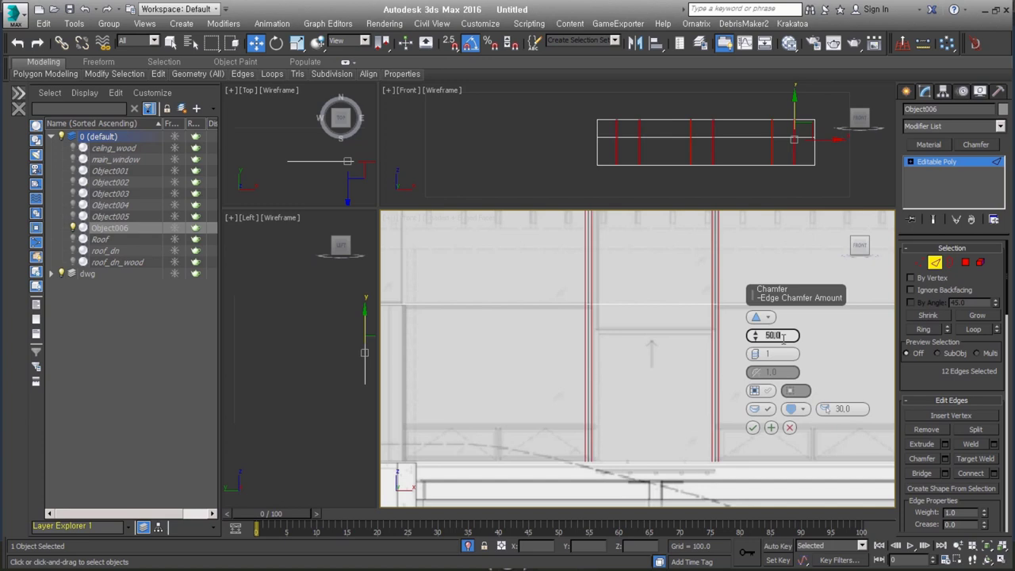
pyautogui.scroll(2, 585, 347)
pyautogui.scroll(2, 611, 350)
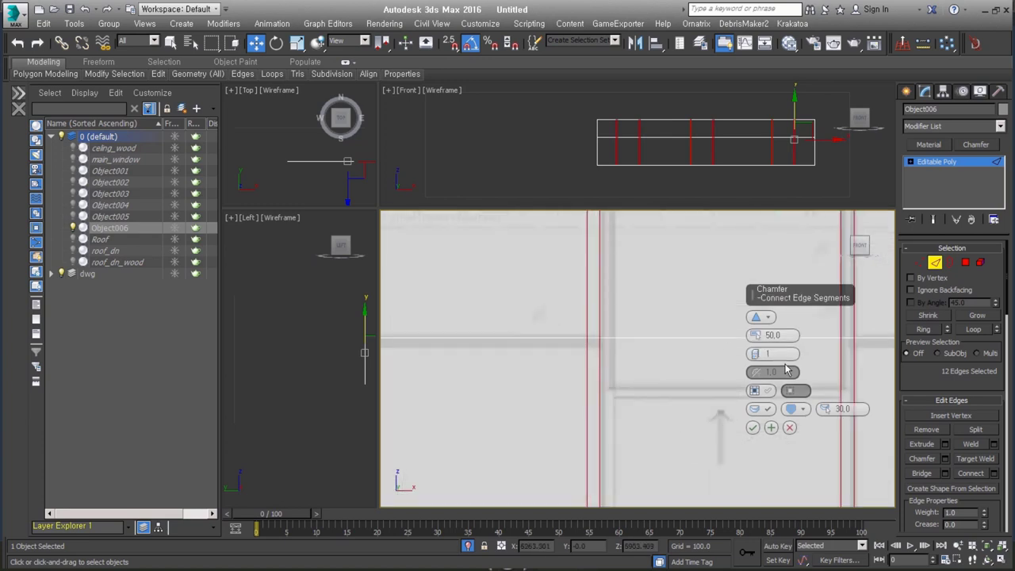
pyautogui.write('0')
pyautogui.press('Return')
pyautogui.moveTo(672, 392); pyautogui.dragTo(499, 333, button='middle')
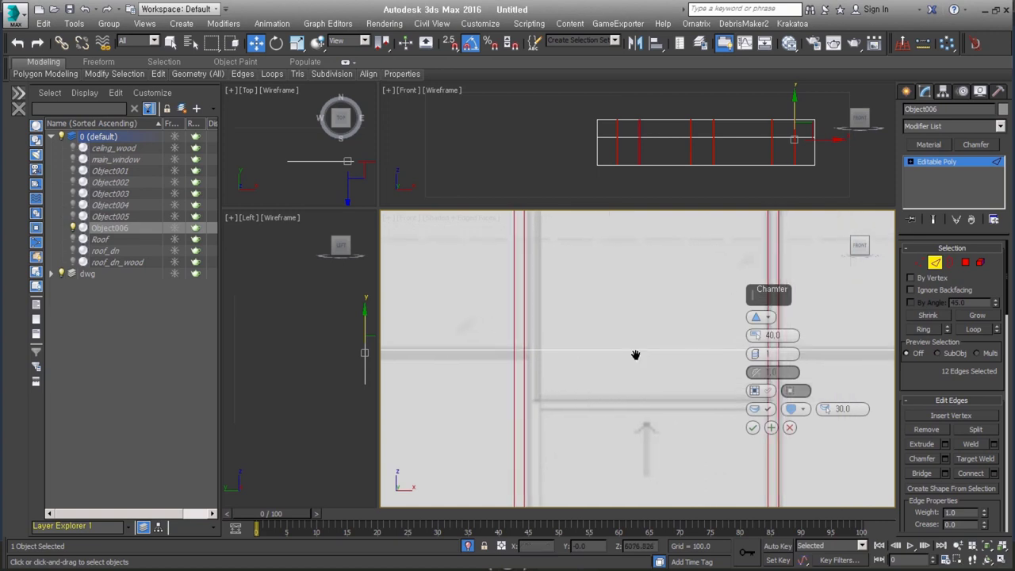
pyautogui.moveTo(779, 358); pyautogui.dragTo(656, 377, button='middle')
pyautogui.click(753, 427)
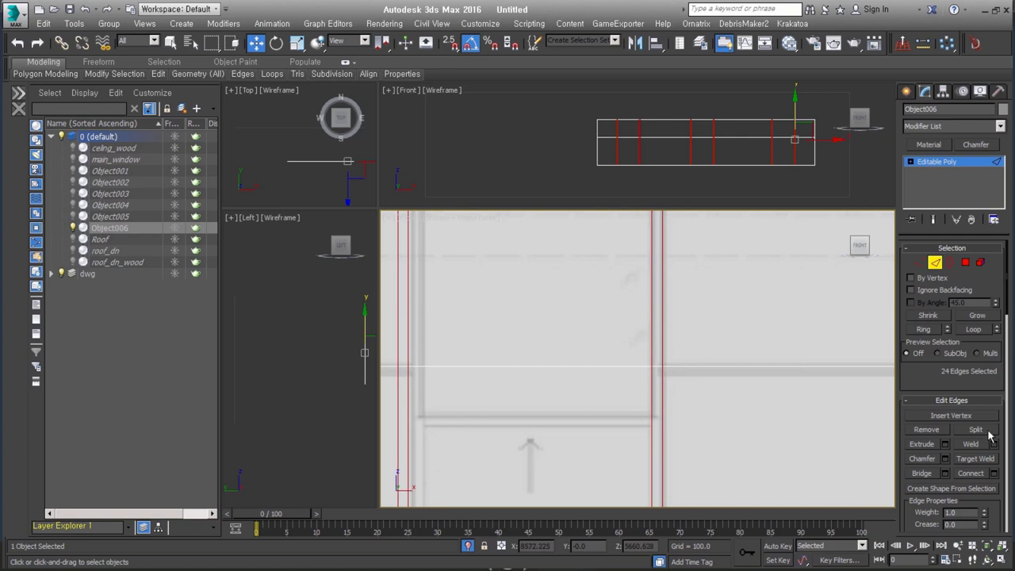
pyautogui.scroll(-5, 635, 400)
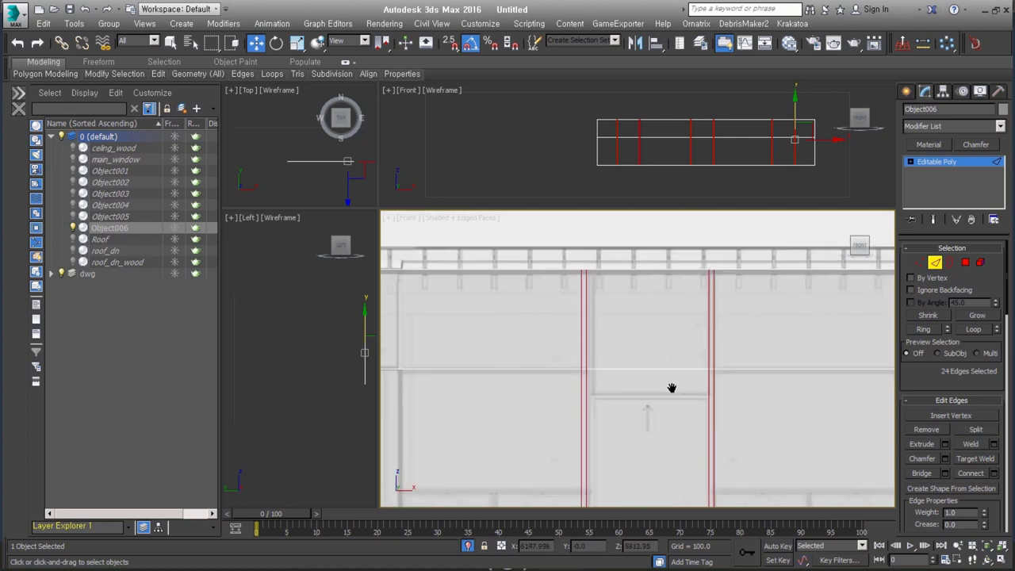
# Select the horizontal transom edges and move them down to the transom line.
pyautogui.press('5')
pyautogui.click(711, 358)
pyautogui.click(711, 358)
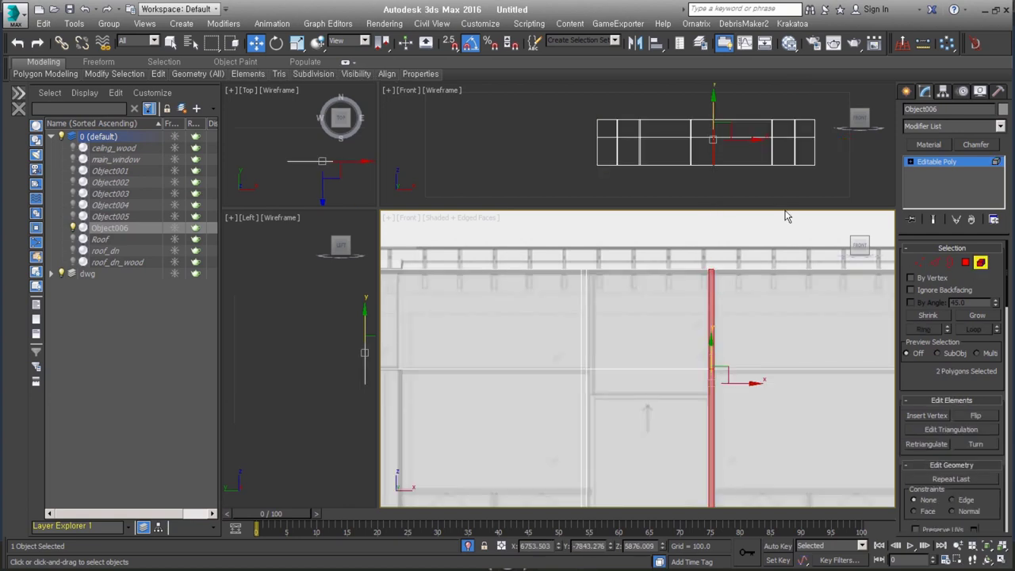
pyautogui.moveTo(583, 405); pyautogui.dragTo(641, 351, button='middle')
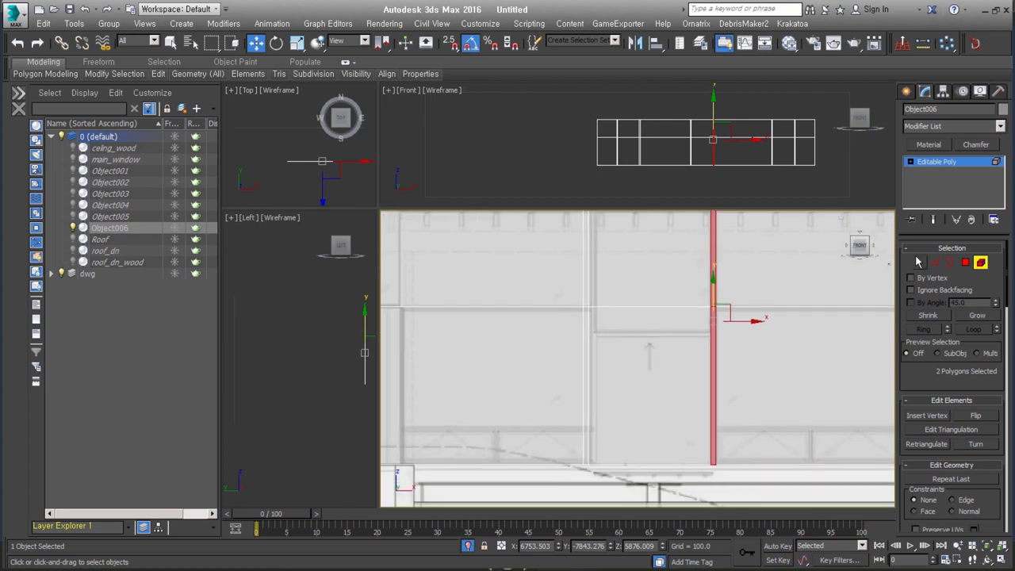
pyautogui.moveTo(665, 318); pyautogui.dragTo(639, 348, button='middle')
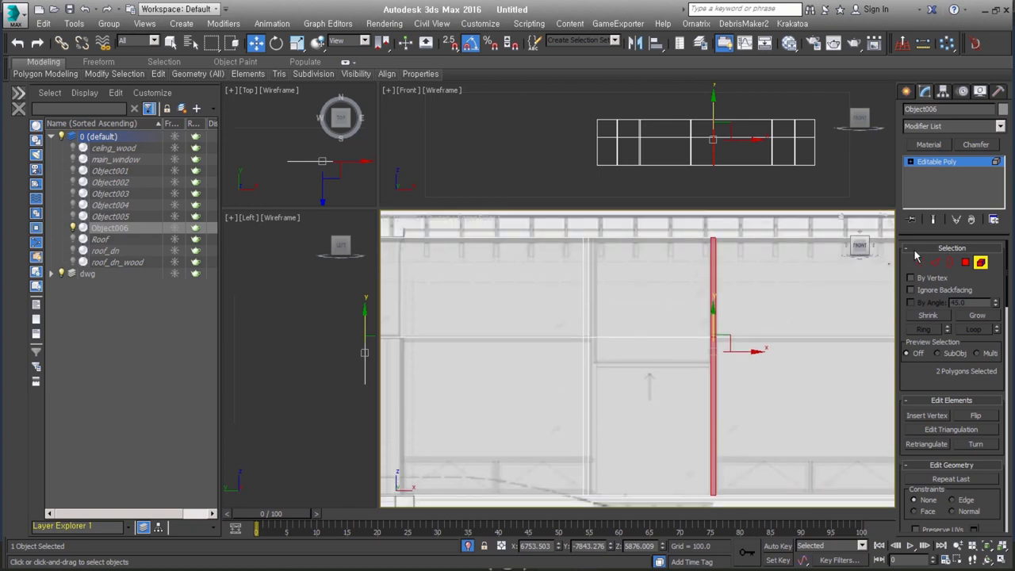
pyautogui.press('2')
pyautogui.scroll(-3, 420, 352)
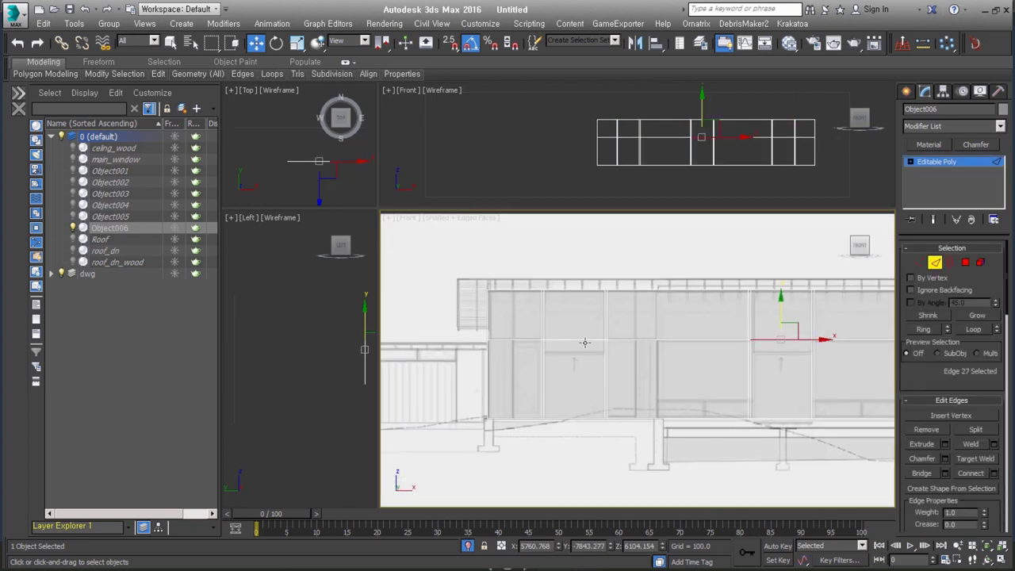
pyautogui.moveTo(755, 369)
pyautogui.mouseDown(button='middle')
pyautogui.moveTo(605, 360)
pyautogui.moveTo(608, 340)
pyautogui.mouseUp(button='middle')
pyautogui.keyDown('ctrl'); pyautogui.click(614, 338); pyautogui.keyUp('ctrl')
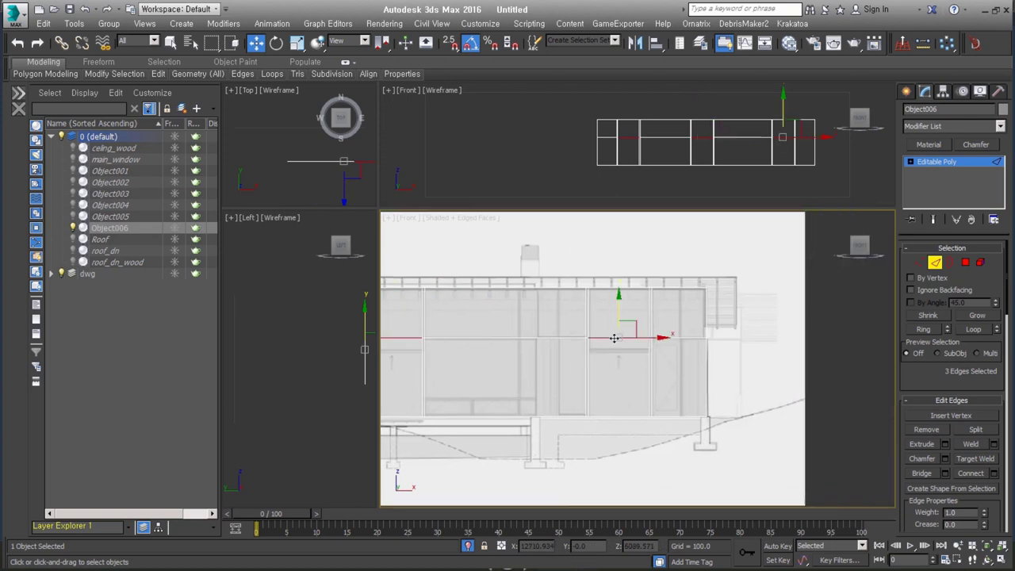
pyautogui.press('z')
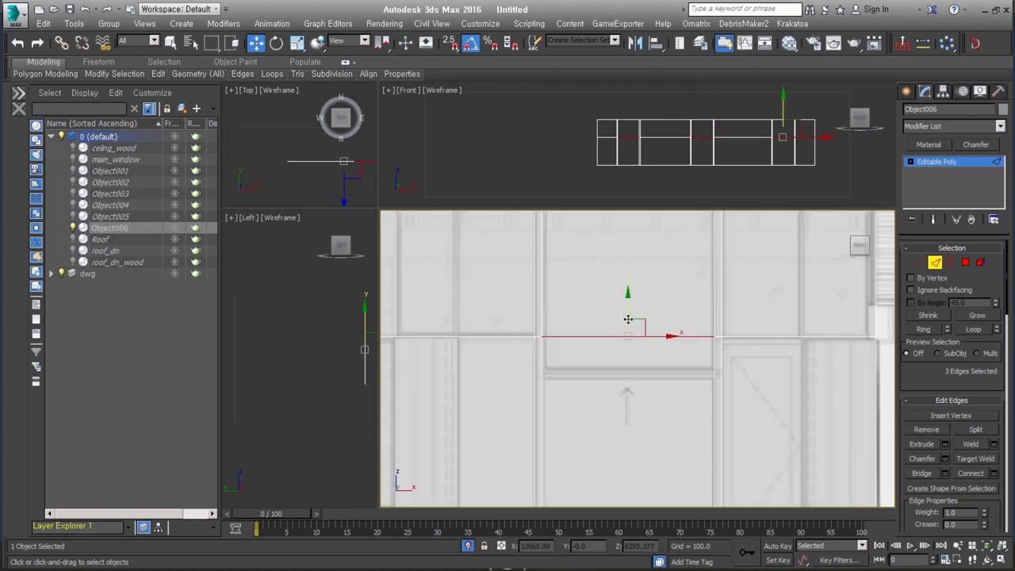
pyautogui.keyDown('shift'); pyautogui.moveTo(628, 317); pyautogui.dragTo(623, 344); pyautogui.keyUp('shift')
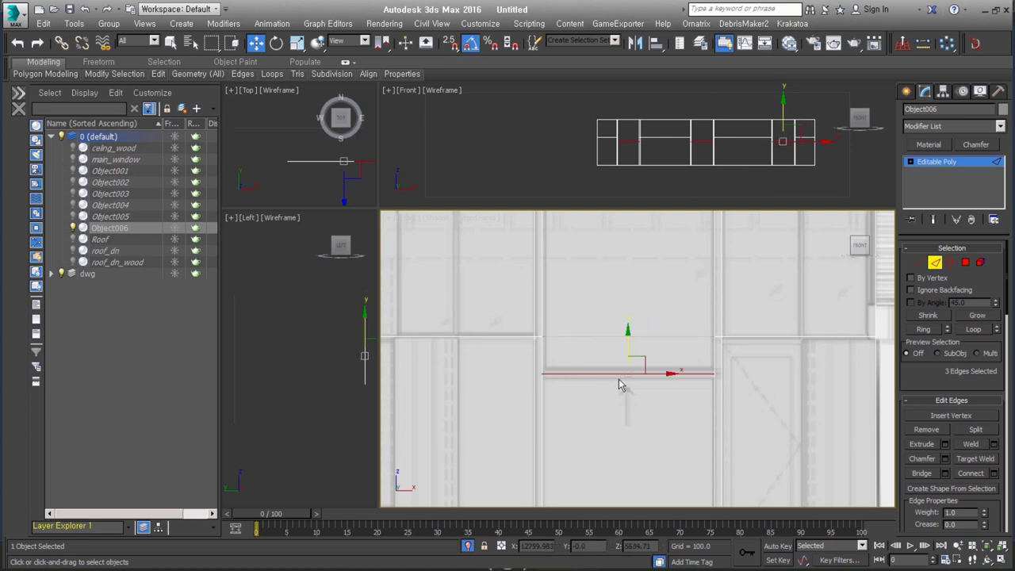
pyautogui.scroll(2, 630, 371)
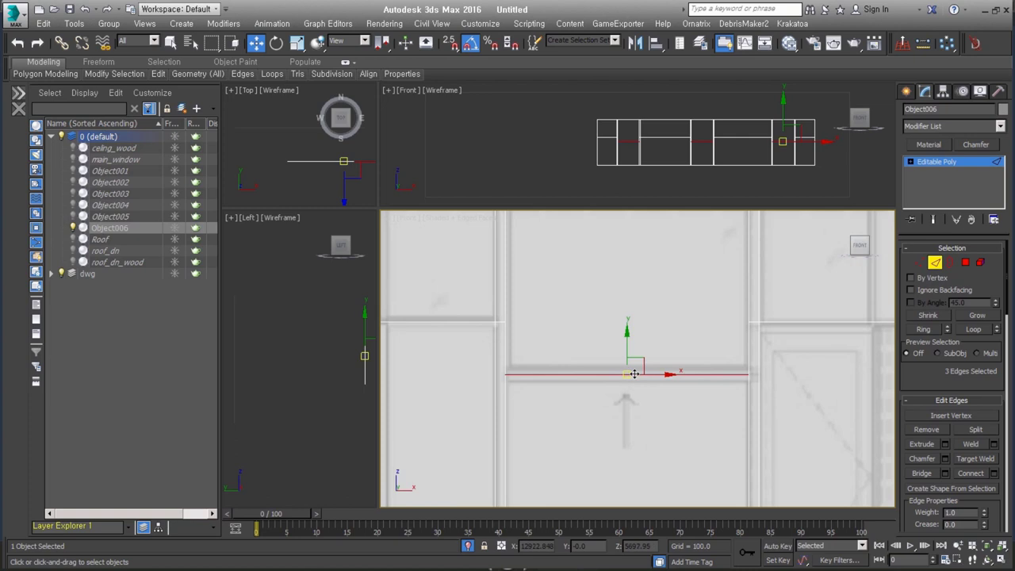
# Chamfer the selected horizontal edges into double transom lines.
pyautogui.rightClick(637, 374)
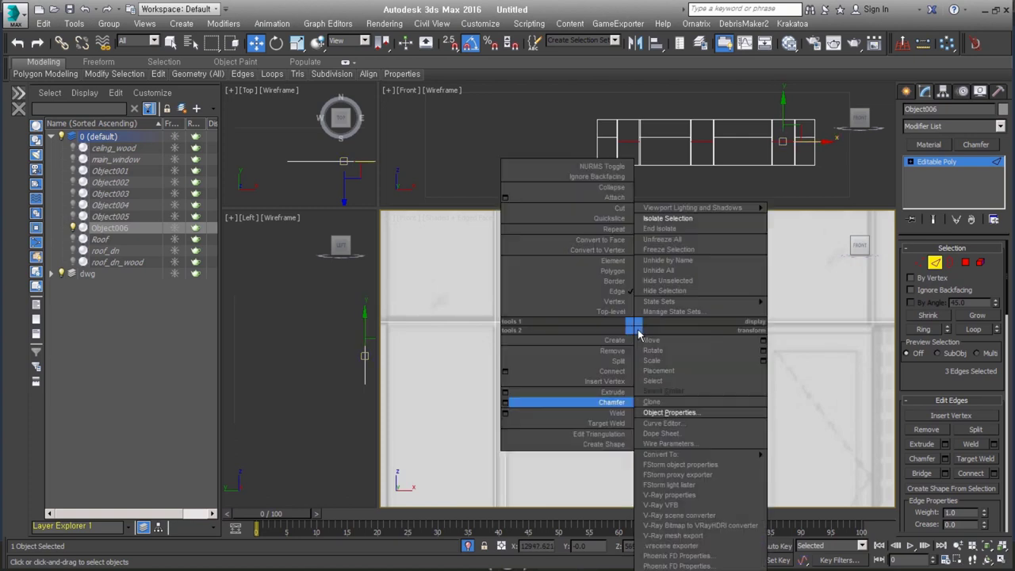
pyautogui.click(505, 408)
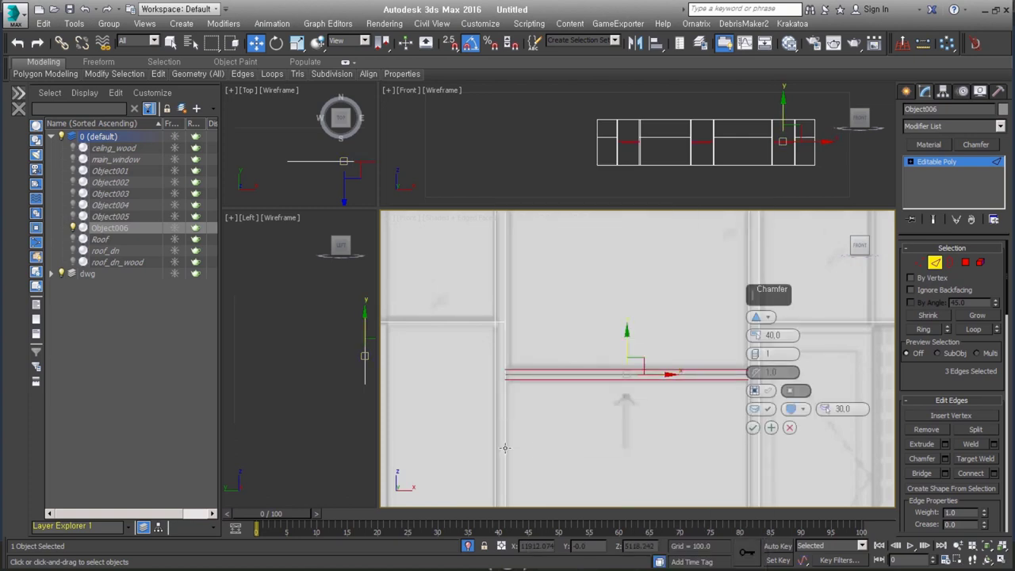
pyautogui.click(751, 428)
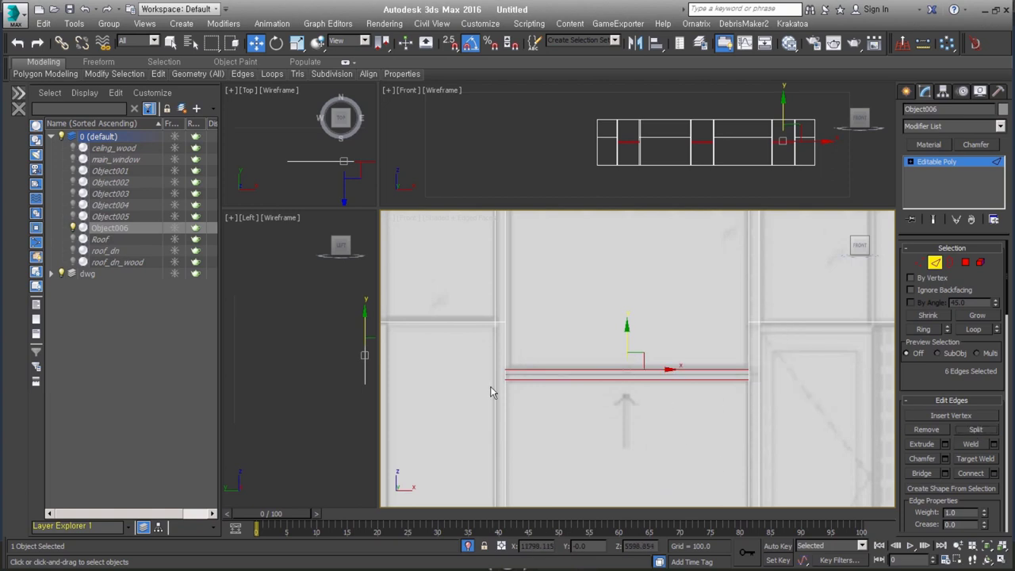
pyautogui.scroll(-3, 822, 386)
pyautogui.scroll(-3, 838, 386)
pyautogui.moveTo(569, 373); pyautogui.dragTo(721, 371, button='middle')
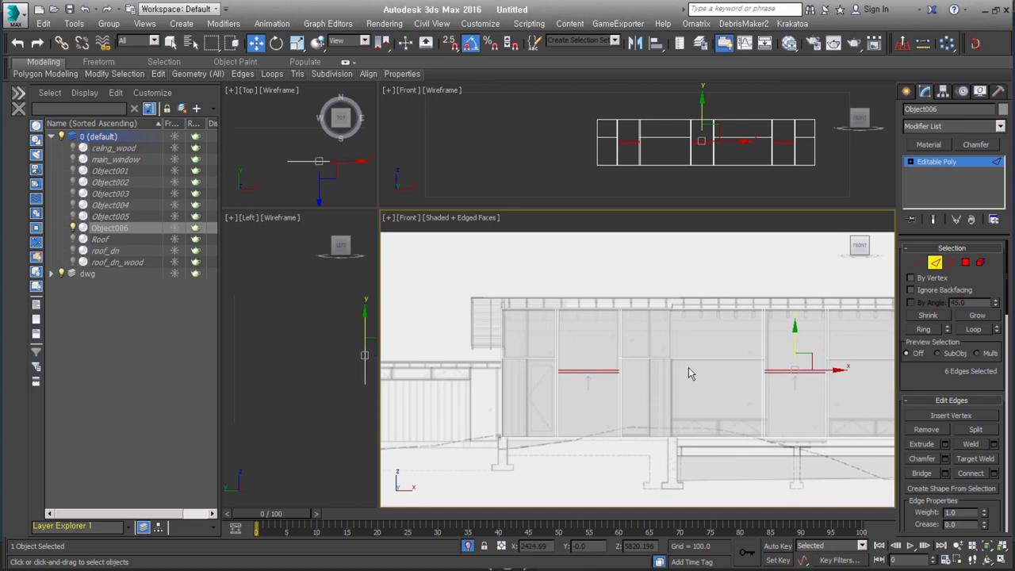
pyautogui.scroll(3, 682, 358)
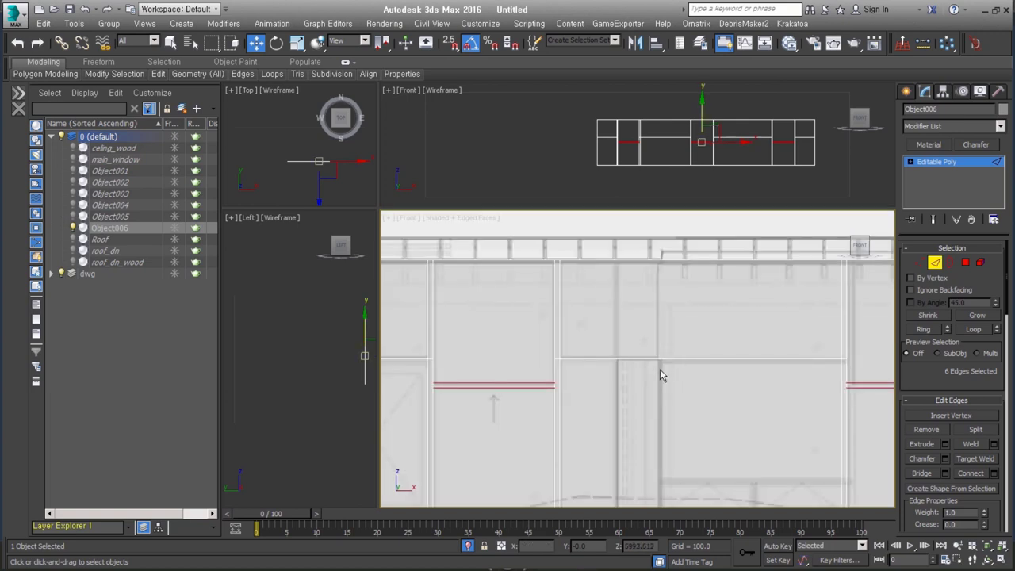
pyautogui.moveTo(660, 369); pyautogui.dragTo(688, 331, button='middle')
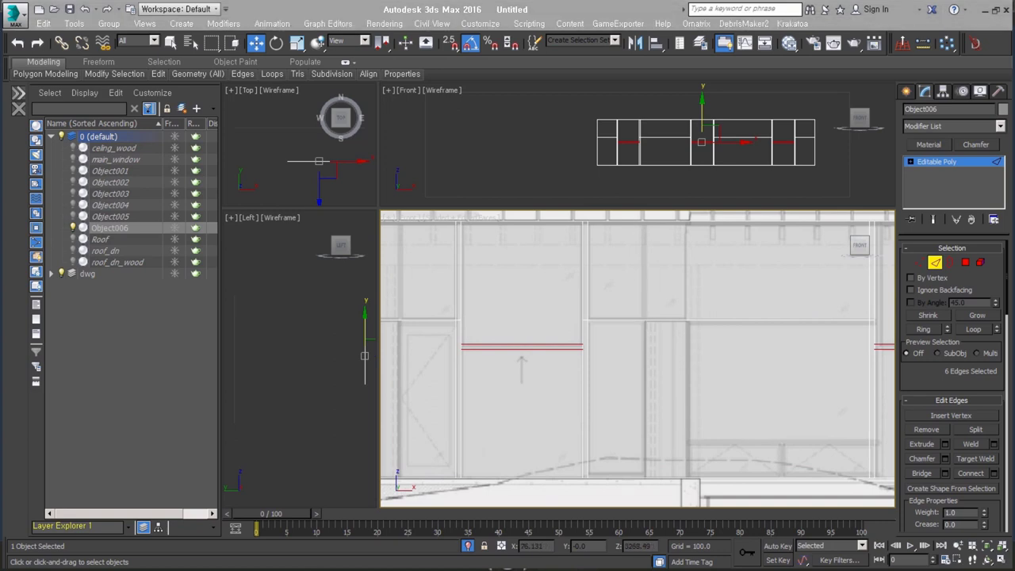
# Open the 10_Kitchen_to_Mudroom_8229.jpg reference photo from the photo folder.
pyautogui.press('BackSpace')
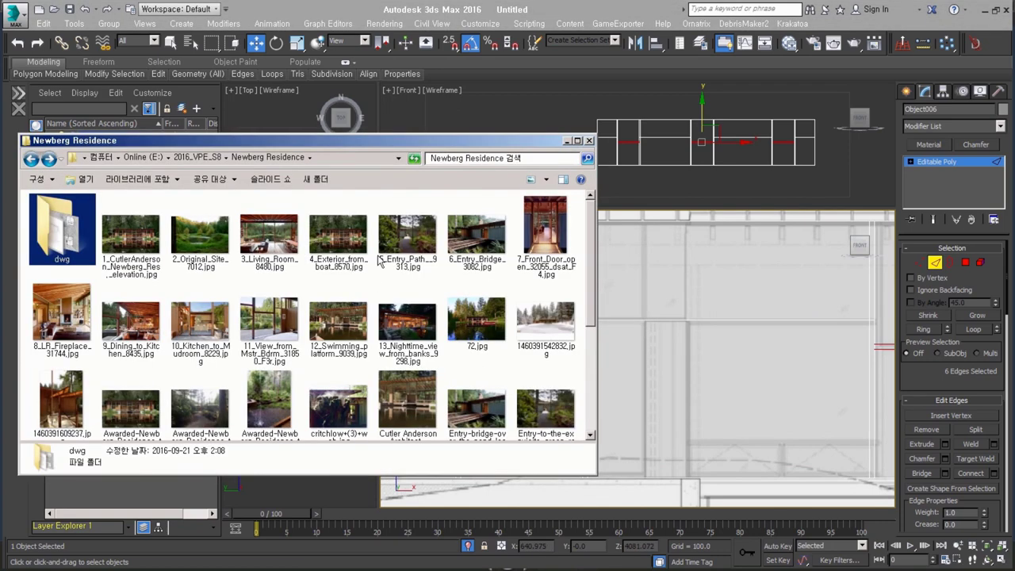
pyautogui.click(221, 317)
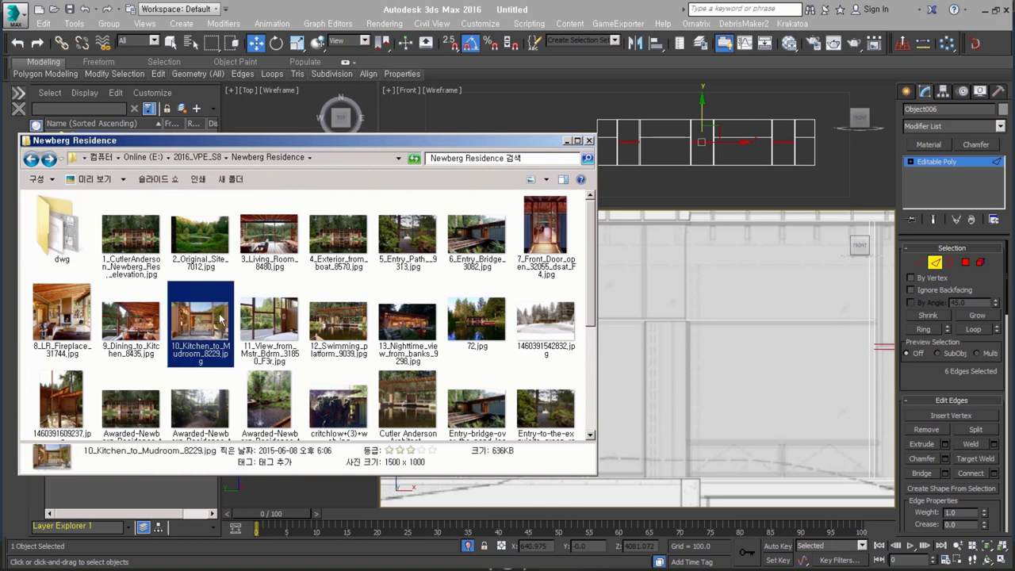
pyautogui.doubleClick(219, 315)
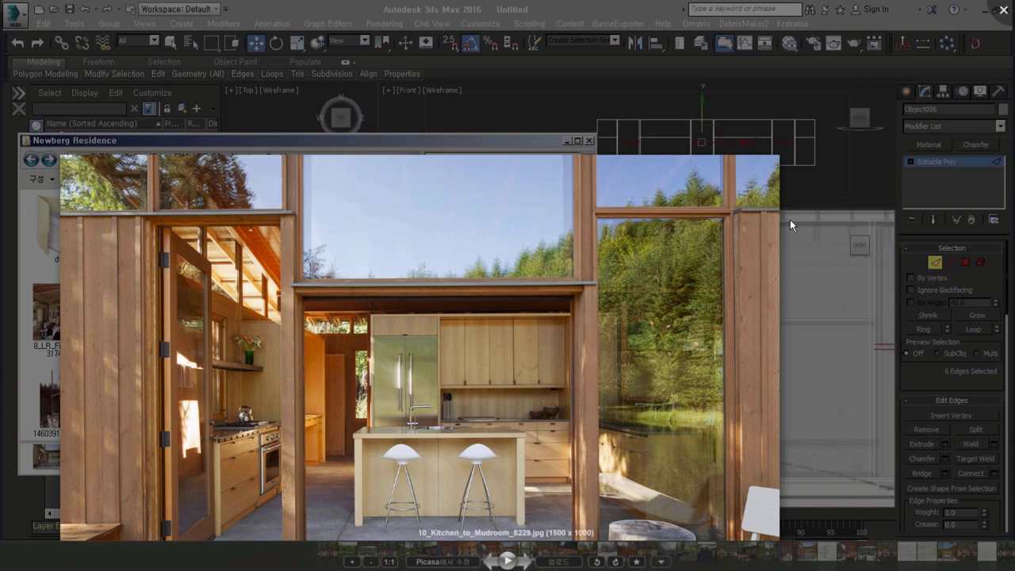
# Zoom into the kitchen photo's window mullions, then close the Picasa viewer.
pyautogui.scroll(2, 741, 208)
pyautogui.scroll(1, 619, 204)
pyautogui.scroll(3, 557, 210)
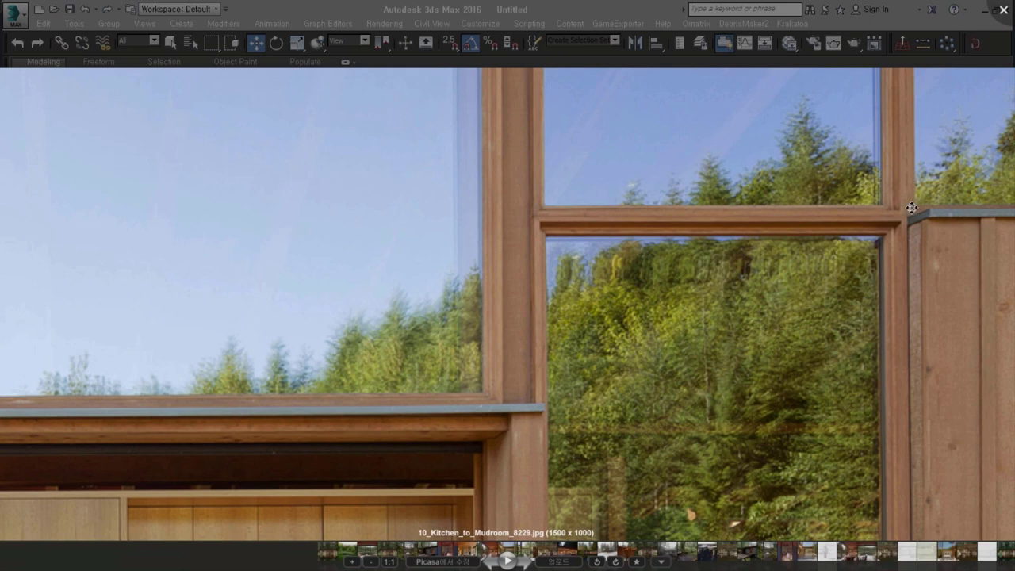
pyautogui.click(1004, 11)
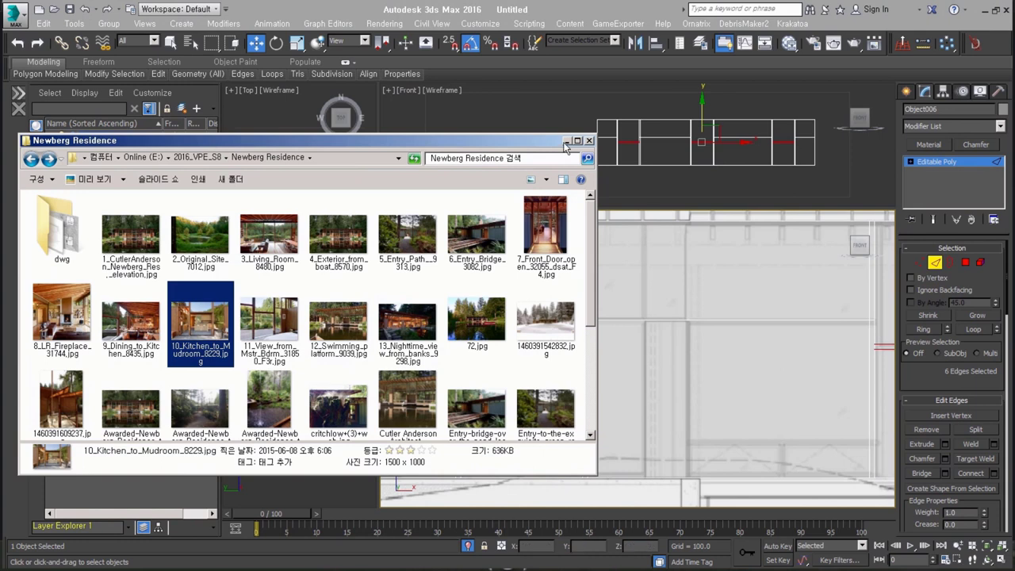
# Return to the front view, clear the selection and pick the panel's first vertical edge.
pyautogui.click(566, 142)
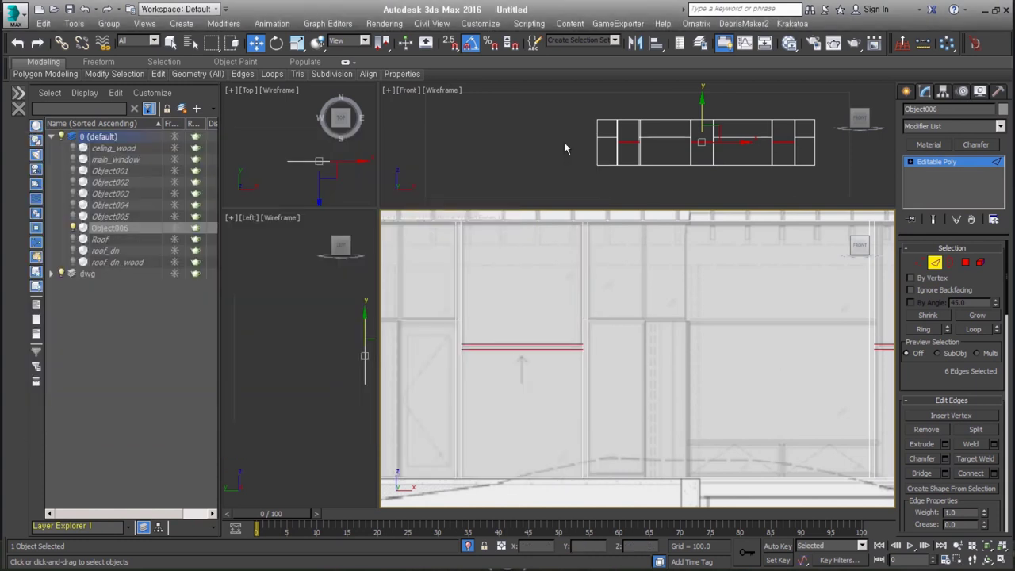
pyautogui.moveTo(508, 346); pyautogui.dragTo(619, 379, button='middle')
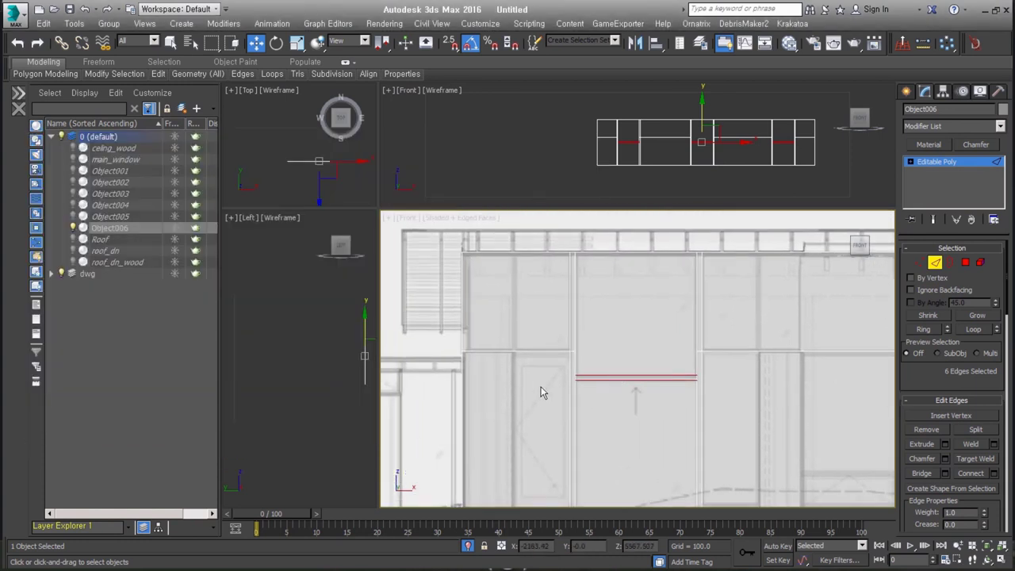
pyautogui.moveTo(542, 392); pyautogui.dragTo(556, 338, button='middle')
pyautogui.scroll(3, 543, 284)
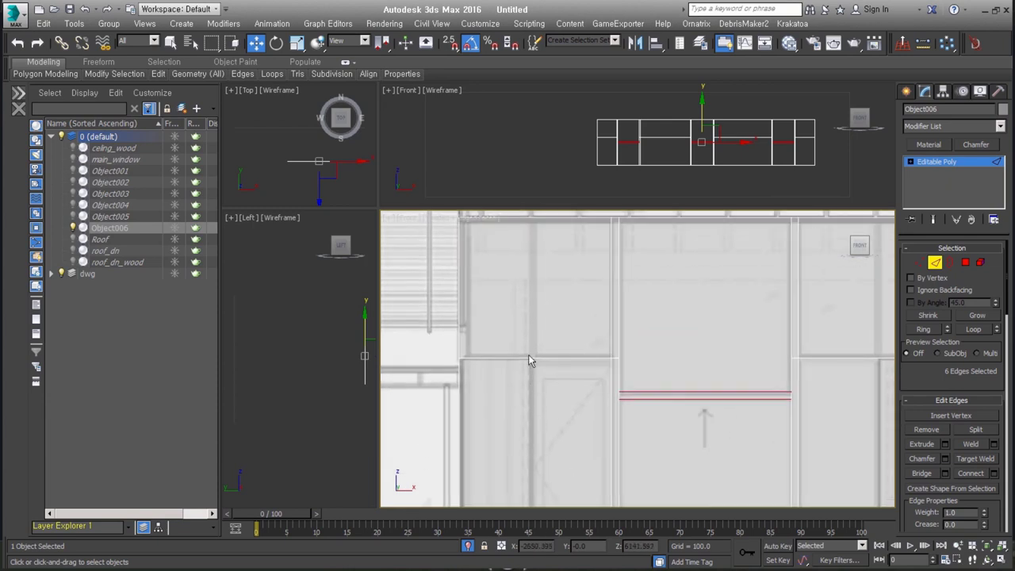
pyautogui.scroll(-1, 528, 354)
pyautogui.scroll(-1, 520, 361)
pyautogui.hotkey('alt', 'c')
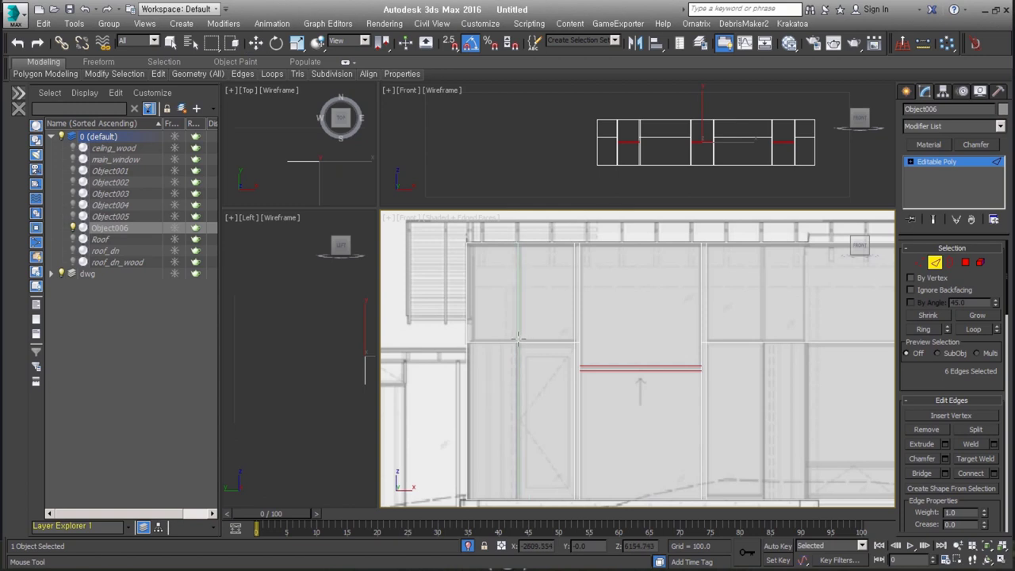
pyautogui.click(520, 341)
pyautogui.moveTo(520, 341)
pyautogui.mouseDown(button='middle')
pyautogui.moveTo(655, 367)
pyautogui.moveTo(634, 345)
pyautogui.mouseUp(button='middle')
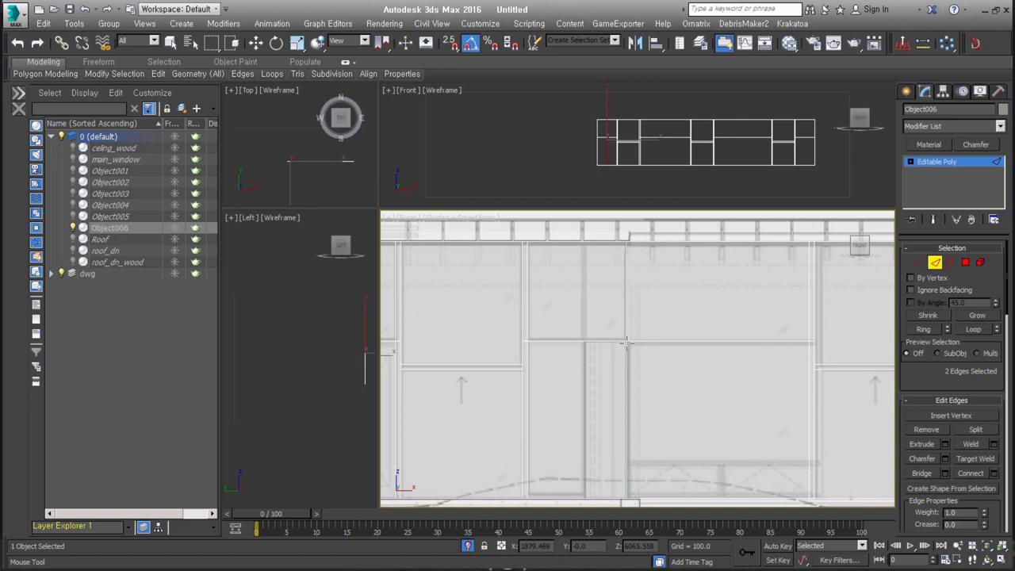
# Select the remaining vertical edges beside the mullions.
pyautogui.click(626, 343)
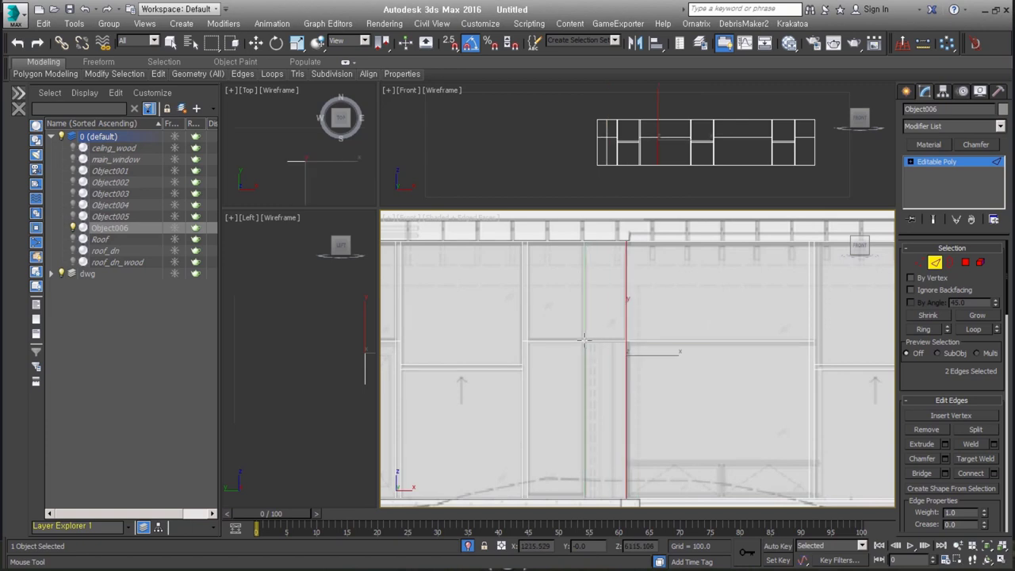
pyautogui.moveTo(798, 392)
pyautogui.mouseDown(button='middle')
pyautogui.moveTo(580, 386)
pyautogui.moveTo(690, 388)
pyautogui.mouseUp(button='middle')
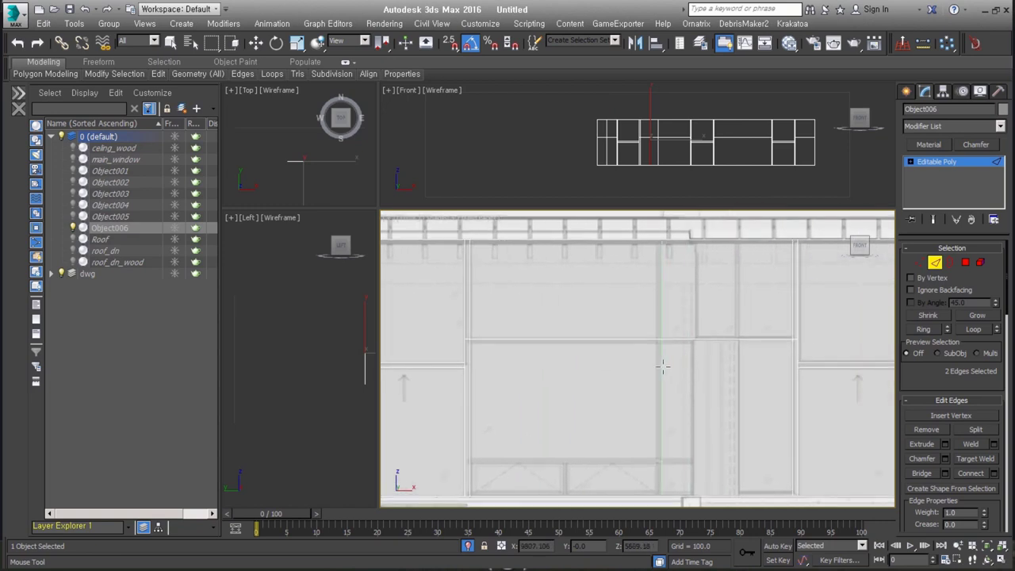
pyautogui.click(661, 365)
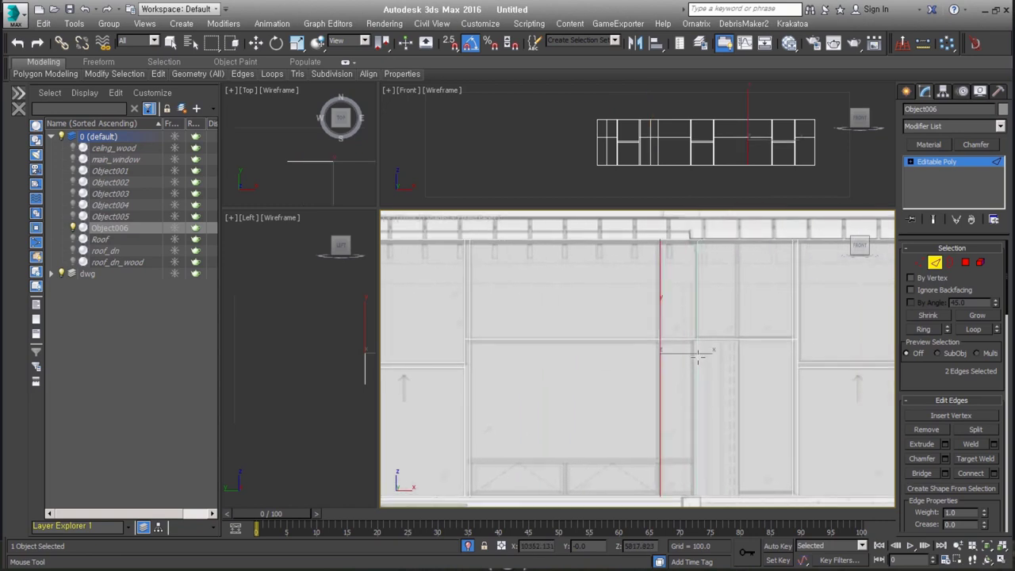
pyautogui.click(696, 353)
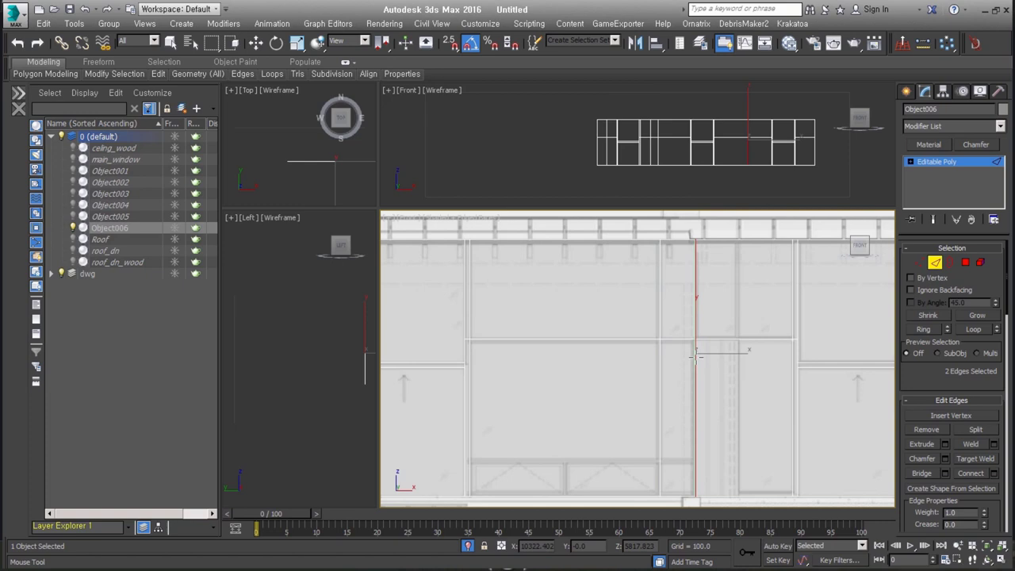
pyautogui.click(739, 346)
pyautogui.moveTo(738, 346)
pyautogui.mouseDown(button='middle')
pyautogui.moveTo(694, 388)
pyautogui.moveTo(590, 401)
pyautogui.mouseUp(button='middle')
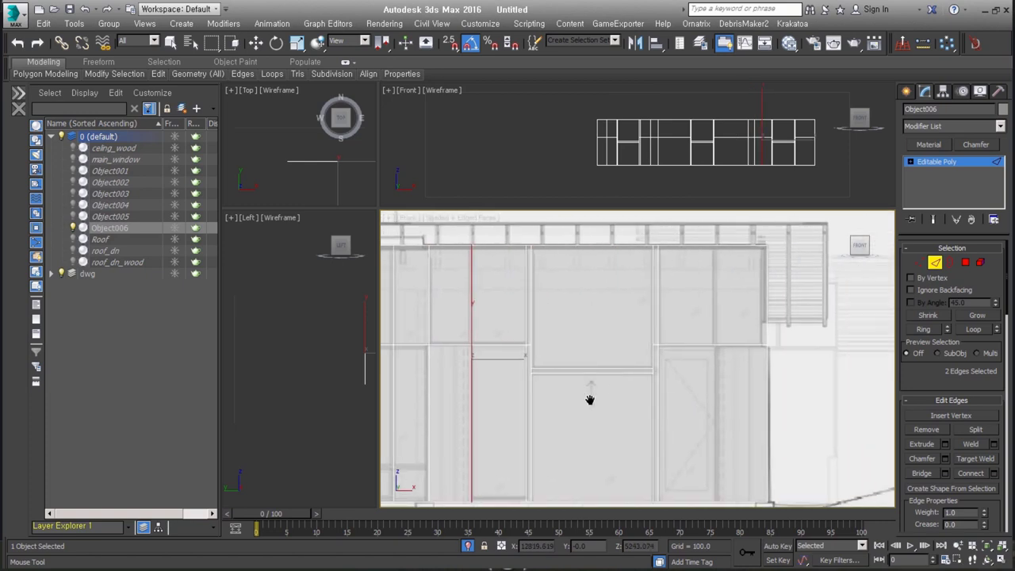
pyautogui.click(714, 363)
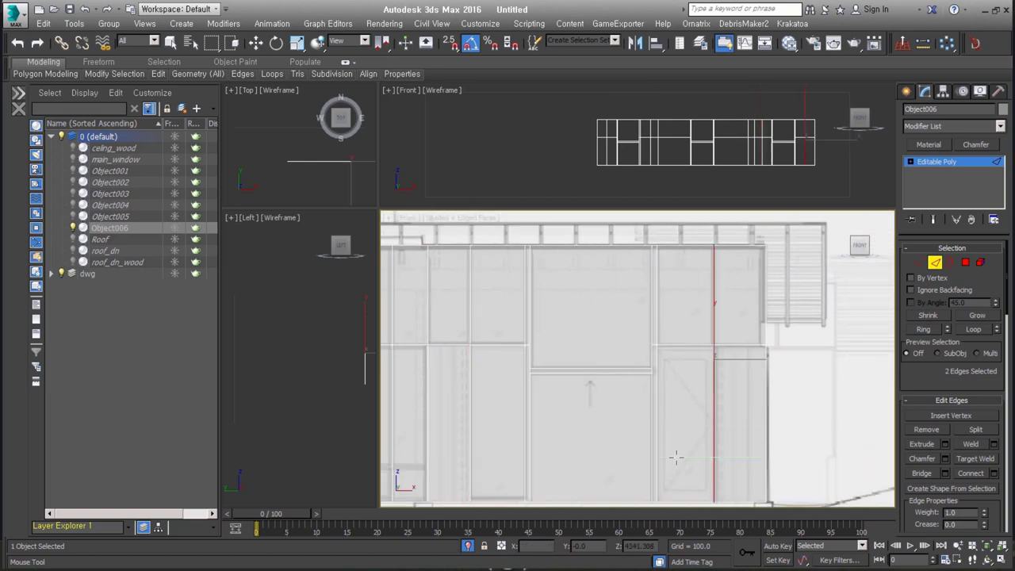
# Move the vertical edges along X onto the elevation's mullion lines, then deselect.
pyautogui.press('w')
pyautogui.moveTo(678, 383)
pyautogui.mouseDown(button='middle')
pyautogui.moveTo(732, 358)
pyautogui.moveTo(720, 355)
pyautogui.moveTo(656, 377)
pyautogui.moveTo(756, 376)
pyautogui.mouseUp(button='middle')
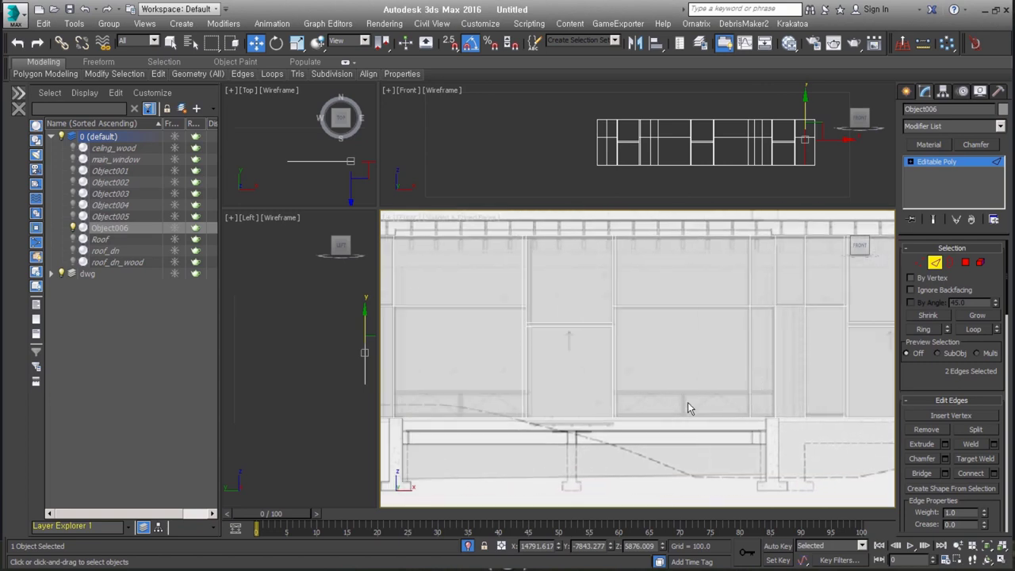
pyautogui.moveTo(688, 408); pyautogui.dragTo(751, 347)
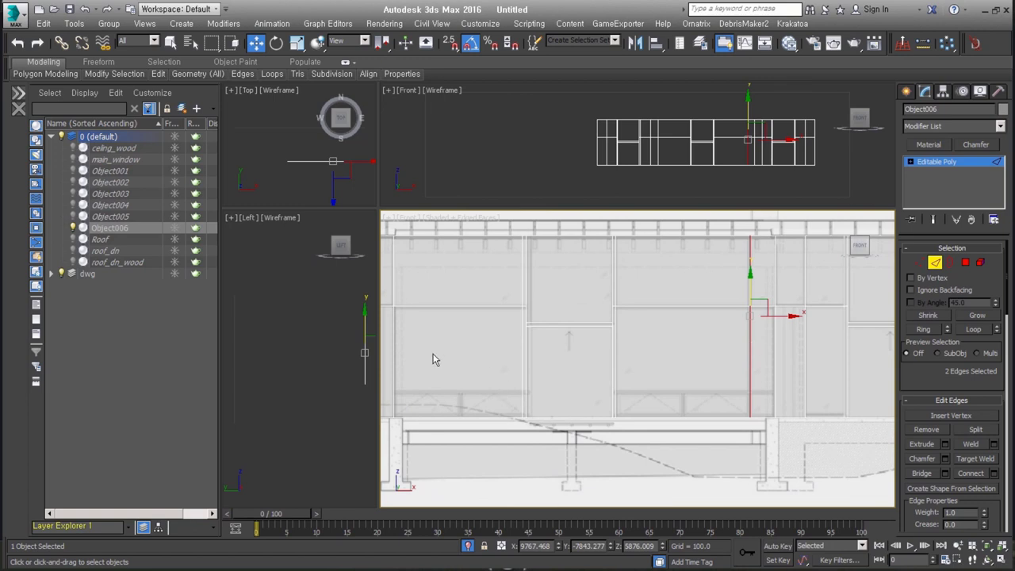
pyautogui.moveTo(433, 358); pyautogui.dragTo(520, 369, button='middle')
pyautogui.keyDown('ctrl'); pyautogui.click(492, 360); pyautogui.keyUp('ctrl')
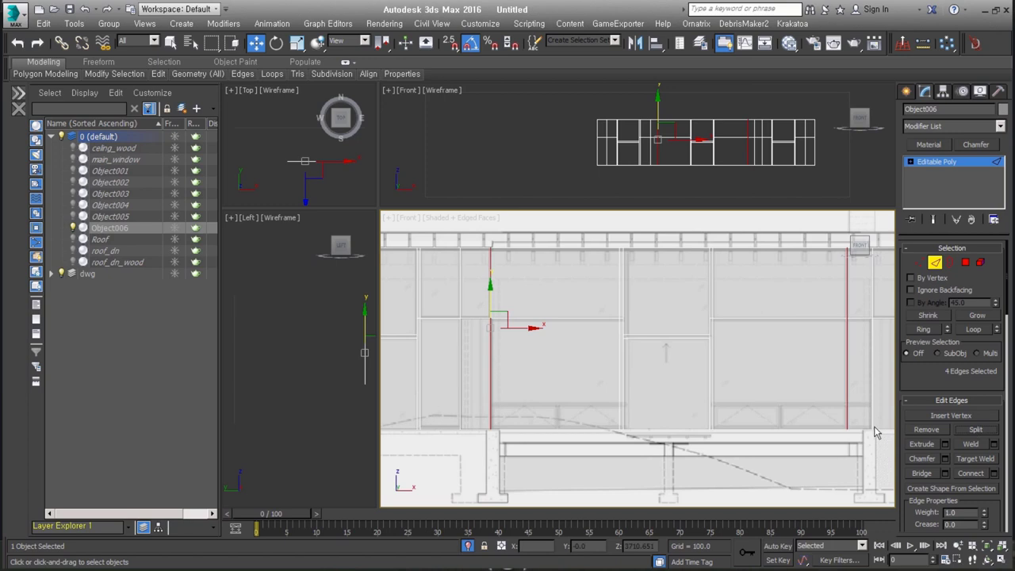
pyautogui.click(755, 410)
pyautogui.hotkey('alt', 'c')
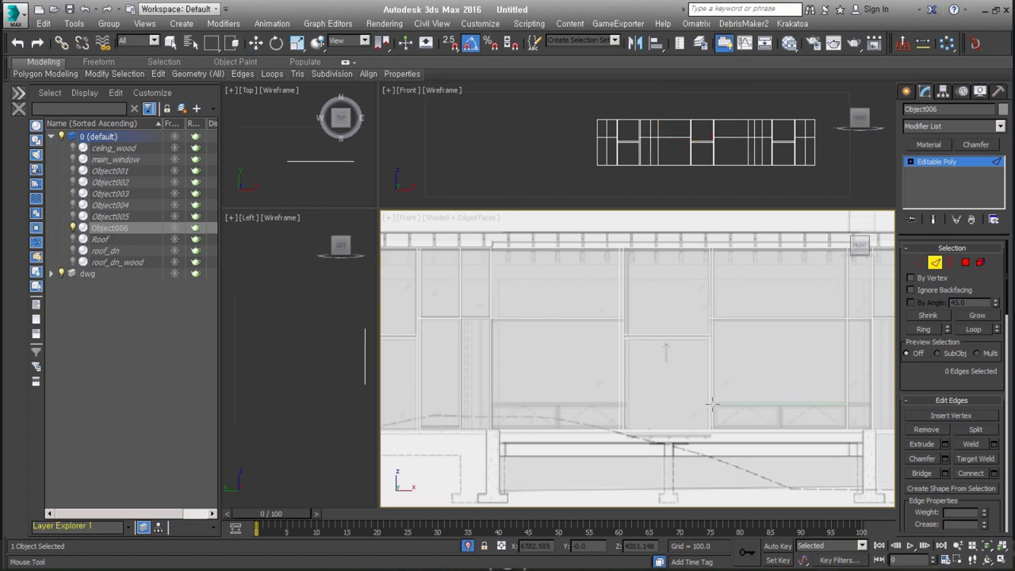
# Select the lower horizontal edges with midpoint snapping on and split them.
pyautogui.click(712, 405)
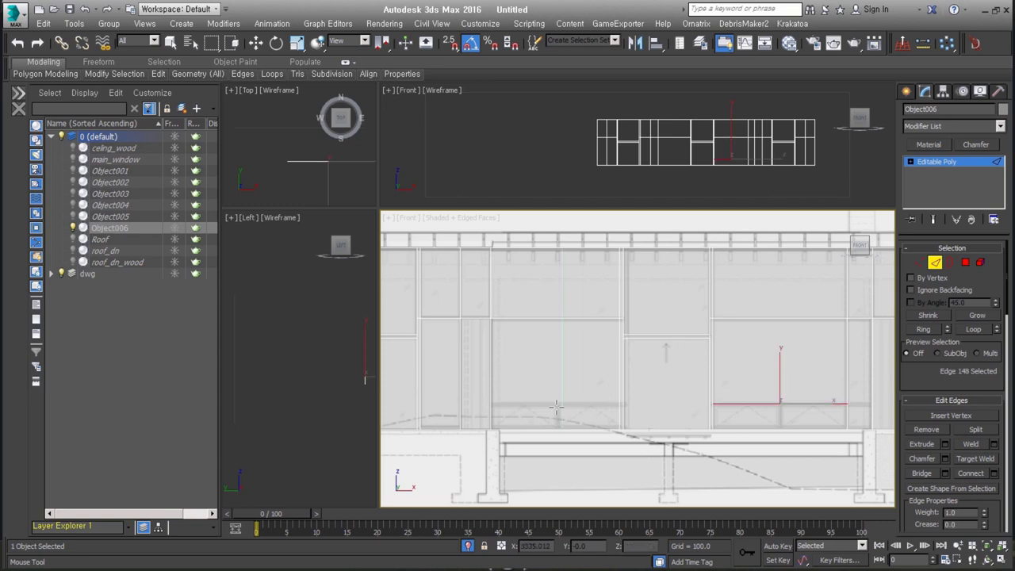
pyautogui.click(500, 403)
pyautogui.press('w')
pyautogui.press('s')
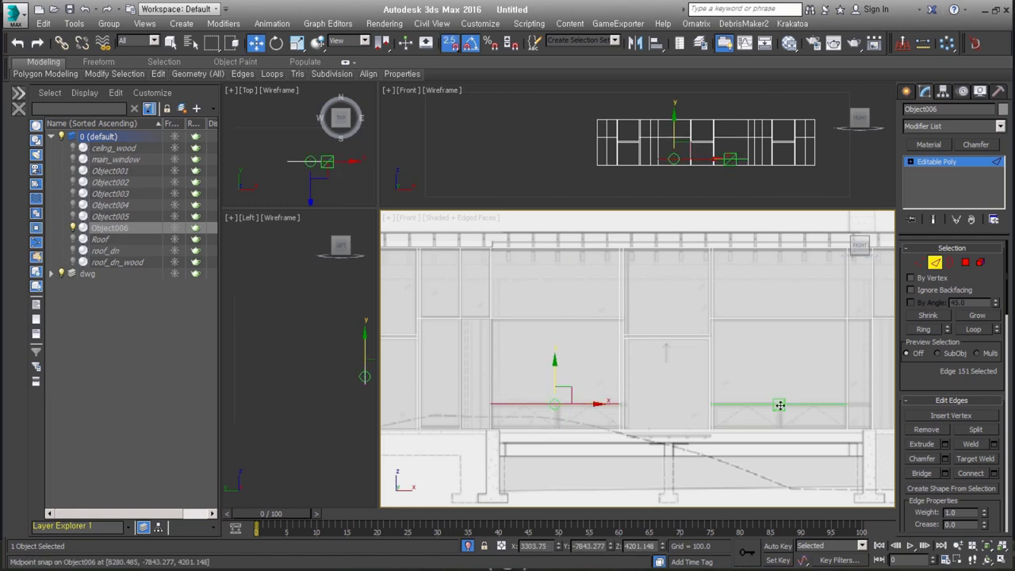
pyautogui.keyDown('ctrl'); pyautogui.click(780, 406); pyautogui.keyUp('ctrl')
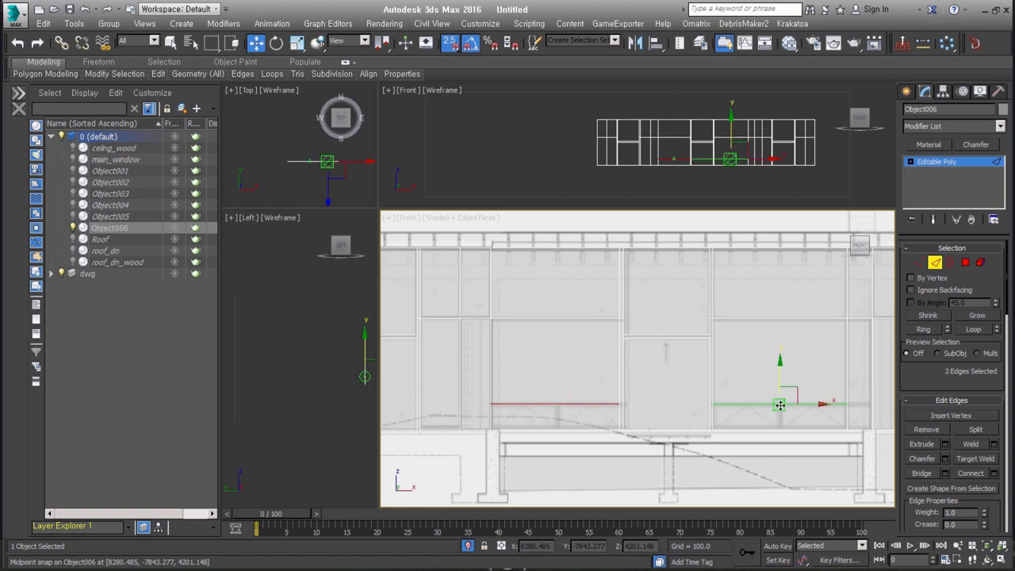
pyautogui.click(976, 430)
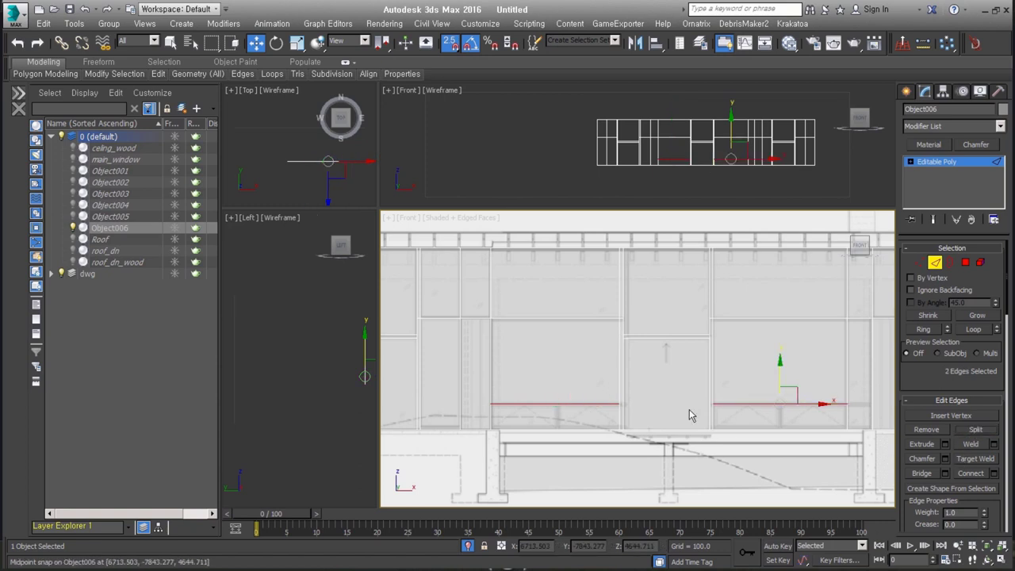
# Ring-select the bottom edges and Connect them with new vertical edges.
pyautogui.click(782, 430)
pyautogui.keyDown('ctrl'); pyautogui.click(580, 429); pyautogui.keyUp('ctrl')
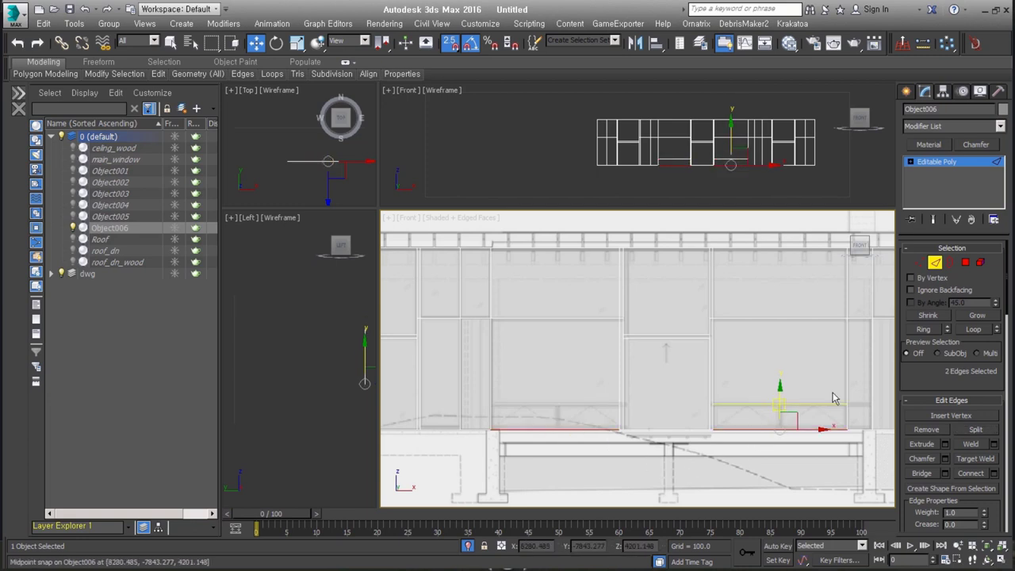
pyautogui.click(925, 329)
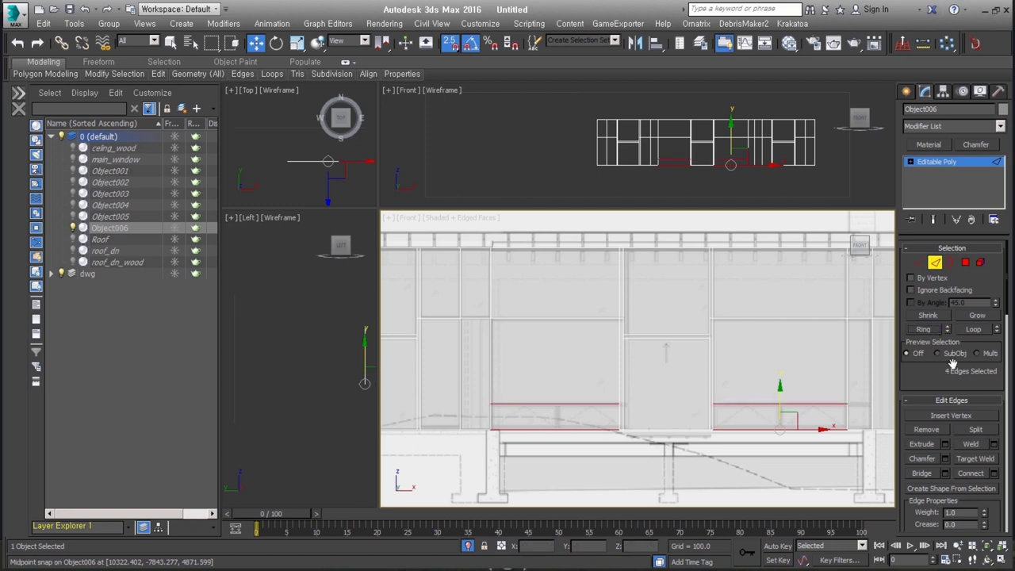
pyautogui.click(973, 474)
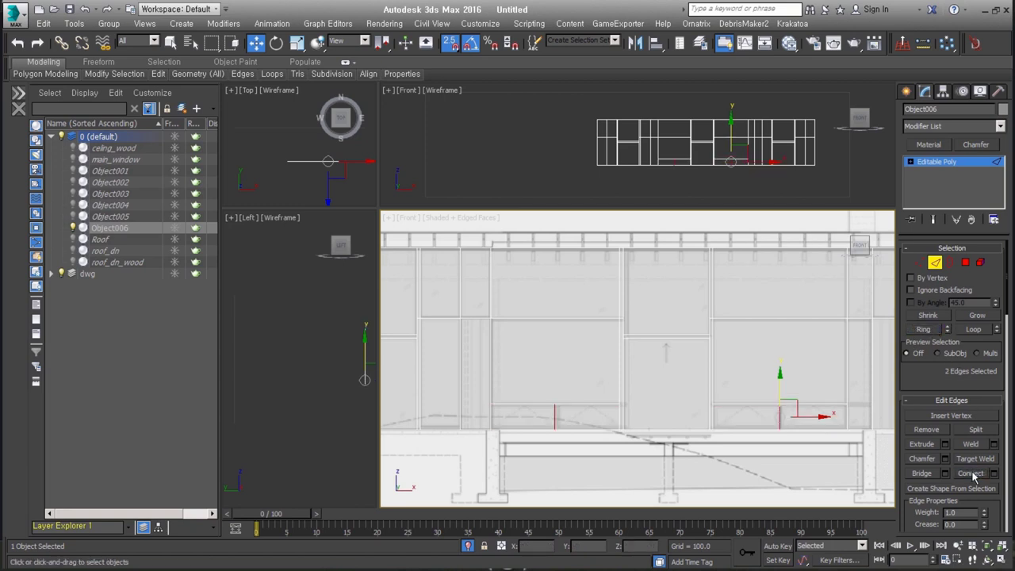
pyautogui.click(559, 345)
pyautogui.scroll(-5, 589, 352)
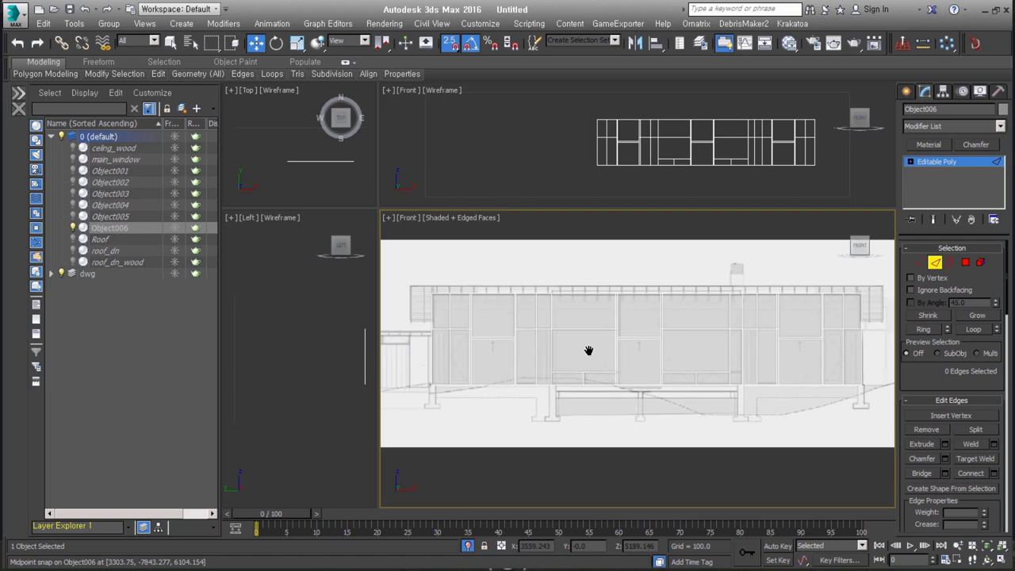
pyautogui.scroll(2, 825, 361)
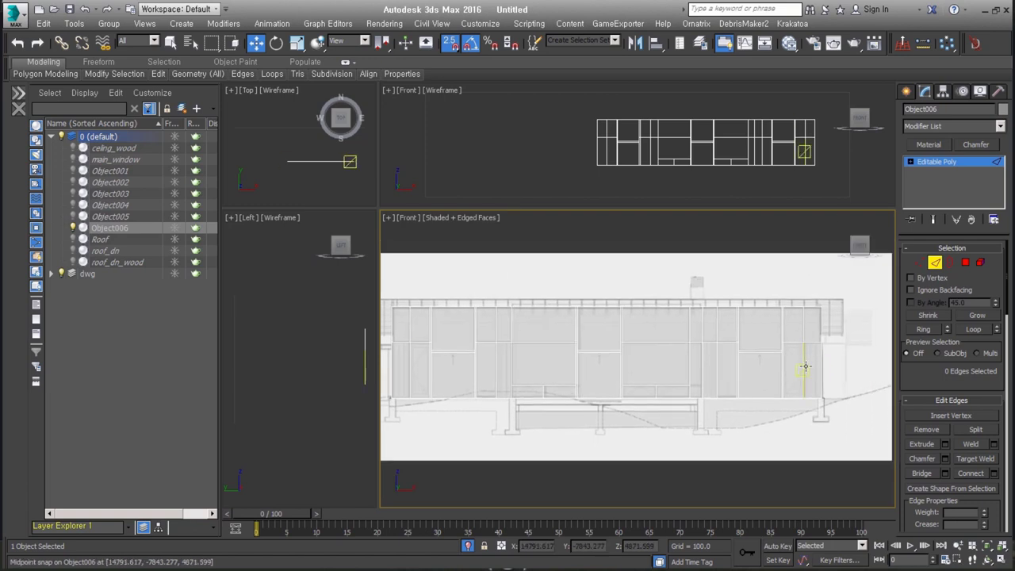
pyautogui.scroll(1, 715, 345)
pyautogui.scroll(1, 714, 345)
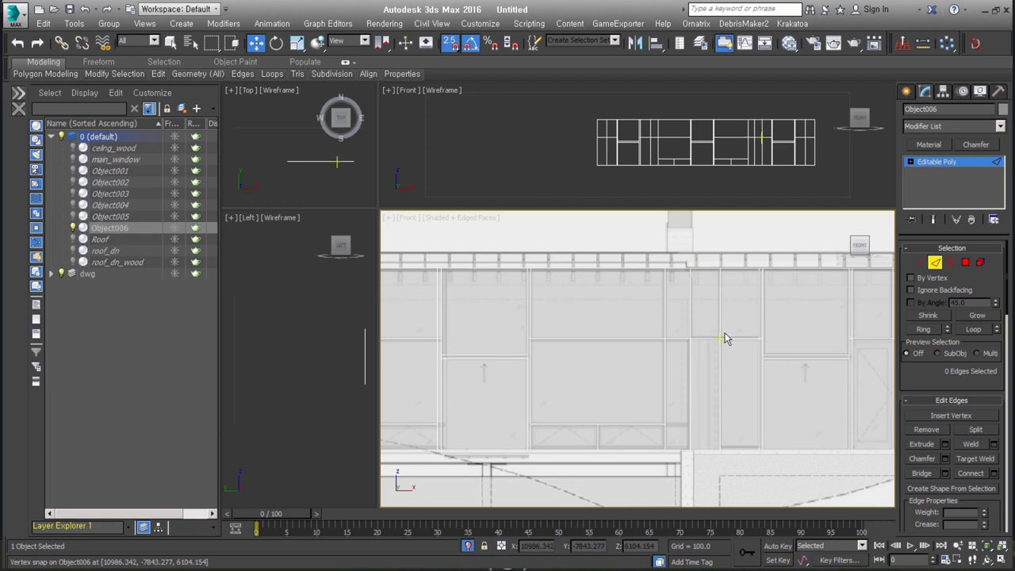
pyautogui.moveTo(668, 351)
pyautogui.mouseDown(button='middle')
pyautogui.moveTo(748, 370)
pyautogui.moveTo(640, 388)
pyautogui.moveTo(770, 378)
pyautogui.mouseUp(button='middle')
pyautogui.scroll(-2, 781, 378)
pyautogui.hotkey('ctrl', 'a')
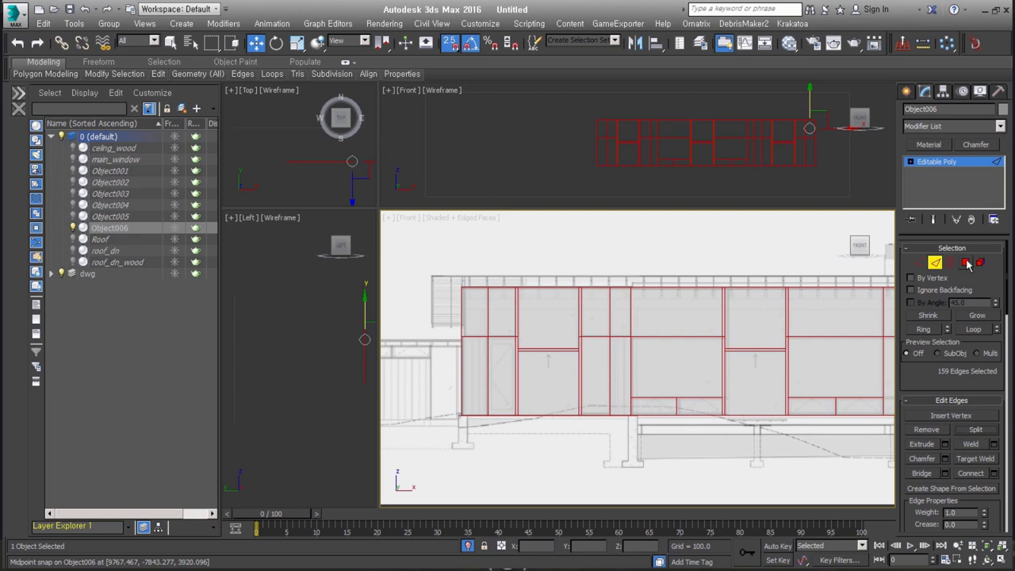
pyautogui.scroll(3, 507, 336)
pyautogui.scroll(2, 506, 337)
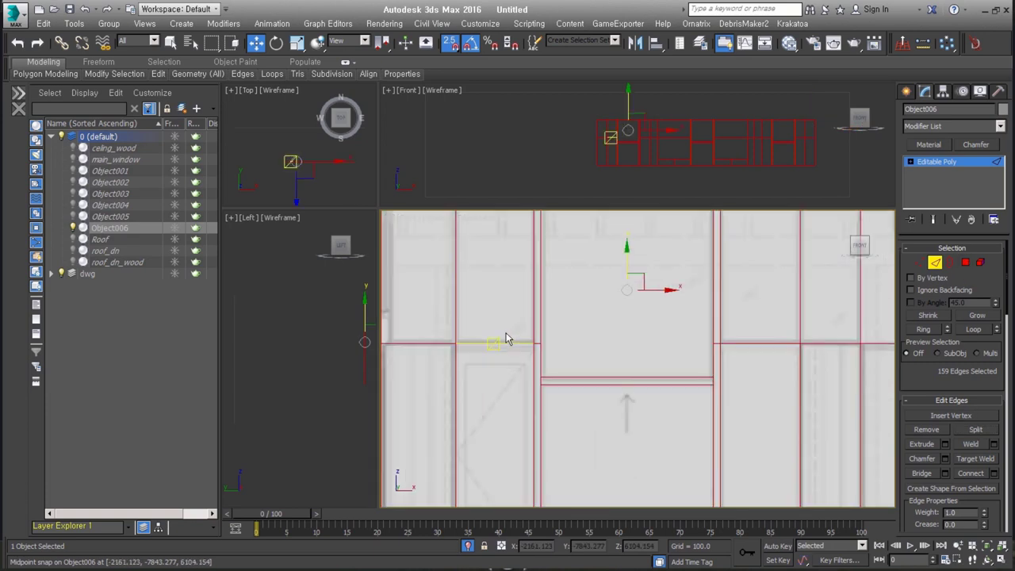
pyautogui.click(600, 357)
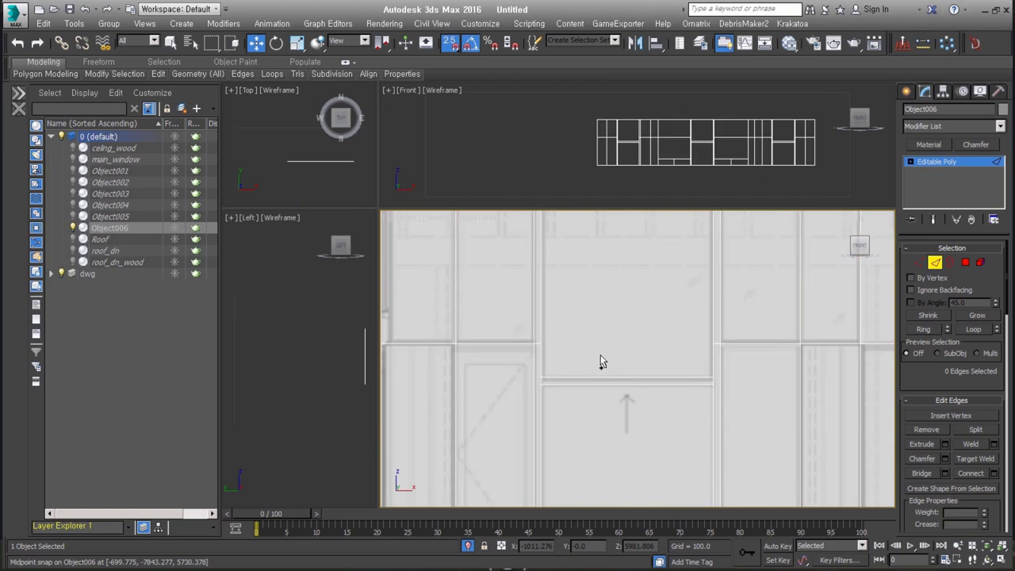
pyautogui.press('2')
pyautogui.moveTo(601, 363); pyautogui.dragTo(535, 347, button='middle')
# Select all the vertical mullion strip polygons in Polygon mode.
pyautogui.press('4')
pyautogui.click(502, 357)
pyautogui.keyDown('ctrl'); pyautogui.click(682, 343); pyautogui.keyUp('ctrl')
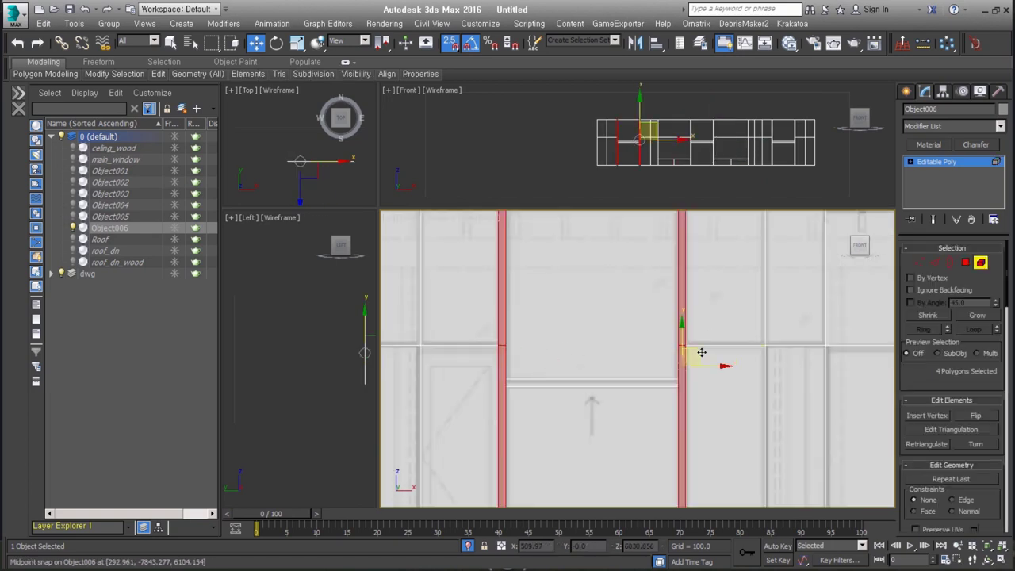
pyautogui.moveTo(701, 352); pyautogui.dragTo(534, 374, button='middle')
pyautogui.keyDown('ctrl'); pyautogui.click(724, 355); pyautogui.keyUp('ctrl')
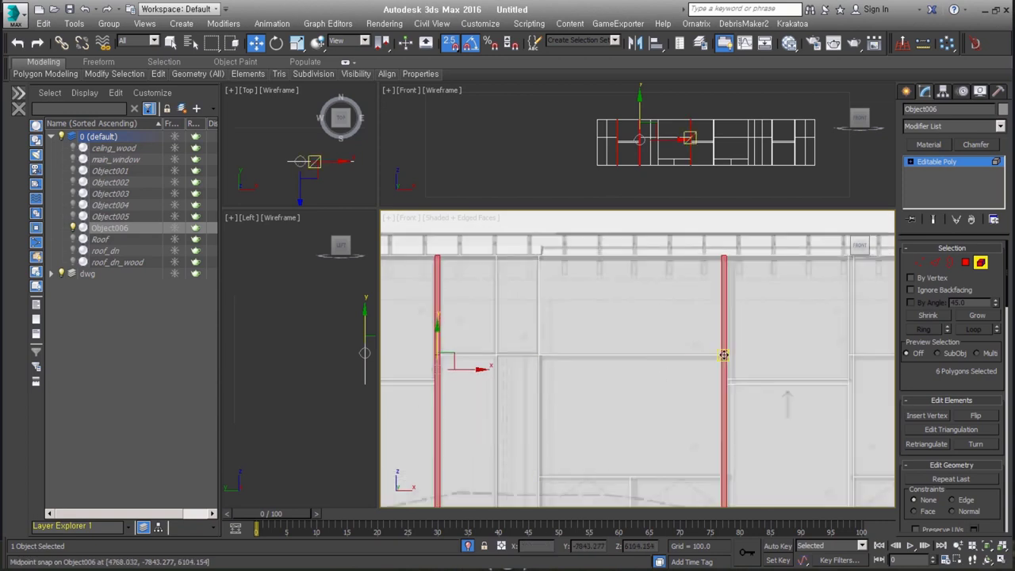
pyautogui.moveTo(723, 354); pyautogui.dragTo(612, 377, button='middle')
pyautogui.keyDown('ctrl'); pyautogui.click(648, 346); pyautogui.keyUp('ctrl')
pyautogui.press('F2')
pyautogui.moveTo(505, 376); pyautogui.dragTo(656, 346)
pyautogui.keyDown('ctrl'); pyautogui.click(662, 347); pyautogui.keyUp('ctrl')
pyautogui.keyDown('ctrl'); pyautogui.click(786, 349); pyautogui.keyUp('ctrl')
# Detach the selected mullion polygons, naming the new object V_w.
pyautogui.scroll(-2, 787, 350)
pyautogui.moveTo(786, 349)
pyautogui.mouseDown(button='middle')
pyautogui.moveTo(756, 390)
pyautogui.moveTo(739, 389)
pyautogui.mouseUp(button='middle')
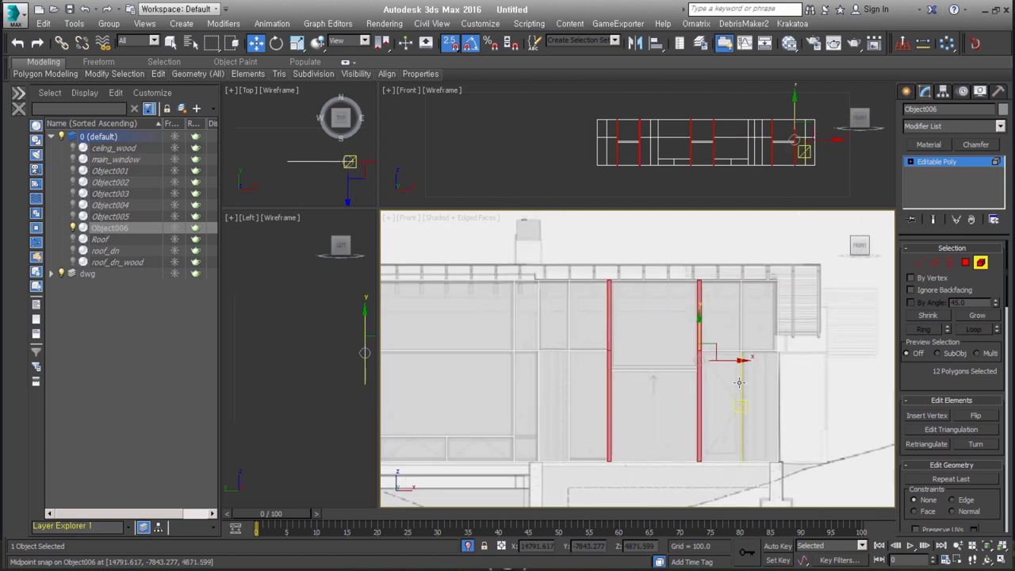
pyautogui.hotkey('alt', 'd')
pyautogui.write('V_wood_cm')
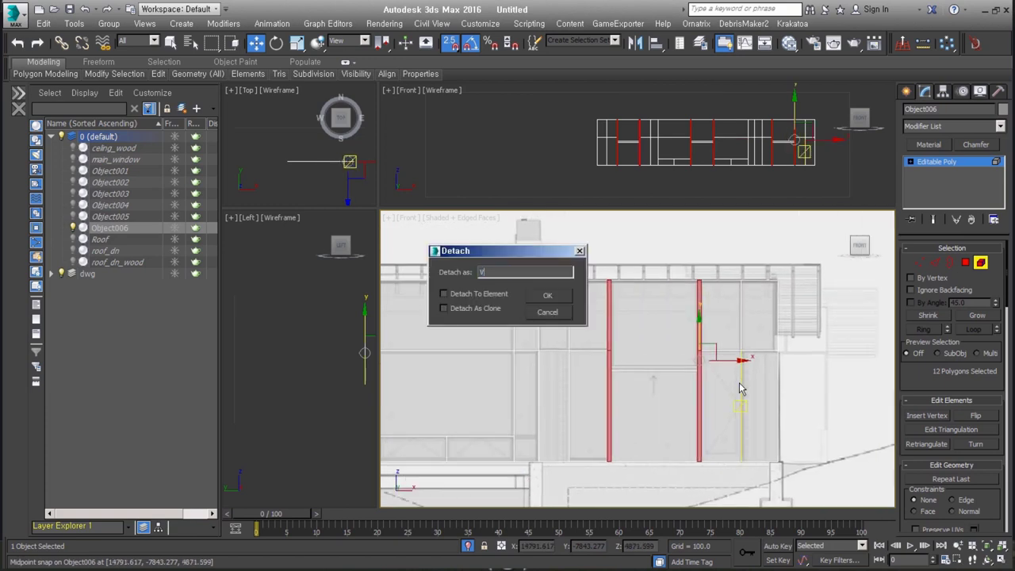
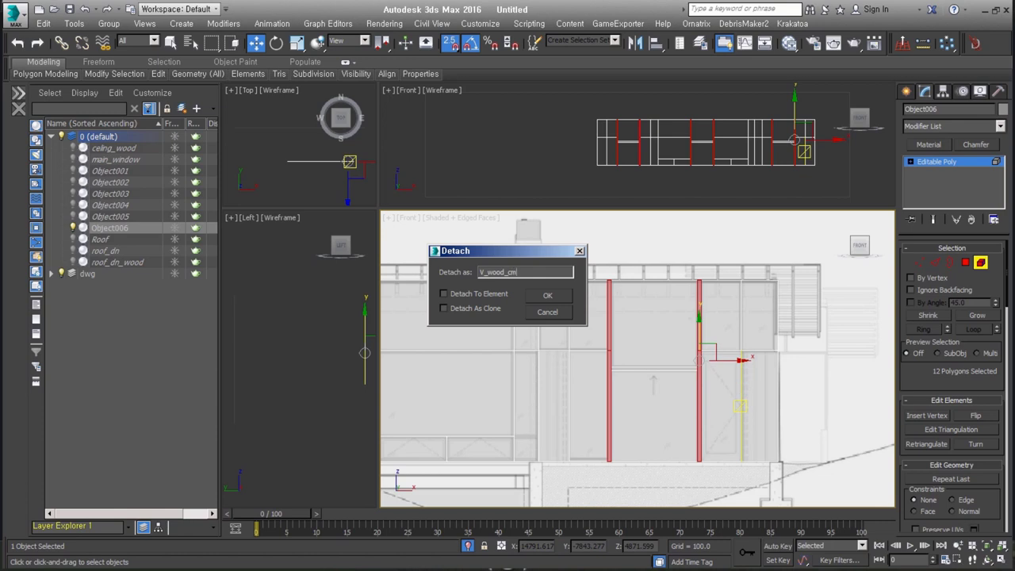
# Detach the wood strips as V_wood_cm, then detach three thin facade panels as Object007.
pyautogui.press('Return')
pyautogui.moveTo(674, 334); pyautogui.dragTo(766, 327, button='middle')
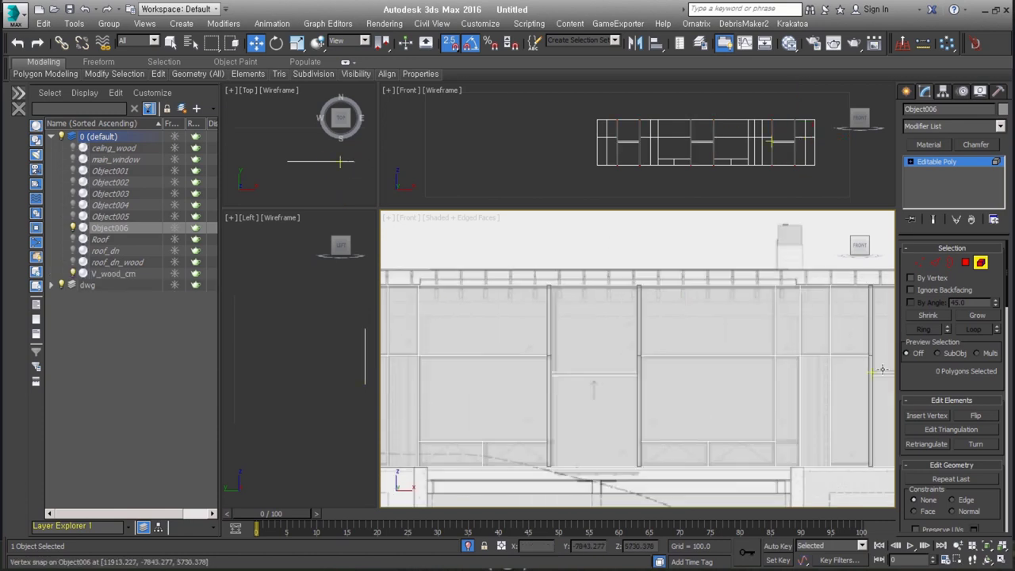
pyautogui.click(742, 363)
pyautogui.moveTo(754, 364); pyautogui.dragTo(654, 364, button='middle')
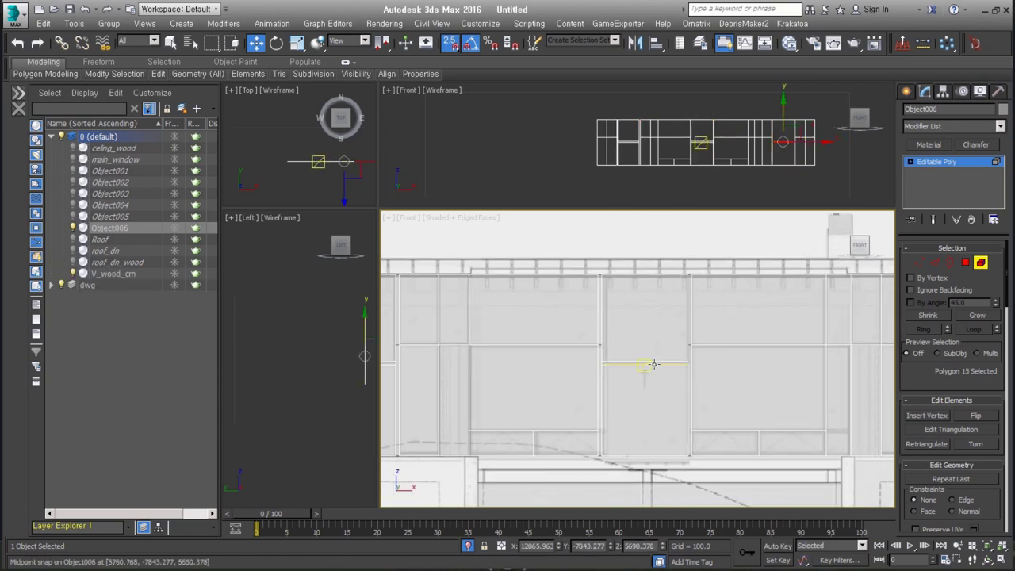
pyautogui.keyDown('ctrl'); pyautogui.click(511, 378); pyautogui.keyUp('ctrl')
pyautogui.moveTo(510, 379); pyautogui.dragTo(624, 374, button='middle')
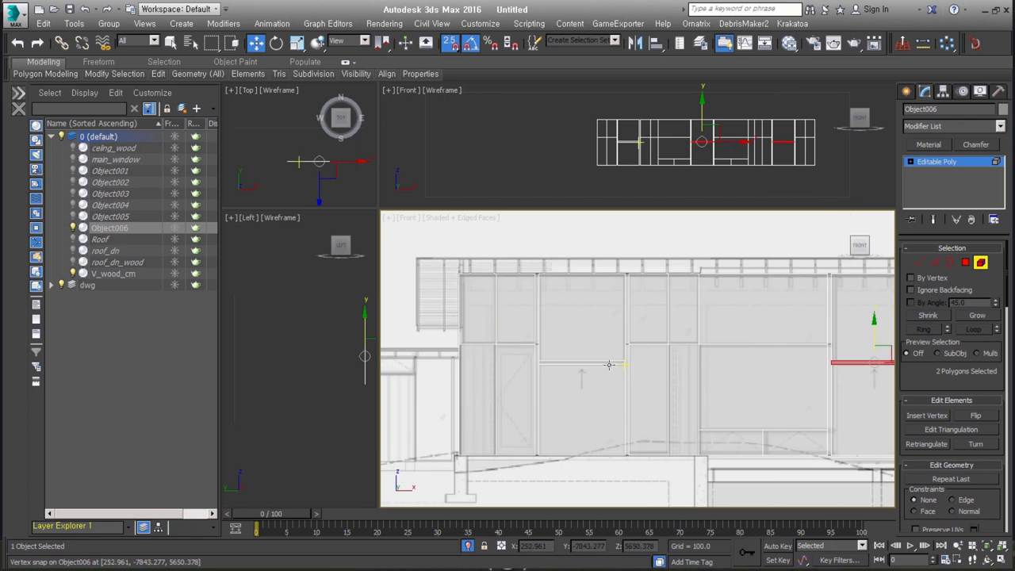
pyautogui.keyDown('ctrl'); pyautogui.click(610, 365); pyautogui.keyUp('ctrl')
pyautogui.press('Return')
# Frame the whole facade and split the wall mesh along every edge.
pyautogui.moveTo(665, 413)
pyautogui.mouseDown(button='middle')
pyautogui.moveTo(598, 381)
pyautogui.moveTo(553, 386)
pyautogui.mouseUp(button='middle')
pyautogui.scroll(-2, 553, 385)
pyautogui.moveTo(725, 420); pyautogui.dragTo(671, 407, button='middle')
pyautogui.click(937, 264)
pyautogui.hotkey('ctrl', 'a')
pyautogui.click(977, 431)
# Zoom, pan and orbit to inspect the split facade from an angle.
pyautogui.scroll(2, 764, 408)
pyautogui.scroll(4, 734, 408)
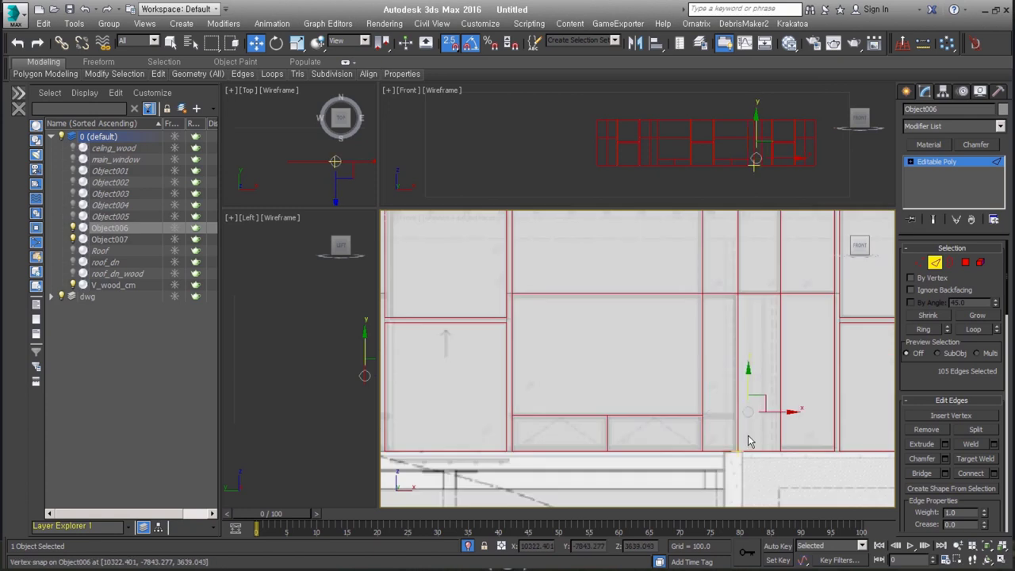
pyautogui.moveTo(705, 433)
pyautogui.mouseDown(button='middle')
pyautogui.moveTo(665, 431)
pyautogui.moveTo(868, 399)
pyautogui.moveTo(692, 400)
pyautogui.mouseUp(button='middle')
pyautogui.scroll(4, 665, 431)
pyautogui.scroll(-2, 700, 410)
pyautogui.moveTo(693, 399); pyautogui.dragTo(649, 403)
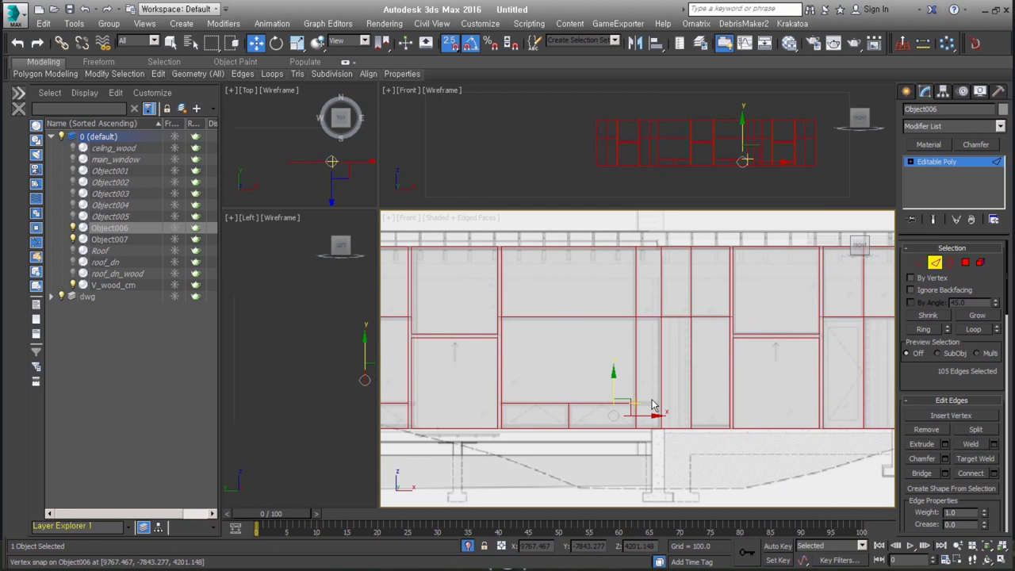
pyautogui.moveTo(653, 405); pyautogui.dragTo(809, 365)
pyautogui.moveTo(809, 366)
pyautogui.keyDown('alt'); pyautogui.mouseDown(button='middle')
pyautogui.moveTo(711, 380)
pyautogui.moveTo(681, 402)
pyautogui.mouseUp(button='middle'); pyautogui.keyUp('alt')
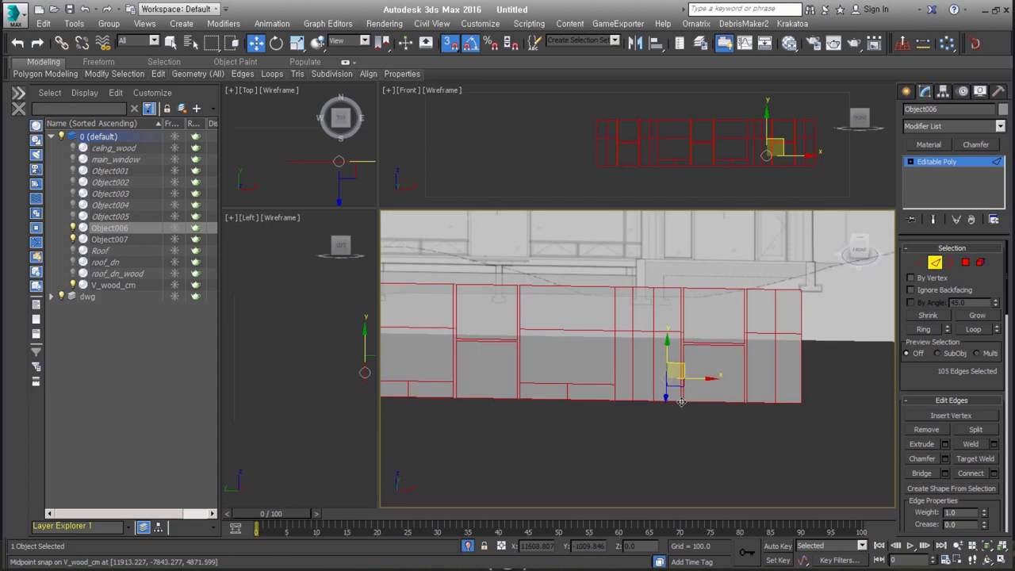
# Detach two door-height wall polygons as a new object named door.
pyautogui.press('f')
pyautogui.click(966, 262)
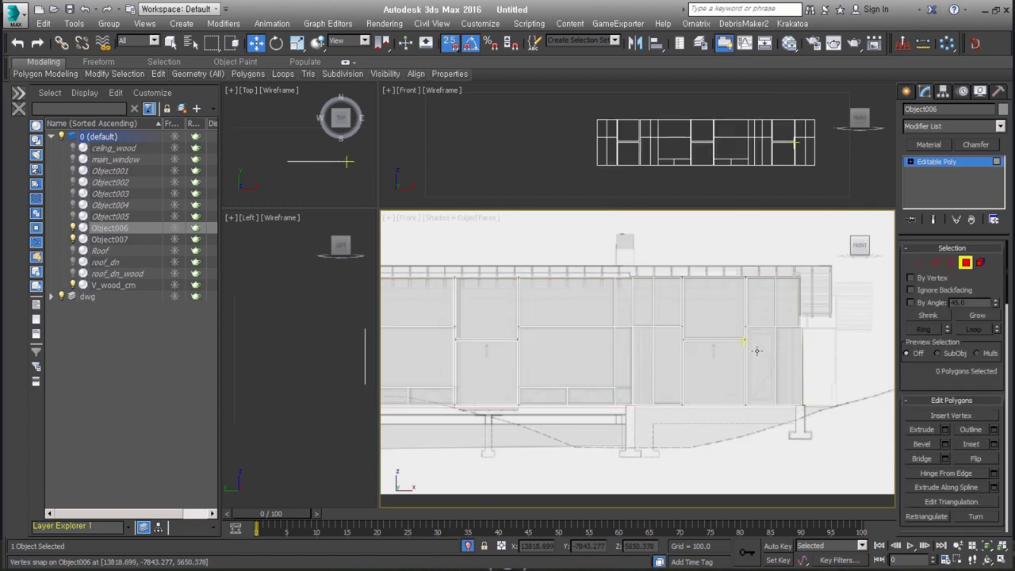
pyautogui.click(758, 365)
pyautogui.moveTo(570, 386)
pyautogui.mouseDown(button='middle')
pyautogui.moveTo(739, 385)
pyautogui.moveTo(592, 384)
pyautogui.mouseUp(button='middle')
pyautogui.click(528, 365)
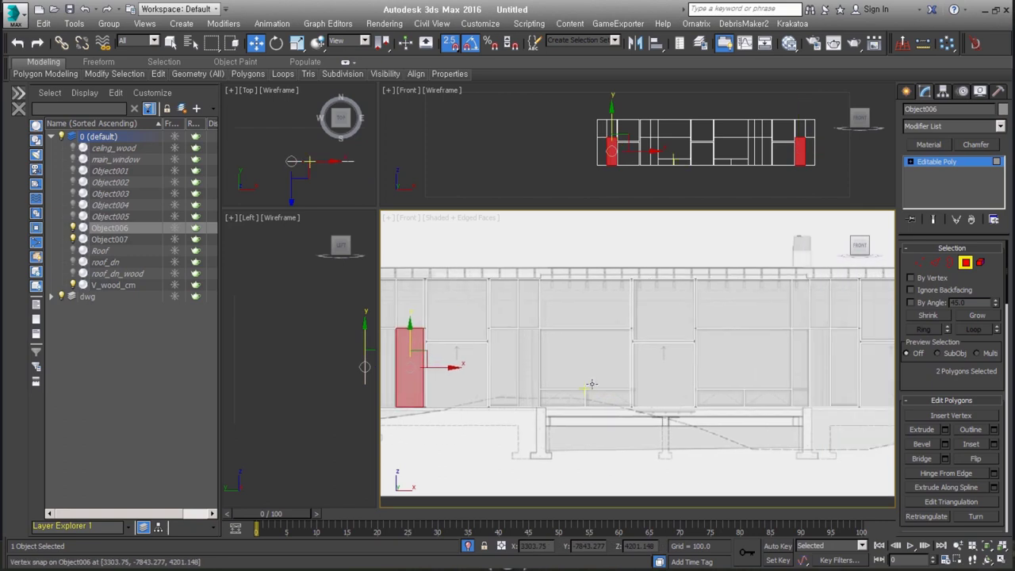
pyautogui.hotkey('alt', 'd')
pyautogui.write('door')
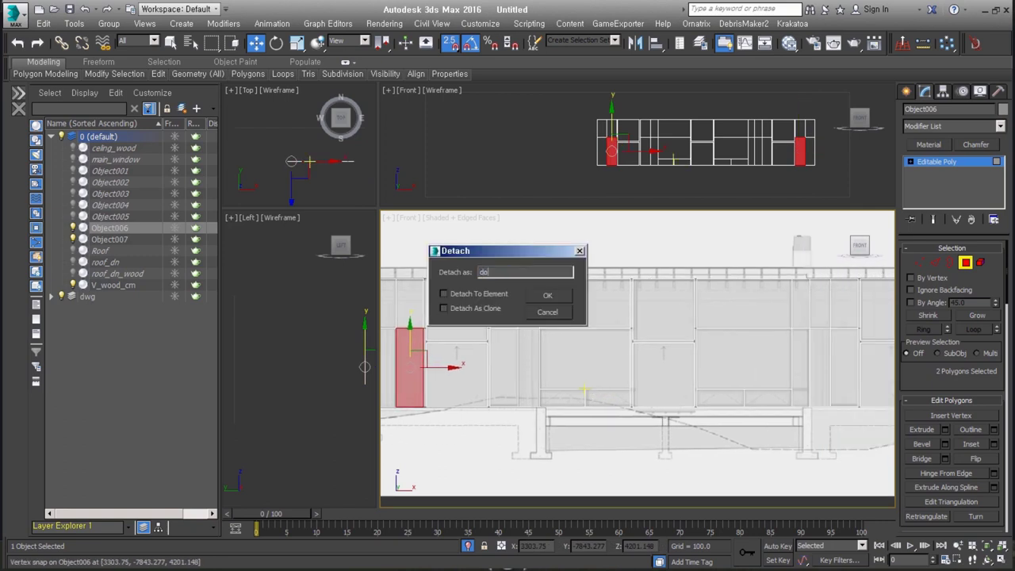
pyautogui.press('Return')
# Detach four door panel polygons as a new object named out_wall.
pyautogui.moveTo(476, 344); pyautogui.dragTo(573, 344, button='middle')
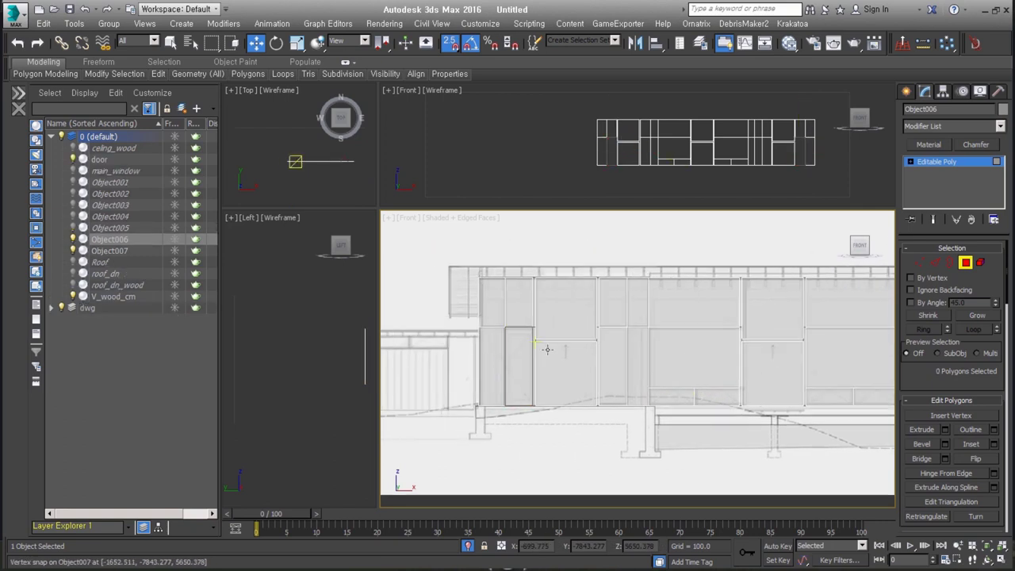
pyautogui.click(492, 359)
pyautogui.keyDown('ctrl'); pyautogui.click(640, 365); pyautogui.keyUp('ctrl')
pyautogui.moveTo(766, 364); pyautogui.dragTo(437, 356, button='middle')
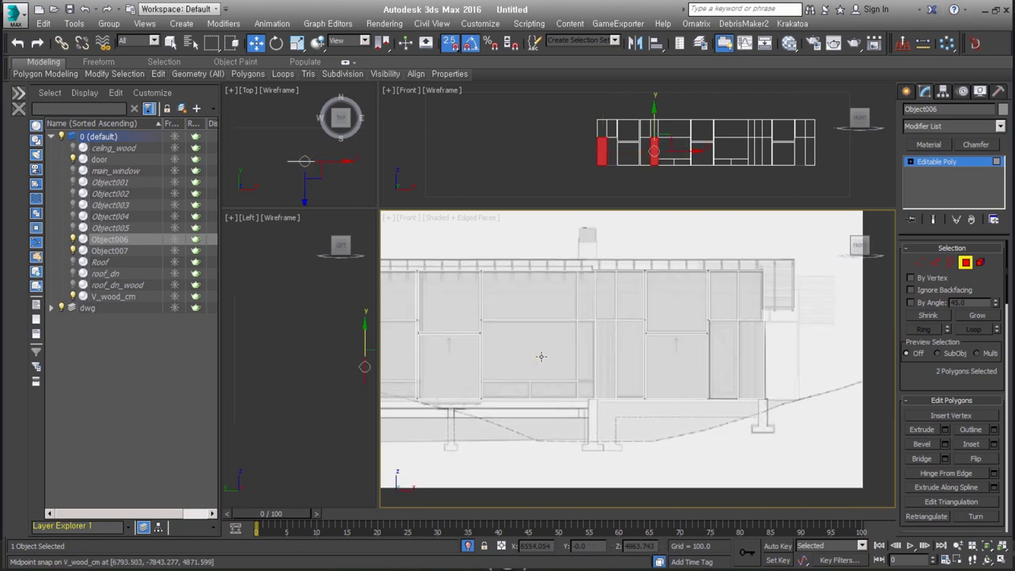
pyautogui.keyDown('ctrl'); pyautogui.click(605, 359); pyautogui.keyUp('ctrl')
pyautogui.keyDown('ctrl'); pyautogui.click(747, 363); pyautogui.keyUp('ctrl')
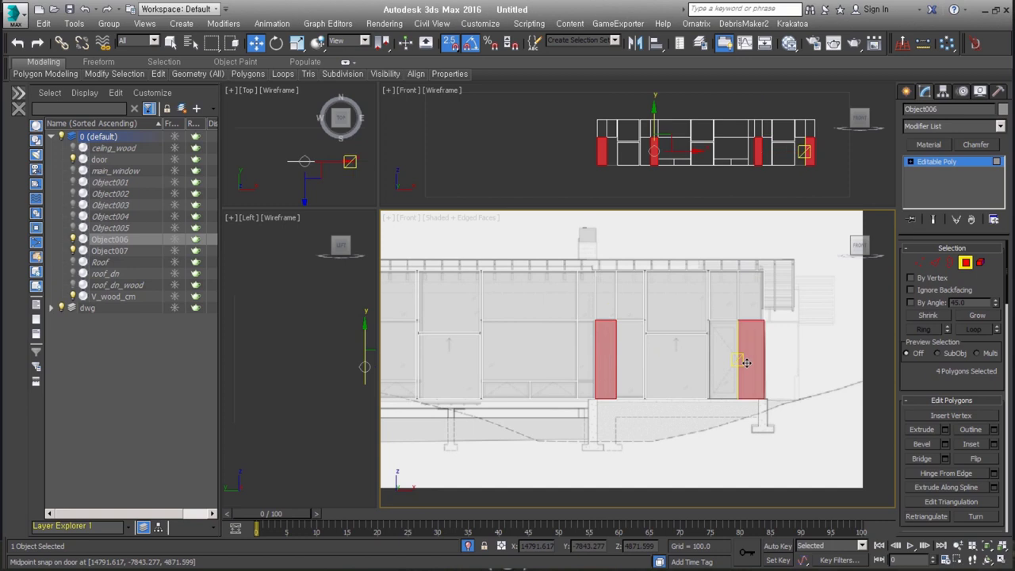
pyautogui.hotkey('alt', 'd')
pyautogui.write('out_wall')
pyautogui.press('Return')
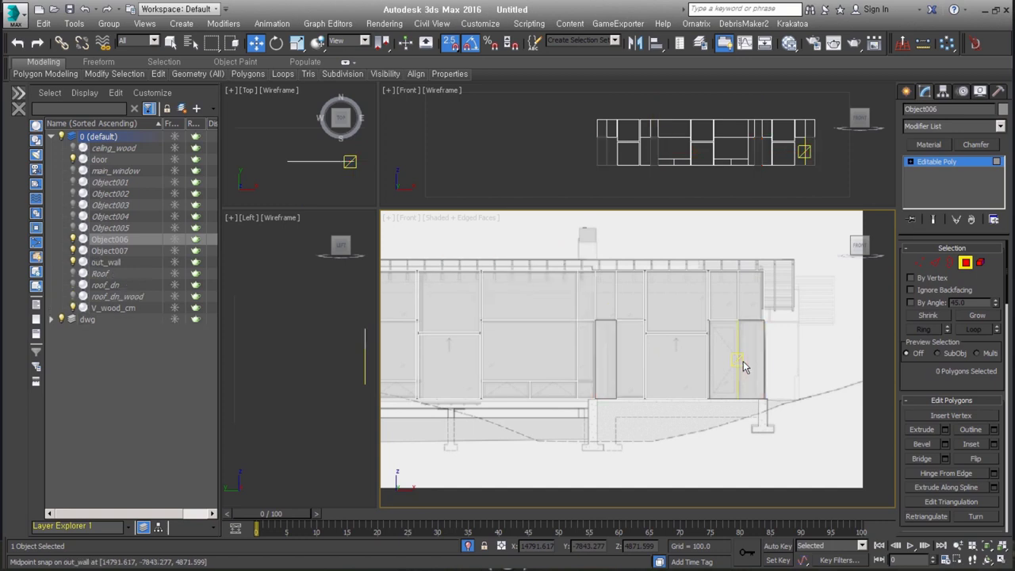
# Detach three more wall panels as V_door and orbit to an angled view.
pyautogui.moveTo(761, 363); pyautogui.dragTo(787, 357, button='middle')
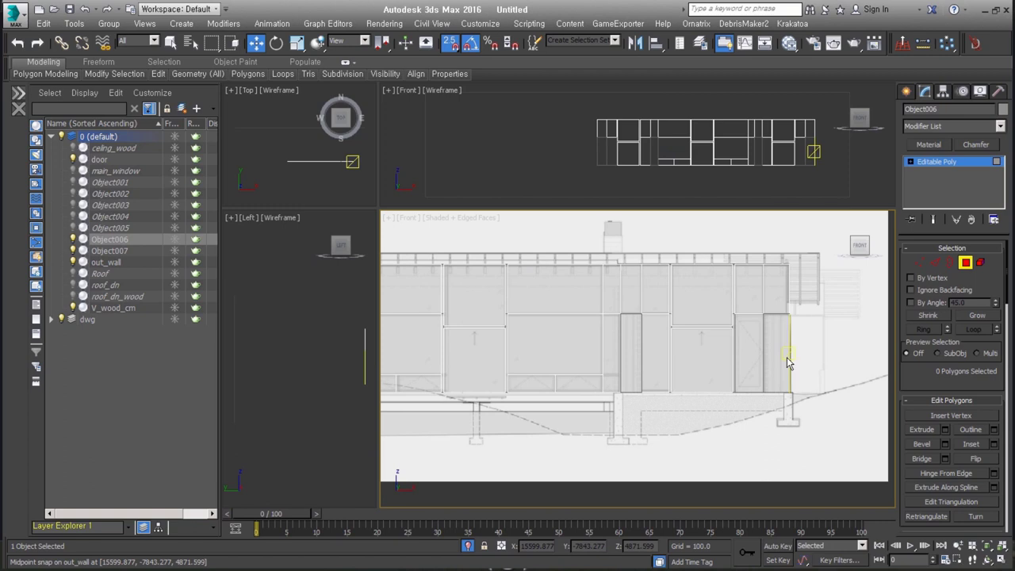
pyautogui.click(966, 263)
pyautogui.moveTo(730, 345); pyautogui.dragTo(759, 336, button='middle')
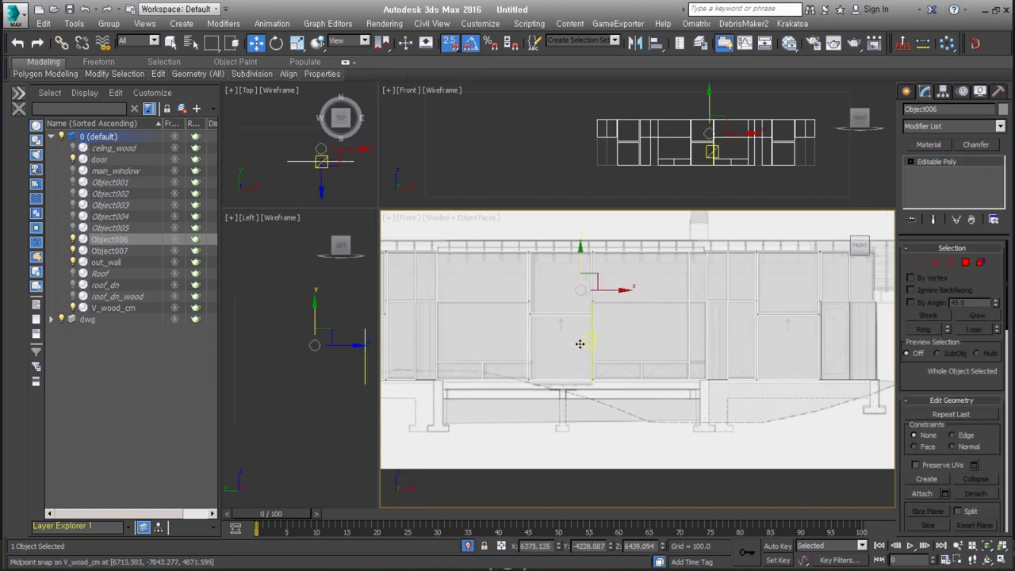
pyautogui.click(965, 264)
pyautogui.click(799, 348)
pyautogui.keyDown('ctrl'); pyautogui.click(570, 348); pyautogui.keyUp('ctrl')
pyautogui.scroll(-1, 622, 339)
pyautogui.keyDown('ctrl'); pyautogui.click(515, 340); pyautogui.keyUp('ctrl')
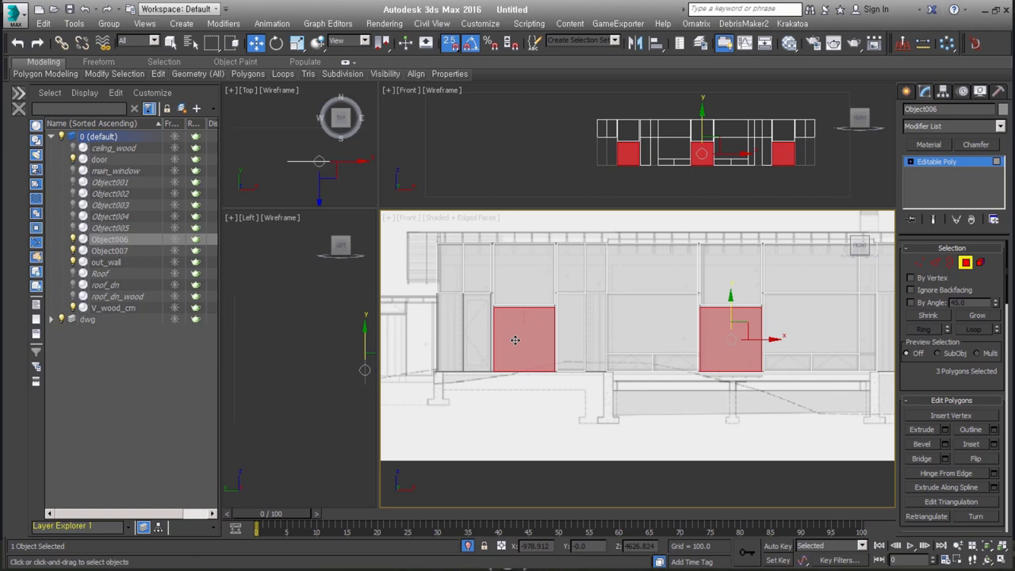
pyautogui.hotkey('alt', 'd')
pyautogui.write('V_doo')
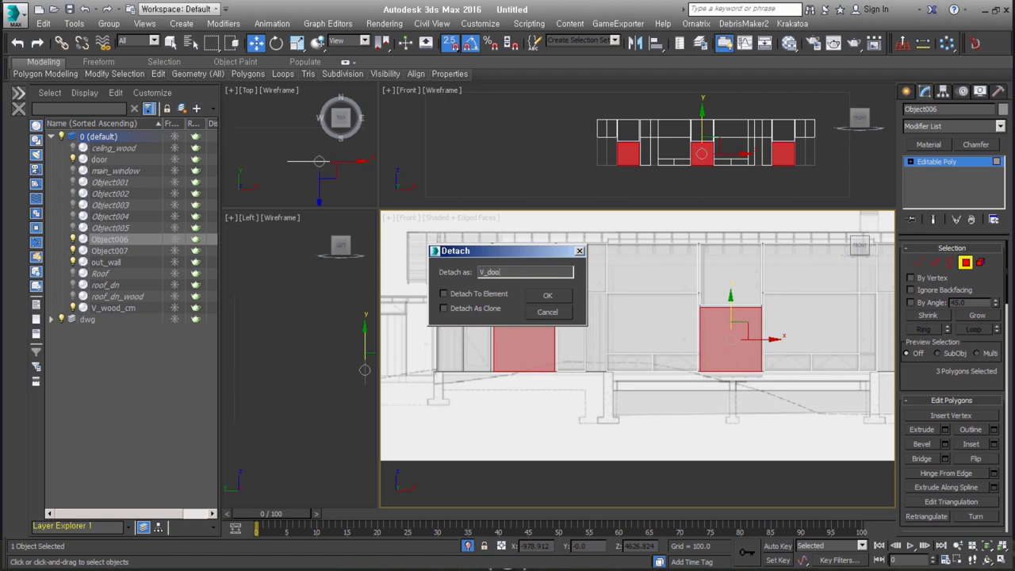
pyautogui.press('Return')
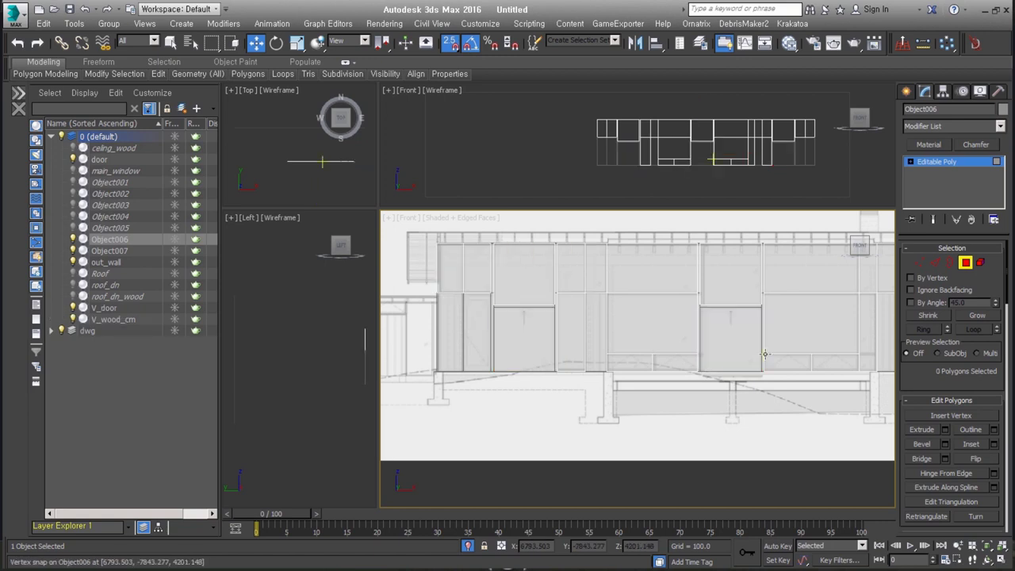
pyautogui.scroll(-2, 644, 363)
pyautogui.moveTo(644, 363)
pyautogui.keyDown('alt'); pyautogui.mouseDown(button='middle')
pyautogui.moveTo(561, 394)
pyautogui.moveTo(568, 392)
pyautogui.mouseUp(button='middle'); pyautogui.keyUp('alt')
# Bring all facade objects back into view and select main_window.
pyautogui.hotkey('alt', 'q')
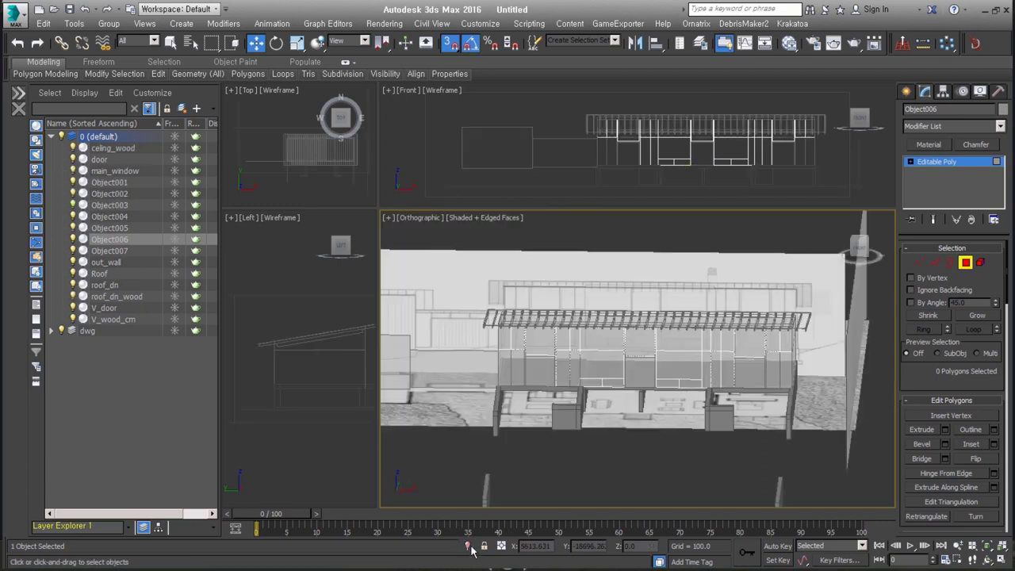
pyautogui.moveTo(733, 361)
pyautogui.keyDown('alt'); pyautogui.mouseDown(button='middle')
pyautogui.moveTo(743, 386)
pyautogui.moveTo(754, 385)
pyautogui.mouseUp(button='middle'); pyautogui.keyUp('alt')
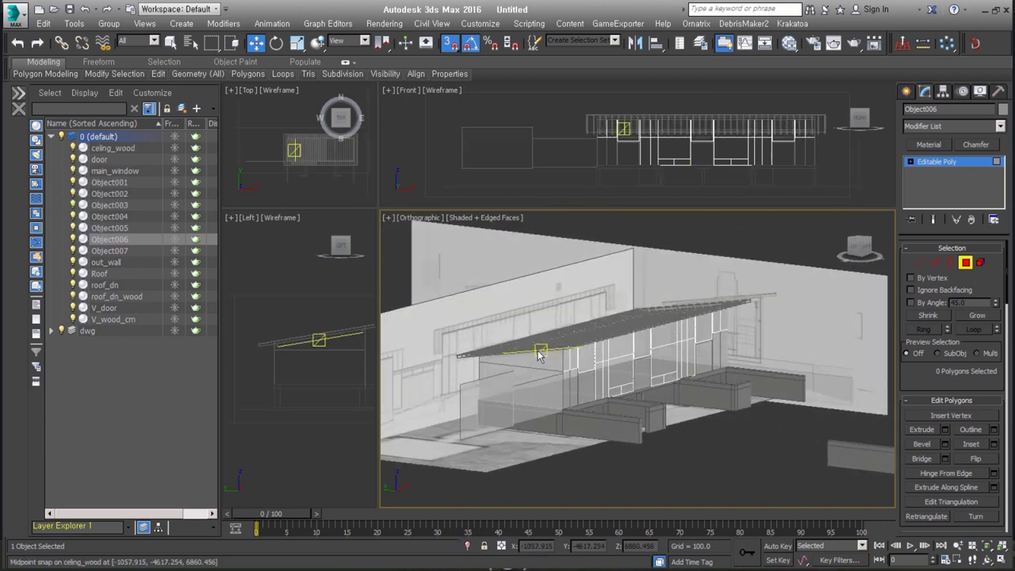
pyautogui.press('4')
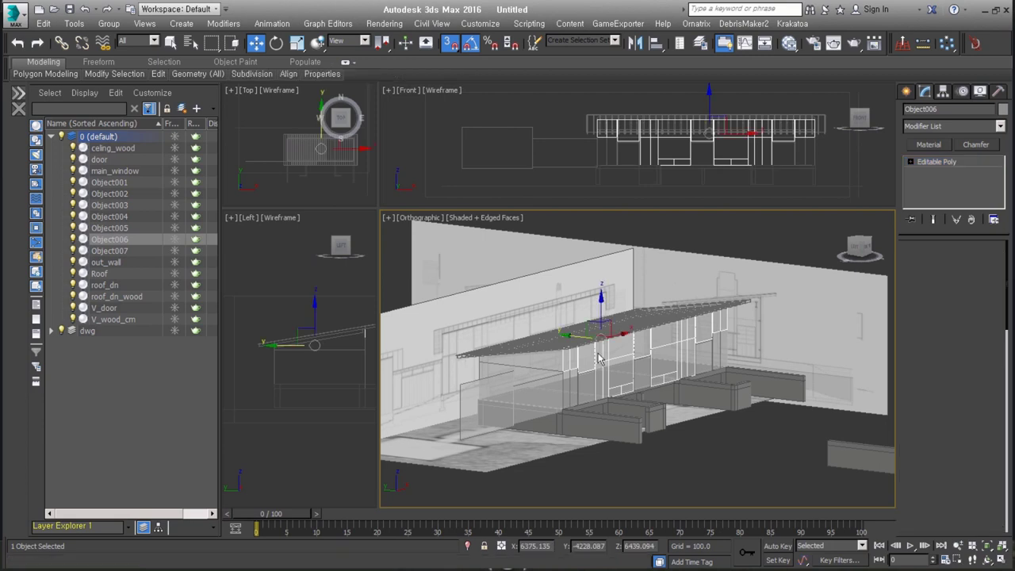
pyautogui.click(543, 360)
pyautogui.scroll(5, 545, 358)
pyautogui.moveTo(545, 359)
pyautogui.keyDown('alt'); pyautogui.mouseDown(button='middle')
pyautogui.moveTo(565, 364)
pyautogui.moveTo(535, 361)
pyautogui.moveTo(549, 370)
pyautogui.mouseUp(button='middle'); pyautogui.keyUp('alt')
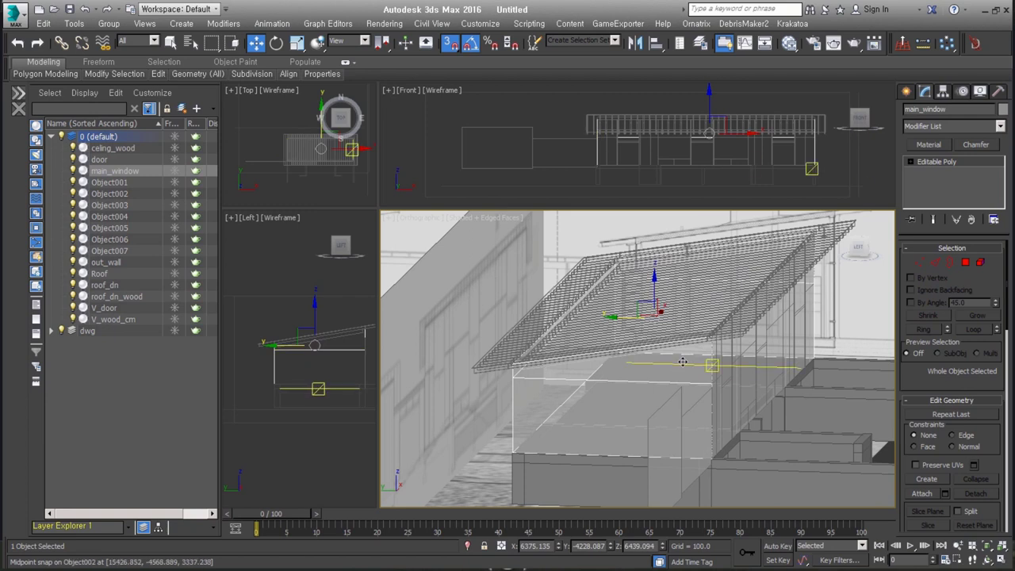
# Detach the window's two side panes as a new object named side_win.
pyautogui.click(968, 265)
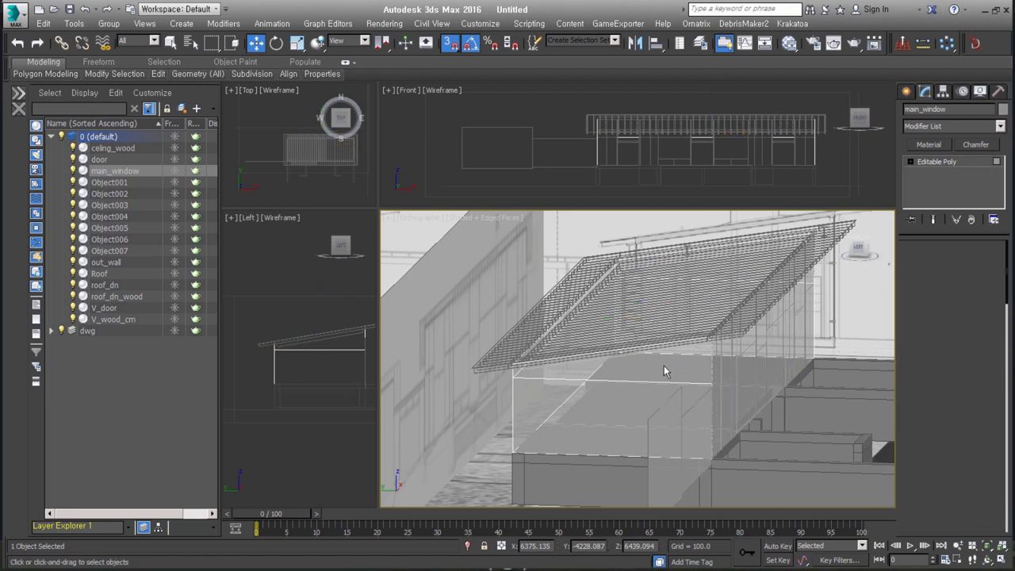
pyautogui.click(666, 370)
pyautogui.moveTo(666, 370)
pyautogui.keyDown('alt'); pyautogui.mouseDown(button='middle')
pyautogui.moveTo(610, 275)
pyautogui.moveTo(717, 402)
pyautogui.mouseUp(button='middle'); pyautogui.keyUp('alt')
pyautogui.keyDown('ctrl'); pyautogui.click(716, 402); pyautogui.keyUp('ctrl')
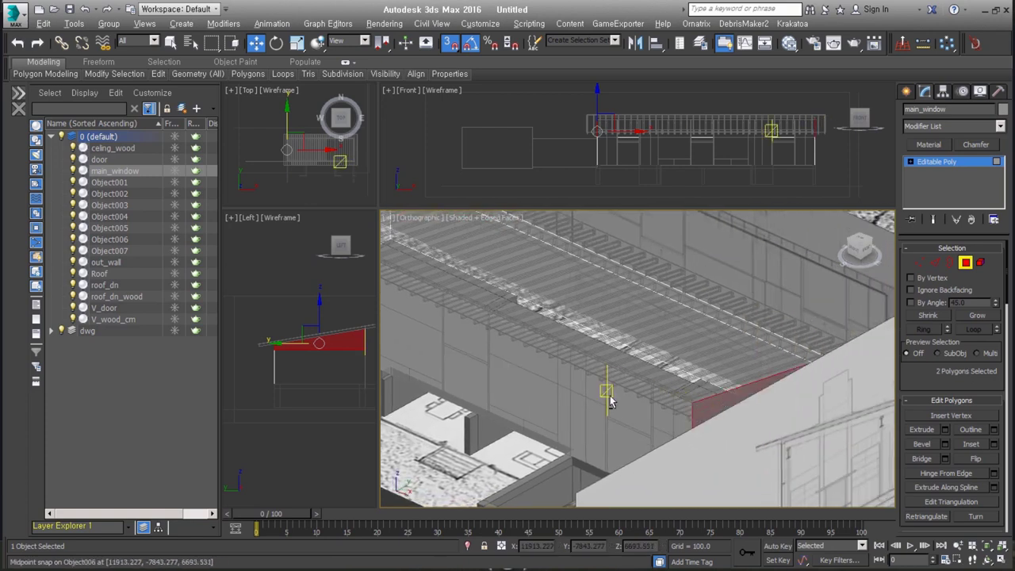
pyautogui.keyDown('alt'); pyautogui.moveTo(607, 389); pyautogui.dragTo(635, 404, button='middle'); pyautogui.keyUp('alt')
pyautogui.hotkey('ctrl', 'd')
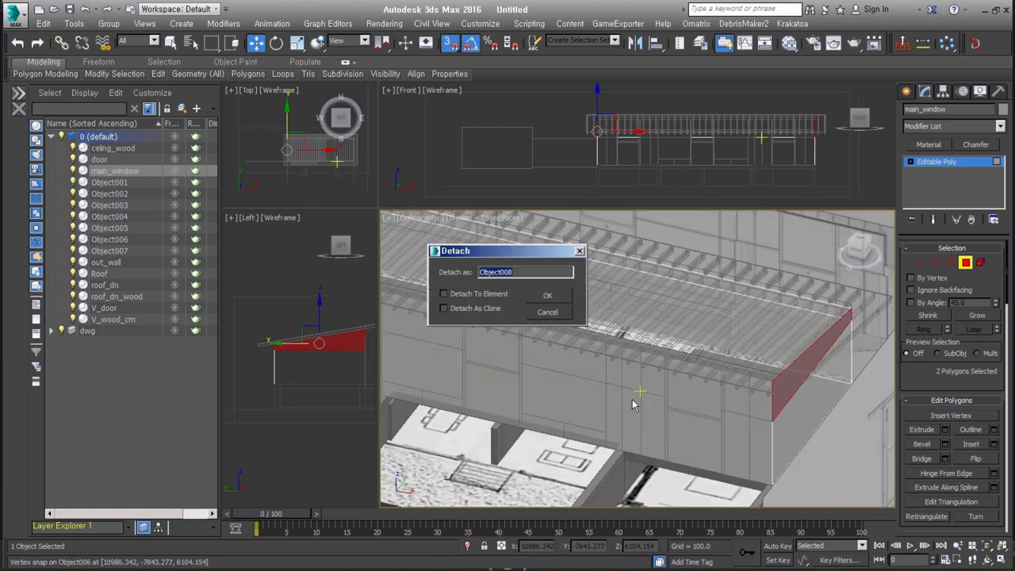
pyautogui.write('side_win')
pyautogui.press('Return')
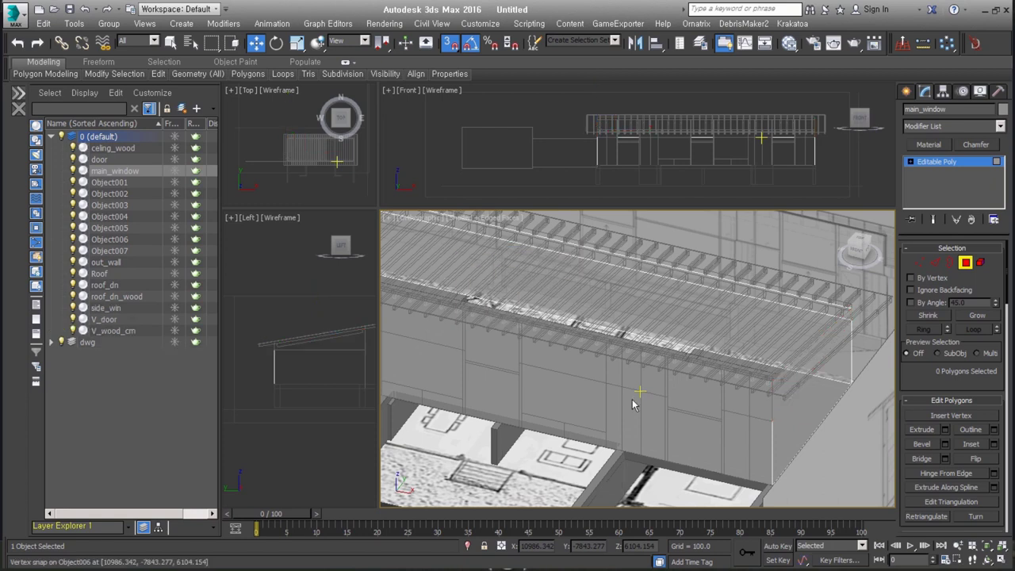
# Isolate main_window with the dwg floor plan and view them from the top.
pyautogui.click(966, 263)
pyautogui.moveTo(766, 389)
pyautogui.keyDown('alt'); pyautogui.mouseDown(button='middle')
pyautogui.moveTo(469, 370)
pyautogui.moveTo(577, 340)
pyautogui.mouseUp(button='middle'); pyautogui.keyUp('alt')
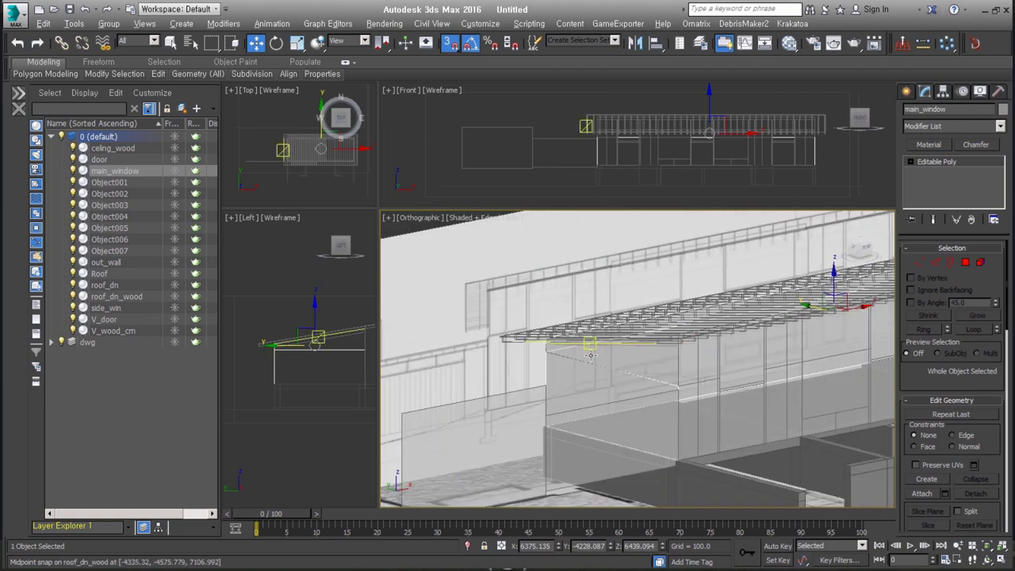
pyautogui.click(577, 340)
pyautogui.click(556, 348)
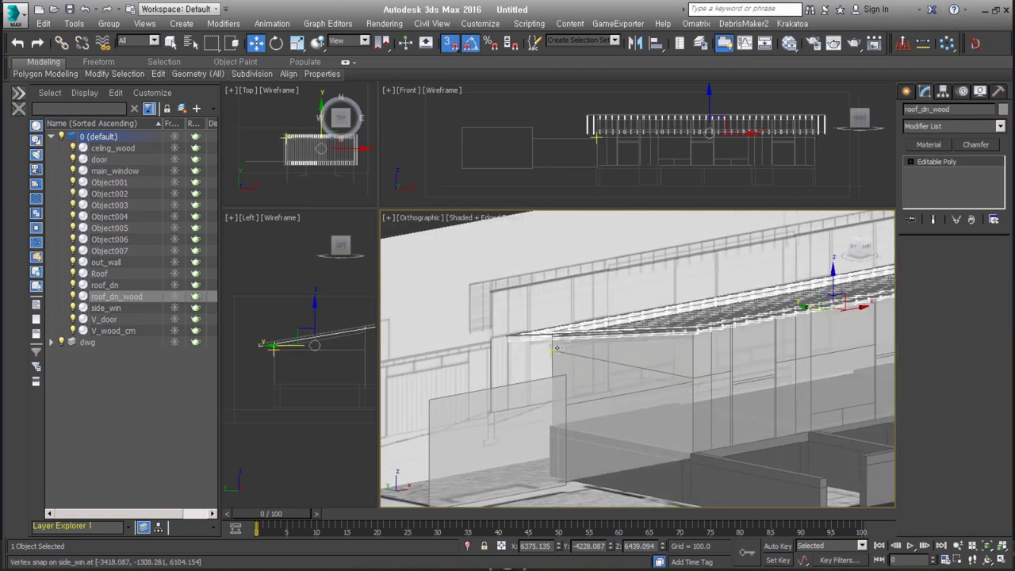
pyautogui.click(557, 348)
pyautogui.moveTo(557, 349)
pyautogui.keyDown('alt'); pyautogui.mouseDown(button='middle')
pyautogui.moveTo(701, 389)
pyautogui.moveTo(626, 336)
pyautogui.moveTo(553, 379)
pyautogui.mouseUp(button='middle'); pyautogui.keyUp('alt')
pyautogui.keyDown('ctrl'); pyautogui.click(635, 389); pyautogui.keyUp('ctrl')
pyautogui.hotkey('alt', 'q')
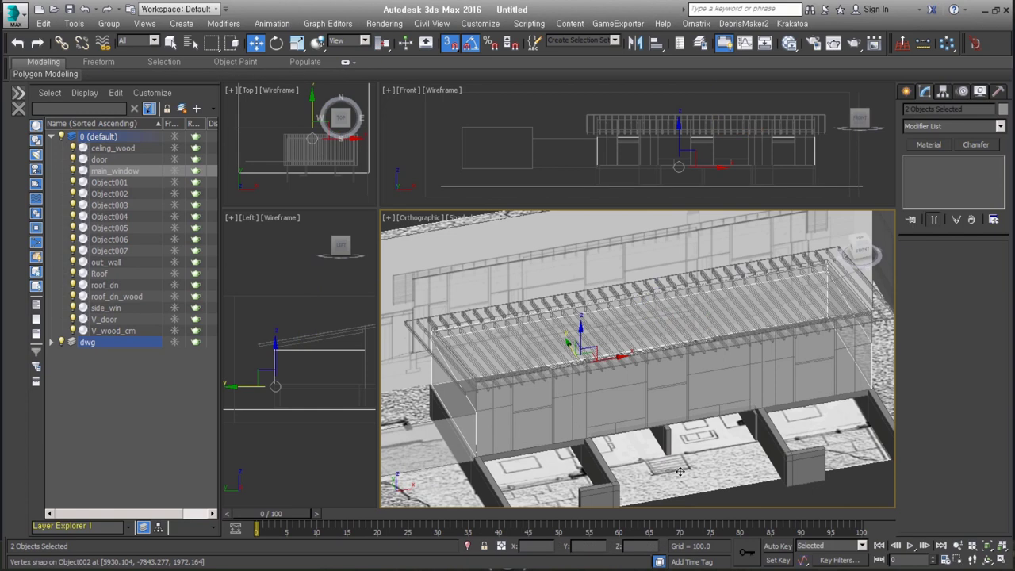
pyautogui.press('t')
pyautogui.press('z')
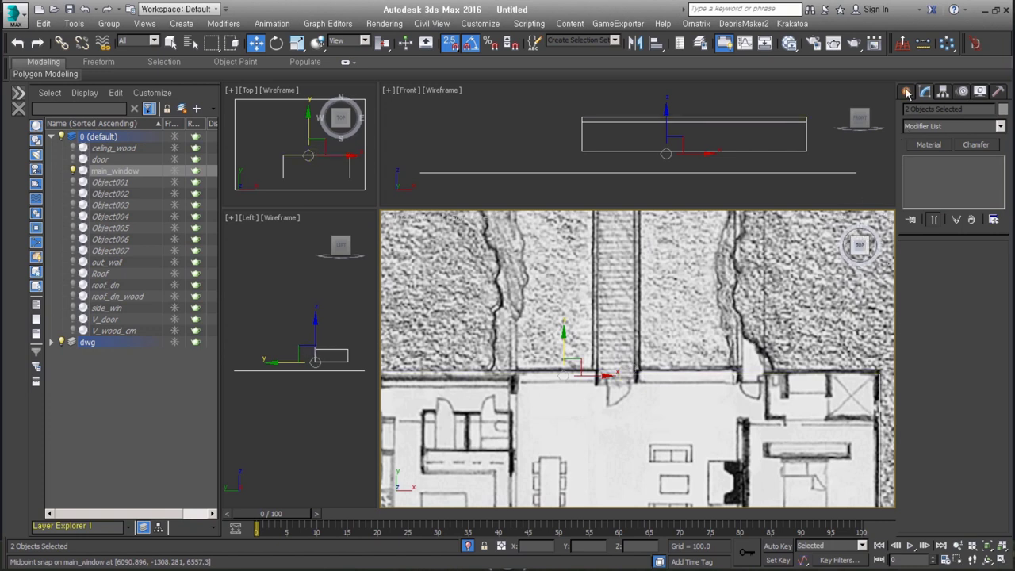
# Switch main_window to Edge level and frame the floor plan around it.
pyautogui.click(683, 332)
pyautogui.press('2')
pyautogui.click(641, 375)
pyautogui.press('z')
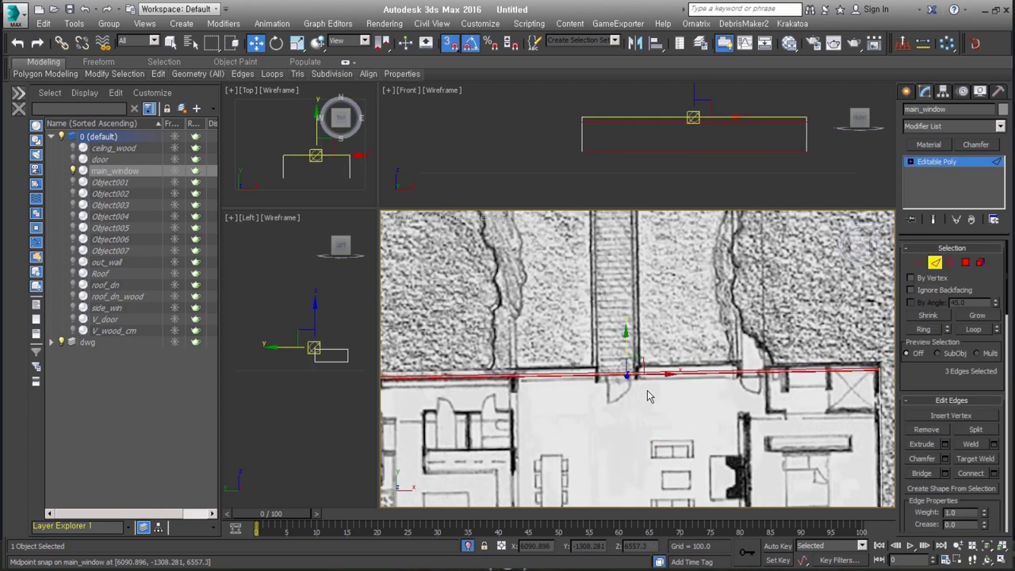
pyautogui.press('z')
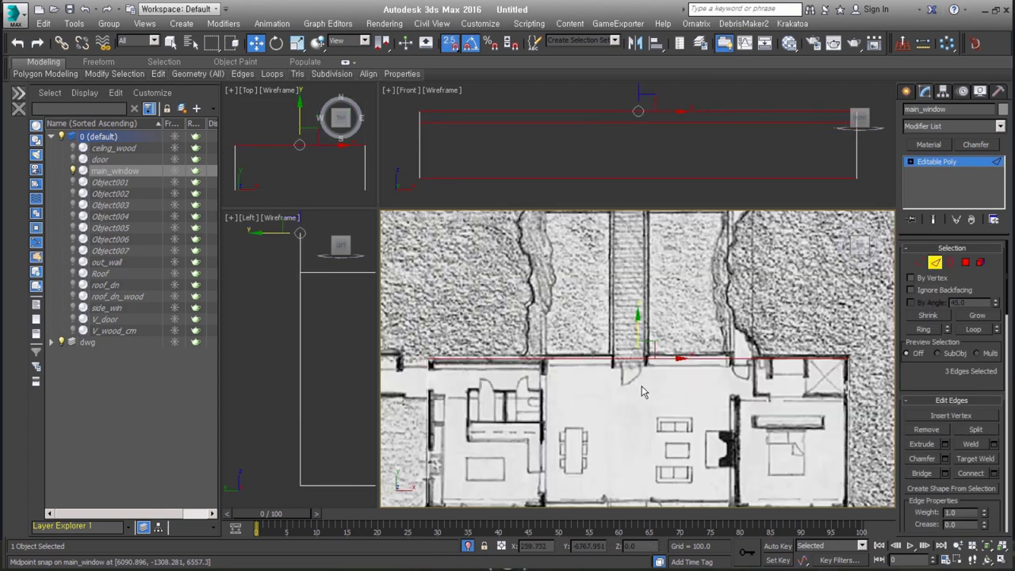
pyautogui.scroll(-1, 634, 357)
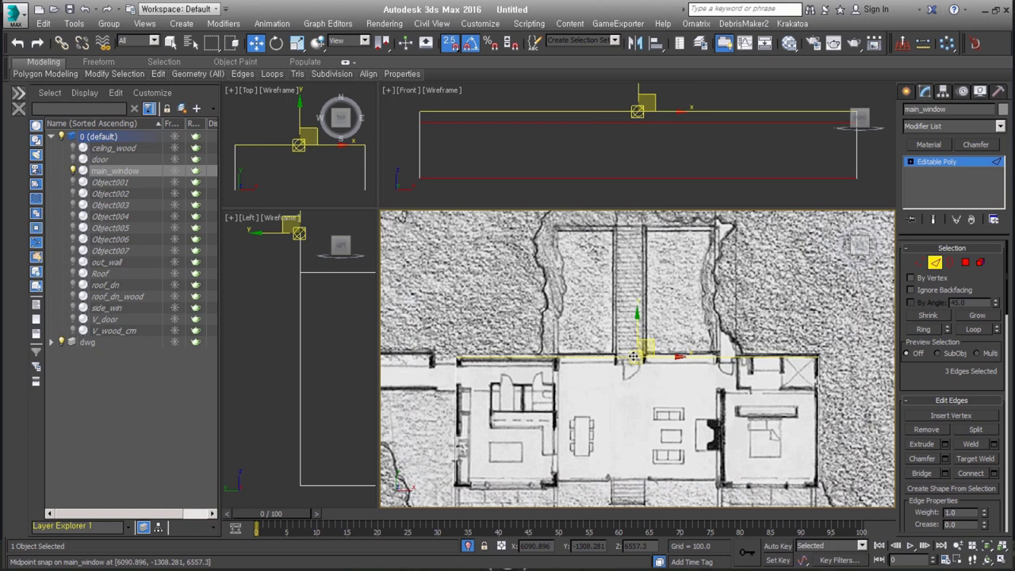
pyautogui.scroll(1, 633, 357)
pyautogui.scroll(1, 635, 357)
pyautogui.scroll(1, 638, 357)
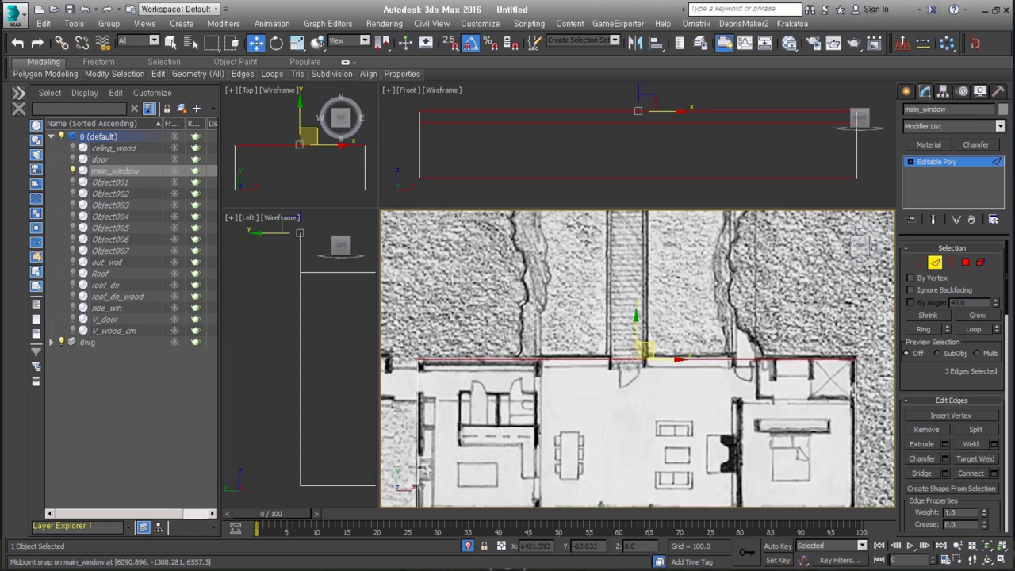
pyautogui.scroll(1, 623, 340)
pyautogui.hotkey('ctrl', 'z')
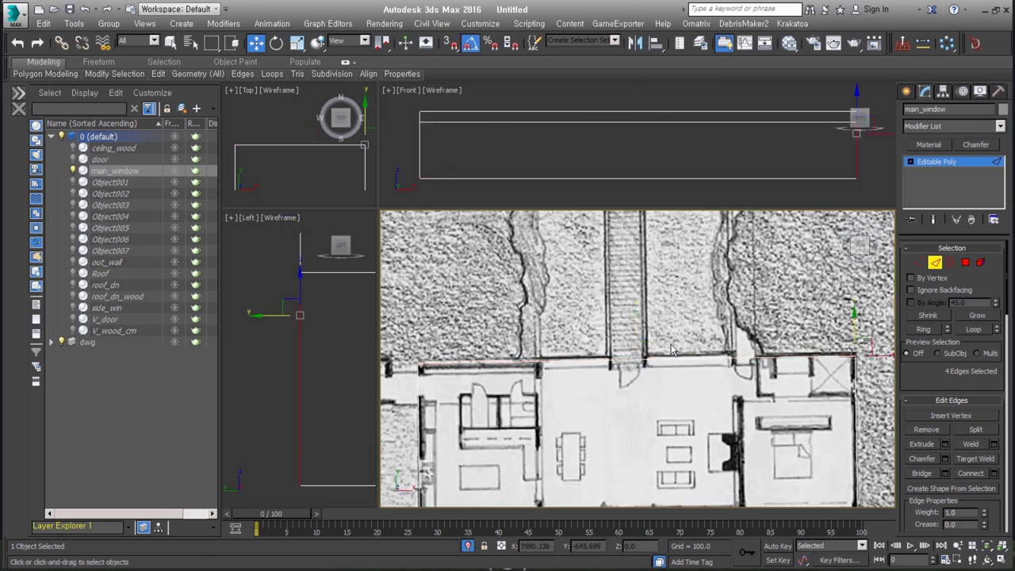
pyautogui.scroll(2, 670, 349)
pyautogui.press('z')
pyautogui.scroll(2, 628, 282)
pyautogui.scroll(2, 627, 283)
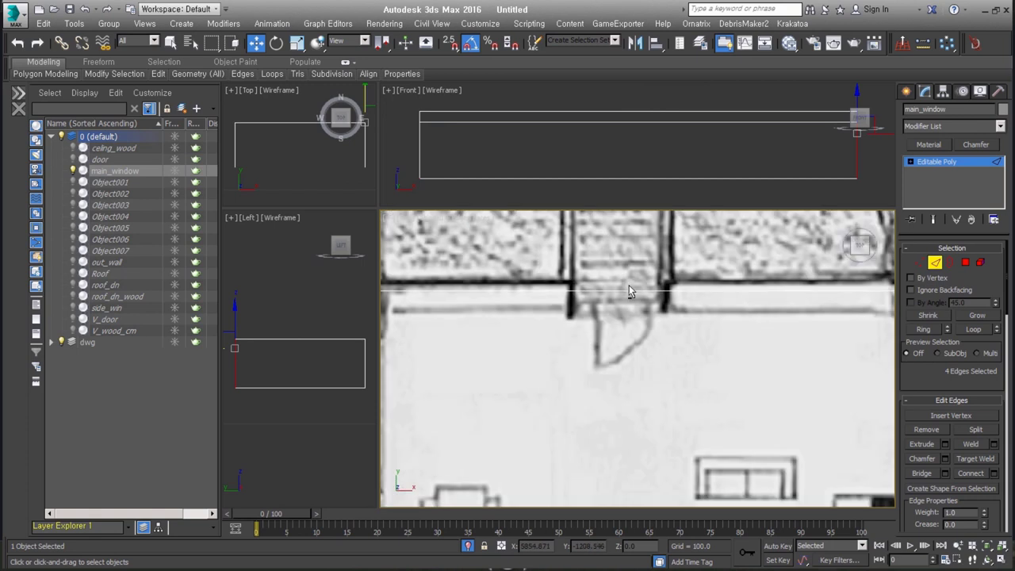
pyautogui.keyDown('alt'); pyautogui.moveTo(628, 284); pyautogui.dragTo(628, 289, button='middle'); pyautogui.keyUp('alt')
pyautogui.scroll(-3, 617, 363)
pyautogui.scroll(-2, 618, 363)
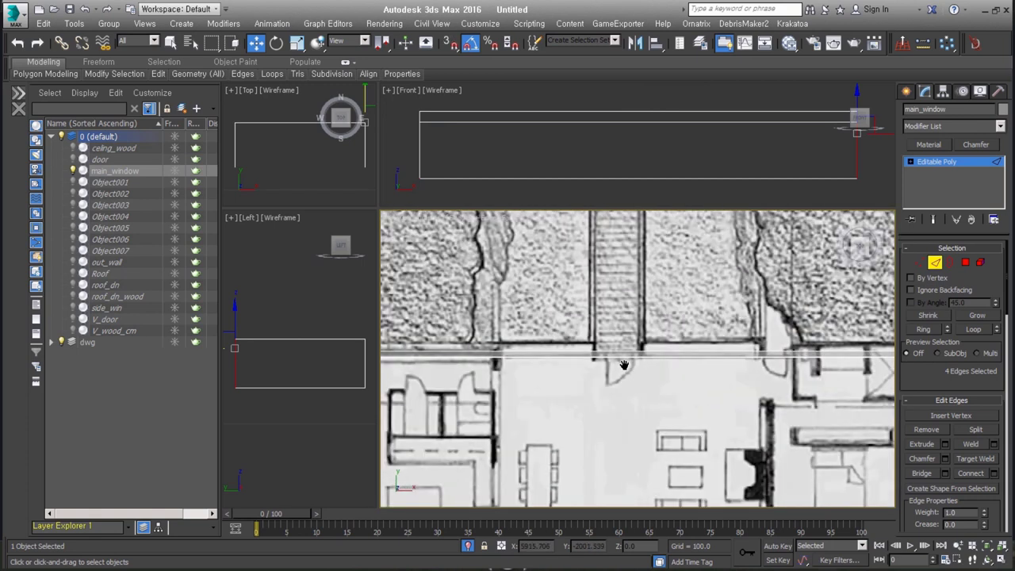
pyautogui.scroll(-2, 624, 371)
pyautogui.scroll(2, 624, 371)
pyautogui.scroll(-1, 625, 371)
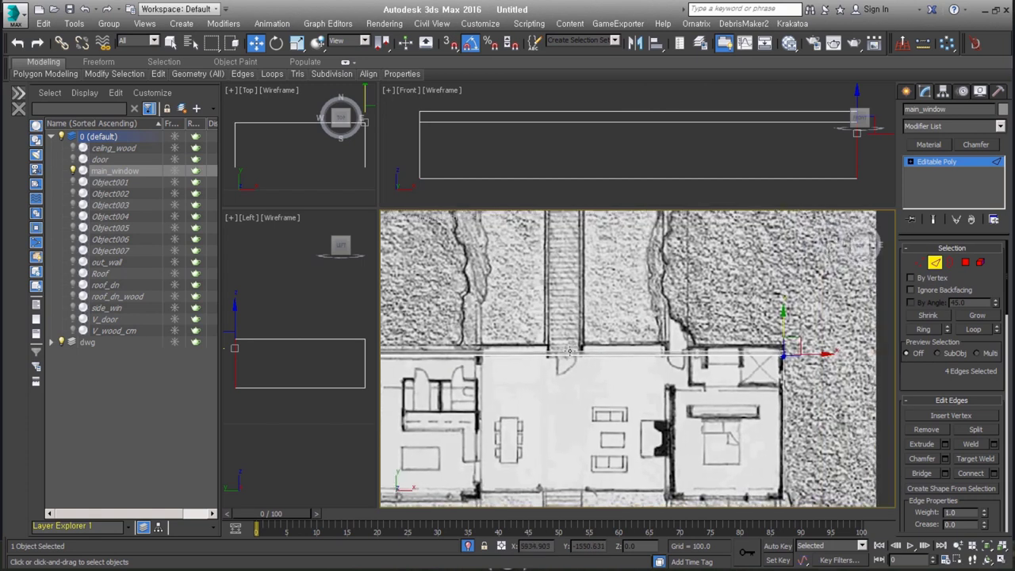
pyautogui.moveTo(635, 324); pyautogui.dragTo(699, 319, button='middle')
# Select the two main_window edges and nudge them left to line up with the doorway.
pyautogui.click(628, 349)
pyautogui.scroll(5, 629, 346)
pyautogui.keyDown('alt'); pyautogui.click(716, 383); pyautogui.keyUp('alt')
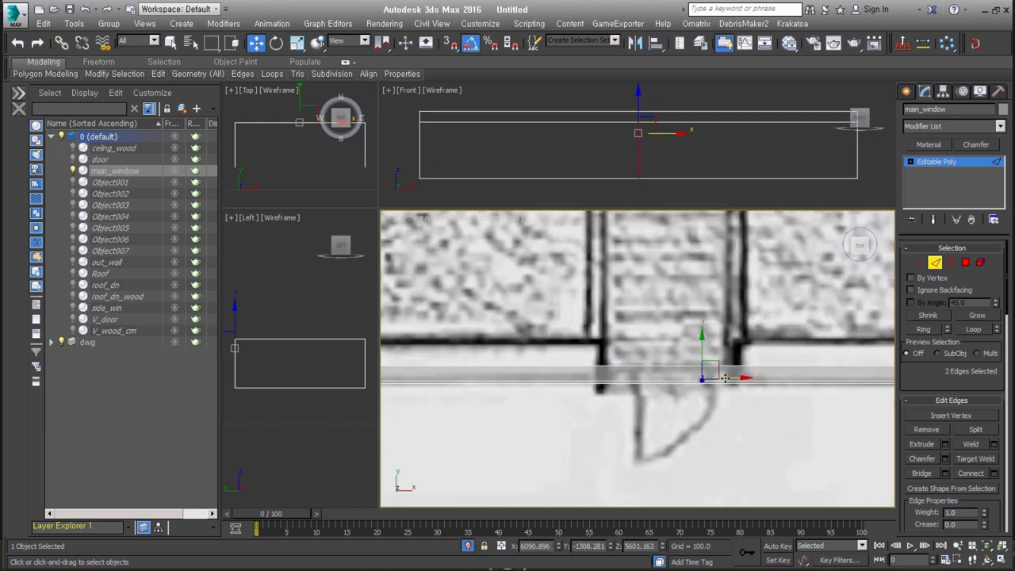
pyautogui.moveTo(702, 383); pyautogui.dragTo(701, 385)
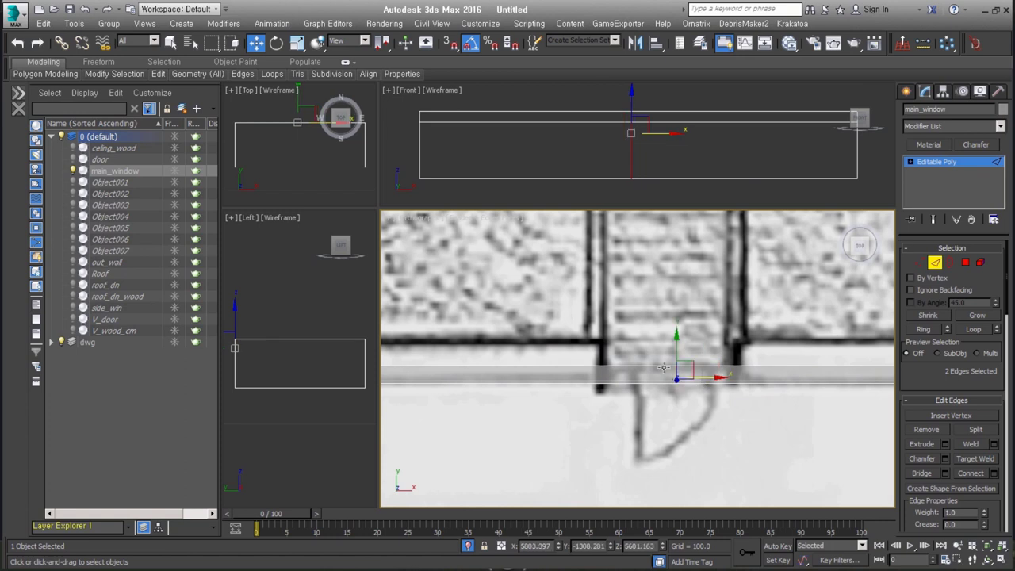
pyautogui.rightClick(698, 326)
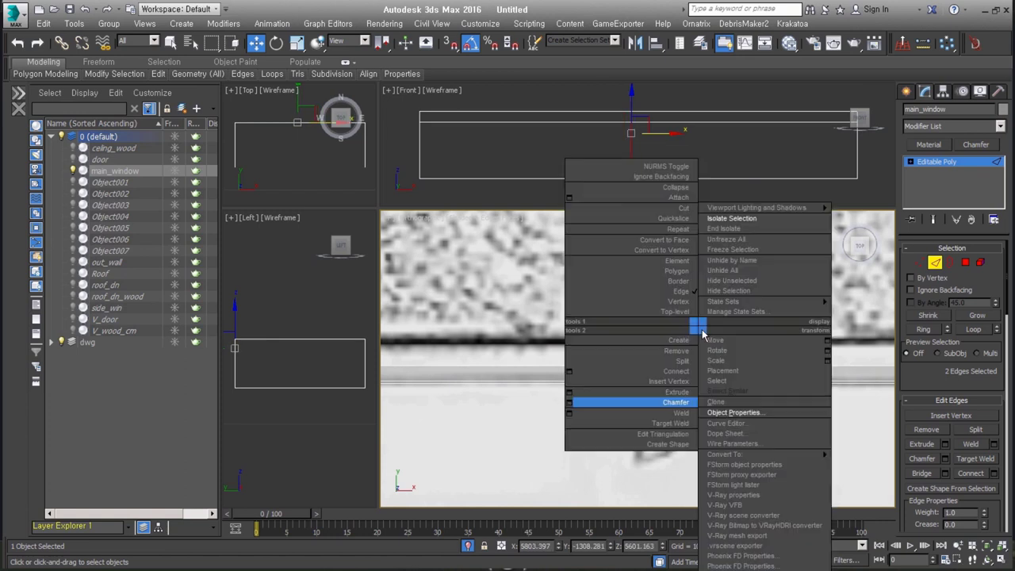
# Chamfer the selected main_window edges by 850.
pyautogui.click(569, 404)
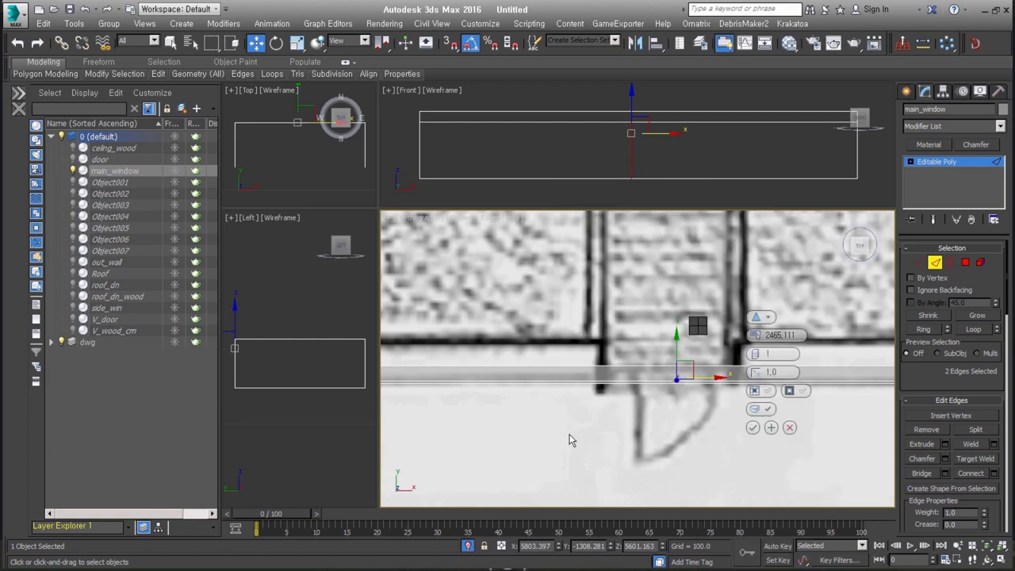
pyautogui.moveTo(756, 340); pyautogui.dragTo(776, 261)
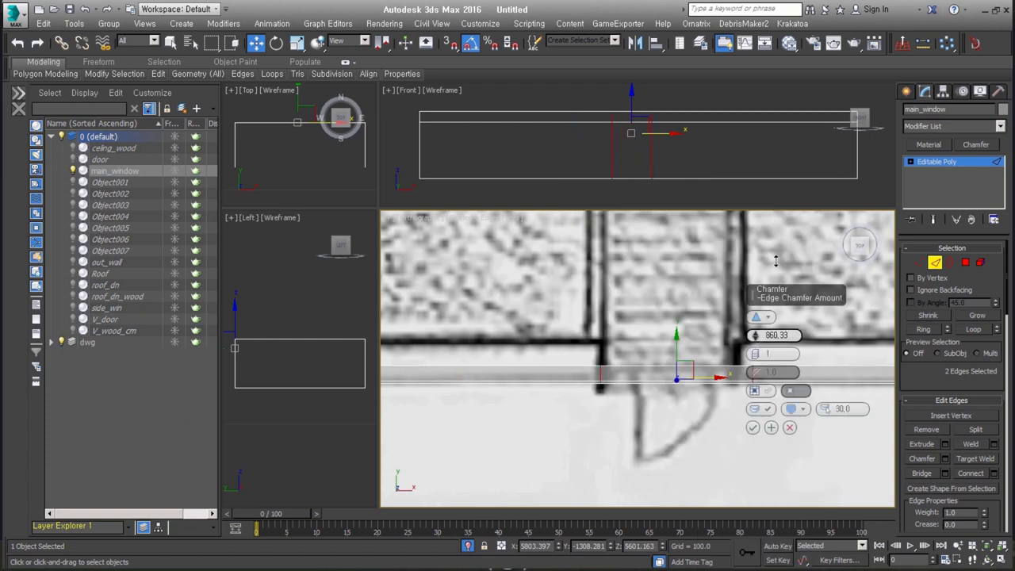
pyautogui.doubleClick(777, 336)
pyautogui.write('850,0')
pyautogui.click(753, 428)
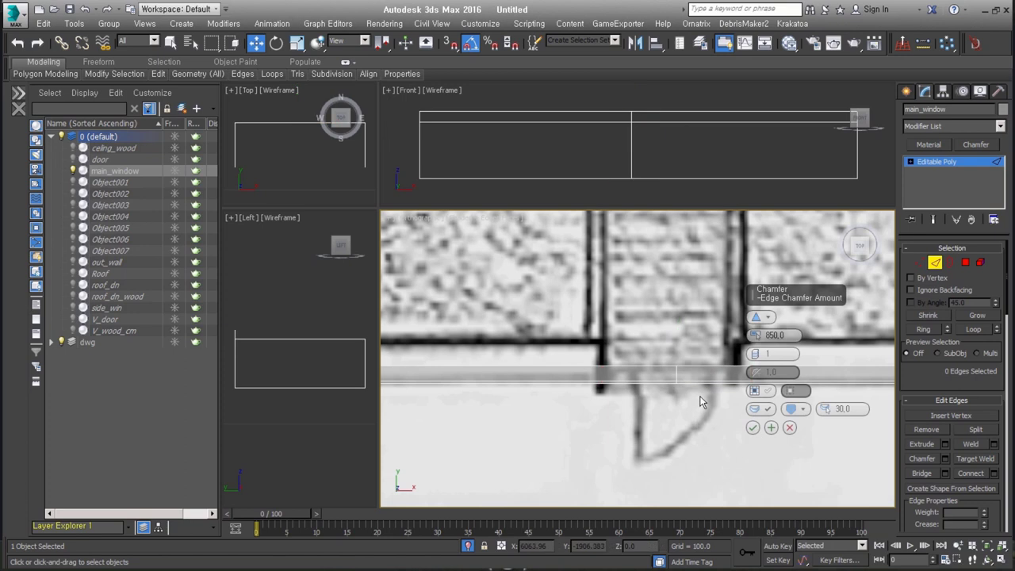
# Chamfer the two resulting edges by 450 to form the mullion lines.
pyautogui.click(640, 341)
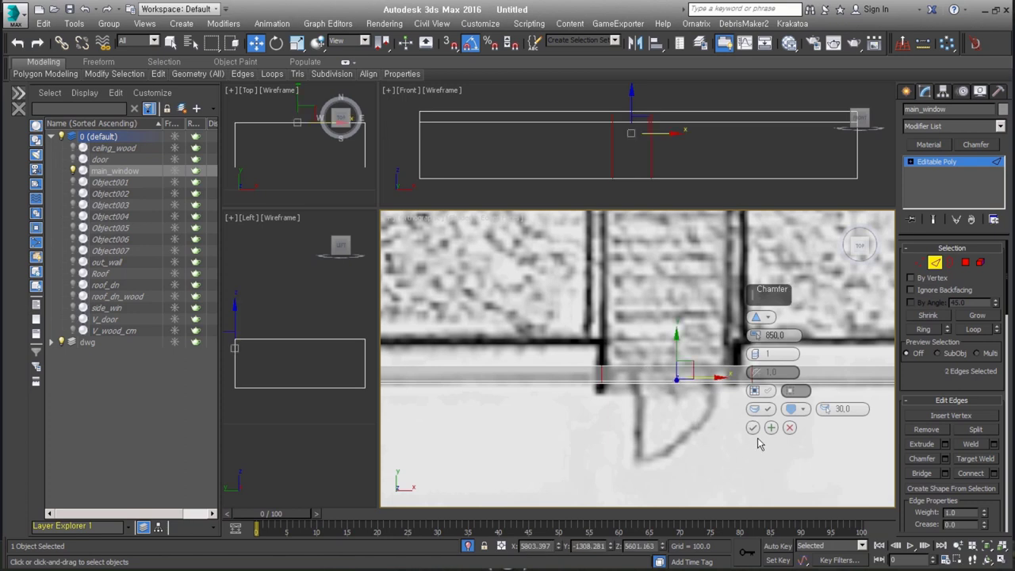
pyautogui.click(753, 429)
pyautogui.click(691, 378)
pyautogui.keyDown('ctrl'); pyautogui.click(678, 371); pyautogui.keyUp('ctrl')
pyautogui.rightClick(678, 334)
pyautogui.click(544, 402)
pyautogui.write('450')
pyautogui.press('Return')
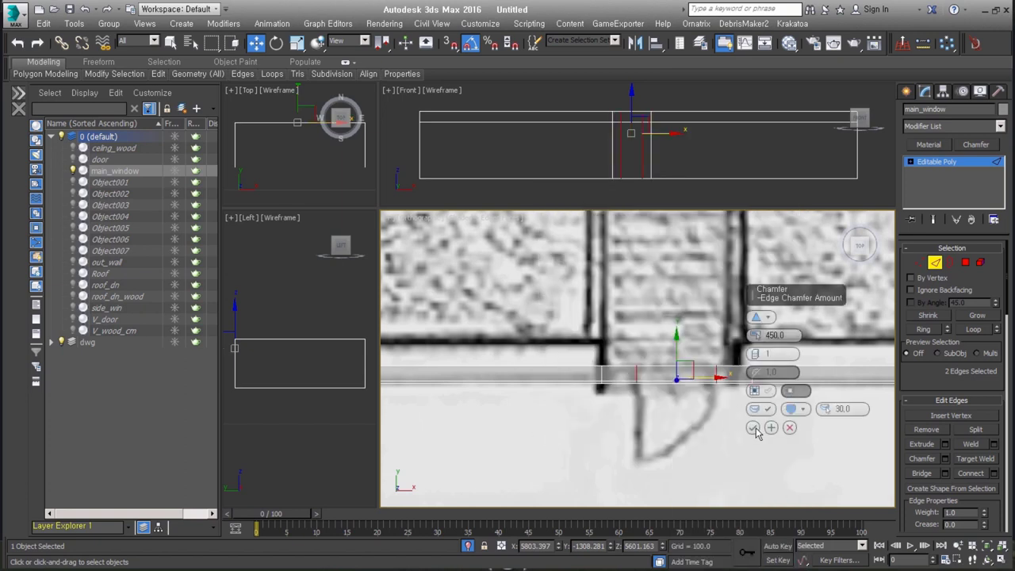
pyautogui.click(753, 428)
pyautogui.moveTo(550, 436); pyautogui.dragTo(657, 410, button='middle')
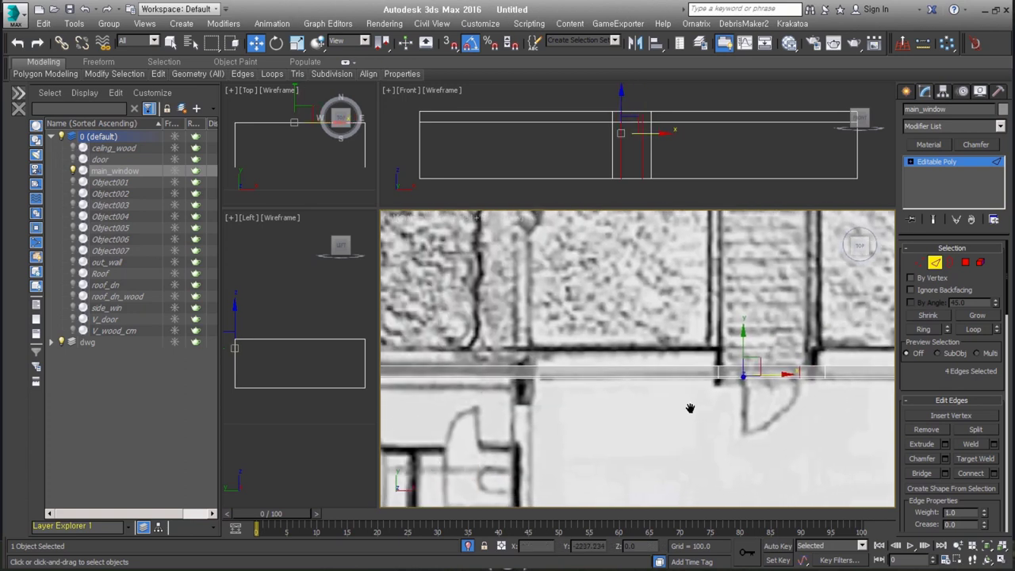
# Select all of main_window's polygons, then return to Edge sub-object level.
pyautogui.click(591, 418)
pyautogui.moveTo(562, 406); pyautogui.dragTo(603, 383, button='middle')
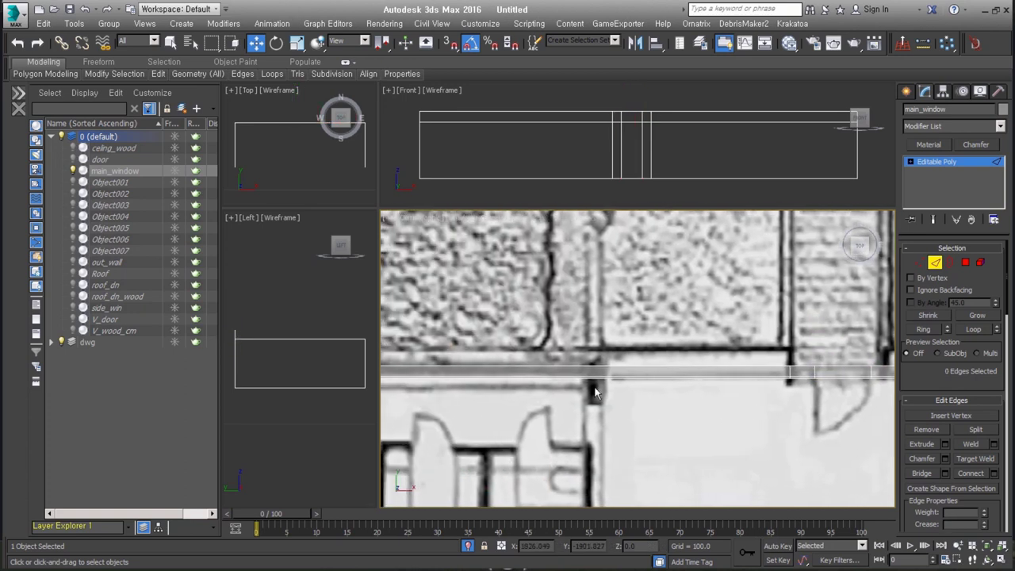
pyautogui.hotkey('alt', 'c')
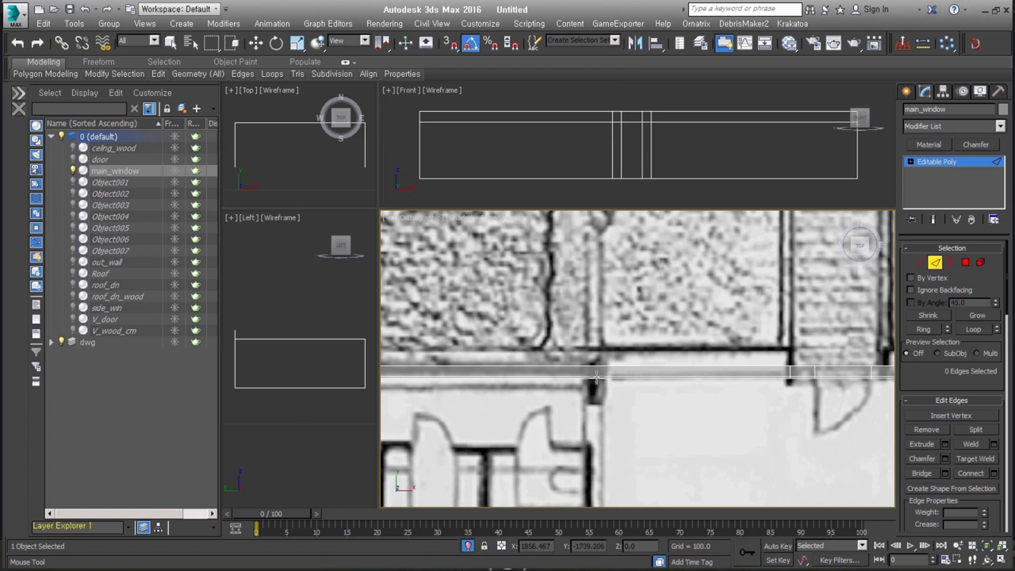
pyautogui.press('w')
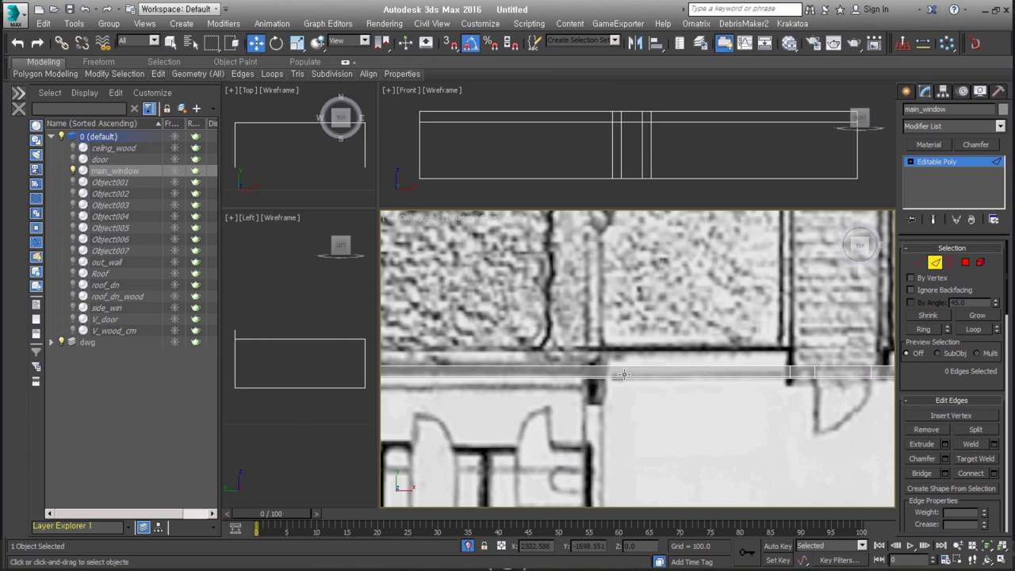
pyautogui.click(966, 263)
pyautogui.hotkey('ctrl', 'a')
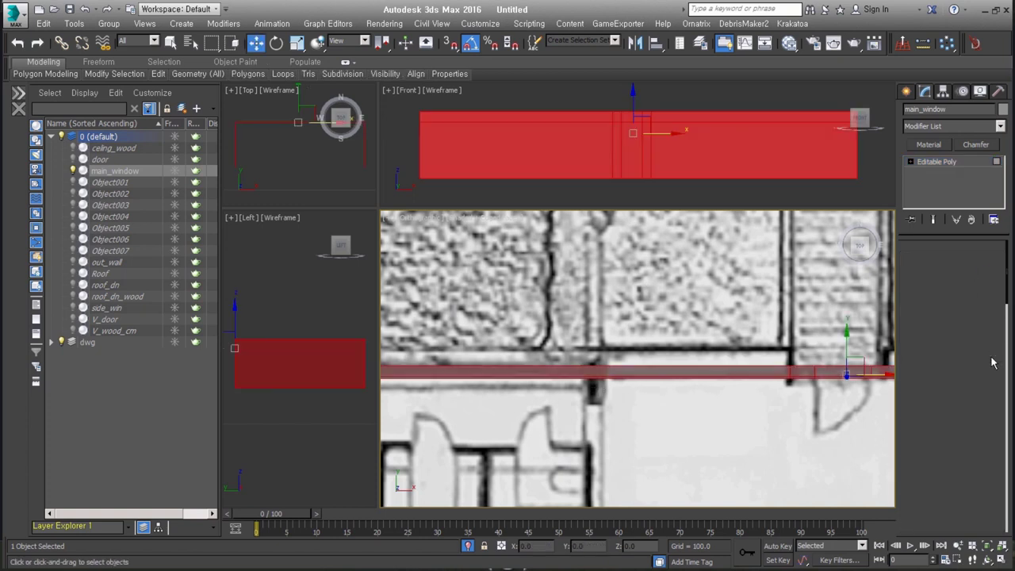
pyautogui.click(936, 262)
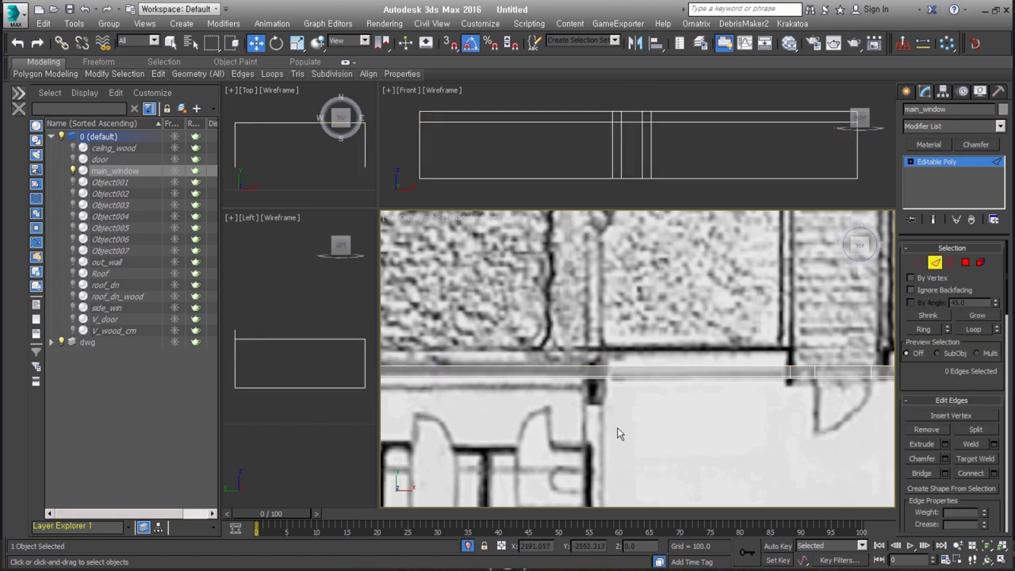
pyautogui.hotkey('alt', 'c')
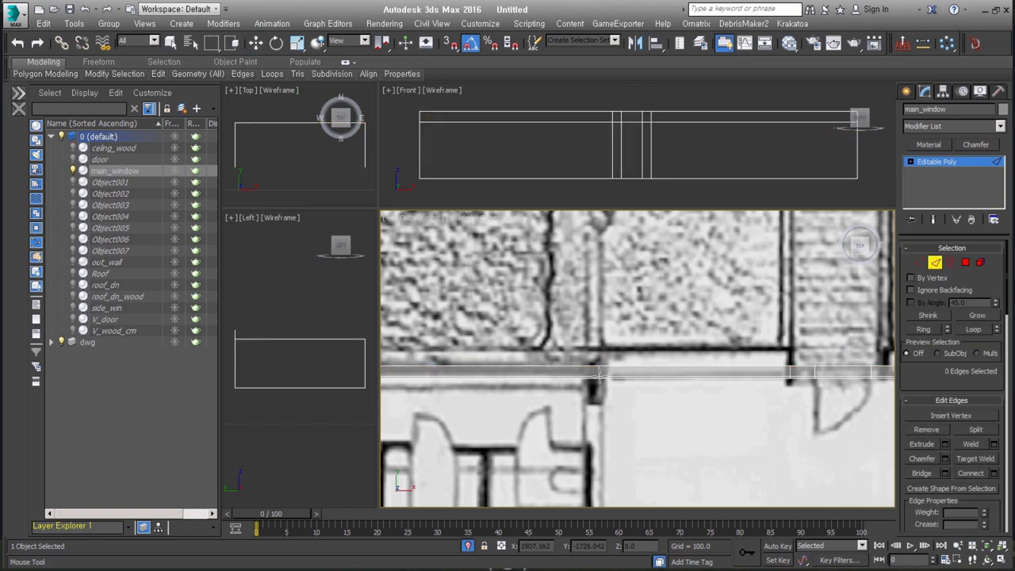
# Tilt the view toward the window strip and cancel a stray edge Chamfer.
pyautogui.keyDown('alt'); pyautogui.moveTo(598, 371); pyautogui.dragTo(728, 347, button='middle'); pyautogui.keyUp('alt')
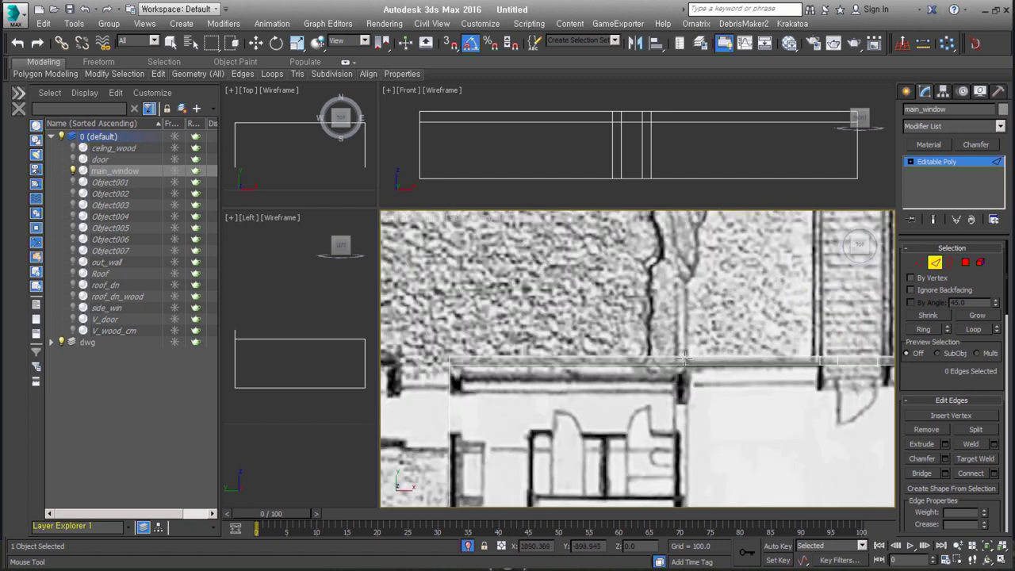
pyautogui.scroll(3, 685, 367)
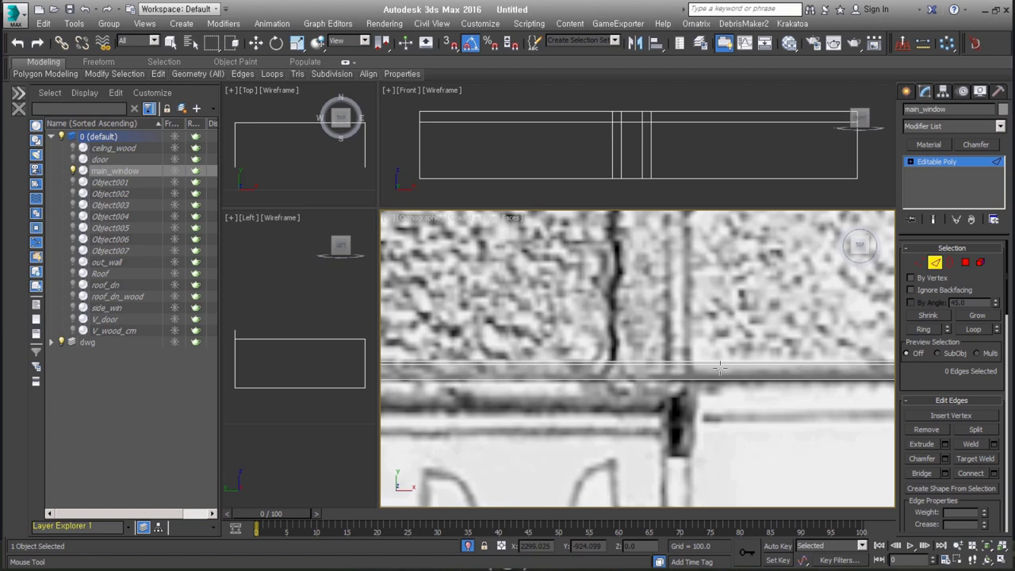
pyautogui.scroll(-3, 687, 370)
pyautogui.scroll(-2, 626, 420)
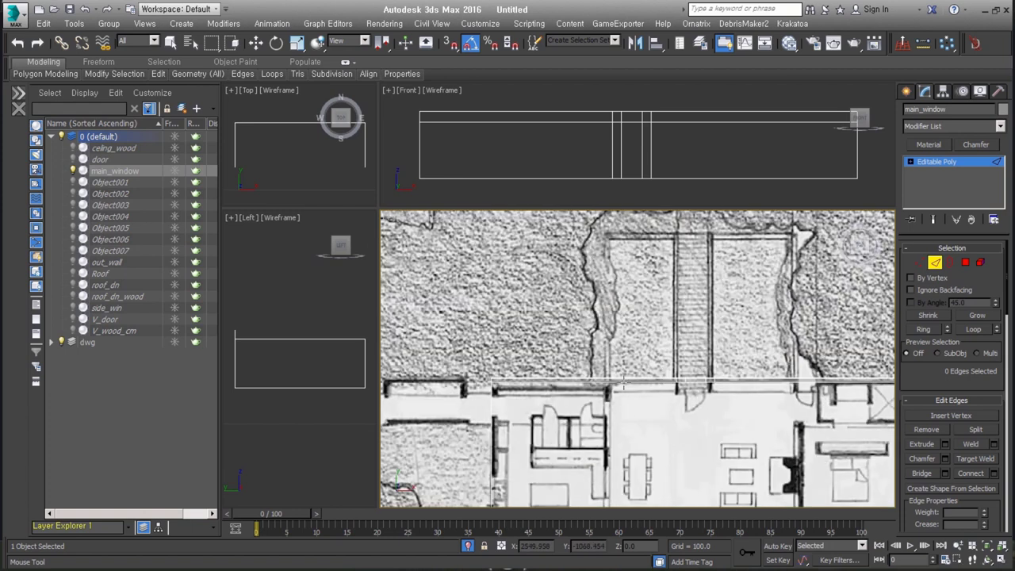
pyautogui.scroll(4, 609, 382)
pyautogui.scroll(-2, 614, 368)
pyautogui.rightClick(625, 325)
pyautogui.click(613, 406)
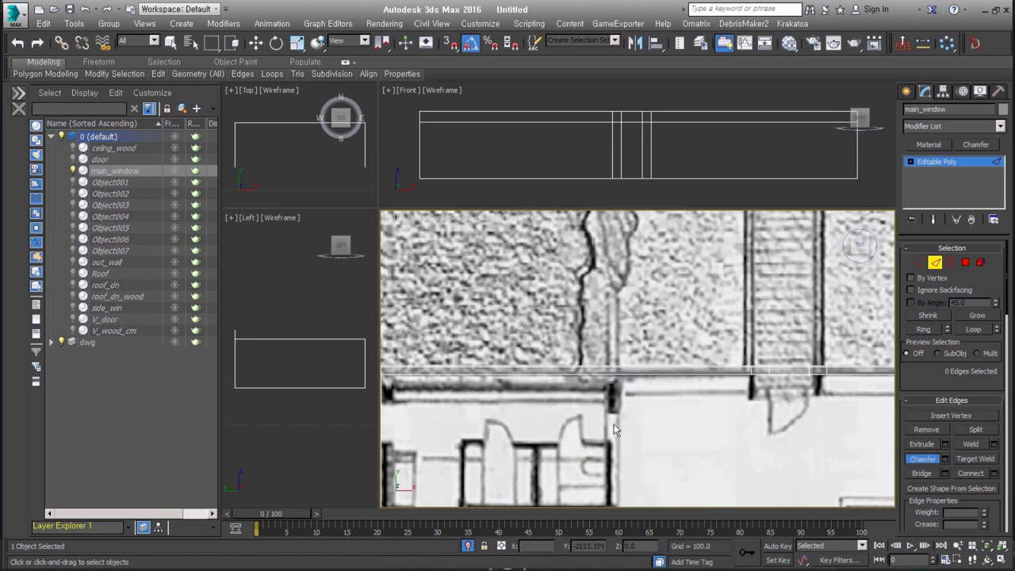
pyautogui.rightClick(619, 406)
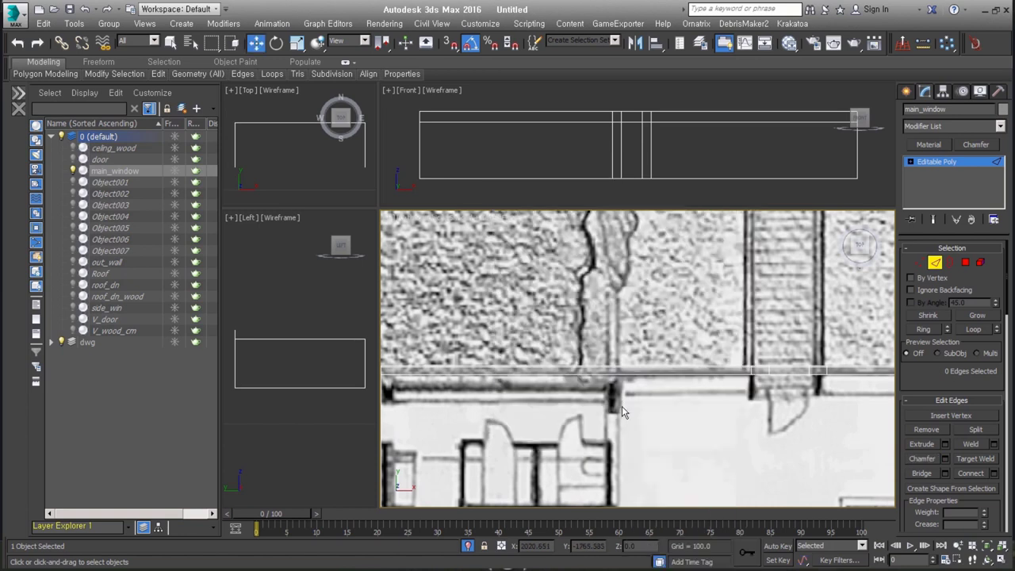
# Reselect all window polygons, go back to Edge level, and restore a flat top view.
pyautogui.click(965, 262)
pyautogui.hotkey('ctrl', 'a')
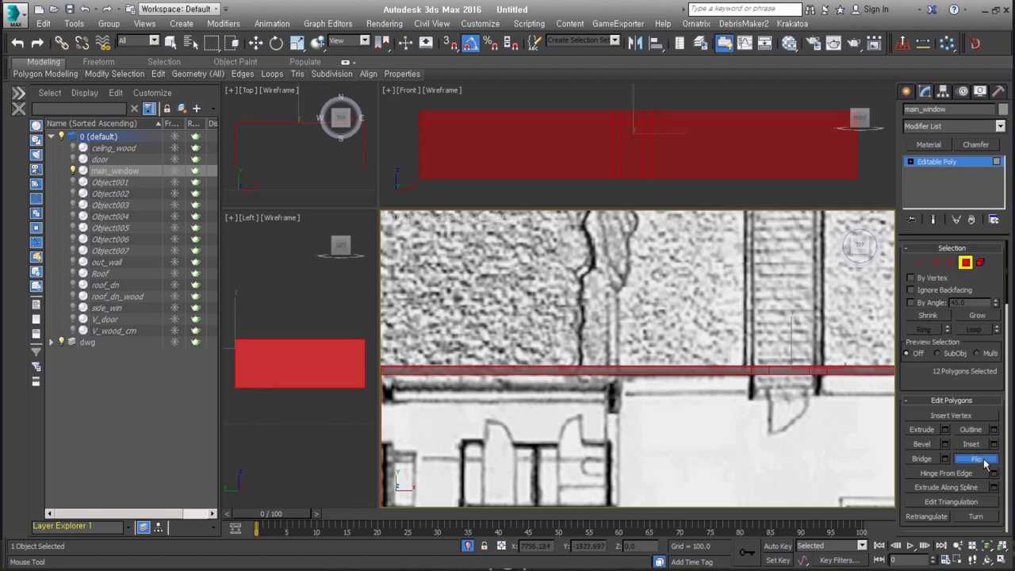
pyautogui.click(965, 262)
pyautogui.press('2')
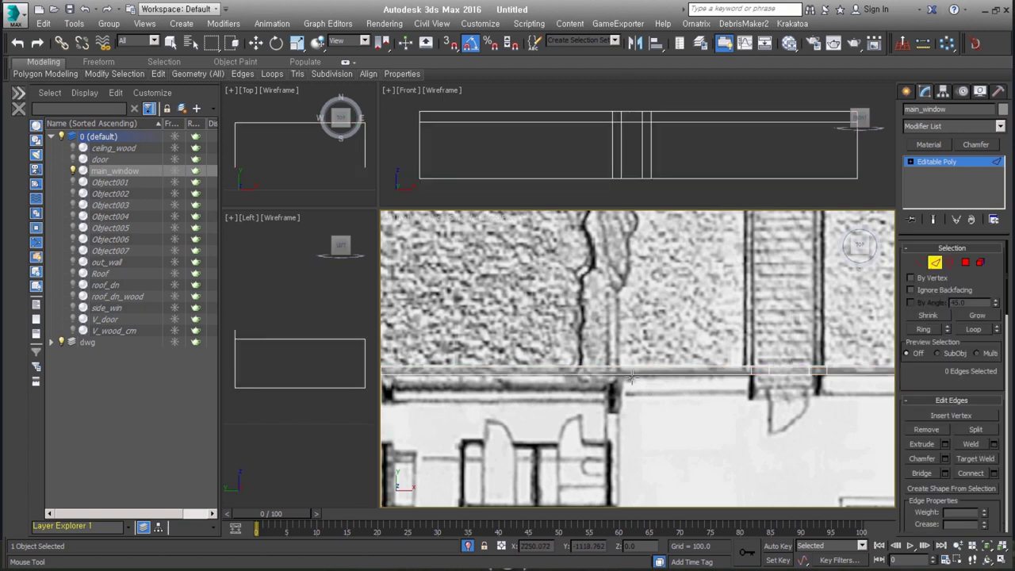
pyautogui.press('w')
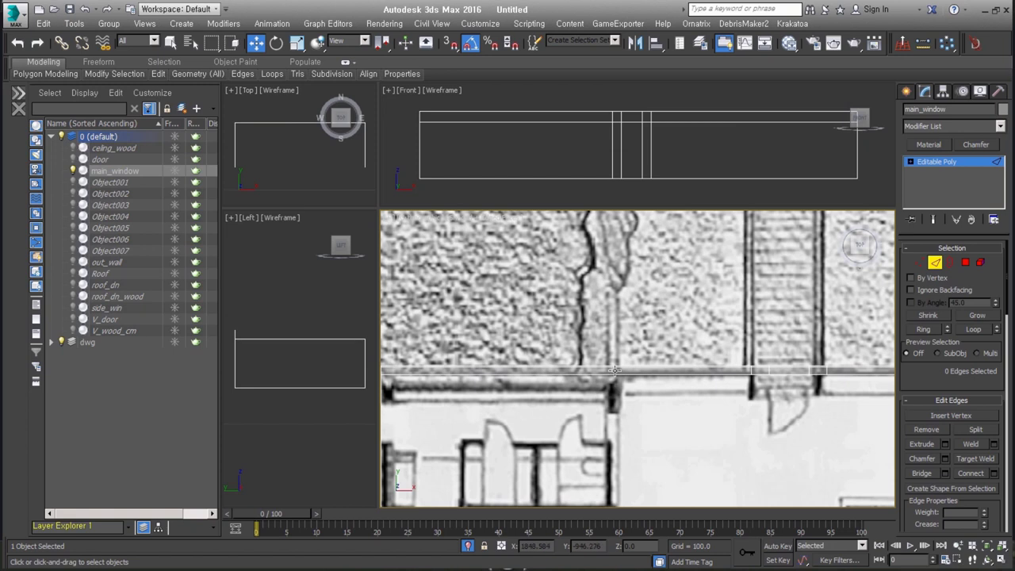
pyautogui.scroll(-5, 651, 386)
pyautogui.keyDown('alt'); pyautogui.moveTo(651, 386); pyautogui.dragTo(629, 354, button='middle'); pyautogui.keyUp('alt')
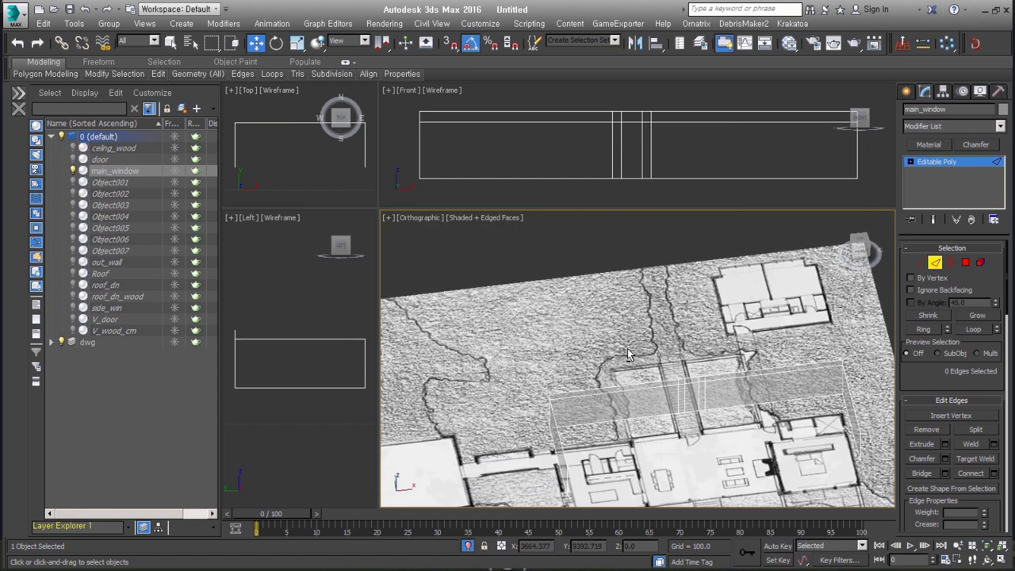
pyautogui.press('t')
pyautogui.scroll(3, 704, 372)
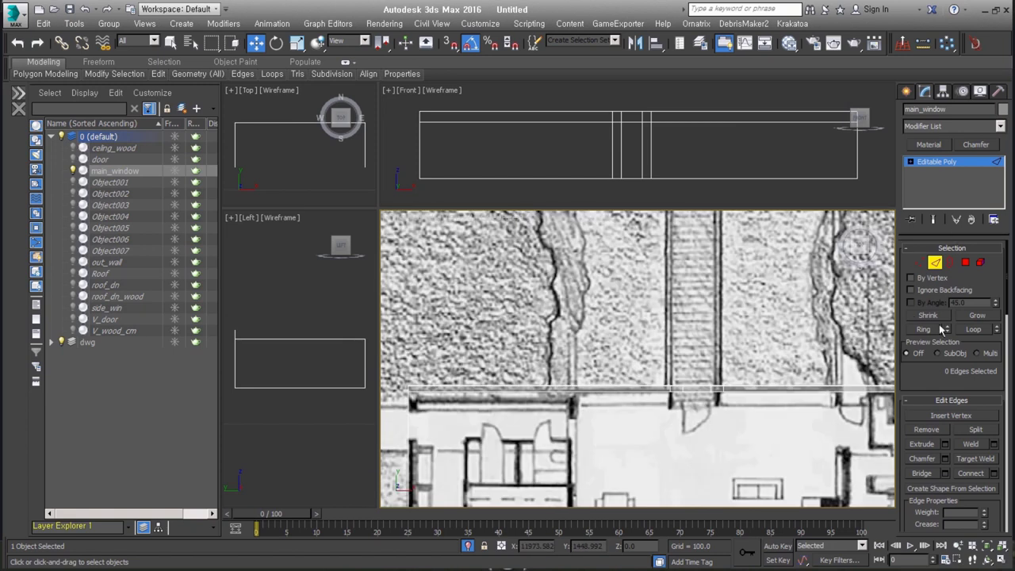
# Check the thin window strip polygon, then activate Cut at Edge level.
pyautogui.press('4')
pyautogui.click(632, 389)
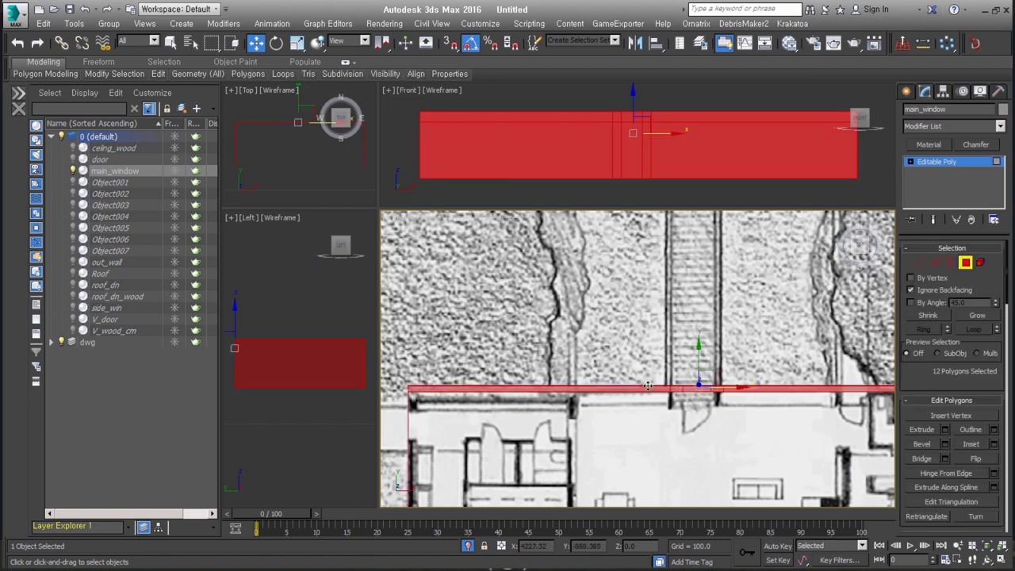
pyautogui.click(648, 371)
pyautogui.press('2')
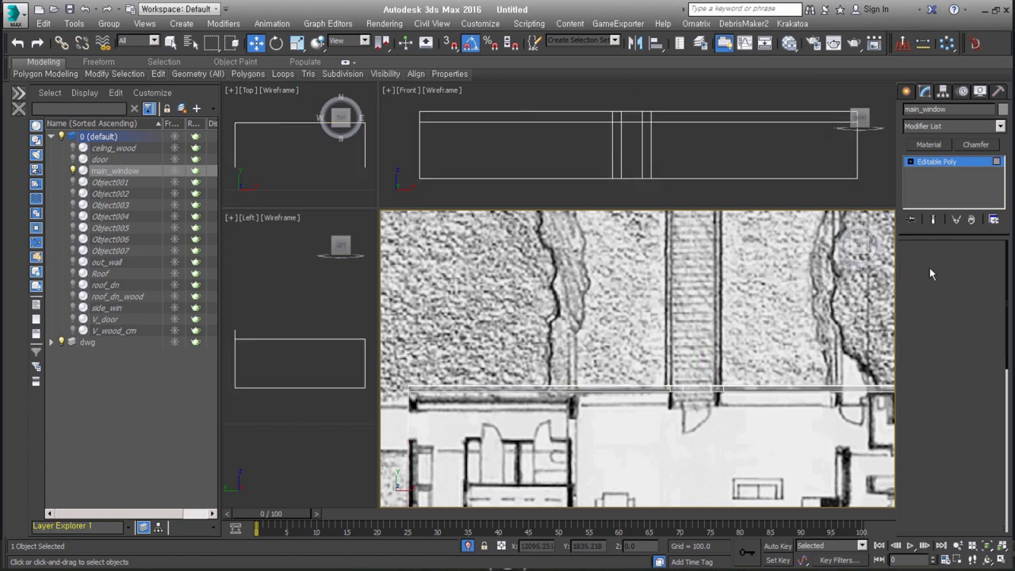
pyautogui.hotkey('alt', 'c')
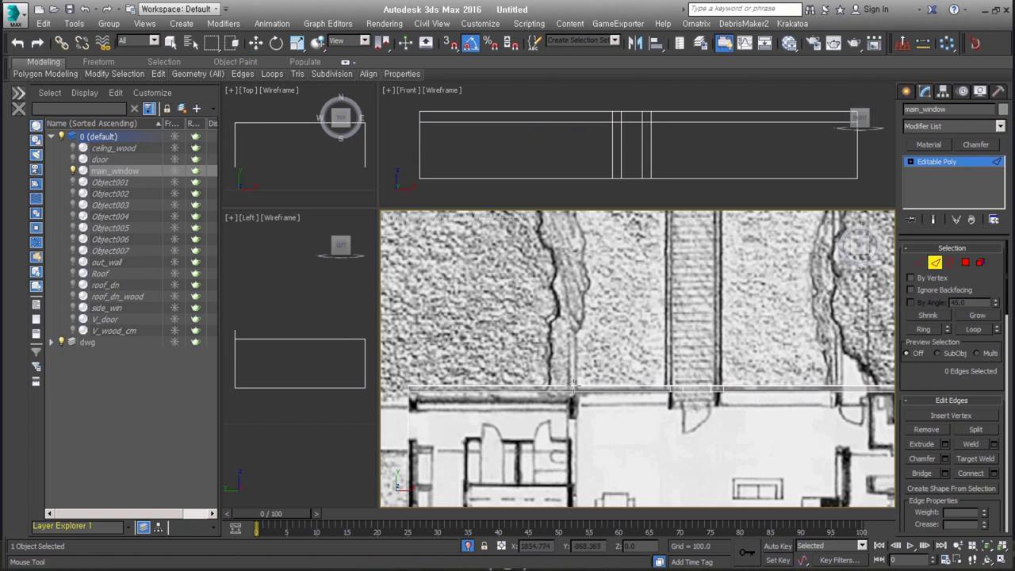
# Cut a new vertical edge across the main_window strip.
pyautogui.click(575, 389)
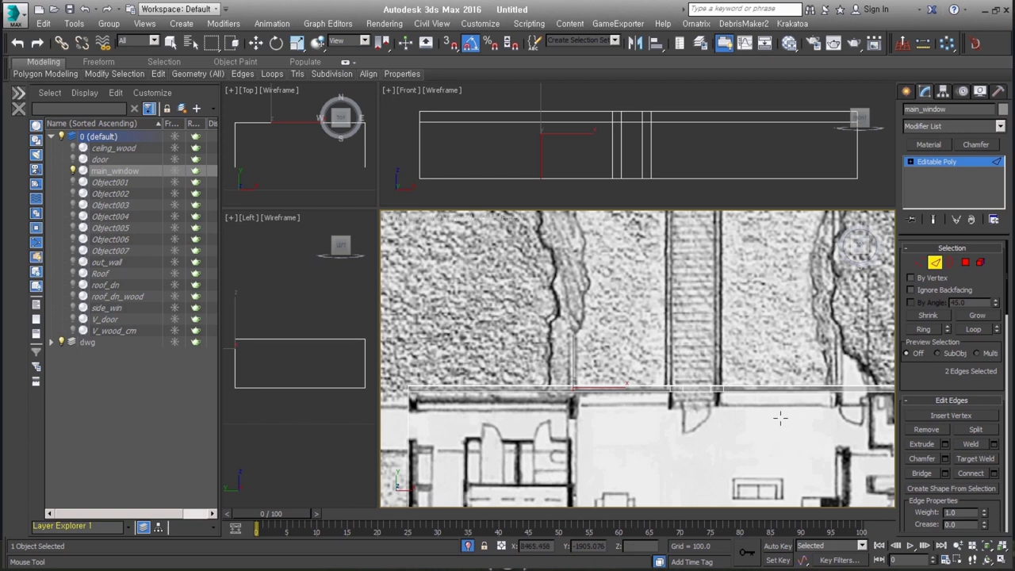
pyautogui.moveTo(784, 422); pyautogui.dragTo(594, 421, button='middle')
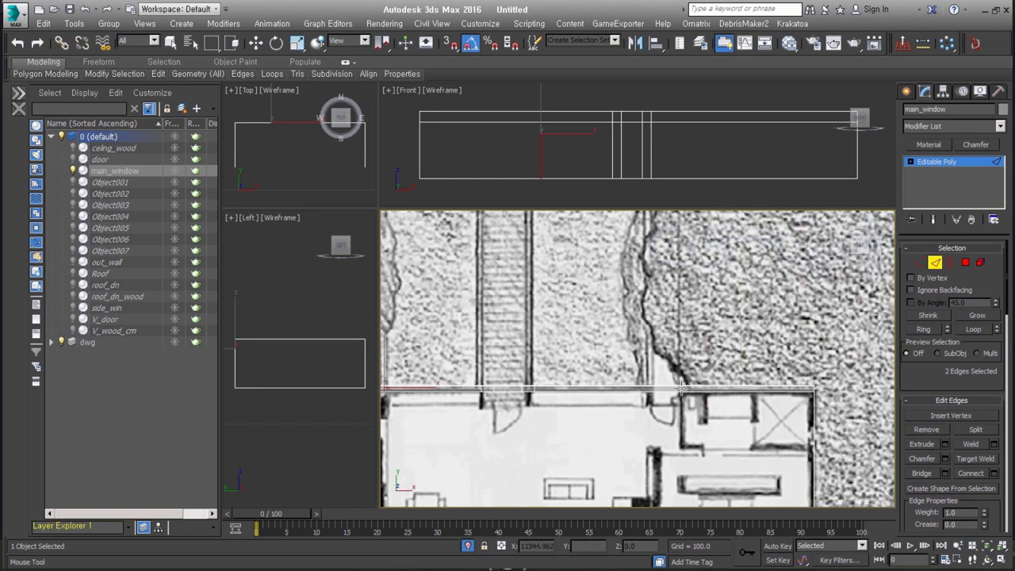
pyautogui.click(680, 389)
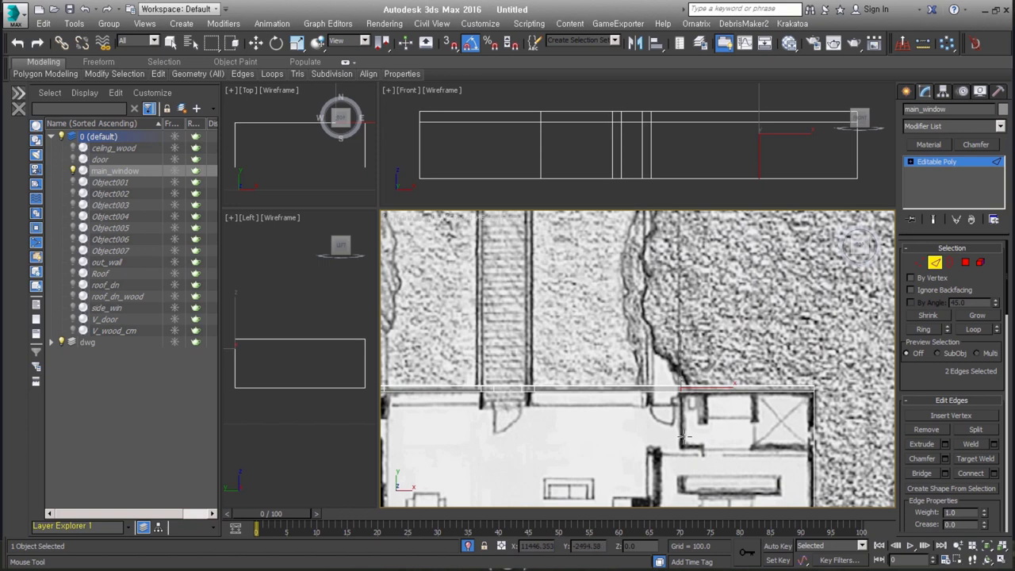
pyautogui.scroll(3, 696, 359)
pyautogui.scroll(2, 696, 359)
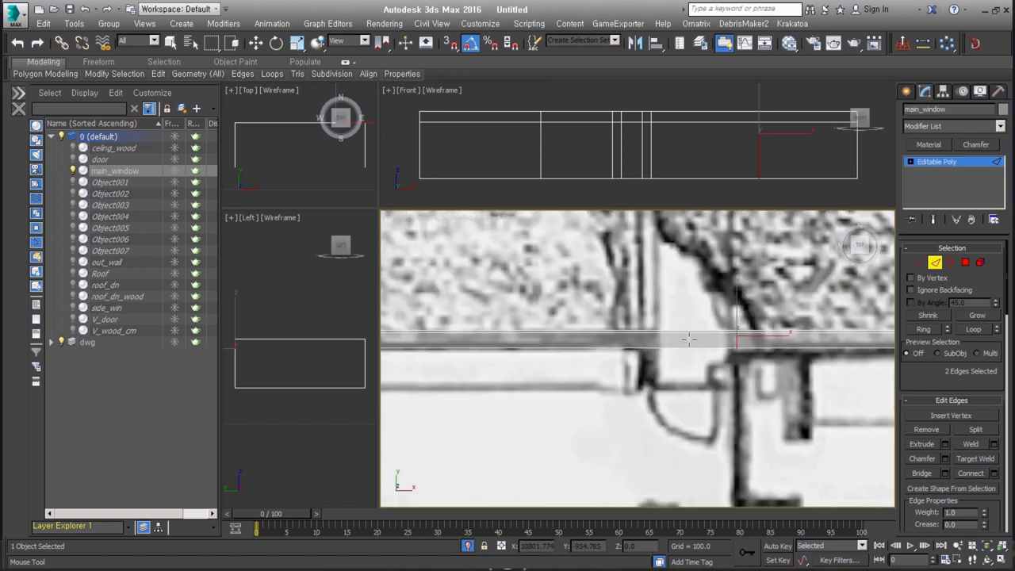
# Chamfer the newly cut edge with an amount of 400.
pyautogui.rightClick(687, 339)
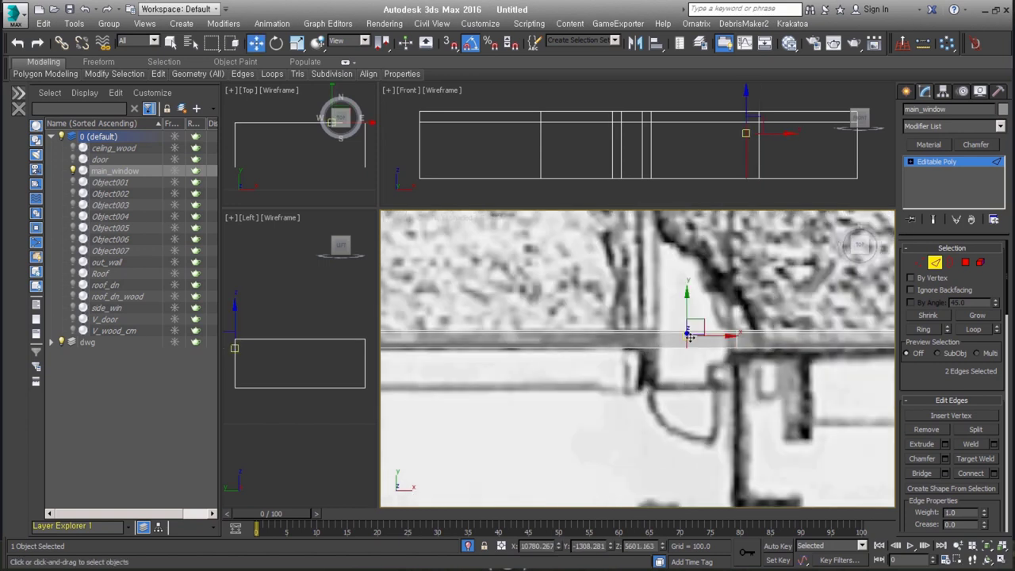
pyautogui.rightClick(686, 325)
pyautogui.click(562, 405)
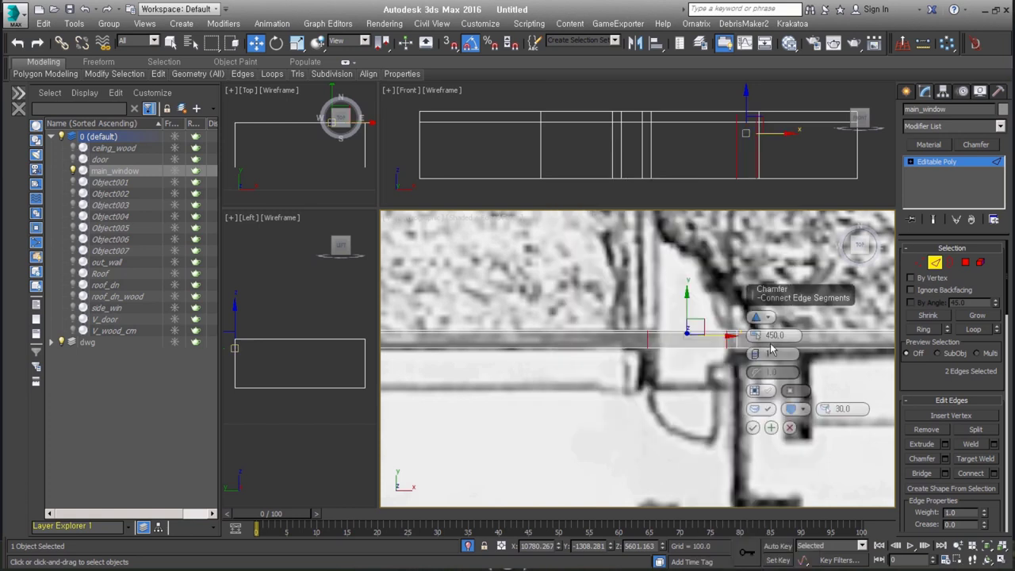
pyautogui.write('4')
pyautogui.press('Return')
pyautogui.click(755, 430)
# Cut another edge near the window sill and frame the view on the selected edges.
pyautogui.moveTo(730, 355); pyautogui.dragTo(731, 367, button='middle')
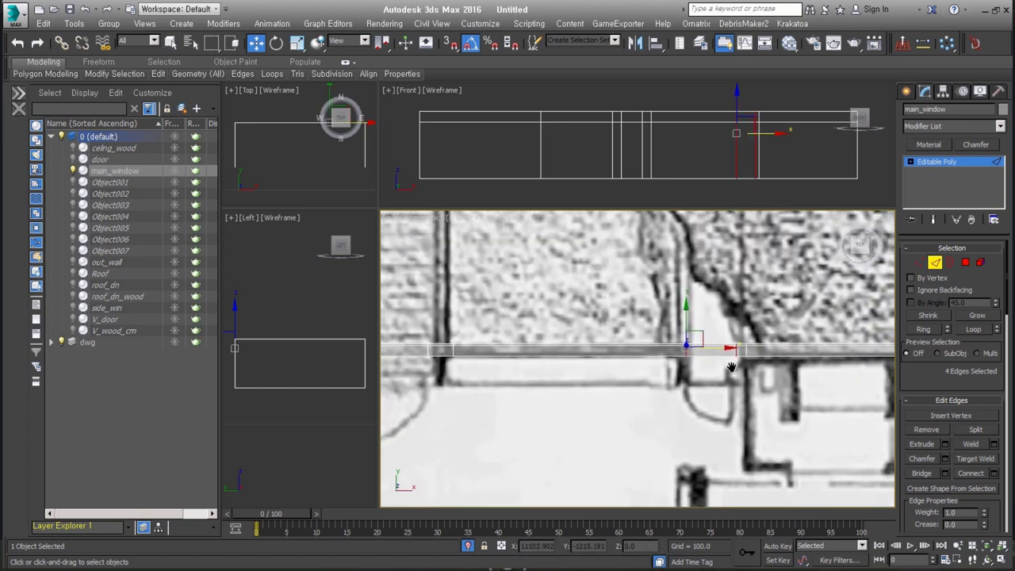
pyautogui.scroll(-2, 732, 367)
pyautogui.scroll(3, 699, 357)
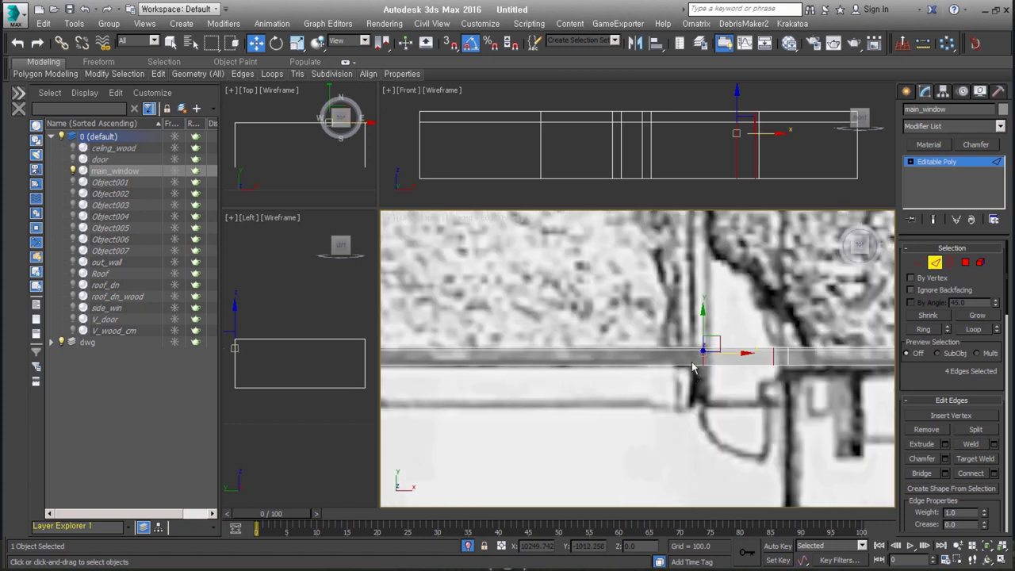
pyautogui.hotkey('alt', 'c')
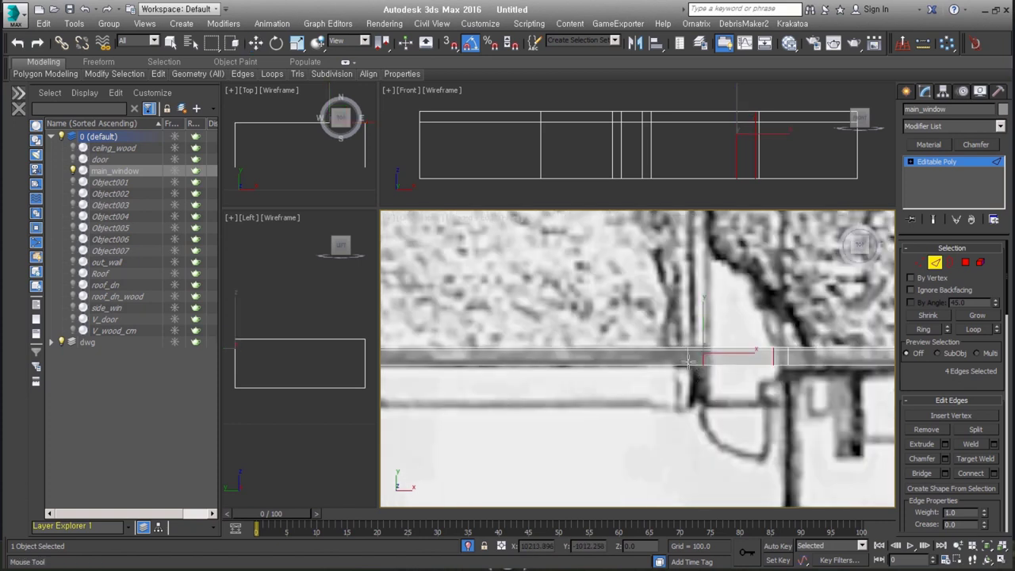
pyautogui.click(690, 361)
pyautogui.rightClick(690, 361)
pyautogui.scroll(-3, 689, 372)
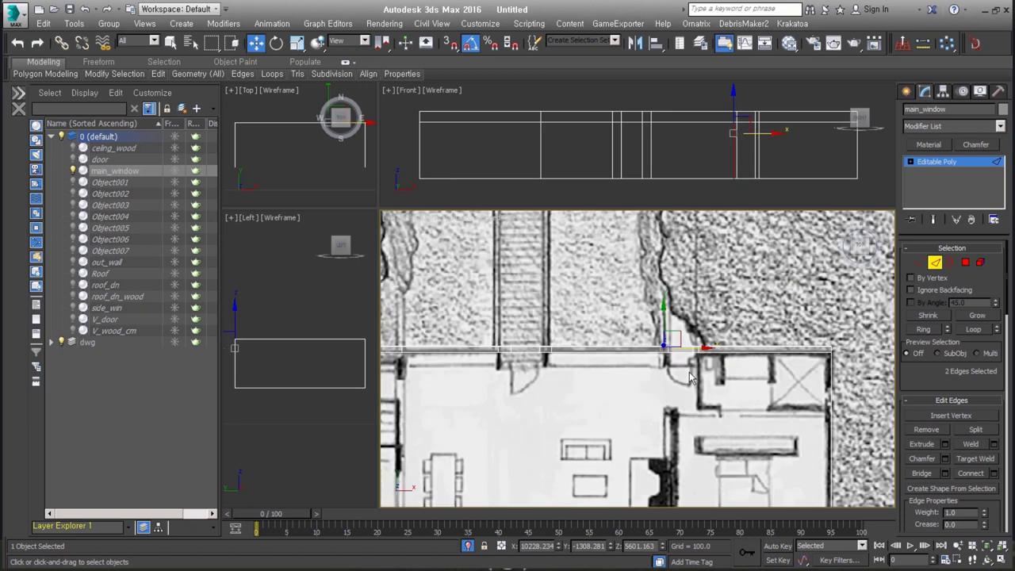
pyautogui.moveTo(690, 379); pyautogui.dragTo(801, 379, button='middle')
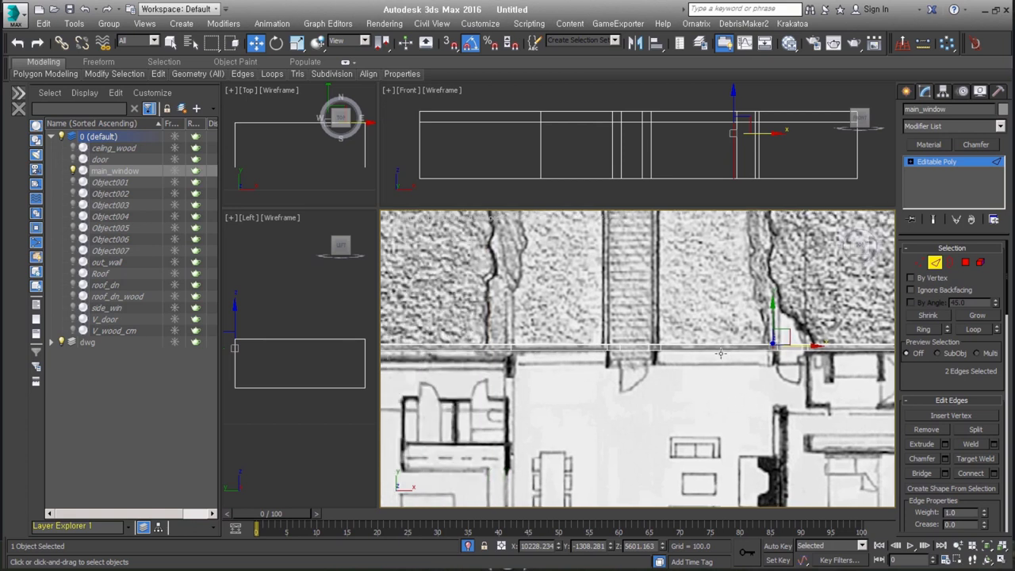
pyautogui.press('z')
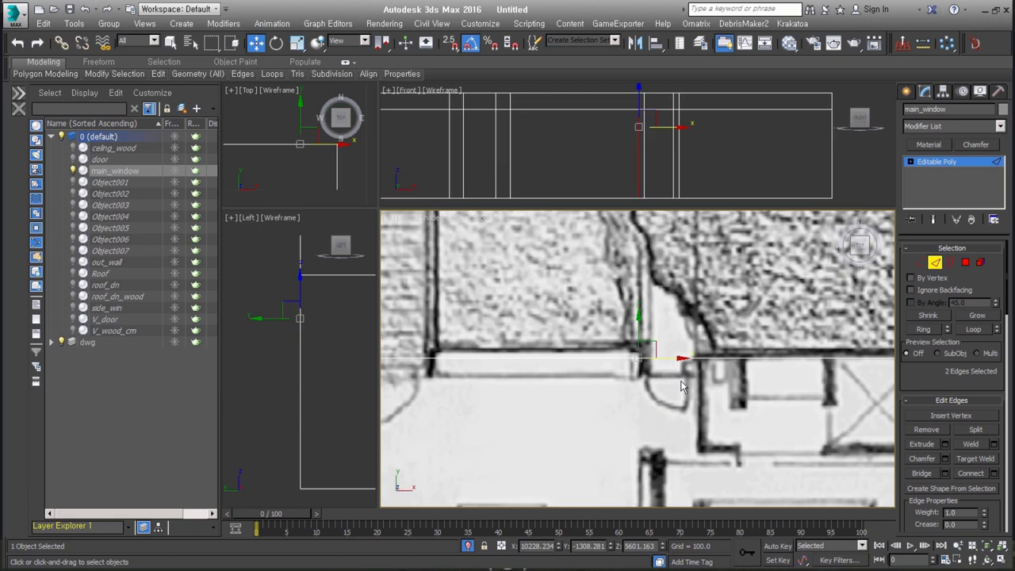
# Box-select the window panel polygons of main_window and frame them.
pyautogui.click(966, 263)
pyautogui.scroll(-2, 534, 385)
pyautogui.moveTo(464, 341)
pyautogui.mouseDown()
pyautogui.moveTo(570, 403)
pyautogui.moveTo(645, 401)
pyautogui.mouseUp()
pyautogui.moveTo(452, 385); pyautogui.dragTo(484, 341, button='middle')
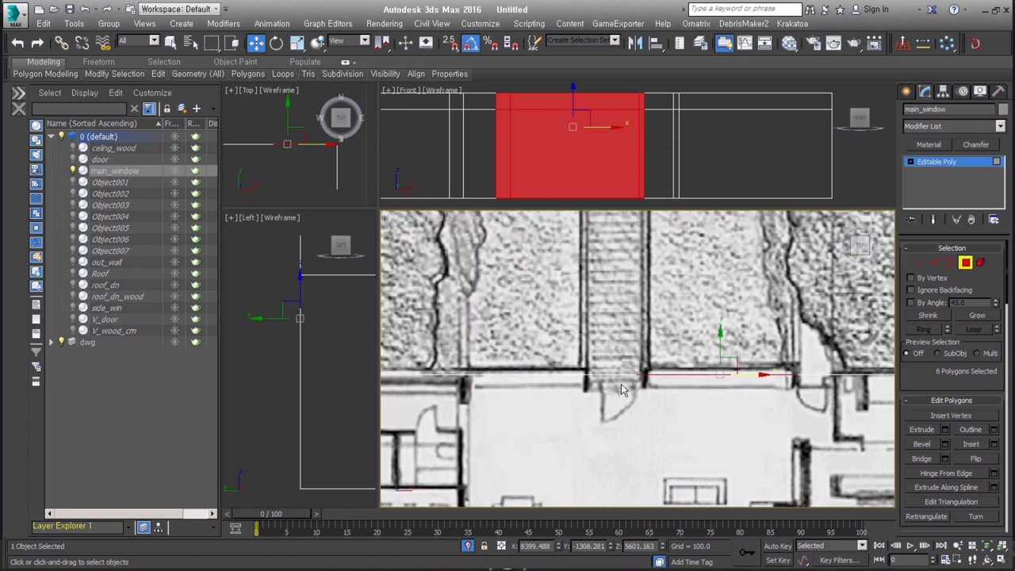
pyautogui.keyDown('ctrl'); pyautogui.moveTo(442, 337); pyautogui.dragTo(594, 409); pyautogui.keyUp('ctrl')
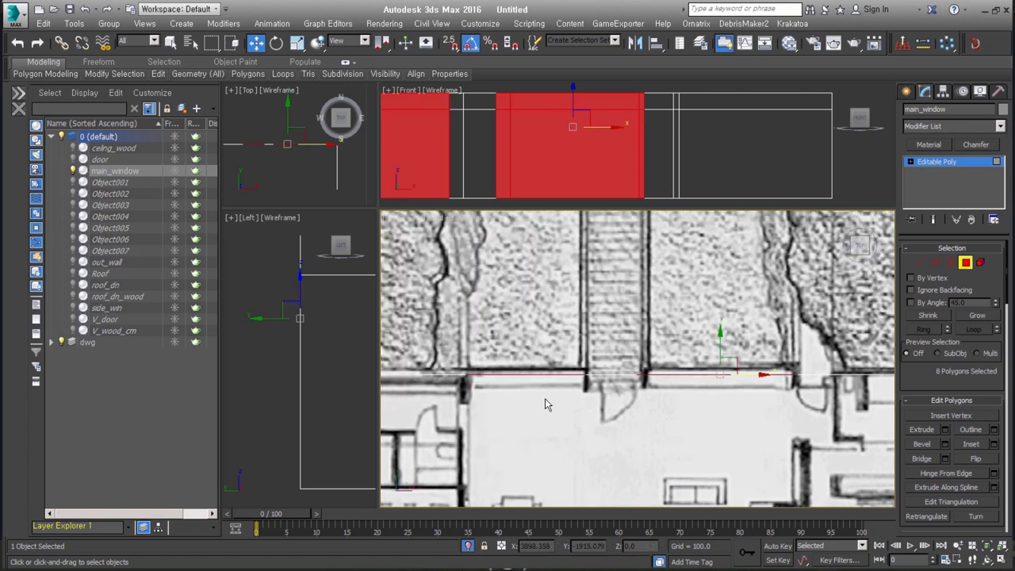
pyautogui.keyDown('alt'); pyautogui.moveTo(594, 408); pyautogui.dragTo(540, 428, button='middle'); pyautogui.keyUp('alt')
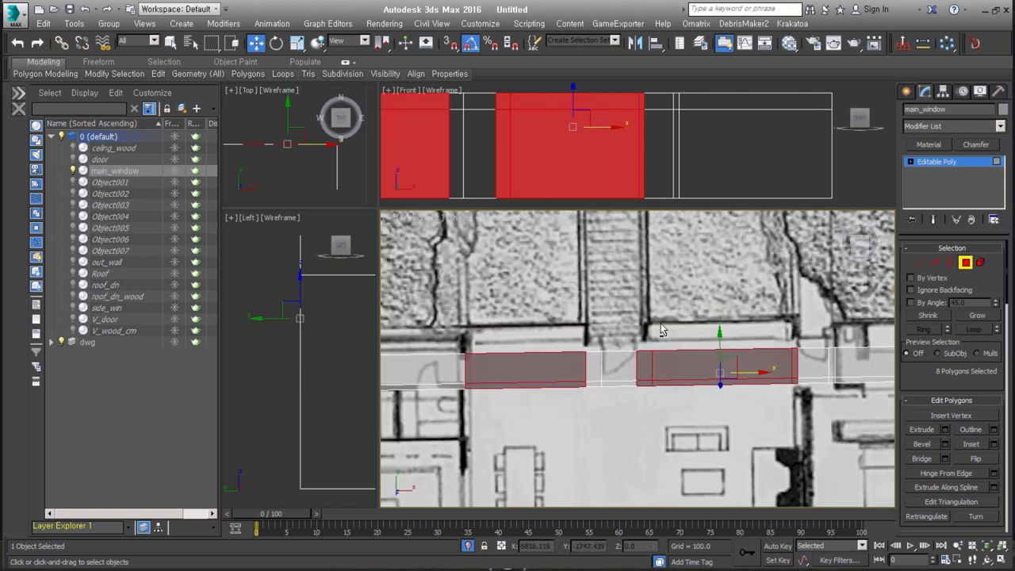
pyautogui.keyDown('alt'); pyautogui.moveTo(642, 351); pyautogui.dragTo(659, 402); pyautogui.keyUp('alt')
pyautogui.press('z')
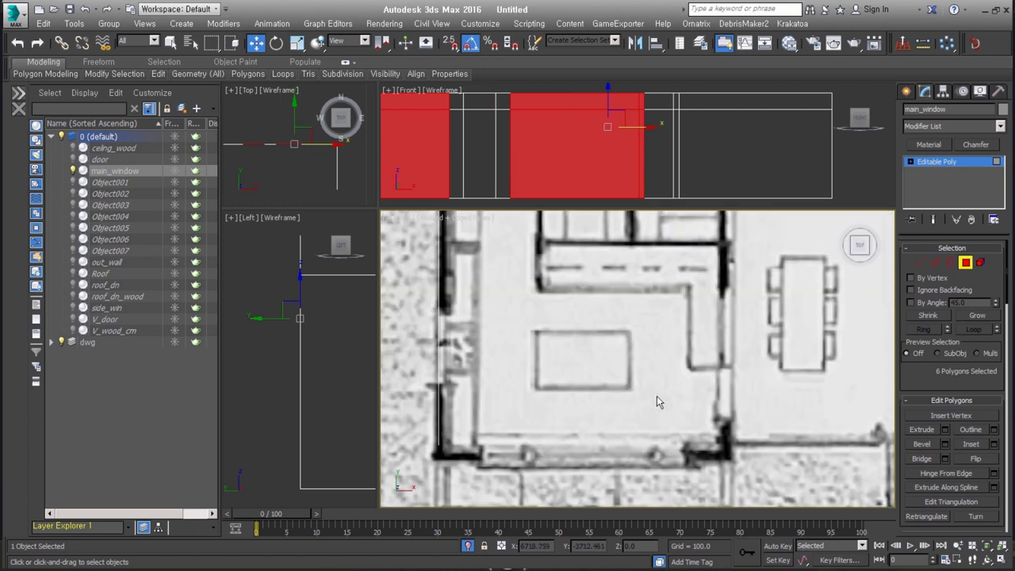
# Extrude the selected window panel polygons.
pyautogui.rightClick(630, 356)
pyautogui.click(555, 351)
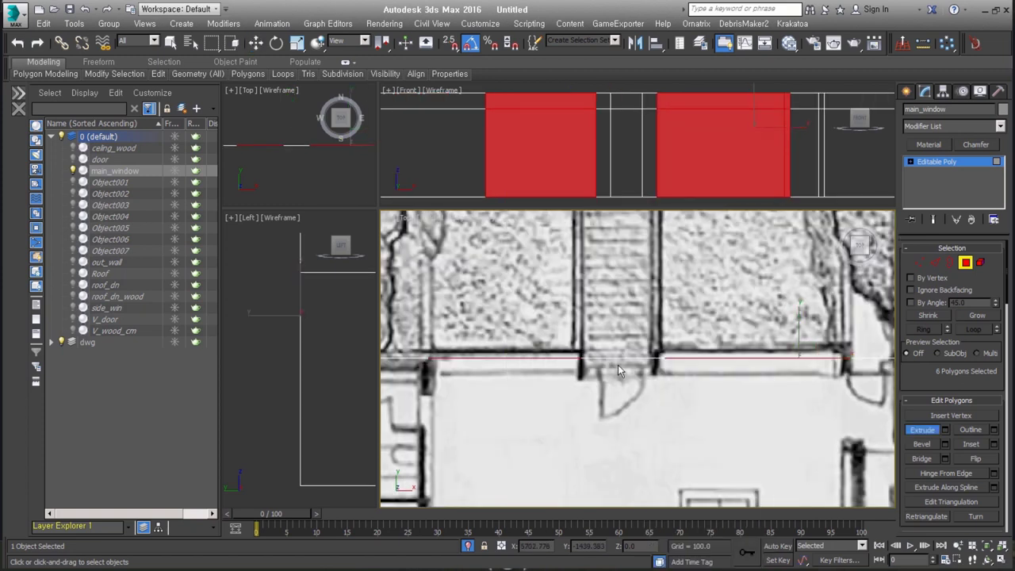
pyautogui.keyDown('alt'); pyautogui.moveTo(615, 365); pyautogui.dragTo(637, 397, button='middle'); pyautogui.keyUp('alt')
pyautogui.moveTo(685, 402); pyautogui.dragTo(687, 413)
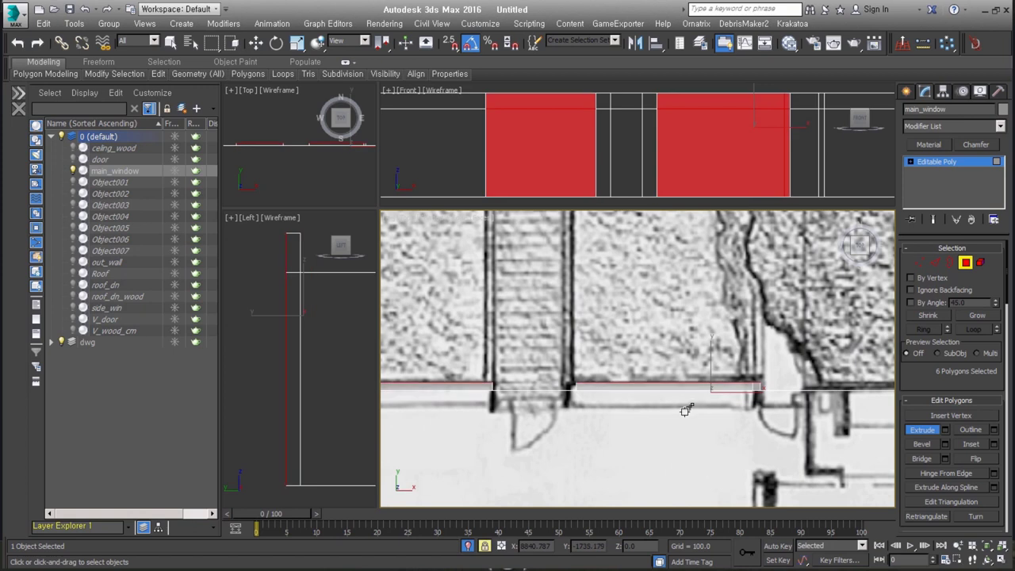
# Narrow the selection to three panel polygons and extrude them again from the front view.
pyautogui.moveTo(686, 413)
pyautogui.keyDown('alt'); pyautogui.mouseDown(button='middle')
pyautogui.moveTo(687, 287)
pyautogui.moveTo(673, 299)
pyautogui.moveTo(530, 304)
pyautogui.mouseUp(button='middle'); pyautogui.keyUp('alt')
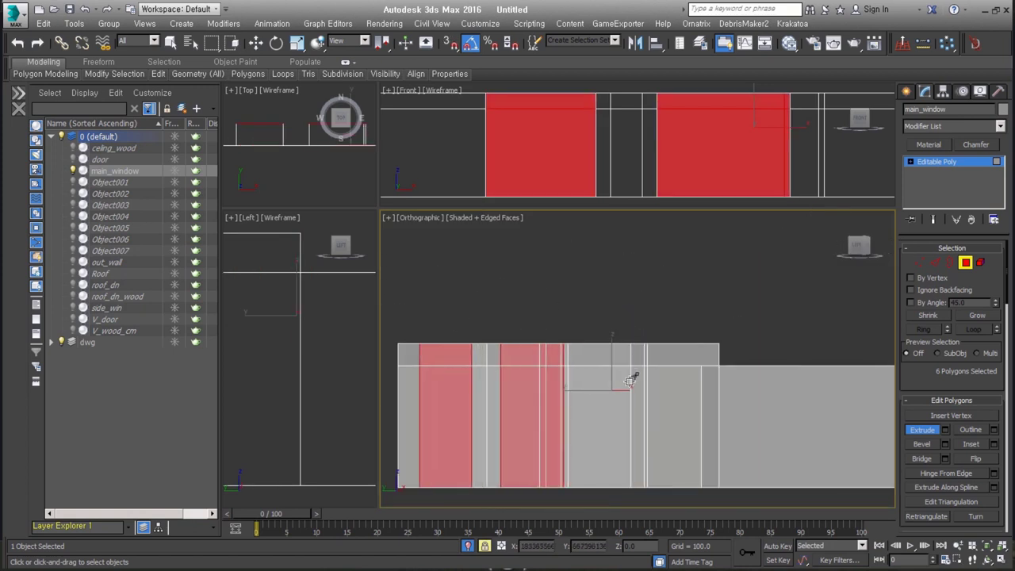
pyautogui.moveTo(448, 295); pyautogui.dragTo(580, 389)
pyautogui.keyDown('alt'); pyautogui.moveTo(581, 389); pyautogui.dragTo(573, 453, button='middle'); pyautogui.keyUp('alt')
pyautogui.press('t')
pyautogui.press('f')
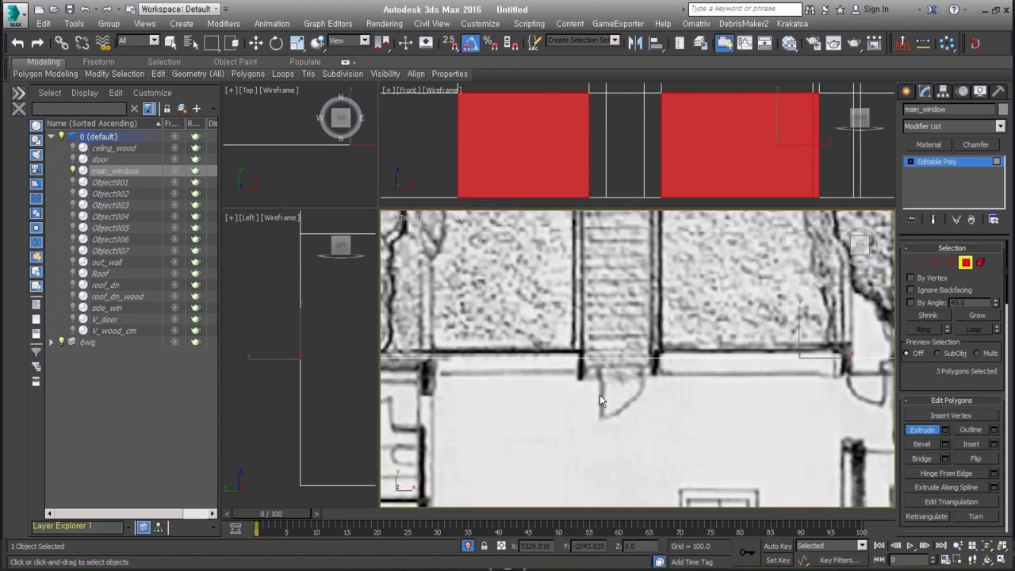
pyautogui.scroll(2, 711, 410)
pyautogui.moveTo(695, 415)
pyautogui.mouseDown()
pyautogui.moveTo(699, 431)
pyautogui.moveTo(754, 456)
pyautogui.mouseUp()
# Orbit to a head-on view of the wall and select the ten polygons of its top band.
pyautogui.press('t')
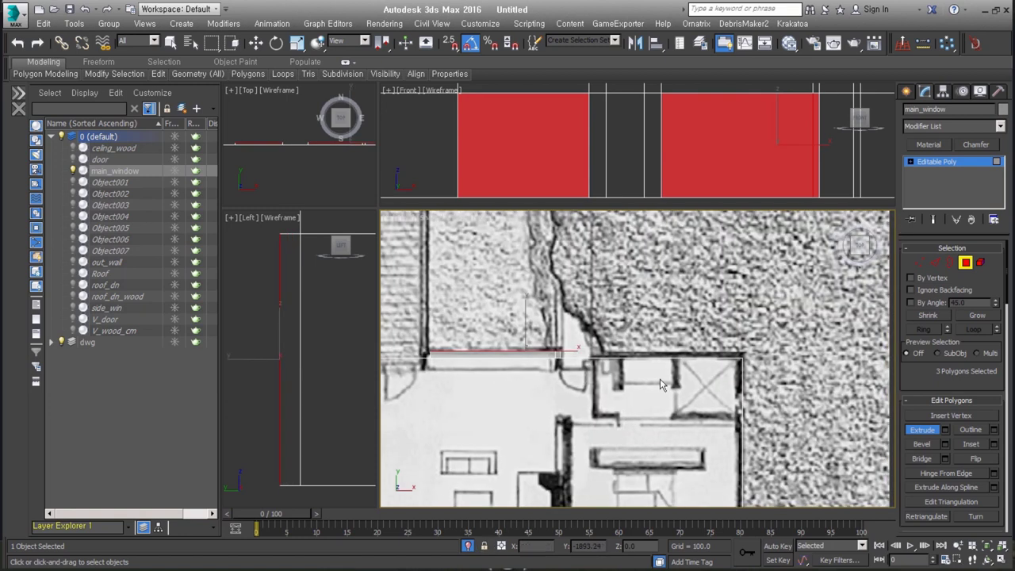
pyautogui.moveTo(687, 431)
pyautogui.keyDown('alt'); pyautogui.mouseDown(button='middle')
pyautogui.moveTo(549, 332)
pyautogui.moveTo(708, 323)
pyautogui.mouseUp(button='middle'); pyautogui.keyUp('alt')
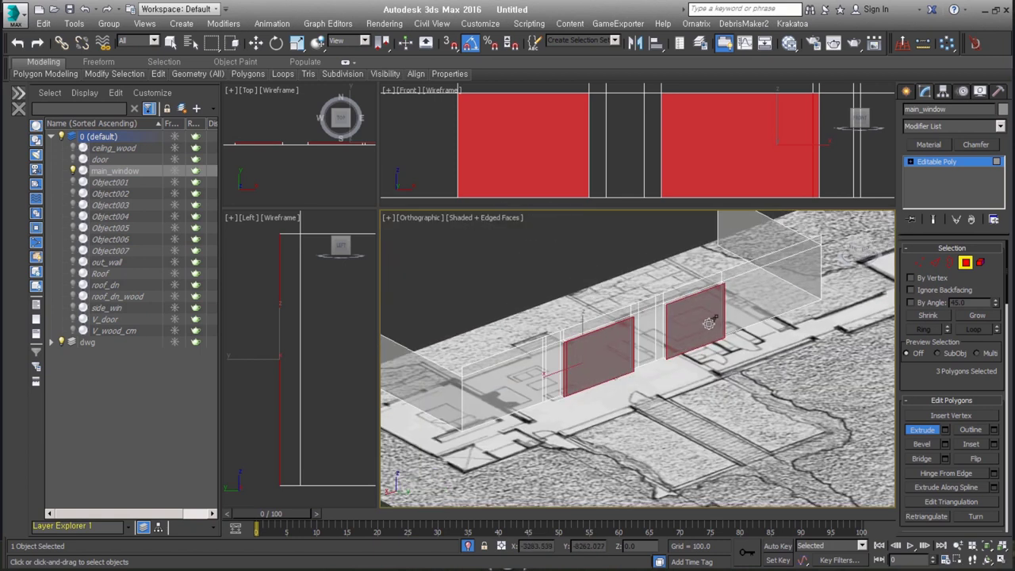
pyautogui.keyDown('alt'); pyautogui.moveTo(661, 405); pyautogui.dragTo(577, 297, button='middle'); pyautogui.keyUp('alt')
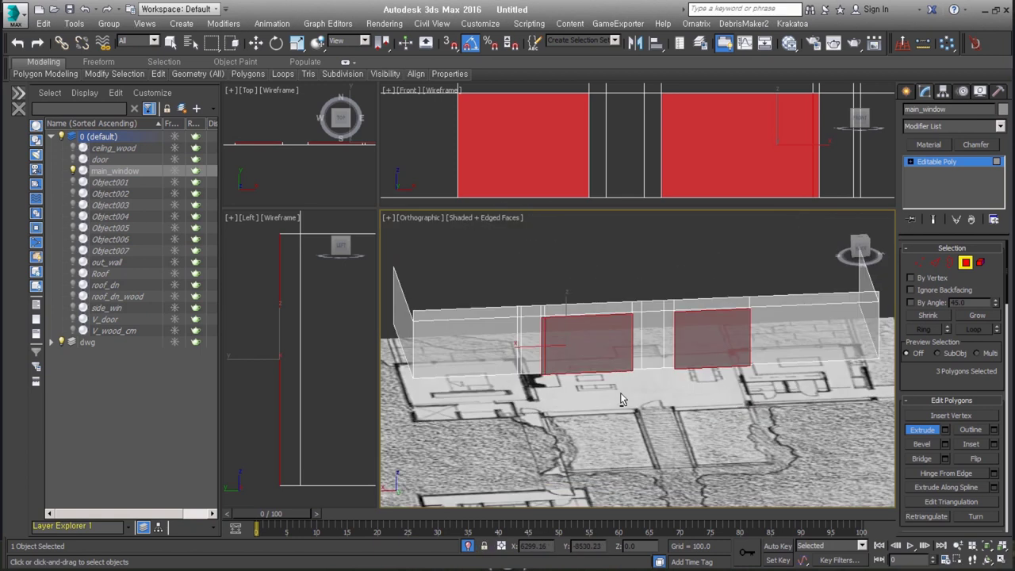
pyautogui.scroll(3, 577, 300)
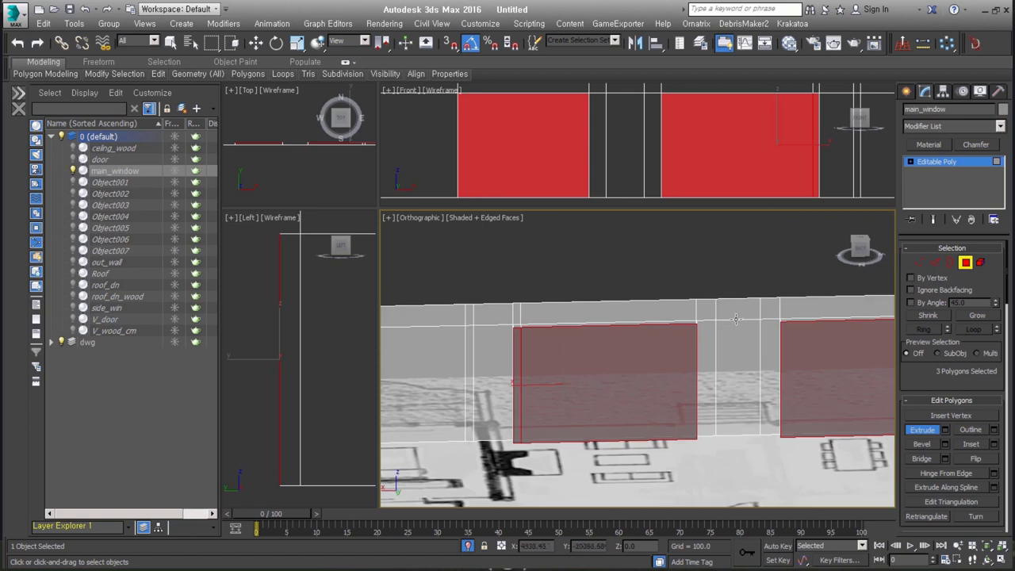
pyautogui.keyDown('alt'); pyautogui.moveTo(669, 370); pyautogui.dragTo(651, 356, button='middle'); pyautogui.keyUp('alt')
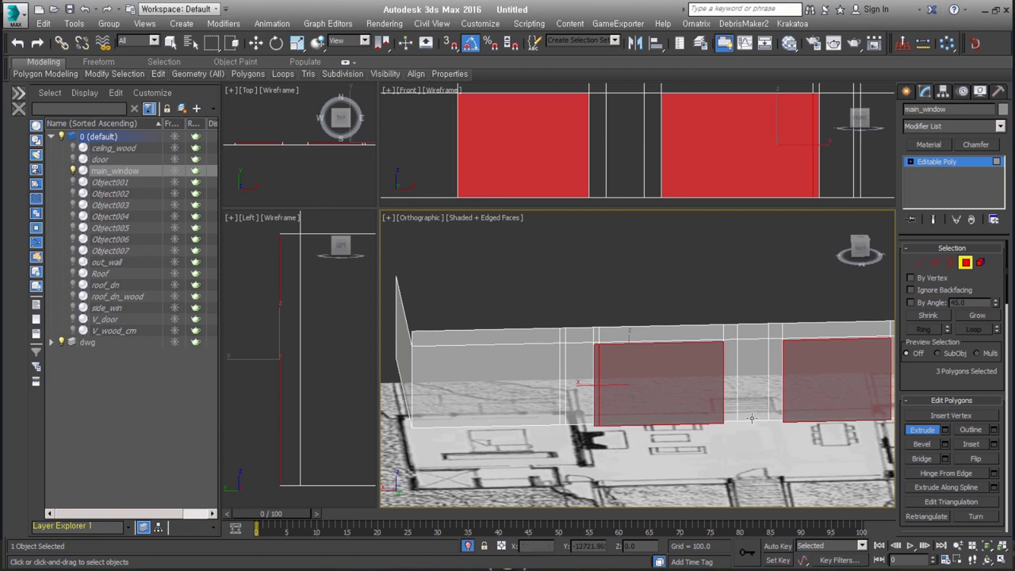
pyautogui.moveTo(731, 325)
pyautogui.keyDown('alt'); pyautogui.mouseDown(button='middle')
pyautogui.moveTo(777, 362)
pyautogui.moveTo(531, 367)
pyautogui.mouseUp(button='middle'); pyautogui.keyUp('alt')
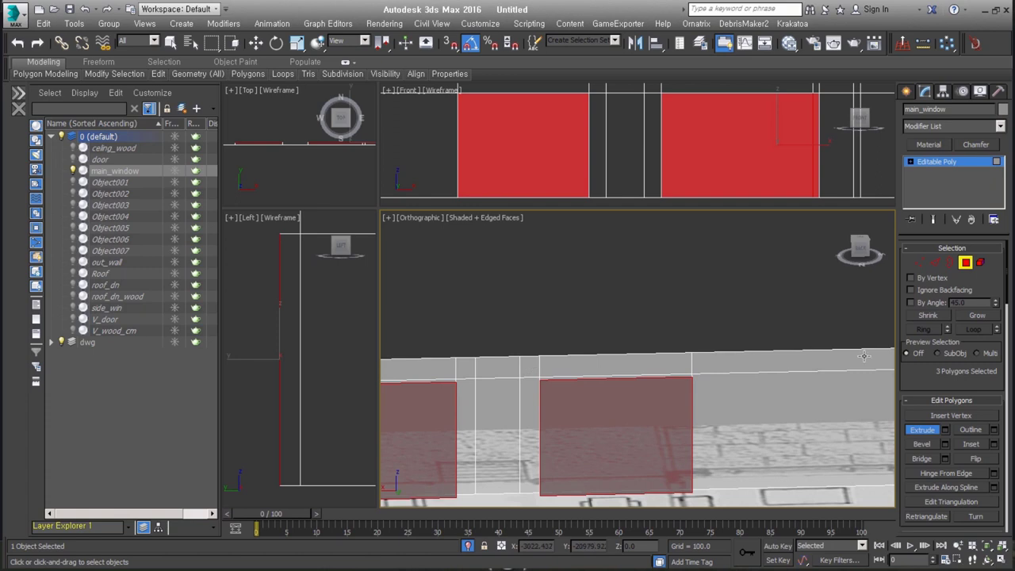
pyautogui.keyDown('alt'); pyautogui.moveTo(796, 394); pyautogui.dragTo(770, 384, button='middle'); pyautogui.keyUp('alt')
pyautogui.press('w')
pyautogui.moveTo(736, 334); pyautogui.dragTo(563, 379)
pyautogui.moveTo(465, 374)
pyautogui.keyDown('alt'); pyautogui.mouseDown(button='middle')
pyautogui.moveTo(596, 349)
pyautogui.moveTo(477, 378)
pyautogui.moveTo(588, 424)
pyautogui.mouseUp(button='middle'); pyautogui.keyUp('alt')
# Add the posts to the selection, fourteen frame polygons in all, and detach them as back_window.
pyautogui.keyDown('ctrl'); pyautogui.moveTo(585, 426); pyautogui.dragTo(644, 477); pyautogui.keyUp('ctrl')
pyautogui.moveTo(644, 476)
pyautogui.keyDown('alt'); pyautogui.mouseDown(button='middle')
pyautogui.moveTo(645, 464)
pyautogui.moveTo(674, 449)
pyautogui.moveTo(678, 456)
pyautogui.mouseUp(button='middle'); pyautogui.keyUp('alt')
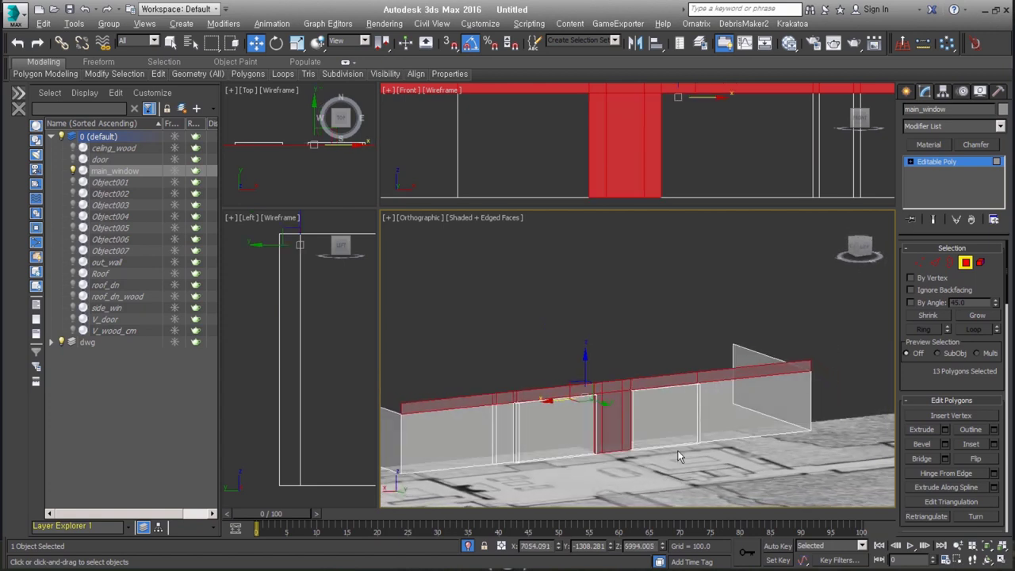
pyautogui.moveTo(671, 433)
pyautogui.keyDown('alt'); pyautogui.mouseDown(button='middle')
pyautogui.moveTo(651, 443)
pyautogui.moveTo(628, 429)
pyautogui.mouseUp(button='middle'); pyautogui.keyUp('alt')
pyautogui.keyDown('ctrl'); pyautogui.click(503, 434); pyautogui.keyUp('ctrl')
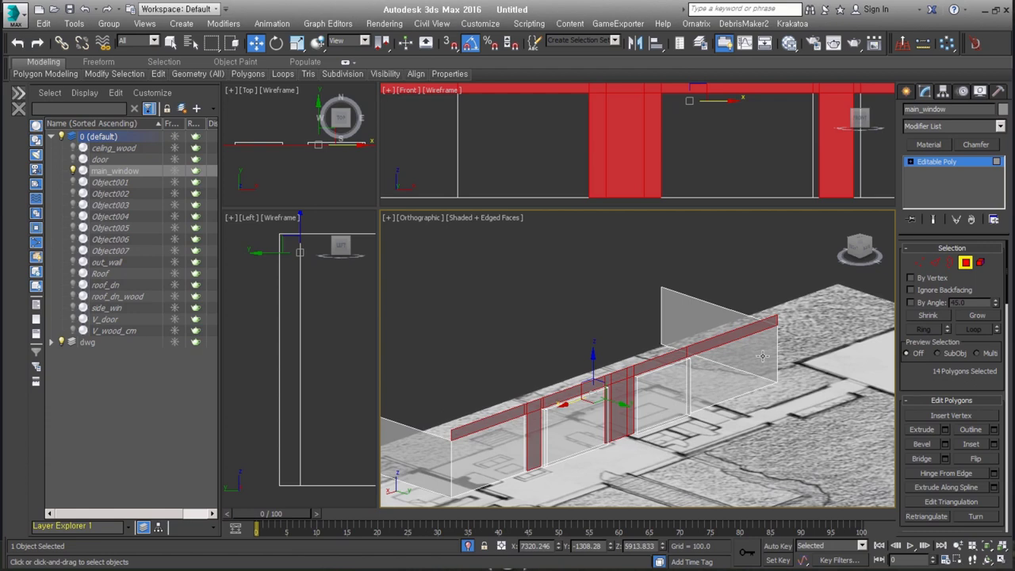
pyautogui.keyDown('alt'); pyautogui.moveTo(689, 416); pyautogui.dragTo(615, 419, button='middle'); pyautogui.keyUp('alt')
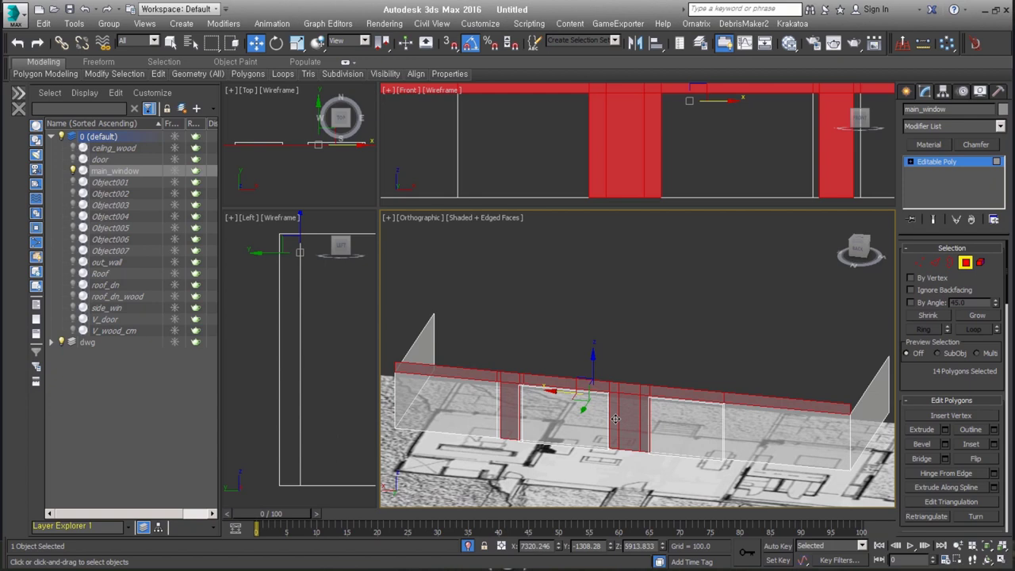
pyautogui.scroll(3, 615, 409)
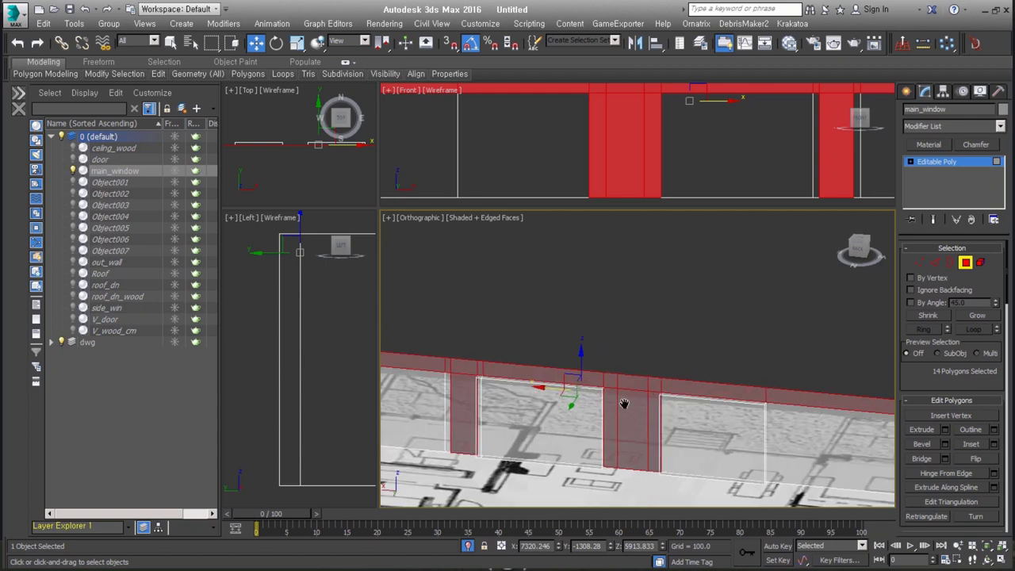
pyautogui.write('d')
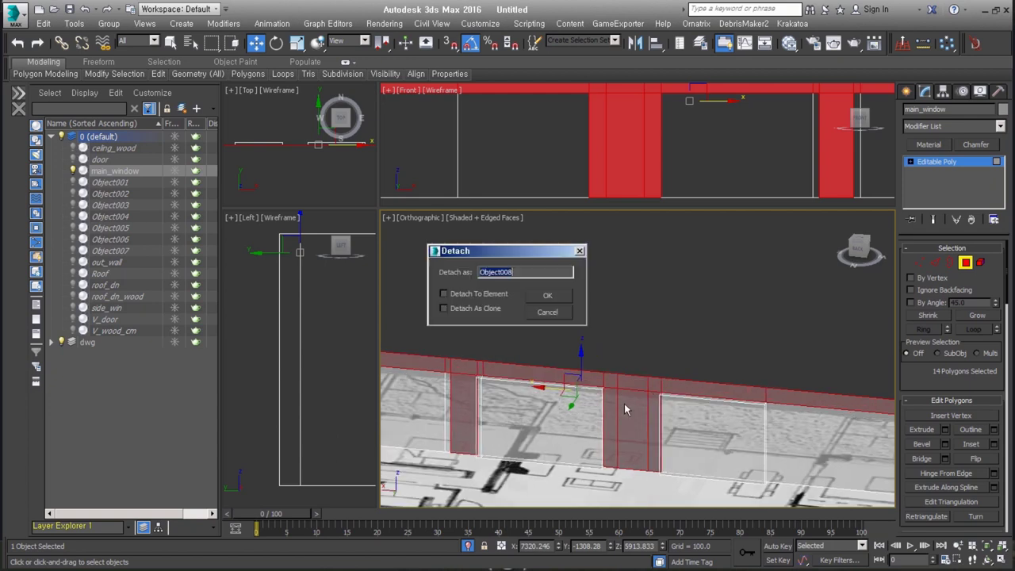
pyautogui.write('back_window')
pyautogui.press('Return')
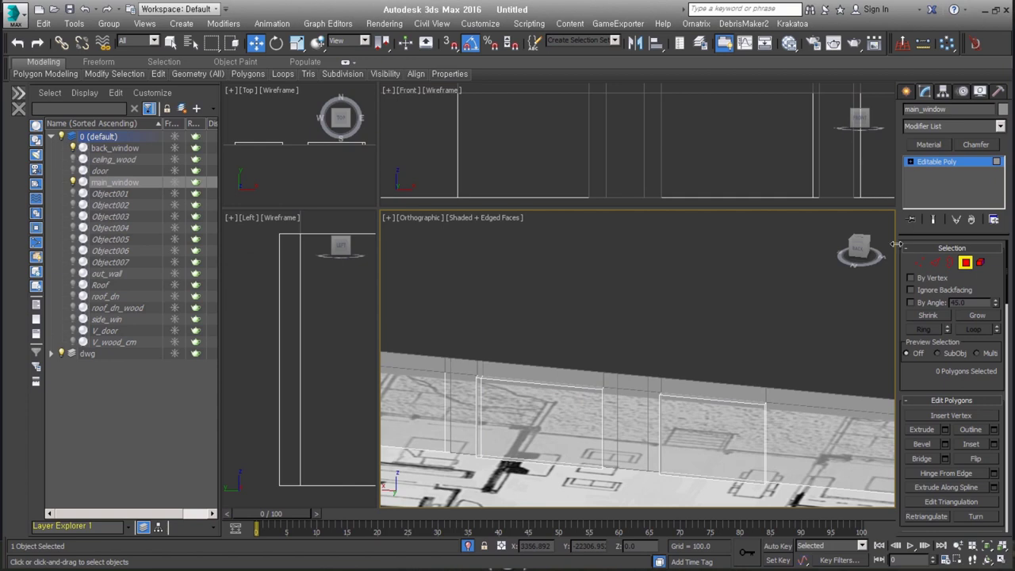
# Select the back_window object and enter its Edge sub-object level.
pyautogui.click(966, 263)
pyautogui.click(515, 400)
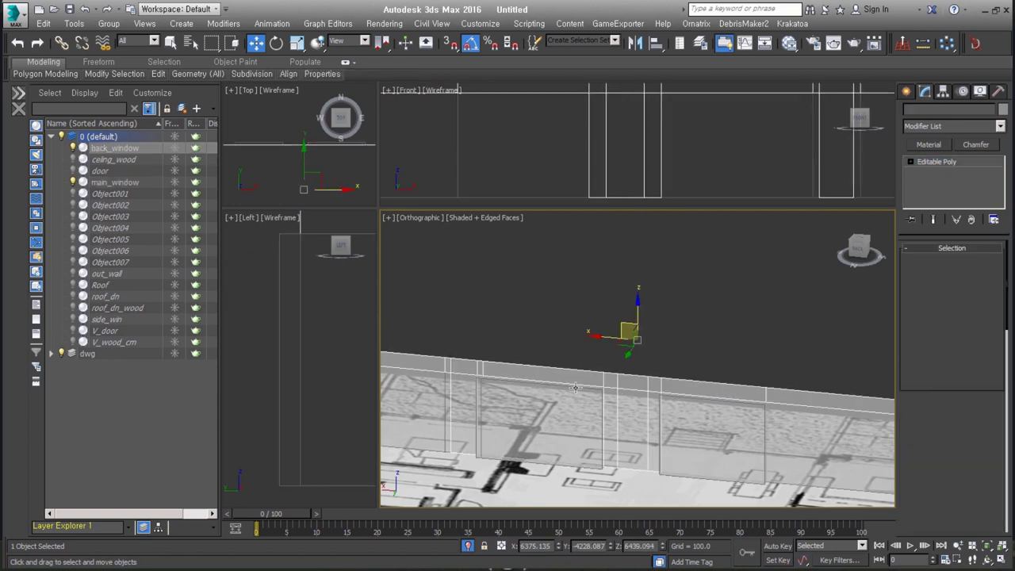
pyautogui.scroll(3, 476, 381)
pyautogui.moveTo(396, 369); pyautogui.dragTo(530, 396, button='middle')
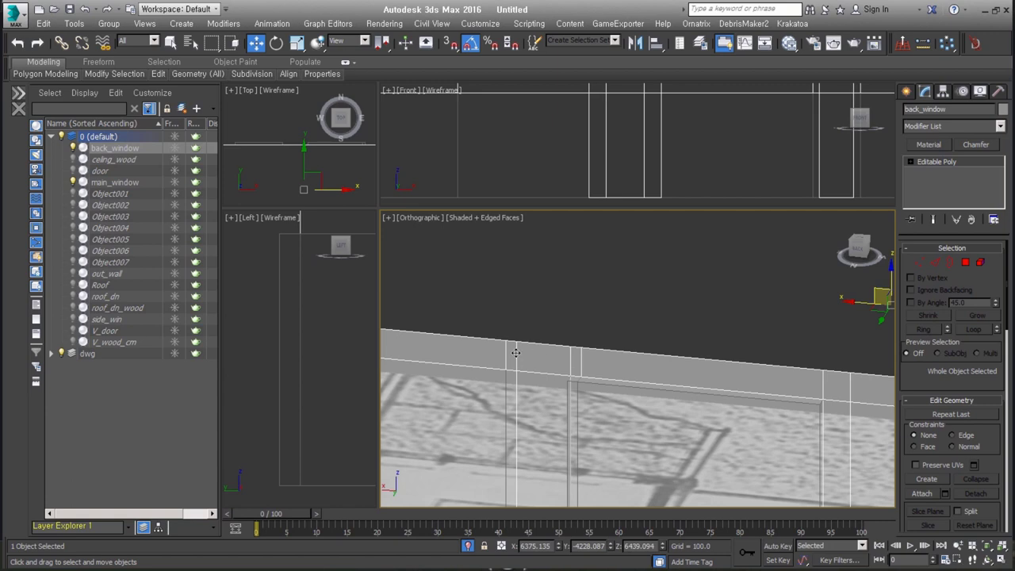
pyautogui.keyDown('alt'); pyautogui.moveTo(594, 362); pyautogui.dragTo(607, 358, button='middle'); pyautogui.keyUp('alt')
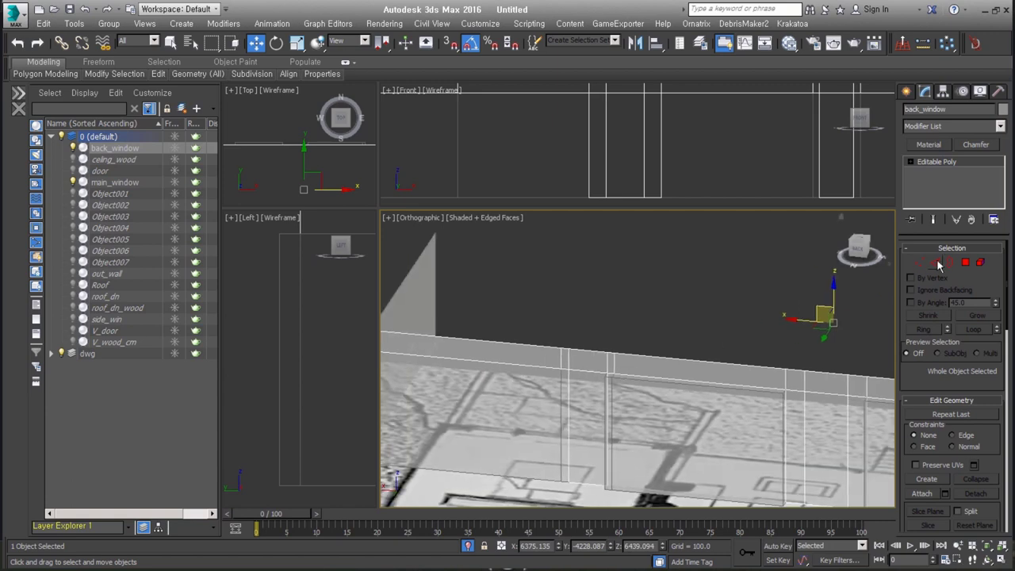
pyautogui.press('2')
# Pick two edges along the top of the back_window wall.
pyautogui.click(559, 360)
pyautogui.scroll(-2, 558, 360)
pyautogui.moveTo(559, 360)
pyautogui.mouseDown(button='middle')
pyautogui.moveTo(536, 373)
pyautogui.moveTo(611, 336)
pyautogui.mouseUp(button='middle')
pyautogui.click(538, 374)
pyautogui.rightClick(611, 336)
pyautogui.click(634, 331)
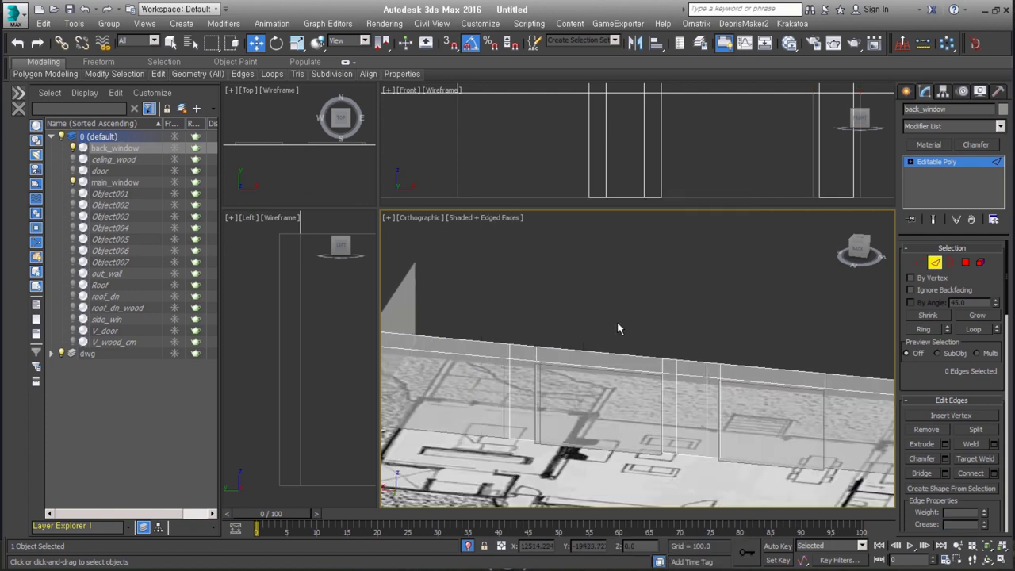
pyautogui.click(597, 364)
pyautogui.rightClick(598, 364)
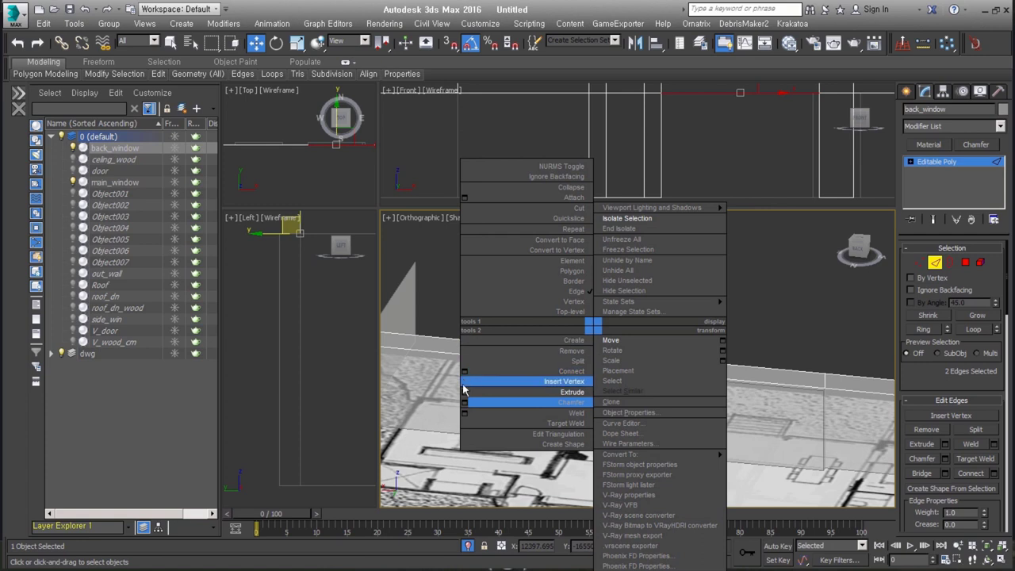
pyautogui.click(868, 403)
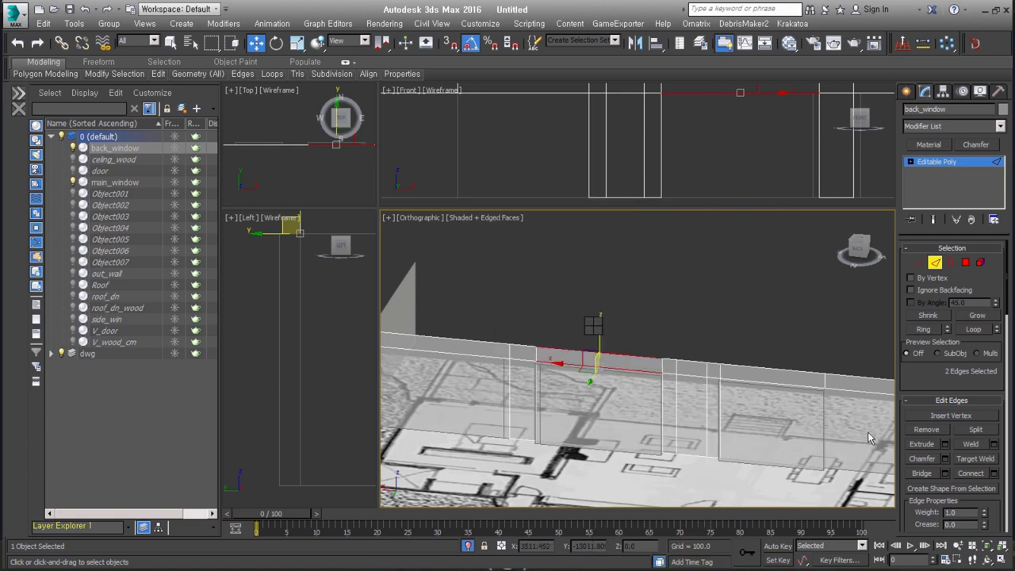
# Undo a stray corner-edge pick and bring up the Newberg Residence reference photo folder.
pyautogui.scroll(3, 649, 341)
pyautogui.click(650, 359)
pyautogui.hotkey('ctrl', 'z')
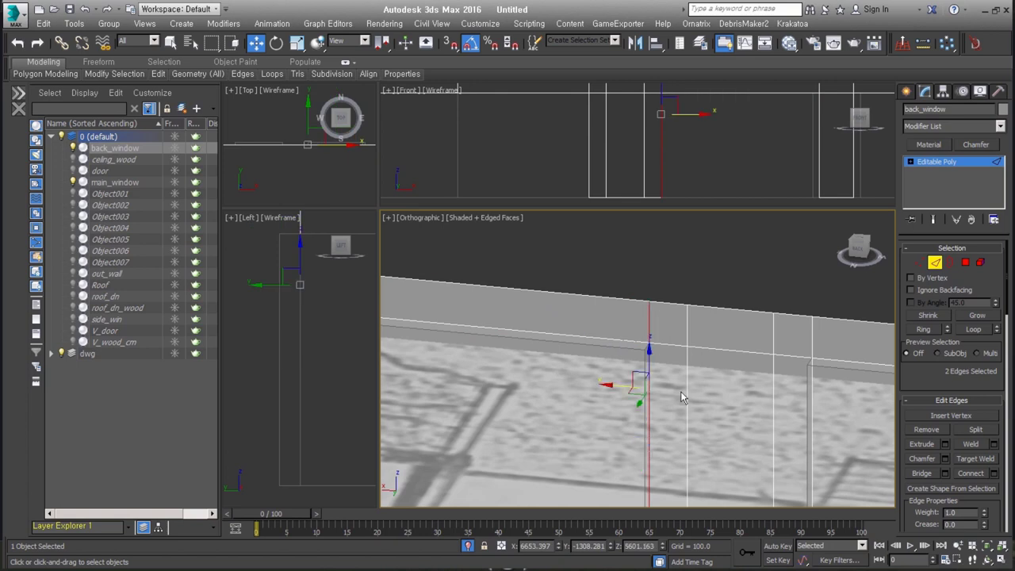
pyautogui.scroll(-3, 680, 389)
pyautogui.moveTo(653, 317); pyautogui.dragTo(631, 325, button='middle')
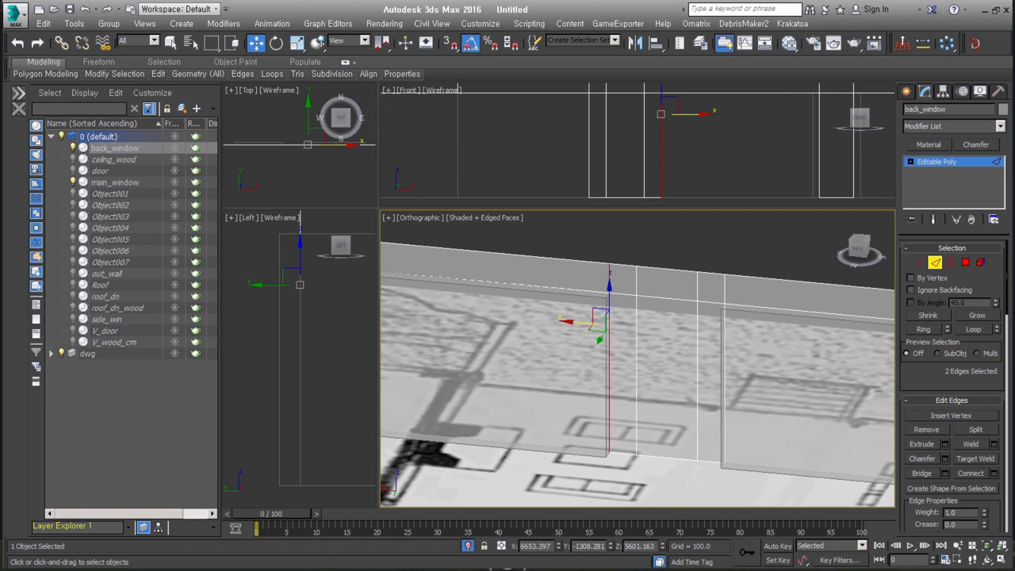
pyautogui.hotkey('alt', 'Tab')
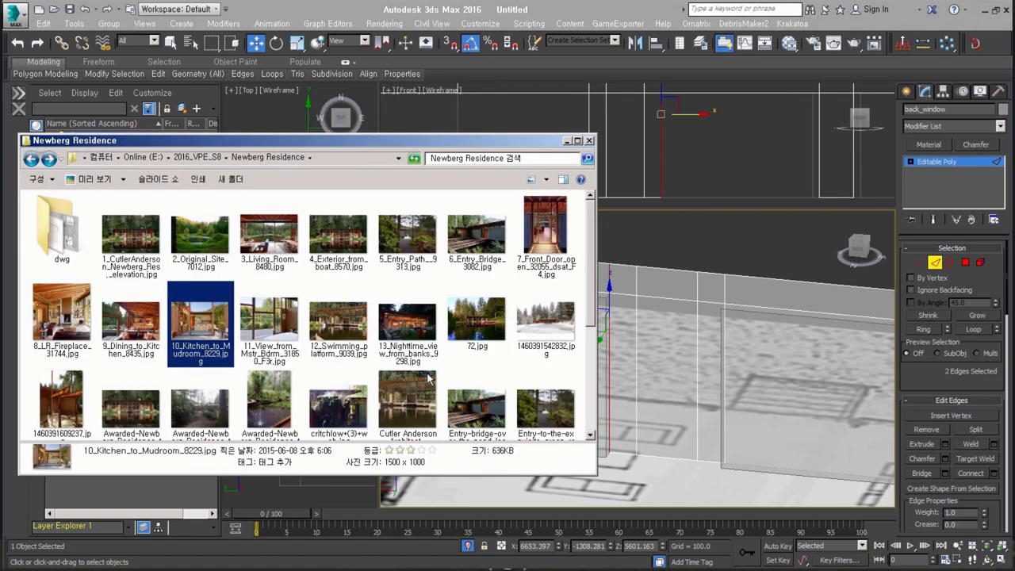
pyautogui.click(131, 418)
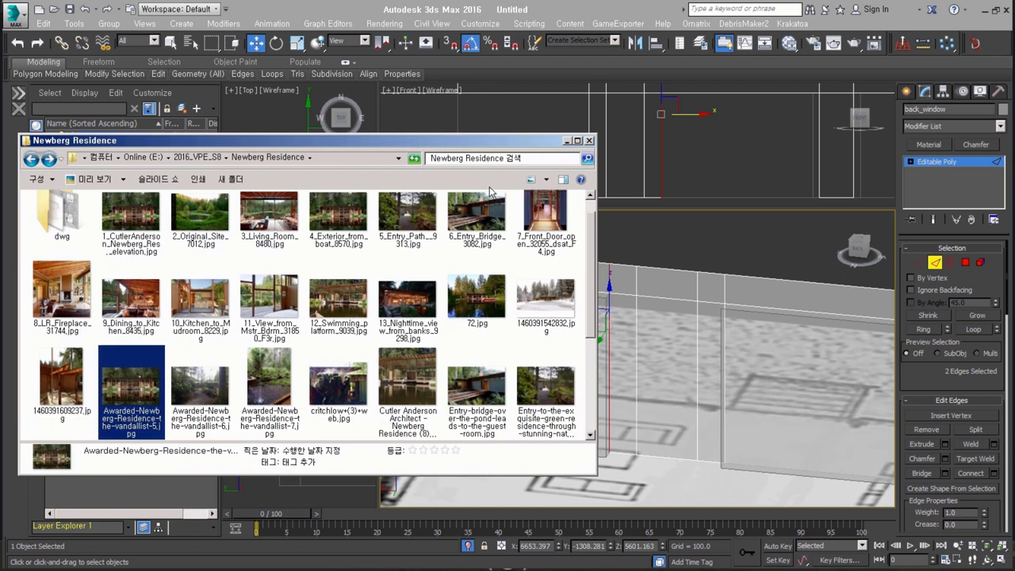
pyautogui.doubleClick(490, 194)
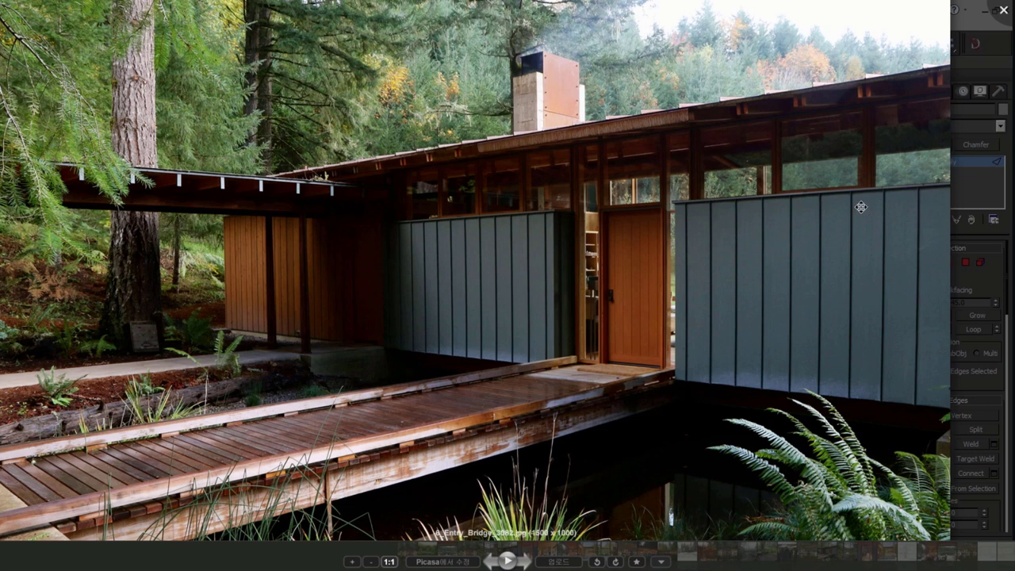
pyautogui.press('Escape')
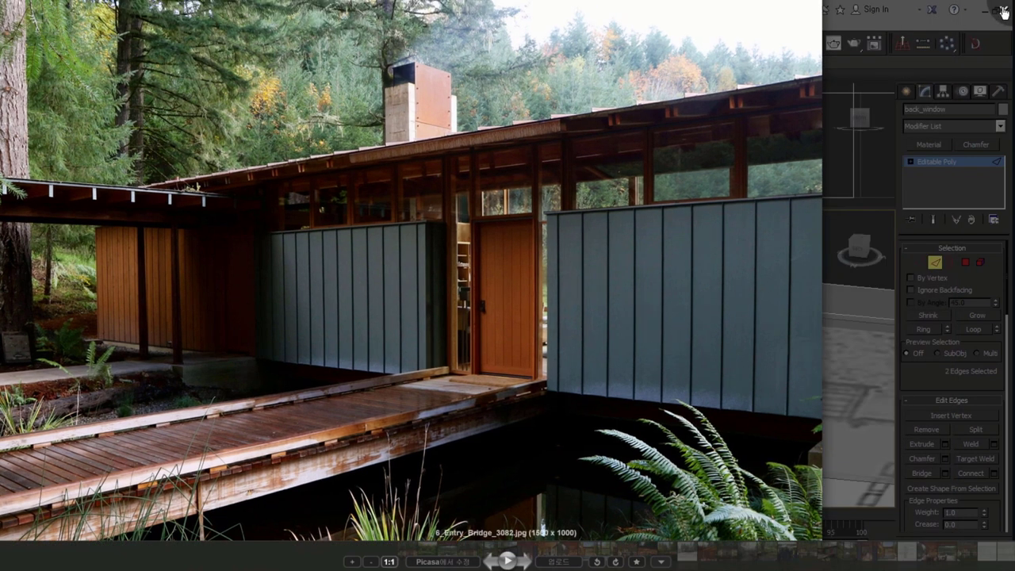
pyautogui.press('Escape')
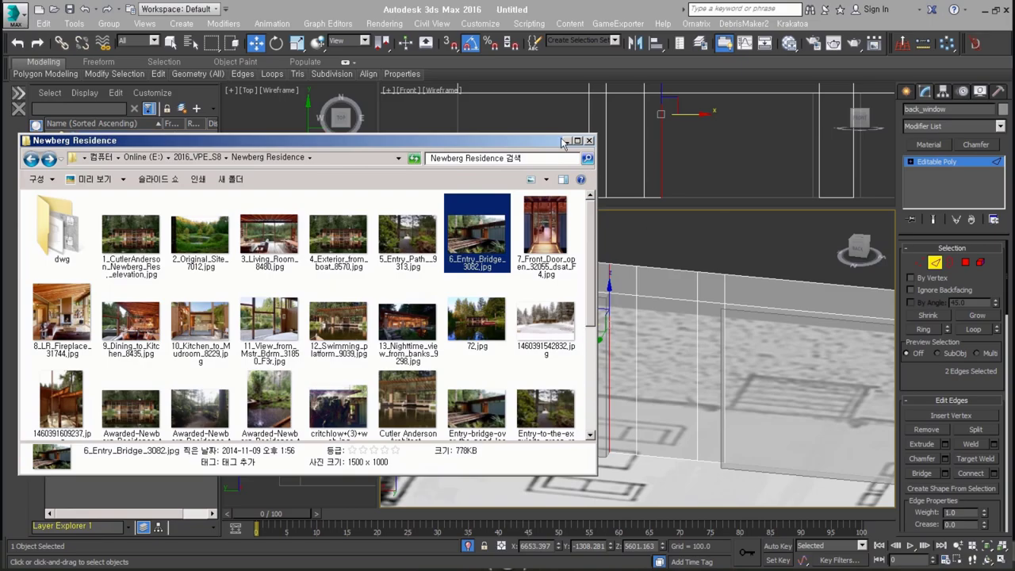
# Back in 3ds Max, start Connect on the selected top edges with 3 segments.
pyautogui.click(568, 142)
pyautogui.keyDown('alt'); pyautogui.moveTo(614, 352); pyautogui.dragTo(660, 259, button='middle'); pyautogui.keyUp('alt')
pyautogui.keyDown('alt'); pyautogui.moveTo(760, 381); pyautogui.dragTo(615, 339, button='middle'); pyautogui.keyUp('alt')
pyautogui.rightClick(615, 339)
pyautogui.click(492, 375)
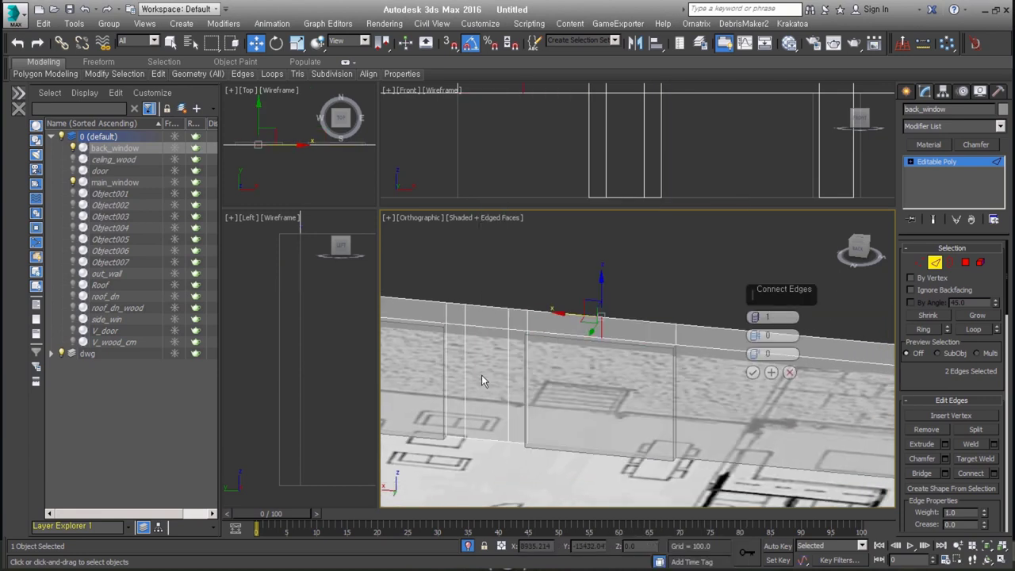
pyautogui.moveTo(755, 317); pyautogui.dragTo(756, 302)
# Add the remaining top-band edges and apply the 3-segment connect.
pyautogui.keyDown('alt'); pyautogui.moveTo(615, 314); pyautogui.dragTo(601, 317, button='middle'); pyautogui.keyUp('alt')
pyautogui.keyDown('ctrl'); pyautogui.click(567, 323); pyautogui.keyUp('ctrl')
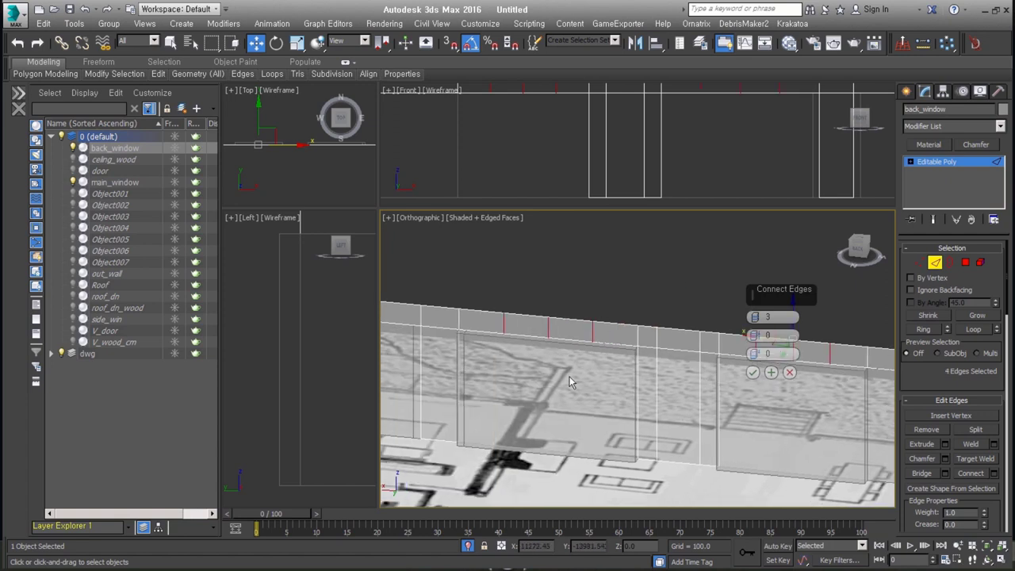
pyautogui.keyDown('alt'); pyautogui.moveTo(535, 398); pyautogui.dragTo(626, 371, button='middle'); pyautogui.keyUp('alt')
pyautogui.keyDown('ctrl'); pyautogui.click(434, 379); pyautogui.keyUp('ctrl')
pyautogui.keyDown('alt'); pyautogui.moveTo(434, 379); pyautogui.dragTo(659, 361, button='middle'); pyautogui.keyUp('alt')
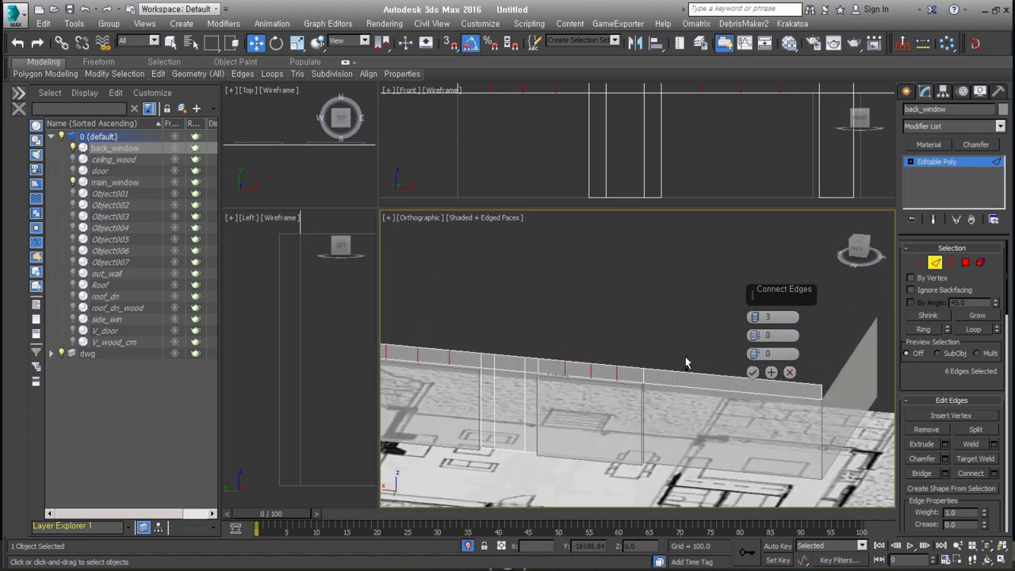
pyautogui.moveTo(664, 427)
pyautogui.keyDown('alt'); pyautogui.mouseDown(button='middle')
pyautogui.moveTo(735, 408)
pyautogui.moveTo(762, 389)
pyautogui.mouseUp(button='middle'); pyautogui.keyUp('alt')
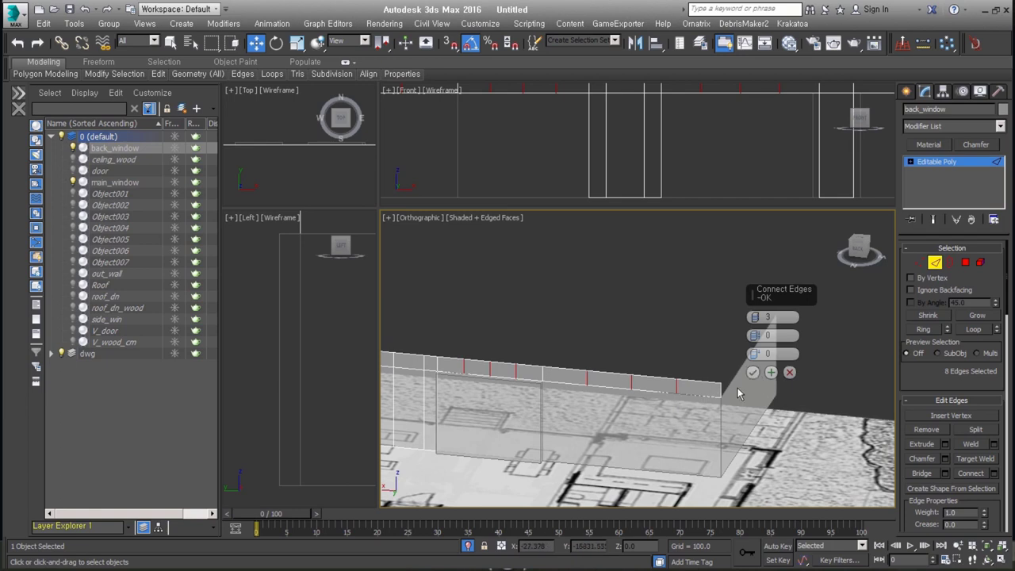
pyautogui.press('x')
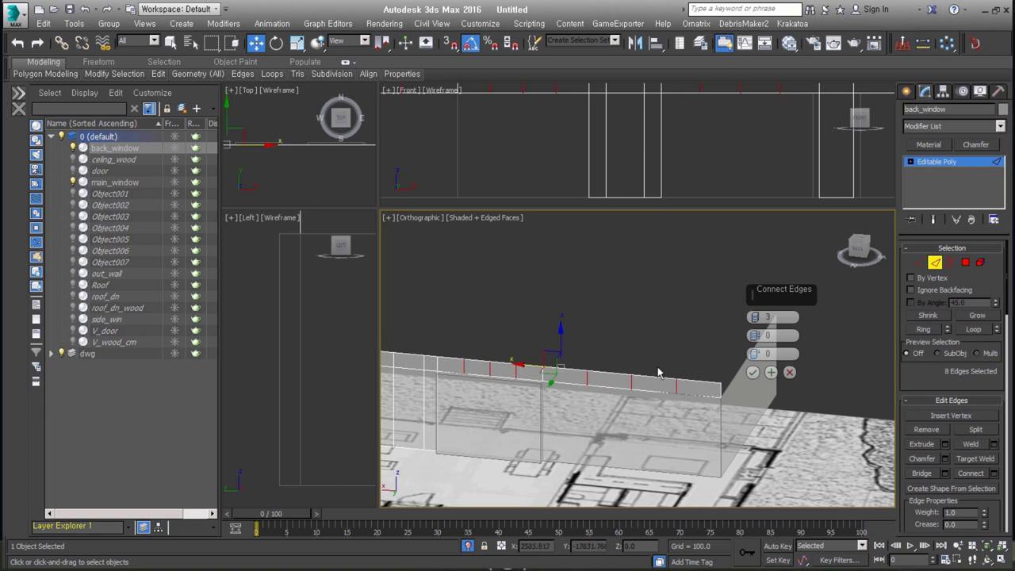
pyautogui.click(754, 373)
# Clear the edge selection and inspect the new top-band panels.
pyautogui.moveTo(582, 396)
pyautogui.keyDown('alt'); pyautogui.mouseDown(button='middle')
pyautogui.moveTo(662, 374)
pyautogui.moveTo(603, 308)
pyautogui.moveTo(633, 347)
pyautogui.mouseUp(button='middle'); pyautogui.keyUp('alt')
pyautogui.click(603, 308)
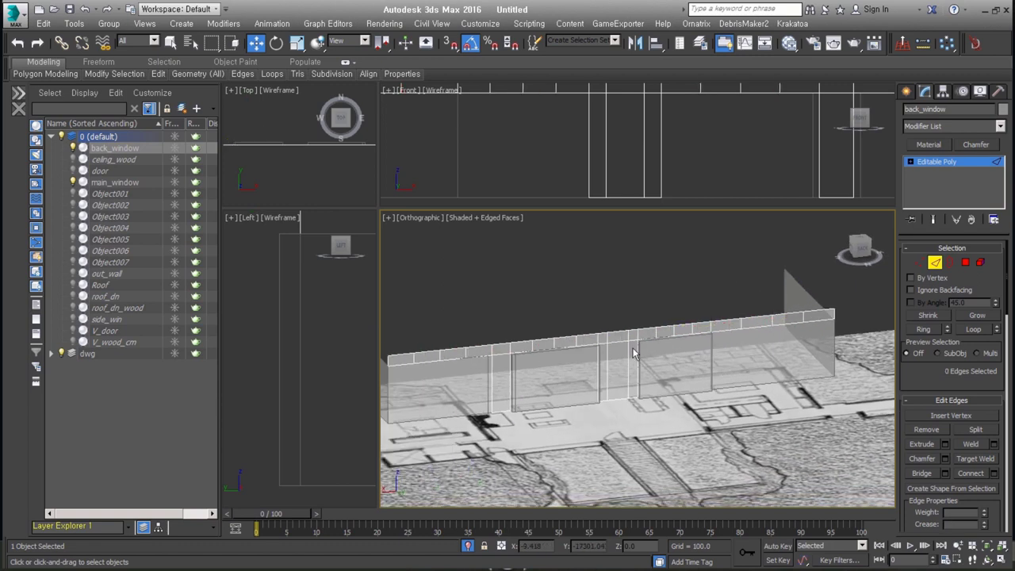
pyautogui.moveTo(583, 376)
pyautogui.keyDown('alt'); pyautogui.mouseDown(button='middle')
pyautogui.moveTo(623, 362)
pyautogui.moveTo(608, 361)
pyautogui.mouseUp(button='middle'); pyautogui.keyUp('alt')
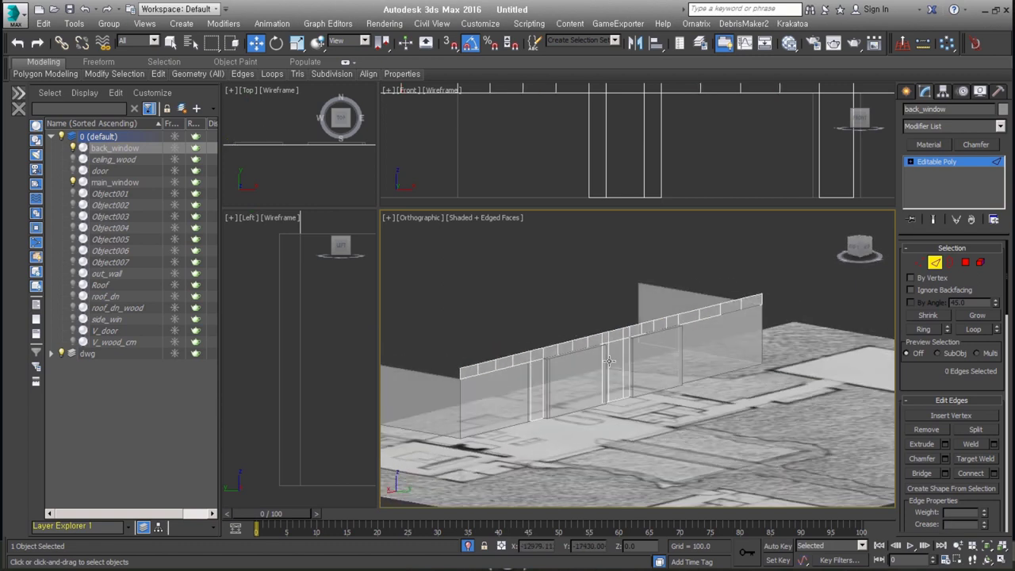
pyautogui.scroll(5, 608, 361)
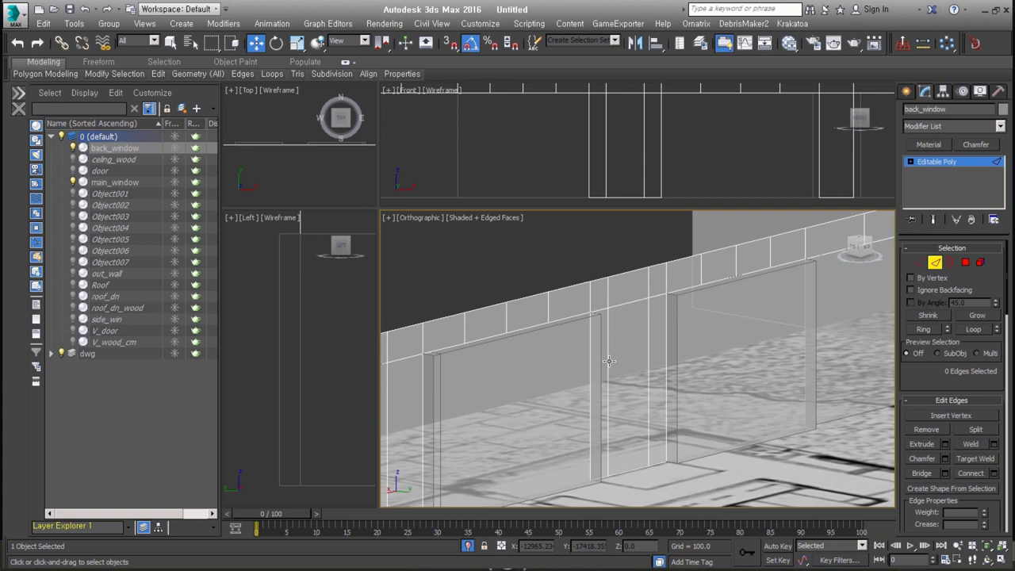
# Select the vertical window edges on back_window's wall.
pyautogui.click(652, 352)
pyautogui.moveTo(651, 352)
pyautogui.keyDown('alt'); pyautogui.mouseDown(button='middle')
pyautogui.moveTo(677, 384)
pyautogui.moveTo(638, 385)
pyautogui.mouseUp(button='middle'); pyautogui.keyUp('alt')
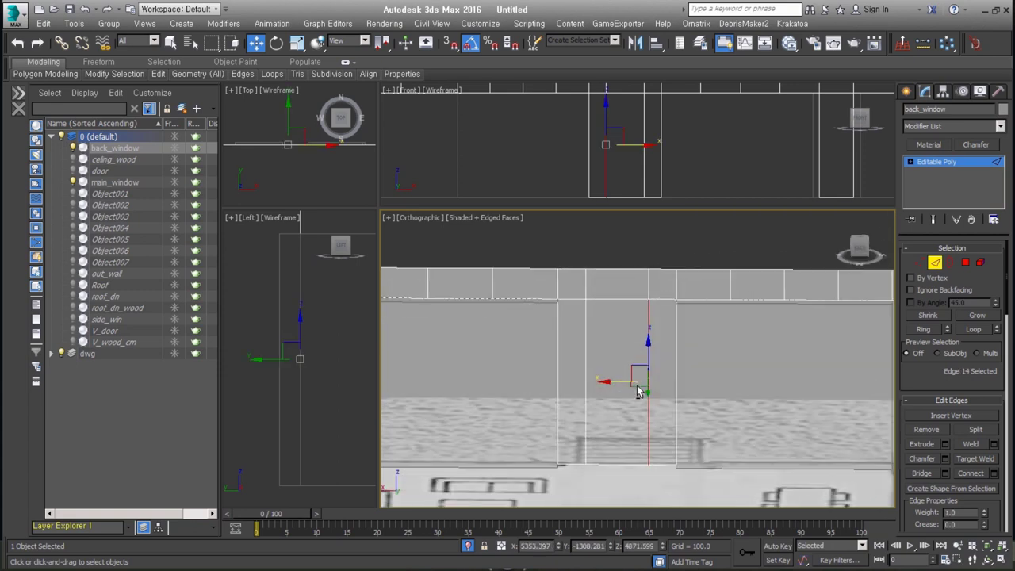
pyautogui.click(672, 426)
pyautogui.click(676, 404)
pyautogui.keyDown('ctrl'); pyautogui.click(676, 287); pyautogui.keyUp('ctrl')
pyautogui.keyDown('ctrl'); pyautogui.click(559, 284); pyautogui.keyUp('ctrl')
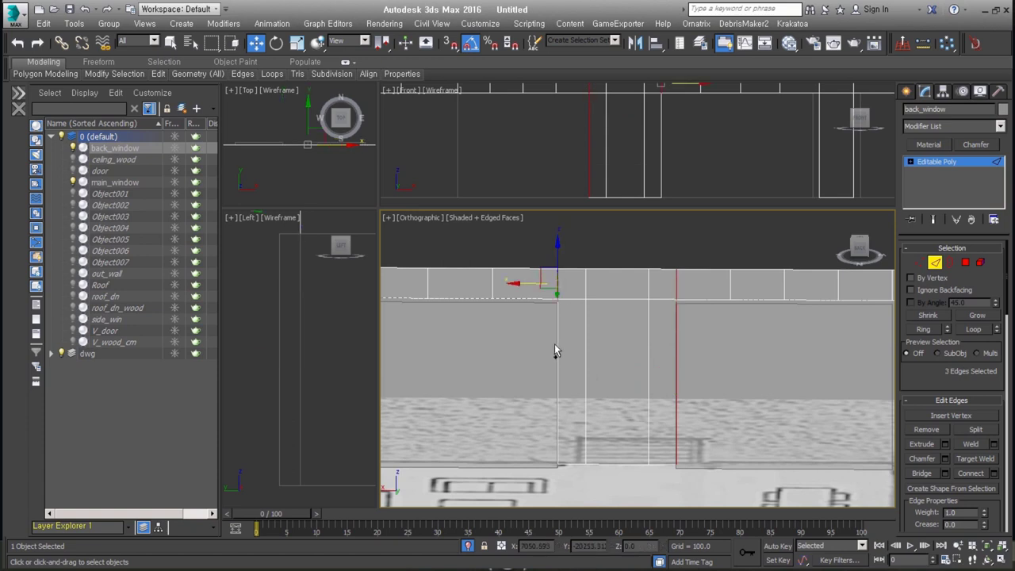
pyautogui.keyDown('alt'); pyautogui.moveTo(666, 495); pyautogui.dragTo(666, 491); pyautogui.keyUp('alt')
pyautogui.click(809, 389)
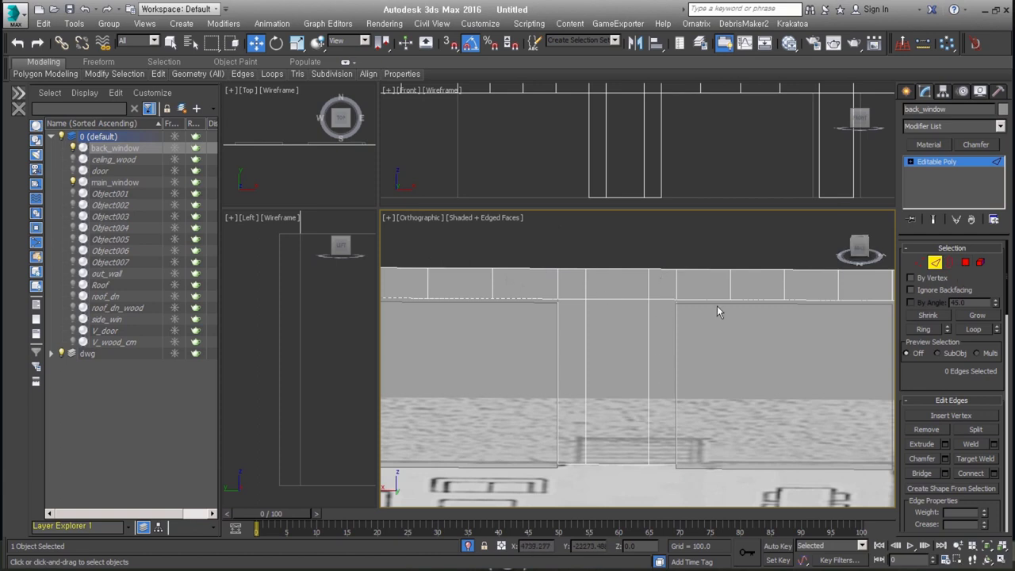
pyautogui.click(675, 375)
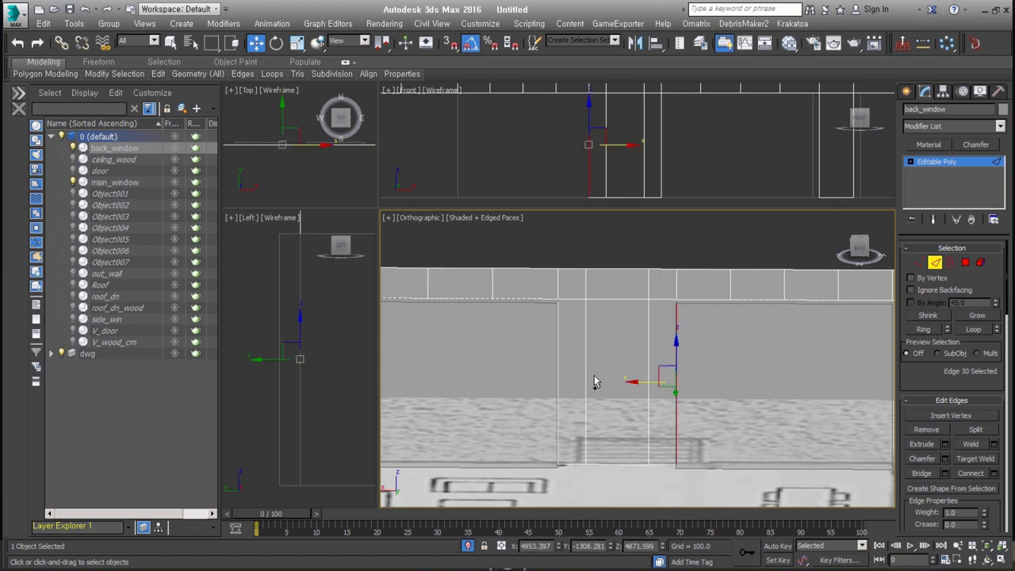
pyautogui.keyDown('ctrl'); pyautogui.click(558, 373); pyautogui.keyUp('ctrl')
# Chamfer the four vertical edges by 80, then deselect them.
pyautogui.rightClick(588, 403)
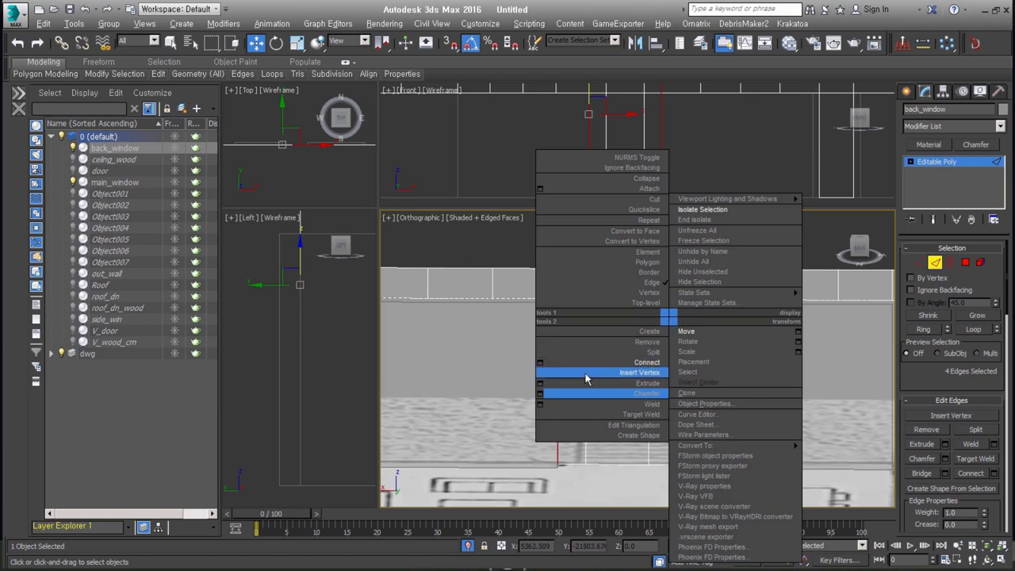
pyautogui.click(544, 396)
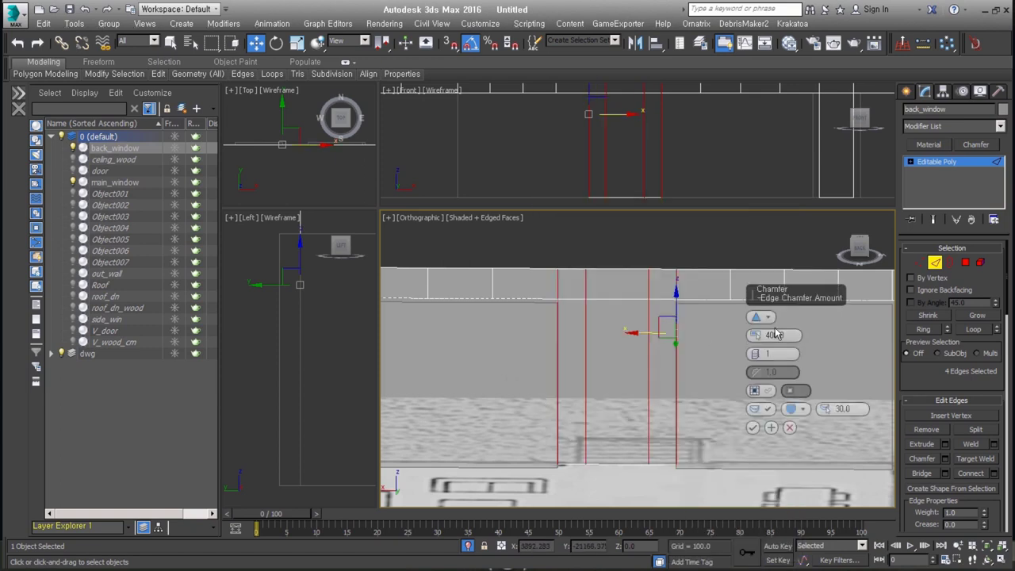
pyautogui.press('Return')
pyautogui.keyDown('ctrl'); pyautogui.click(586, 392); pyautogui.keyUp('ctrl')
pyautogui.keyDown('ctrl'); pyautogui.click(558, 385); pyautogui.keyUp('ctrl')
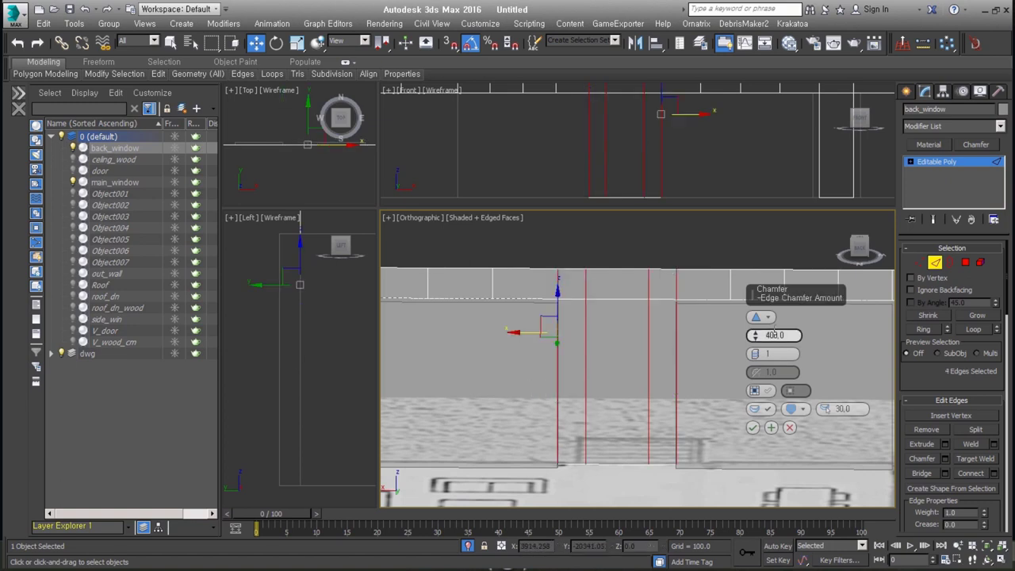
pyautogui.write('8')
pyautogui.press('Return')
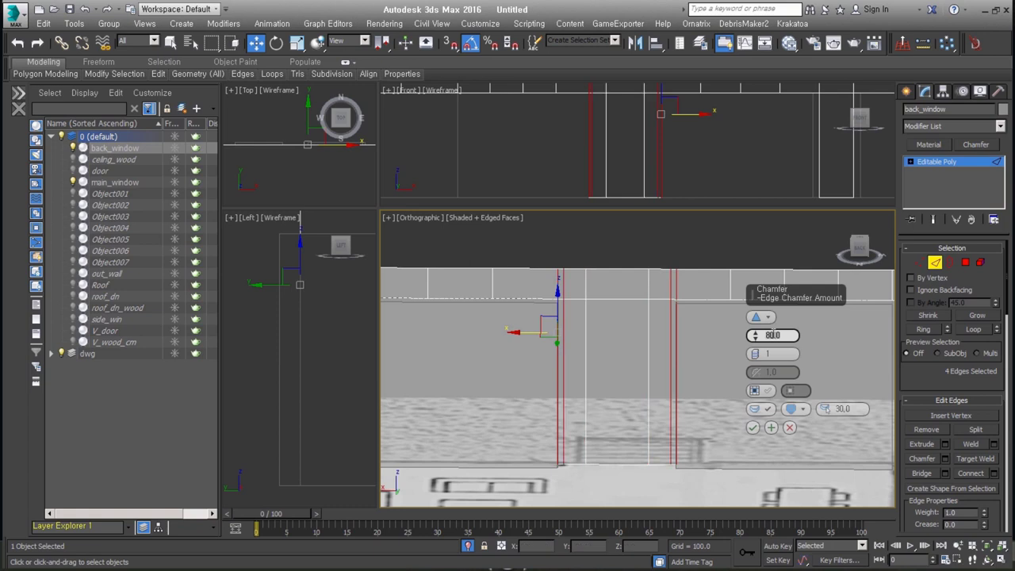
pyautogui.click(754, 428)
pyautogui.moveTo(596, 419); pyautogui.dragTo(612, 431, button='middle')
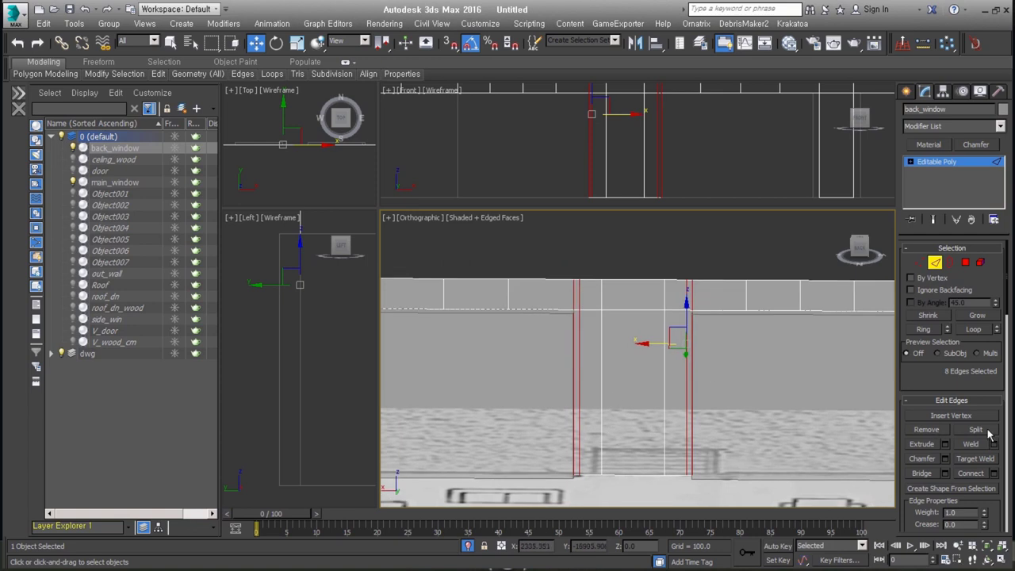
pyautogui.keyDown('alt'); pyautogui.moveTo(727, 418); pyautogui.dragTo(783, 419, button='middle'); pyautogui.keyUp('alt')
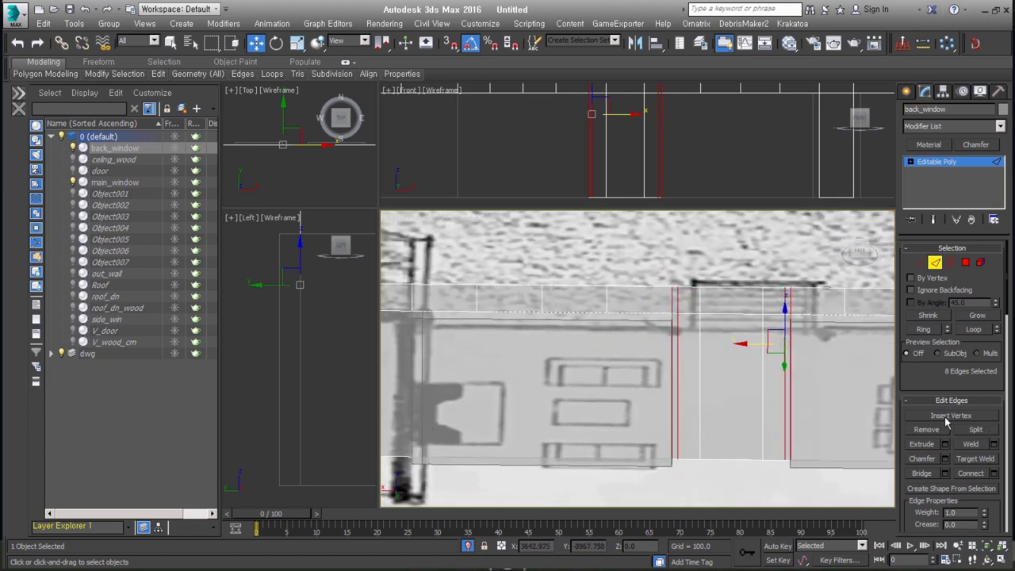
pyautogui.click(714, 471)
pyautogui.moveTo(714, 470)
pyautogui.keyDown('alt'); pyautogui.mouseDown(button='middle')
pyautogui.moveTo(680, 426)
pyautogui.moveTo(766, 408)
pyautogui.mouseUp(button='middle'); pyautogui.keyUp('alt')
# Return to object level, show the whole scene and select main_window.
pyautogui.click(935, 264)
pyautogui.press('z')
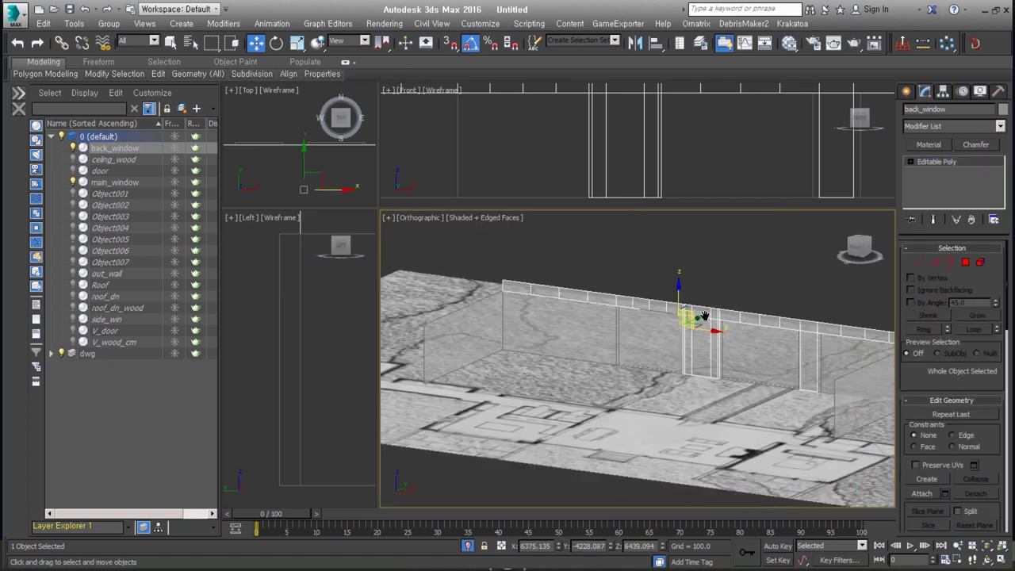
pyautogui.click(470, 549)
pyautogui.keyDown('alt'); pyautogui.moveTo(671, 349); pyautogui.dragTo(741, 343, button='middle'); pyautogui.keyUp('alt')
pyautogui.click(711, 381)
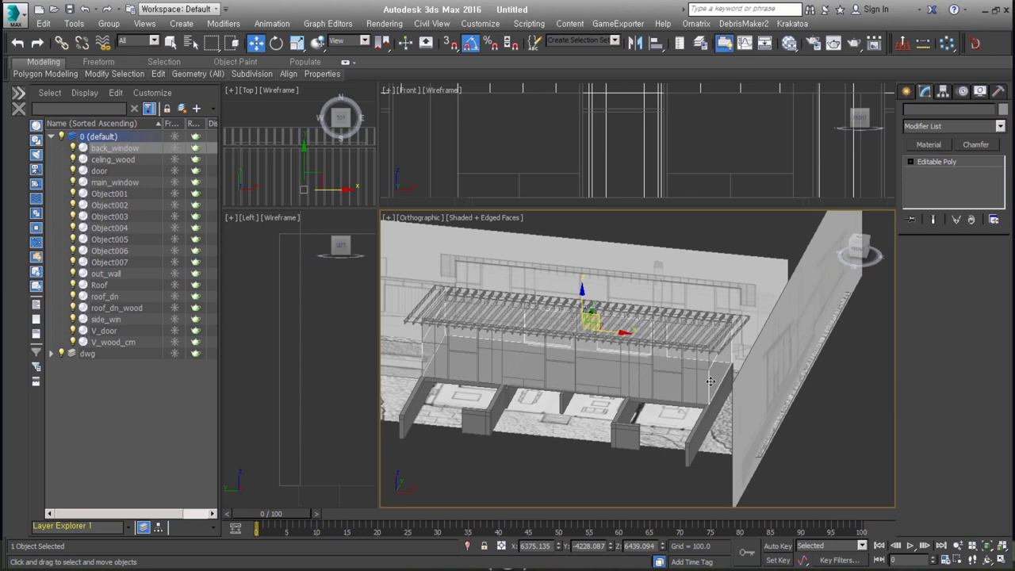
pyautogui.scroll(3, 711, 382)
pyautogui.keyDown('alt'); pyautogui.moveTo(710, 381); pyautogui.dragTo(786, 365, button='middle'); pyautogui.keyUp('alt')
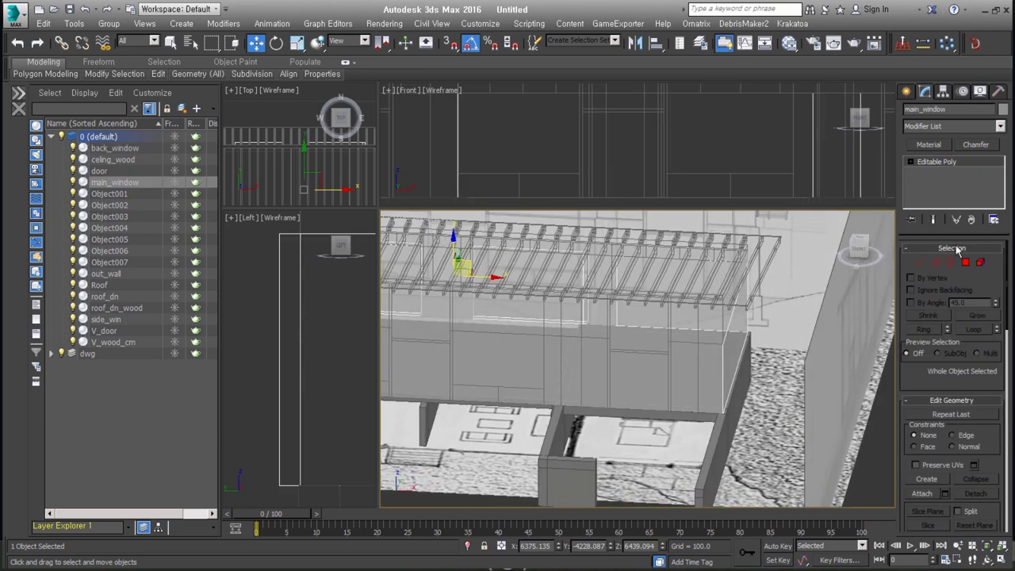
pyautogui.click(718, 368)
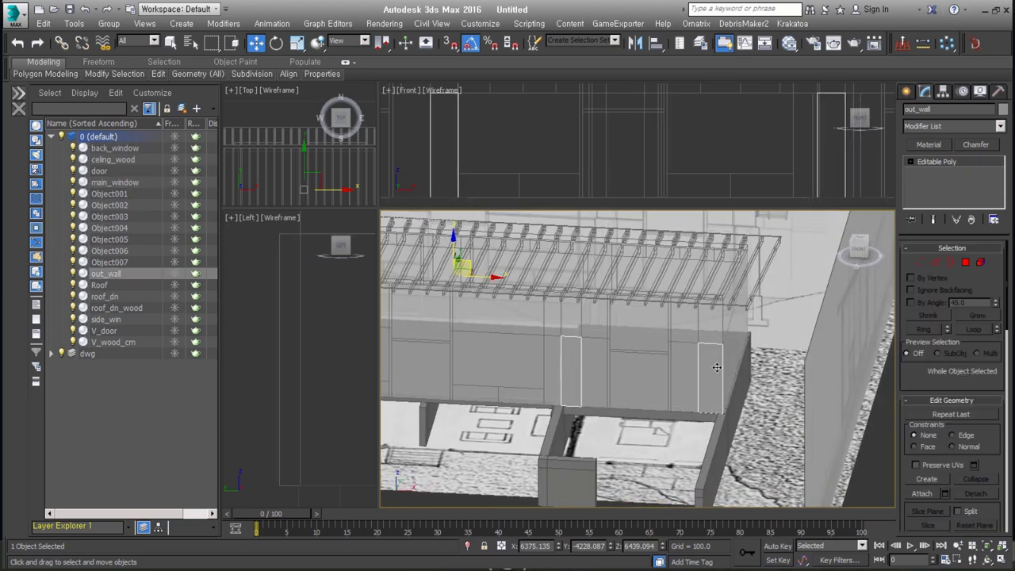
pyautogui.click(730, 338)
# Select three window polygons of main_window in Polygon mode.
pyautogui.click(964, 265)
pyautogui.click(709, 284)
pyautogui.keyDown('ctrl'); pyautogui.click(589, 273); pyautogui.keyUp('ctrl')
pyautogui.keyDown('alt'); pyautogui.moveTo(545, 293); pyautogui.dragTo(539, 394, button='middle'); pyautogui.keyUp('alt')
pyautogui.scroll(4, 582, 276)
pyautogui.press('x')
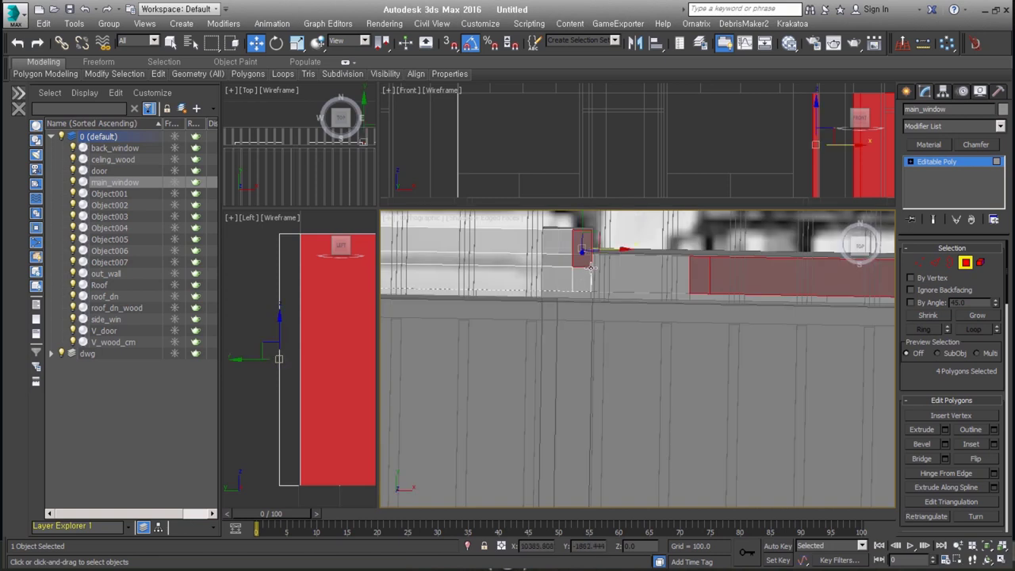
pyautogui.scroll(-3, 619, 262)
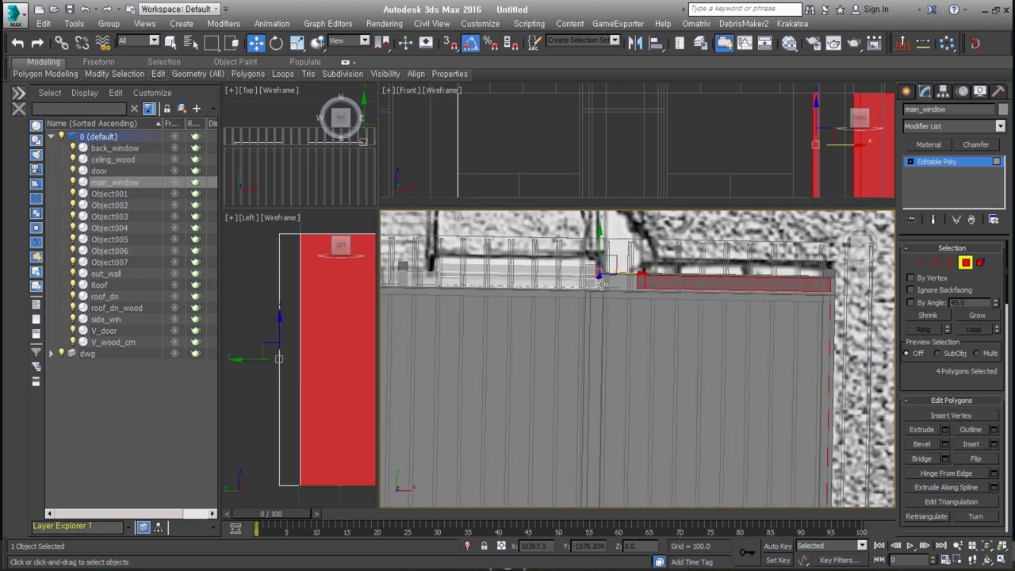
pyautogui.keyDown('alt'); pyautogui.click(586, 298); pyautogui.keyUp('alt')
pyautogui.scroll(2, 615, 285)
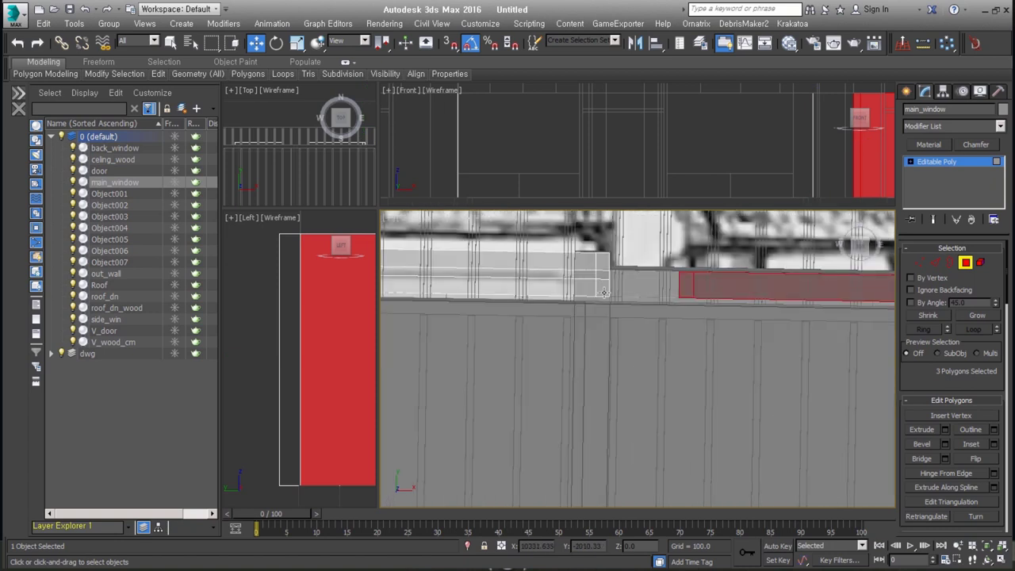
pyautogui.scroll(3, 604, 293)
pyautogui.keyDown('alt'); pyautogui.moveTo(605, 293); pyautogui.dragTo(611, 285, button='middle'); pyautogui.keyUp('alt')
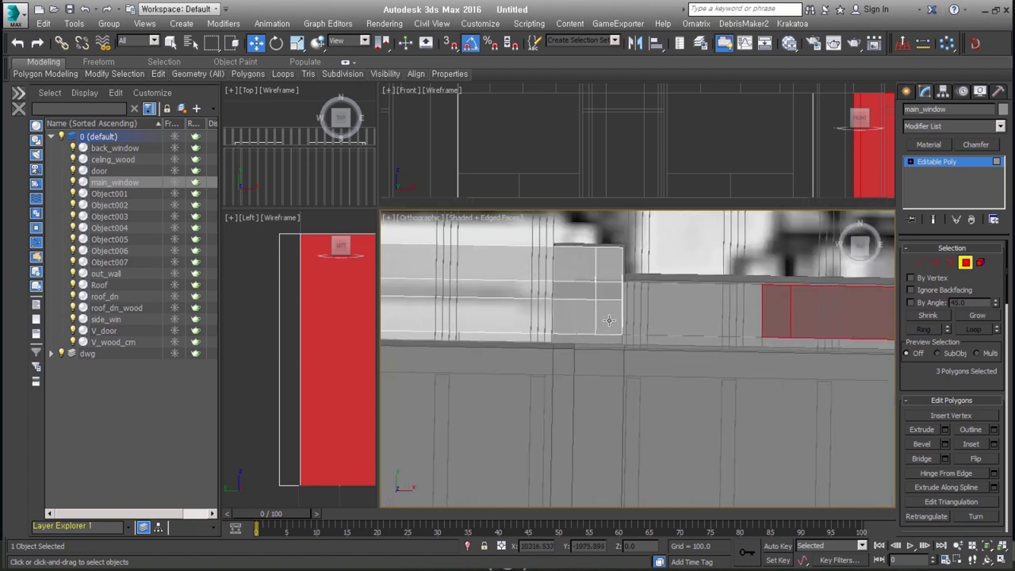
# With snapping on, snap the right vertices and an edge onto the frame, Shift-copying the edge.
pyautogui.click(920, 263)
pyautogui.moveTo(647, 366); pyautogui.dragTo(646, 366)
pyautogui.press('s')
pyautogui.moveTo(624, 294); pyautogui.dragTo(596, 294)
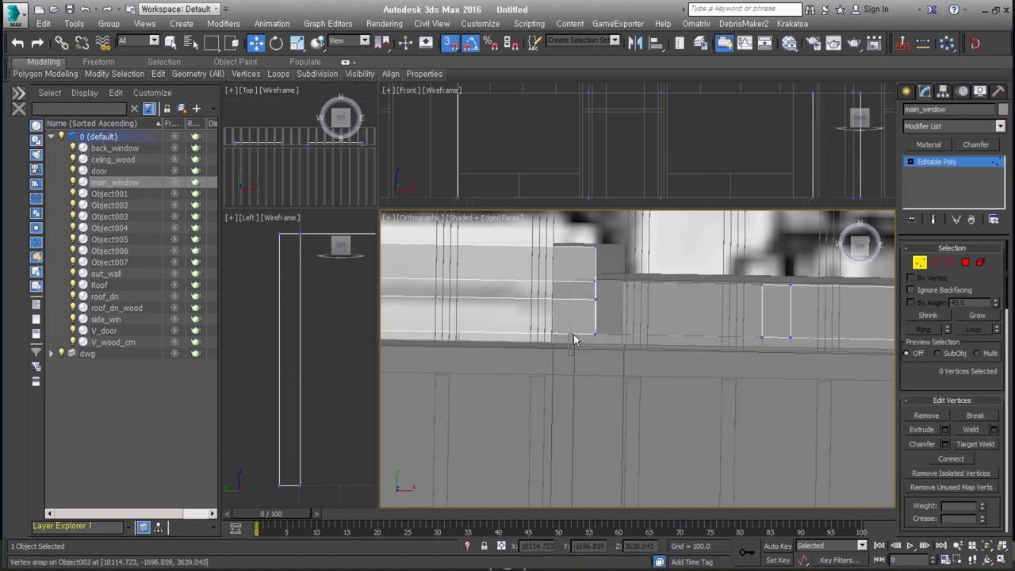
pyautogui.click(936, 263)
pyautogui.click(765, 308)
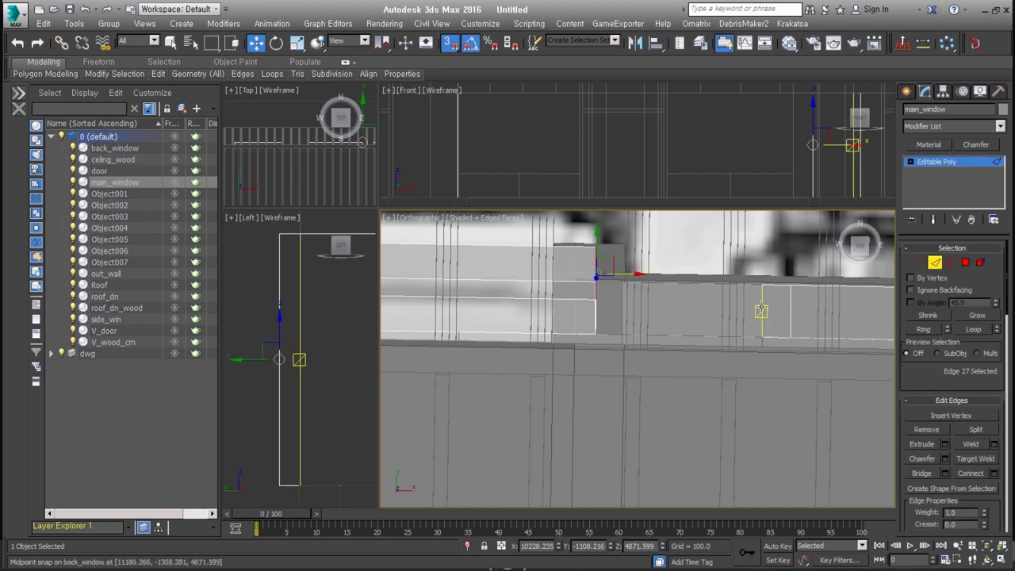
pyautogui.moveTo(761, 310)
pyautogui.keyDown('shift'); pyautogui.mouseDown()
pyautogui.moveTo(627, 259)
pyautogui.moveTo(627, 247)
pyautogui.moveTo(648, 253)
pyautogui.mouseUp(); pyautogui.keyUp('shift')
pyautogui.keyDown('shift'); pyautogui.moveTo(651, 307); pyautogui.dragTo(600, 309); pyautogui.keyUp('shift')
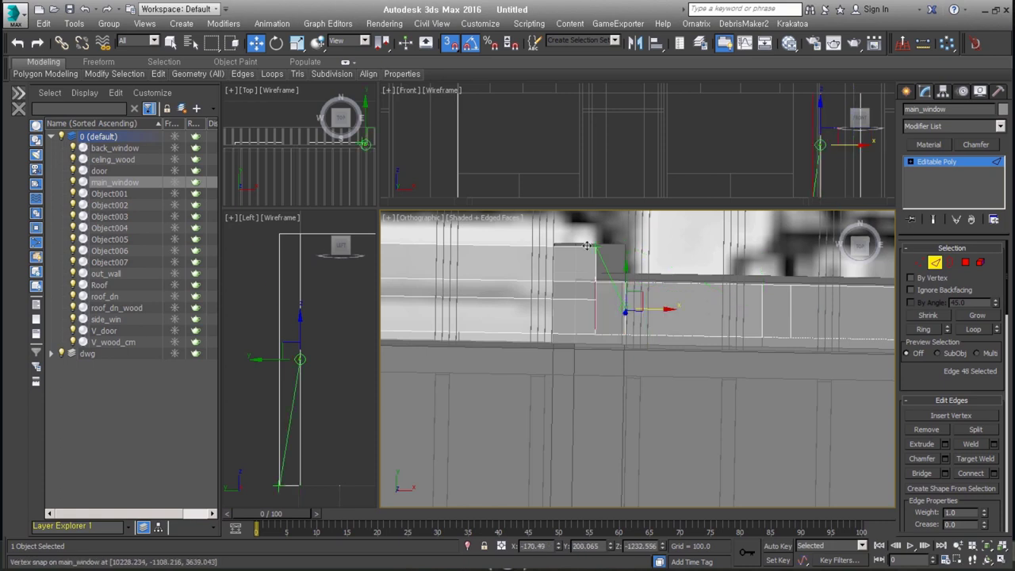
pyautogui.moveTo(603, 310)
pyautogui.keyDown('alt'); pyautogui.mouseDown(button='middle')
pyautogui.moveTo(664, 325)
pyautogui.moveTo(648, 328)
pyautogui.moveTo(646, 317)
pyautogui.mouseUp(button='middle'); pyautogui.keyUp('alt')
pyautogui.click(658, 303)
# Select the two vertices on the vertical edge, then return to Polygon level.
pyautogui.click(966, 264)
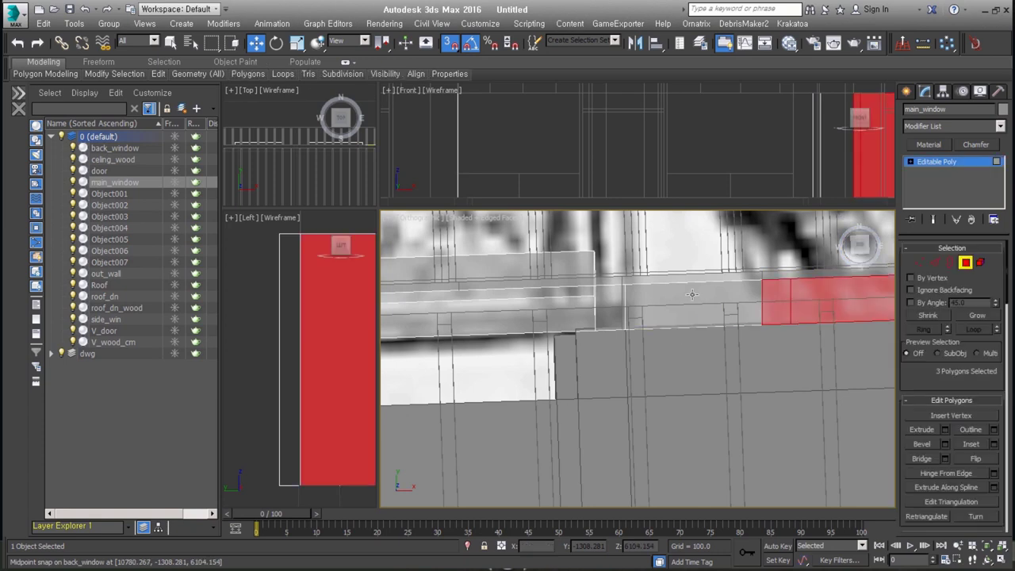
pyautogui.click(923, 262)
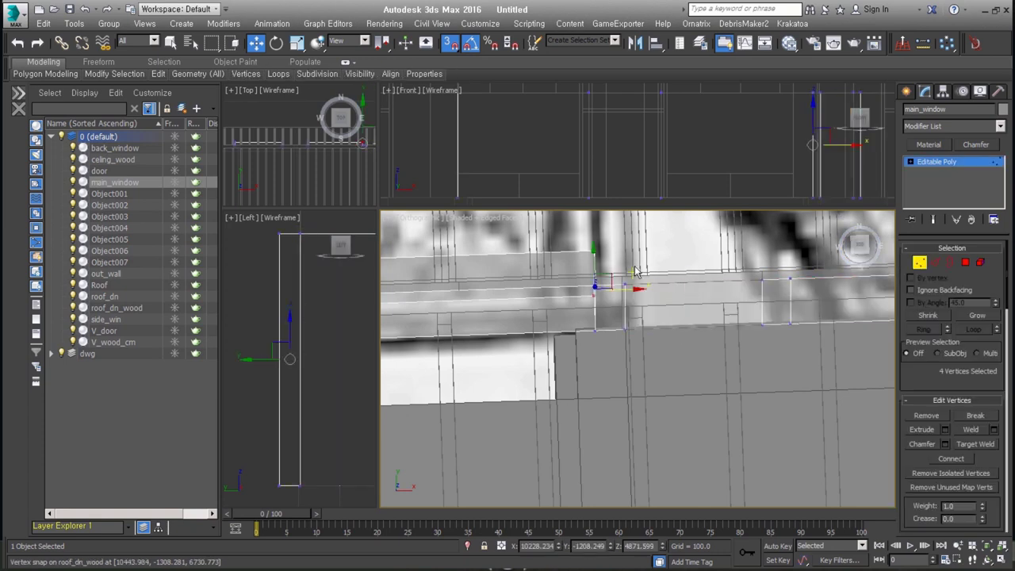
pyautogui.scroll(2, 643, 349)
pyautogui.moveTo(664, 311); pyautogui.dragTo(687, 418)
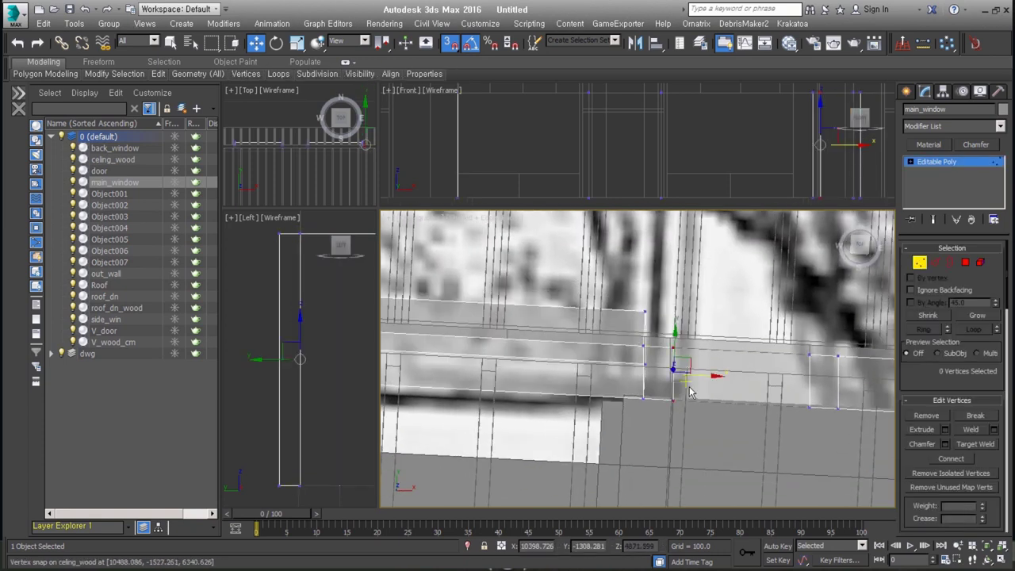
pyautogui.keyDown('alt'); pyautogui.moveTo(738, 415); pyautogui.dragTo(762, 404, button='middle'); pyautogui.keyUp('alt')
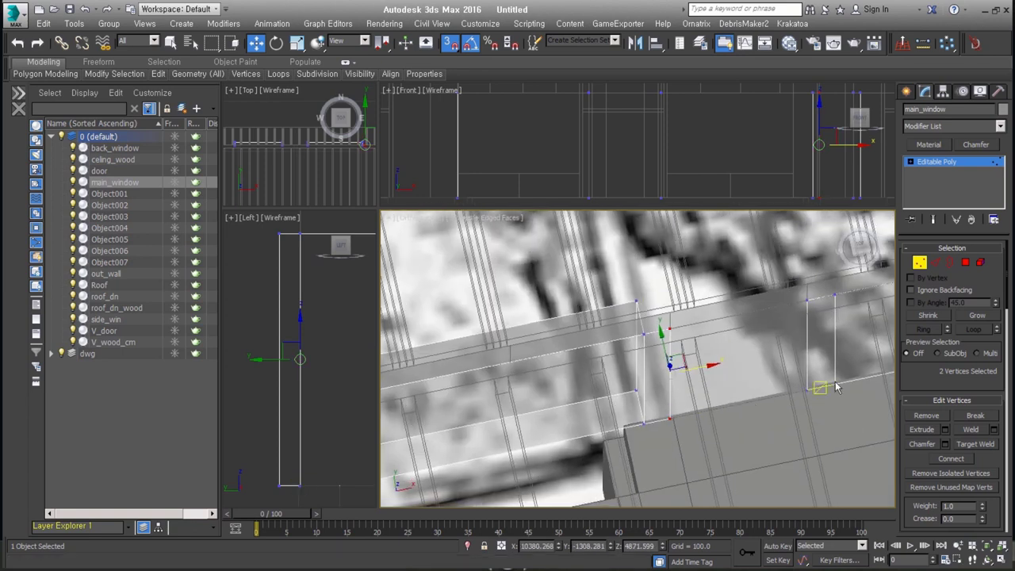
pyautogui.click(965, 262)
pyautogui.scroll(-4, 709, 357)
pyautogui.moveTo(612, 336)
pyautogui.keyDown('alt'); pyautogui.mouseDown(button='middle')
pyautogui.moveTo(738, 384)
pyautogui.moveTo(687, 357)
pyautogui.mouseUp(button='middle'); pyautogui.keyUp('alt')
# Isolate main_window and detach its six wall polygons as a new object.
pyautogui.hotkey('alt', 'q')
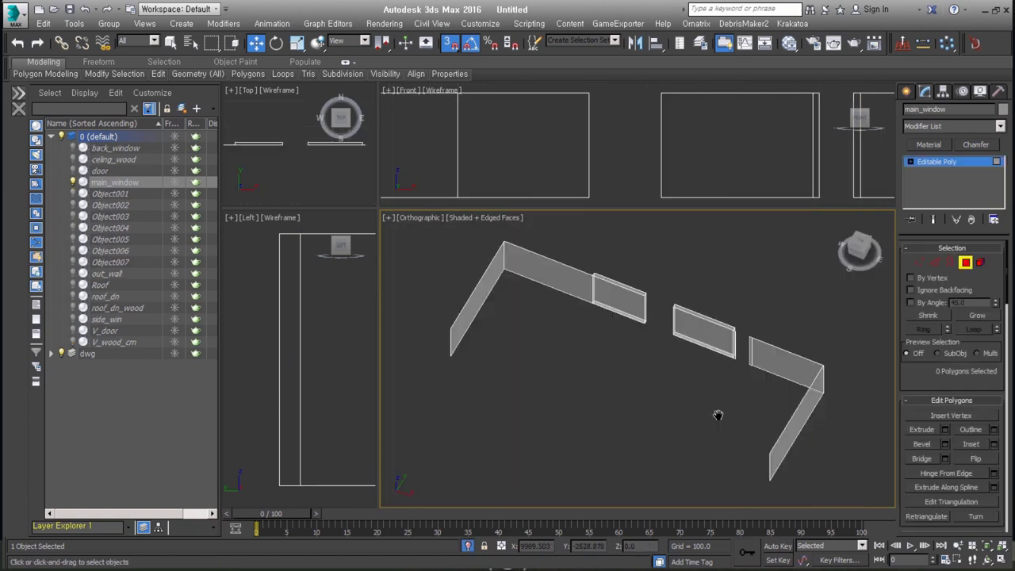
pyautogui.moveTo(718, 415); pyautogui.dragTo(698, 395, button='middle')
pyautogui.click(743, 325)
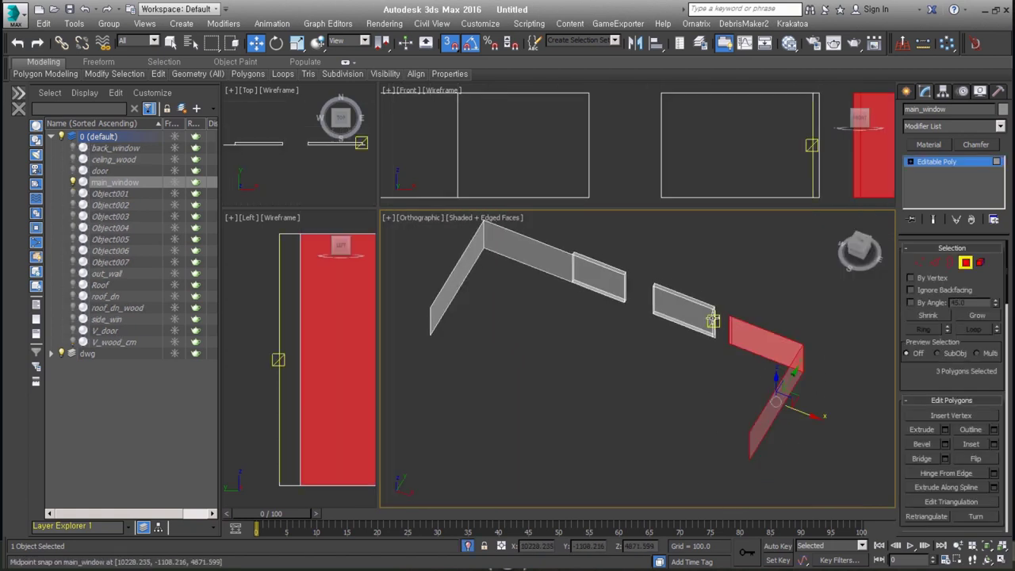
pyautogui.scroll(4, 720, 321)
pyautogui.scroll(-3, 804, 404)
pyautogui.keyDown('ctrl'); pyautogui.moveTo(526, 386); pyautogui.dragTo(403, 285); pyautogui.keyUp('ctrl')
pyautogui.scroll(-2, 725, 363)
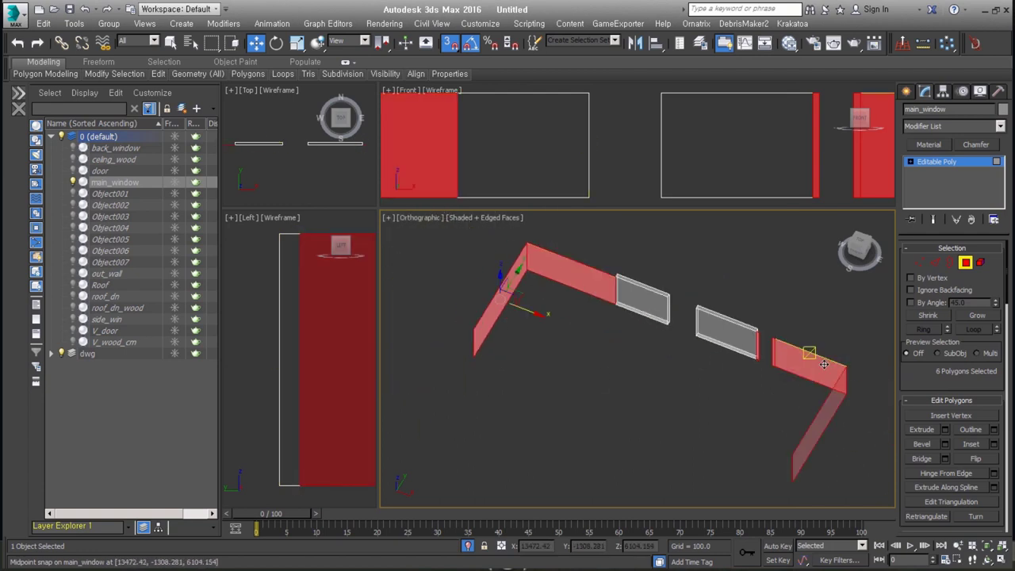
pyautogui.hotkey('alt', 'd')
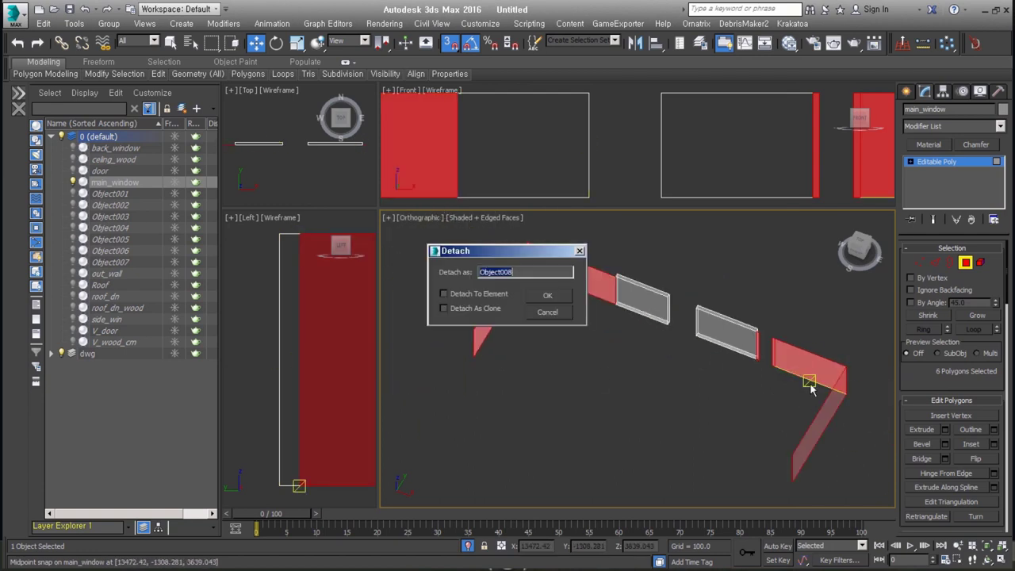
pyautogui.click(548, 297)
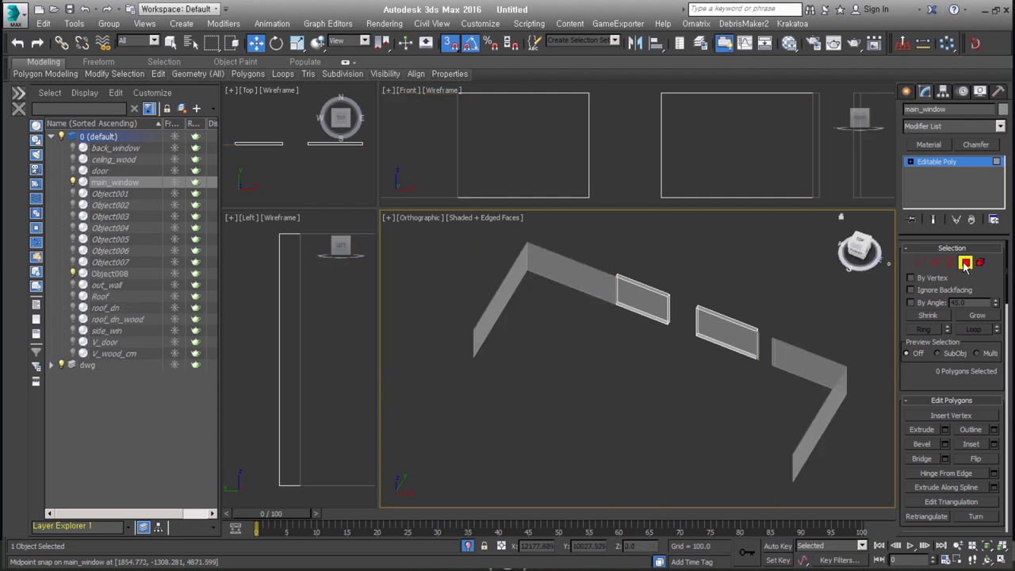
# Rename the detached object to wood_wall and unhide the rest of the scene.
pyautogui.click(966, 264)
pyautogui.click(810, 369)
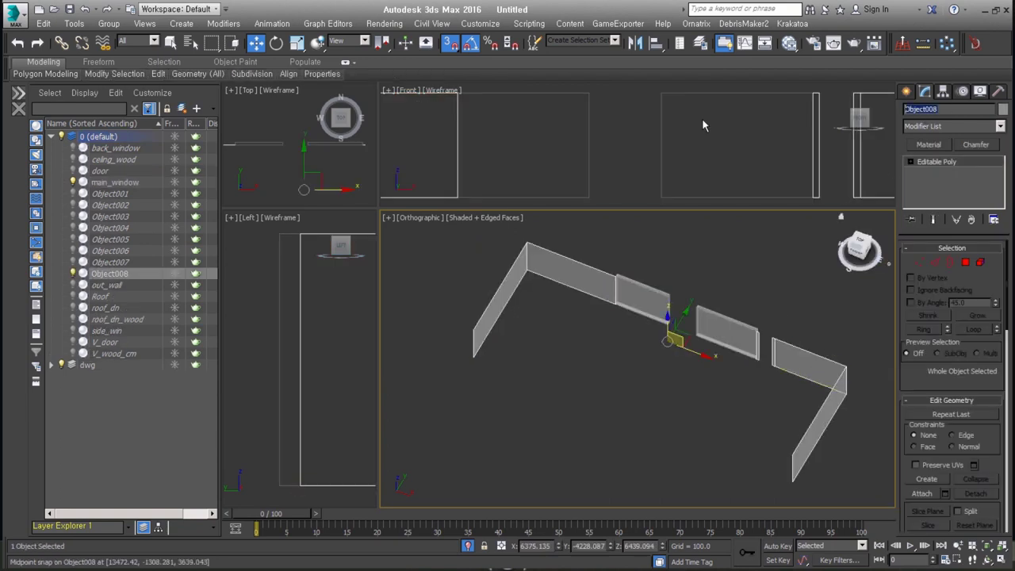
pyautogui.write('wood_wall')
pyautogui.press('Return')
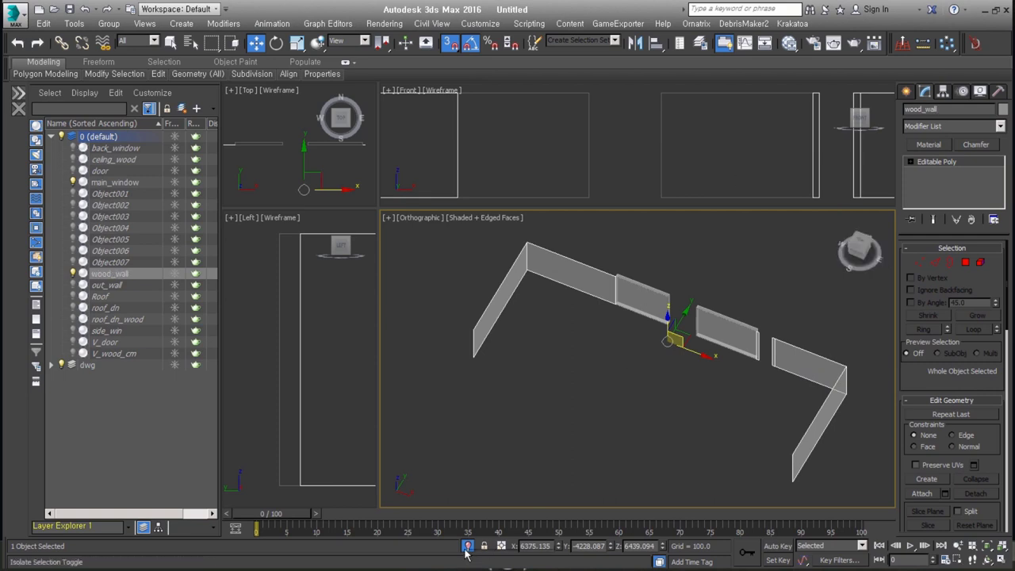
pyautogui.click(468, 547)
pyautogui.keyDown('alt'); pyautogui.moveTo(674, 391); pyautogui.dragTo(718, 371, button='middle'); pyautogui.keyUp('alt')
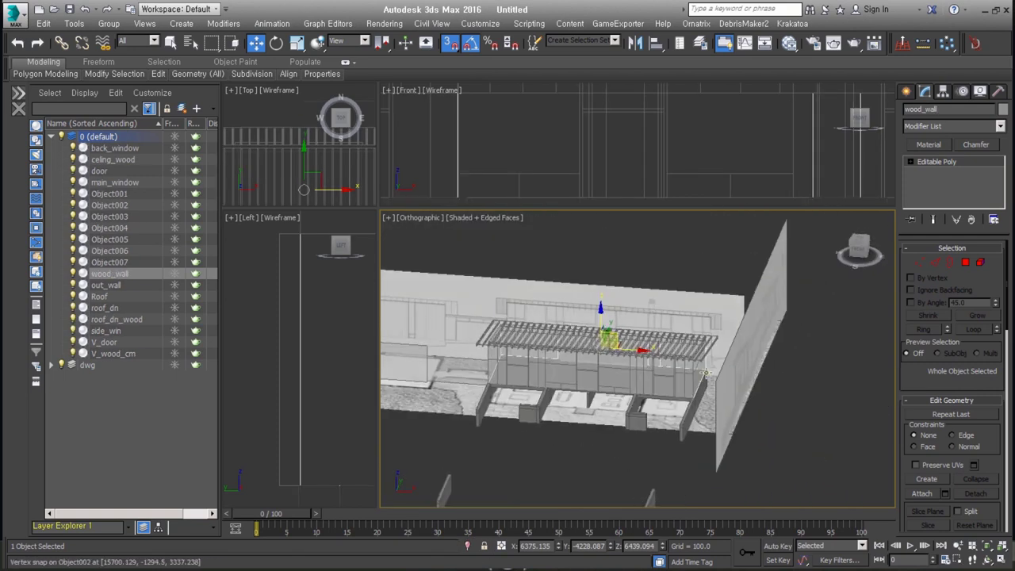
# Isolate wood_wall and out_wall, then attach out_wall to wood_wall.
pyautogui.scroll(5, 718, 372)
pyautogui.keyDown('ctrl'); pyautogui.click(689, 381); pyautogui.keyUp('ctrl')
pyautogui.hotkey('alt', 'q')
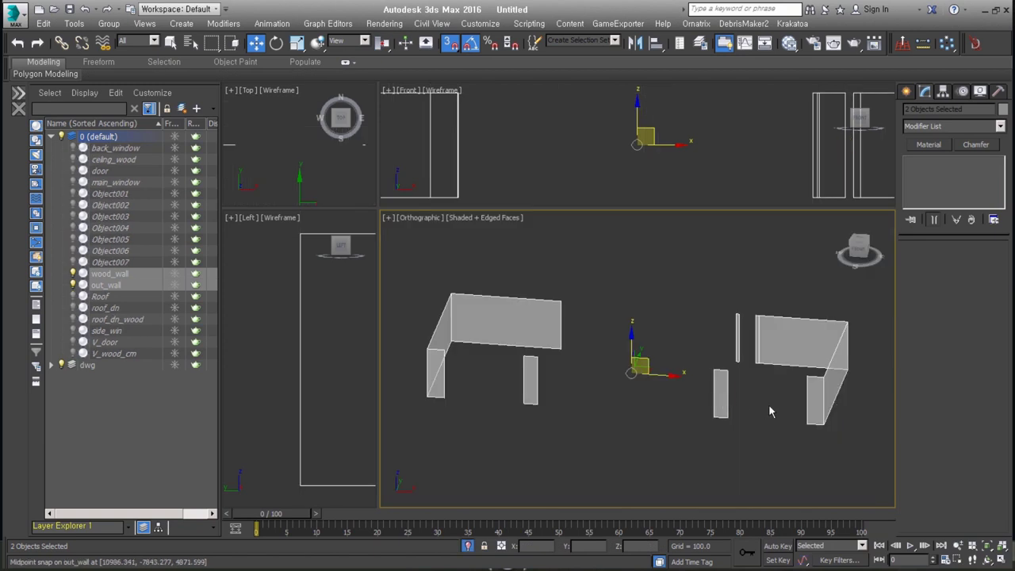
pyautogui.keyDown('alt'); pyautogui.moveTo(797, 408); pyautogui.dragTo(808, 462, button='middle'); pyautogui.keyUp('alt')
pyautogui.click(809, 420)
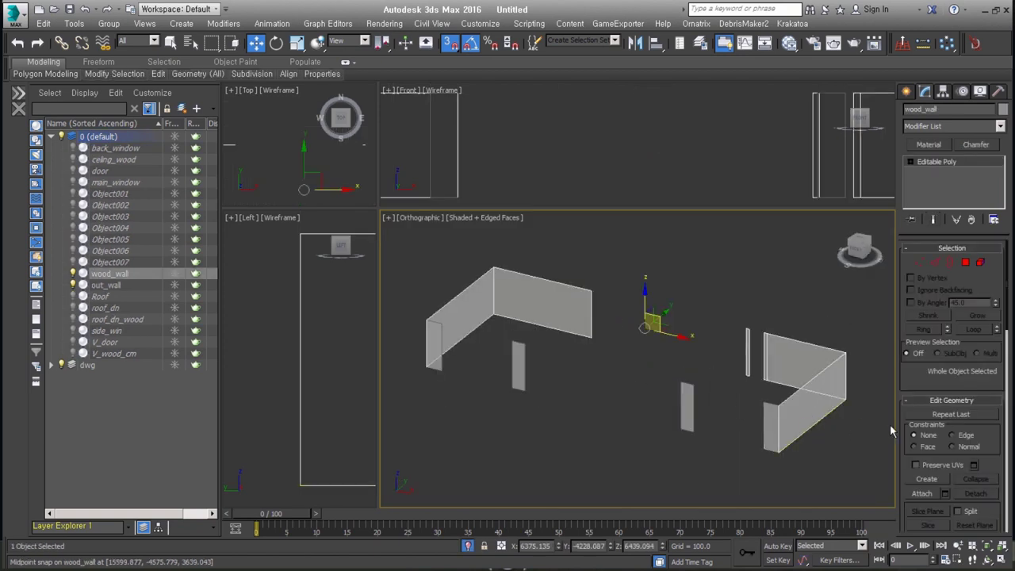
pyautogui.click(923, 493)
pyautogui.click(767, 415)
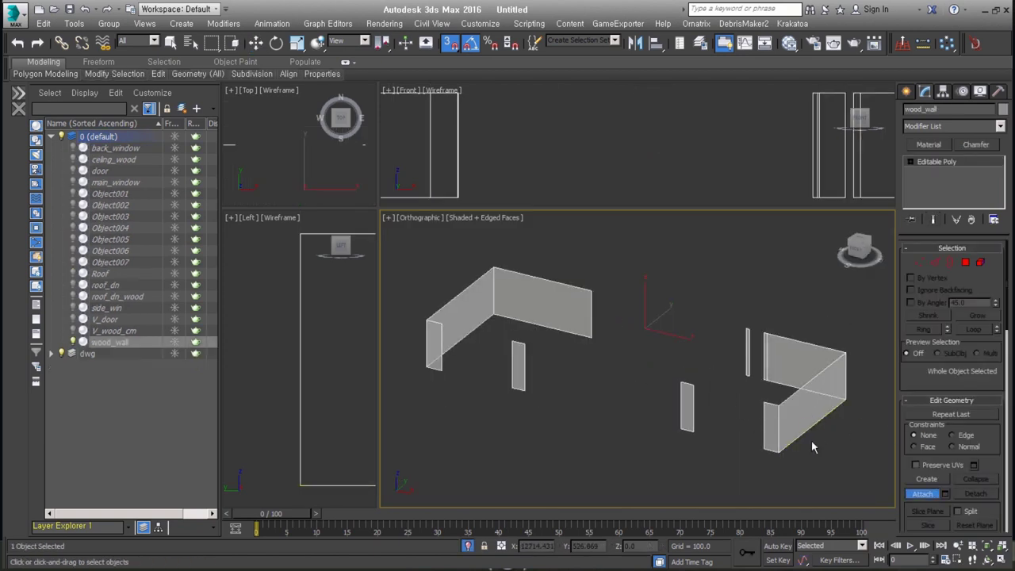
# Inspect wood_wall's vertices and wall faces, then return to object level.
pyautogui.click(919, 262)
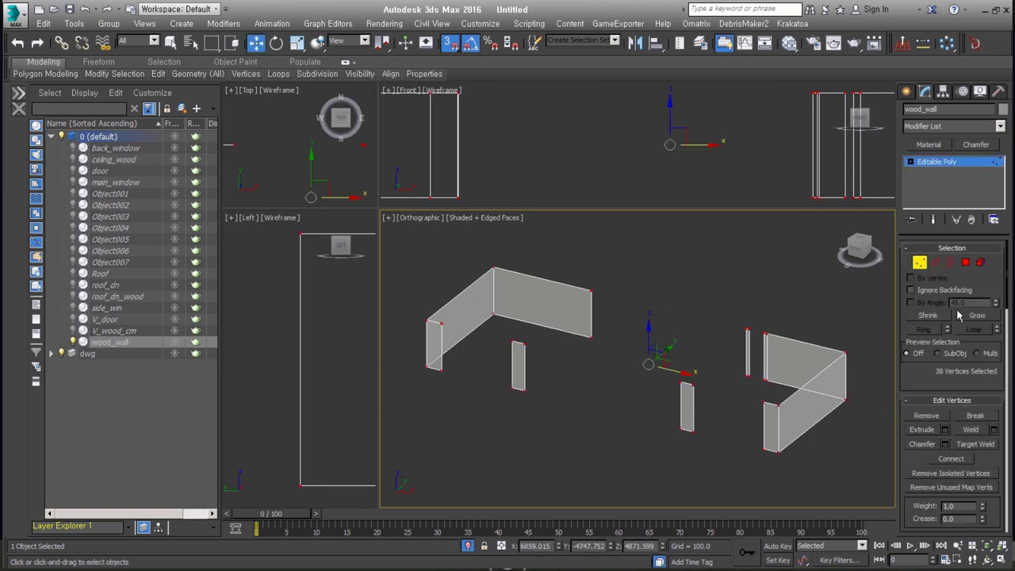
pyautogui.click(872, 418)
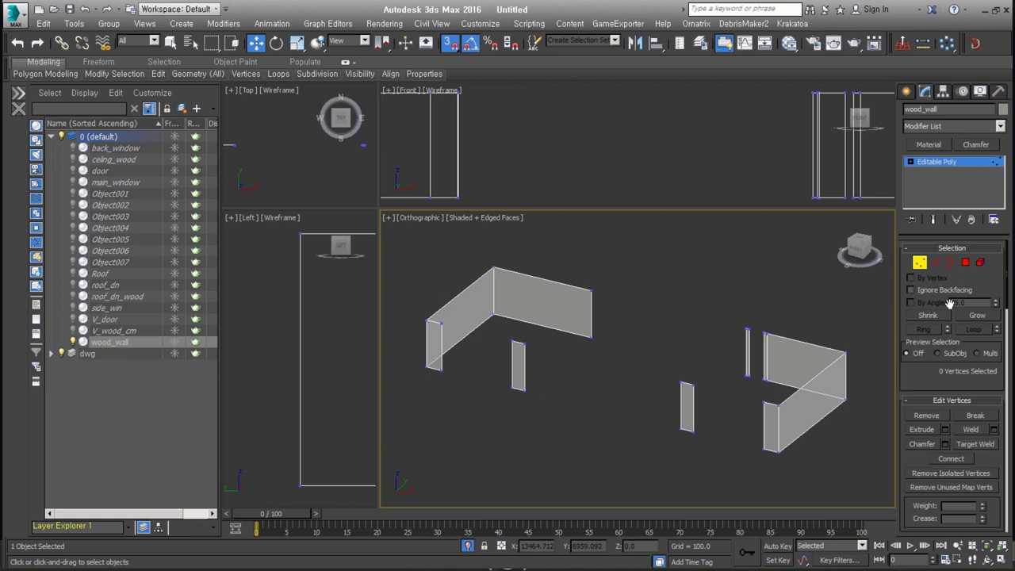
pyautogui.click(966, 263)
pyautogui.click(813, 270)
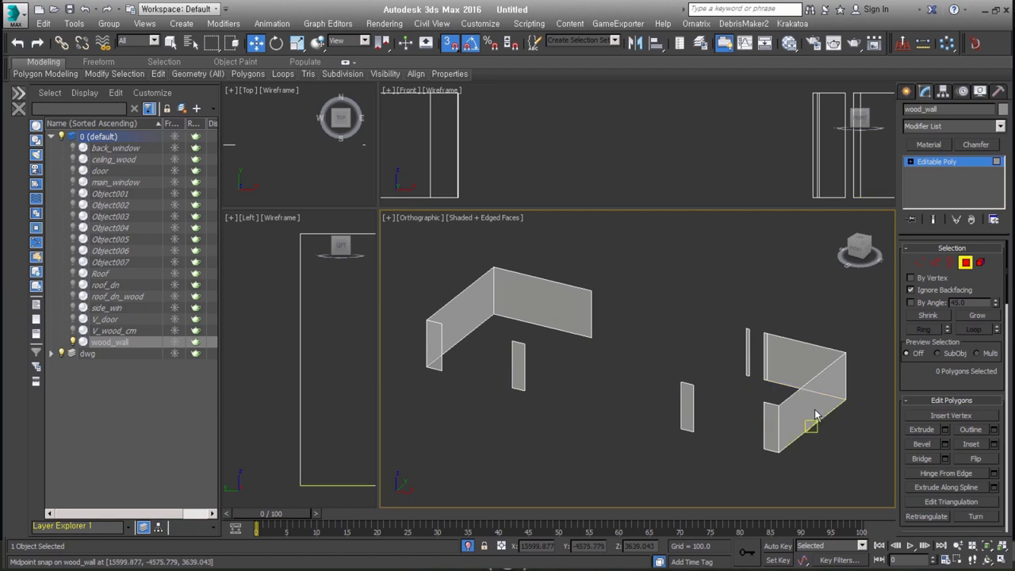
pyautogui.click(797, 369)
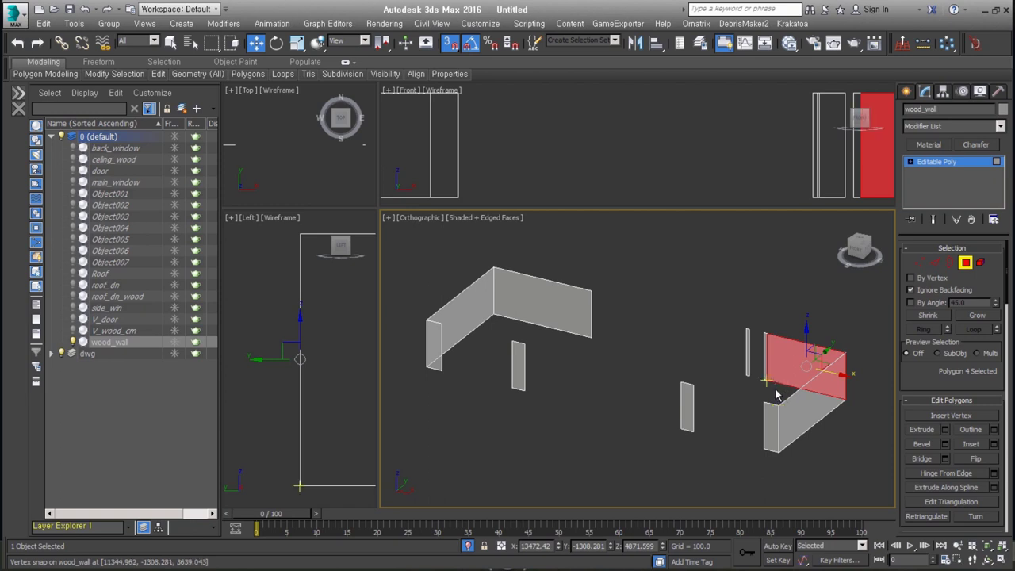
pyautogui.click(771, 418)
pyautogui.click(805, 374)
pyautogui.click(794, 424)
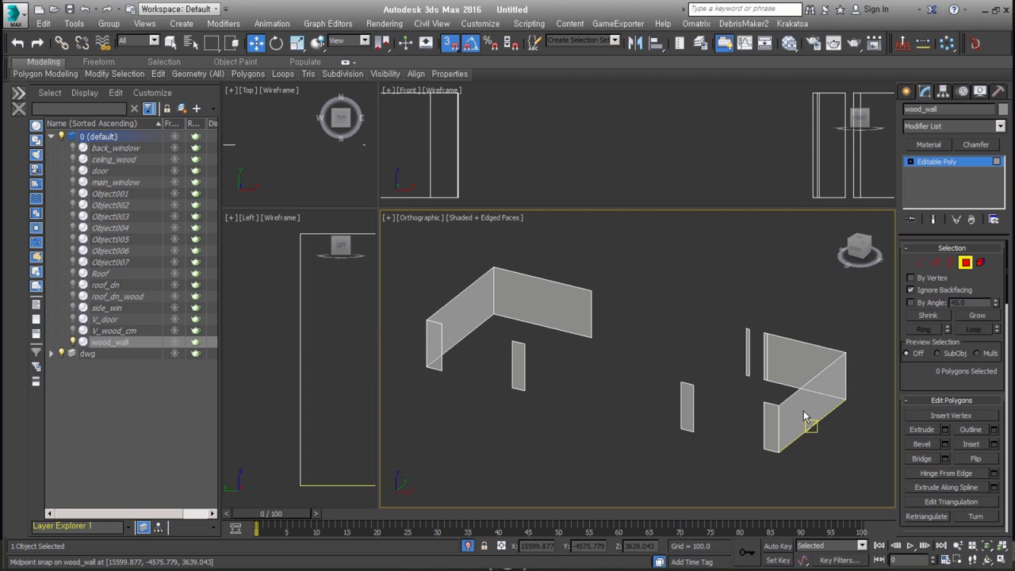
pyautogui.click(965, 263)
pyautogui.moveTo(809, 424); pyautogui.dragTo(739, 416)
pyautogui.keyDown('alt'); pyautogui.moveTo(739, 416); pyautogui.dragTo(687, 414, button='middle'); pyautogui.keyUp('alt')
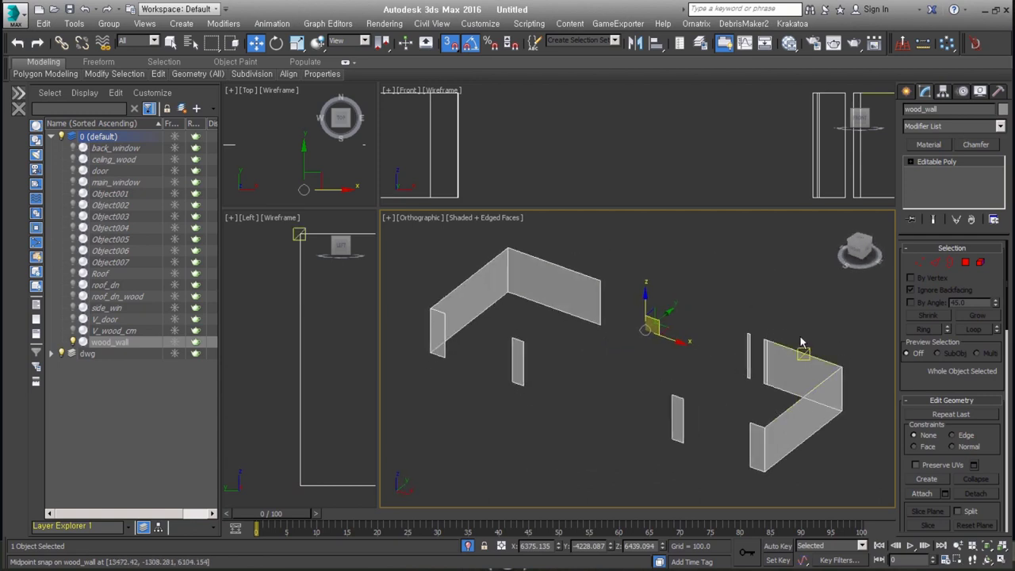
# Check wood_wall's properties, turn off Ignore Backfacing at Polygon level, and isolate wood_wall.
pyautogui.rightClick(770, 326)
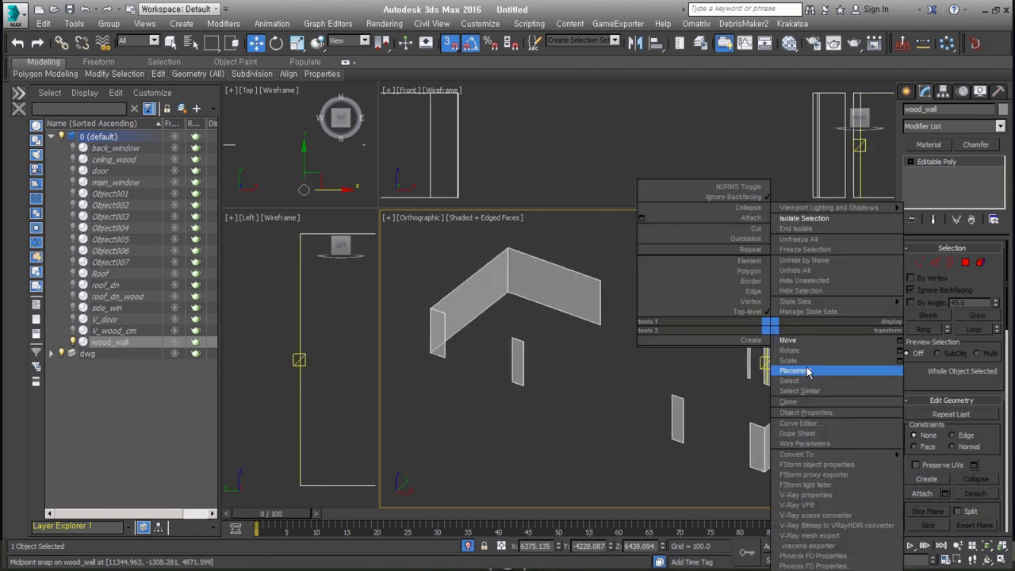
pyautogui.click(819, 414)
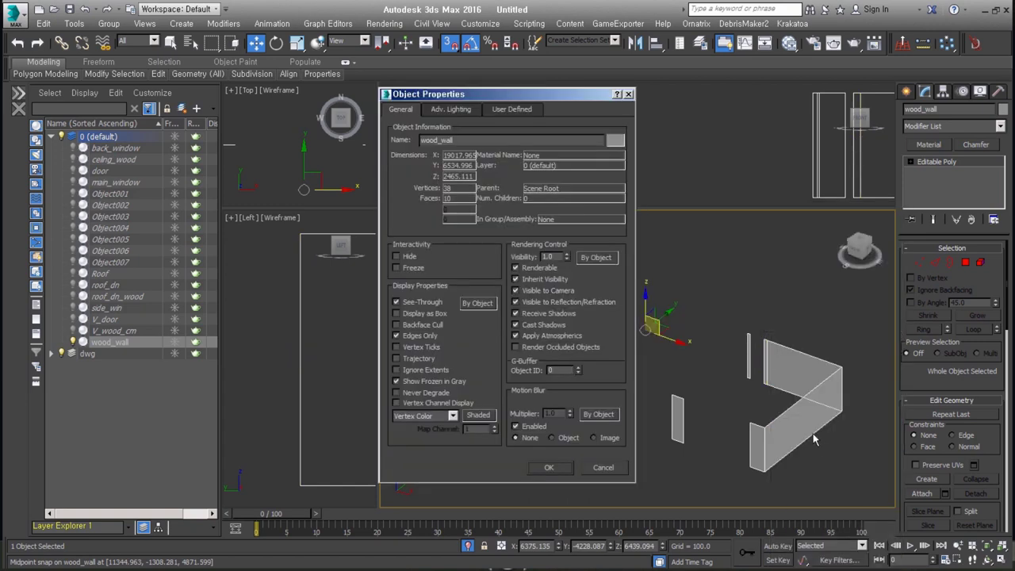
pyautogui.click(550, 468)
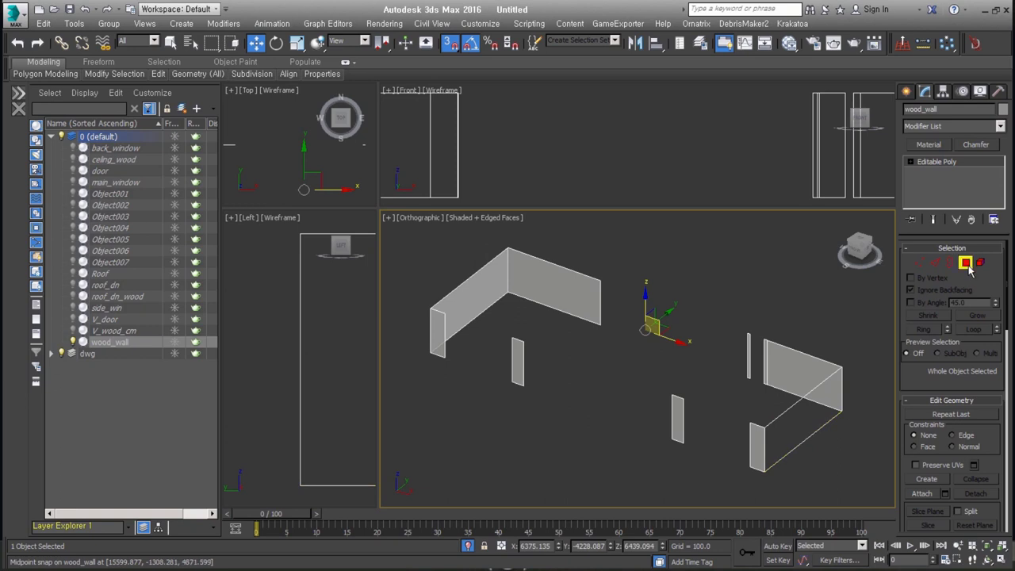
pyautogui.press('4')
pyautogui.click(910, 290)
pyautogui.click(809, 423)
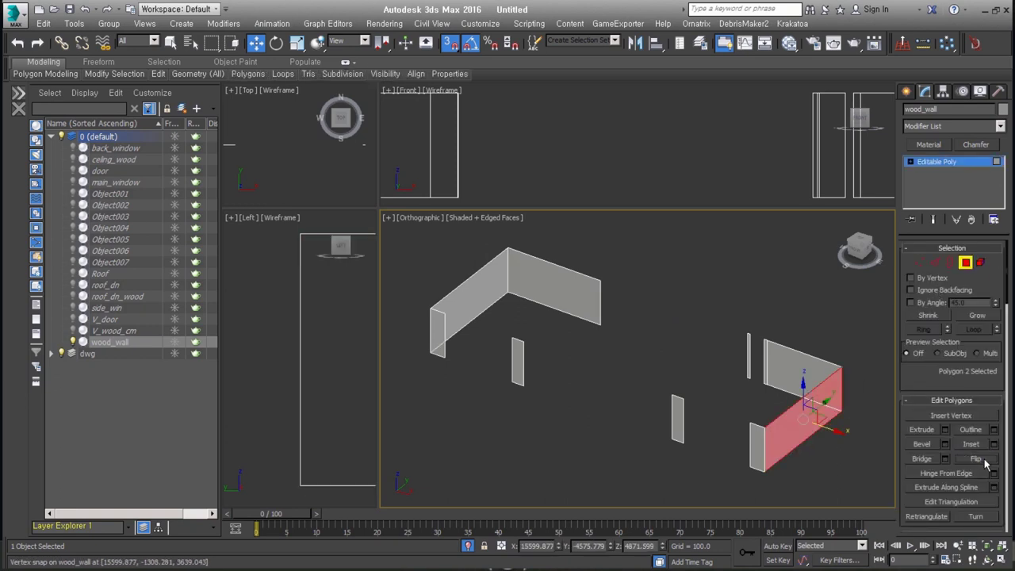
pyautogui.hotkey('alt', 'q')
pyautogui.hotkey('alt', 'q')
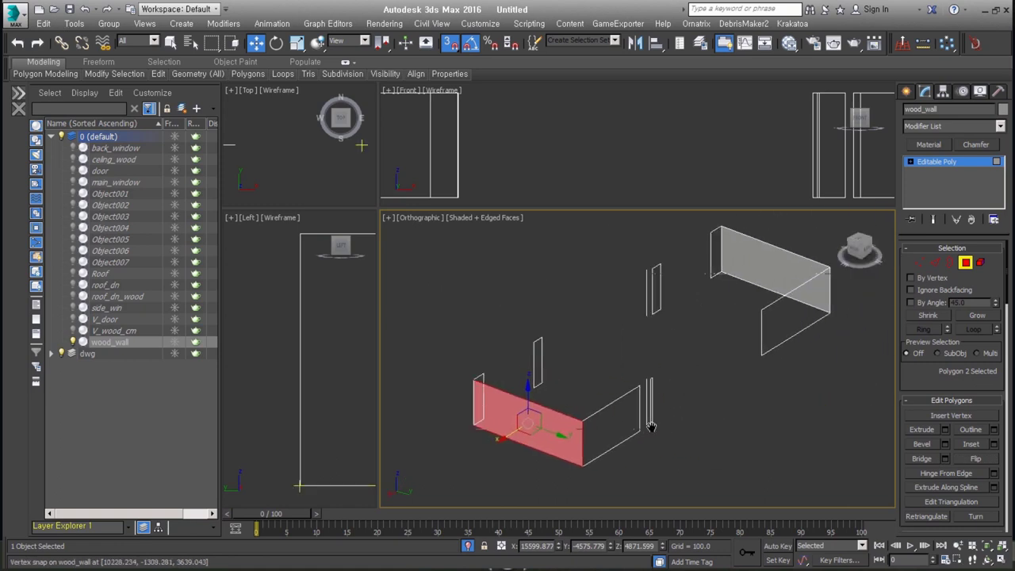
# Flip the single reversed face on the right wall, then select all vertices.
pyautogui.doubleClick(606, 401)
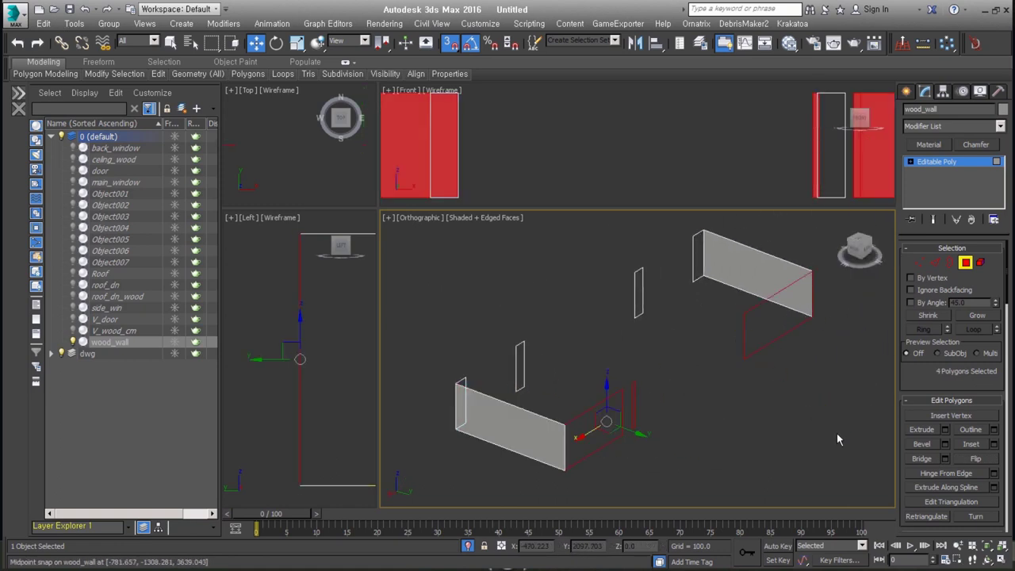
pyautogui.keyDown('alt'); pyautogui.moveTo(744, 369); pyautogui.dragTo(690, 426, button='middle'); pyautogui.keyUp('alt')
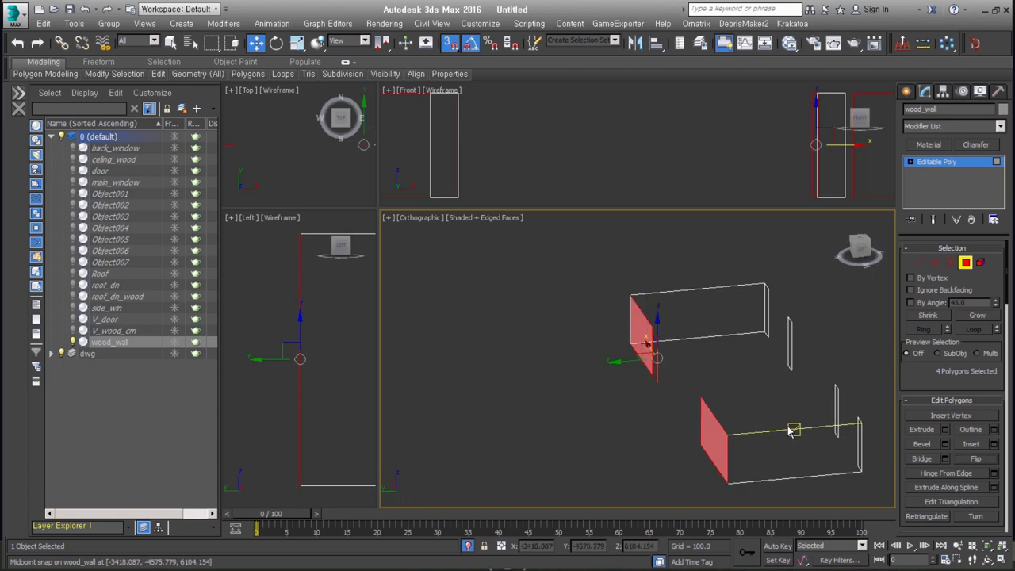
pyautogui.click(690, 427)
pyautogui.click(965, 465)
pyautogui.moveTo(865, 443)
pyautogui.keyDown('alt'); pyautogui.mouseDown(button='middle')
pyautogui.moveTo(756, 431)
pyautogui.moveTo(592, 463)
pyautogui.moveTo(766, 463)
pyautogui.moveTo(601, 466)
pyautogui.mouseUp(button='middle'); pyautogui.keyUp('alt')
pyautogui.click(756, 431)
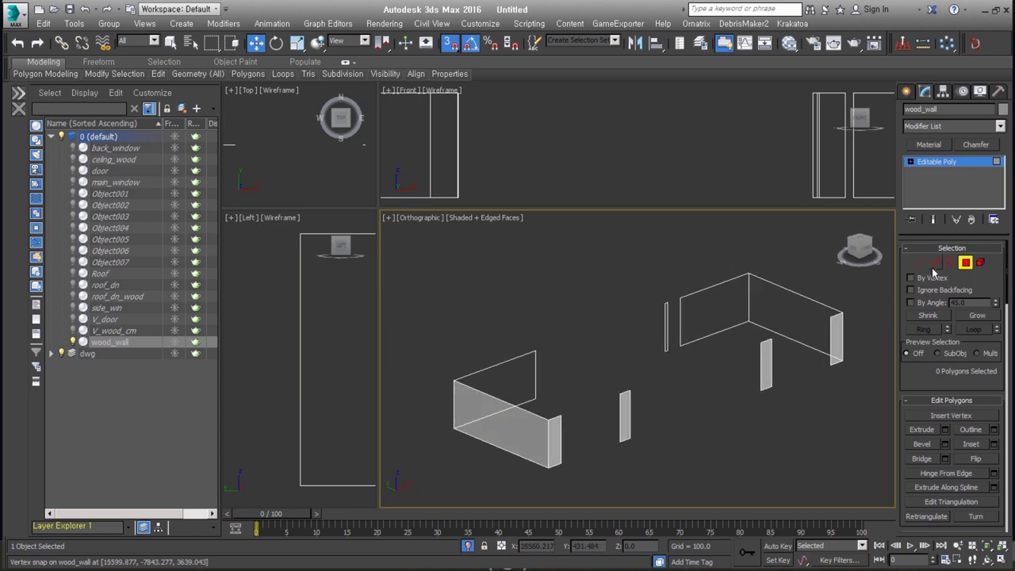
pyautogui.press('1')
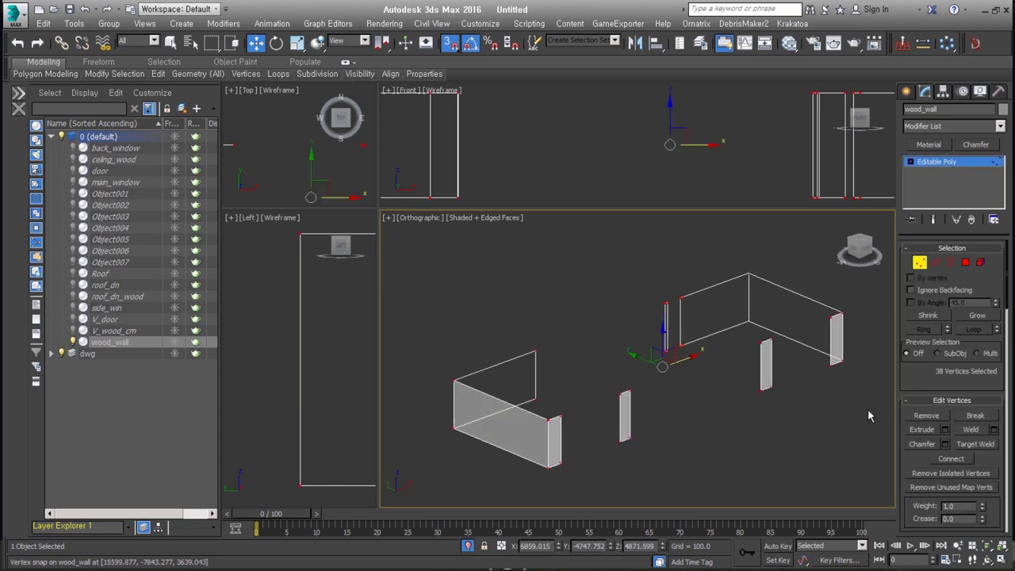
# Weld wood_wall's vertices, reducing them from 38 to 30.
pyautogui.click(995, 431)
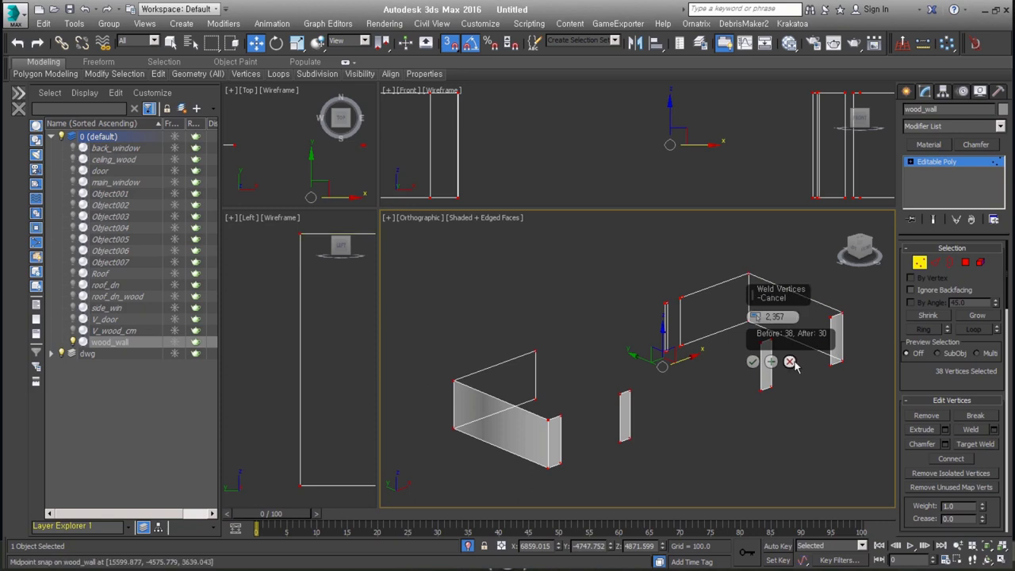
pyautogui.moveTo(565, 443)
pyautogui.mouseDown(button='middle')
pyautogui.moveTo(550, 409)
pyautogui.moveTo(824, 410)
pyautogui.mouseUp(button='middle')
pyautogui.click(753, 362)
pyautogui.keyDown('alt'); pyautogui.moveTo(753, 362); pyautogui.dragTo(528, 400, button='middle'); pyautogui.keyUp('alt')
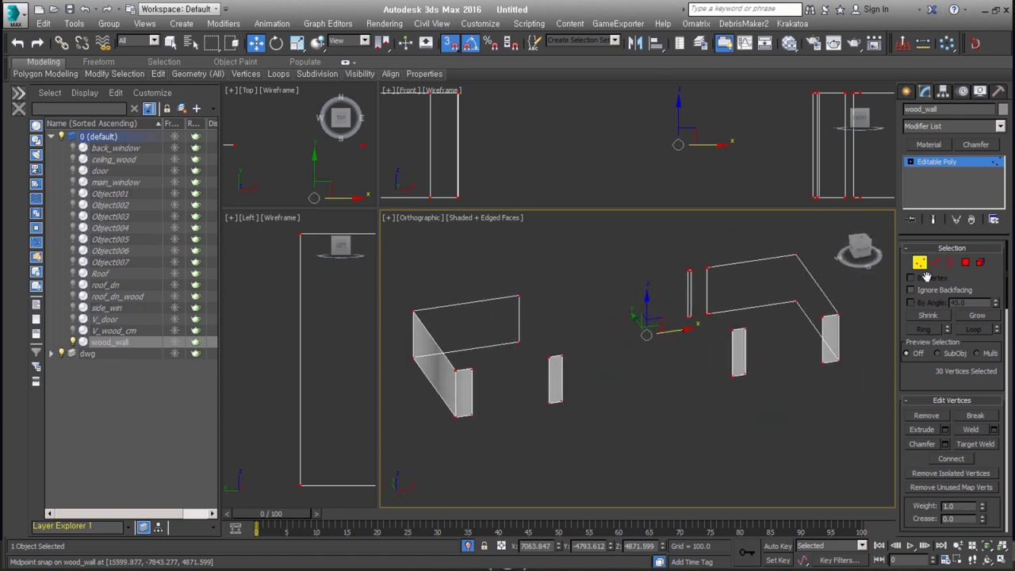
pyautogui.click(921, 267)
# Uncheck Backface Cull in wood_wall's Object Properties.
pyautogui.keyDown('alt'); pyautogui.moveTo(855, 374); pyautogui.dragTo(778, 341, button='middle'); pyautogui.keyUp('alt')
pyautogui.rightClick(759, 332)
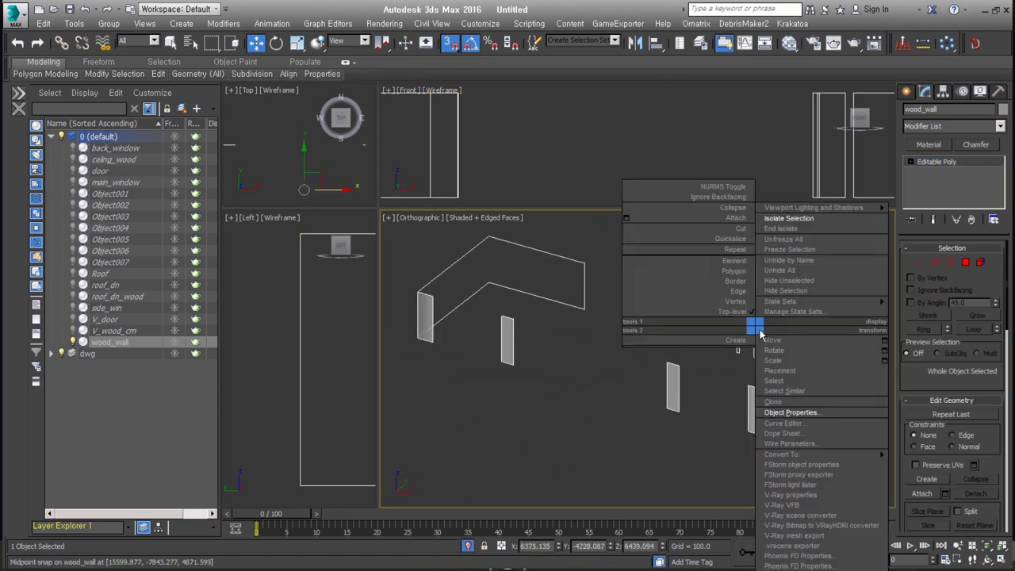
pyautogui.click(791, 413)
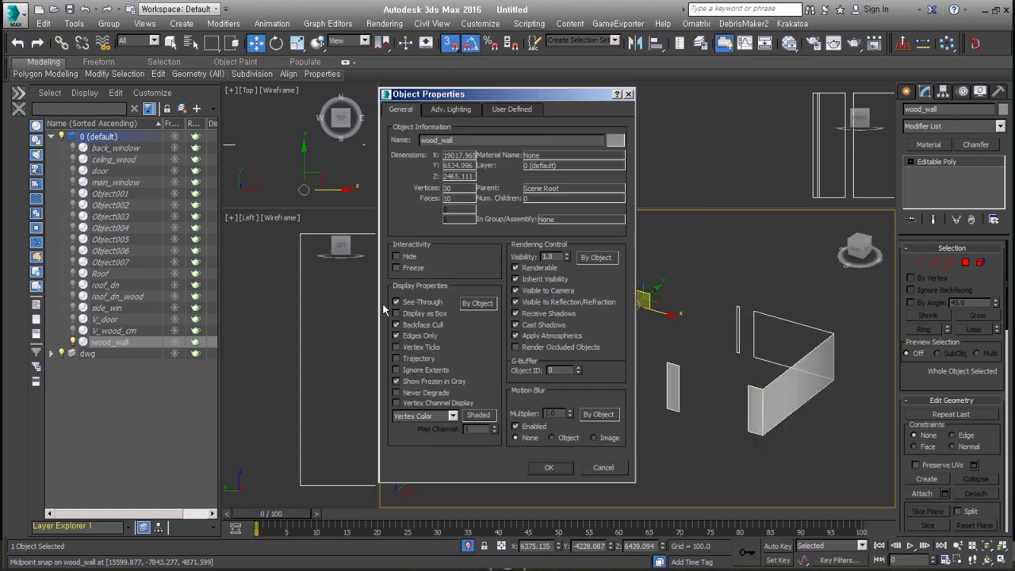
pyautogui.click(416, 325)
pyautogui.click(562, 472)
pyautogui.keyDown('alt'); pyautogui.moveTo(789, 413); pyautogui.dragTo(738, 397, button='middle'); pyautogui.keyUp('alt')
# Clear all smoothing groups on wood_wall's polygons and return to object level.
pyautogui.click(966, 263)
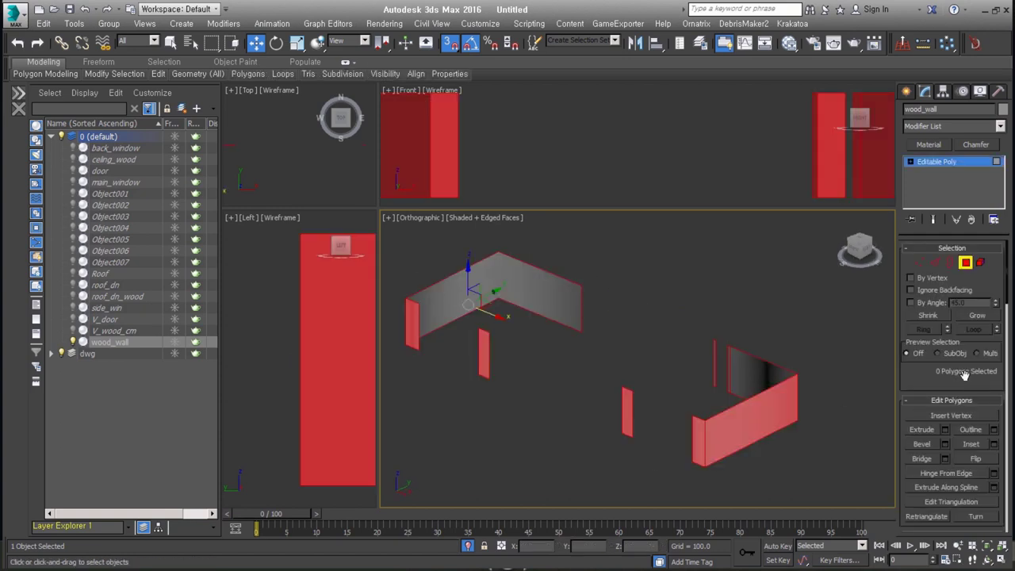
pyautogui.scroll(-5, 960, 408)
pyautogui.scroll(-5, 956, 396)
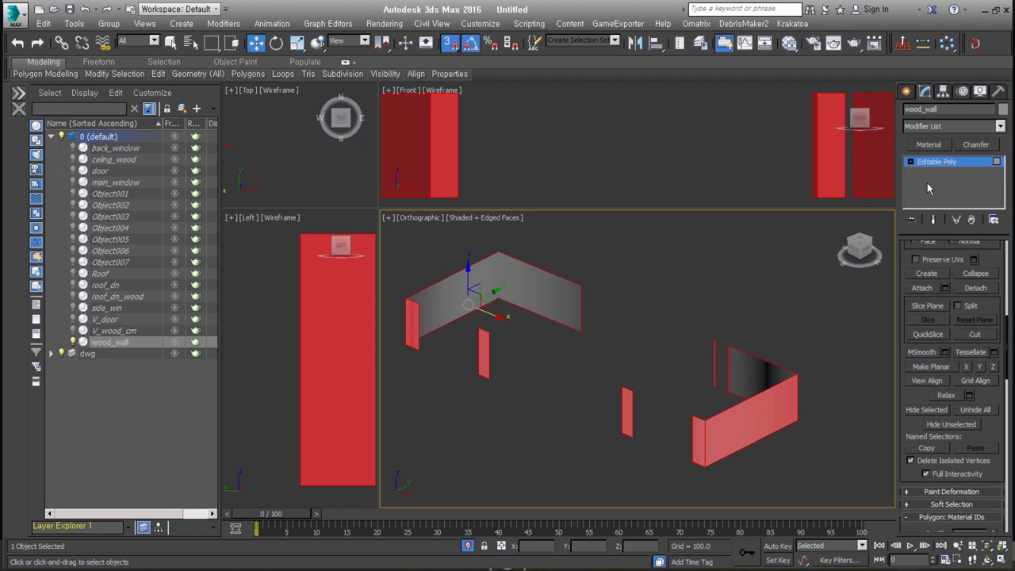
pyautogui.scroll(-4, 997, 439)
pyautogui.scroll(-4, 984, 381)
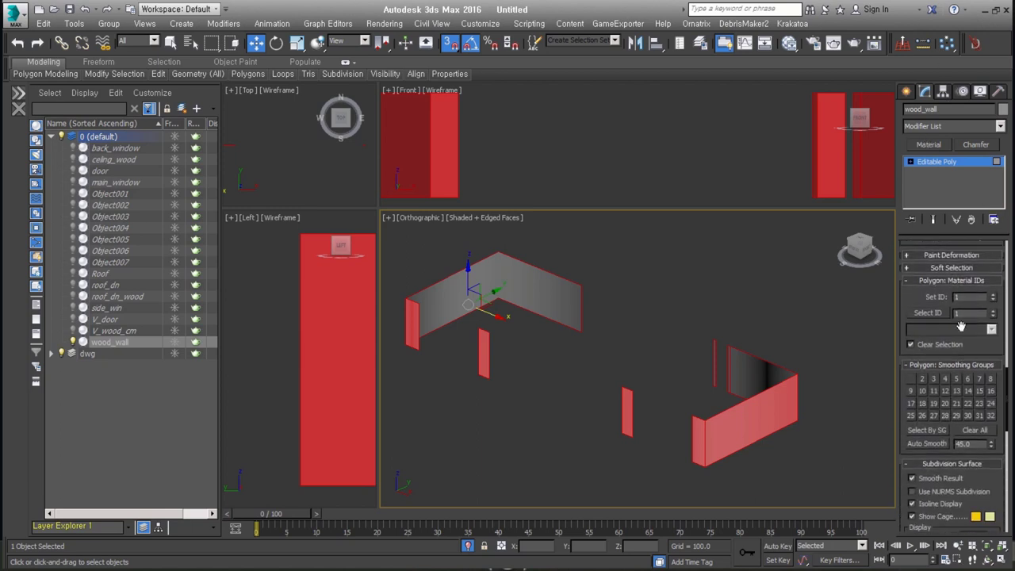
pyautogui.click(982, 432)
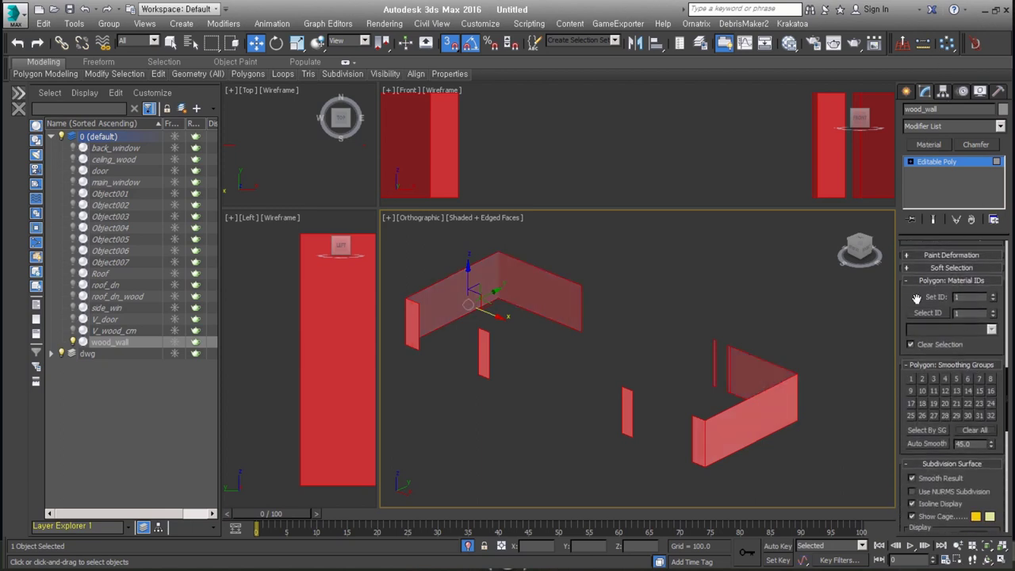
pyautogui.click(956, 166)
pyautogui.keyDown('alt'); pyautogui.moveTo(710, 374); pyautogui.dragTo(718, 379, button='middle'); pyautogui.keyUp('alt')
# Frame the walls in all views with shaded display and bring the rest of the building back.
pyautogui.hotkey('ctrl', 'shift', 'z')
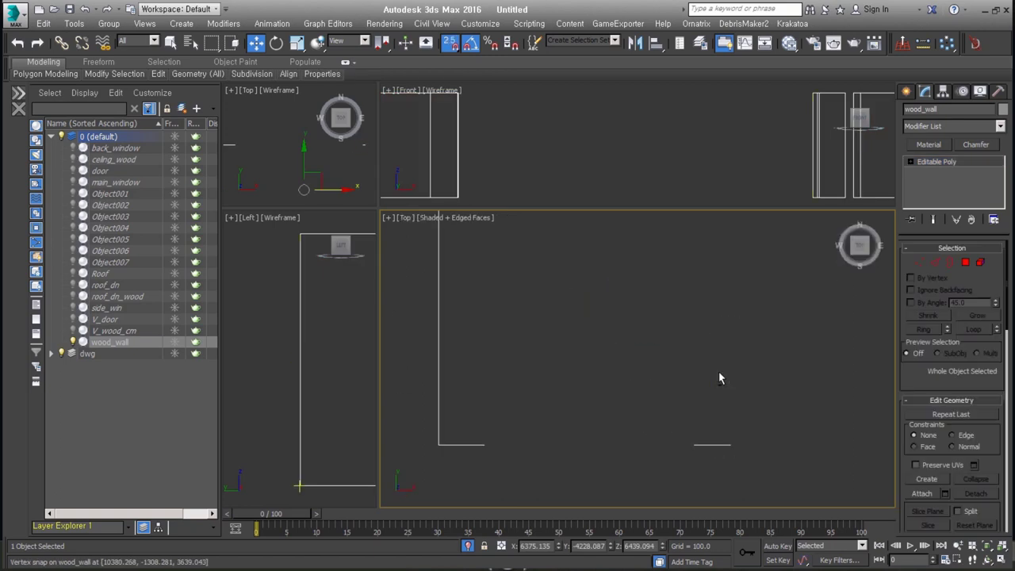
pyautogui.hotkey('alt', 'x')
pyautogui.hotkey('alt', 'x')
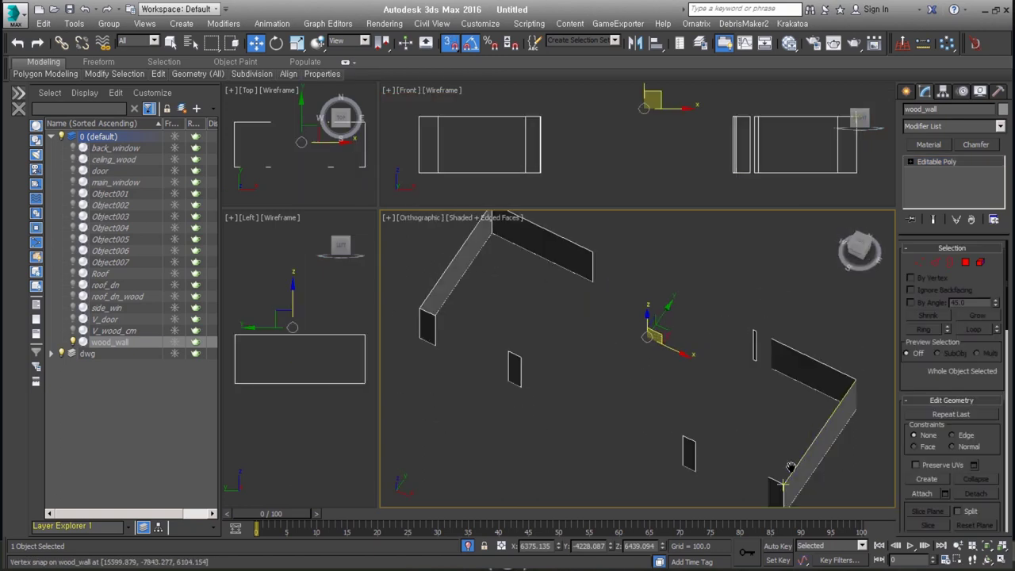
pyautogui.hotkey('shift', 'z')
pyautogui.click(468, 545)
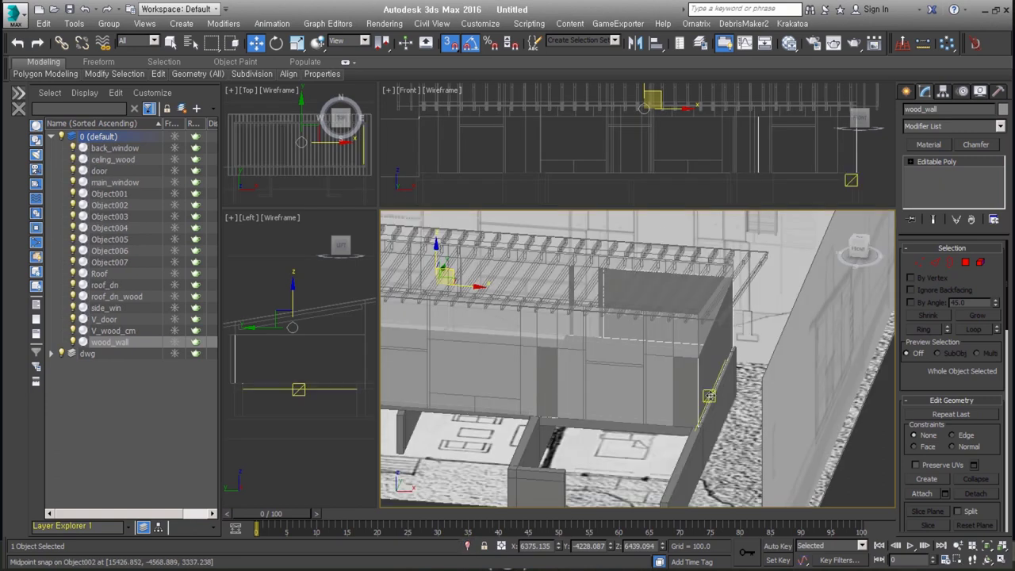
pyautogui.scroll(3, 672, 418)
pyautogui.scroll(3, 672, 418)
# Add a Shell modifier to wood_wall with inner amount 200 and outer amount 120.
pyautogui.hotkey('ctrl', 'z')
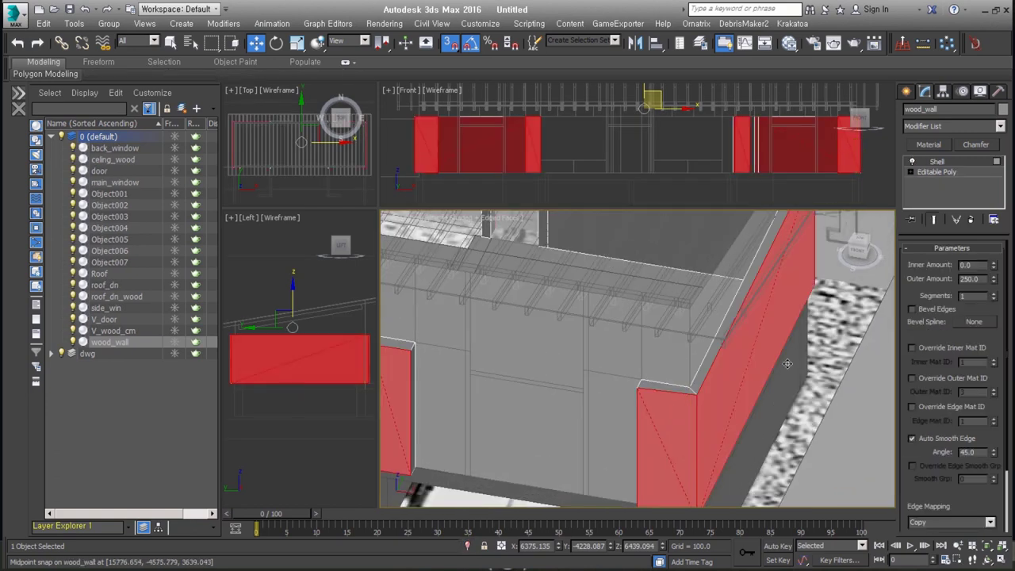
pyautogui.doubleClick(977, 268)
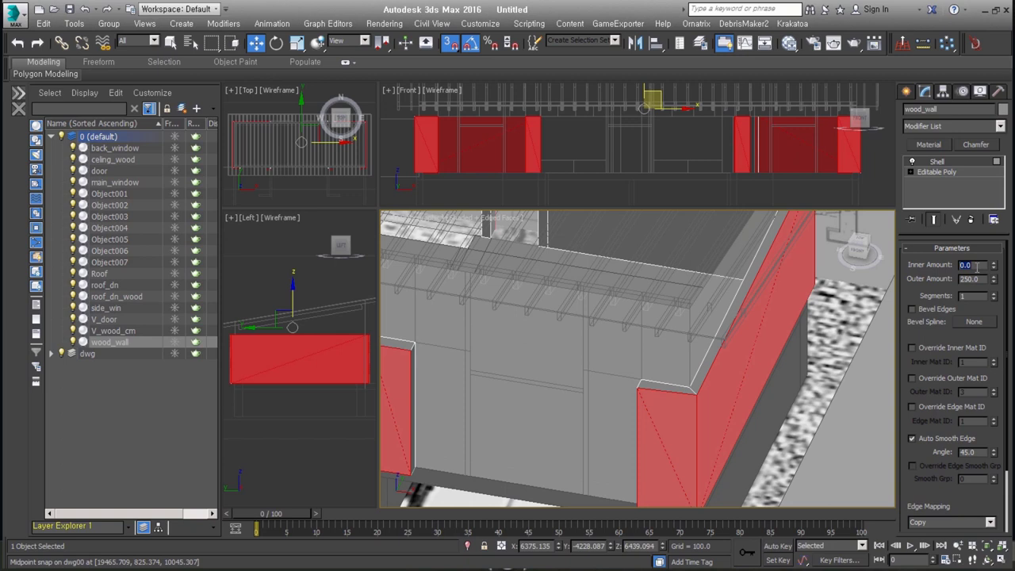
pyautogui.write('120')
pyautogui.press('Return')
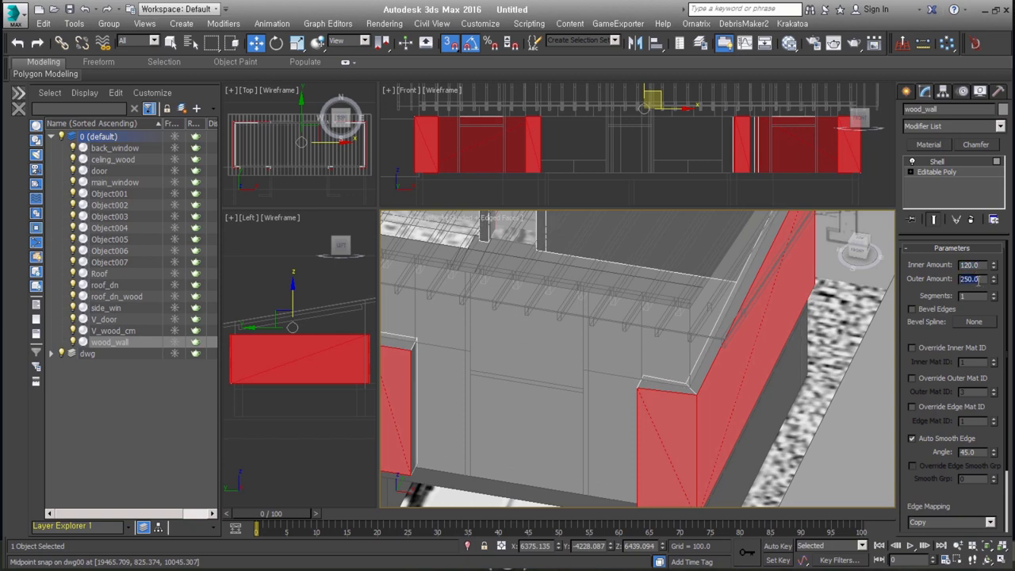
pyautogui.write('0')
pyautogui.press('Return')
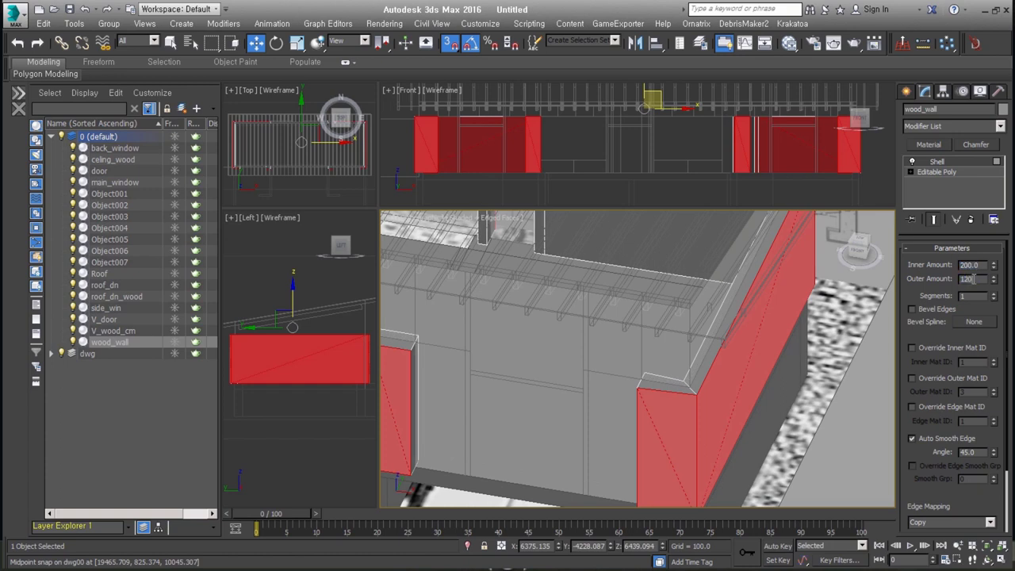
pyautogui.press('Return')
pyautogui.scroll(-3, 726, 378)
pyautogui.scroll(-2, 726, 377)
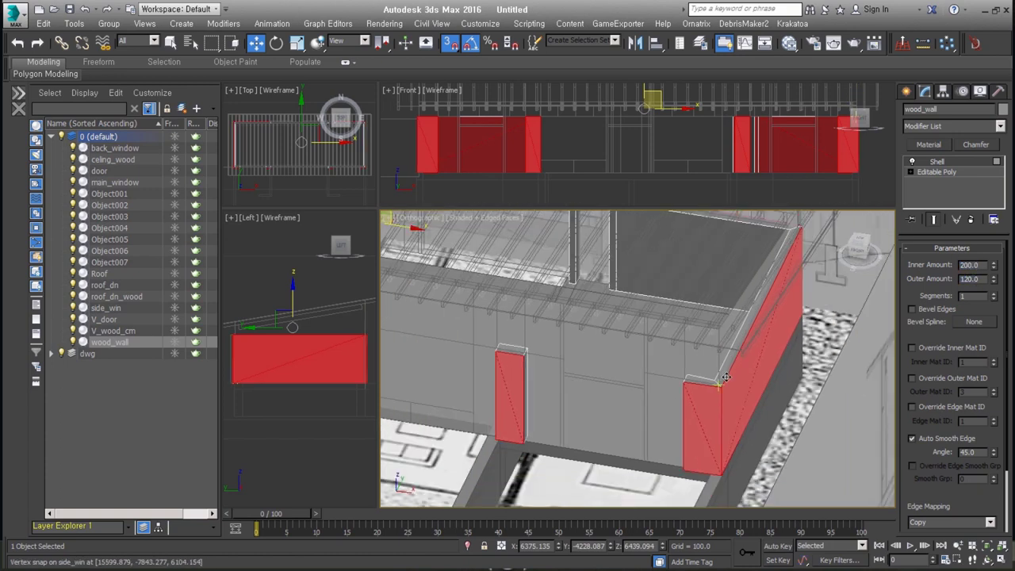
pyautogui.scroll(2, 726, 378)
pyautogui.scroll(2, 724, 400)
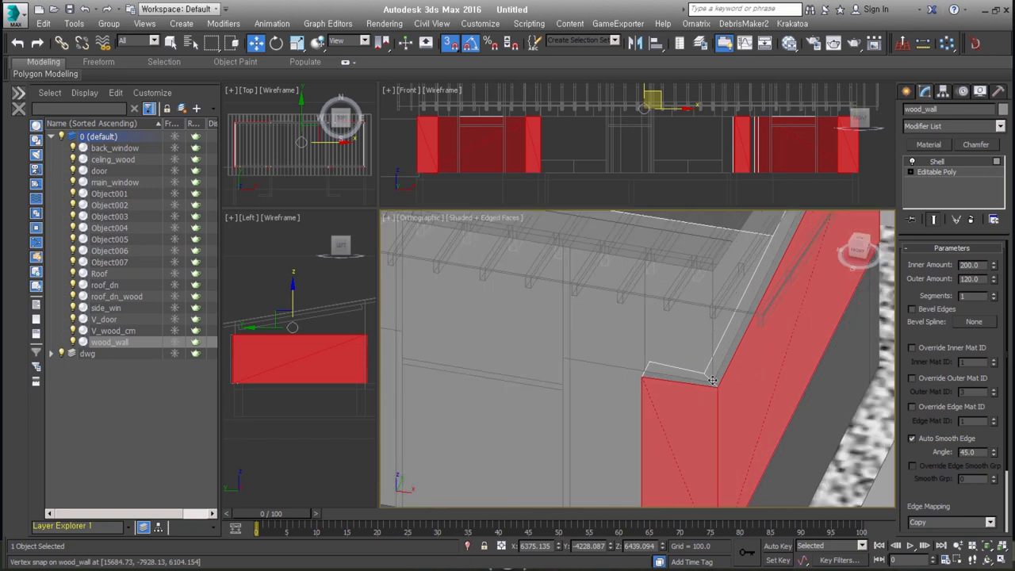
pyautogui.scroll(2, 724, 400)
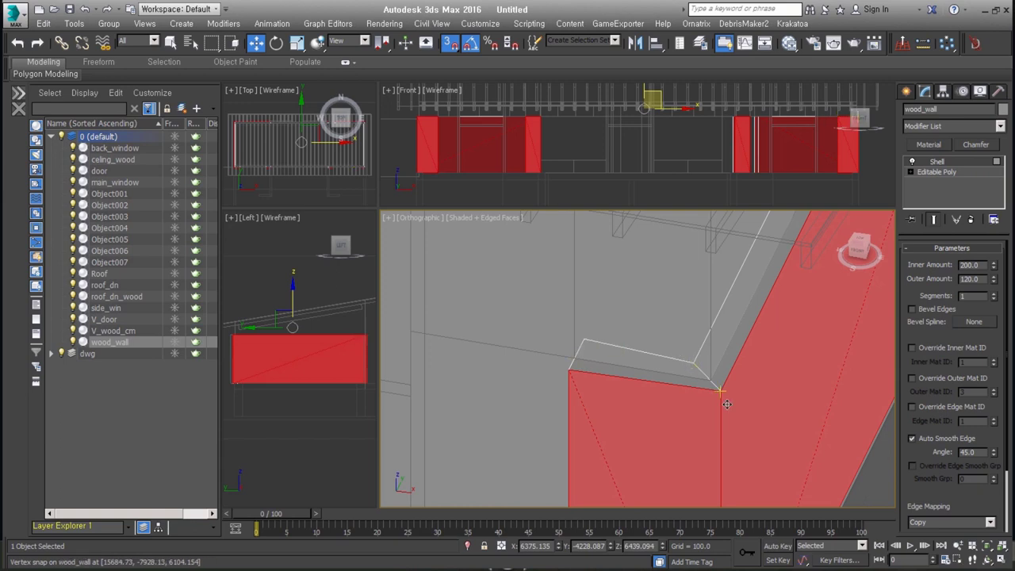
# Enable Straighten Corners and disable Select Outer Faces on the wall shell.
pyautogui.keyDown('alt'); pyautogui.moveTo(705, 377); pyautogui.dragTo(698, 369, button='middle'); pyautogui.keyUp('alt')
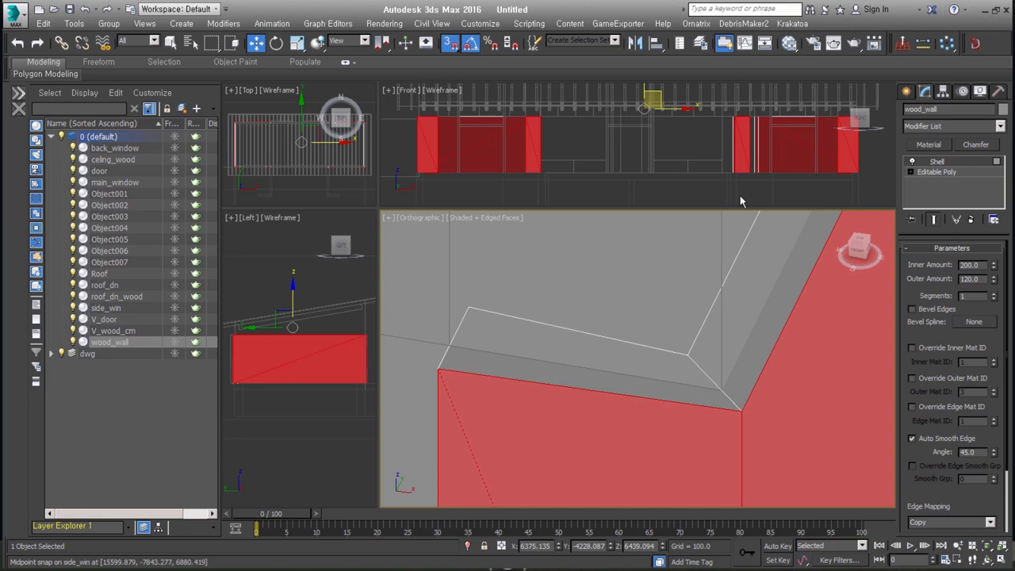
pyautogui.scroll(-3, 667, 316)
pyautogui.keyDown('alt'); pyautogui.moveTo(667, 316); pyautogui.dragTo(664, 411, button='middle'); pyautogui.keyUp('alt')
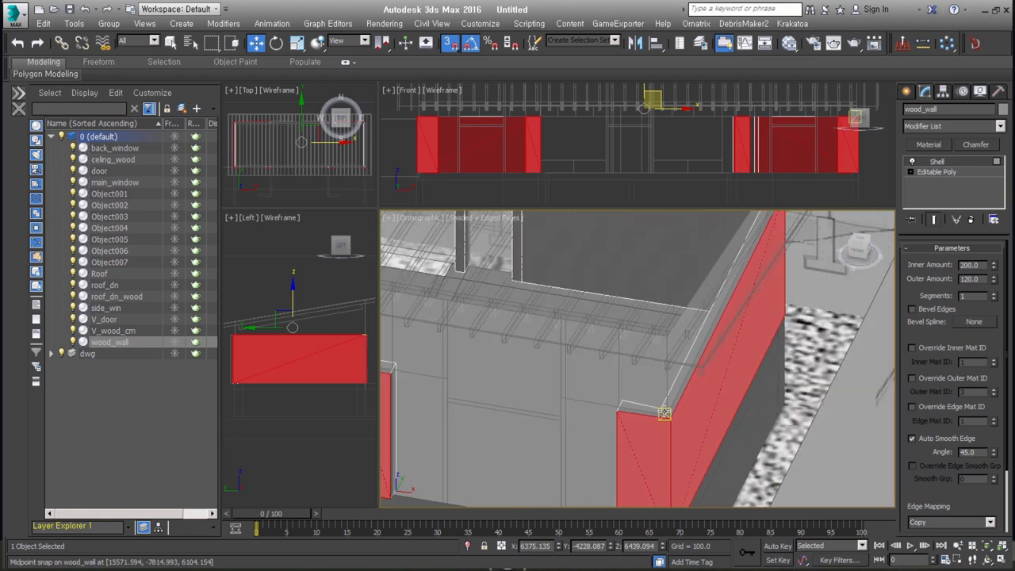
pyautogui.scroll(2, 666, 411)
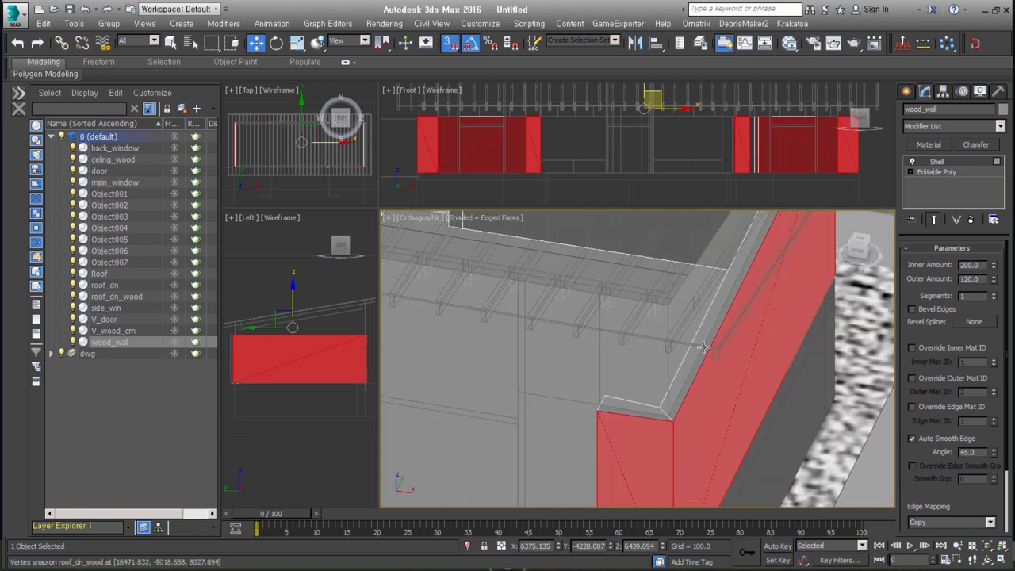
pyautogui.moveTo(939, 492); pyautogui.dragTo(937, 415)
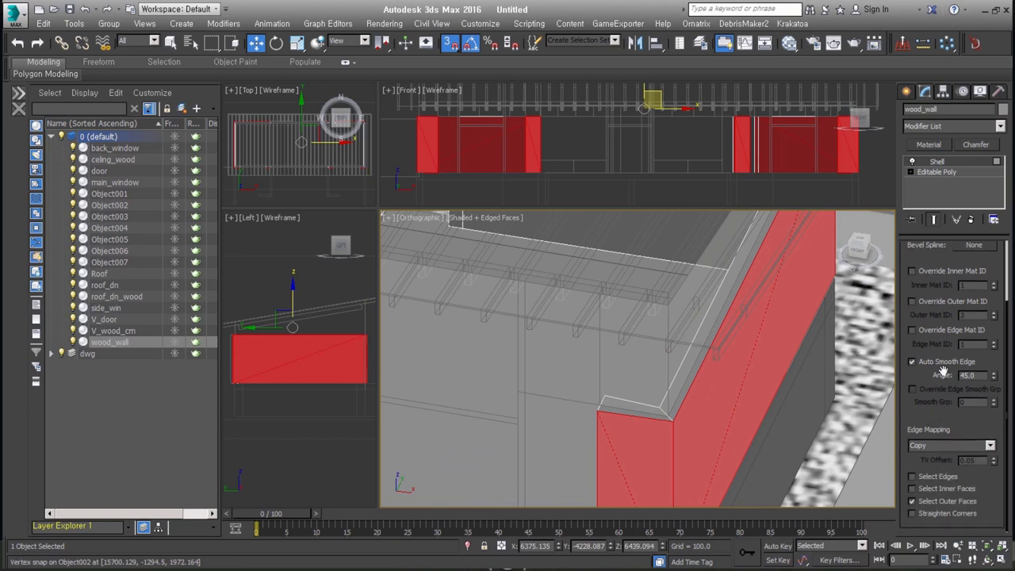
pyautogui.click(912, 514)
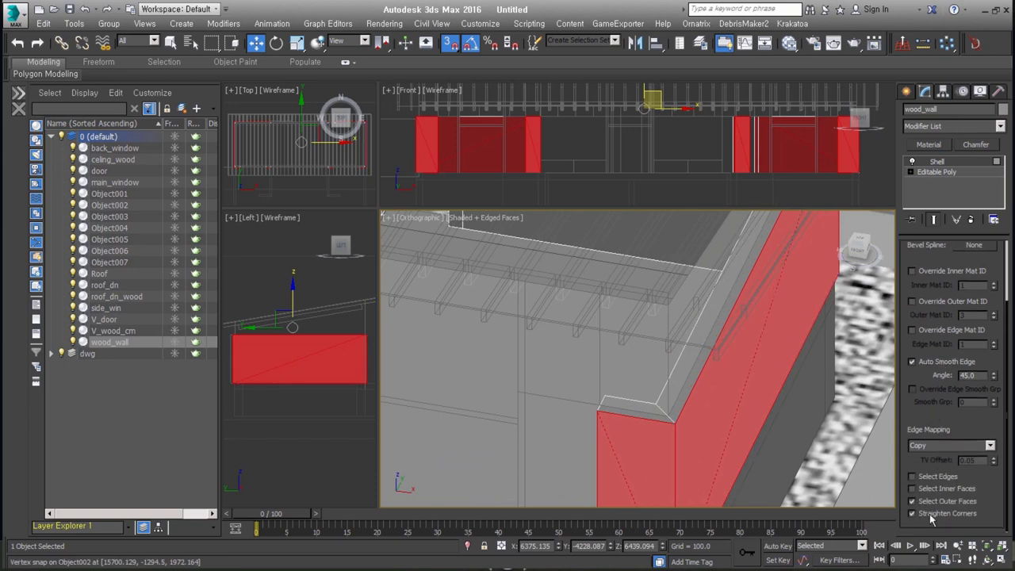
pyautogui.click(922, 502)
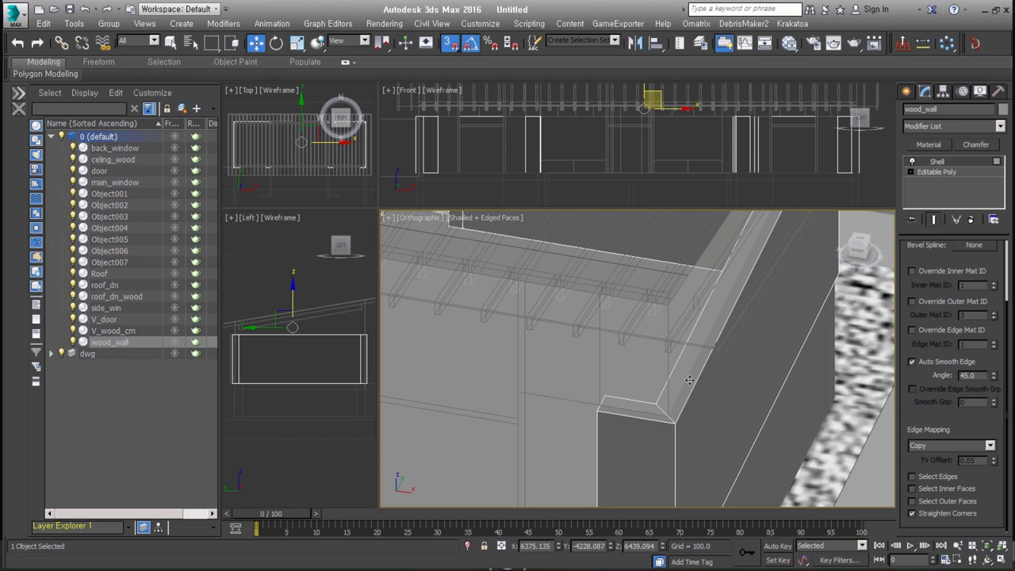
pyautogui.scroll(-2, 678, 418)
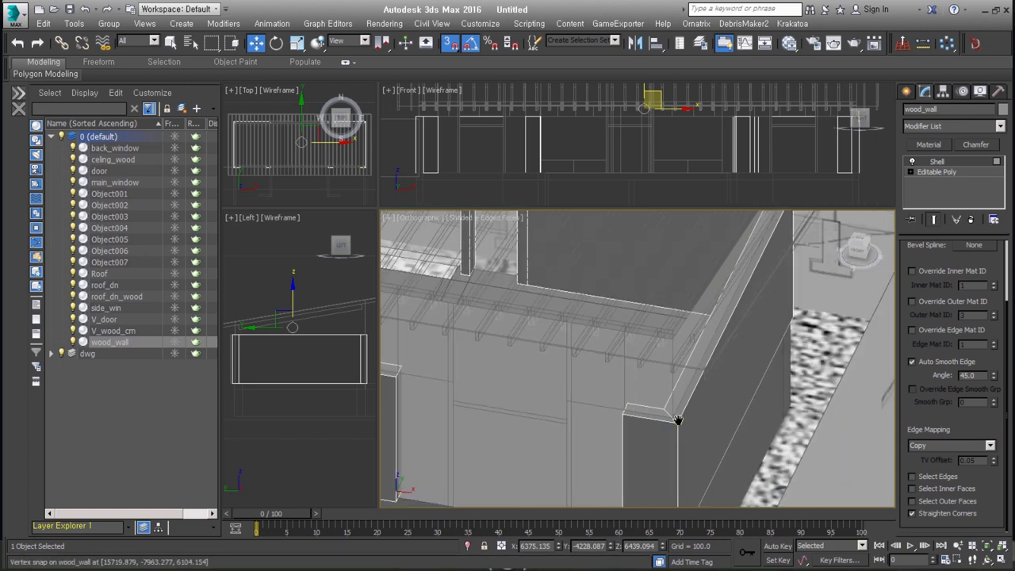
pyautogui.scroll(-4, 690, 429)
pyautogui.moveTo(711, 446)
pyautogui.mouseDown(button='middle')
pyautogui.moveTo(738, 418)
pyautogui.moveTo(641, 351)
pyautogui.moveTo(789, 362)
pyautogui.mouseUp(button='middle')
pyautogui.moveTo(560, 364)
pyautogui.mouseDown(button='middle')
pyautogui.moveTo(612, 387)
pyautogui.moveTo(684, 347)
pyautogui.moveTo(624, 373)
pyautogui.moveTo(651, 449)
pyautogui.mouseUp(button='middle')
pyautogui.scroll(-5, 612, 387)
# Clear the selection, switch to Top view, and hide the dwg reference layer.
pyautogui.click(651, 448)
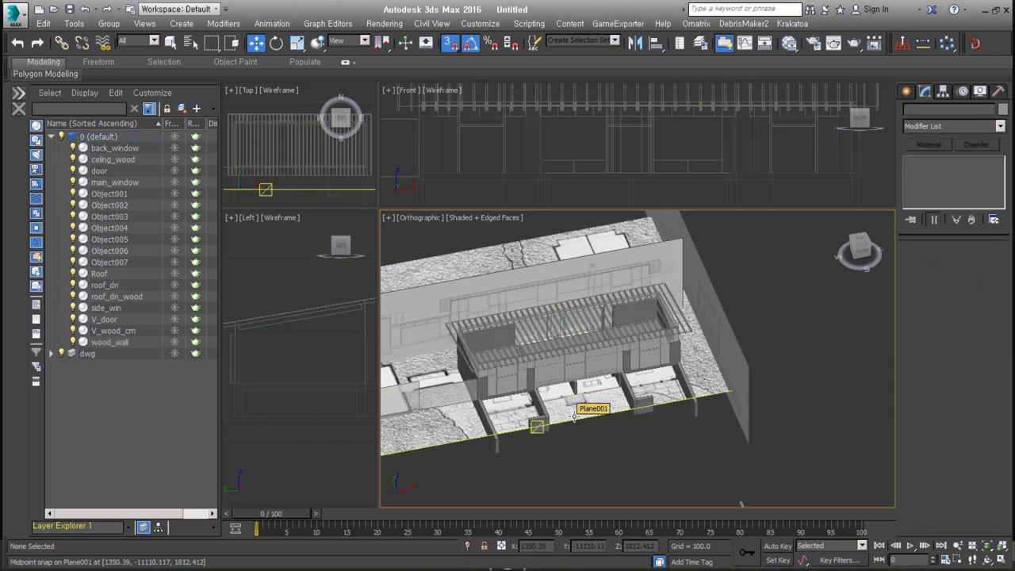
pyautogui.press('t')
pyautogui.hotkey('ctrl', 'shift', 'z')
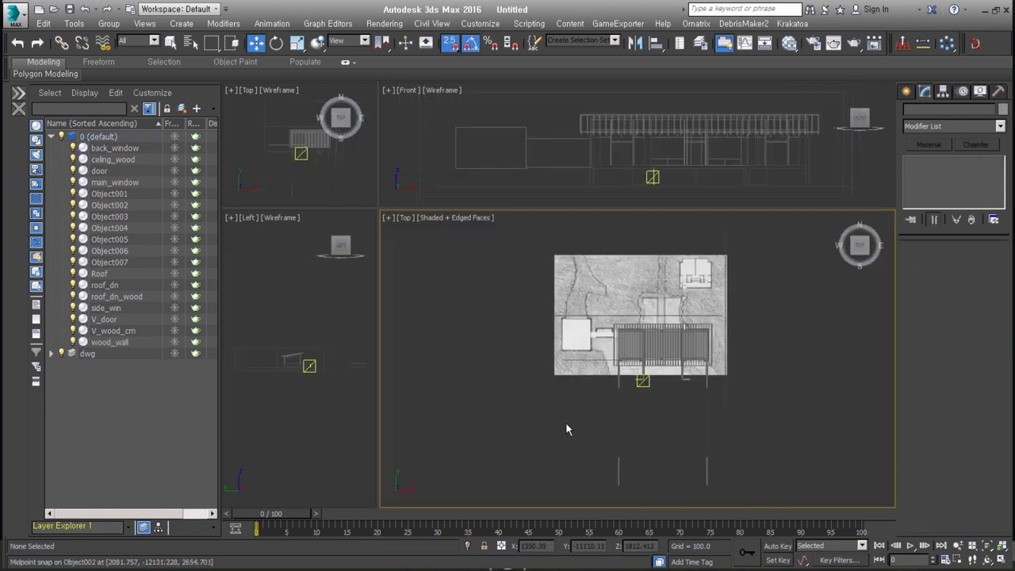
pyautogui.scroll(3, 607, 384)
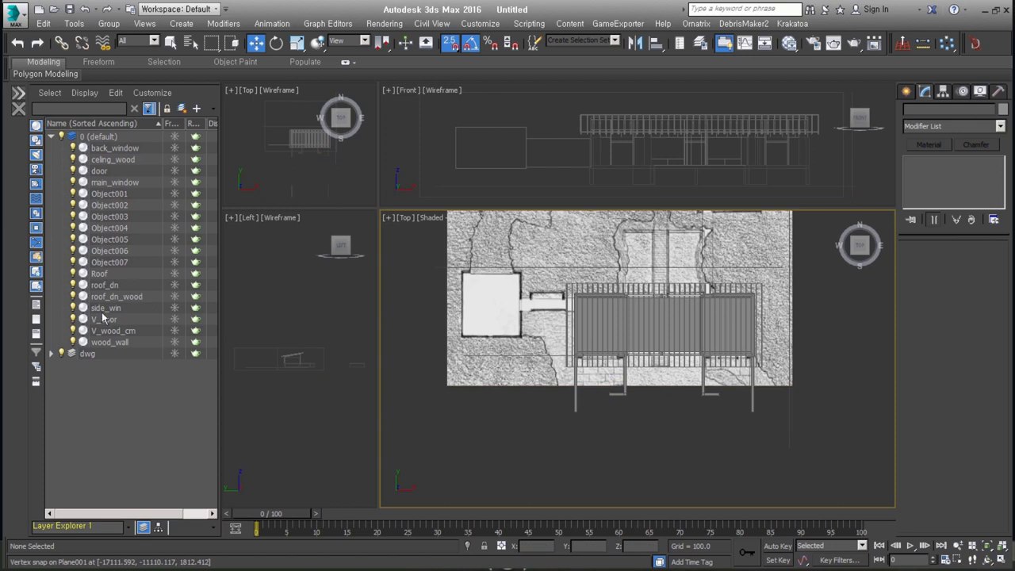
pyautogui.click(63, 357)
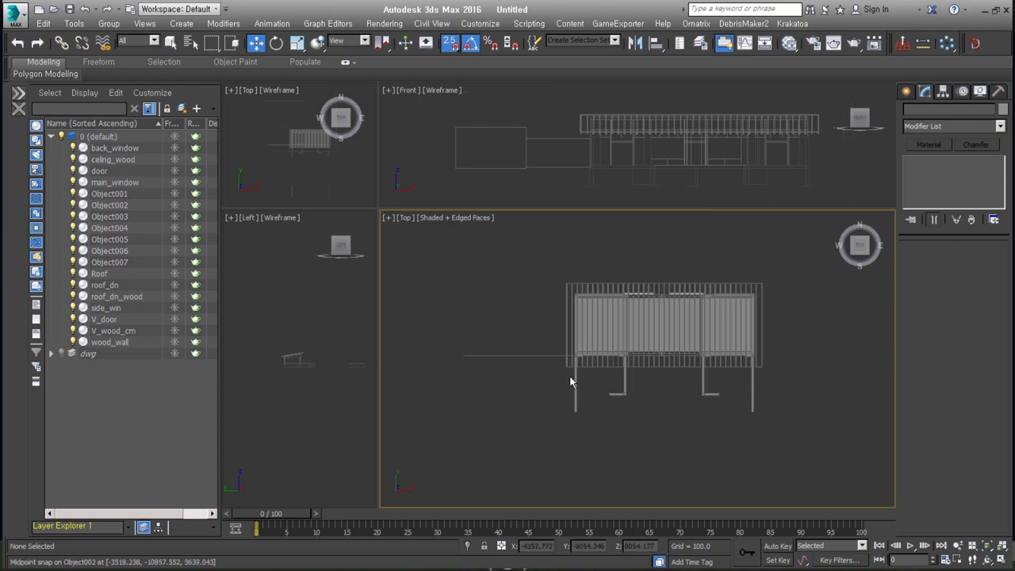
pyautogui.scroll(5, 555, 376)
# Select Object002 in an angled view and enter its polygon level.
pyautogui.click(643, 427)
pyautogui.moveTo(669, 452)
pyautogui.keyDown('alt'); pyautogui.mouseDown(button='middle')
pyautogui.moveTo(662, 421)
pyautogui.moveTo(671, 415)
pyautogui.mouseUp(button='middle'); pyautogui.keyUp('alt')
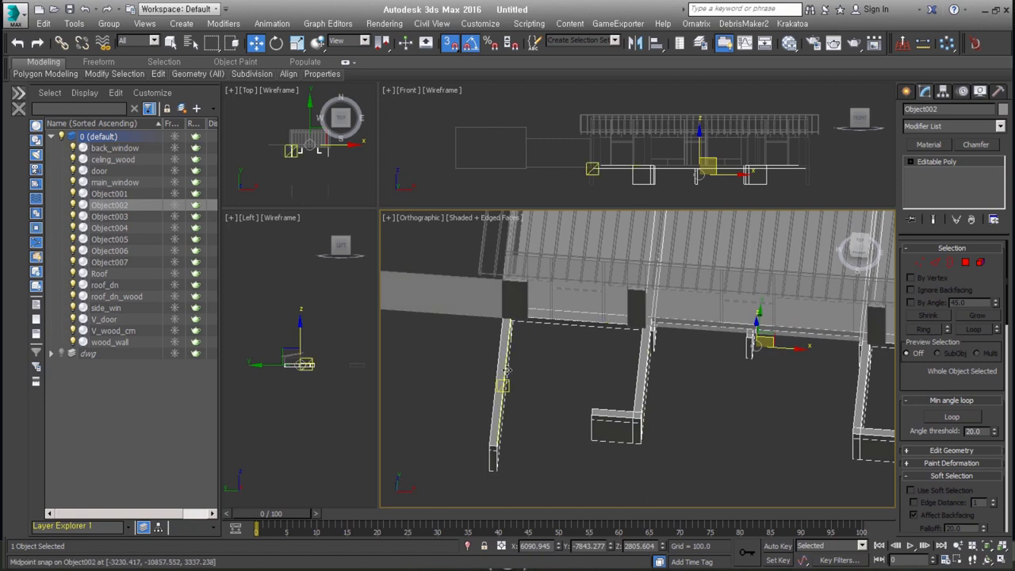
pyautogui.click(722, 394)
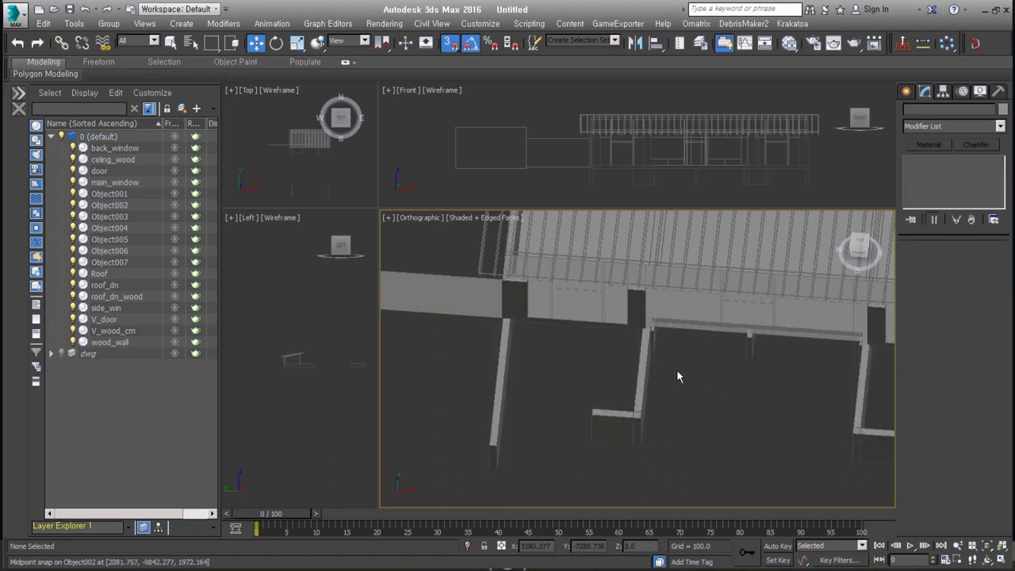
pyautogui.click(627, 380)
pyautogui.scroll(2, 635, 373)
pyautogui.scroll(3, 657, 358)
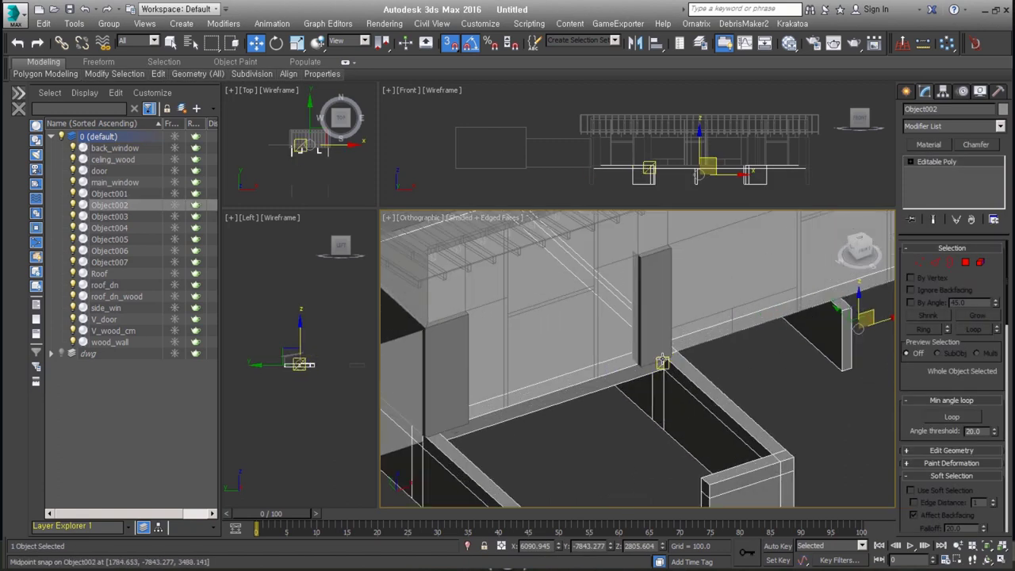
pyautogui.scroll(3, 669, 358)
pyautogui.click(966, 262)
# Clone the top face of beam Object002 into a new object, Object008.
pyautogui.click(827, 378)
pyautogui.keyDown('alt'); pyautogui.moveTo(827, 378); pyautogui.dragTo(783, 343, button='middle'); pyautogui.keyUp('alt')
pyautogui.press('s')
pyautogui.keyDown('shift'); pyautogui.moveTo(783, 342); pyautogui.dragTo(718, 357); pyautogui.keyUp('shift')
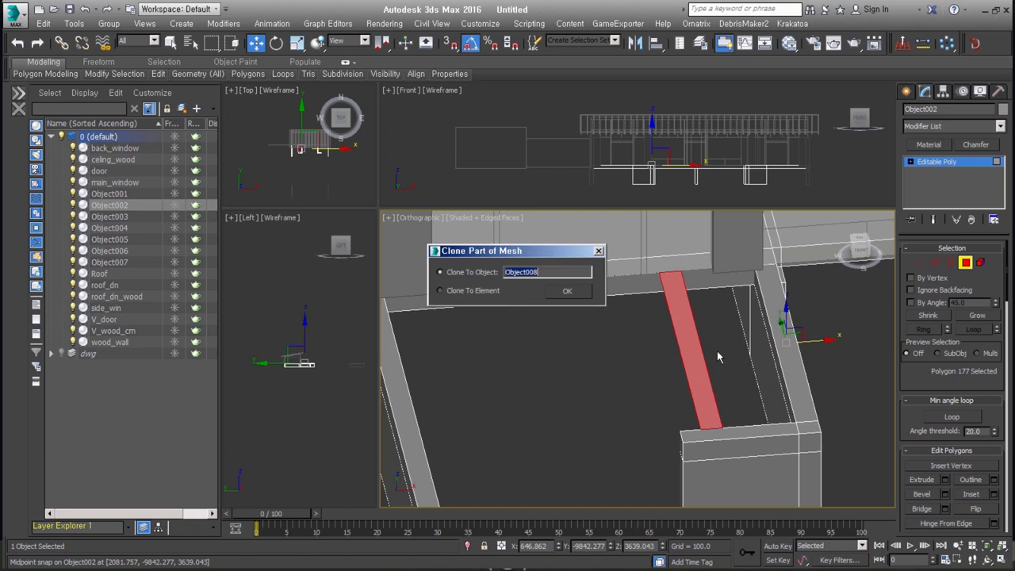
pyautogui.click(567, 291)
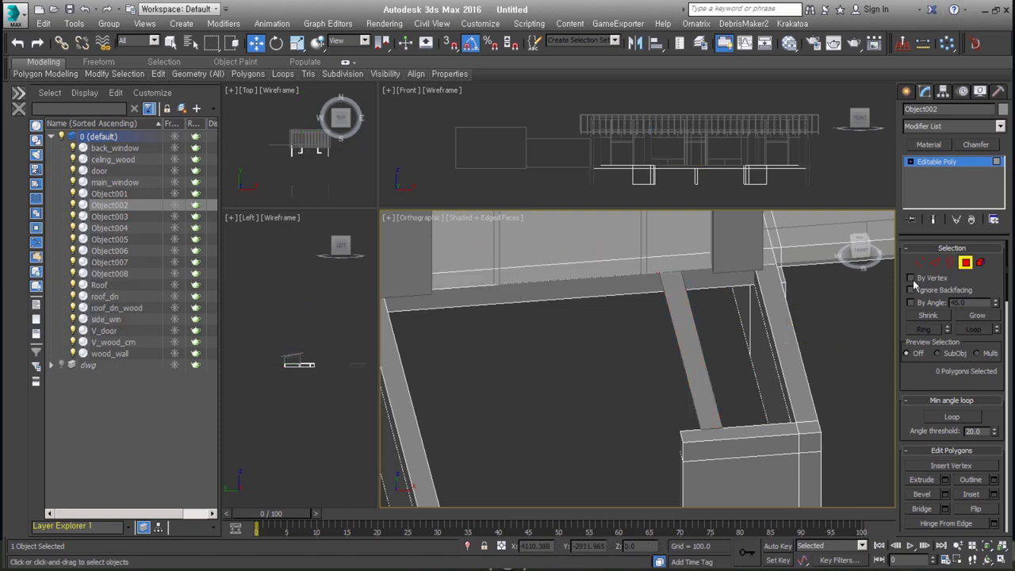
pyautogui.click(961, 266)
# Stretch Object008's edges to the wall corner and column midpoint, deleting its middle section.
pyautogui.click(677, 337)
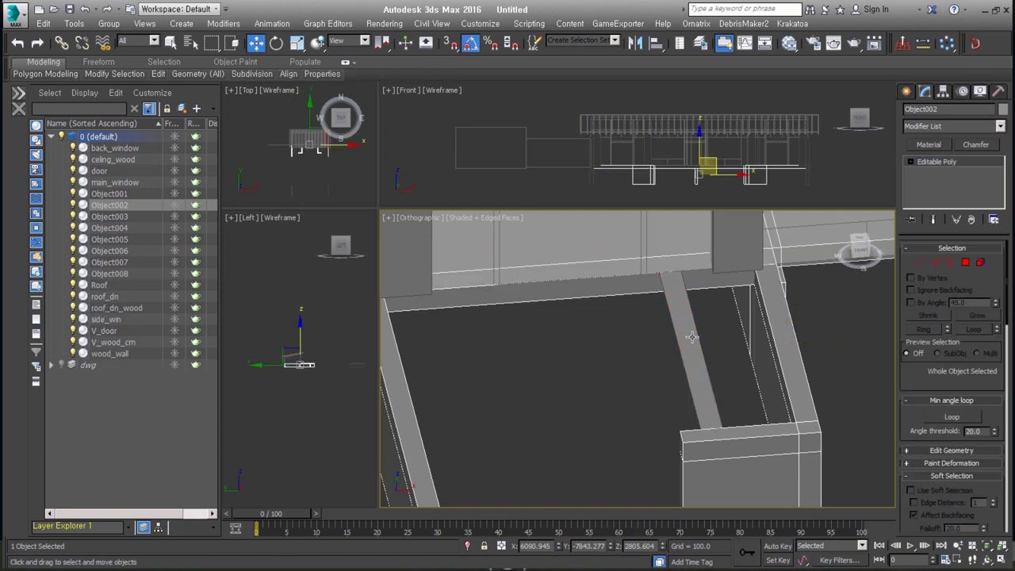
pyautogui.keyDown('alt'); pyautogui.moveTo(744, 377); pyautogui.dragTo(741, 385, button='middle'); pyautogui.keyUp('alt')
pyautogui.click(935, 262)
pyautogui.click(701, 343)
pyautogui.press('s')
pyautogui.moveTo(698, 349); pyautogui.dragTo(777, 348)
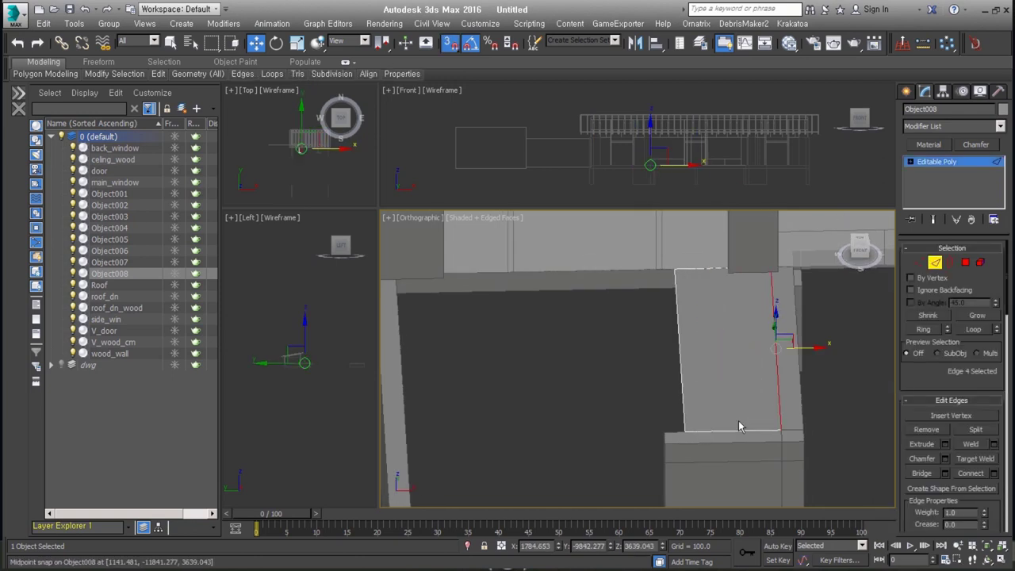
pyautogui.click(681, 375)
pyautogui.moveTo(680, 374); pyautogui.dragTo(395, 284)
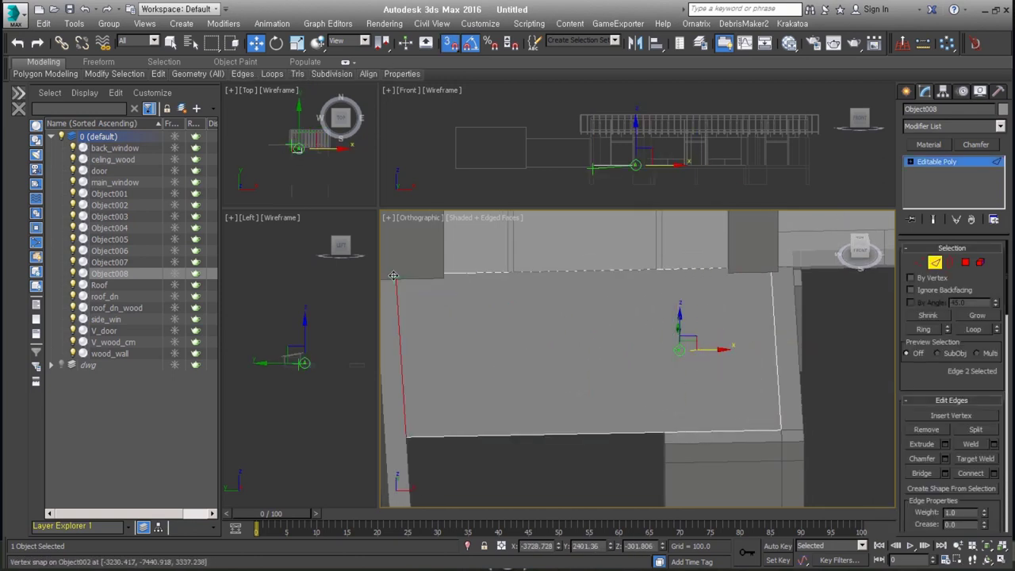
pyautogui.moveTo(706, 499)
pyautogui.keyDown('alt'); pyautogui.mouseDown(button='middle')
pyautogui.moveTo(618, 443)
pyautogui.moveTo(643, 439)
pyautogui.moveTo(595, 444)
pyautogui.moveTo(574, 407)
pyautogui.moveTo(489, 389)
pyautogui.moveTo(803, 379)
pyautogui.mouseUp(button='middle'); pyautogui.keyUp('alt')
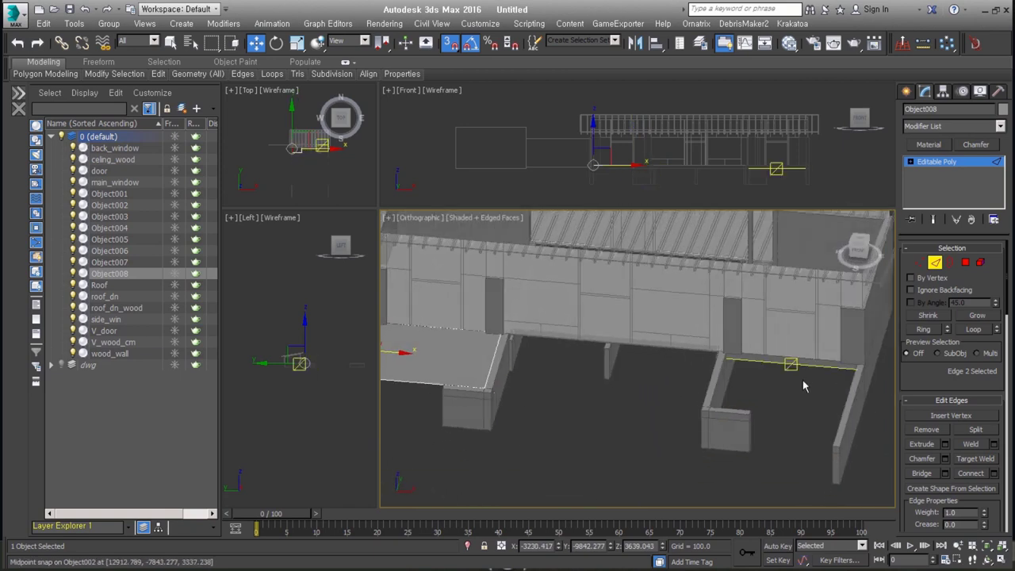
pyautogui.click(502, 368)
pyautogui.moveTo(498, 364)
pyautogui.mouseDown()
pyautogui.moveTo(720, 412)
pyautogui.moveTo(853, 373)
pyautogui.mouseUp()
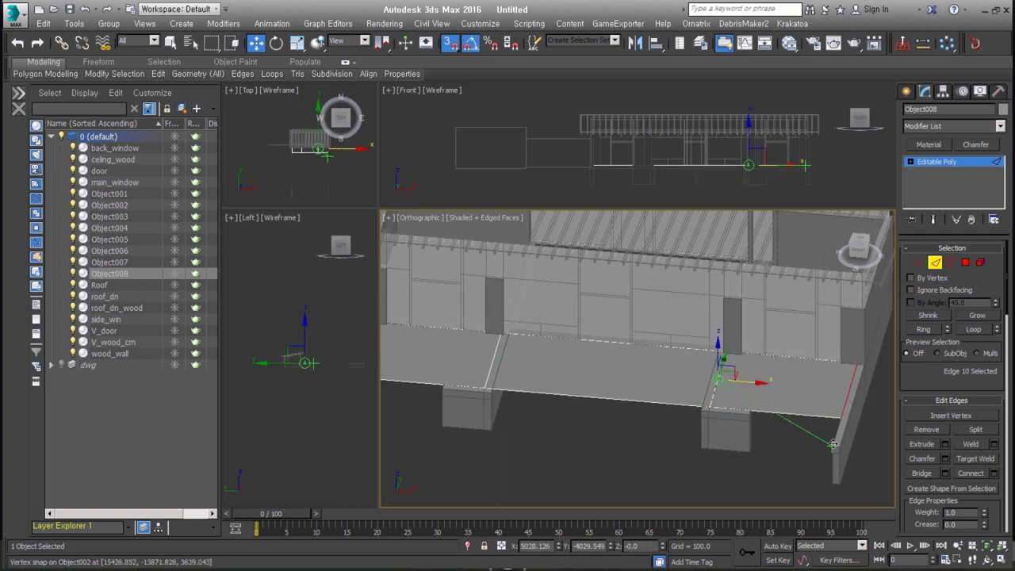
pyautogui.press('Delete')
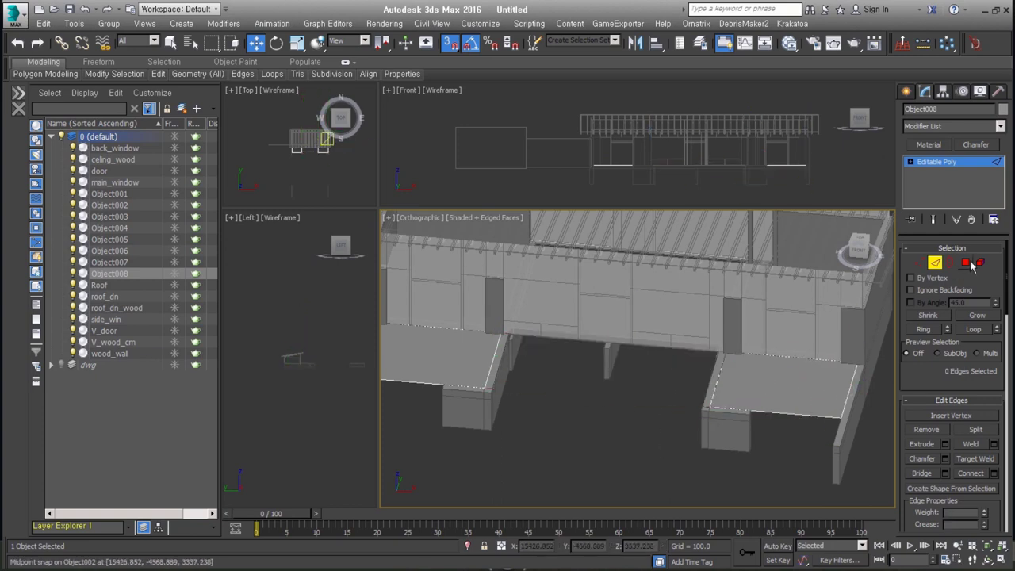
# Rename the new floor slab to out_floor.
pyautogui.click(949, 263)
pyautogui.moveTo(842, 296)
pyautogui.keyDown('alt'); pyautogui.mouseDown(button='middle')
pyautogui.moveTo(666, 401)
pyautogui.moveTo(659, 374)
pyautogui.mouseUp(button='middle'); pyautogui.keyUp('alt')
pyautogui.write('out_fl')
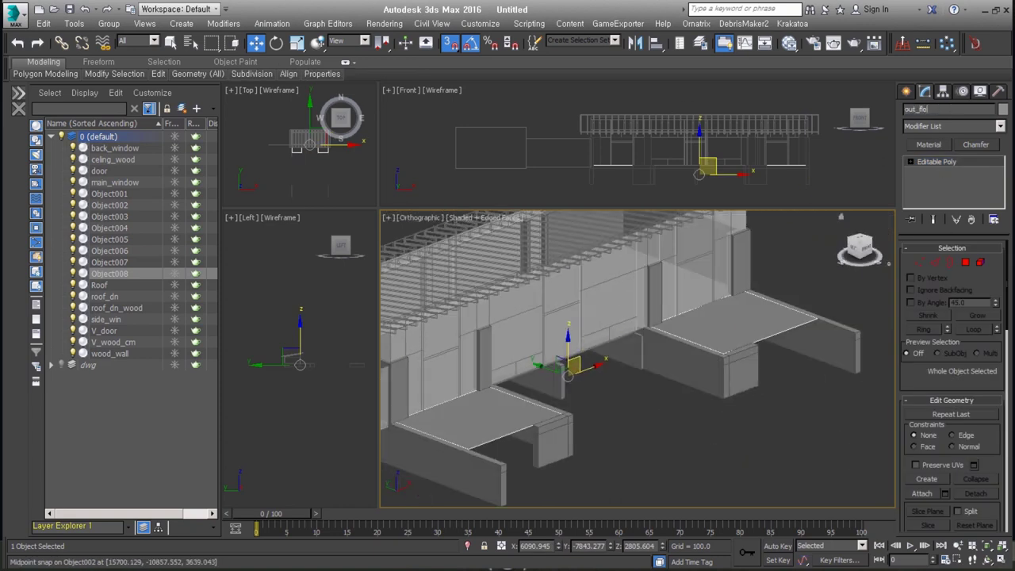
pyautogui.write('or')
pyautogui.press('Return')
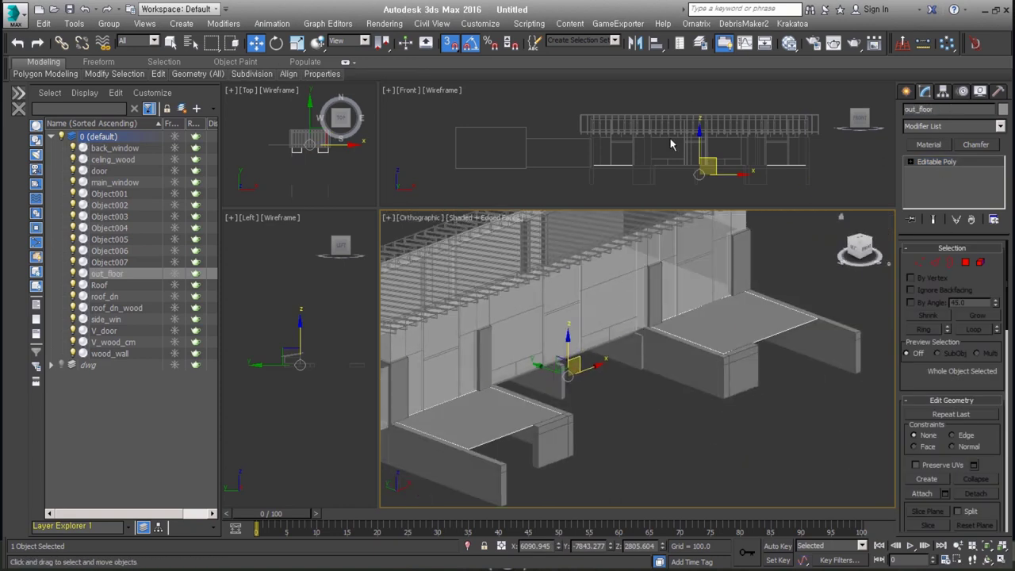
# Orbit around the building and select beam Object002.
pyautogui.keyDown('alt'); pyautogui.moveTo(698, 373); pyautogui.dragTo(733, 399, button='middle'); pyautogui.keyUp('alt')
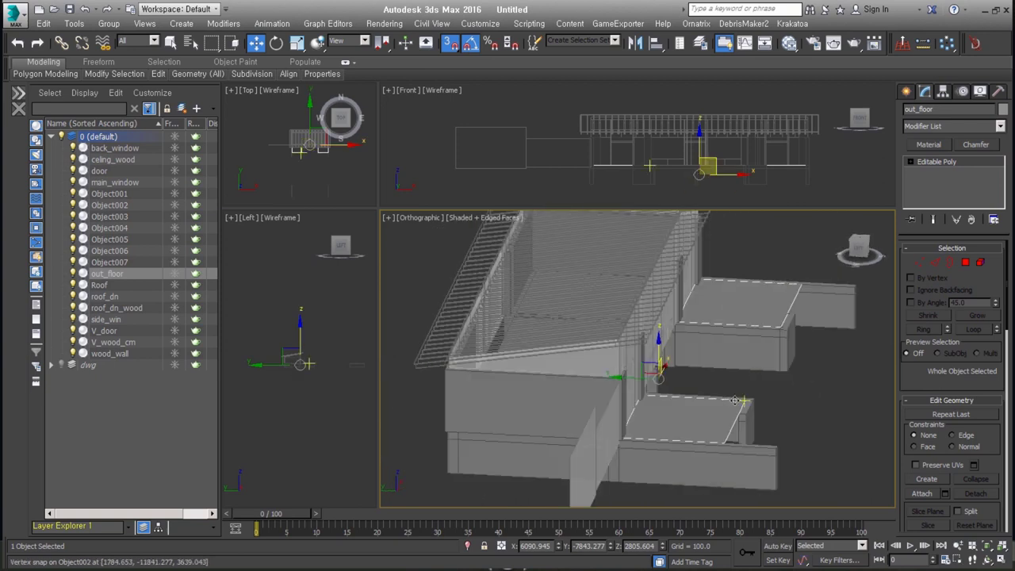
pyautogui.keyDown('alt'); pyautogui.moveTo(739, 398); pyautogui.dragTo(774, 423, button='middle'); pyautogui.keyUp('alt')
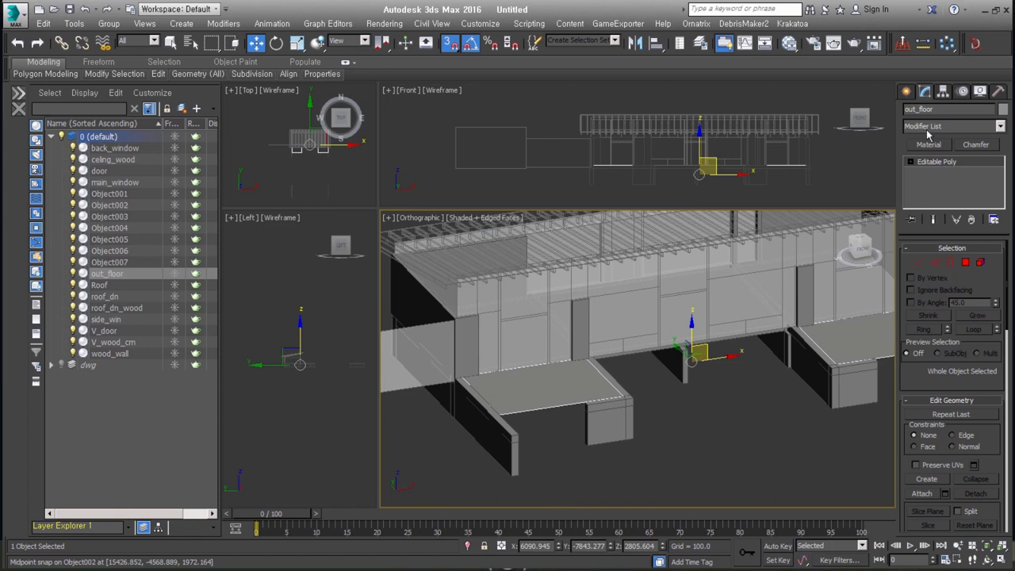
pyautogui.scroll(2, 704, 321)
pyautogui.scroll(2, 704, 322)
pyautogui.scroll(2, 717, 351)
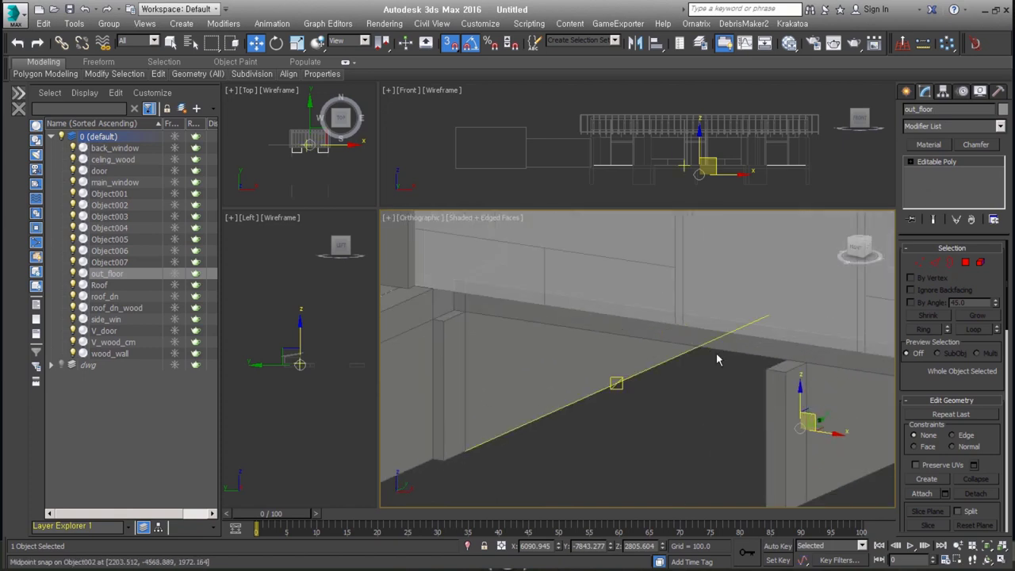
pyautogui.moveTo(696, 347); pyautogui.dragTo(658, 344, button='middle')
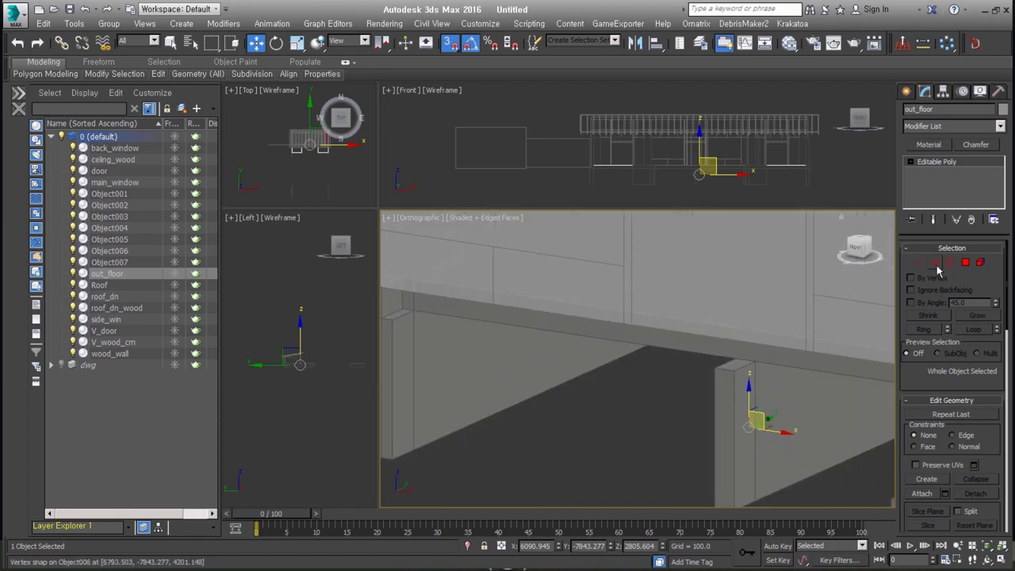
pyautogui.click(785, 362)
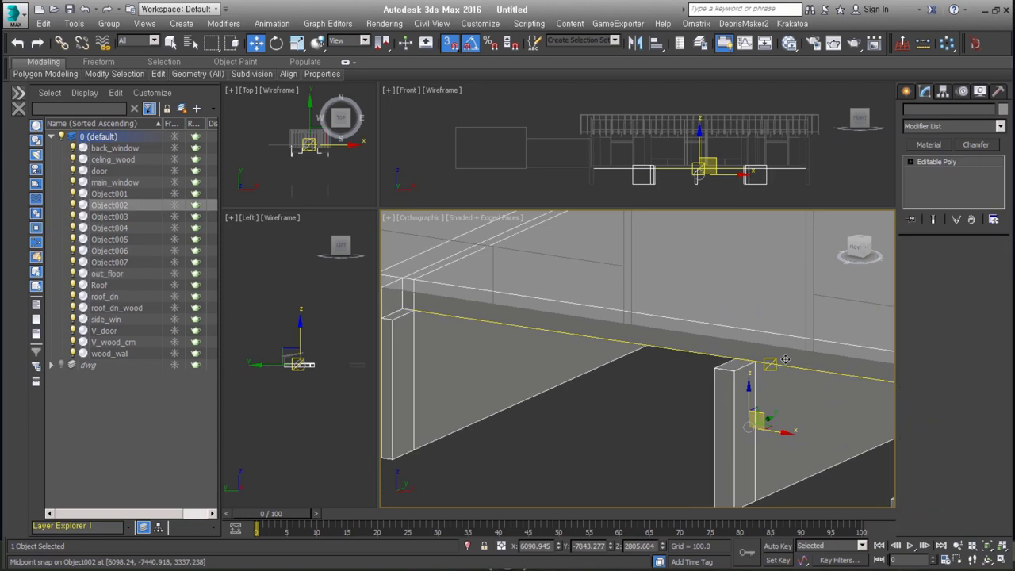
# Clone the top polygon of beam Object002 into a new object, Object008.
pyautogui.press('4')
pyautogui.click(740, 353)
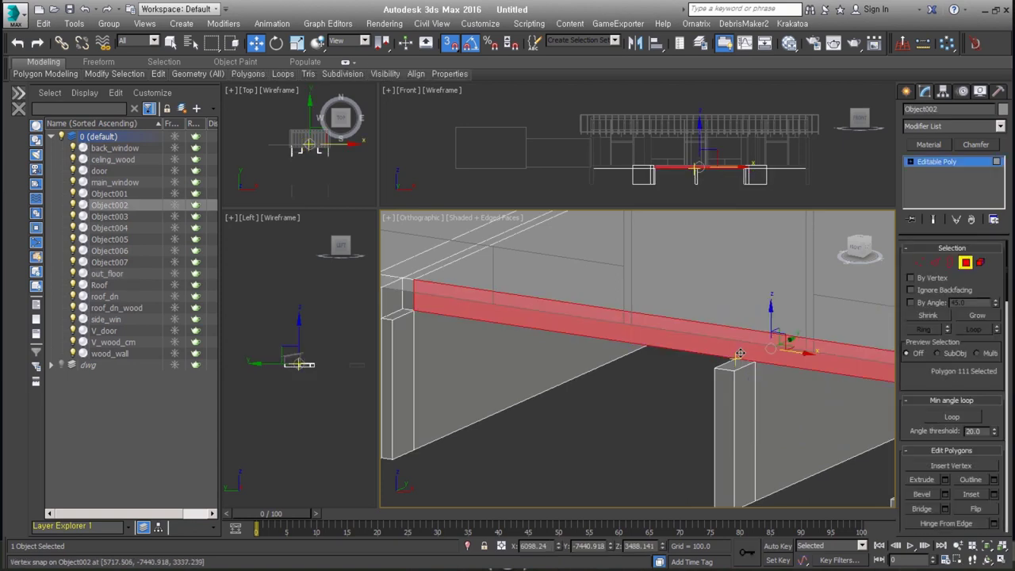
pyautogui.keyDown('alt'); pyautogui.moveTo(740, 353); pyautogui.dragTo(727, 368, button='middle'); pyautogui.keyUp('alt')
pyautogui.click(727, 368)
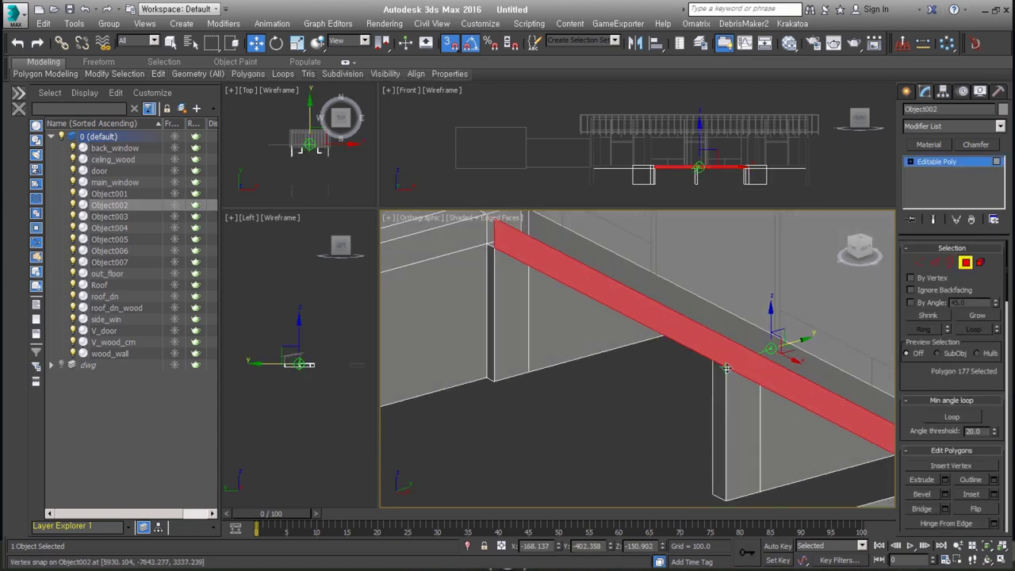
pyautogui.keyDown('shift'); pyautogui.moveTo(727, 369); pyautogui.dragTo(730, 375); pyautogui.keyUp('shift')
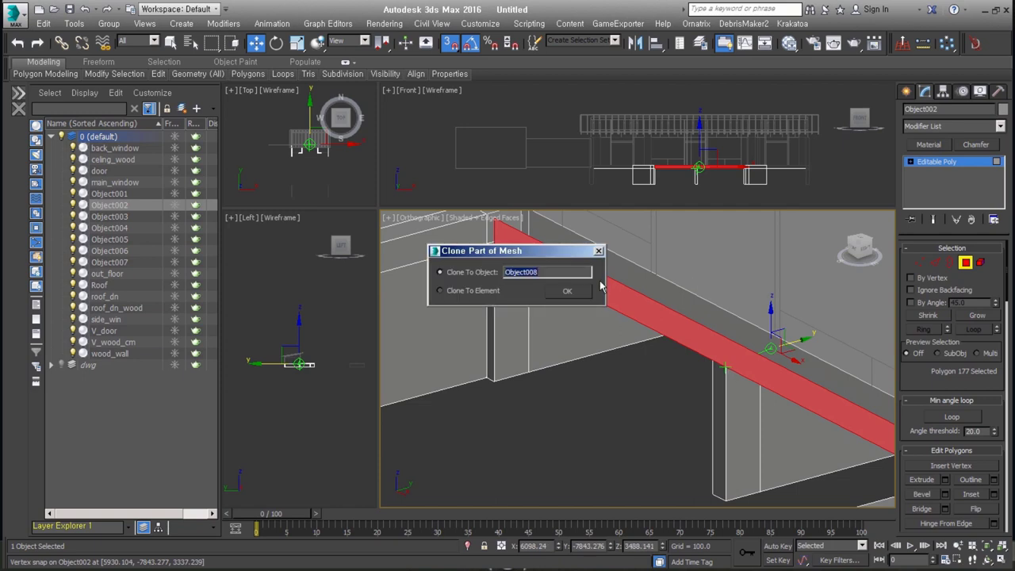
pyautogui.click(566, 293)
# Return to object level and select the new piece Object008.
pyautogui.scroll(5, 682, 317)
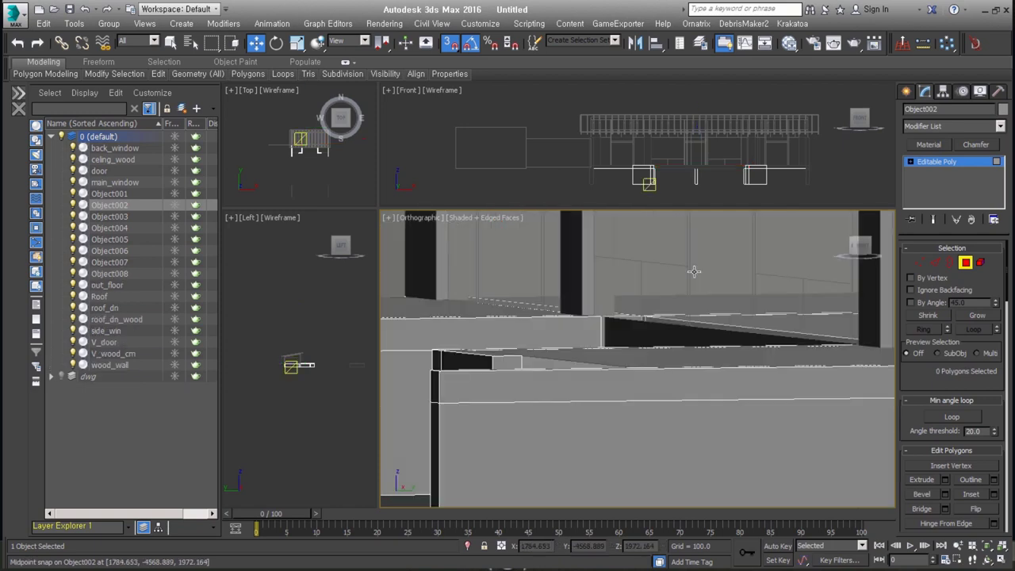
pyautogui.moveTo(682, 317)
pyautogui.keyDown('alt'); pyautogui.mouseDown(button='middle')
pyautogui.moveTo(683, 284)
pyautogui.moveTo(738, 288)
pyautogui.moveTo(616, 313)
pyautogui.moveTo(669, 301)
pyautogui.mouseUp(button='middle'); pyautogui.keyUp('alt')
pyautogui.click(663, 345)
pyautogui.click(967, 262)
pyautogui.click(663, 405)
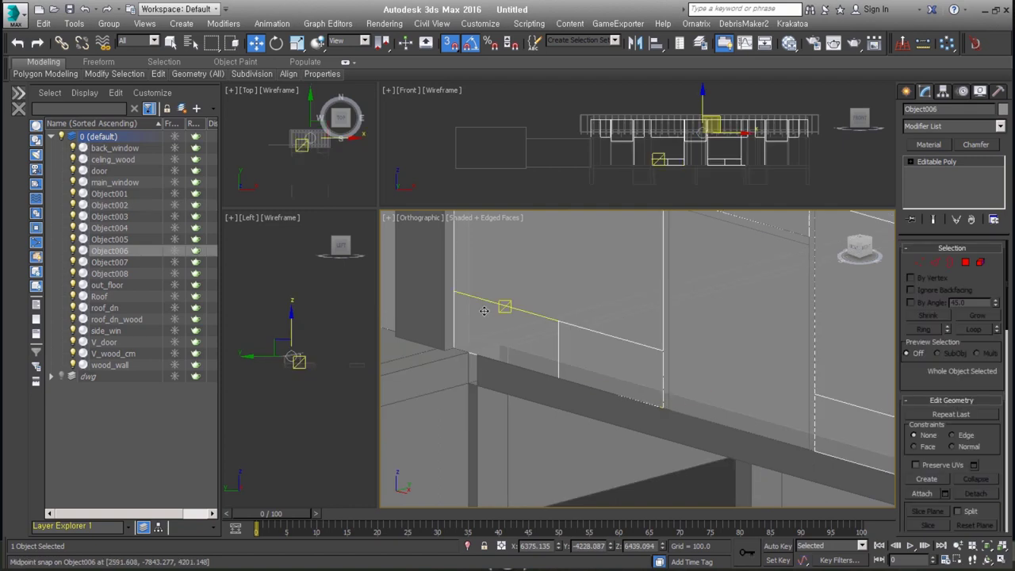
pyautogui.click(625, 410)
pyautogui.moveTo(624, 409)
pyautogui.keyDown('alt'); pyautogui.mouseDown(button='middle')
pyautogui.moveTo(477, 384)
pyautogui.moveTo(706, 436)
pyautogui.moveTo(618, 415)
pyautogui.mouseUp(button='middle'); pyautogui.keyUp('alt')
# Move Object008's end vertices along X, snapping them to the midpoint.
pyautogui.press('1')
pyautogui.moveTo(618, 415); pyautogui.dragTo(630, 417)
pyautogui.moveTo(630, 417)
pyautogui.keyDown('alt'); pyautogui.mouseDown(button='middle')
pyautogui.moveTo(641, 336)
pyautogui.moveTo(689, 272)
pyautogui.mouseUp(button='middle'); pyautogui.keyUp('alt')
pyautogui.moveTo(634, 372); pyautogui.dragTo(650, 351)
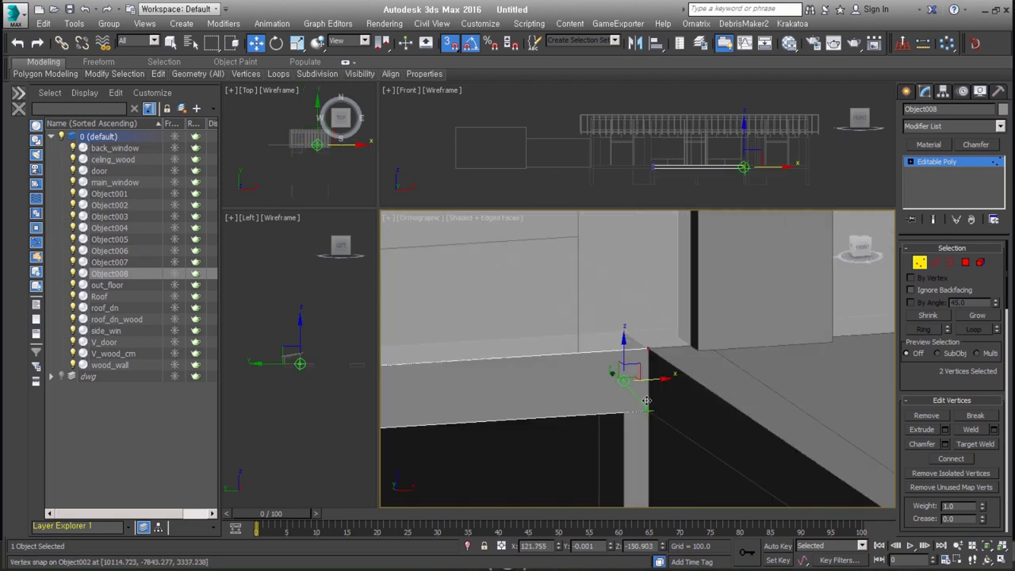
pyautogui.keyDown('alt'); pyautogui.moveTo(650, 352); pyautogui.dragTo(816, 349, button='middle'); pyautogui.keyUp('alt')
pyautogui.click(919, 262)
# View the building orthographically from another side and select the V_wood_cm posts.
pyautogui.press('u')
pyautogui.scroll(-5, 616, 370)
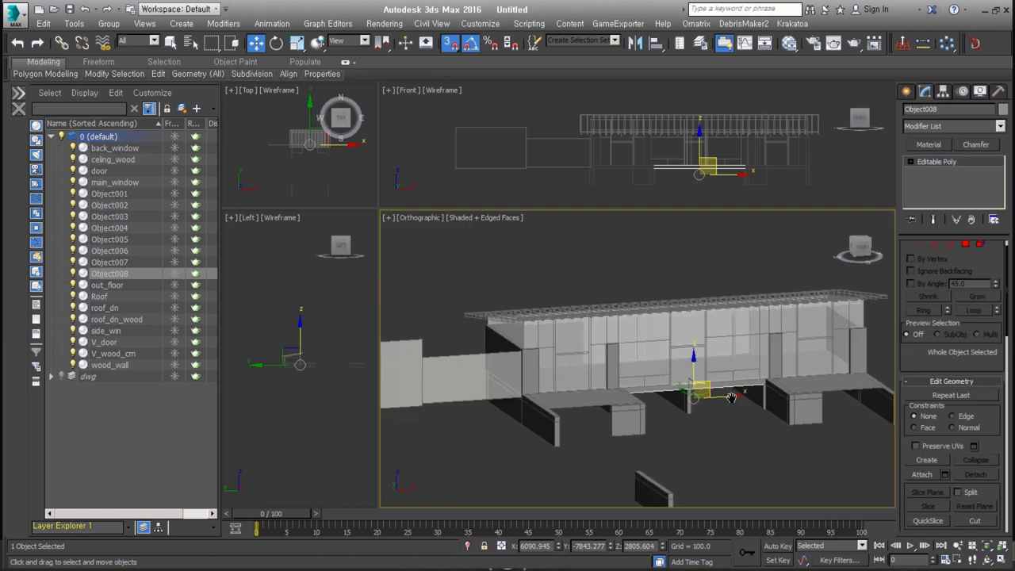
pyautogui.scroll(-3, 617, 371)
pyautogui.moveTo(616, 371)
pyautogui.keyDown('alt'); pyautogui.mouseDown(button='middle')
pyautogui.moveTo(638, 447)
pyautogui.moveTo(736, 442)
pyautogui.moveTo(718, 442)
pyautogui.mouseUp(button='middle'); pyautogui.keyUp('alt')
pyautogui.click(639, 447)
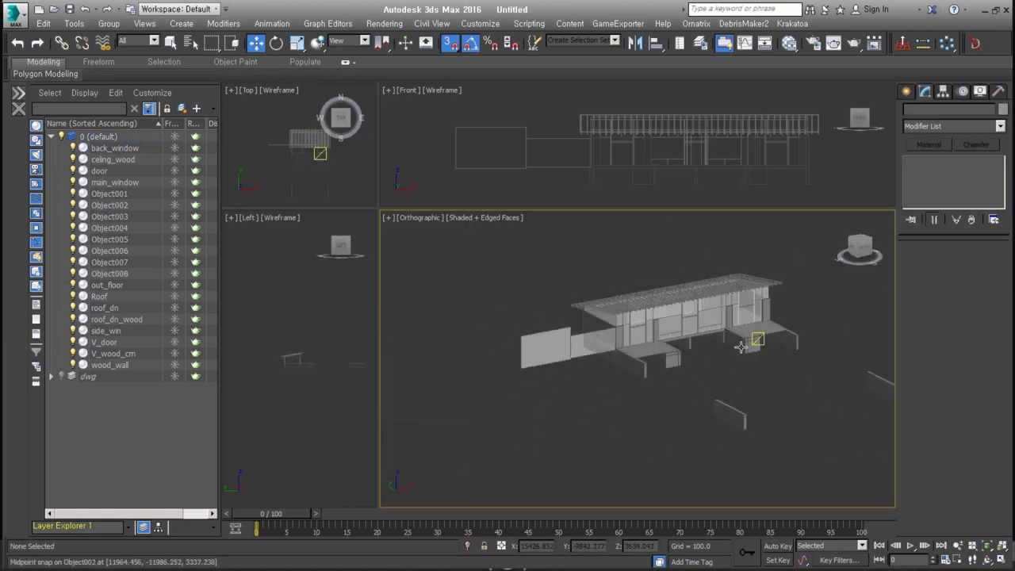
pyautogui.scroll(4, 705, 330)
pyautogui.moveTo(703, 325); pyautogui.dragTo(713, 341, button='middle')
pyautogui.scroll(2, 712, 341)
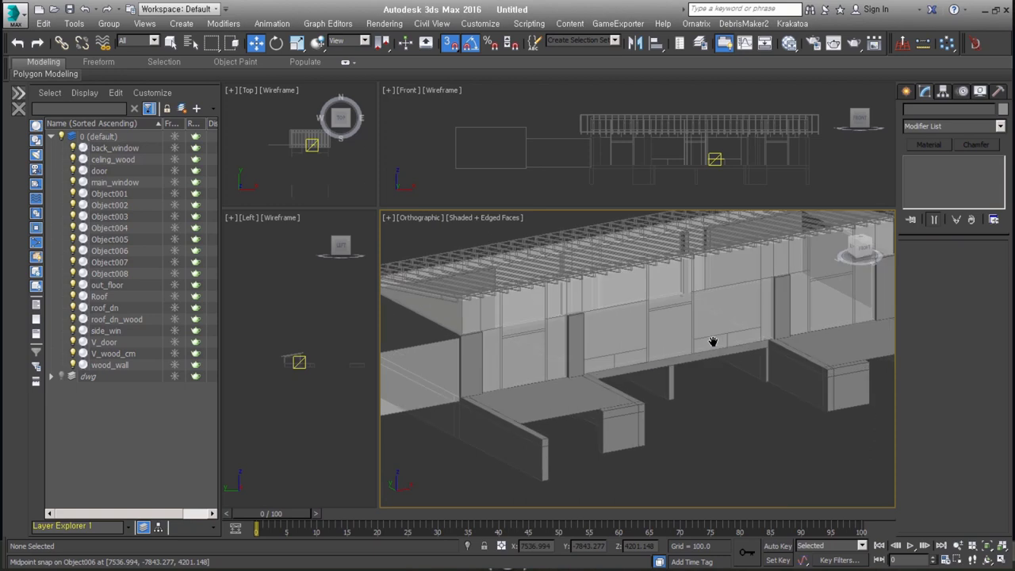
pyautogui.click(688, 343)
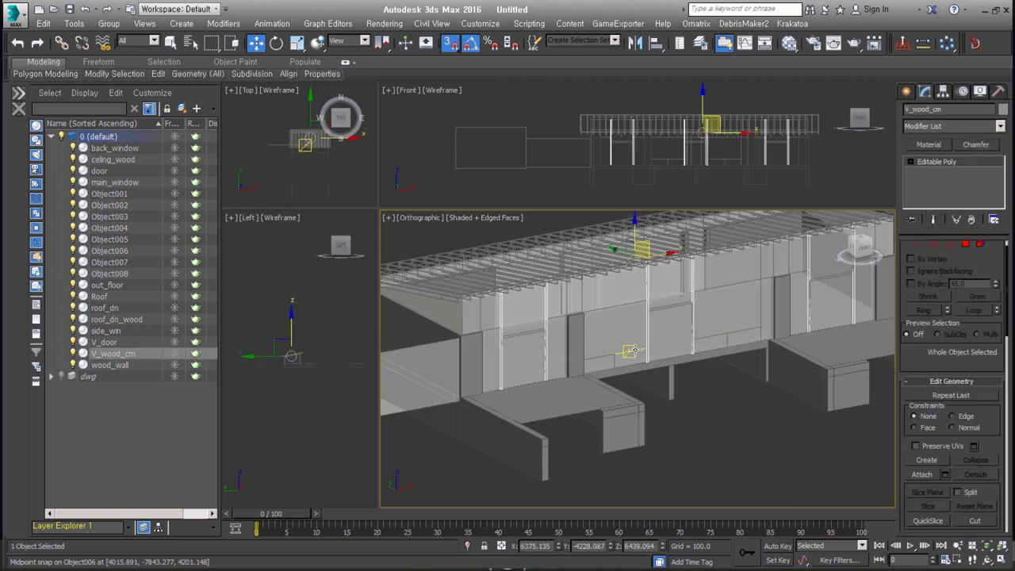
# Add a Shell modifier to V_wood_cm with 200 inner and 20 outer amounts.
pyautogui.moveTo(633, 350); pyautogui.dragTo(651, 364, button='middle')
pyautogui.scroll(3, 651, 365)
pyautogui.scroll(2, 664, 424)
pyautogui.moveTo(664, 424); pyautogui.dragTo(674, 429, button='middle')
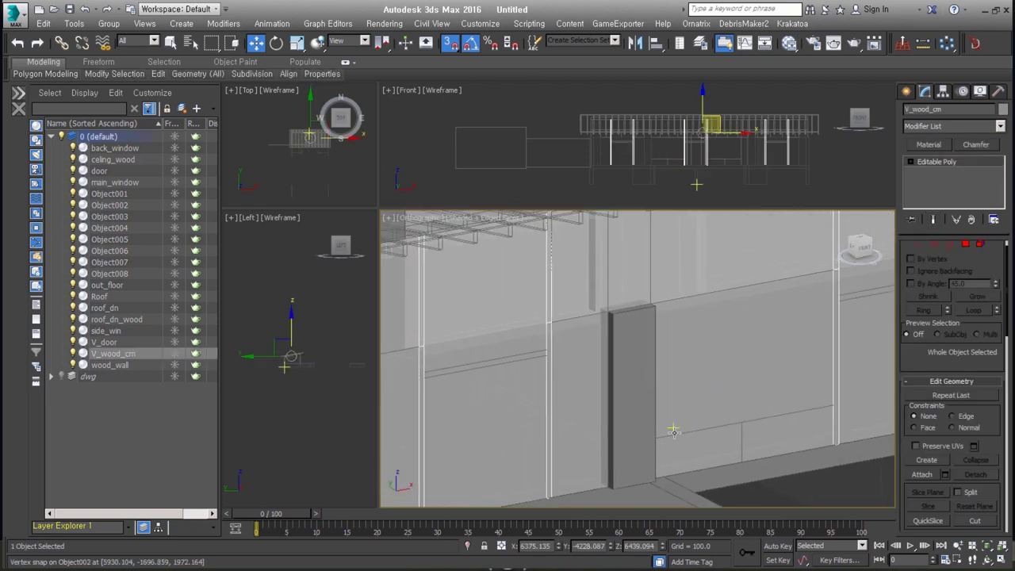
pyautogui.hotkey('alt', 's')
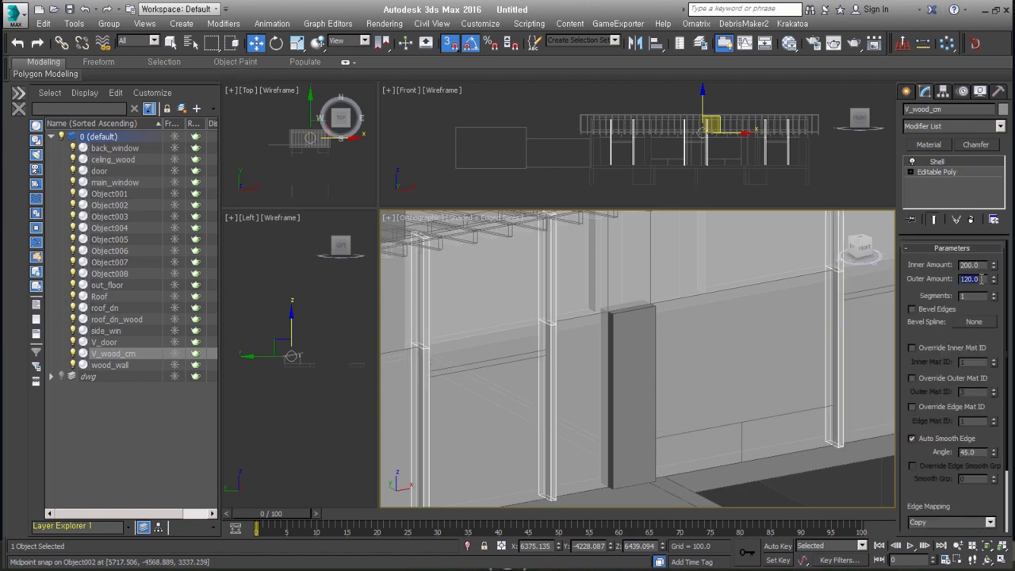
pyautogui.write('20')
pyautogui.press('Return')
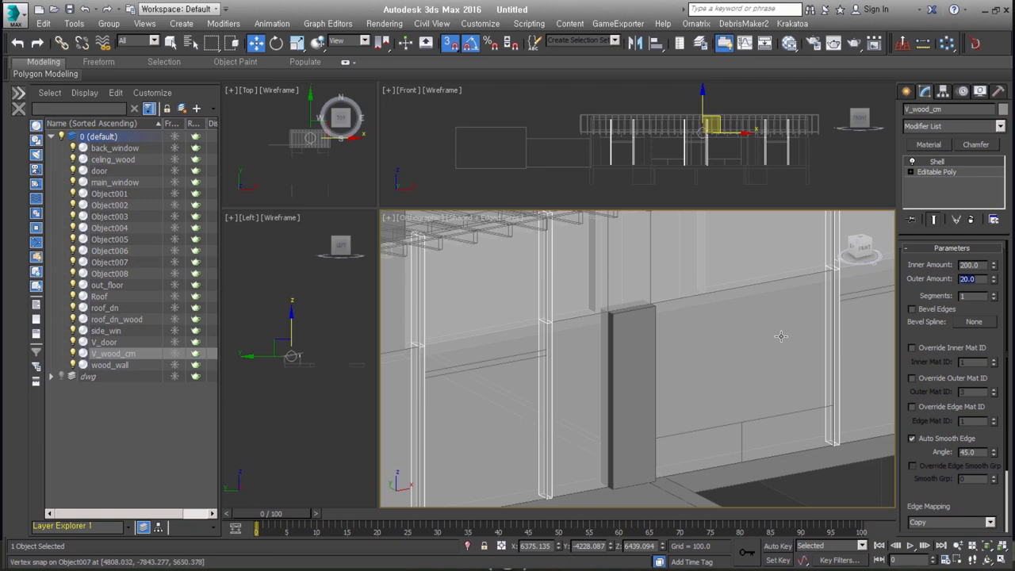
# Orbit to check the thickened posts, then select the floor slab Object005.
pyautogui.moveTo(641, 328)
pyautogui.keyDown('alt'); pyautogui.mouseDown(button='middle')
pyautogui.moveTo(734, 353)
pyautogui.moveTo(685, 315)
pyautogui.moveTo(685, 378)
pyautogui.mouseUp(button='middle'); pyautogui.keyUp('alt')
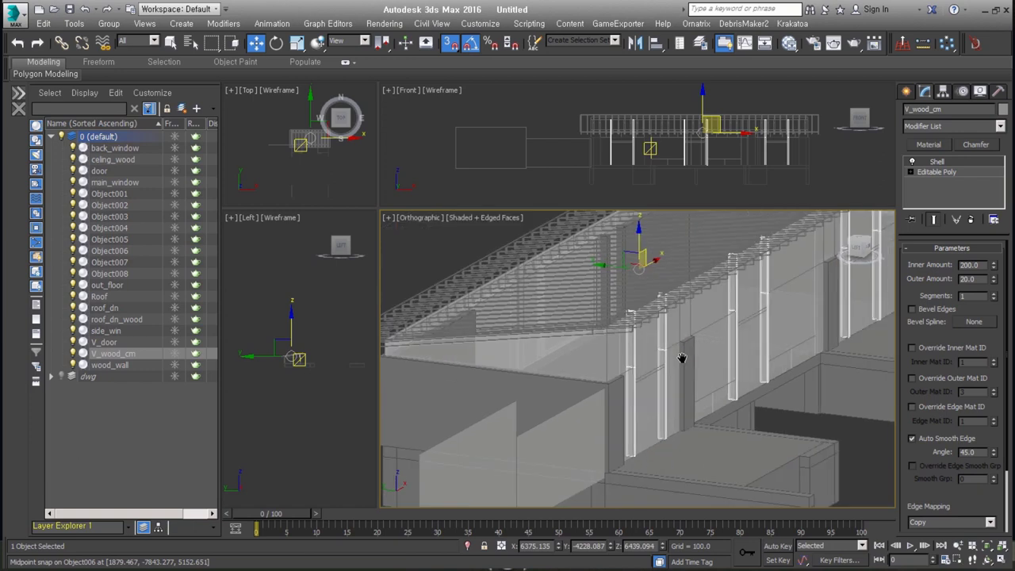
pyautogui.keyDown('alt'); pyautogui.moveTo(684, 370); pyautogui.dragTo(661, 385, button='middle'); pyautogui.keyUp('alt')
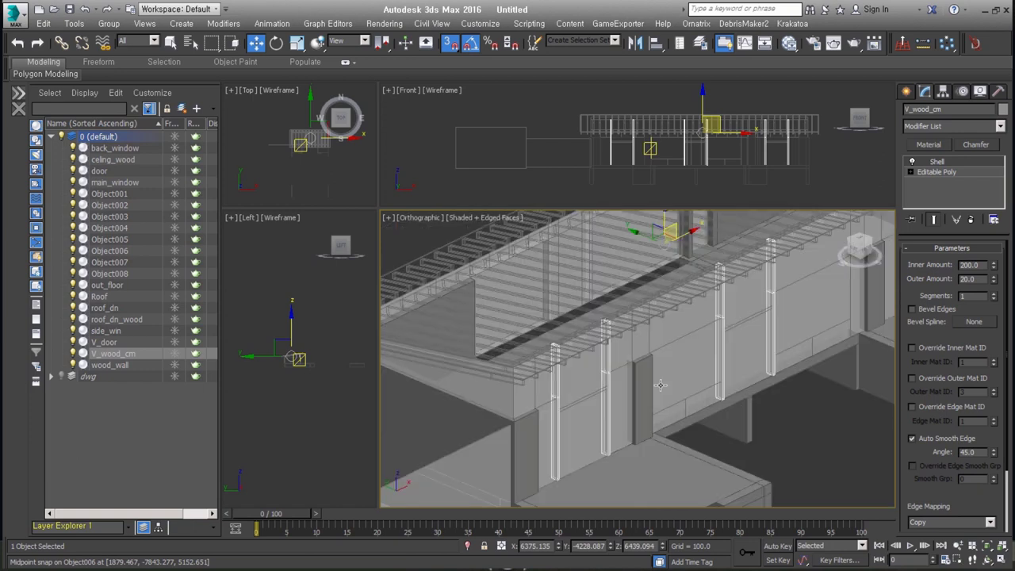
pyautogui.scroll(-5, 659, 385)
pyautogui.moveTo(658, 385)
pyautogui.keyDown('alt'); pyautogui.mouseDown(button='middle')
pyautogui.moveTo(478, 398)
pyautogui.moveTo(650, 472)
pyautogui.mouseUp(button='middle'); pyautogui.keyUp('alt')
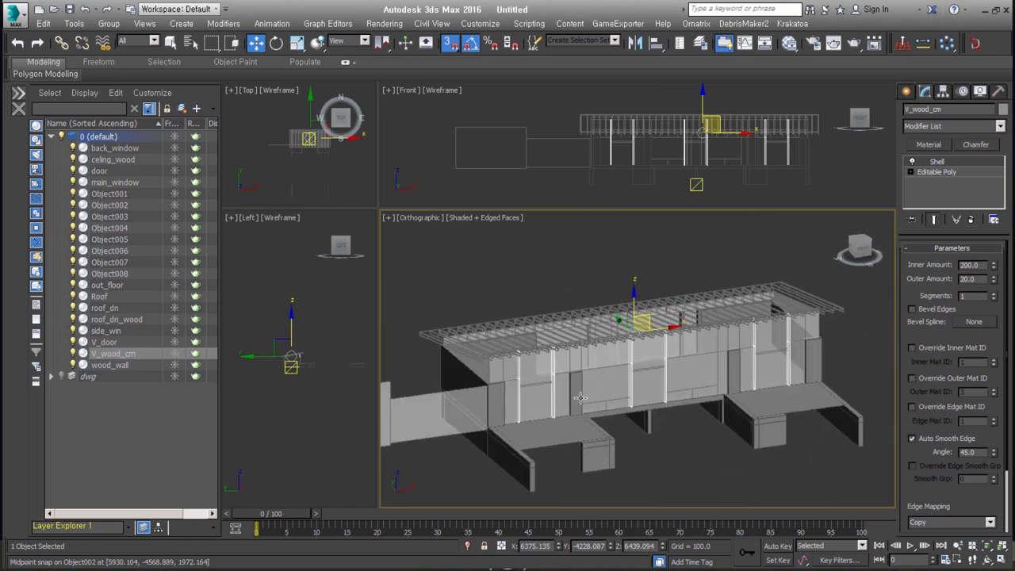
pyautogui.click(651, 471)
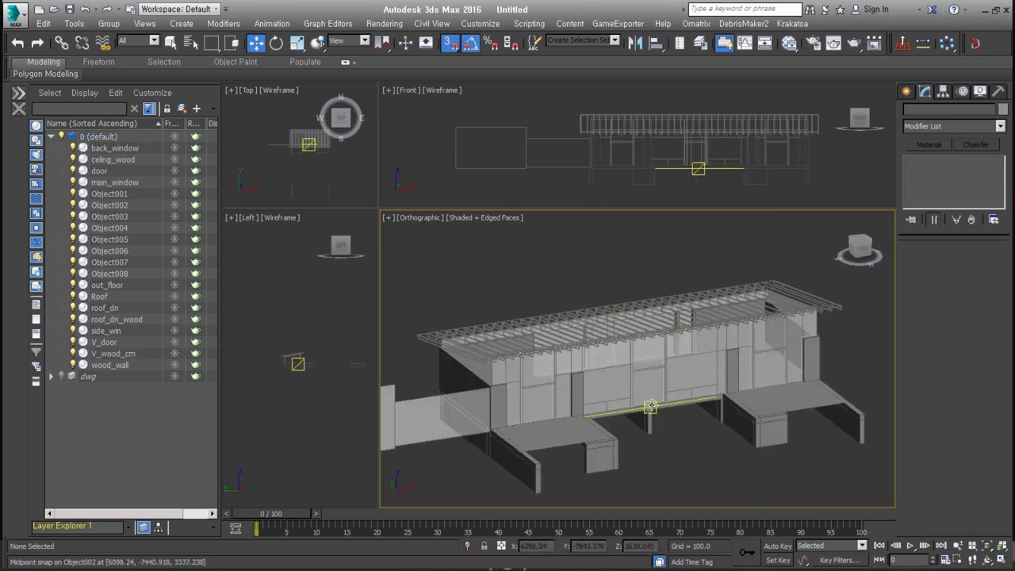
pyautogui.scroll(5, 682, 361)
pyautogui.click(708, 390)
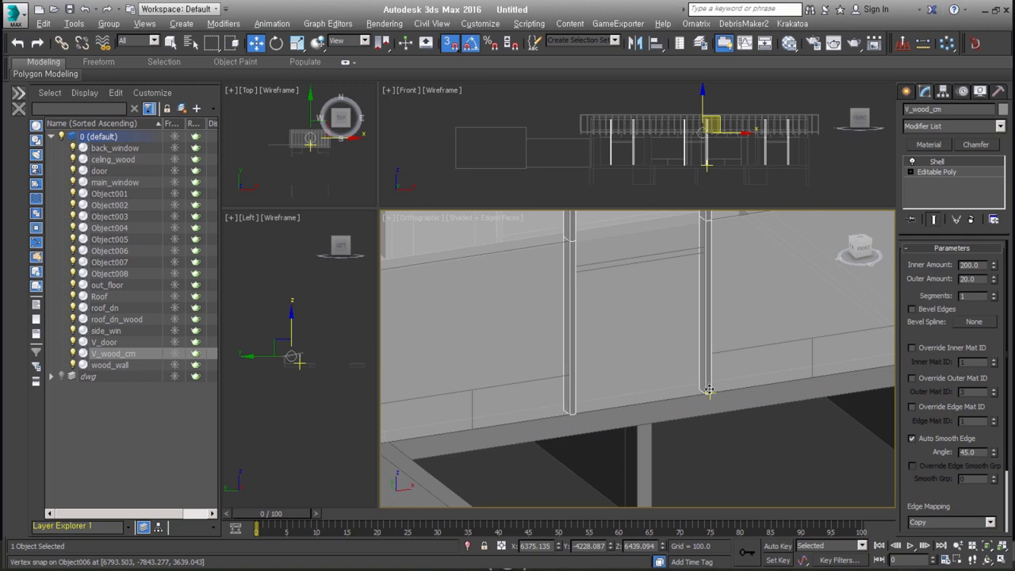
pyautogui.click(732, 483)
pyautogui.scroll(-5, 795, 392)
pyautogui.click(520, 401)
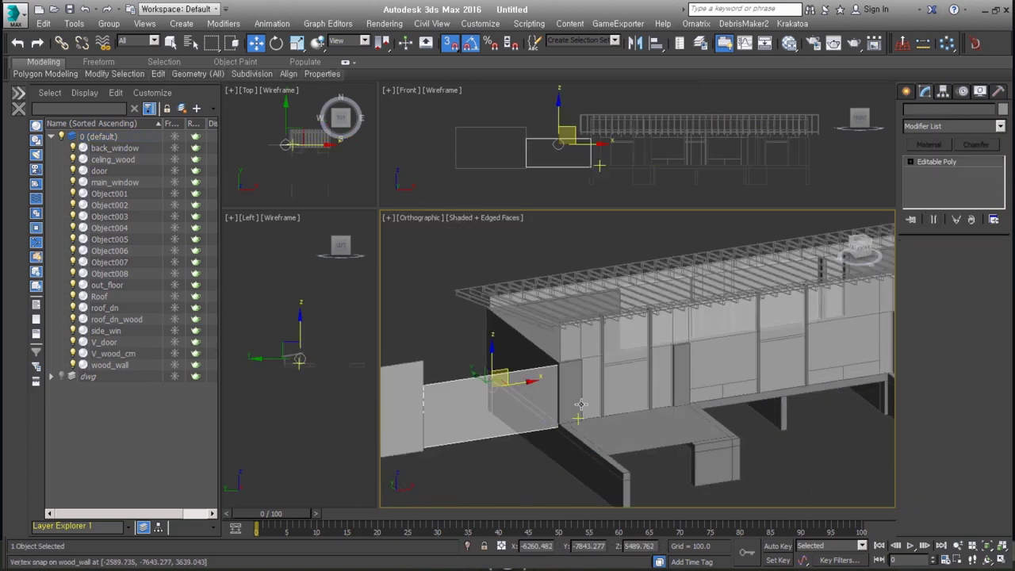
# Frame Object005 in Top view and unhide the dwg plan layer.
pyautogui.press('t')
pyautogui.press('z')
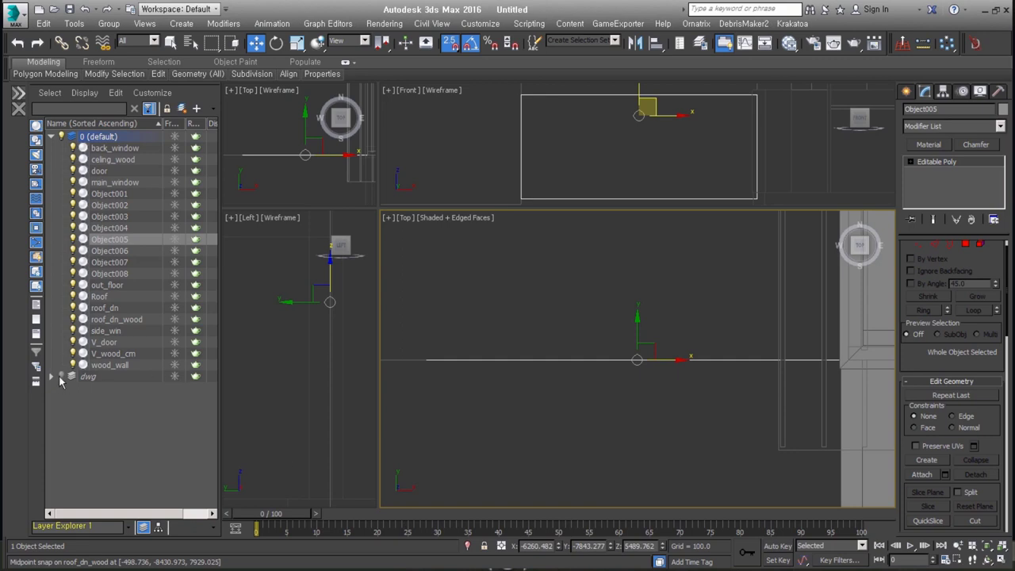
pyautogui.click(62, 377)
pyautogui.scroll(-2, 680, 381)
pyautogui.moveTo(680, 401); pyautogui.dragTo(680, 294)
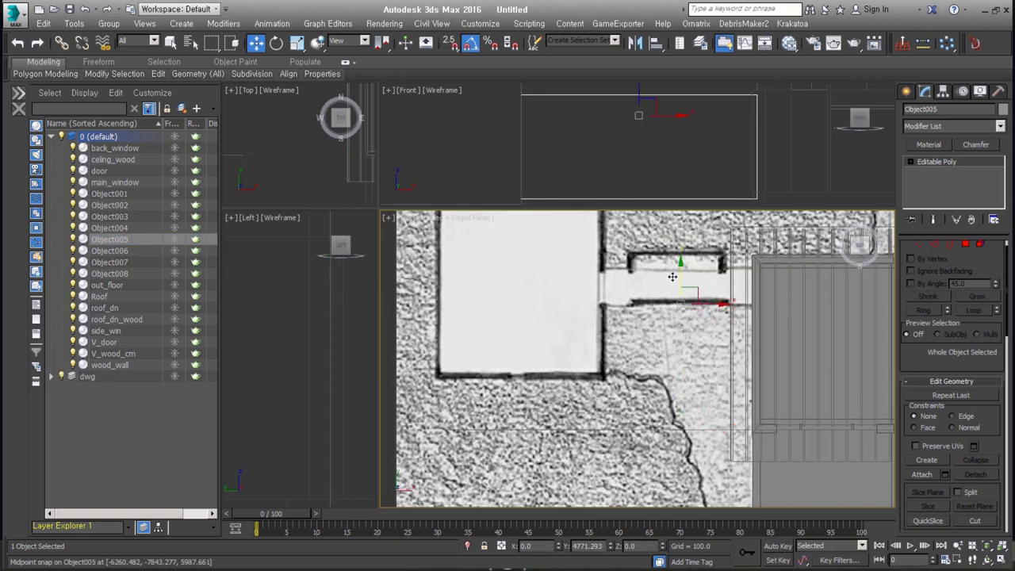
pyautogui.scroll(2, 673, 276)
pyautogui.scroll(2, 667, 294)
pyautogui.scroll(1, 634, 324)
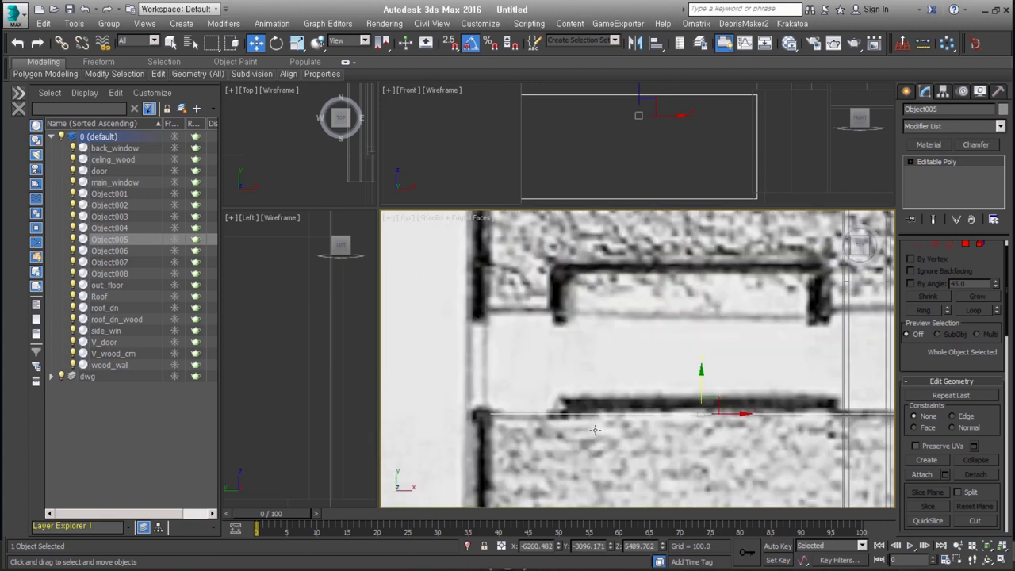
# Add a Shell to Object005, zero both amounts, and raise Outer Amount to 392.7.
pyautogui.hotkey('alt', 's')
pyautogui.rightClick(994, 280)
pyautogui.rightClick(995, 266)
pyautogui.moveTo(992, 278)
pyautogui.mouseDown()
pyautogui.moveTo(130, 133)
pyautogui.moveTo(94, 259)
pyautogui.mouseUp()
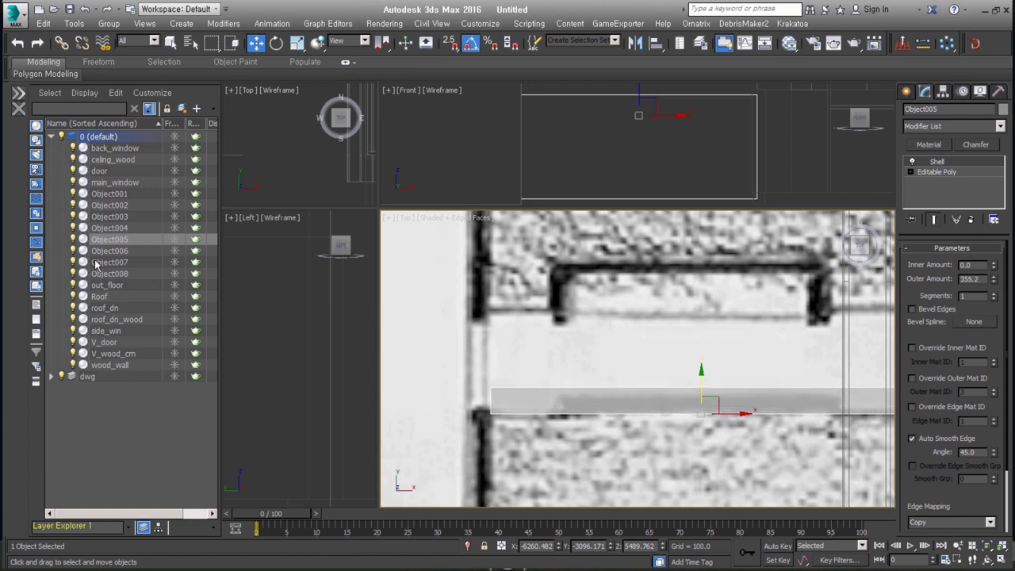
pyautogui.moveTo(791, 368); pyautogui.dragTo(728, 356, button='middle')
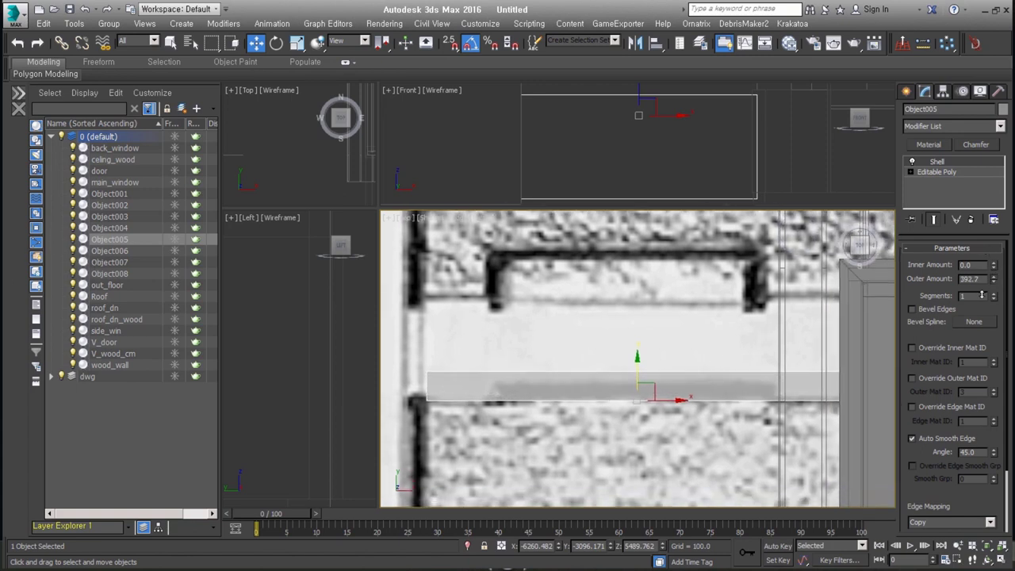
pyautogui.moveTo(994, 279); pyautogui.dragTo(823, 293)
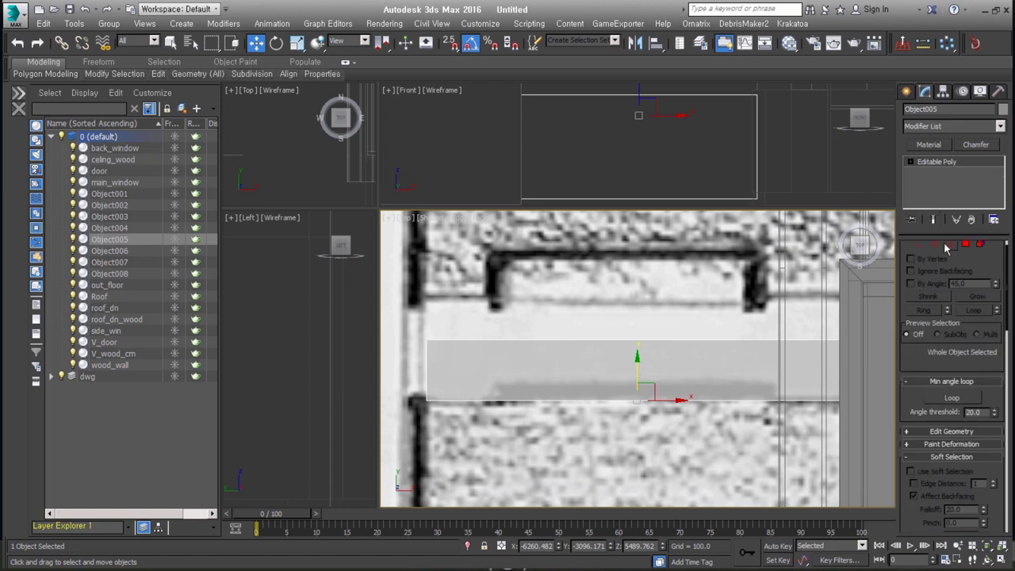
# Move the slab's top and bottom edge vertices along Y to match the dwg plan.
pyautogui.click(918, 247)
pyautogui.moveTo(419, 322); pyautogui.dragTo(468, 357)
pyautogui.scroll(-2, 627, 345)
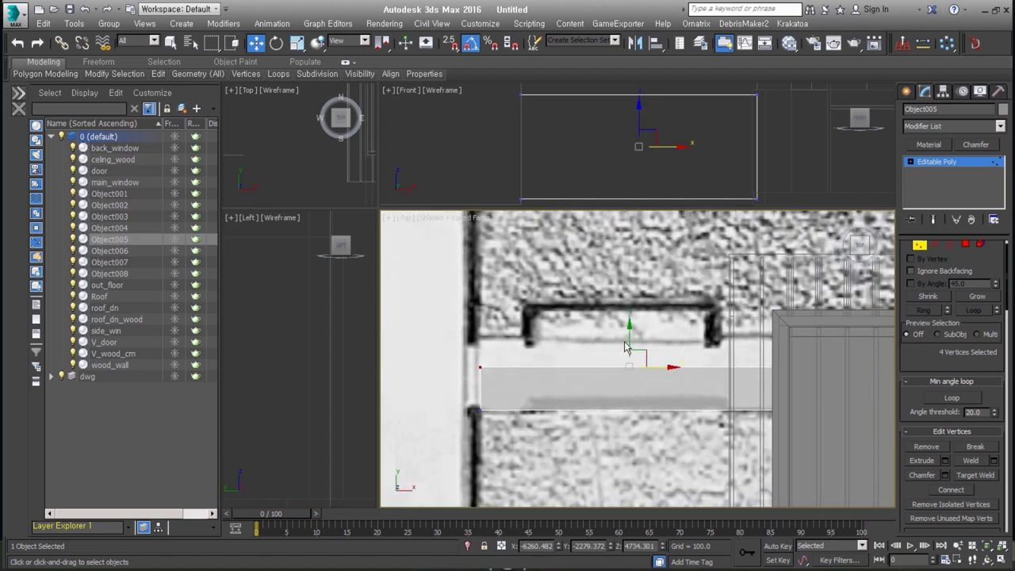
pyautogui.moveTo(627, 342); pyautogui.dragTo(631, 311)
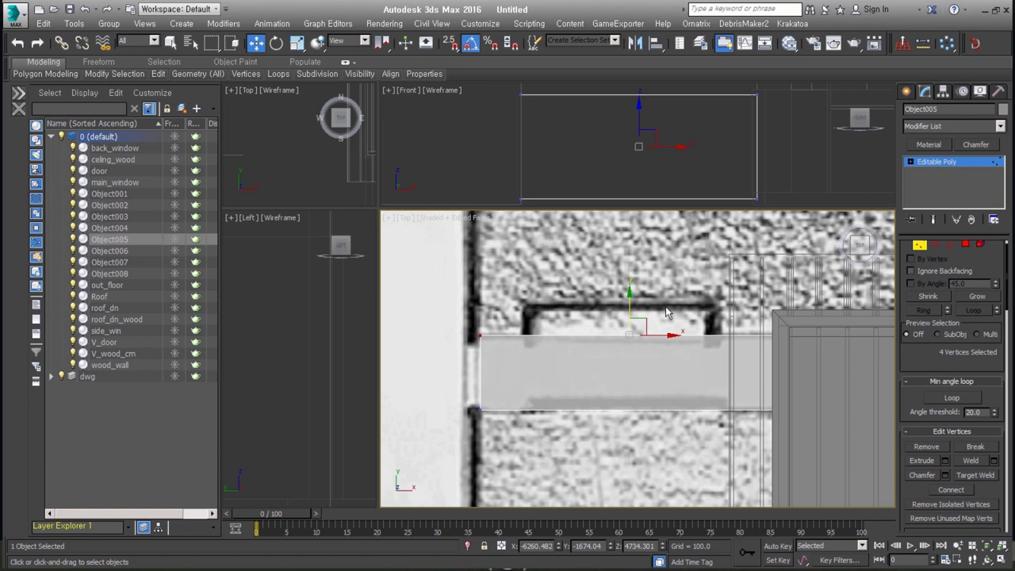
pyautogui.moveTo(679, 317); pyautogui.dragTo(673, 367, button='middle')
pyautogui.moveTo(460, 407); pyautogui.dragTo(768, 460)
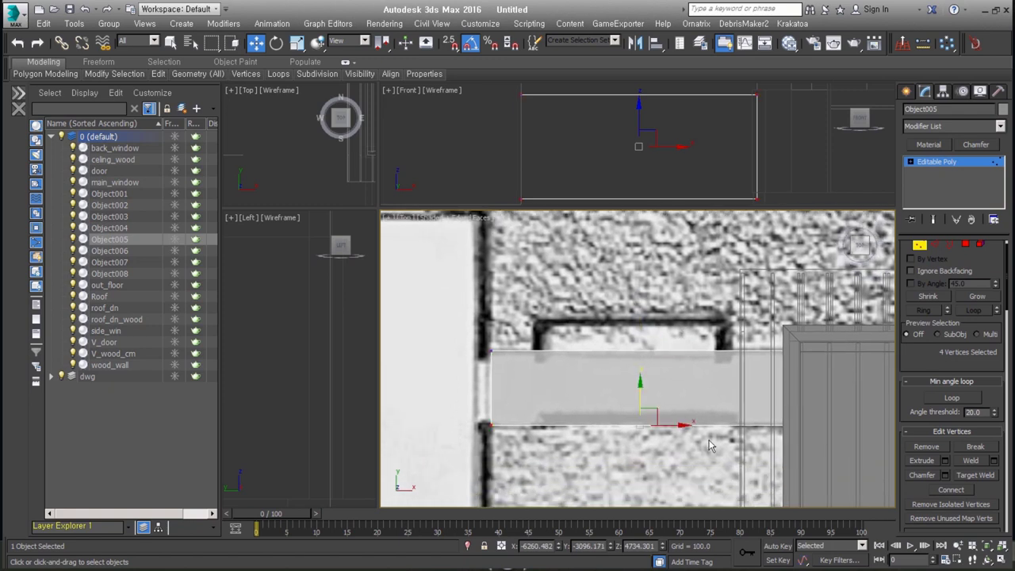
pyautogui.moveTo(684, 428); pyautogui.dragTo(685, 421, button='middle')
pyautogui.moveTo(660, 405)
pyautogui.mouseDown()
pyautogui.moveTo(660, 331)
pyautogui.moveTo(638, 285)
pyautogui.moveTo(634, 316)
pyautogui.mouseUp()
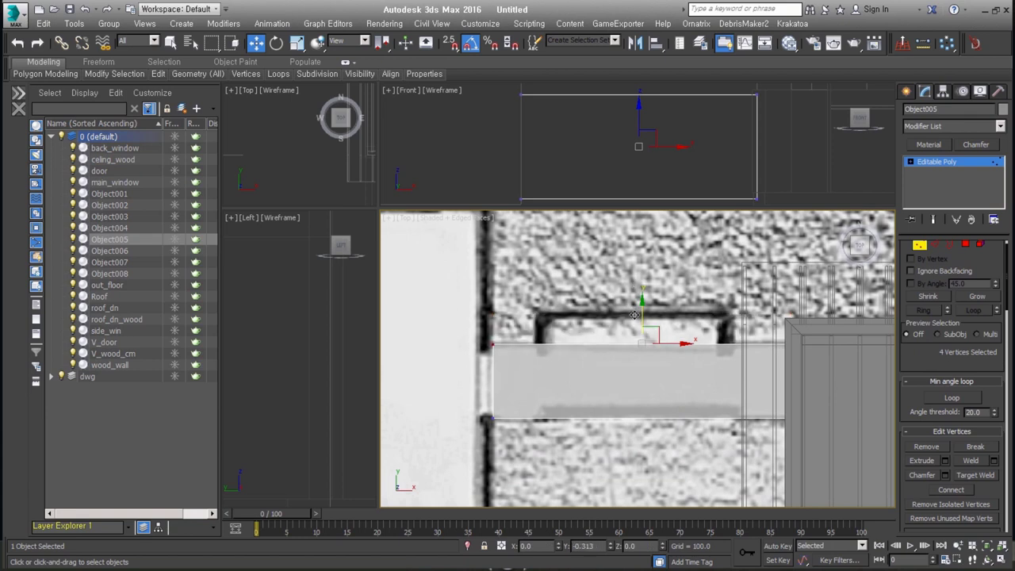
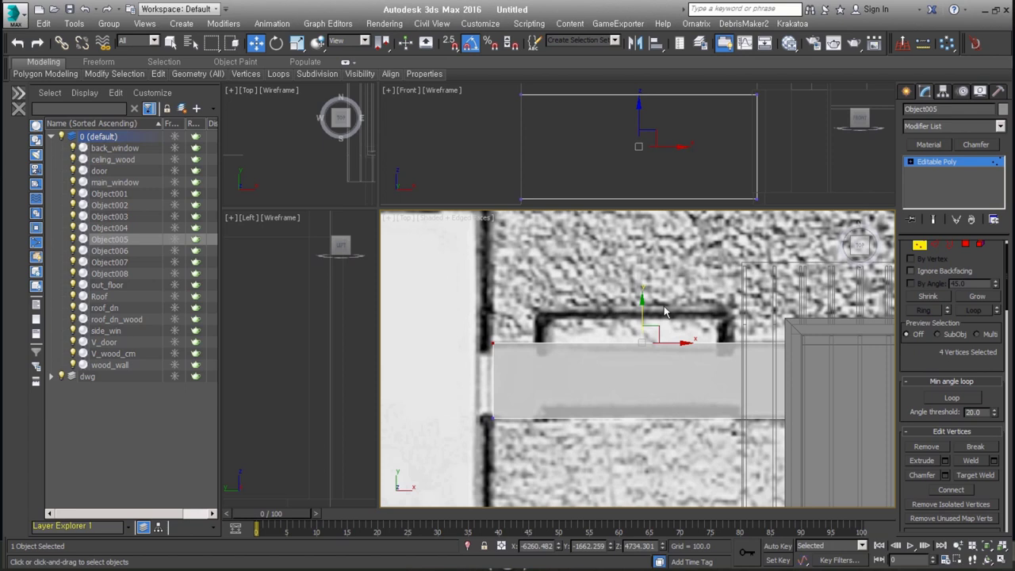
# Raise Object005's top edge vertices up to the window opening.
pyautogui.moveTo(643, 313); pyautogui.dragTo(646, 280)
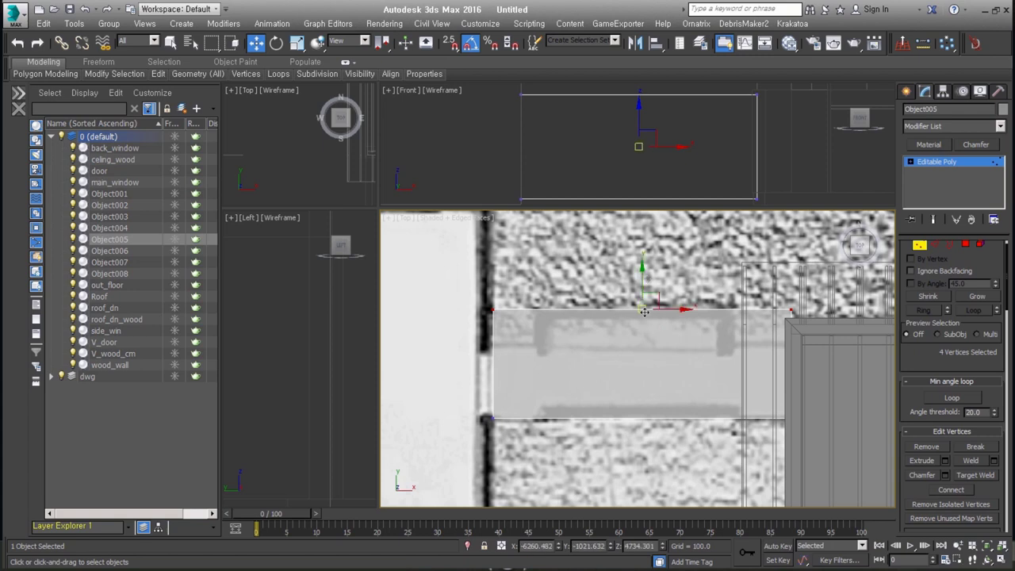
pyautogui.scroll(-1, 657, 352)
pyautogui.scroll(-3, 657, 351)
pyautogui.click(918, 246)
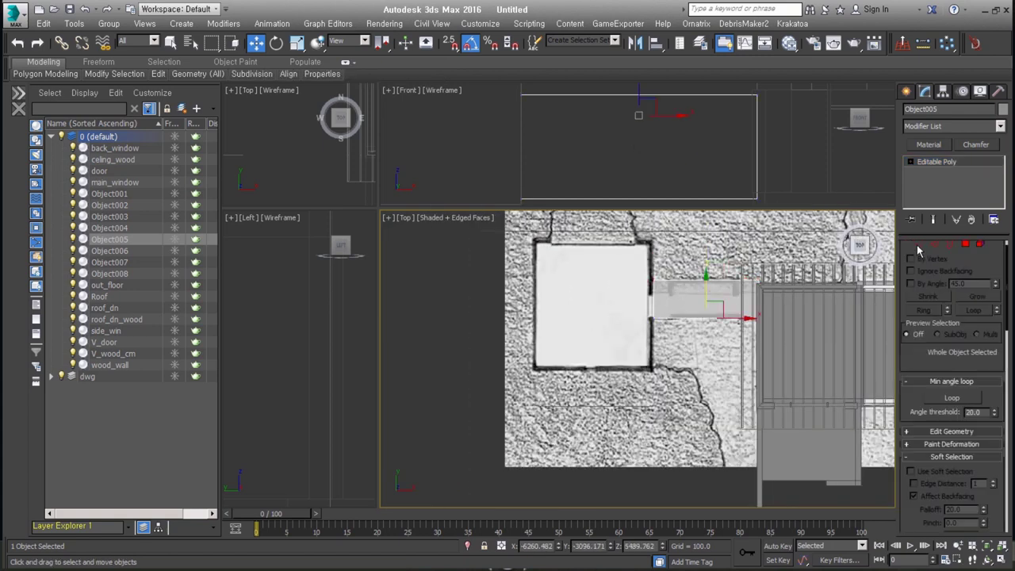
# Select Object004 and move it up along Y beside the window opening.
pyautogui.moveTo(671, 349); pyautogui.dragTo(702, 374, button='middle')
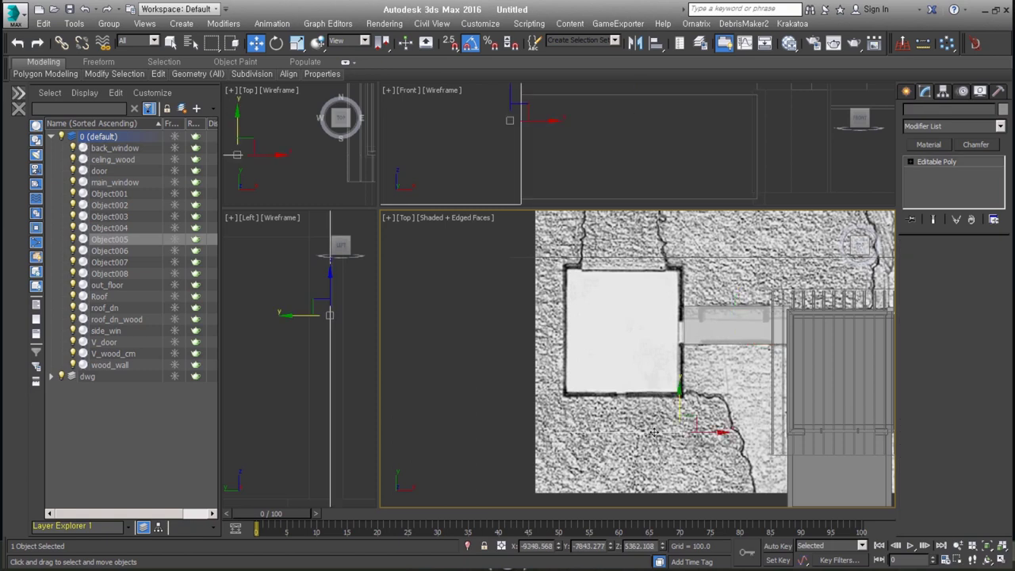
pyautogui.click(655, 433)
pyautogui.moveTo(680, 402); pyautogui.dragTo(680, 367)
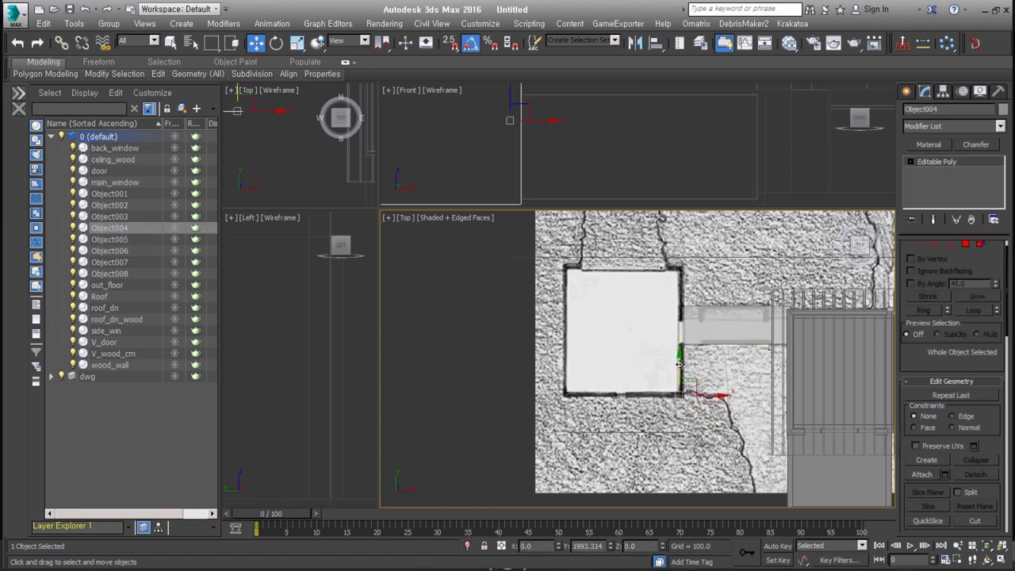
# Try a Shell on Object004, undo it, and select its wall face in Polygon mode.
pyautogui.press('s')
pyautogui.moveTo(714, 373)
pyautogui.keyDown('alt'); pyautogui.mouseDown(button='middle')
pyautogui.moveTo(641, 347)
pyautogui.moveTo(684, 325)
pyautogui.mouseUp(button='middle'); pyautogui.keyUp('alt')
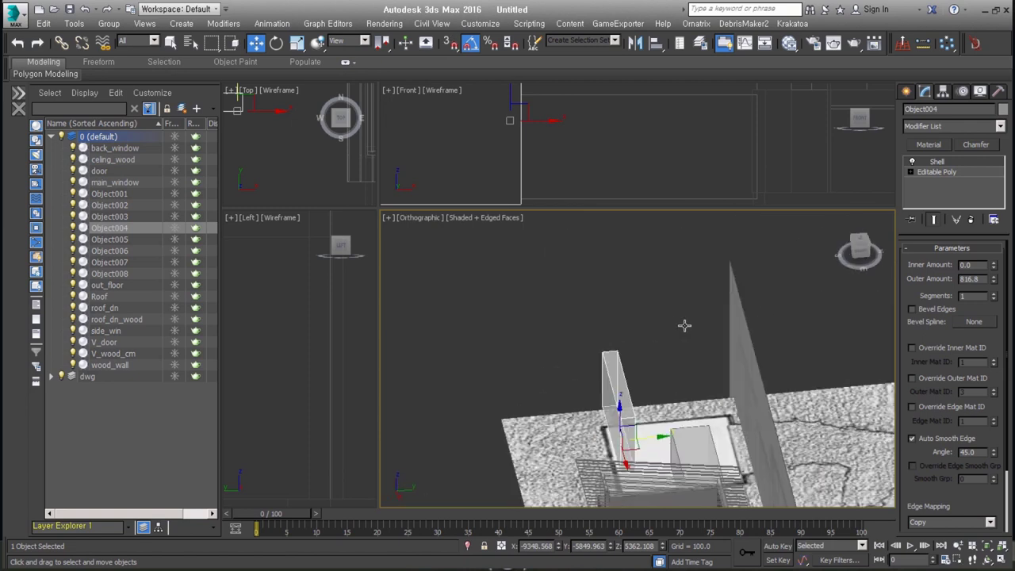
pyautogui.hotkey('ctrl', 'z')
pyautogui.press('4')
pyautogui.moveTo(760, 354)
pyautogui.keyDown('alt'); pyautogui.mouseDown(button='middle')
pyautogui.moveTo(682, 369)
pyautogui.moveTo(624, 403)
pyautogui.moveTo(684, 461)
pyautogui.mouseUp(button='middle'); pyautogui.keyUp('alt')
pyautogui.click(624, 403)
# Move Object004's selected wall face along Y in the top view.
pyautogui.press('z')
pyautogui.press('t')
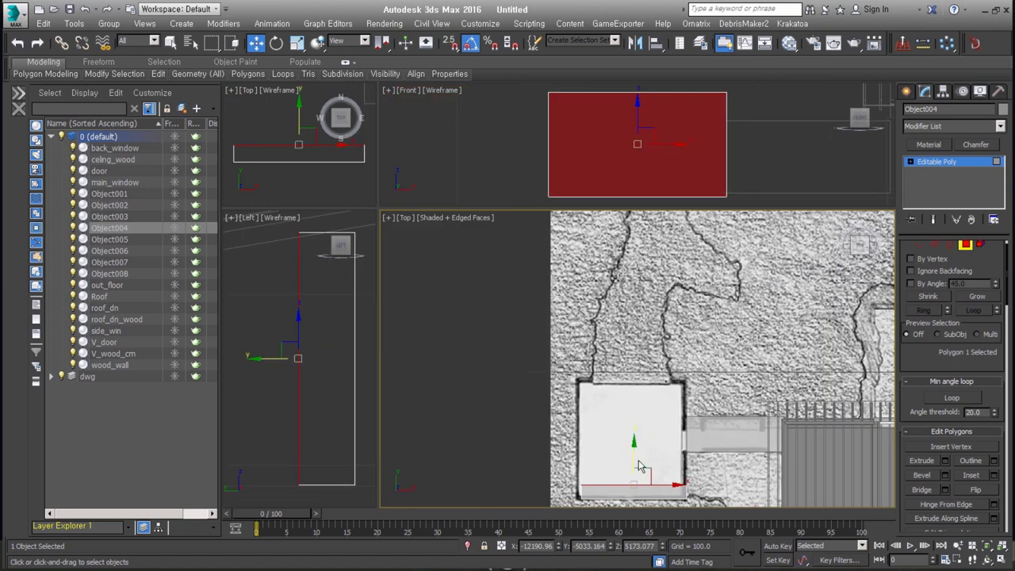
pyautogui.moveTo(632, 442); pyautogui.dragTo(640, 356)
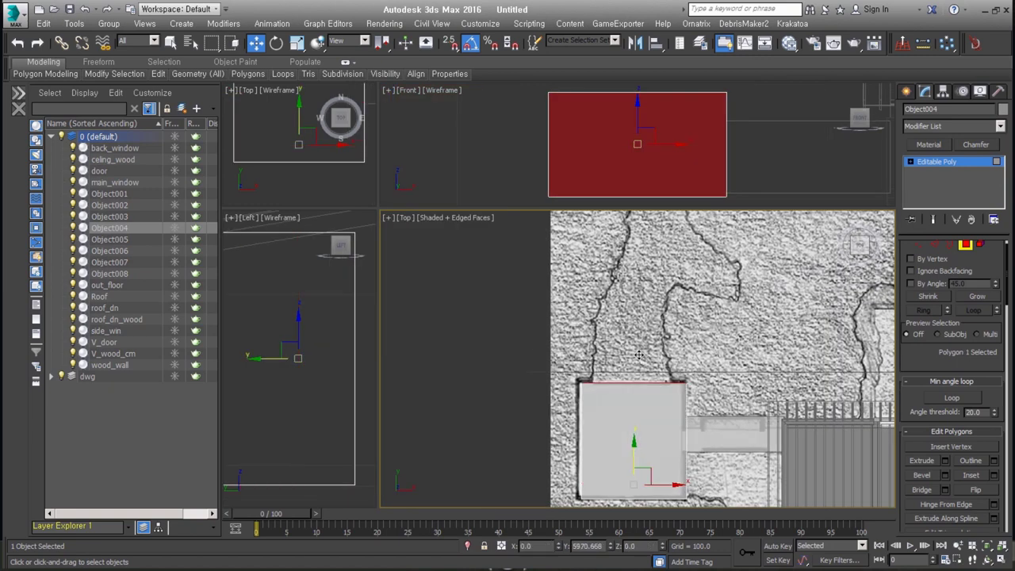
pyautogui.press('l')
pyautogui.press('z')
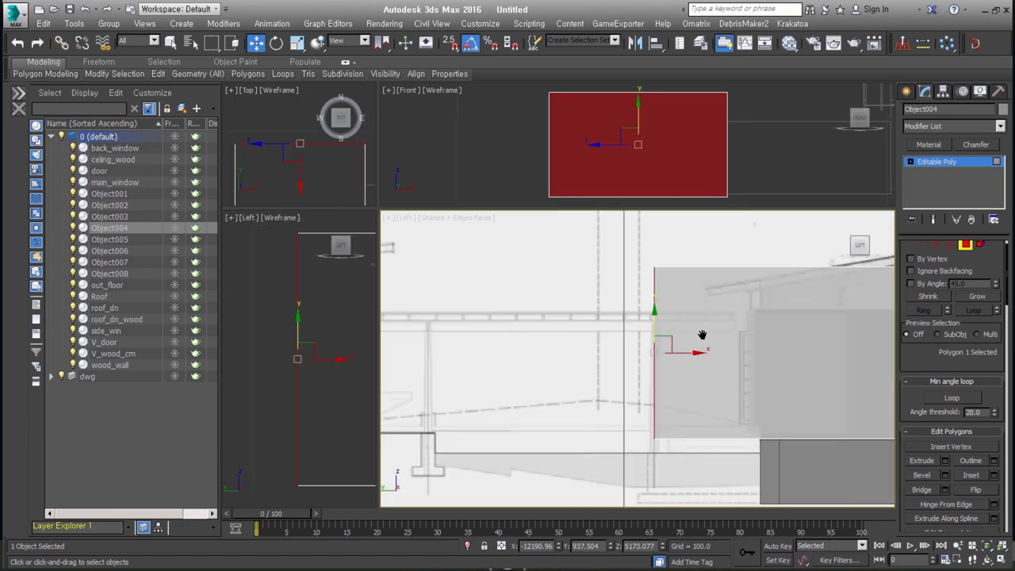
# Drag Object004's two top-left vertices down below the roof line.
pyautogui.click(919, 244)
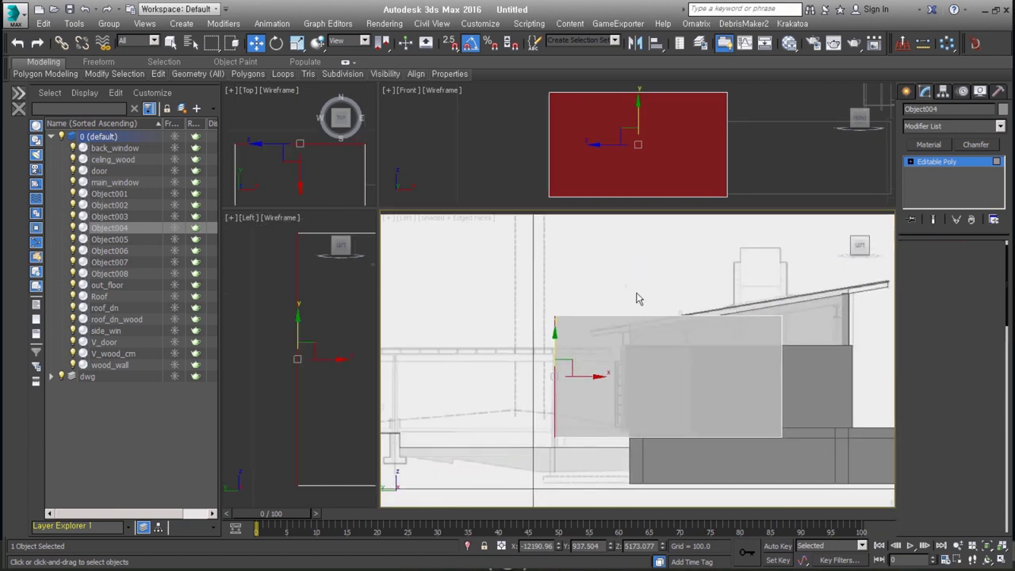
pyautogui.moveTo(522, 274); pyautogui.dragTo(598, 343)
pyautogui.moveTo(555, 280); pyautogui.dragTo(565, 351)
pyautogui.scroll(2, 780, 319)
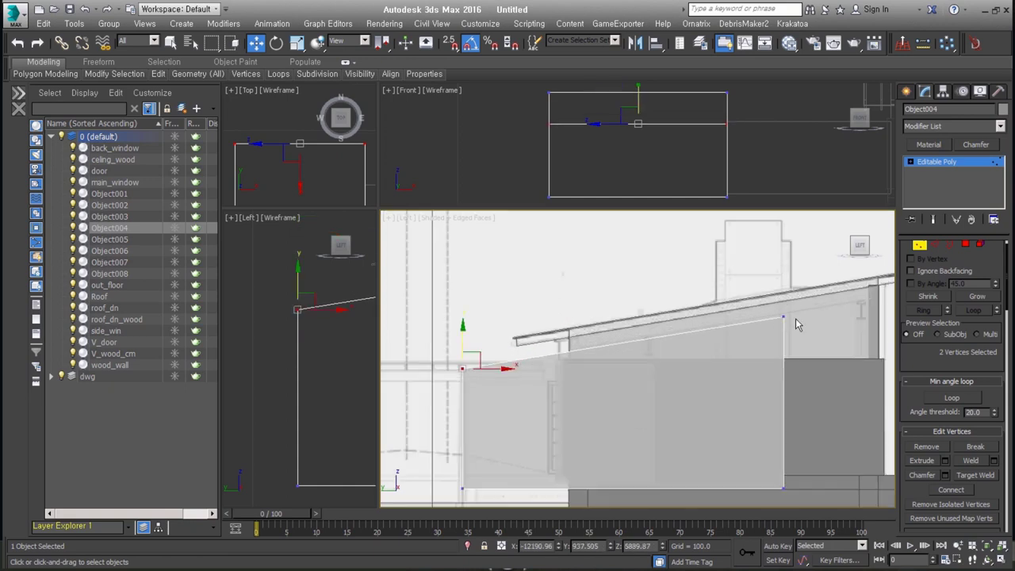
pyautogui.scroll(2, 528, 343)
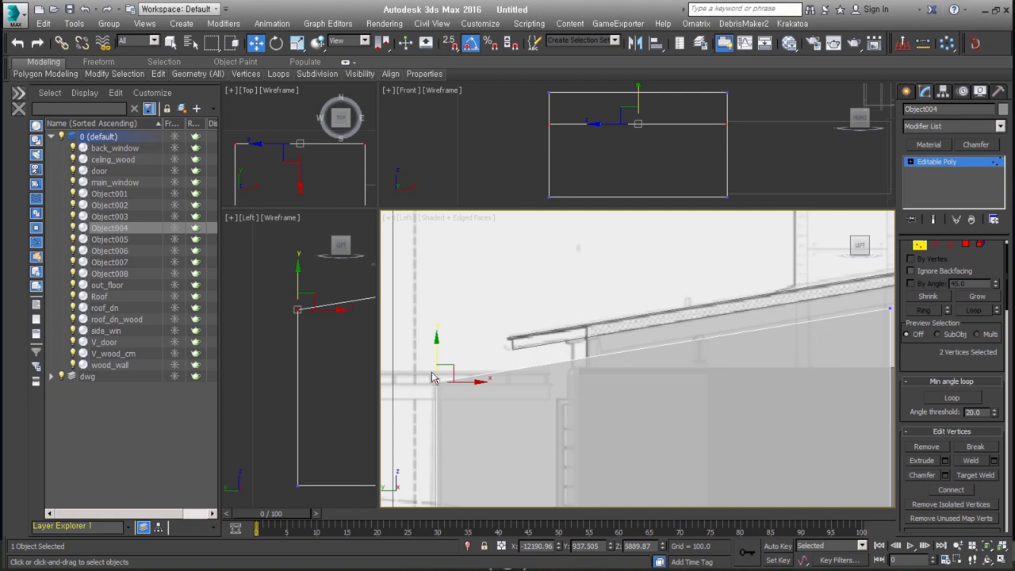
pyautogui.scroll(-3, 827, 289)
pyautogui.moveTo(704, 352)
pyautogui.keyDown('alt'); pyautogui.mouseDown(button='middle')
pyautogui.moveTo(739, 357)
pyautogui.moveTo(684, 390)
pyautogui.mouseUp(button='middle'); pyautogui.keyUp('alt')
# Leave vertex editing and frame Object004 in the front view.
pyautogui.press('1')
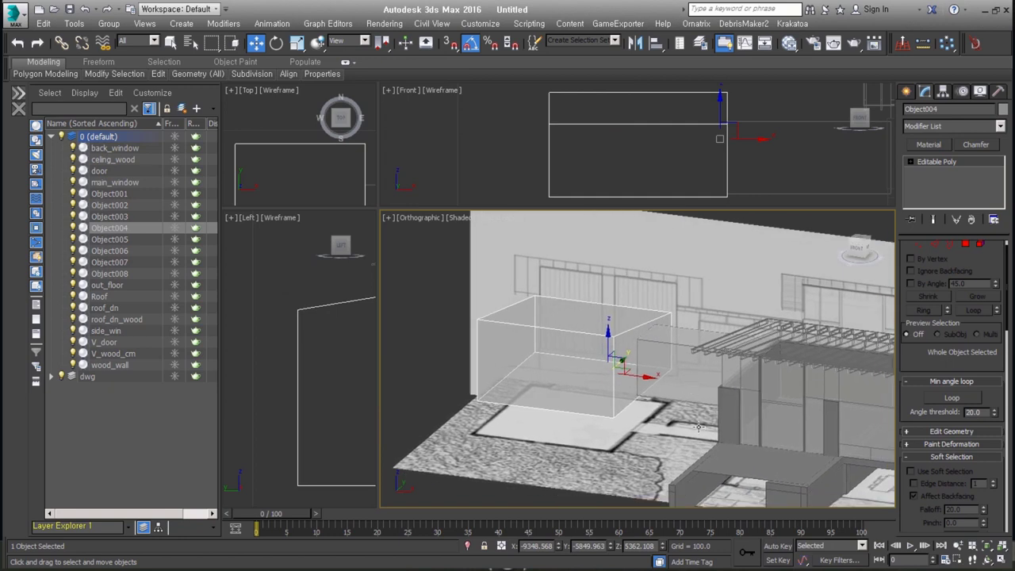
pyautogui.press('f')
pyautogui.press('z')
pyautogui.scroll(-3, 626, 389)
pyautogui.scroll(-2, 751, 347)
pyautogui.scroll(3, 733, 377)
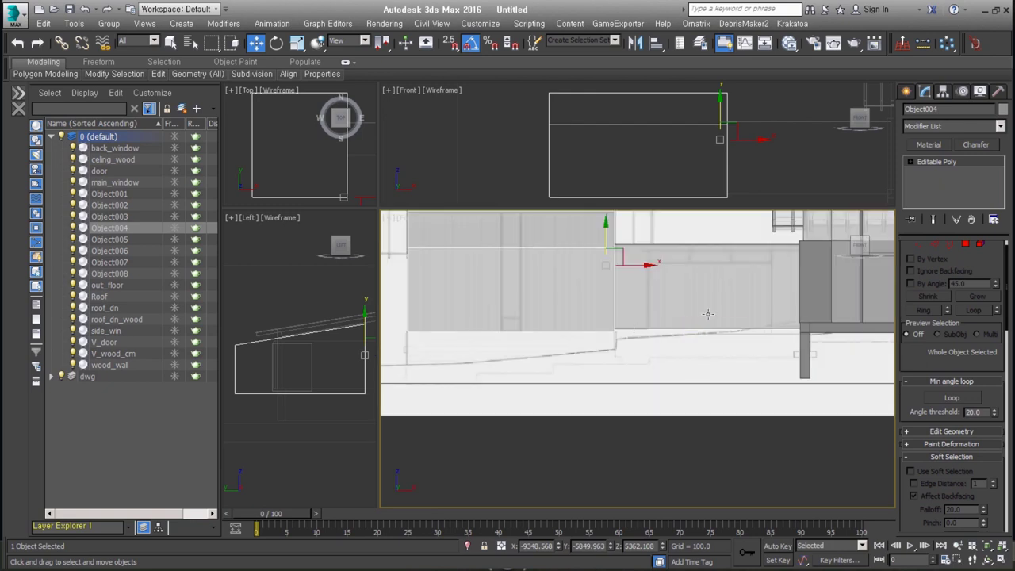
# Detach Object004's bottom face strip as a clone named Object009.
pyautogui.moveTo(619, 324); pyautogui.dragTo(659, 318, button='middle')
pyautogui.hotkey('shift', 'z')
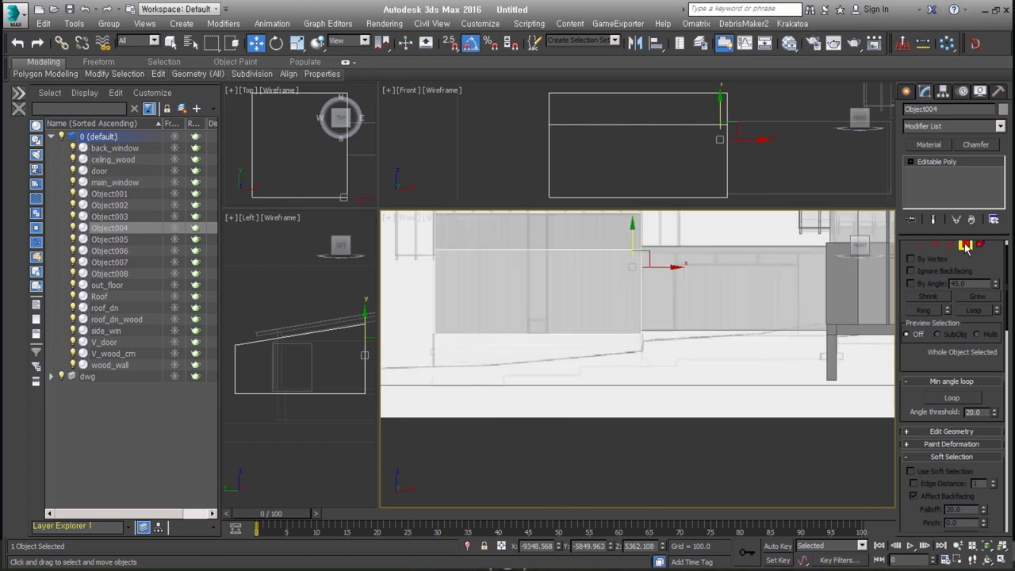
pyautogui.click(966, 248)
pyautogui.moveTo(431, 359); pyautogui.dragTo(675, 313)
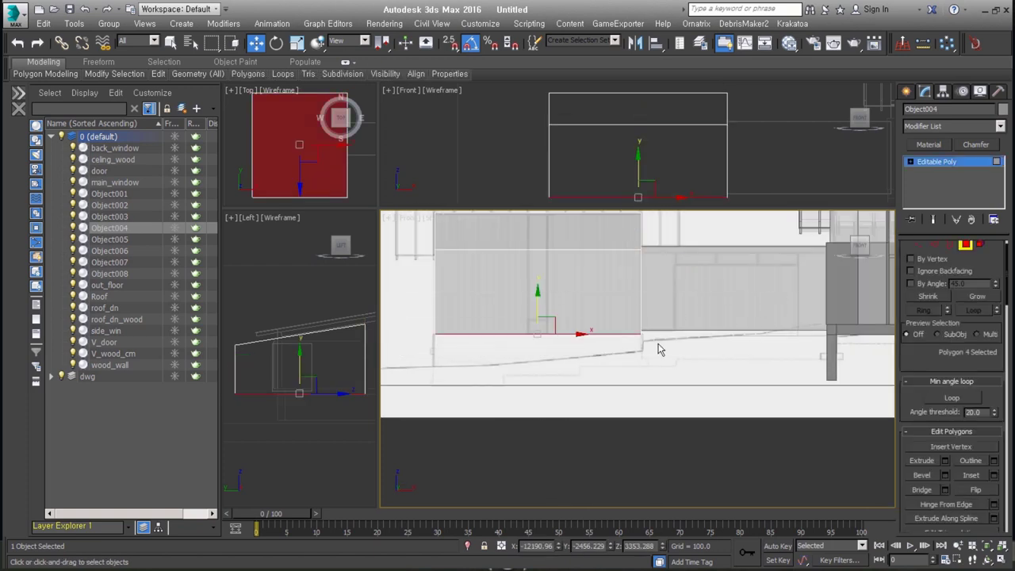
pyautogui.hotkey('alt', 'd')
pyautogui.click(468, 309)
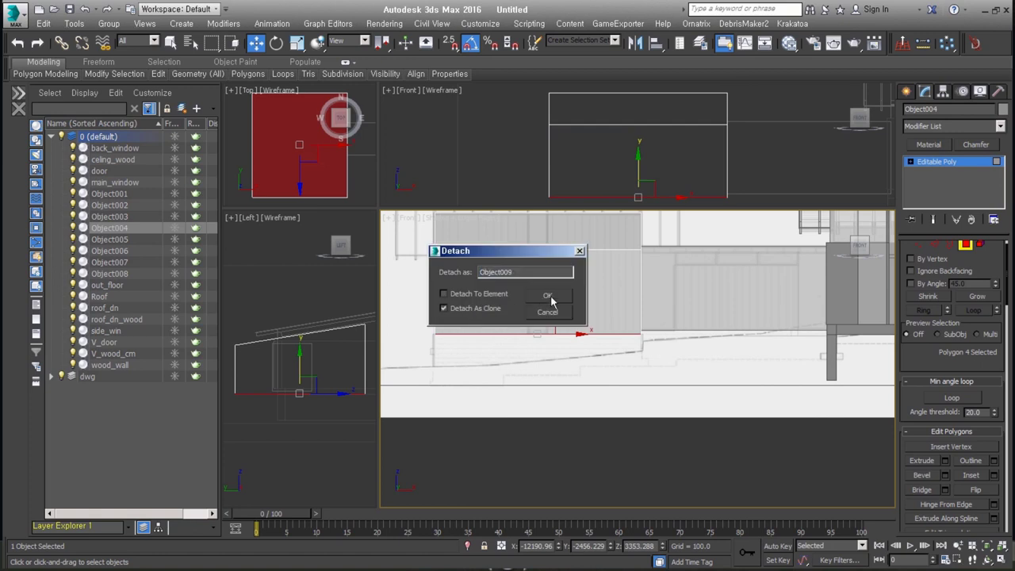
pyautogui.click(544, 300)
# Select Object009 and add a Shell modifier to give it thickness.
pyautogui.click(966, 245)
pyautogui.moveTo(411, 453); pyautogui.dragTo(718, 286)
pyautogui.hotkey('alt', 's')
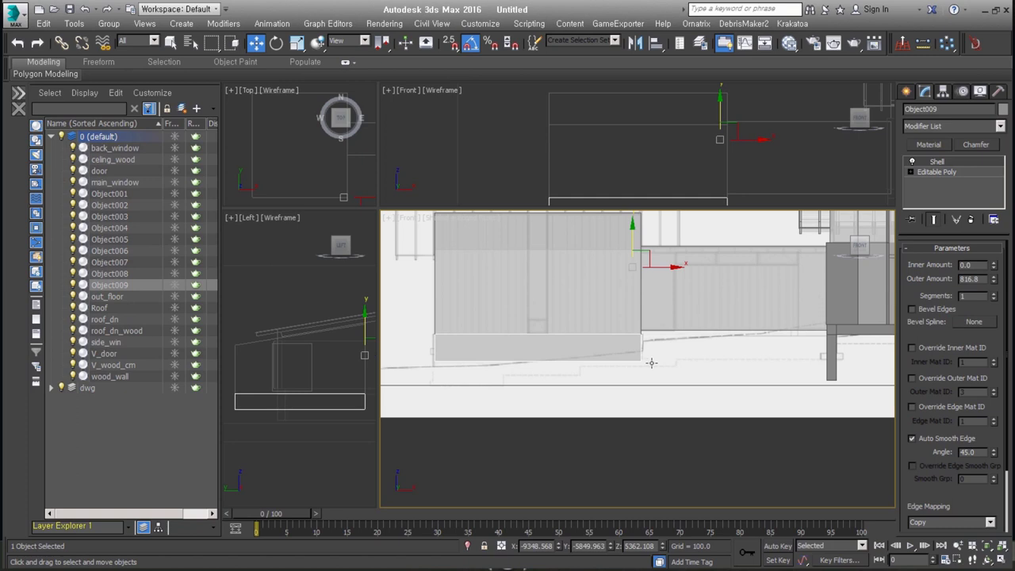
pyautogui.moveTo(652, 362); pyautogui.dragTo(674, 369, button='middle')
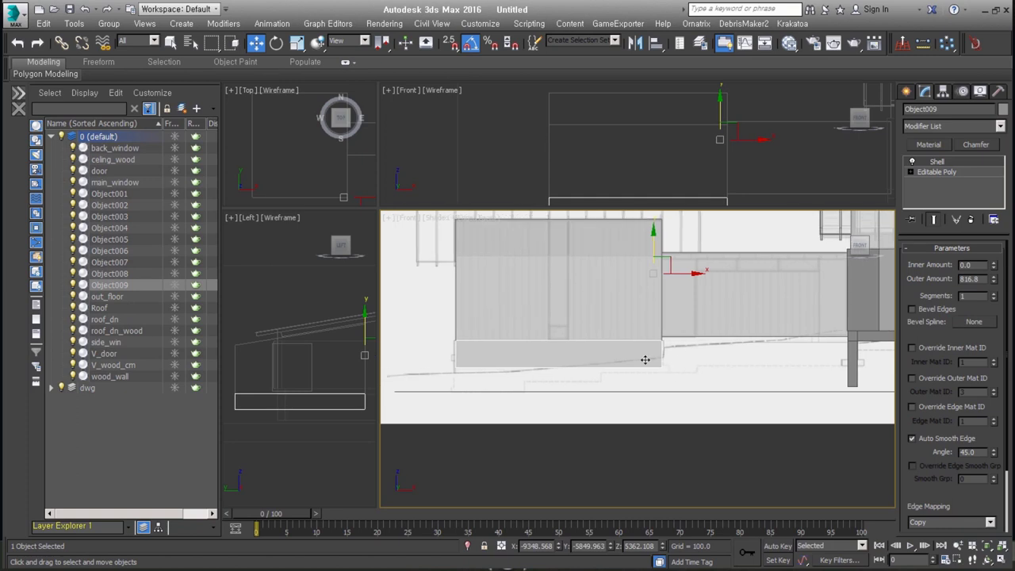
# Select Object009's bottom face for scaling, then return to its Shell modifier.
pyautogui.click(961, 173)
pyautogui.click(966, 244)
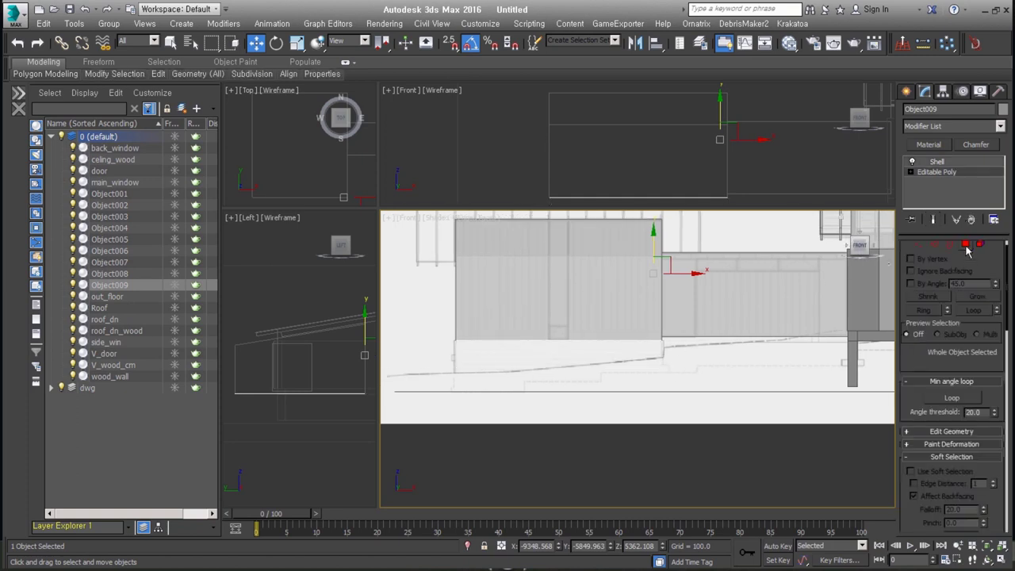
pyautogui.click(568, 331)
pyautogui.rightClick(568, 331)
pyautogui.click(579, 357)
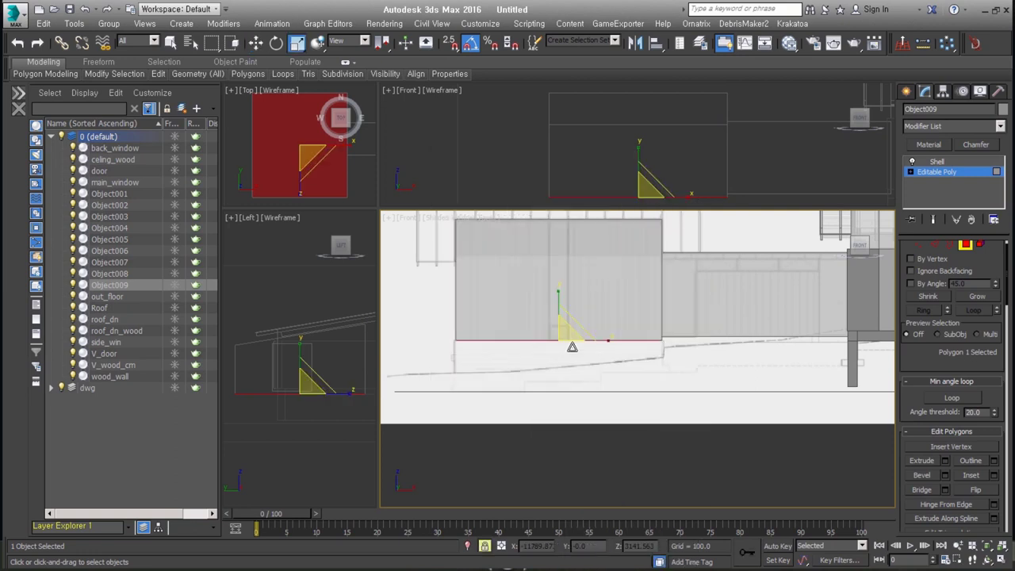
pyautogui.click(966, 245)
pyautogui.click(952, 162)
pyautogui.moveTo(788, 350); pyautogui.dragTo(696, 358, button='middle')
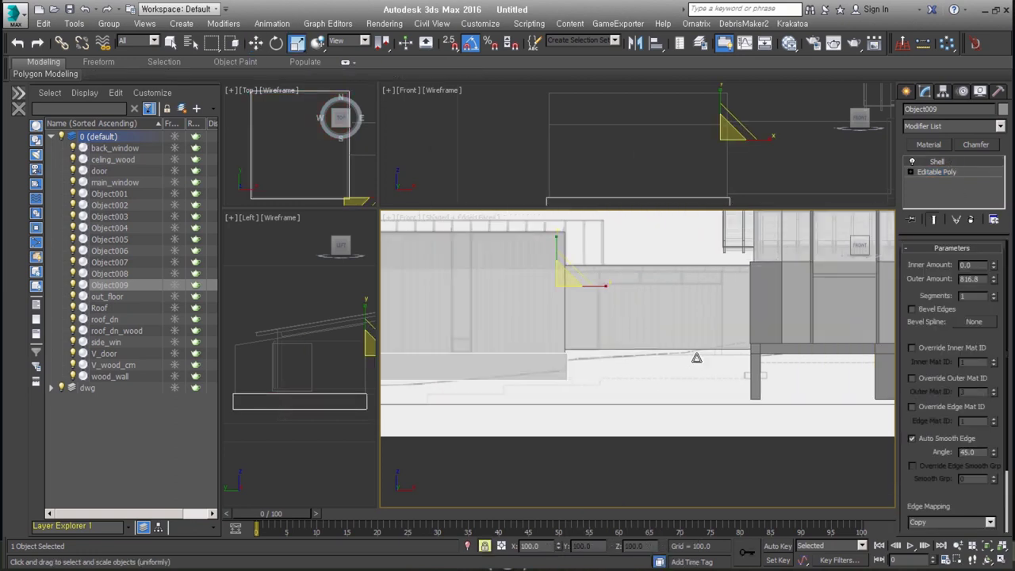
# Detach Object005's bottom strip as clone Object010, then select it with Object003.
pyautogui.click(676, 322)
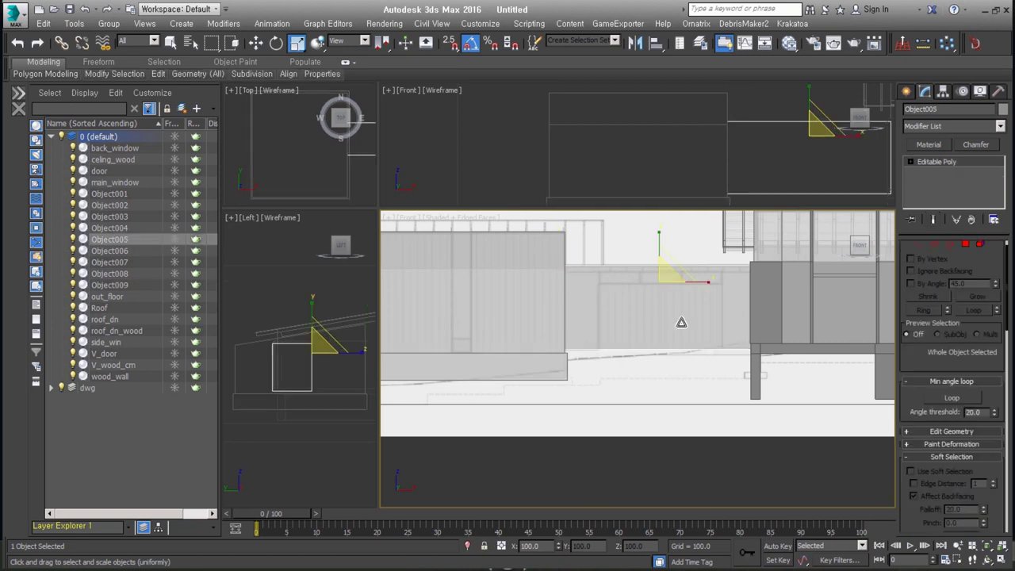
pyautogui.click(966, 245)
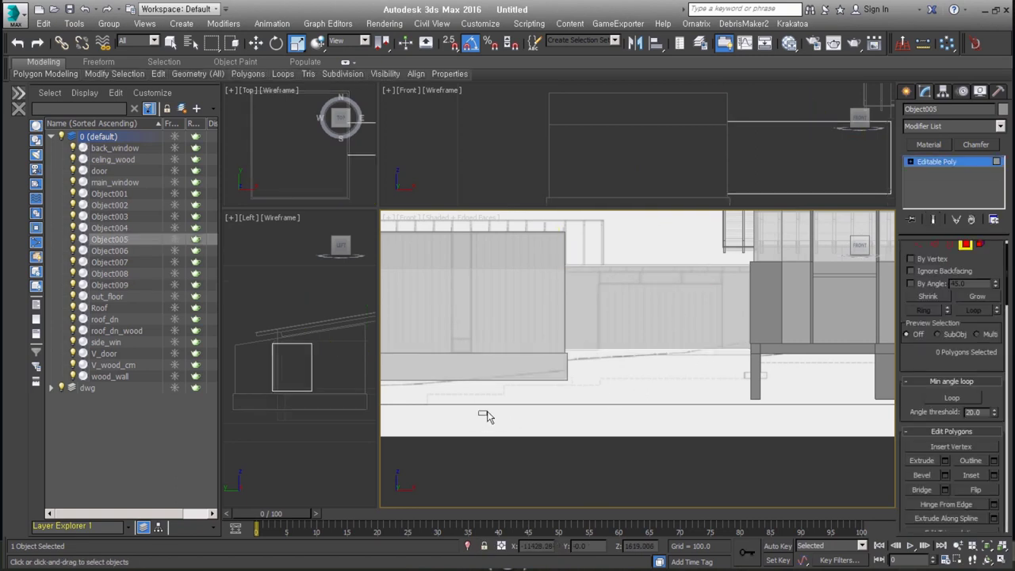
pyautogui.moveTo(479, 416); pyautogui.dragTo(820, 339)
pyautogui.hotkey('alt', 'd')
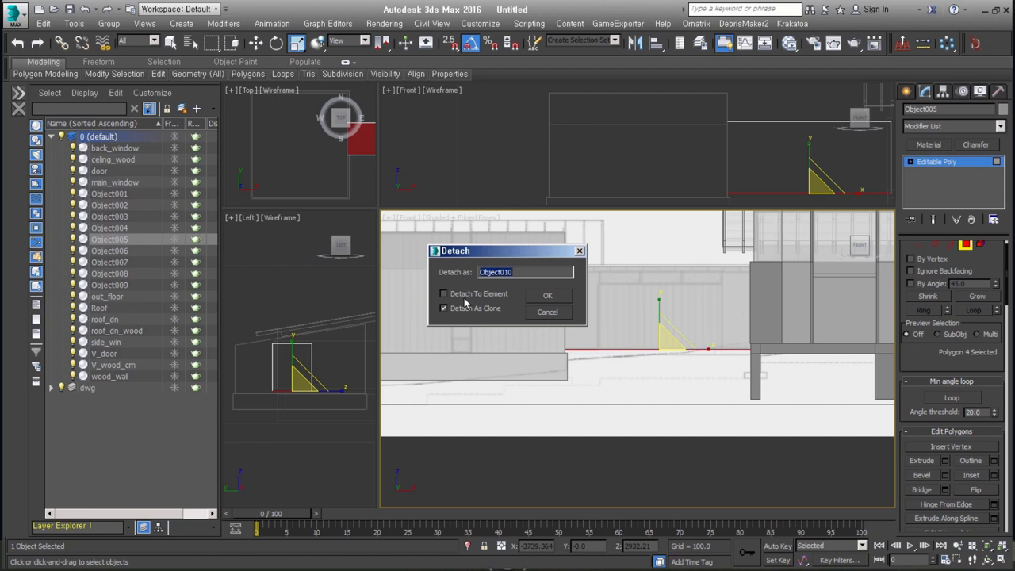
pyautogui.click(548, 296)
pyautogui.click(967, 244)
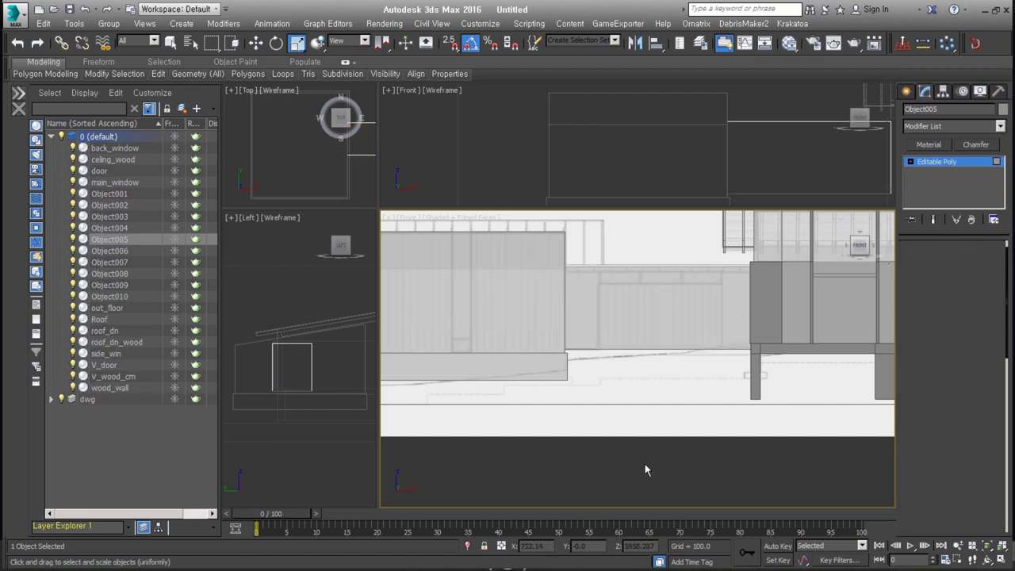
pyautogui.click(510, 486)
pyautogui.moveTo(500, 480); pyautogui.dragTo(809, 327)
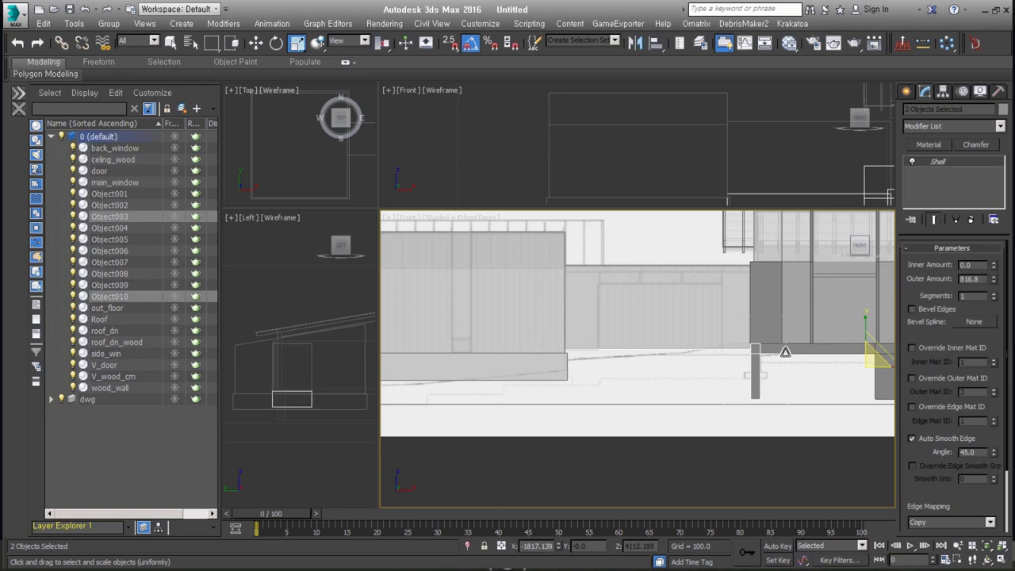
pyautogui.click(971, 220)
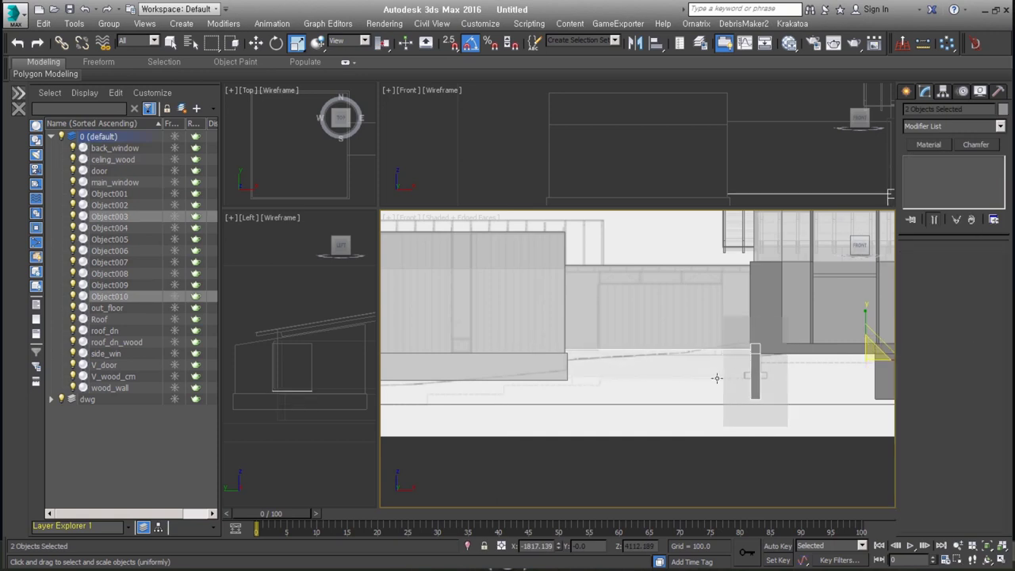
pyautogui.moveTo(824, 484); pyautogui.dragTo(754, 373)
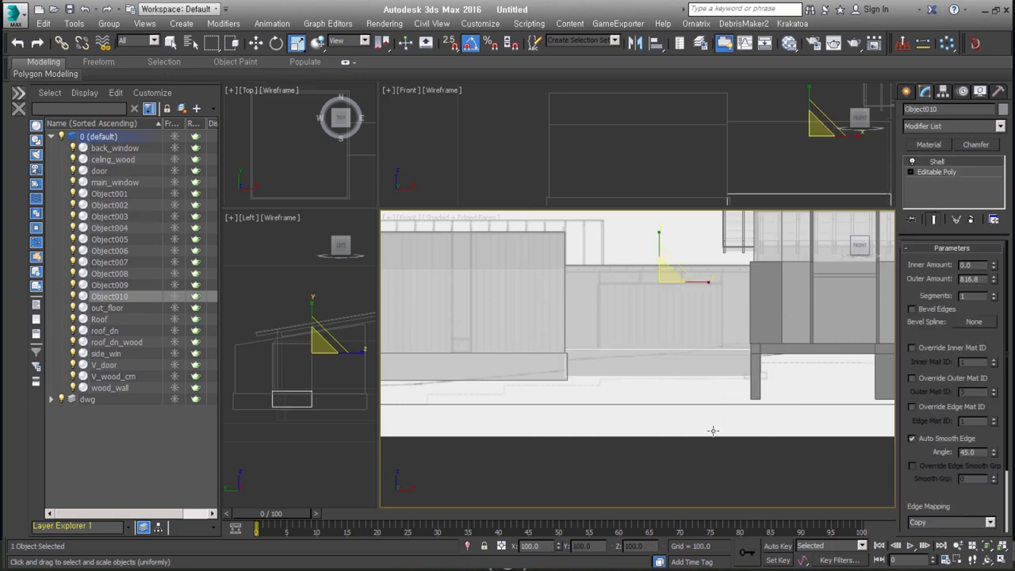
pyautogui.moveTo(715, 341)
pyautogui.mouseDown(button='middle')
pyautogui.moveTo(726, 349)
pyautogui.moveTo(499, 384)
pyautogui.mouseUp(button='middle')
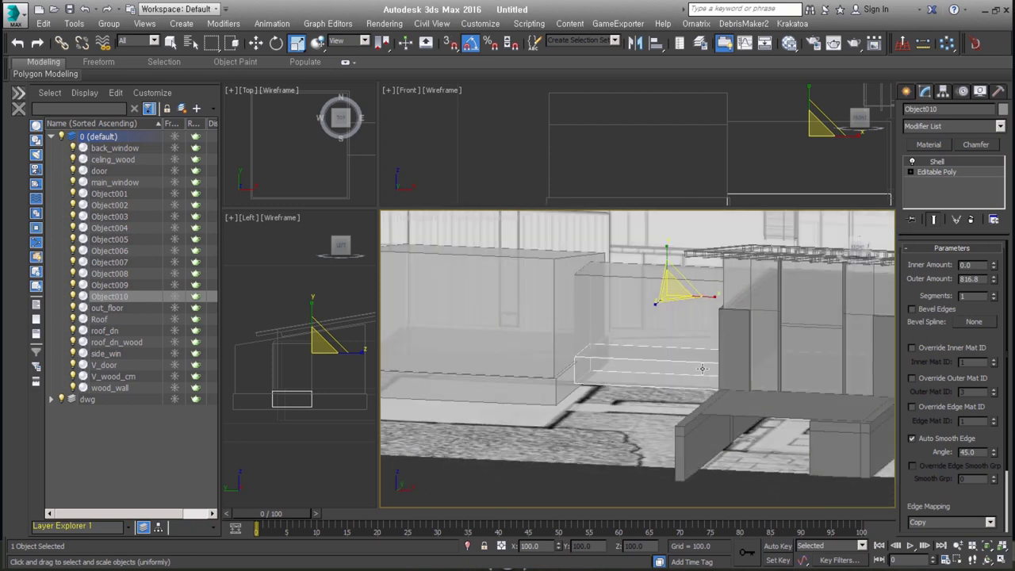
pyautogui.moveTo(609, 421)
pyautogui.keyDown('alt'); pyautogui.mouseDown(button='middle')
pyautogui.moveTo(651, 409)
pyautogui.moveTo(621, 429)
pyautogui.mouseUp(button='middle'); pyautogui.keyUp('alt')
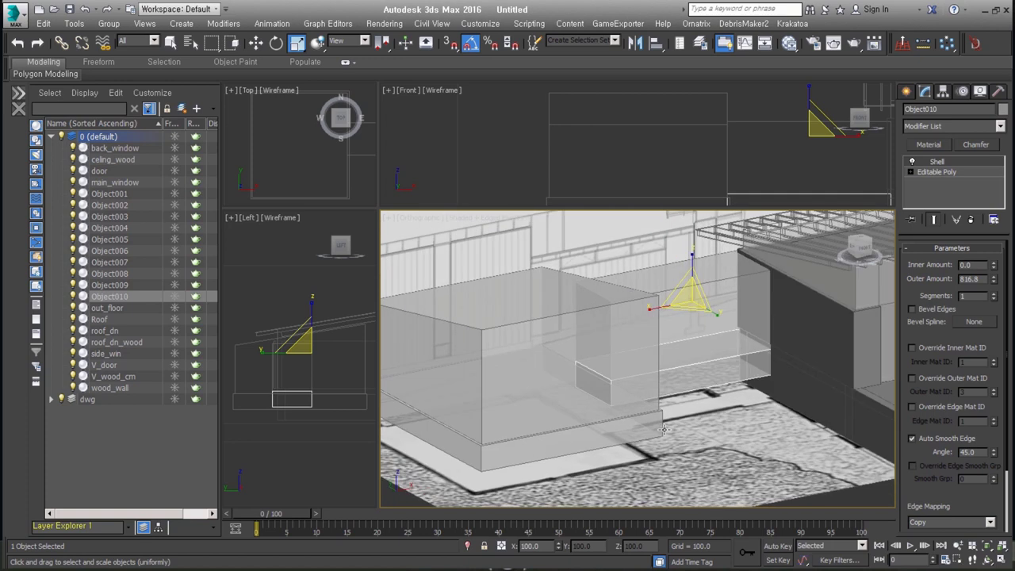
pyautogui.click(622, 428)
pyautogui.scroll(-4, 724, 429)
pyautogui.moveTo(724, 428)
pyautogui.keyDown('alt'); pyautogui.mouseDown(button='middle')
pyautogui.moveTo(568, 406)
pyautogui.moveTo(613, 407)
pyautogui.mouseUp(button='middle'); pyautogui.keyUp('alt')
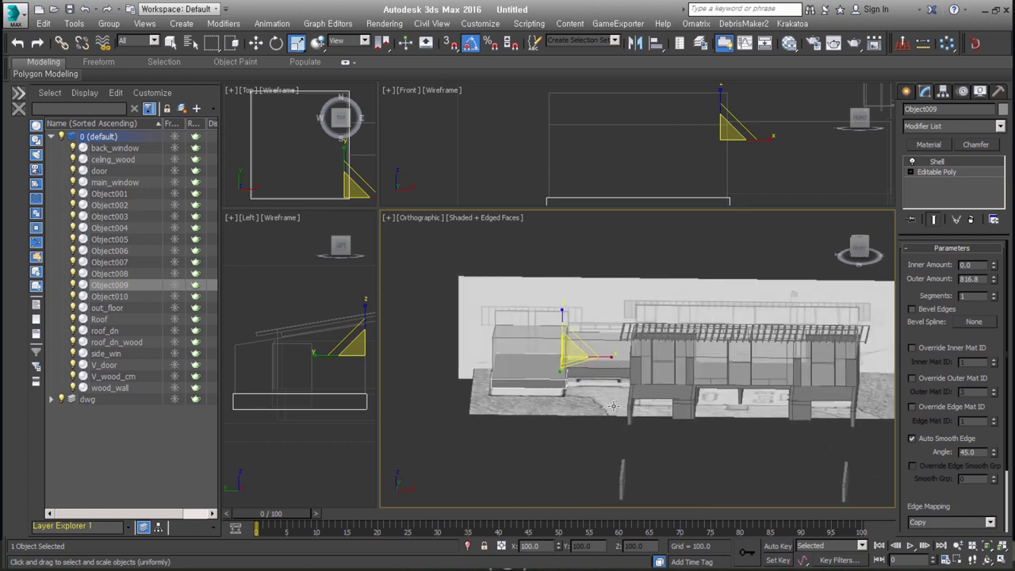
pyautogui.click(740, 471)
pyautogui.keyDown('alt'); pyautogui.moveTo(740, 471); pyautogui.dragTo(683, 387, button='middle'); pyautogui.keyUp('alt')
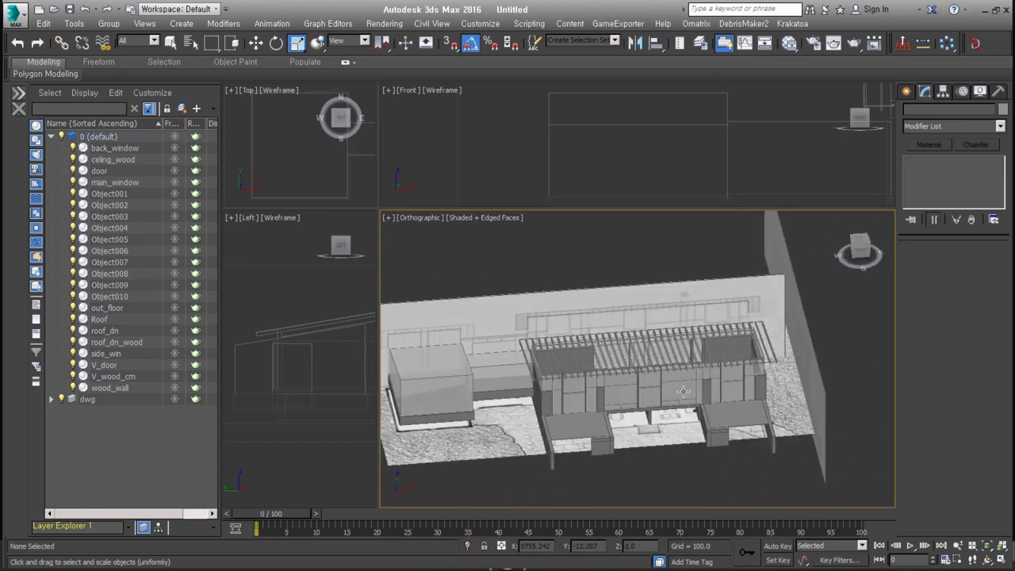
# Draw a straight Line spline across Object006's facade in the front view.
pyautogui.click(683, 387)
pyautogui.press('f')
pyautogui.press('z')
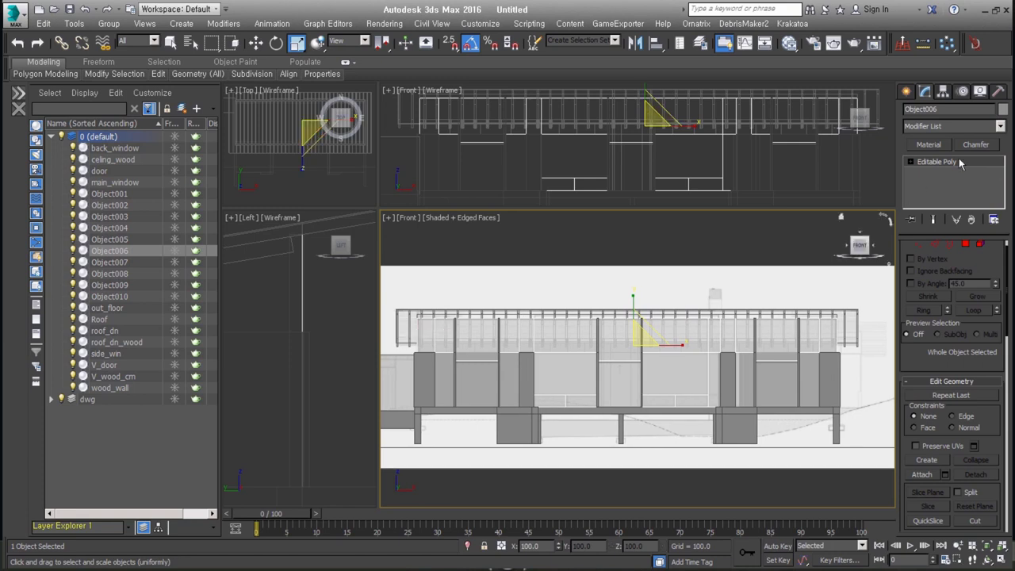
pyautogui.click(908, 93)
pyautogui.click(926, 112)
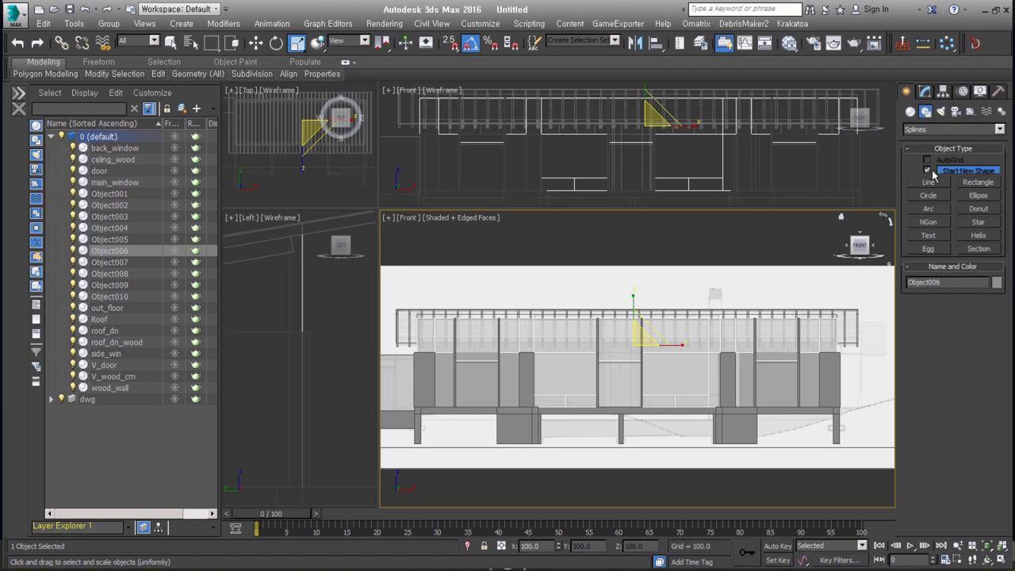
pyautogui.click(929, 183)
pyautogui.scroll(2, 407, 354)
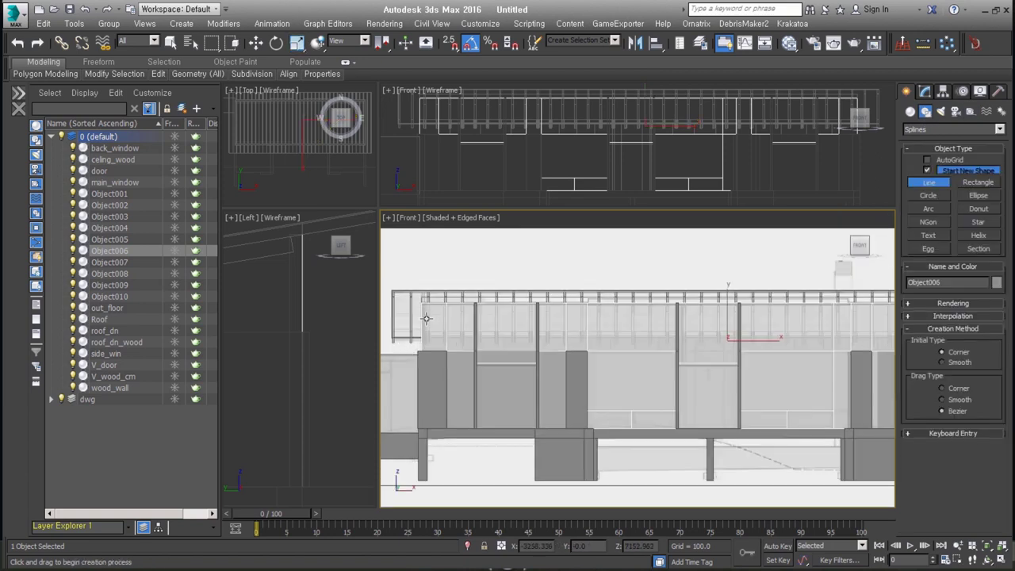
pyautogui.click(425, 318)
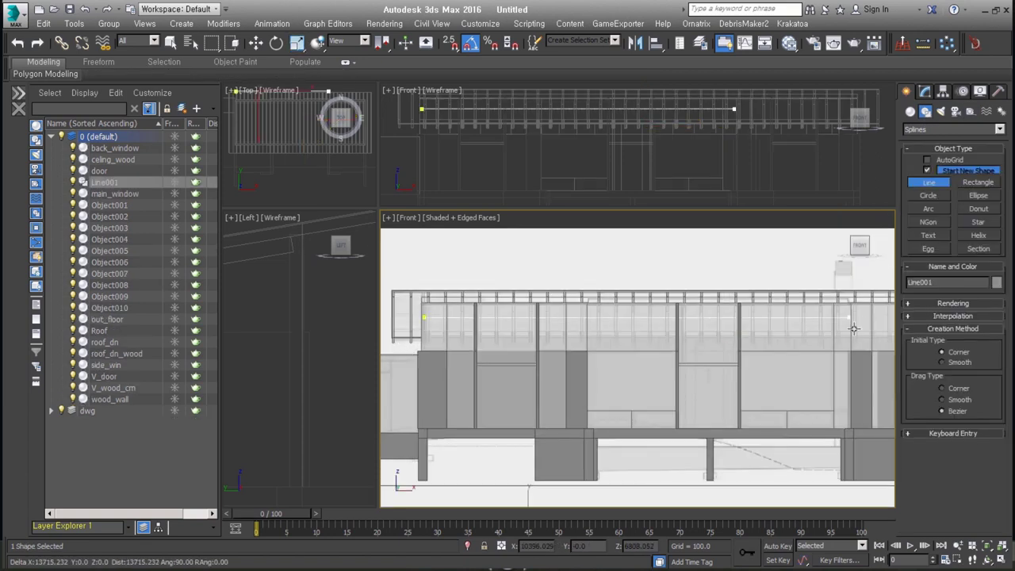
pyautogui.moveTo(859, 323); pyautogui.dragTo(791, 323, button='middle')
pyautogui.scroll(-1, 791, 323)
pyautogui.click(827, 332)
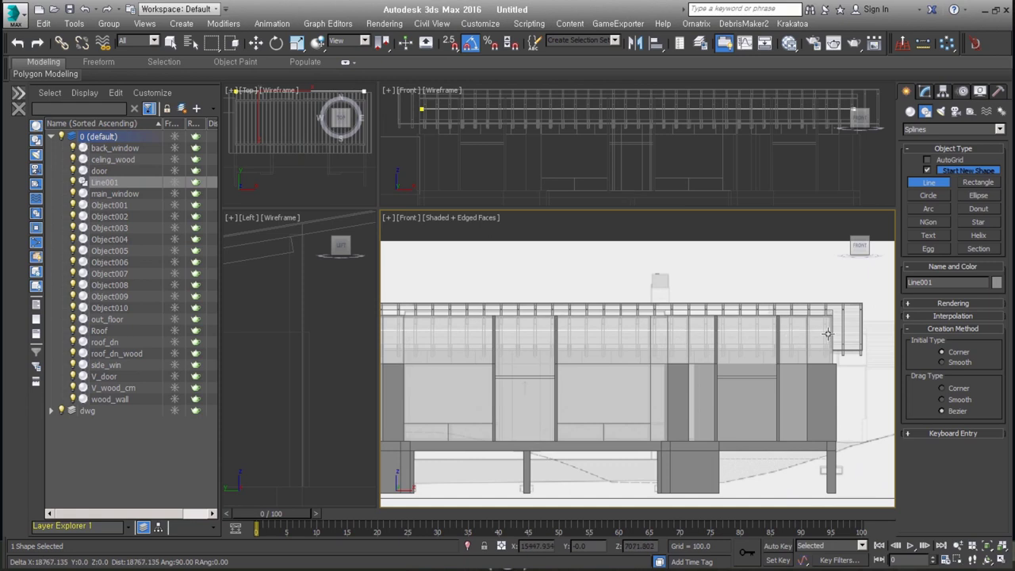
pyautogui.rightClick(828, 334)
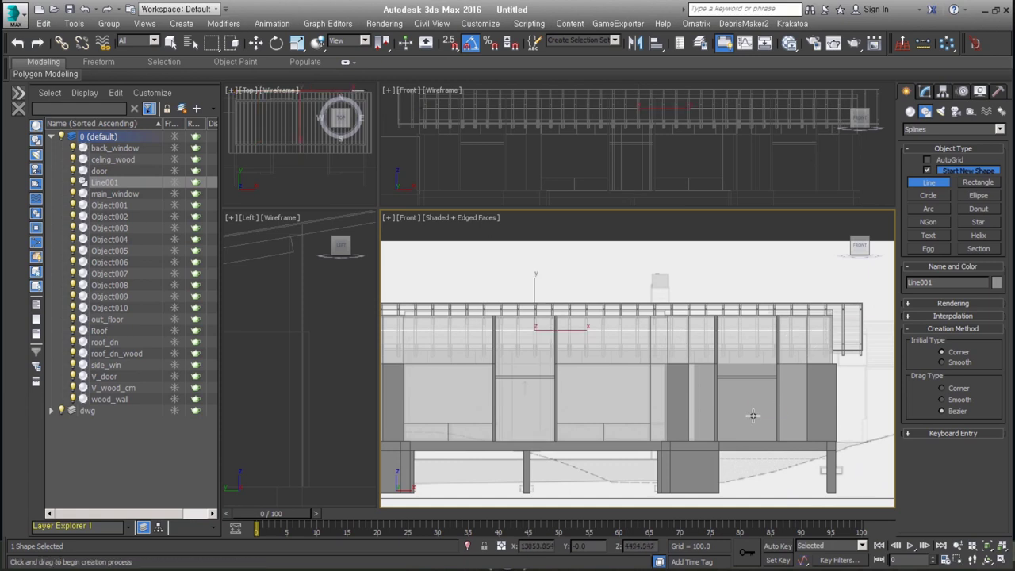
# Isolate the new line together with the dwg reference drawing in the left view.
pyautogui.press('l')
pyautogui.scroll(2, 753, 415)
pyautogui.scroll(-5, 753, 415)
pyautogui.press('r')
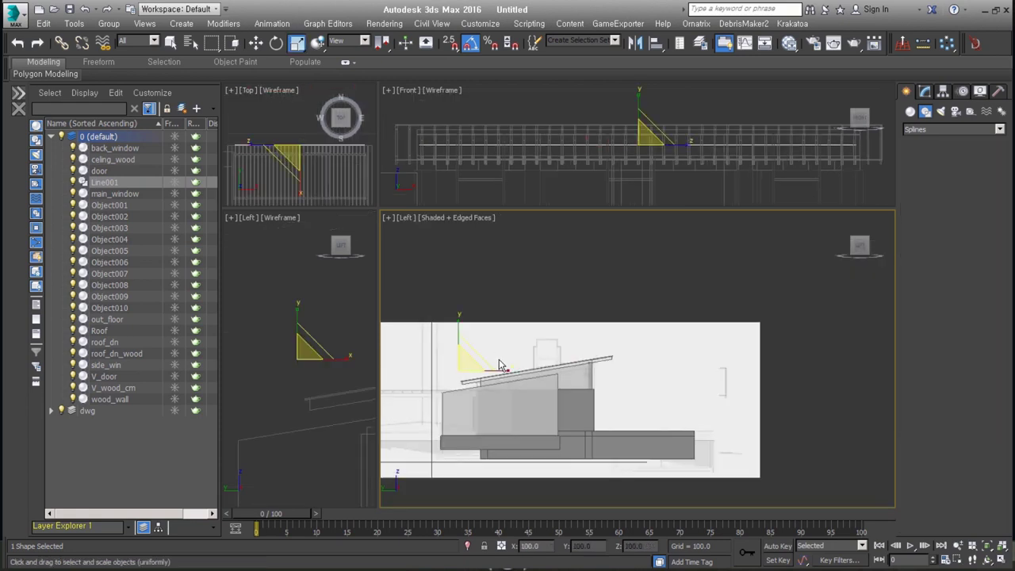
pyautogui.keyDown('ctrl'); pyautogui.click(729, 342); pyautogui.keyUp('ctrl')
pyautogui.hotkey('alt', 'q')
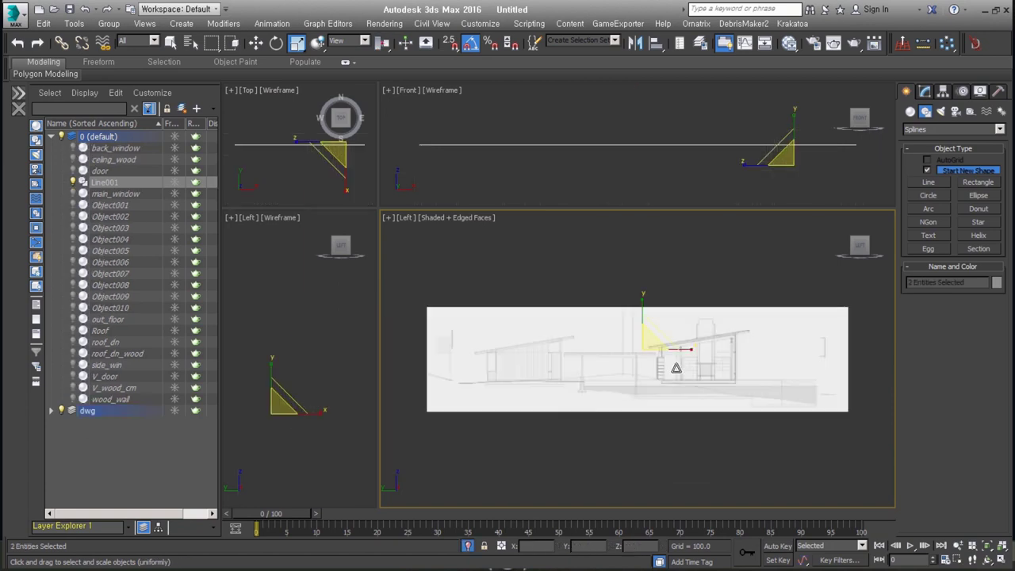
# Move Line001 onto the I-beam shown in the reference drawing.
pyautogui.press('w')
pyautogui.scroll(3, 656, 365)
pyautogui.scroll(2, 611, 352)
pyautogui.click(729, 312)
pyautogui.moveTo(729, 311); pyautogui.dragTo(772, 302)
pyautogui.scroll(3, 773, 302)
pyautogui.scroll(3, 758, 345)
pyautogui.moveTo(739, 332); pyautogui.dragTo(736, 349)
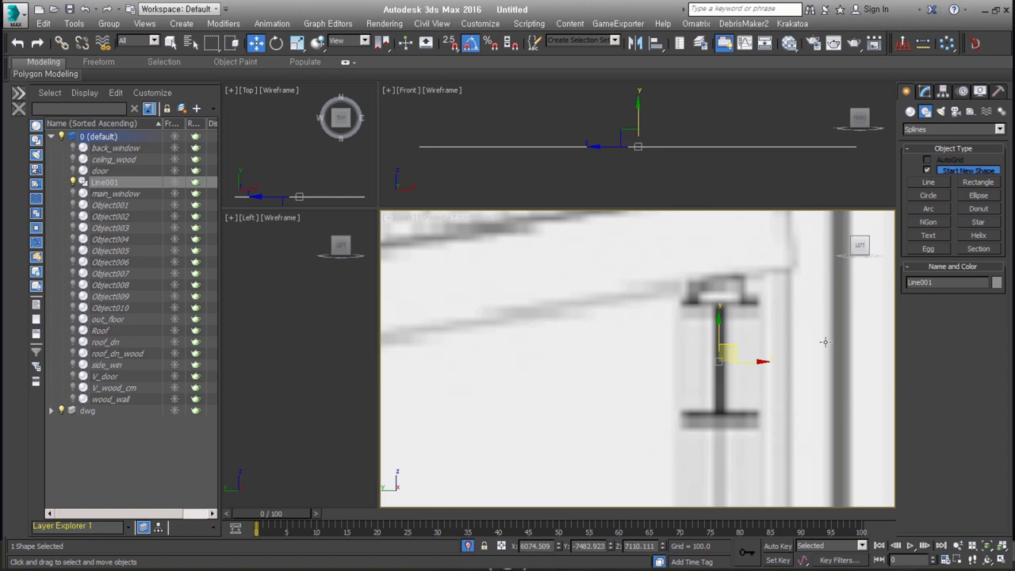
# Add a Sweep modifier to Line001 using the built-in Channel section.
pyautogui.click(925, 91)
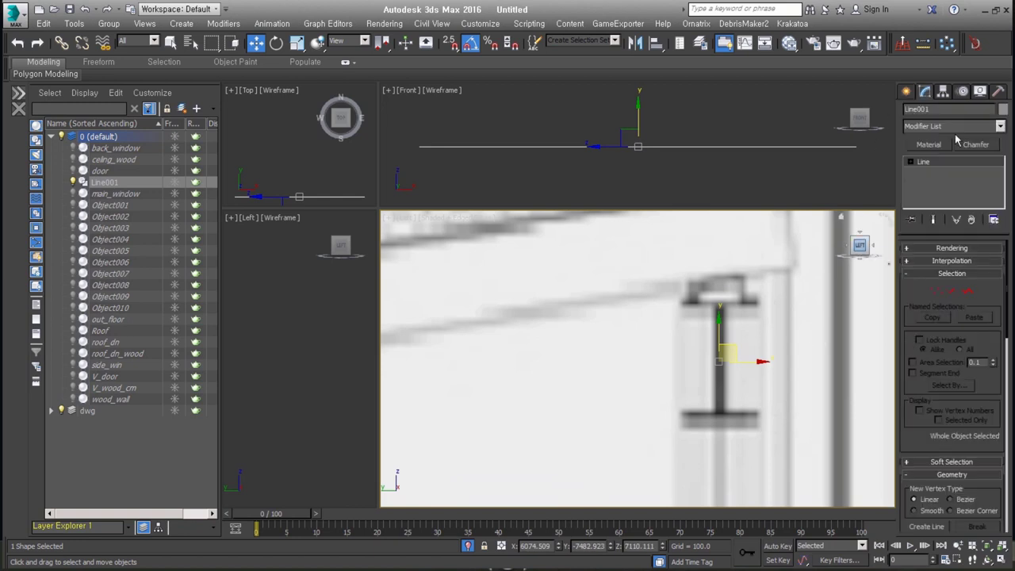
pyautogui.click(960, 125)
pyautogui.scroll(-15, 960, 222)
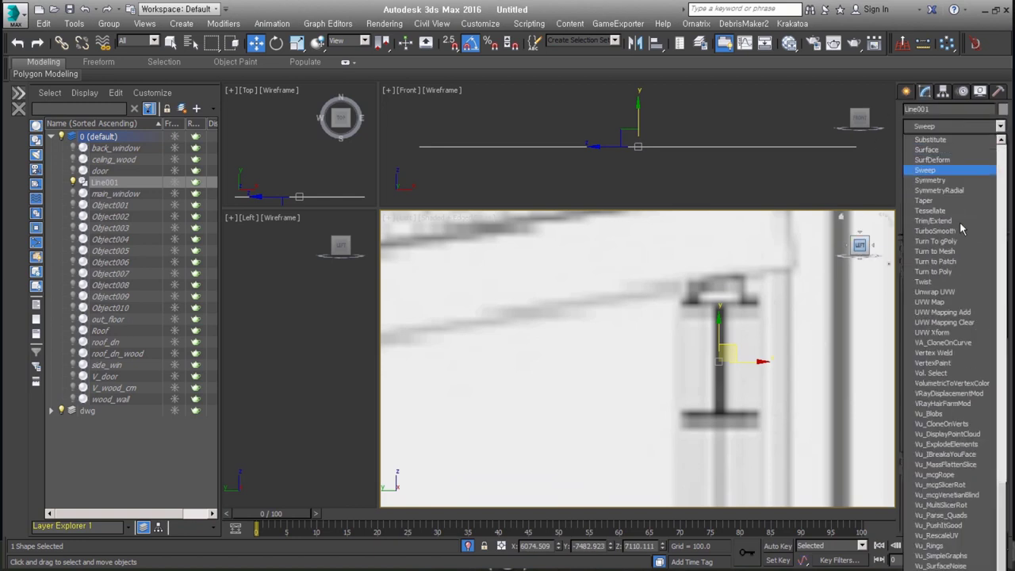
pyautogui.click(951, 176)
pyautogui.click(970, 298)
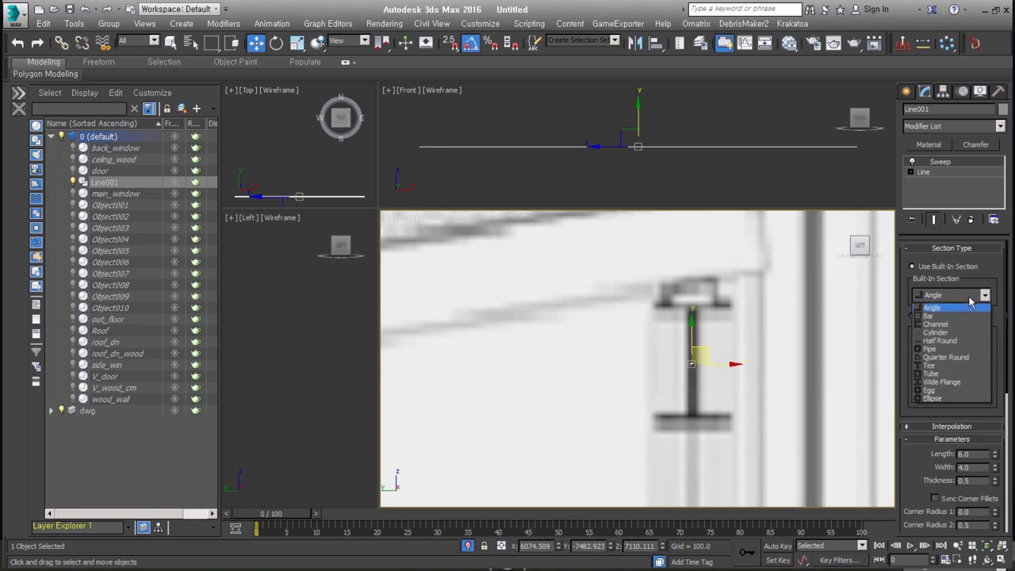
pyautogui.click(959, 325)
# Set the Channel section to Length 114, Width 40 and Angle 90.
pyautogui.moveTo(951, 468)
pyautogui.mouseDown()
pyautogui.moveTo(903, 321)
pyautogui.moveTo(903, 330)
pyautogui.mouseUp()
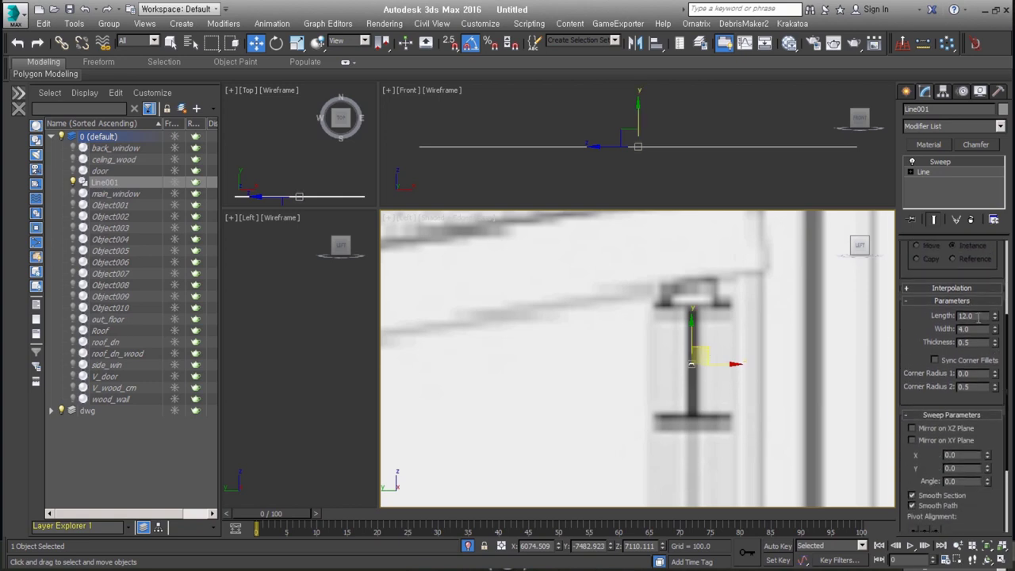
pyautogui.moveTo(996, 317); pyautogui.dragTo(997, 291)
pyautogui.moveTo(996, 335); pyautogui.dragTo(997, 317)
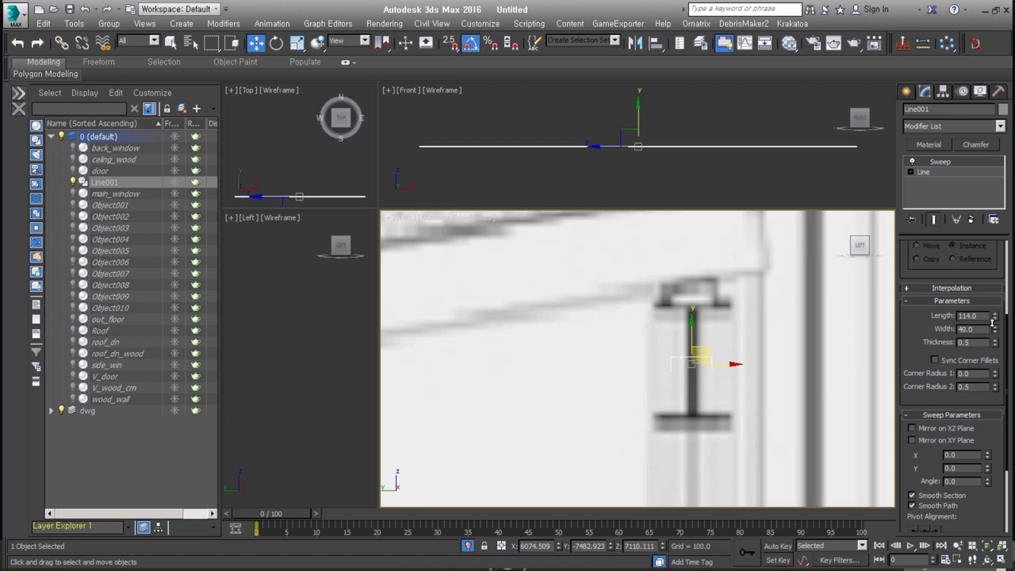
pyautogui.click(973, 480)
pyautogui.write('-90')
pyautogui.press('Return')
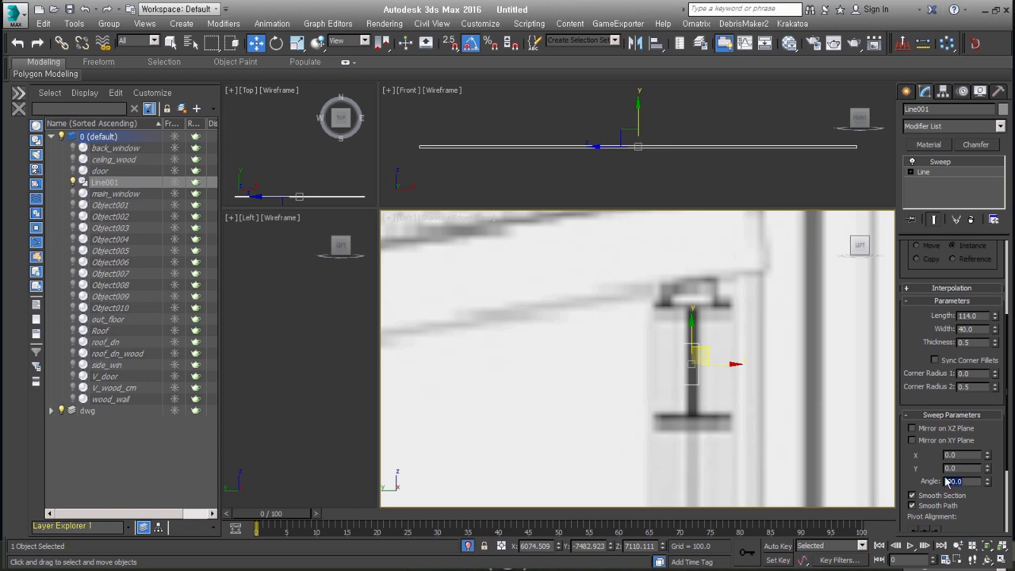
pyautogui.write('90.0')
pyautogui.scroll(2, 664, 386)
pyautogui.scroll(1, 680, 363)
pyautogui.scroll(1, 657, 369)
pyautogui.scroll(1, 659, 354)
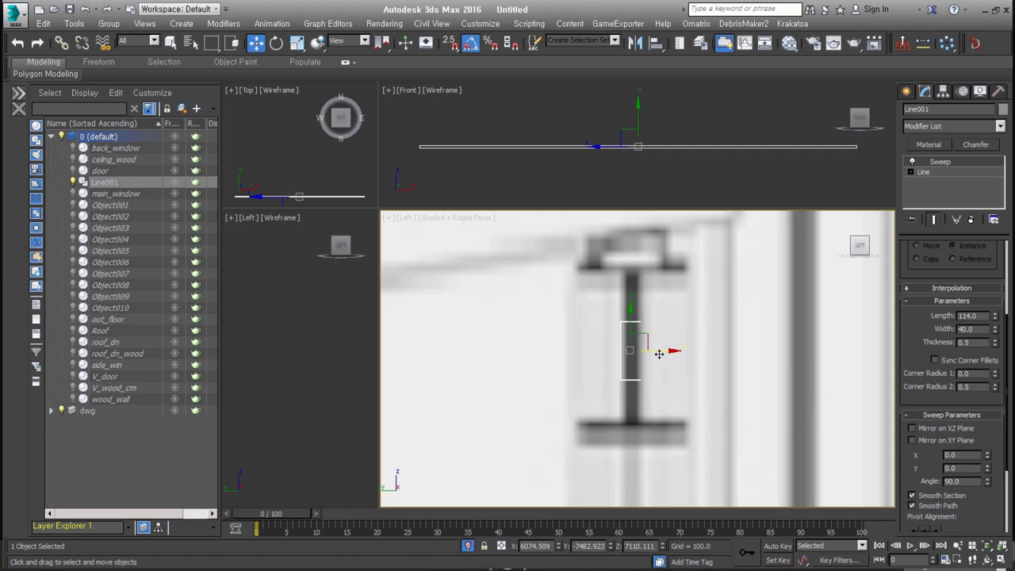
# Set the channel section Length to 300.
pyautogui.moveTo(658, 351); pyautogui.dragTo(688, 349)
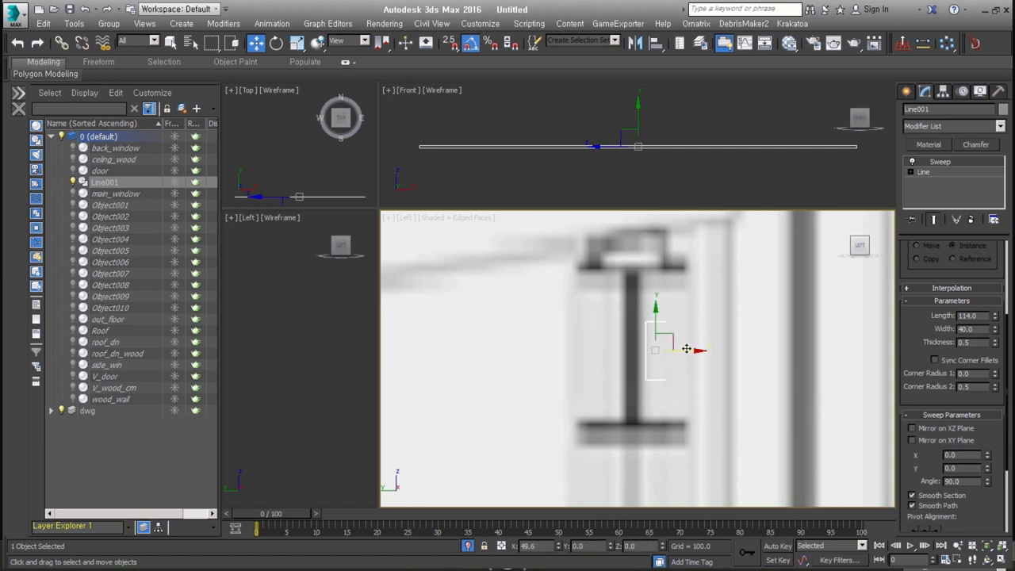
pyautogui.moveTo(995, 316); pyautogui.dragTo(1001, 314)
pyautogui.moveTo(658, 319); pyautogui.dragTo(658, 315)
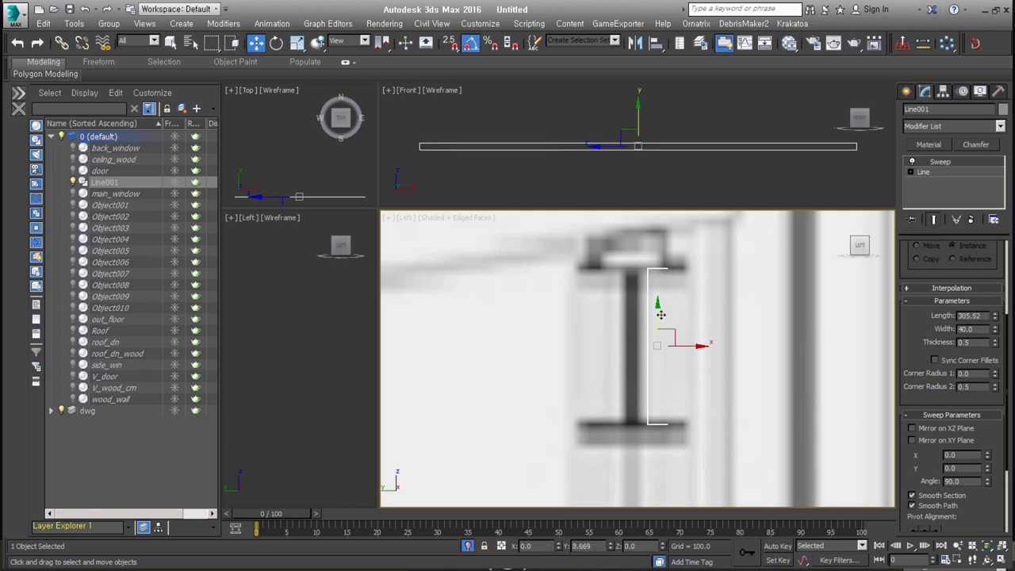
pyautogui.doubleClick(978, 316)
pyautogui.write('300')
pyautogui.press('Return')
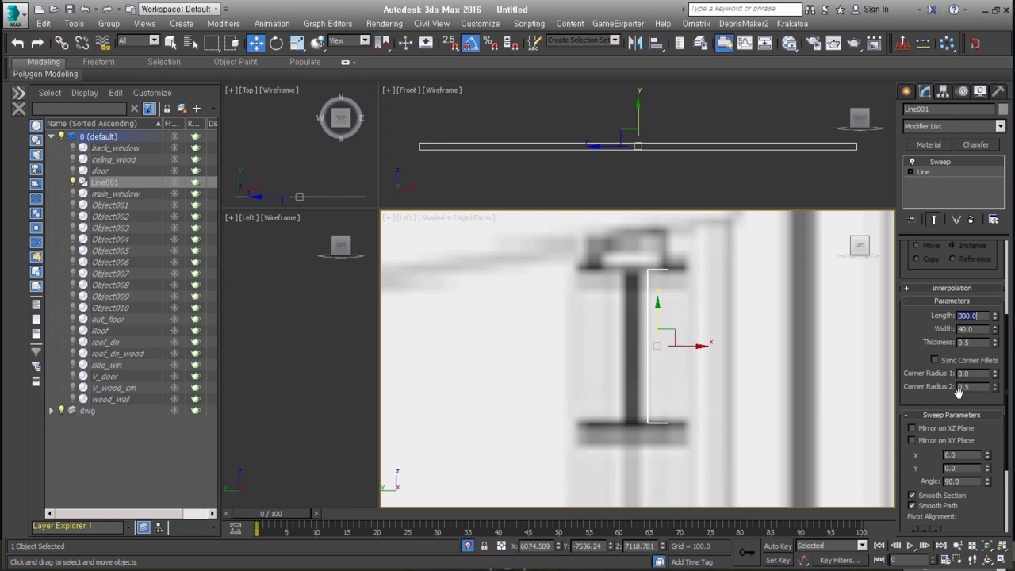
# Try channel Width values of 150, 130 and 120.
pyautogui.click(981, 328)
pyautogui.write('150')
pyautogui.press('Return')
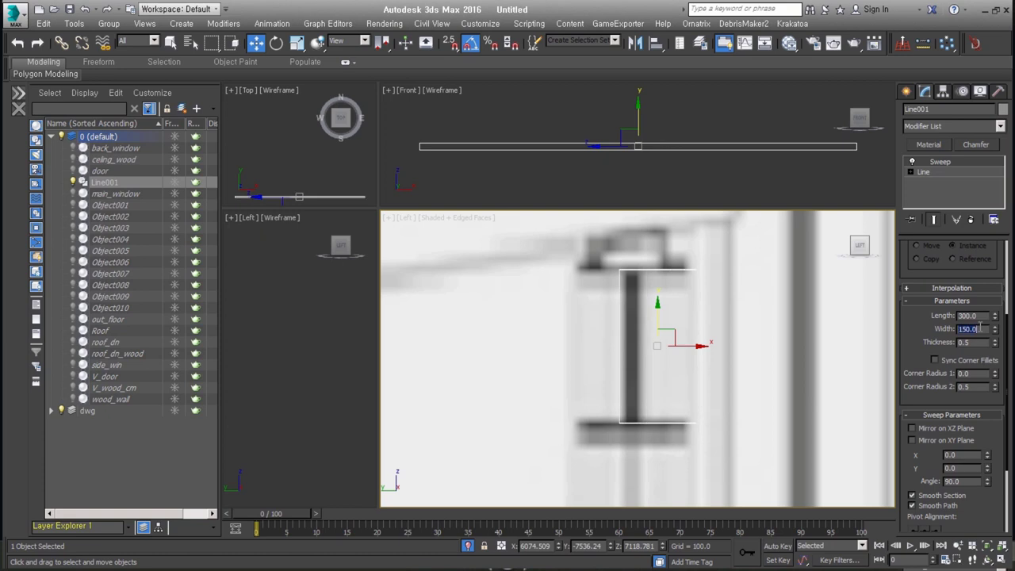
pyautogui.write('130')
pyautogui.press('Return')
pyautogui.write('120')
pyautogui.press('Return')
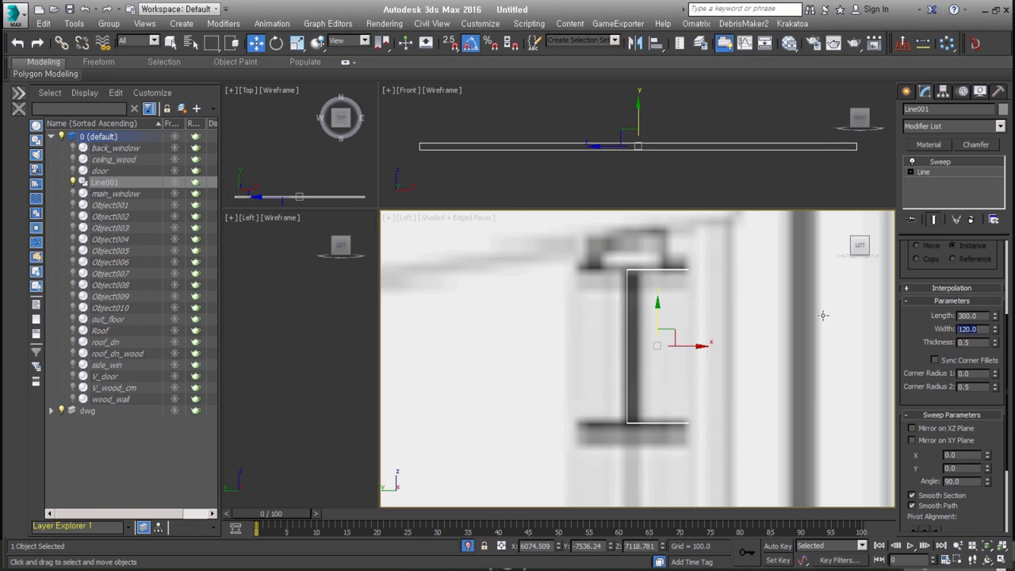
# Reselect Line001 and settle the channel Width at 100.
pyautogui.click(701, 347)
pyautogui.click(705, 346)
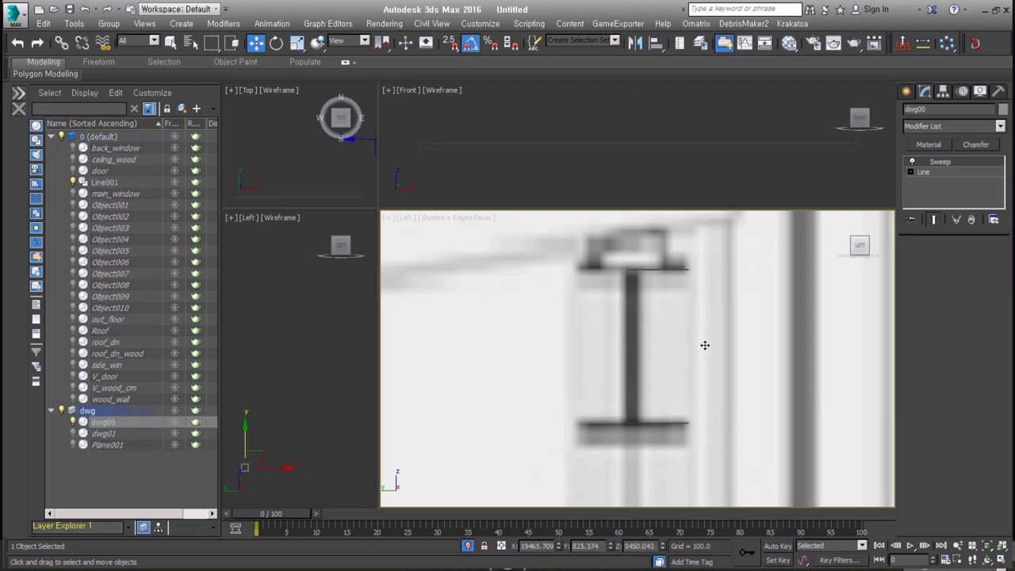
pyautogui.moveTo(685, 346); pyautogui.dragTo(687, 345)
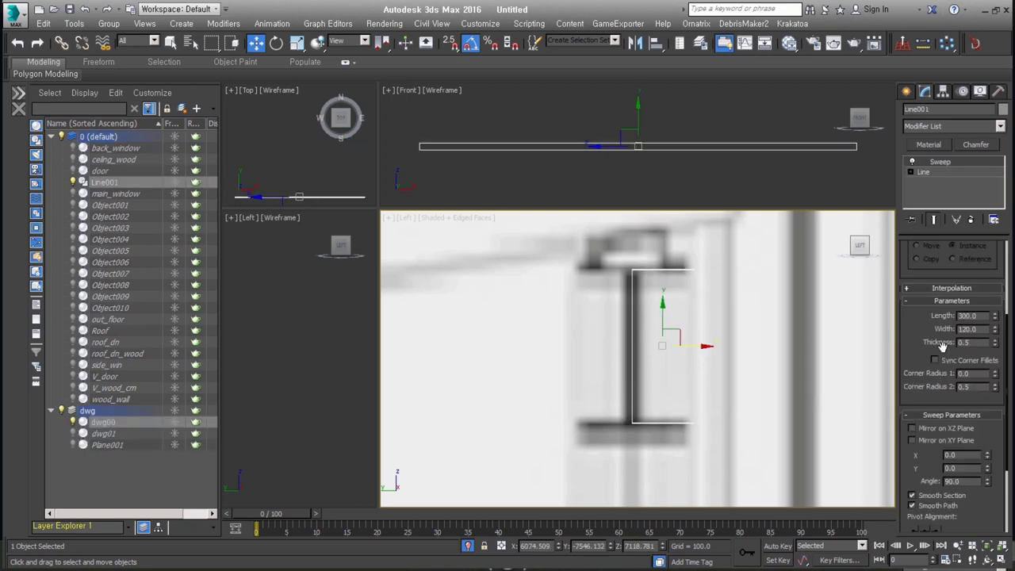
pyautogui.write('10')
pyautogui.press('Return')
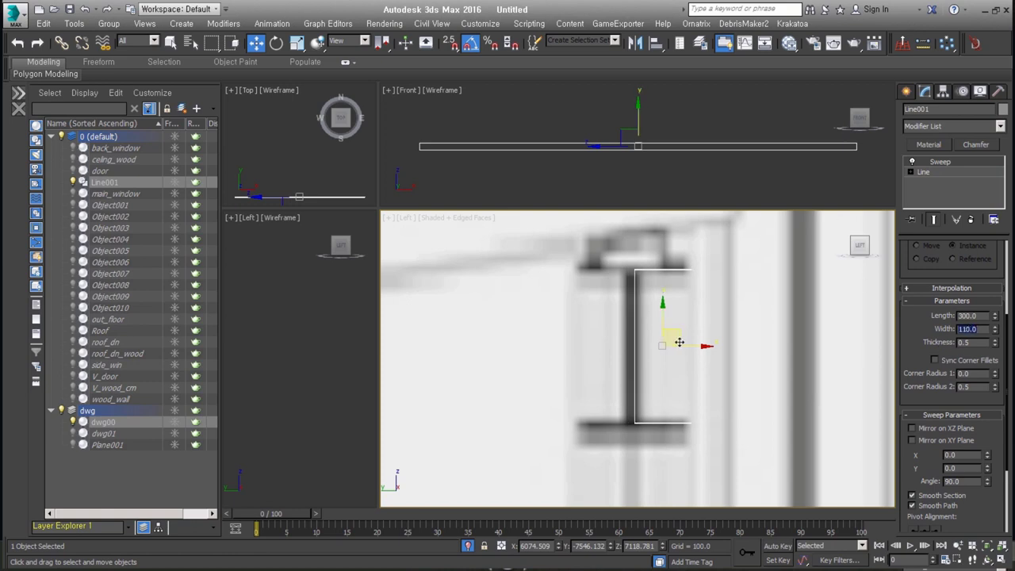
pyautogui.moveTo(690, 346); pyautogui.dragTo(689, 346)
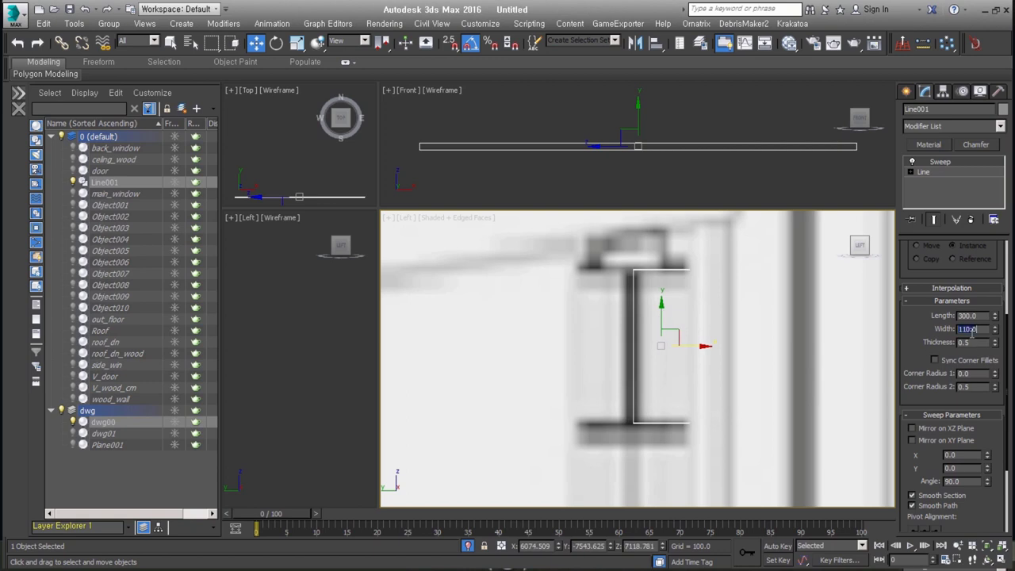
pyautogui.write('100')
pyautogui.press('Return')
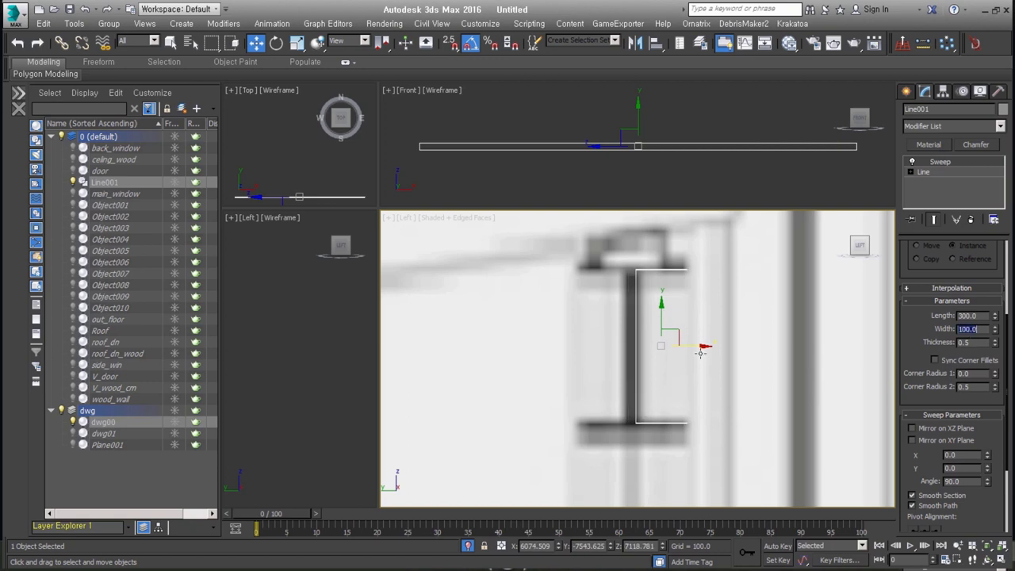
# Set the channel wall Thickness to 10.
pyautogui.moveTo(690, 347); pyautogui.dragTo(688, 346)
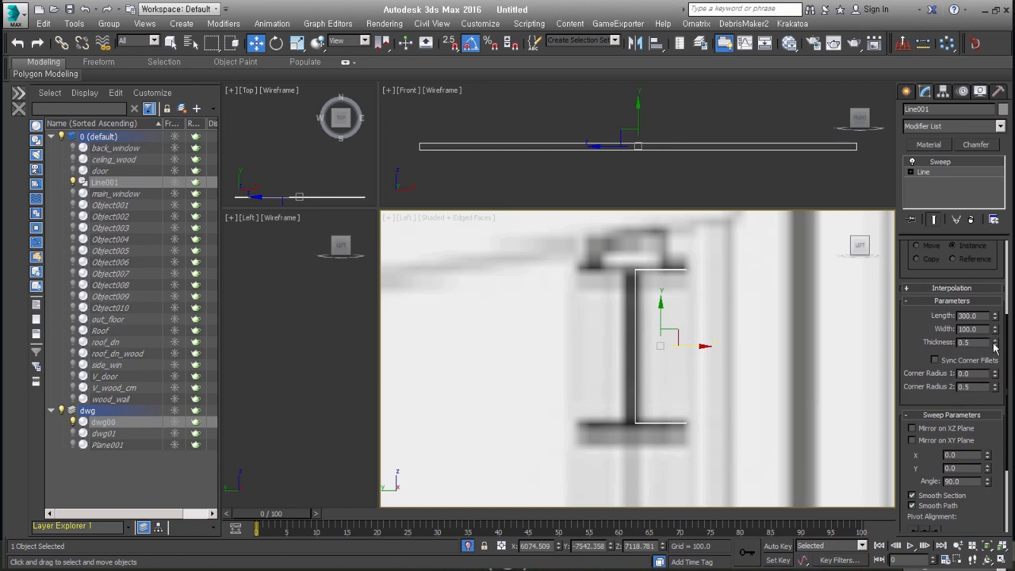
pyautogui.moveTo(995, 347); pyautogui.dragTo(996, 335)
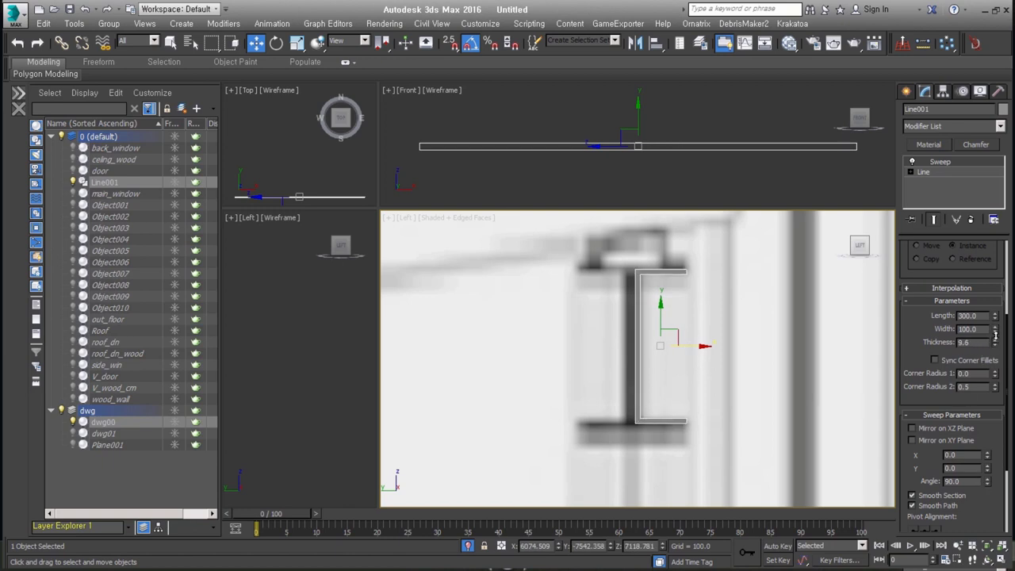
pyautogui.write('10')
pyautogui.press('Return')
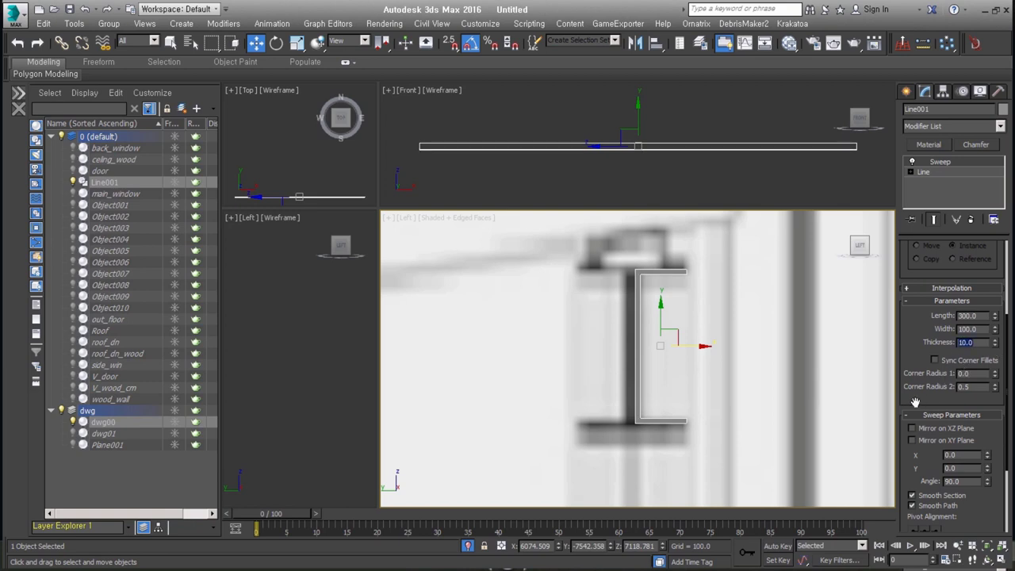
# Round the channel's corner radius and drag a copy alongside to form the I-beam.
pyautogui.moveTo(997, 374); pyautogui.dragTo(997, 367)
pyautogui.rightClick(1008, 379)
pyautogui.moveTo(992, 387); pyautogui.dragTo(159, 412)
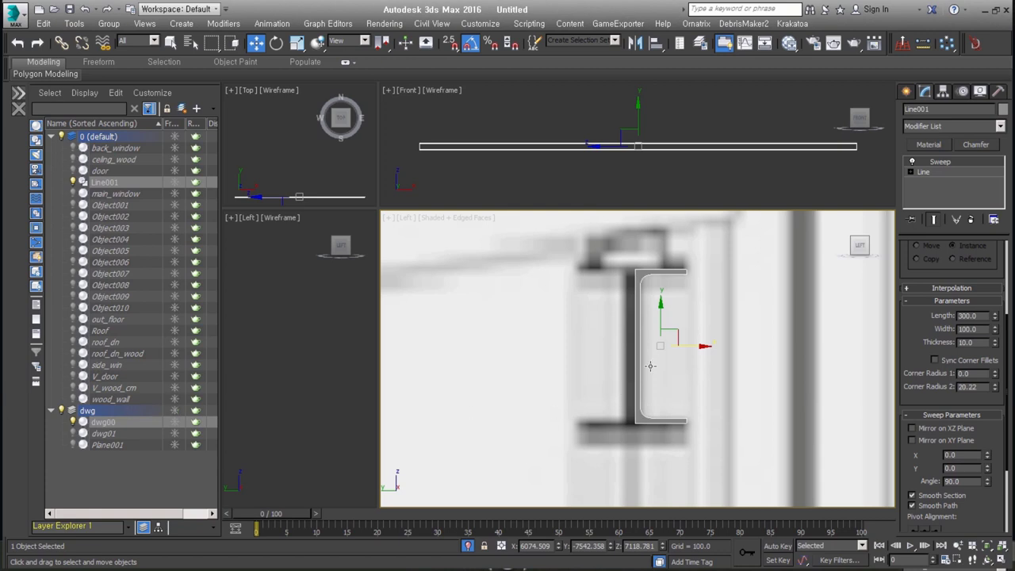
pyautogui.moveTo(647, 364); pyautogui.dragTo(675, 374, button='middle')
pyautogui.keyDown('shift'); pyautogui.moveTo(704, 352); pyautogui.dragTo(653, 351); pyautogui.keyUp('shift')
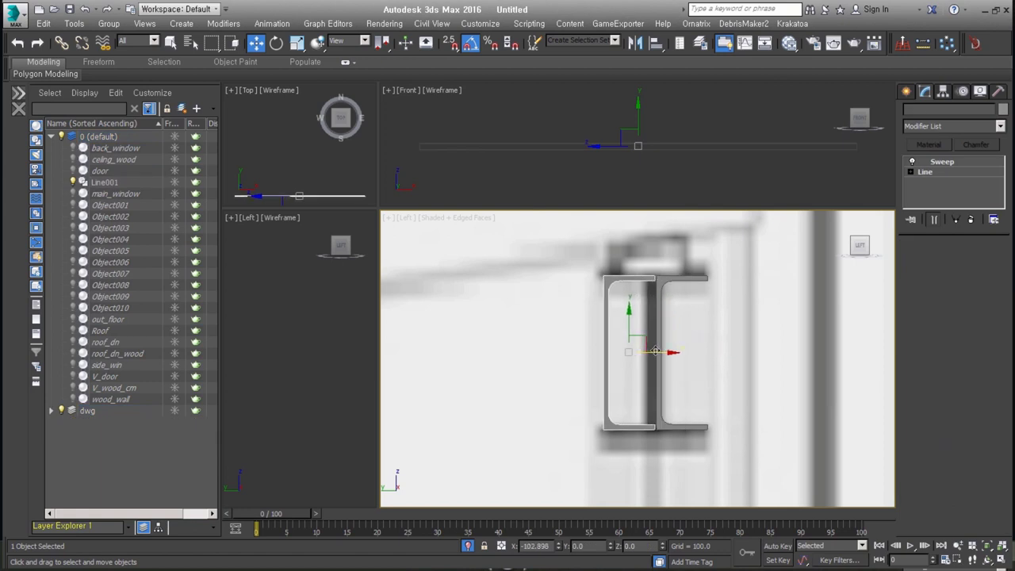
# Place the copied channel as Line002 and set its Sweep Angle to -90 to form an I-beam.
pyautogui.keyDown('shift'); pyautogui.moveTo(653, 352); pyautogui.dragTo(656, 355); pyautogui.keyUp('shift')
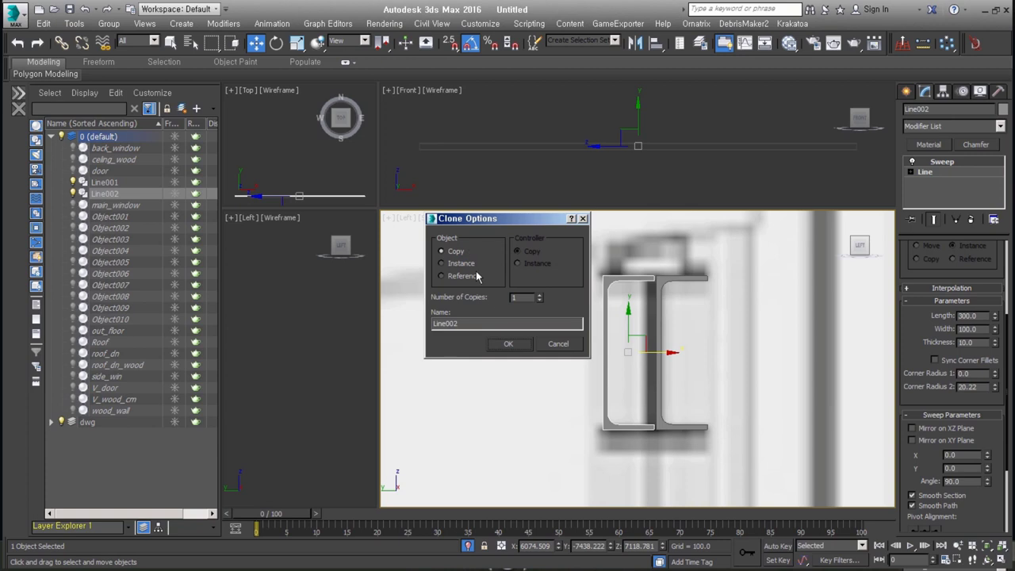
pyautogui.click(508, 344)
pyautogui.moveTo(962, 482); pyautogui.dragTo(905, 486)
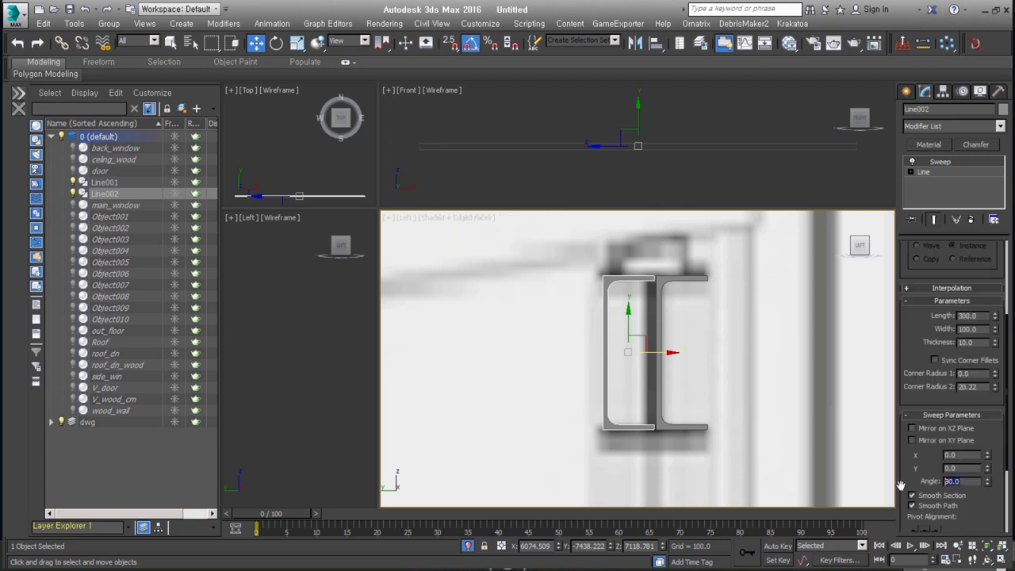
pyautogui.write('0')
pyautogui.press('Return')
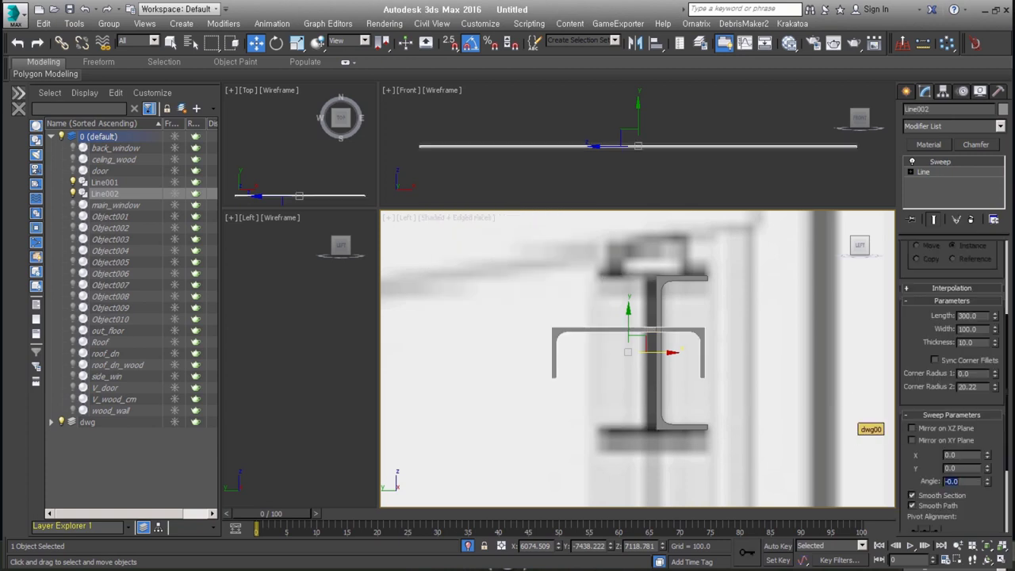
pyautogui.write('90')
pyautogui.press('Return')
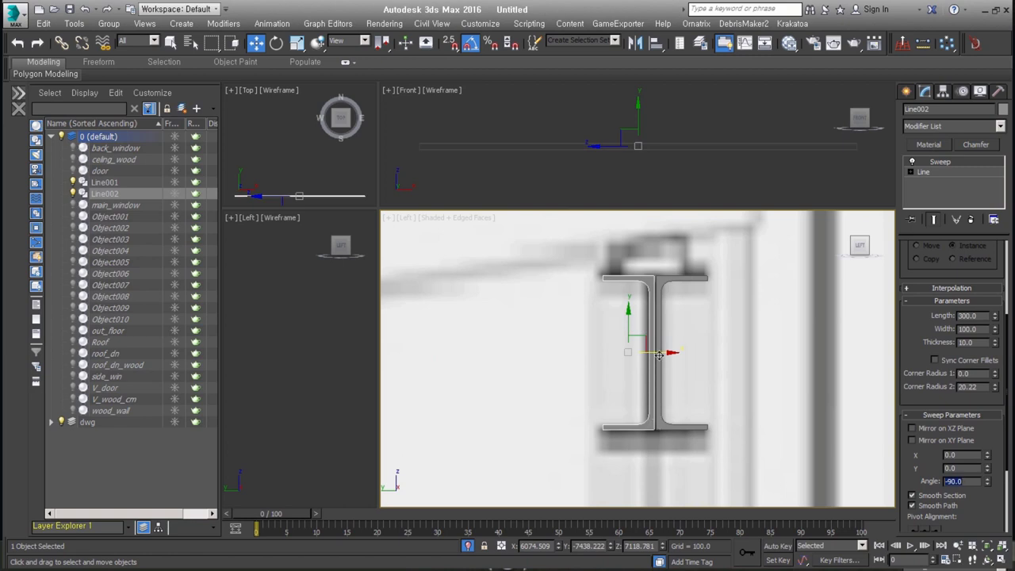
# Select both profiles and Shift-drag a copy of the whole I-beam.
pyautogui.hotkey('ctrl', 'a')
pyautogui.scroll(-6, 808, 268)
pyautogui.scroll(-3, 808, 268)
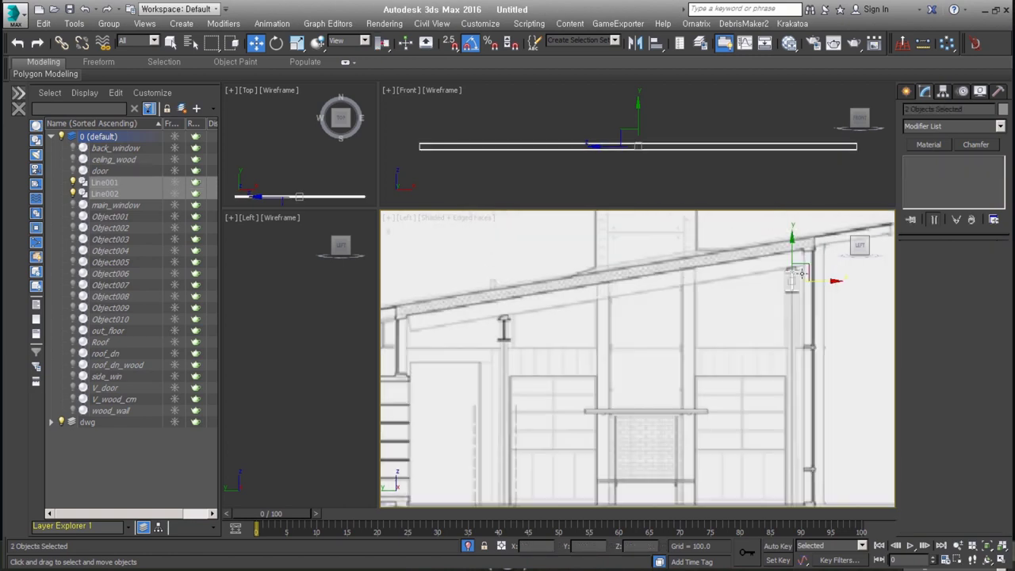
pyautogui.moveTo(808, 268); pyautogui.dragTo(520, 317)
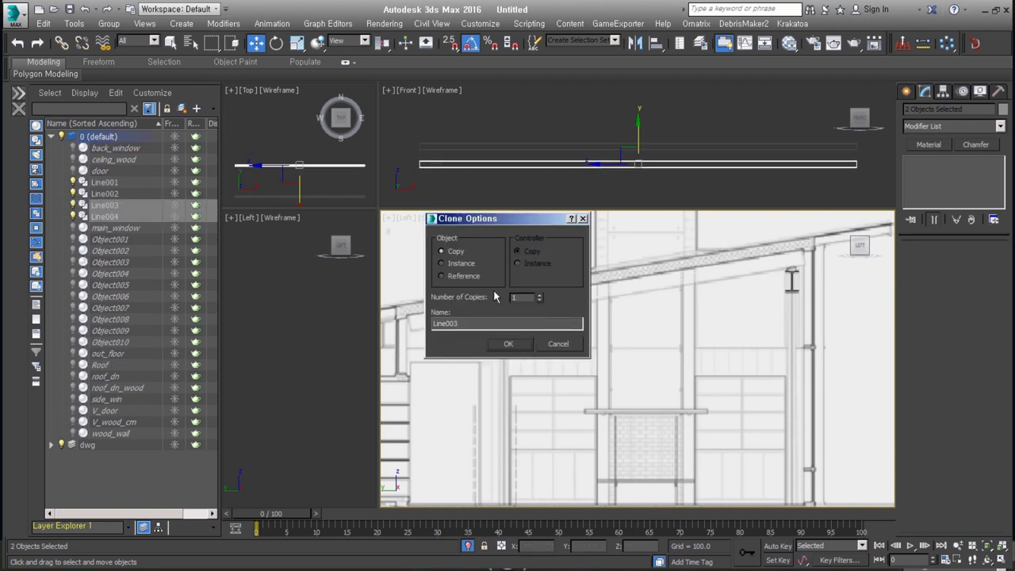
# Confirm the copy as Line003 and Line004 and nudge the new beam slightly upward.
pyautogui.click(508, 344)
pyautogui.scroll(5, 502, 336)
pyautogui.moveTo(525, 276); pyautogui.dragTo(550, 347, button='middle')
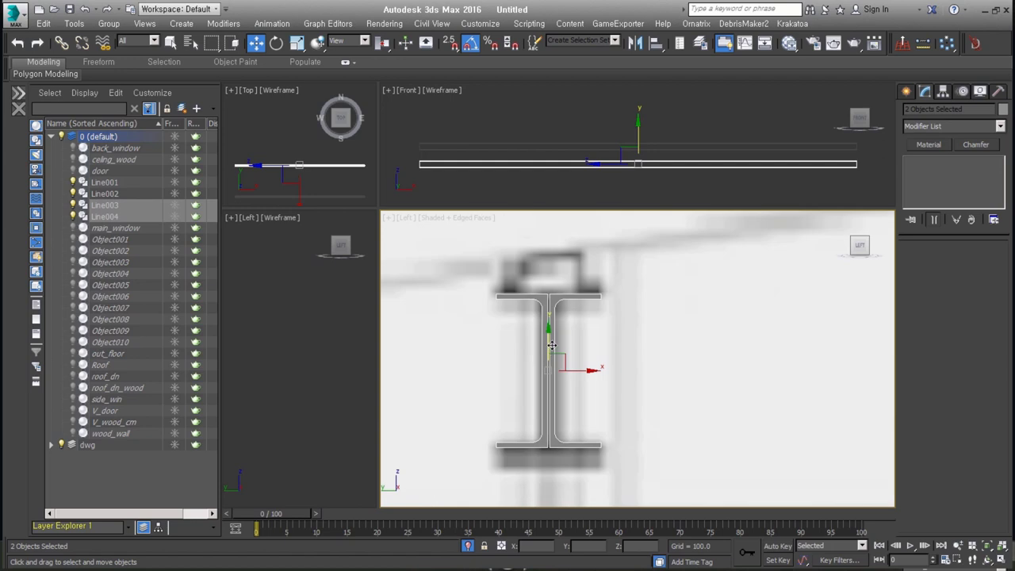
pyautogui.moveTo(558, 355); pyautogui.dragTo(557, 354)
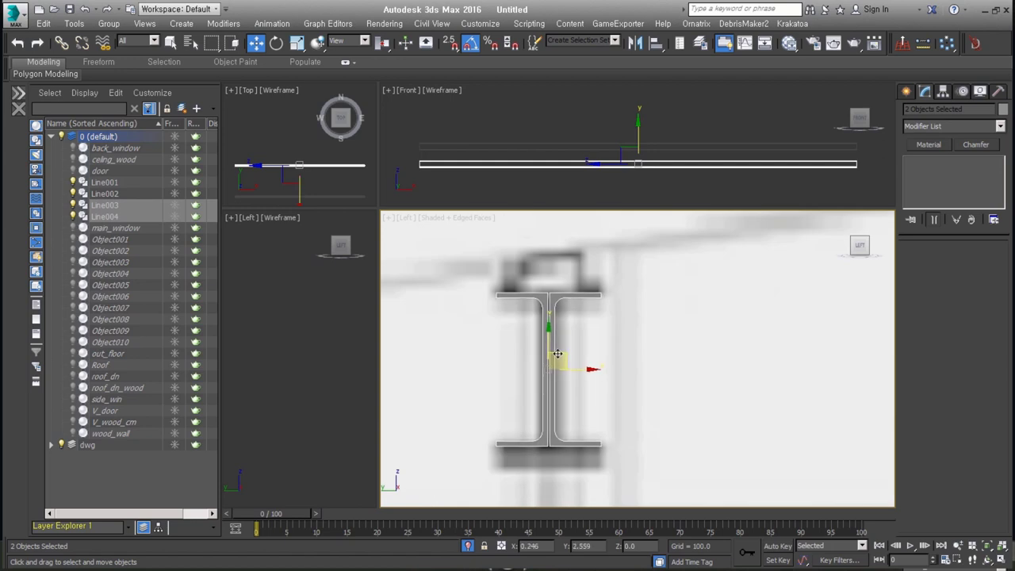
# Turn off Isolate Selection to show the whole house in an angled overview.
pyautogui.scroll(-5, 547, 345)
pyautogui.scroll(-4, 535, 333)
pyautogui.keyDown('alt'); pyautogui.moveTo(682, 356); pyautogui.dragTo(638, 379, button='middle'); pyautogui.keyUp('alt')
pyautogui.scroll(5, 626, 382)
pyautogui.scroll(4, 580, 397)
pyautogui.scroll(3, 558, 405)
pyautogui.scroll(-4, 558, 405)
pyautogui.scroll(-1, 614, 381)
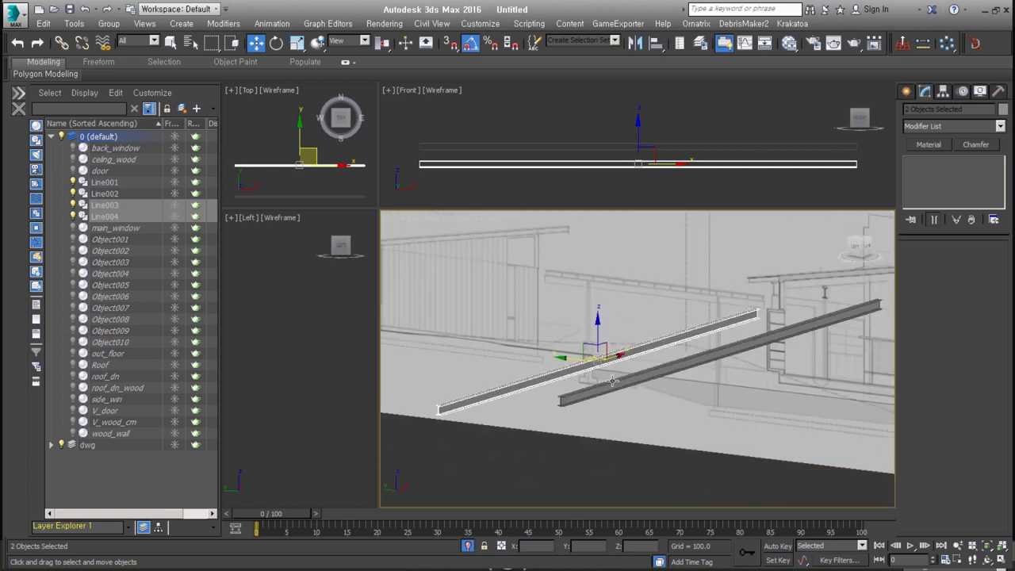
pyautogui.click(468, 545)
pyautogui.moveTo(686, 399)
pyautogui.mouseDown(button='middle')
pyautogui.moveTo(668, 359)
pyautogui.moveTo(593, 365)
pyautogui.moveTo(667, 419)
pyautogui.moveTo(703, 415)
pyautogui.mouseUp(button='middle')
pyautogui.click(667, 418)
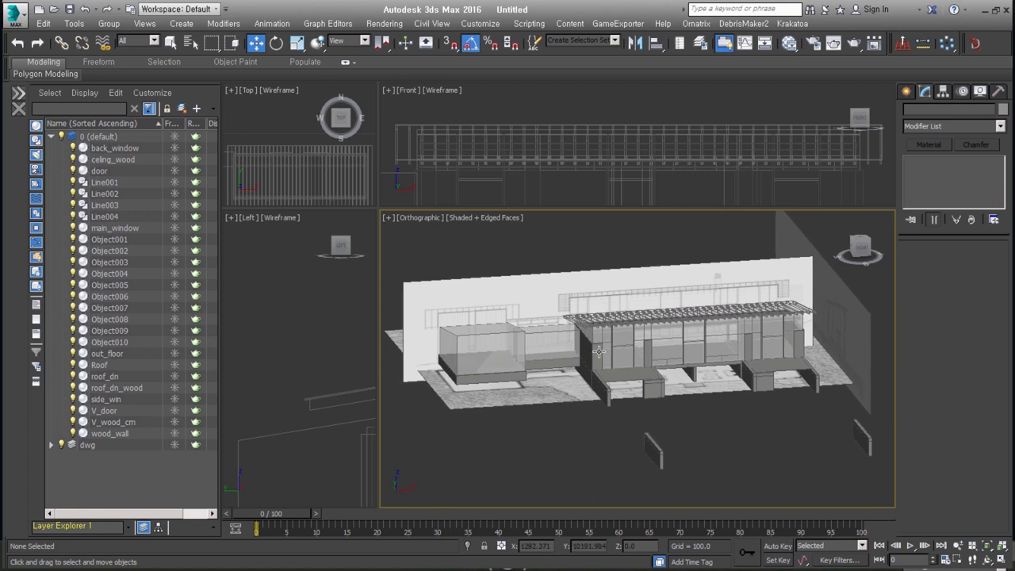
pyautogui.moveTo(554, 416); pyautogui.dragTo(481, 339)
# Hide the dwg layer and move the four left-side boxes into a new layer.
pyautogui.click(61, 444)
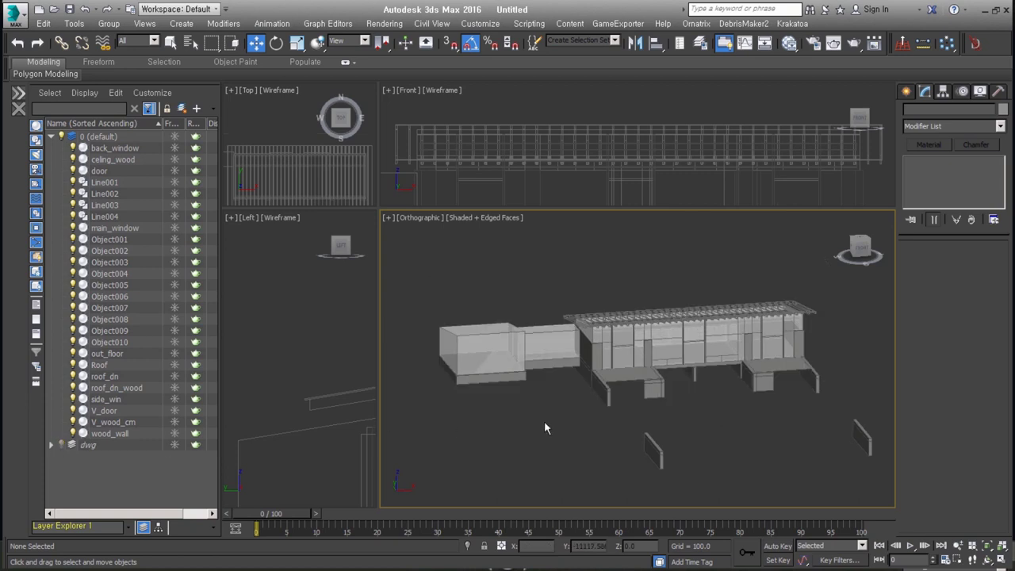
pyautogui.moveTo(543, 424); pyautogui.dragTo(438, 336)
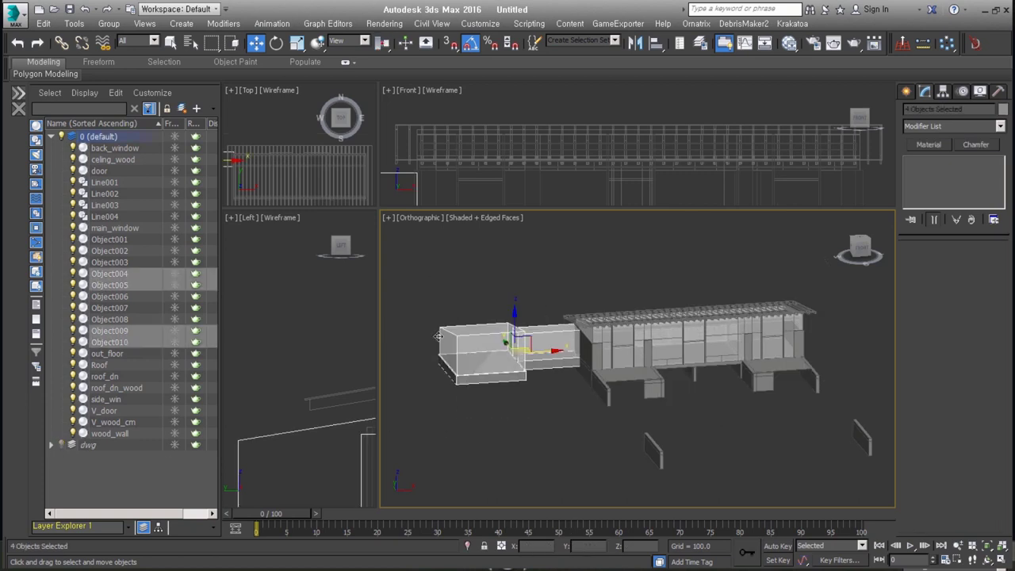
pyautogui.click(182, 108)
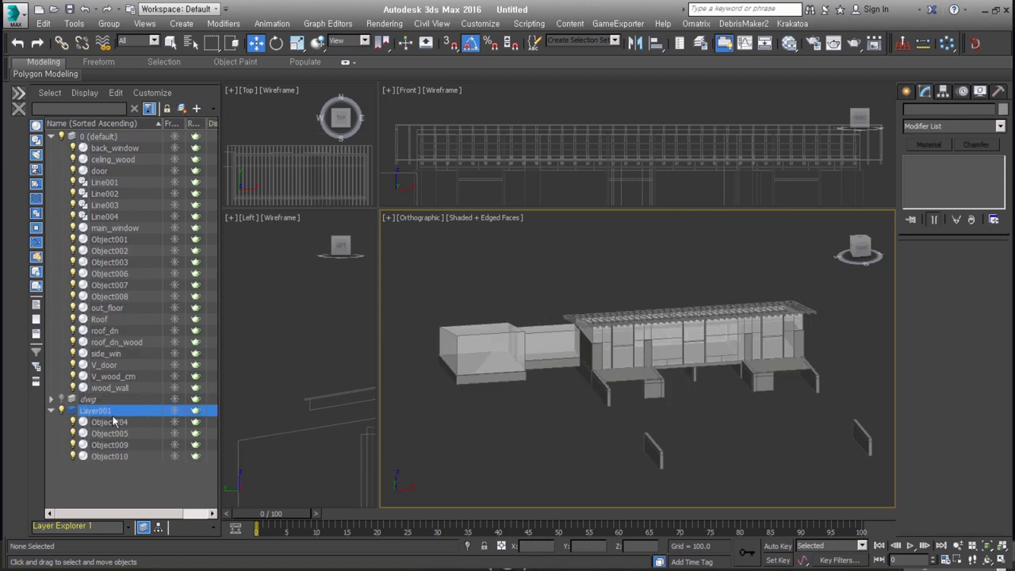
# Put Object002, Object003 and out_floor on a new layer named out_concrete.
pyautogui.keyDown('alt'); pyautogui.moveTo(743, 444); pyautogui.dragTo(813, 407, button='middle'); pyautogui.keyUp('alt')
pyautogui.moveTo(849, 453); pyautogui.dragTo(596, 331)
pyautogui.keyDown('alt'); pyautogui.moveTo(597, 332); pyautogui.dragTo(650, 432, button='middle'); pyautogui.keyUp('alt')
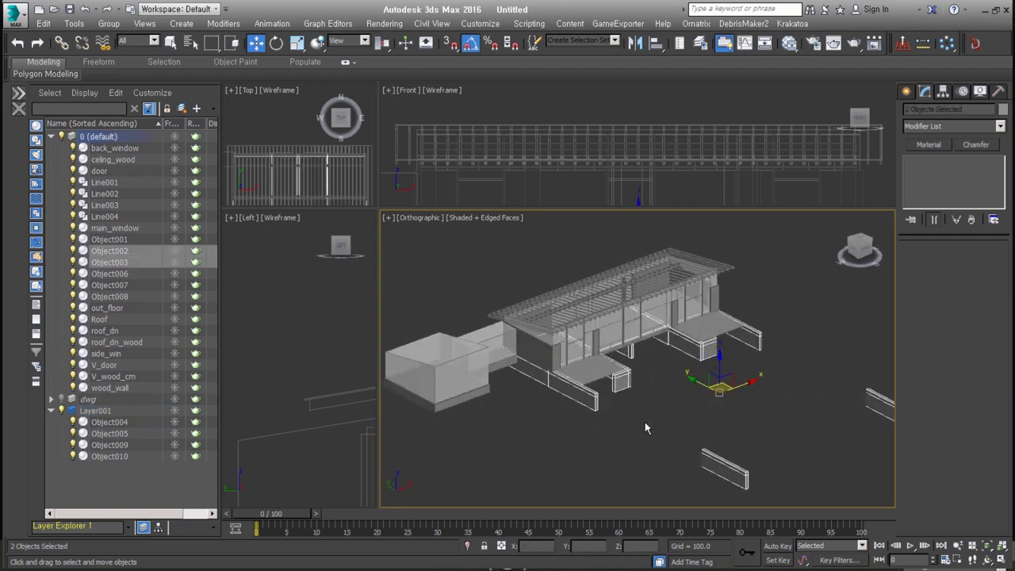
pyautogui.keyDown('ctrl'); pyautogui.click(613, 378); pyautogui.keyUp('ctrl')
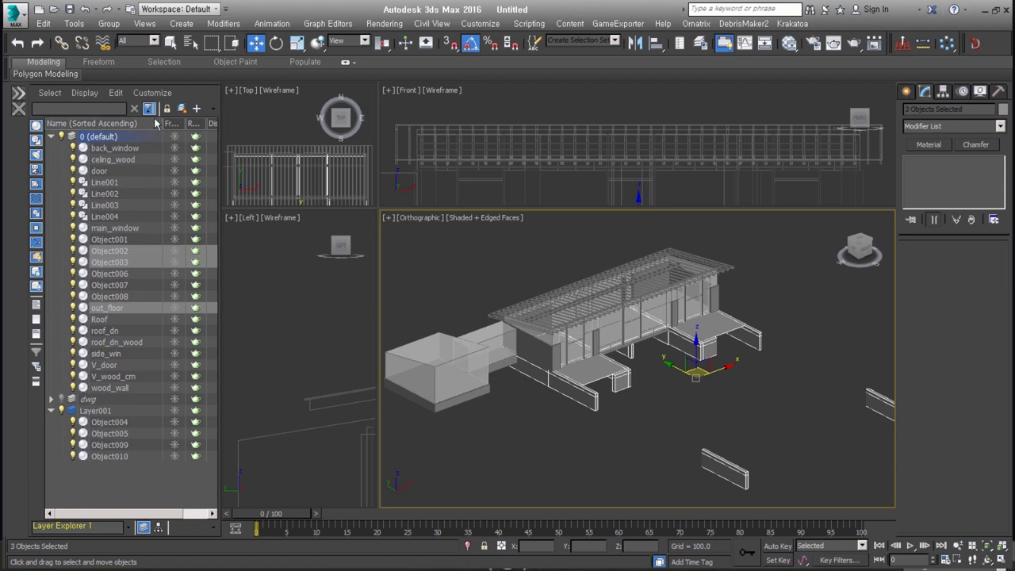
pyautogui.click(182, 108)
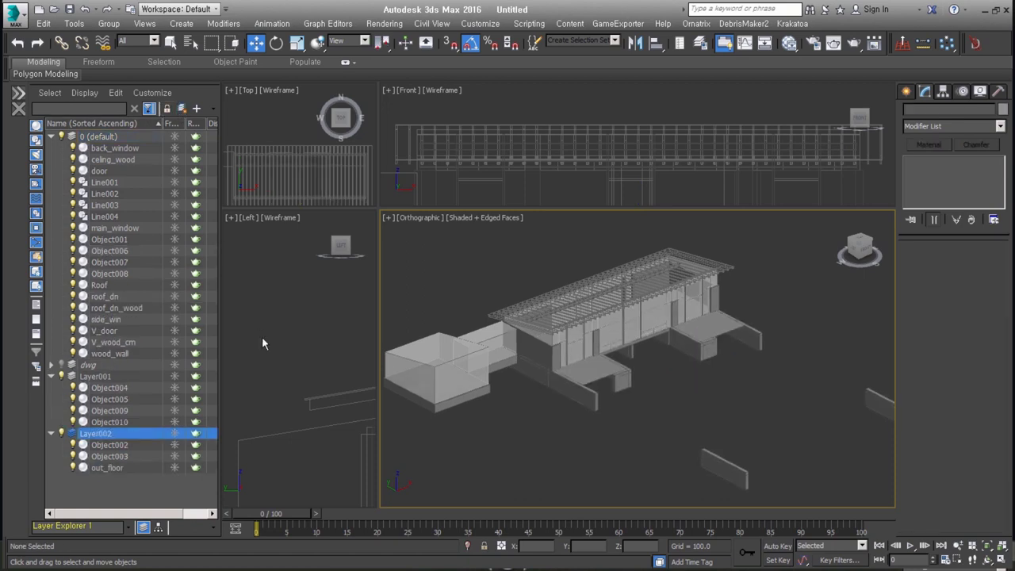
pyautogui.rightClick(94, 441)
pyautogui.click(171, 486)
pyautogui.write('out_')
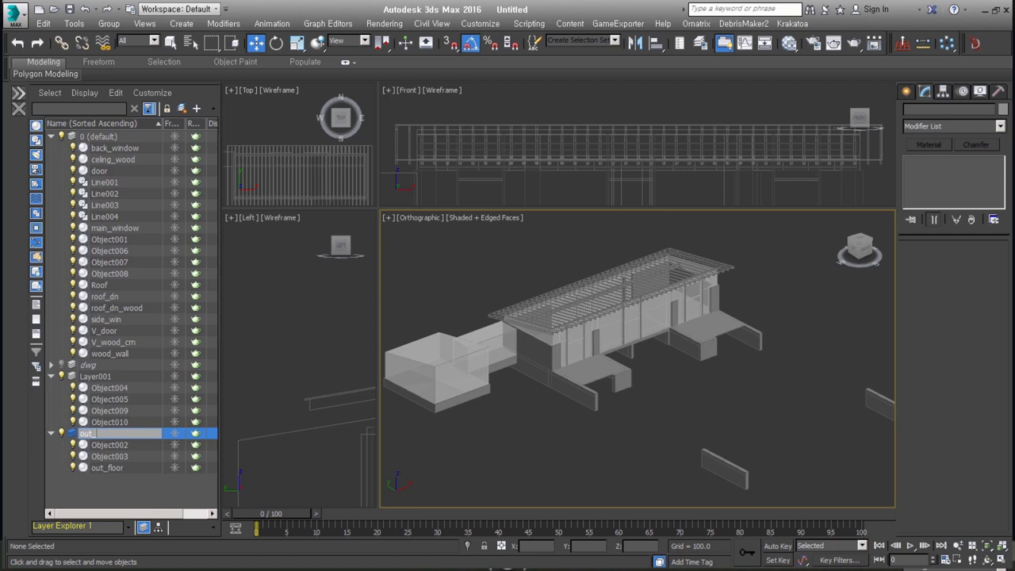
pyautogui.write('concrete')
pyautogui.press('Return')
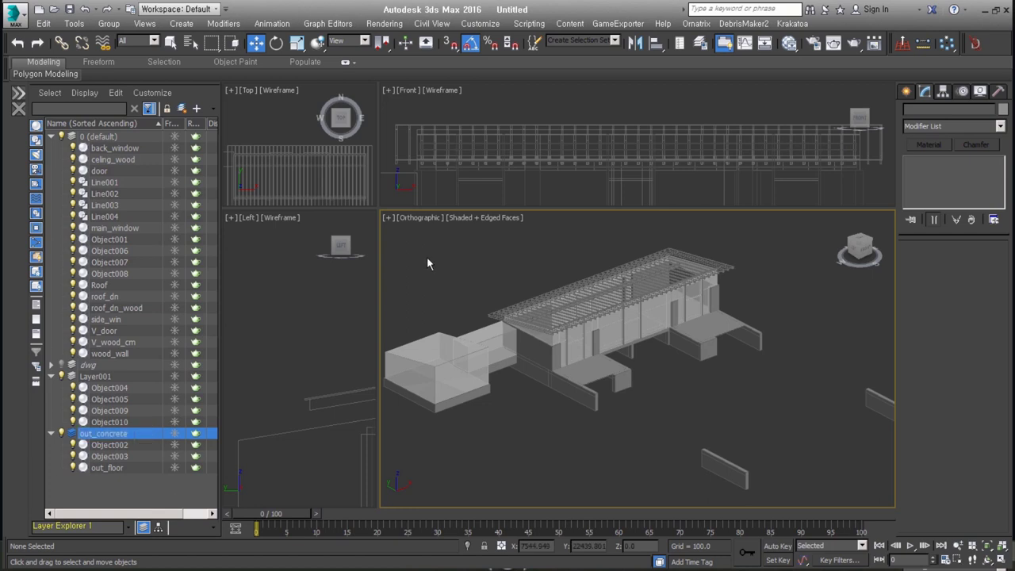
# Select Object006 on the roof and give it a new layer named window.
pyautogui.keyDown('alt'); pyautogui.moveTo(711, 380); pyautogui.dragTo(689, 367, button='middle'); pyautogui.keyUp('alt')
pyautogui.scroll(4, 688, 367)
pyautogui.click(616, 330)
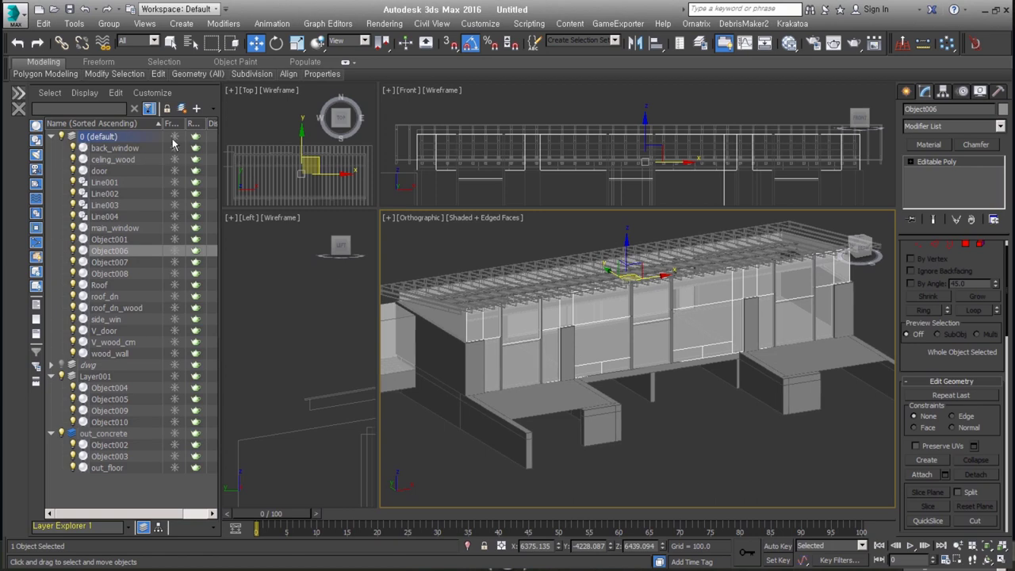
pyautogui.click(181, 107)
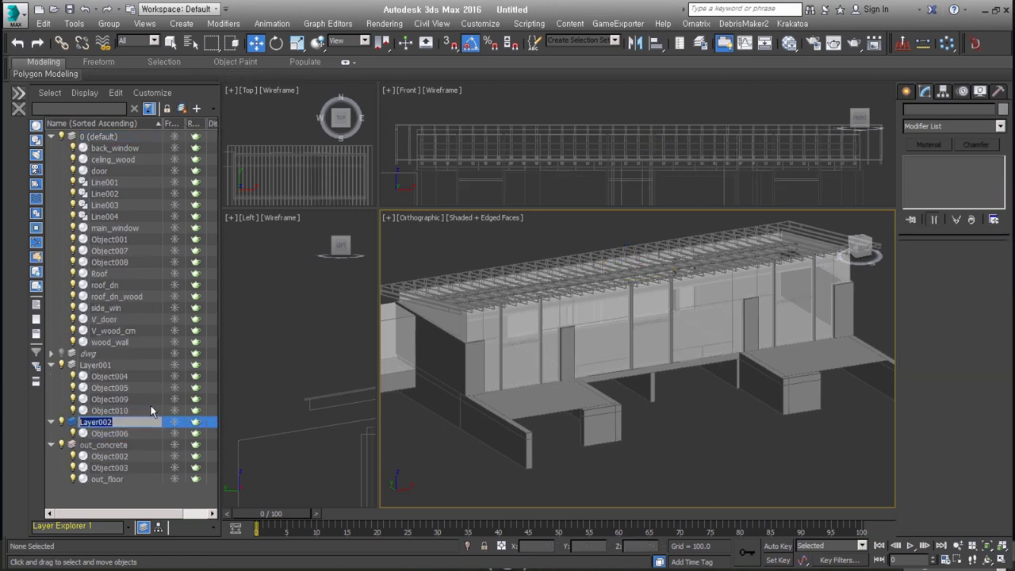
pyautogui.write('window')
pyautogui.press('Return')
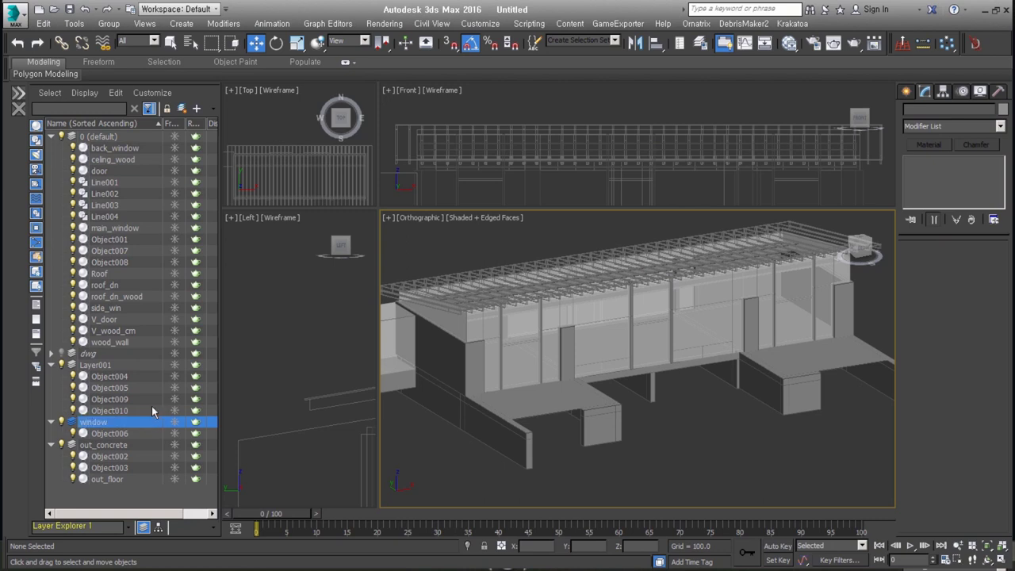
# Inspect the window and V_door pieces, then select the thin Object007 strip.
pyautogui.click(695, 429)
pyautogui.click(596, 339)
pyautogui.scroll(5, 596, 338)
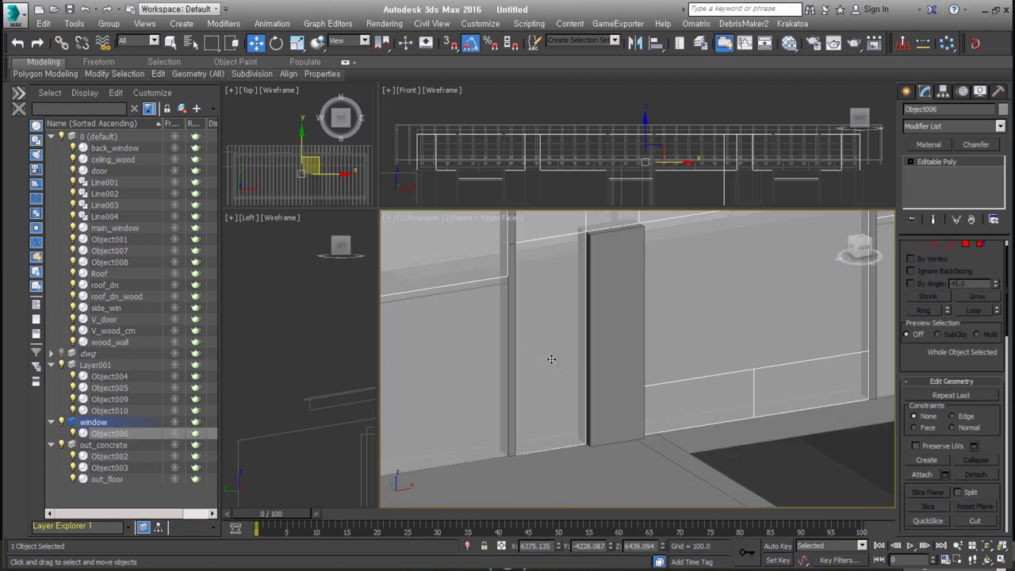
pyautogui.moveTo(530, 308); pyautogui.dragTo(670, 364, button='middle')
pyautogui.click(619, 372)
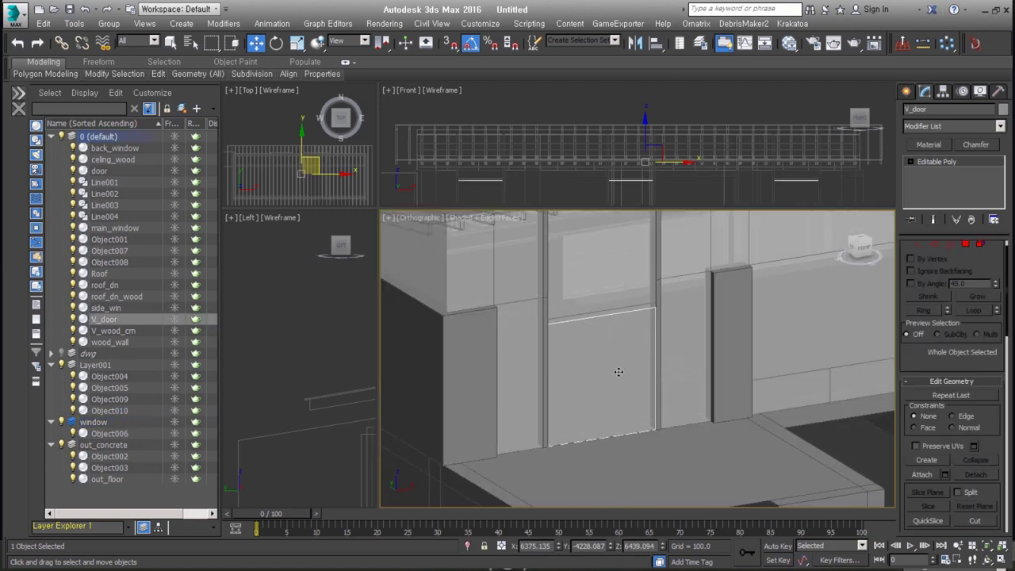
pyautogui.click(621, 310)
pyautogui.scroll(3, 635, 306)
pyautogui.scroll(1, 692, 296)
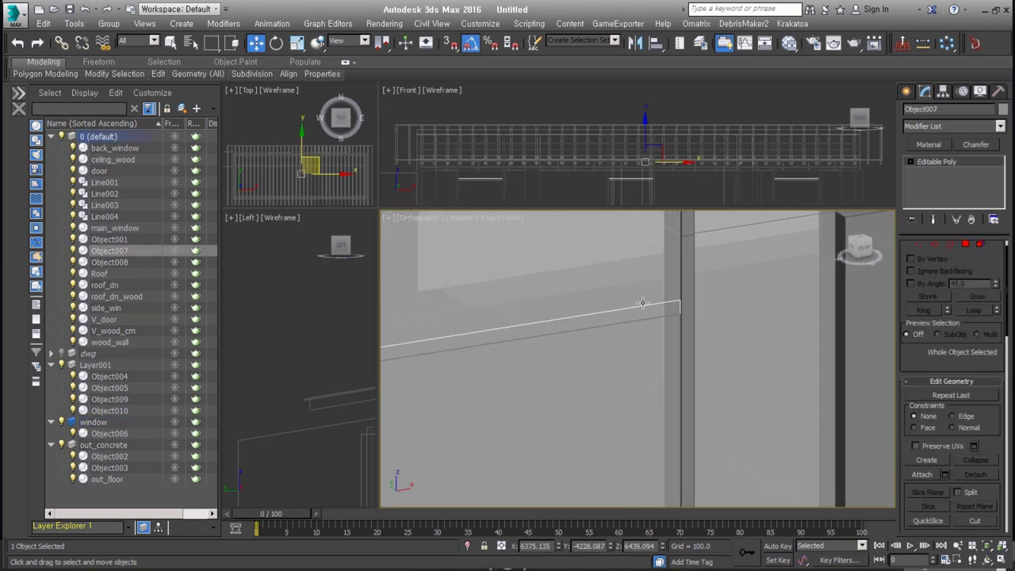
pyautogui.keyDown('alt'); pyautogui.moveTo(690, 289); pyautogui.dragTo(698, 345, button='middle'); pyautogui.keyUp('alt')
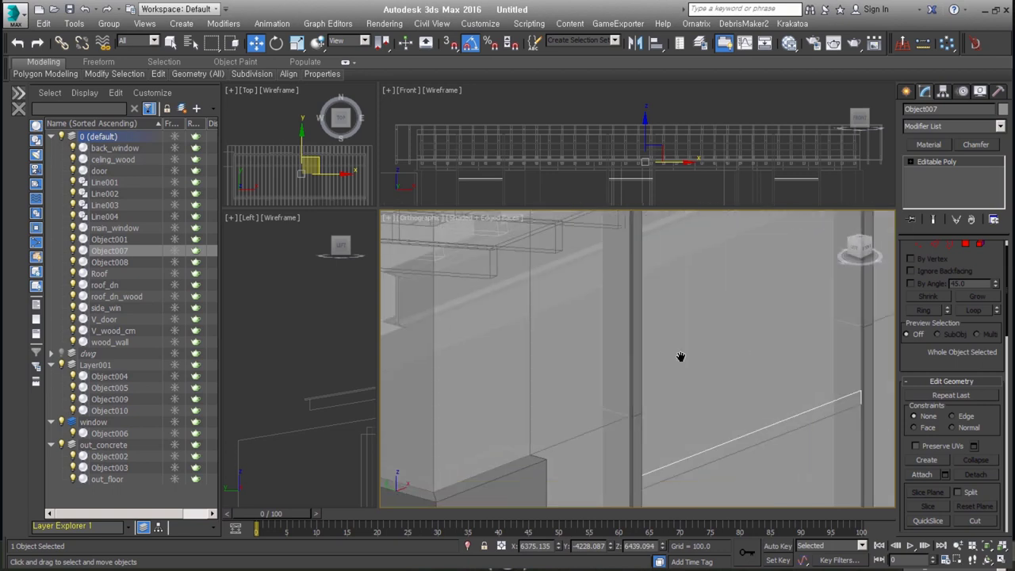
pyautogui.keyDown('alt'); pyautogui.moveTo(786, 390); pyautogui.dragTo(551, 314, button='middle'); pyautogui.keyUp('alt')
# Shell Object007 with Outer Amount 20 and Inner Amount 200.
pyautogui.doubleClick(969, 280)
pyautogui.write('20')
pyautogui.press('Return')
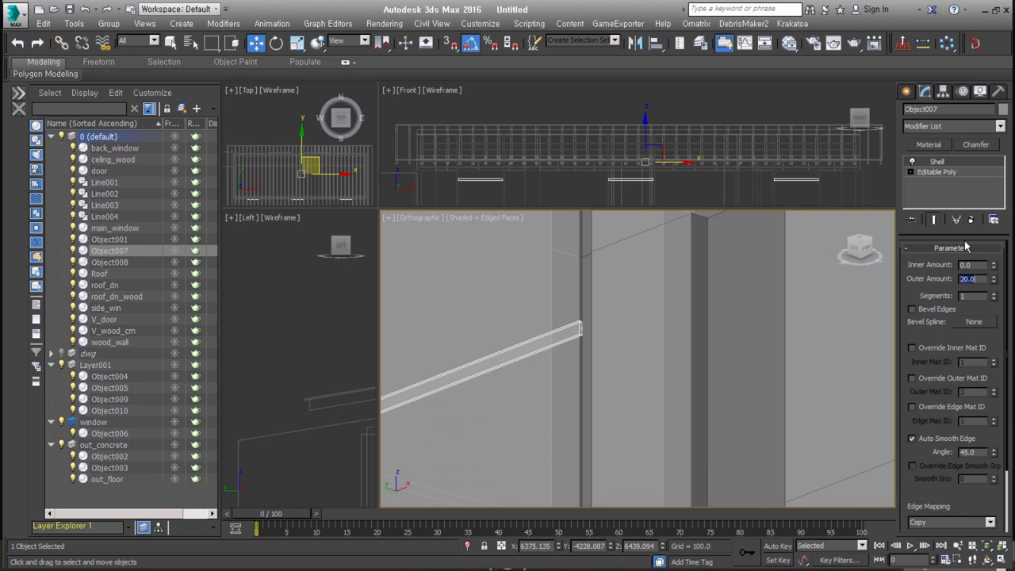
pyautogui.doubleClick(968, 265)
pyautogui.write('200')
pyautogui.press('Return')
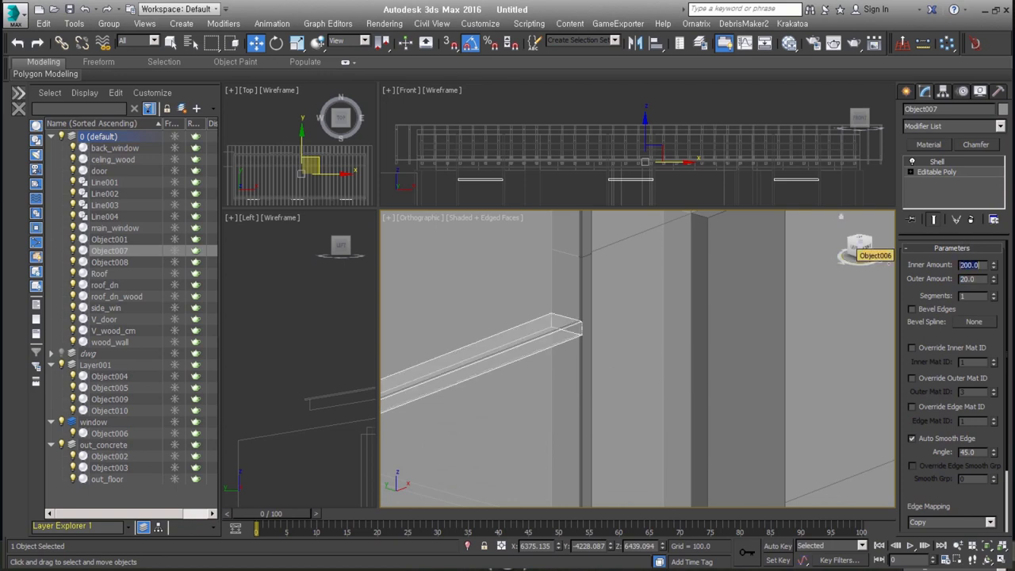
# Shift V_door slightly sideways along its Y axis.
pyautogui.scroll(-5, 635, 381)
pyautogui.moveTo(641, 381)
pyautogui.mouseDown(button='middle')
pyautogui.moveTo(764, 378)
pyautogui.moveTo(605, 378)
pyautogui.moveTo(640, 390)
pyautogui.moveTo(660, 382)
pyautogui.moveTo(718, 320)
pyautogui.mouseUp(button='middle')
pyautogui.click(637, 373)
pyautogui.hotkey('ctrl', 'z')
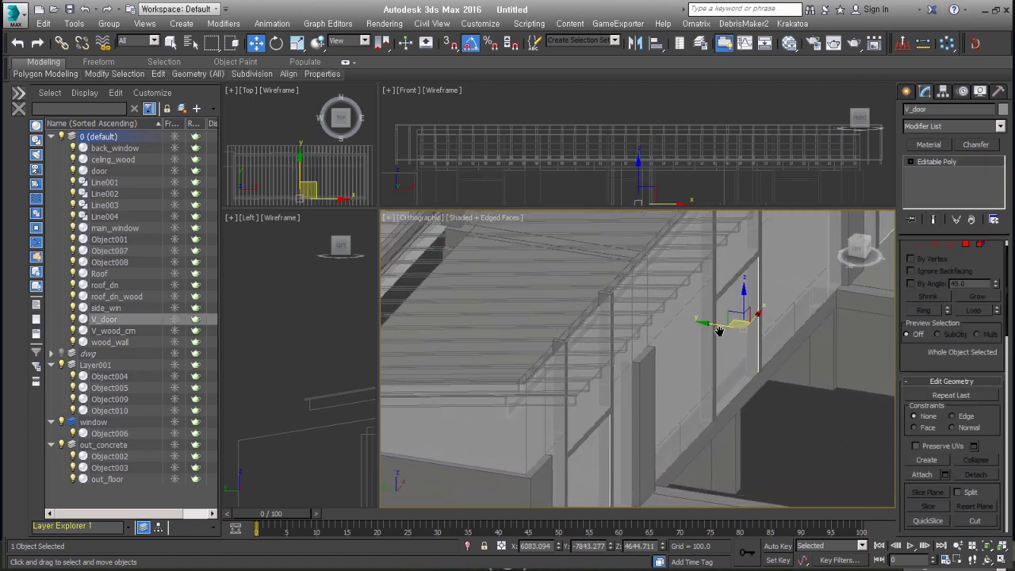
pyautogui.moveTo(718, 320); pyautogui.dragTo(699, 325)
pyautogui.moveTo(699, 325)
pyautogui.keyDown('alt'); pyautogui.mouseDown(button='middle')
pyautogui.moveTo(699, 419)
pyautogui.moveTo(738, 401)
pyautogui.mouseUp(button='middle'); pyautogui.keyUp('alt')
# Shell Object008 with Outer Amount 0 and Inner Amount 204.
pyautogui.click(742, 396)
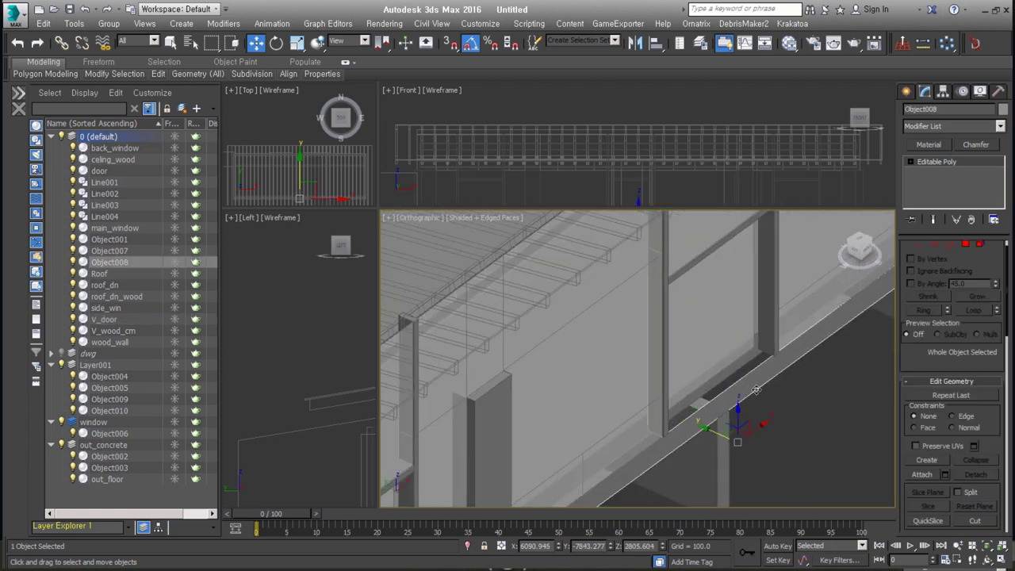
pyautogui.hotkey('shift', 's')
pyautogui.moveTo(756, 389)
pyautogui.keyDown('alt'); pyautogui.mouseDown(button='middle')
pyautogui.moveTo(794, 349)
pyautogui.moveTo(789, 389)
pyautogui.mouseUp(button='middle'); pyautogui.keyUp('alt')
pyautogui.rightClick(997, 282)
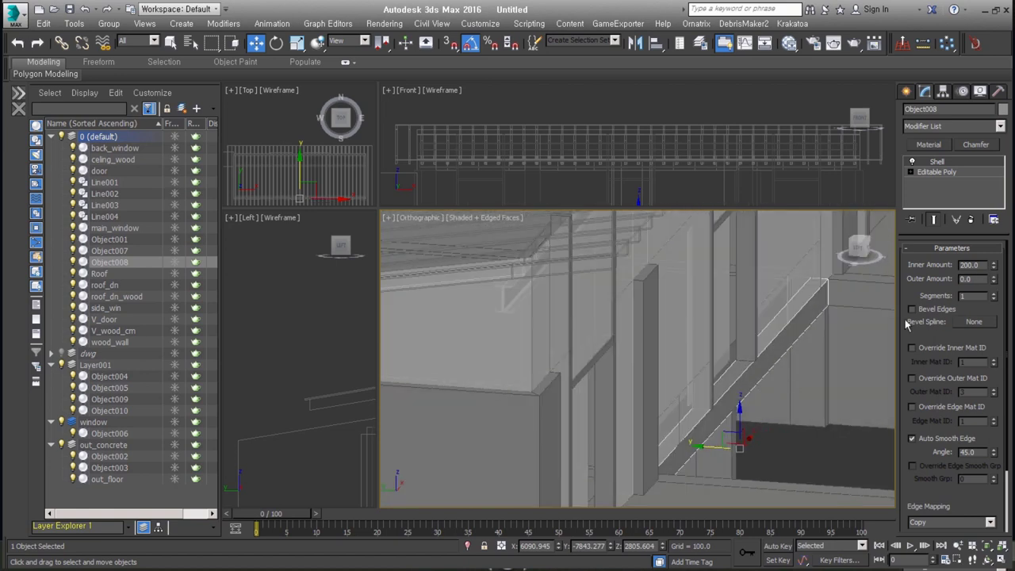
pyautogui.keyDown('alt'); pyautogui.moveTo(823, 333); pyautogui.dragTo(820, 342, button='middle'); pyautogui.keyUp('alt')
pyautogui.moveTo(994, 270); pyautogui.dragTo(994, 255)
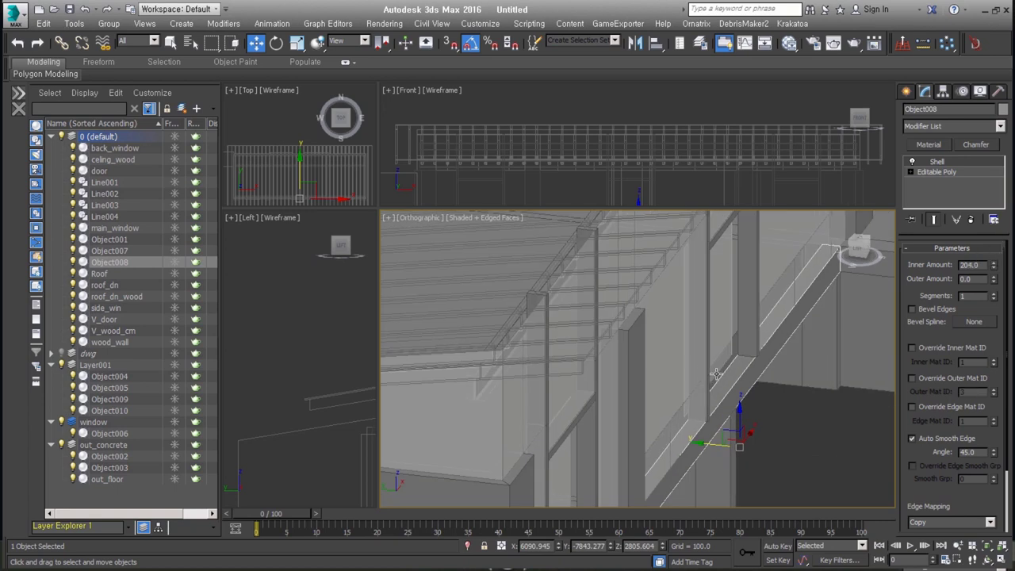
pyautogui.moveTo(800, 365)
pyautogui.keyDown('alt'); pyautogui.mouseDown(button='middle')
pyautogui.moveTo(770, 310)
pyautogui.moveTo(750, 335)
pyautogui.moveTo(763, 362)
pyautogui.mouseUp(button='middle'); pyautogui.keyUp('alt')
pyautogui.click(771, 321)
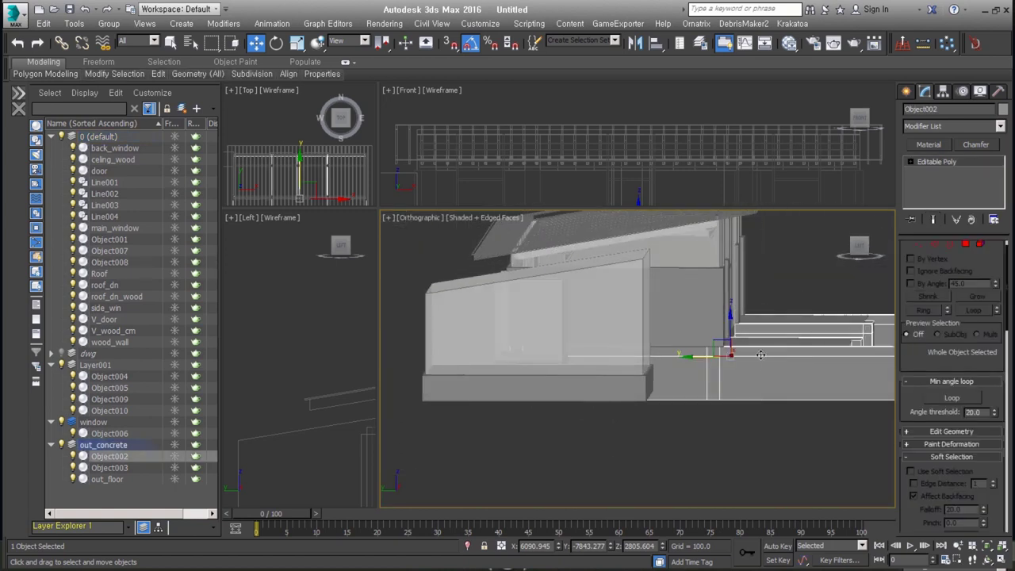
# In Object002's Vertex mode, snap the top vertices up to the building.
pyautogui.scroll(-3, 760, 354)
pyautogui.press('l')
pyautogui.press('z')
pyautogui.scroll(3, 658, 341)
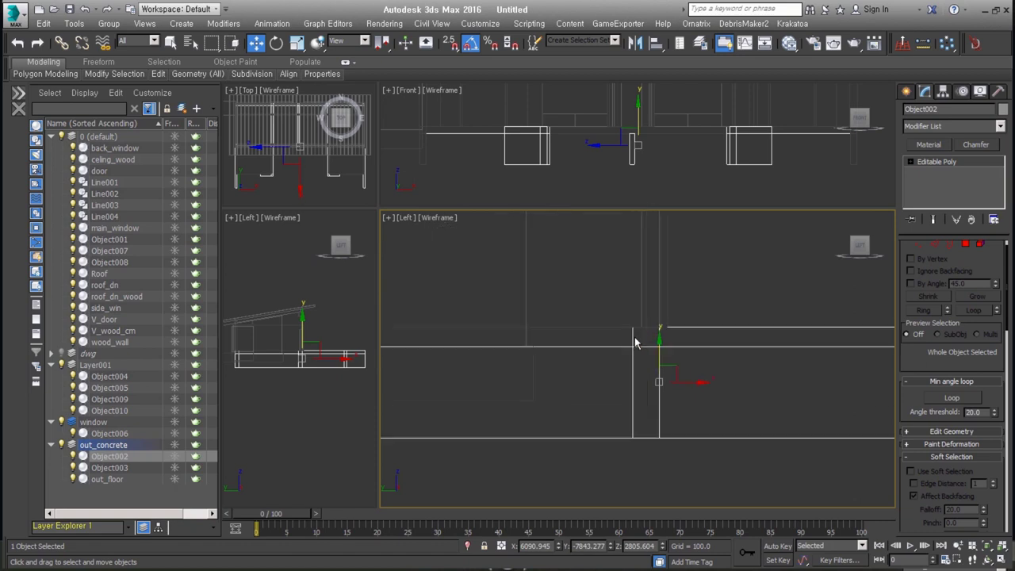
pyautogui.click(919, 246)
pyautogui.moveTo(576, 264); pyautogui.dragTo(649, 506)
pyautogui.scroll(-1, 640, 429)
pyautogui.press('s')
pyautogui.moveTo(622, 430); pyautogui.dragTo(638, 258)
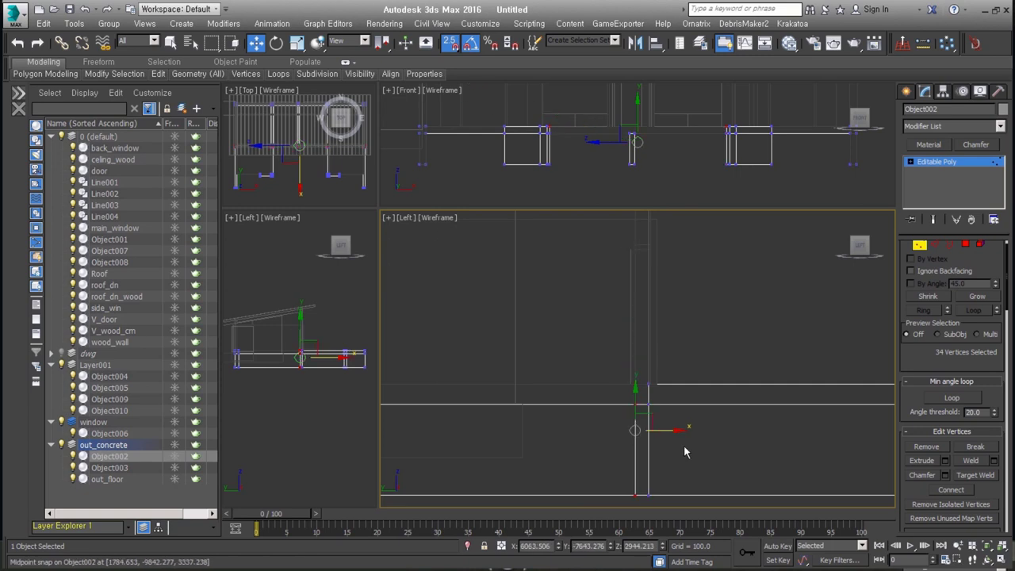
# Exit vertex editing, switch to edged-faces shading and reselect Object002 zoomed in.
pyautogui.keyDown('alt'); pyautogui.moveTo(684, 449); pyautogui.dragTo(911, 249, button='middle'); pyautogui.keyUp('alt')
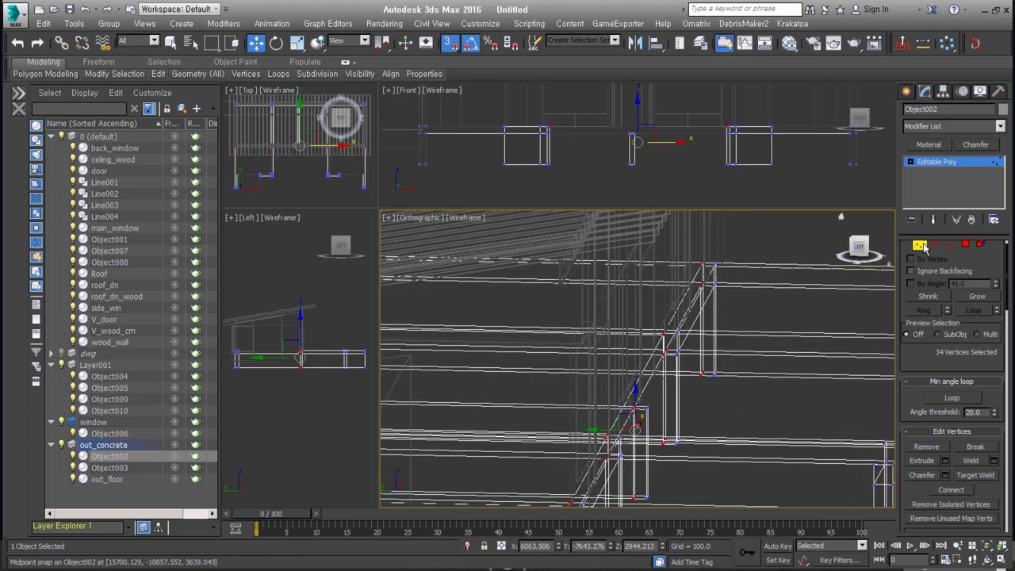
pyautogui.click(919, 245)
pyautogui.press('F3')
pyautogui.moveTo(698, 357)
pyautogui.keyDown('alt'); pyautogui.mouseDown(button='middle')
pyautogui.moveTo(736, 382)
pyautogui.moveTo(596, 433)
pyautogui.mouseUp(button='middle'); pyautogui.keyUp('alt')
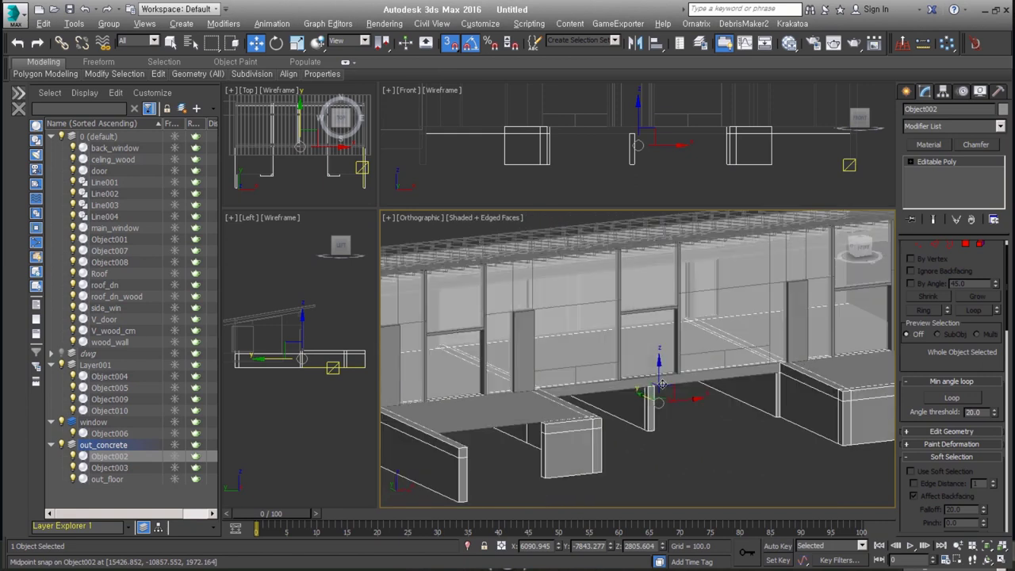
pyautogui.click(595, 433)
pyautogui.moveTo(642, 410)
pyautogui.keyDown('alt'); pyautogui.mouseDown(button='middle')
pyautogui.moveTo(628, 407)
pyautogui.moveTo(637, 404)
pyautogui.mouseUp(button='middle'); pyautogui.keyUp('alt')
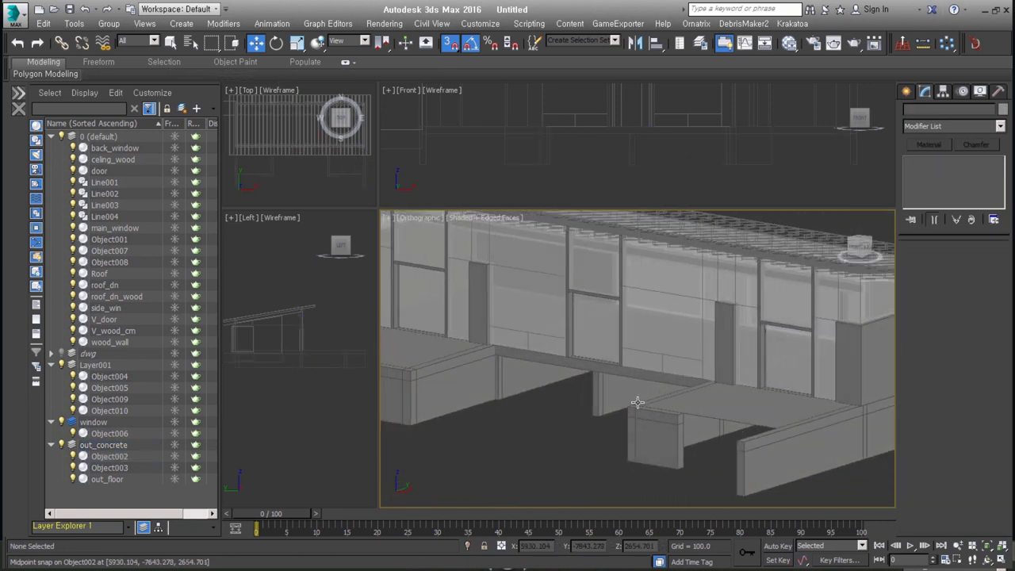
pyautogui.click(601, 396)
pyautogui.press('z')
pyautogui.keyDown('alt'); pyautogui.moveTo(702, 392); pyautogui.dragTo(627, 376, button='middle'); pyautogui.keyUp('alt')
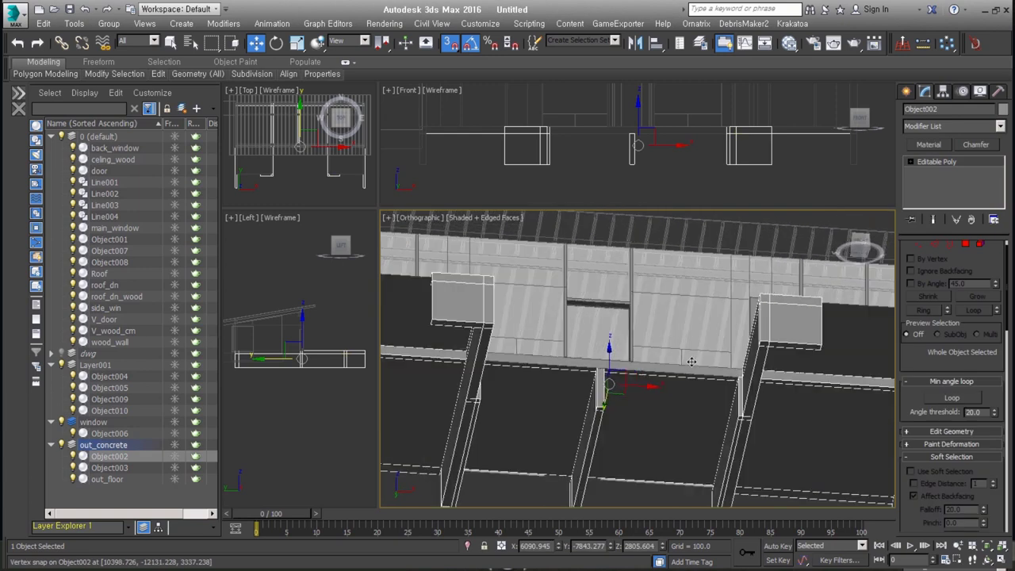
pyautogui.scroll(2, 627, 376)
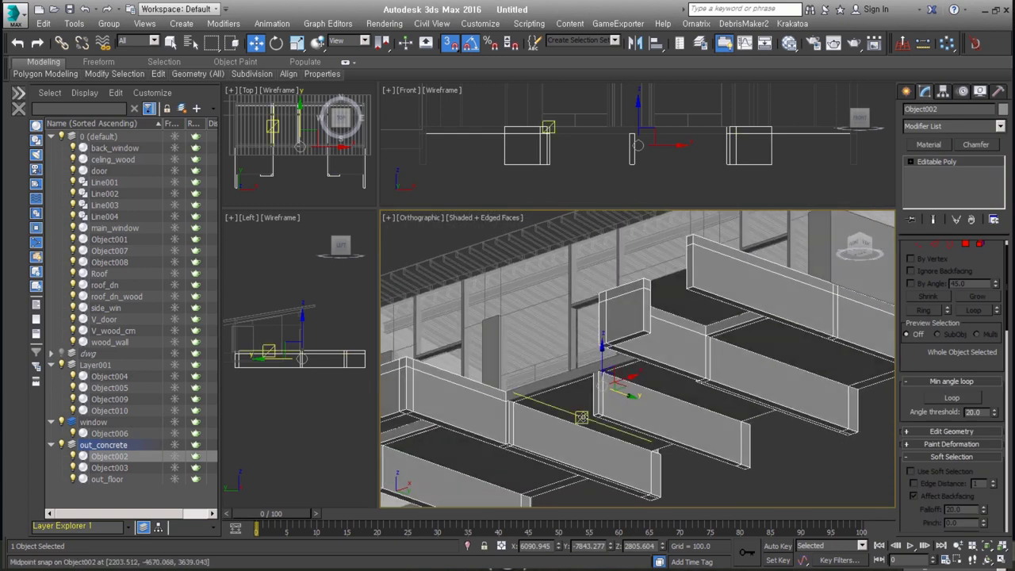
pyautogui.scroll(3, 626, 375)
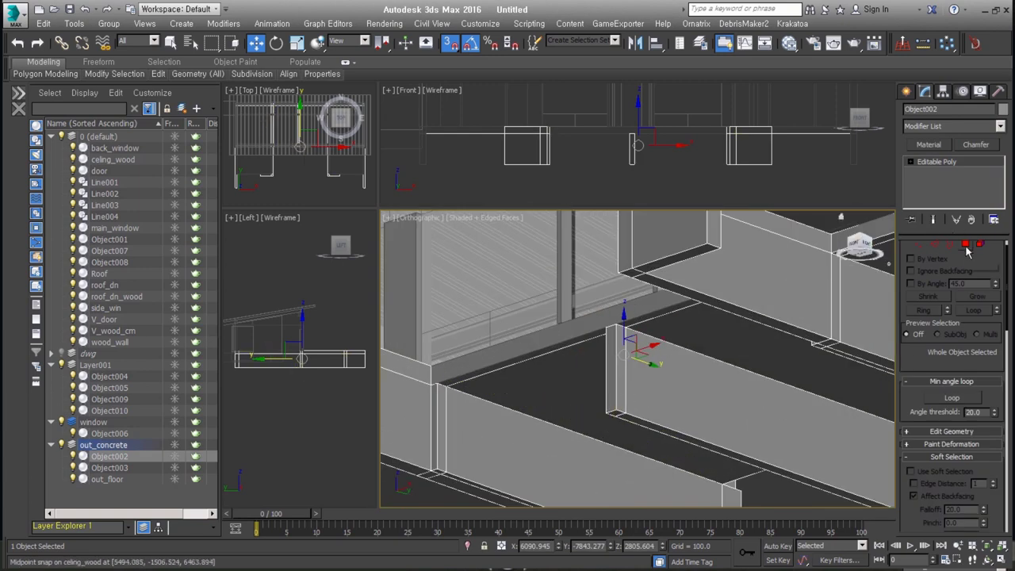
# Select the eight vertices on the footing leg and weld them together.
pyautogui.click(965, 244)
pyautogui.click(611, 353)
pyautogui.keyDown('alt'); pyautogui.moveTo(610, 353); pyautogui.dragTo(657, 442, button='middle'); pyautogui.keyUp('alt')
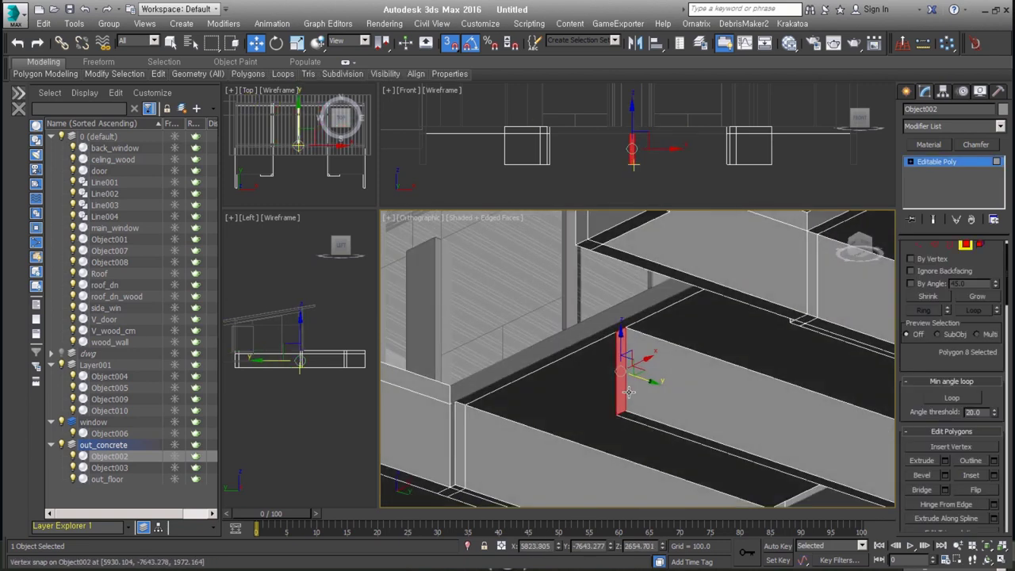
pyautogui.click(920, 244)
pyautogui.moveTo(662, 434)
pyautogui.keyDown('alt'); pyautogui.mouseDown(button='middle')
pyautogui.moveTo(654, 417)
pyautogui.moveTo(646, 432)
pyautogui.mouseUp(button='middle'); pyautogui.keyUp('alt')
pyautogui.moveTo(586, 454); pyautogui.dragTo(652, 314)
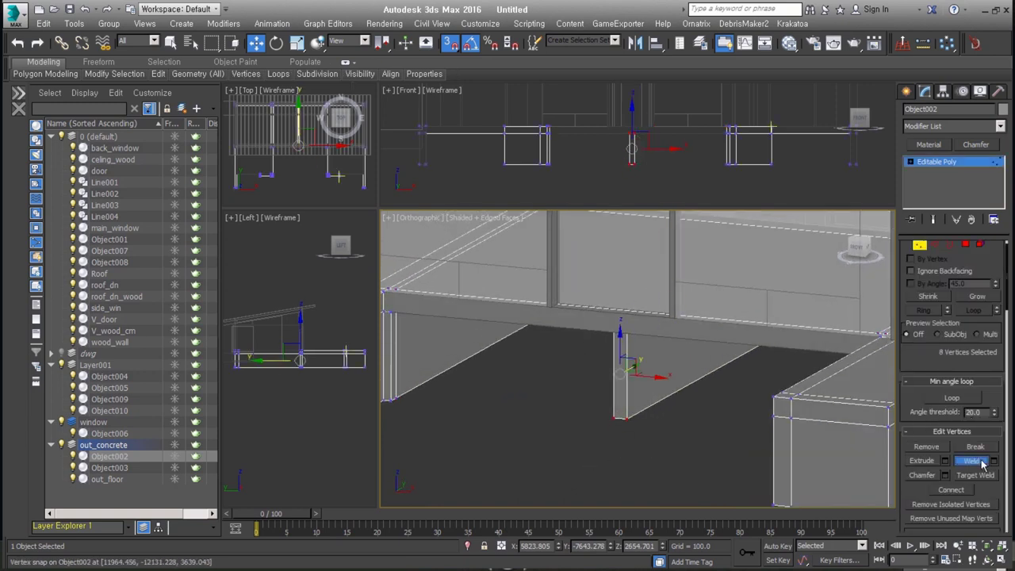
pyautogui.click(919, 244)
pyautogui.scroll(-5, 763, 419)
pyautogui.scroll(-2, 763, 419)
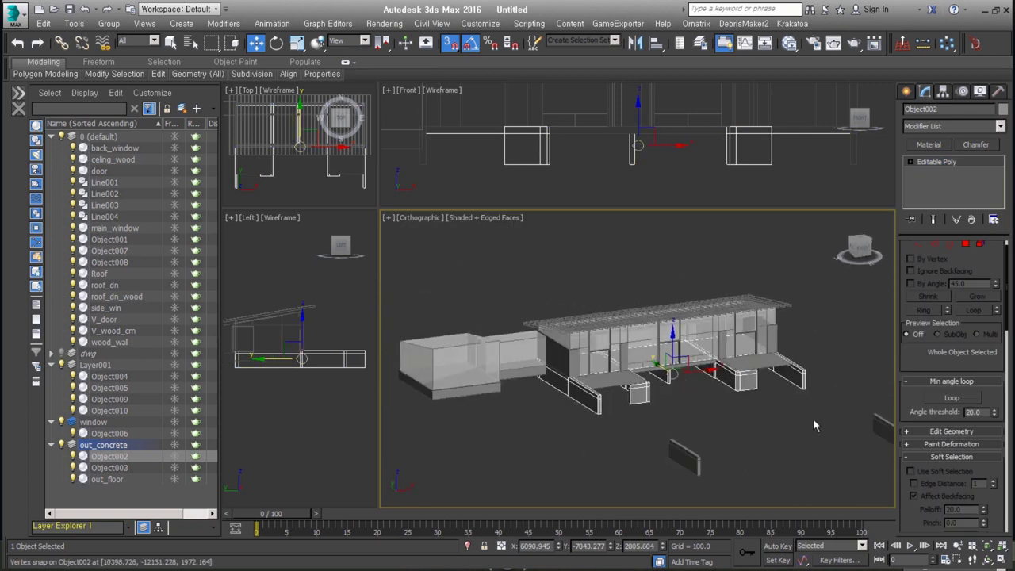
pyautogui.click(762, 419)
pyautogui.moveTo(833, 465); pyautogui.dragTo(820, 447, button='middle')
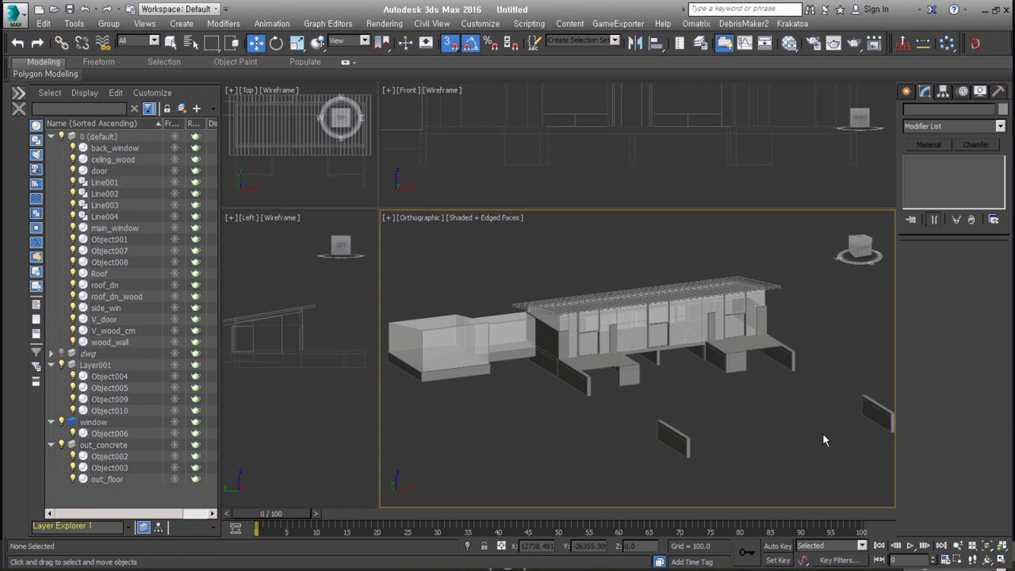
pyautogui.moveTo(700, 422)
pyautogui.keyDown('alt'); pyautogui.mouseDown(button='middle')
pyautogui.moveTo(715, 424)
pyautogui.moveTo(696, 420)
pyautogui.moveTo(709, 408)
pyautogui.moveTo(736, 410)
pyautogui.mouseUp(button='middle'); pyautogui.keyUp('alt')
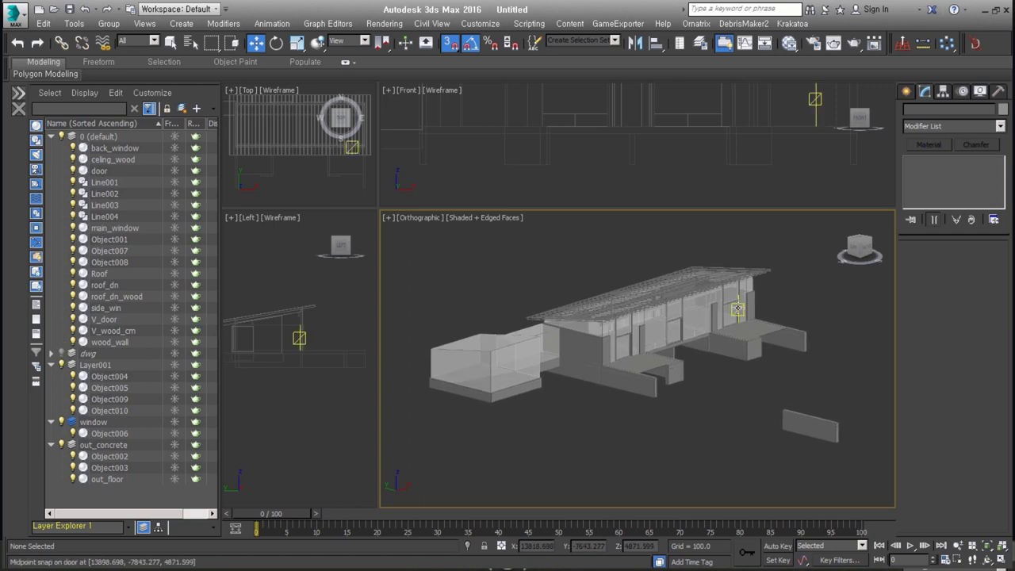
pyautogui.click(737, 313)
pyautogui.keyDown('alt'); pyautogui.moveTo(802, 369); pyautogui.dragTo(682, 377, button='middle'); pyautogui.keyUp('alt')
pyautogui.press('p')
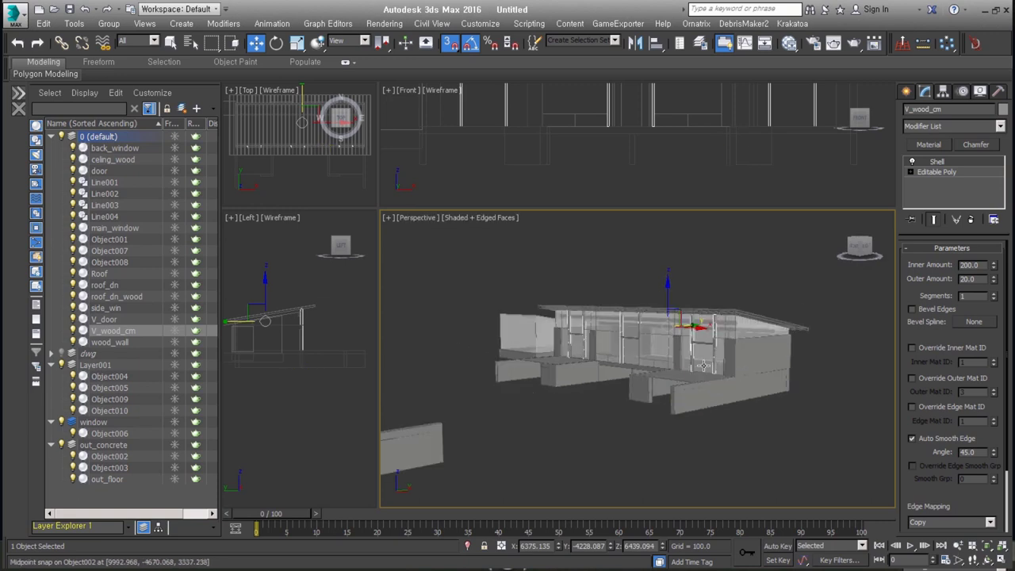
pyautogui.scroll(5, 791, 356)
pyautogui.scroll(-2, 755, 356)
pyautogui.hotkey('alt', 'z')
pyautogui.moveTo(766, 364)
pyautogui.mouseDown()
pyautogui.moveTo(765, 382)
pyautogui.moveTo(727, 413)
pyautogui.mouseUp()
pyautogui.press('w')
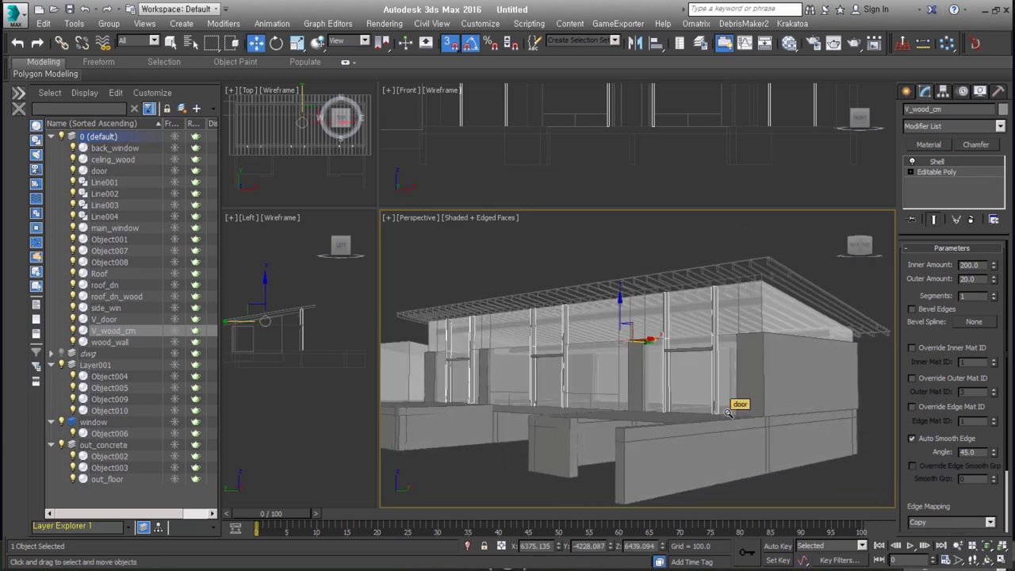